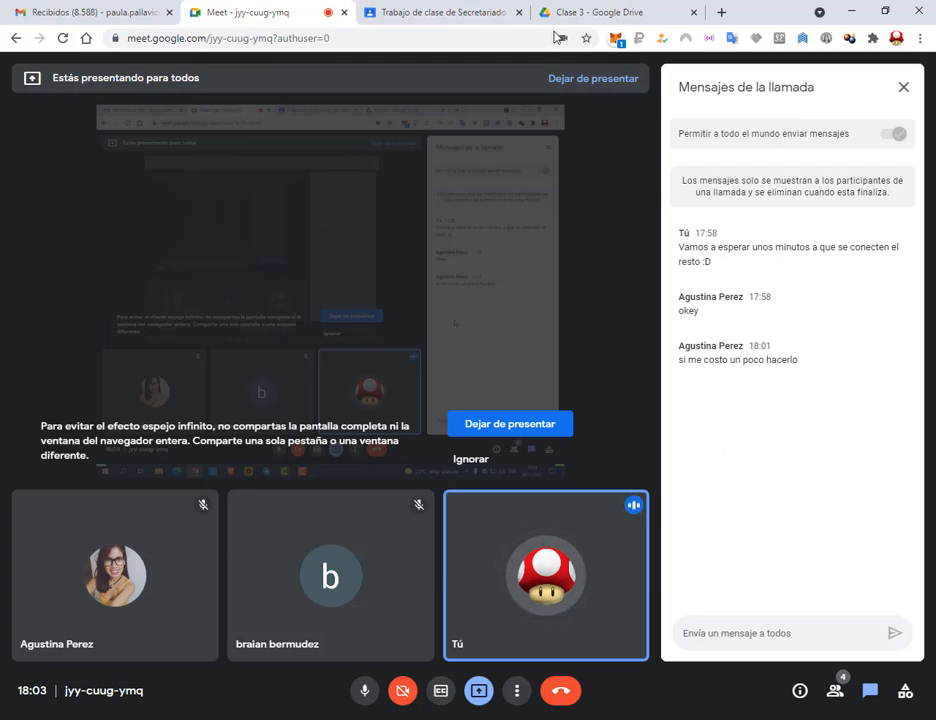
Switch to Google Classroom and open the Drive folder attached to the "Clase 1 - Introducción a Access" assignment.
click(440, 12)
scroll(430, 324, down, 3)
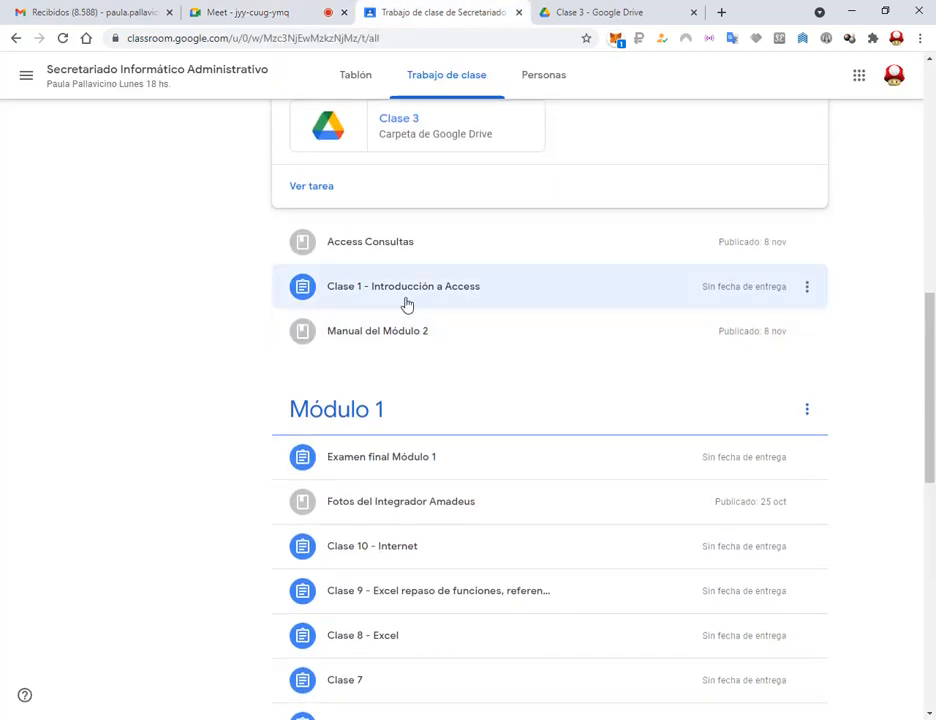
click(407, 304)
click(439, 237)
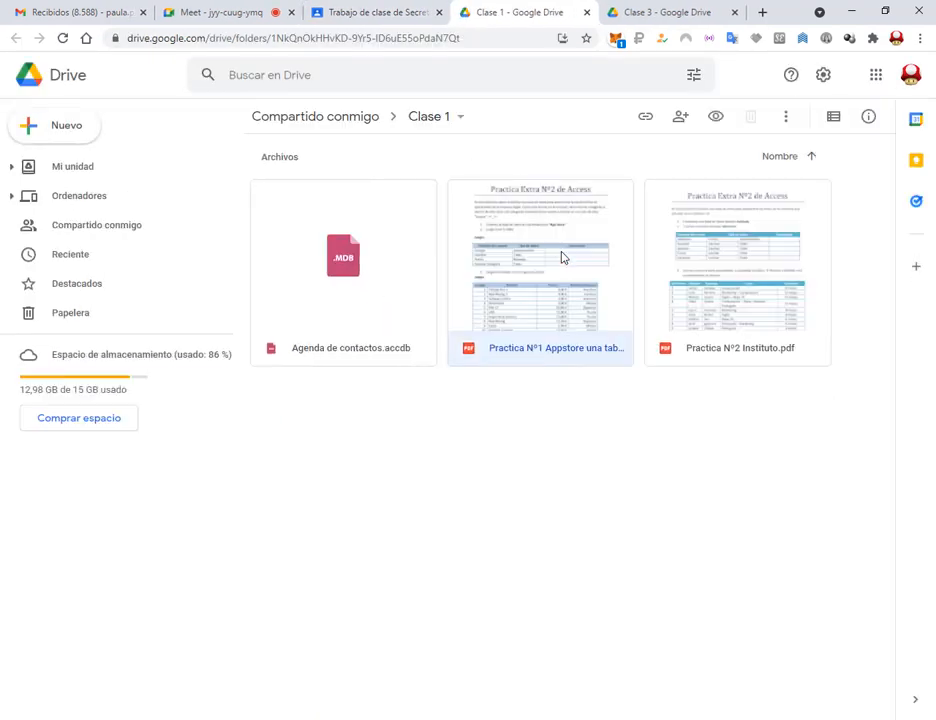
Preview "Practica Nº1 Appstore una tabla.pdf", review the Juegos table structure and data, and close the preview.
double_click(561, 258)
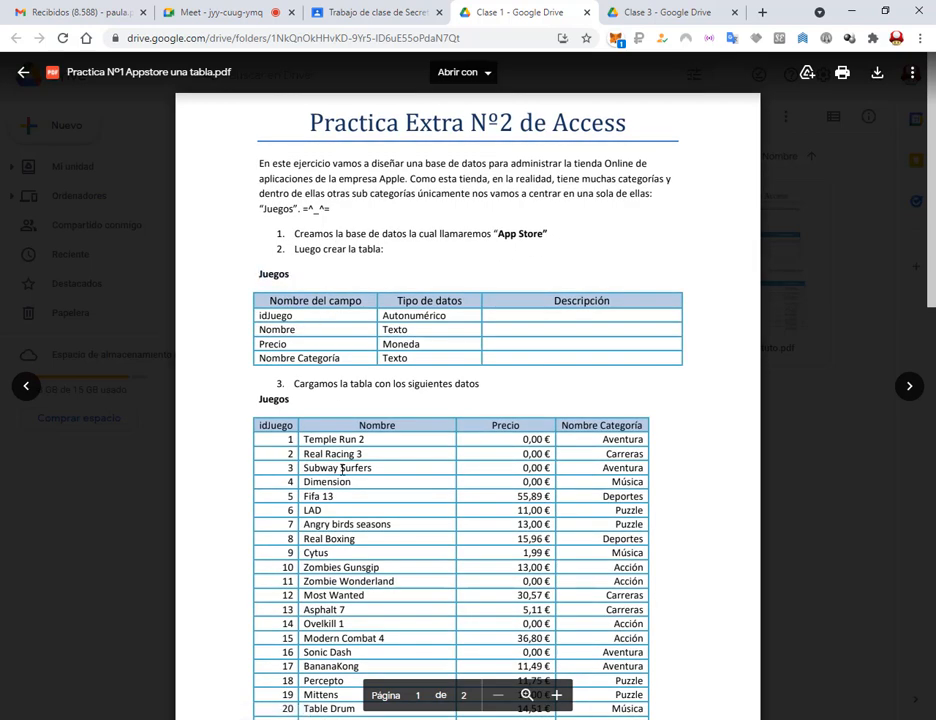
scroll(569, 475, down, 3)
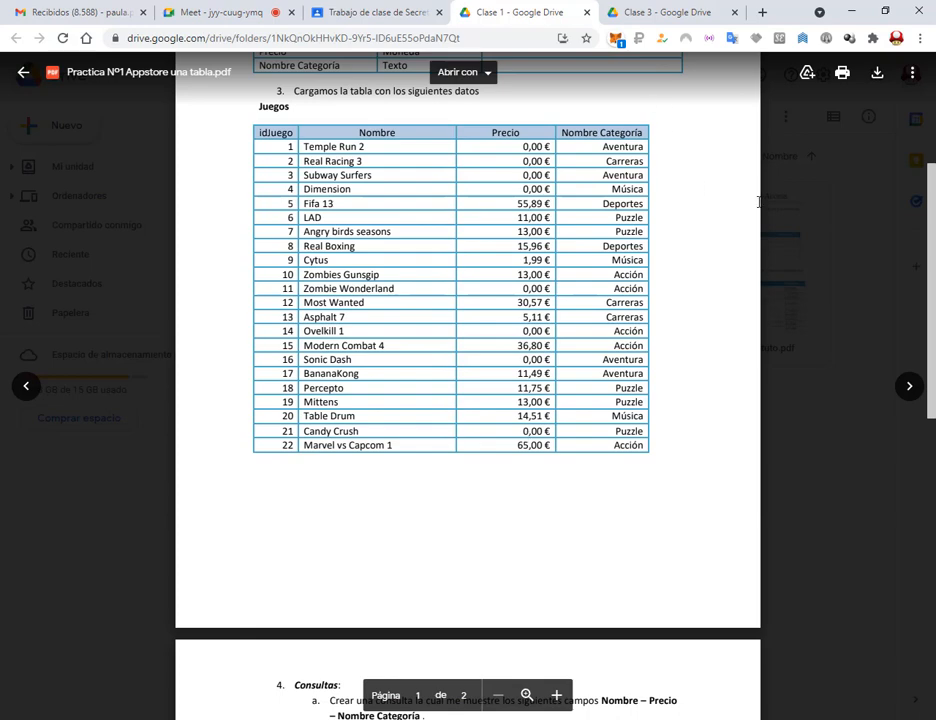
click(810, 303)
Preview "Practica Nº2 Instituto.pdf", review the instructions for the Instituto database and Alumnos table, and close it.
double_click(743, 271)
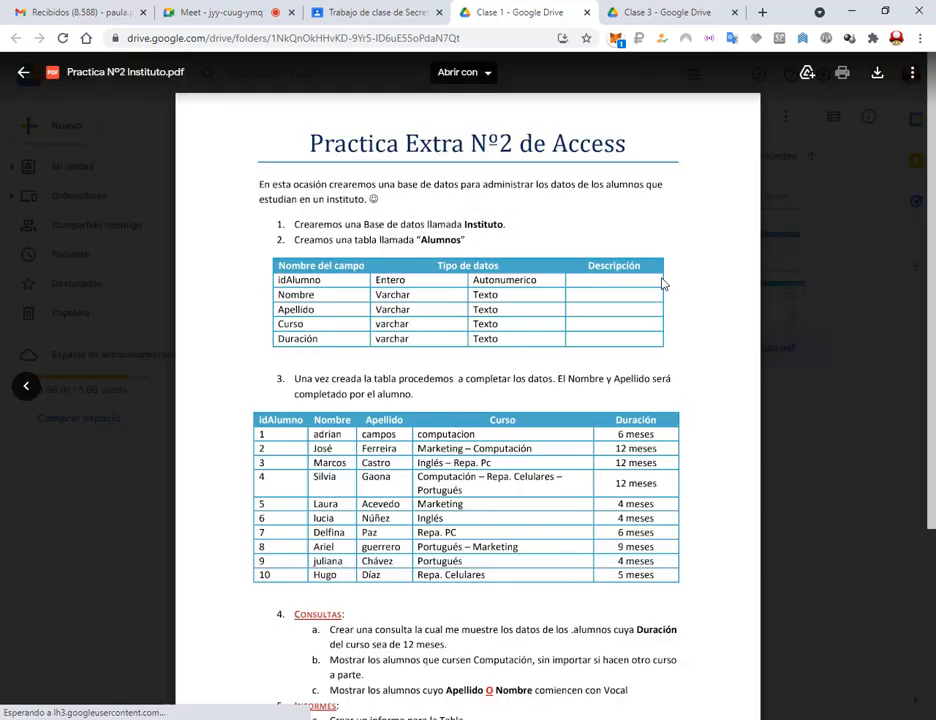
drag(437, 222, 508, 228)
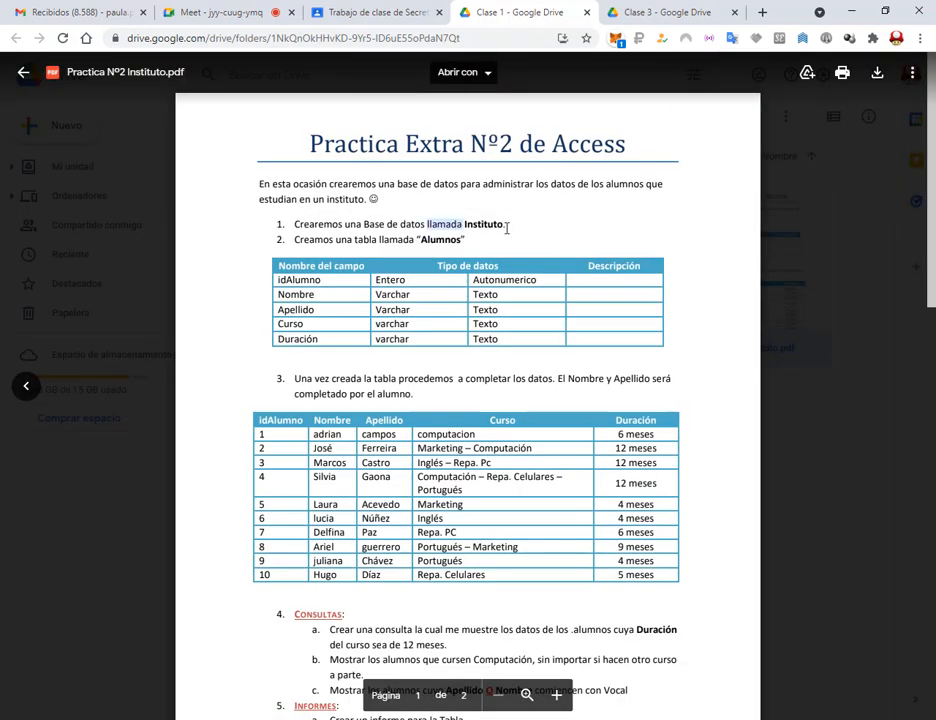
click(411, 237)
key(Escape)
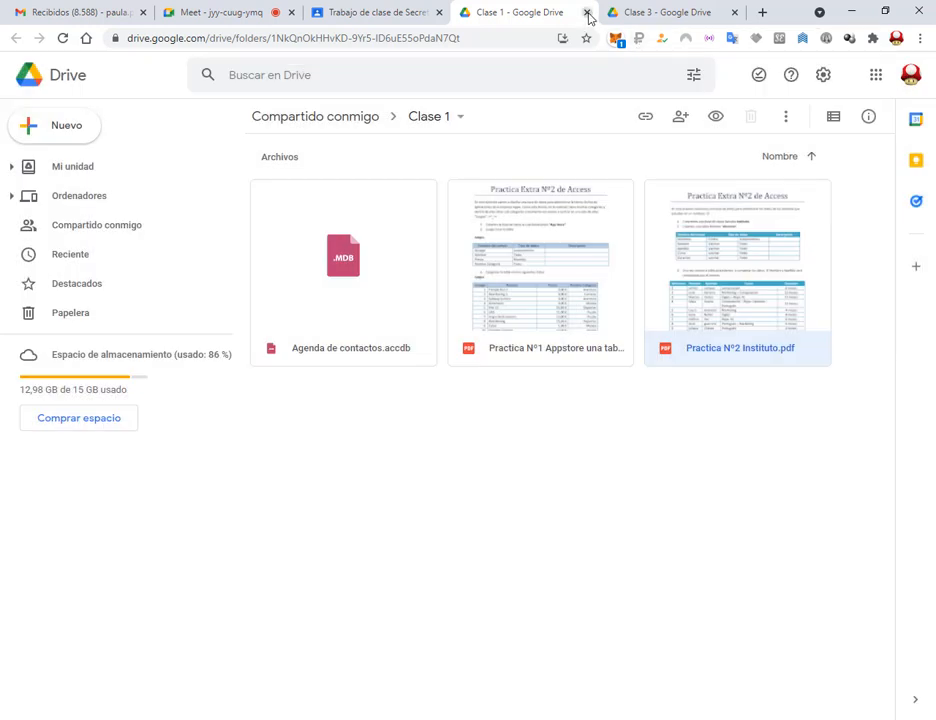
Close the Clase 1 folder page and check the chat messages in the Google Meet call.
click(589, 13)
click(652, 10)
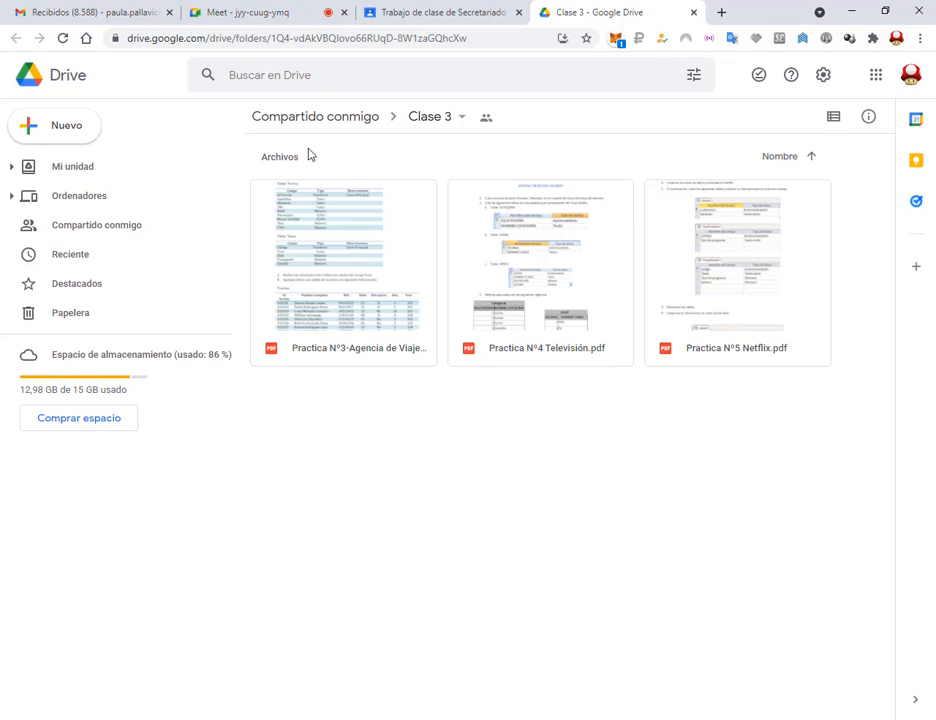
click(243, 10)
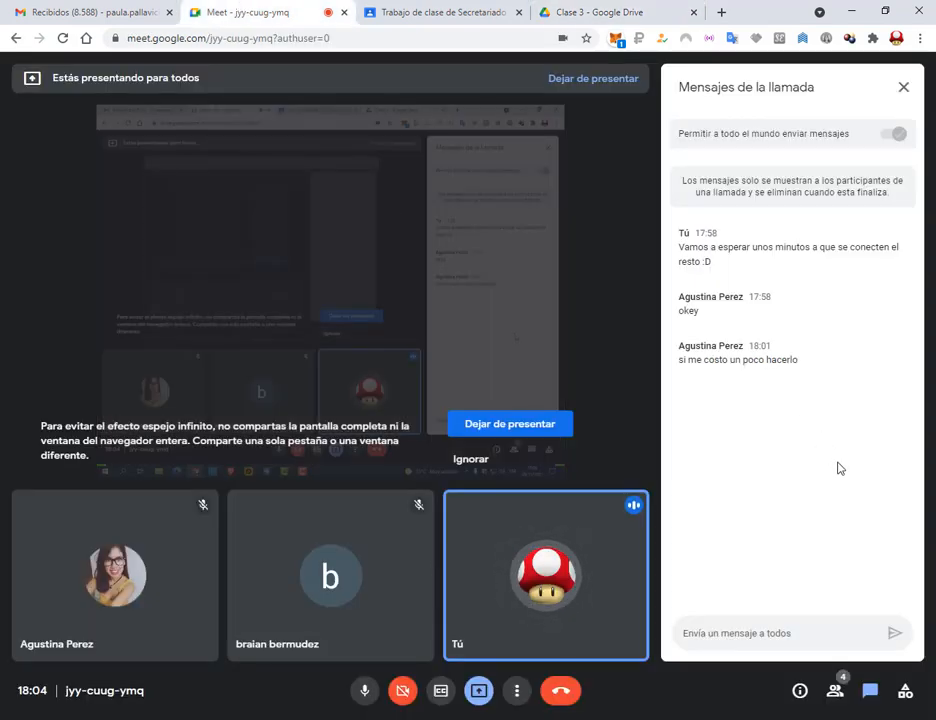
Return to the Clase 3 folder in Google Drive and open "Practica Nº3-Agencia de Viajes.pdf" to review its title and instructions.
click(637, 12)
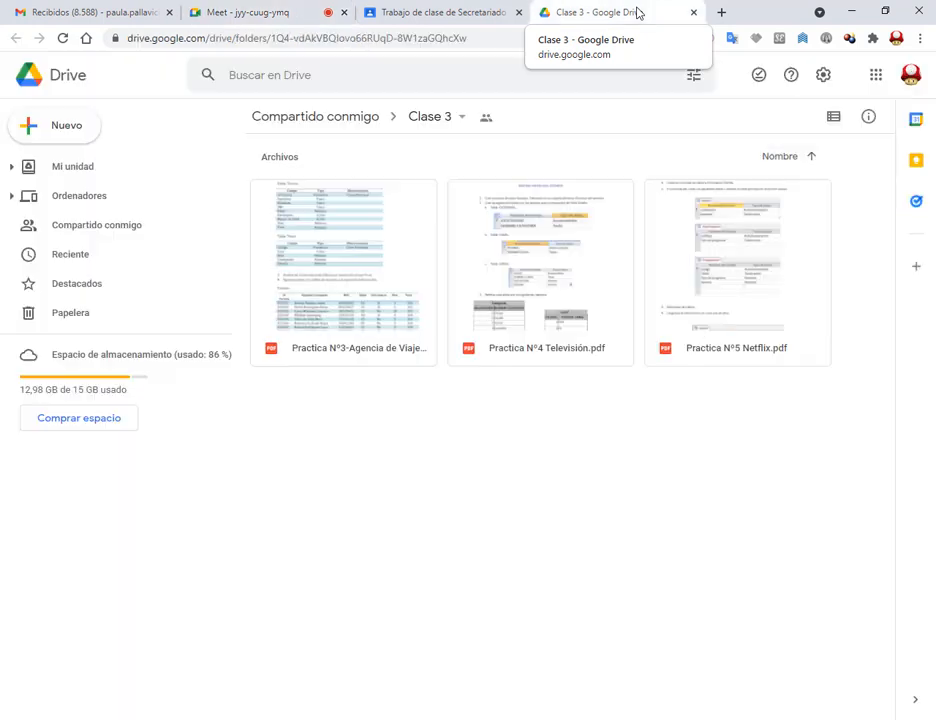
double_click(398, 272)
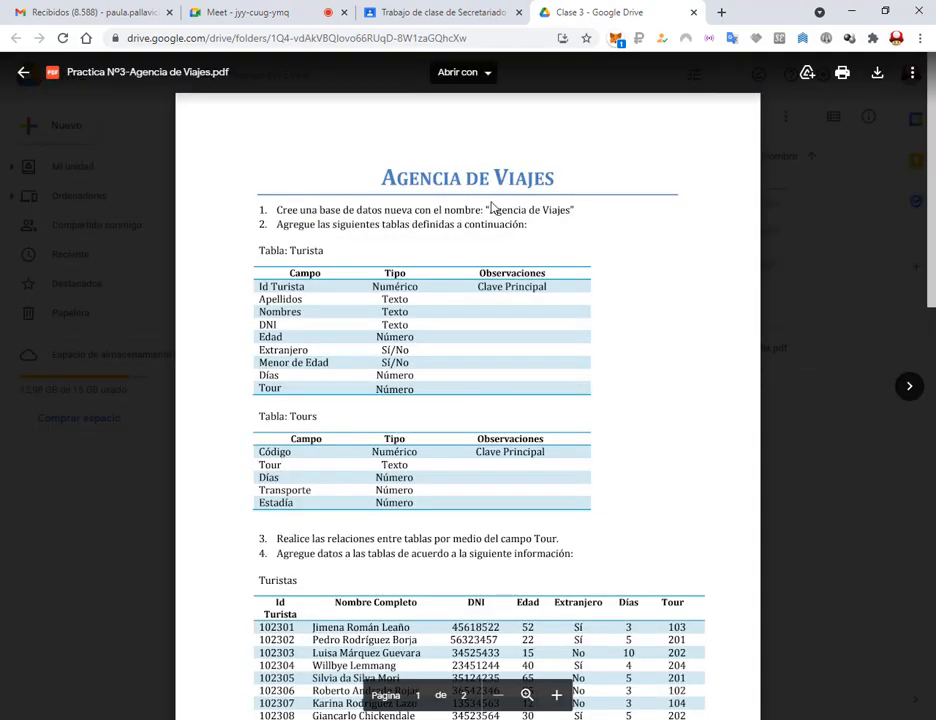
drag(391, 173, 562, 180)
click(544, 176)
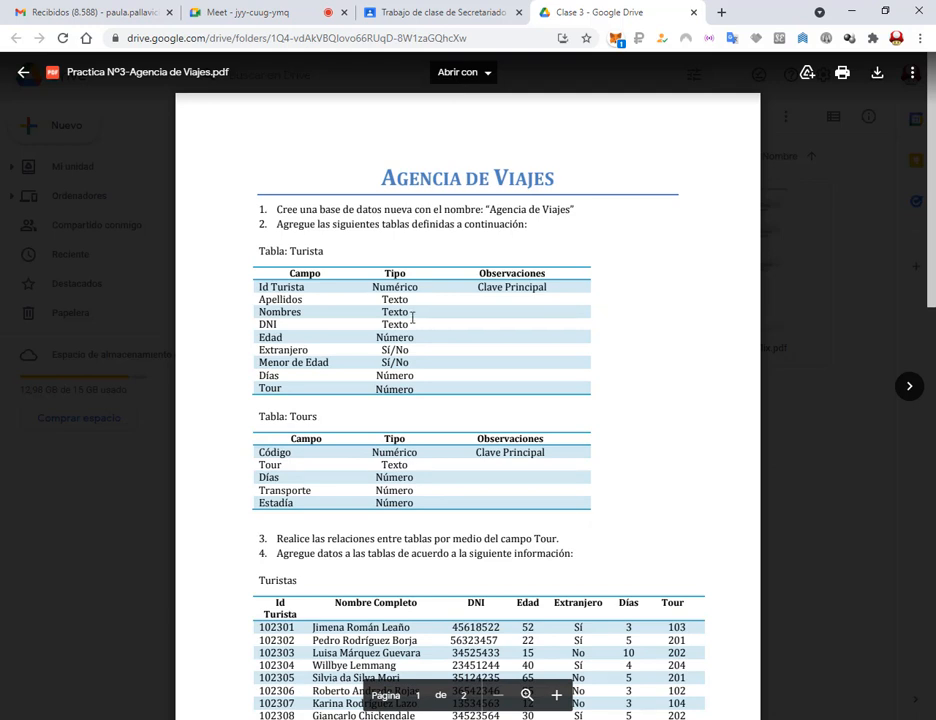
Box the "Tabla: Turista" and "Tabla: Tours" headings in red and draw arrows to Turista's Tour field and its Número type.
drag(248, 244, 330, 261)
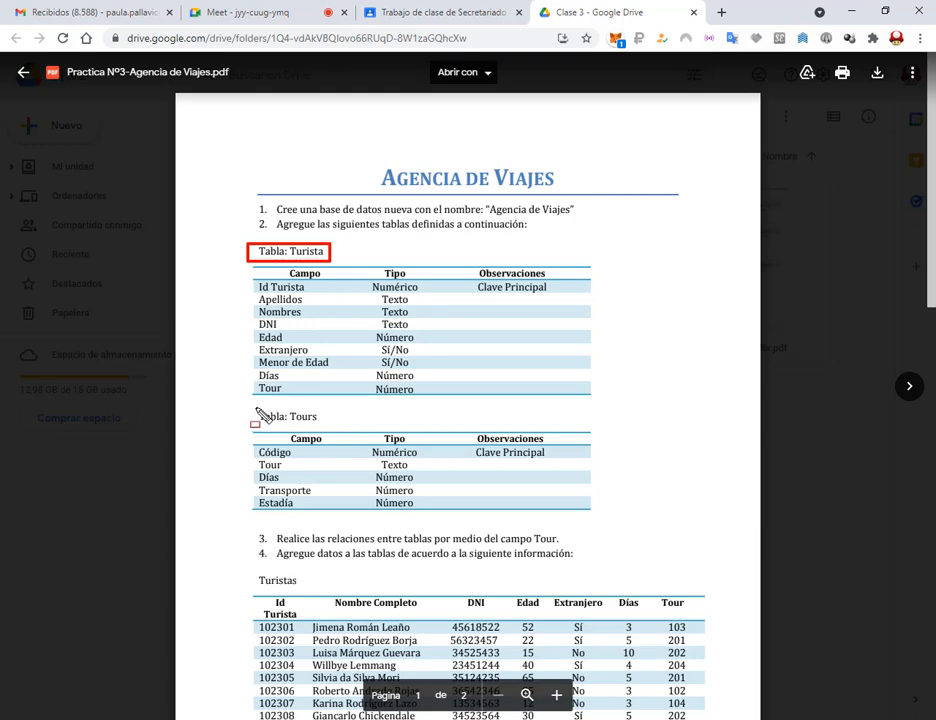
drag(253, 407, 325, 425)
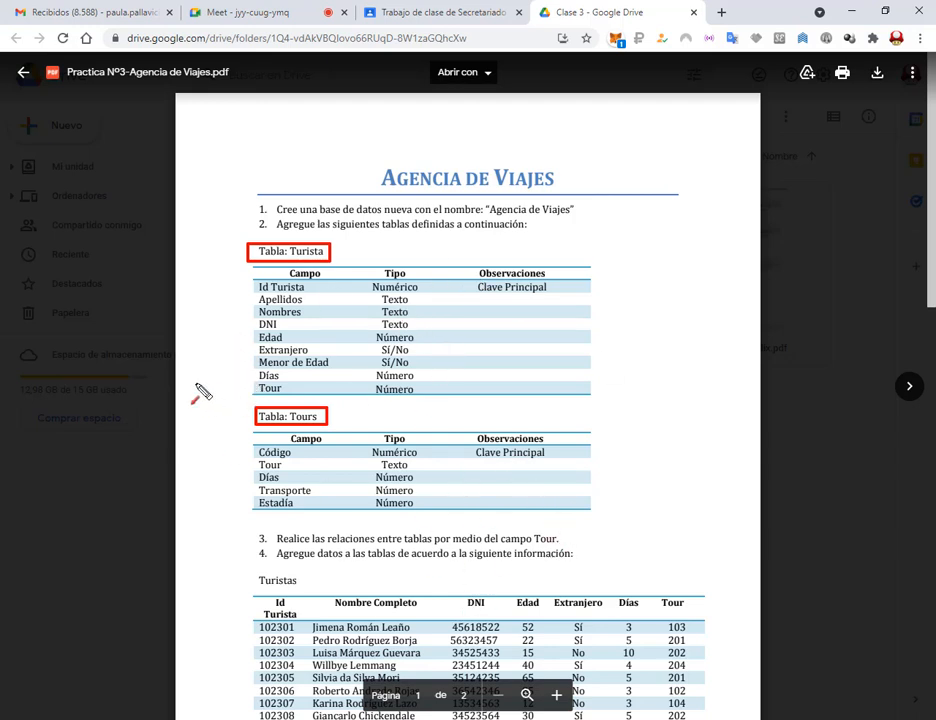
drag(196, 383, 246, 386)
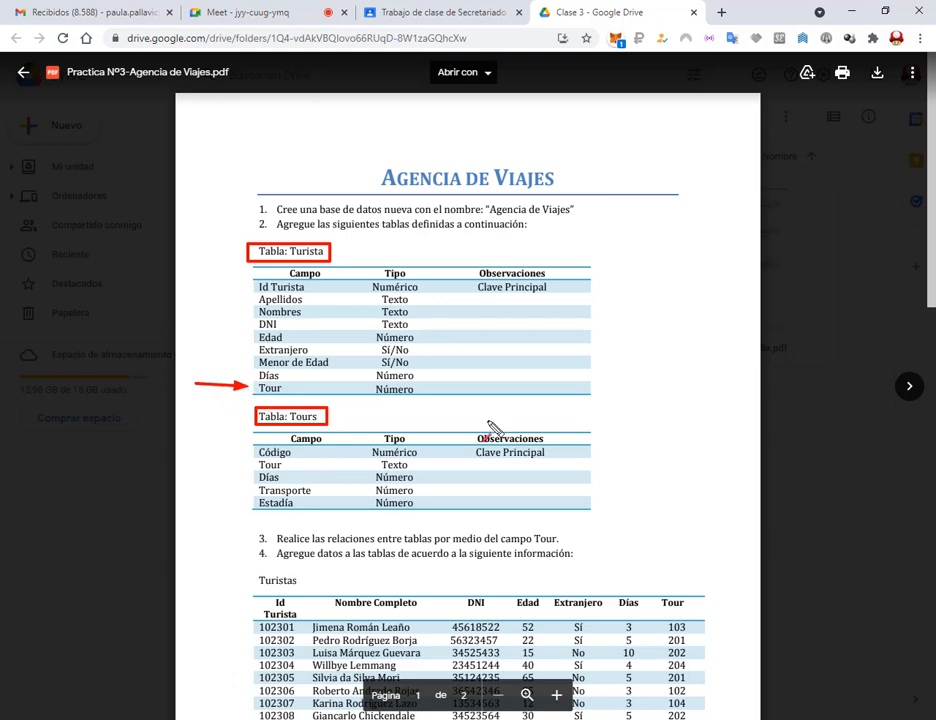
drag(471, 368, 423, 388)
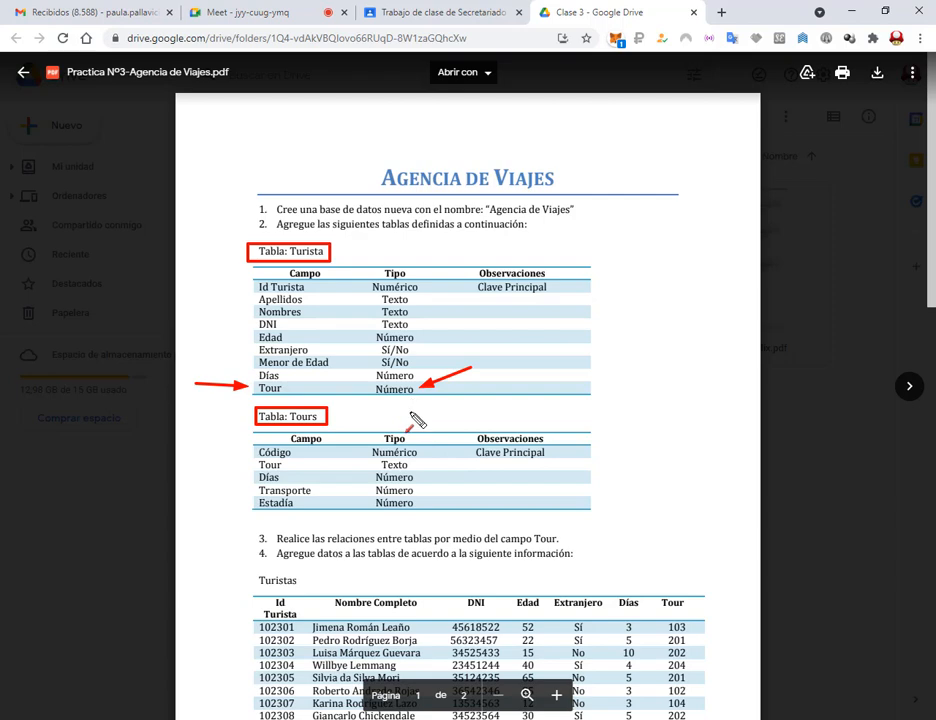
key(Escape)
Draw a red box around the Turistas data table and an arrow pointing to its Tour column.
scroll(404, 217, down, 2)
scroll(345, 287, down, 1)
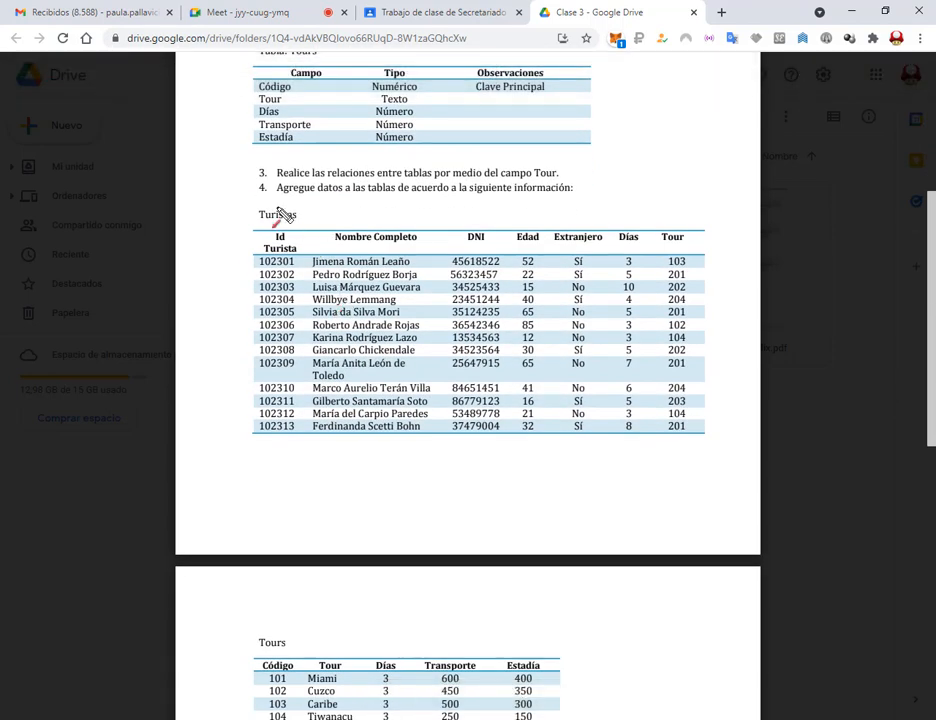
drag(203, 180, 730, 452)
drag(700, 148, 684, 218)
Box the Tours data table on page 2 in red, point an arrow at Código, and box the code values.
scroll(433, 507, down, 4)
drag(234, 186, 628, 354)
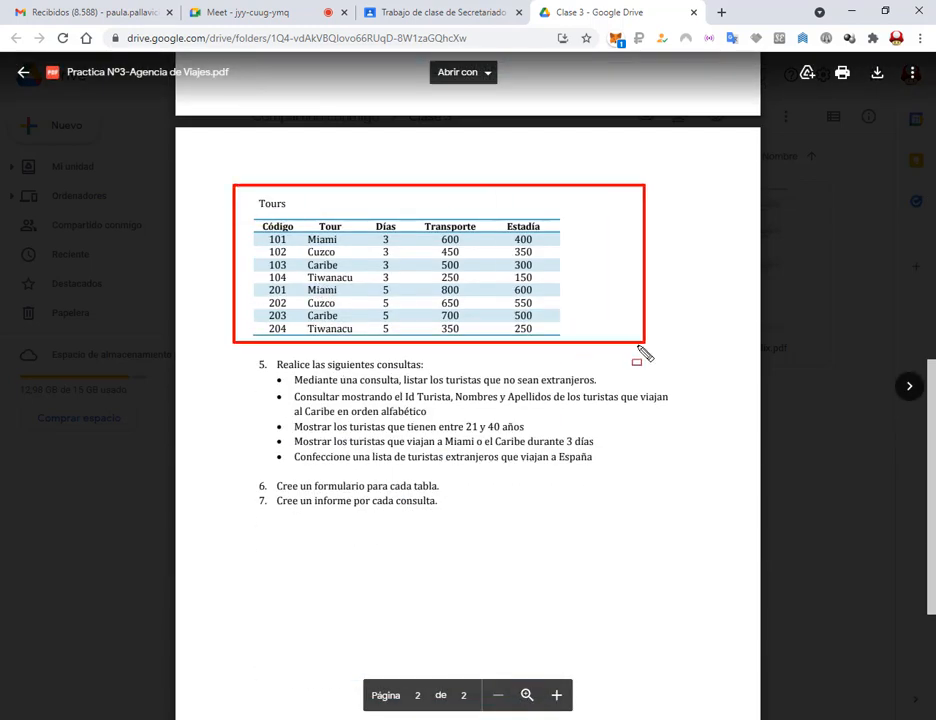
drag(245, 152, 261, 218)
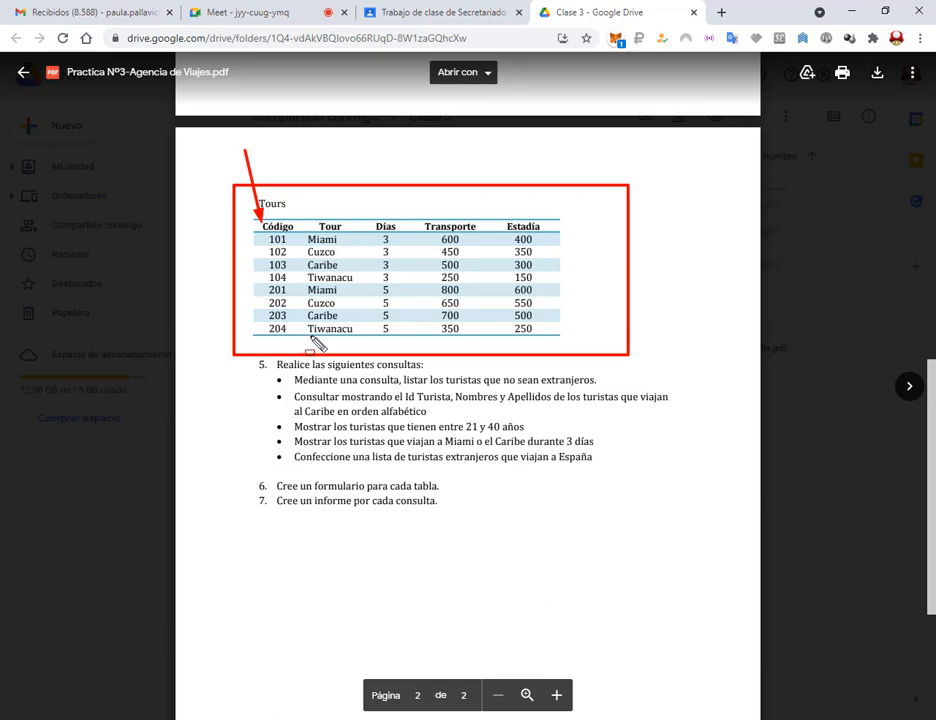
drag(260, 229, 294, 334)
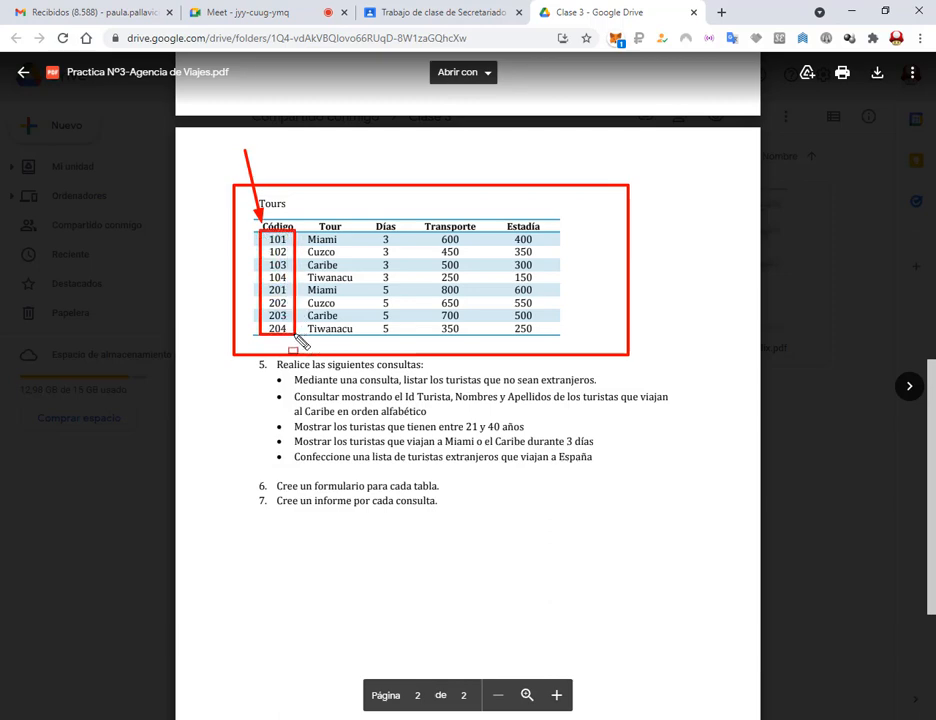
key(Escape)
Box the Turistas table's Tour values in red and draw arrows to its 201 entries and to code 201 in Tours.
scroll(437, 361, up, 5)
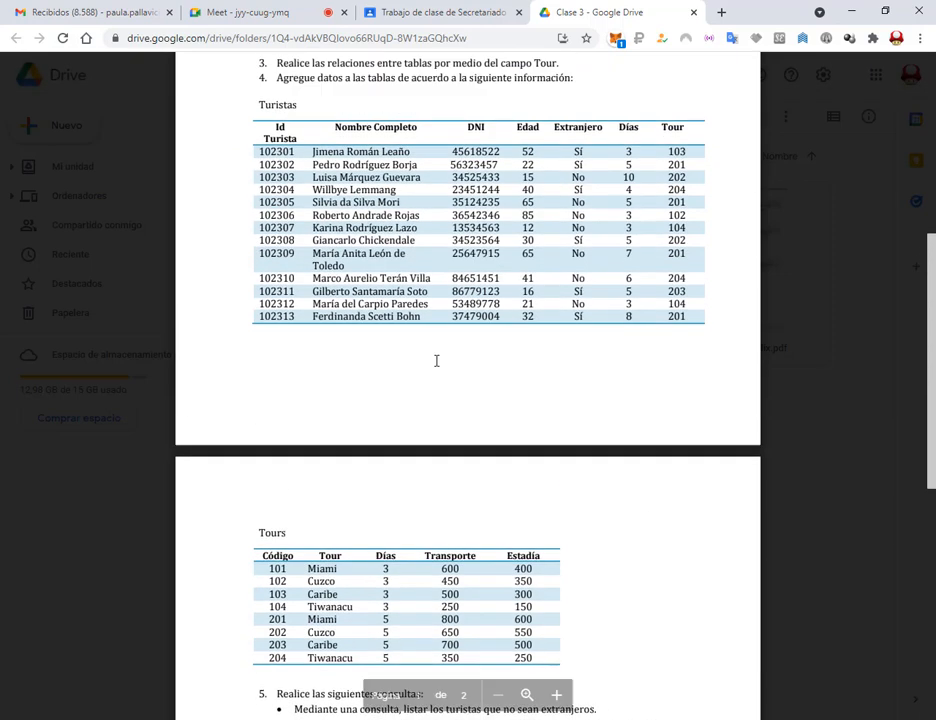
scroll(670, 290, down, 1)
mouse_move(661, 181)
mouse_down()
mouse_move(674, 202)
mouse_move(698, 366)
mouse_up()
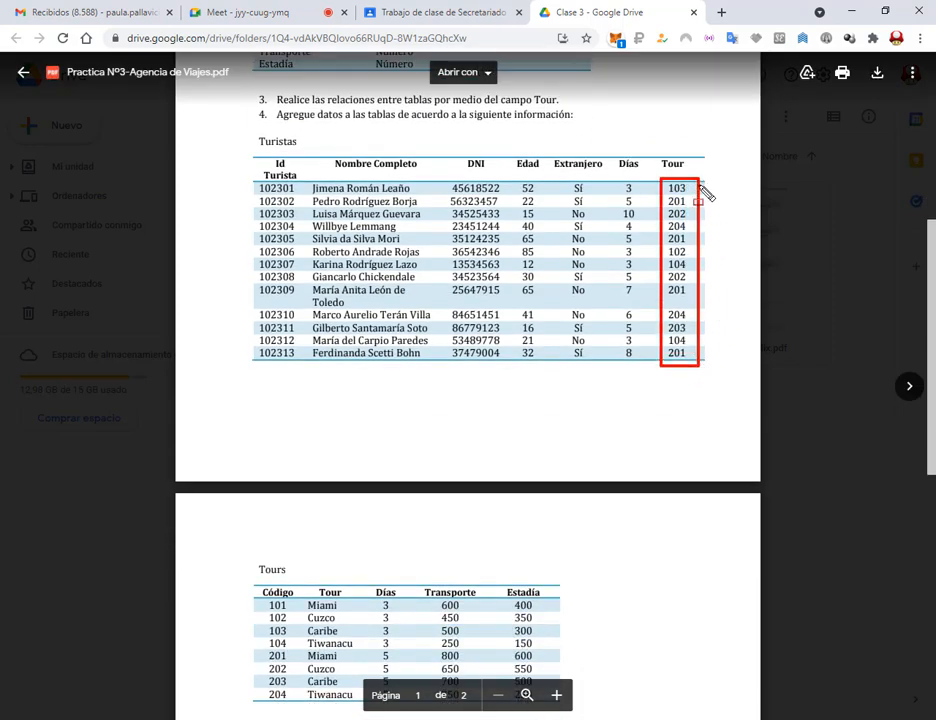
mouse_move(709, 168)
mouse_down()
mouse_move(688, 200)
mouse_move(690, 290)
mouse_up()
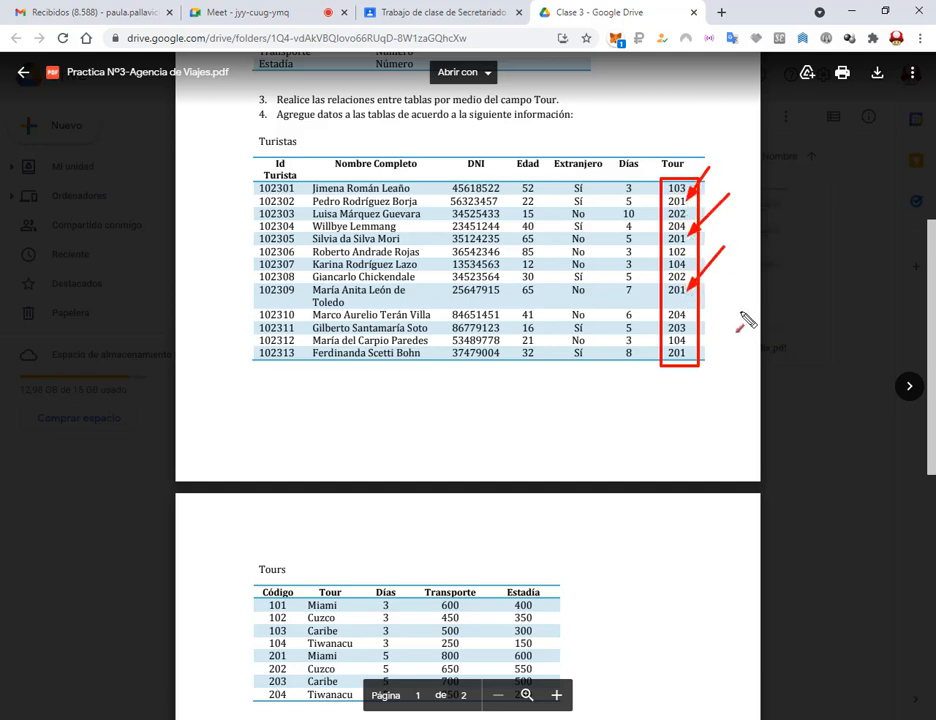
drag(740, 311, 690, 352)
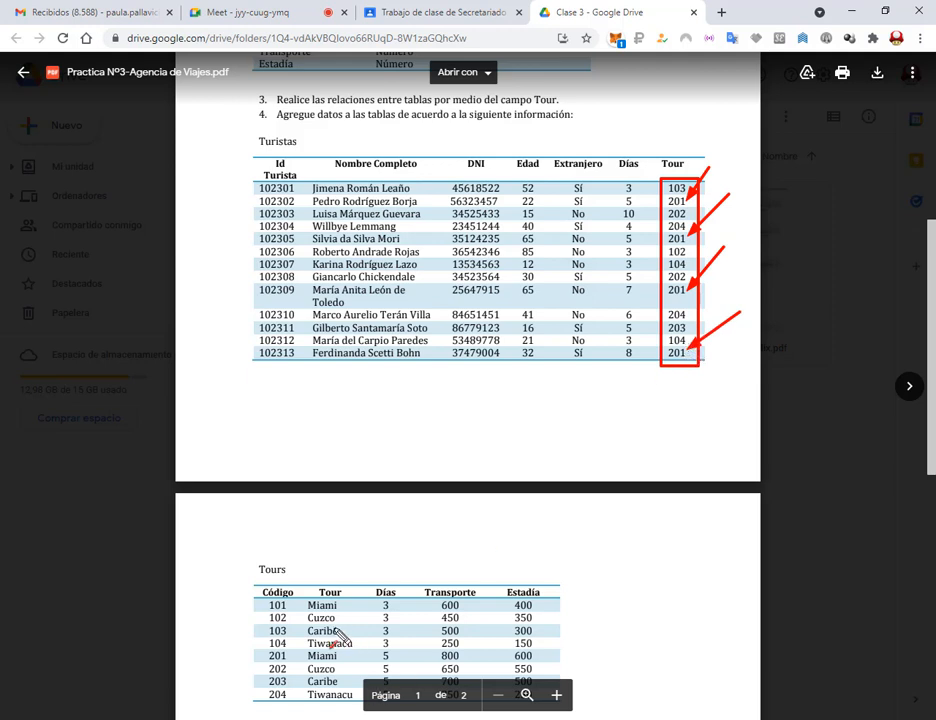
drag(213, 632, 271, 656)
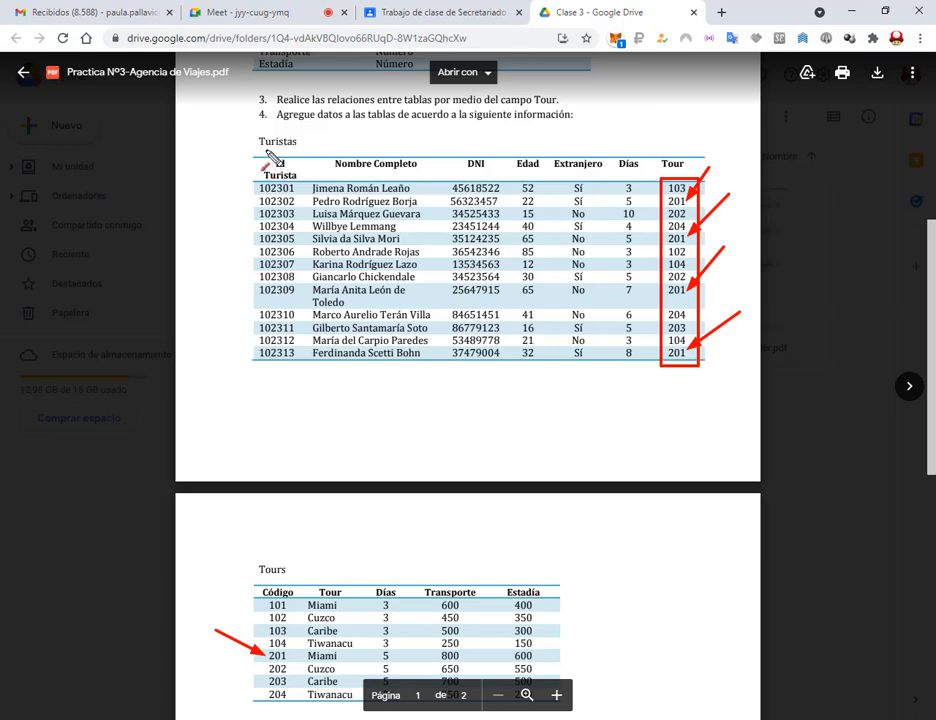
key(Escape)
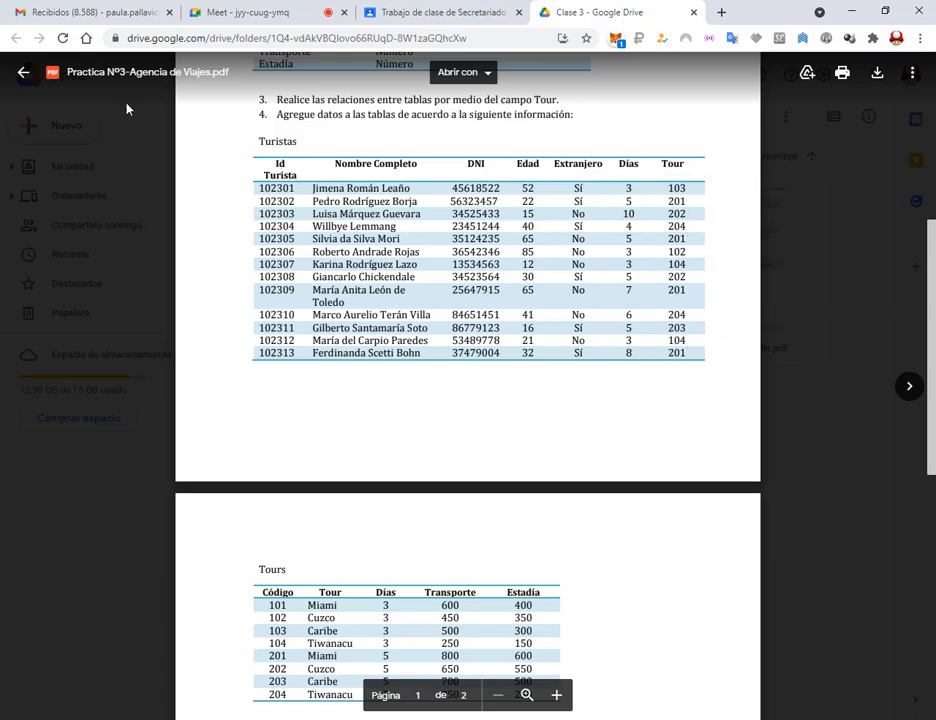
Draw red boxes around the Turistas and Tours data tables and an arrow pointing to the Tours table.
drag(232, 129, 743, 377)
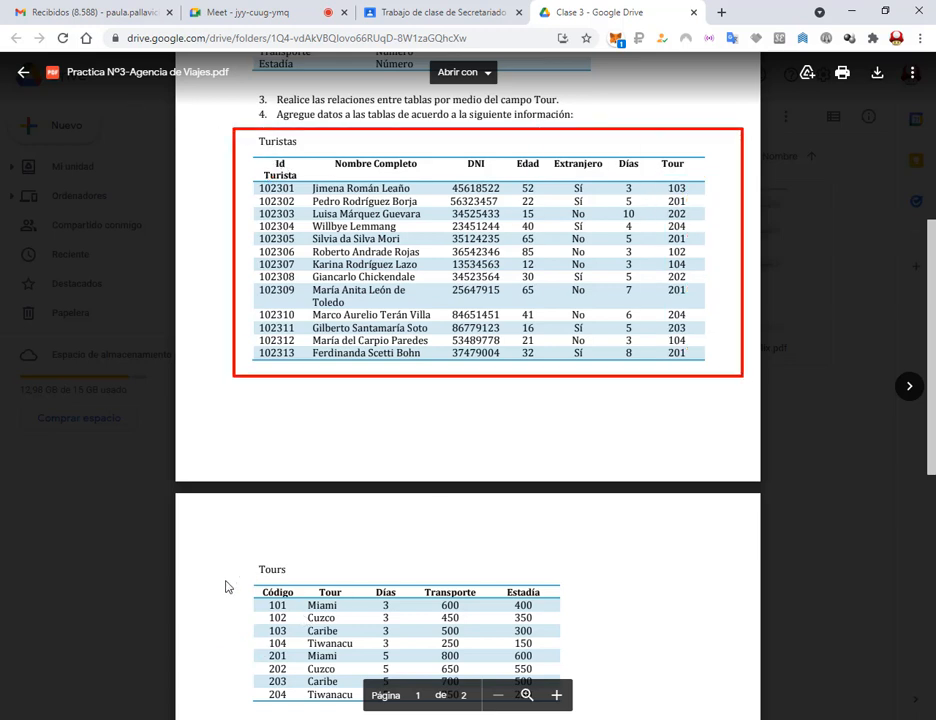
drag(226, 580, 604, 708)
mouse_move(215, 495)
mouse_down()
mouse_move(230, 560)
mouse_move(250, 578)
mouse_up()
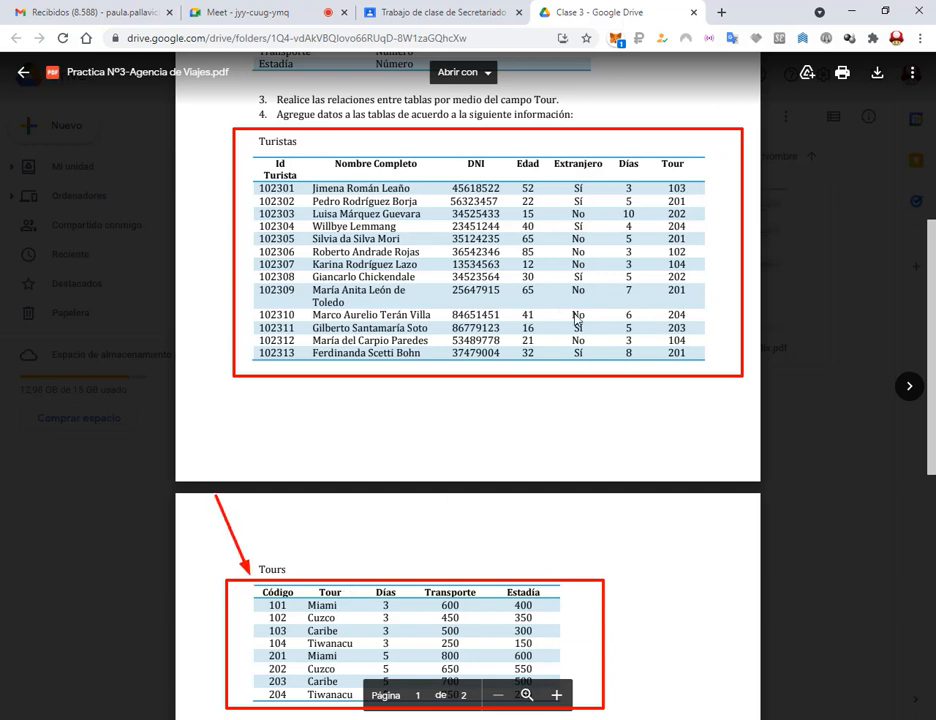
key(Escape)
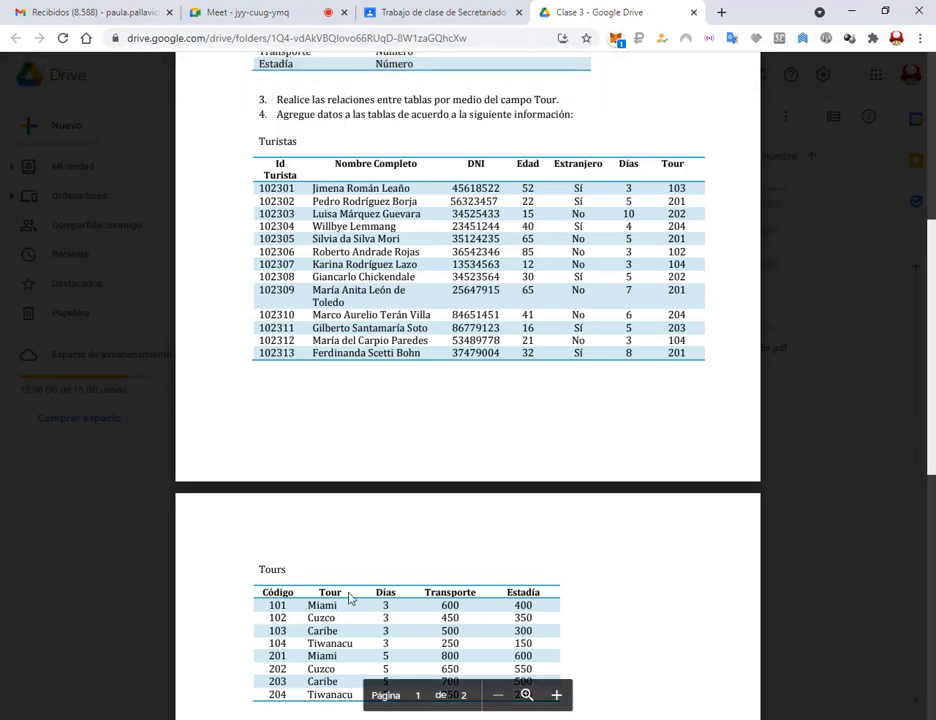
Revisit the table definitions and box the Tour column of Turistas and the Código column of Tours in red.
scroll(324, 566, up, 5)
scroll(455, 462, up, 3)
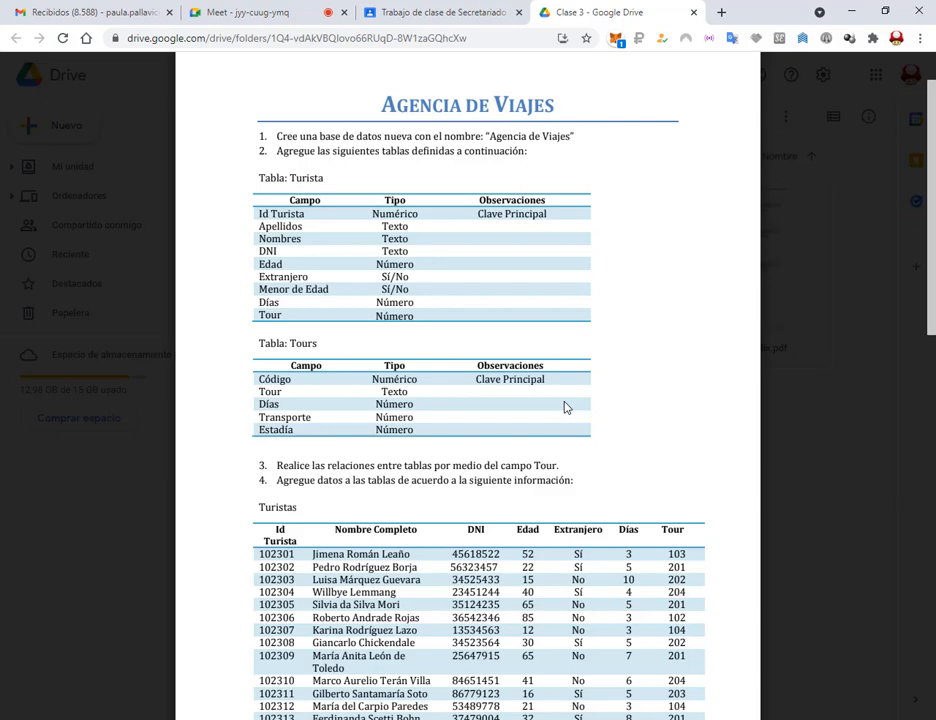
scroll(566, 408, down, 5)
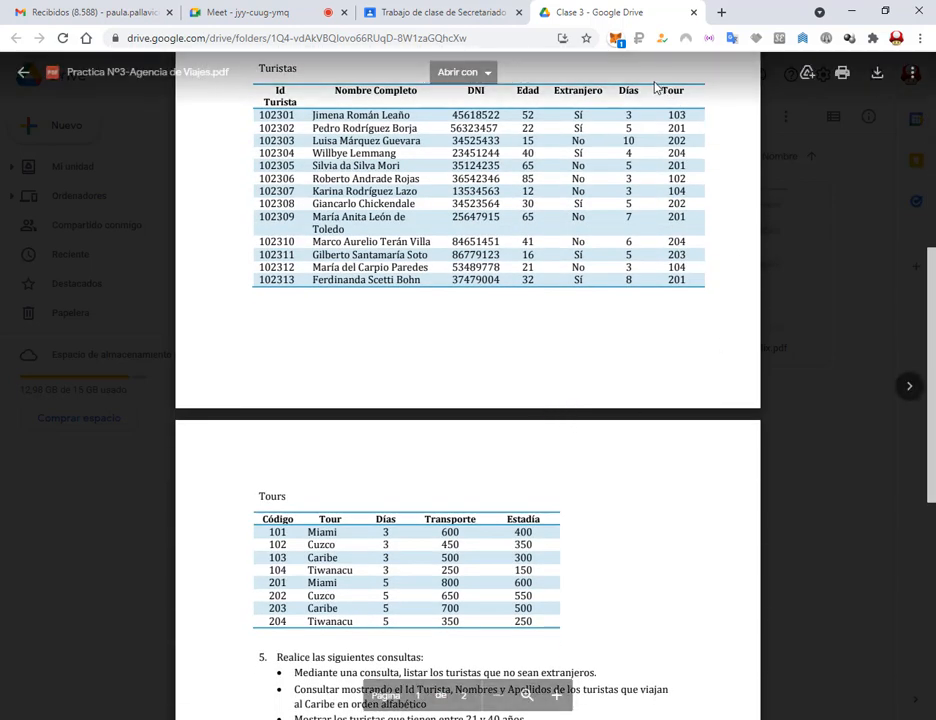
mouse_move(652, 84)
mouse_down()
mouse_move(704, 242)
mouse_move(709, 293)
mouse_up()
mouse_move(238, 493)
mouse_down()
mouse_move(285, 573)
mouse_move(298, 631)
mouse_up()
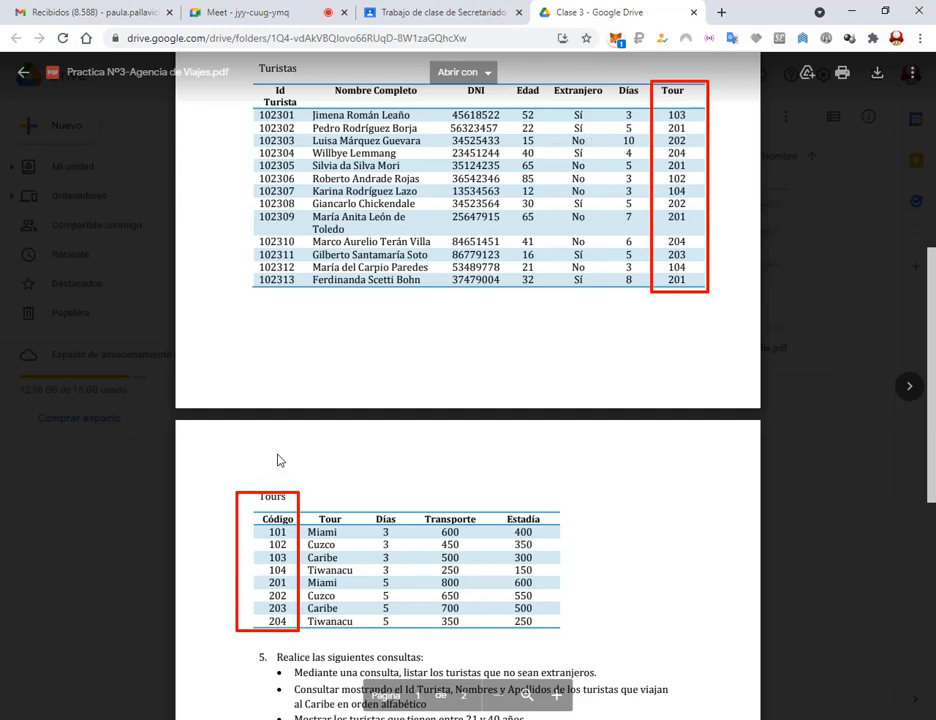
Close the Agencia de Viajes preview and open "Practica Nº4 Televisión.pdf" from the Clase 3 folder.
scroll(426, 466, up, 3)
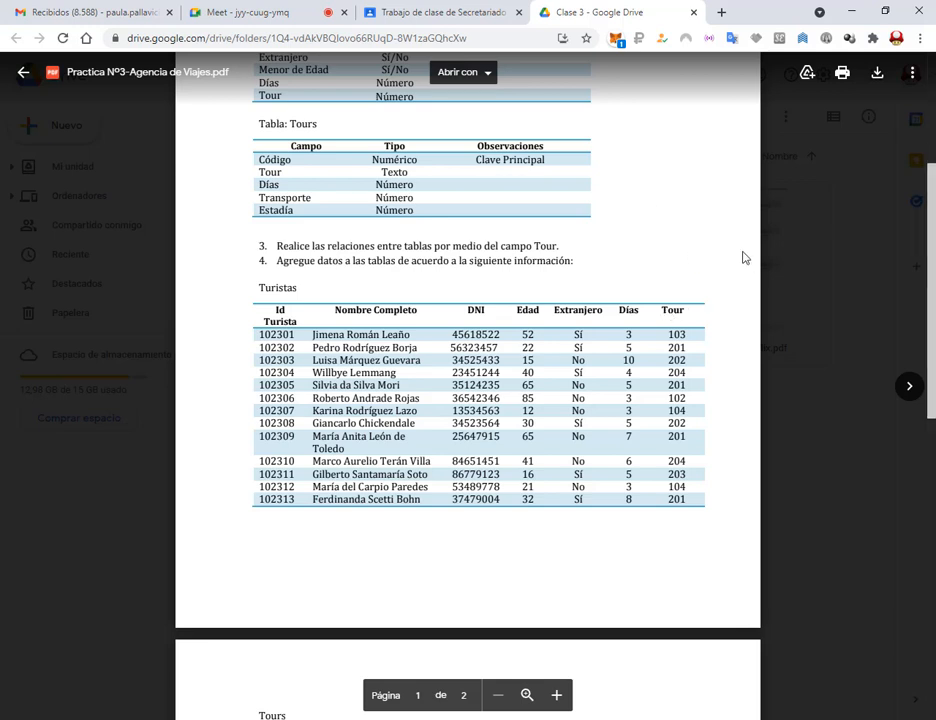
click(775, 265)
click(535, 287)
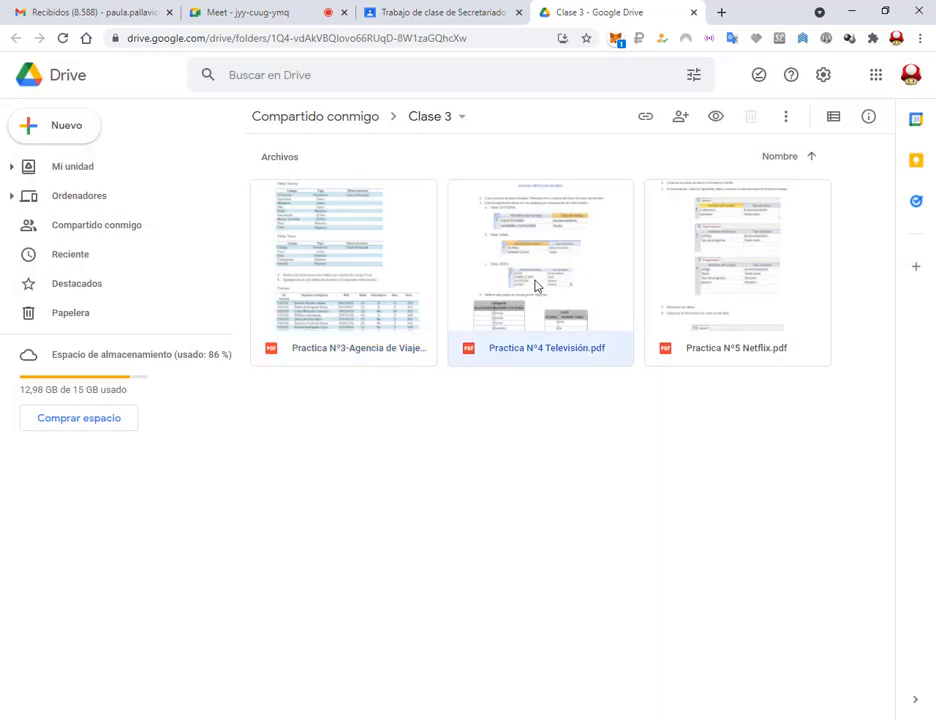
double_click(587, 256)
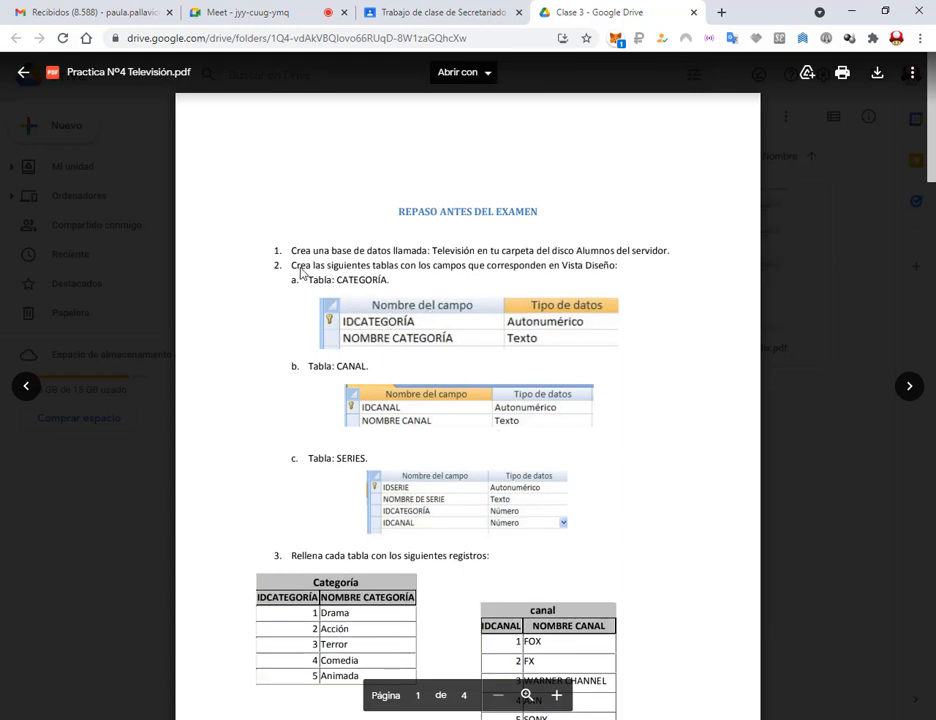
Box the table names CATEGORÍA, CANAL and SERIES in red in the Televisión practice.
drag(298, 268, 396, 289)
drag(299, 357, 378, 374)
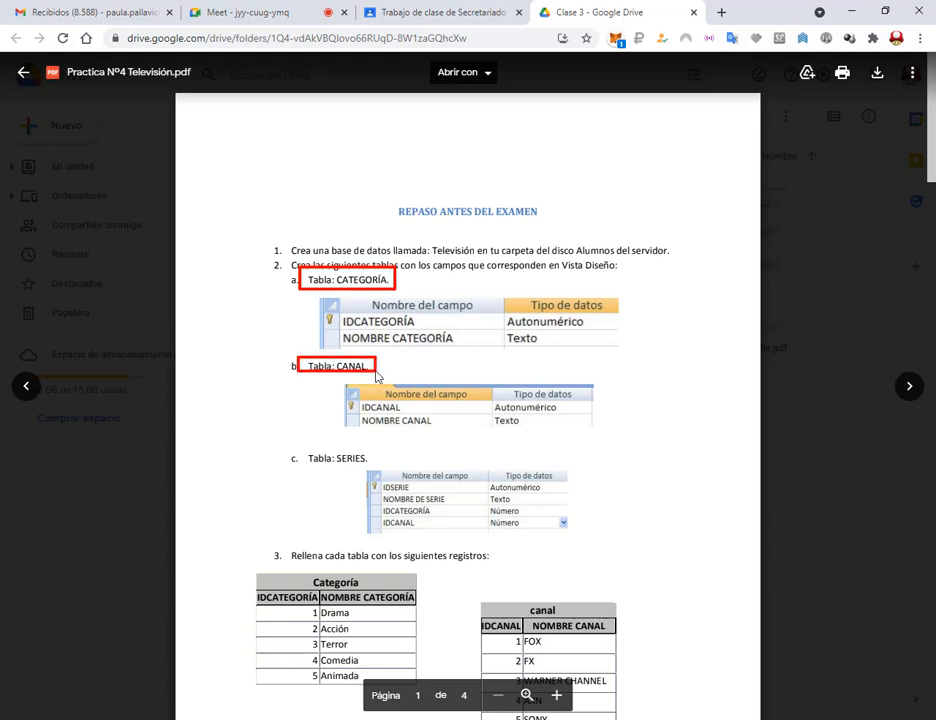
drag(301, 449, 379, 469)
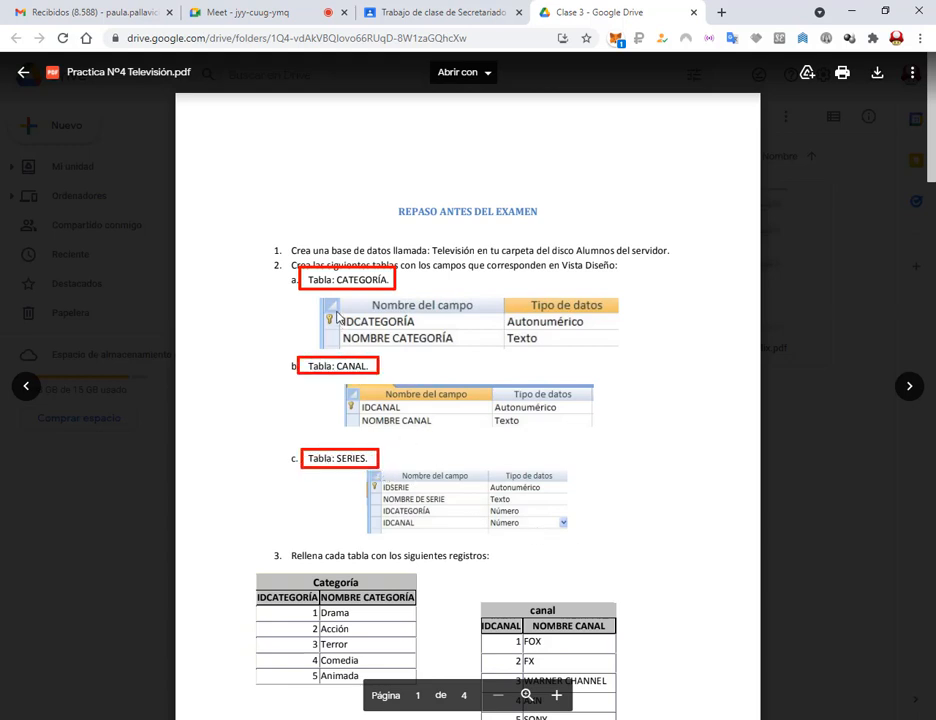
Box the key fields IDCATEGORÍA and IDCANAL in red, along with the matching two fields in the SERIES table.
mouse_move(318, 313)
mouse_down()
mouse_move(382, 333)
mouse_move(433, 332)
mouse_up()
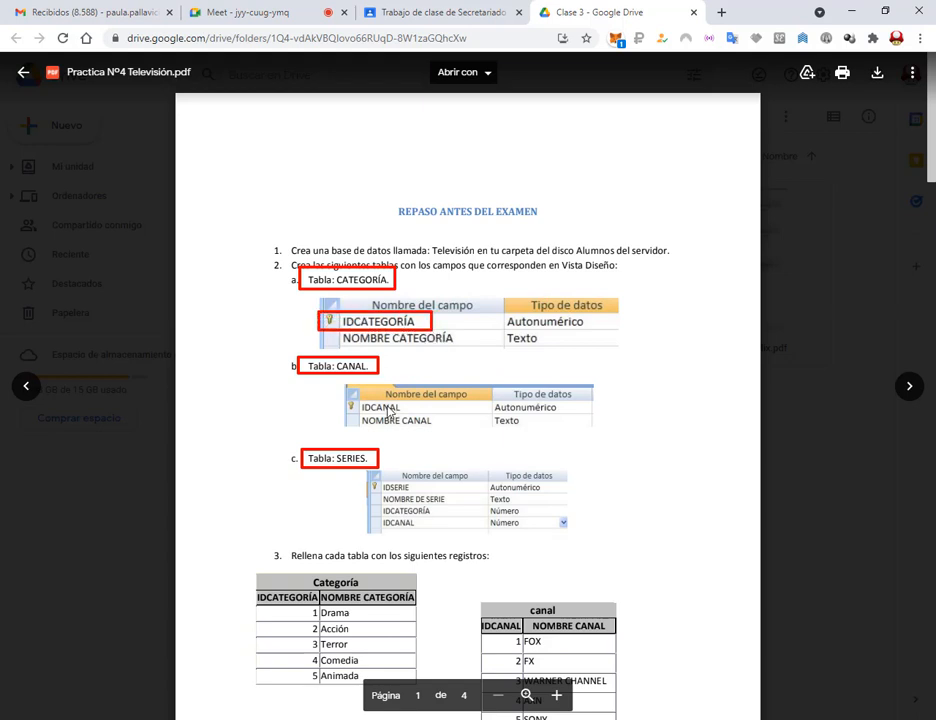
drag(336, 398, 421, 421)
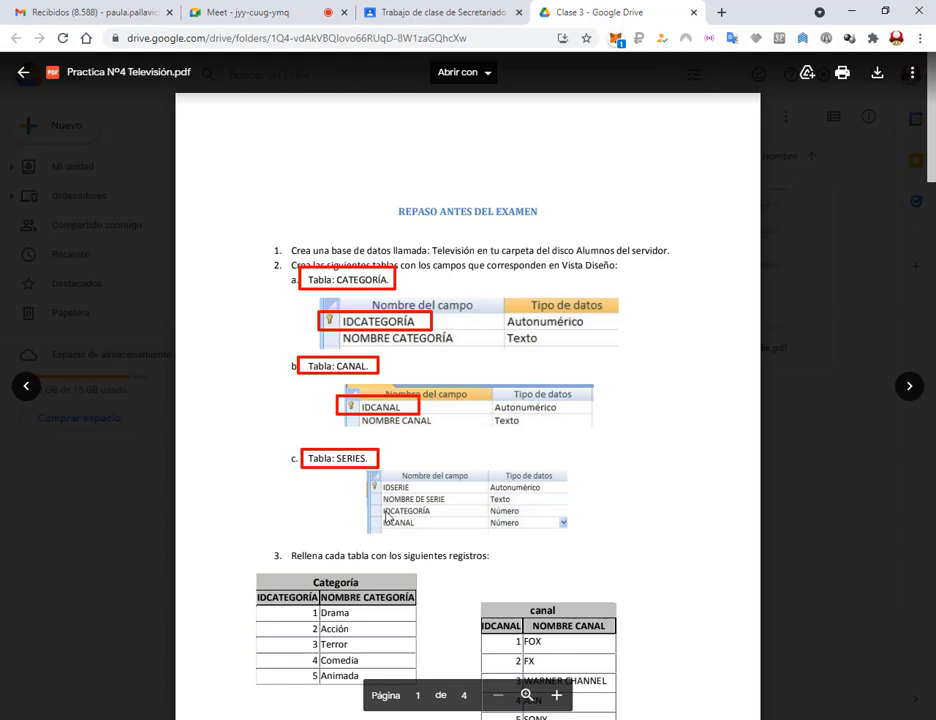
mouse_move(381, 505)
mouse_down()
mouse_move(451, 539)
mouse_move(442, 531)
mouse_up()
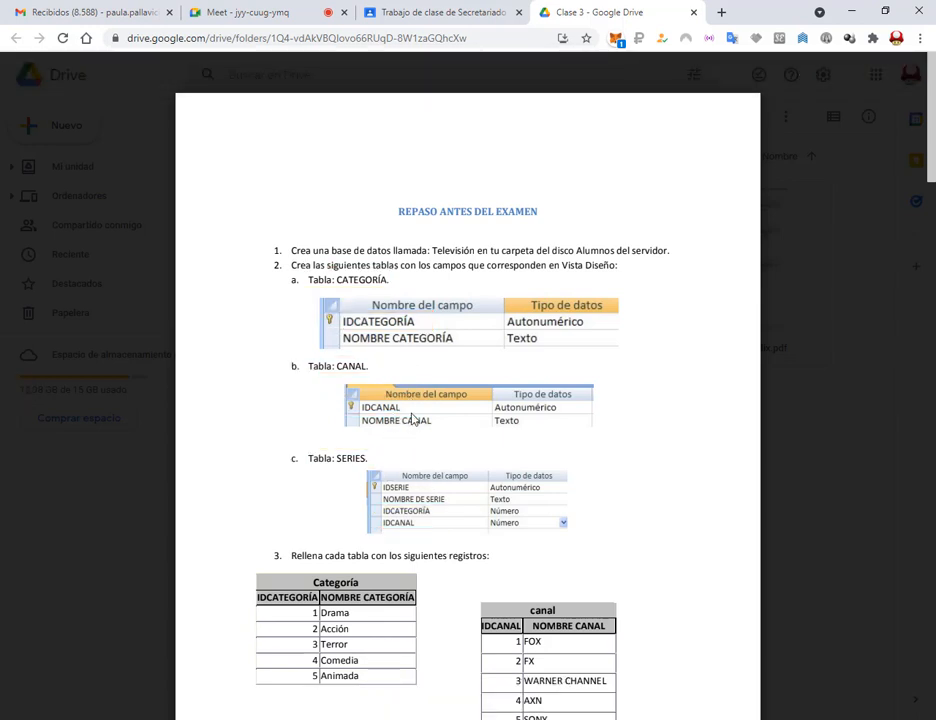
Close the Televisión preview and open "Practica Nº5 Netflix.pdf" from the Clase 3 folder.
click(810, 180)
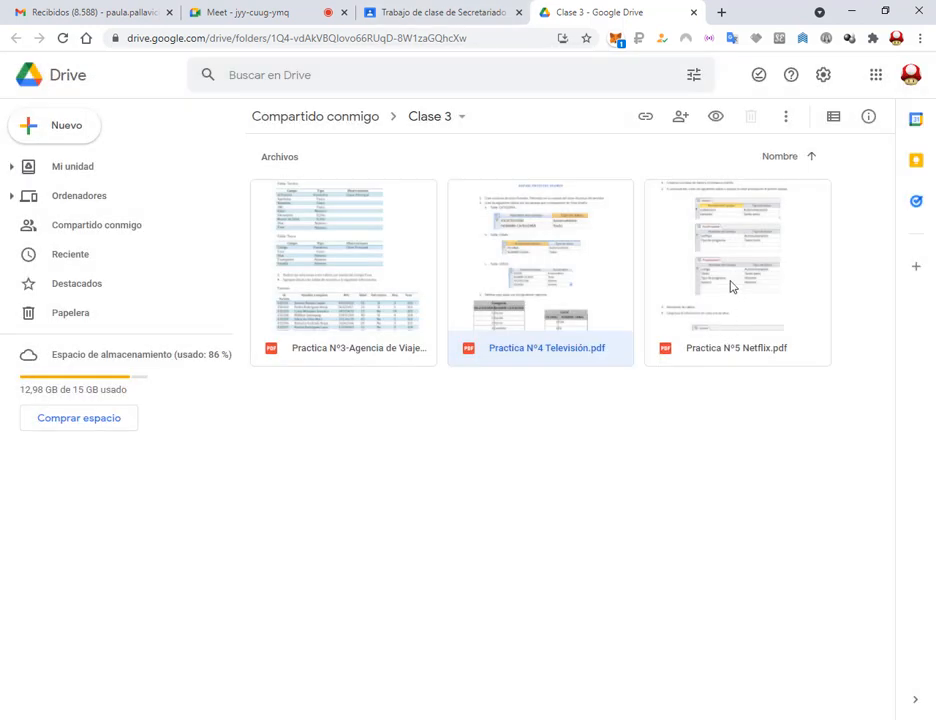
click(730, 287)
double_click(680, 266)
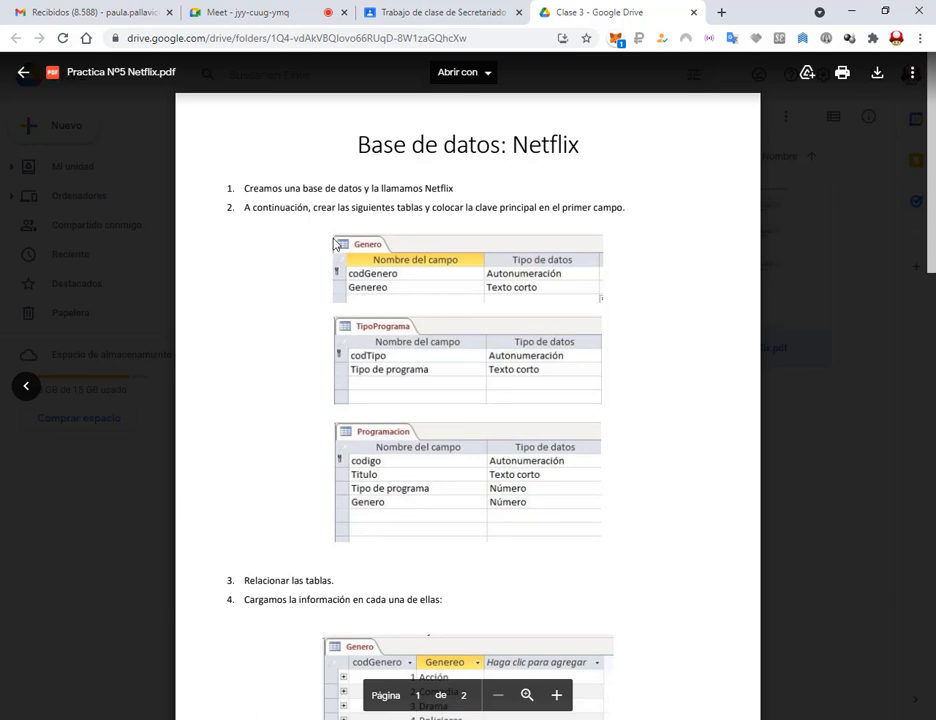
Draw red boxes around the Genero, TipoPrograma and Programacion table definitions.
mouse_move(313, 230)
mouse_down()
mouse_move(552, 297)
mouse_move(626, 306)
mouse_up()
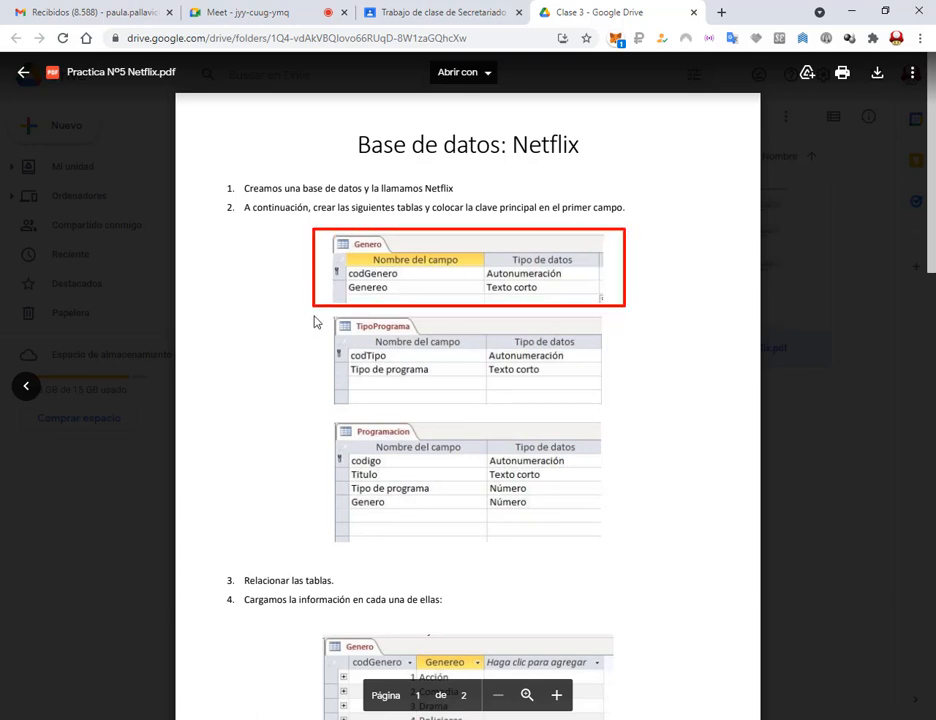
drag(316, 312, 622, 410)
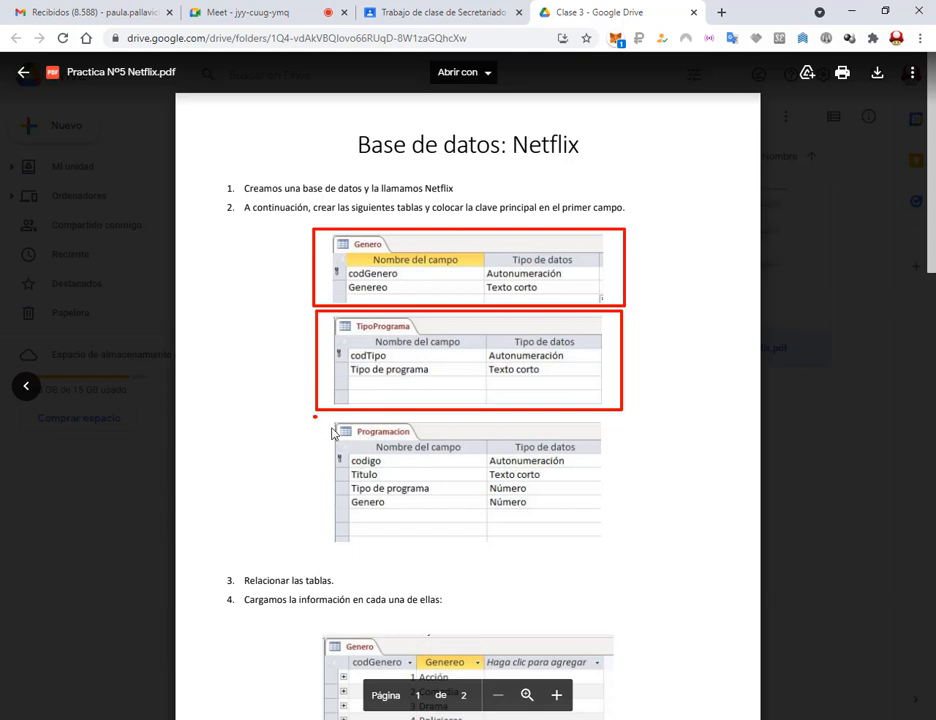
drag(314, 417, 631, 547)
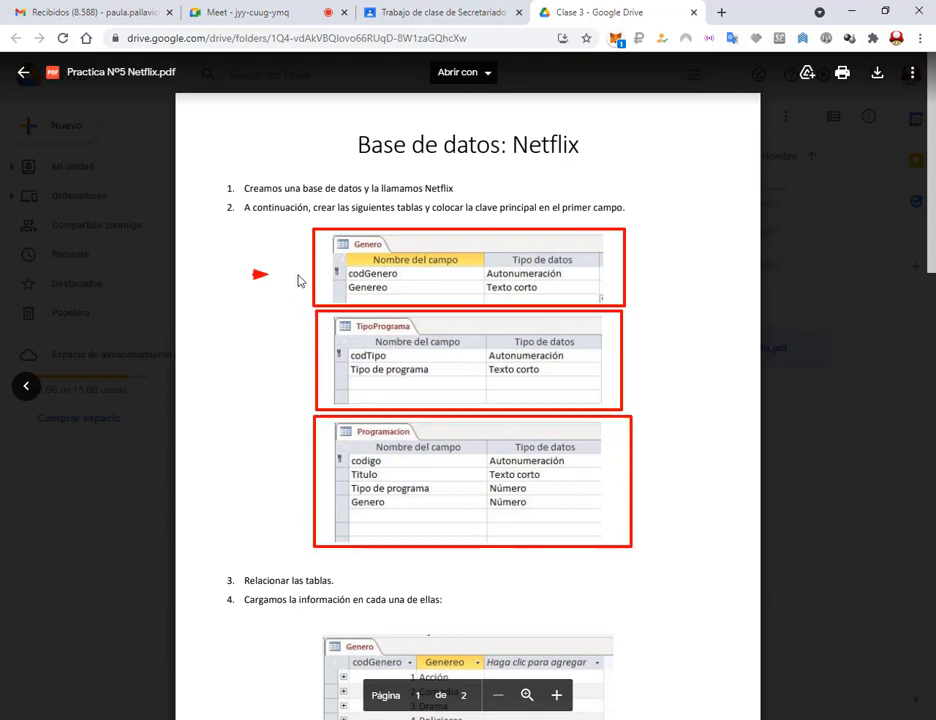
Draw red arrows to the primary keys codGenero, codTipo and codigo of the three Netflix tables.
drag(298, 279, 336, 273)
drag(265, 351, 341, 354)
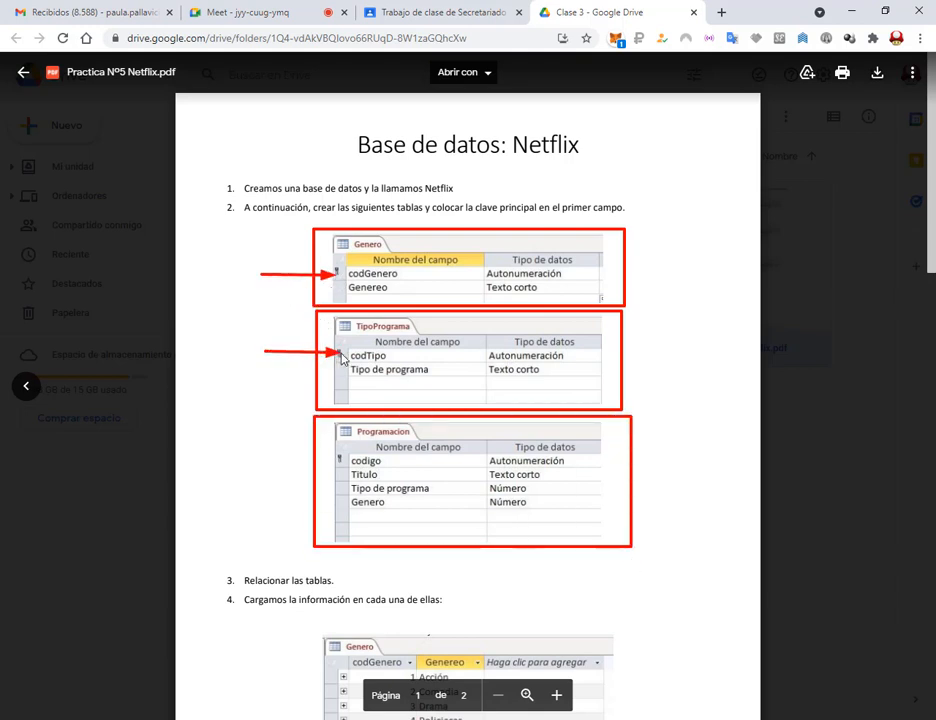
drag(281, 452, 341, 460)
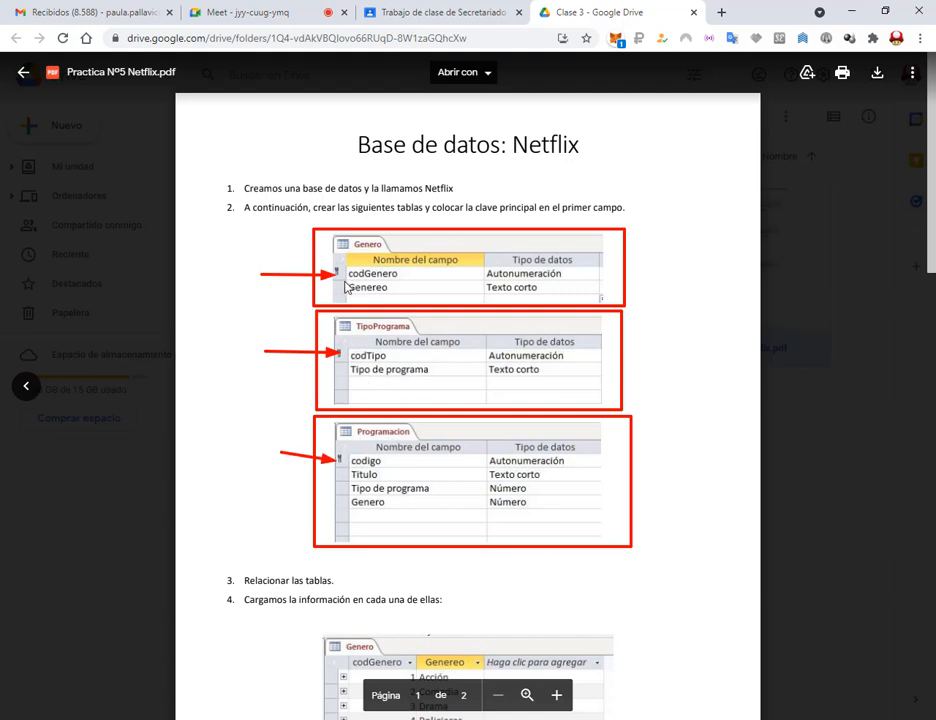
Box in blue the Genereo field, TipoPrograma's Tipo de programa field, and Programacion's Tipo de programa and Genero fields.
drag(340, 280, 583, 297)
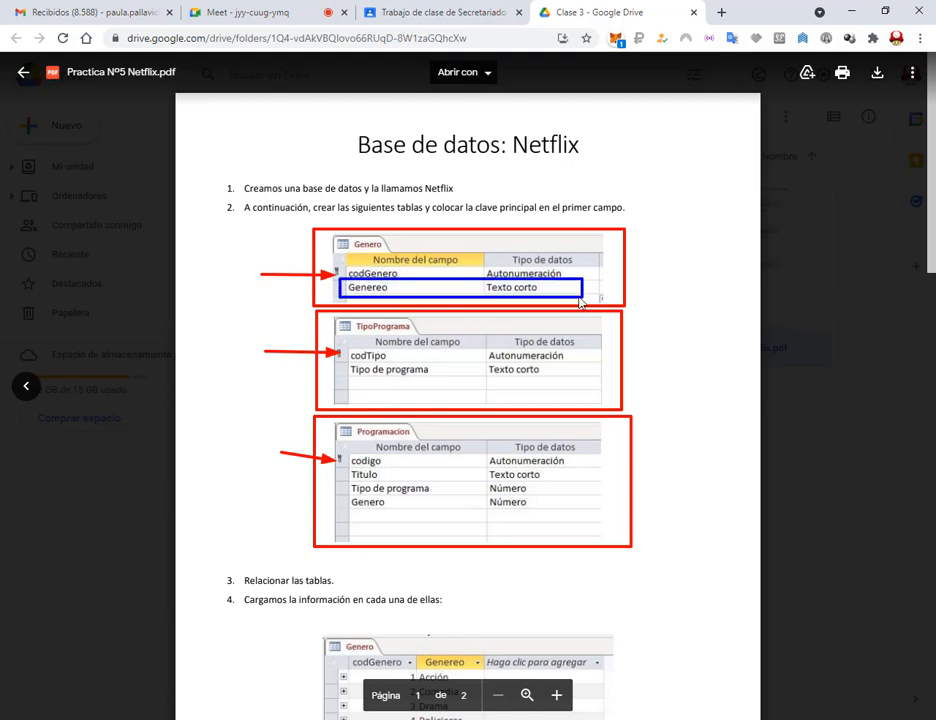
drag(342, 362, 586, 378)
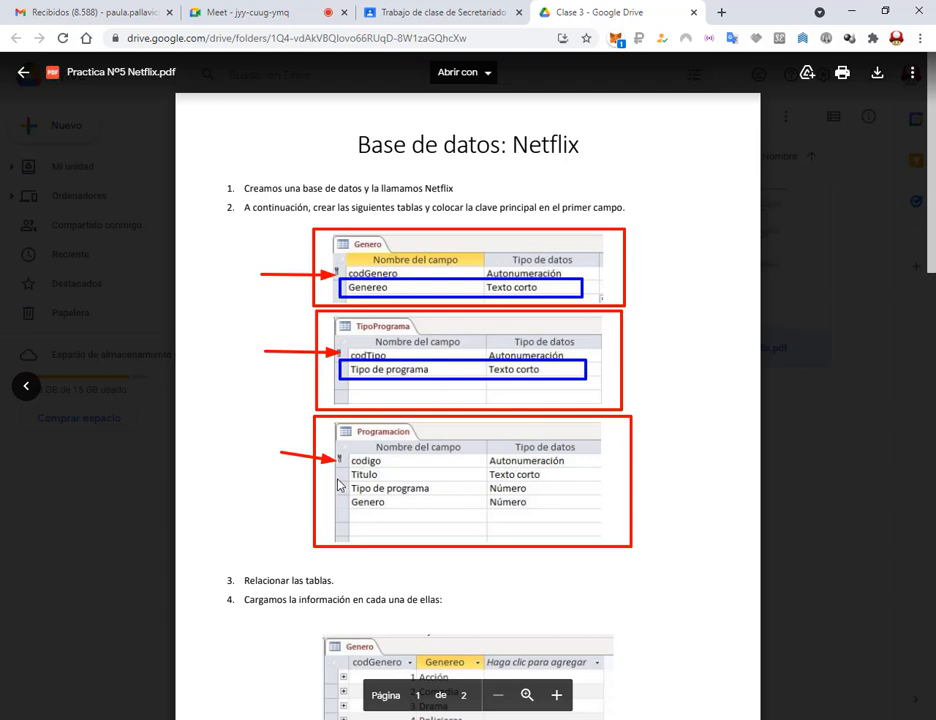
drag(337, 485, 603, 511)
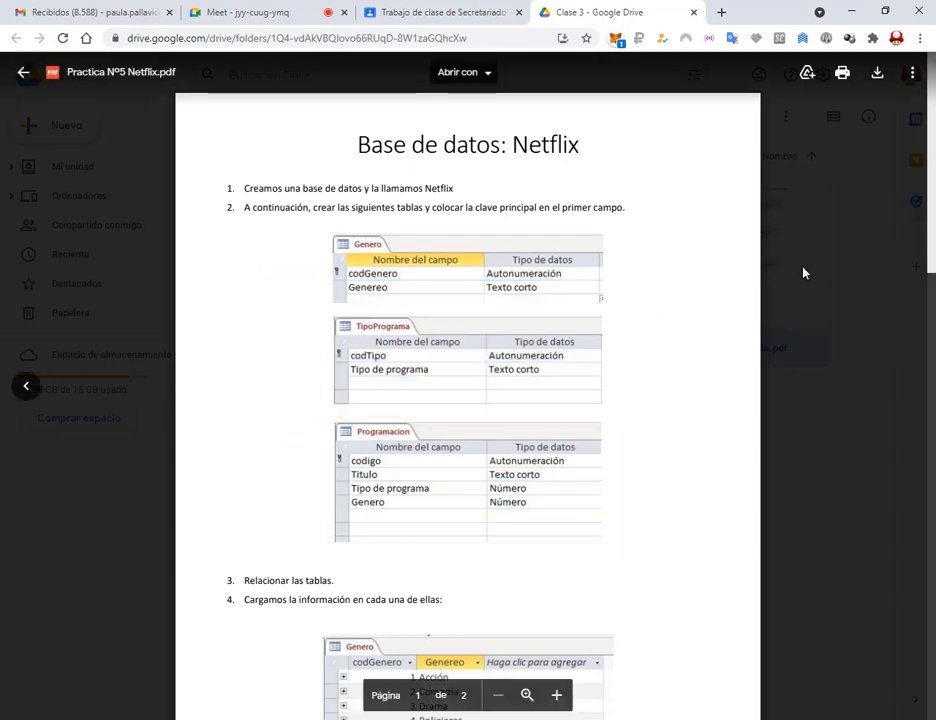
Close the Netflix preview and reopen "Practica Nº3-Agencia de Viajes.pdf".
click(802, 272)
double_click(362, 258)
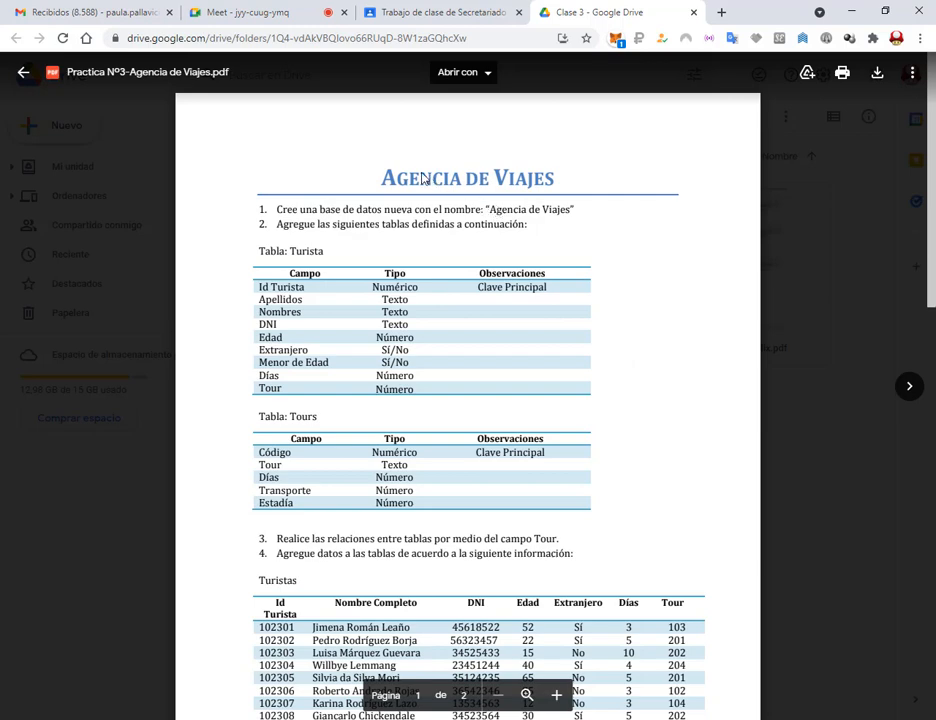
click(260, 12)
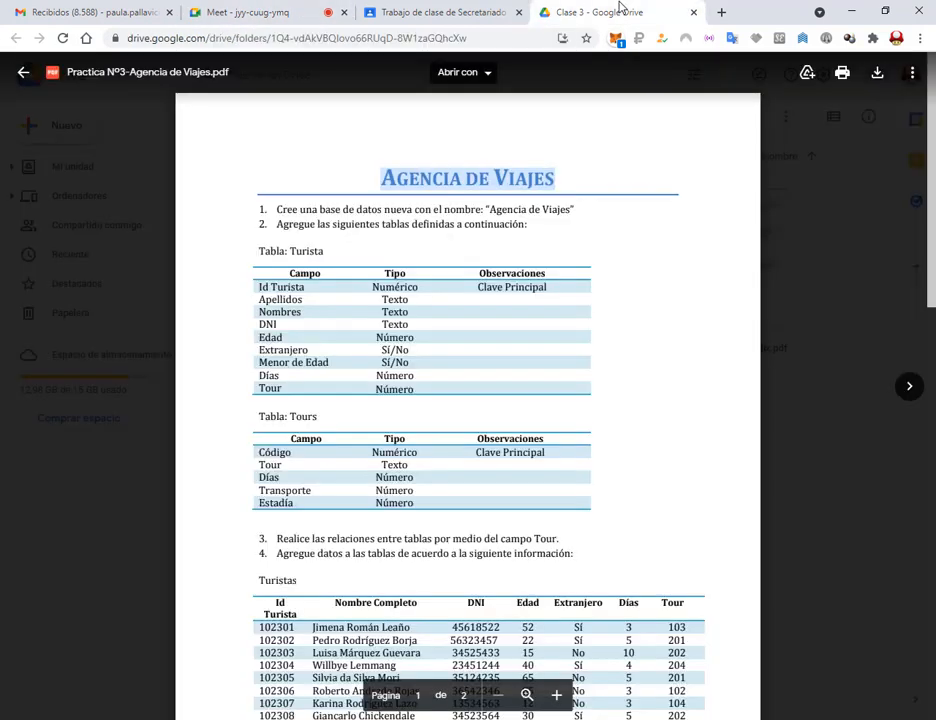
click(590, 12)
Find and launch Microsoft Access.
key(super)
text(ac)
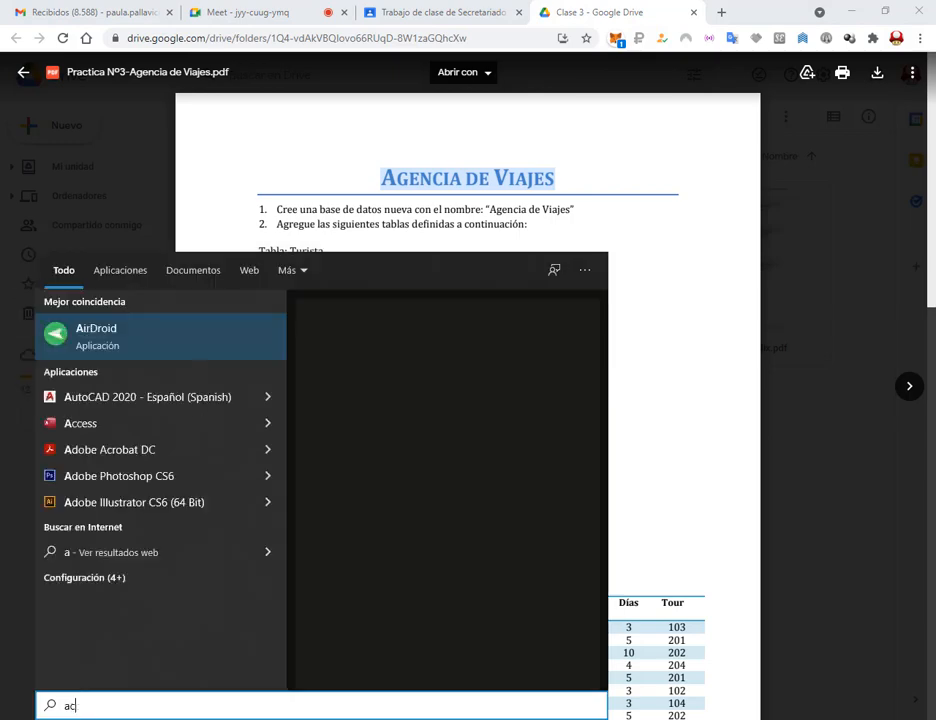
text(c)
click(107, 352)
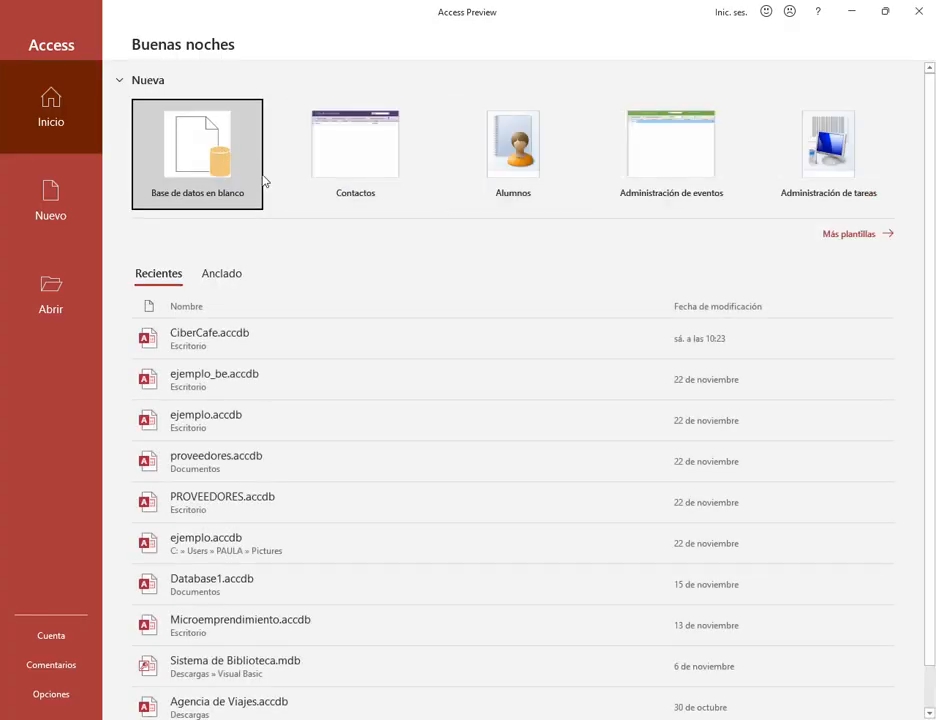
Create a blank database named "Agencia de viajes" saved on the desktop (Escritorio).
click(259, 184)
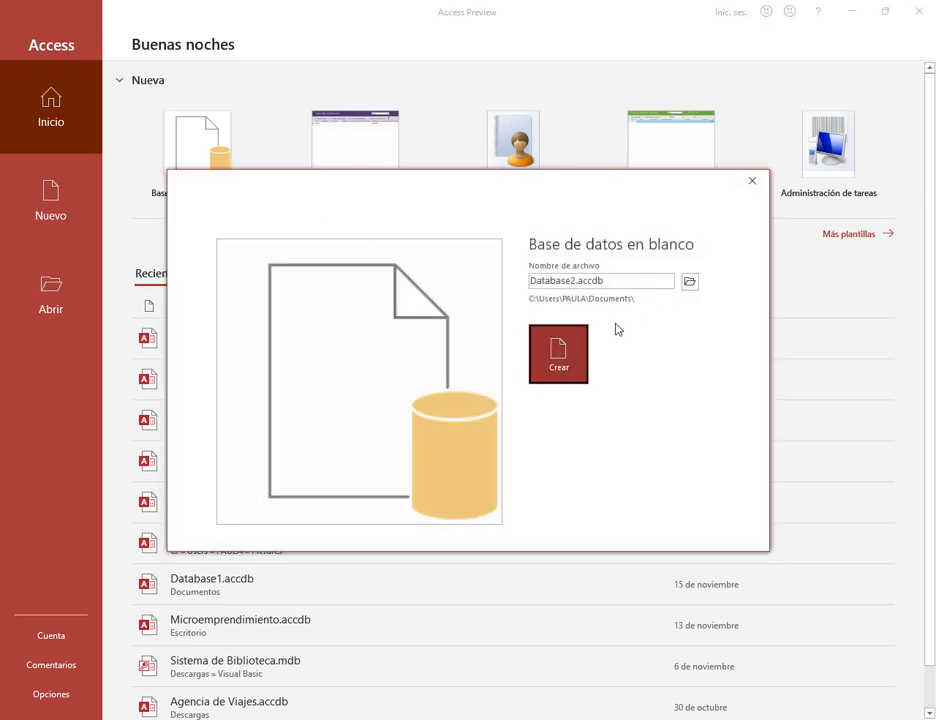
click(689, 283)
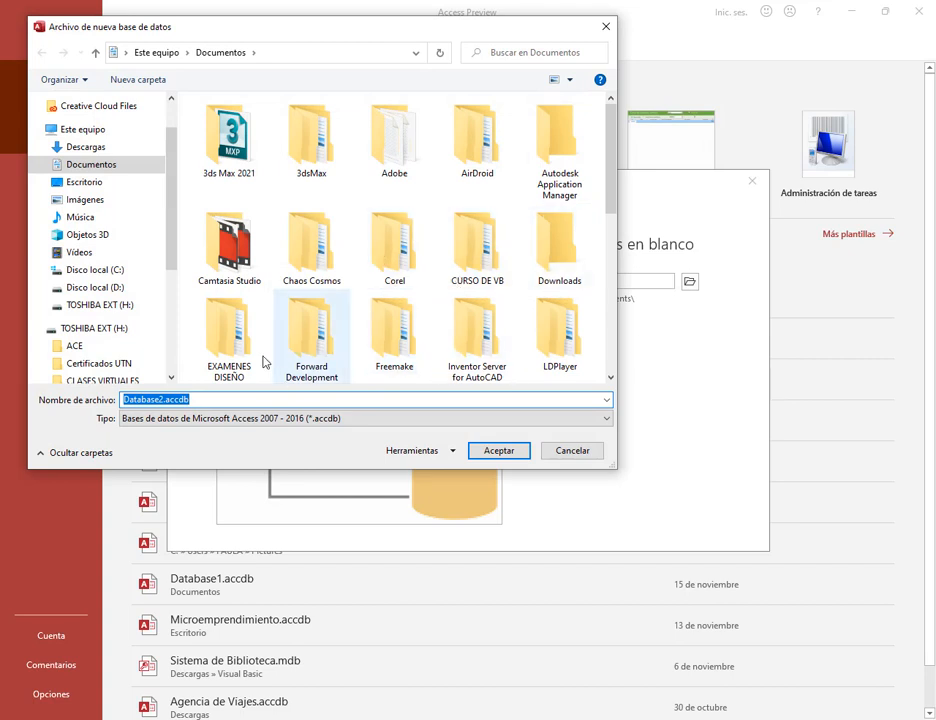
drag(333, 66, 461, 167)
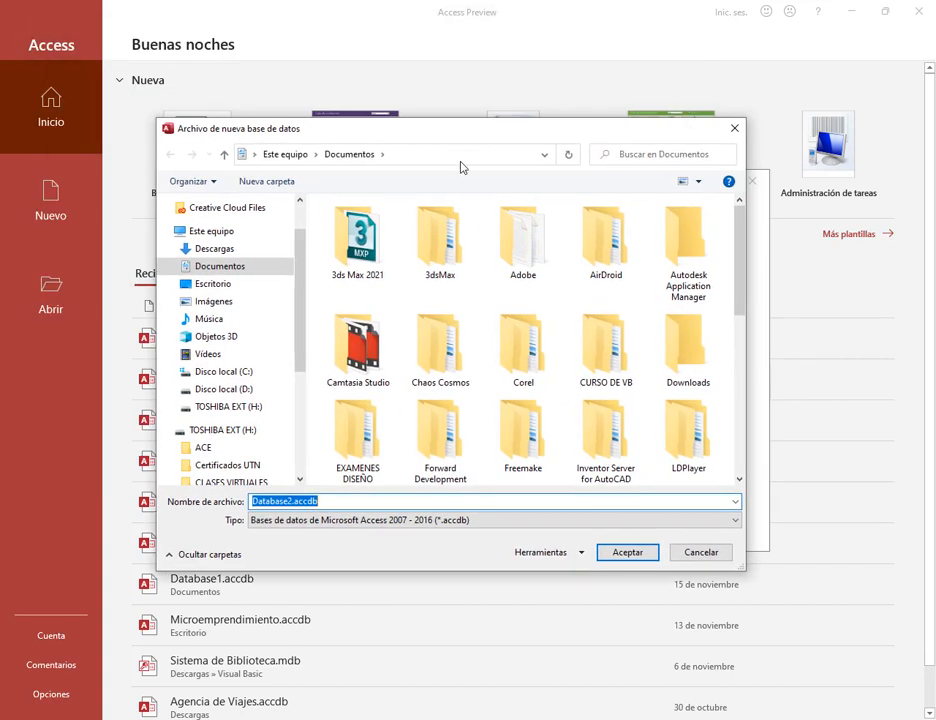
click(341, 503)
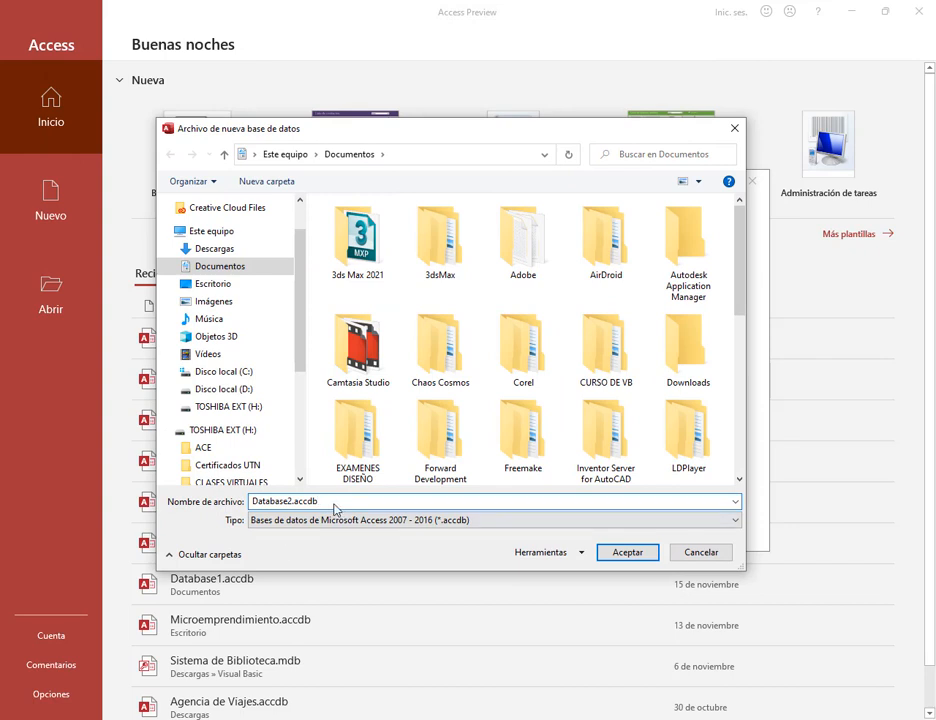
drag(334, 510, 220, 507)
text(Agencia de viajes)
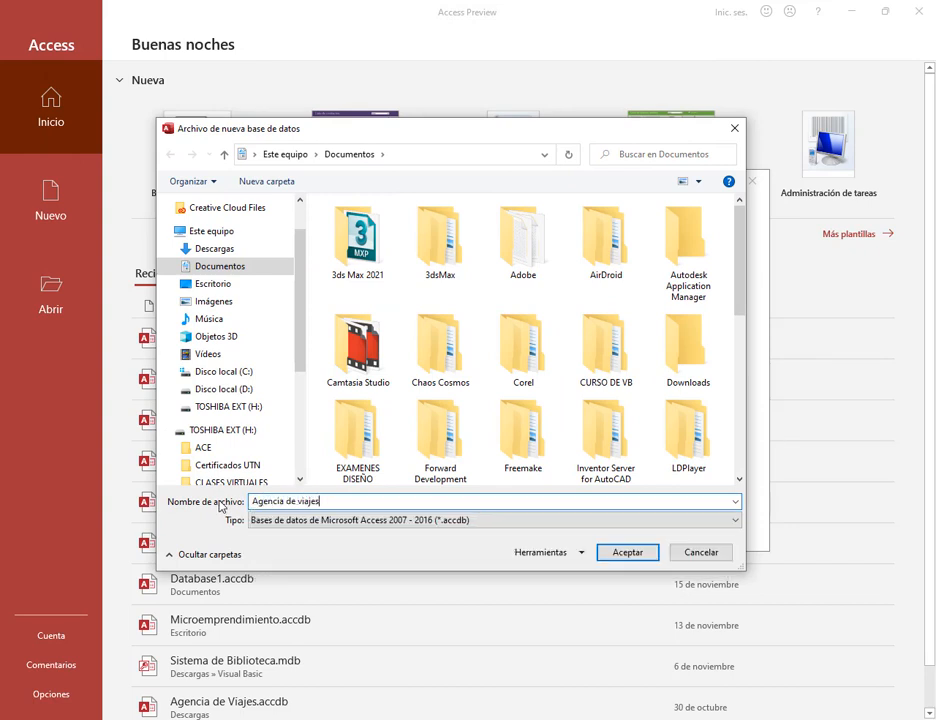
click(213, 283)
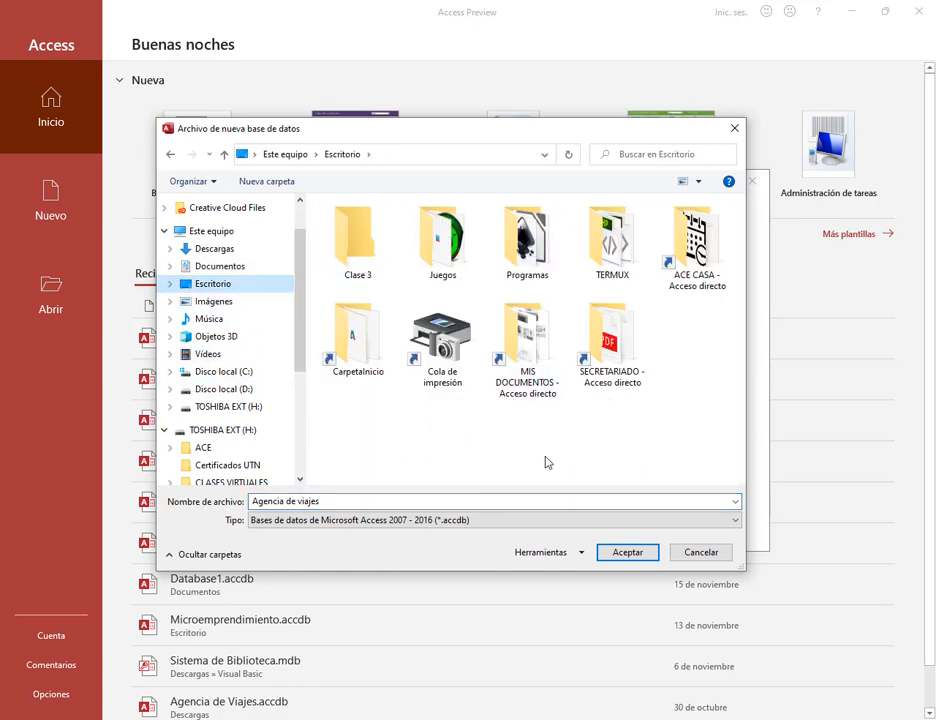
click(628, 552)
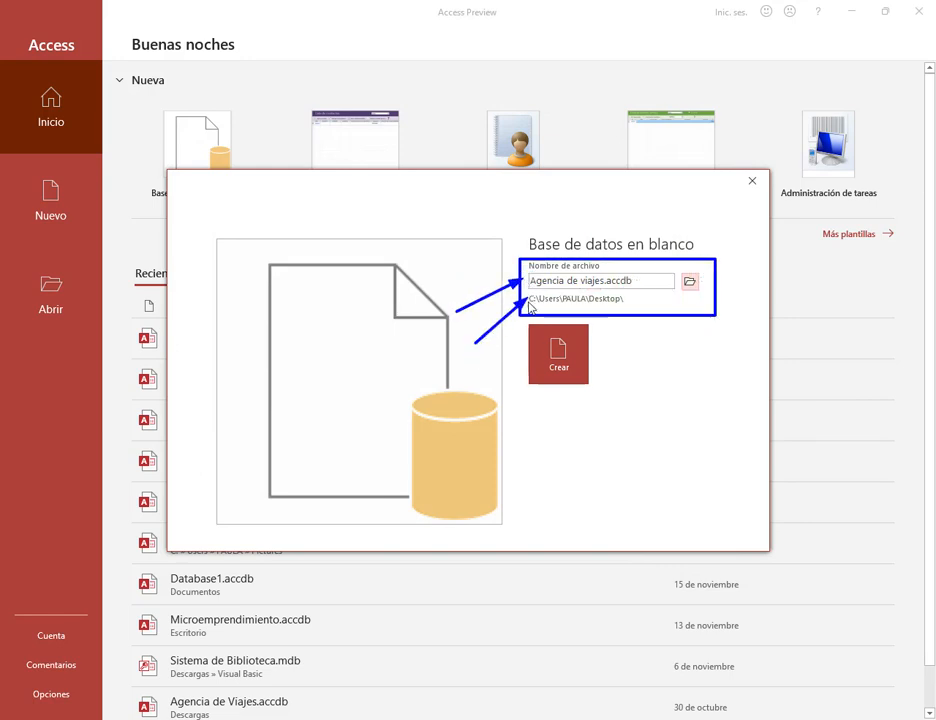
click(581, 359)
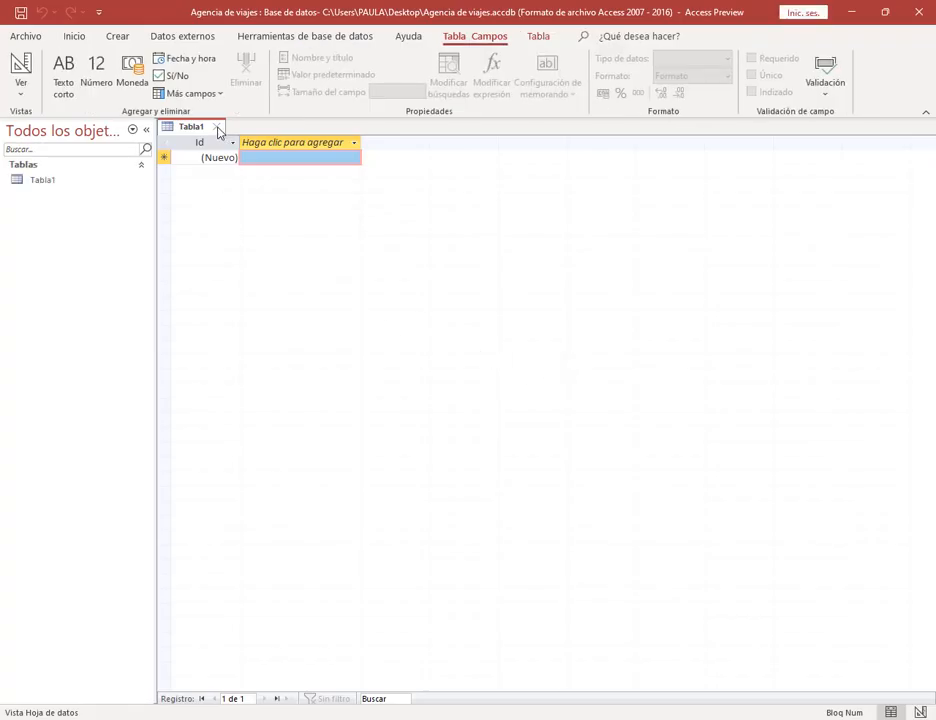
Close the default Tabla1 and shrink the Access window, placing it below the practice's instructions.
click(219, 129)
click(885, 12)
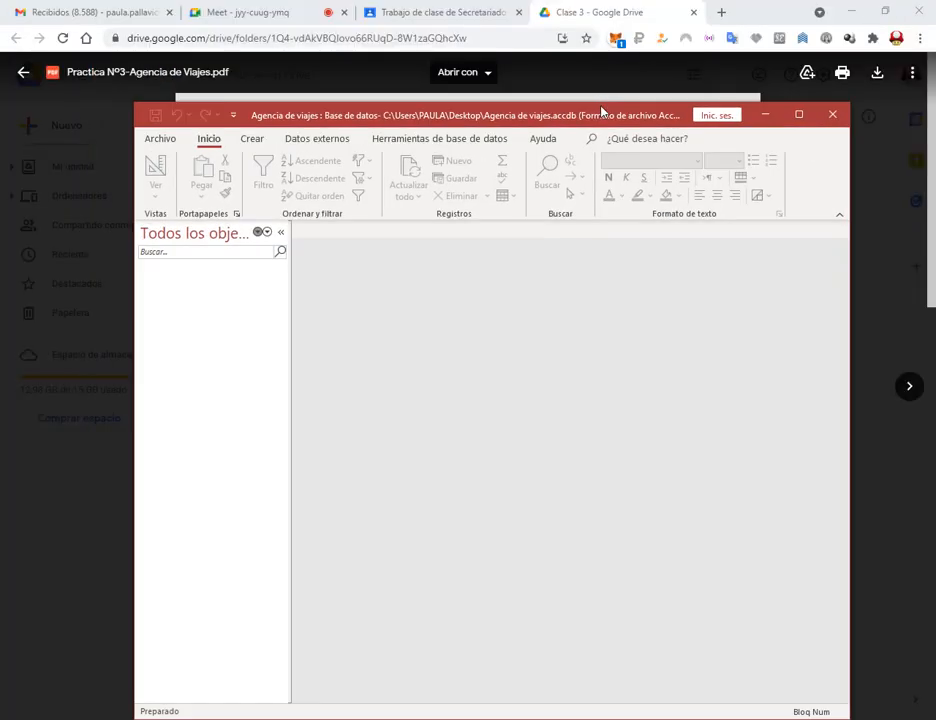
drag(601, 111, 553, 364)
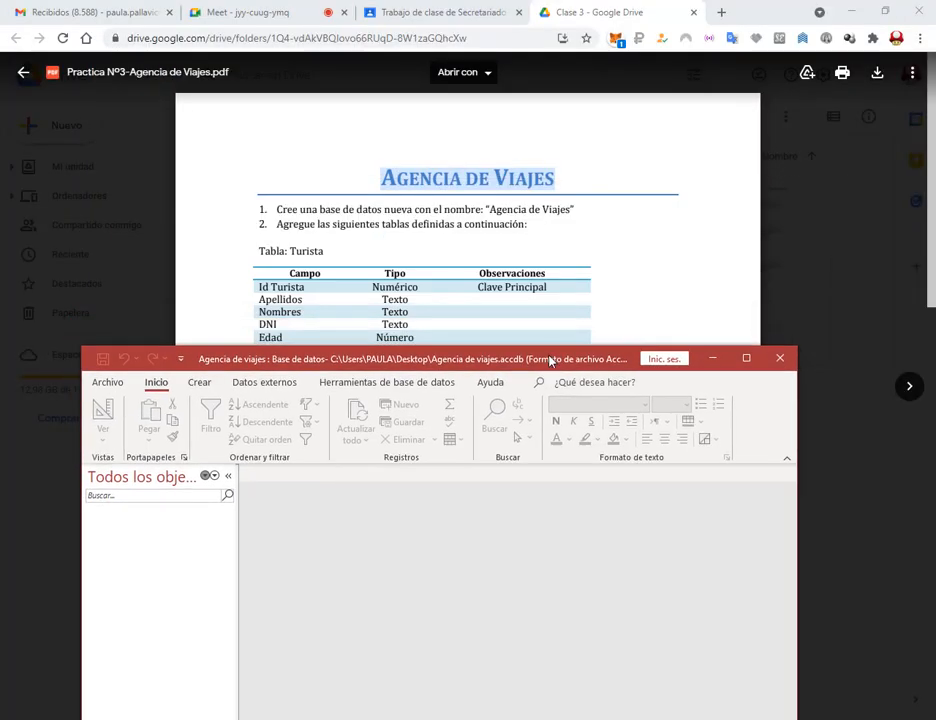
drag(548, 361, 567, 333)
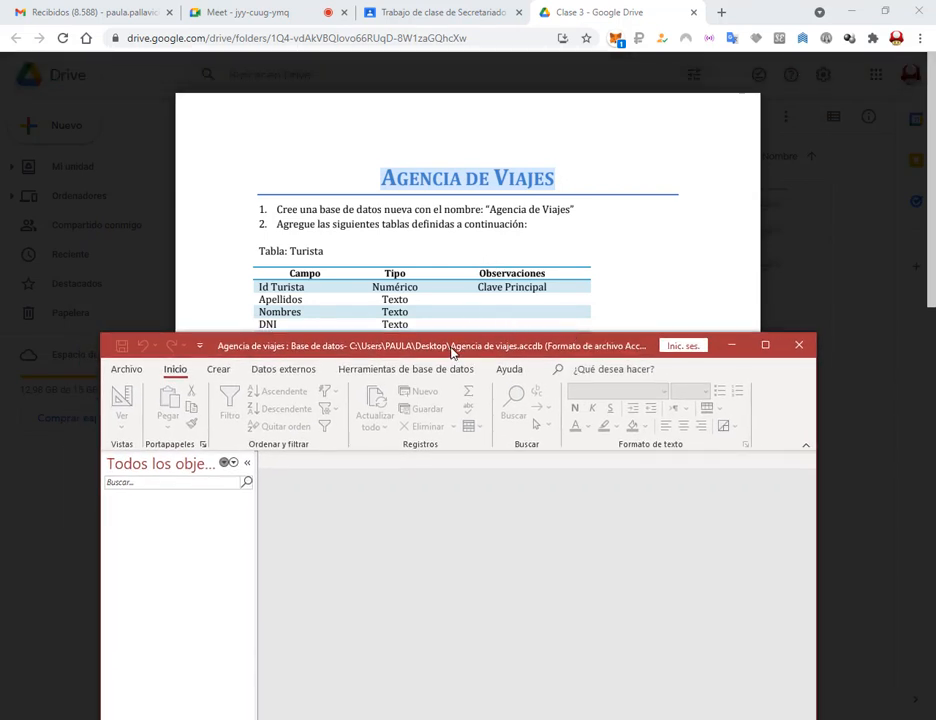
Check the call messages in the Meet session, then return to the practice PDF and the Access window.
click(292, 12)
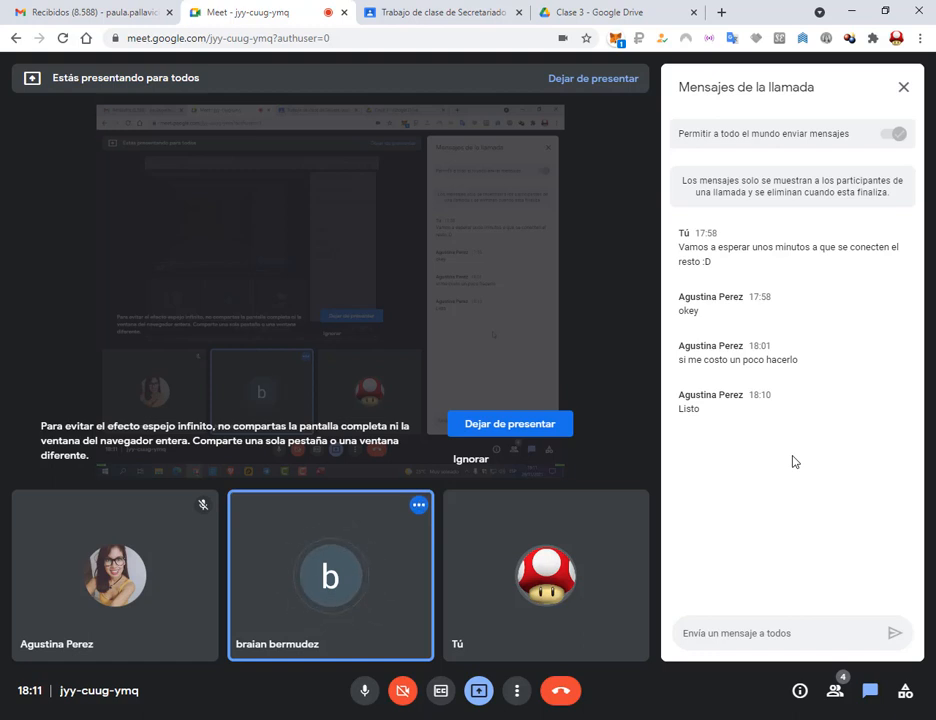
click(650, 8)
key(alt+Tab)
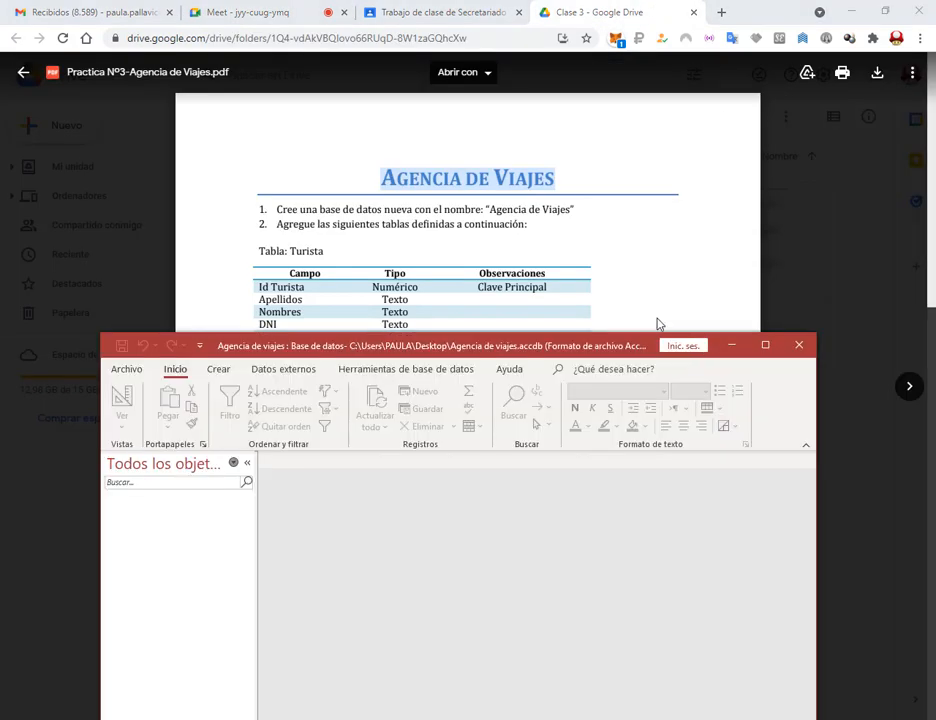
Move the Access window below the Turista field list and start a new table in Design view.
drag(522, 351, 548, 435)
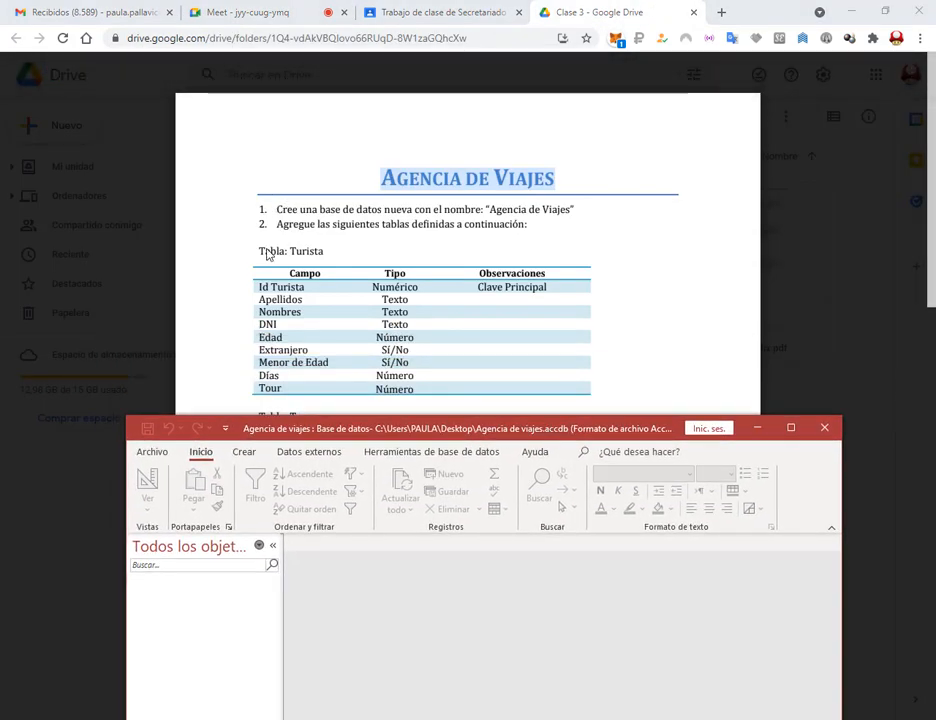
click(244, 451)
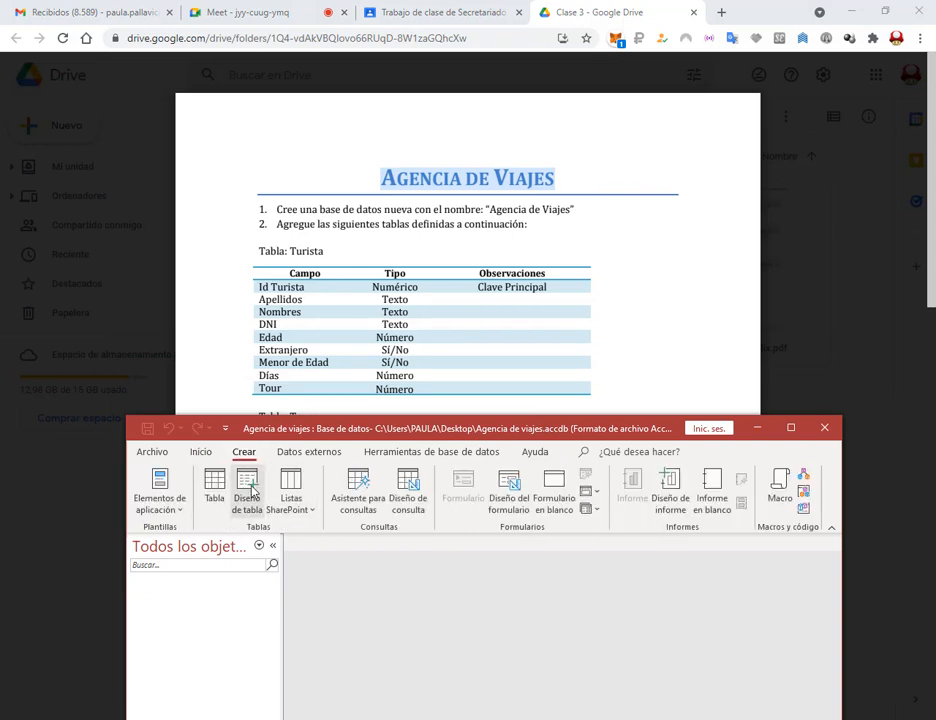
click(246, 488)
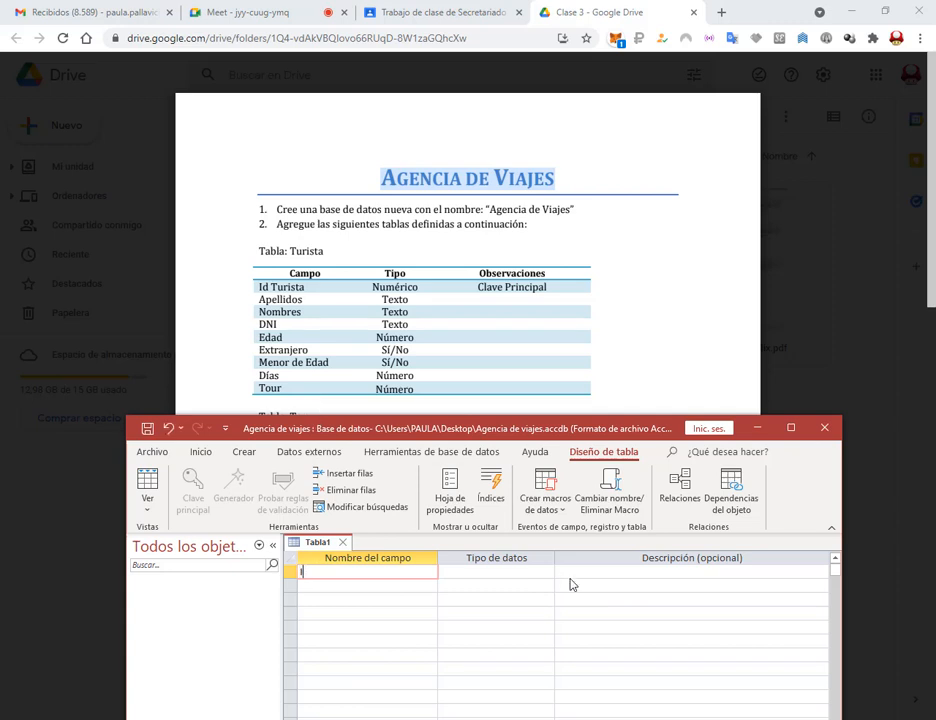
Enter the first four field names of the new table: Id Turista, Apellidos, Nombres and DNI.
text(Id Turista)
key(Down)
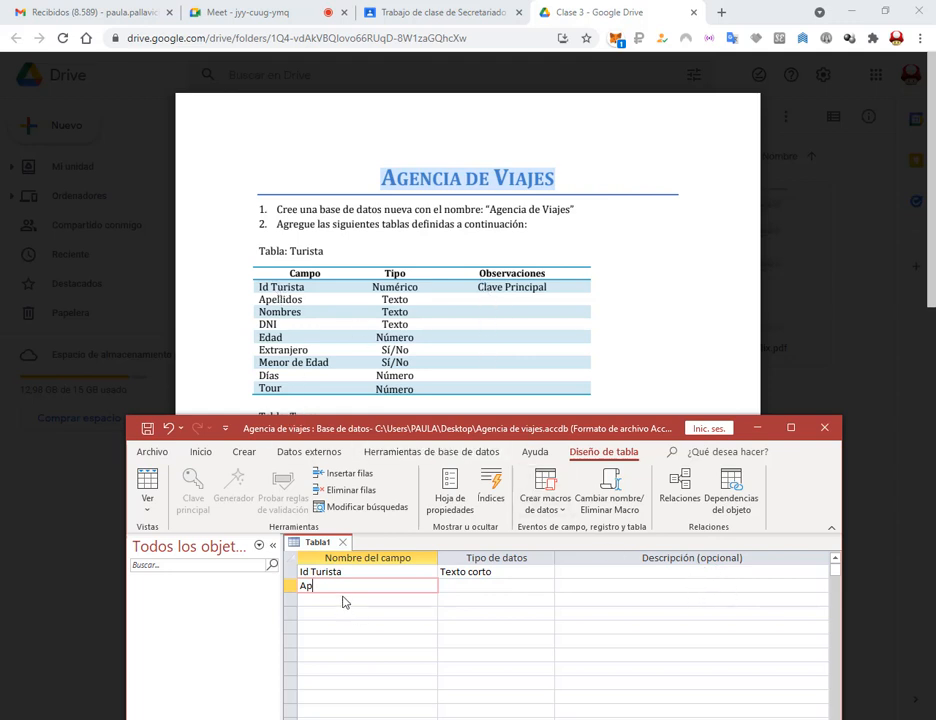
text(lidos)
key(Down)
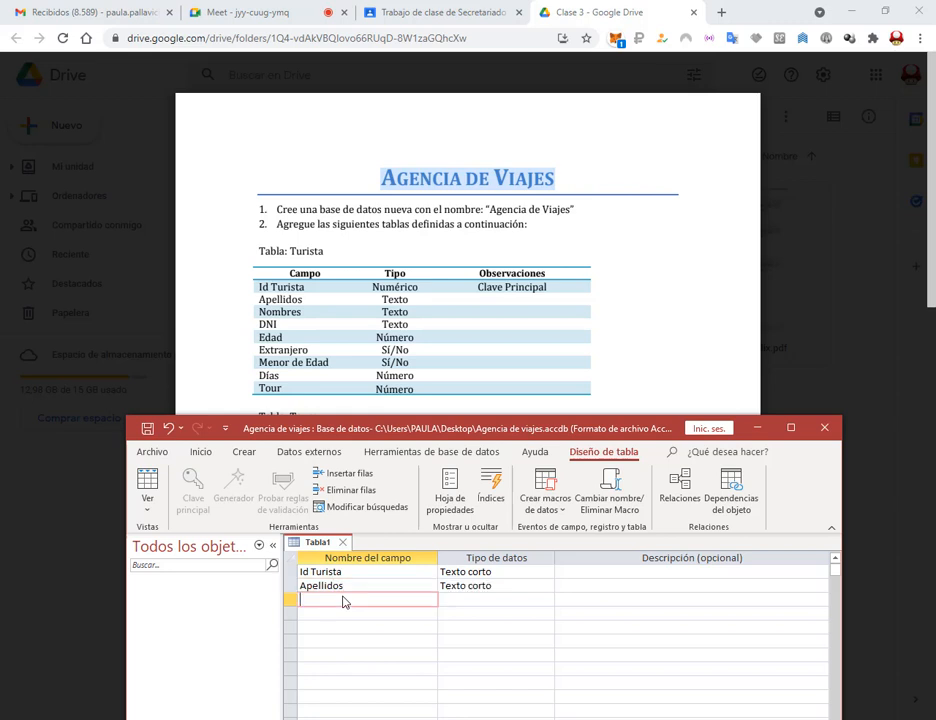
text(Nombres)
key(Down)
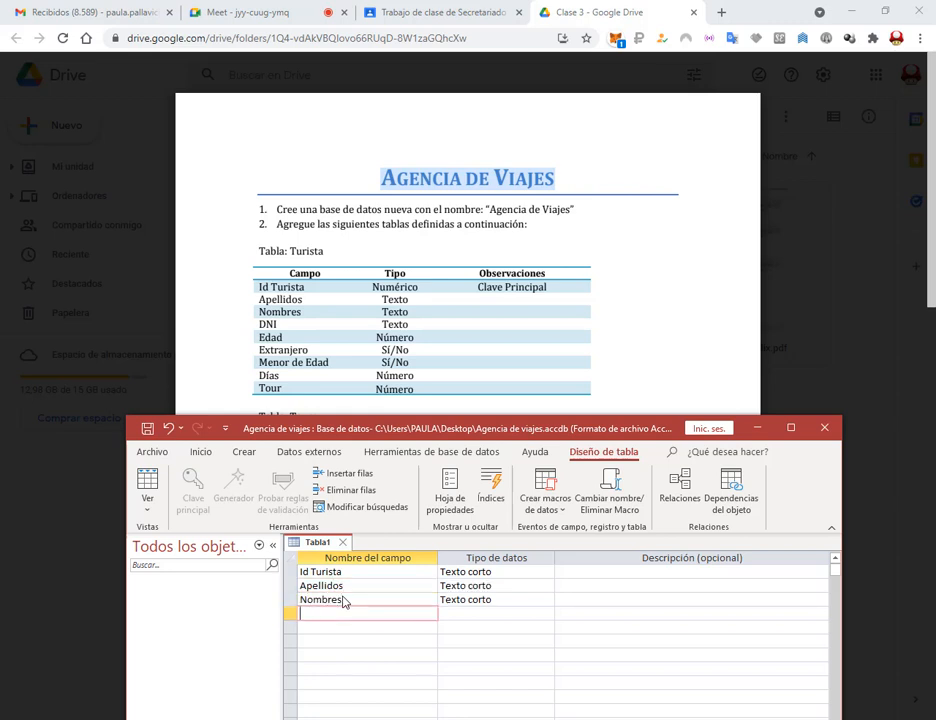
text(DNI)
key(Down)
Add the fields Edad and Extranjero below DNI, keeping the practice's Turista field list in view.
text(E)
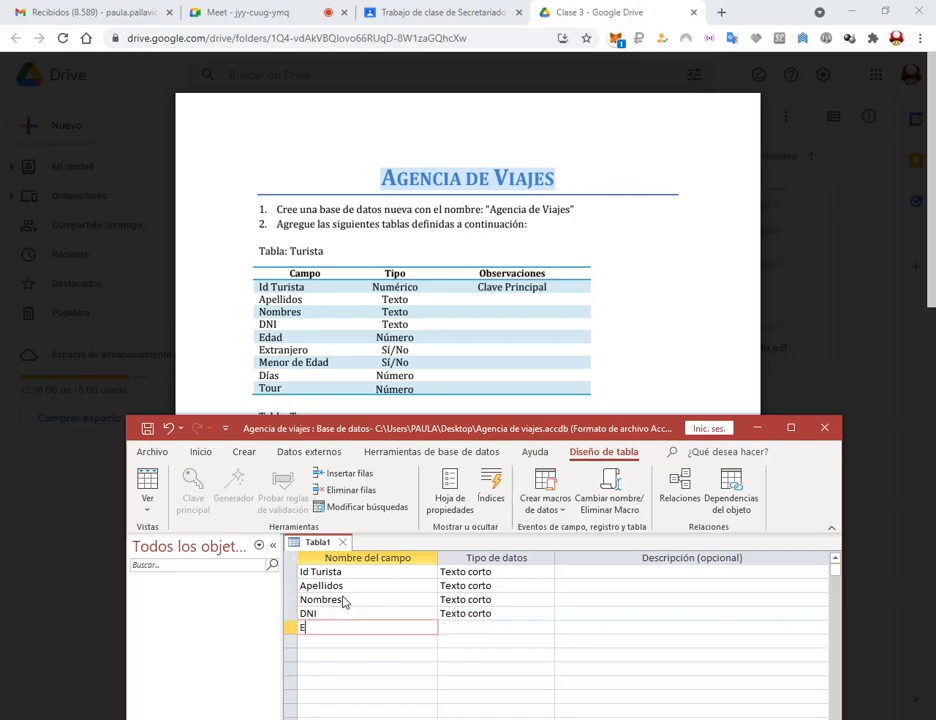
text(dad)
key(Down)
text(Ex)
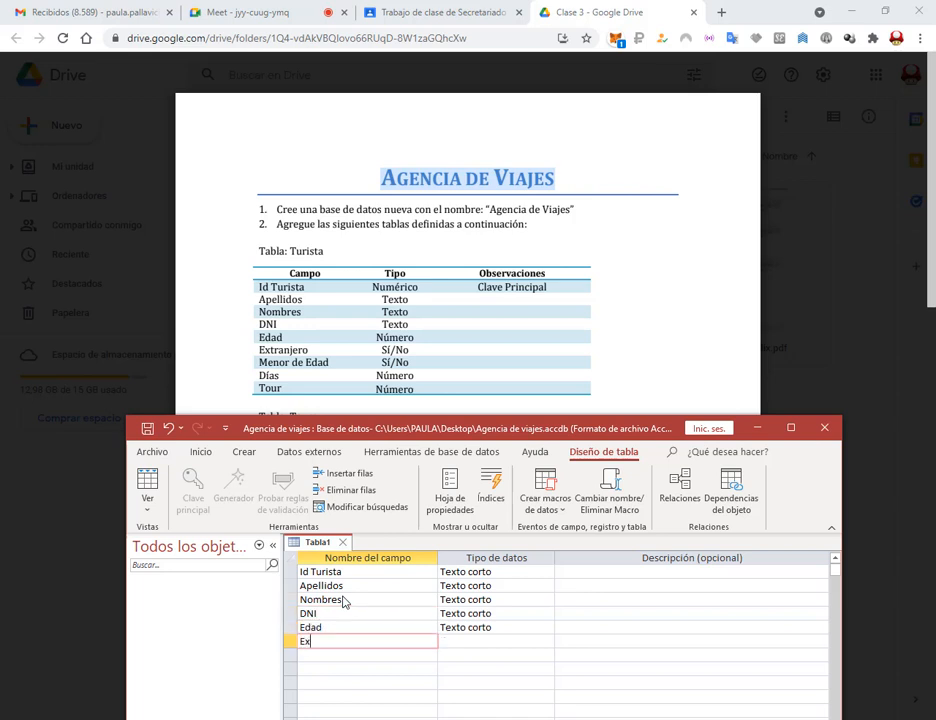
text(tra)
mouse_move(433, 432)
mouse_down()
mouse_move(443, 672)
mouse_move(447, 409)
mouse_move(449, 434)
mouse_up()
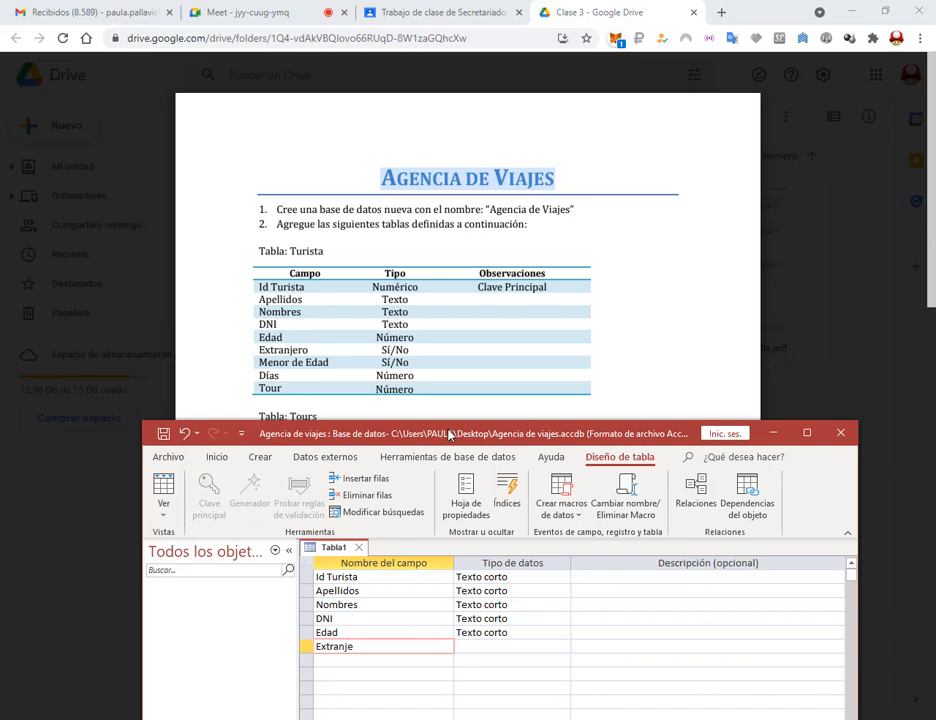
key(Down)
Complete the field list with Menor de Edad, Días and Tour.
text(M)
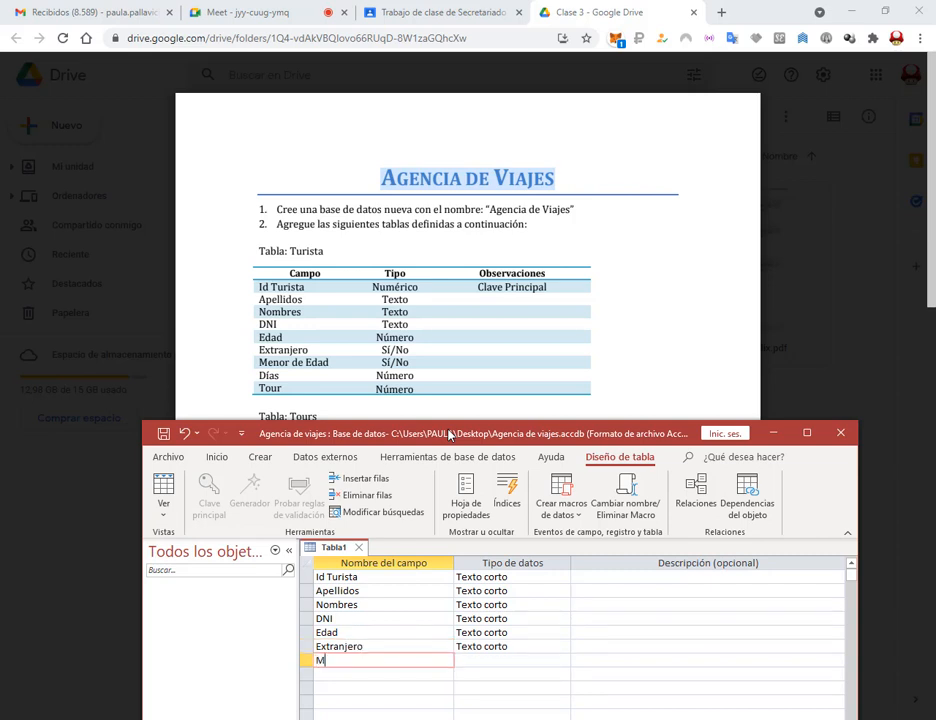
text(enor de Edad)
key(Down)
text(D)
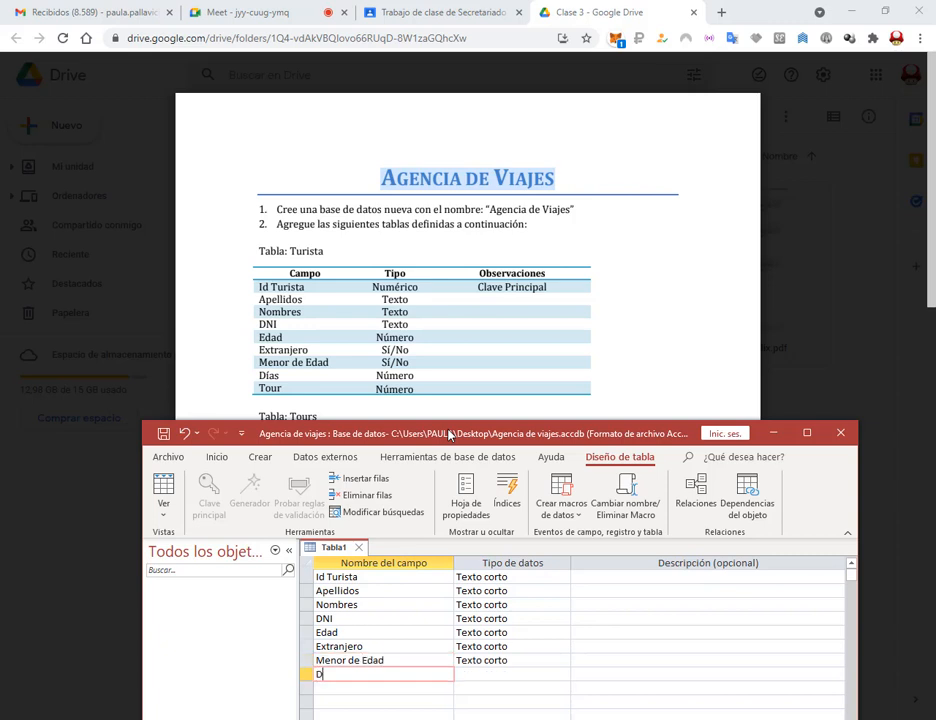
text(ías)
key(Down)
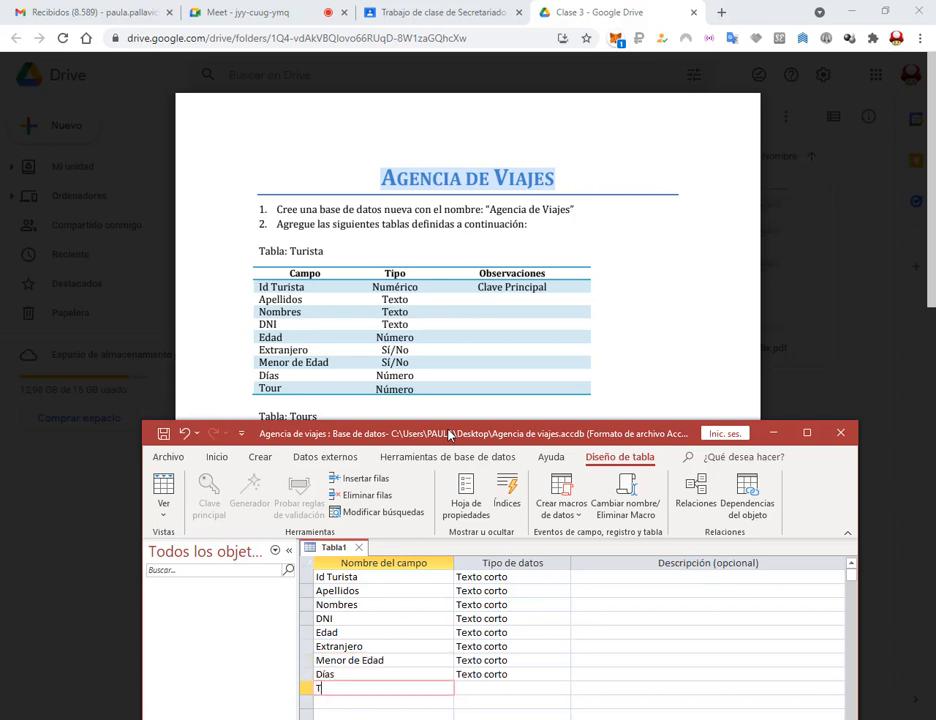
text(Tour)
Set the data type of the Id Turista and Edad fields to Número.
click(561, 578)
click(480, 409)
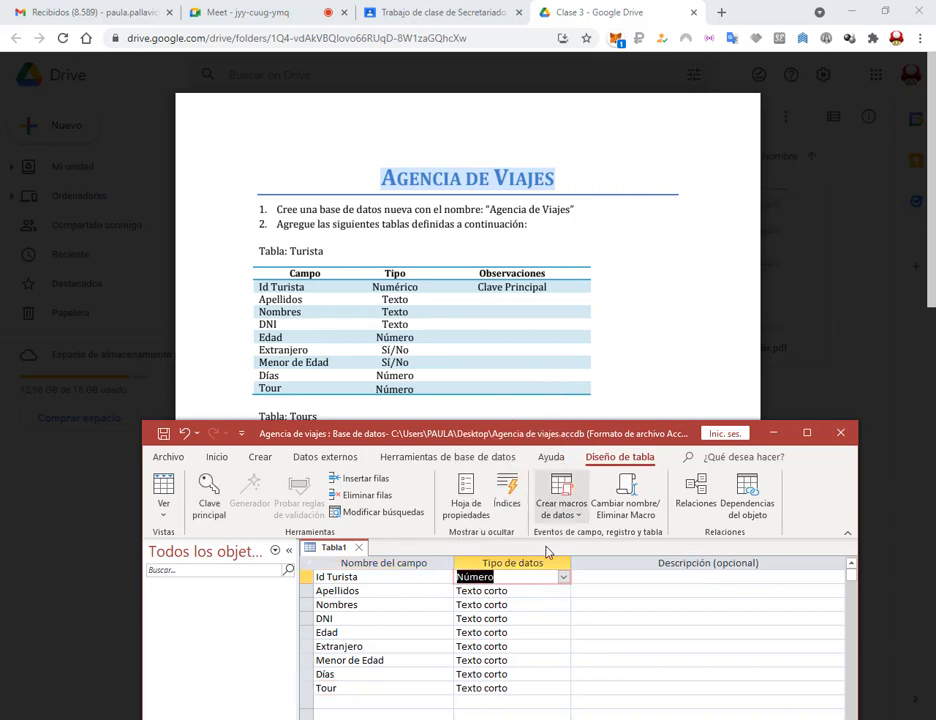
click(563, 634)
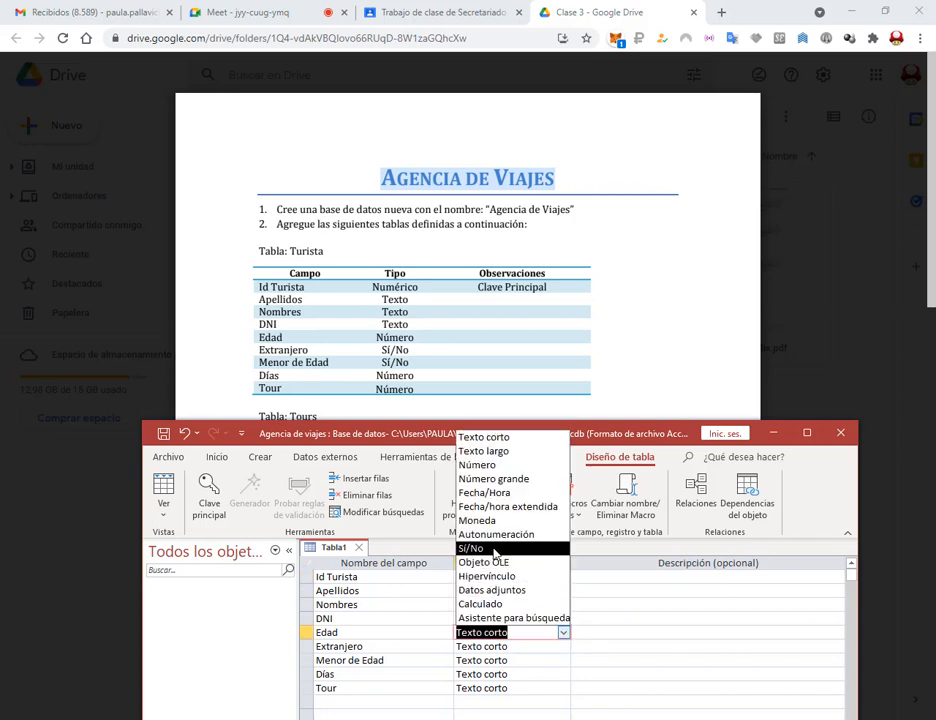
click(493, 466)
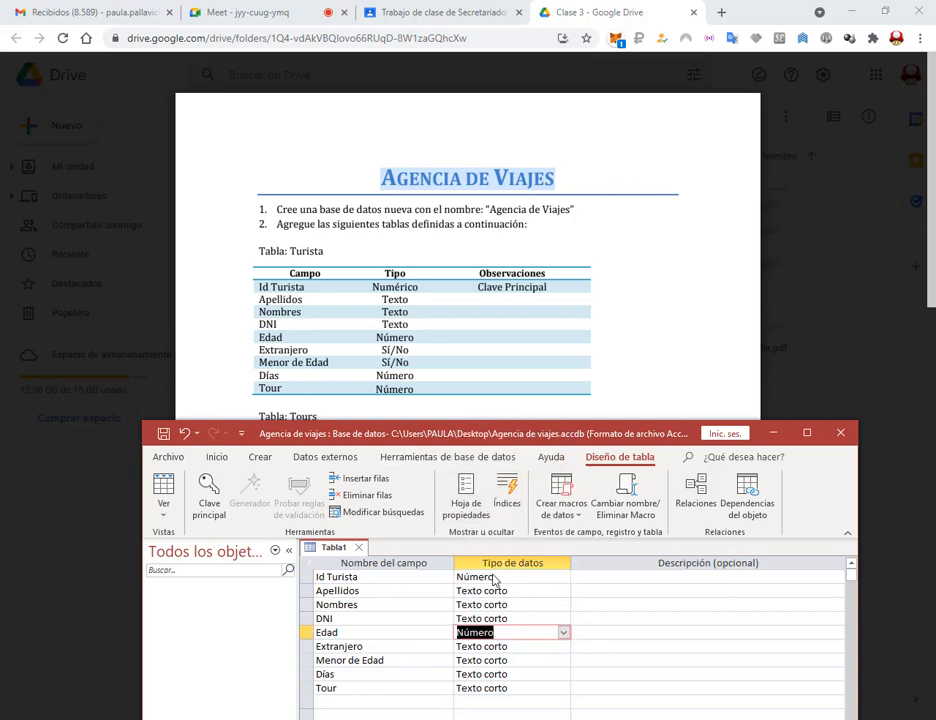
Set the data type of the Extranjero and Menor de Edad fields to Sí/No.
click(563, 648)
click(497, 562)
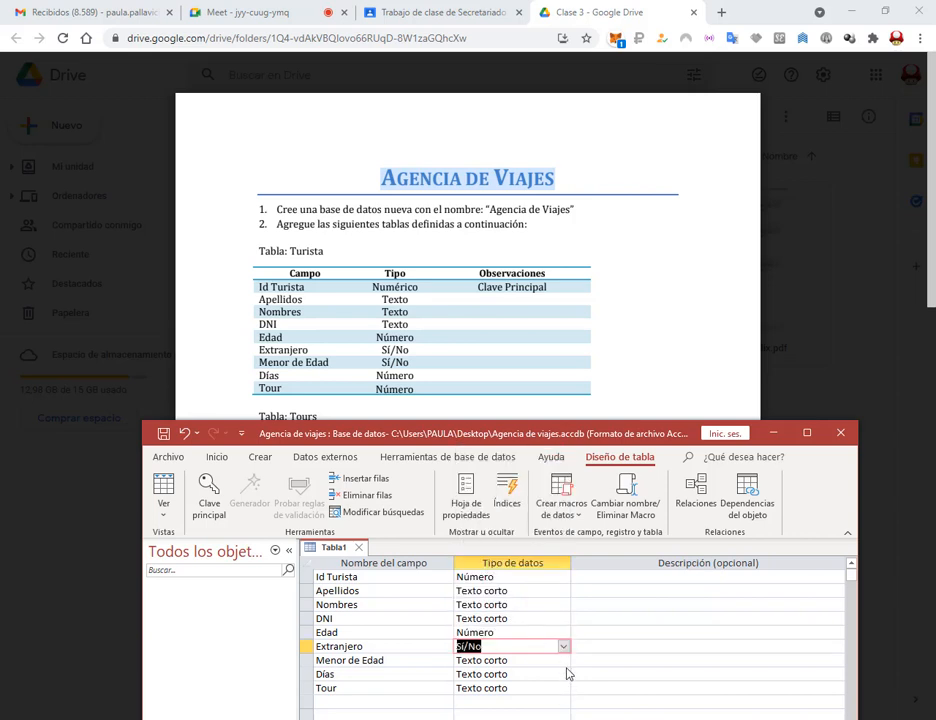
click(563, 661)
click(501, 577)
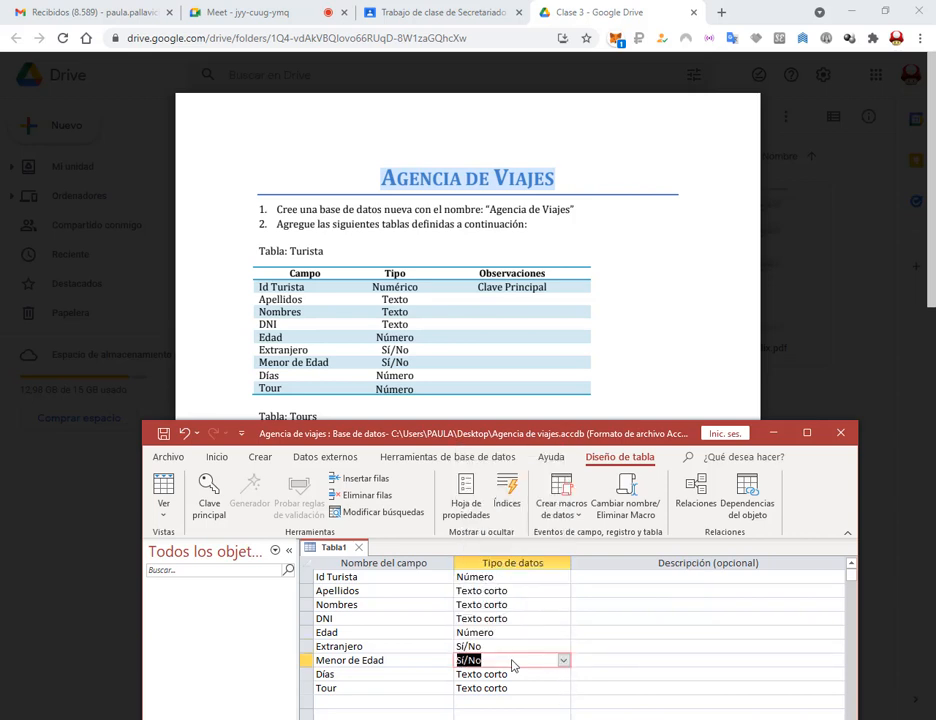
Set the Días and Tour fields to Número and move the Access window slightly up to show the whole field list.
click(563, 676)
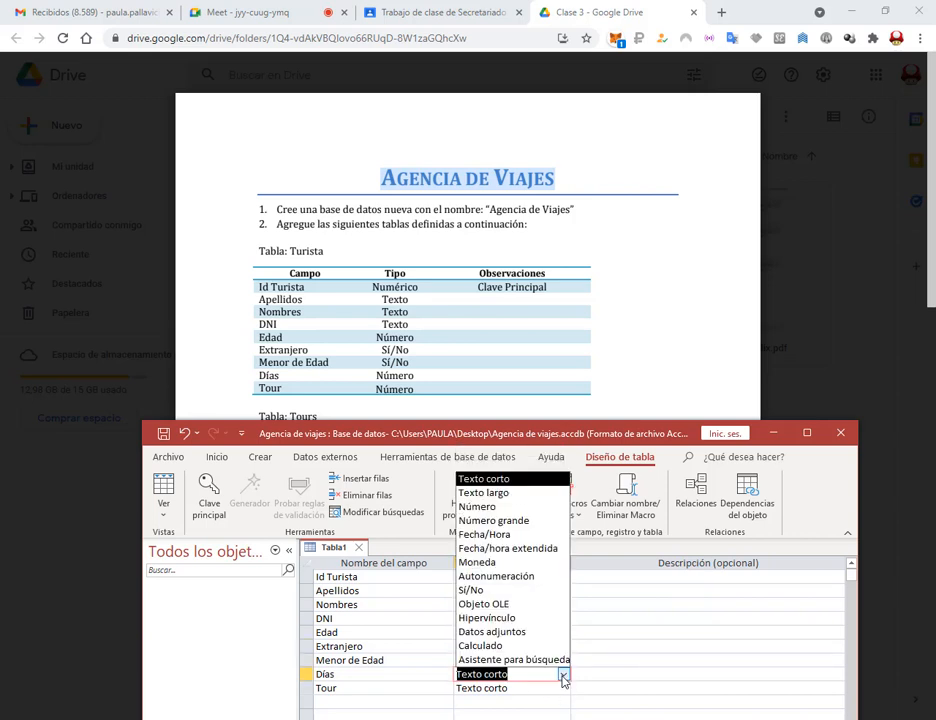
click(472, 507)
click(563, 689)
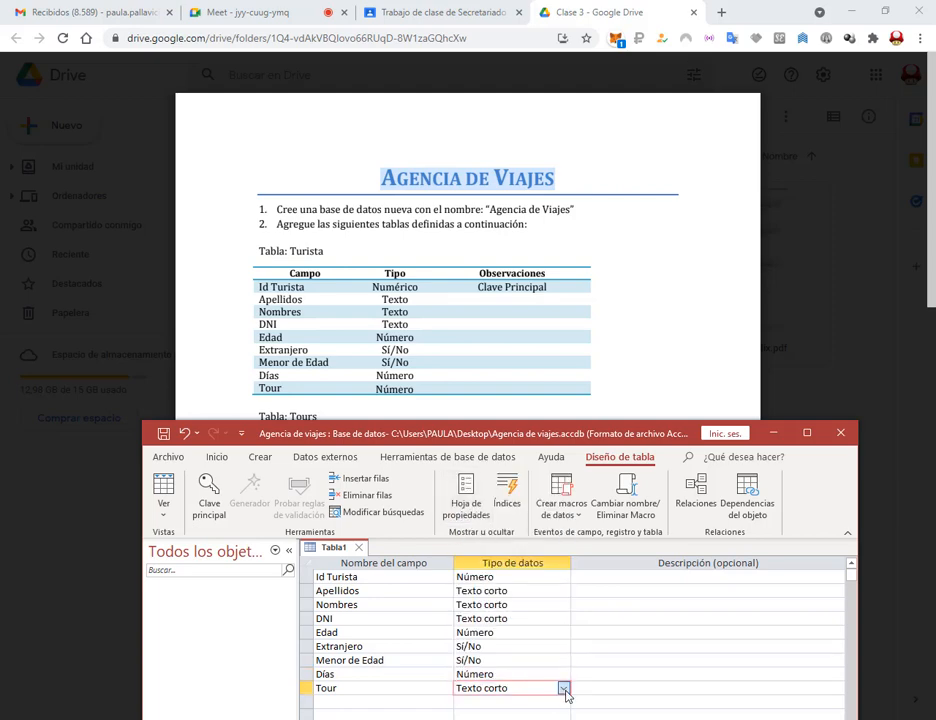
click(477, 520)
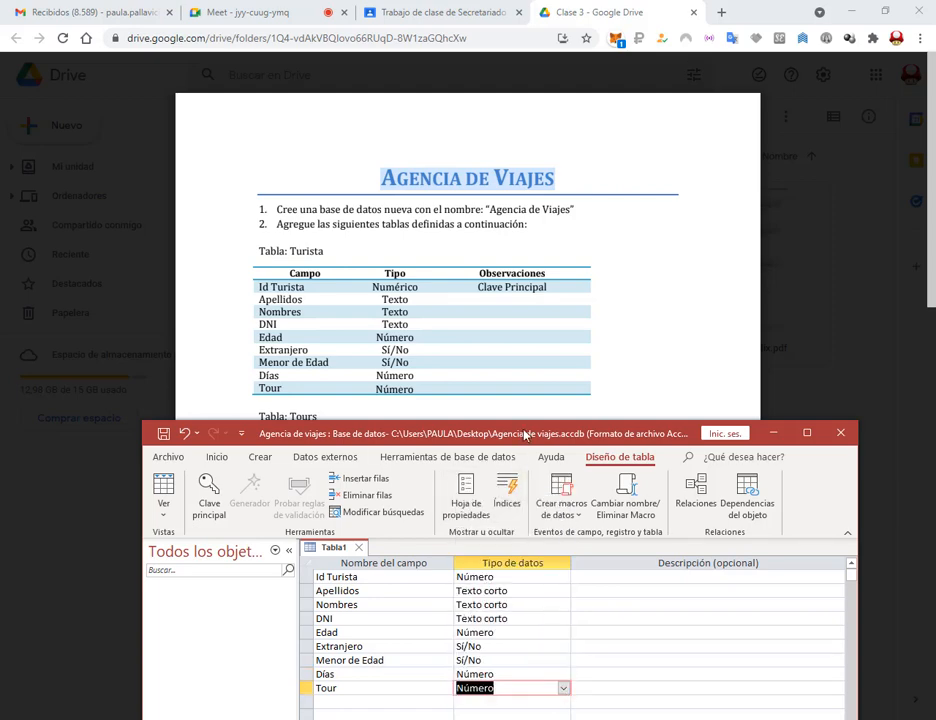
mouse_move(523, 436)
mouse_down()
mouse_move(516, 370)
mouse_move(518, 417)
mouse_up()
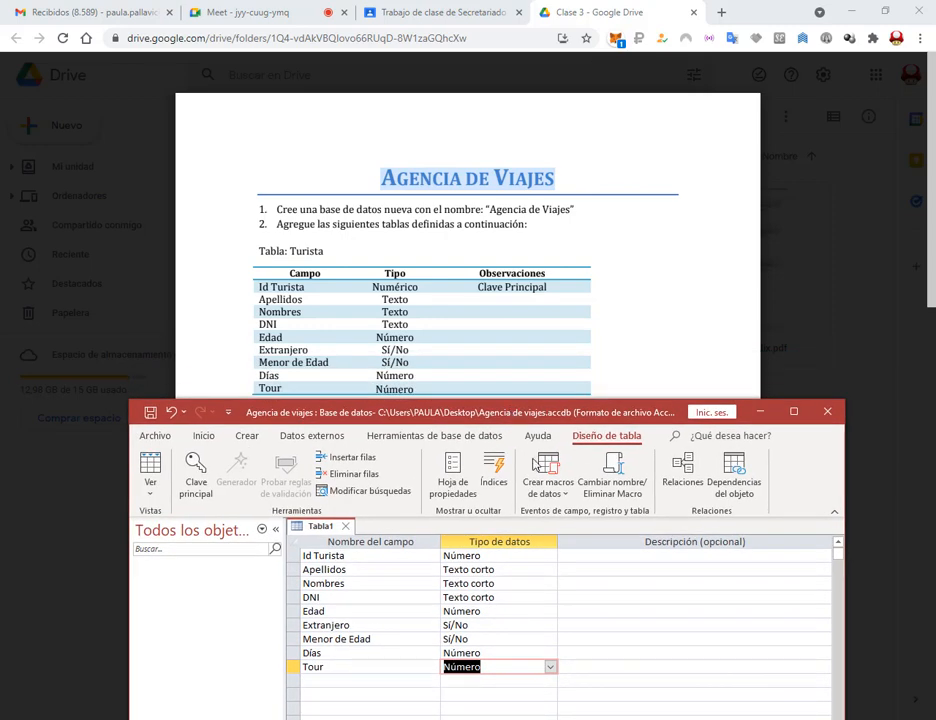
click(577, 560)
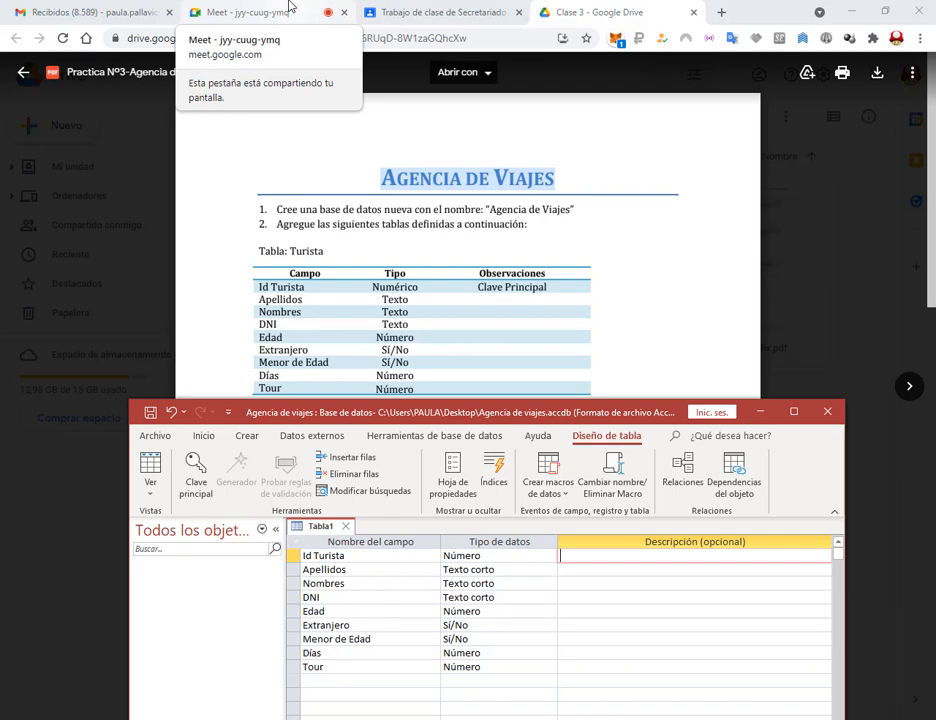
Check the Meet call messages for the students' progress and return to the practice PDF.
click(289, 9)
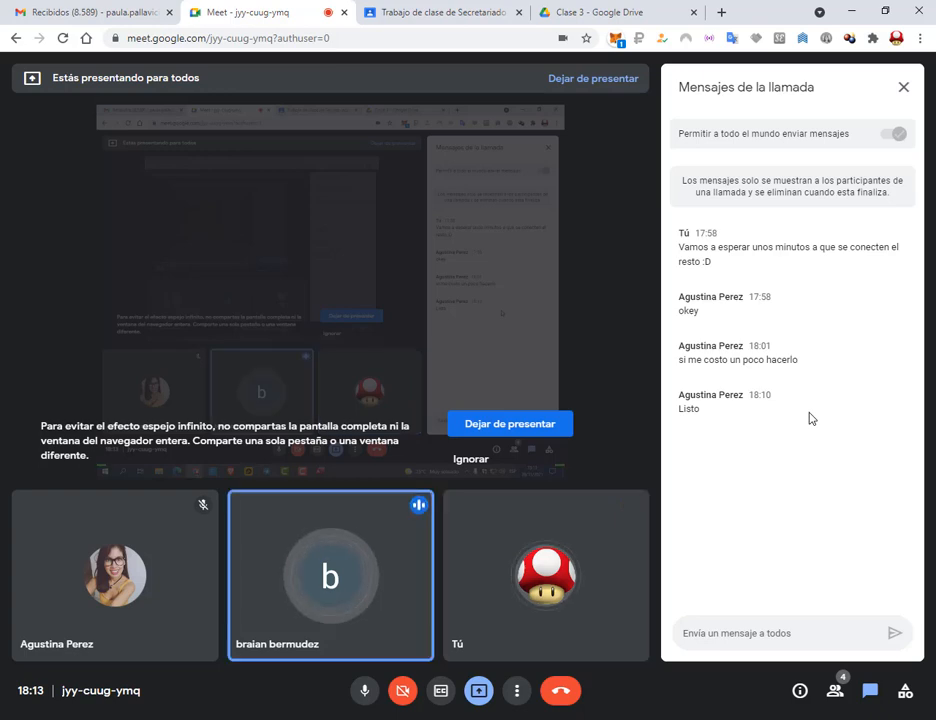
click(587, 12)
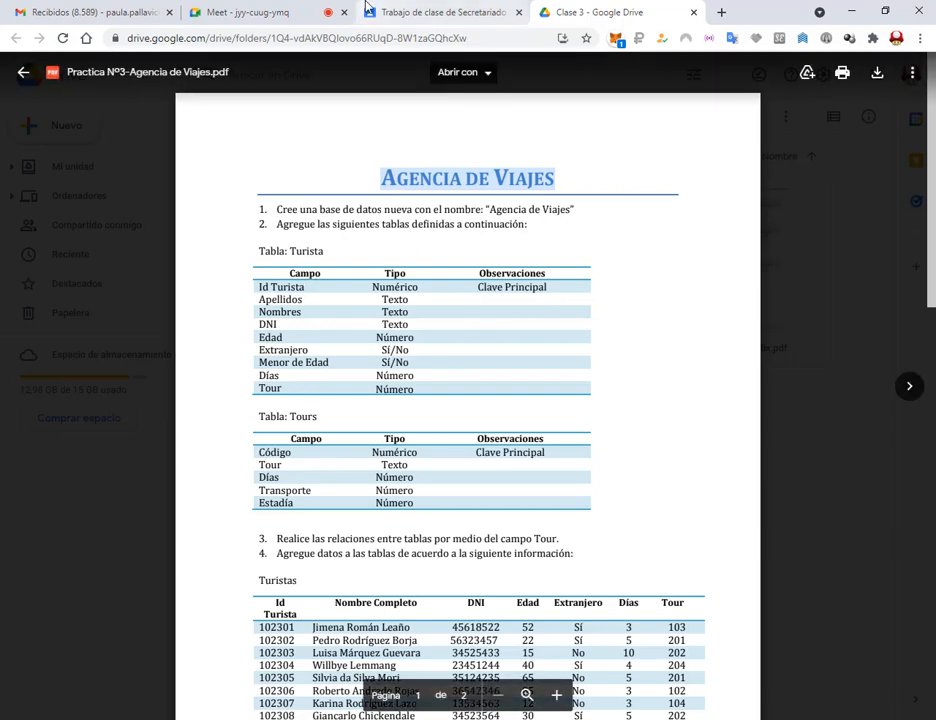
click(255, 12)
click(597, 8)
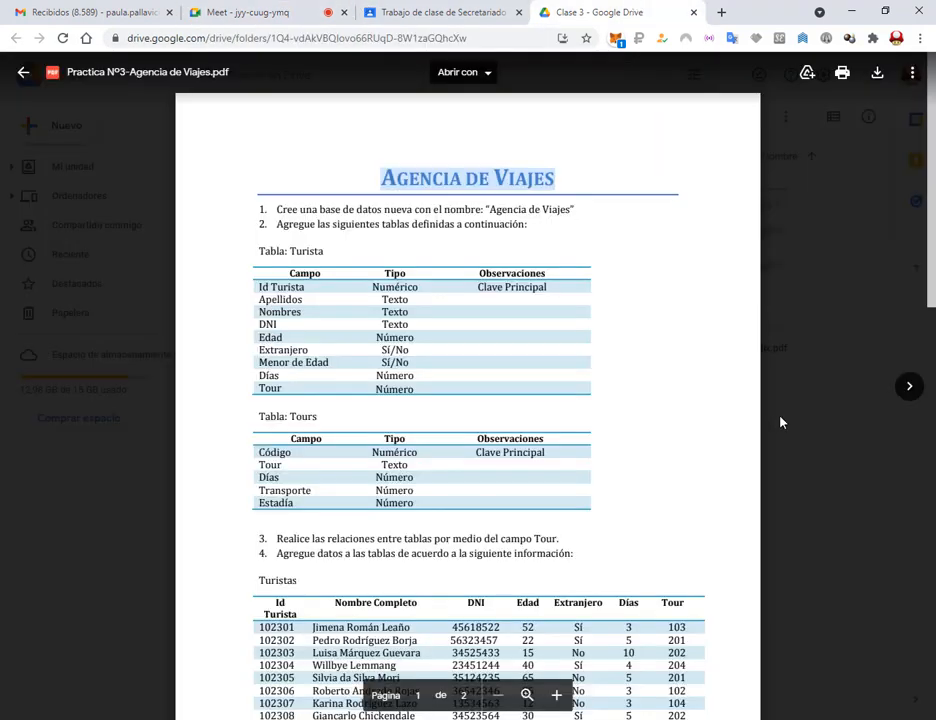
click(255, 12)
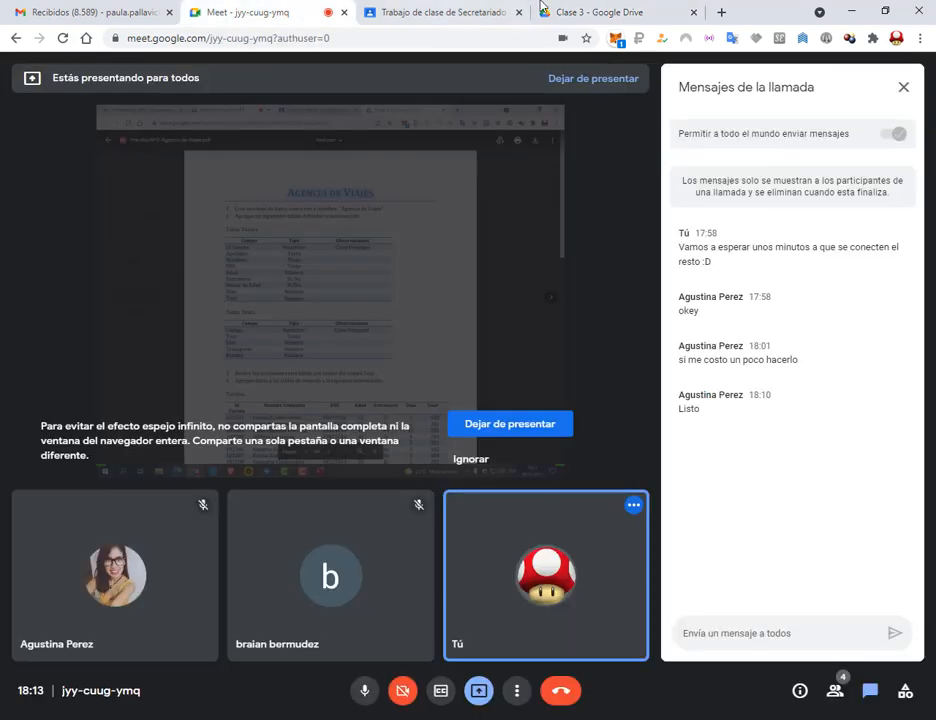
click(601, 8)
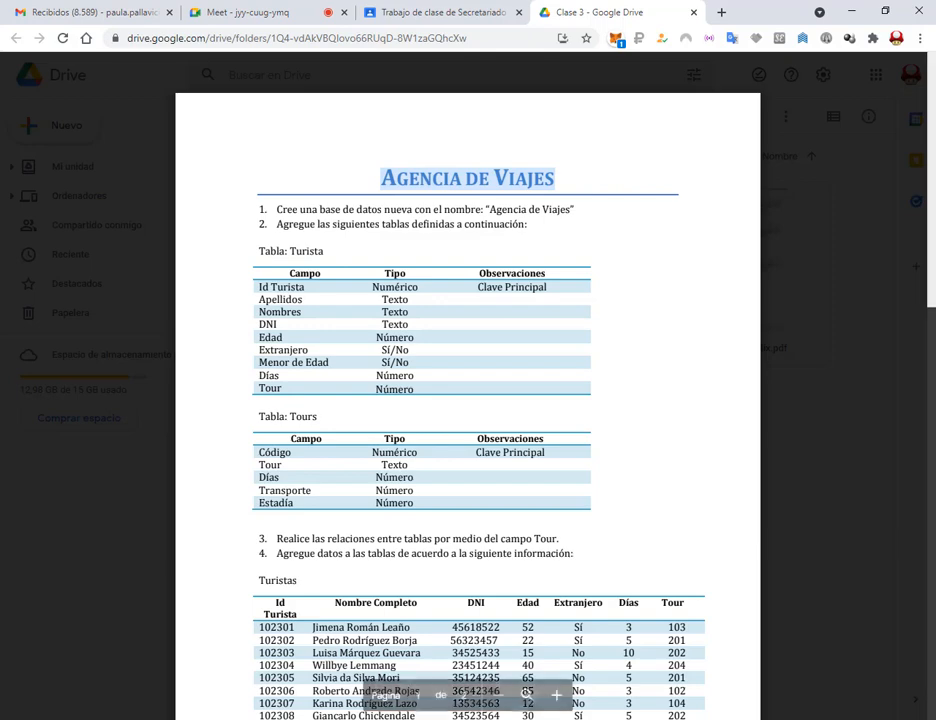
Switch to Access and save the table as Turista, declining to create a primary key automatically.
key(alt+Tab)
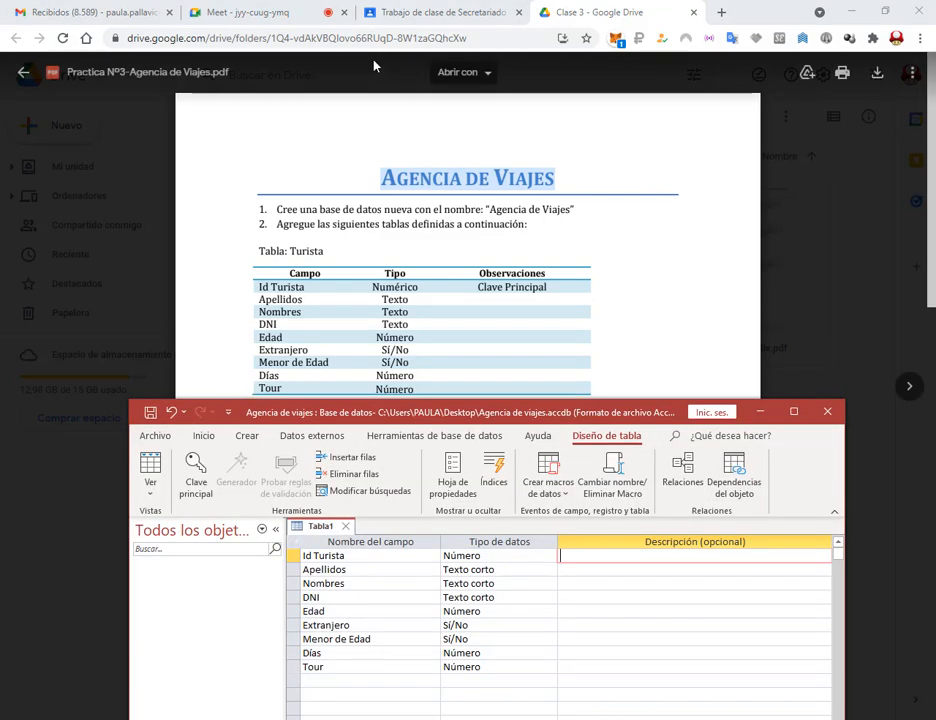
click(151, 414)
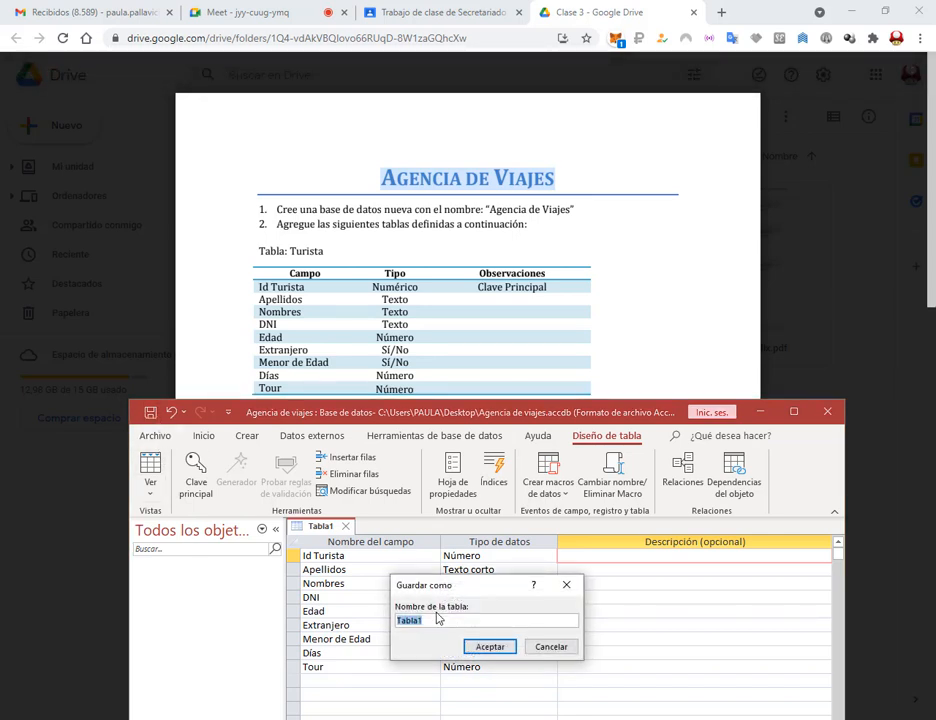
text(Turista)
click(492, 647)
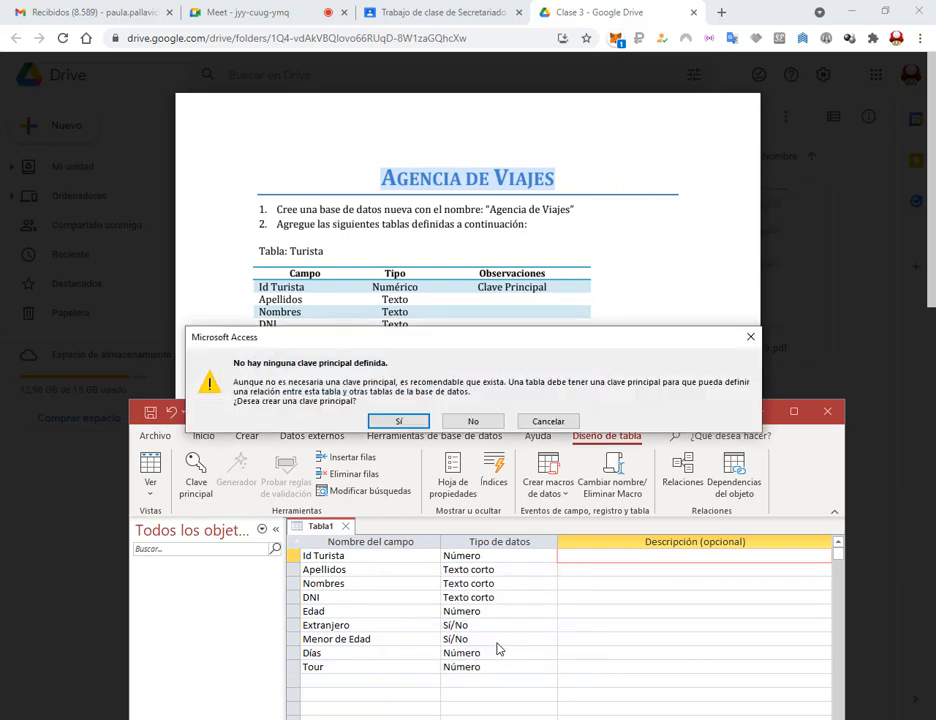
drag(464, 334, 476, 354)
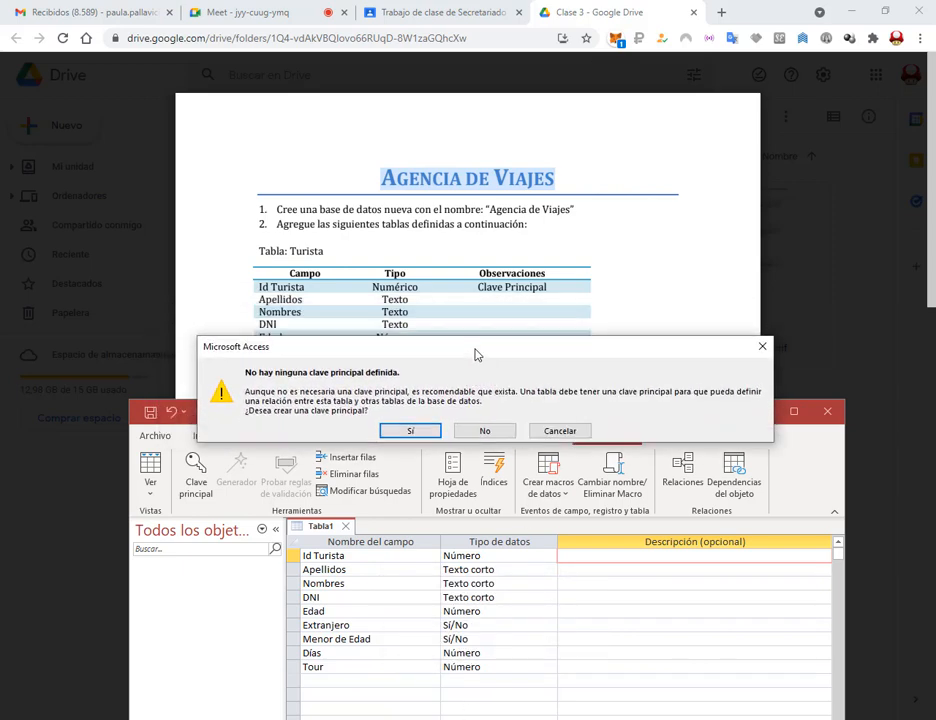
click(486, 432)
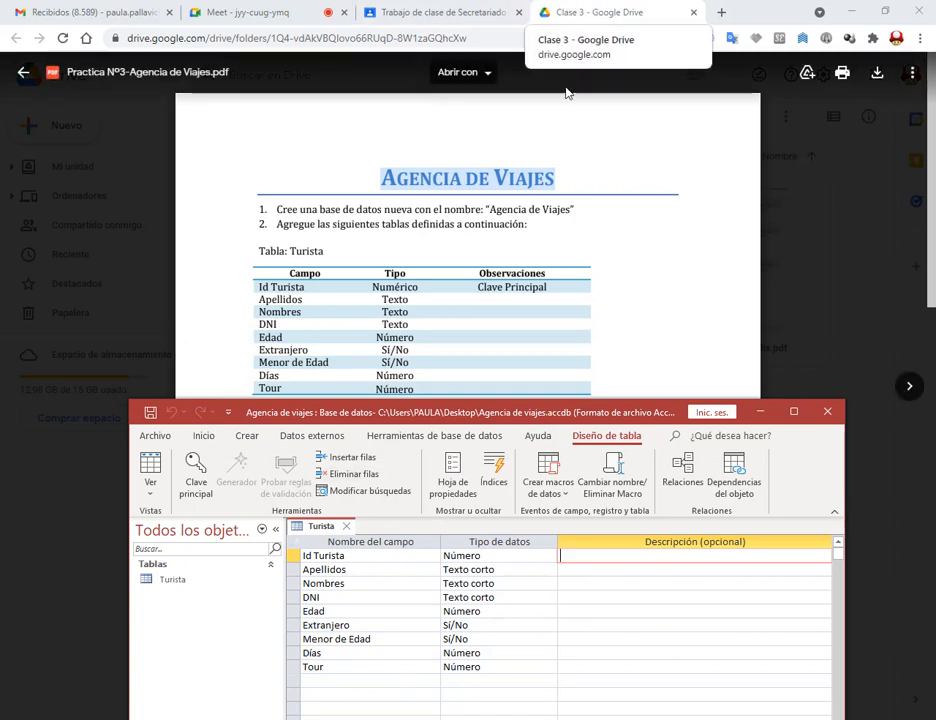
Check the Meet call messages and the Classroom coursework page, then return to the practice PDF and clear its title selection.
click(608, 8)
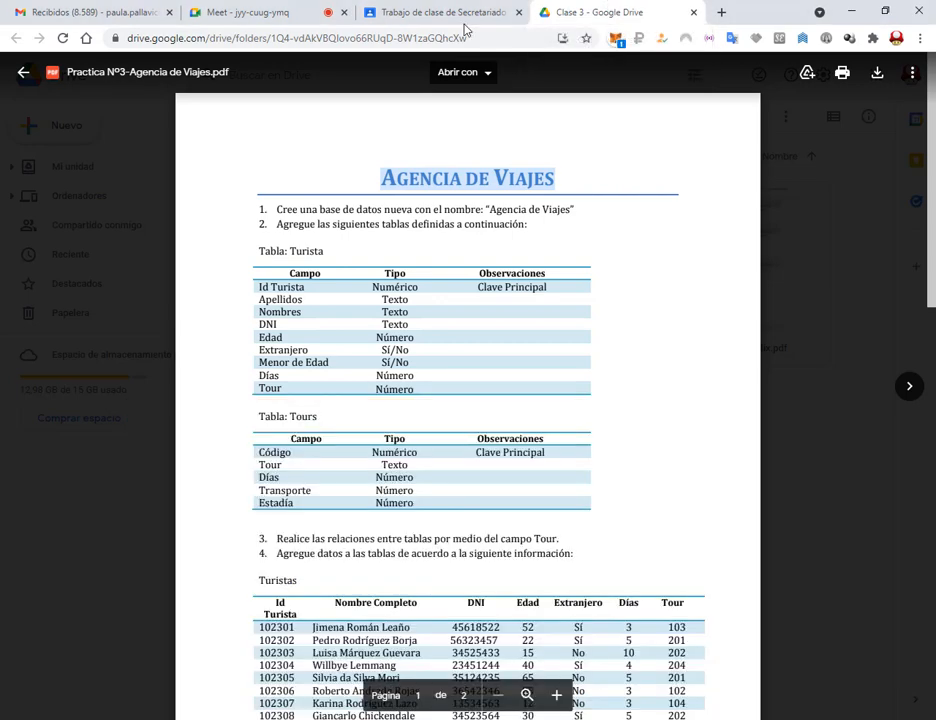
click(284, 8)
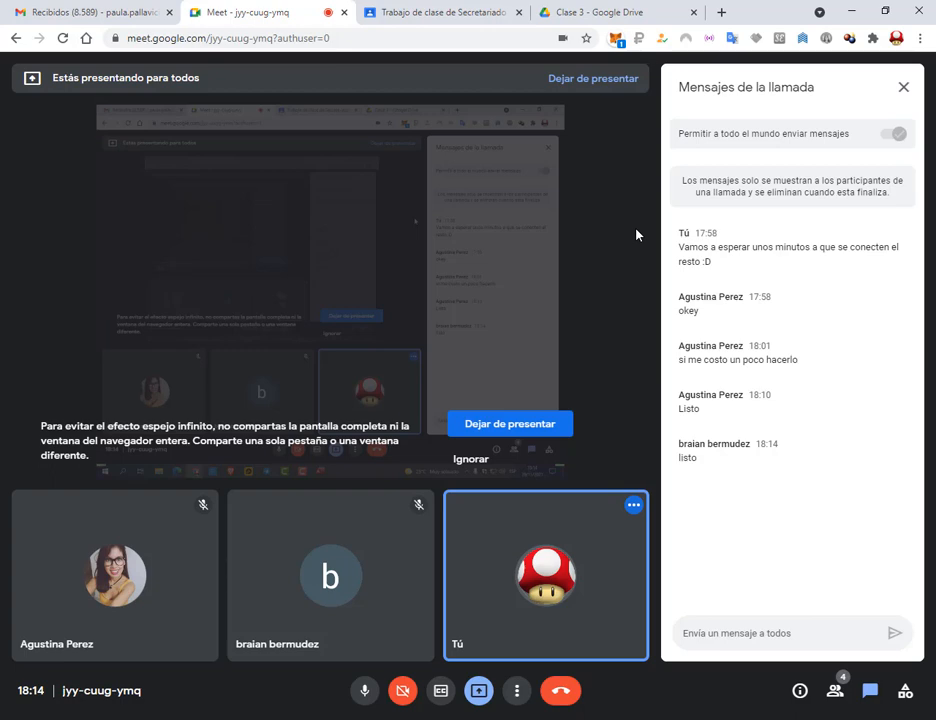
click(437, 12)
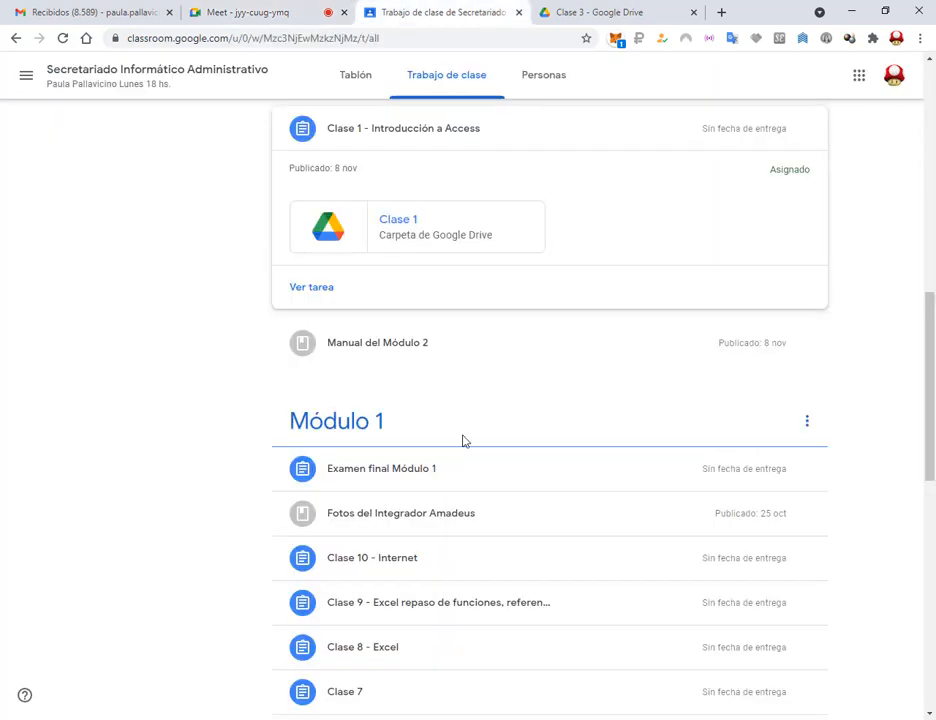
click(648, 7)
click(555, 296)
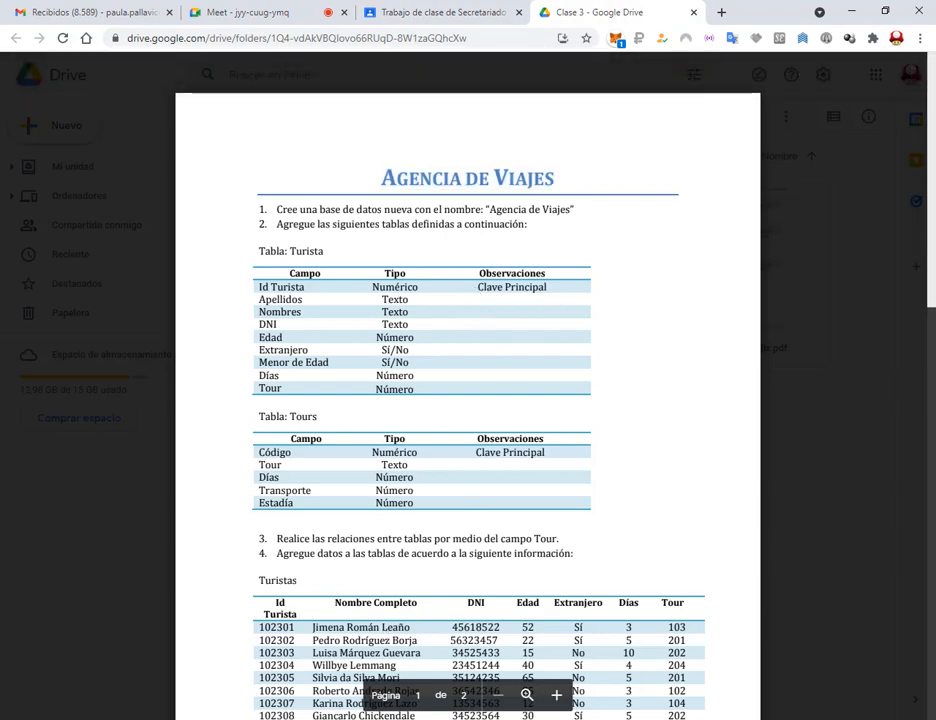
Switch back to Access and maximize its window with the Turista table design open.
key(alt+Tab)
drag(497, 413, 494, 254)
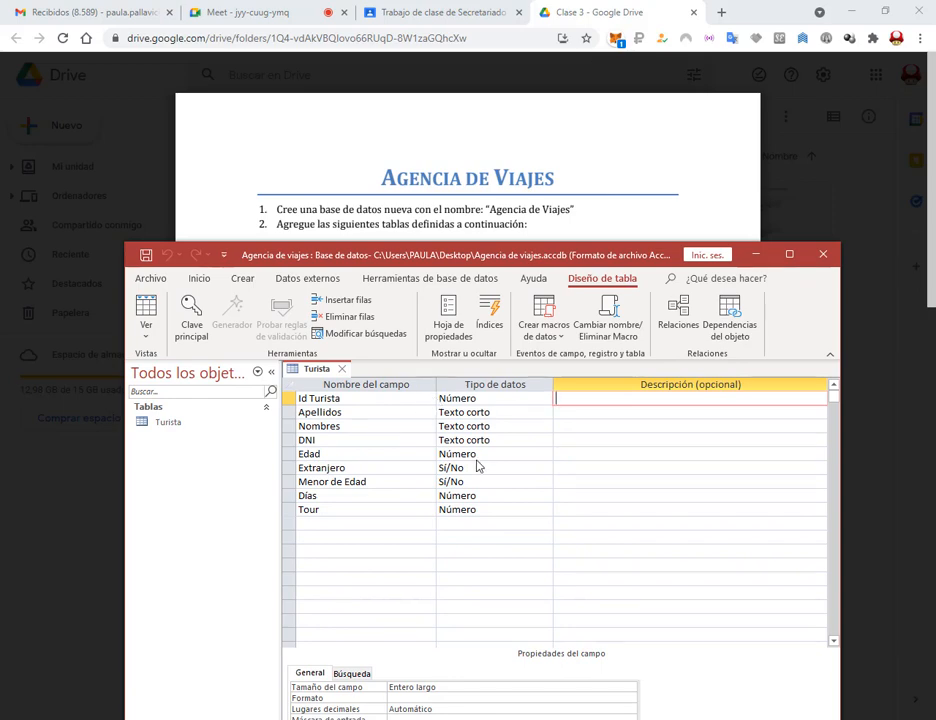
click(789, 254)
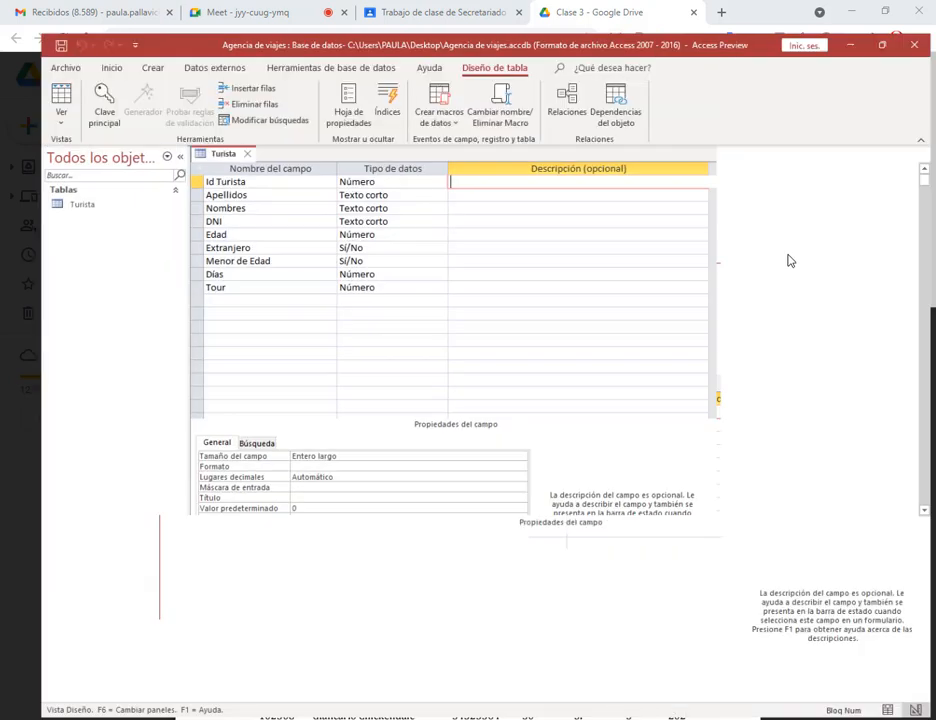
Review the table definitions in the practice PDF and highlight the Numérico type of the Id Turista field.
click(244, 156)
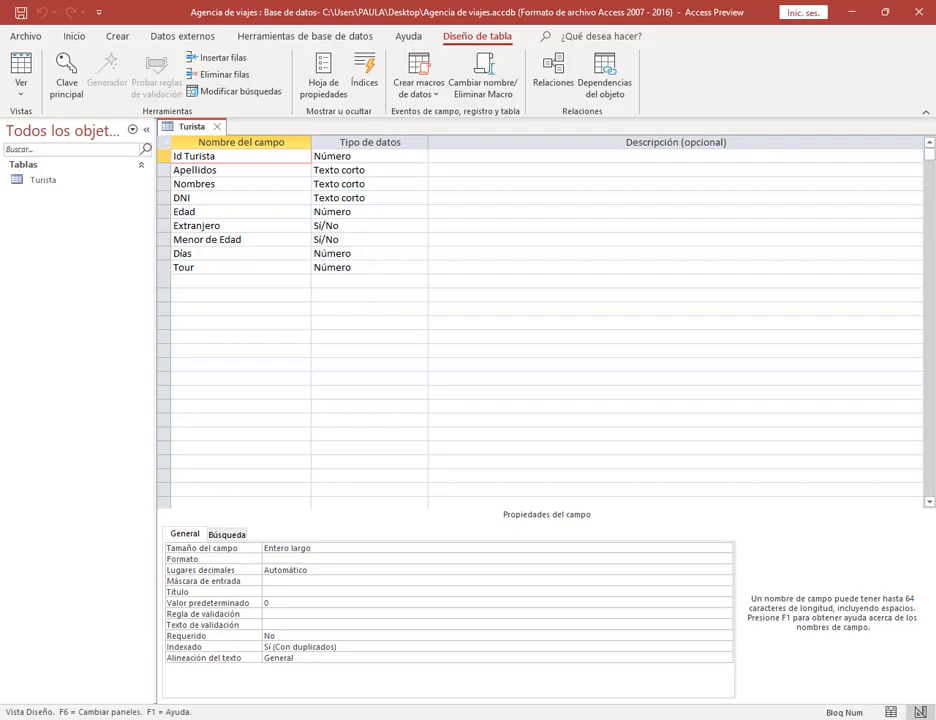
click(115, 690)
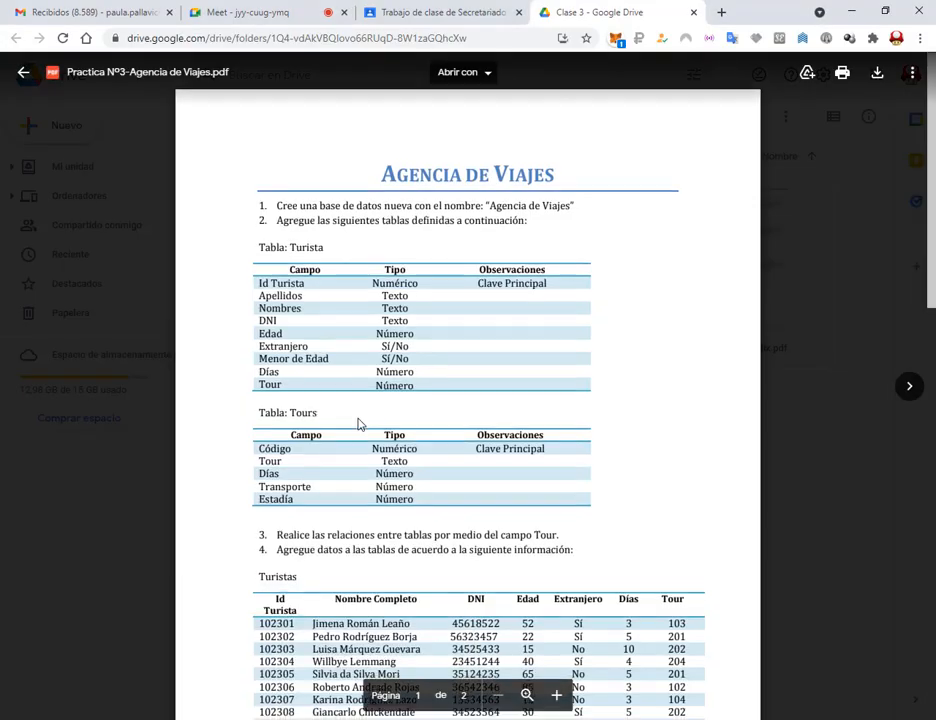
scroll(360, 424, down, 3)
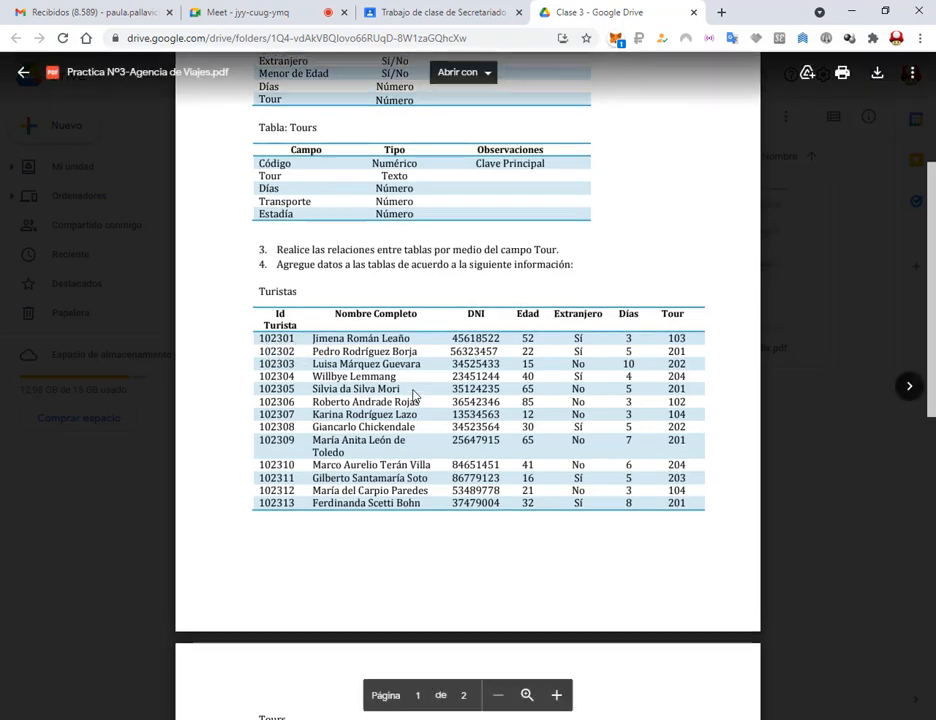
scroll(412, 350, up, 3)
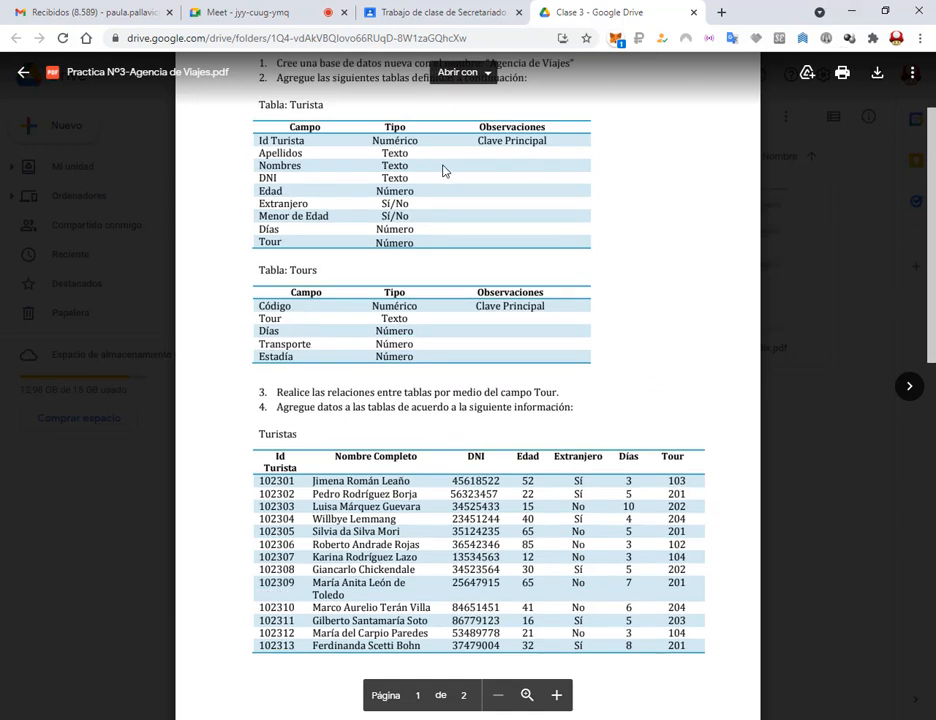
drag(370, 141, 425, 143)
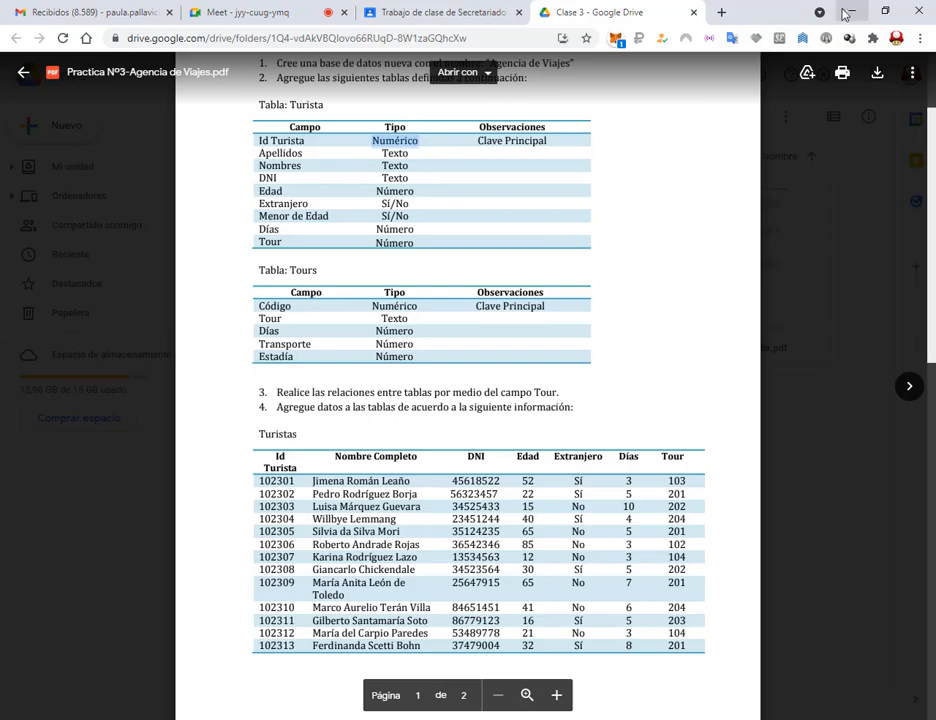
Switch to Access and set the Id Turista field as the primary key of the Turista table.
key(alt+Tab)
click(365, 157)
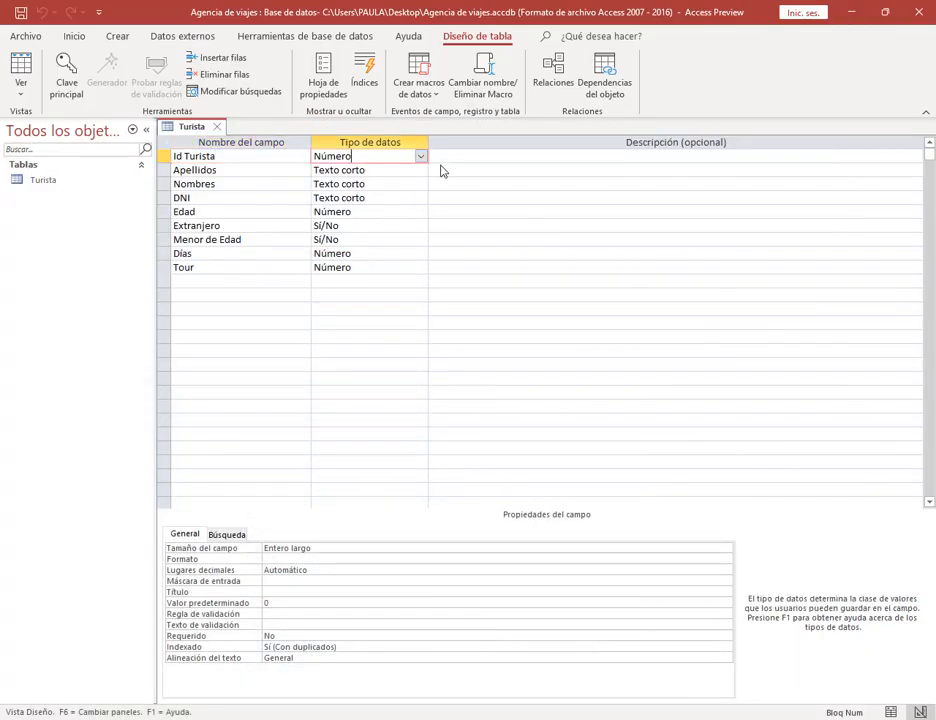
click(230, 160)
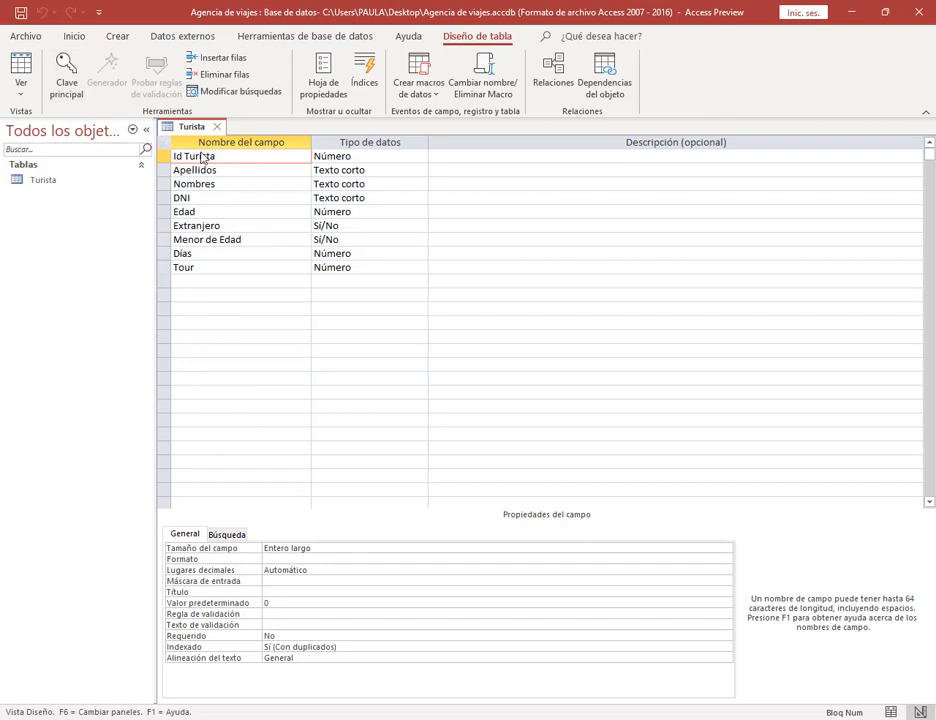
click(64, 68)
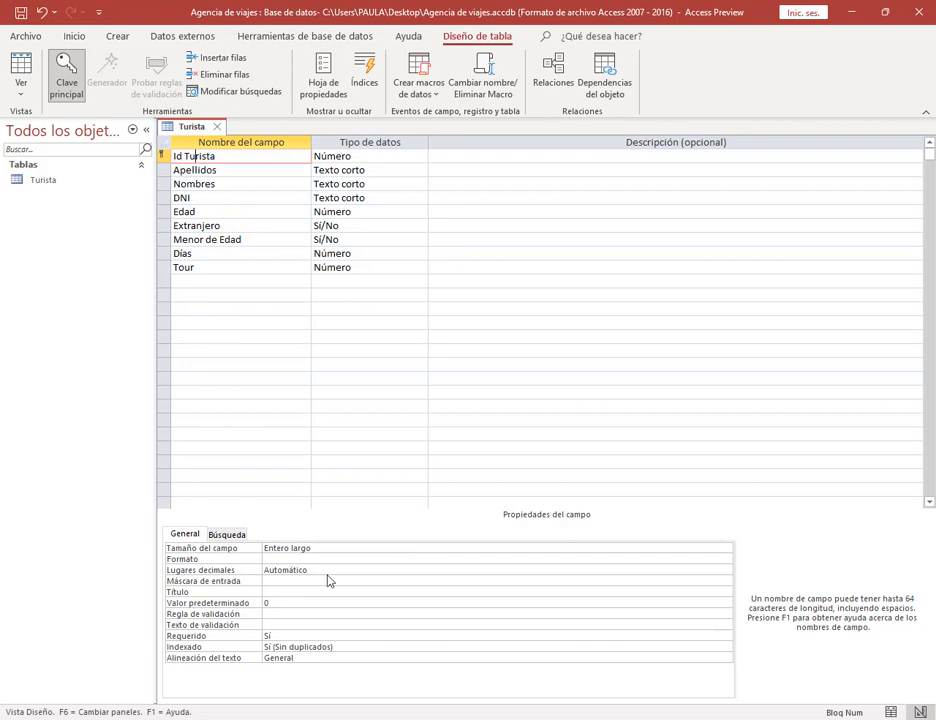
Remove the primary key from the Id Turista field and assign it again.
click(358, 157)
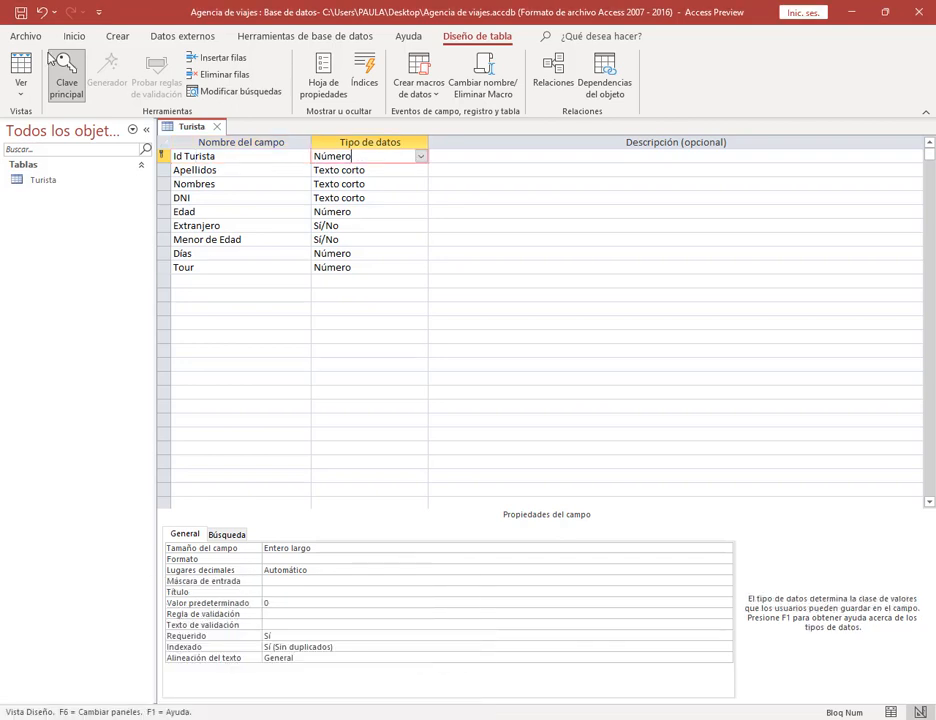
click(66, 72)
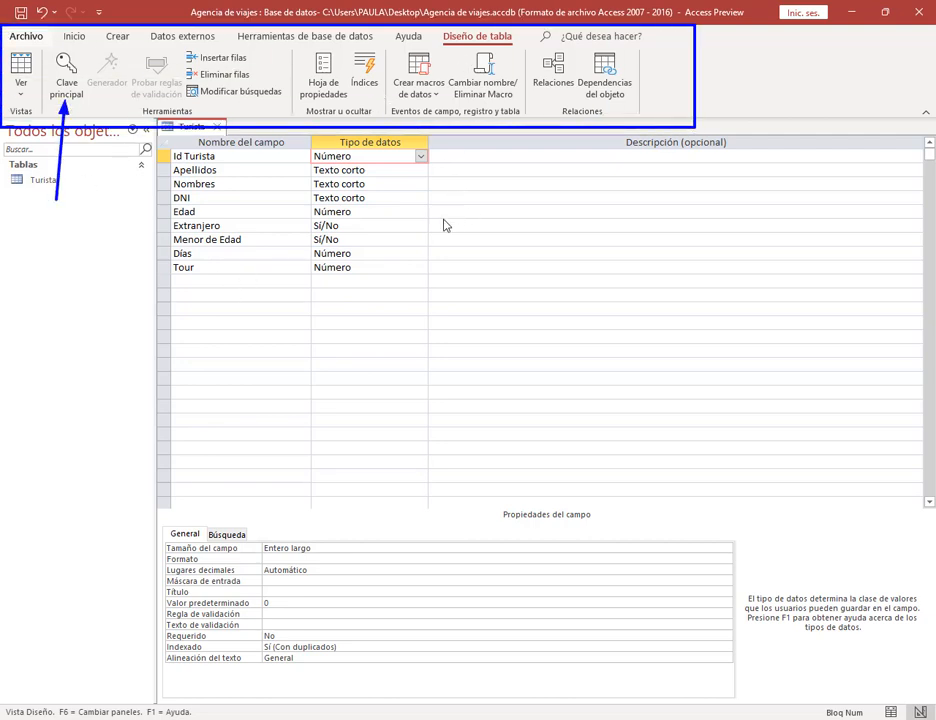
click(190, 157)
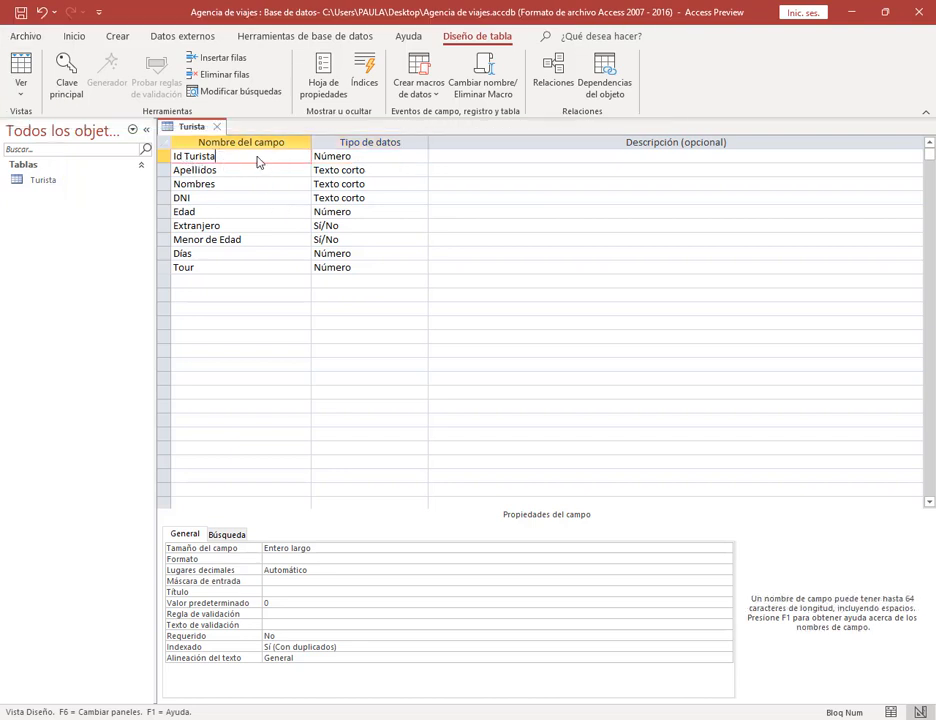
click(63, 67)
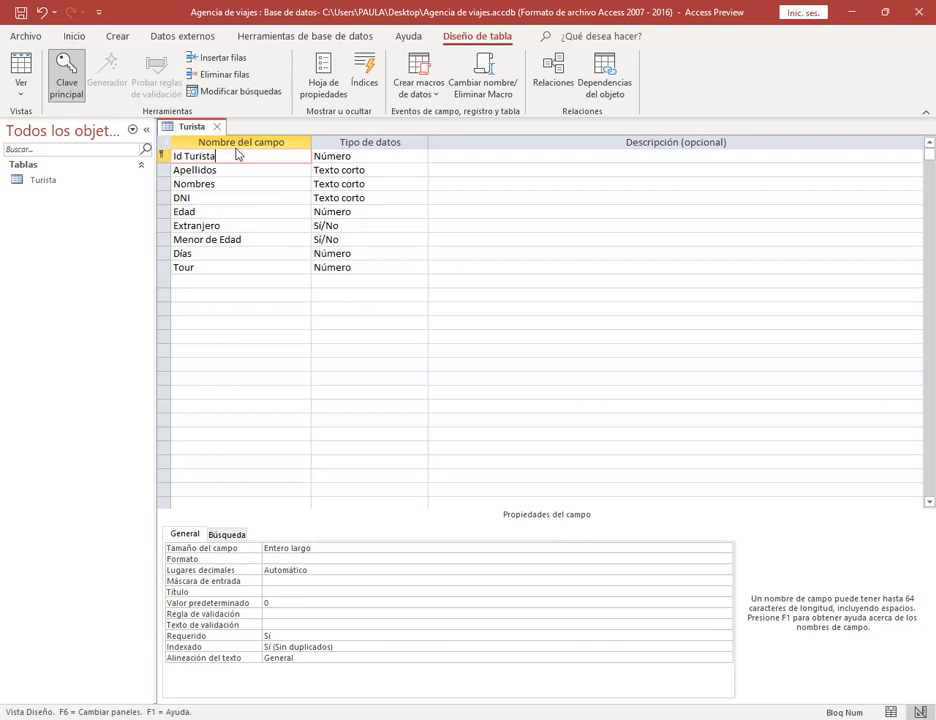
Save the Turista table design and close it.
click(21, 15)
click(217, 127)
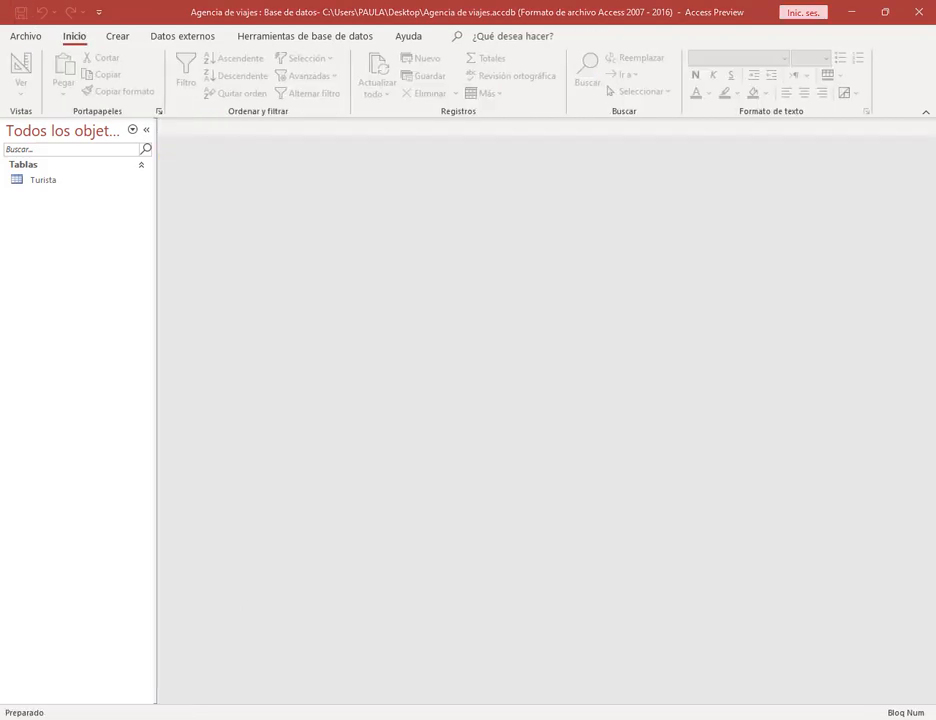
Switch to Chrome, check the Meet call messages, and clear the text selection in the practice PDF.
click(75, 655)
click(295, 6)
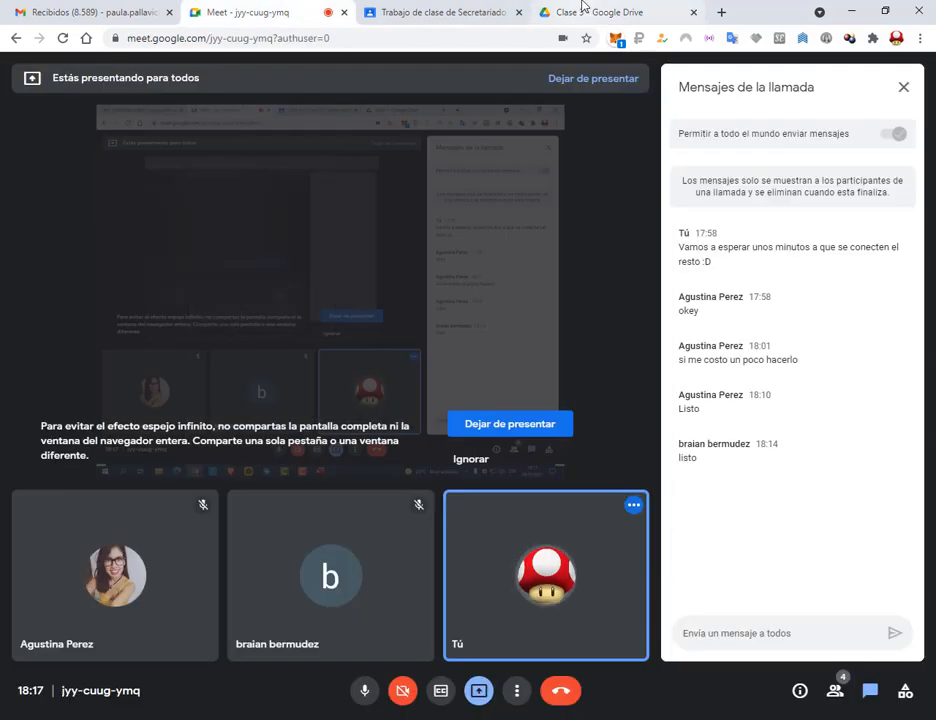
click(583, 6)
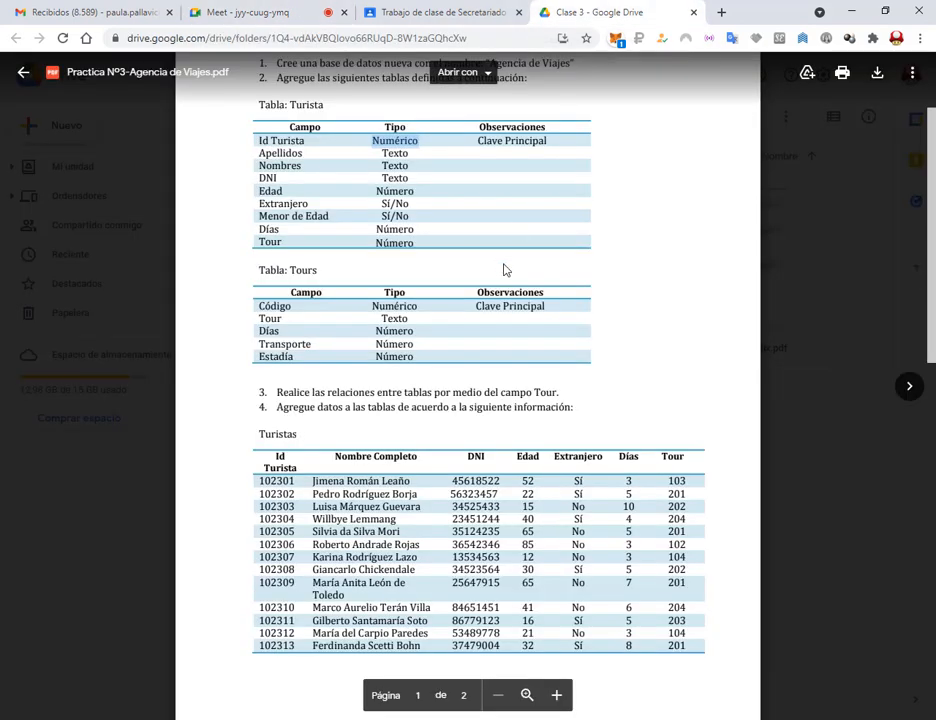
click(438, 141)
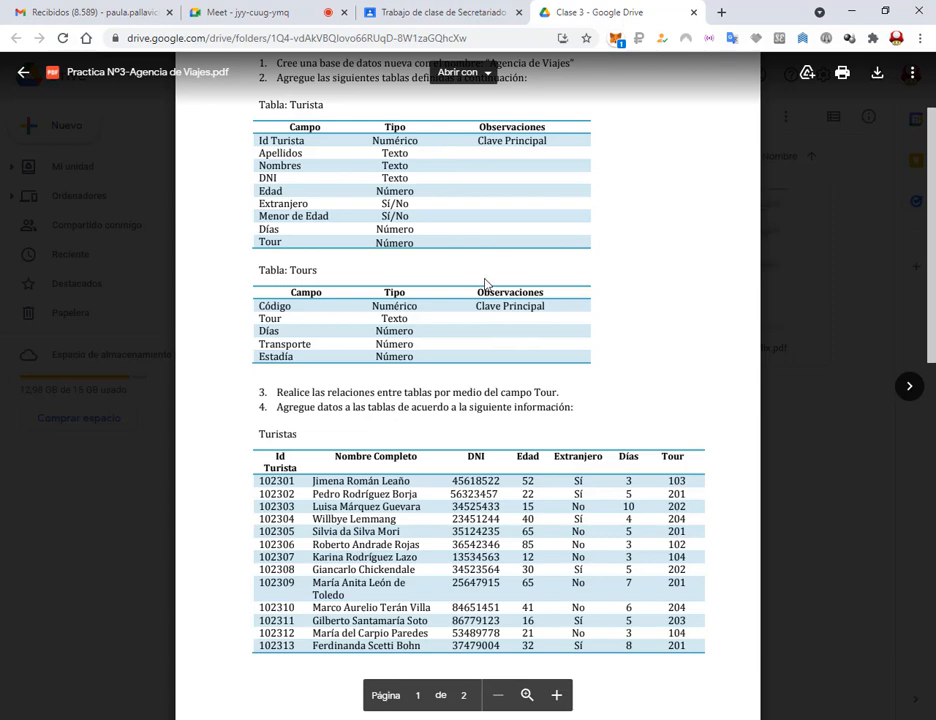
click(220, 8)
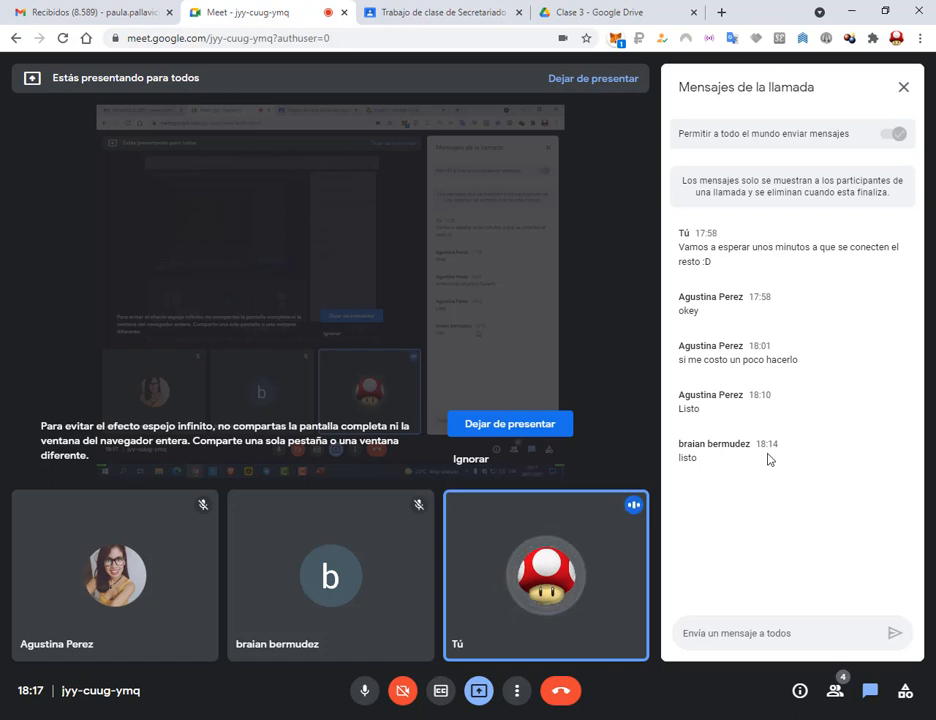
Switch to Access, reopen the Turista table in design view to review its Id Turista primary key, and close it.
click(446, 719)
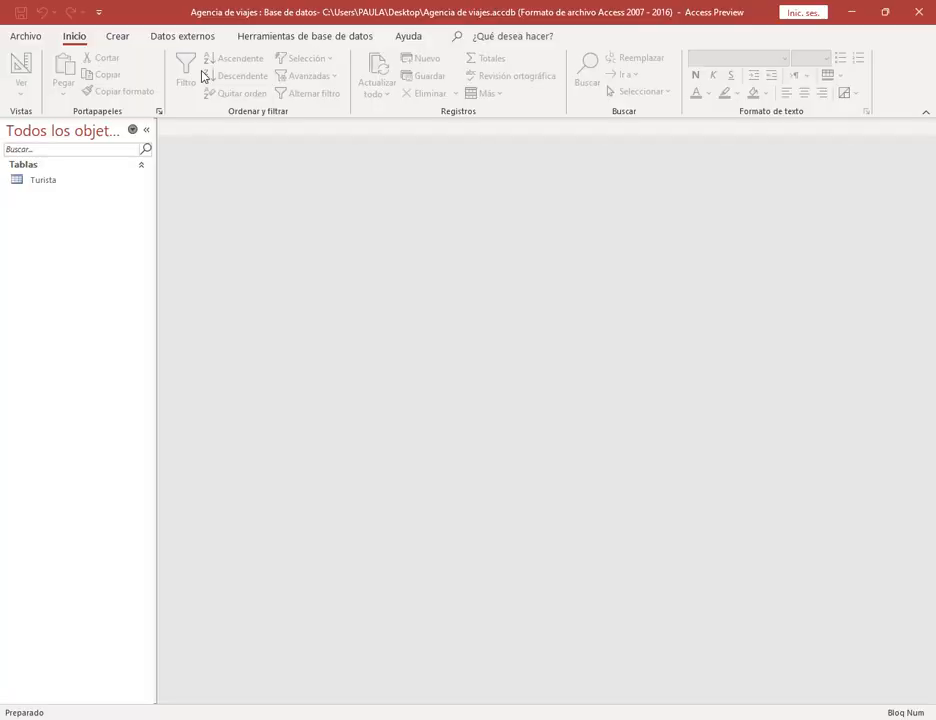
click(37, 184)
right_click(37, 184)
click(89, 215)
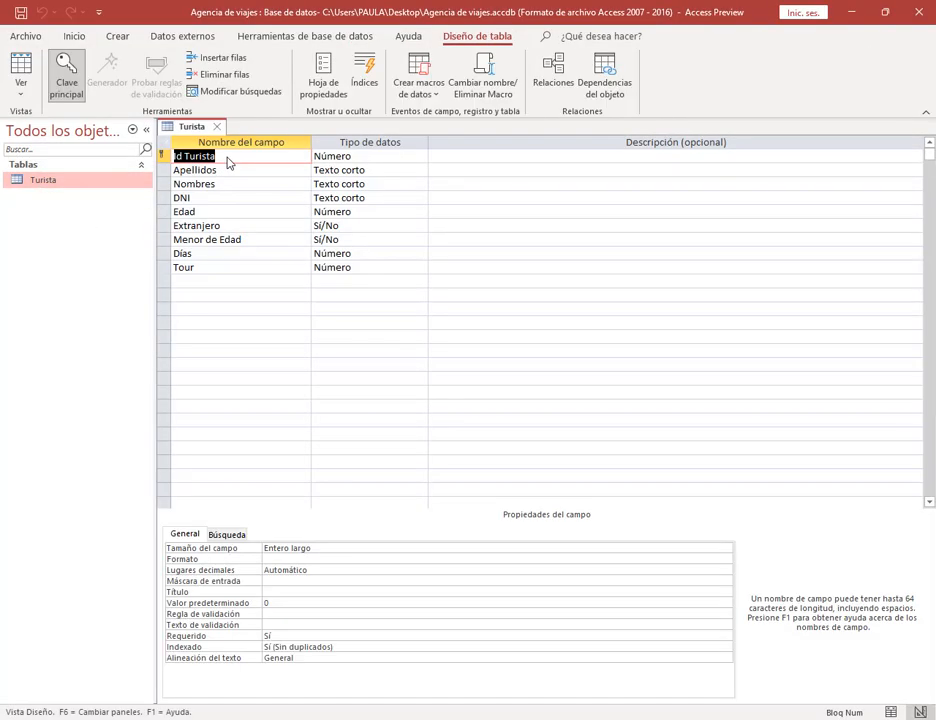
click(225, 160)
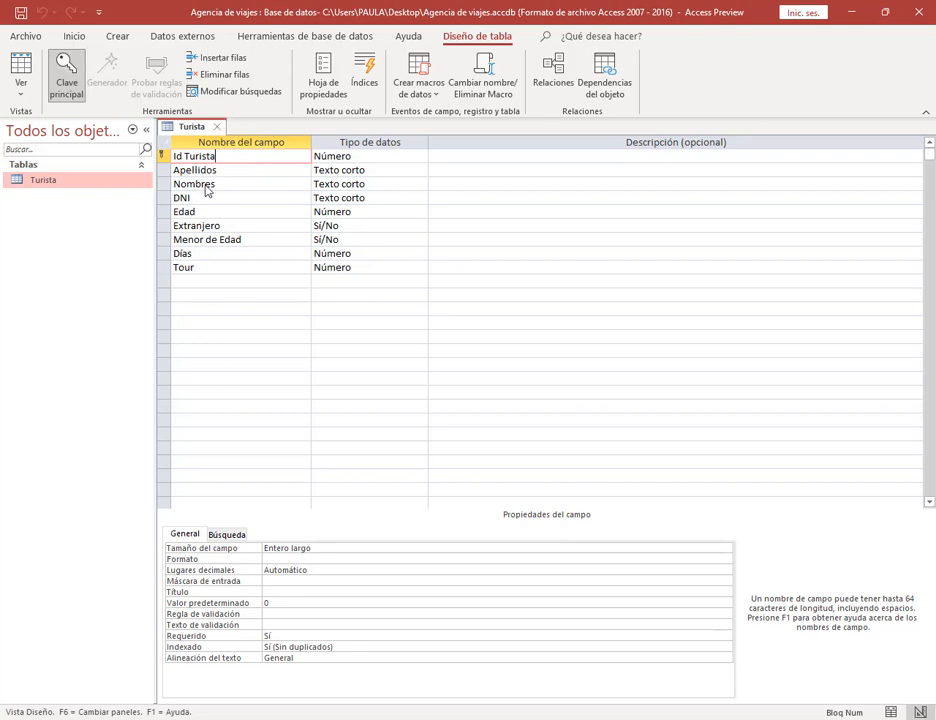
click(219, 128)
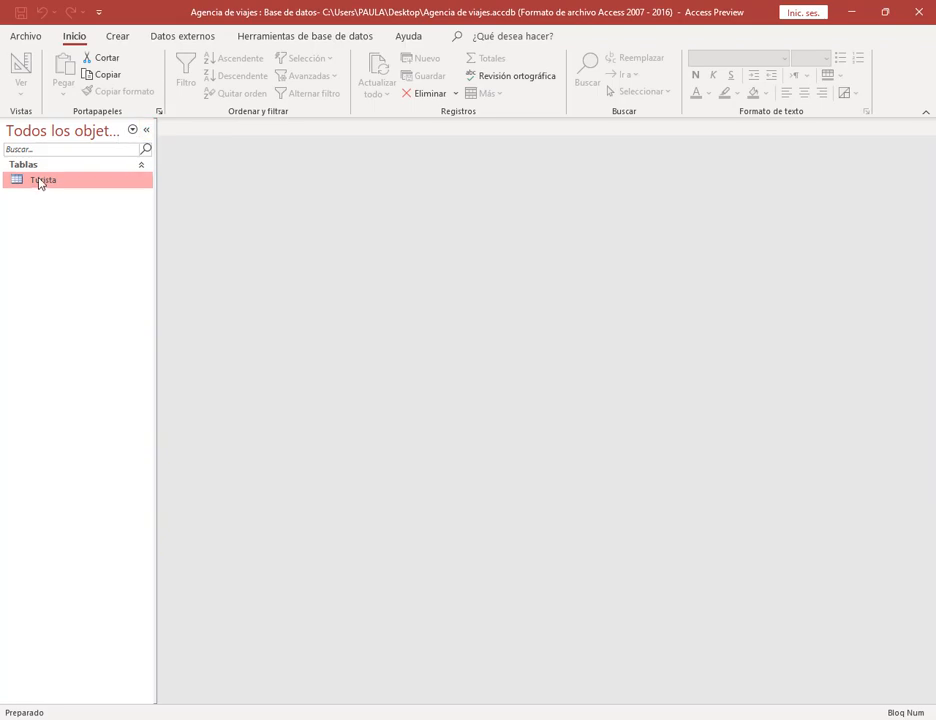
Switch to Chrome, glance at the Classroom coursework page, and return to the practice PDF.
mouse_move(184, 704)
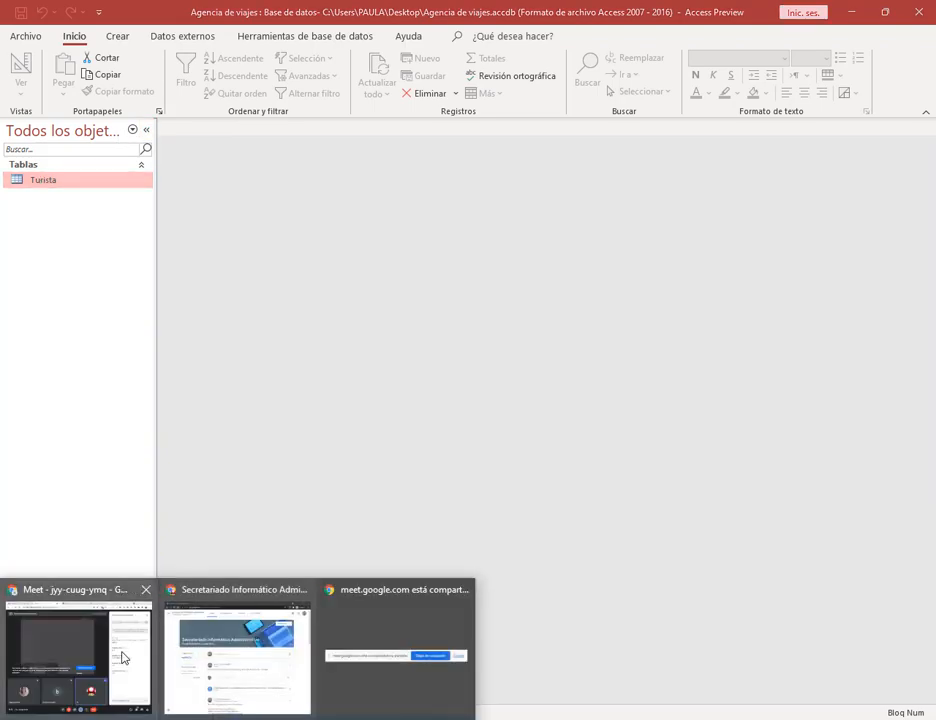
click(121, 656)
click(490, 8)
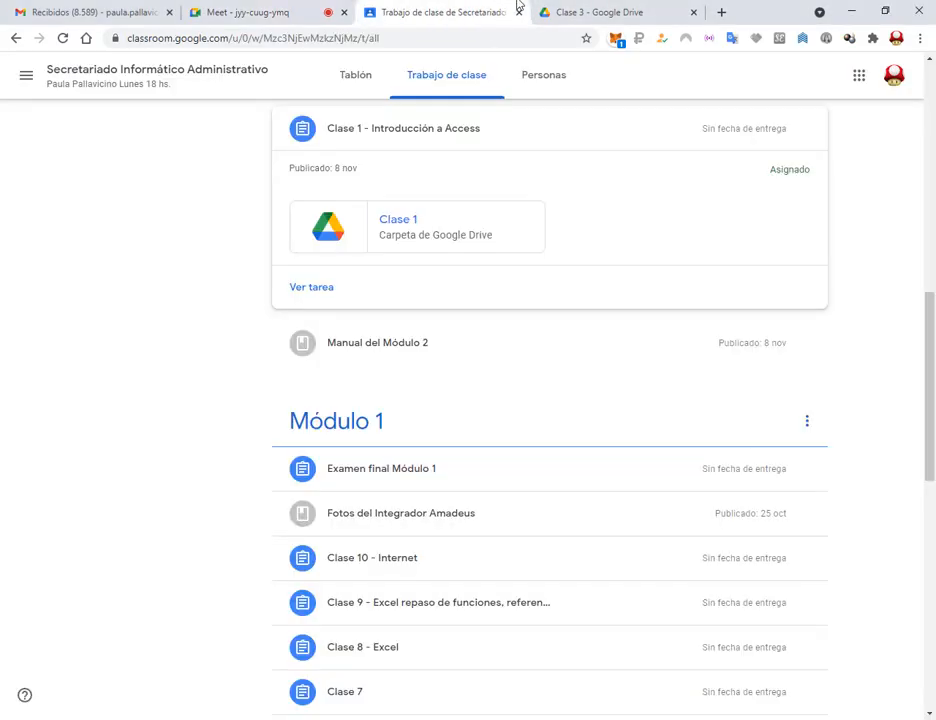
click(576, 8)
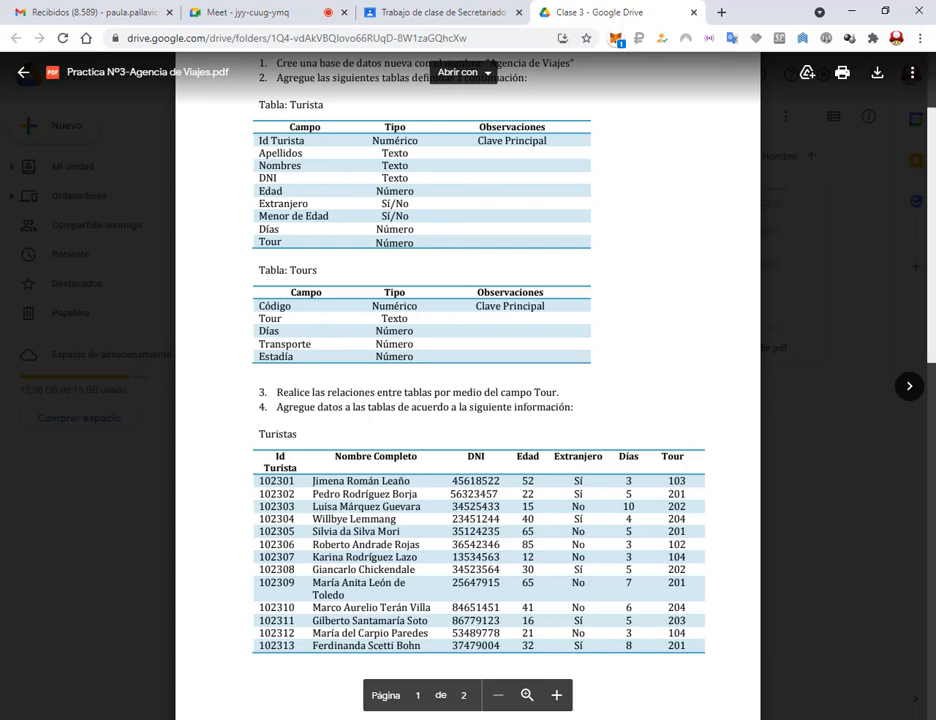
Switch to Access, restore its window to a smaller size and place it just below the PDF's Tours table definition.
key(alt+Tab)
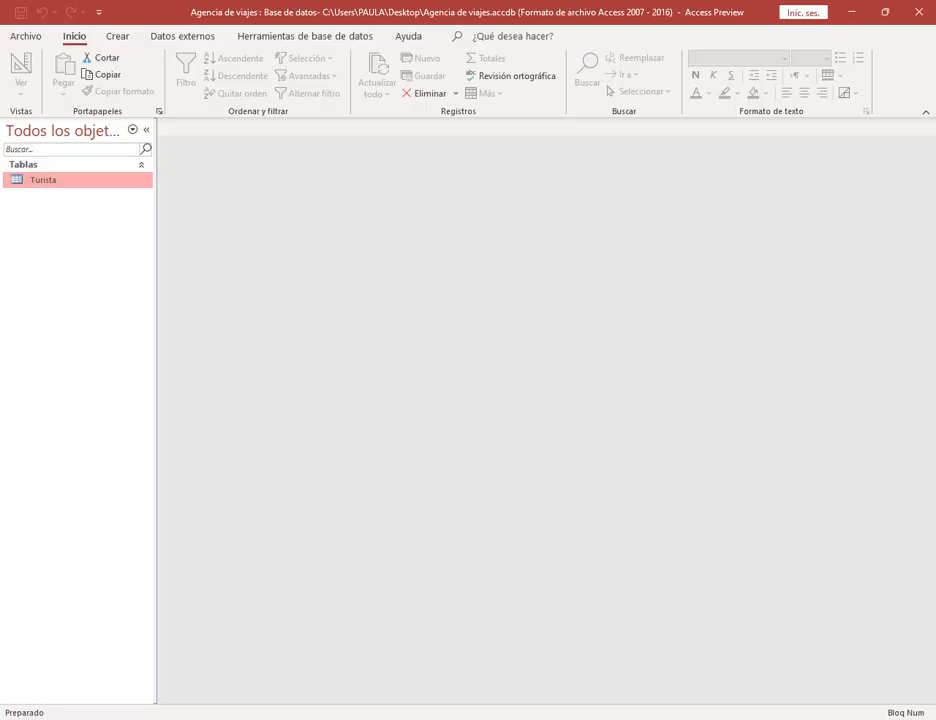
click(884, 14)
drag(470, 250, 440, 429)
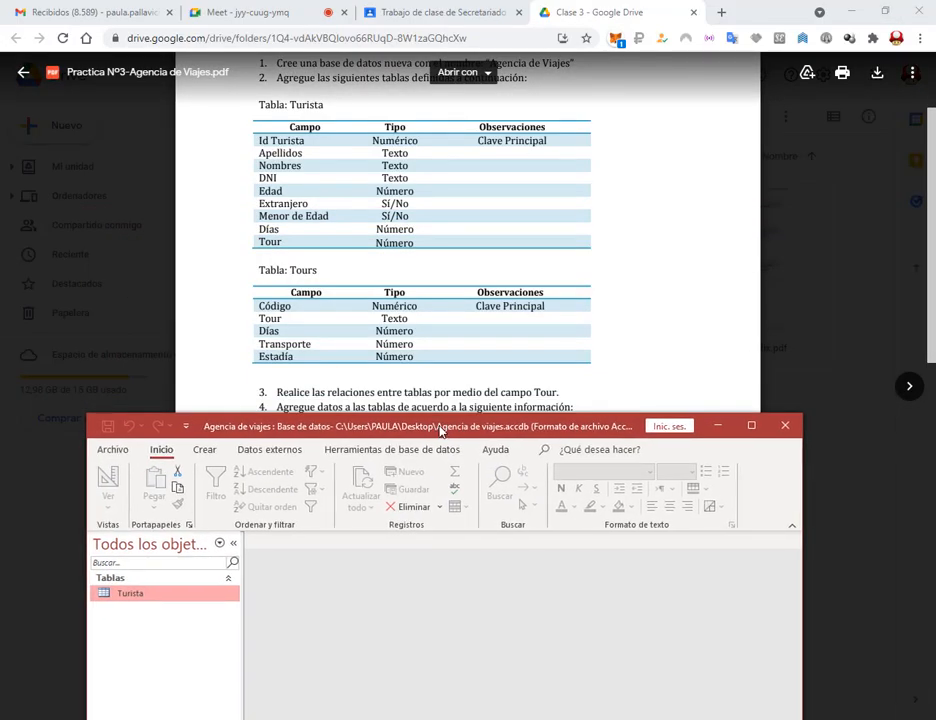
Create a new table in design view with the fields Código, Tour, Días, Transporte and Estadía.
click(206, 450)
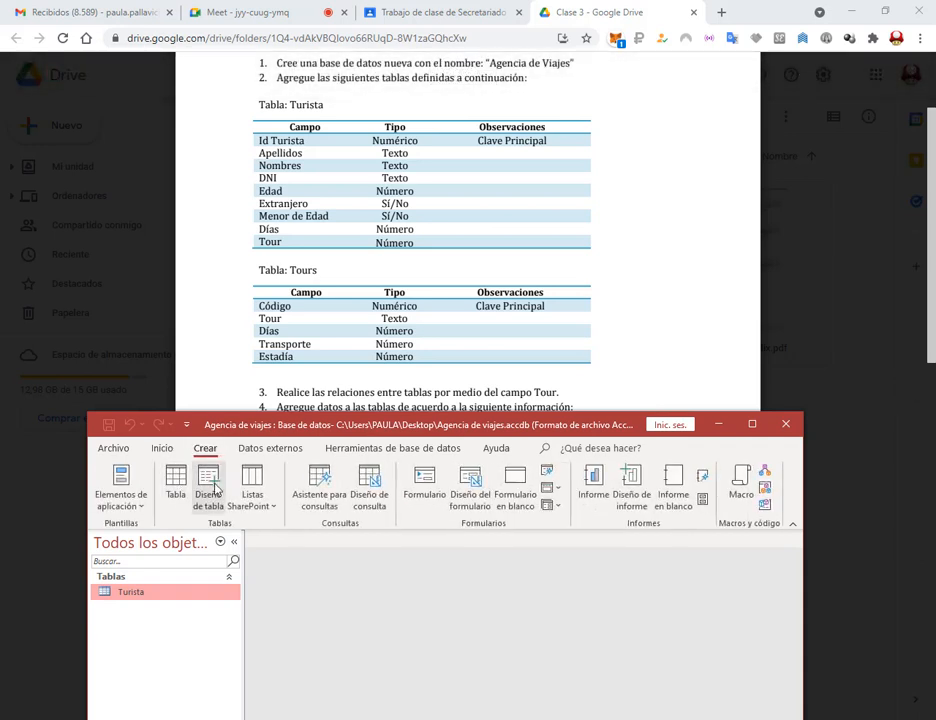
click(207, 490)
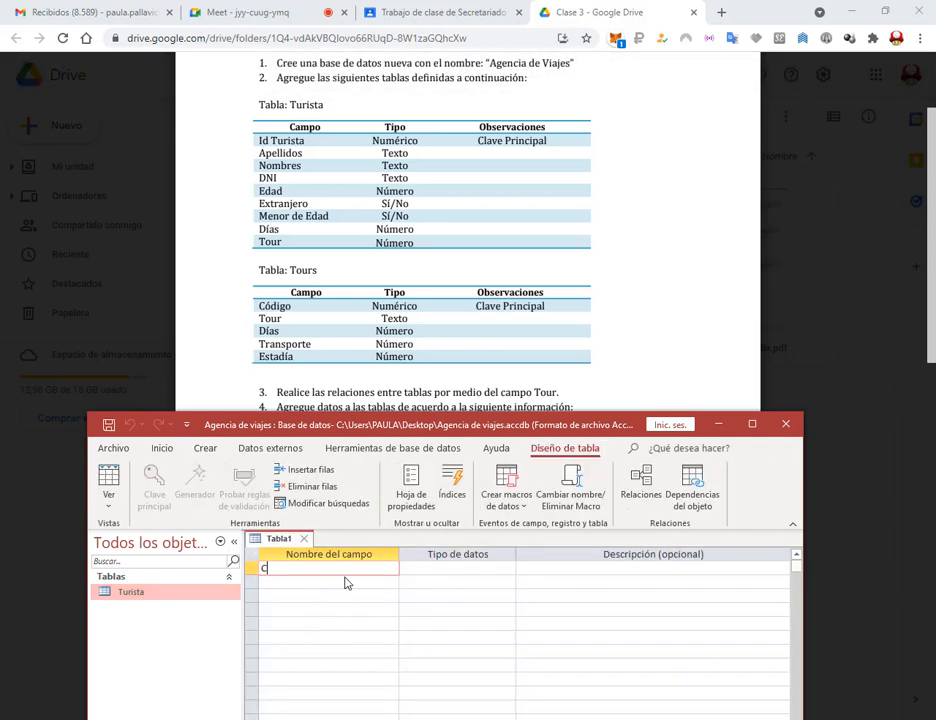
text(Código)
click(345, 583)
text(T)
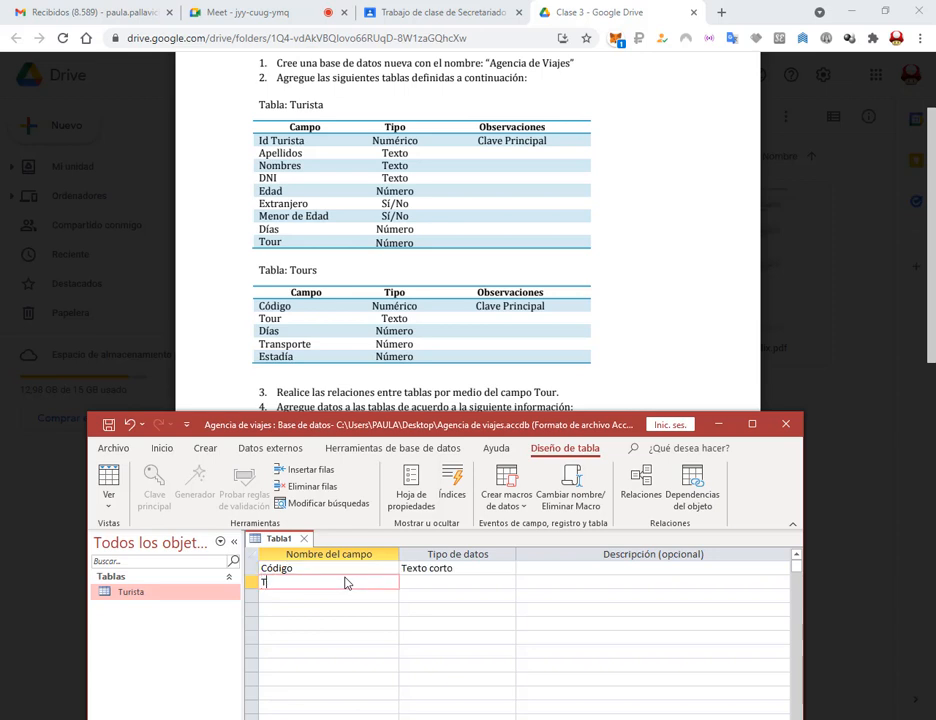
text(our)
key(Down)
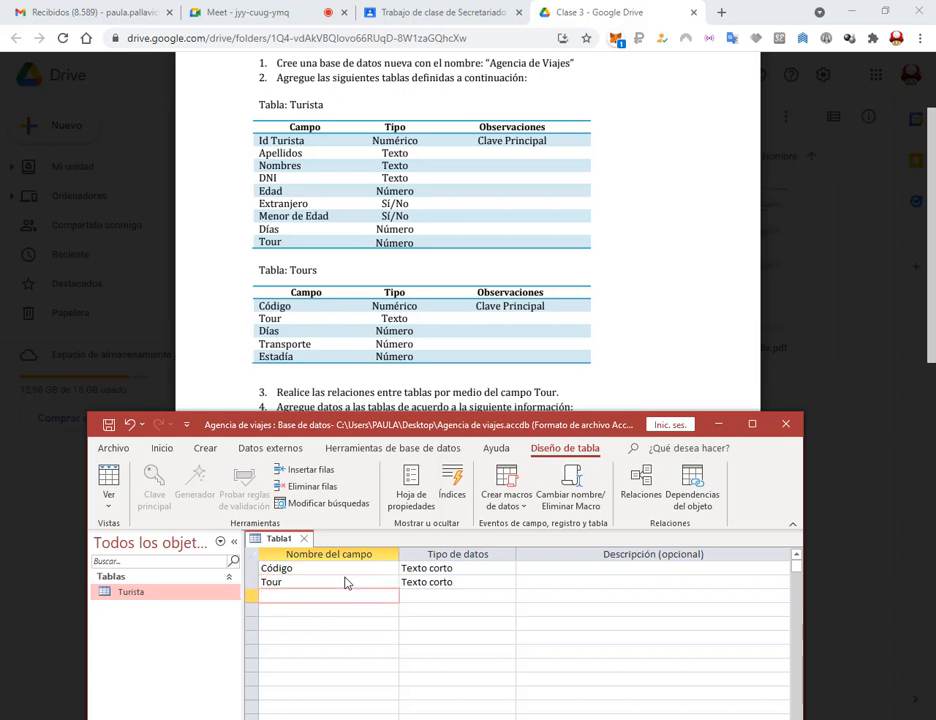
text(Días)
key(Down)
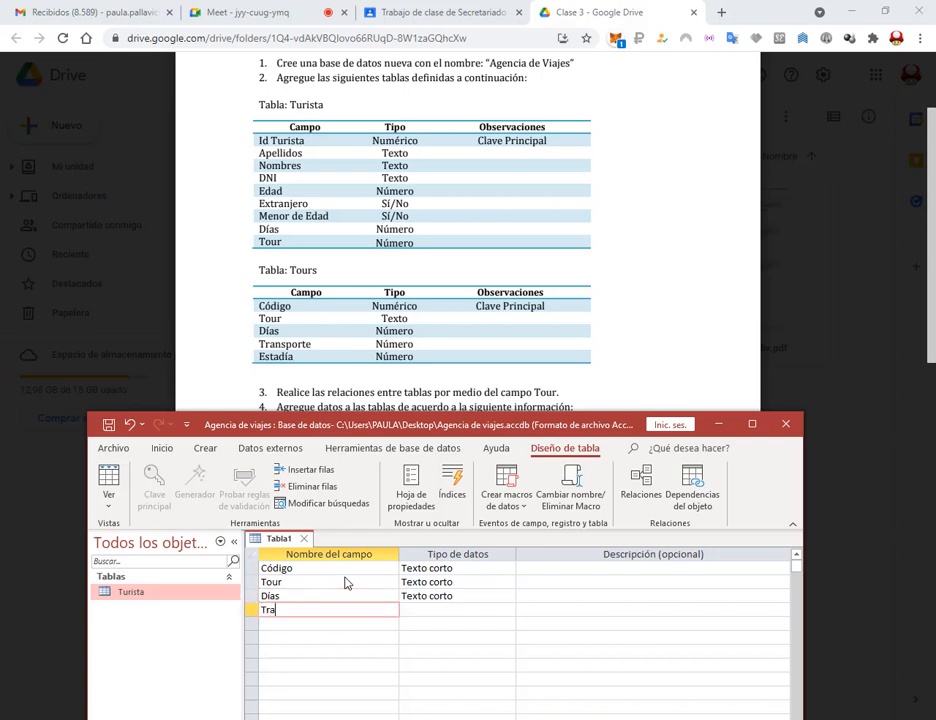
text(Transporte)
key(Down)
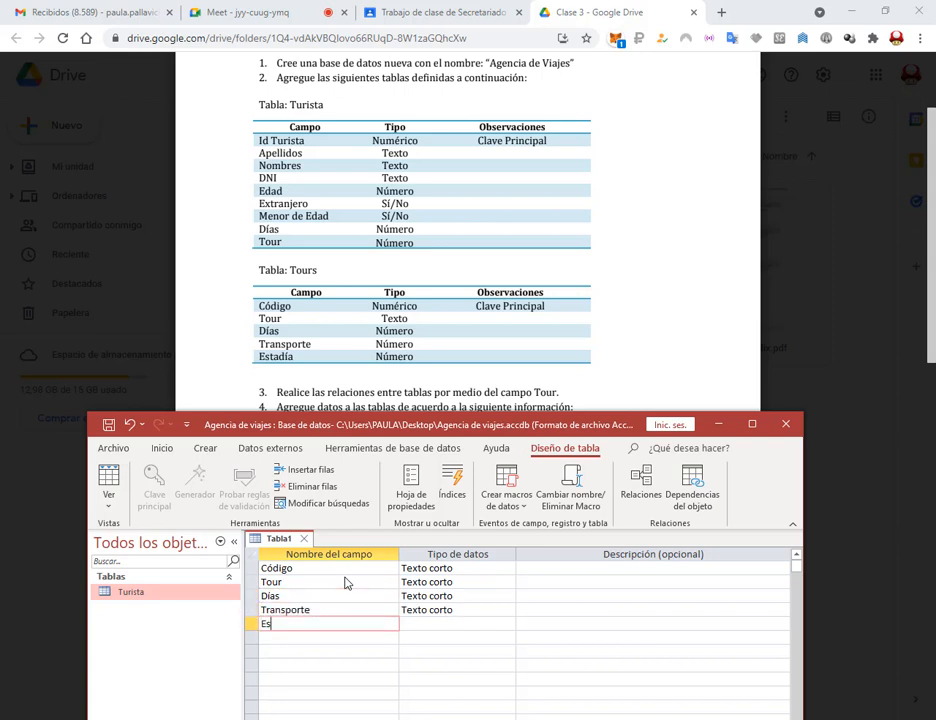
Set the data type of Código, Días, Transporte and Estadía to Número, leaving Tour as Texto corto.
click(505, 569)
click(509, 569)
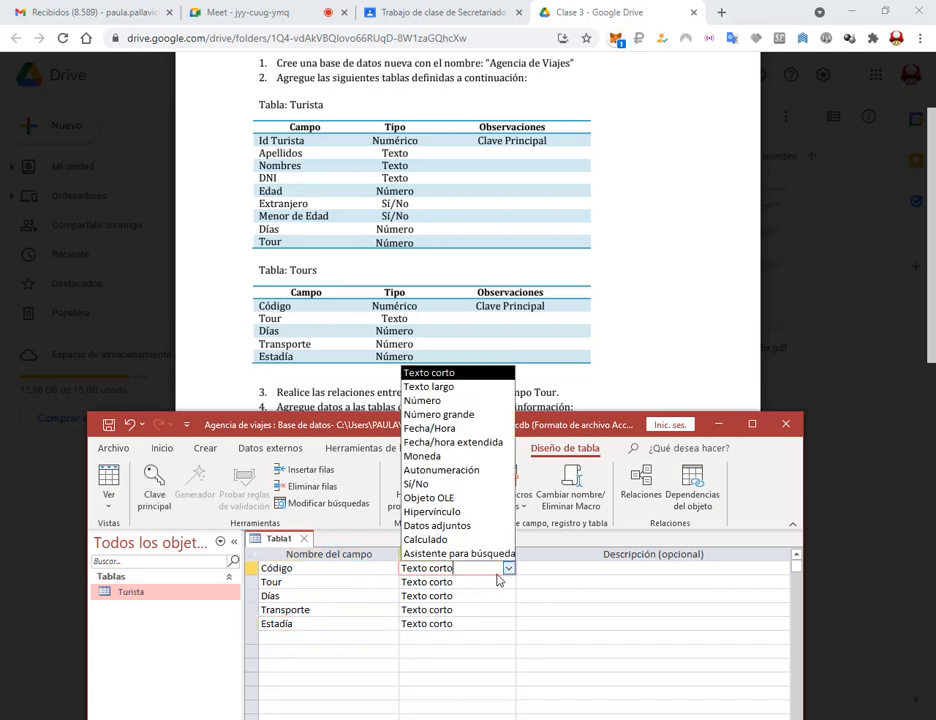
click(425, 401)
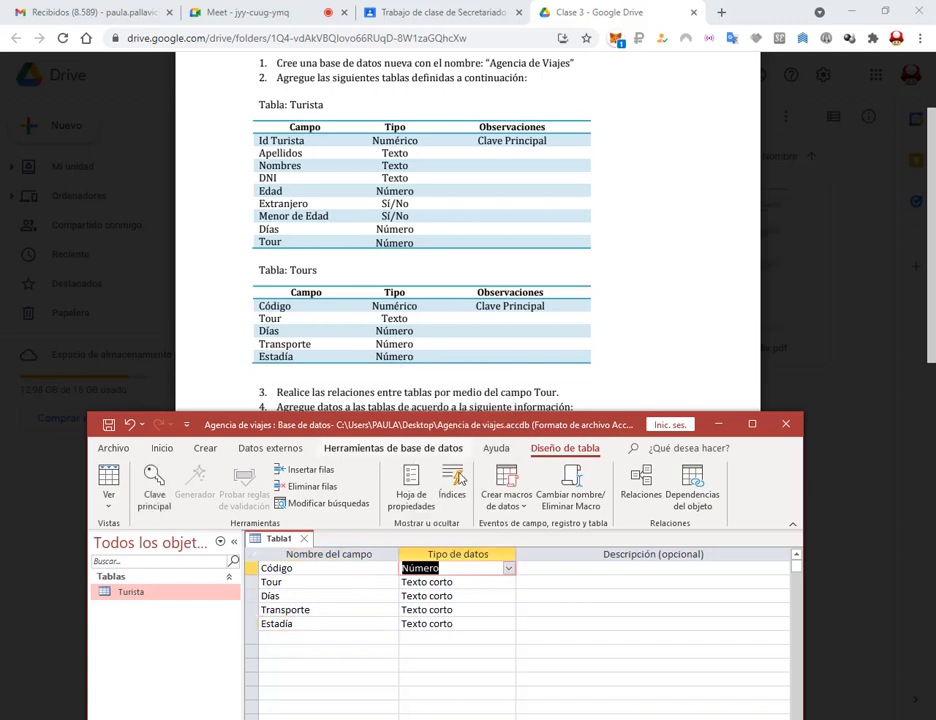
click(509, 598)
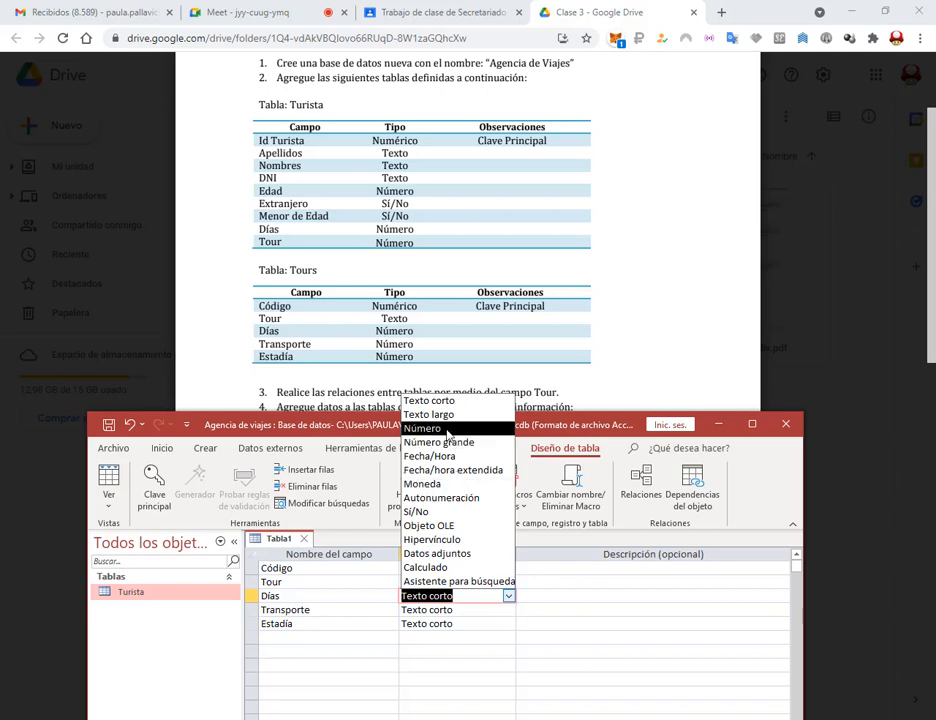
click(425, 428)
click(508, 609)
click(422, 442)
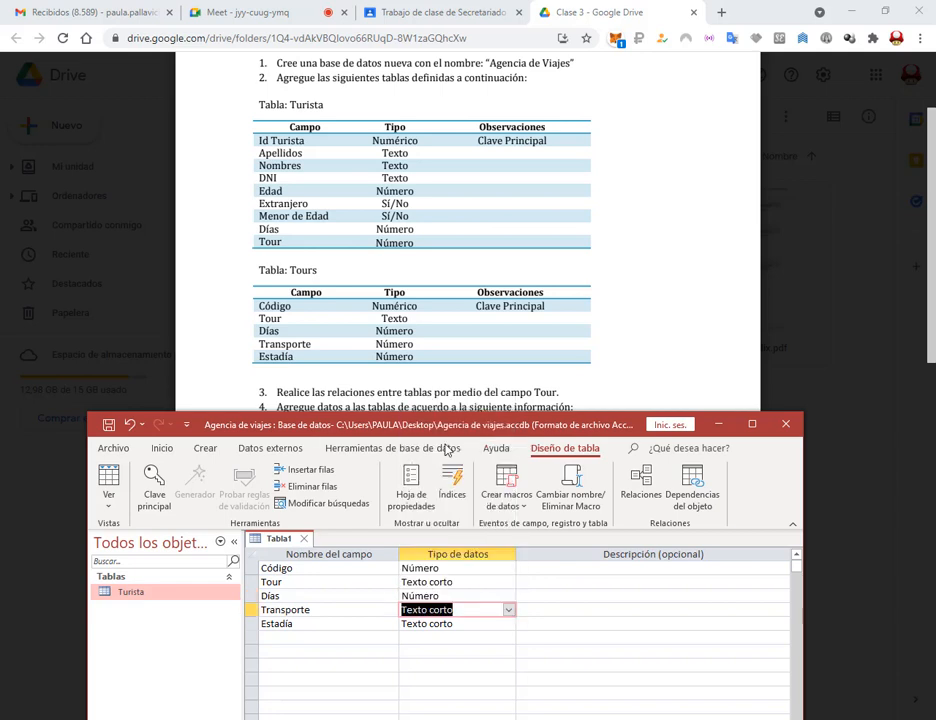
click(509, 623)
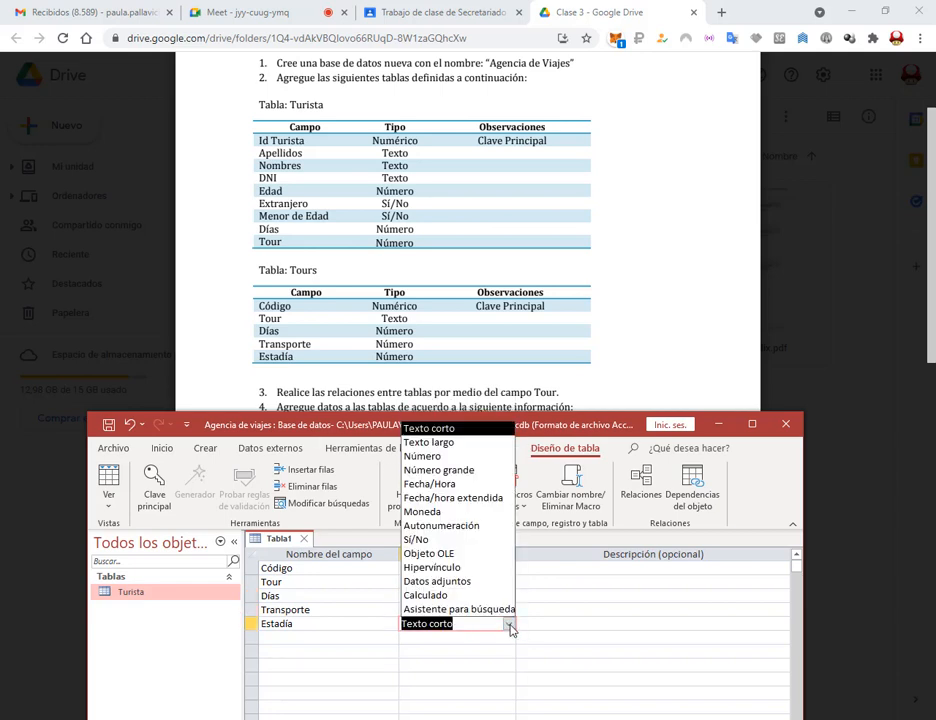
click(424, 456)
Make Código the primary key and save the table under the name Tours.
click(372, 570)
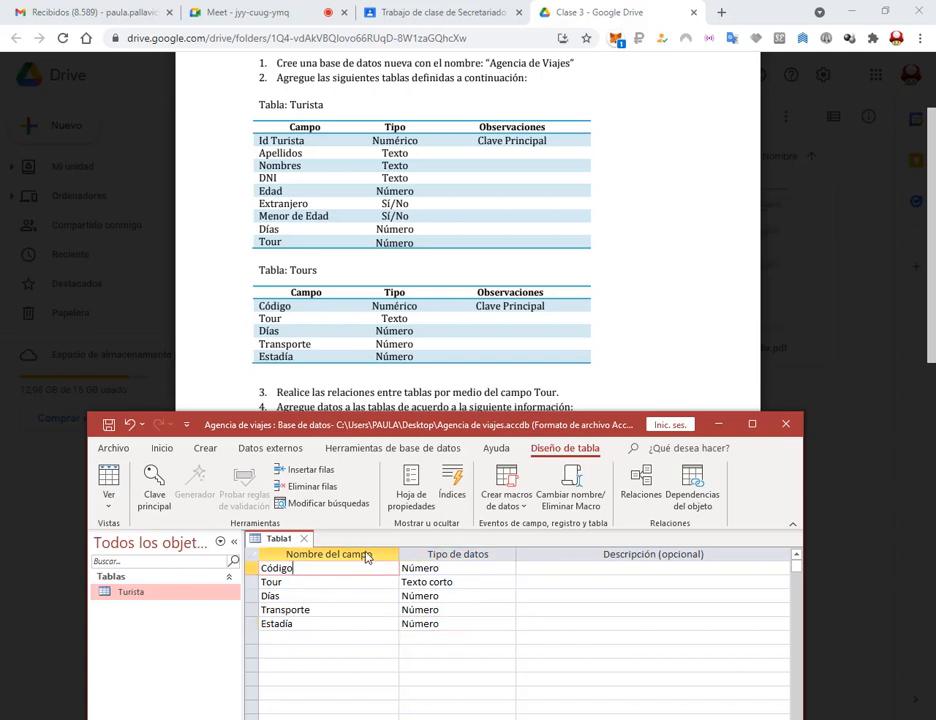
mouse_move(238, 558)
mouse_down()
mouse_move(254, 568)
mouse_move(521, 596)
mouse_move(531, 587)
mouse_up()
drag(253, 293, 572, 316)
click(157, 488)
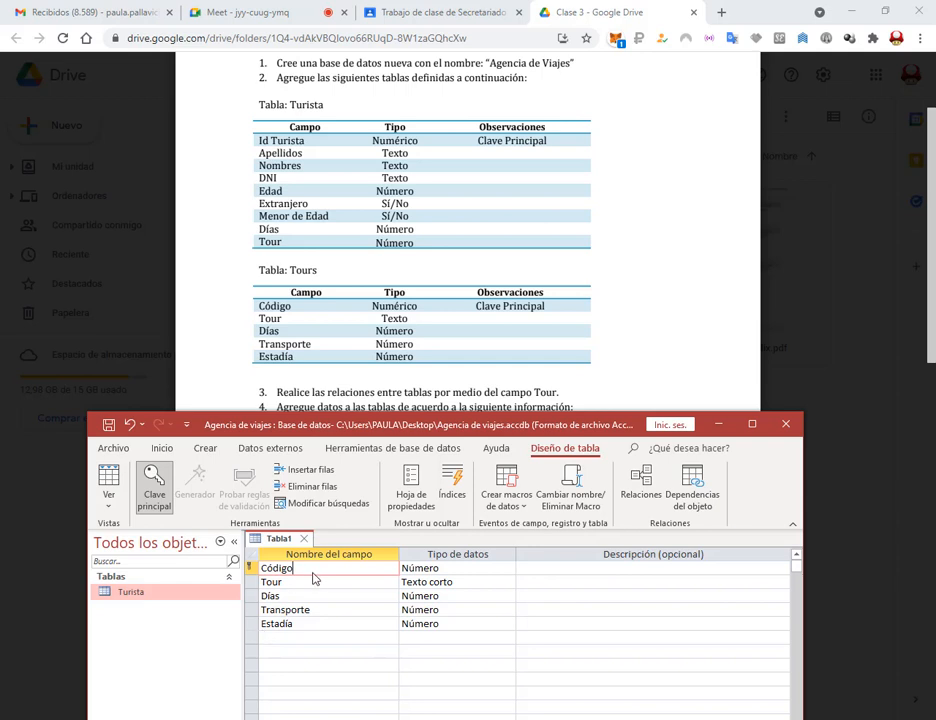
click(109, 425)
text(Tour)
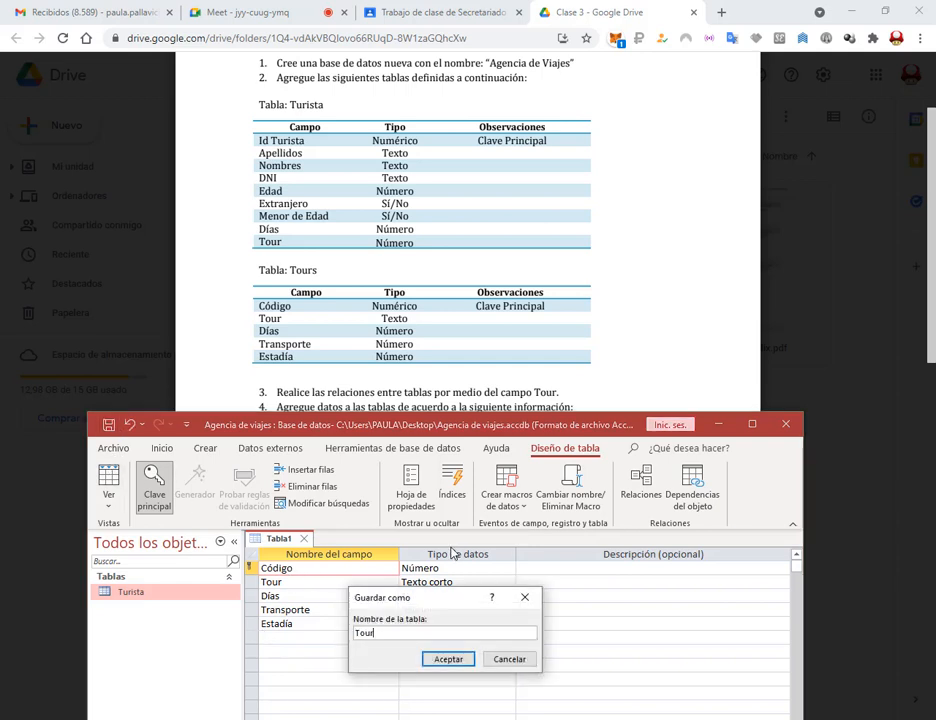
text(s)
key(Return)
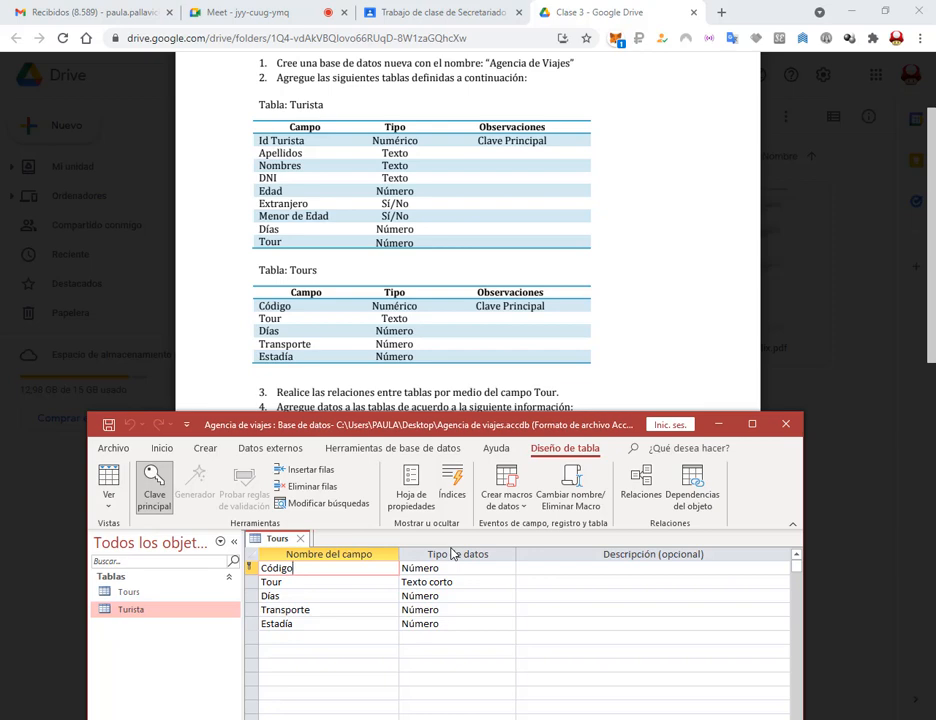
Bring up the Meet page in Chrome, return to Access maximized, and remove the primary key from Código.
click(260, 12)
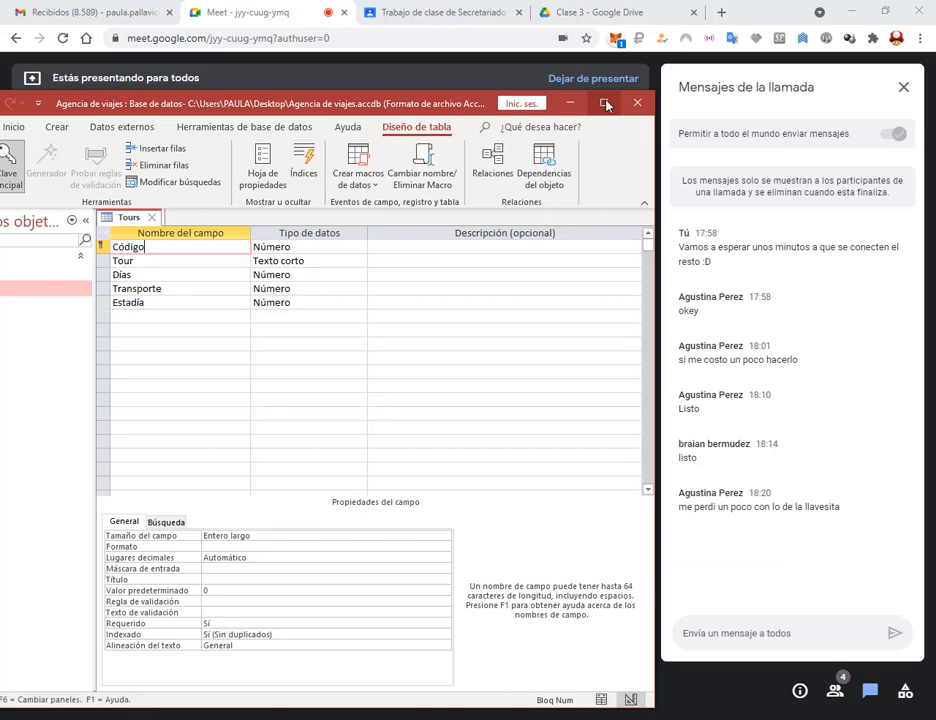
key(alt+Tab)
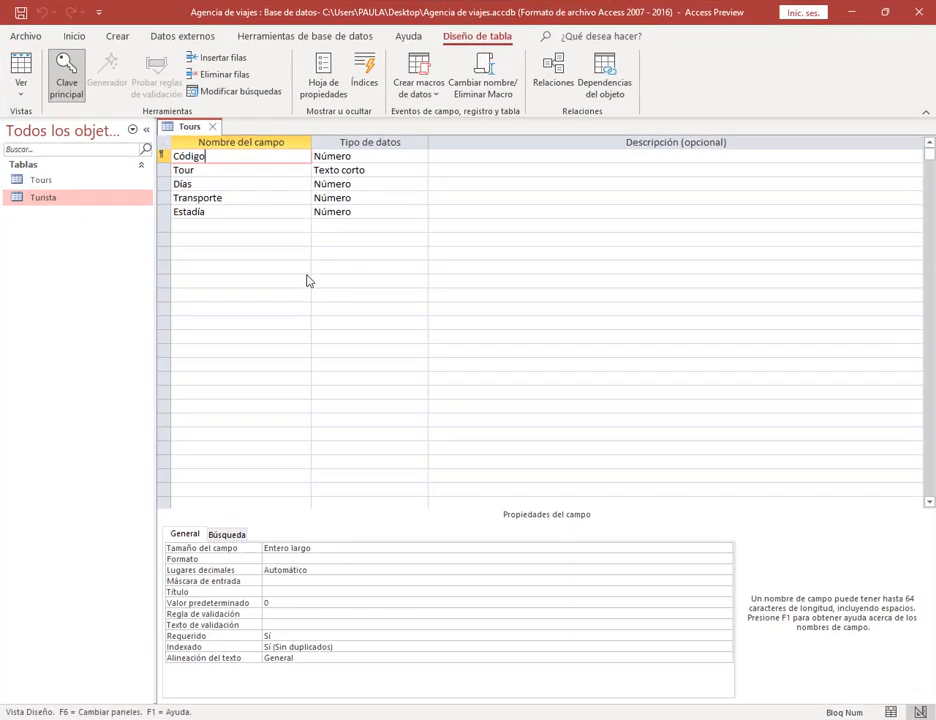
click(49, 90)
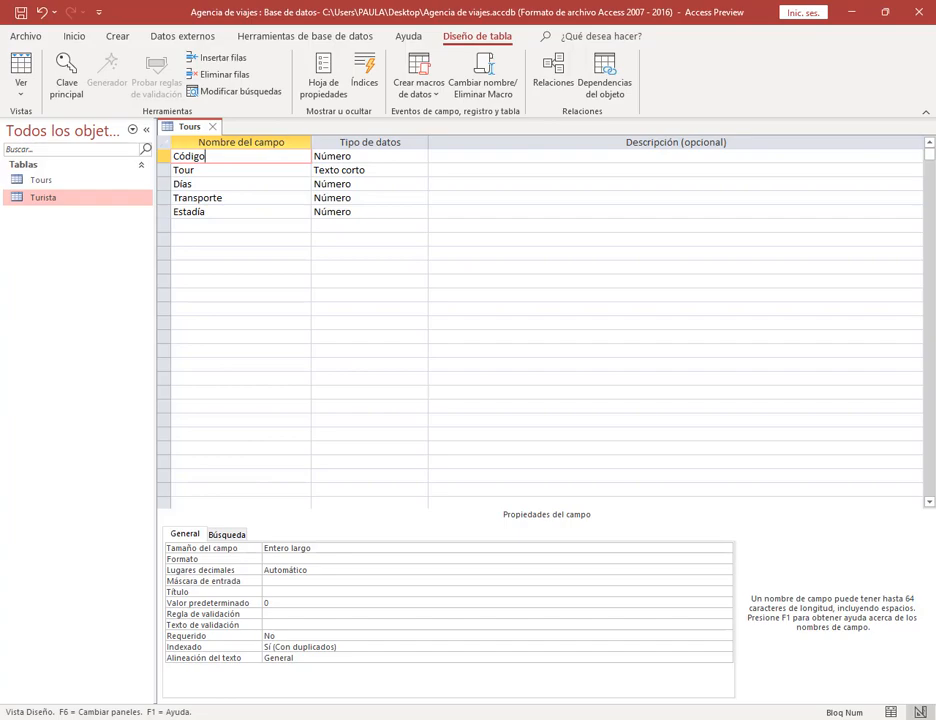
Switch to Chrome and review the Turistas data, Tours data and query exercises in the practice PDF.
click(112, 655)
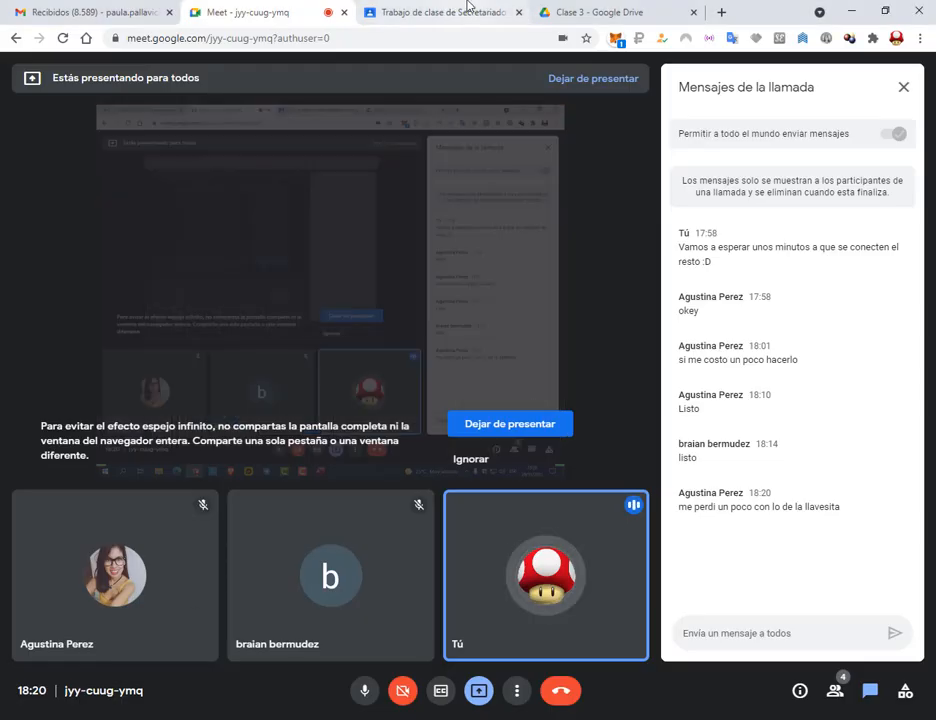
click(467, 10)
click(606, 10)
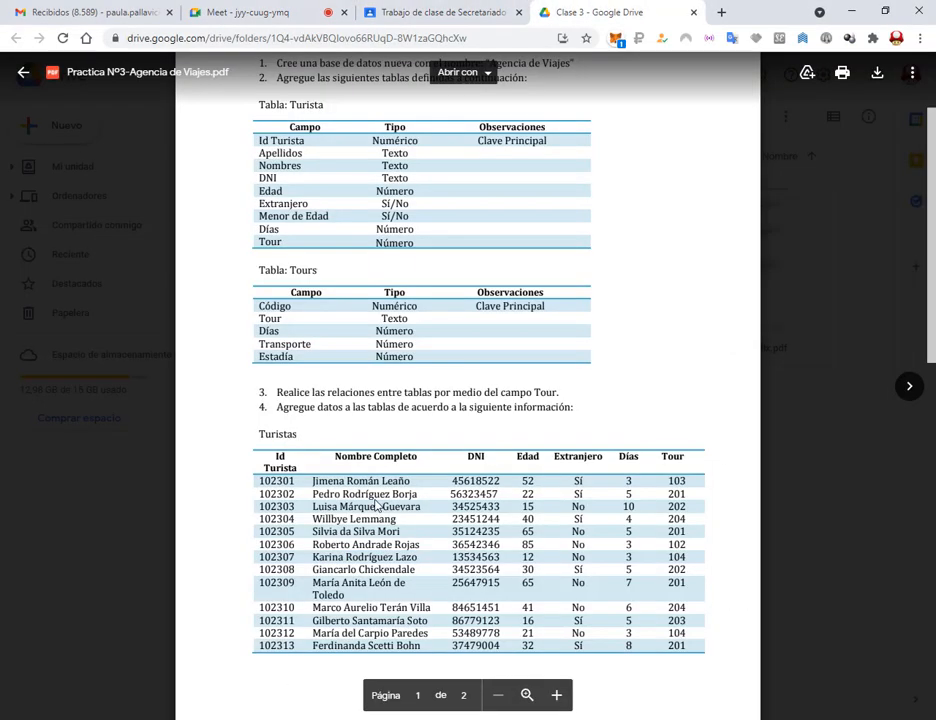
scroll(375, 506, down, 3)
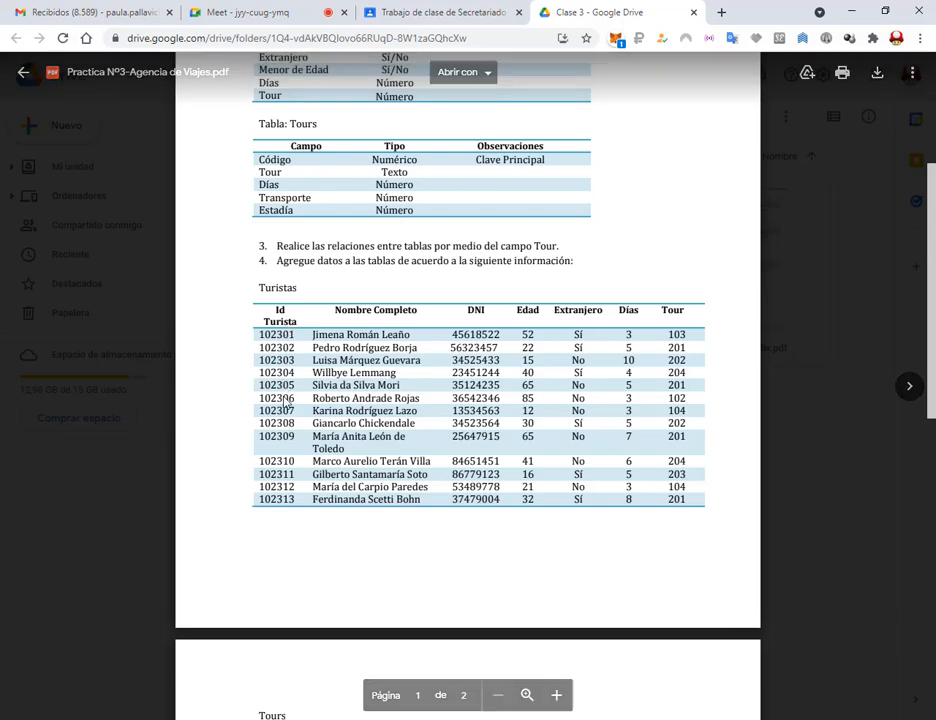
scroll(284, 470, down, 3)
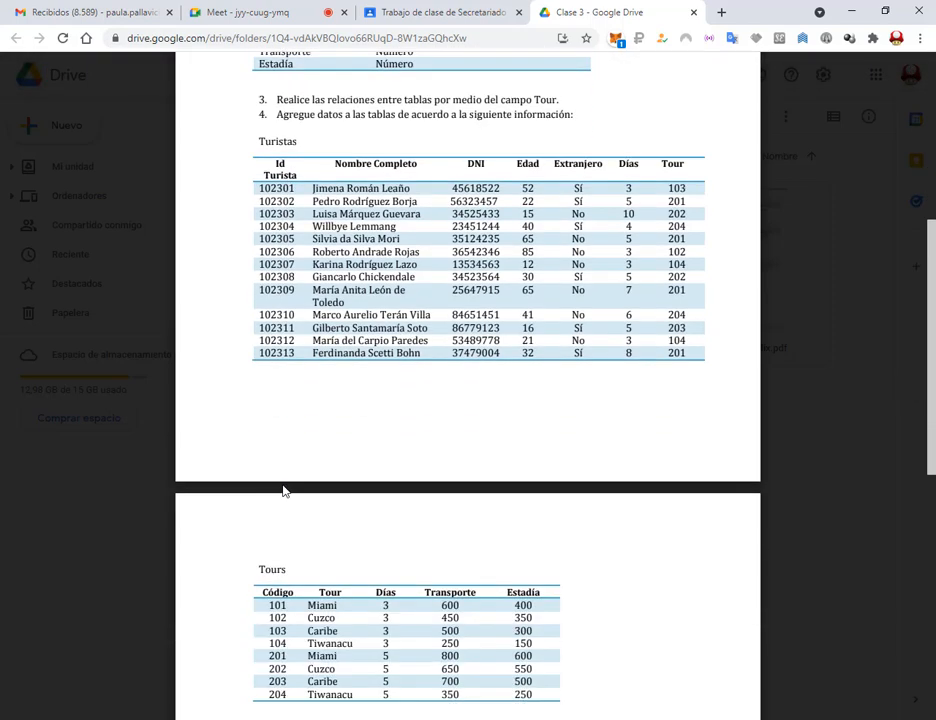
scroll(324, 435, down, 4)
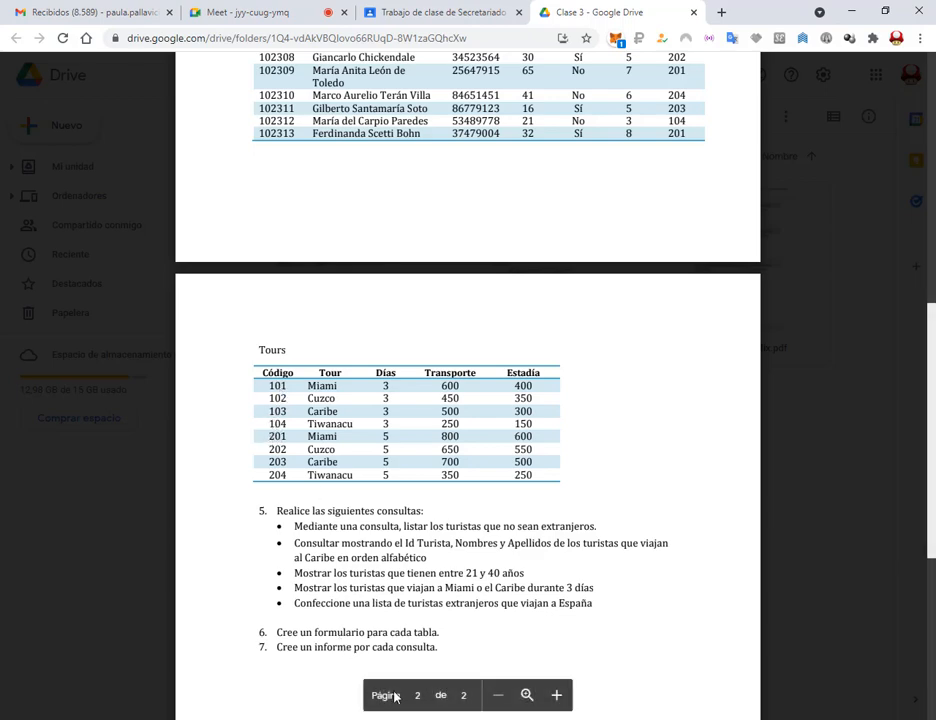
Switch to Access and set Código as the primary key of Tours again.
key(alt+Tab)
click(72, 82)
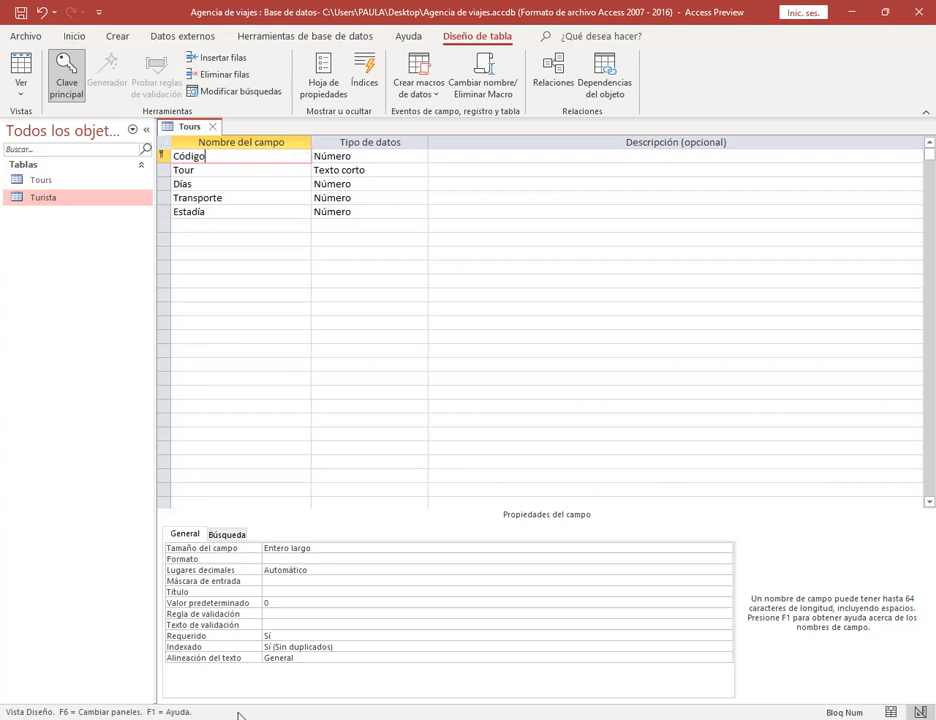
Switch to Chrome to look at the practice PDF and the Meet page.
mouse_move(217, 716)
click(135, 664)
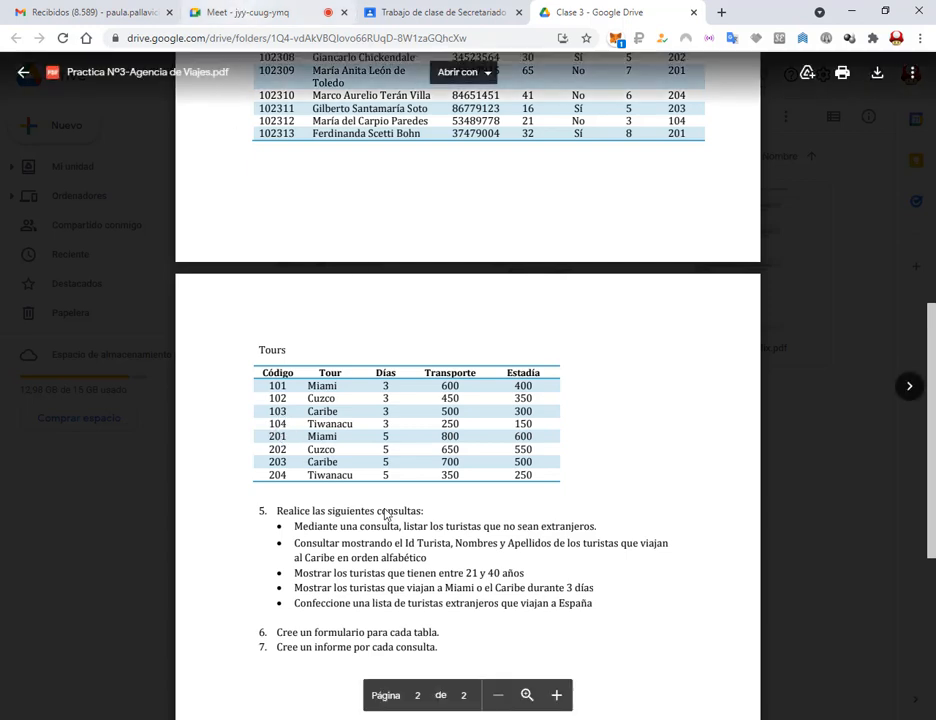
click(250, 11)
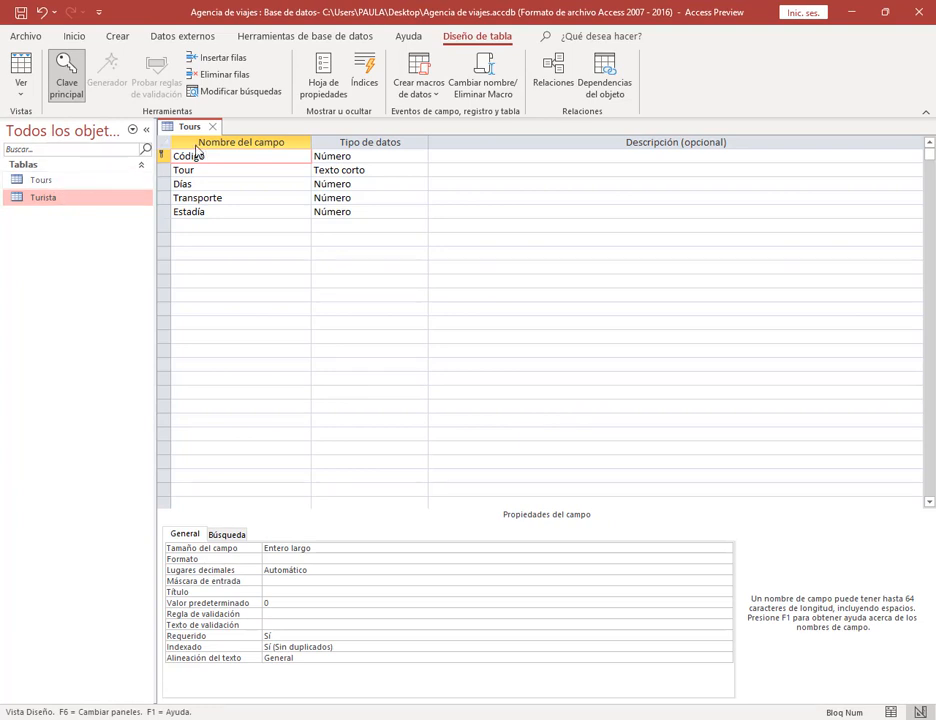
Close the Tours table in Access, saving its design changes.
click(214, 128)
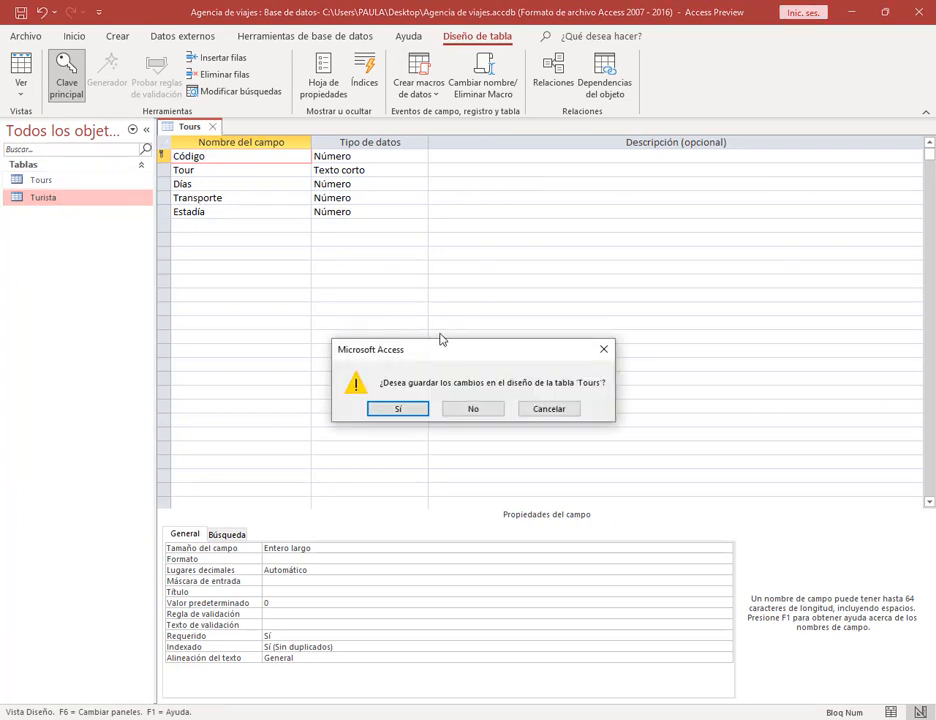
click(397, 408)
Open Tours and Turista in design view to check their primary keys, and close both tables.
right_click(44, 180)
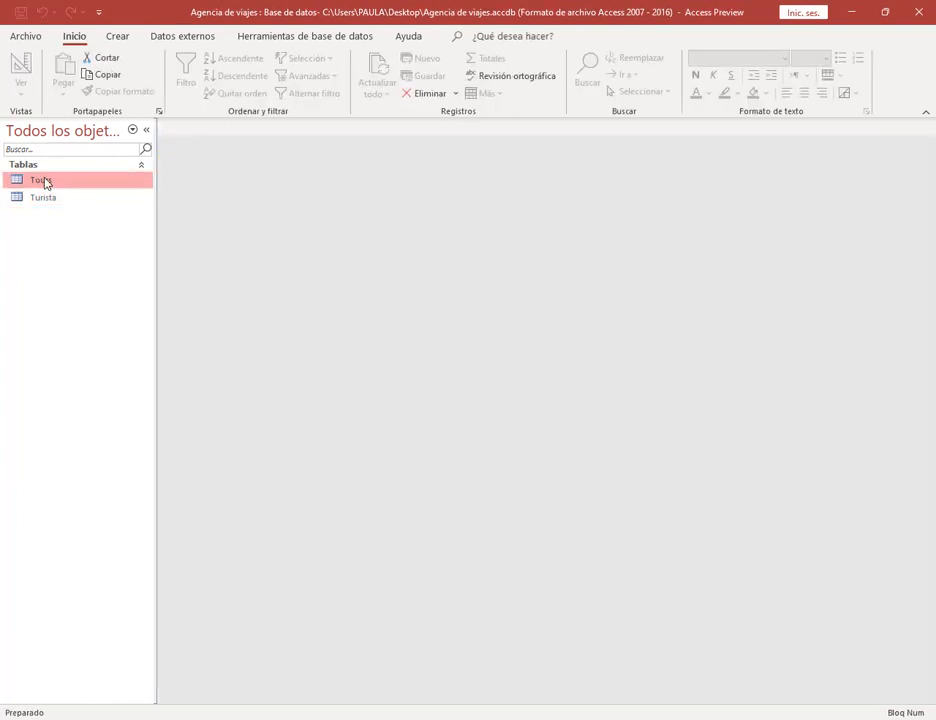
click(73, 209)
right_click(50, 203)
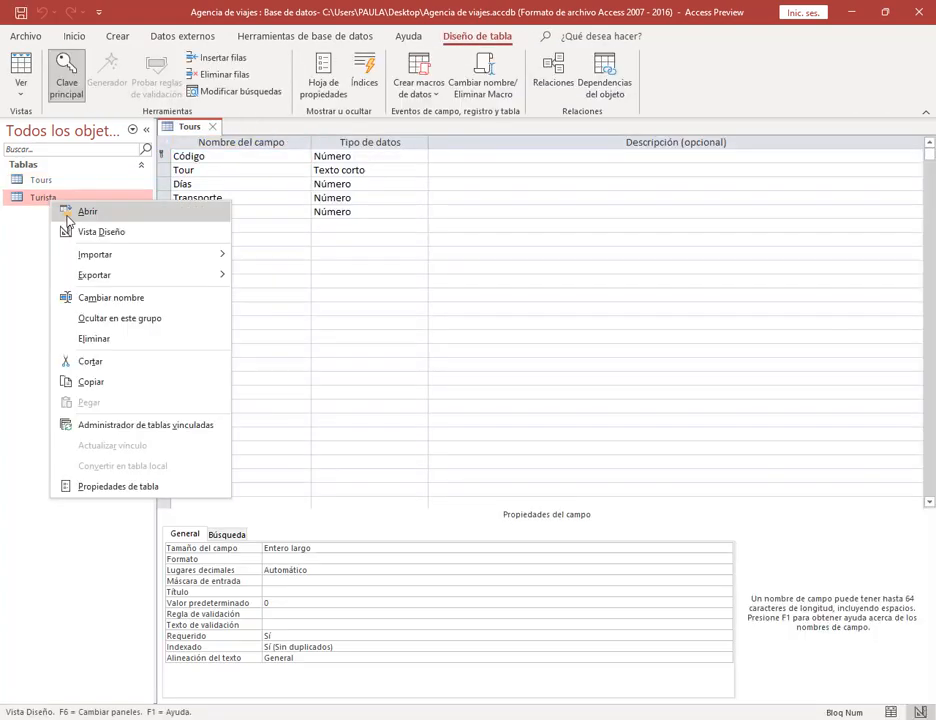
click(75, 232)
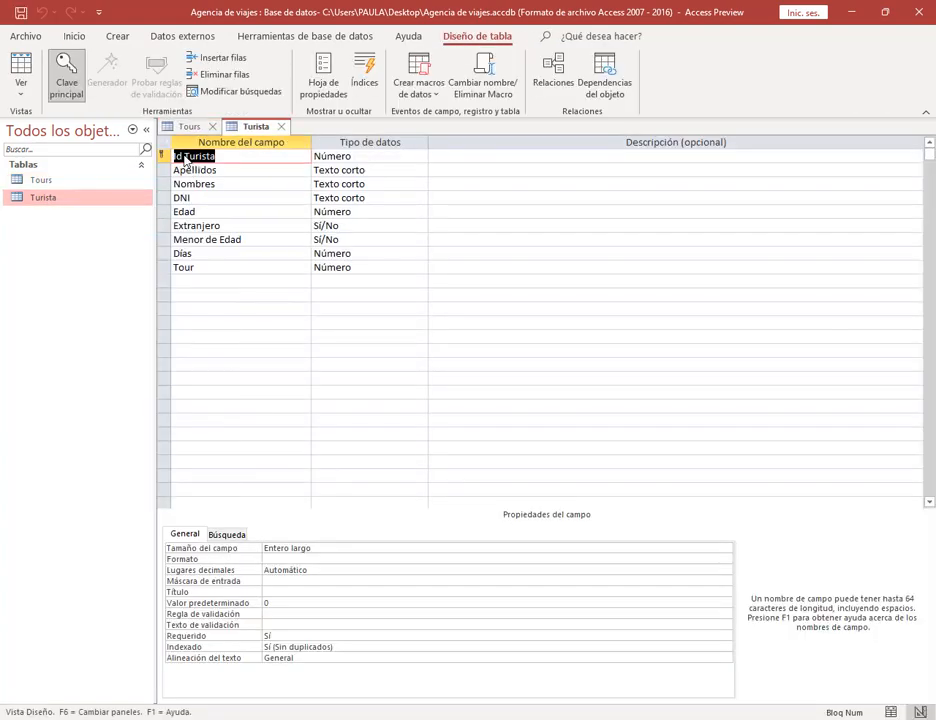
click(281, 126)
click(215, 127)
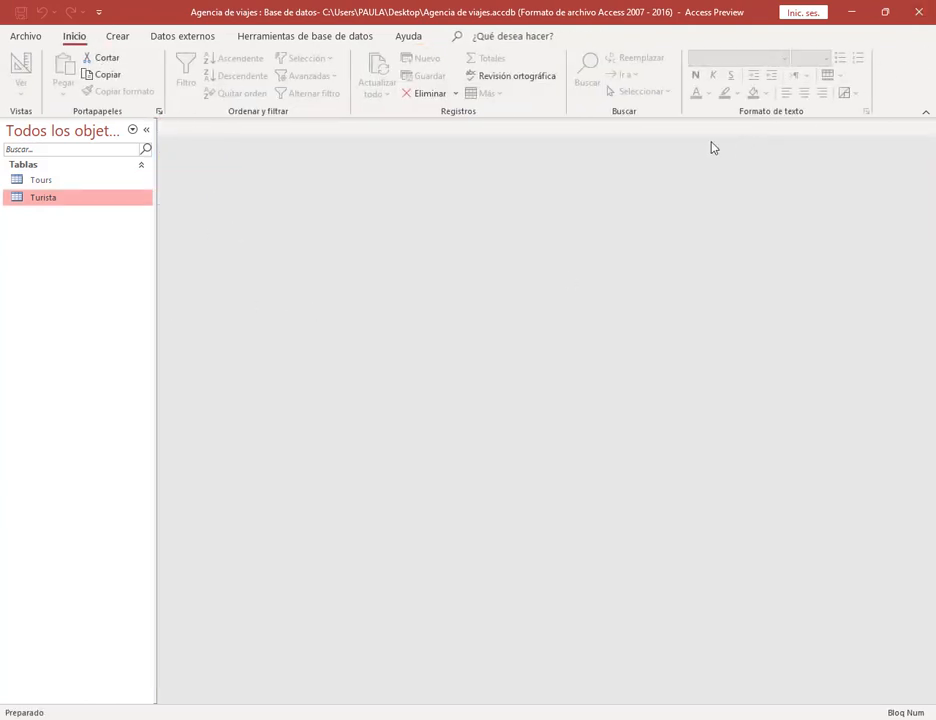
Minimize Access and, in the practice PDF in Chrome, compare the Turistas Tour column with the Código values of the Tours data.
click(852, 12)
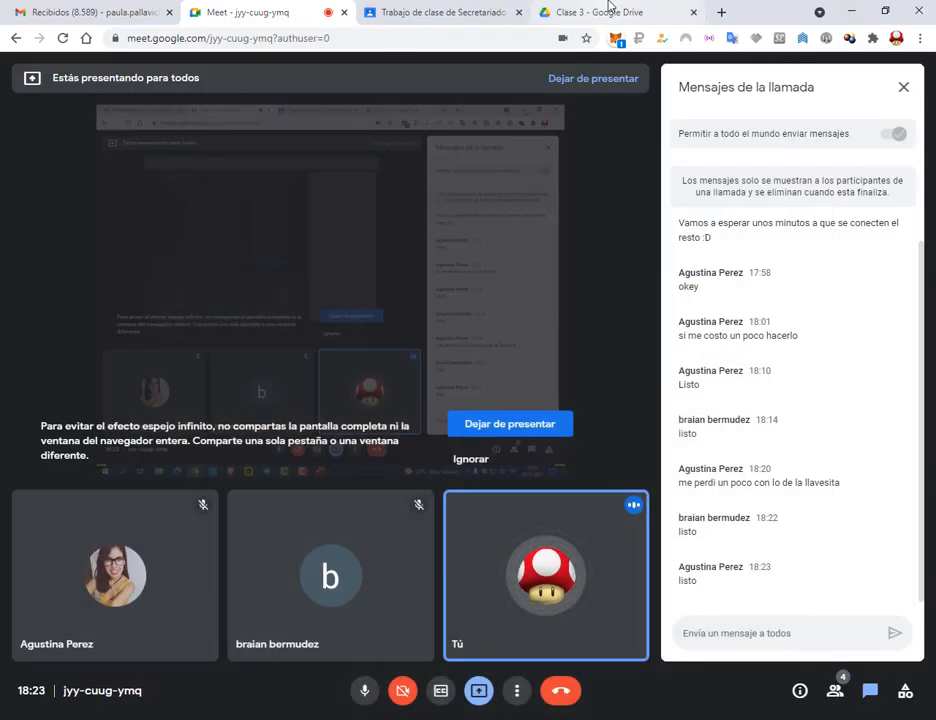
click(609, 10)
scroll(699, 218, up, 3)
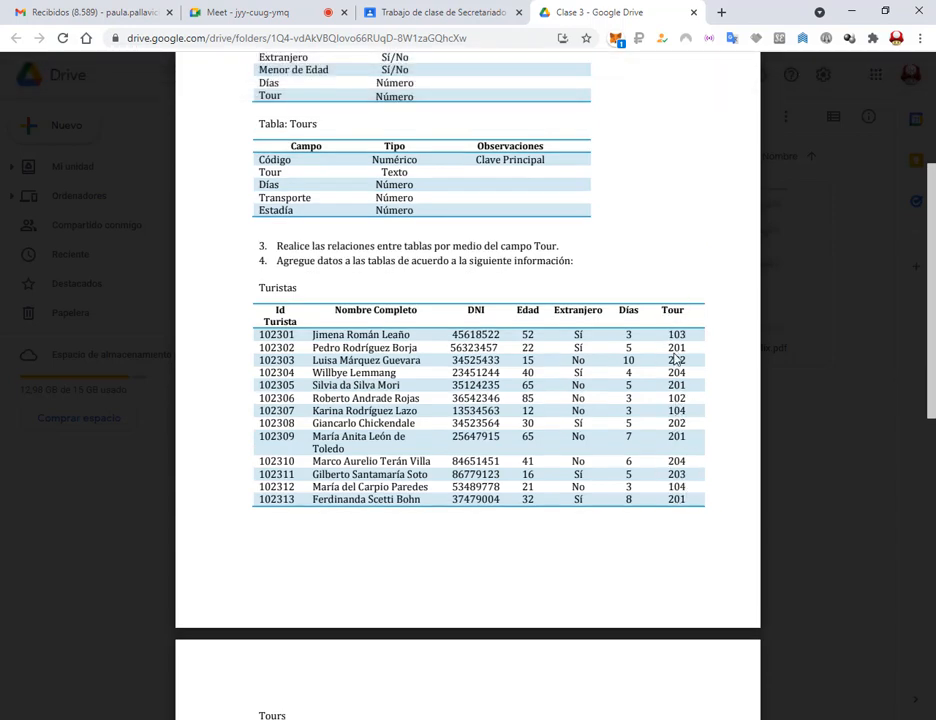
scroll(670, 345, down, 5)
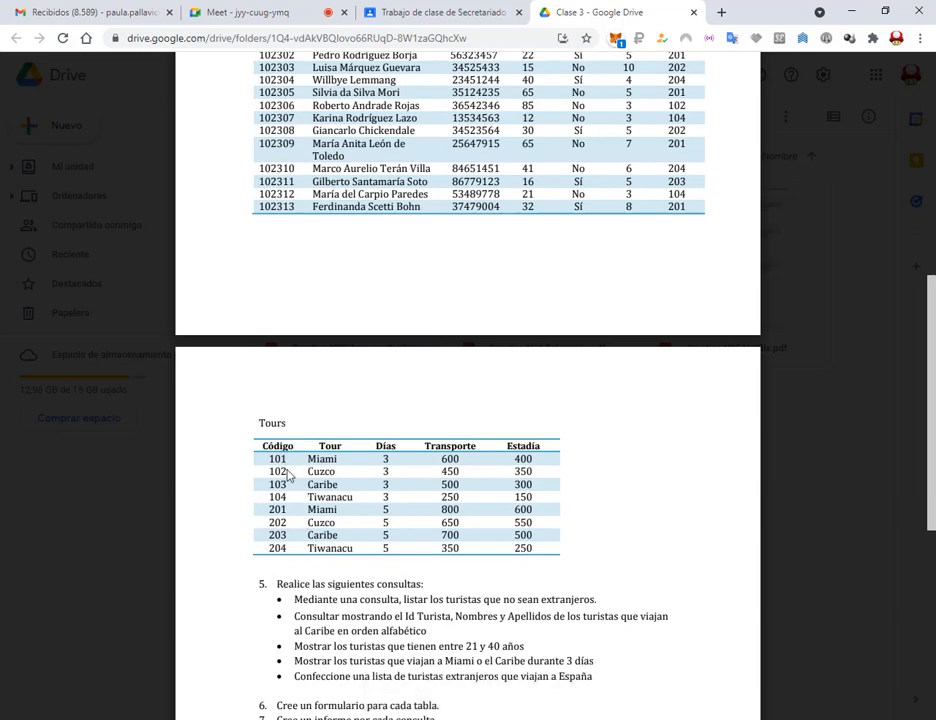
scroll(632, 399, up, 3)
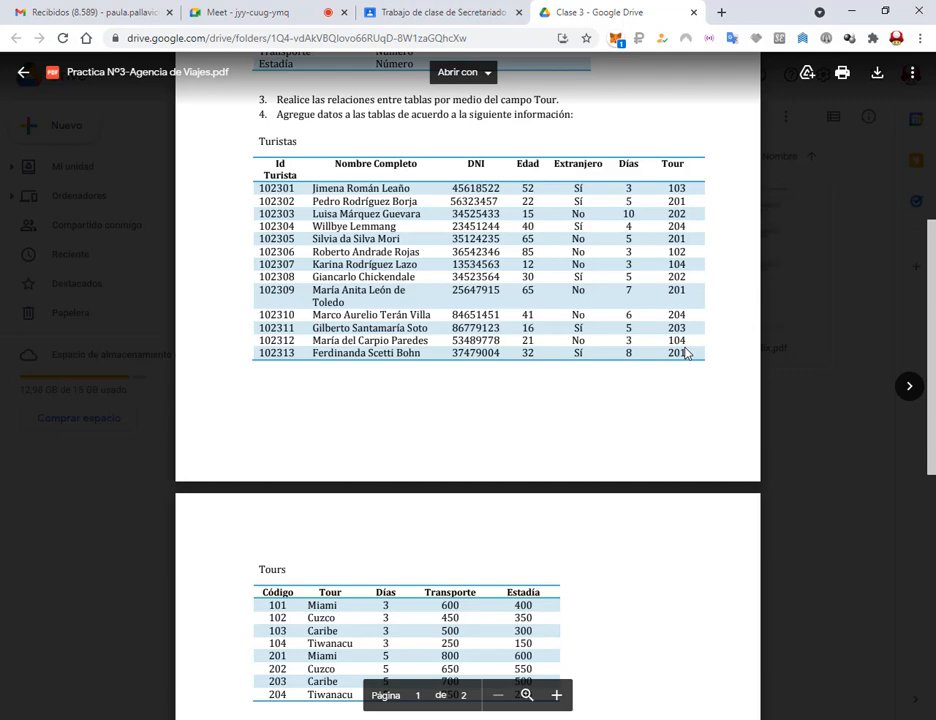
scroll(686, 352, down, 3)
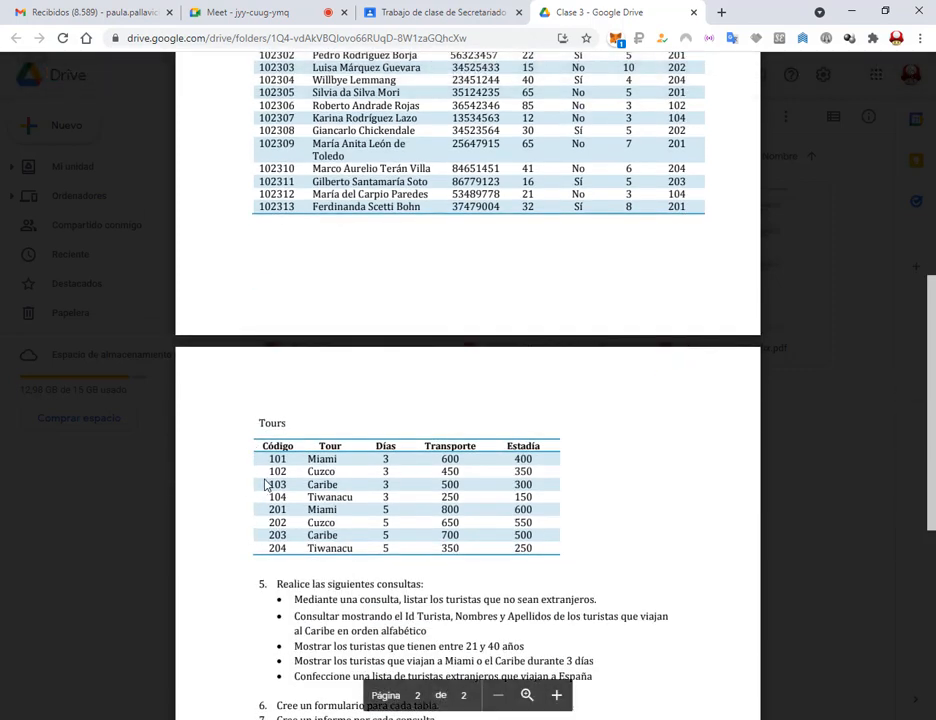
Check the Meet chat, return to the practice PDF, and outline the Turistas Tour column and the Tours data table.
click(270, 13)
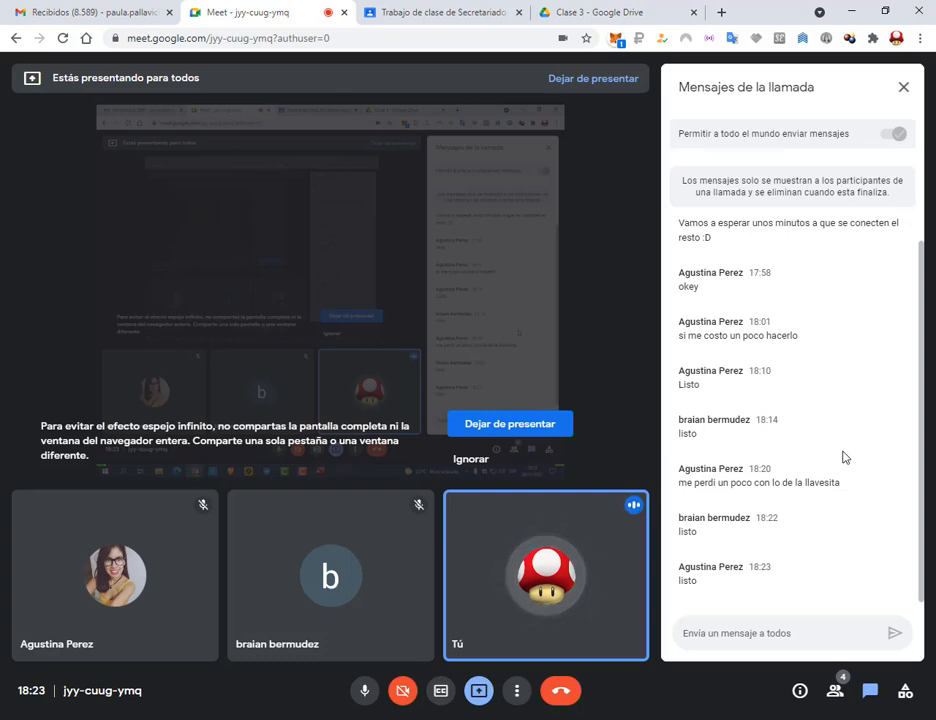
click(578, 8)
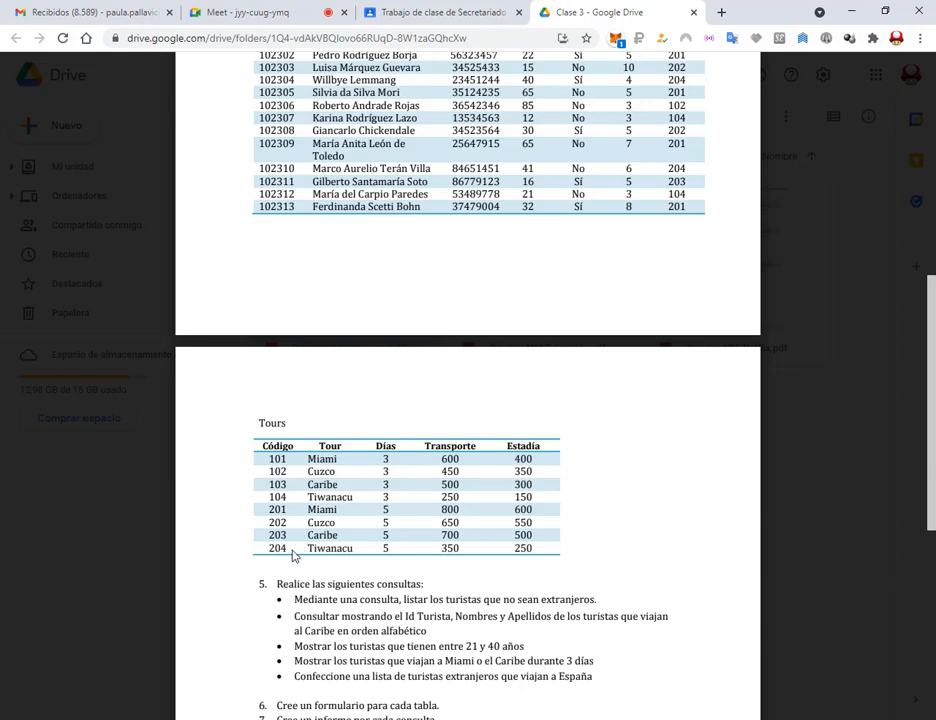
scroll(293, 557, up, 3)
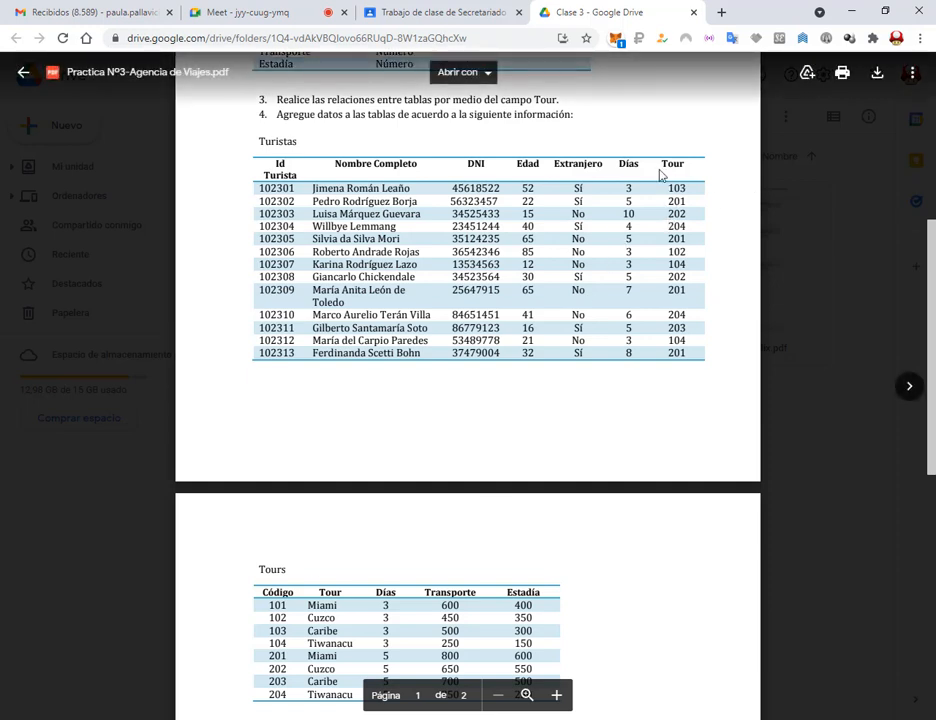
drag(655, 146, 710, 368)
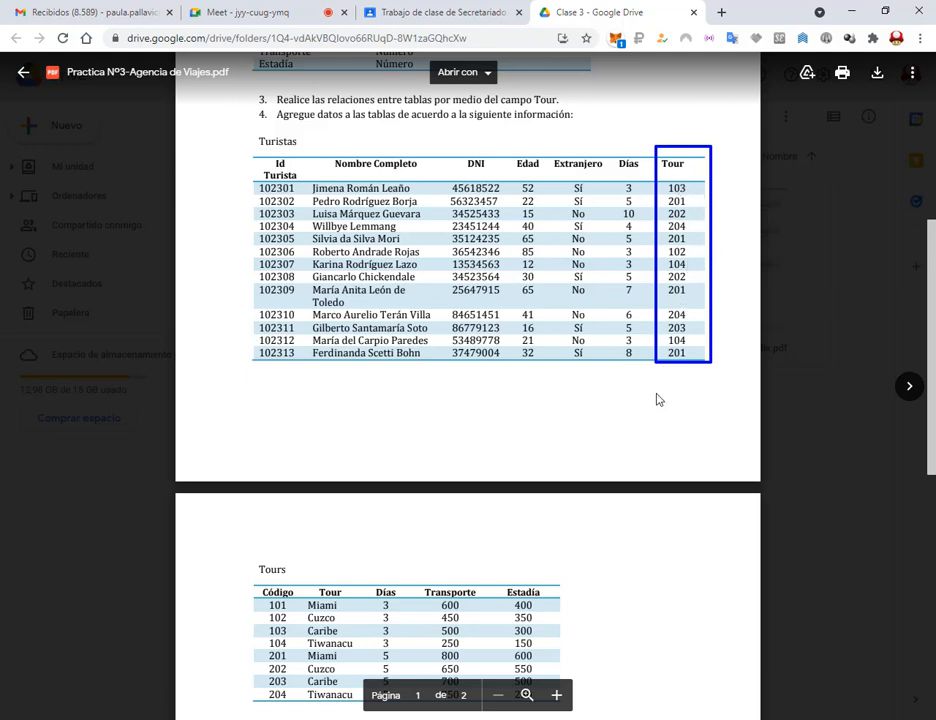
drag(247, 577, 601, 706)
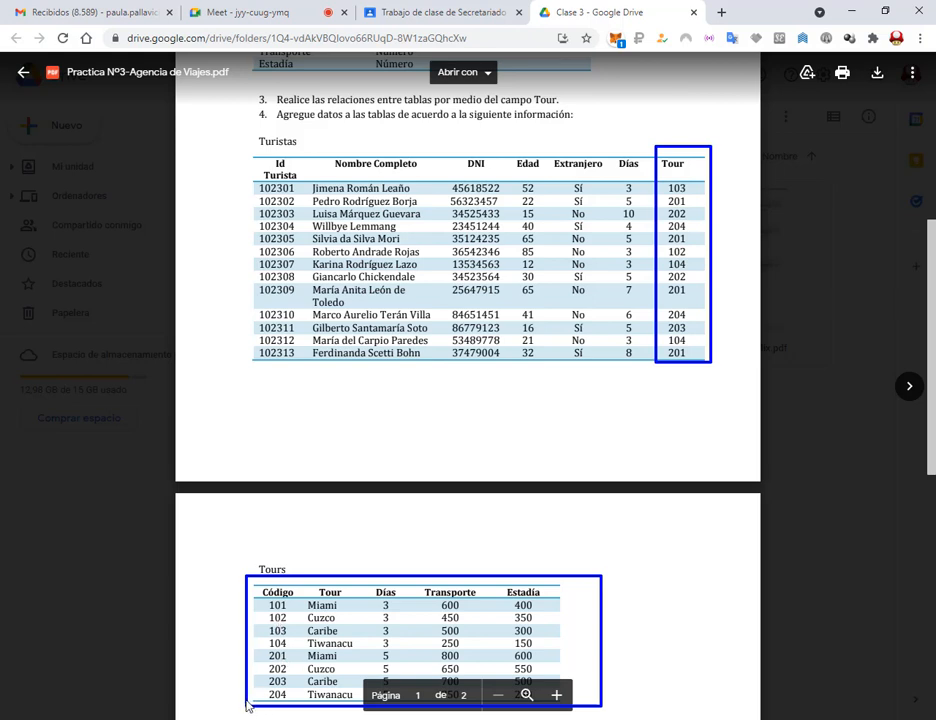
Finish outlining the Tours data in the PDF, and switch to Access to open the database's relationships diagram.
drag(245, 702, 612, 718)
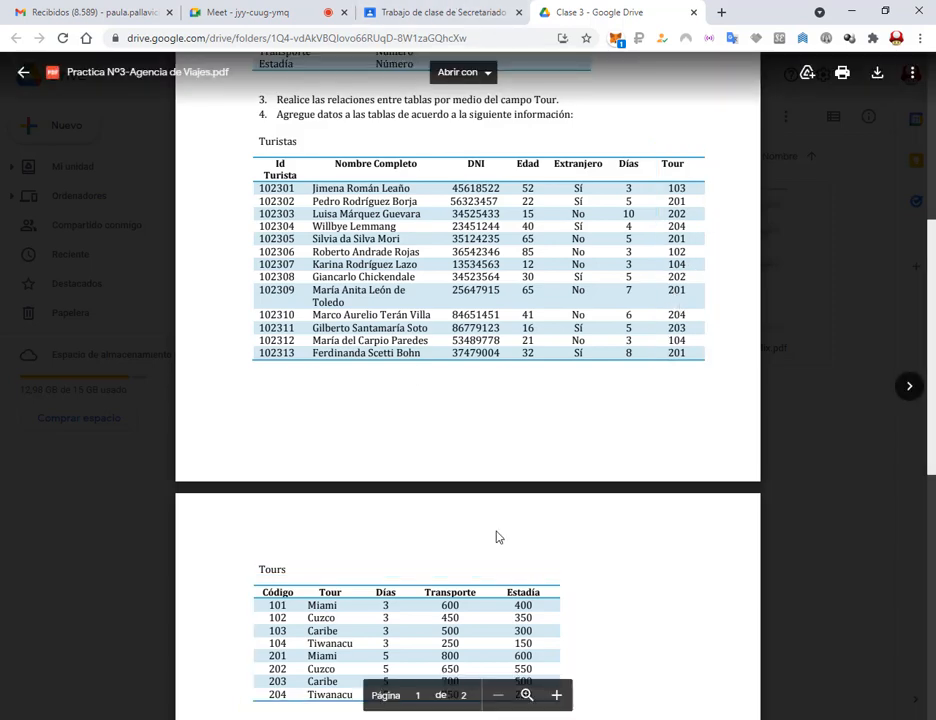
key(alt+Tab)
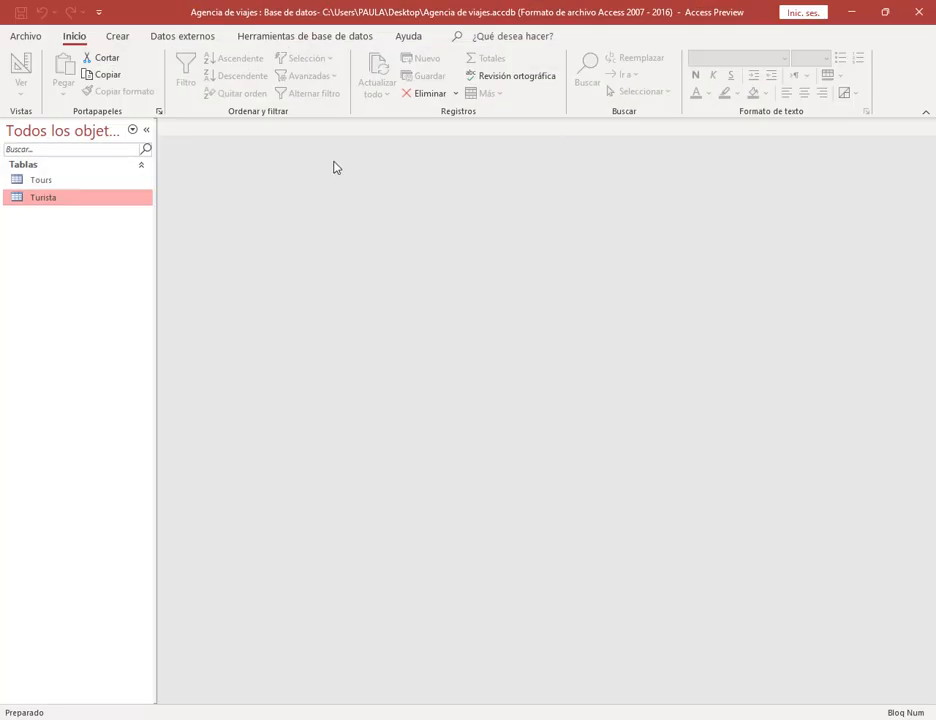
click(336, 36)
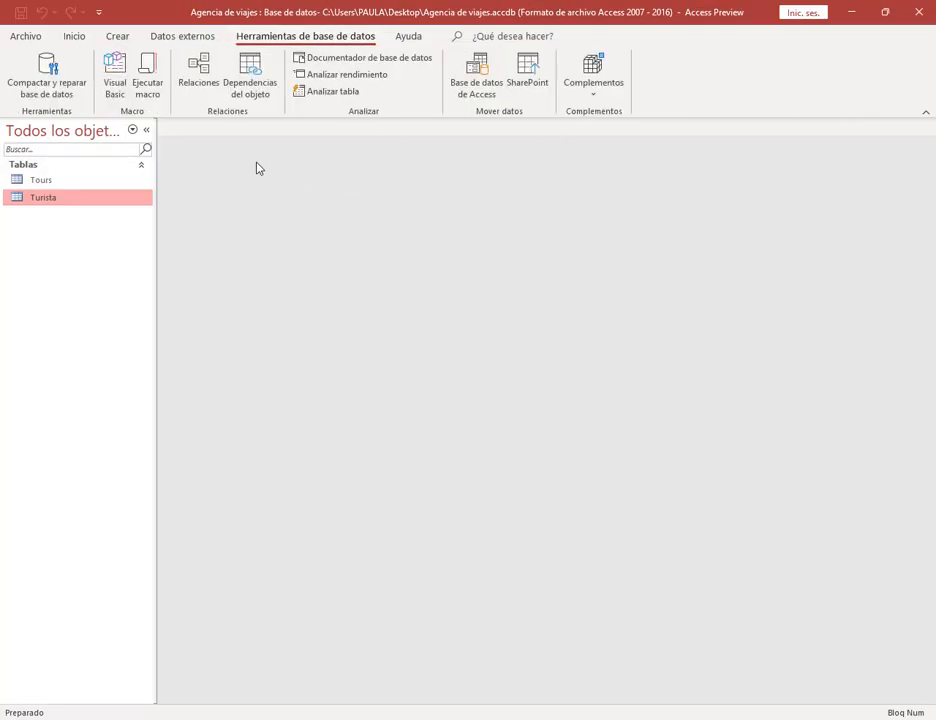
click(190, 72)
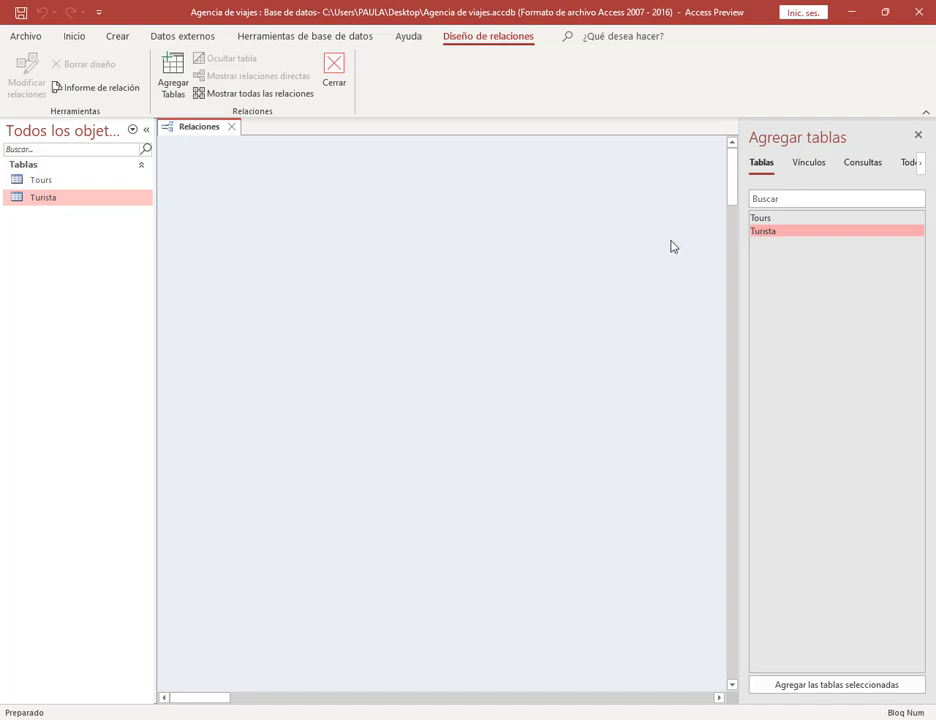
Add the Tours and Turista tables to the empty relationships diagram.
click(769, 220)
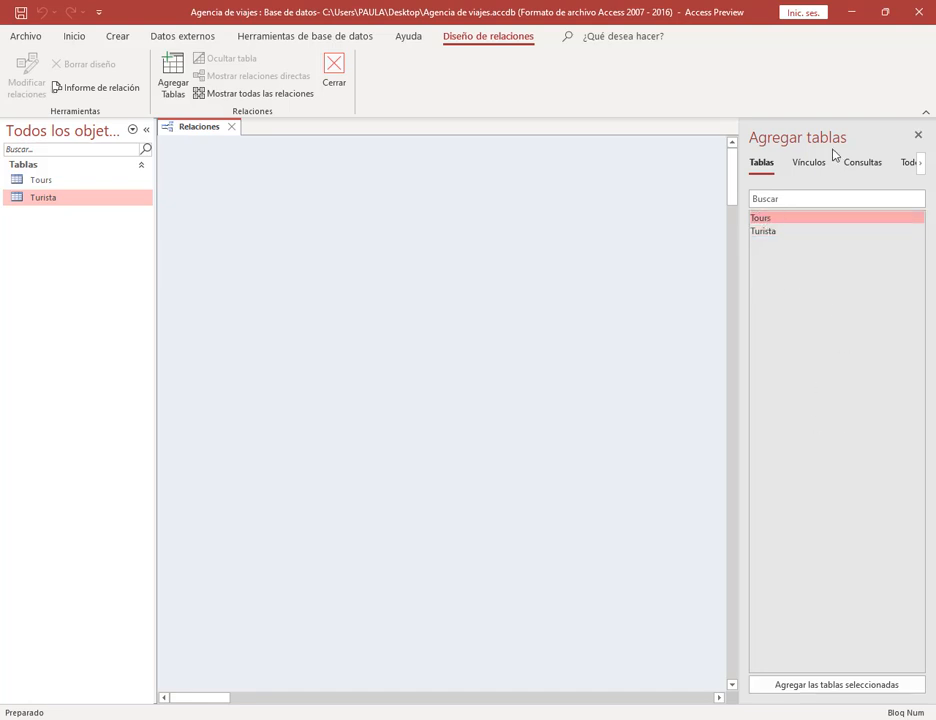
drag(318, 182, 544, 413)
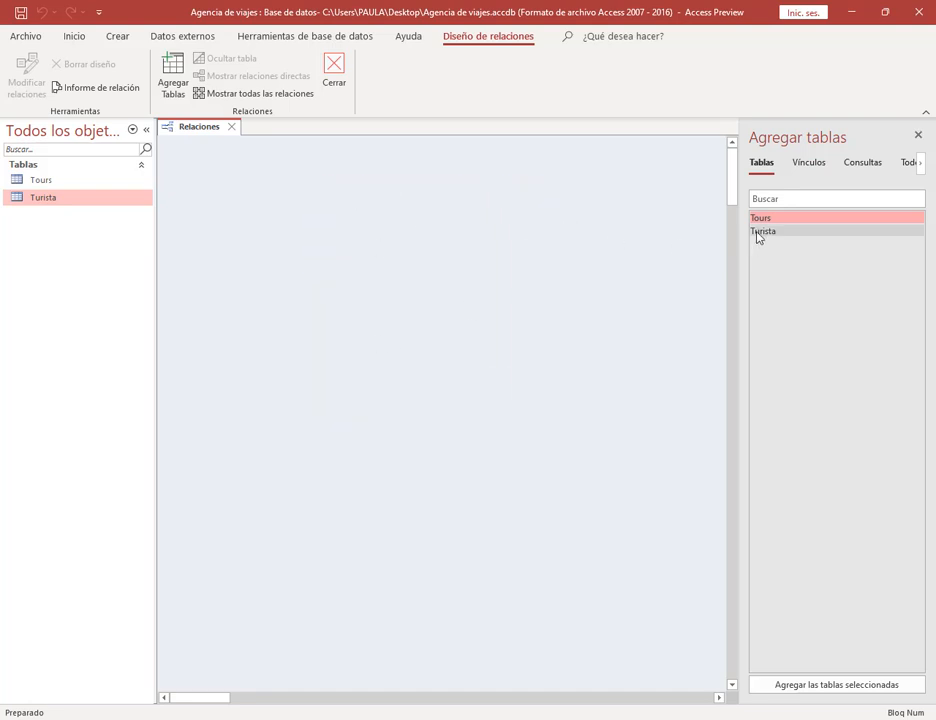
drag(754, 221, 763, 228)
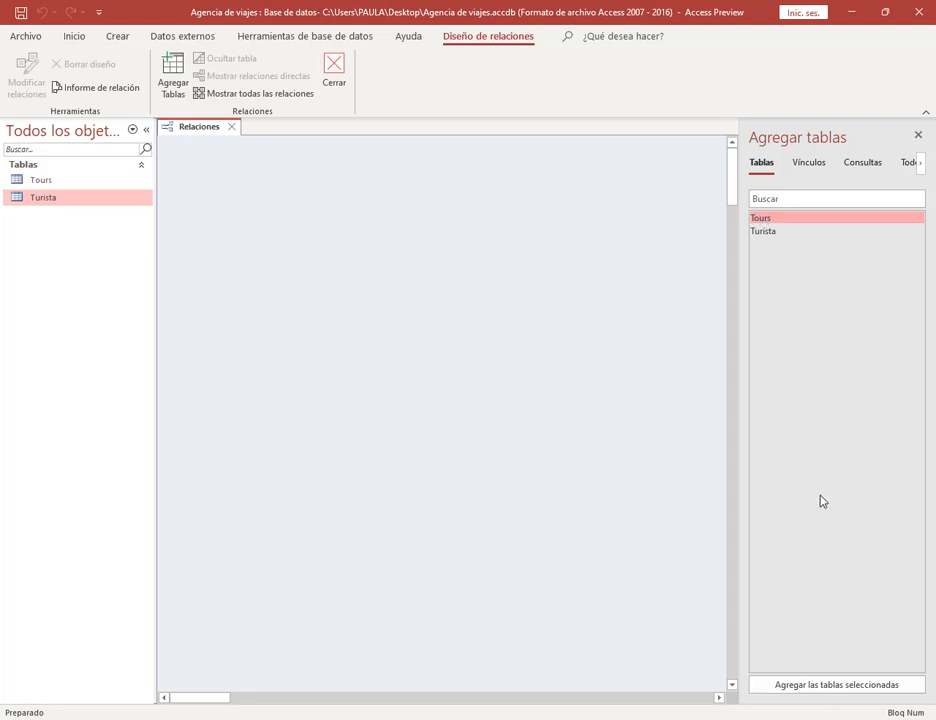
drag(765, 221, 516, 242)
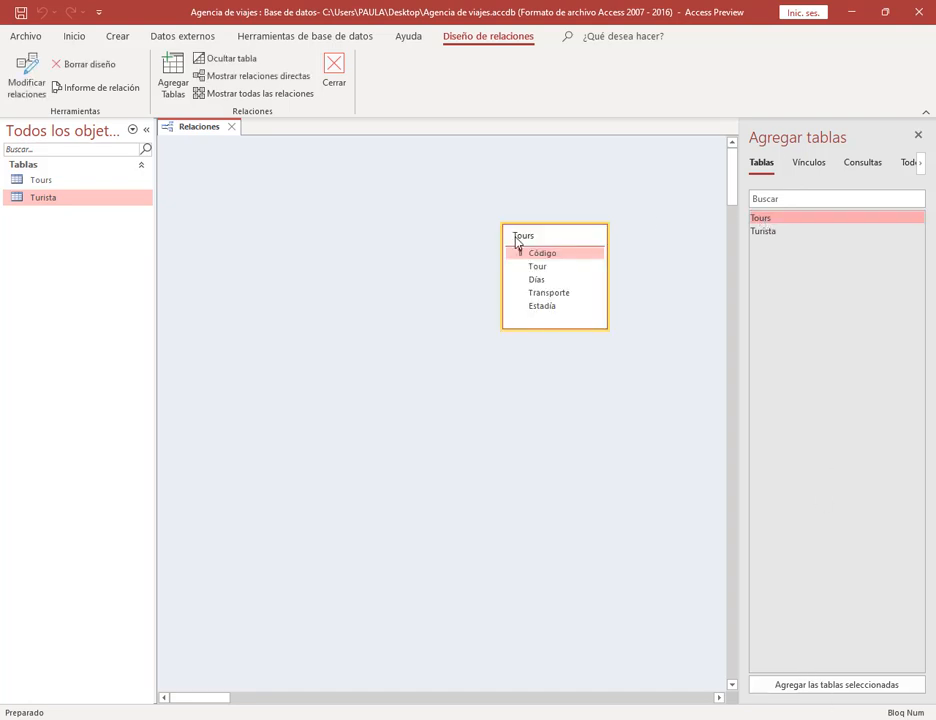
drag(756, 233, 394, 256)
Arrange Turista and Tours side by side, enlarge the Turista box to fit all its fields, and close the list of addable tables.
drag(592, 242, 558, 197)
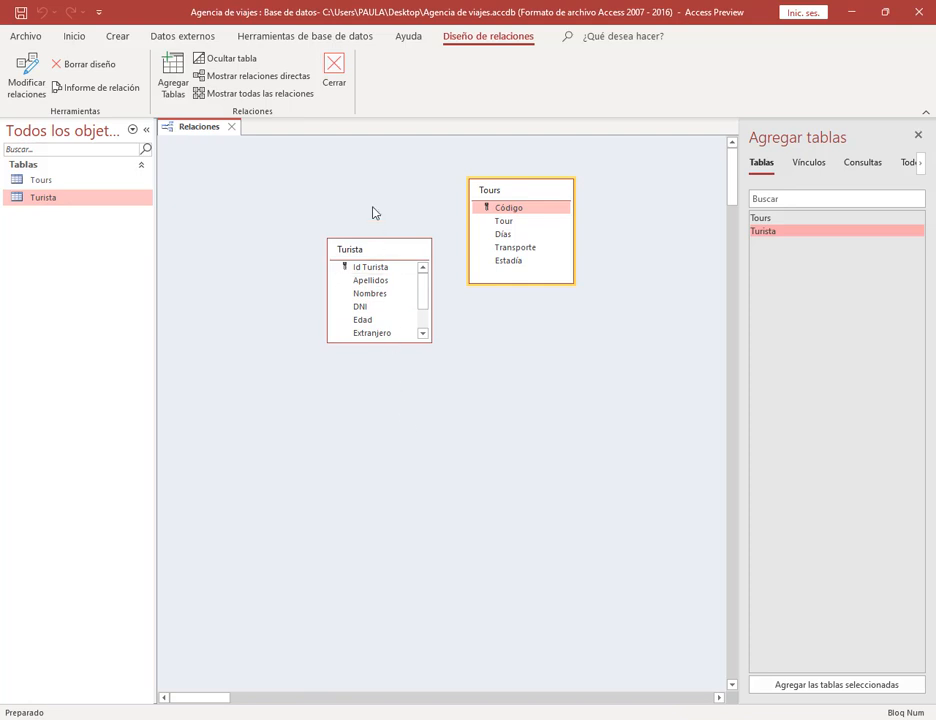
drag(386, 252, 343, 205)
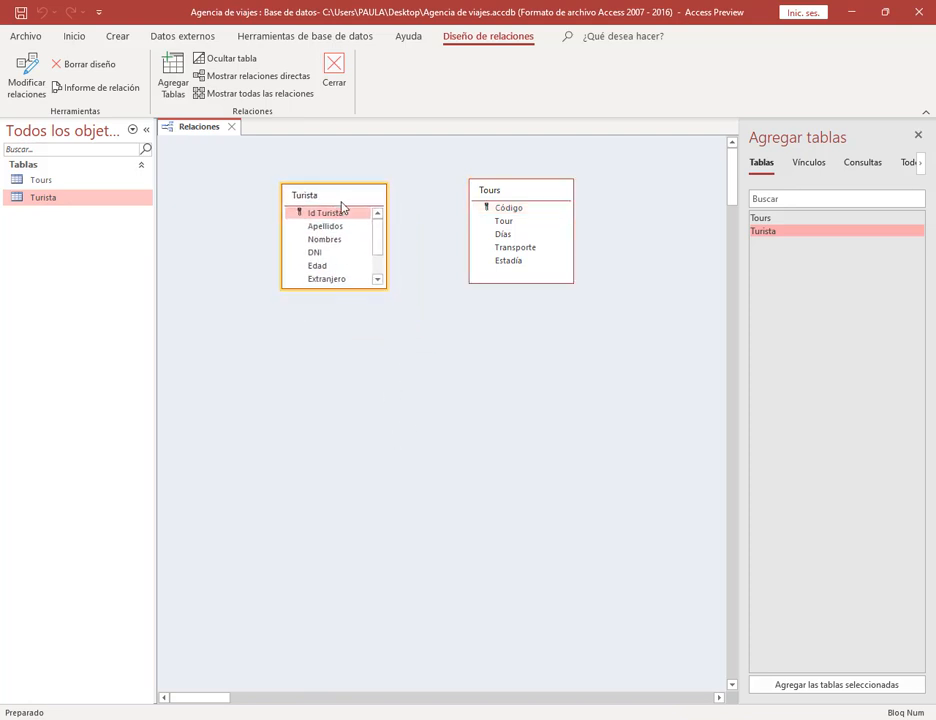
click(348, 297)
drag(348, 288, 359, 355)
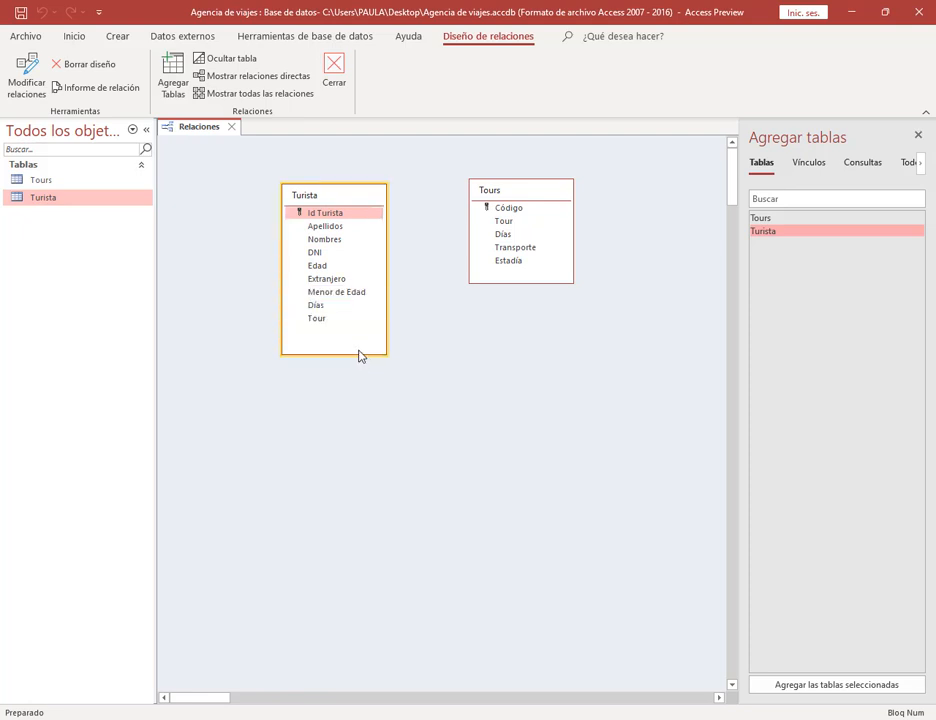
drag(511, 192, 499, 209)
drag(364, 199, 345, 196)
click(919, 136)
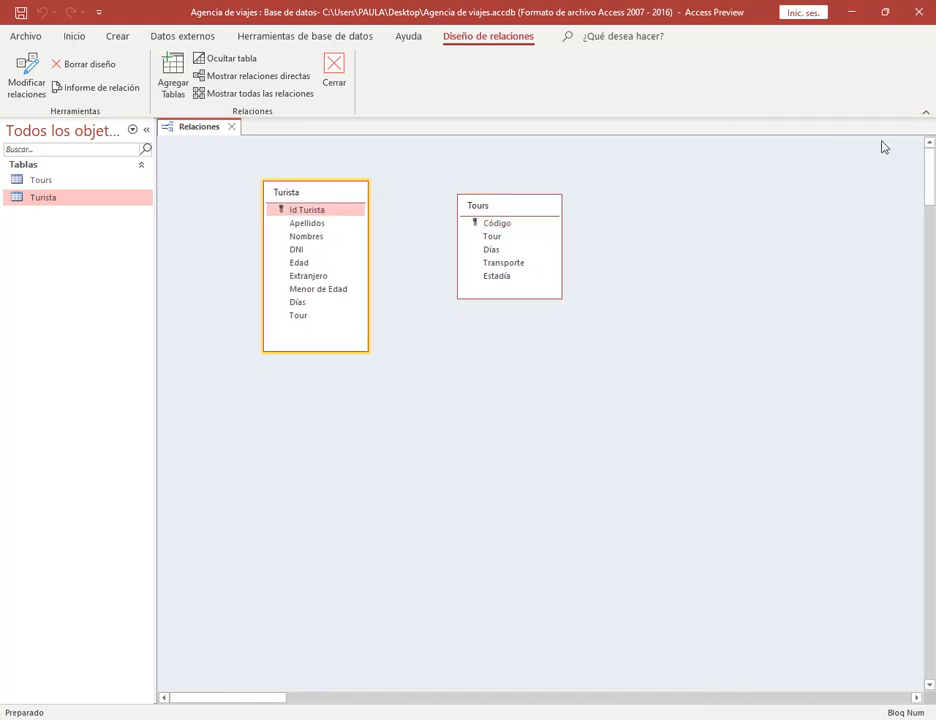
click(855, 168)
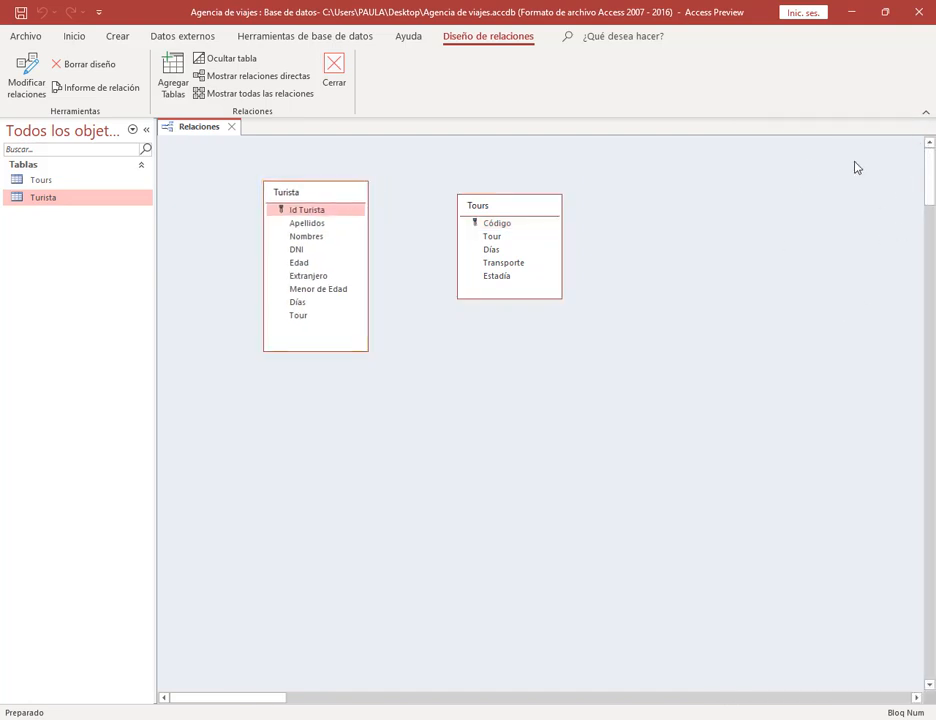
Show and dismiss the list of addable tables, and shift the Turista and Tours boxes slightly down in the diagram.
click(173, 85)
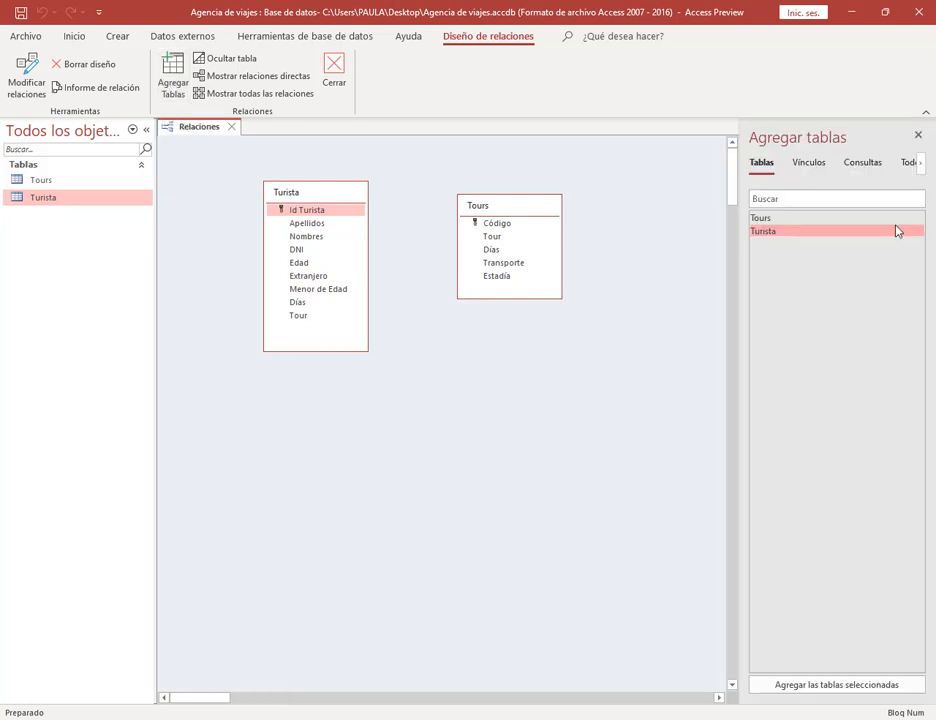
click(919, 136)
drag(343, 196, 366, 221)
drag(507, 207, 528, 232)
Check the Meet chat, return to Access, and outline the Turista and Tours boxes and the Tour field in each.
click(851, 12)
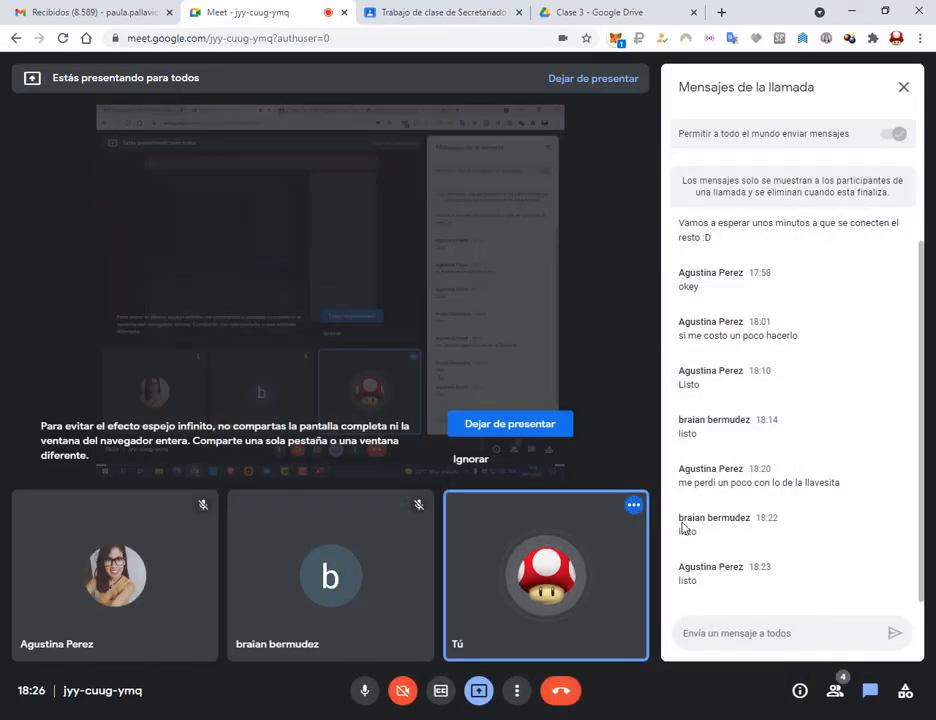
key(alt+Tab)
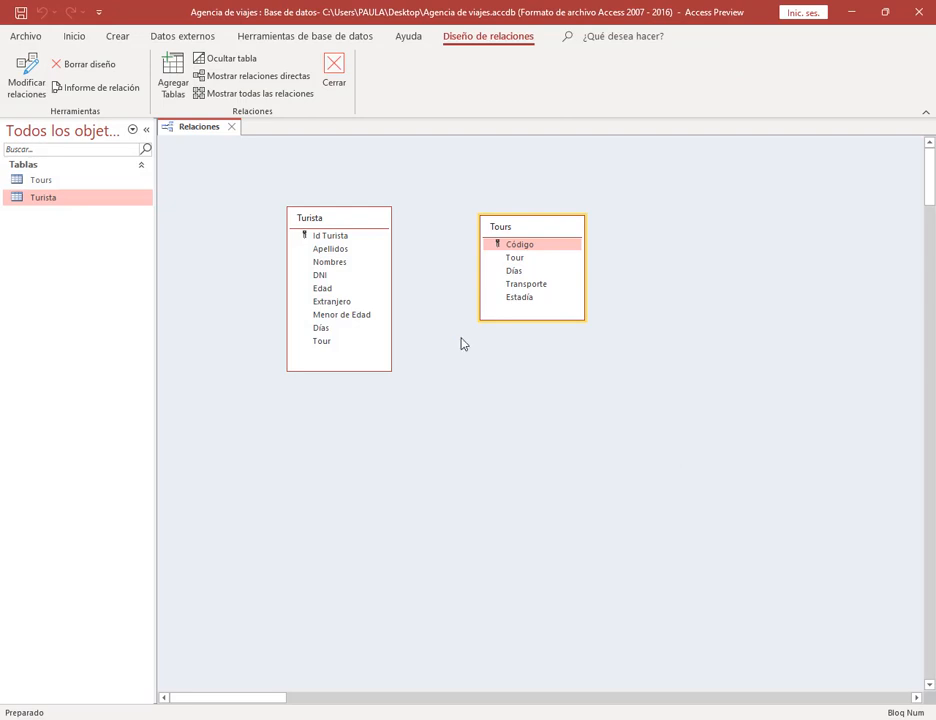
click(570, 246)
drag(268, 194, 409, 395)
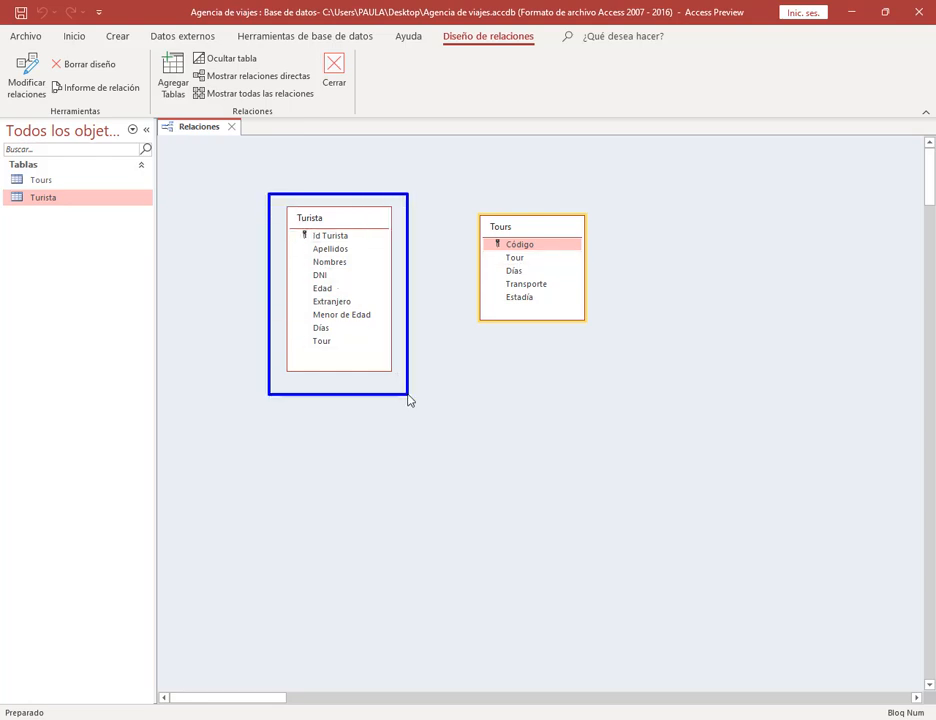
drag(466, 193, 615, 350)
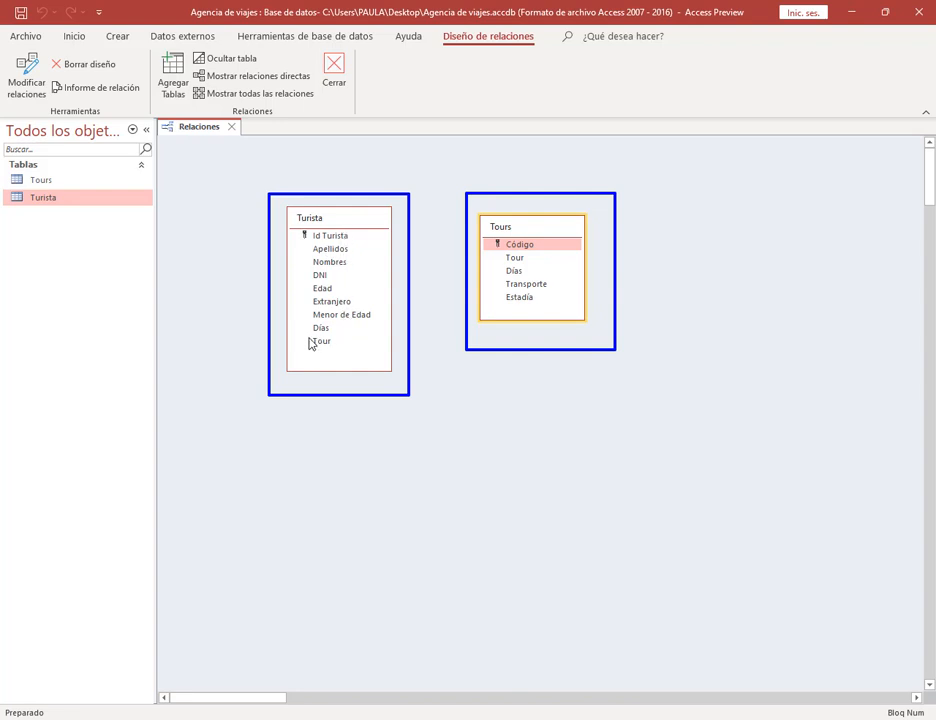
drag(301, 334, 343, 350)
drag(500, 251, 529, 265)
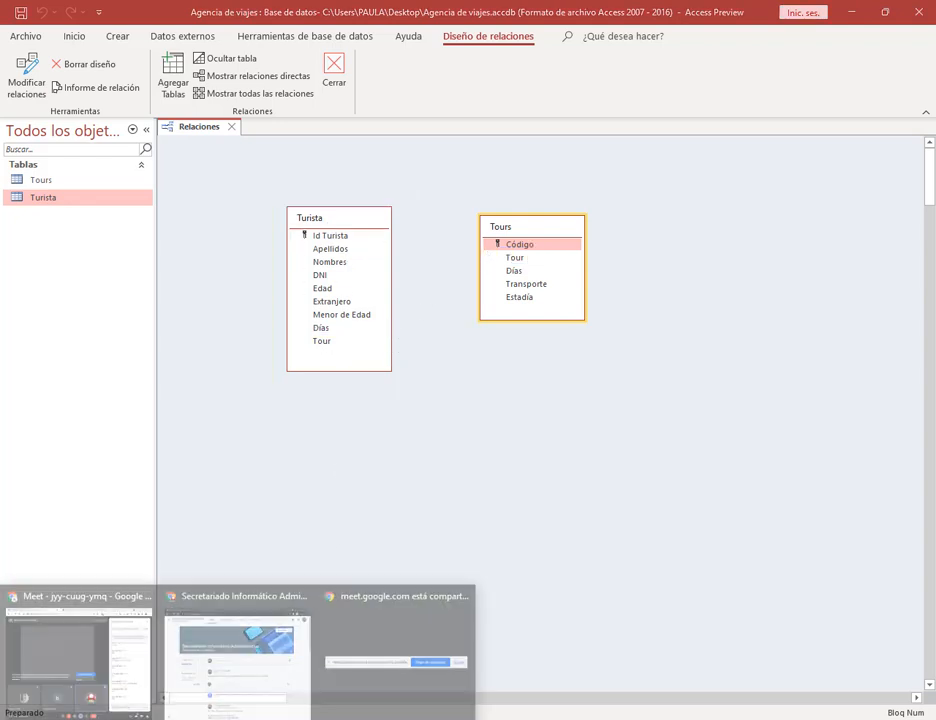
Switch between Access and the practice PDF in Chrome to compare the Tour fields with the Turistas and Tours data.
click(92, 670)
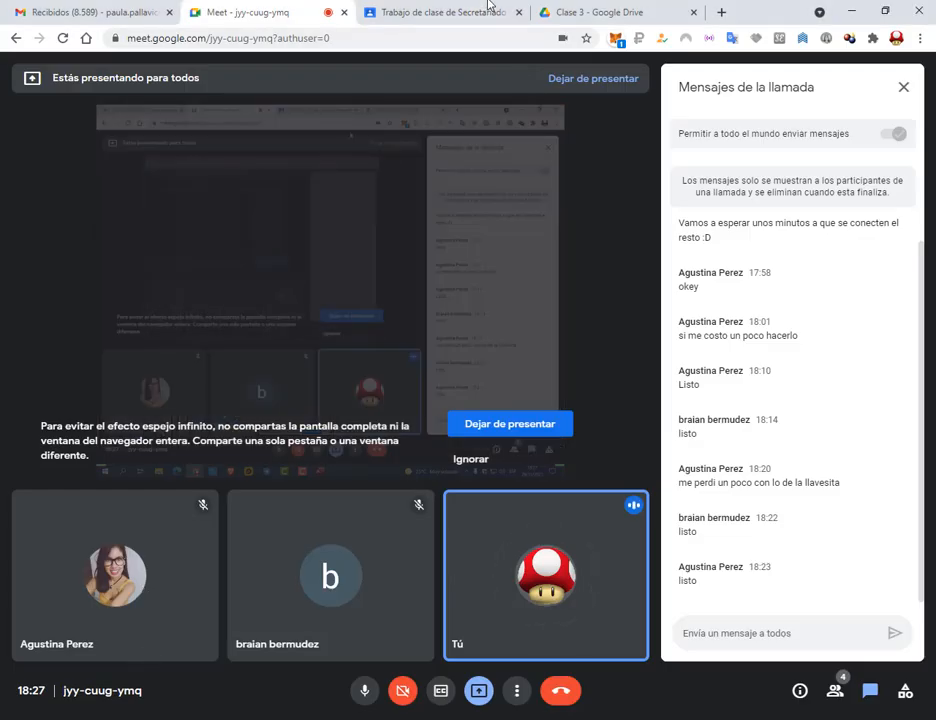
click(600, 10)
scroll(418, 237, up, 4)
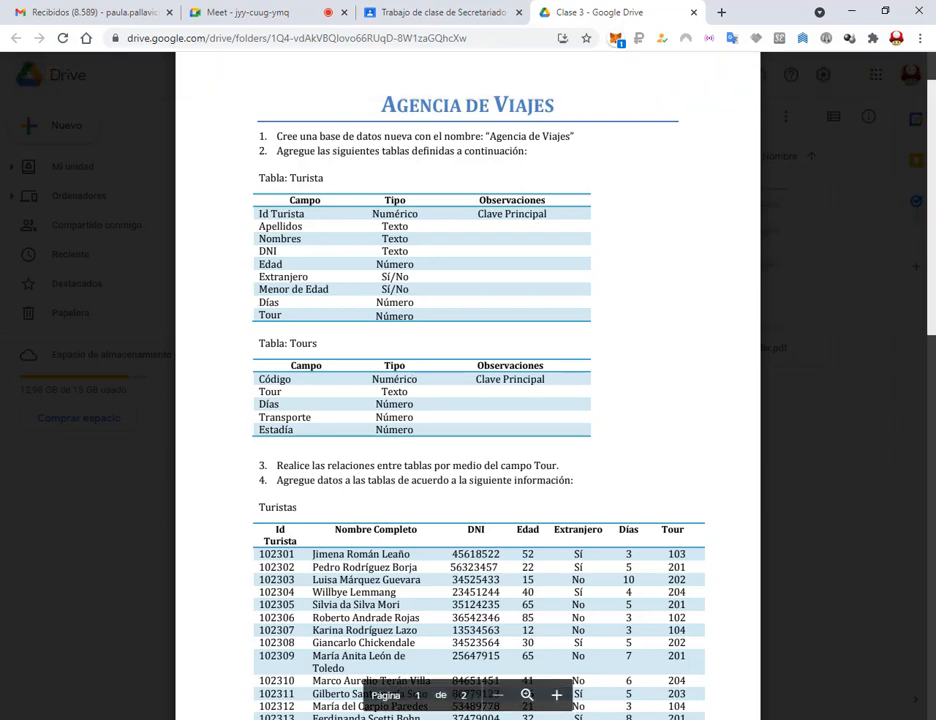
click(486, 718)
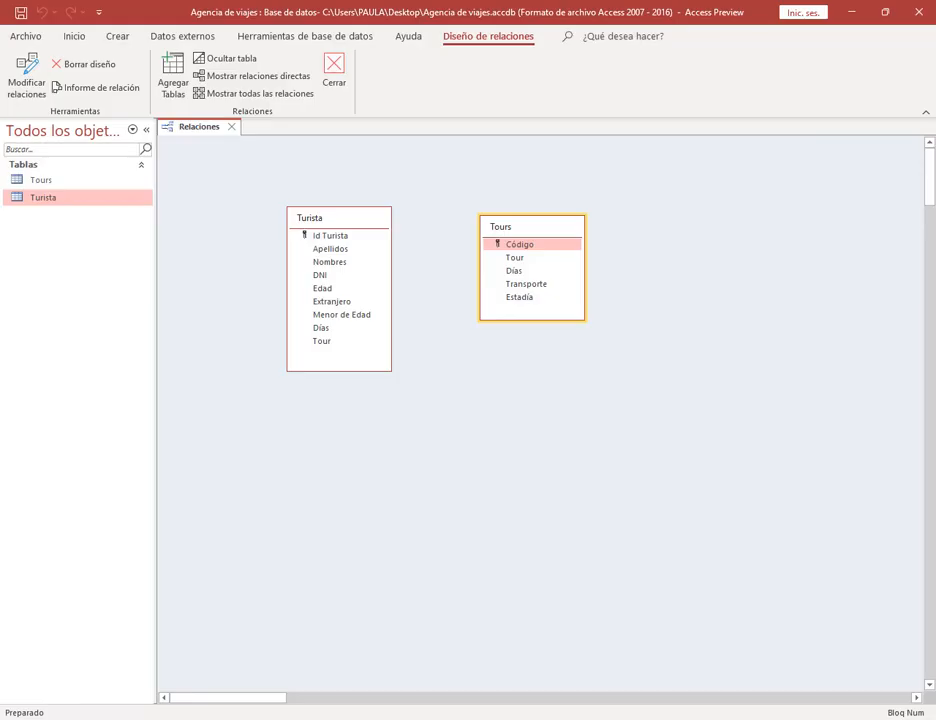
click(519, 258)
key(alt+Tab)
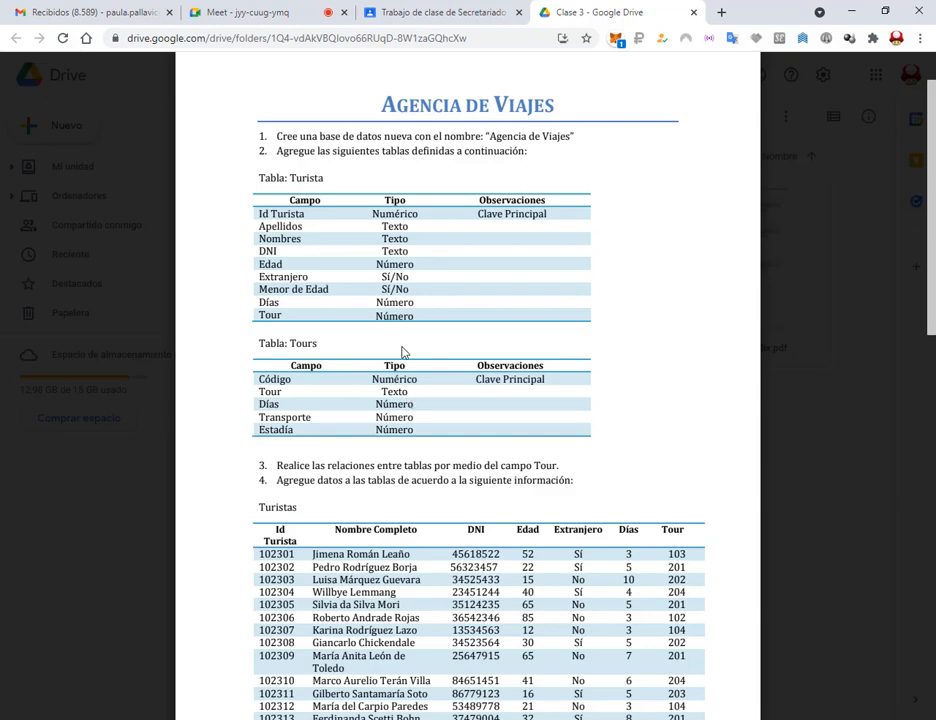
scroll(545, 445, down, 5)
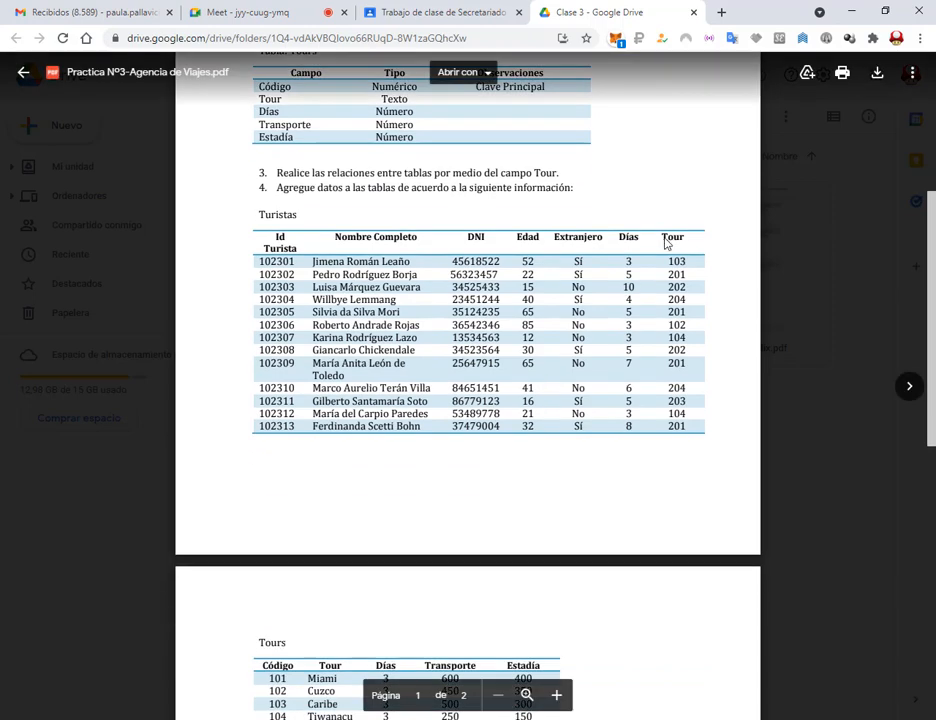
scroll(668, 242, down, 2)
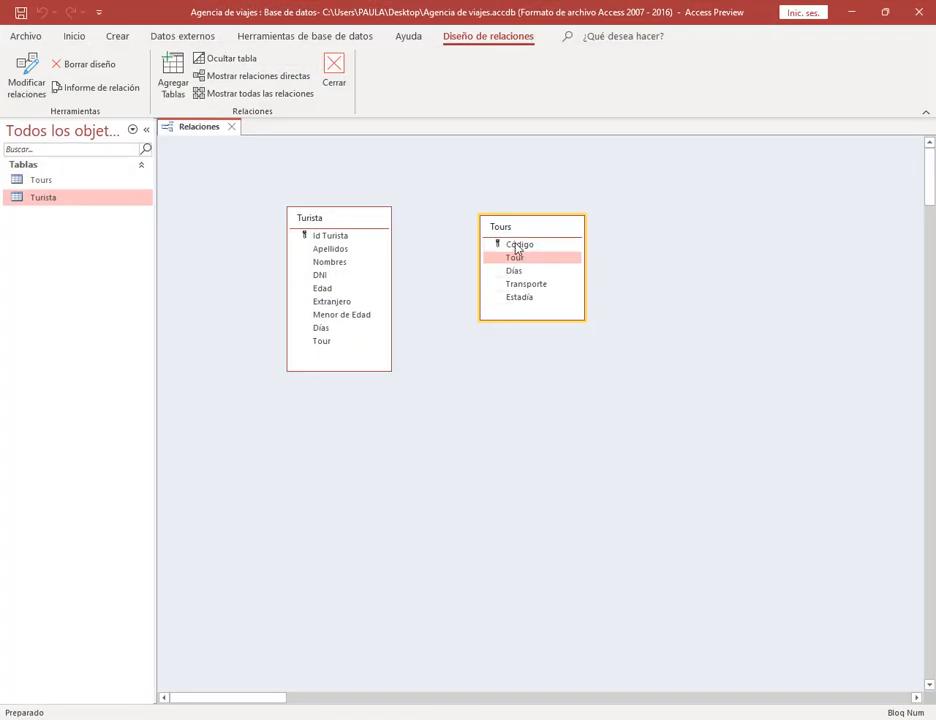
Link the Código field of Tours to the Tour field of Turista, opening the settings for the new relationship.
click(520, 245)
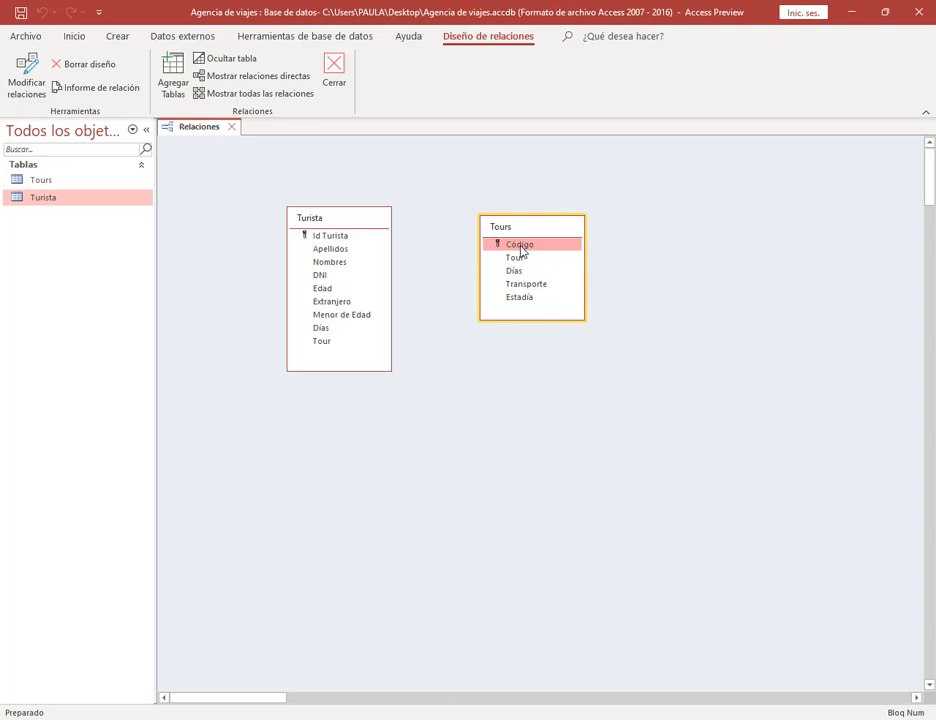
drag(520, 250, 449, 310)
mouse_move(534, 254)
mouse_down()
mouse_move(326, 345)
mouse_move(363, 336)
mouse_move(525, 252)
mouse_up()
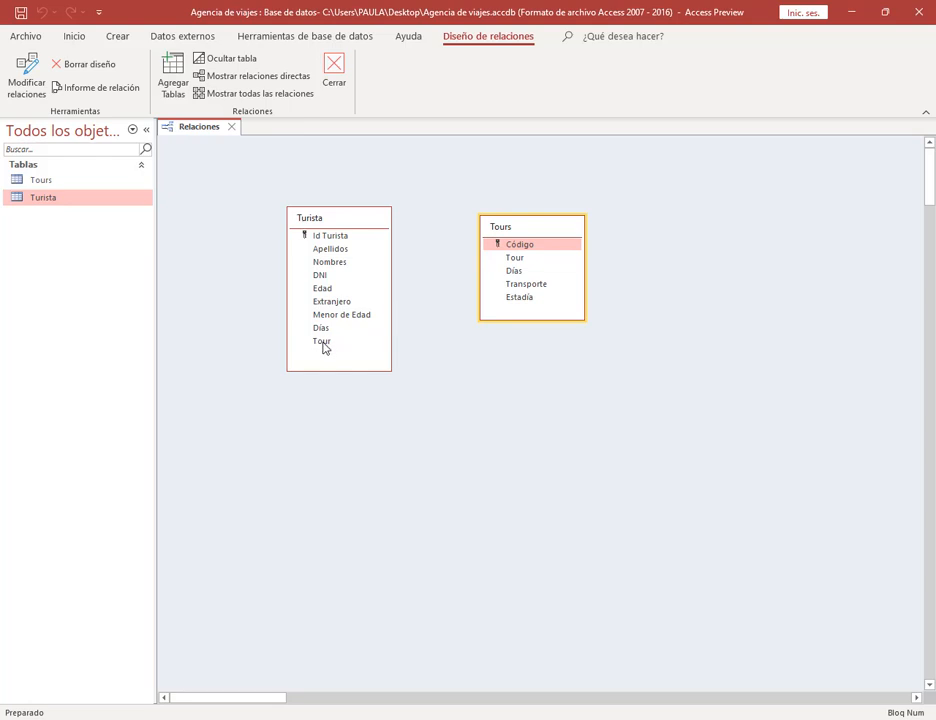
drag(323, 346, 323, 347)
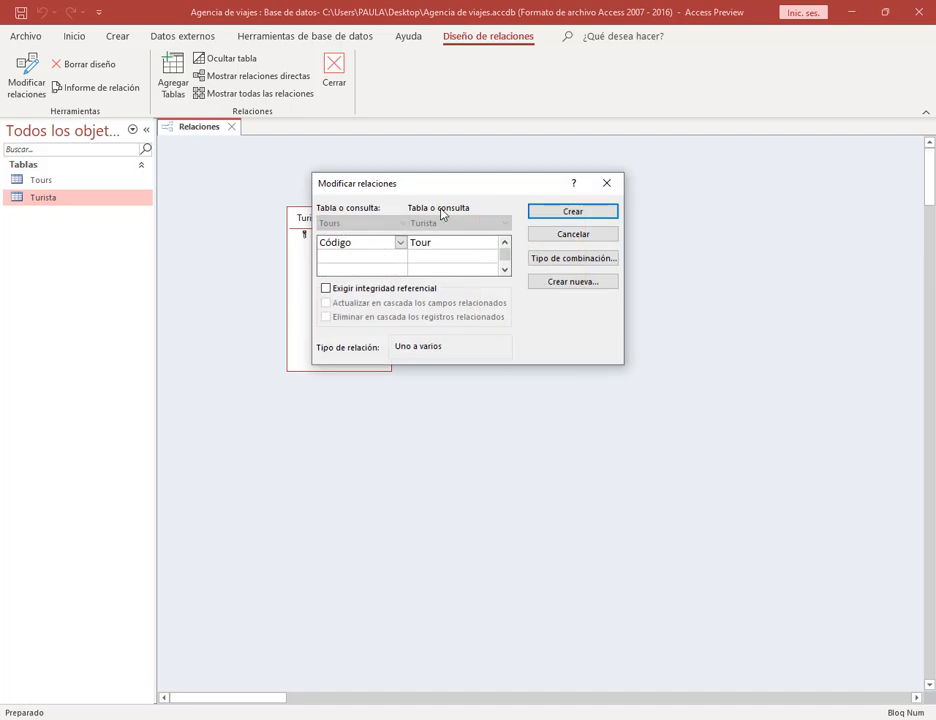
Examine the paired Código and Tour fields and the referential integrity option, moving the relationship dialog to compare it with the tables.
drag(452, 186, 425, 214)
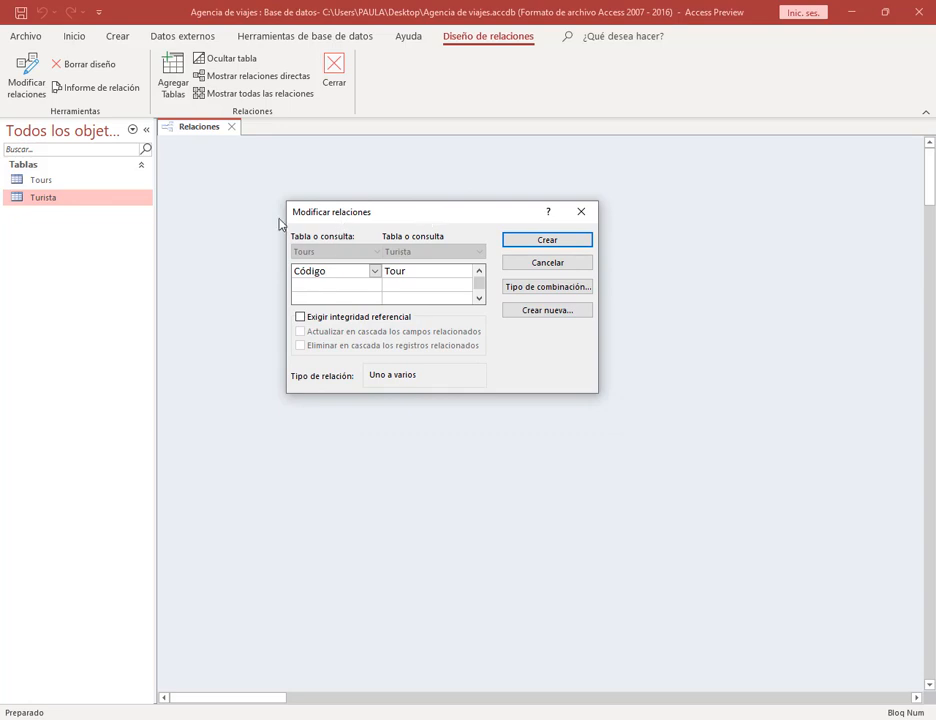
drag(279, 218, 491, 293)
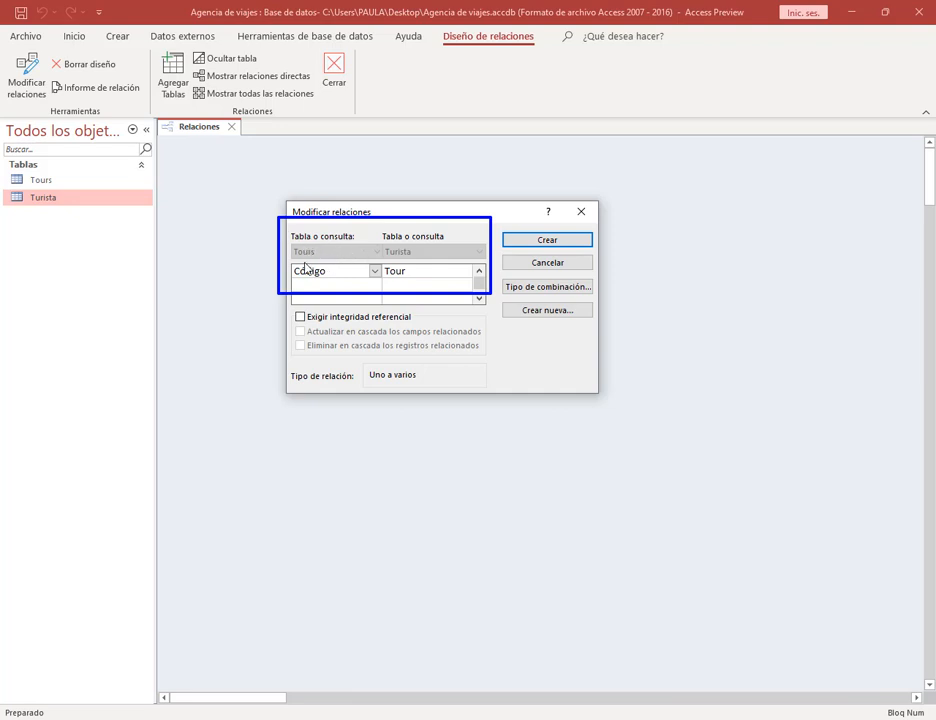
drag(239, 246, 288, 268)
drag(458, 213, 418, 268)
key(Escape)
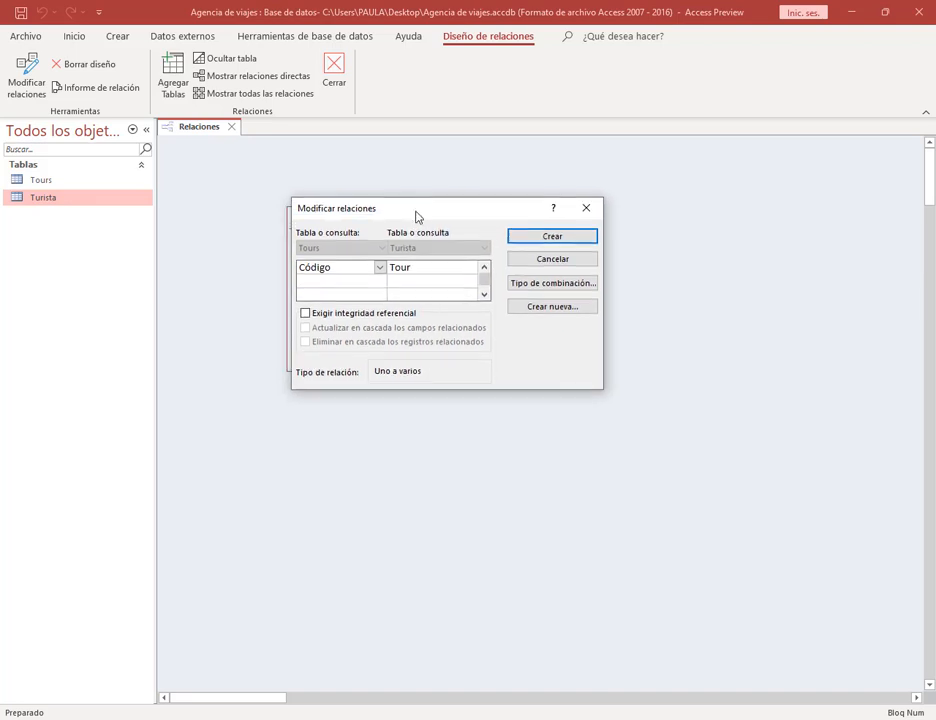
drag(378, 218, 395, 212)
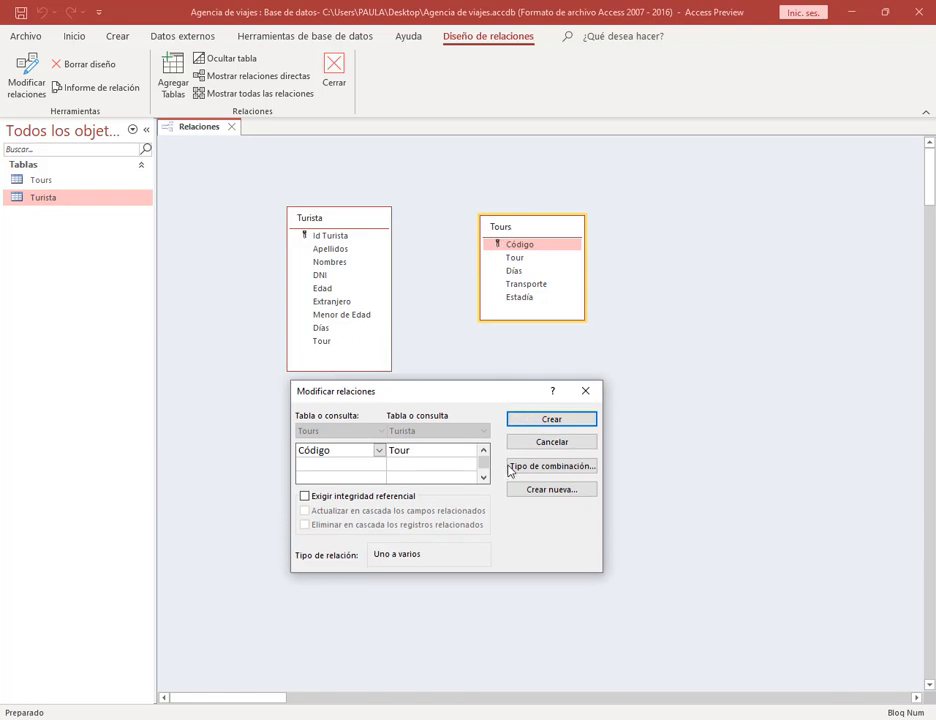
drag(406, 393, 401, 215)
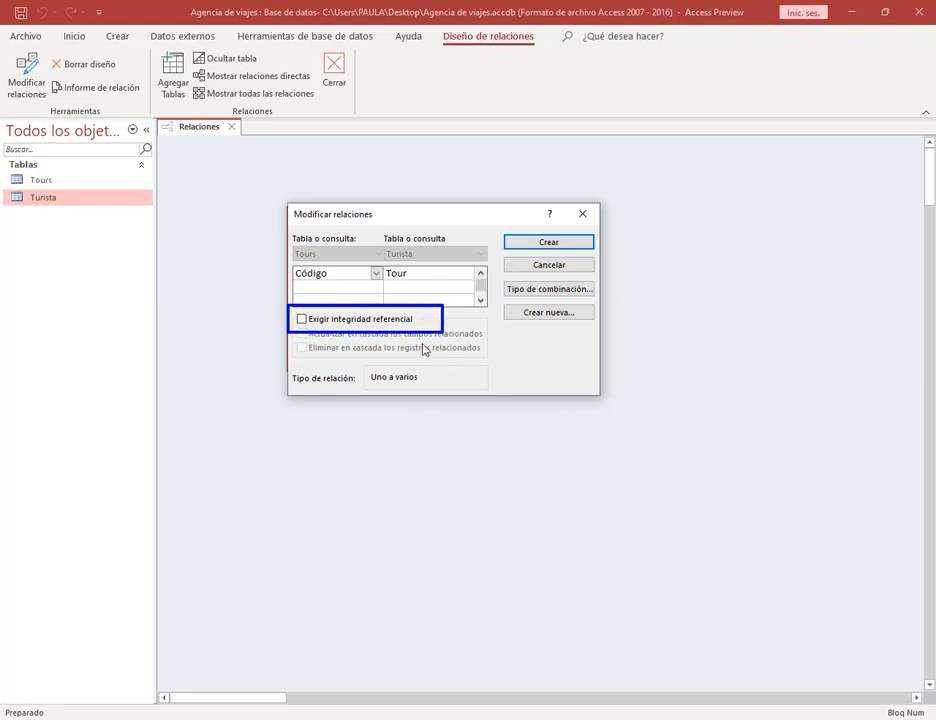
Enforce referential integrity, create the relationship between Tours and Turista, and move the Tours box slightly farther from Turista.
click(301, 319)
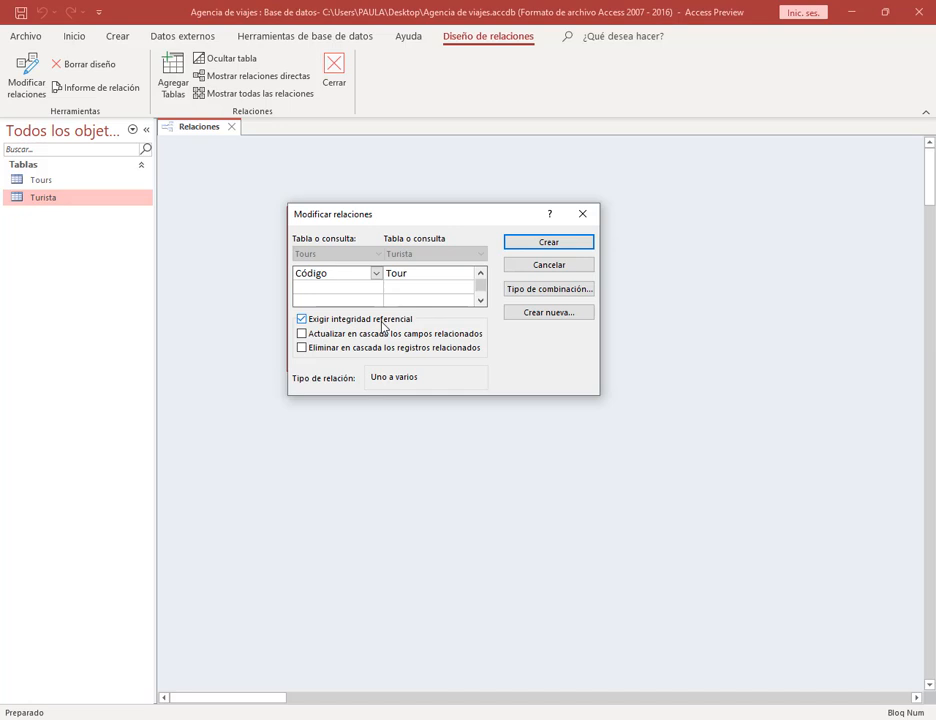
click(532, 245)
drag(521, 228, 545, 219)
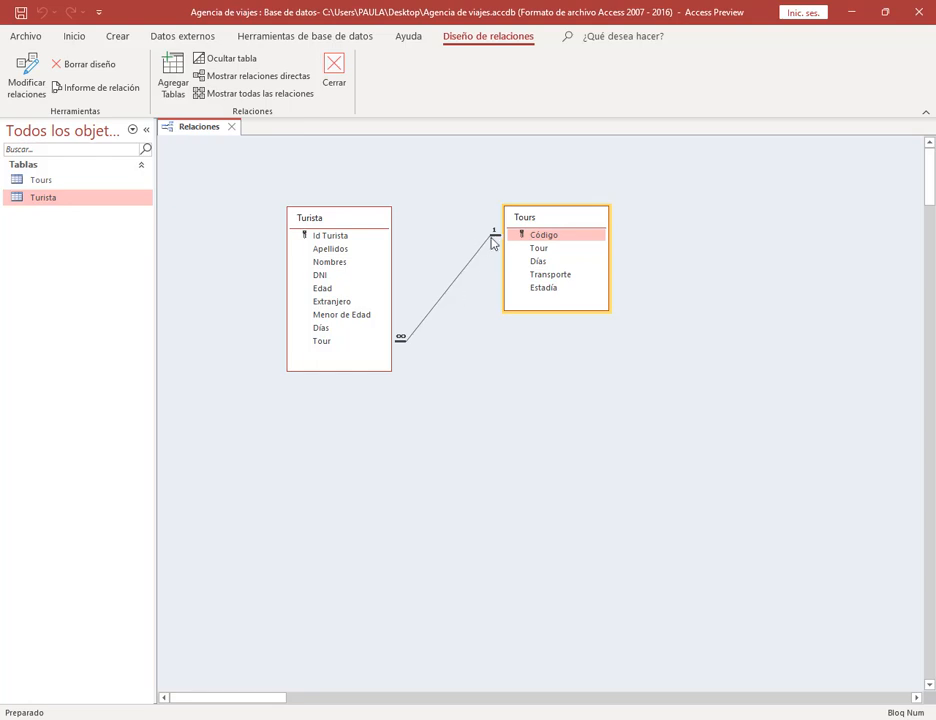
Move the Tours box slightly lower in the diagram, and review the settings of its relationship with Turista.
drag(557, 220, 565, 238)
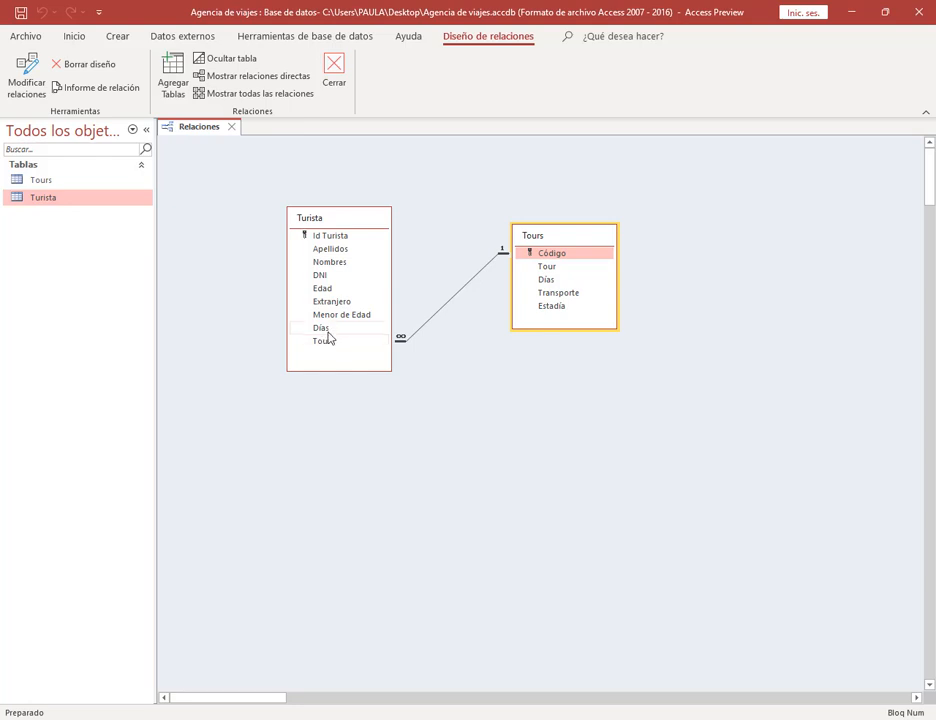
click(466, 289)
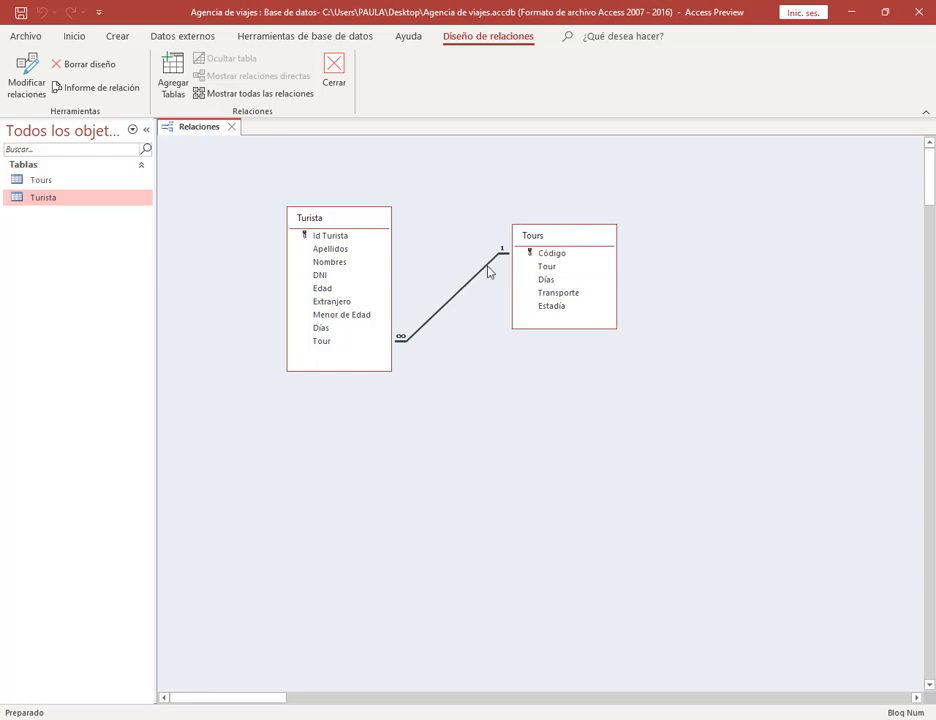
double_click(450, 306)
mouse_move(476, 190)
mouse_down()
mouse_move(495, 228)
mouse_move(481, 187)
mouse_up()
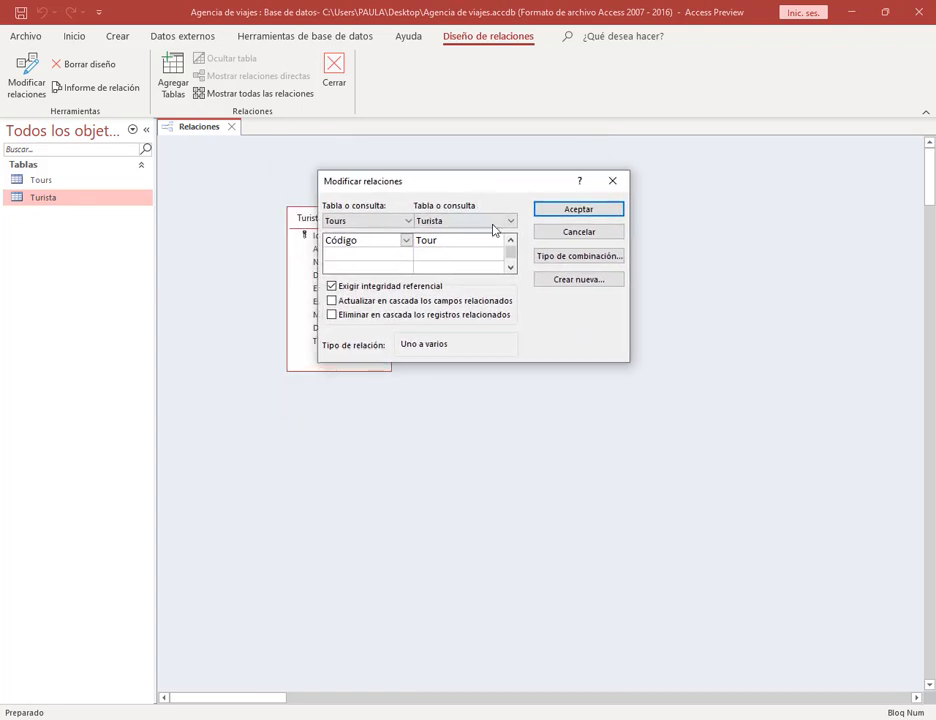
click(613, 181)
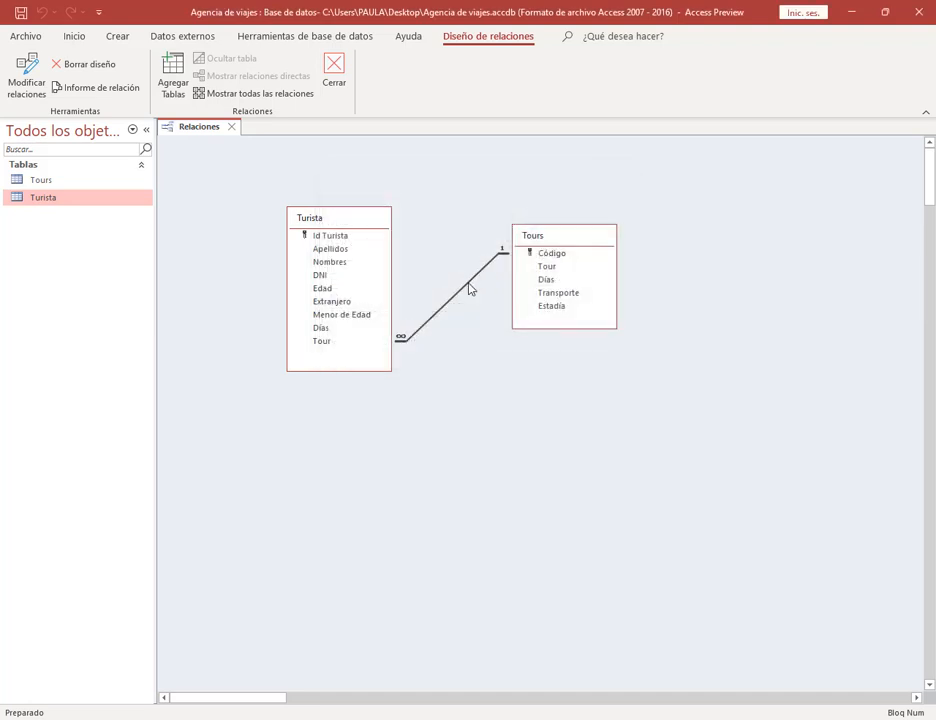
Look at the options for modifying or deleting the relationship line, and at the general options of the relationship diagram.
click(543, 239)
click(452, 302)
right_click(445, 312)
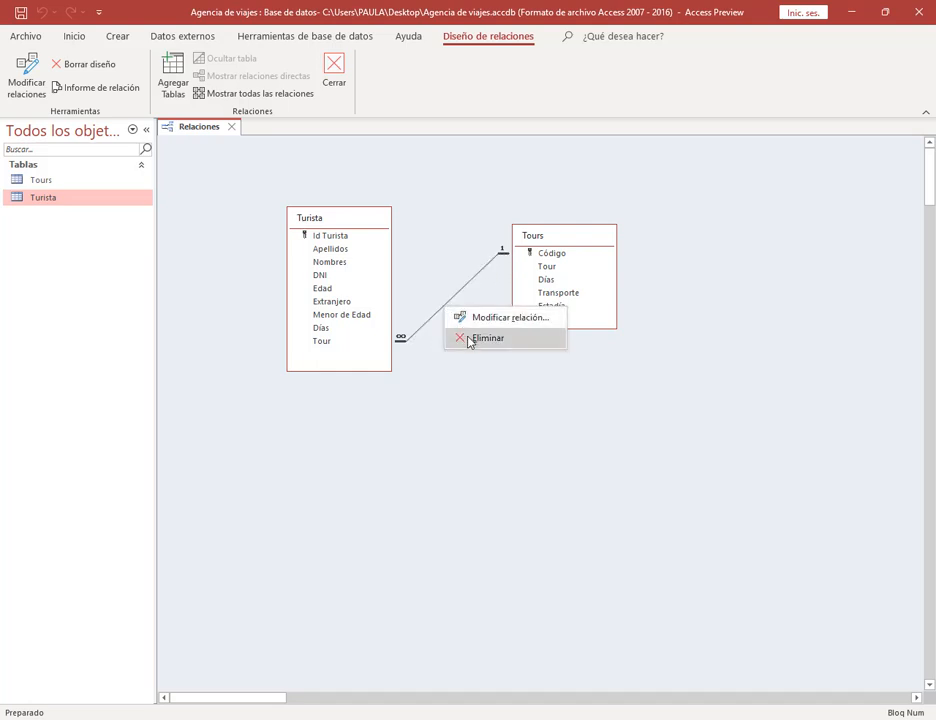
click(535, 443)
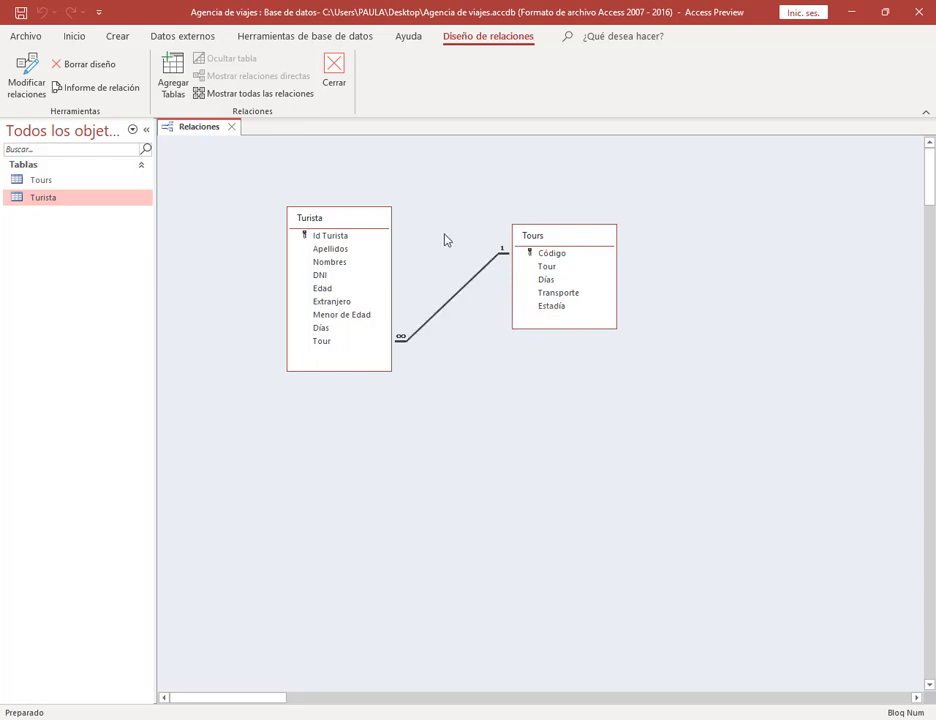
right_click(459, 298)
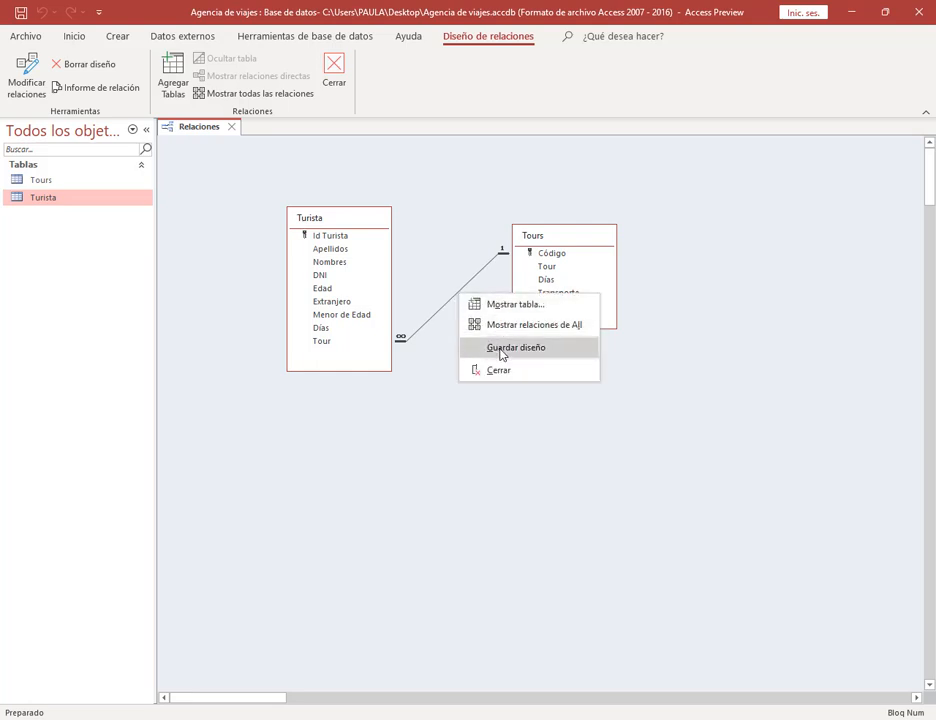
click(485, 244)
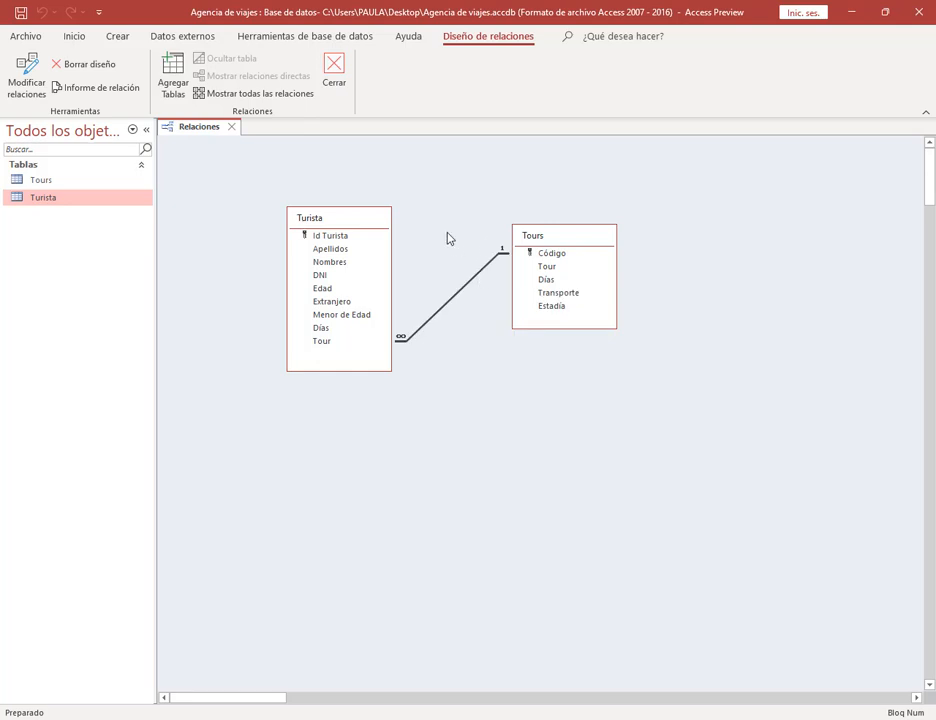
right_click(476, 281)
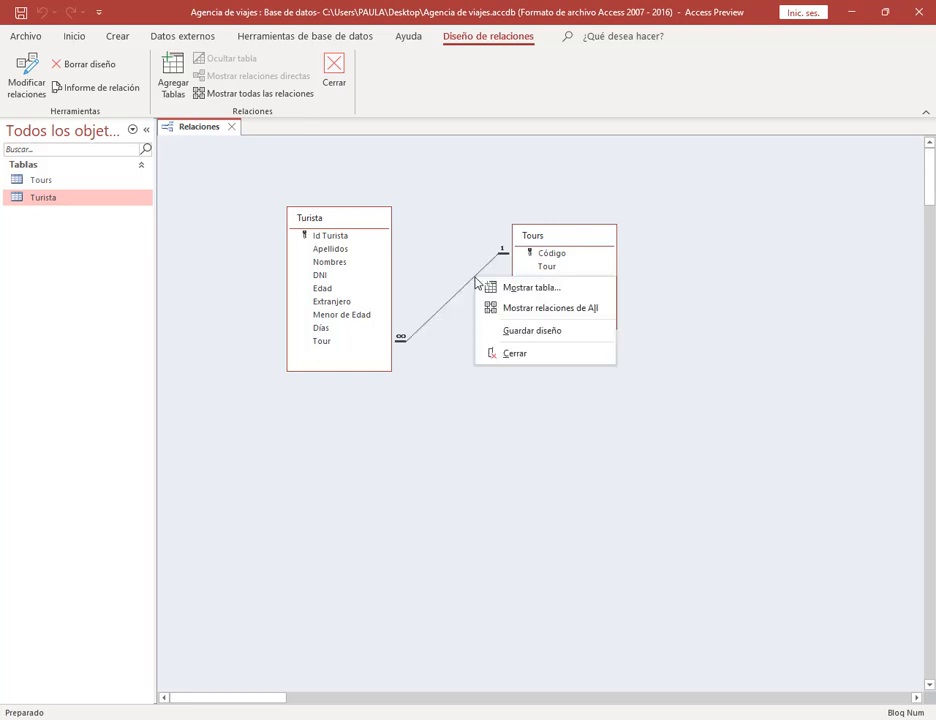
click(447, 217)
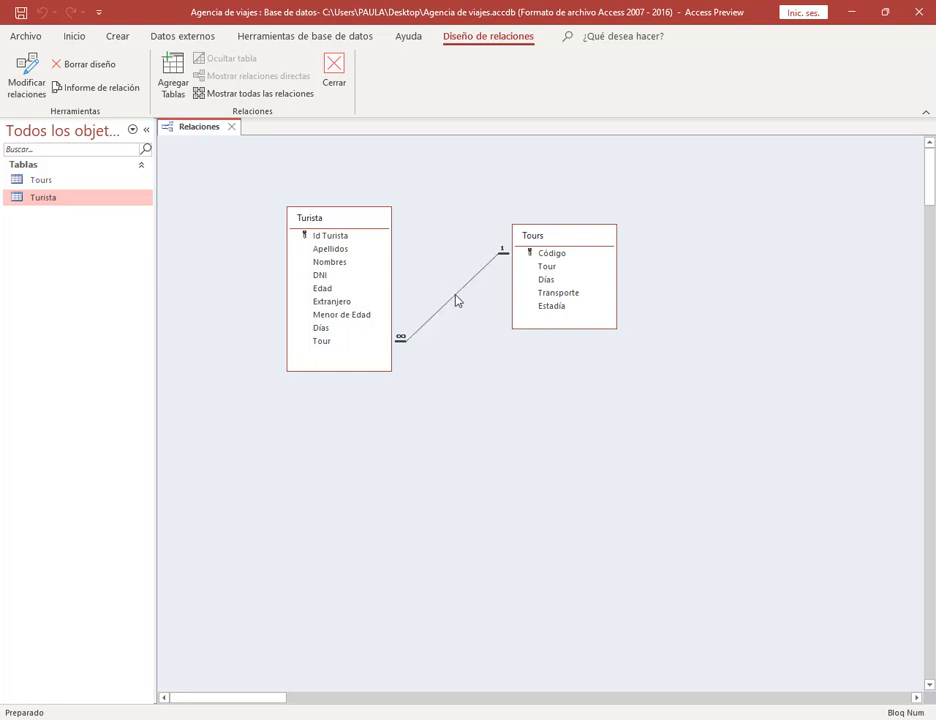
Delete the relationship between Turista and Tours.
click(456, 300)
right_click(456, 298)
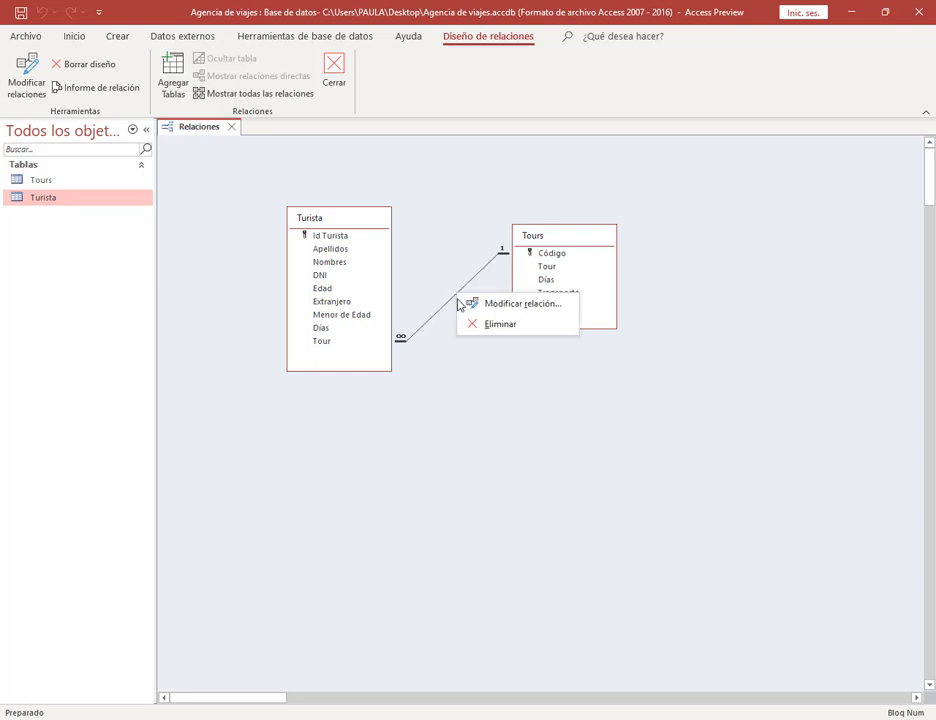
click(510, 326)
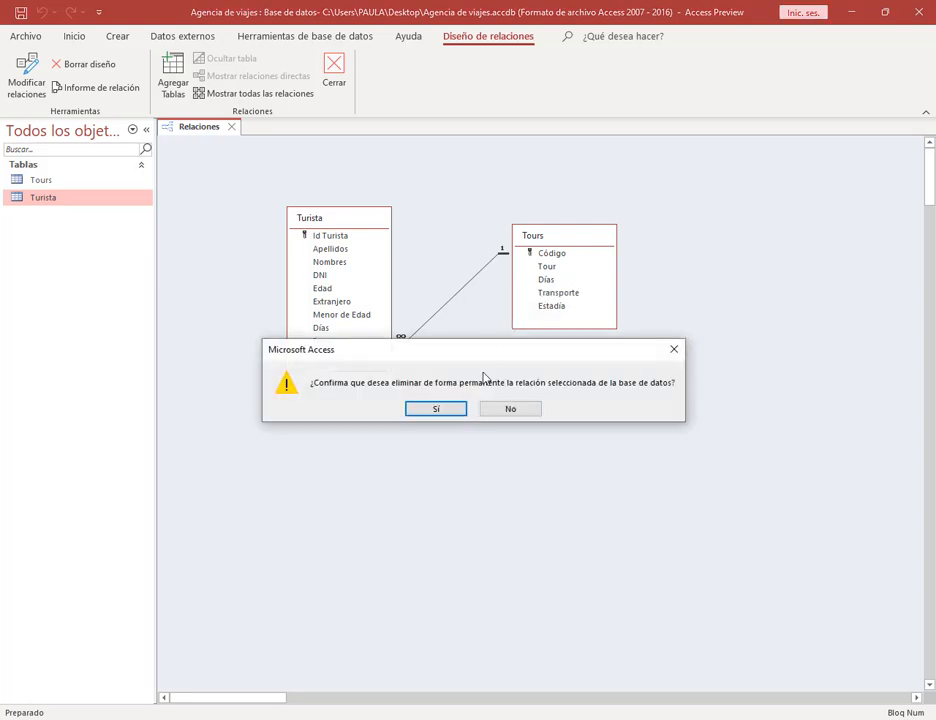
click(428, 407)
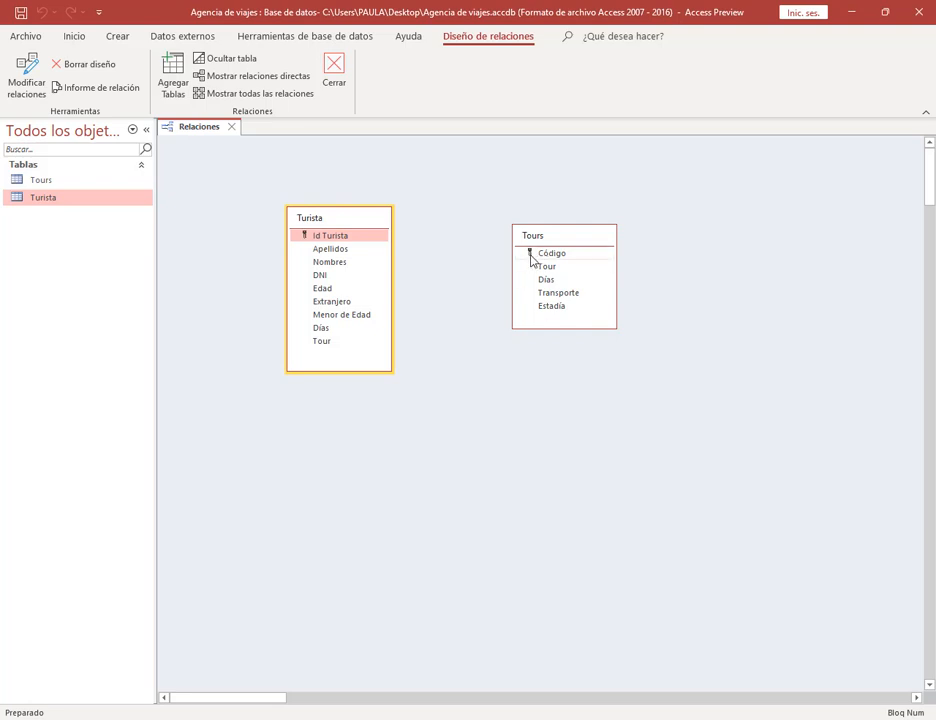
Relate Código in Tours to Tour in Turista with referential integrity enforced, and save and close the relationship diagram.
drag(532, 258, 322, 342)
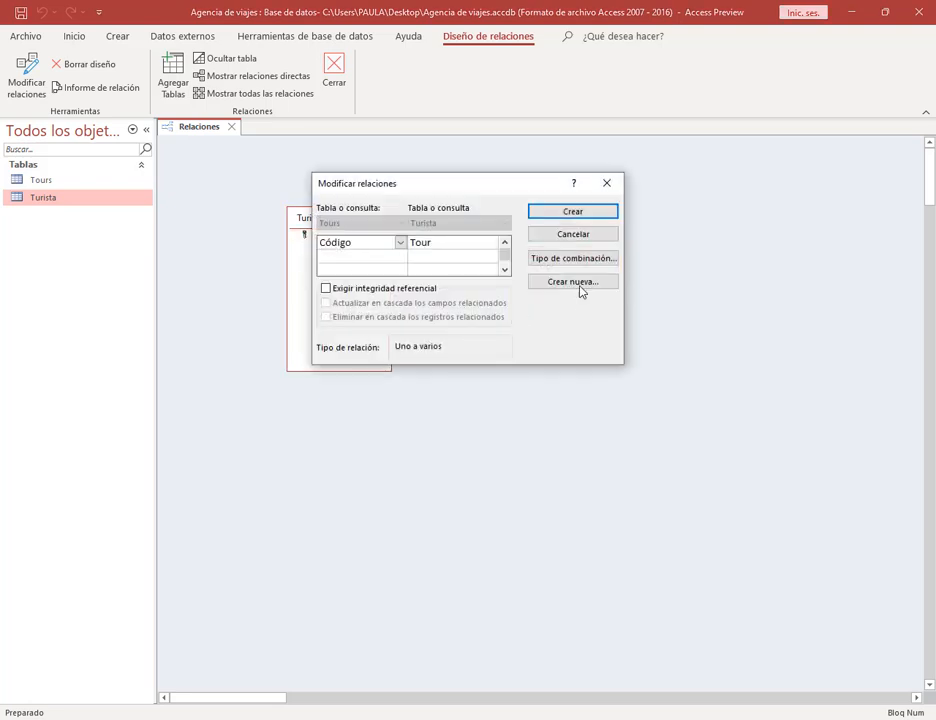
click(410, 289)
click(577, 213)
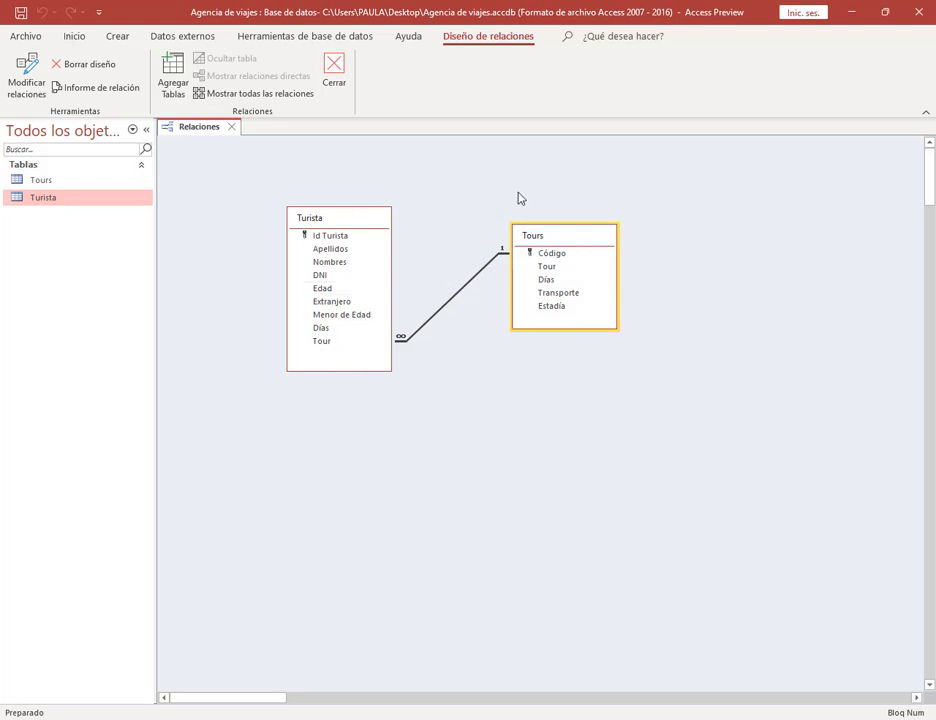
click(21, 13)
click(232, 127)
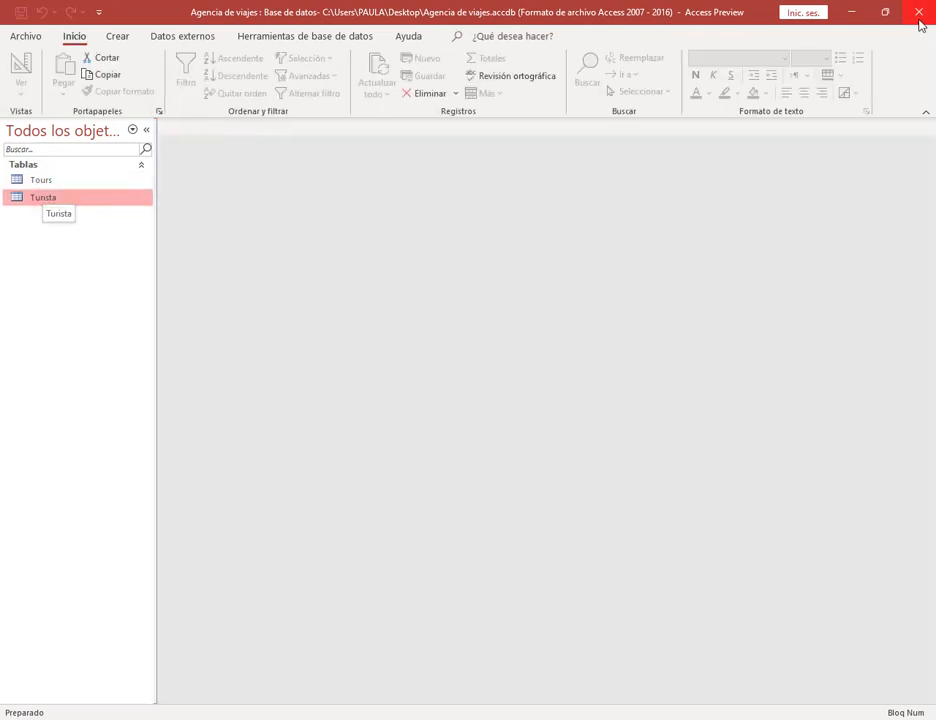
View the Tours and Turista datasheets and close them, and check the saved relationship diagram before closing it.
click(55, 184)
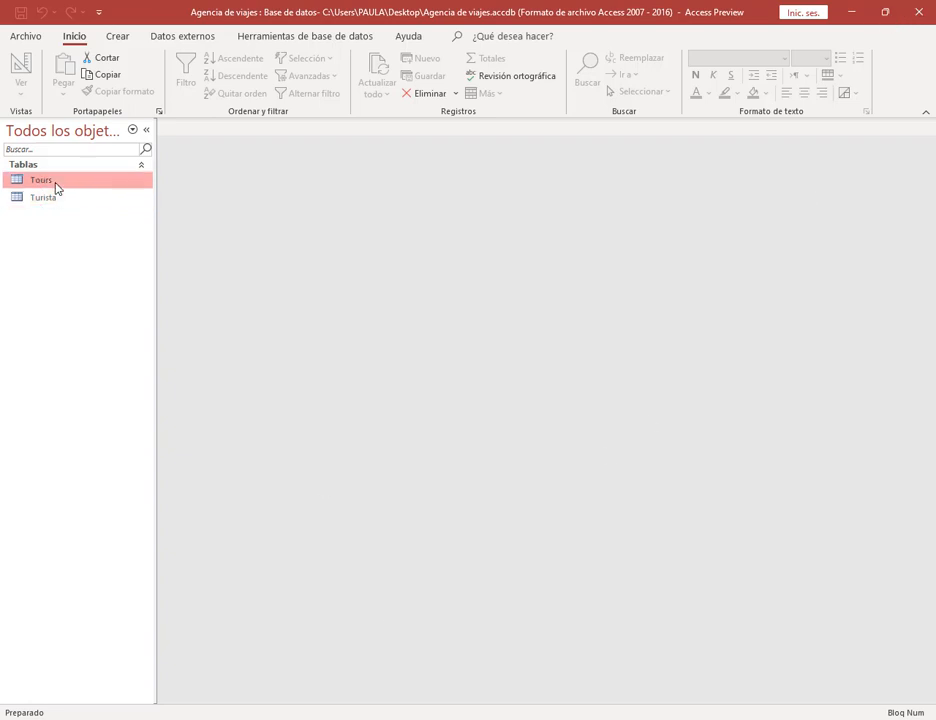
double_click(55, 186)
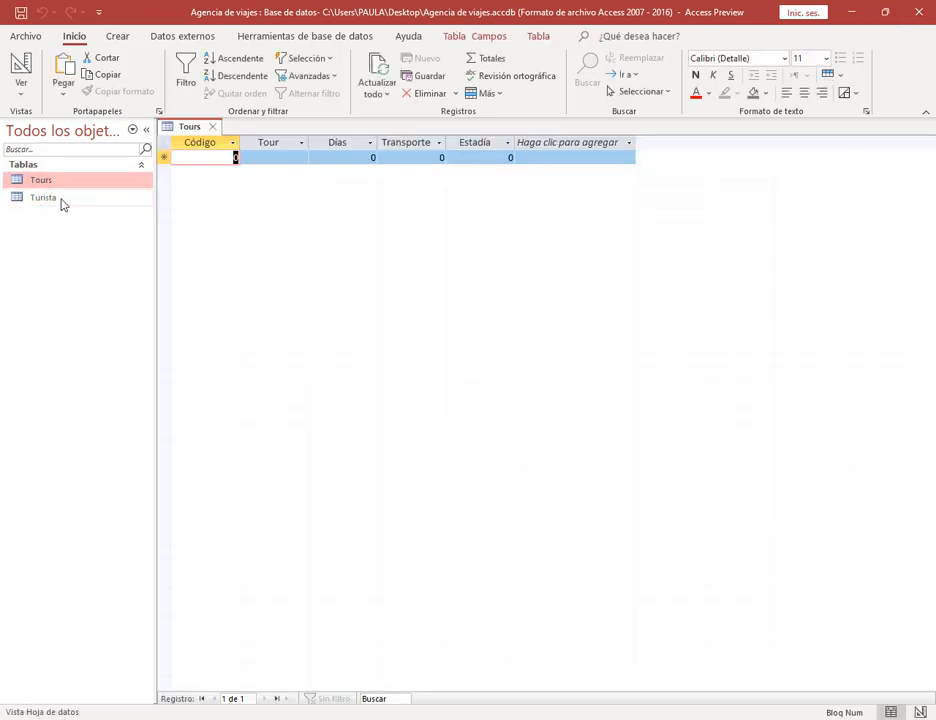
double_click(45, 198)
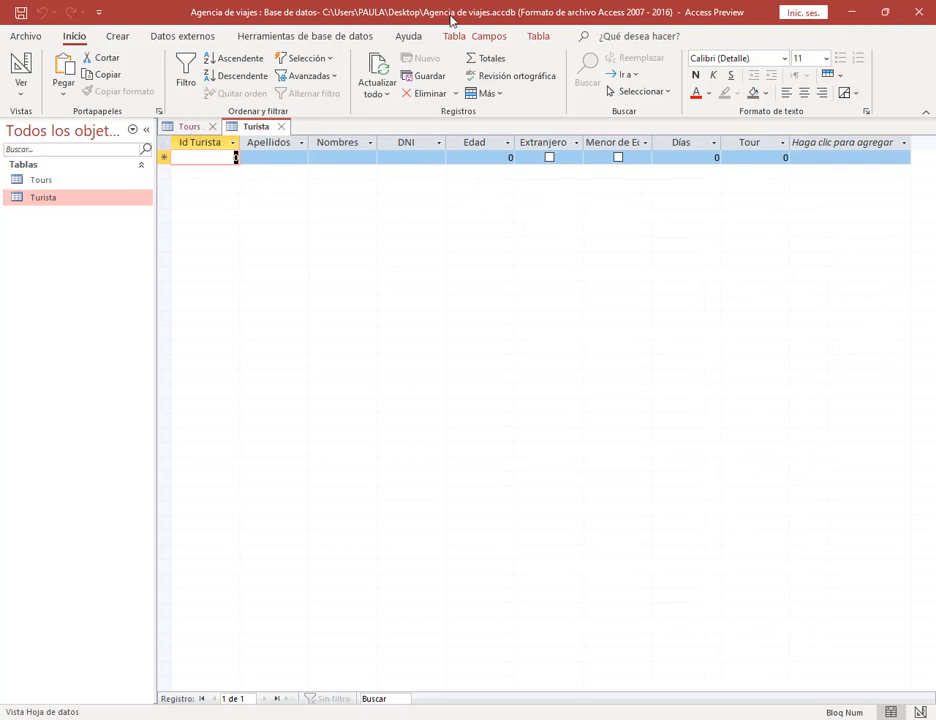
click(250, 36)
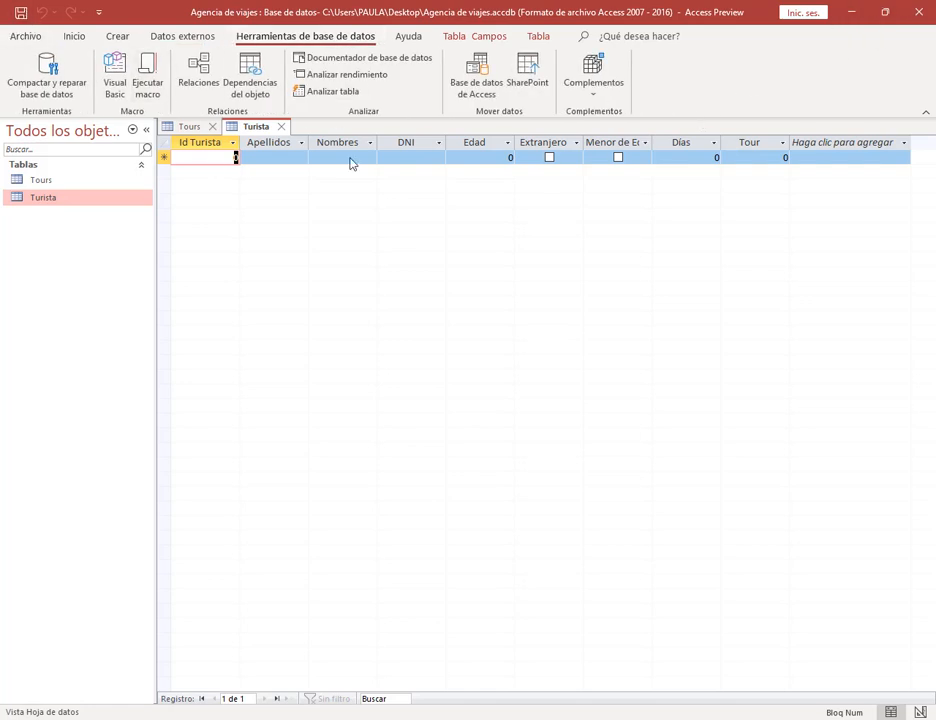
click(281, 126)
click(211, 126)
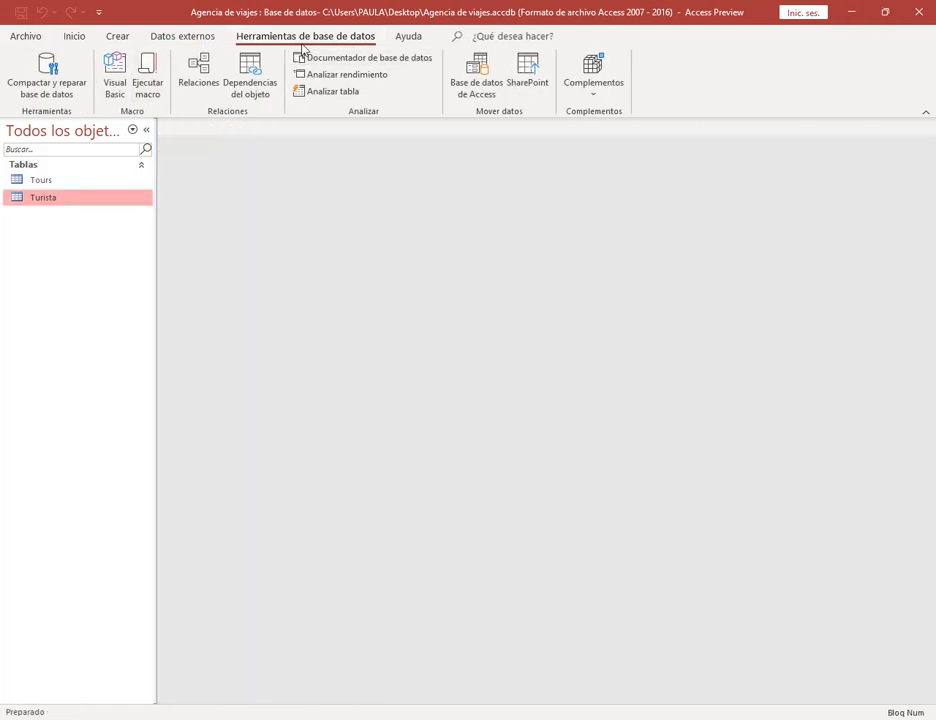
click(198, 68)
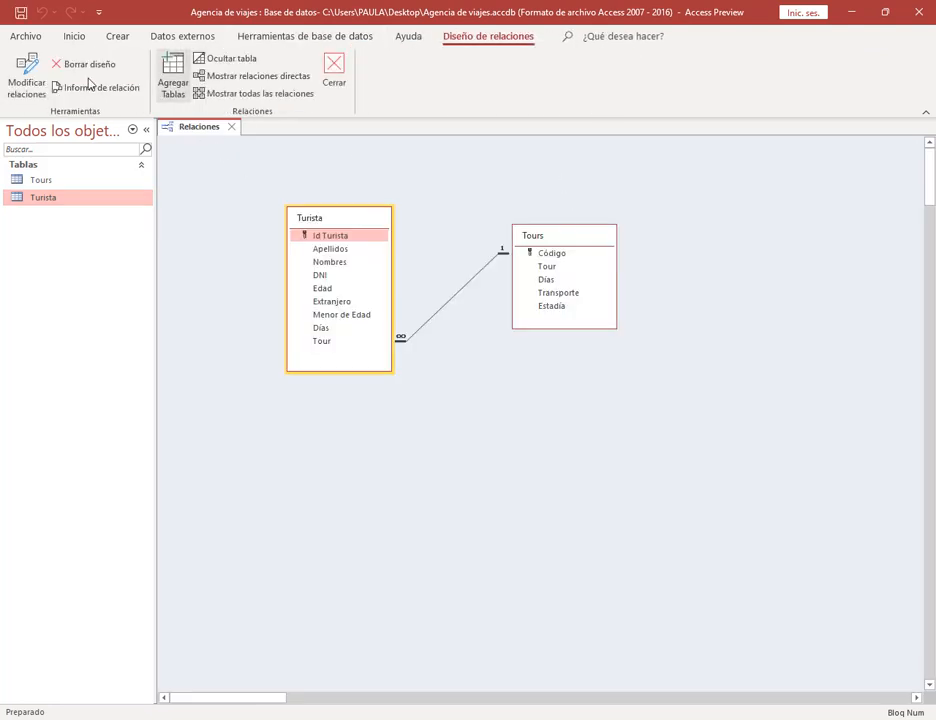
click(232, 128)
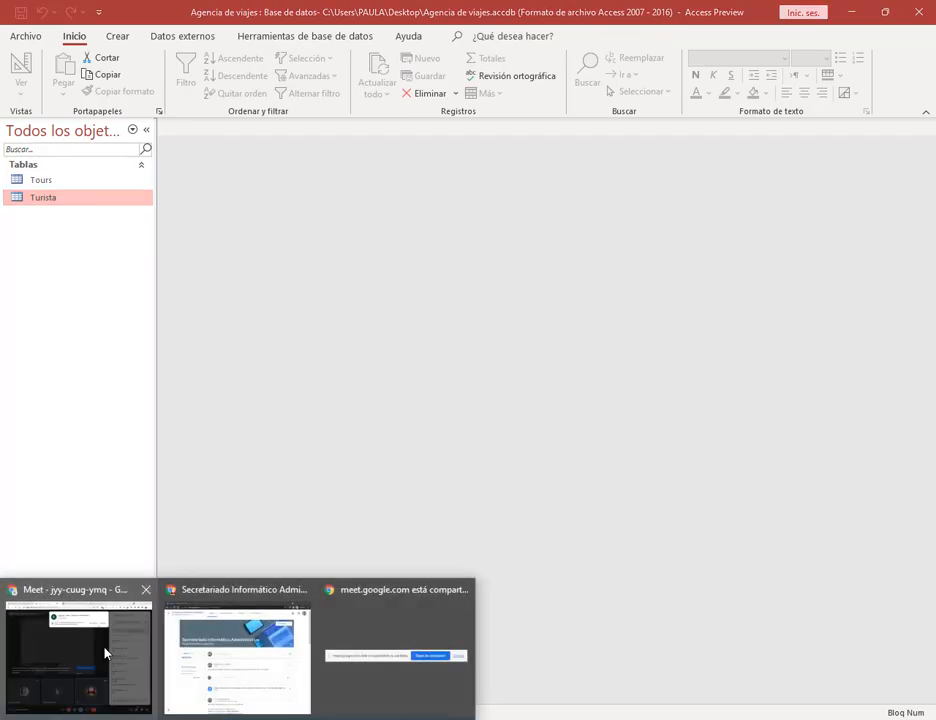
Switch to the practice PDF in Chrome and examine the Turistas data table, including the Tour value of its first record.
click(104, 652)
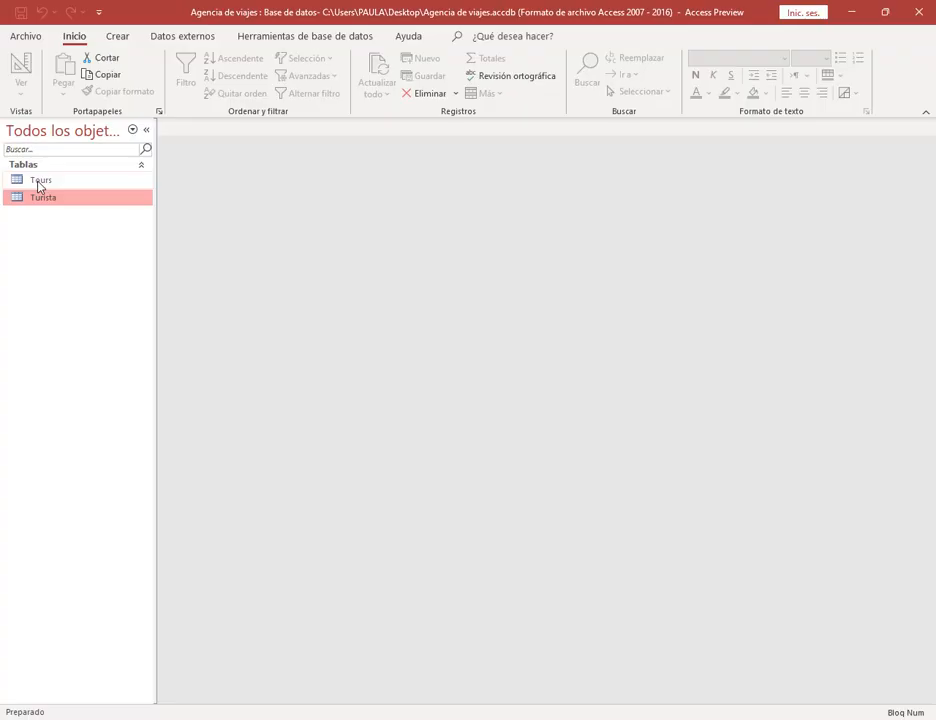
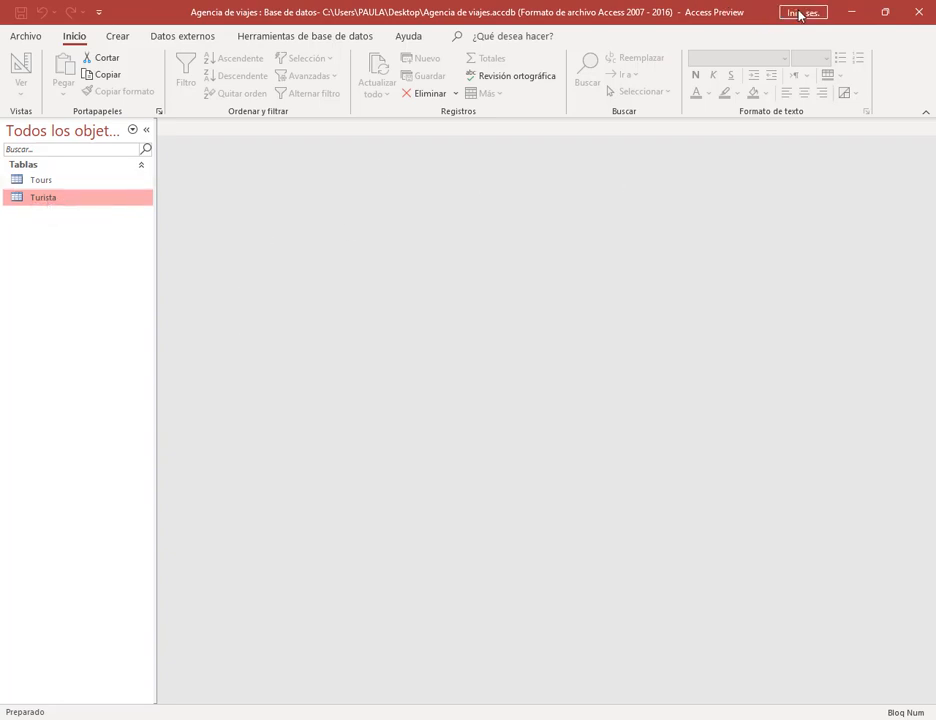
mouse_move(178, 712)
click(150, 668)
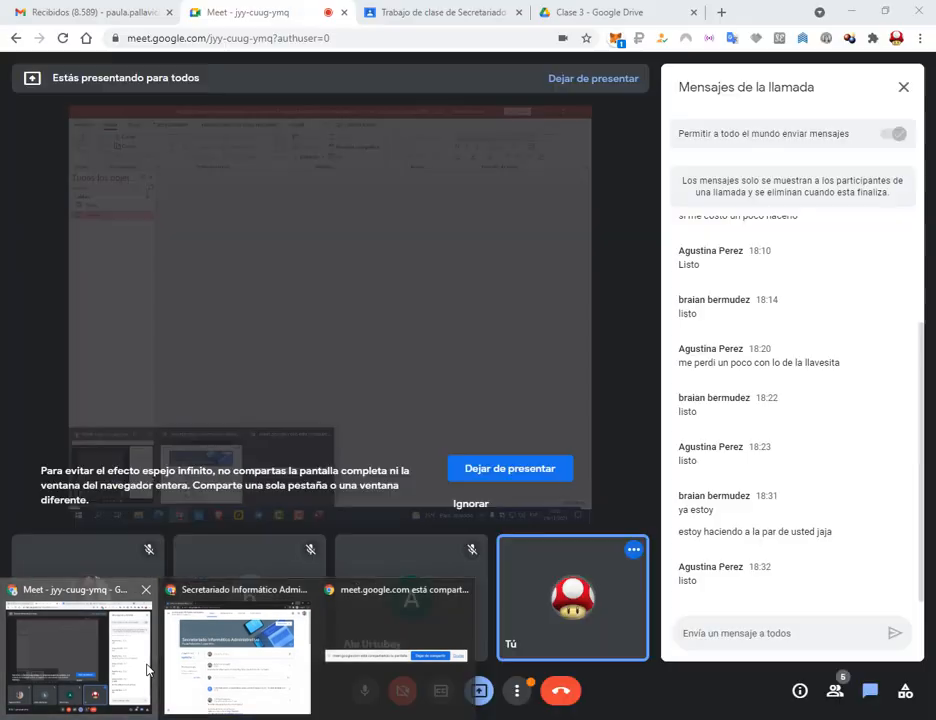
click(607, 9)
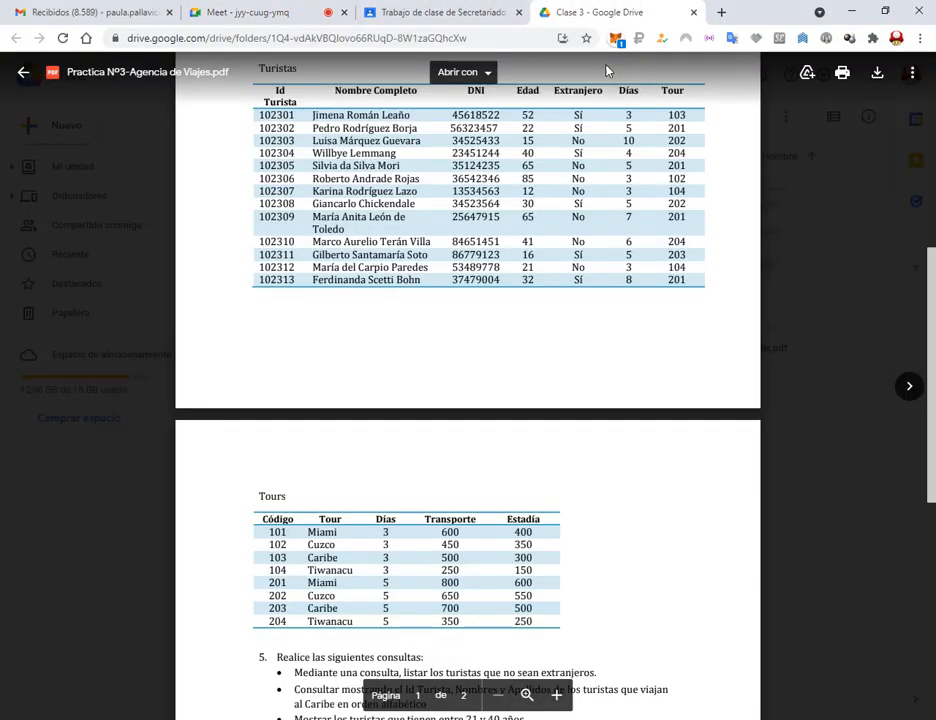
scroll(721, 236, up, 3)
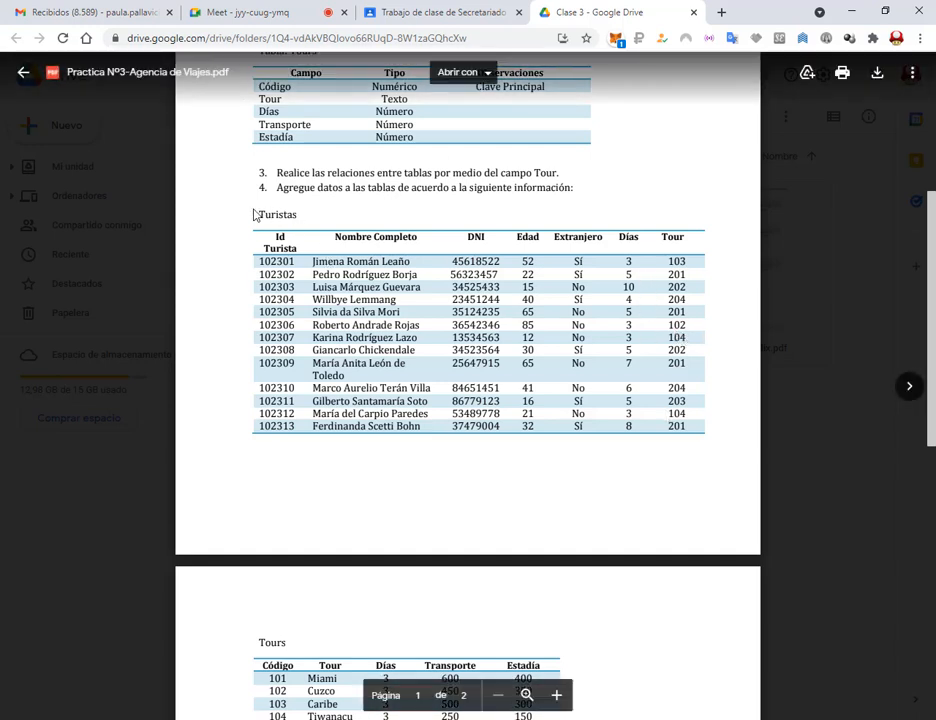
mouse_move(255, 214)
mouse_down()
mouse_move(341, 276)
mouse_move(720, 449)
mouse_up()
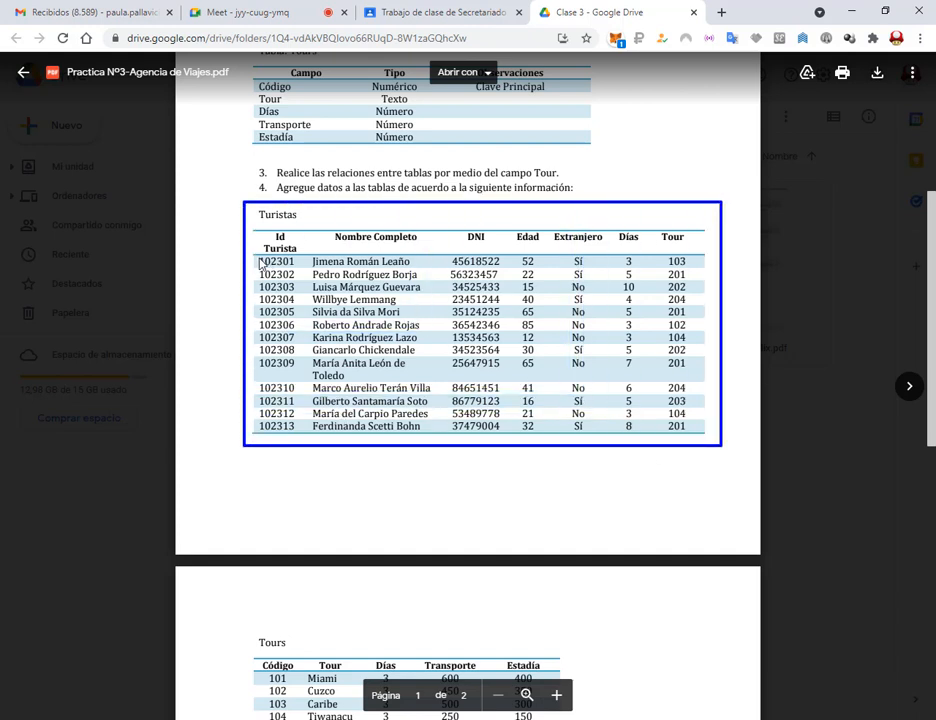
drag(660, 253, 695, 270)
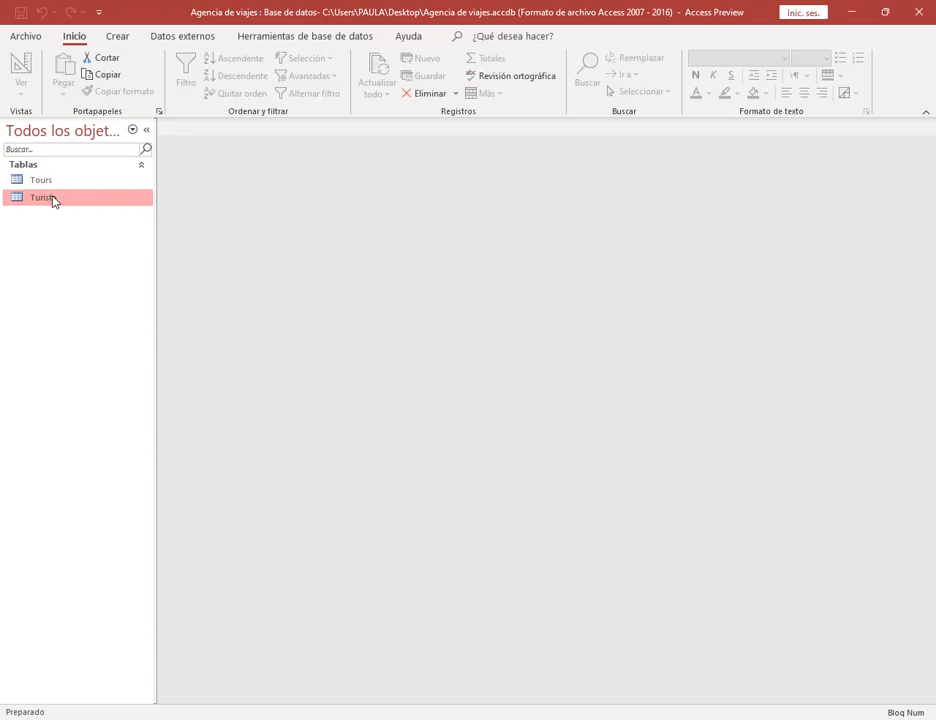
Return to Access, open the Turista table and place the window below the first Turistas rows of the PDF.
double_click(53, 200)
click(885, 12)
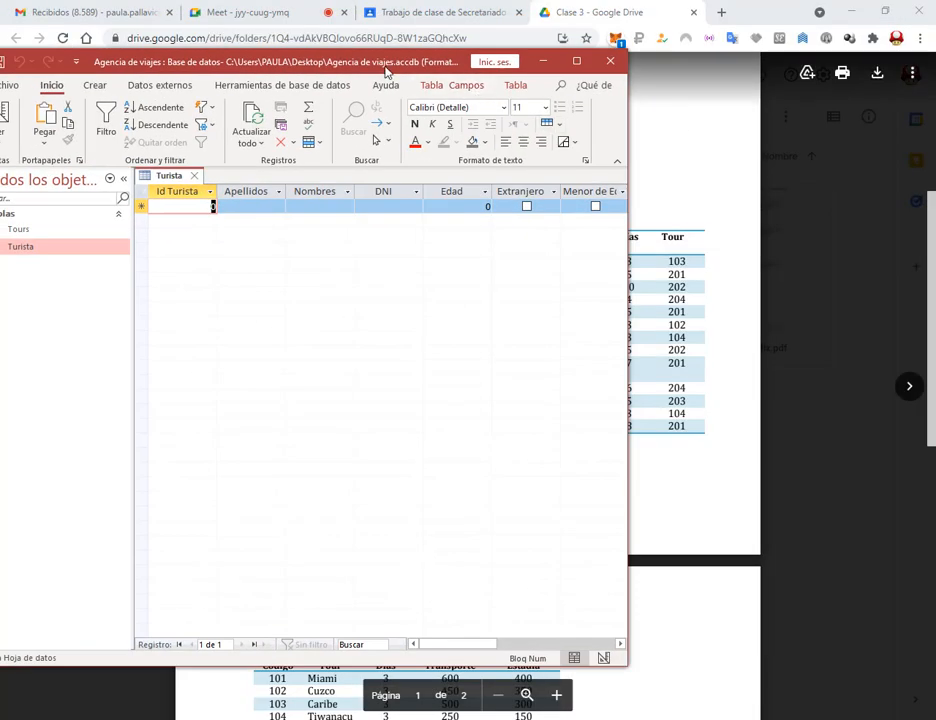
drag(386, 72, 526, 355)
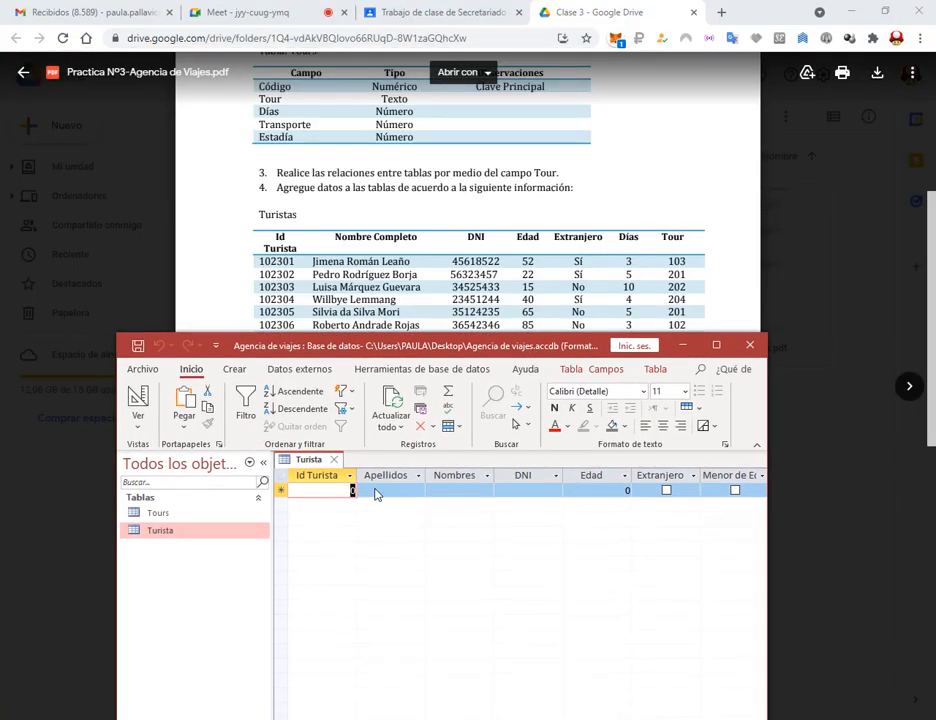
Begin the first Turista record by entering the PDF's first tourist ID, with surnames in Apellidos and the given name in Nombres.
text(102301)
key(Tab)
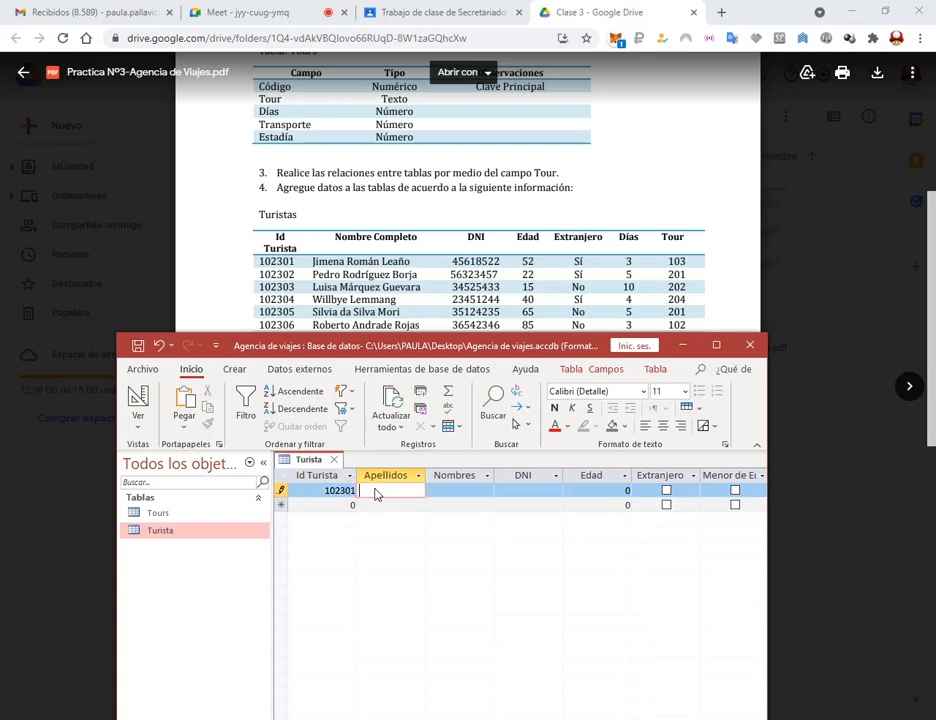
text(Jimena Román Lea)
key(Tab)
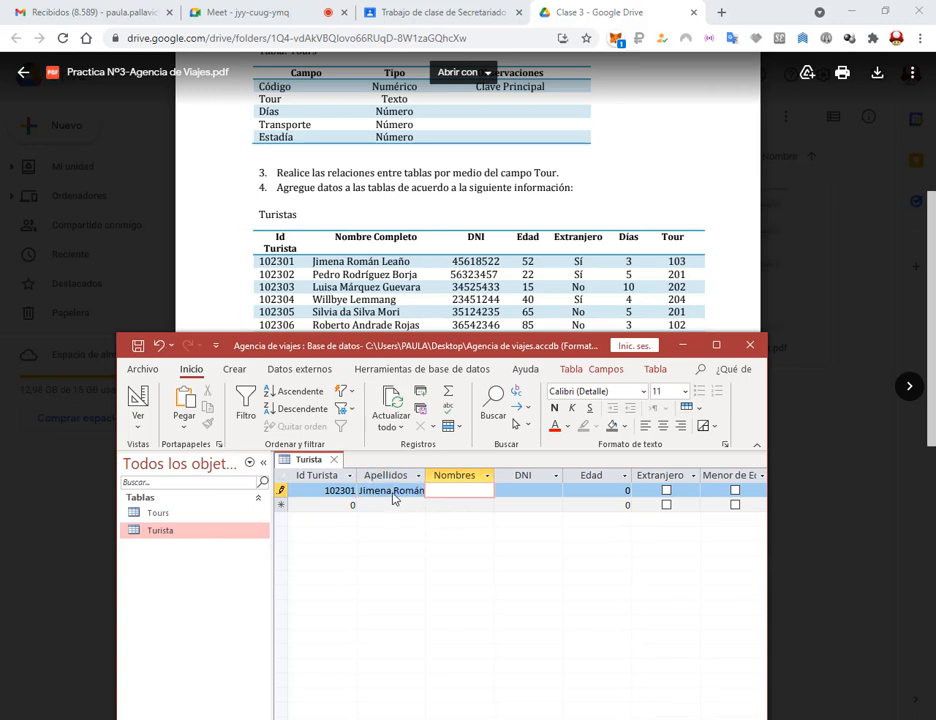
drag(393, 491, 358, 491)
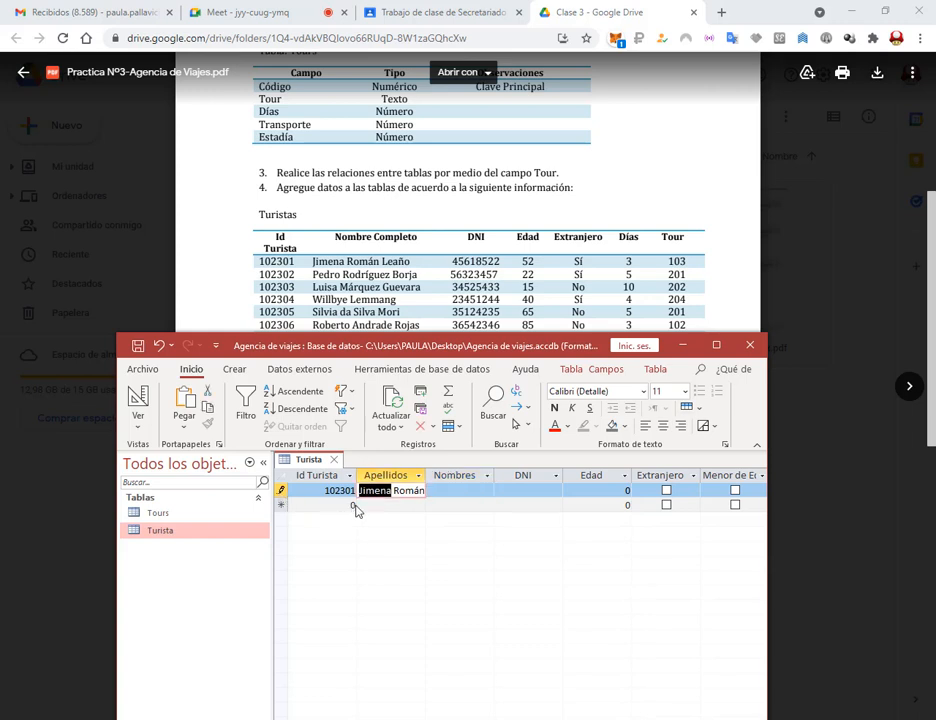
key(Delete)
key(Tab)
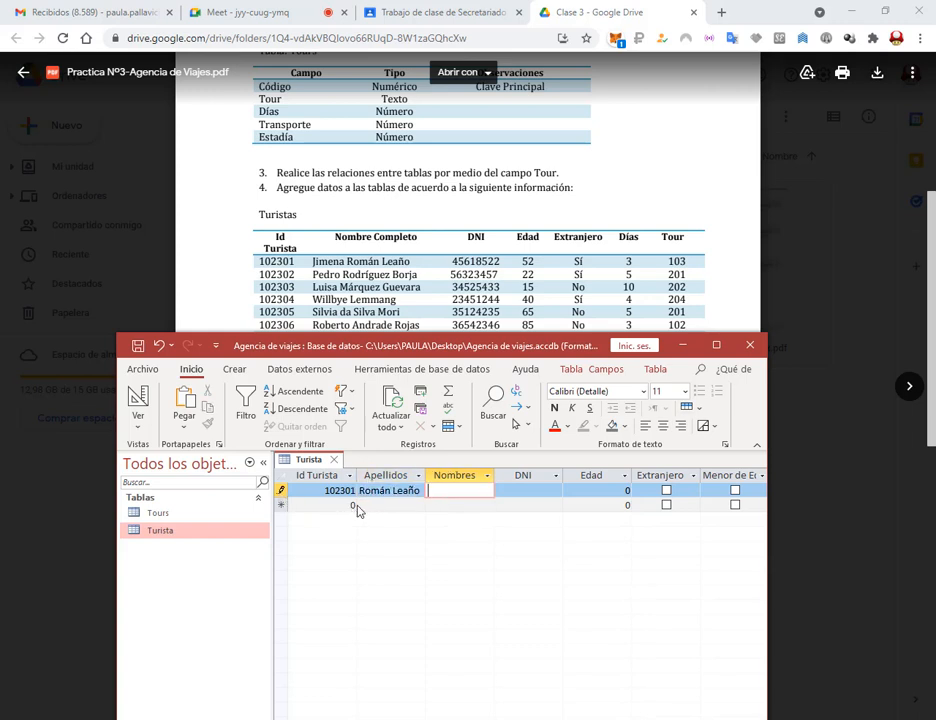
text(Jimena)
Enter the first tourist's DNI from the PDF and set Edad to 52.
click(540, 497)
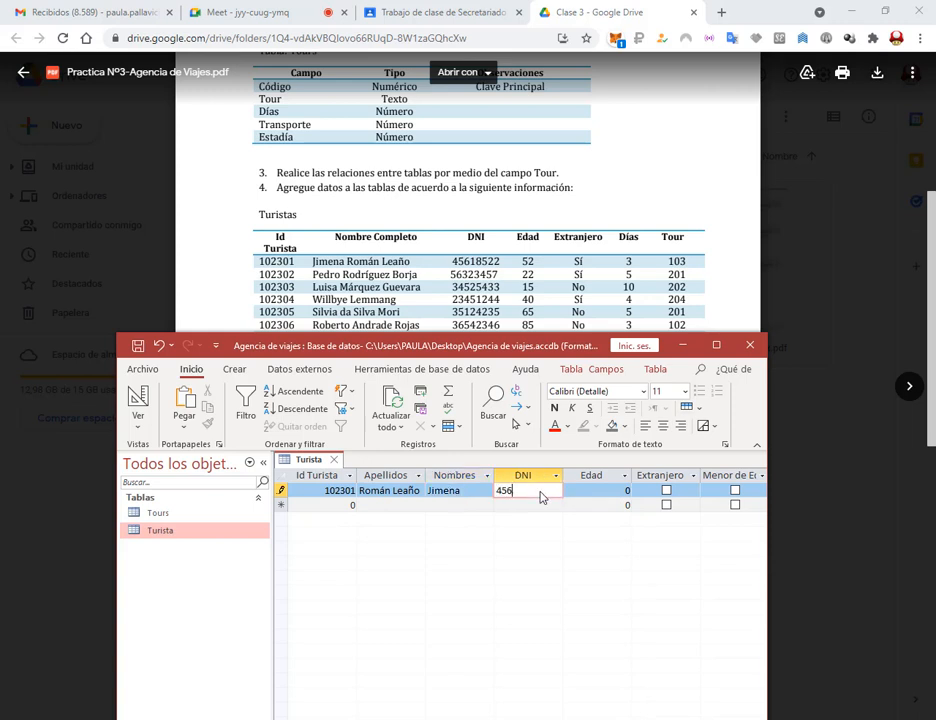
text(45618522)
key(Tab)
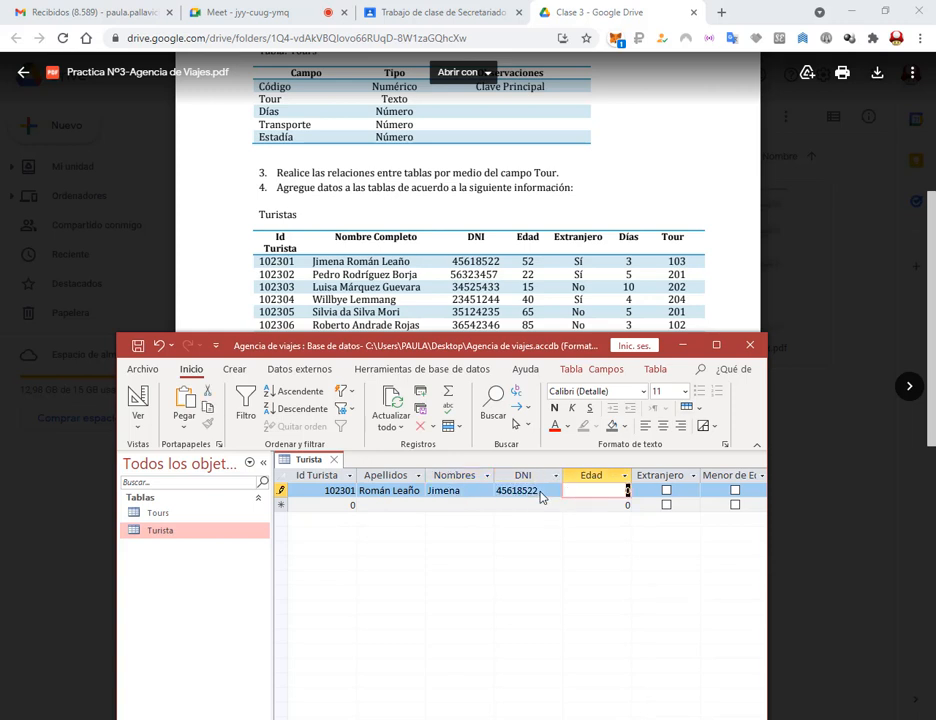
text(52)
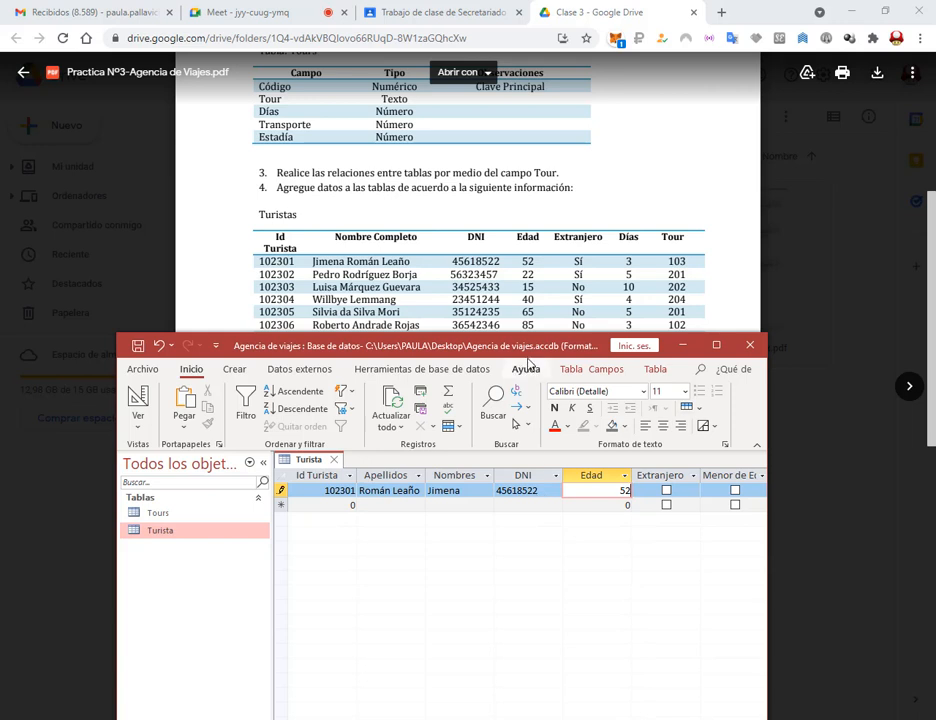
Review the data tables in the practice PDF, return to the Turista datasheet in Access and try to start a second record.
drag(519, 346, 351, 344)
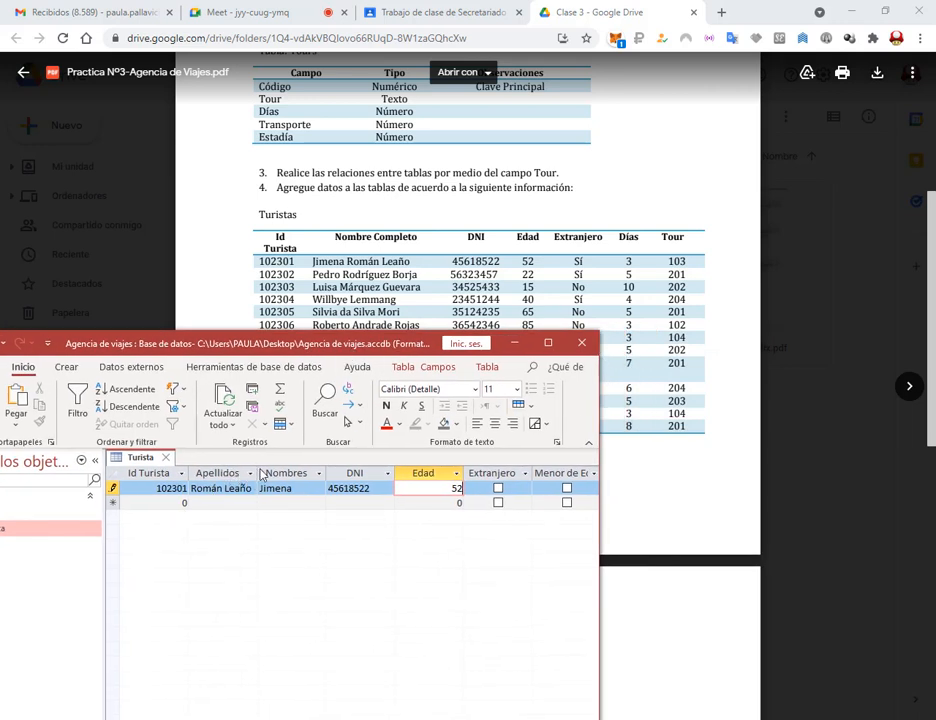
drag(402, 349, 375, 233)
drag(575, 480, 933, 497)
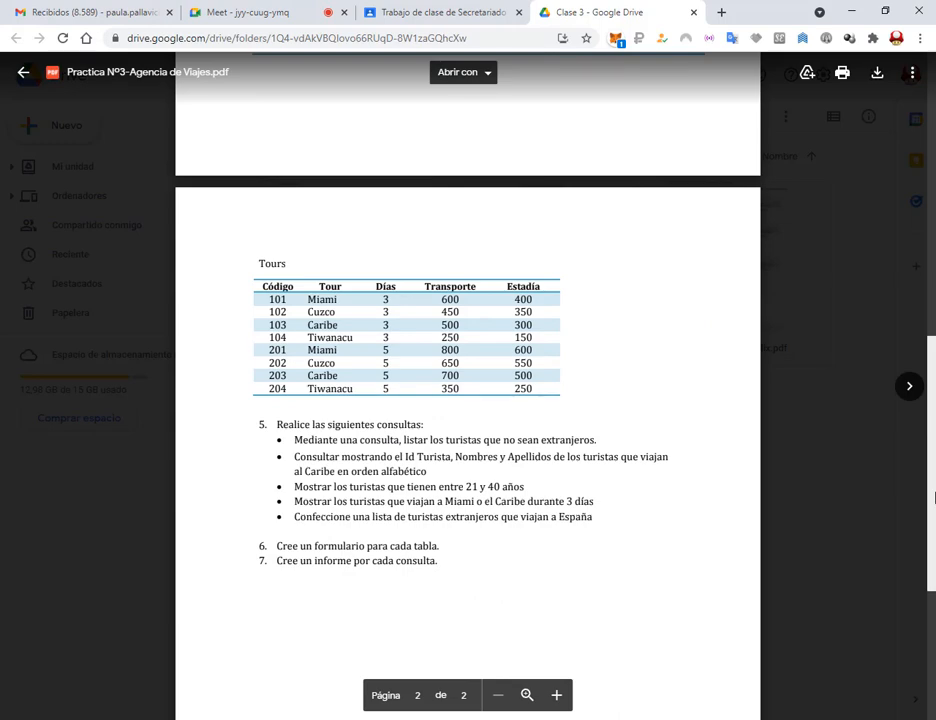
scroll(933, 497, up, 4)
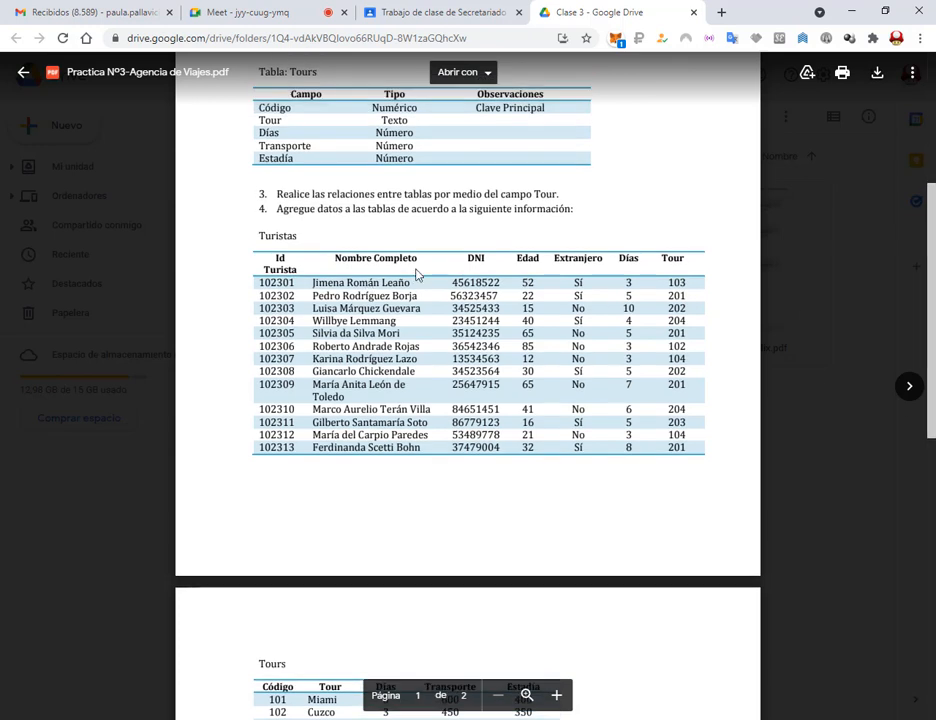
key(alt+Tab)
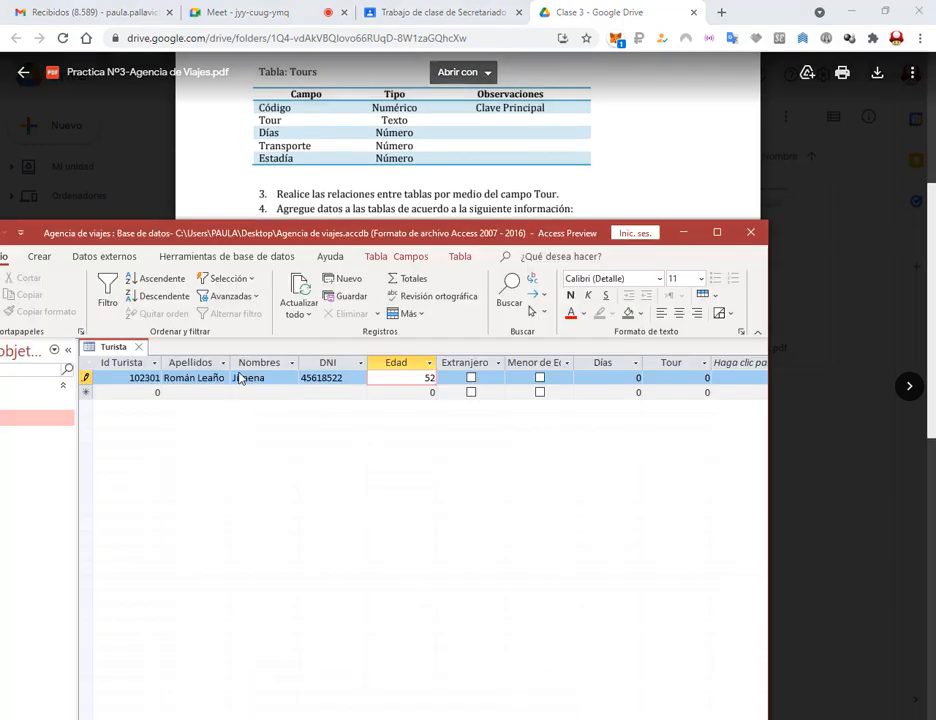
click(160, 390)
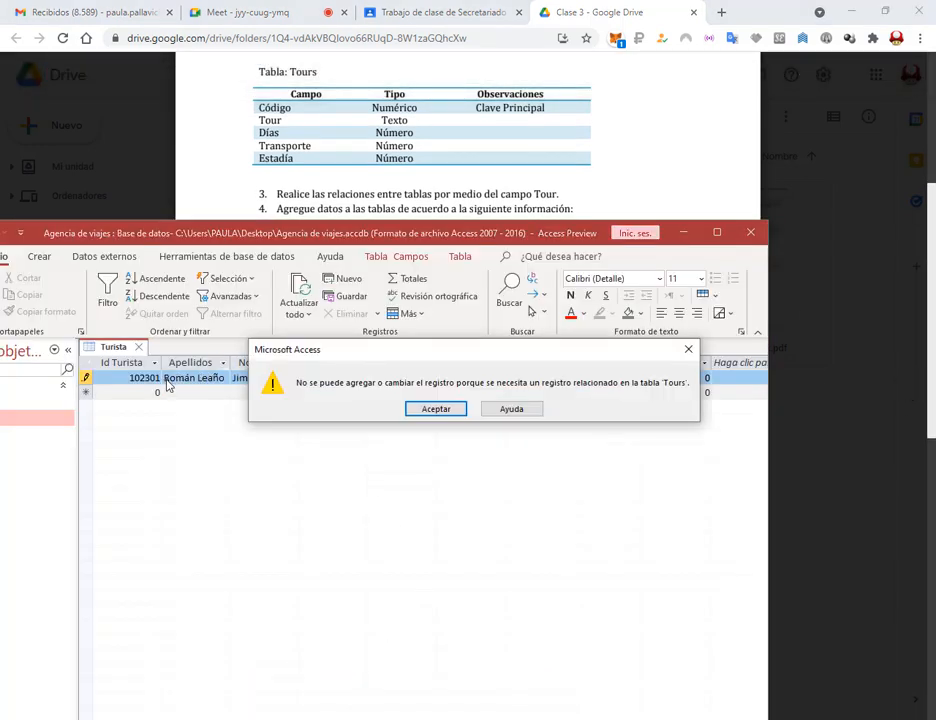
click(436, 408)
text(52)
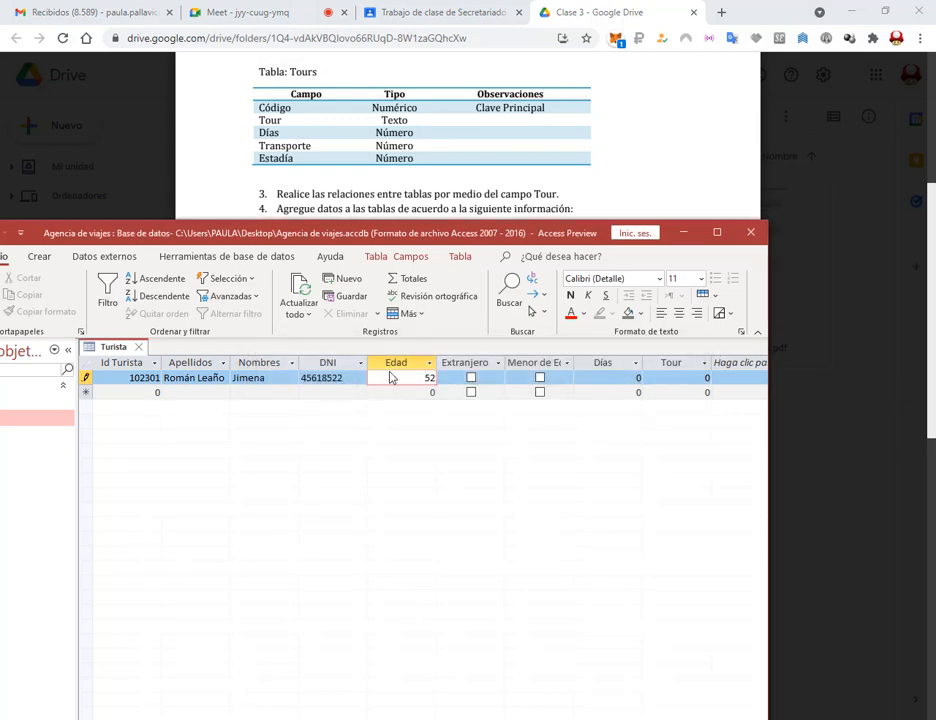
Mark the first tourist as Extranjero, set Días to 3 and Tour to 103, and try to save the record by leaving its row.
drag(485, 237, 498, 383)
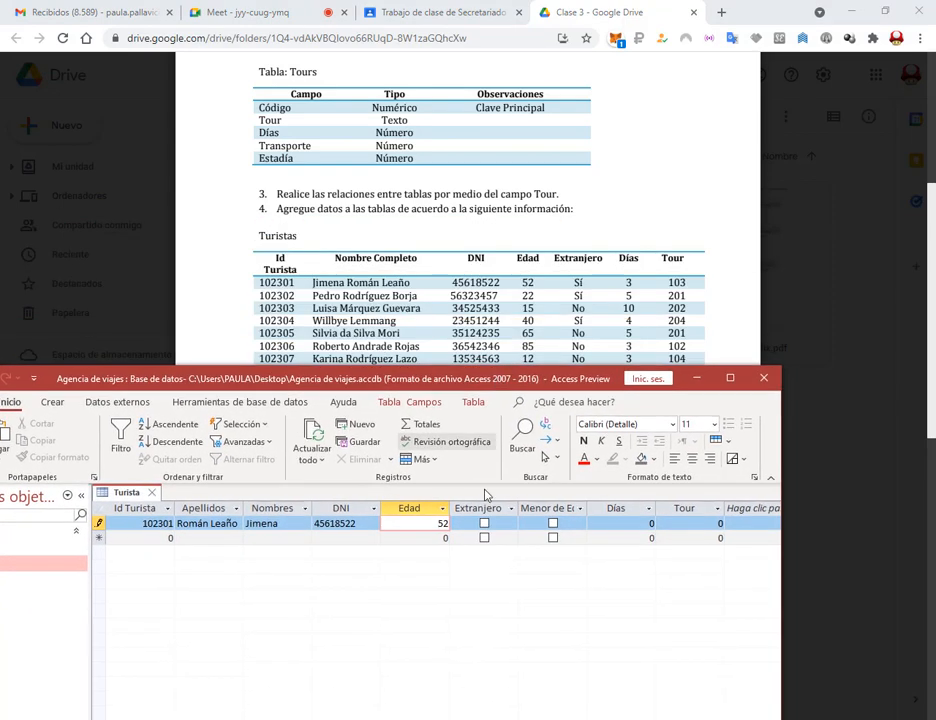
click(485, 524)
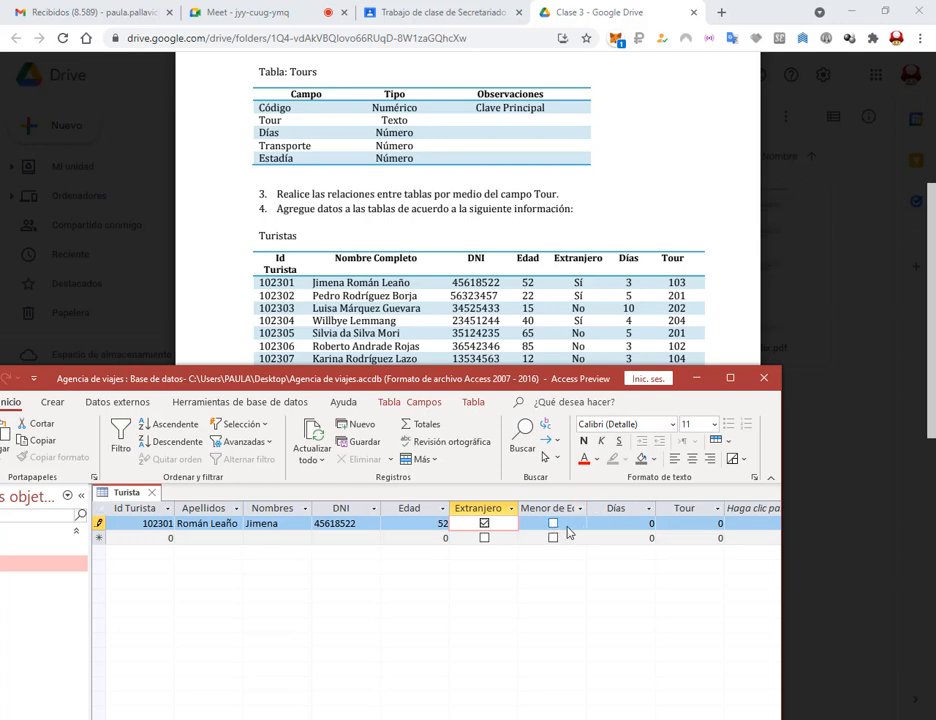
double_click(645, 528)
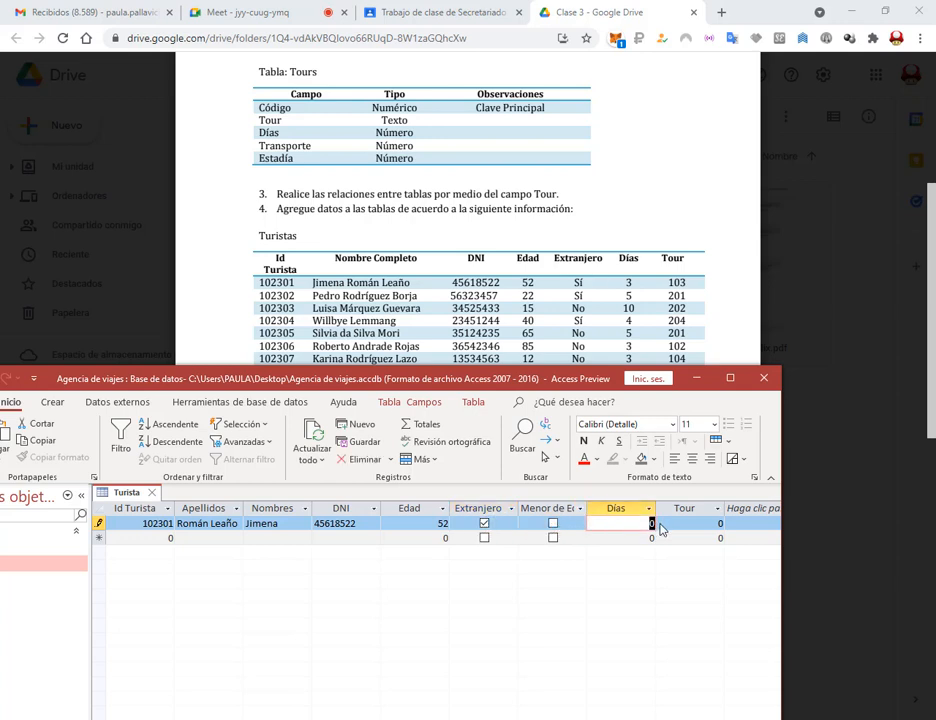
text(3)
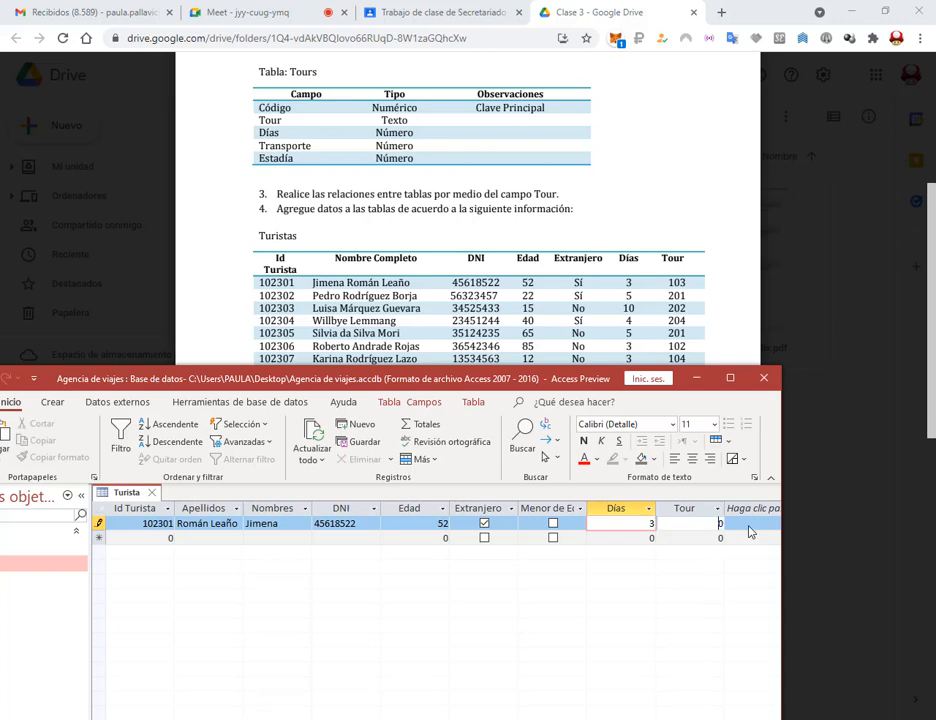
key(Tab)
text(1)
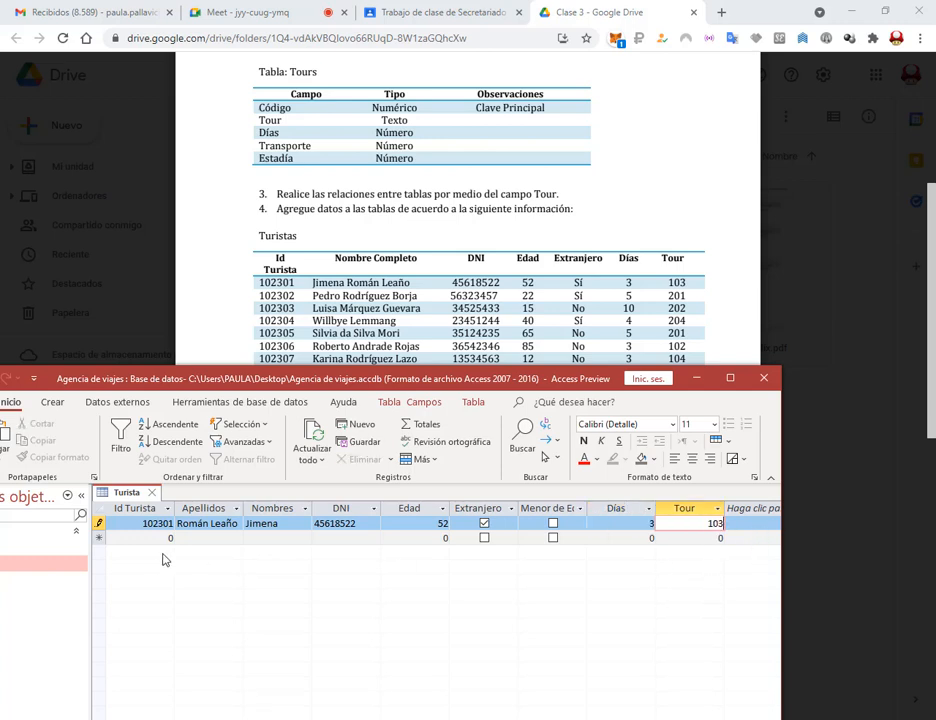
click(160, 541)
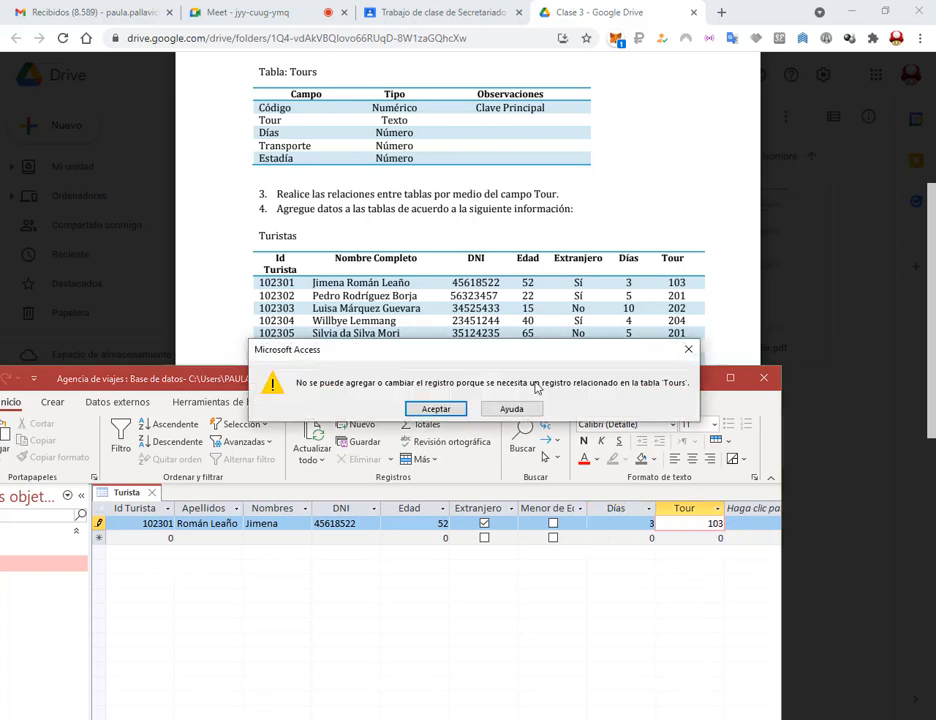
drag(530, 348, 502, 317)
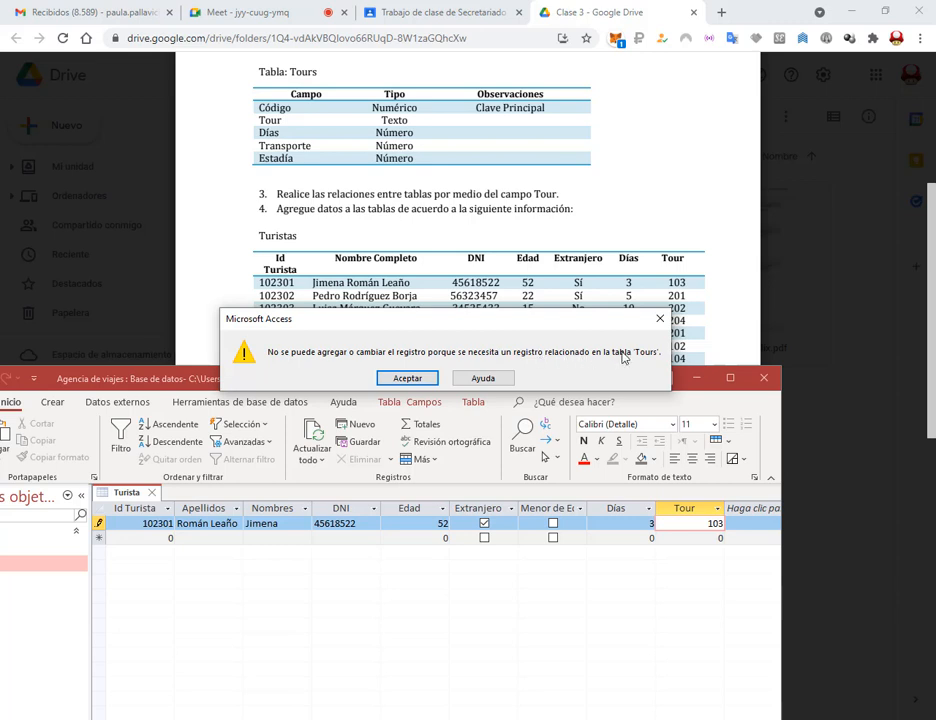
click(660, 318)
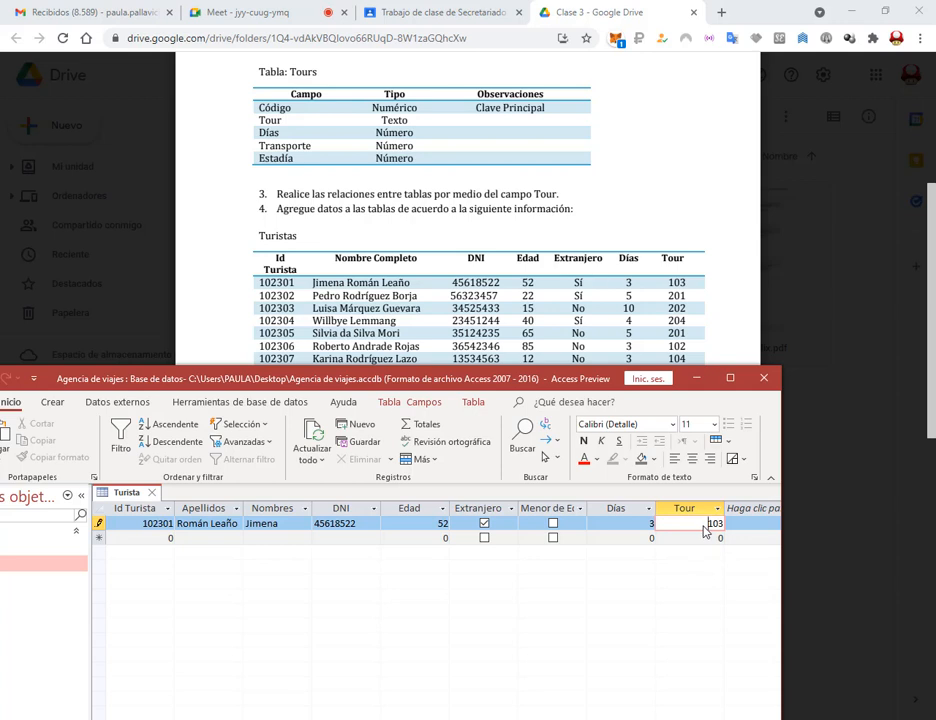
Compare the record's Tour code with the codes in the PDF's Tours data table, keeping the Turista datasheet in view.
double_click(715, 526)
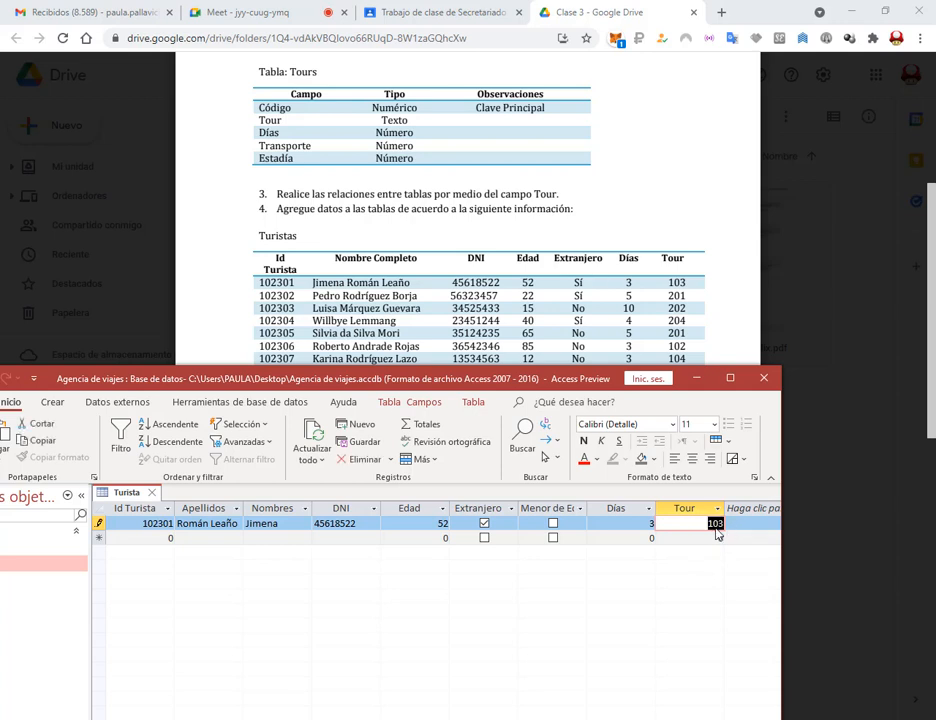
click(707, 532)
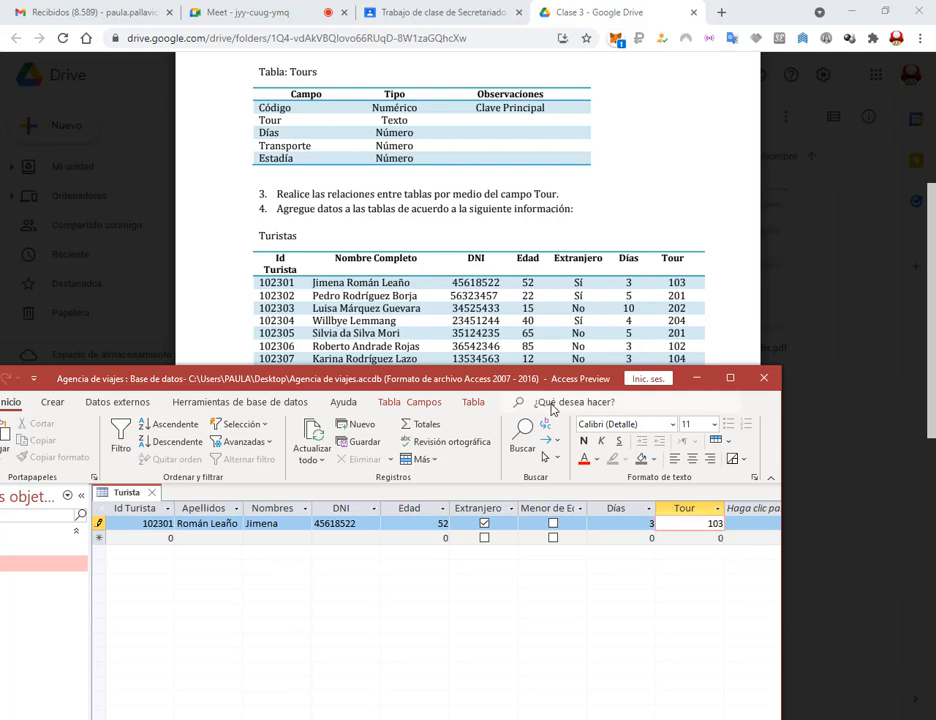
drag(549, 378, 604, 552)
scroll(654, 303, down, 5)
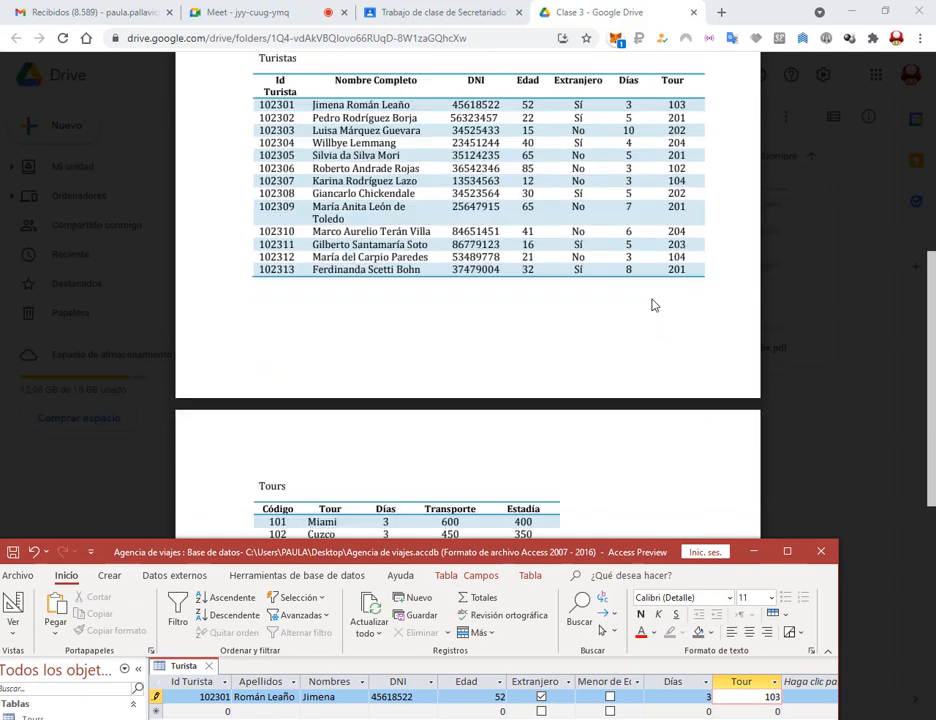
scroll(645, 325, down, 2)
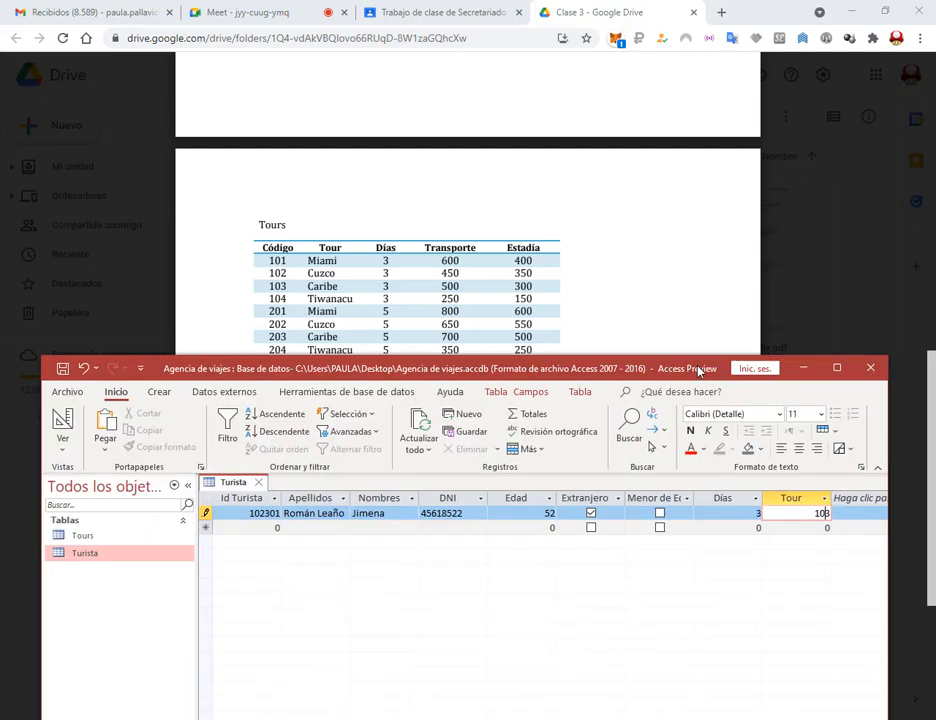
drag(648, 561, 698, 447)
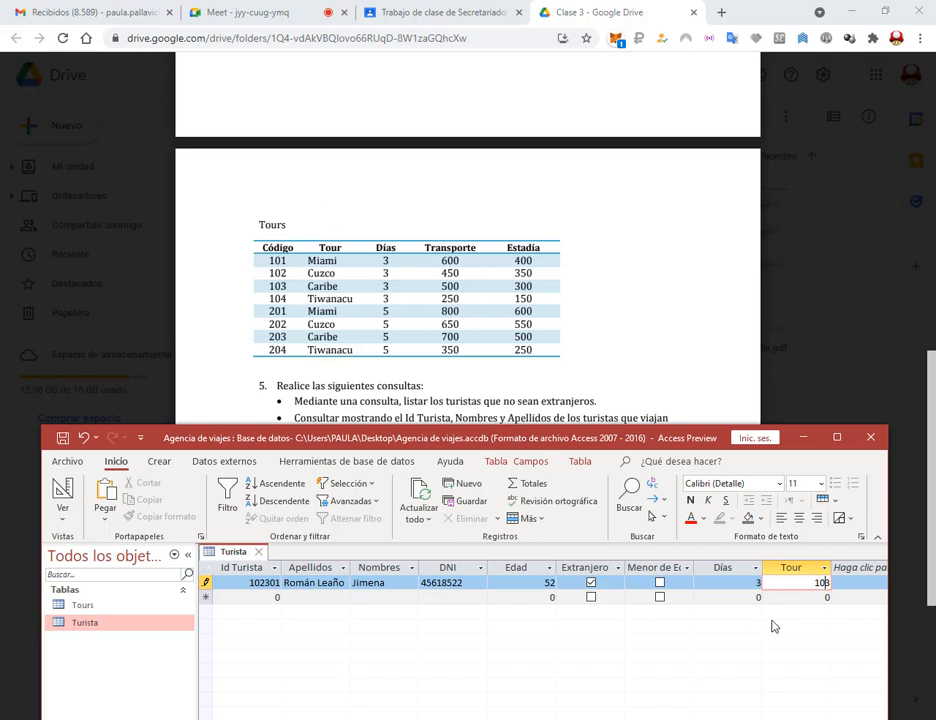
double_click(808, 587)
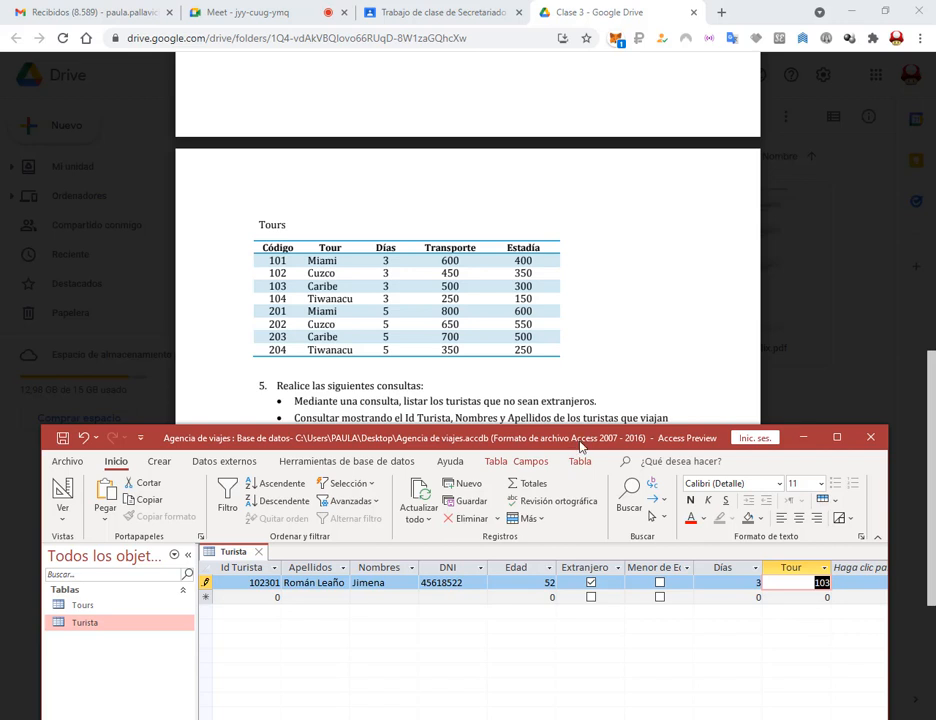
drag(580, 446, 580, 378)
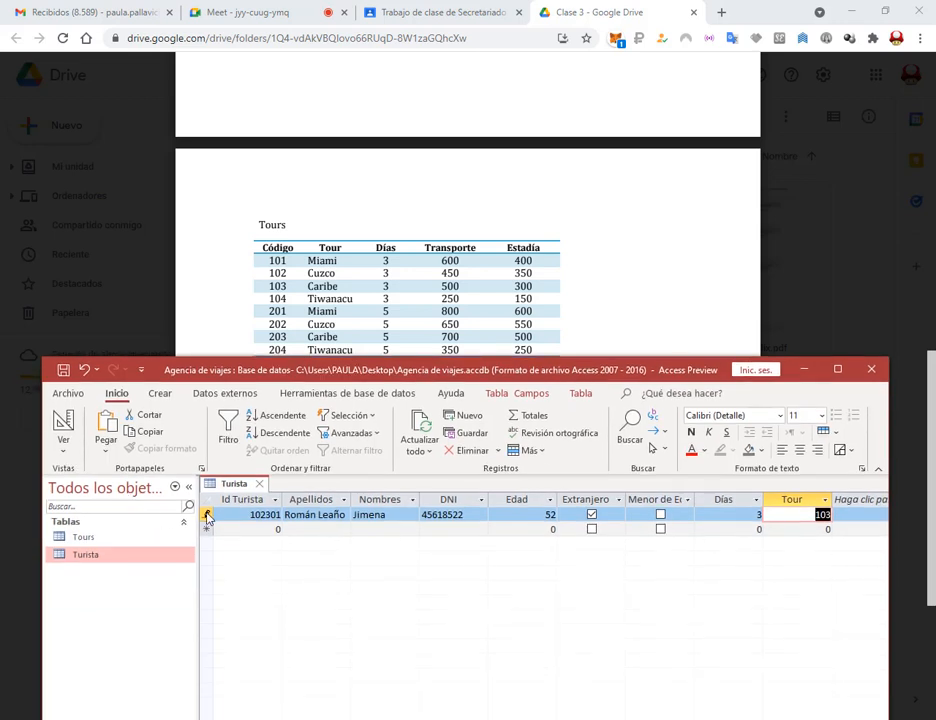
Clear the Tour value and delete the whole first record from the Turista table.
drag(216, 372, 223, 324)
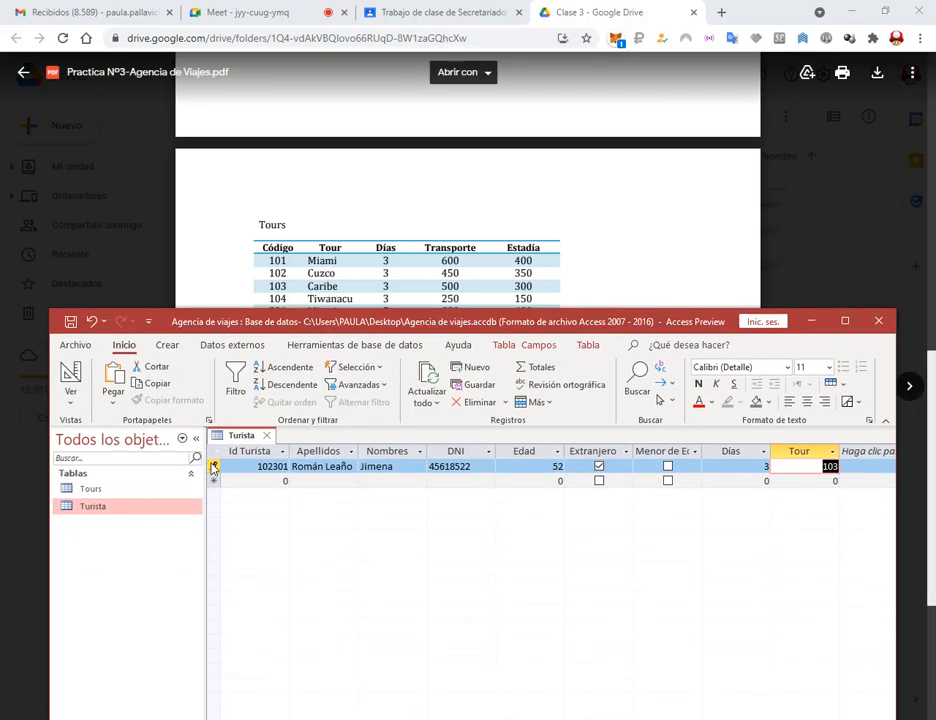
click(213, 468)
click(427, 410)
key(Delete)
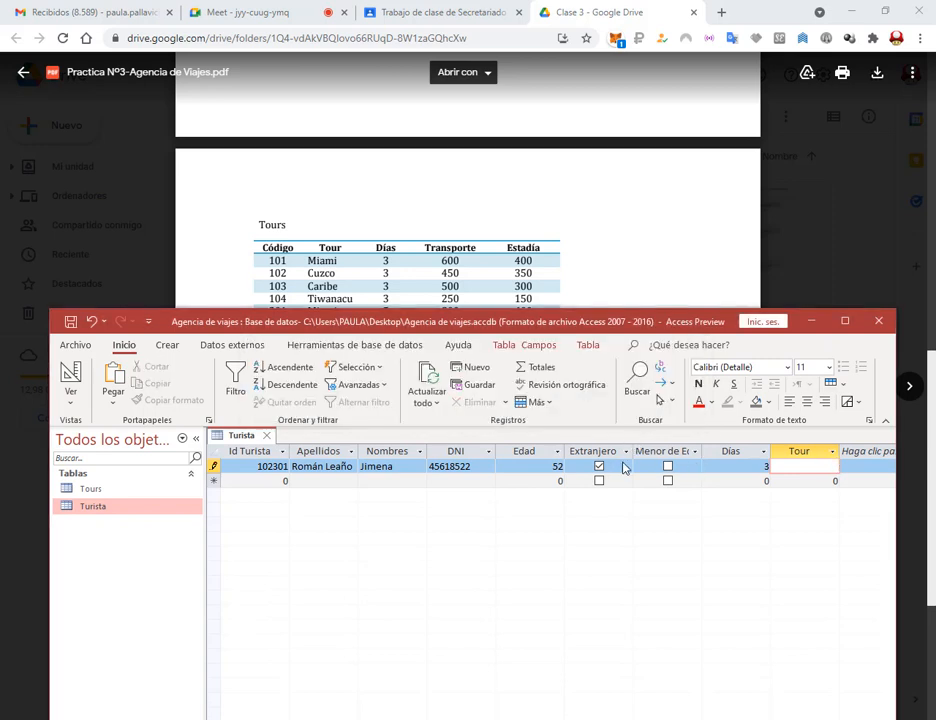
click(756, 470)
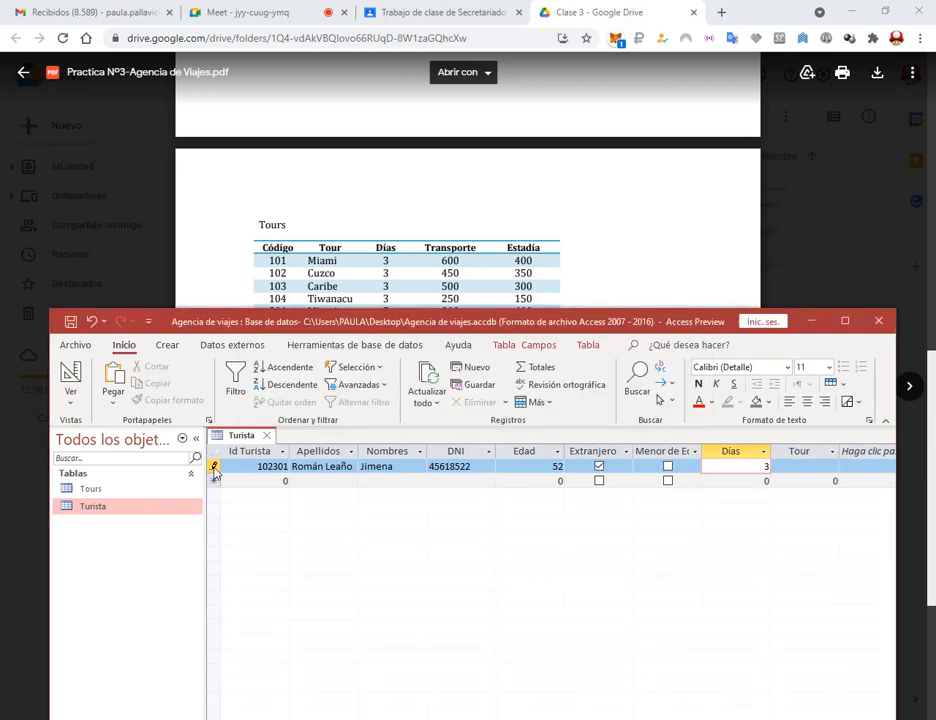
right_click(214, 470)
click(270, 498)
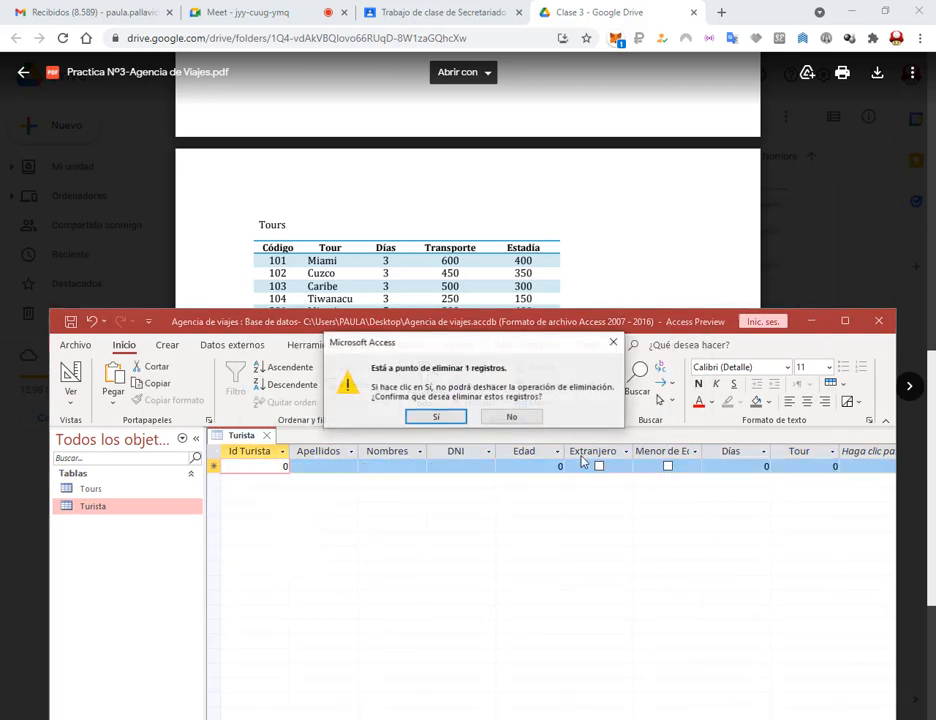
click(428, 416)
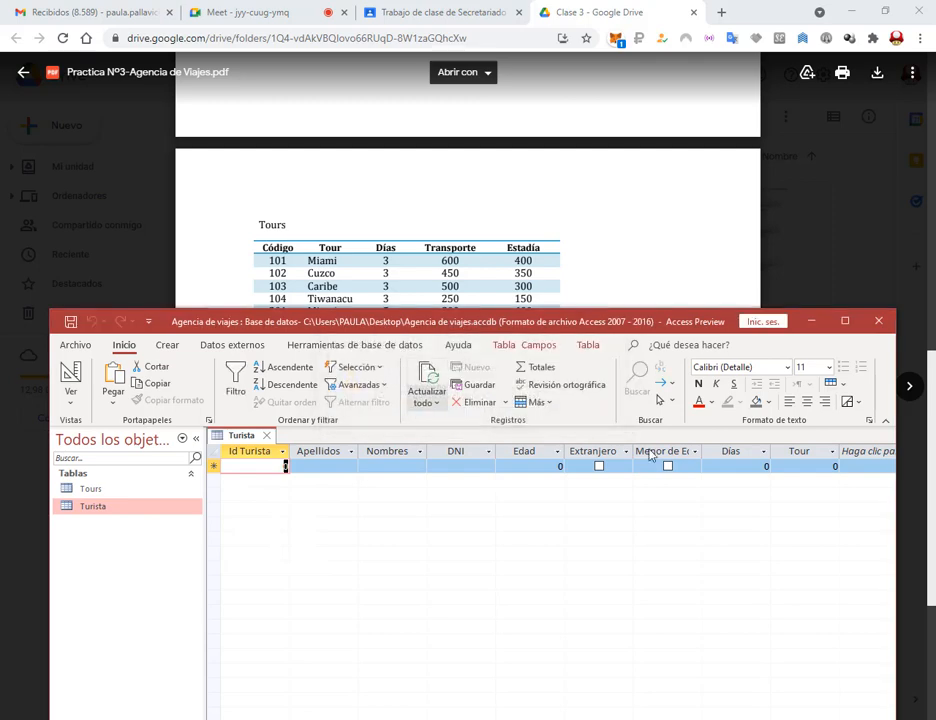
Open the Turista table in Design view and delete its Nombres field.
click(846, 321)
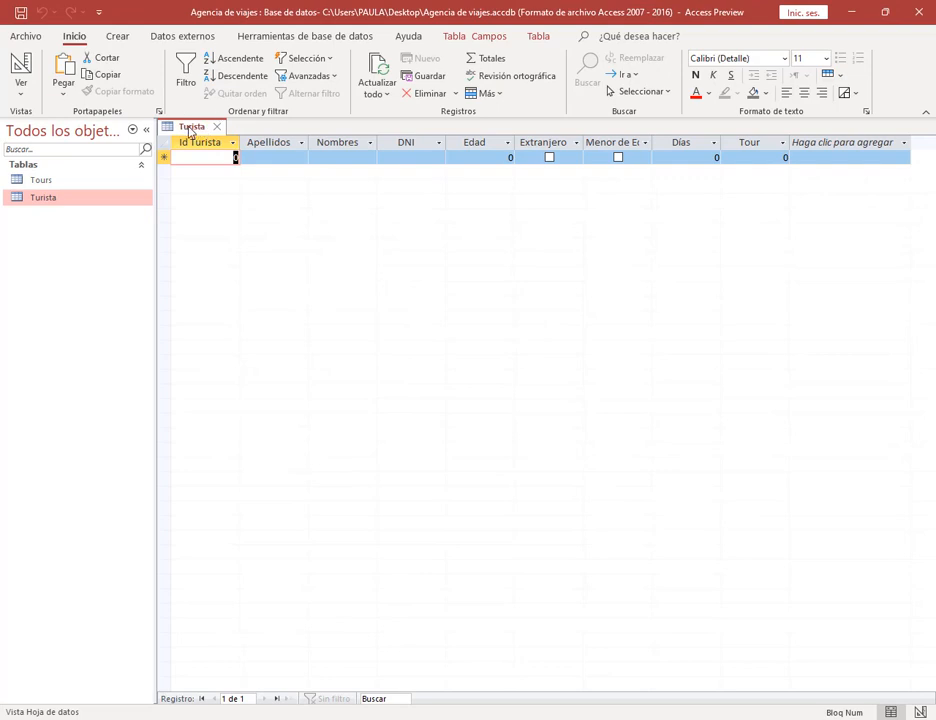
click(46, 197)
right_click(46, 197)
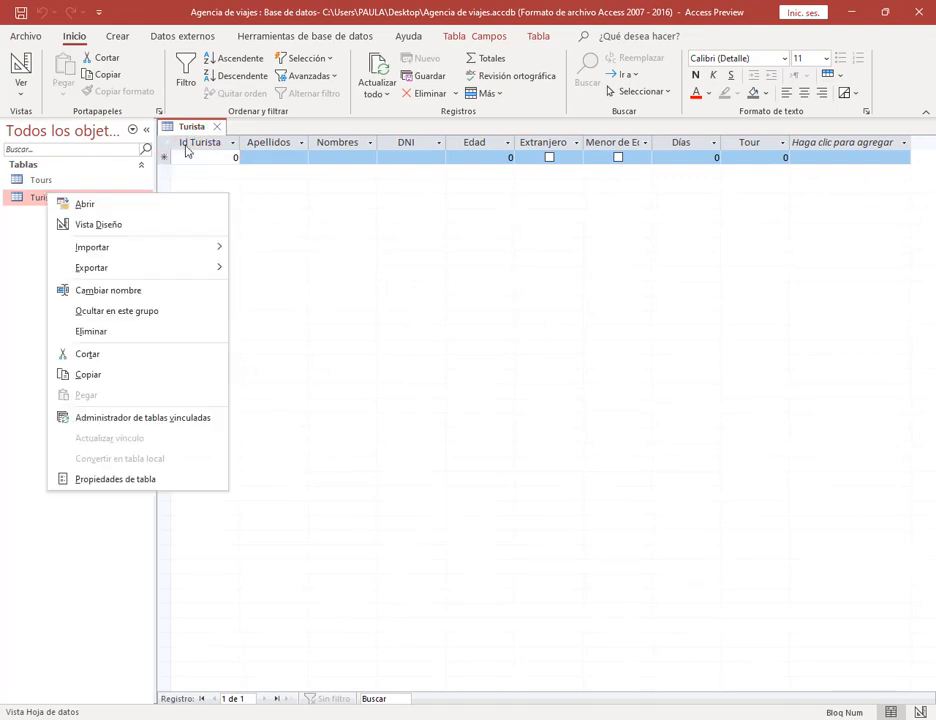
click(134, 225)
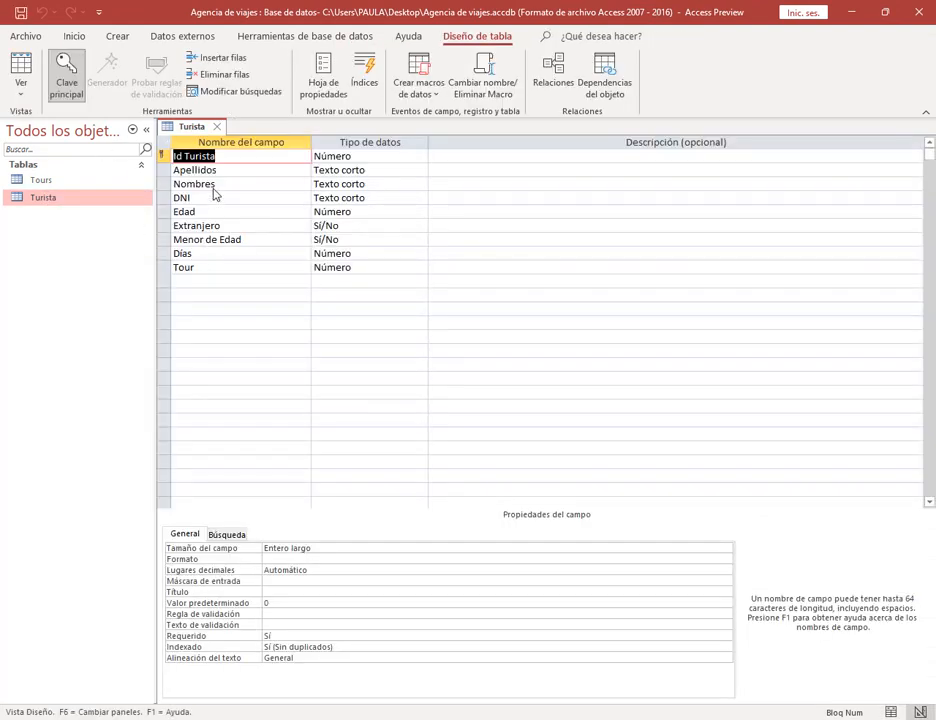
click(214, 186)
click(172, 188)
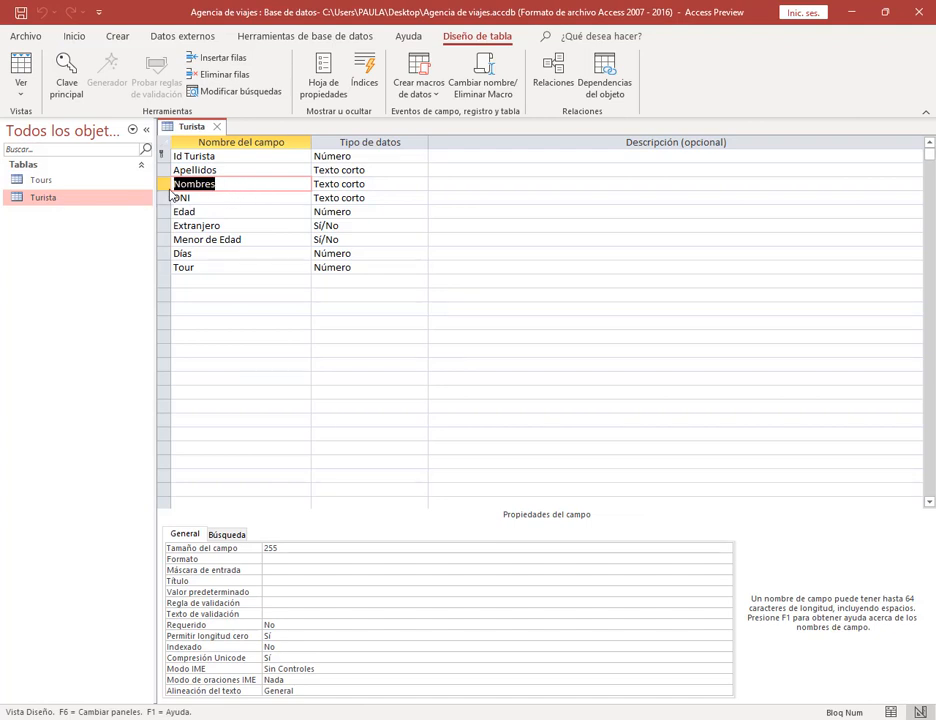
right_click(166, 192)
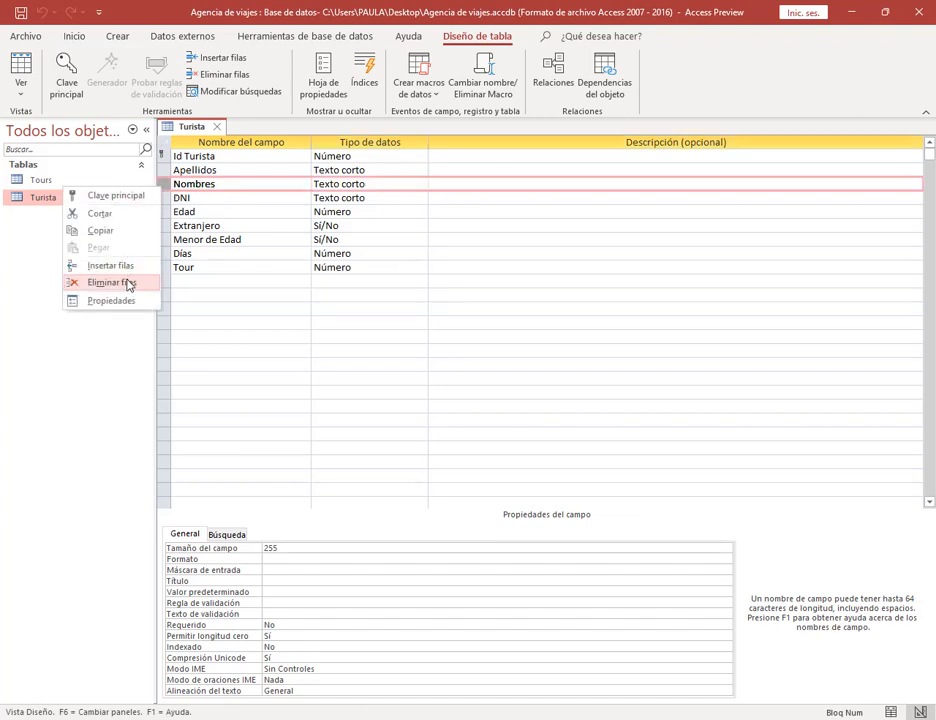
click(120, 280)
Rename the Apellidos field of the Turista table to Nombre y Apellido.
click(228, 172)
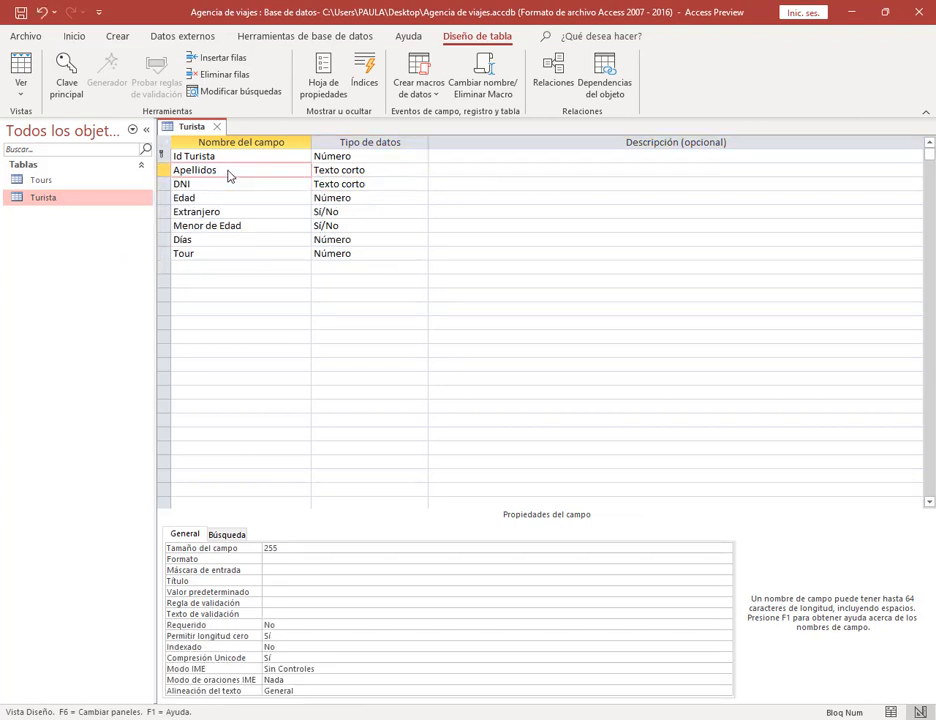
text(y N)
key(shift+Home)
text(No)
Delete the Menor de Edad field from the Turista table design.
click(185, 229)
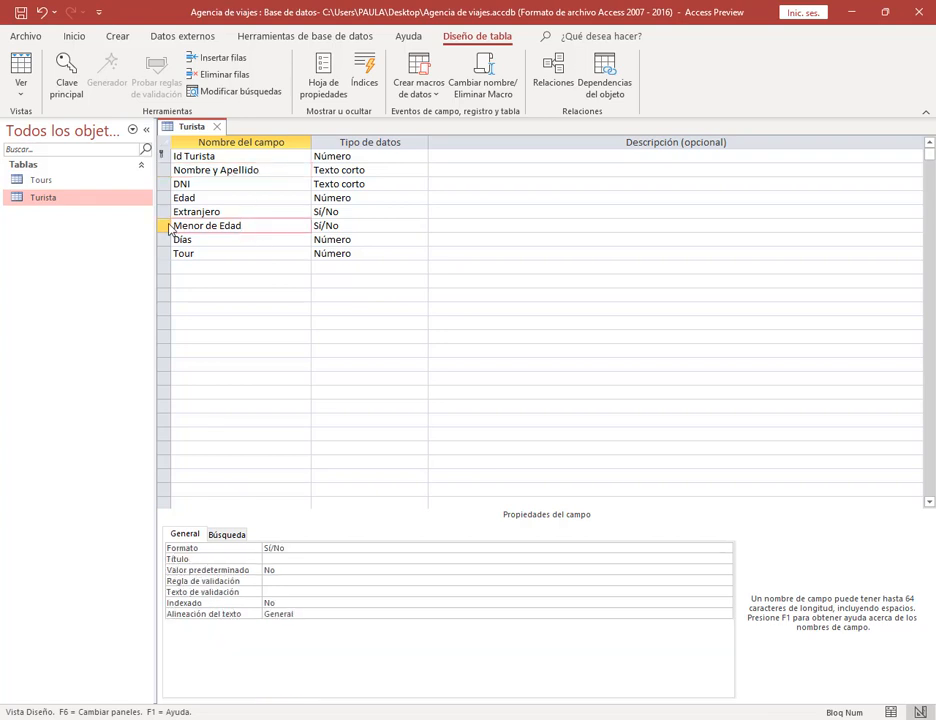
click(168, 228)
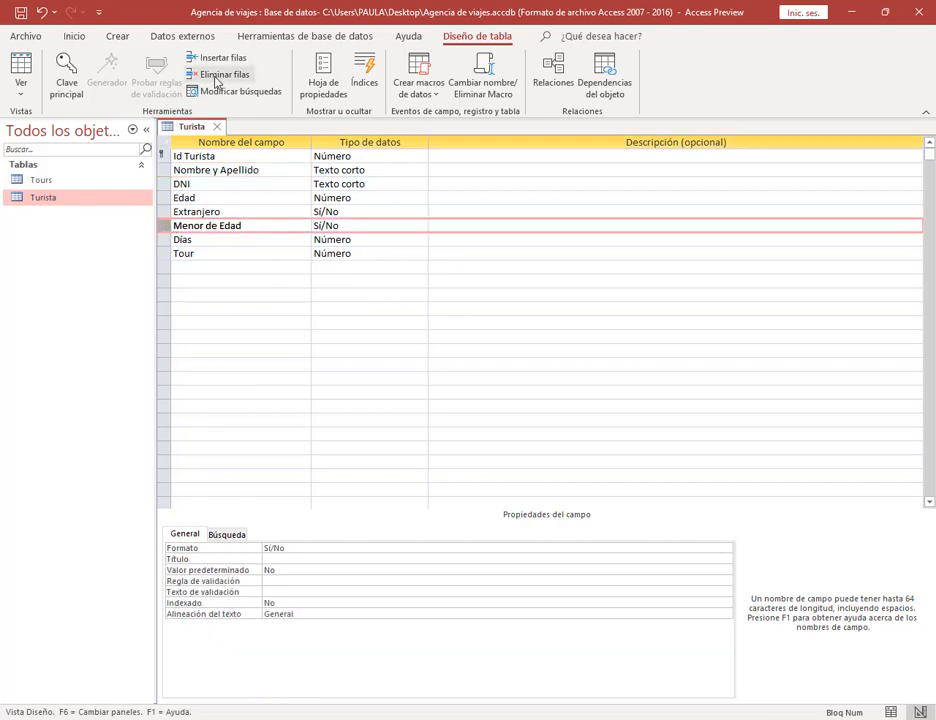
click(234, 203)
click(233, 212)
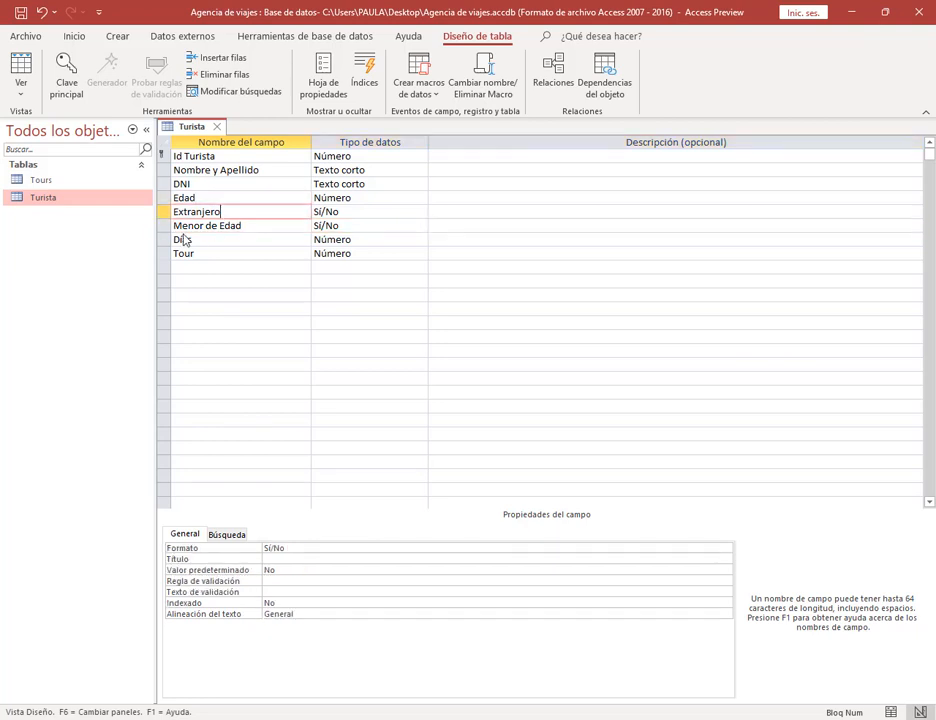
right_click(165, 231)
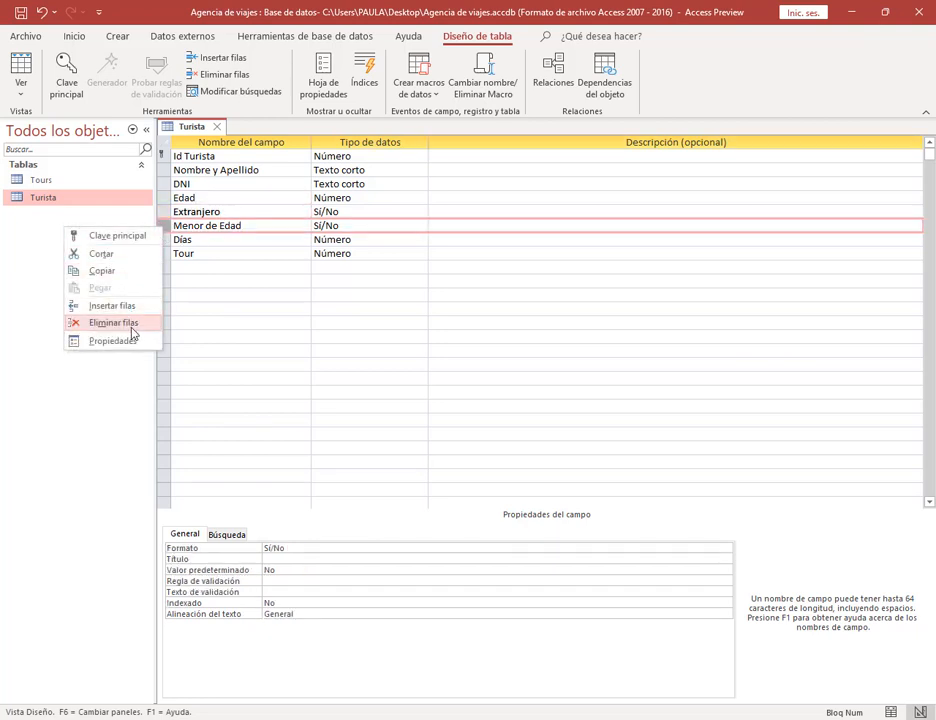
click(246, 225)
click(163, 229)
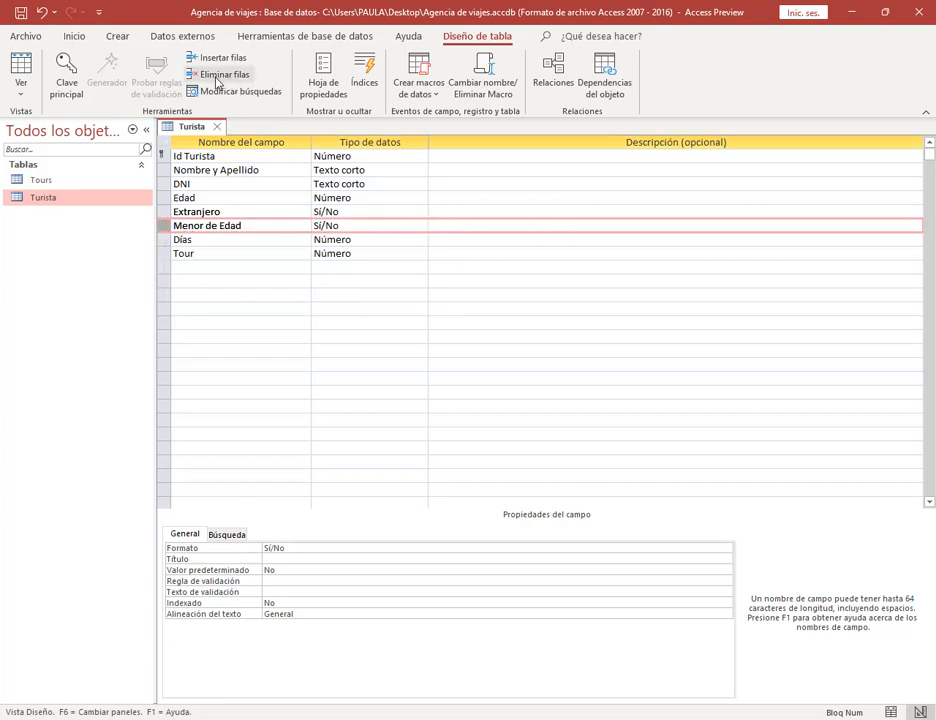
click(198, 230)
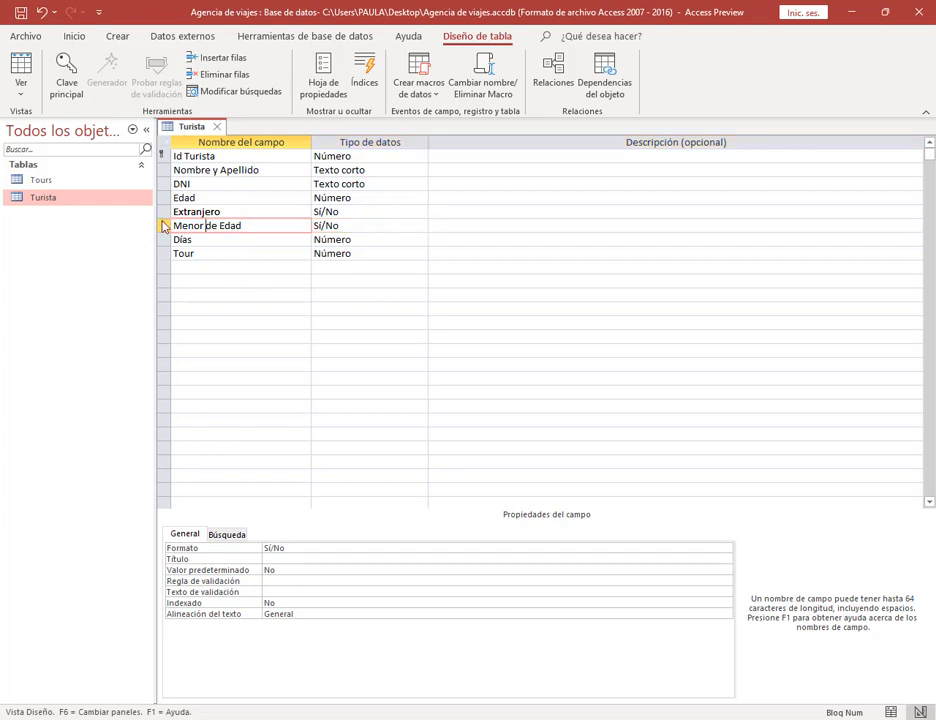
right_click(276, 231)
click(334, 233)
click(361, 232)
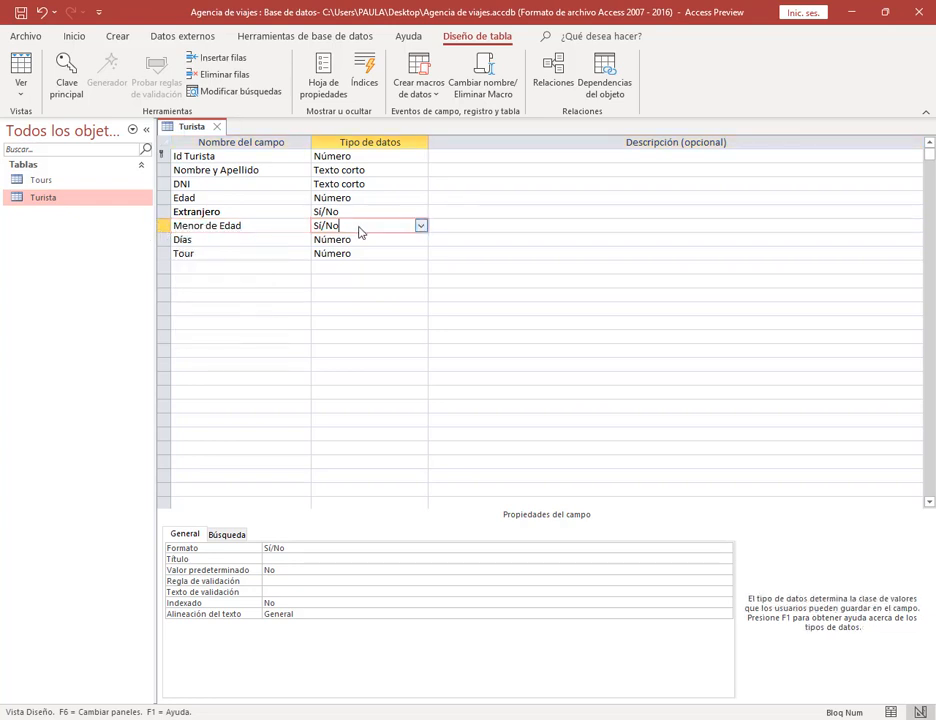
right_click(246, 232)
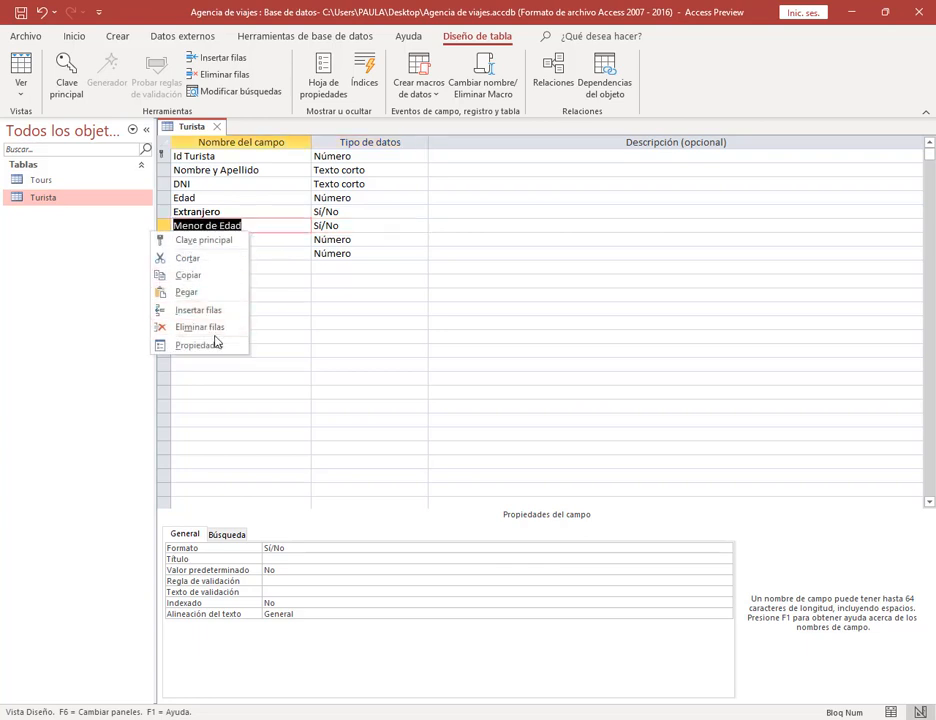
right_click(164, 227)
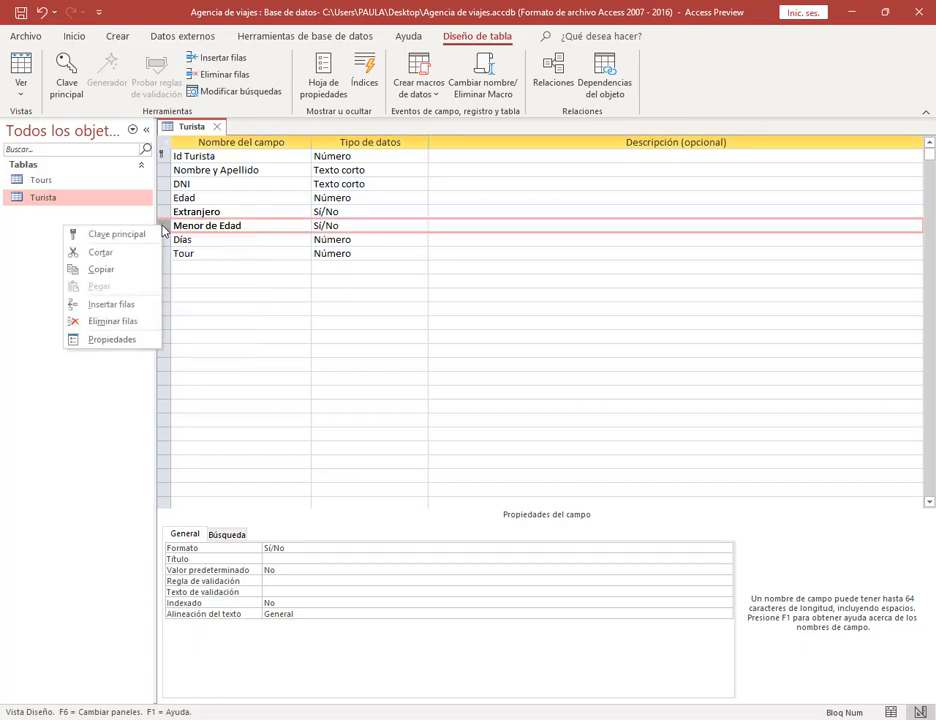
click(127, 322)
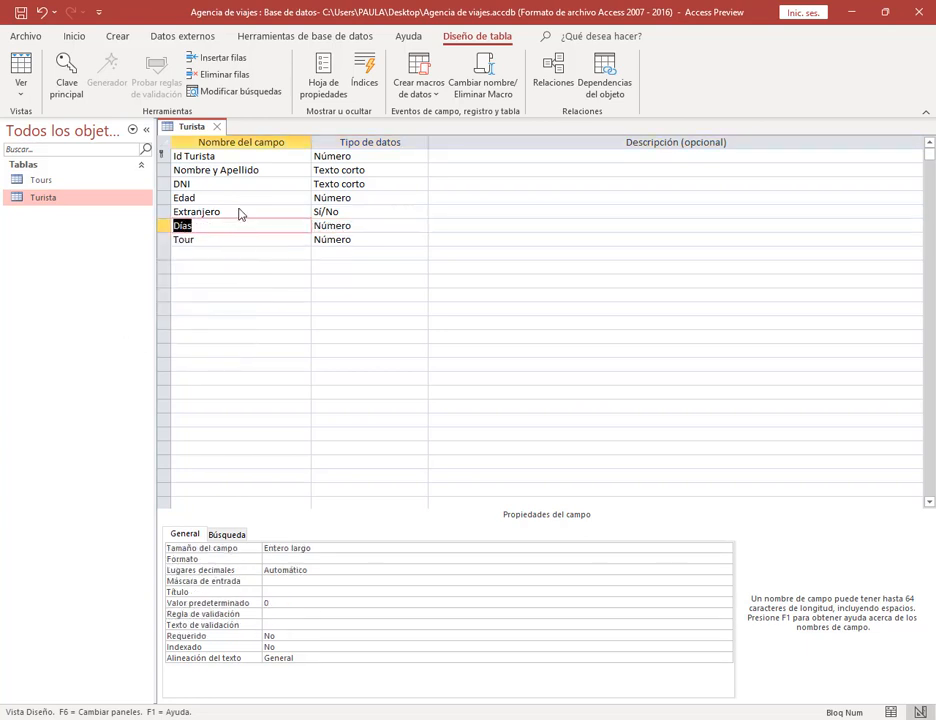
Save and close the Turista table design and open the Tours table's datasheet.
click(240, 211)
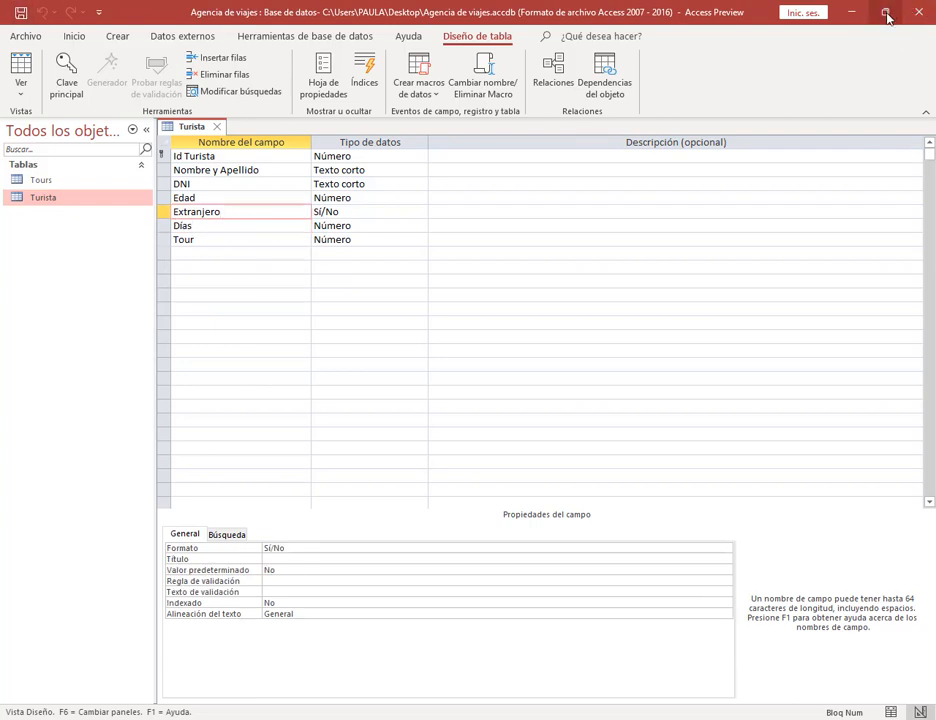
click(216, 127)
double_click(60, 182)
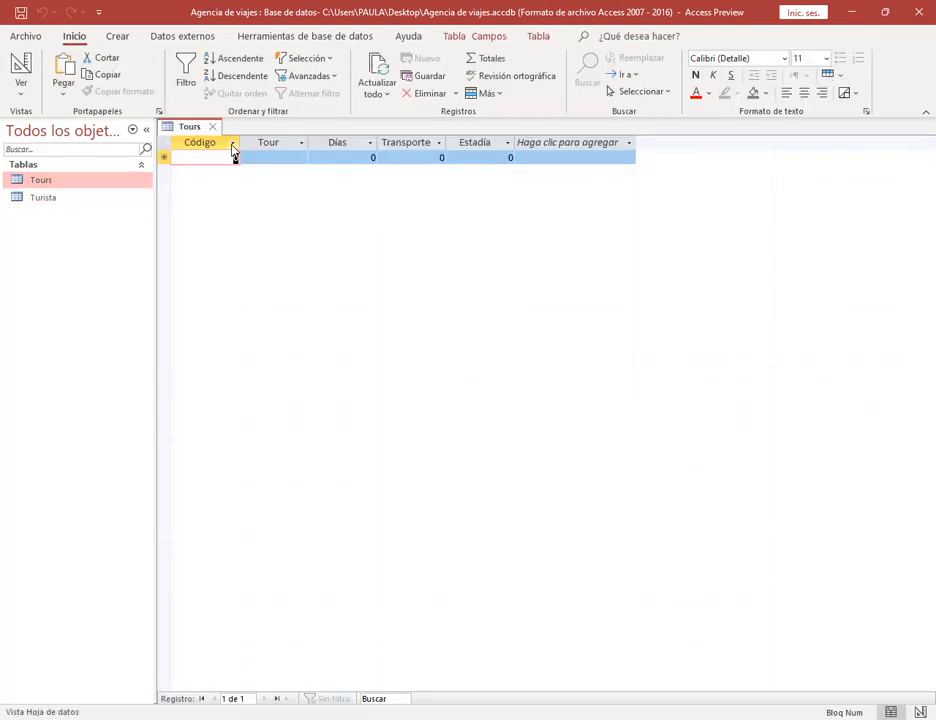
Check the class video call and review the Turistas data, the Tours data and the list of queries in the practice PDF.
key(alt+Tab)
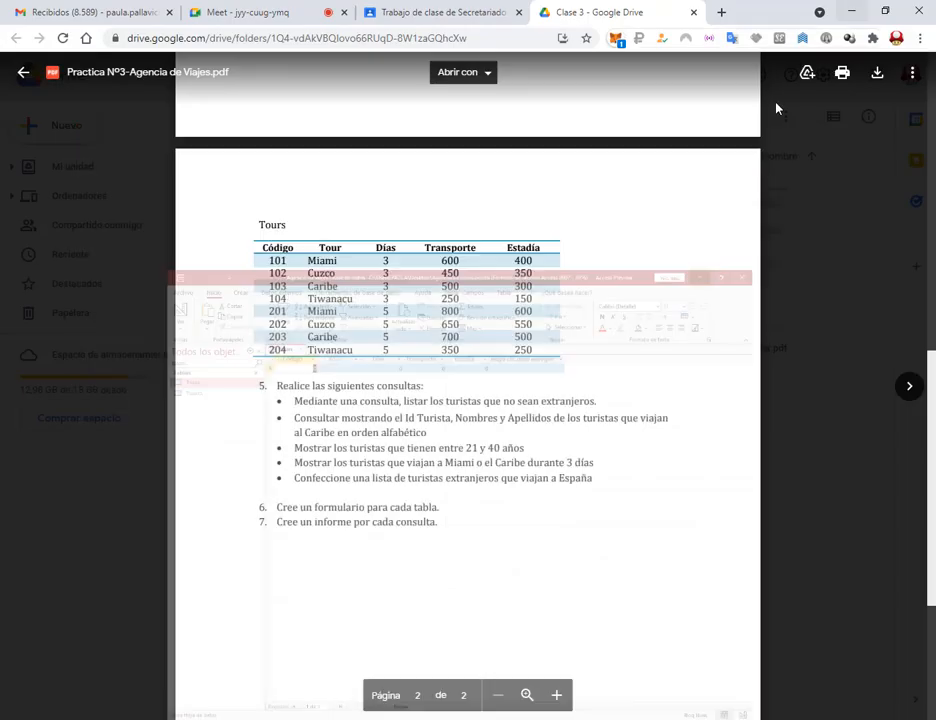
click(188, 6)
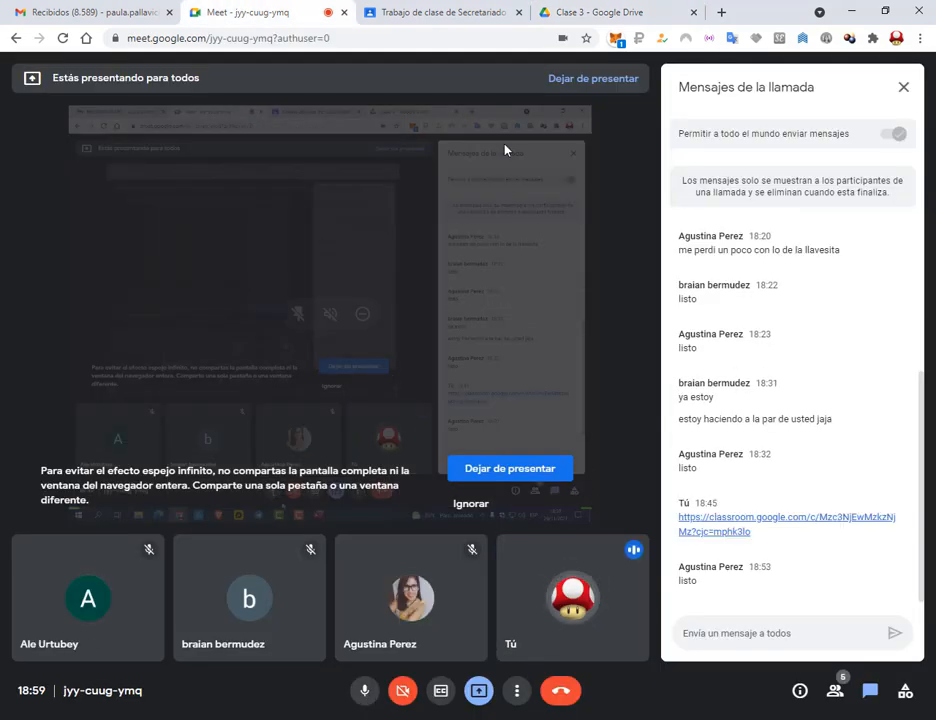
click(597, 12)
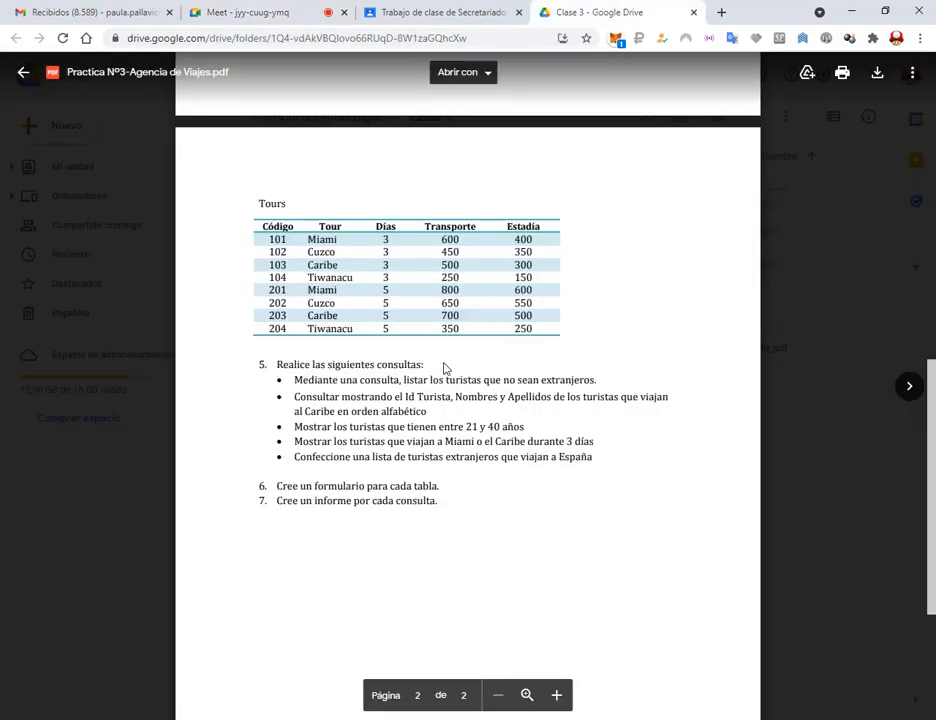
click(262, 12)
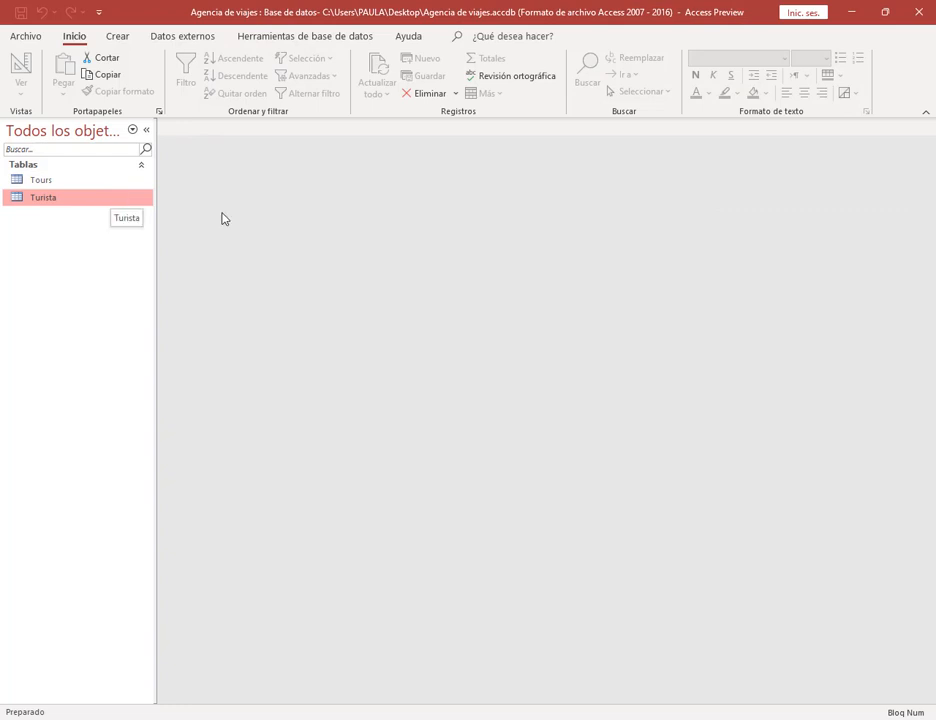
click(856, 16)
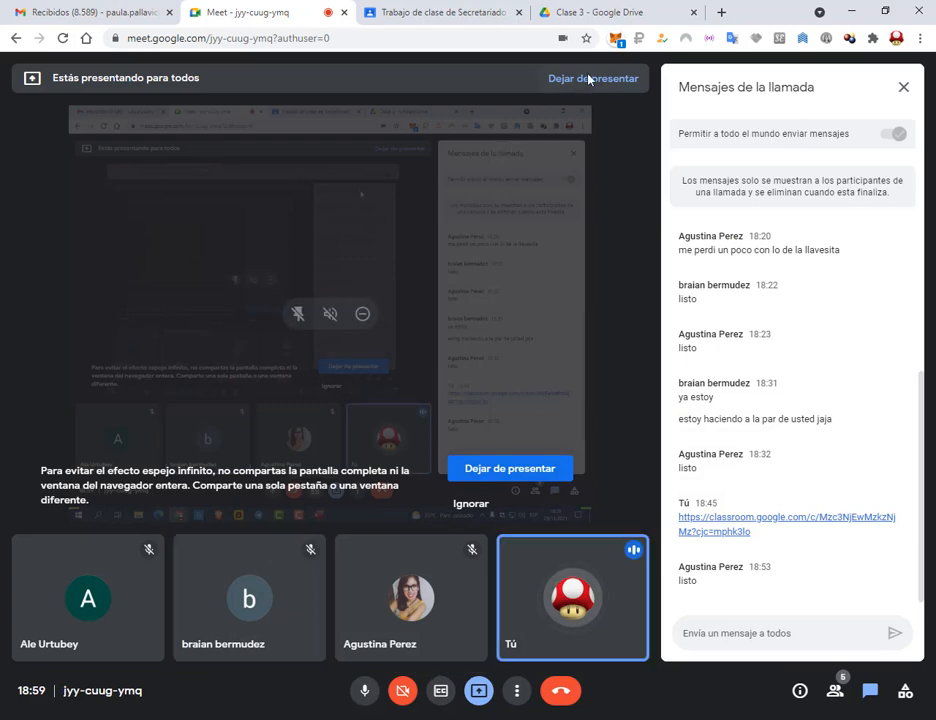
click(576, 15)
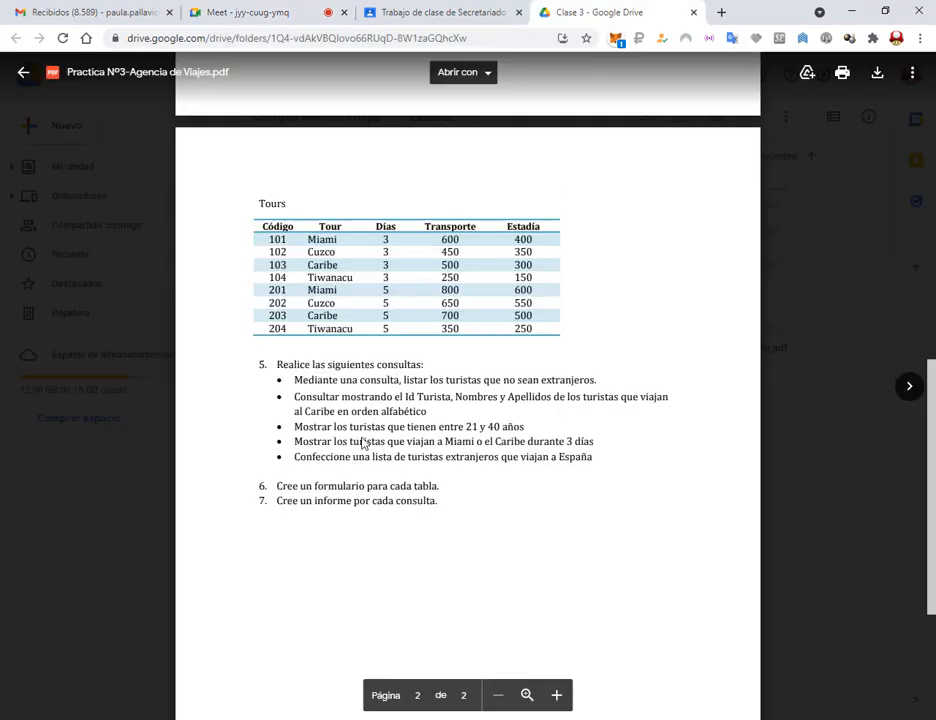
scroll(516, 388, up, 5)
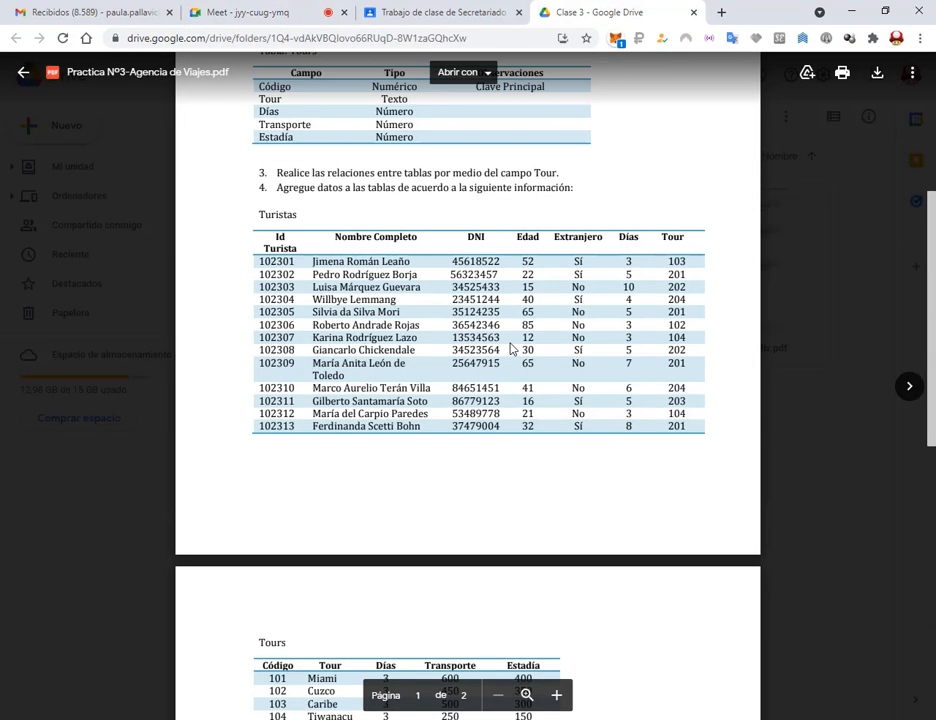
scroll(628, 318, down, 5)
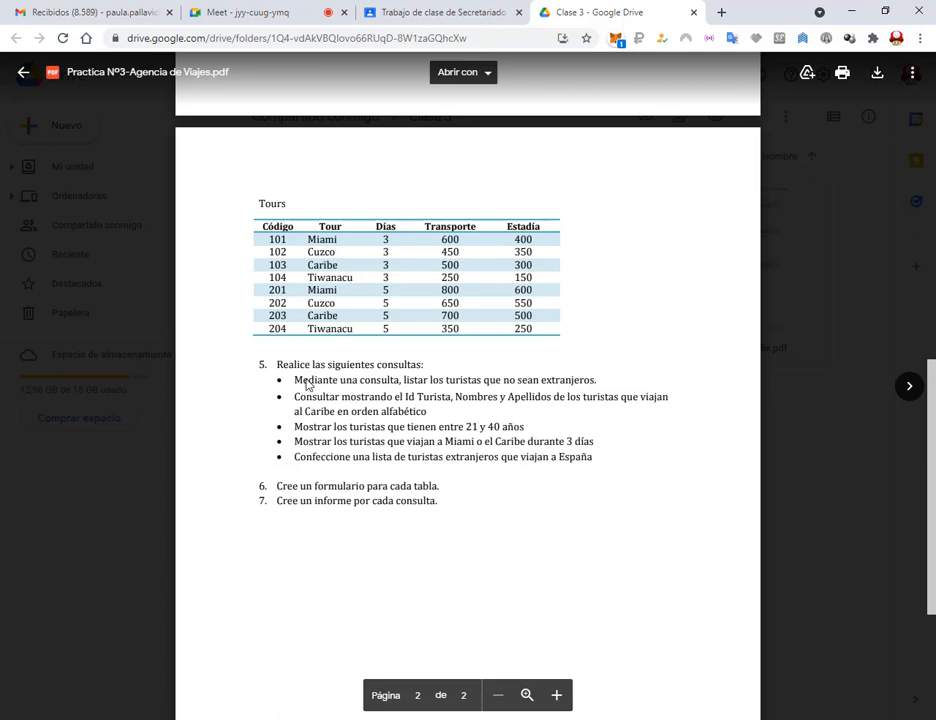
drag(272, 372, 677, 473)
Arrange the Access window below the PDF's list of queries and create a new query in Design view.
key(alt+Tab)
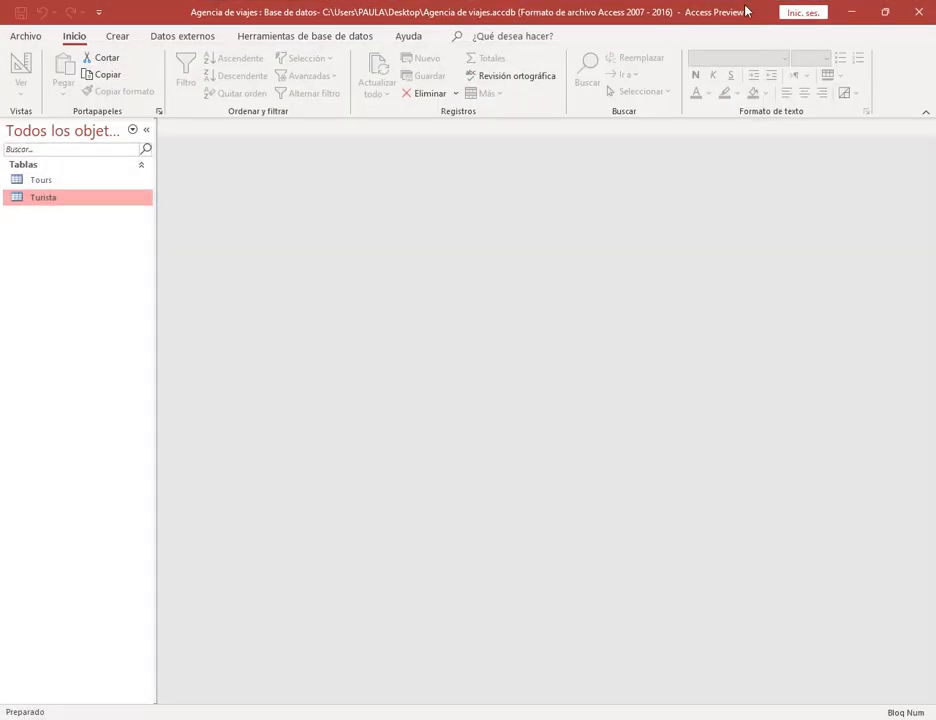
click(885, 12)
drag(591, 347, 544, 324)
scroll(433, 273, down, 4)
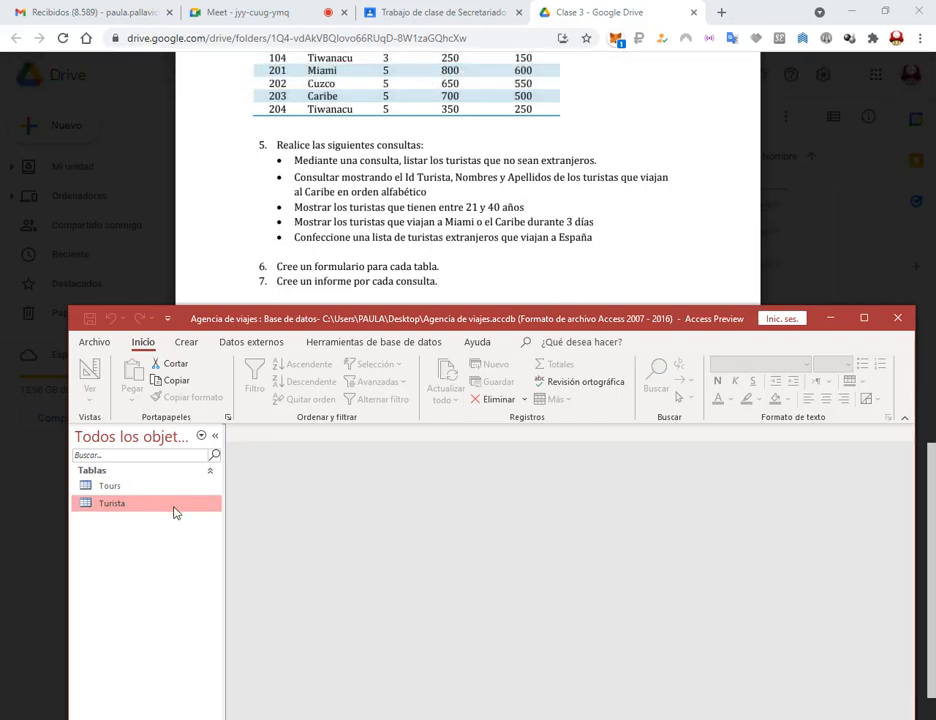
click(180, 343)
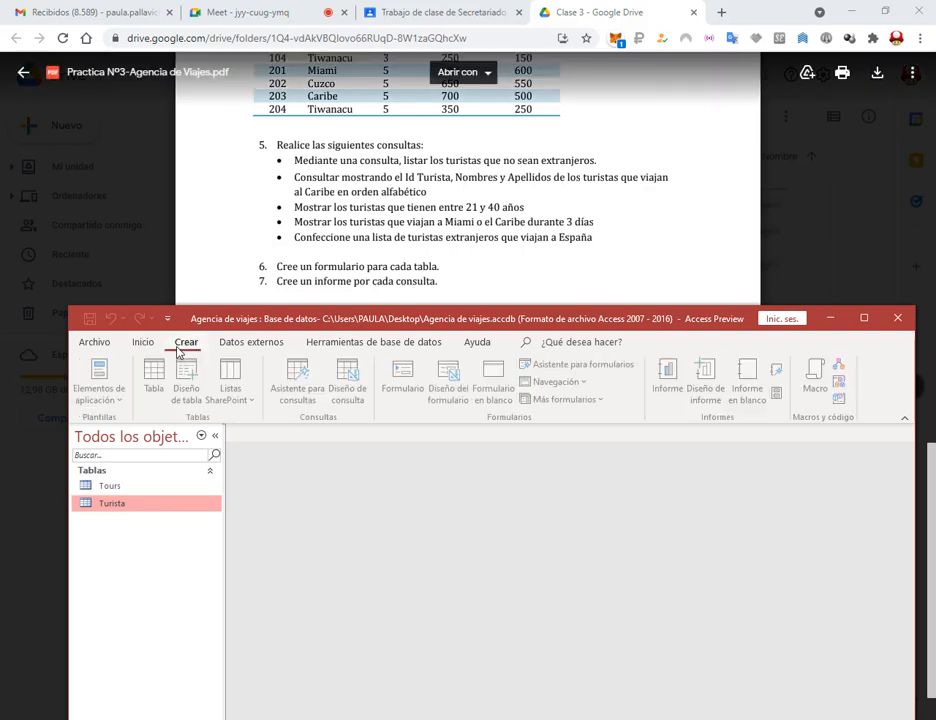
click(358, 385)
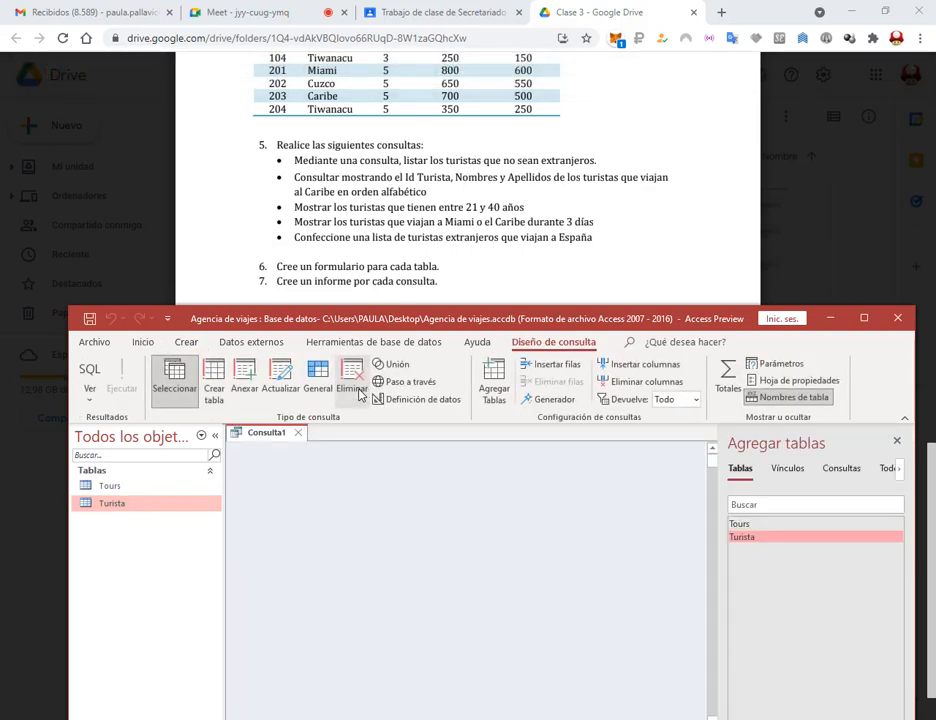
Add the Turista table to the new query and enlarge its field list so that all fields fit.
drag(500, 318, 507, 135)
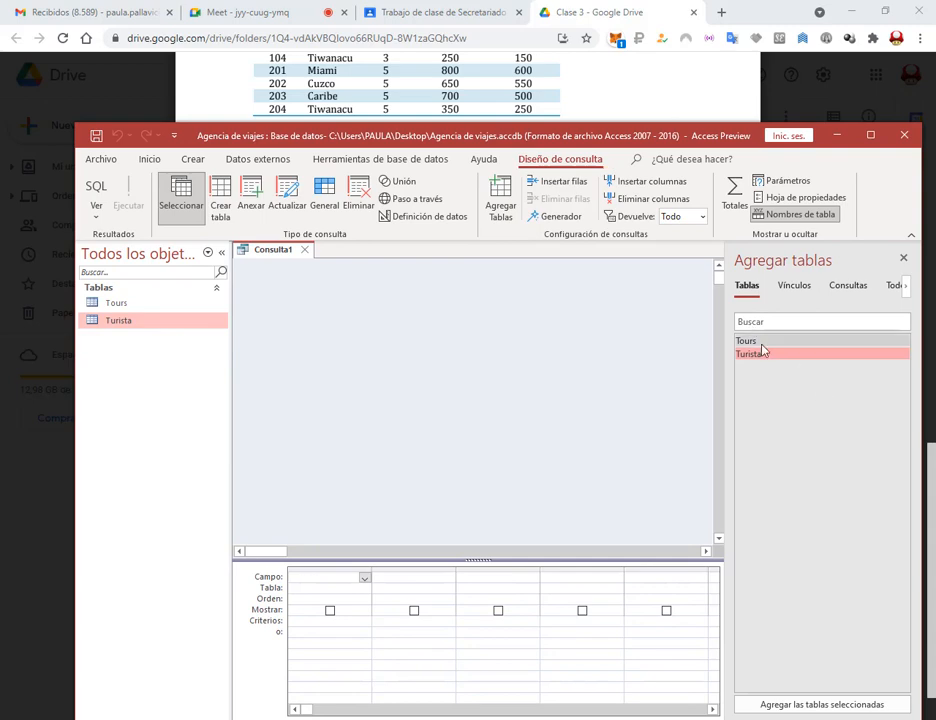
drag(689, 135, 701, 401)
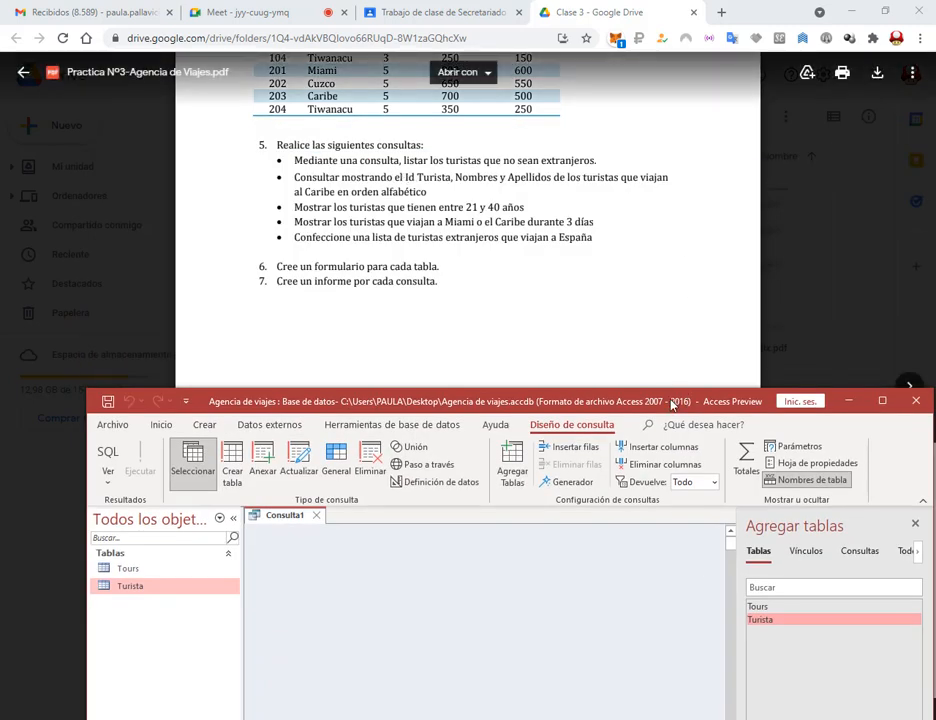
drag(672, 403, 652, 204)
drag(752, 428, 399, 371)
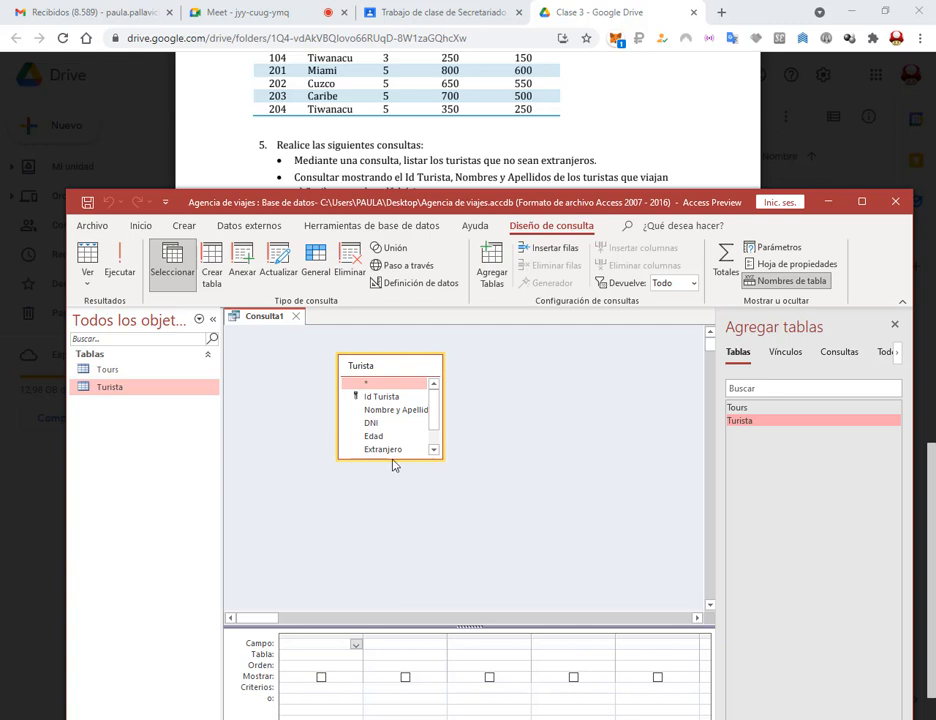
drag(394, 461, 399, 501)
drag(405, 367, 352, 352)
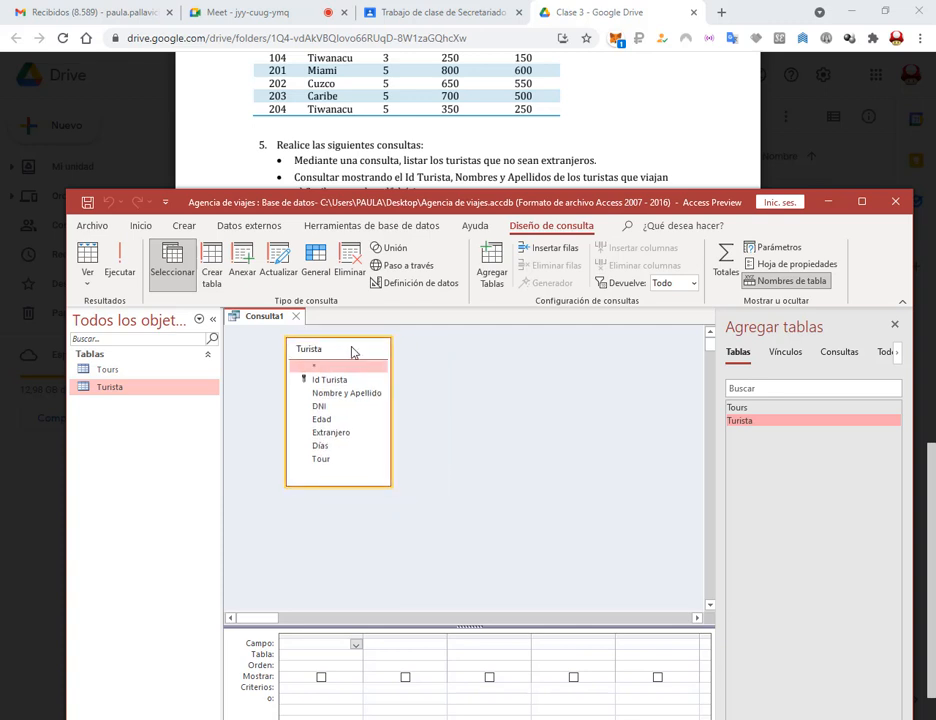
drag(415, 201, 411, 91)
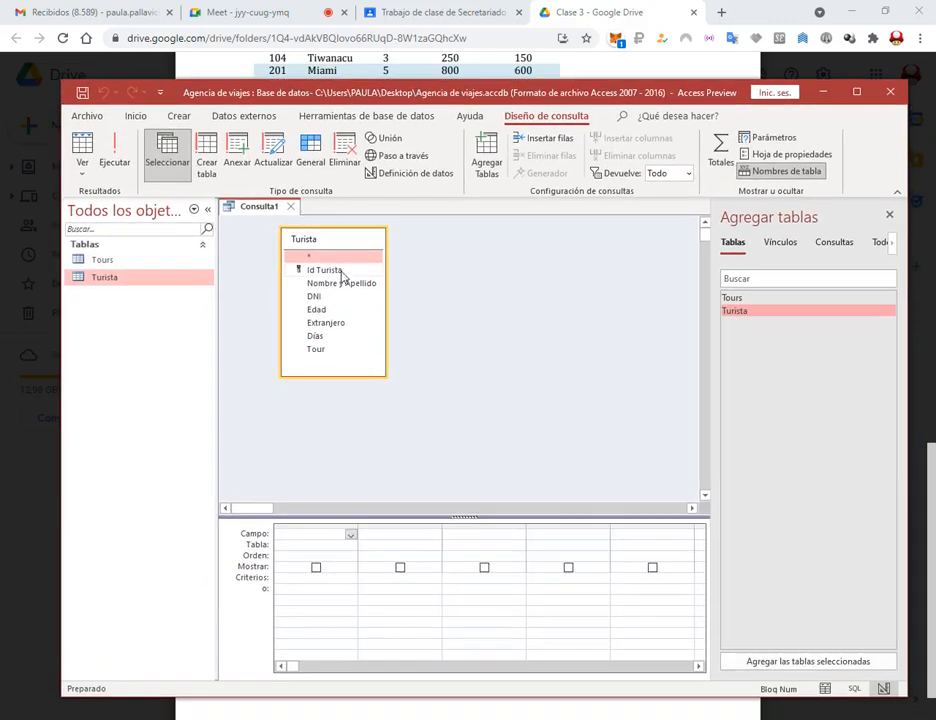
Close the table-adding pane and move the Access window down to uncover the first query request in the PDF.
click(890, 217)
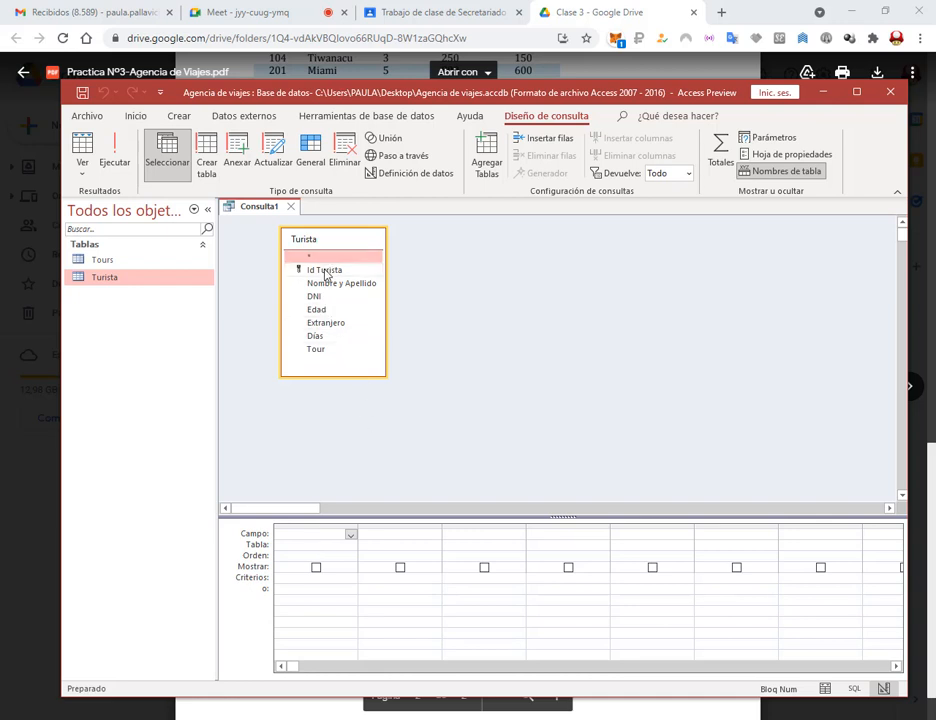
click(350, 534)
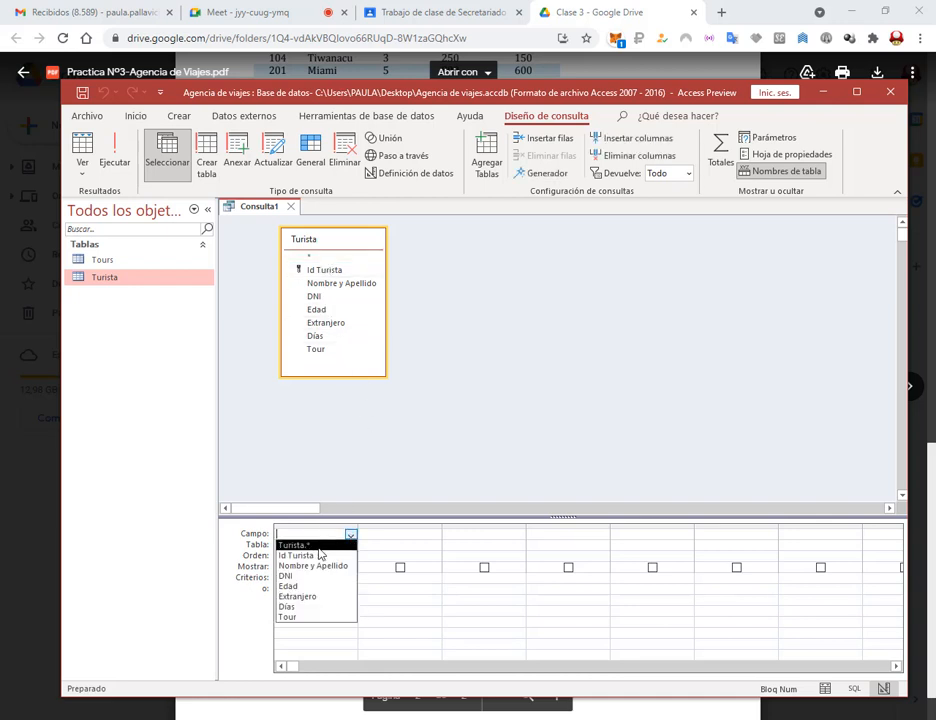
click(310, 257)
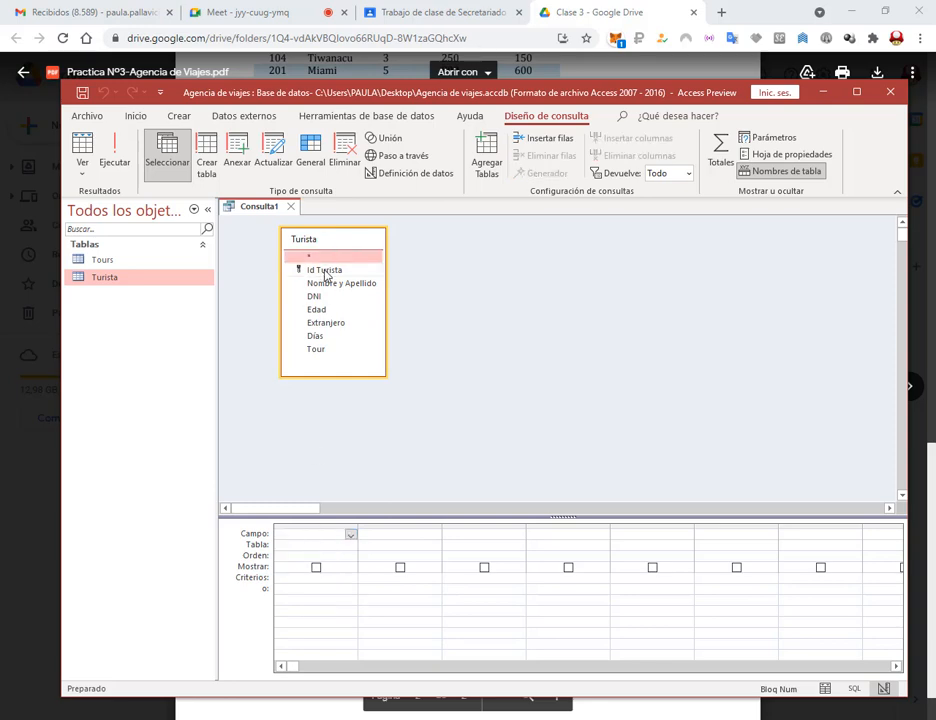
click(324, 271)
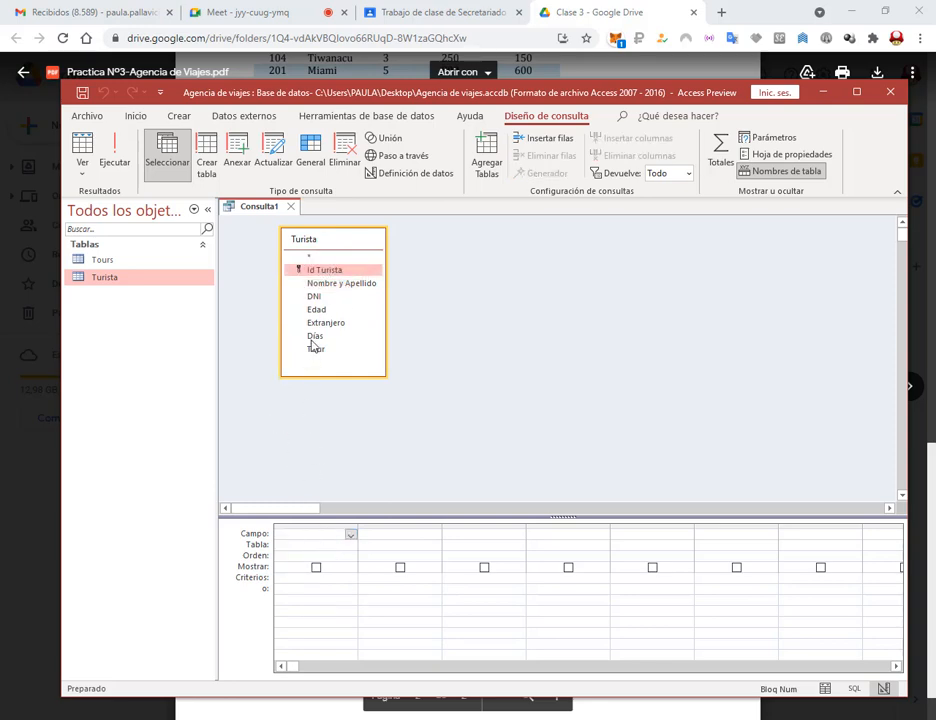
drag(433, 90, 433, 198)
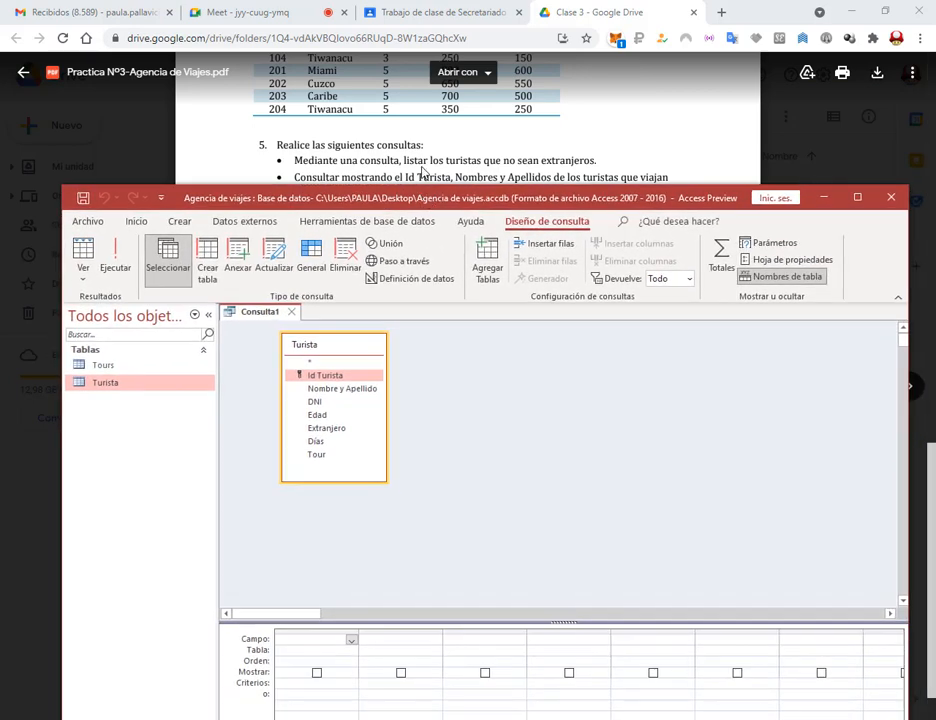
mouse_move(488, 202)
mouse_down()
mouse_move(497, 314)
mouse_move(483, 207)
mouse_up()
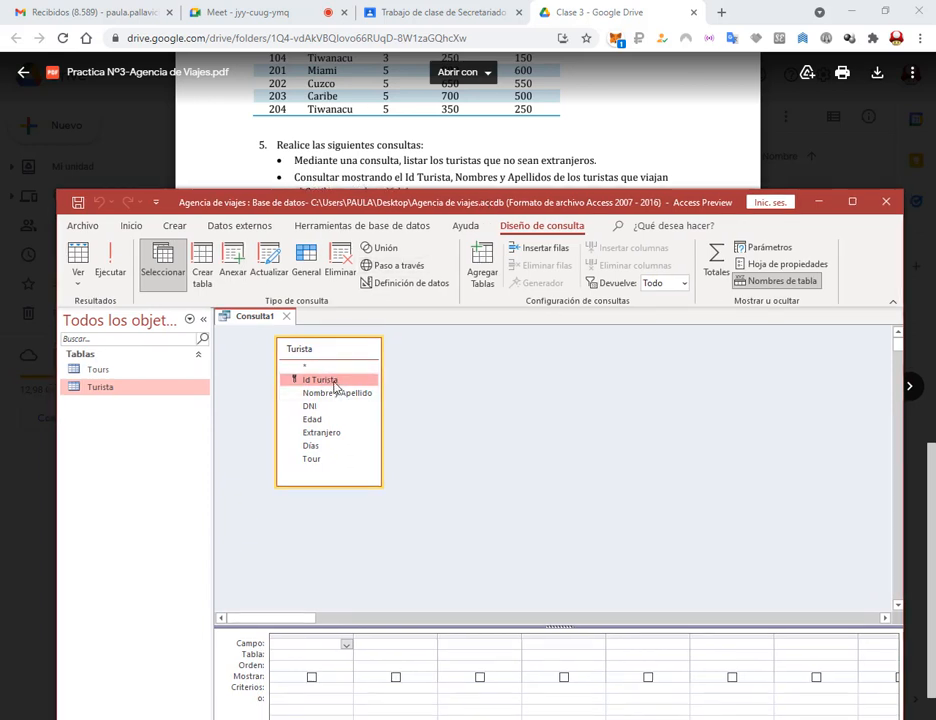
Add the Id Turista, Nombre y Apellido, Extranjero and DNI fields of Turista to the query grid.
double_click(335, 382)
double_click(337, 393)
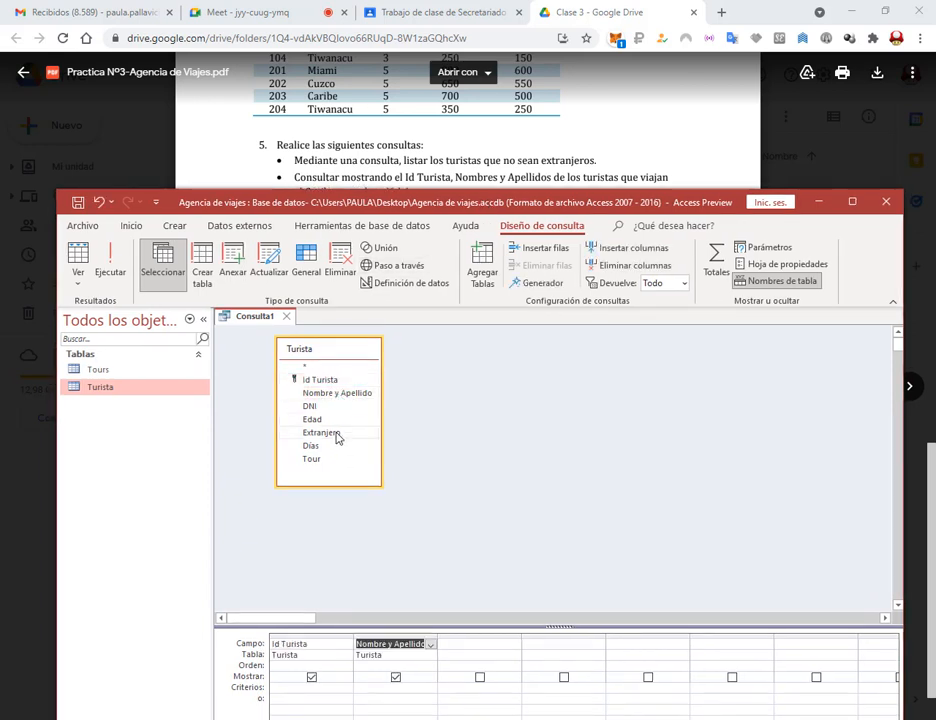
double_click(336, 434)
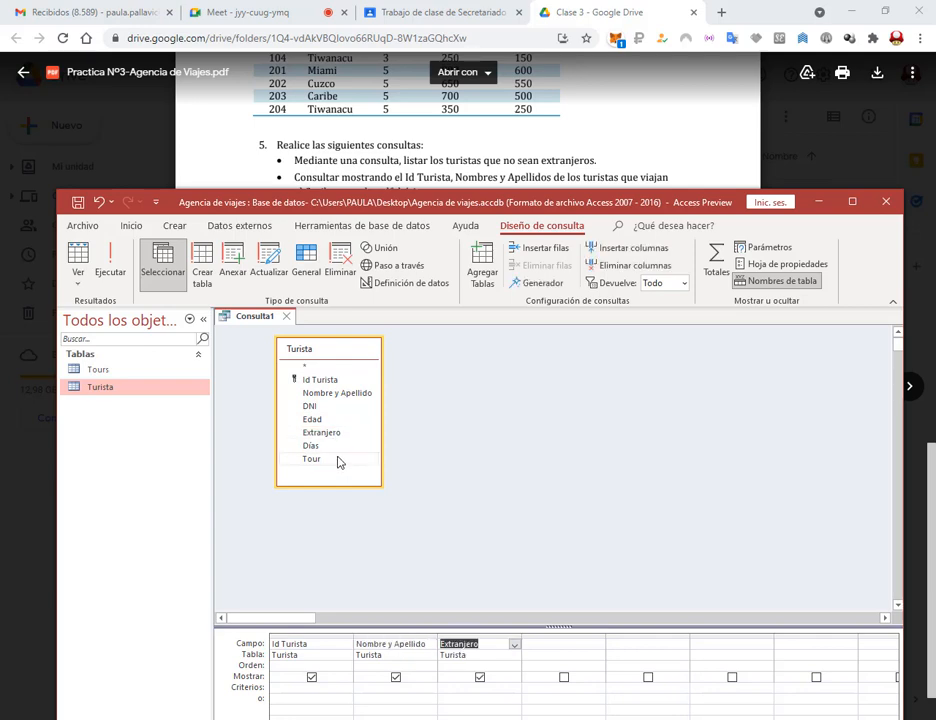
double_click(322, 407)
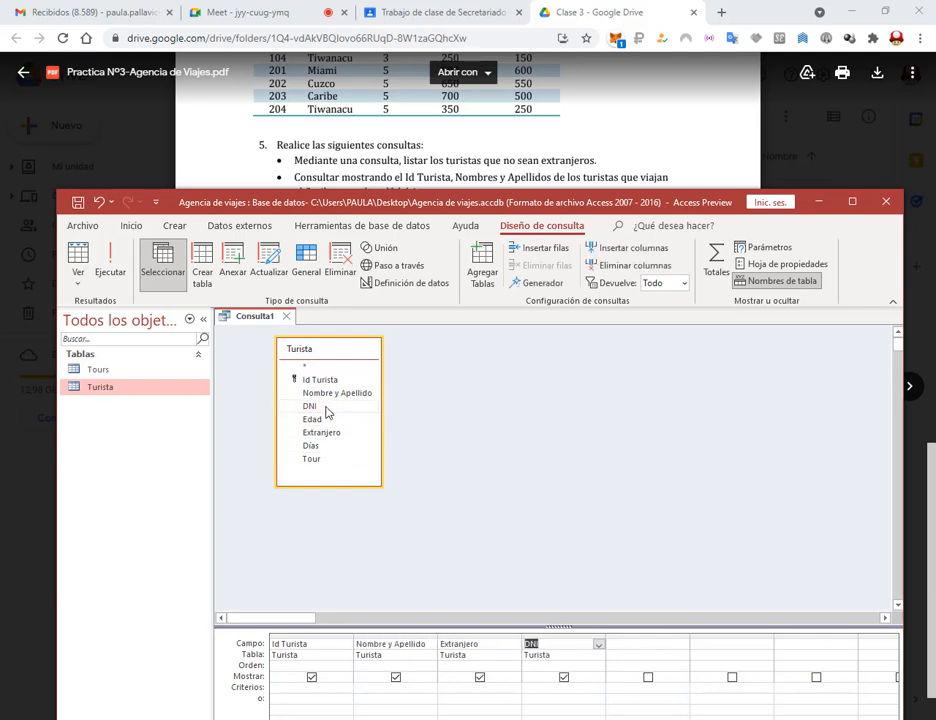
click(848, 204)
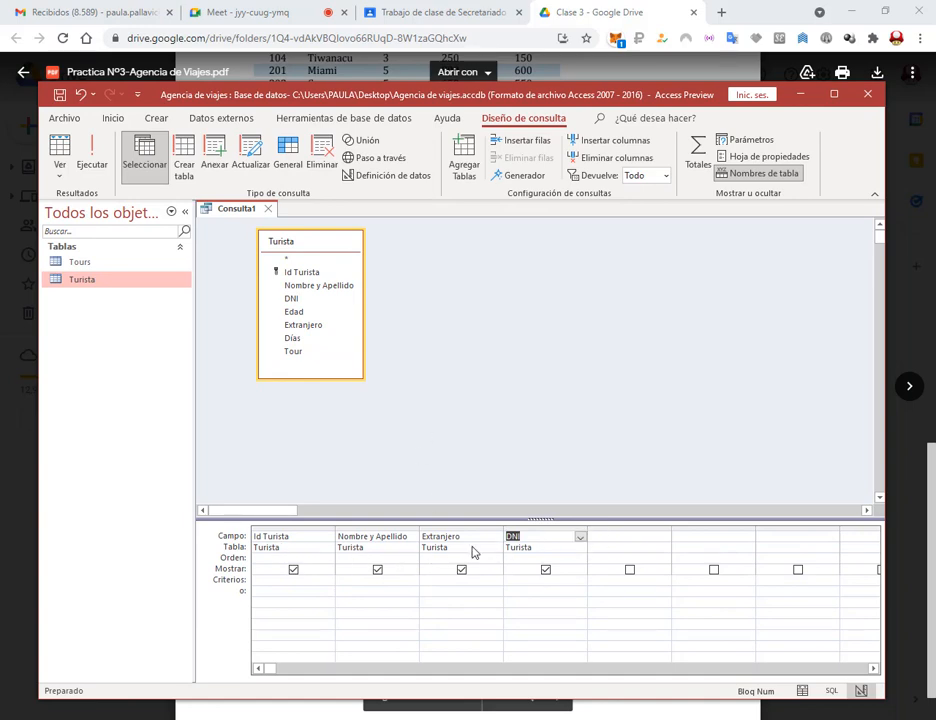
Run the query without criteria, compare its design with the PDF's first request, and run it again.
click(90, 152)
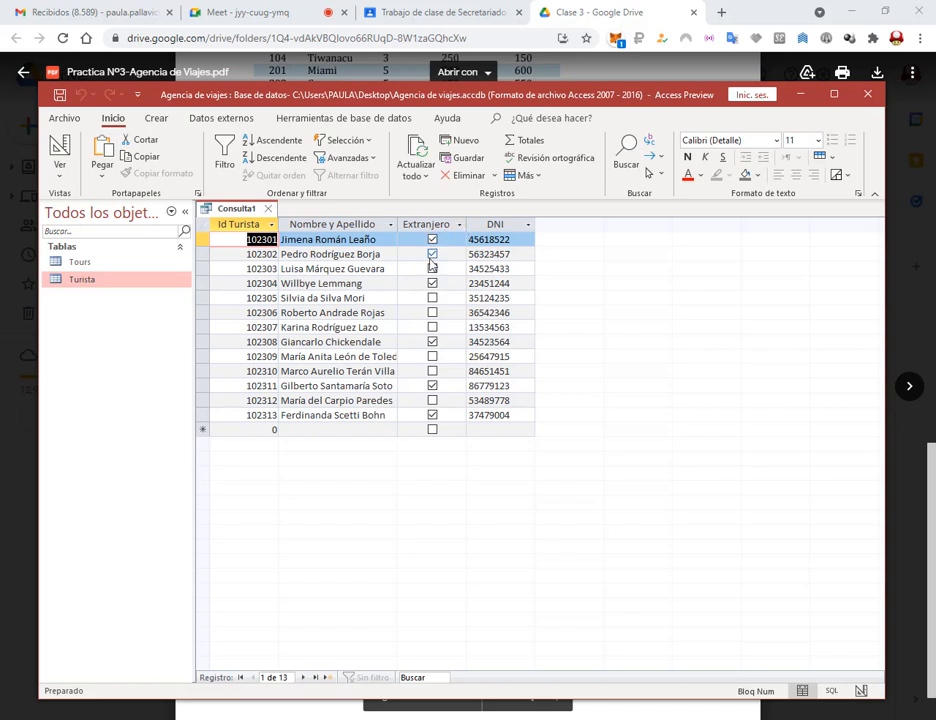
click(60, 150)
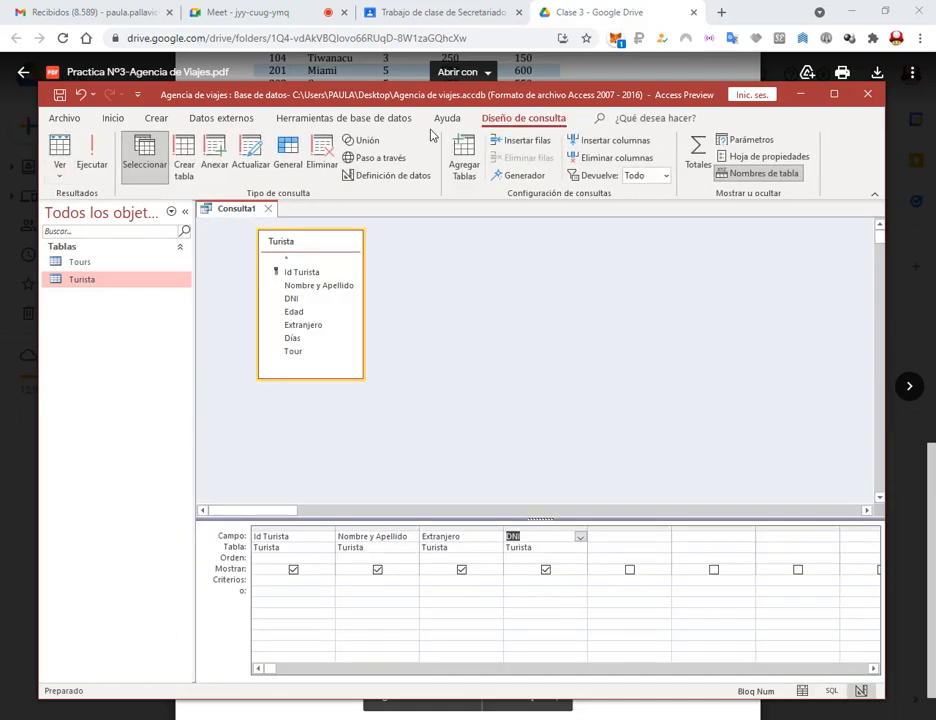
drag(454, 93, 476, 183)
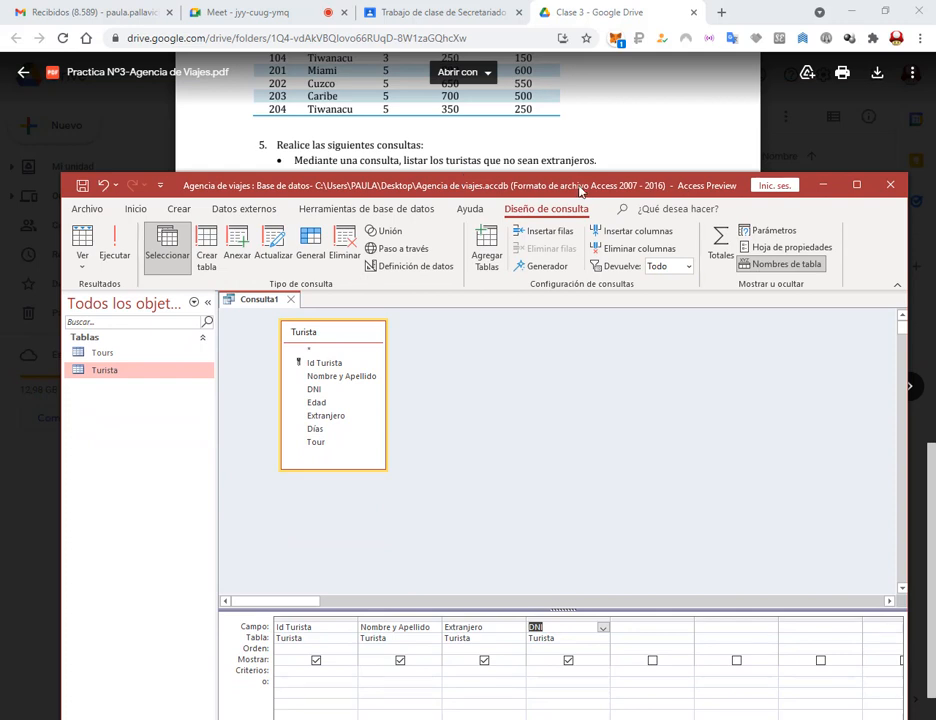
click(114, 245)
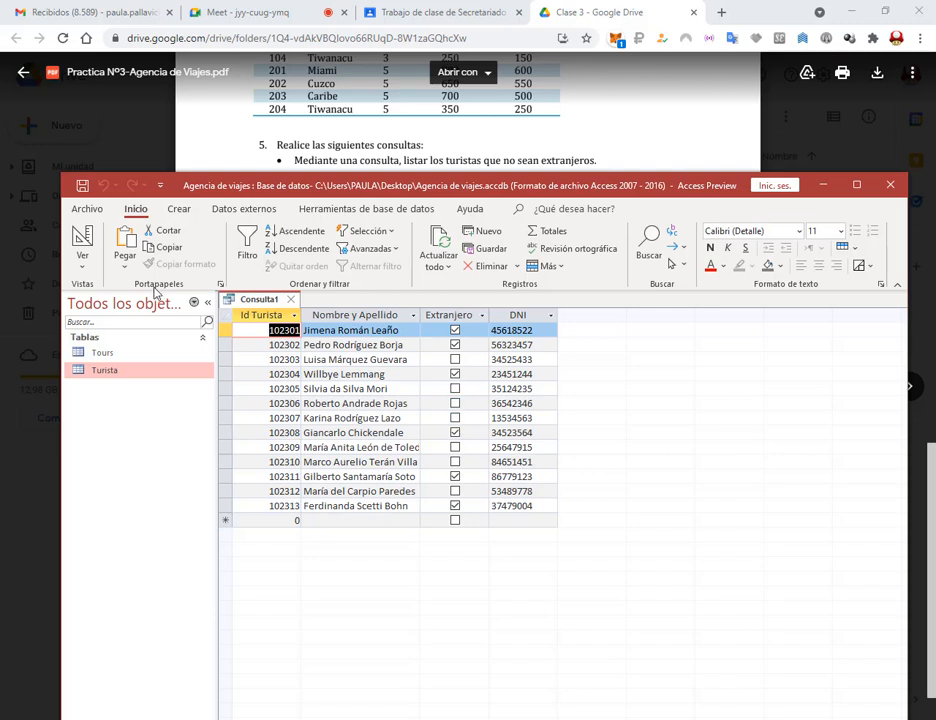
click(130, 243)
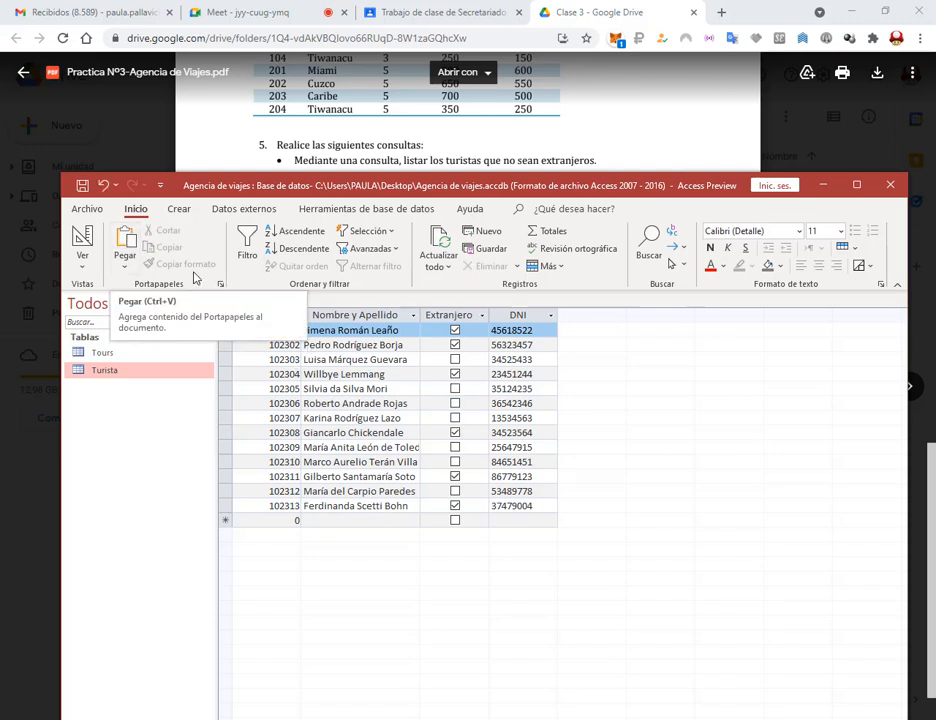
click(83, 234)
click(491, 412)
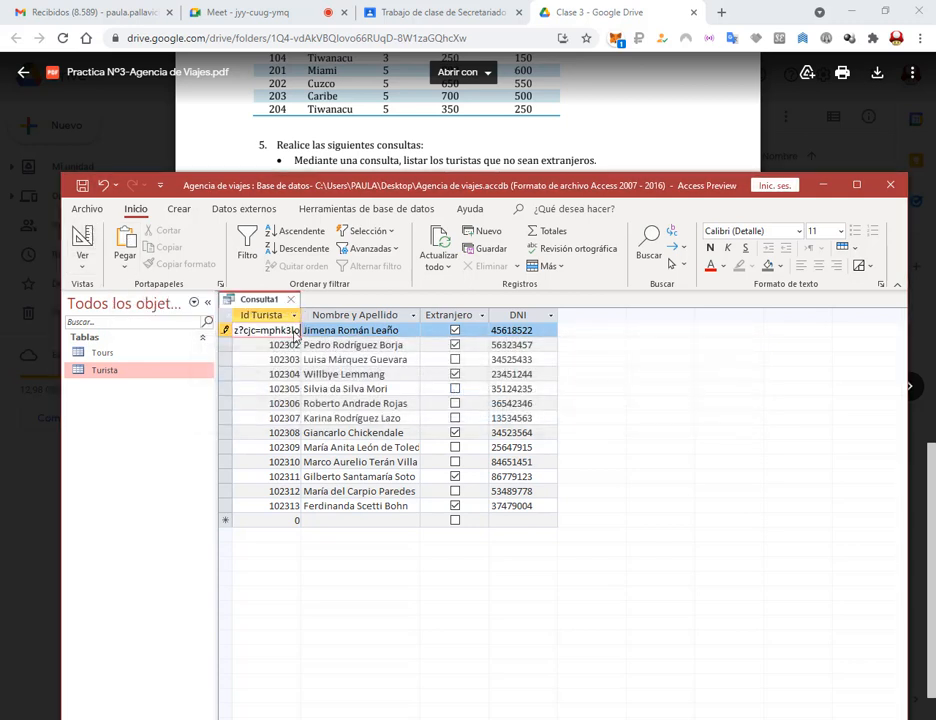
drag(297, 331, 101, 329)
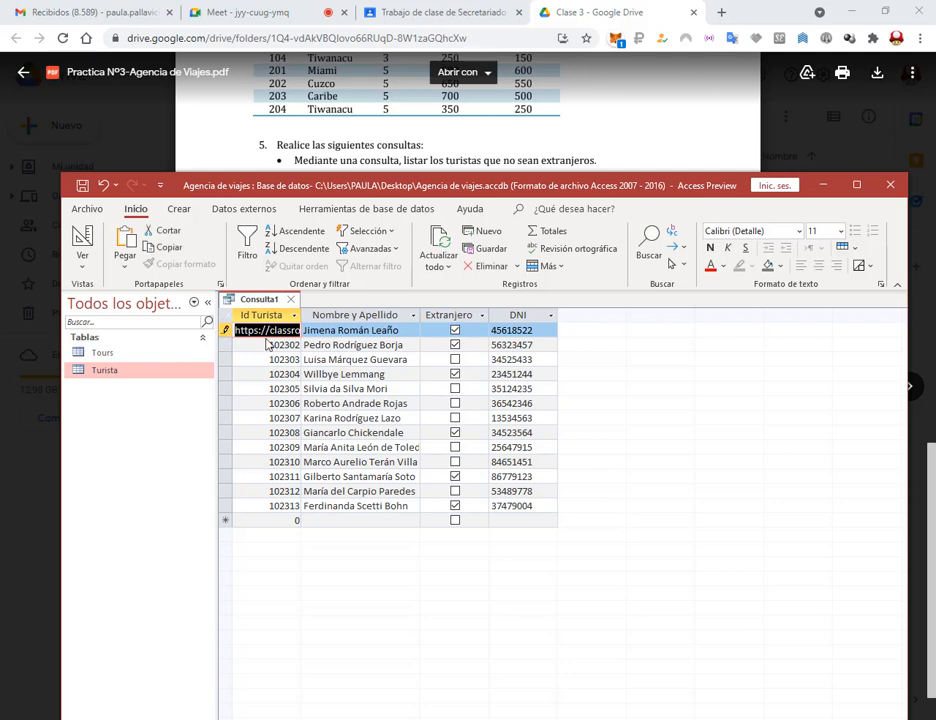
text(10)
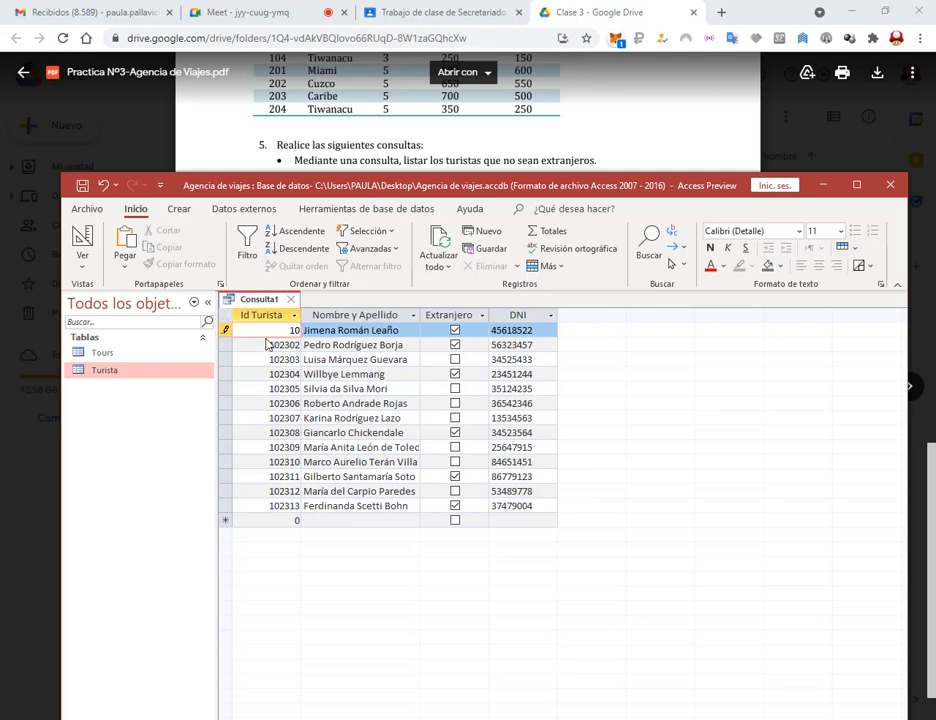
key(Escape)
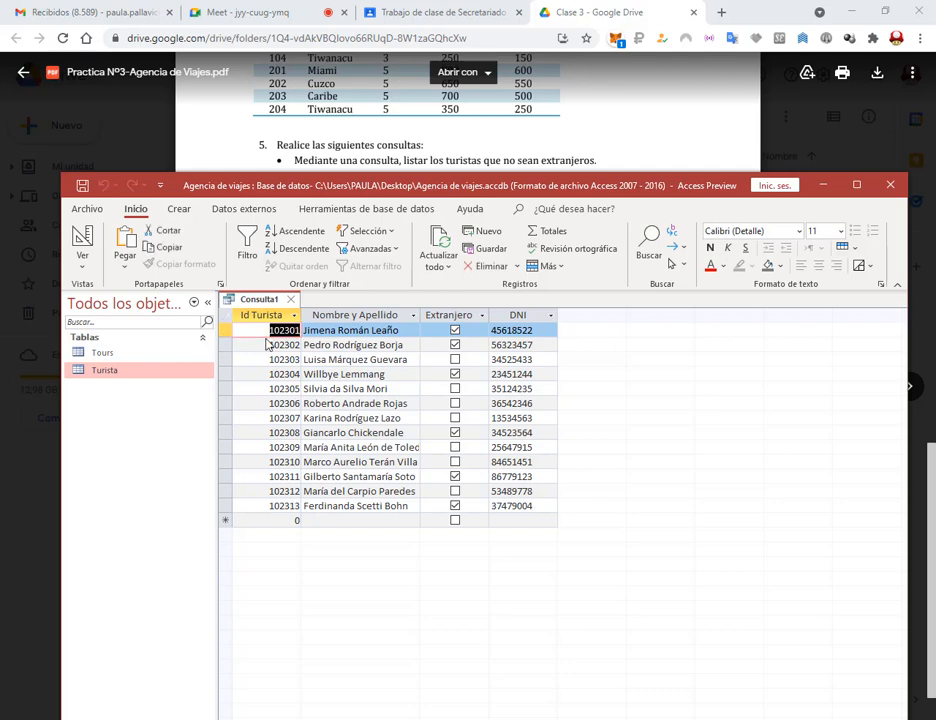
Return the query to Design view and set the criterion of the Extranjero field to No.
click(82, 238)
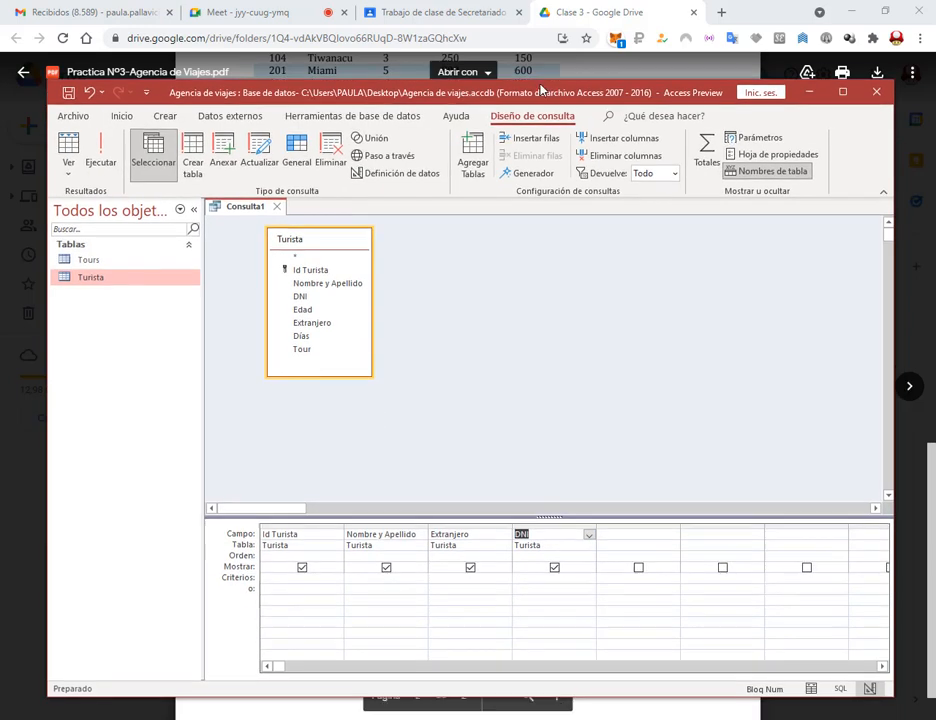
drag(407, 185, 391, 81)
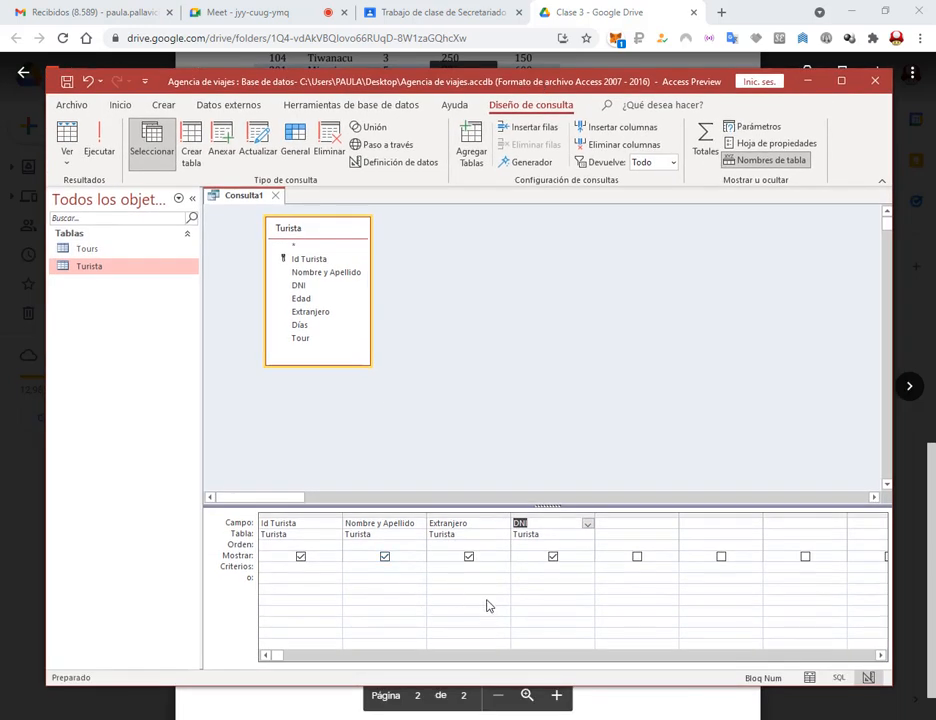
click(434, 512)
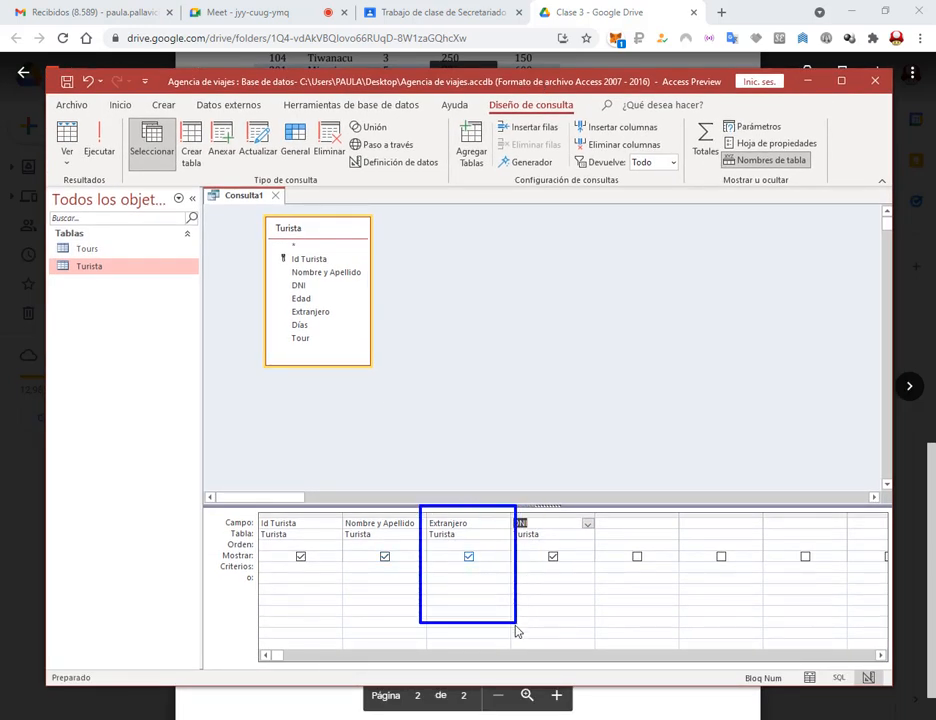
drag(209, 560, 621, 577)
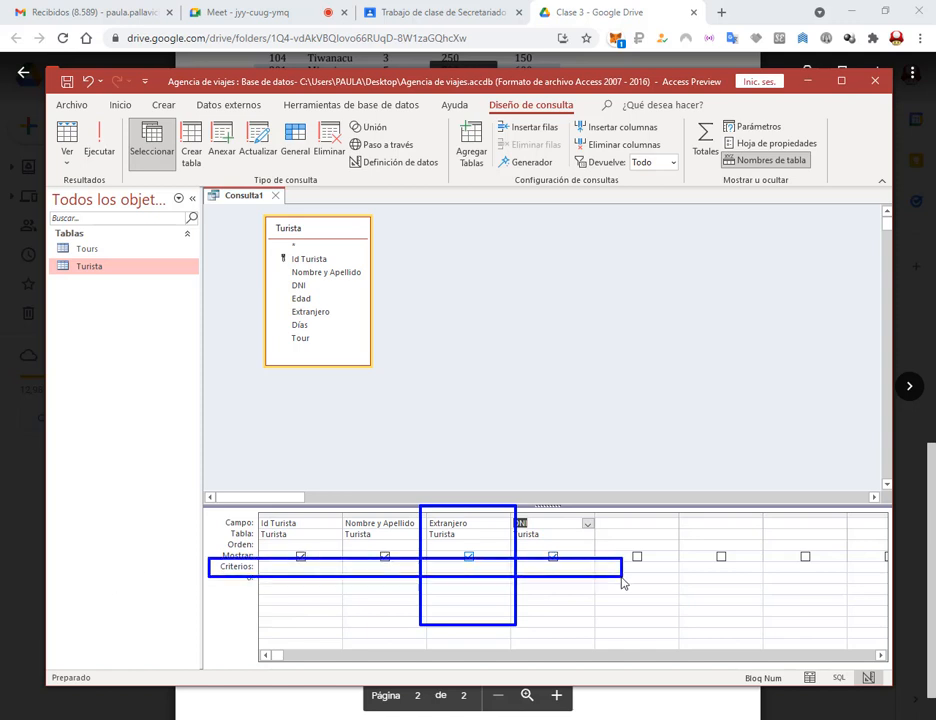
click(477, 569)
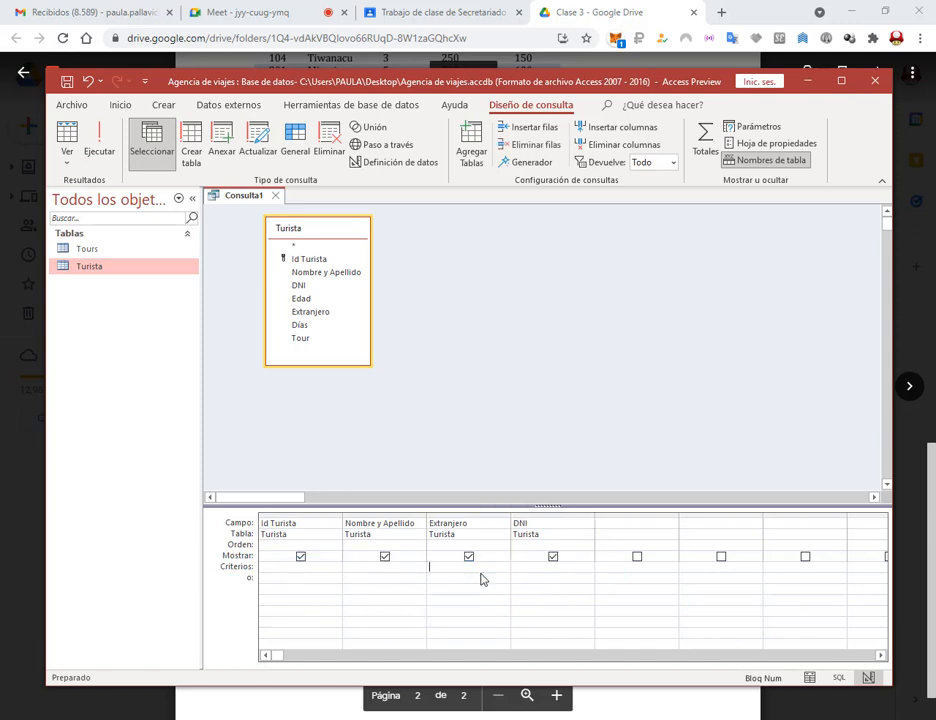
text(no)
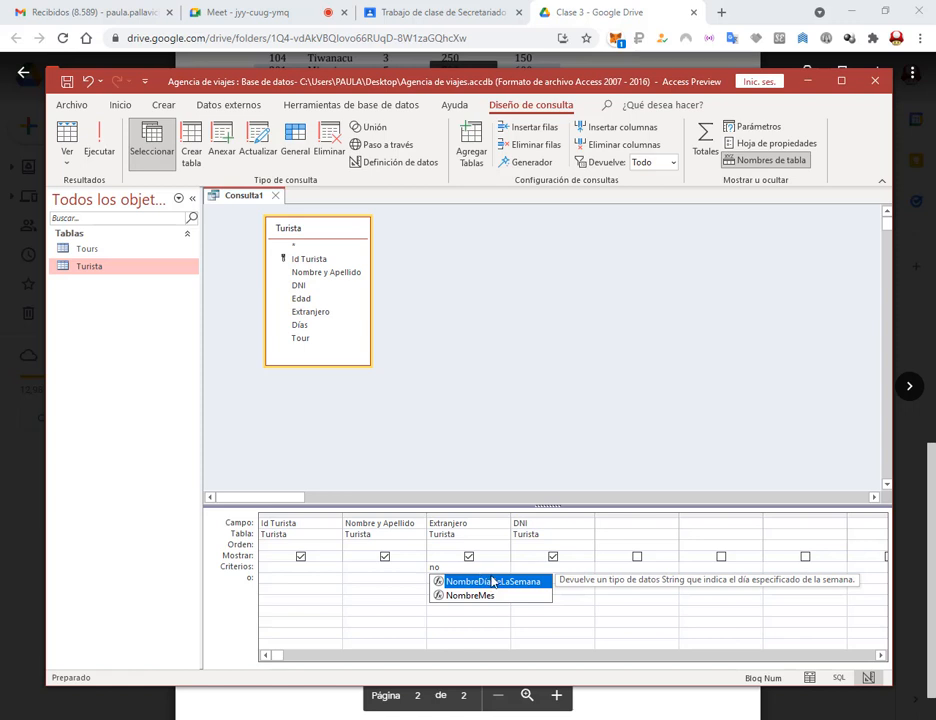
click(468, 624)
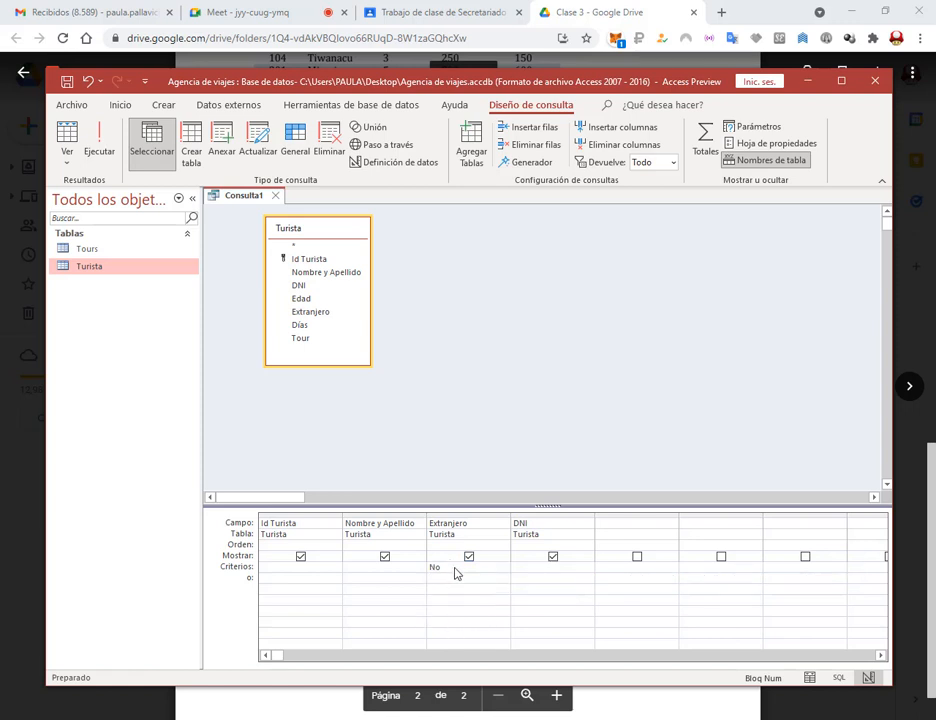
Run the query of non-foreign tourists, save it as Consulta1 and close it.
click(100, 141)
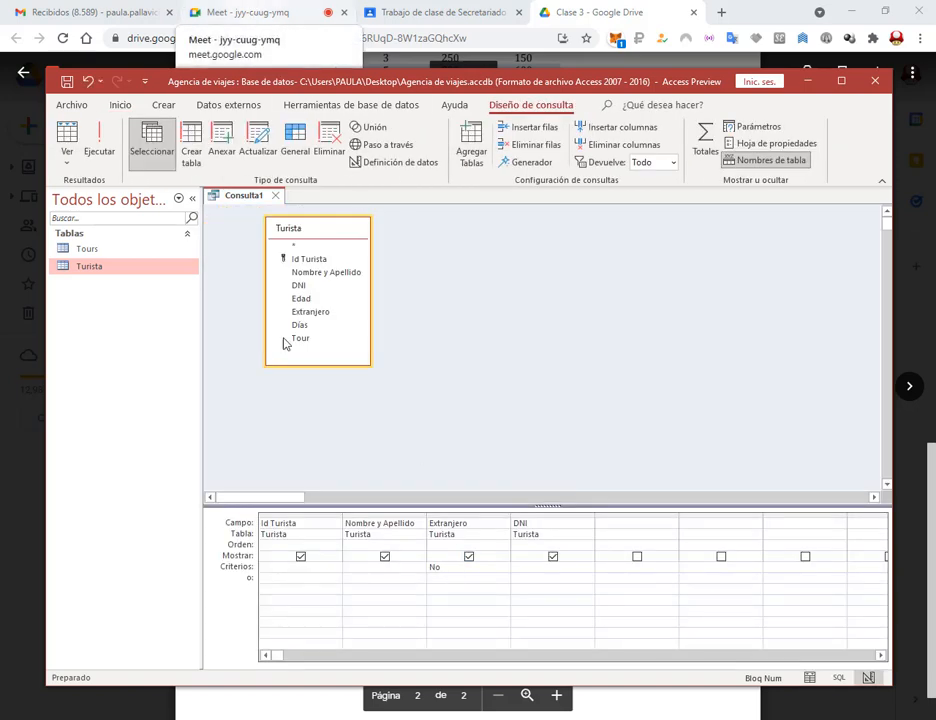
click(100, 140)
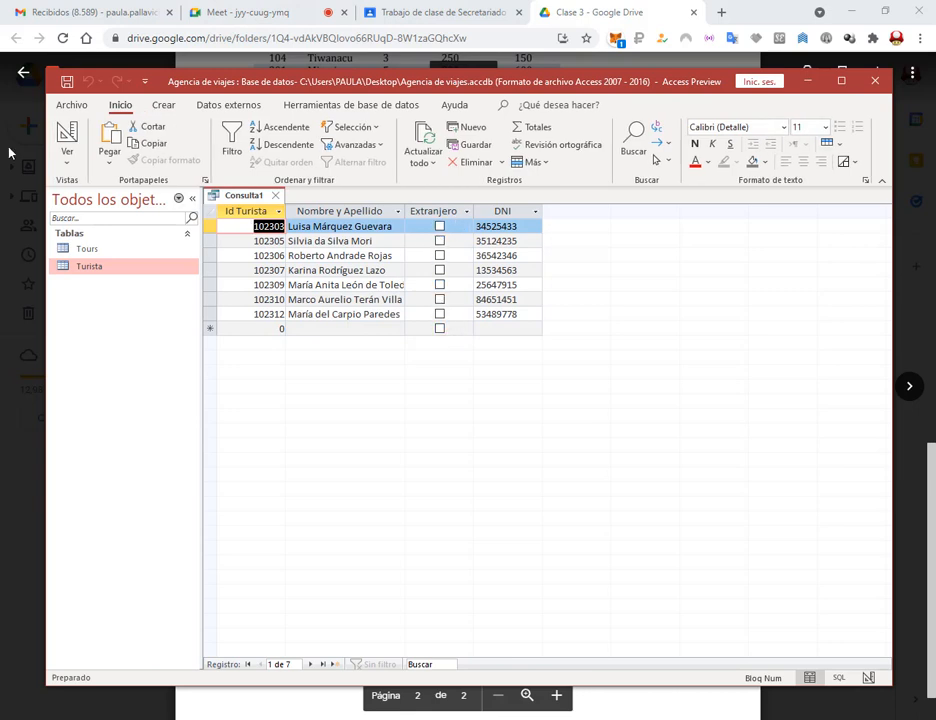
click(66, 81)
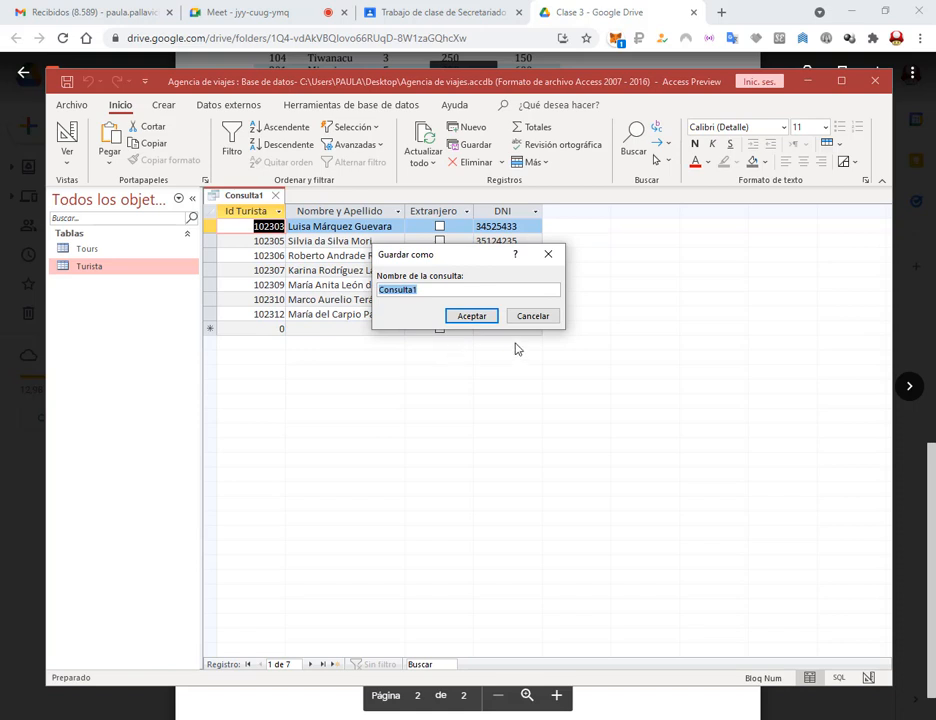
click(480, 318)
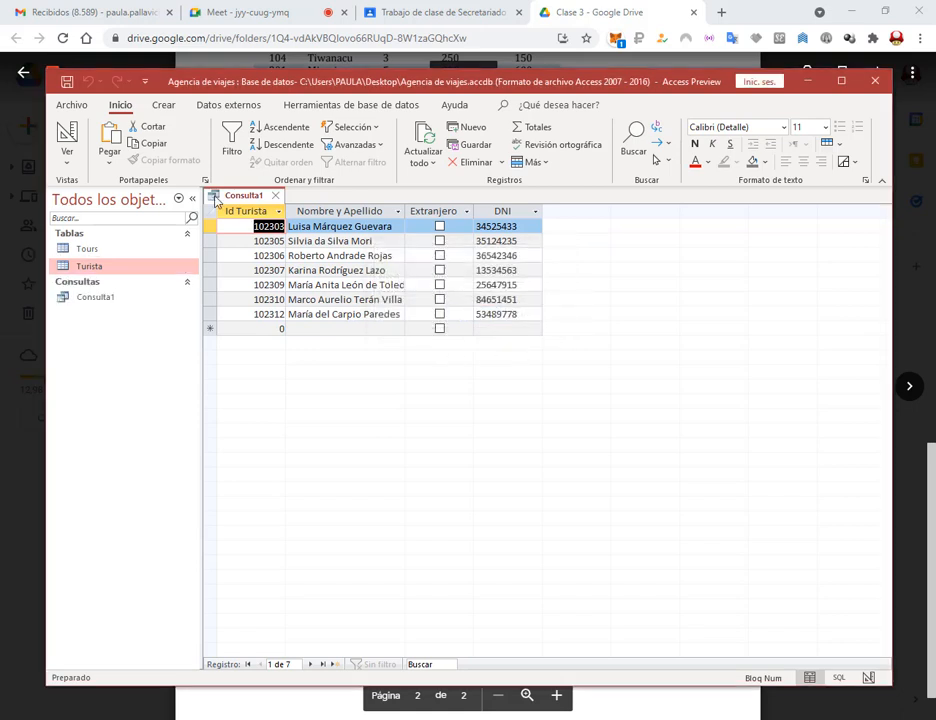
click(277, 198)
Reopen Consulta1 in Design view, clear the Extranjero criterion and enter No again.
click(96, 299)
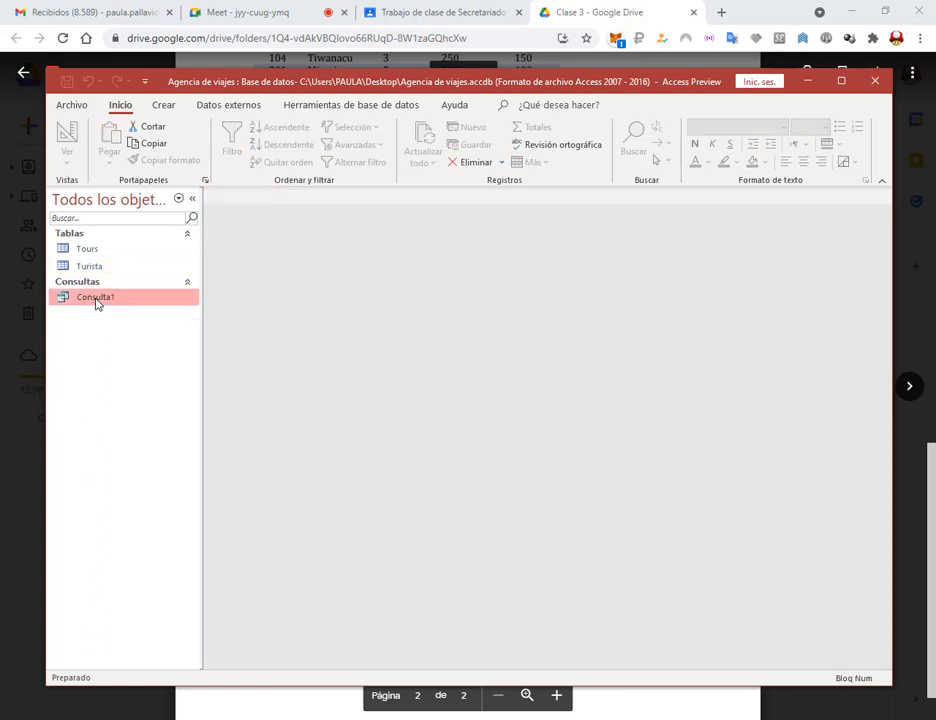
right_click(95, 300)
click(177, 335)
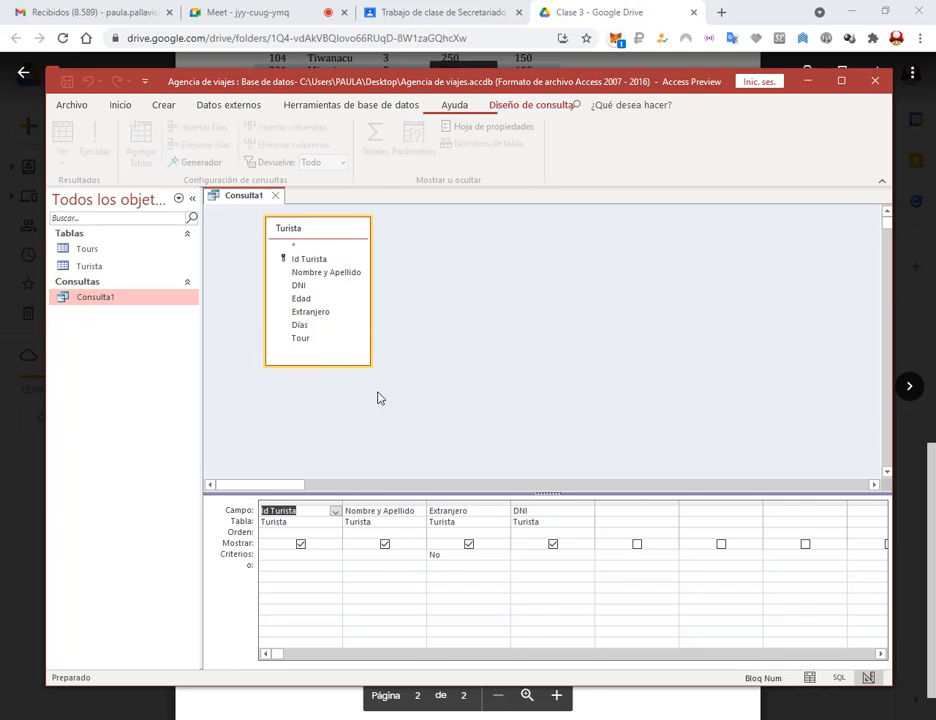
click(489, 562)
key(BackSpace)
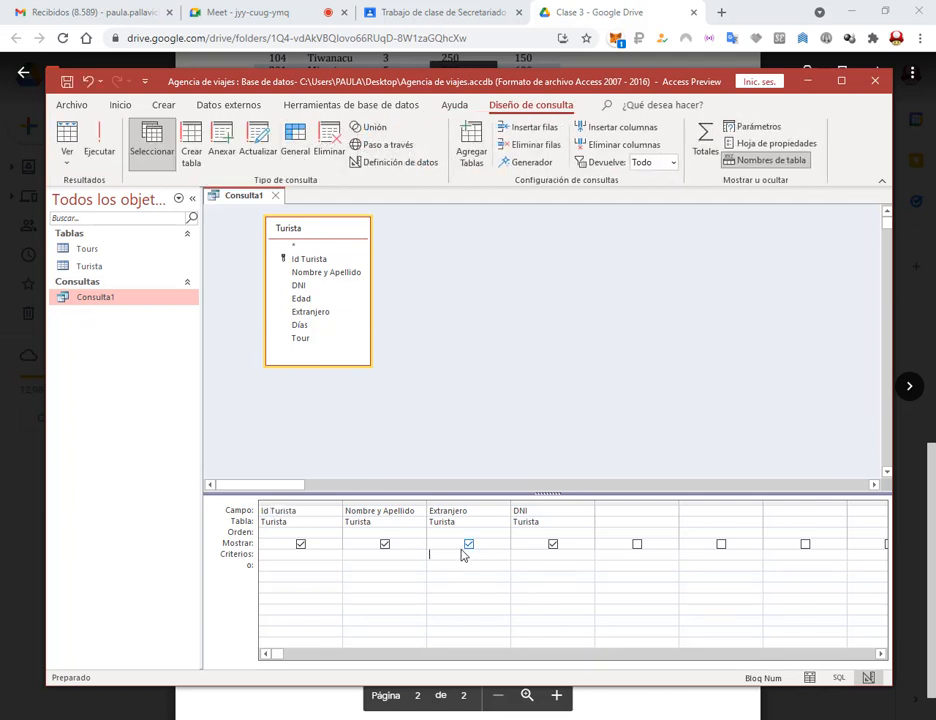
text(No)
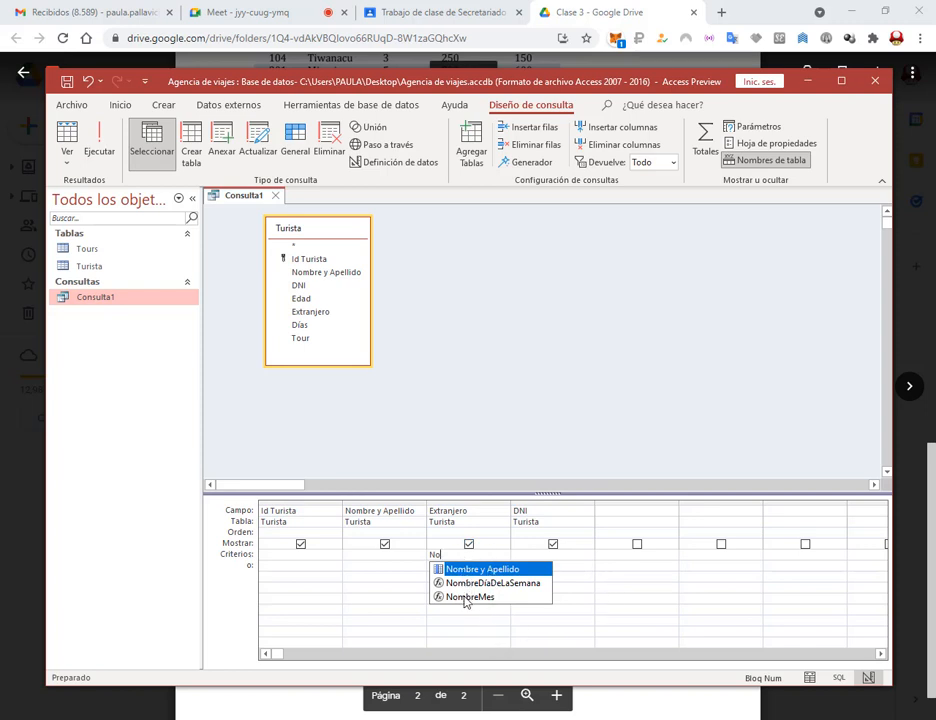
click(396, 578)
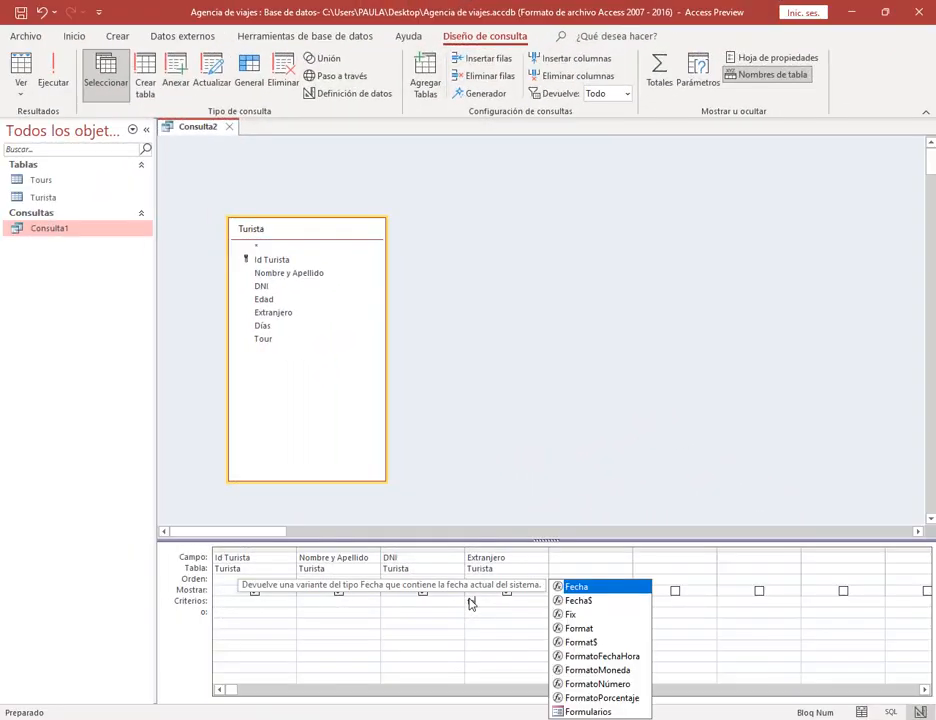
Enter false as the Extranjero criterion in Consulta2 and run the query.
click(471, 602)
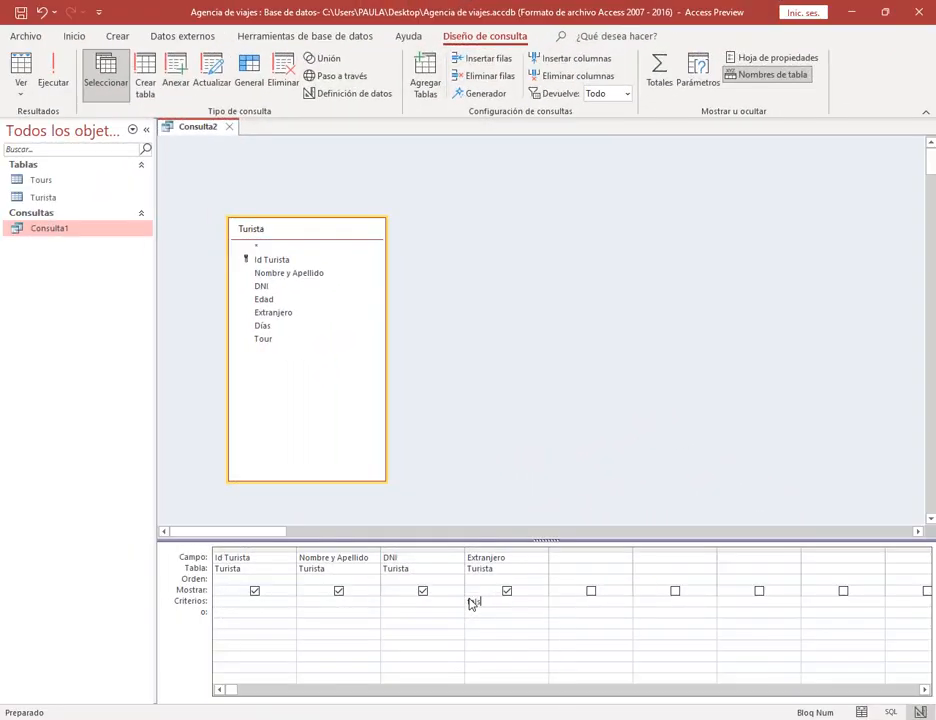
text(false)
click(477, 613)
click(55, 82)
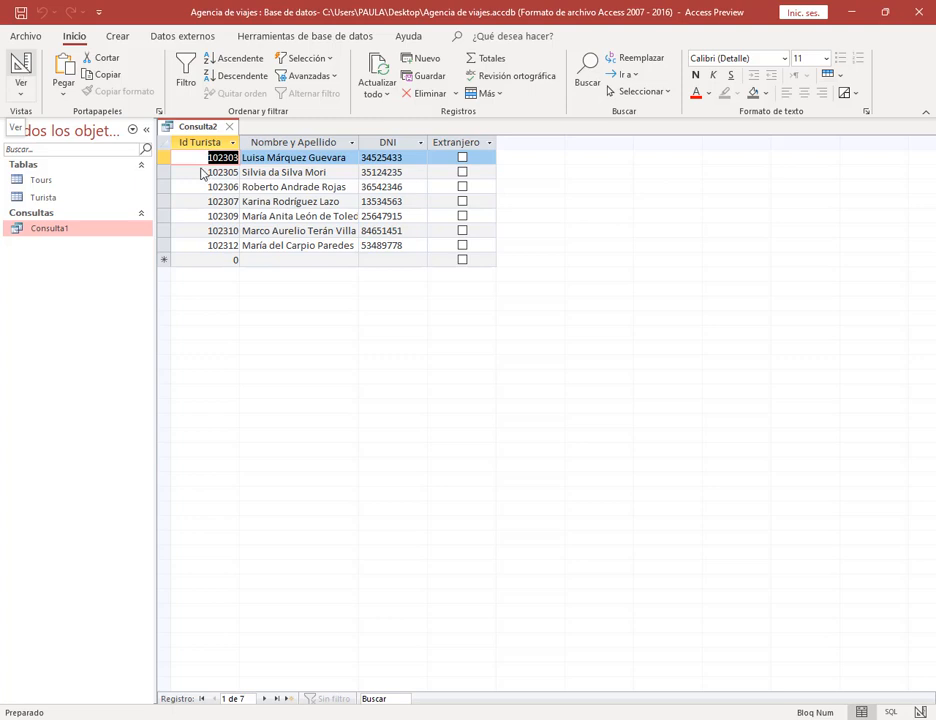
Replace the Extranjero criterion with Verdadero in the query design and run the query.
click(12, 60)
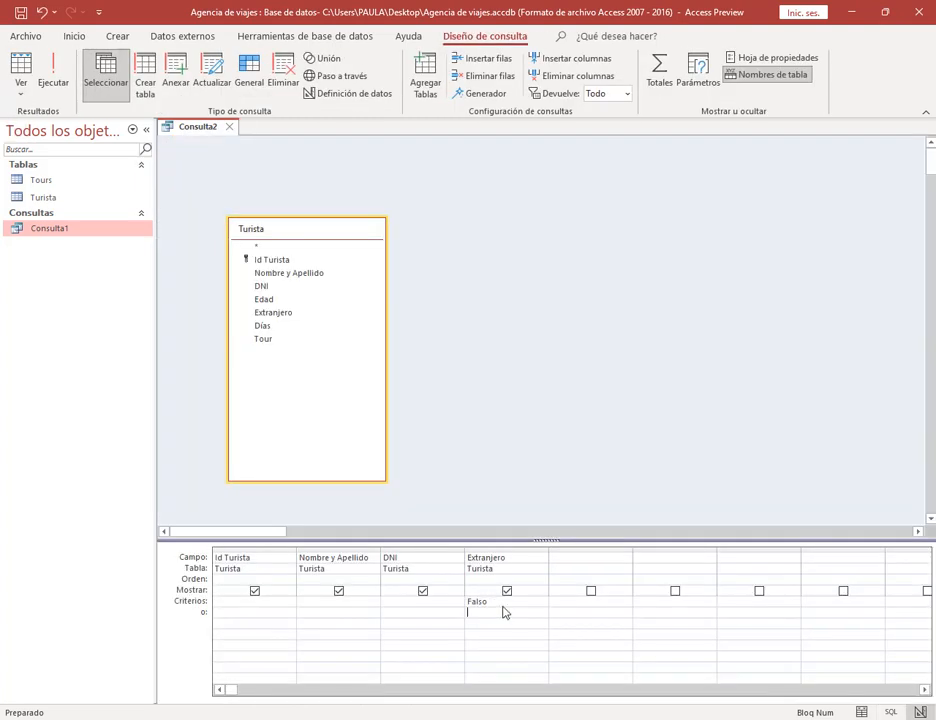
text(verdadero)
click(470, 623)
click(54, 80)
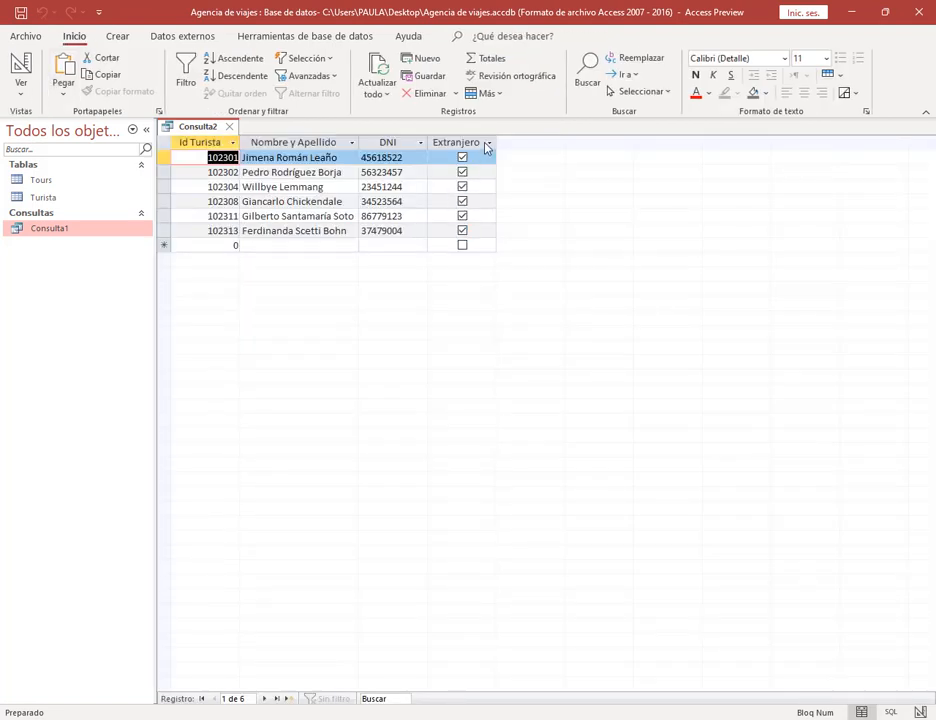
Return to the query design, examine the Turista table's field types and its Extranjero check boxes, and close the table.
click(18, 62)
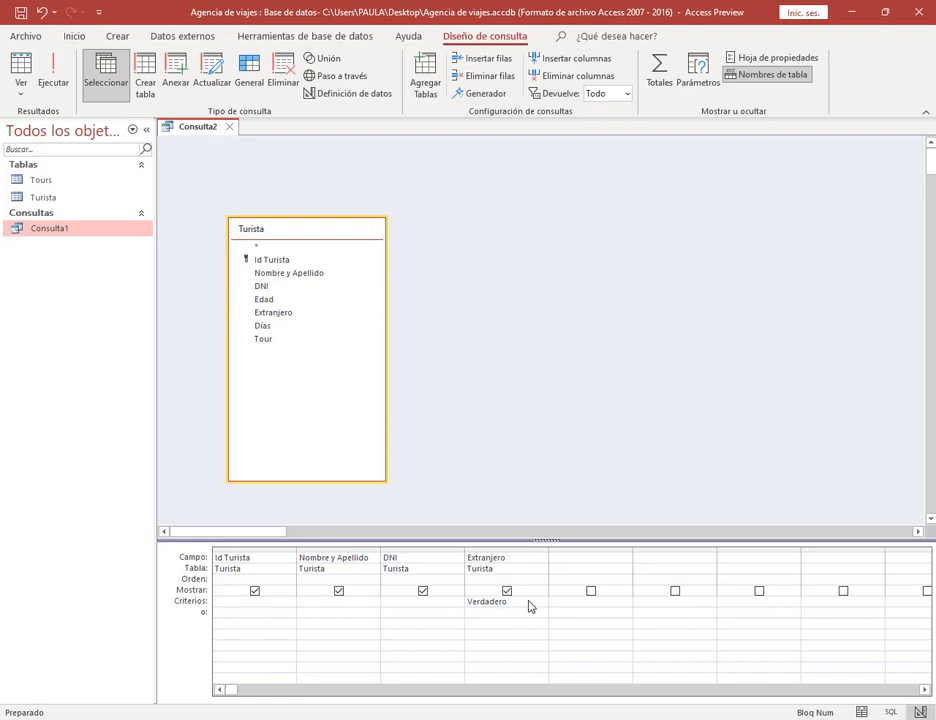
drag(531, 604, 421, 606)
right_click(44, 199)
click(90, 226)
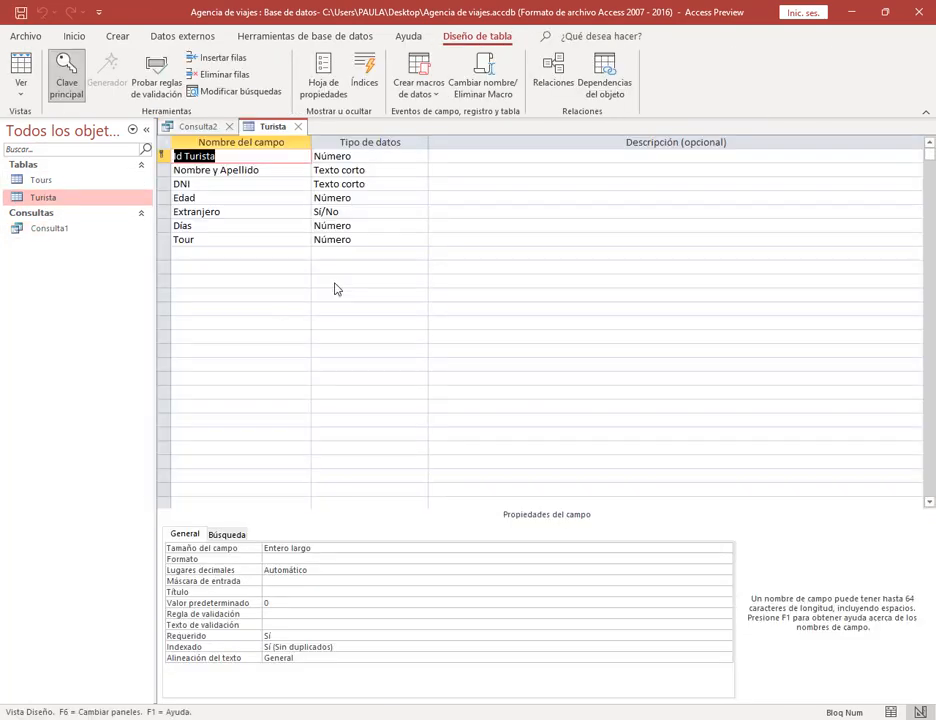
double_click(32, 198)
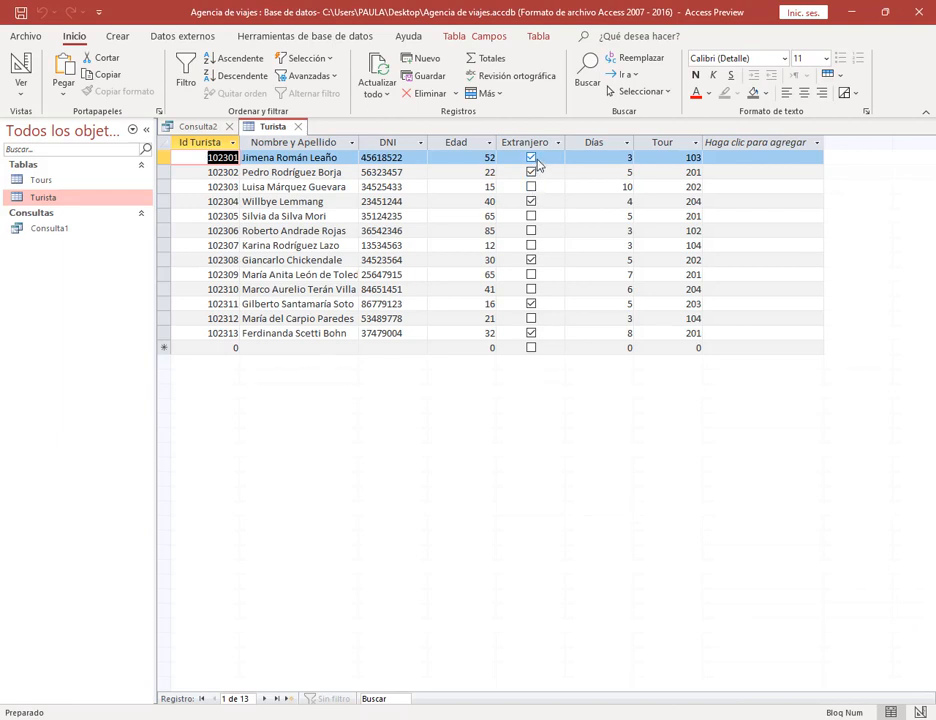
click(531, 158)
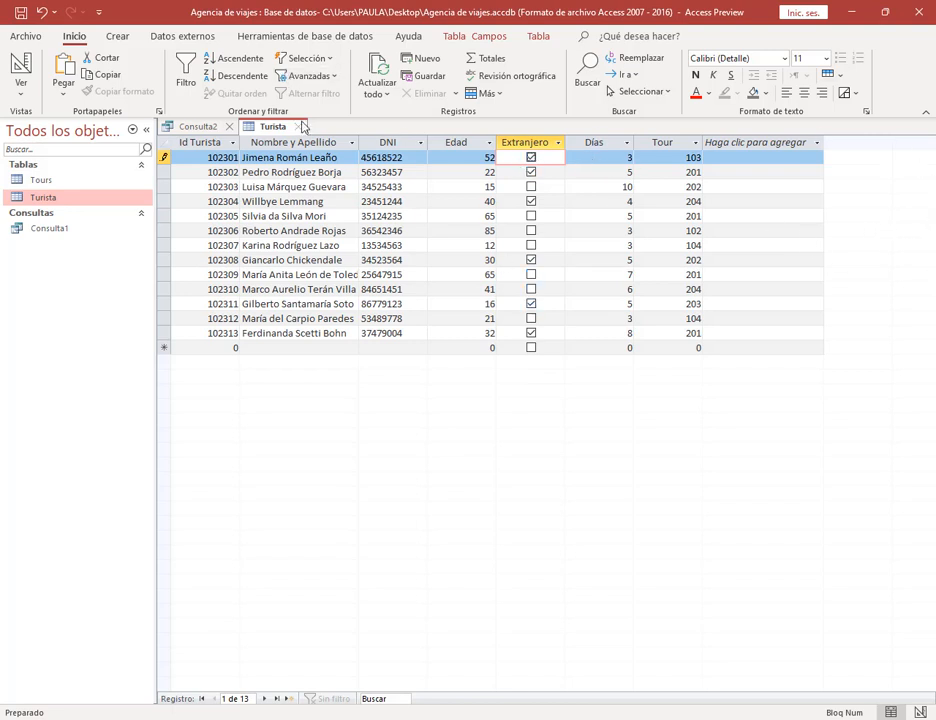
click(303, 126)
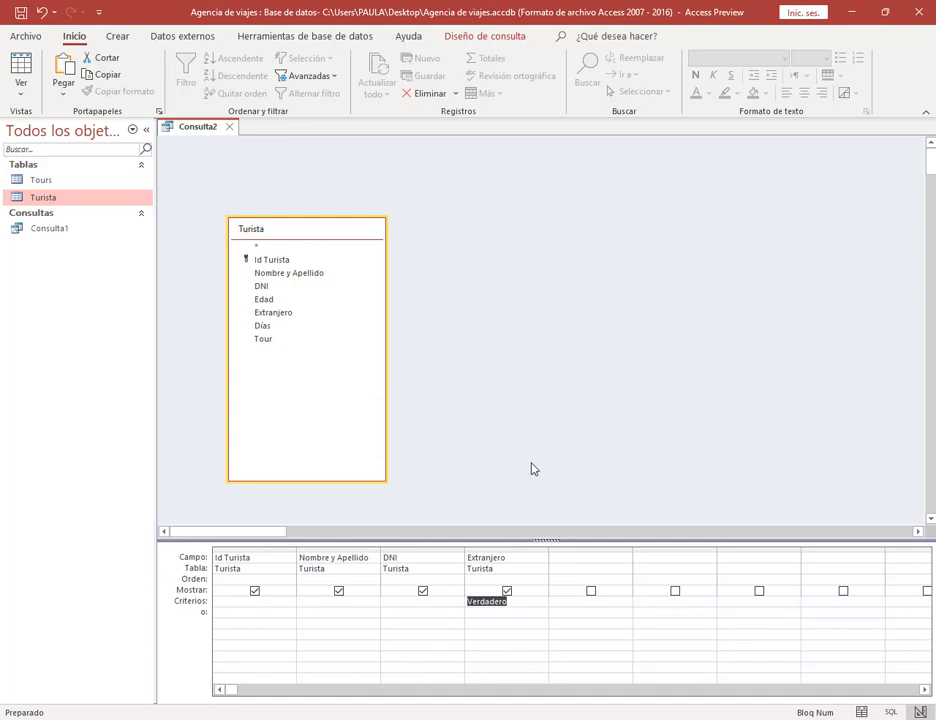
Switch to the Google Meet call and read the latest question in the chat.
key(shift+Home)
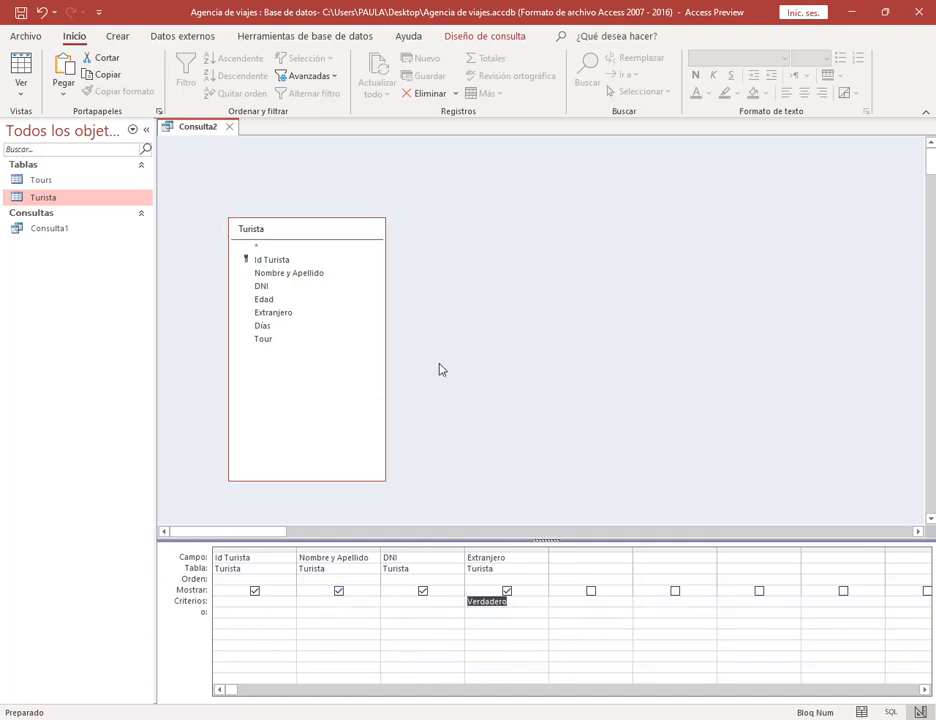
key(Delete)
click(119, 659)
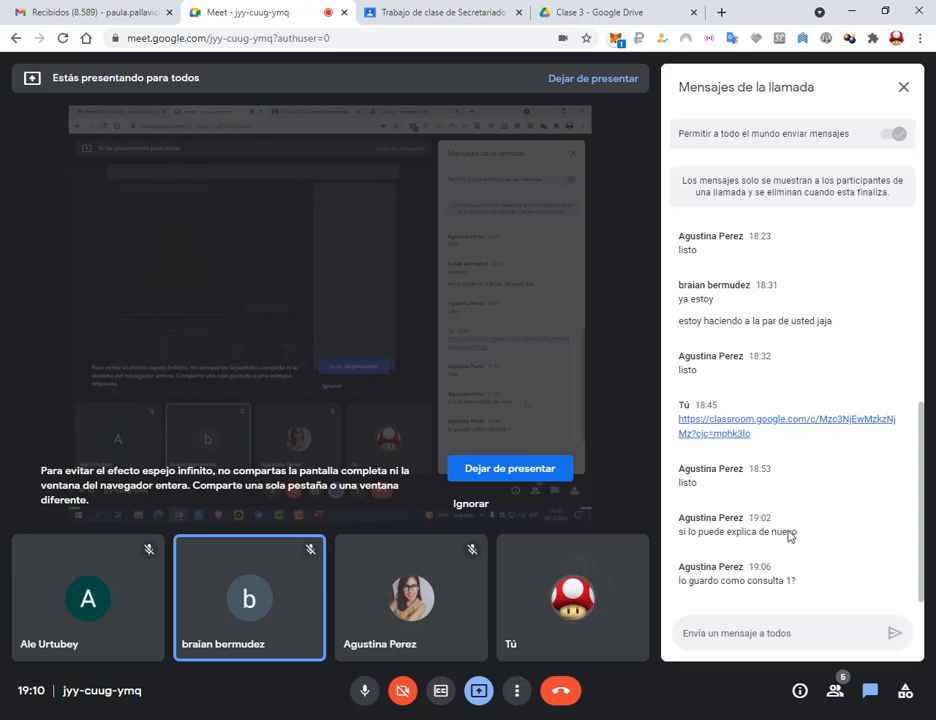
drag(740, 582, 776, 583)
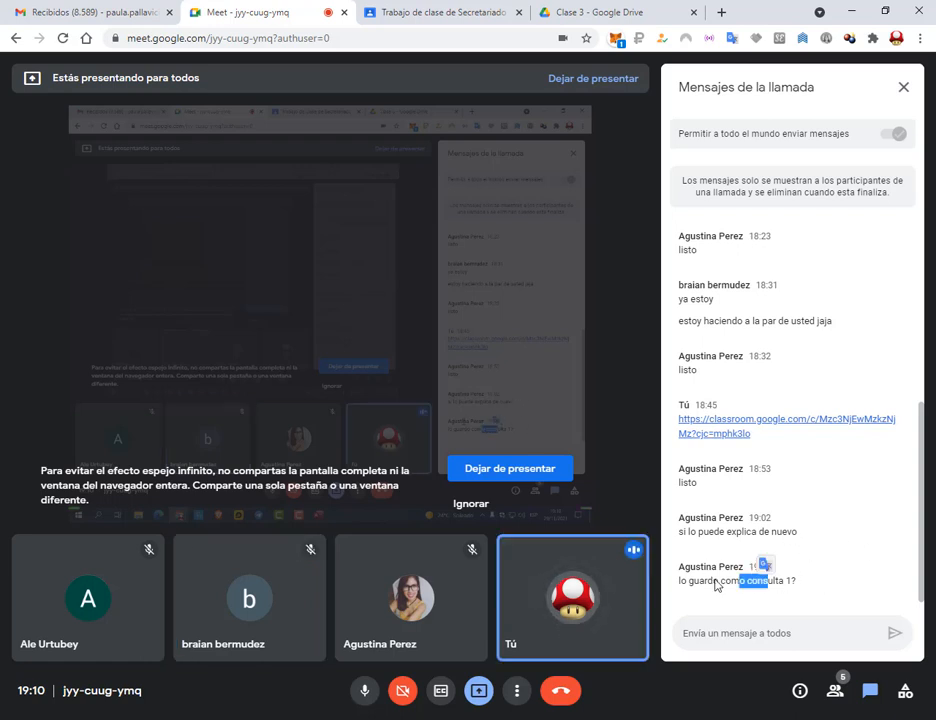
click(722, 597)
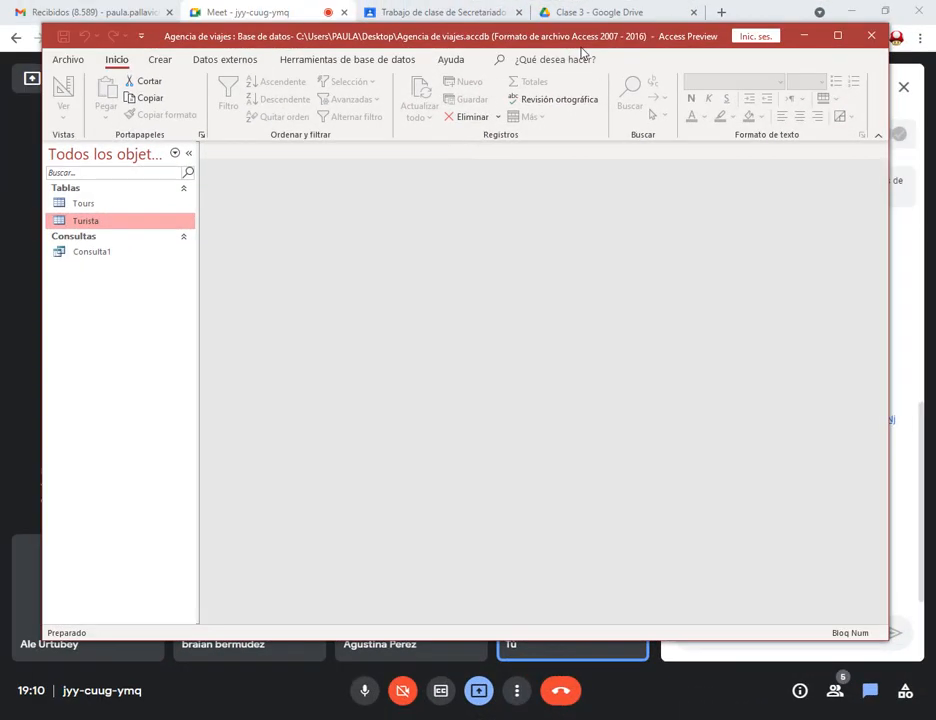
Switch to the practice PDF in Google Drive and place the Access window below the exercise's query list.
drag(585, 48, 563, 302)
click(636, 8)
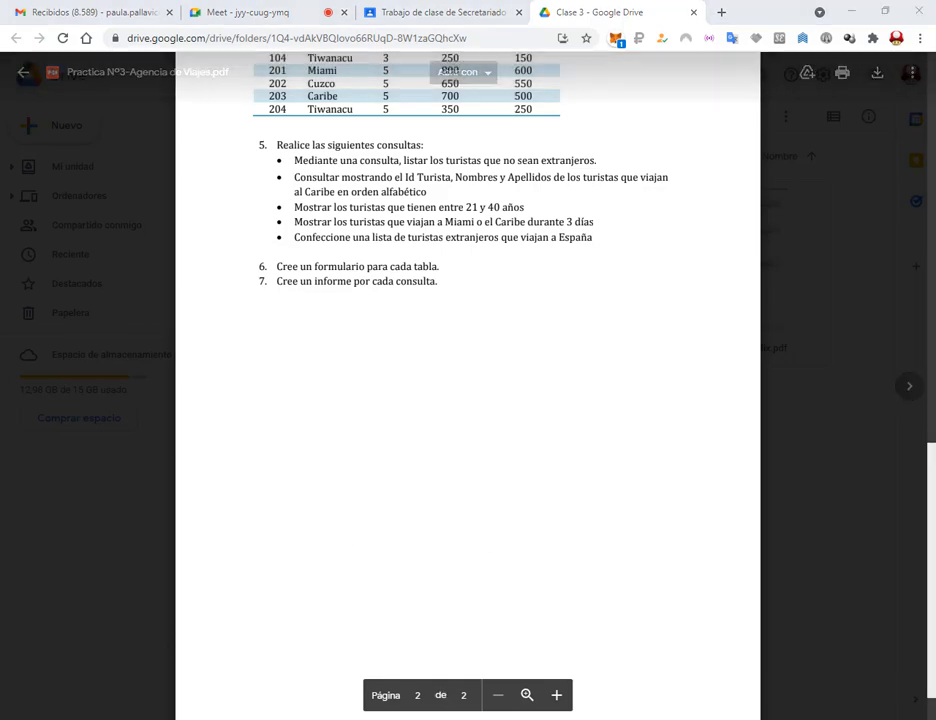
key(alt+Tab)
mouse_move(508, 295)
mouse_down()
mouse_move(509, 350)
mouse_move(520, 272)
mouse_move(521, 280)
mouse_up()
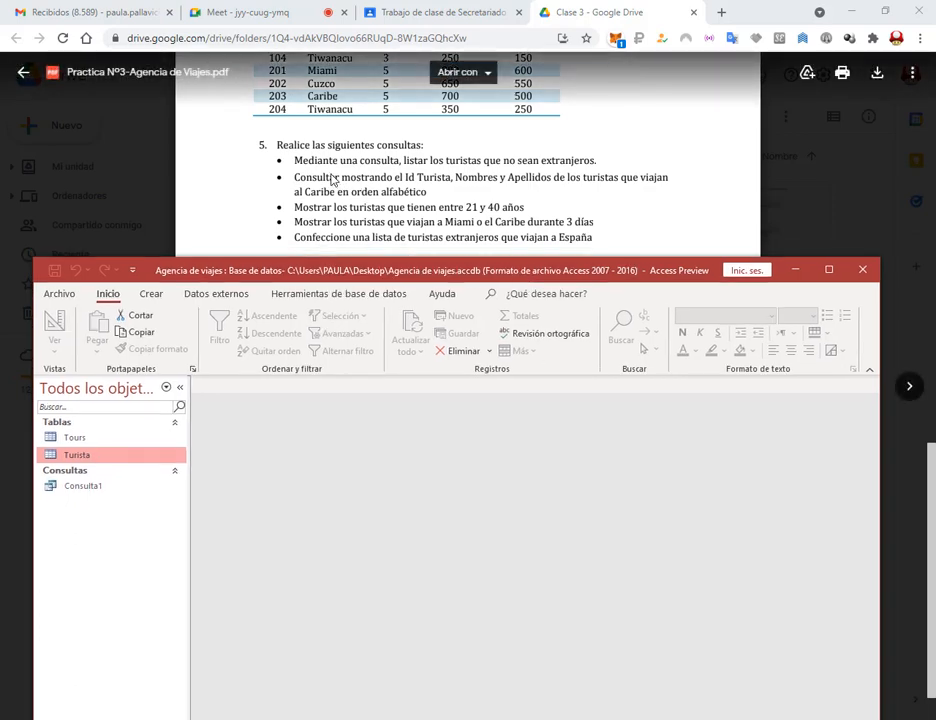
Create a query in design view with the related Turista and Tours tables, and enlarge the Turista field list to show all fields.
click(151, 293)
click(309, 345)
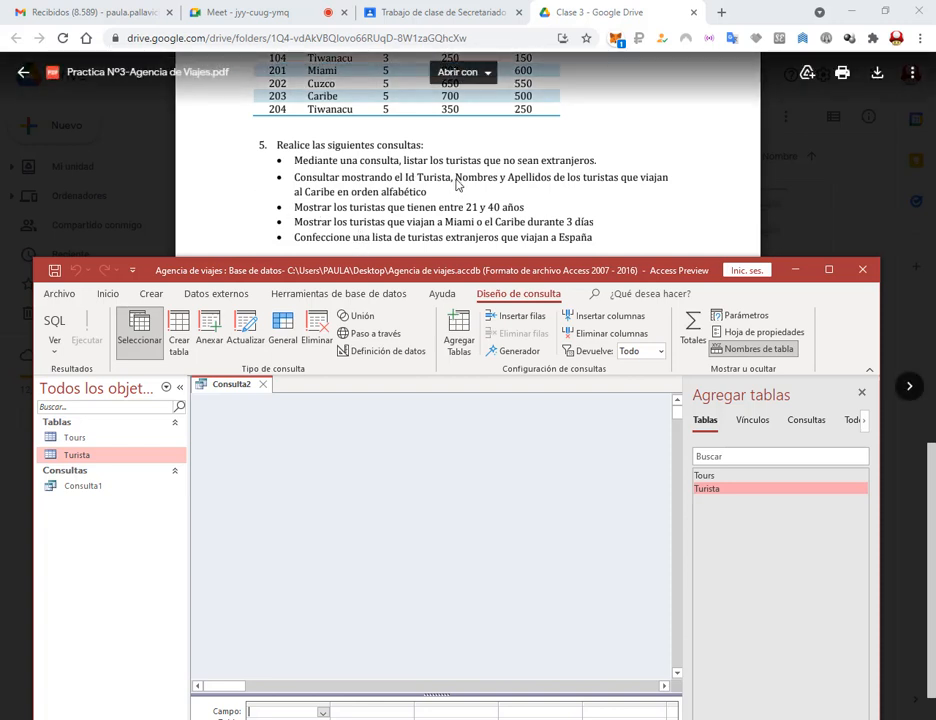
drag(727, 489, 259, 435)
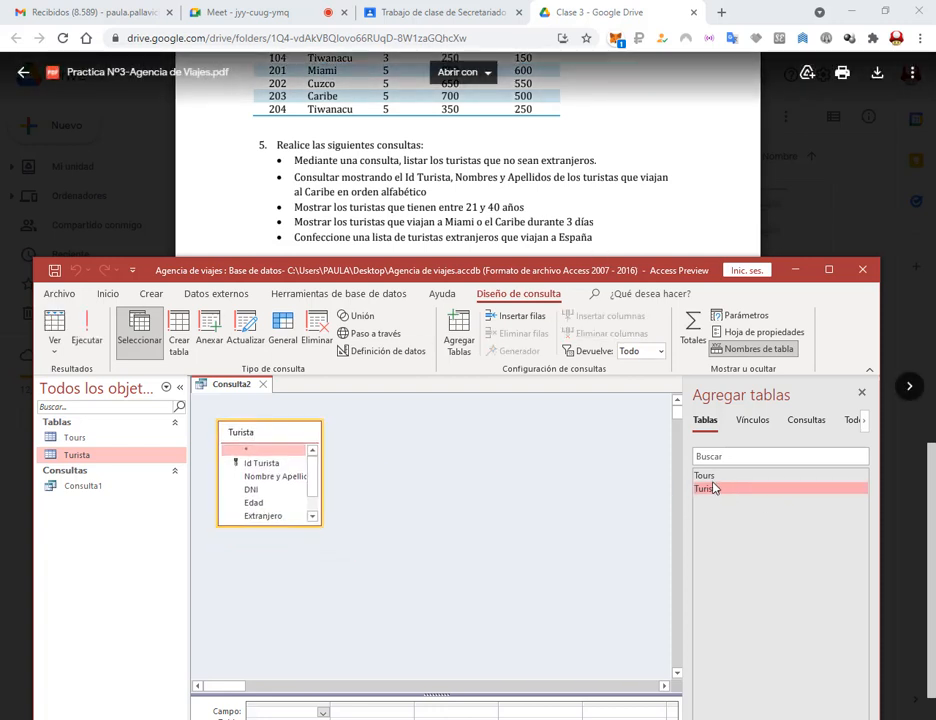
drag(709, 478, 490, 432)
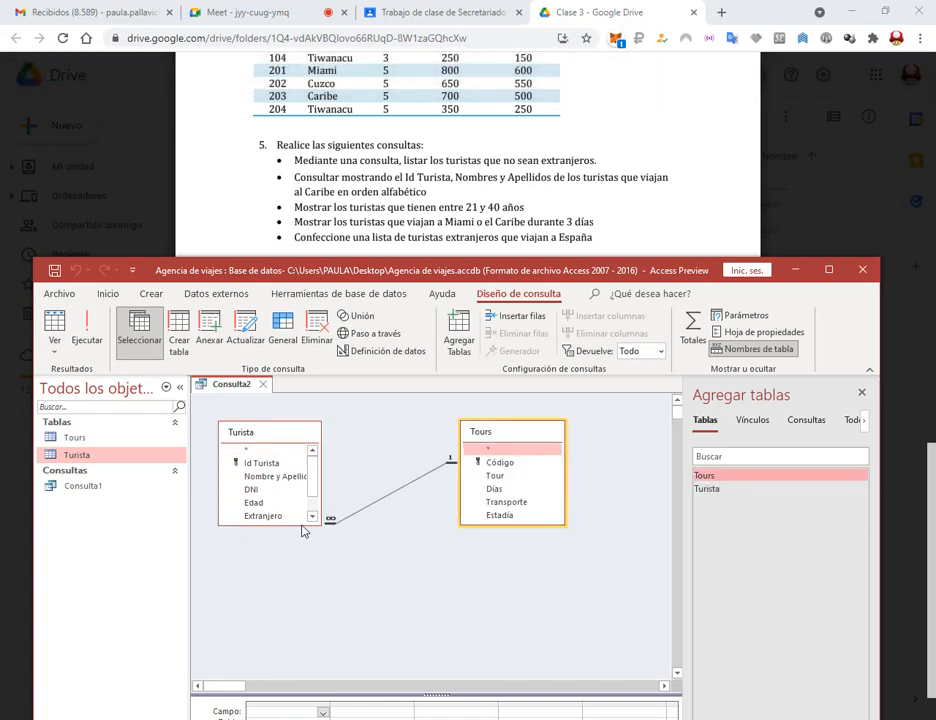
drag(303, 531, 310, 608)
click(459, 340)
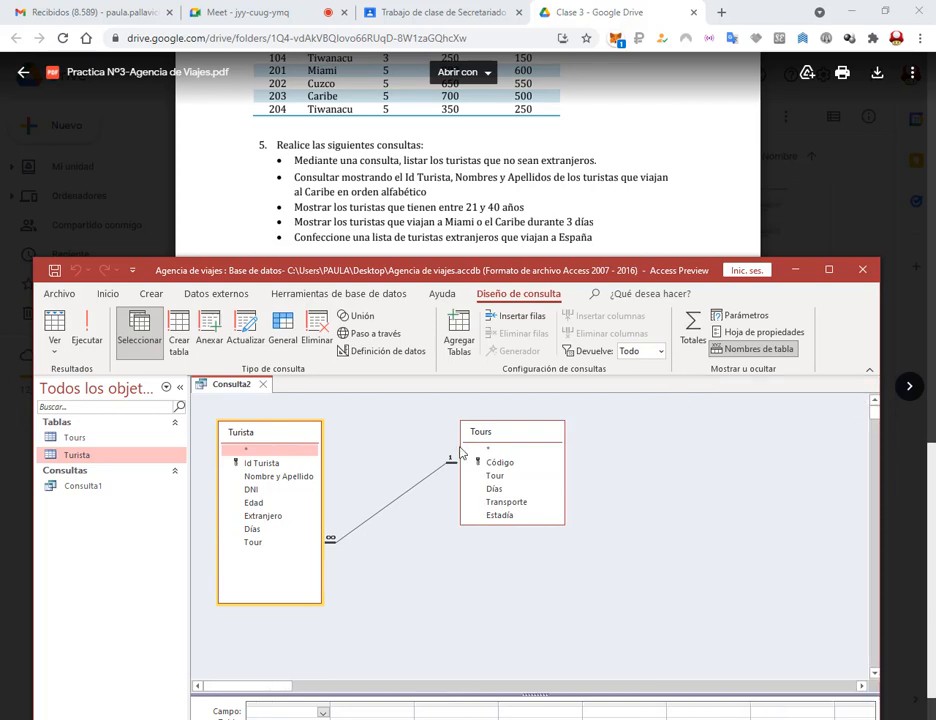
Add Id Turista and Nombre y Apellido from Turista and Tour from Tours to the query grid, and maximize the Access window.
drag(574, 277, 578, 213)
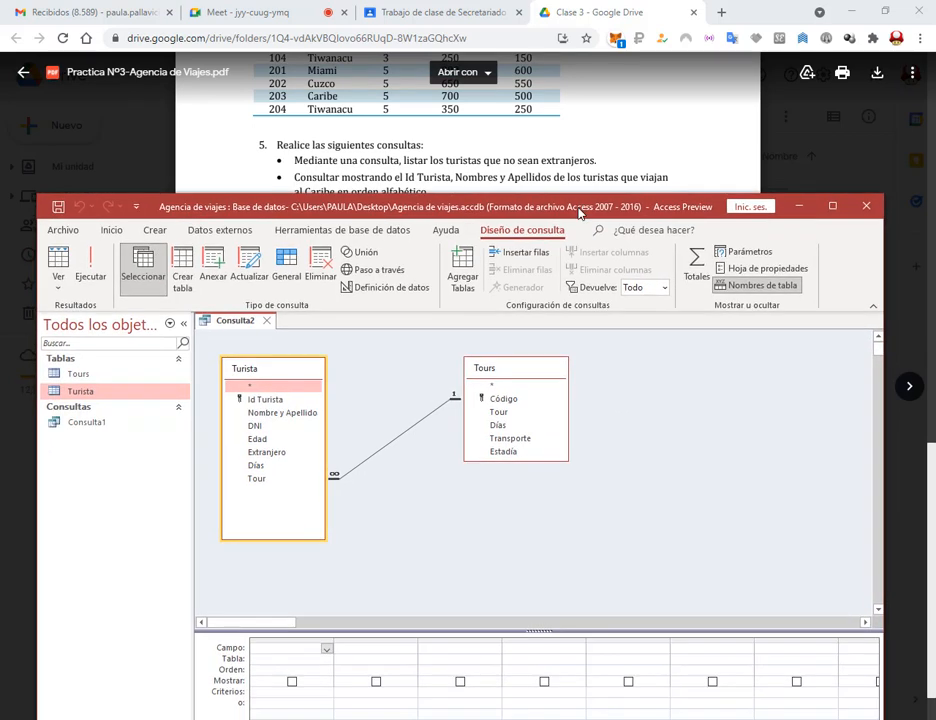
drag(444, 216, 451, 234)
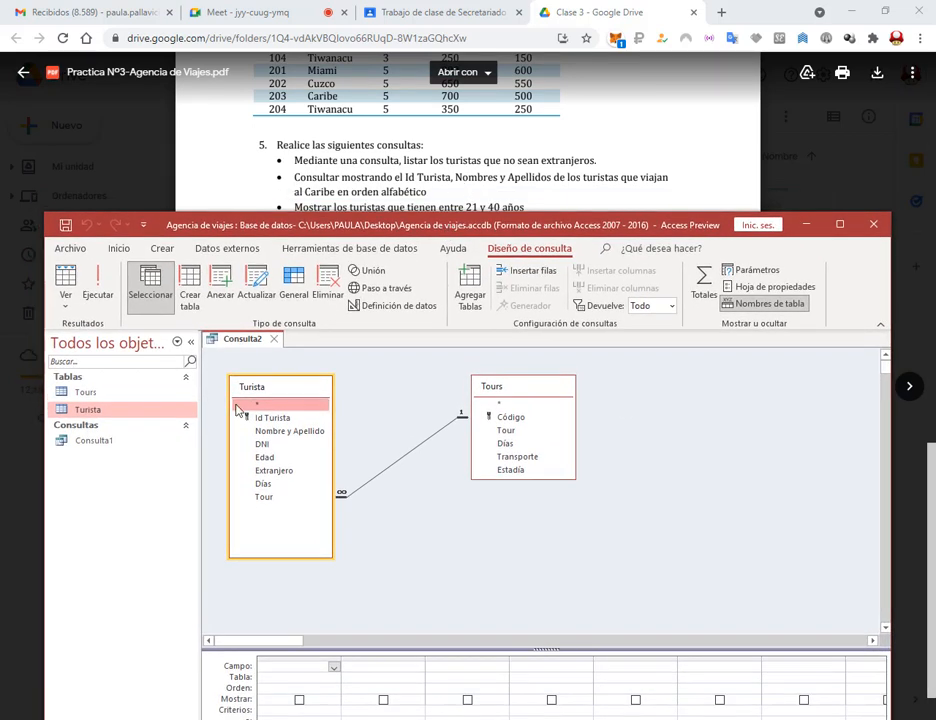
click(262, 422)
double_click(262, 420)
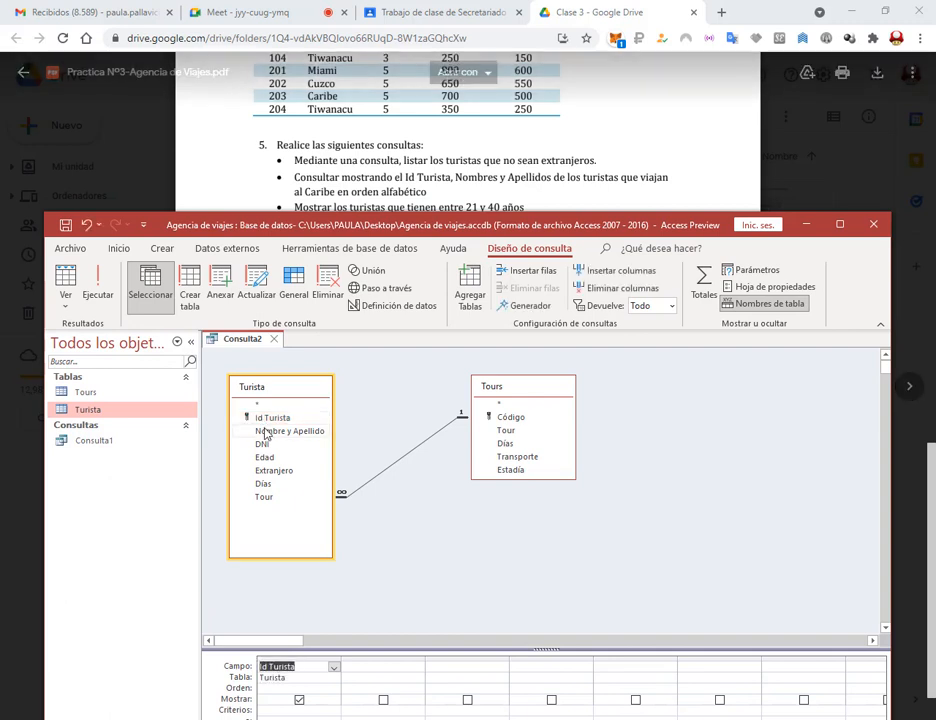
double_click(267, 432)
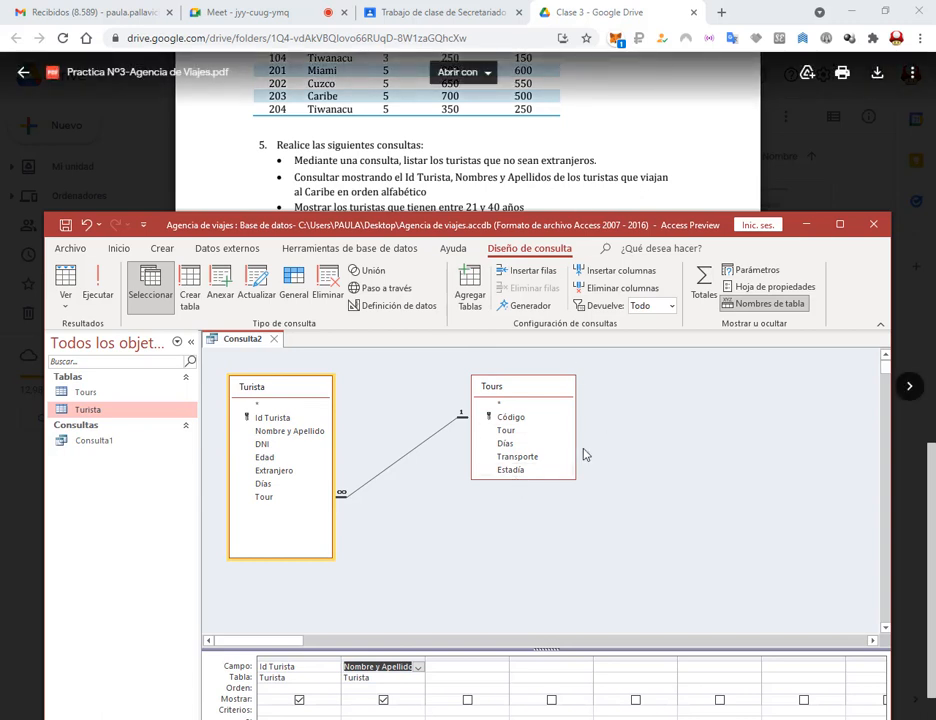
click(510, 431)
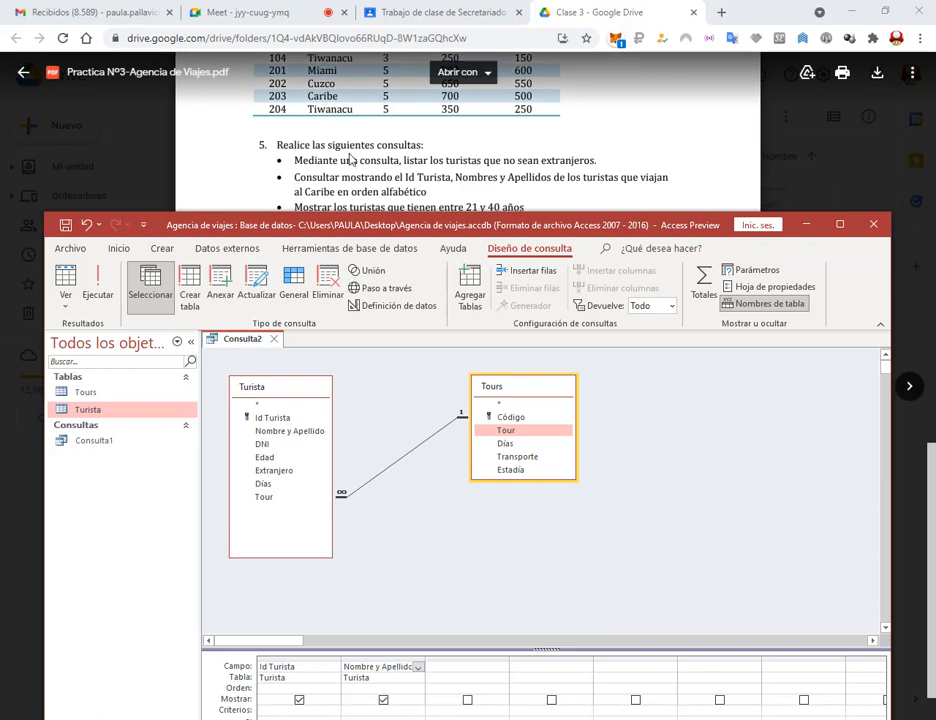
scroll(325, 115, up, 1)
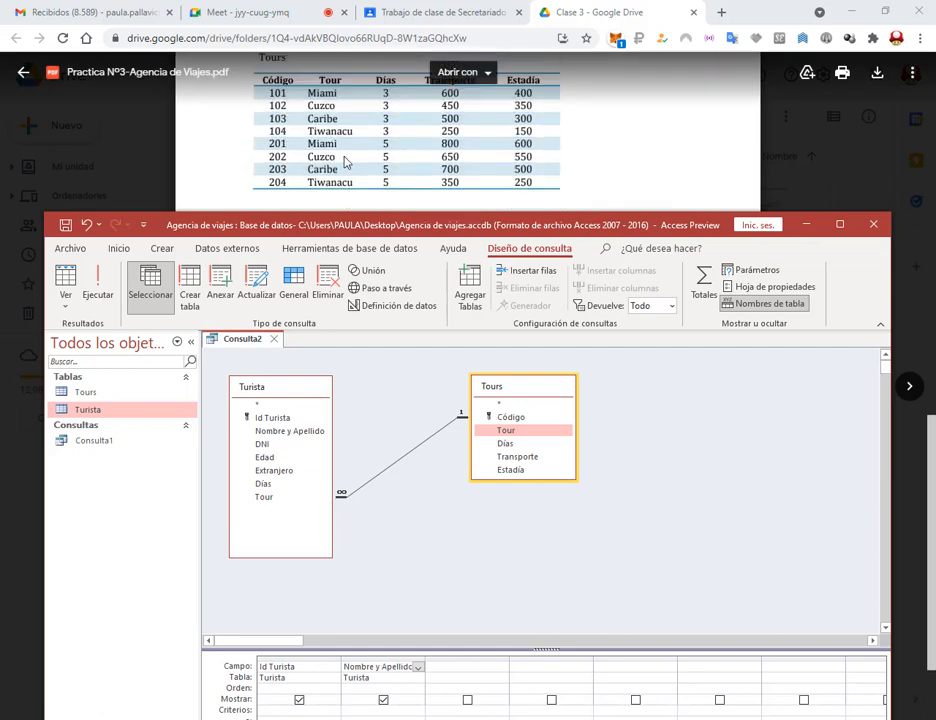
double_click(510, 431)
key(super+Up)
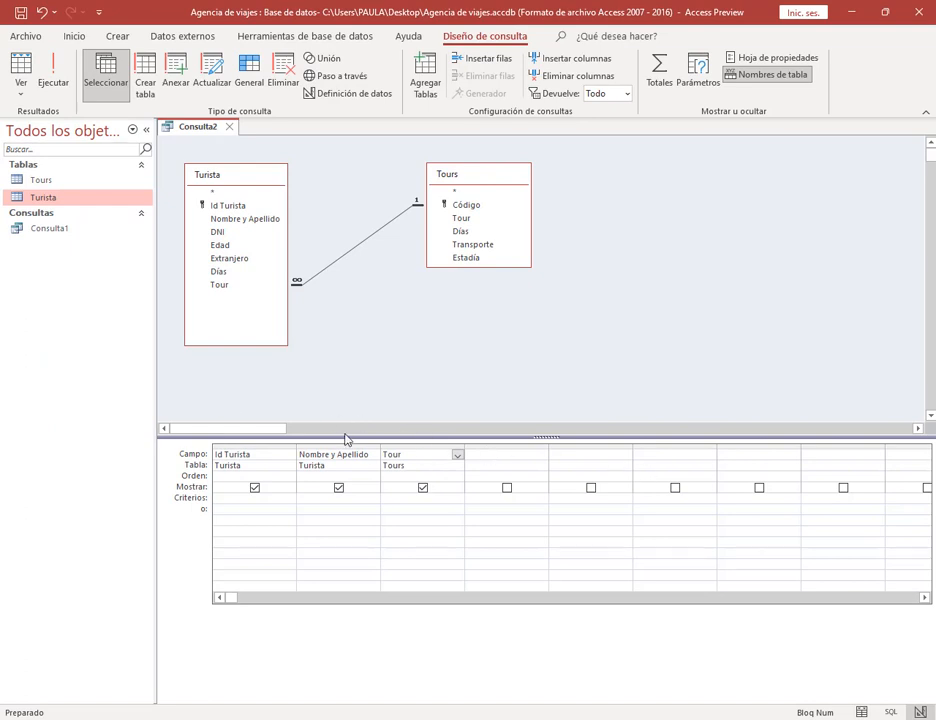
Review the three fields in the query grid and run the query to view each tourist's tour.
click(249, 459)
click(350, 456)
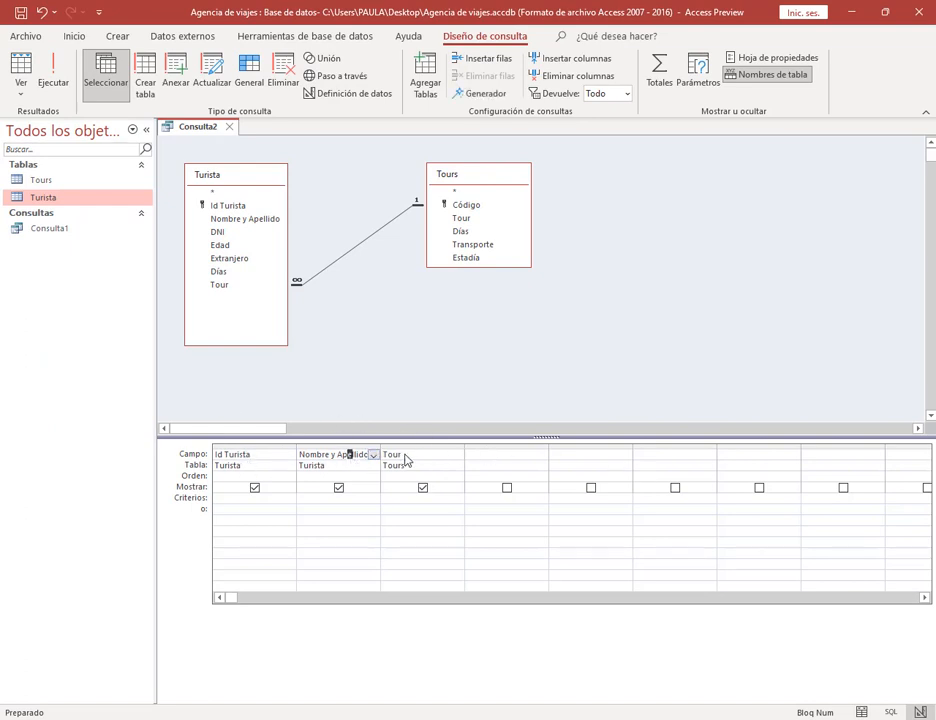
click(412, 456)
click(53, 70)
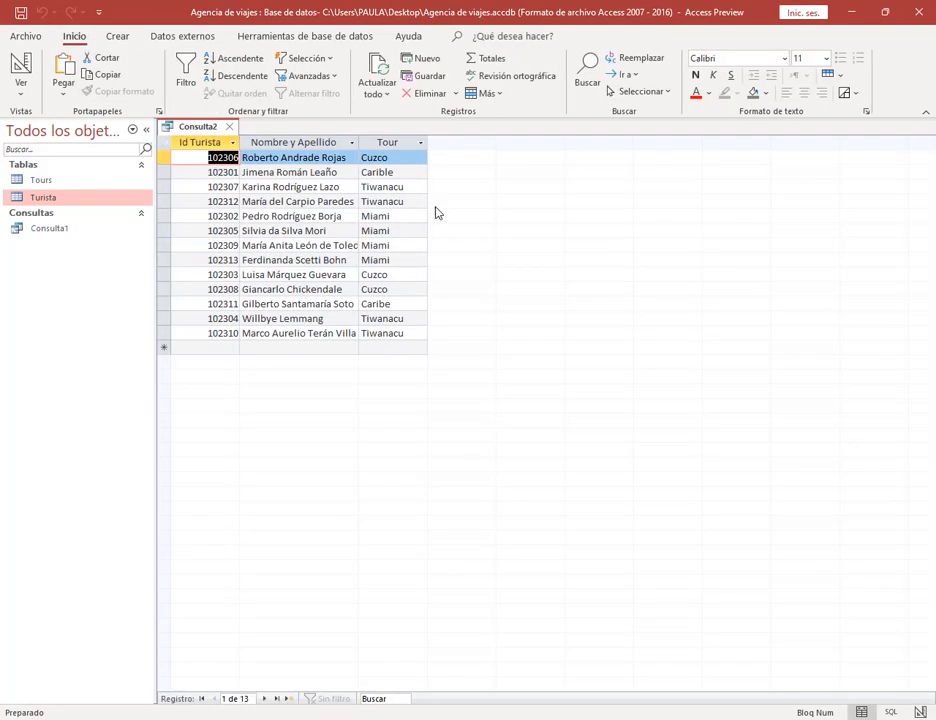
Return to the query design and replace the Tour column from Tours with the Tour field from Turista.
click(20, 62)
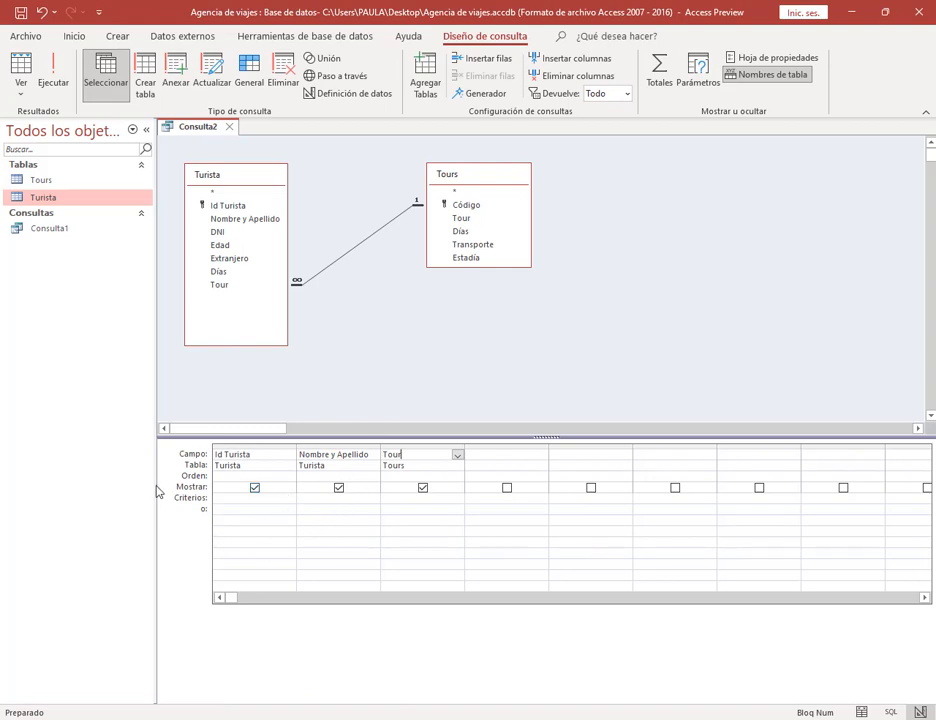
drag(162, 494, 489, 514)
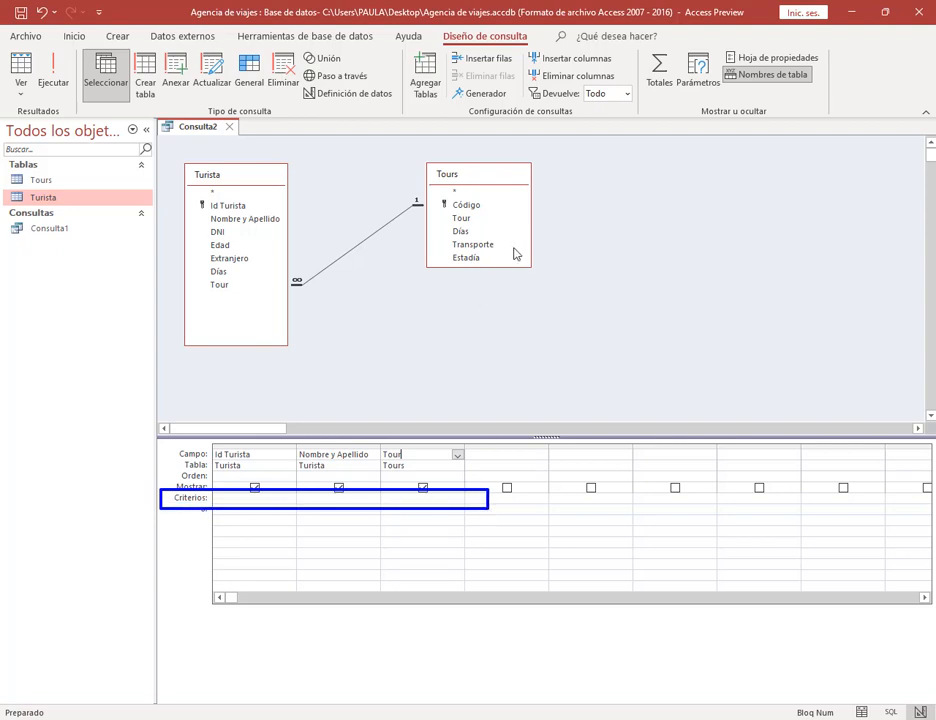
key(Escape)
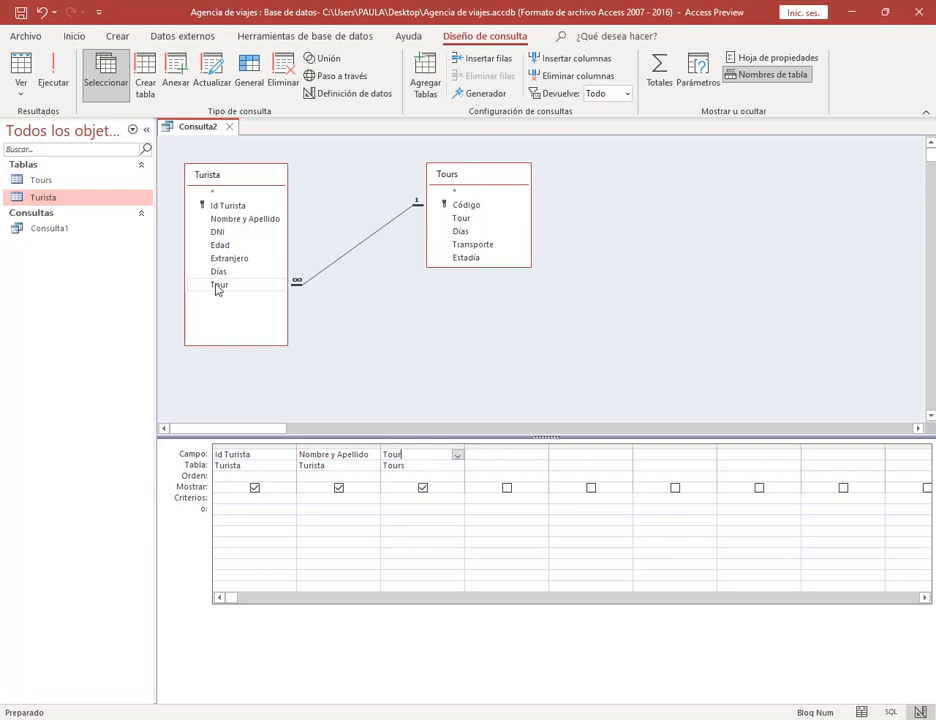
click(446, 446)
key(Delete)
double_click(220, 286)
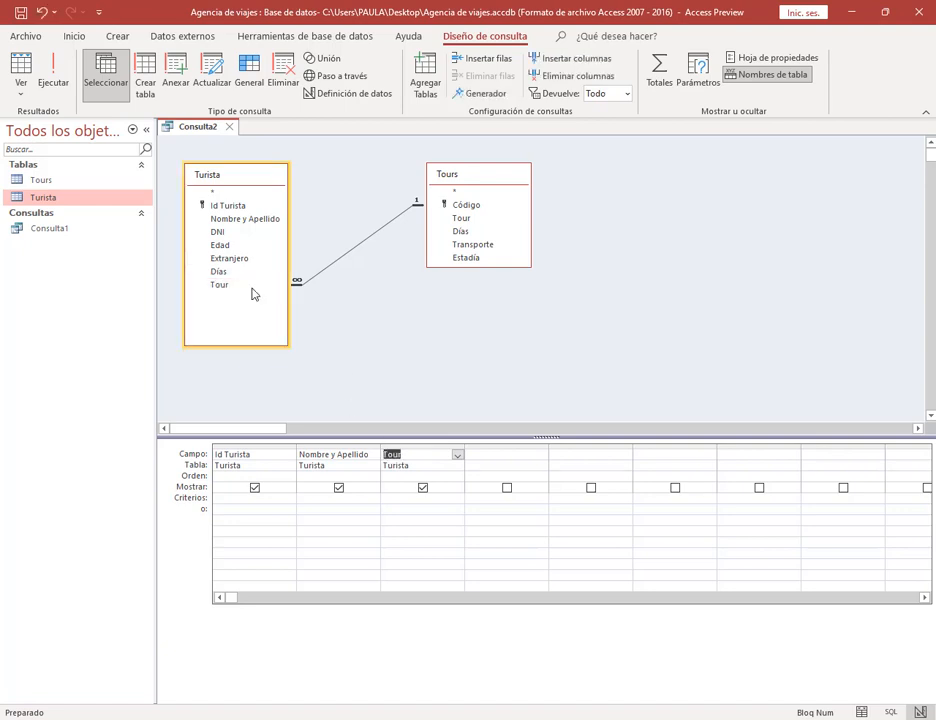
Try to filter Turista's Tour column with the criterion Caribe by running the query, and select that criterion.
click(400, 498)
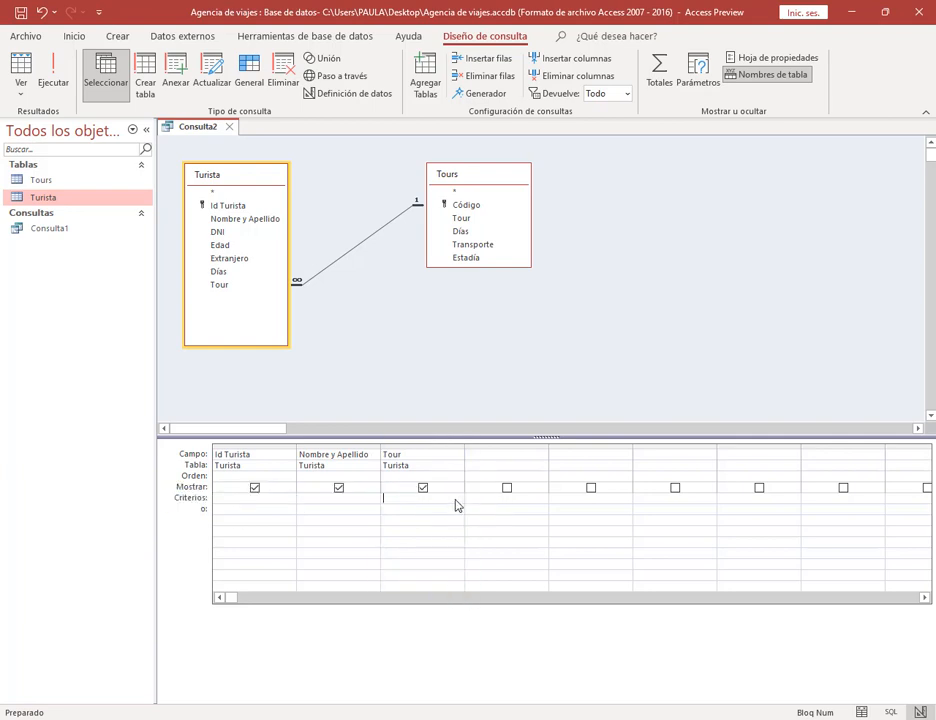
text(Caribe)
click(57, 78)
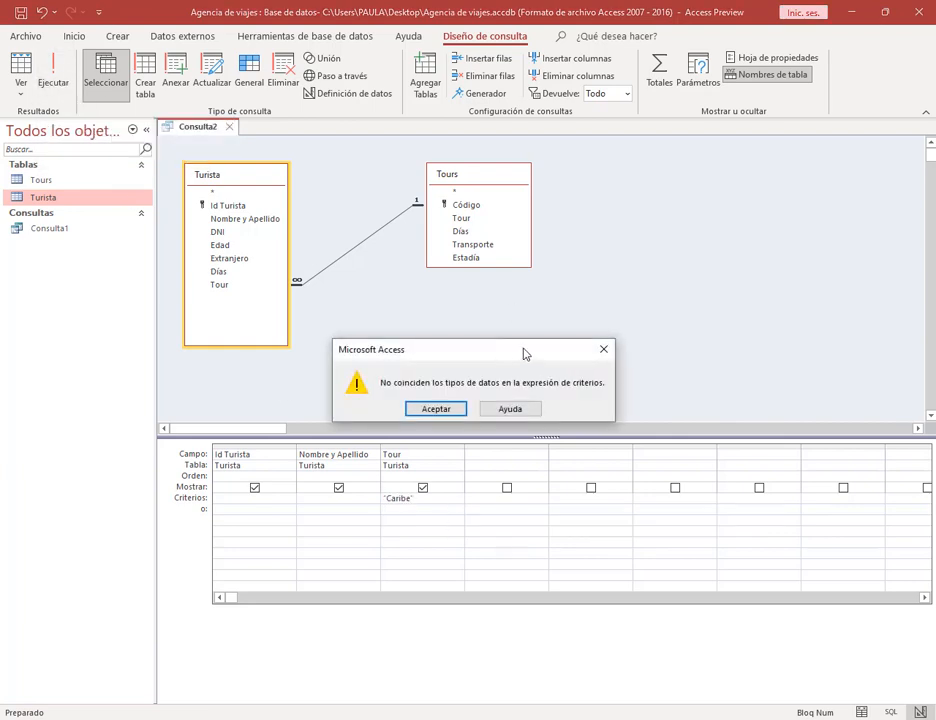
drag(524, 352, 524, 312)
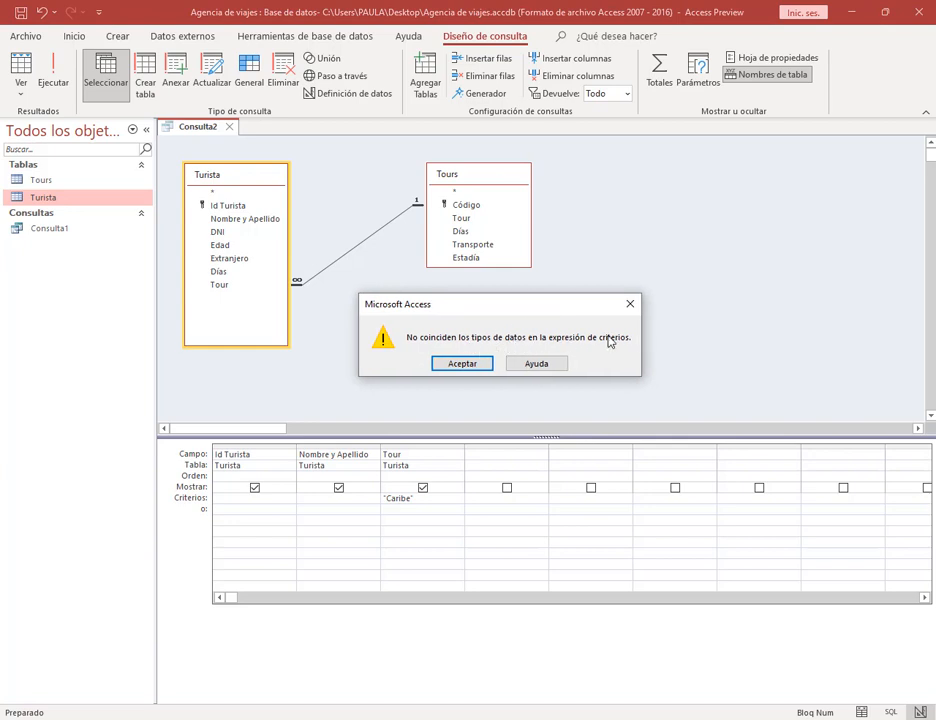
click(471, 365)
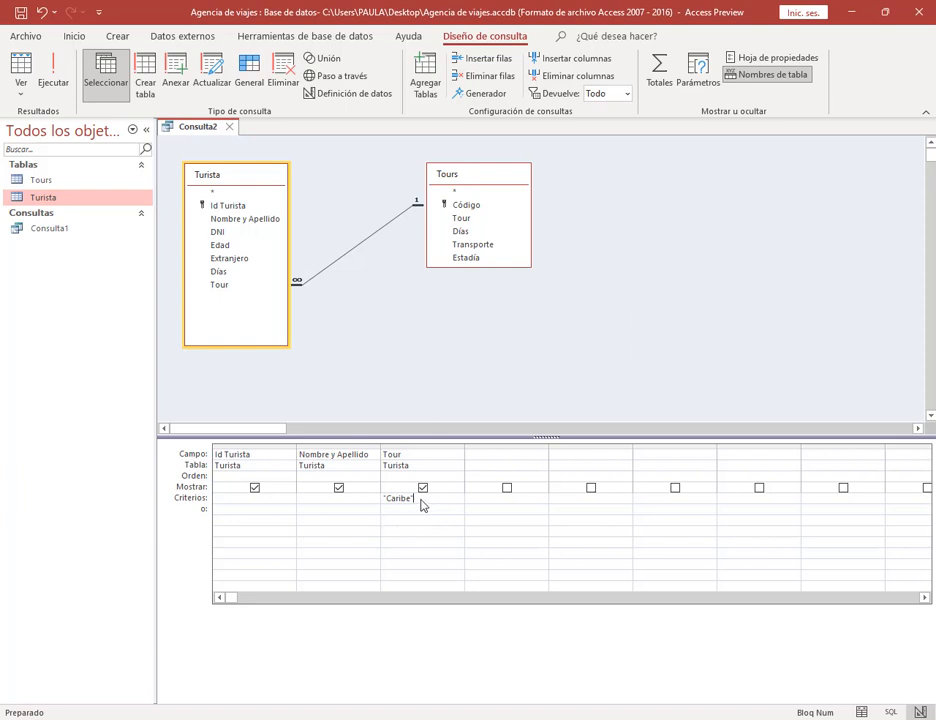
drag(420, 500, 374, 502)
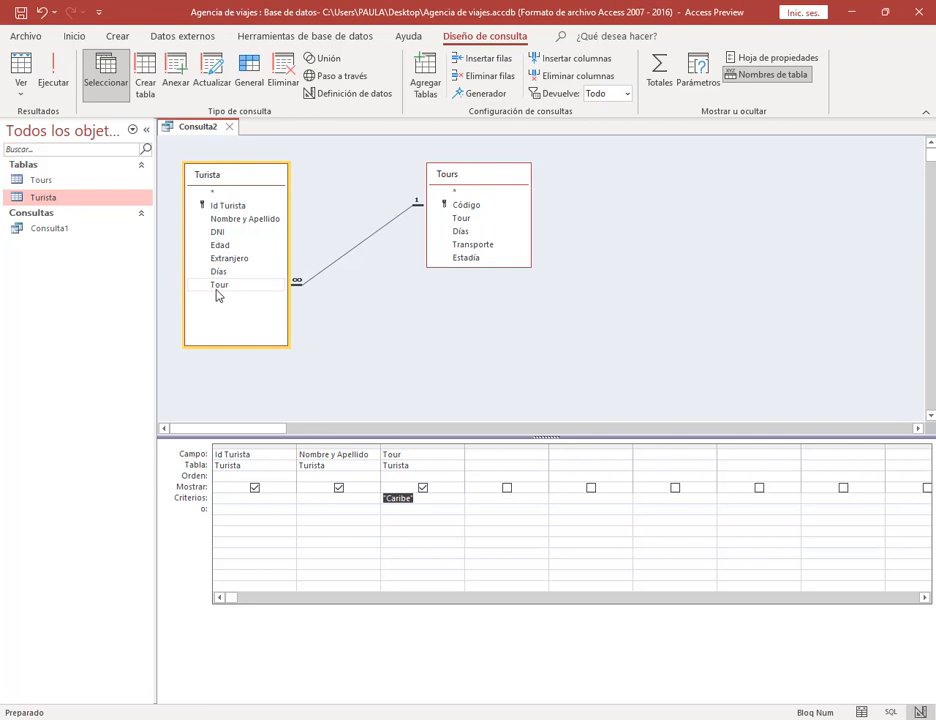
Open the Turista table to examine its Tour column, close it, and return to the Caribe criterion in Consulta2.
double_click(43, 199)
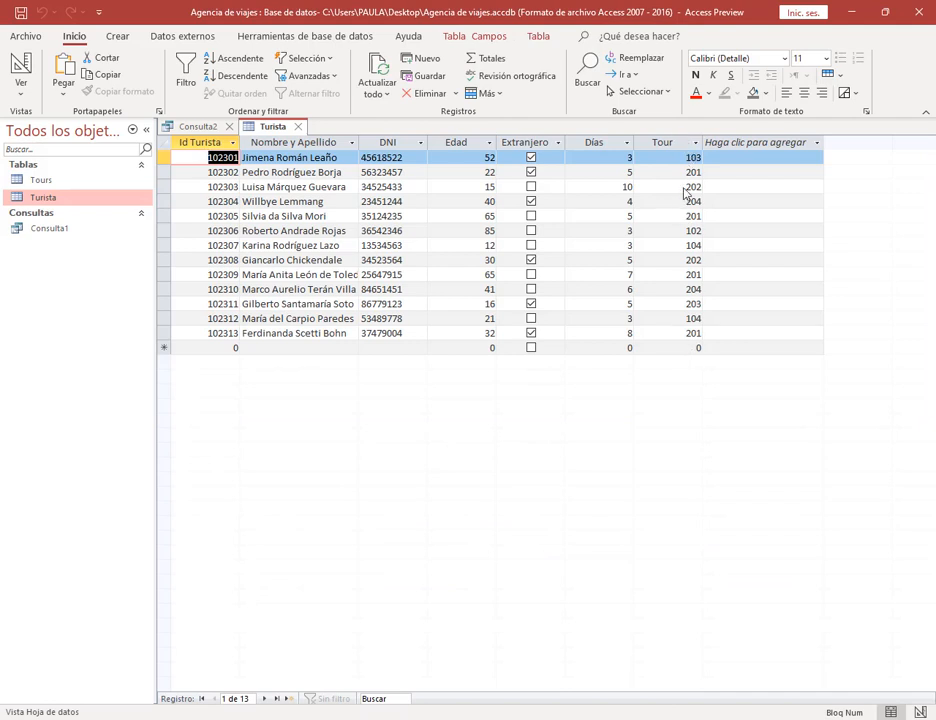
click(683, 146)
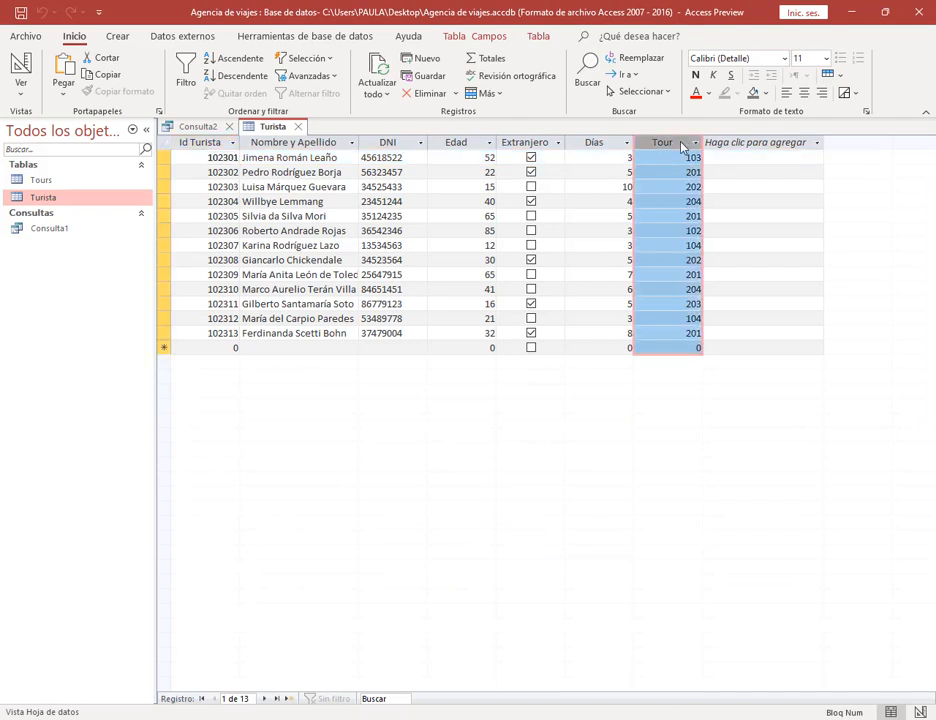
click(302, 128)
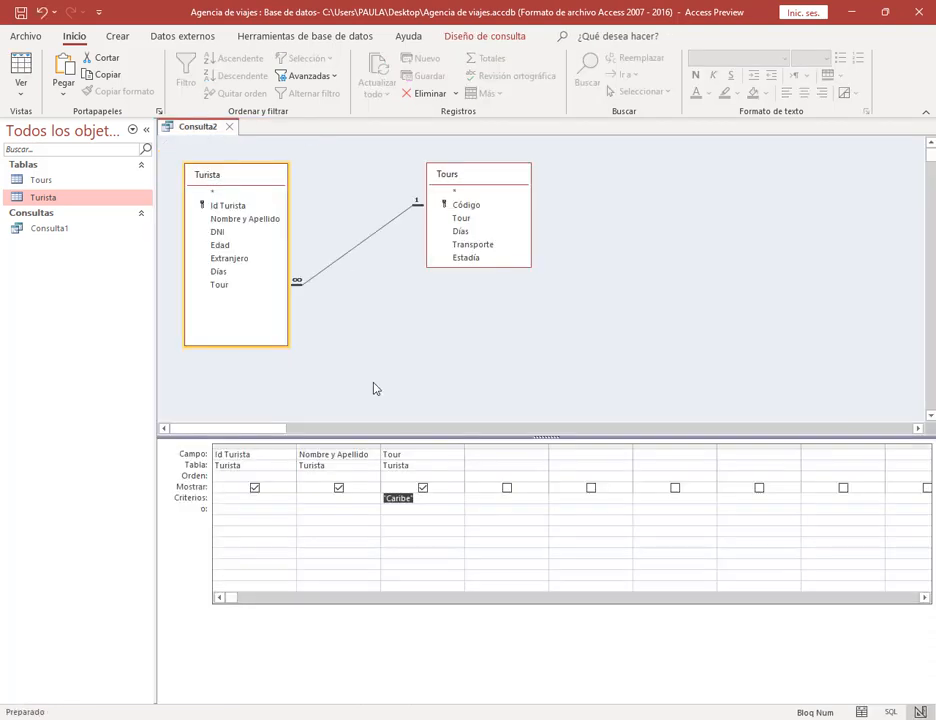
click(424, 499)
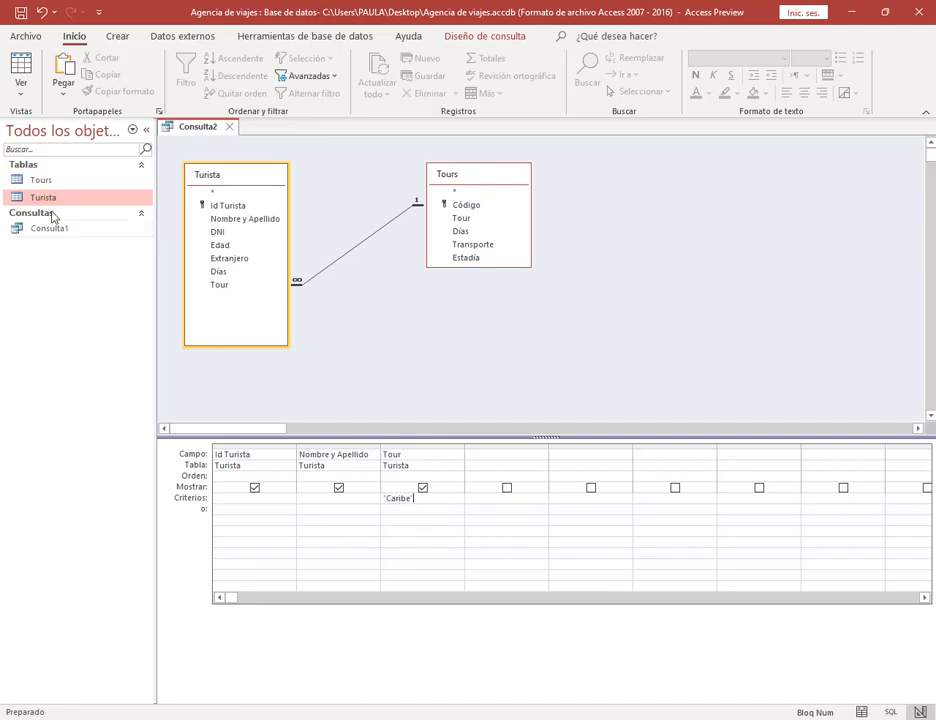
Open the Tours table and correct the tour name of code 103 to Caribe.
double_click(40, 180)
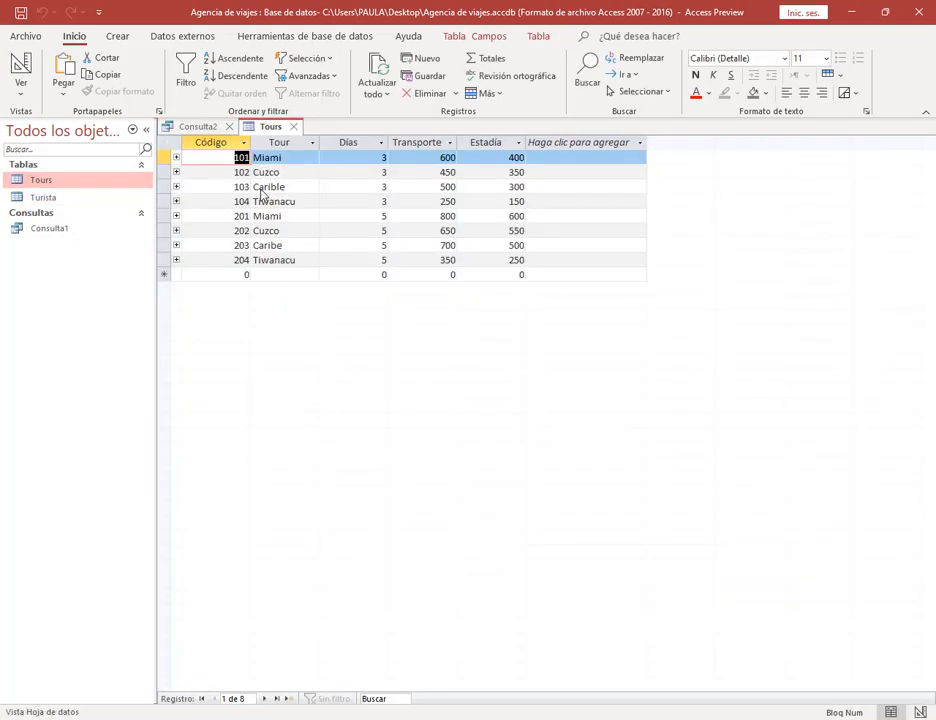
click(243, 189)
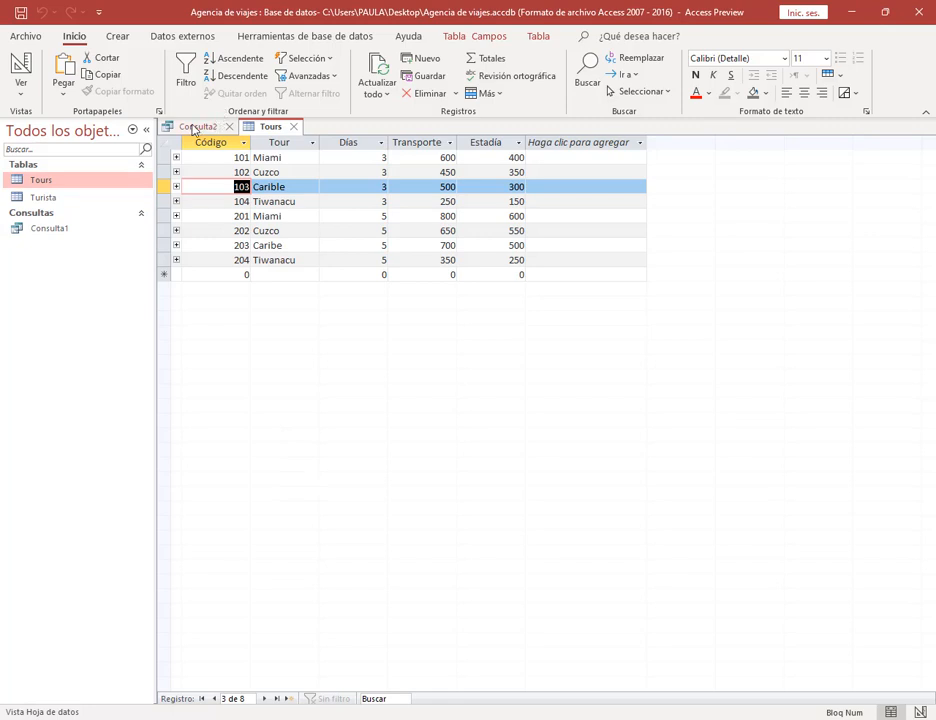
click(282, 188)
key(BackSpace)
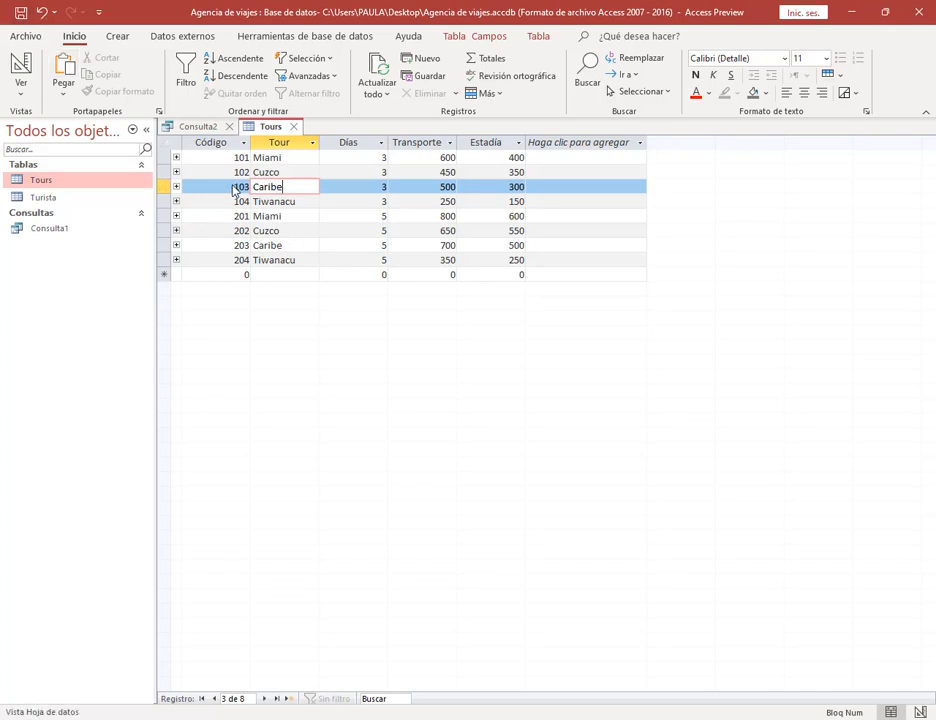
Replace the criterion of Turista's Tour column in Consulta2 with 103 and run the query.
click(211, 128)
drag(430, 503, 309, 493)
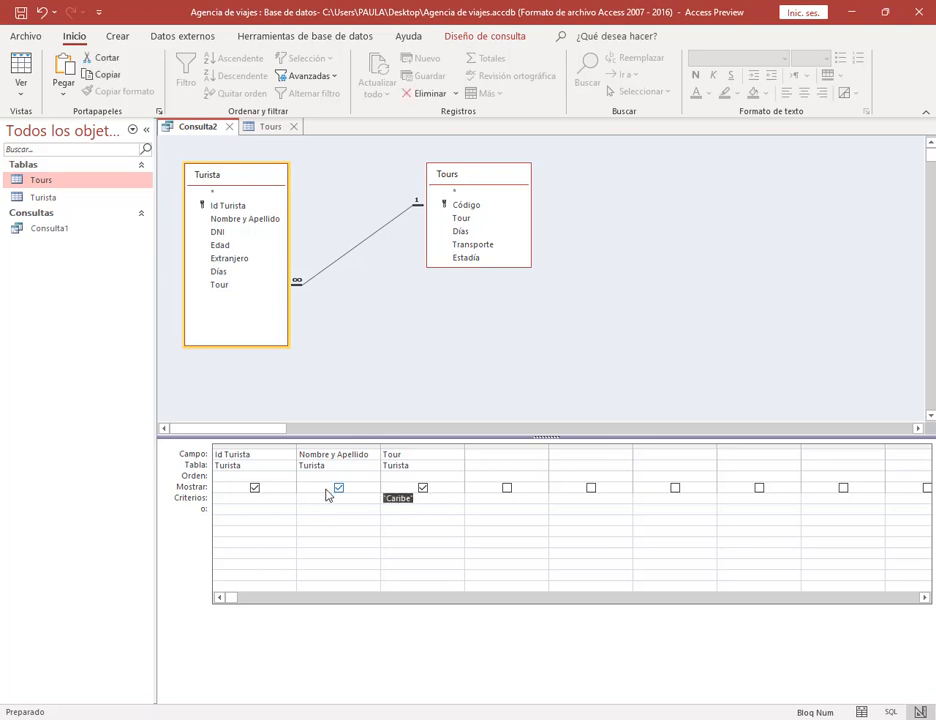
text(103)
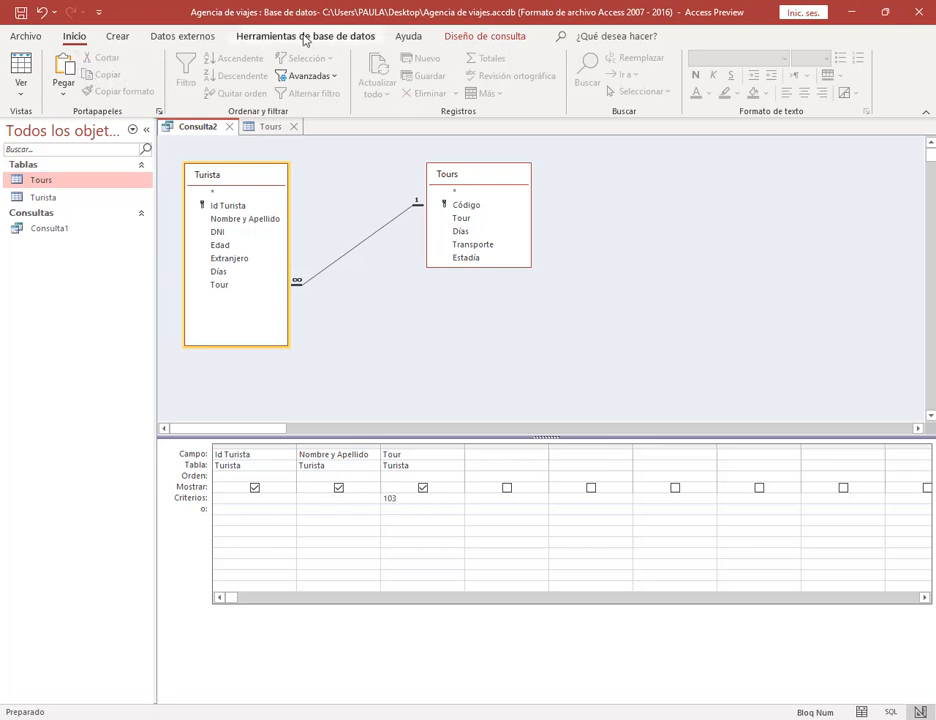
click(22, 89)
click(608, 293)
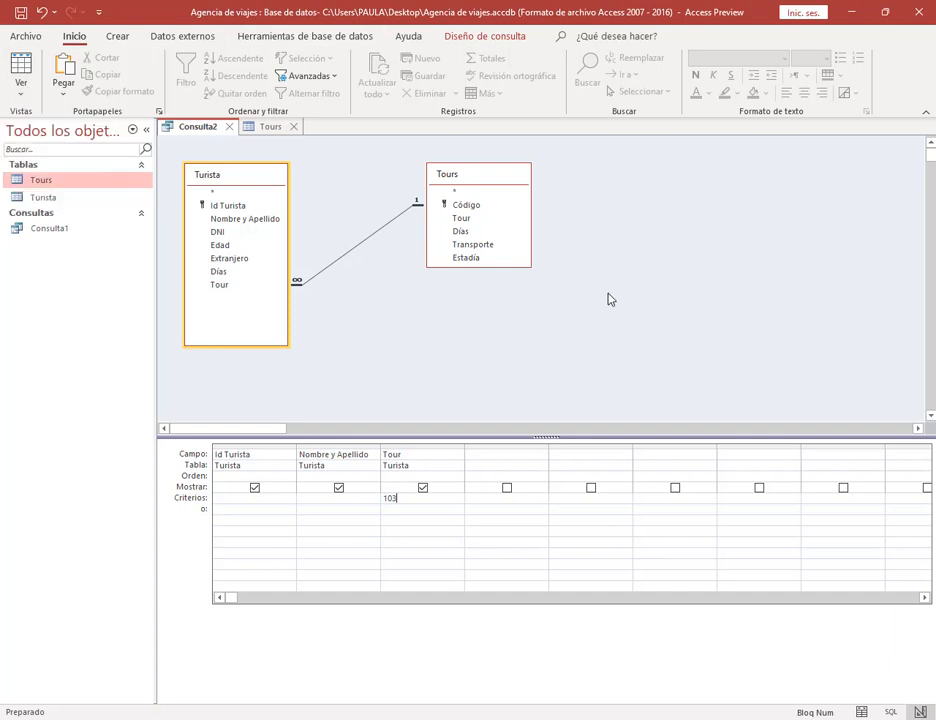
click(488, 36)
click(45, 72)
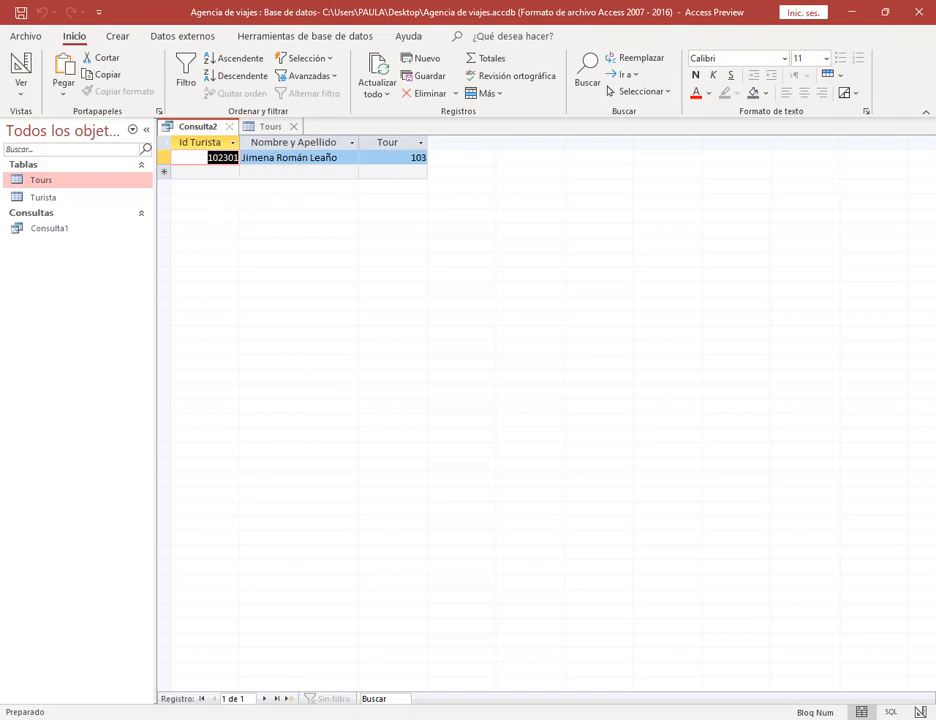
Return to the query design, close the Tours table, and clear the 103 criterion from Turista's Tour column.
click(15, 62)
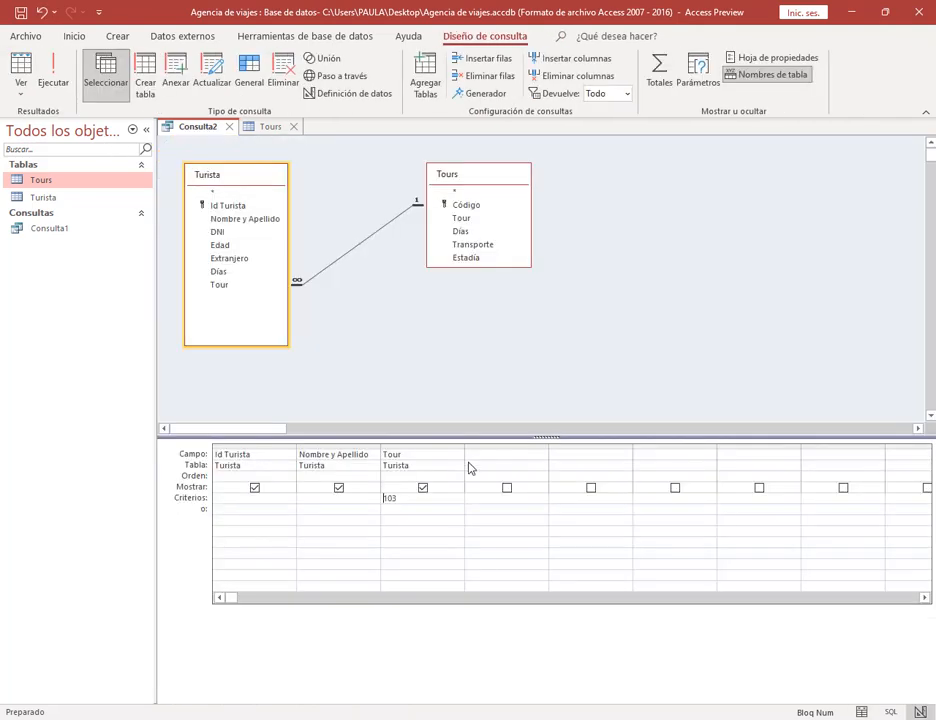
click(405, 499)
double_click(389, 498)
click(291, 126)
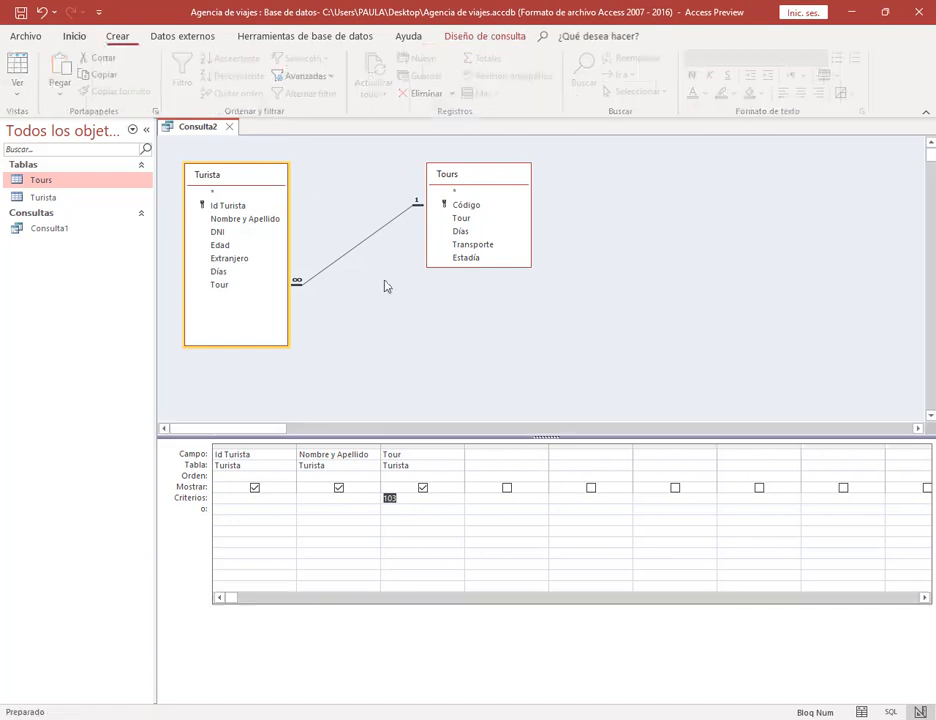
key(Delete)
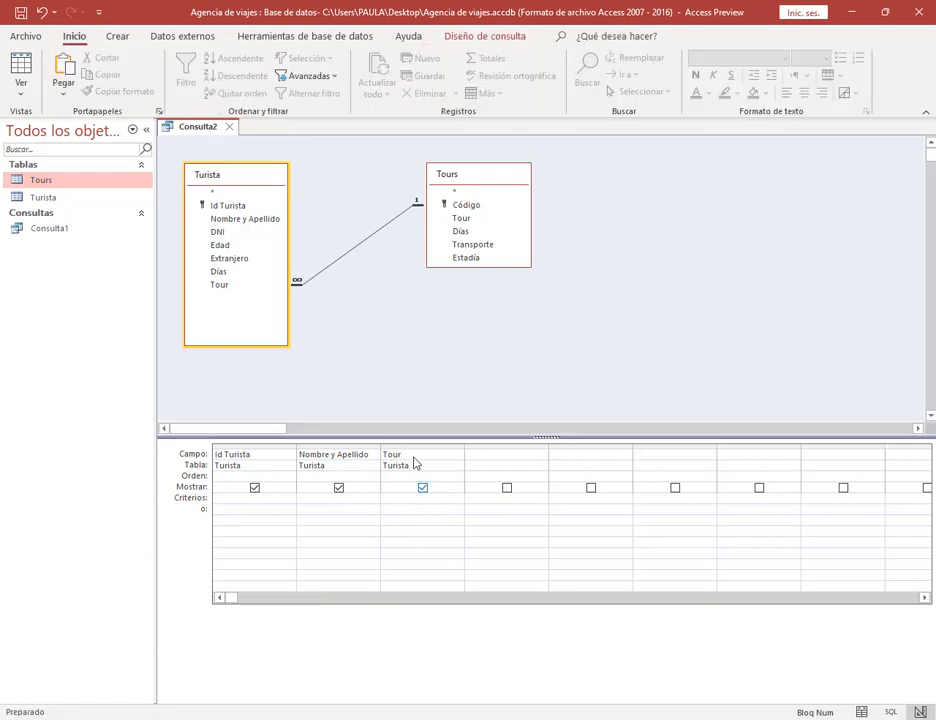
Add the Tour field from Tours to the query grid and remove the Tour column that comes from Turista.
double_click(462, 219)
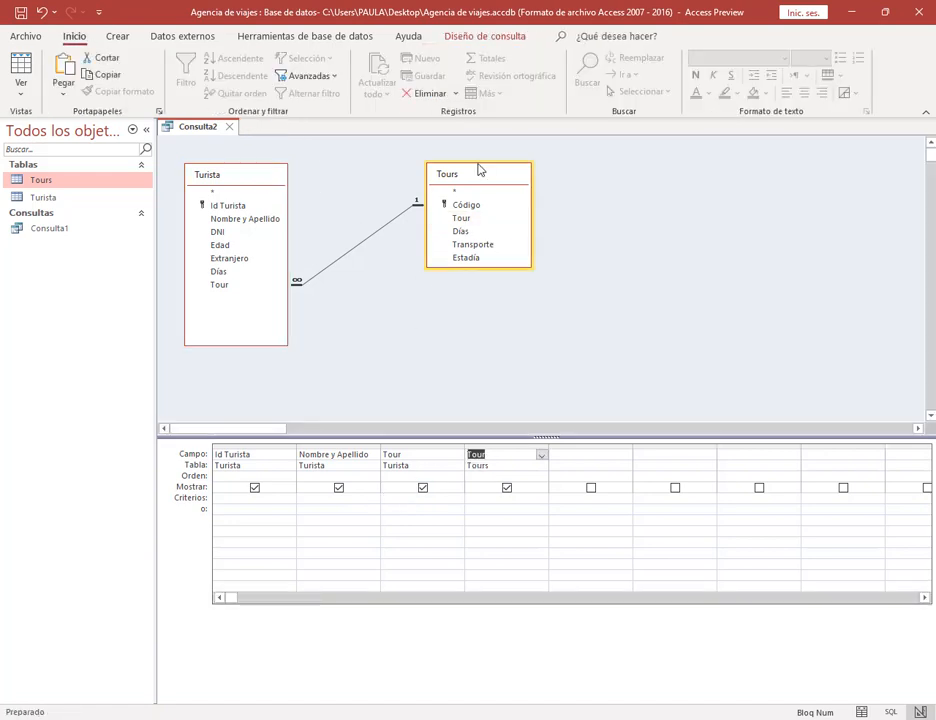
click(443, 446)
key(Delete)
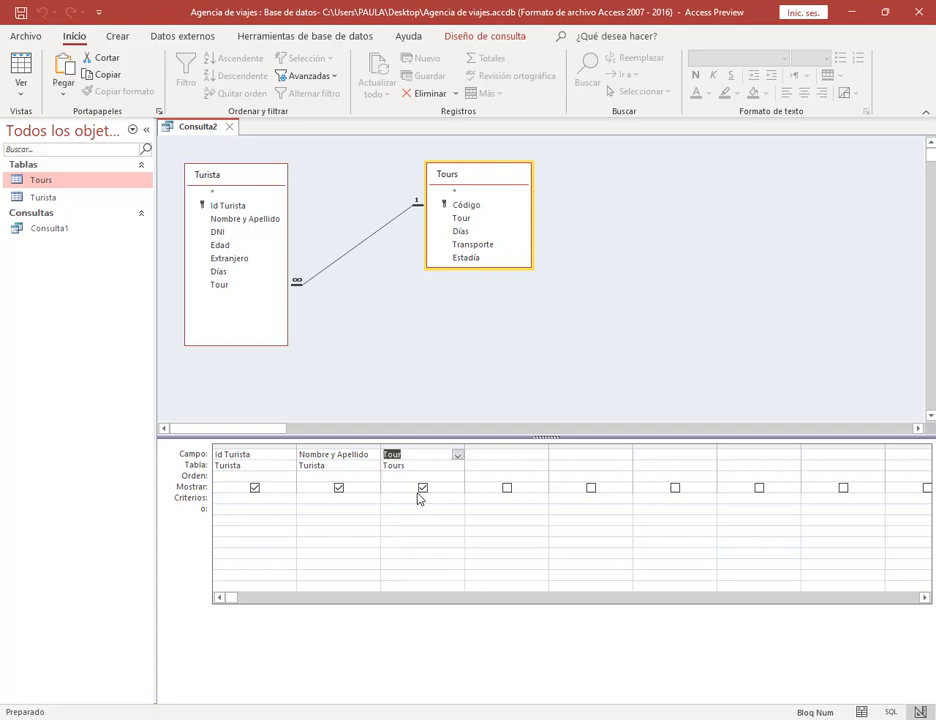
Set the criterion of Tours' Tour column to Caribe, run the query, and return to its design.
click(418, 497)
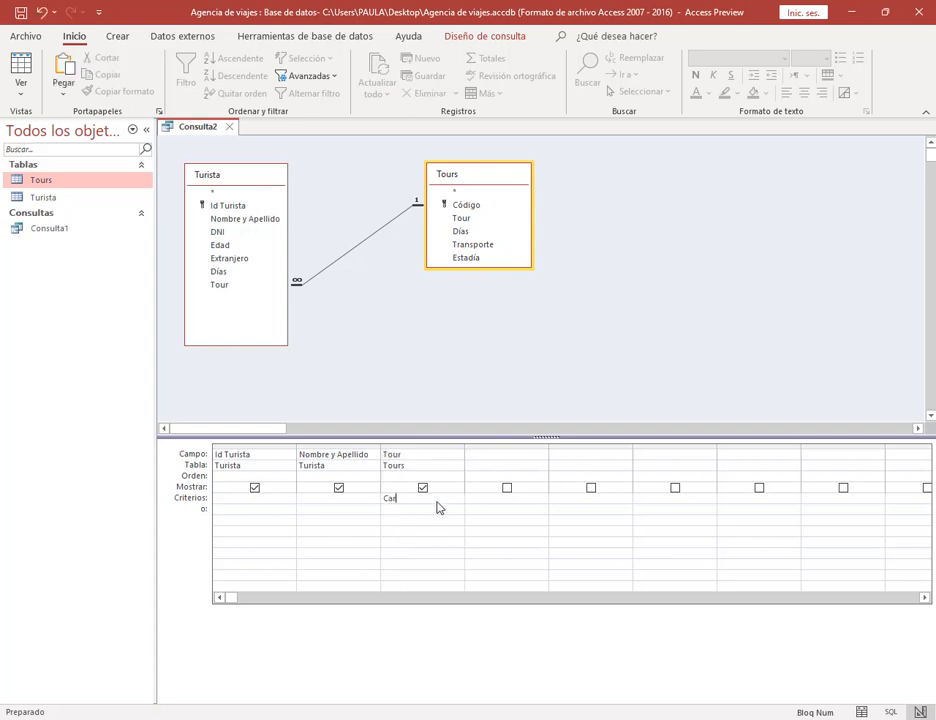
click(428, 520)
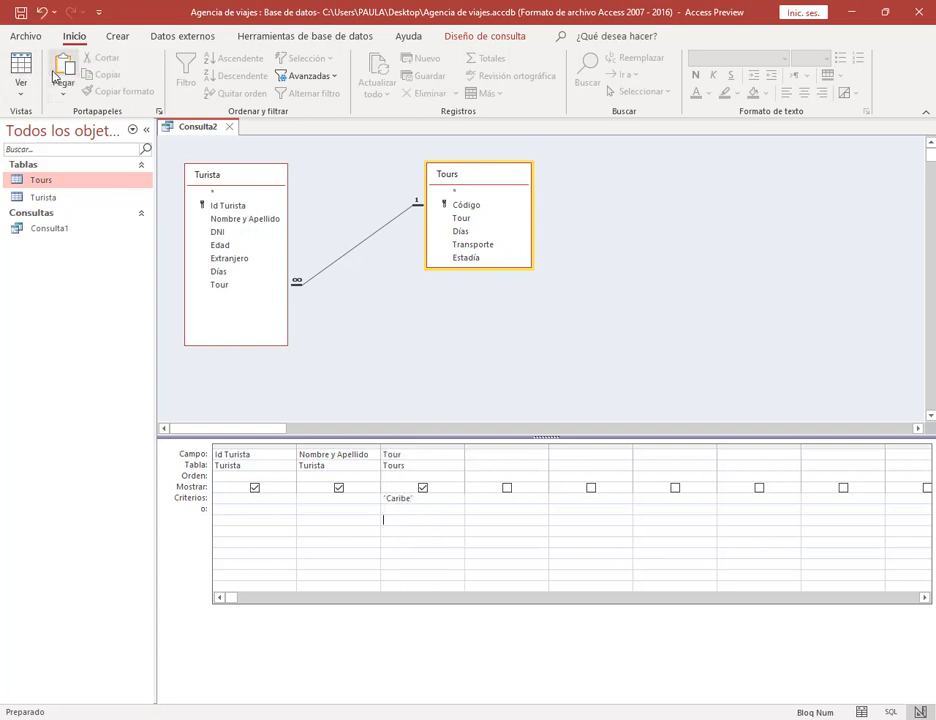
click(481, 36)
click(54, 80)
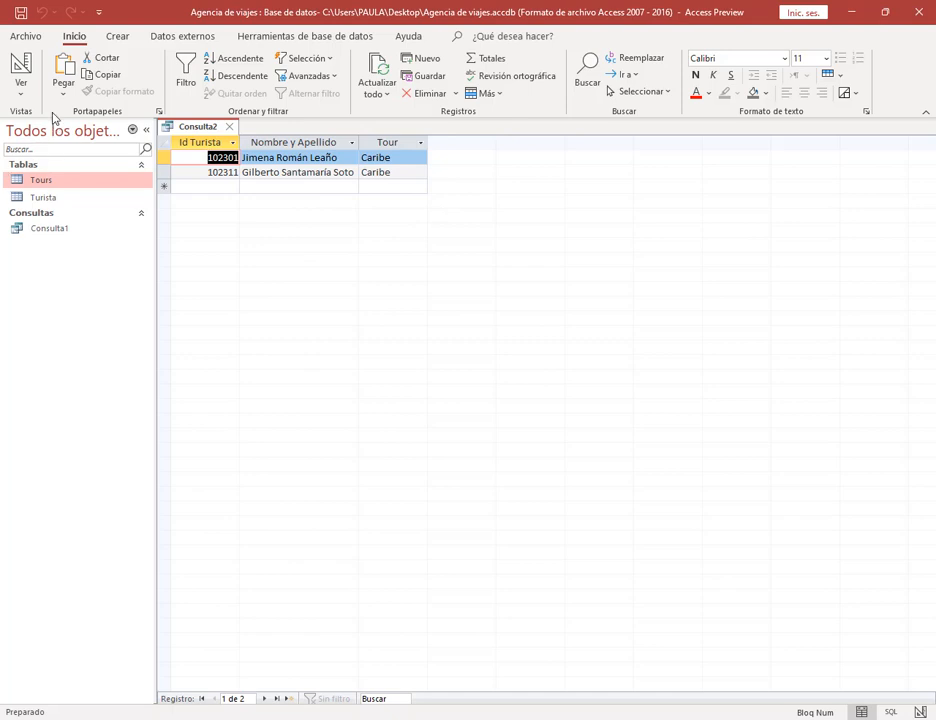
click(22, 68)
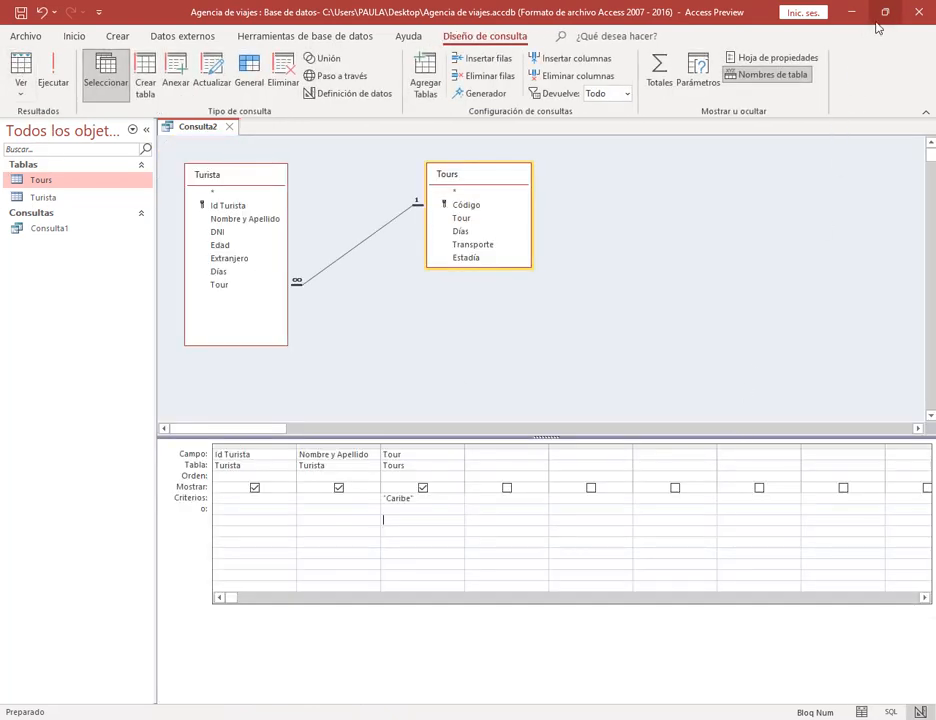
Switch to Chrome and check the call messages in Google Meet.
mouse_move(197, 719)
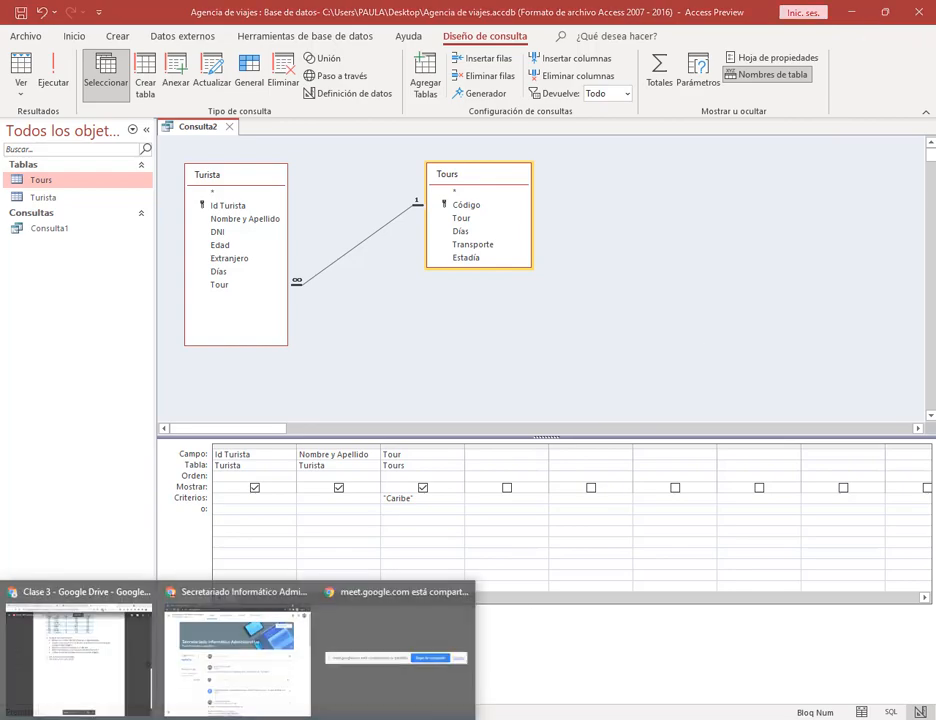
click(109, 631)
click(237, 10)
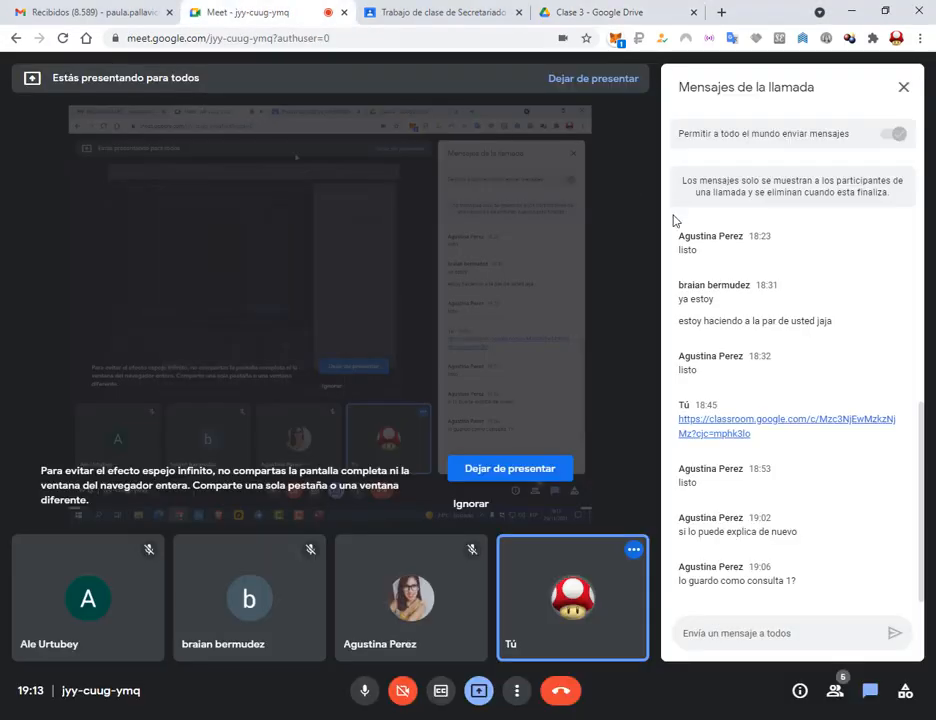
Switch back to Access and save the query as Consulta2.
click(460, 718)
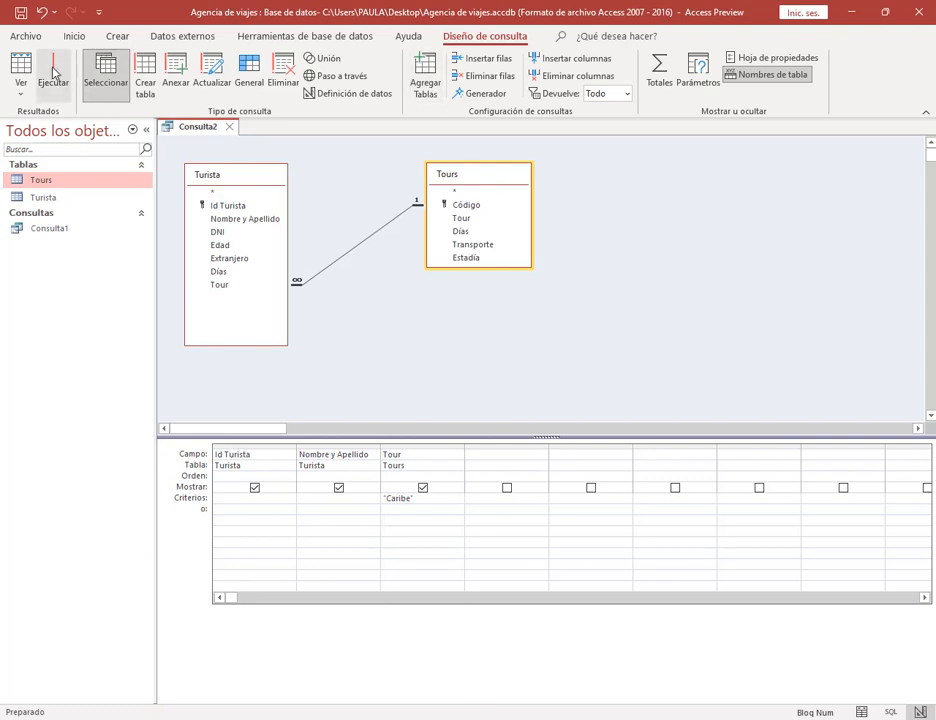
click(20, 14)
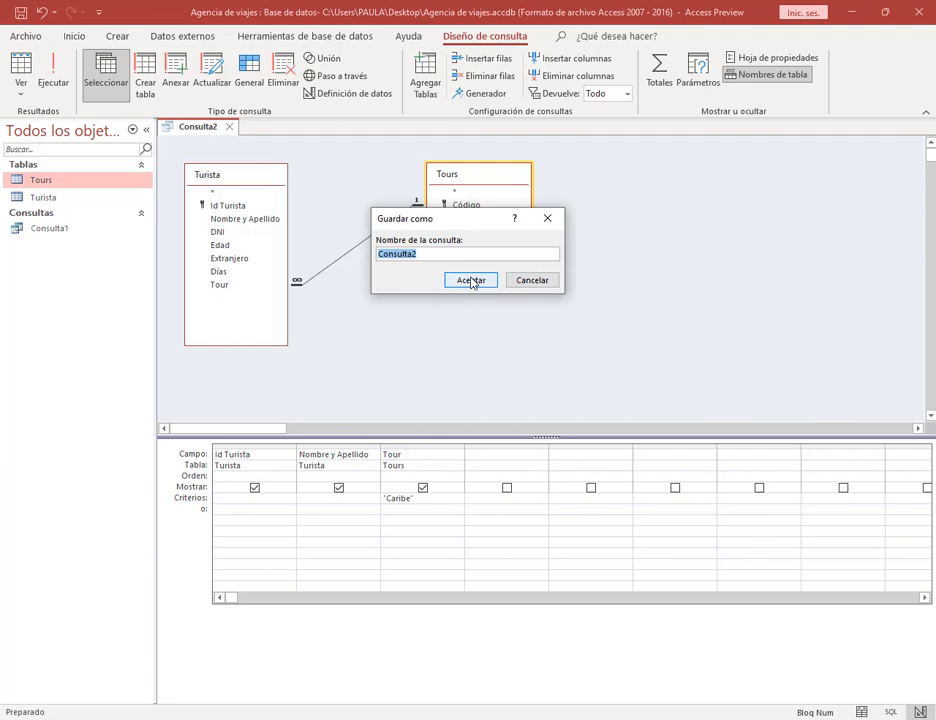
click(471, 281)
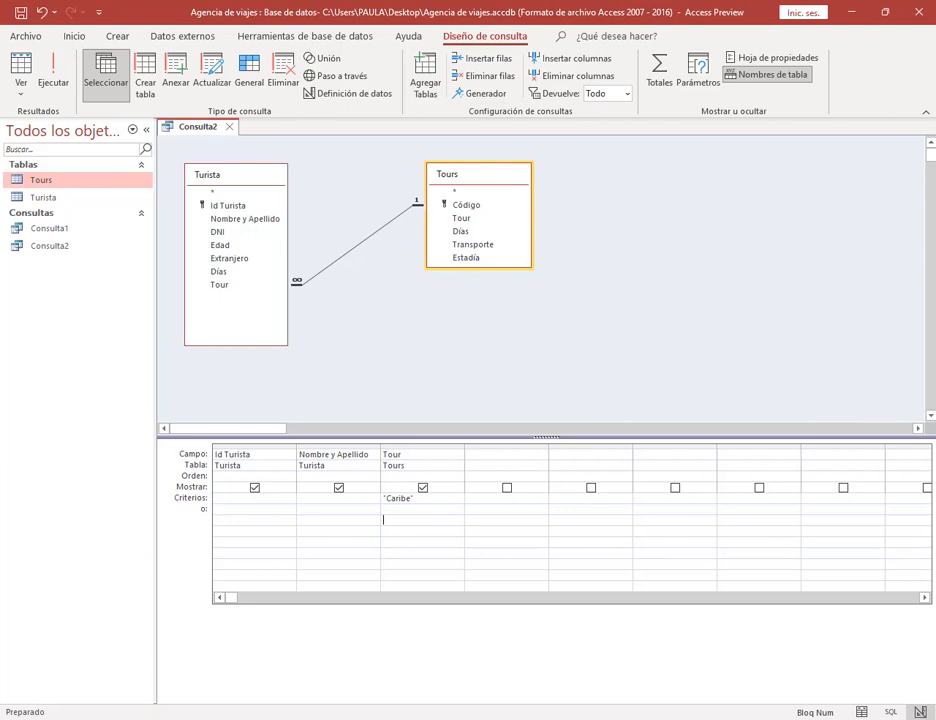
Switch to Chrome, check the Google Meet call, and show the query list in the Practica Nº3-Agencia de Viajes PDF.
mouse_move(167, 665)
click(136, 665)
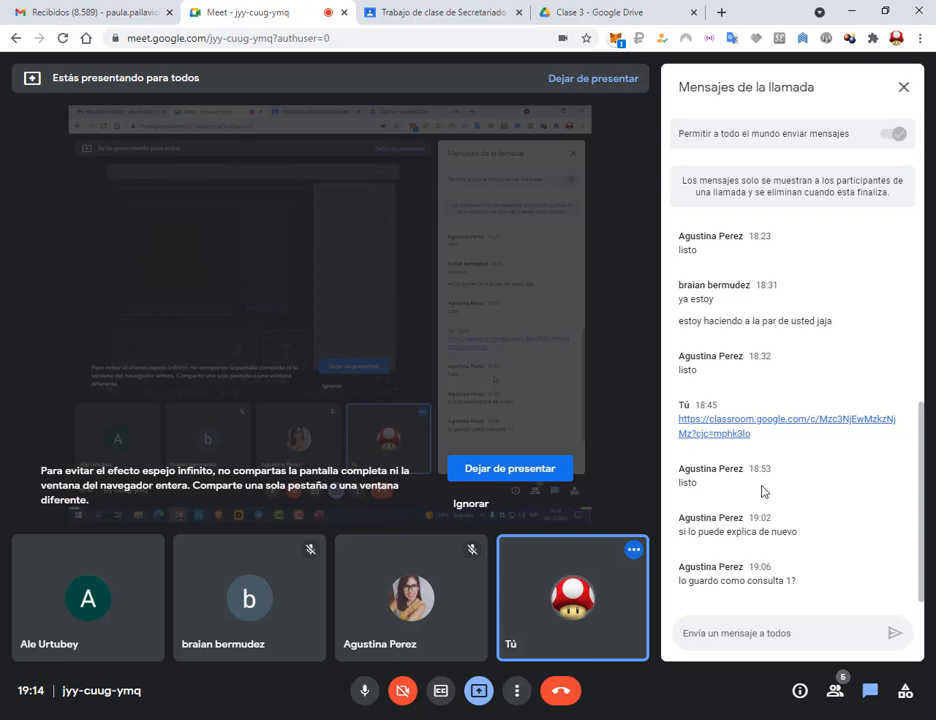
click(477, 6)
click(595, 12)
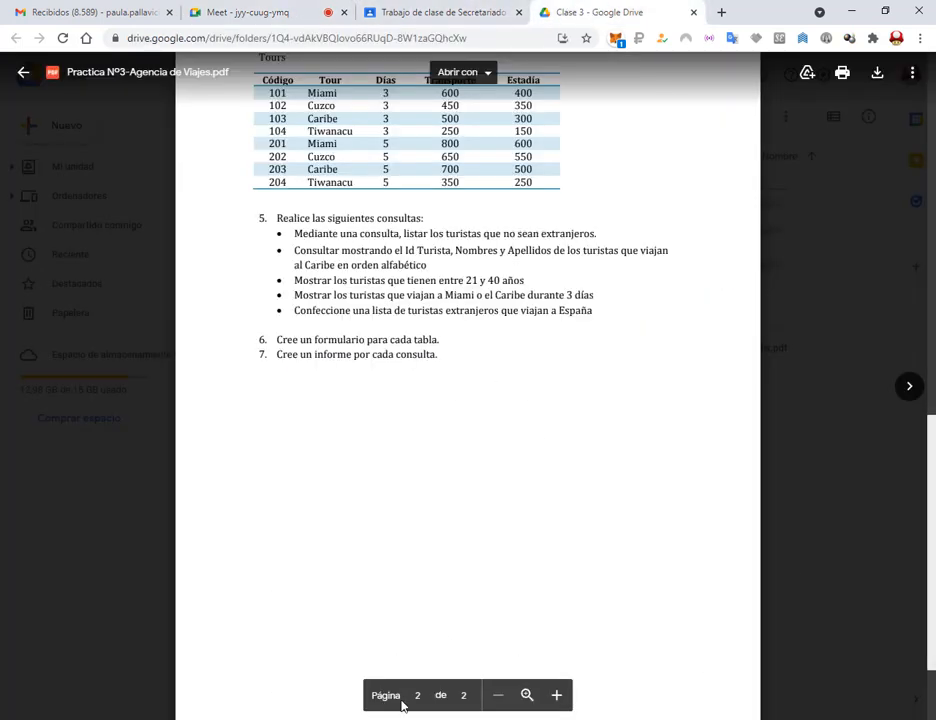
key(alt+Tab)
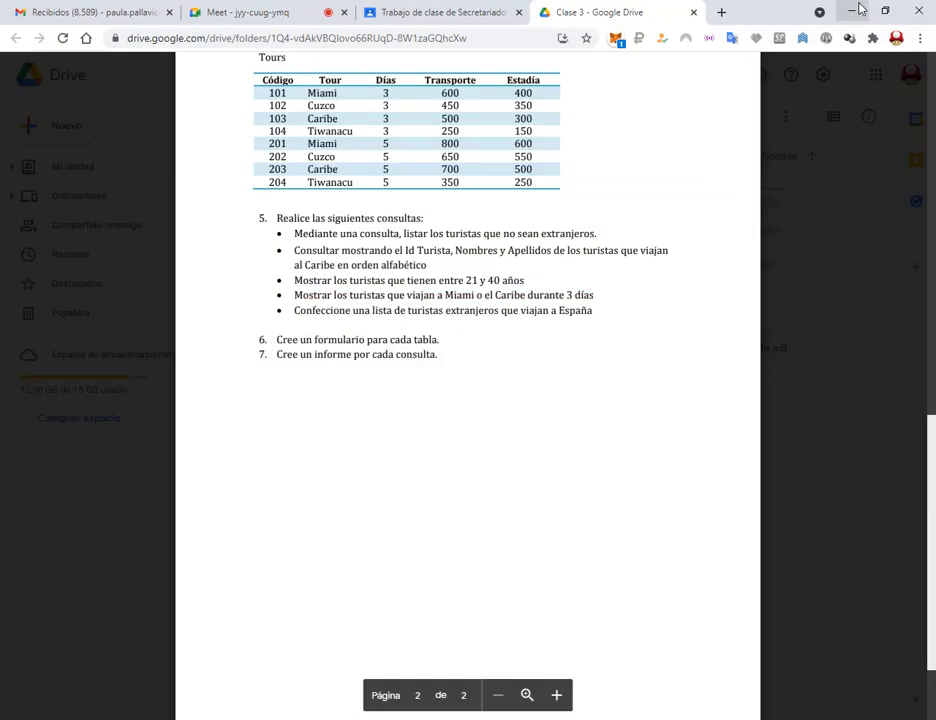
click(853, 10)
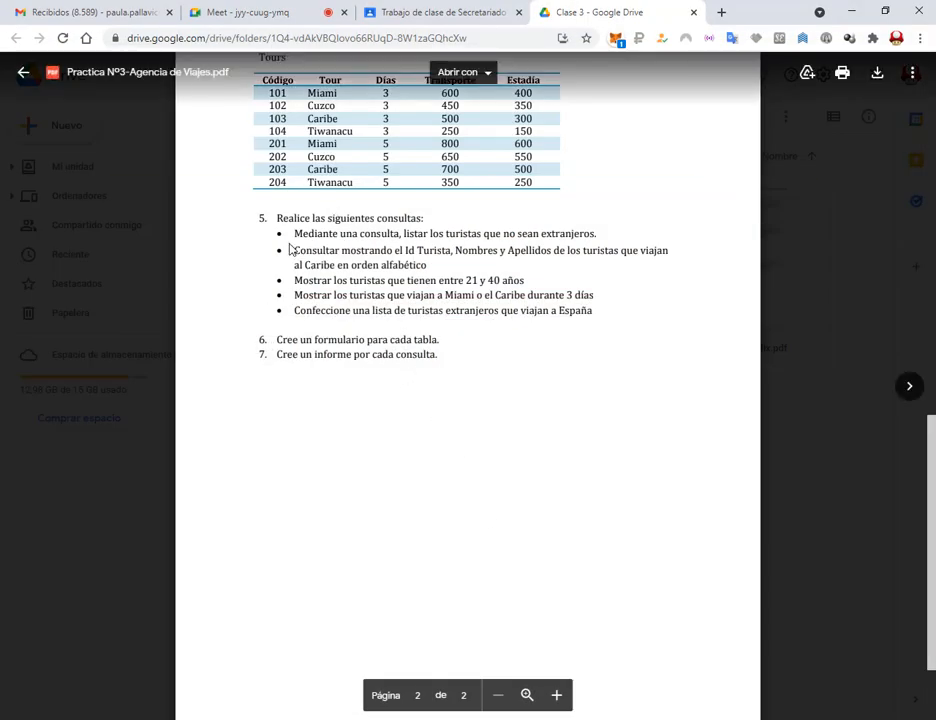
Mark the exercise's second query and its Id Turista and Nombres y Apellidos fields on screen while reviewing it, and clear the marks.
drag(289, 247, 673, 278)
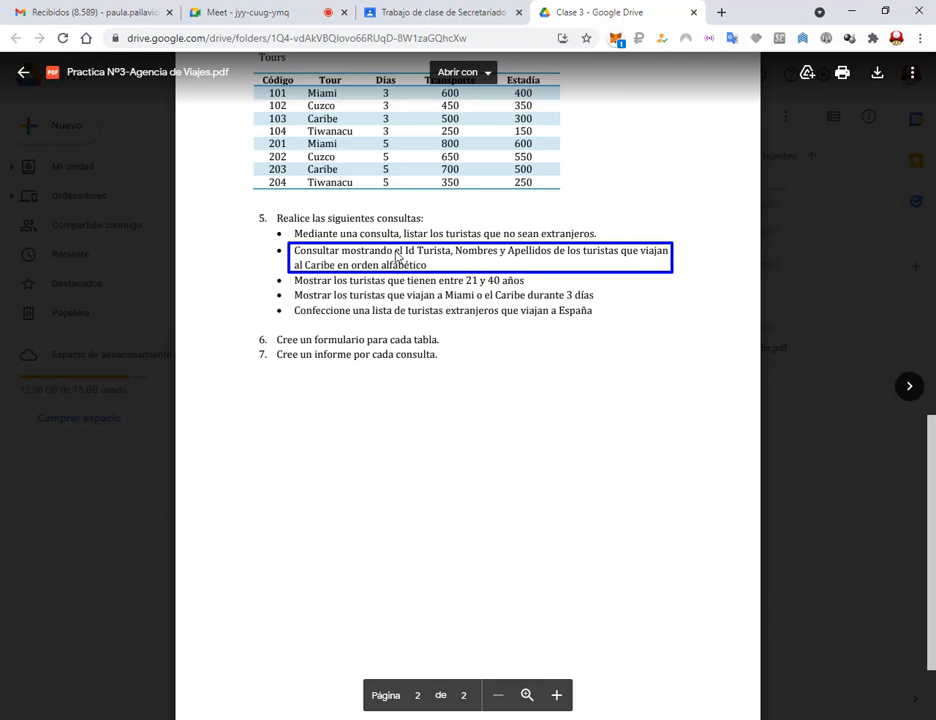
mouse_move(431, 241)
mouse_down()
mouse_move(405, 256)
mouse_move(436, 266)
mouse_move(430, 243)
mouse_move(531, 252)
mouse_move(470, 253)
mouse_up()
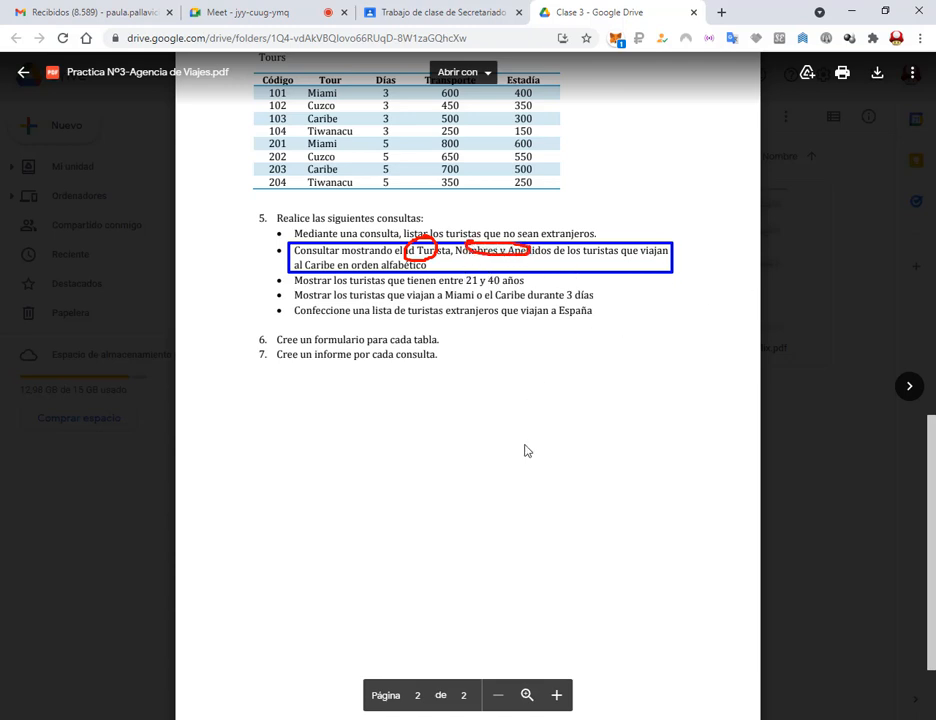
key(Escape)
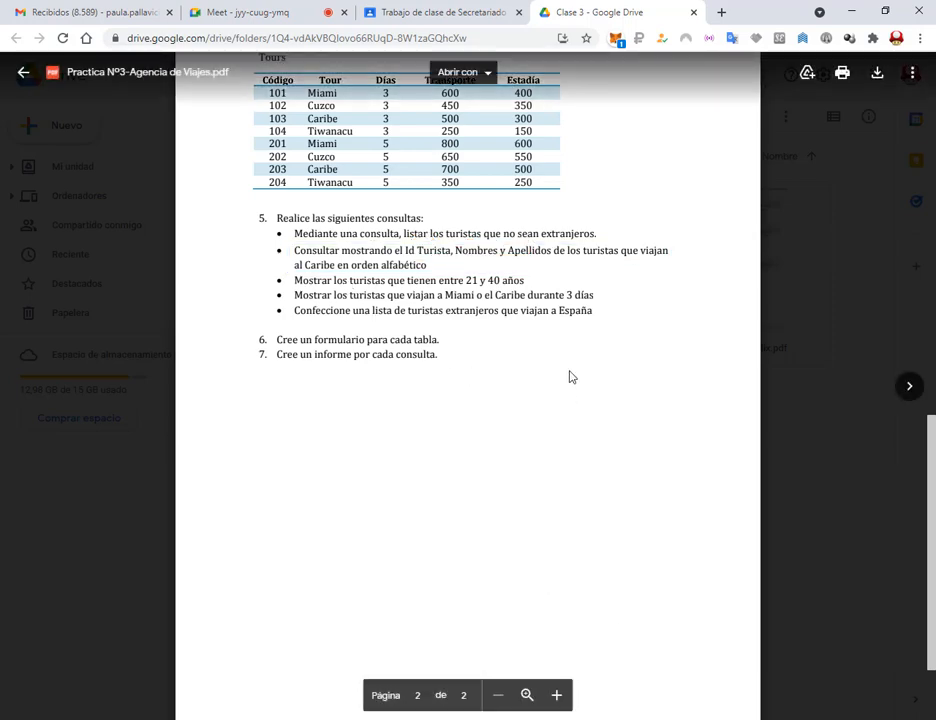
Switch back to Access, run Consulta2 to review the tourists travelling to Caribe, and return to its design.
key(alt+Tab)
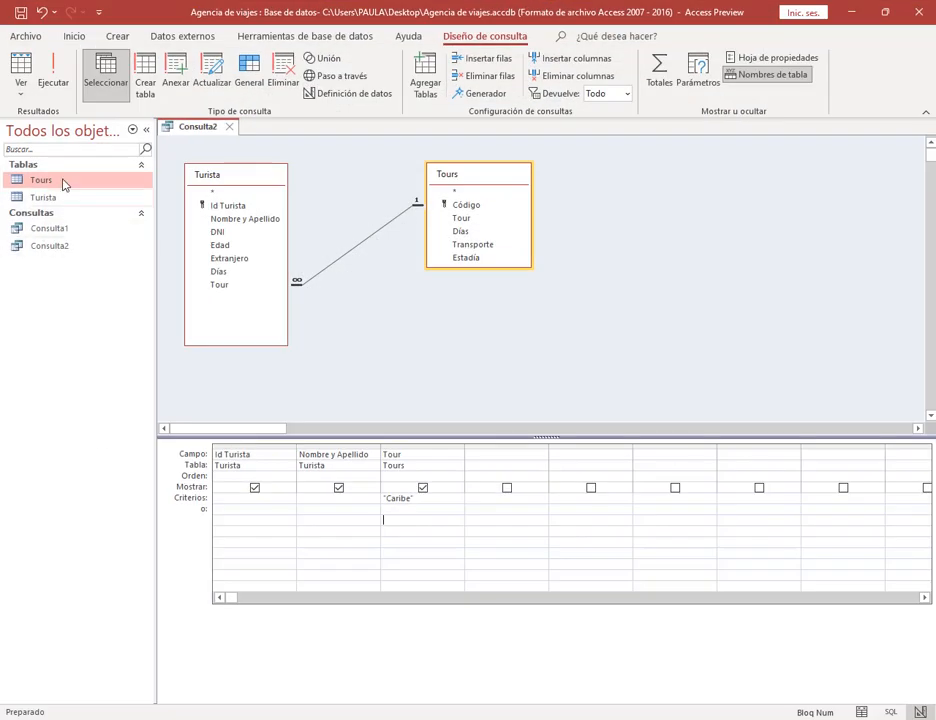
click(53, 65)
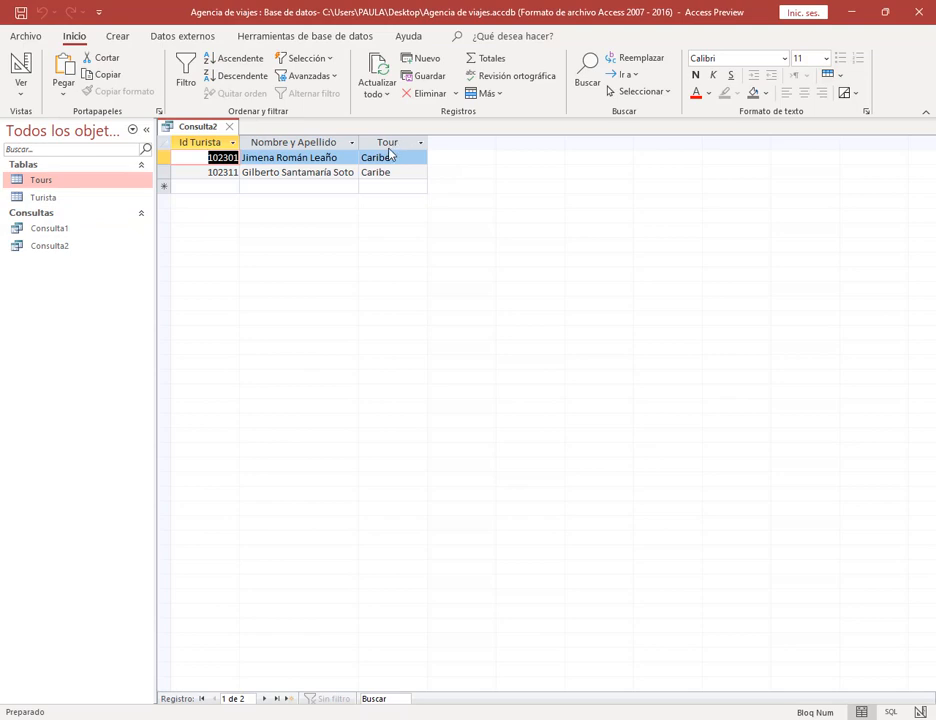
click(15, 50)
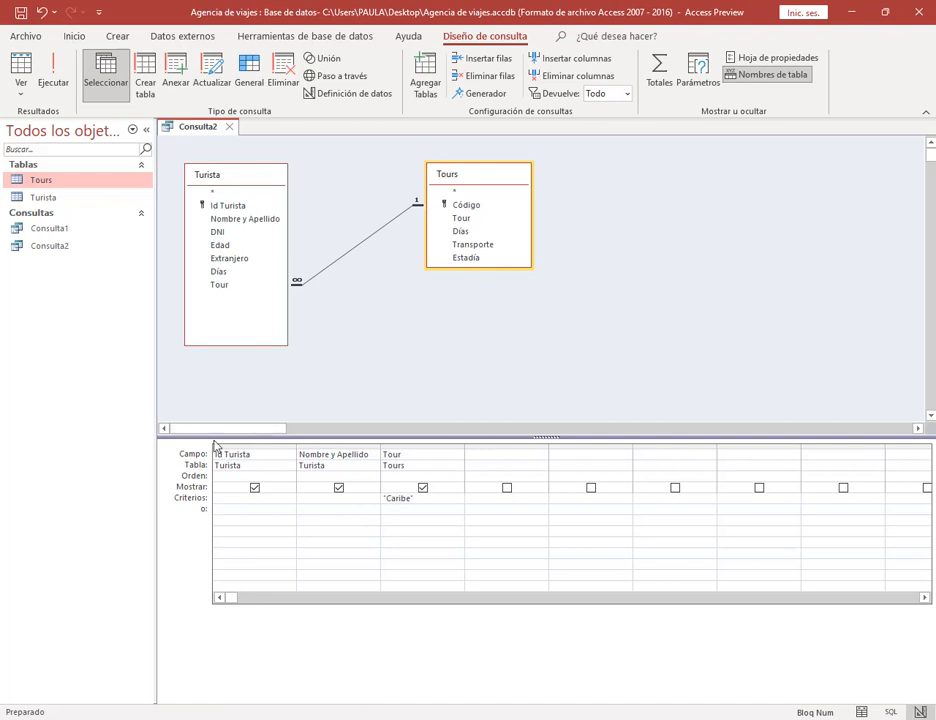
Mark the Mostrar row of the Consulta2 design on screen and exclude the Tour field from the query's output.
drag(247, 445, 303, 410)
drag(341, 442, 383, 404)
drag(422, 508, 388, 508)
click(384, 497)
click(404, 509)
click(428, 500)
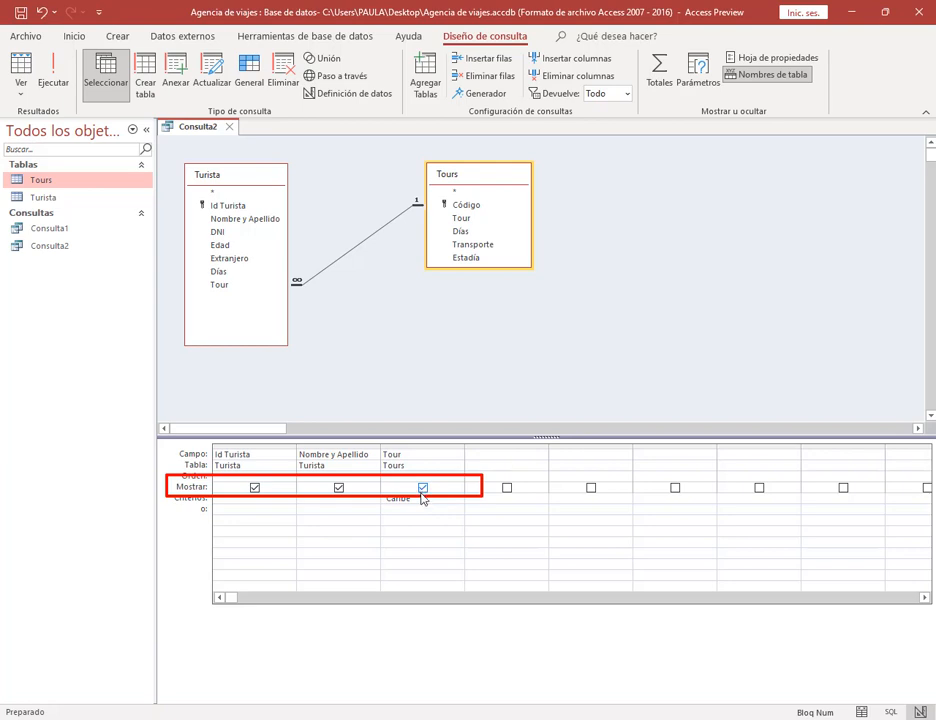
click(422, 488)
click(442, 507)
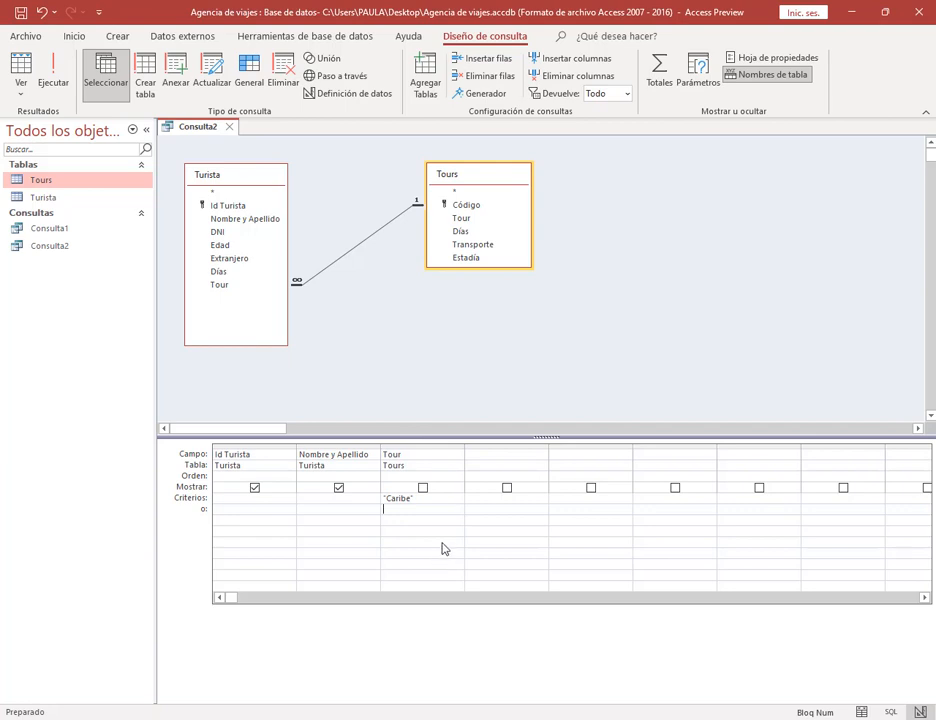
Run Consulta2 to review the listing without the Tour column, and return to its design.
click(382, 499)
click(455, 509)
click(55, 72)
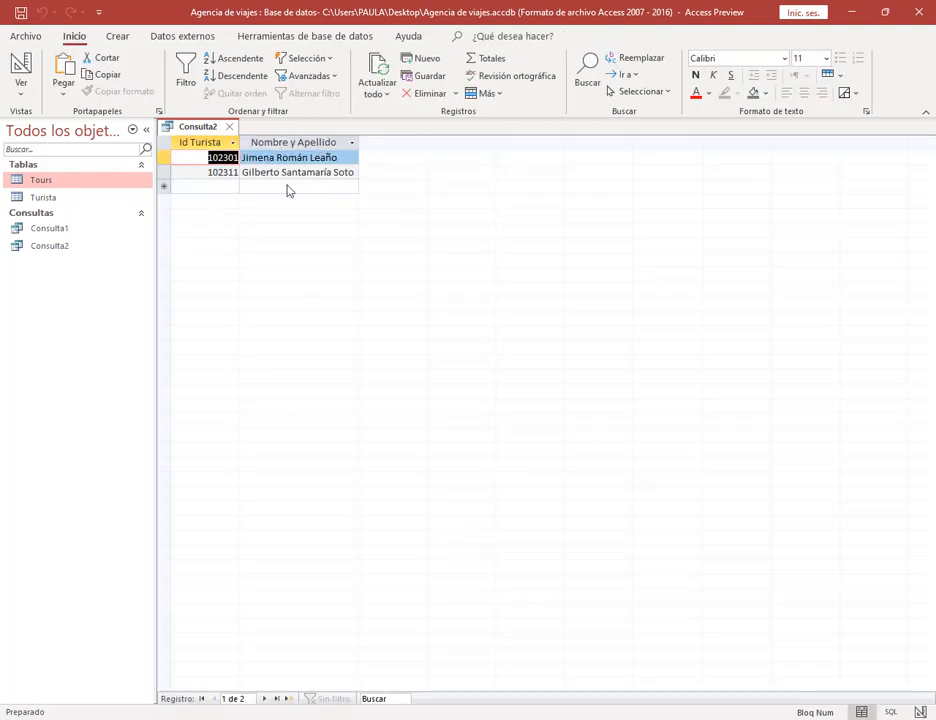
click(21, 66)
Switch to Chrome and highlight the second query's "orden alfabético" requirement in the Practica Nº3-Agencia de Viajes PDF.
mouse_move(183, 689)
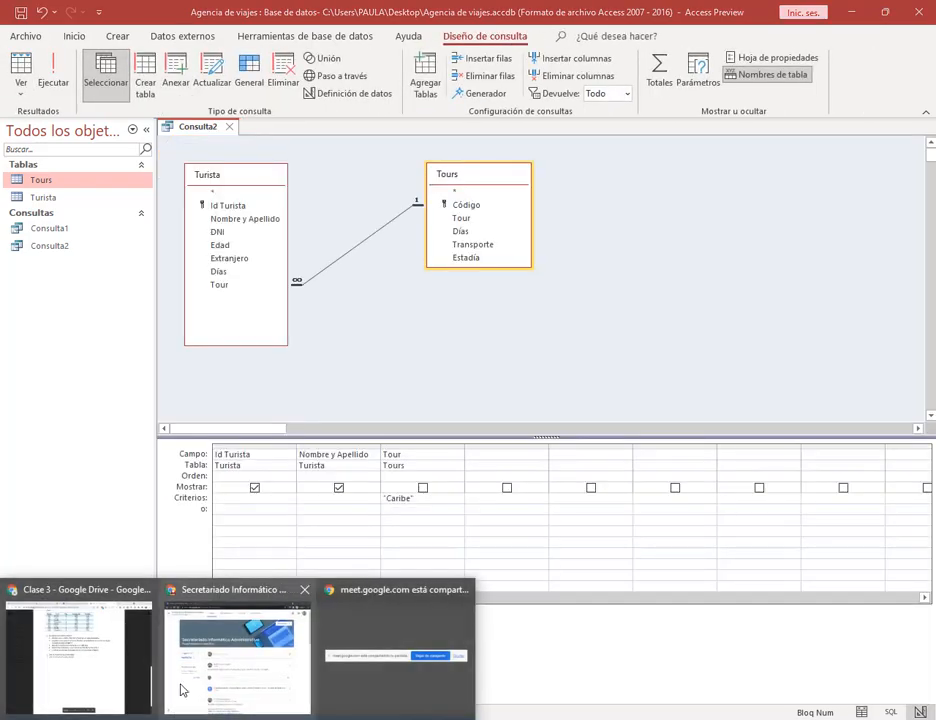
click(80, 655)
drag(303, 266, 453, 276)
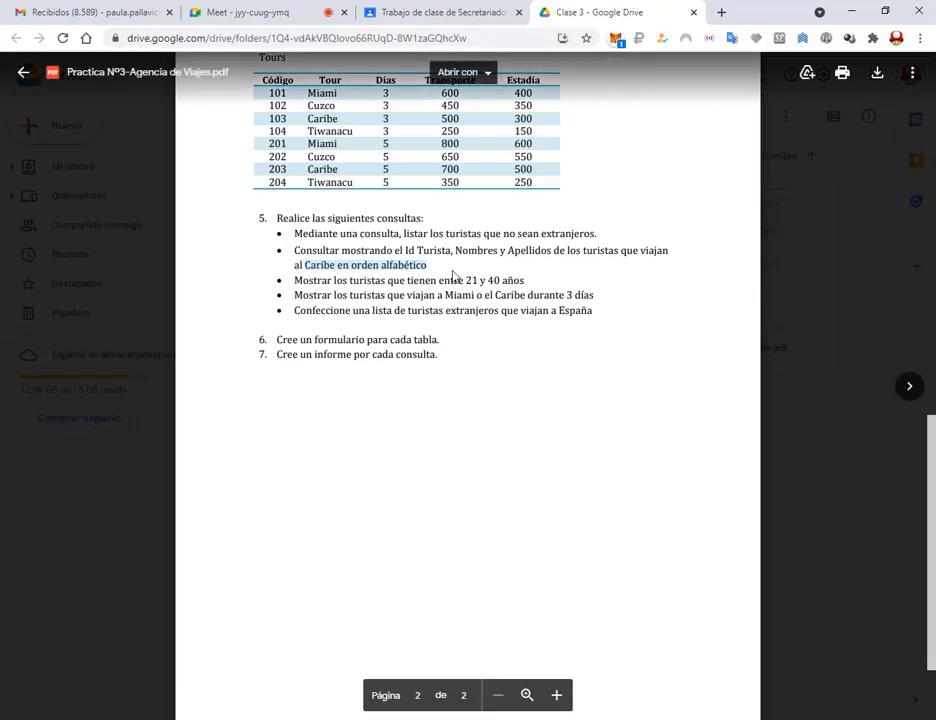
click(448, 272)
drag(351, 267, 425, 270)
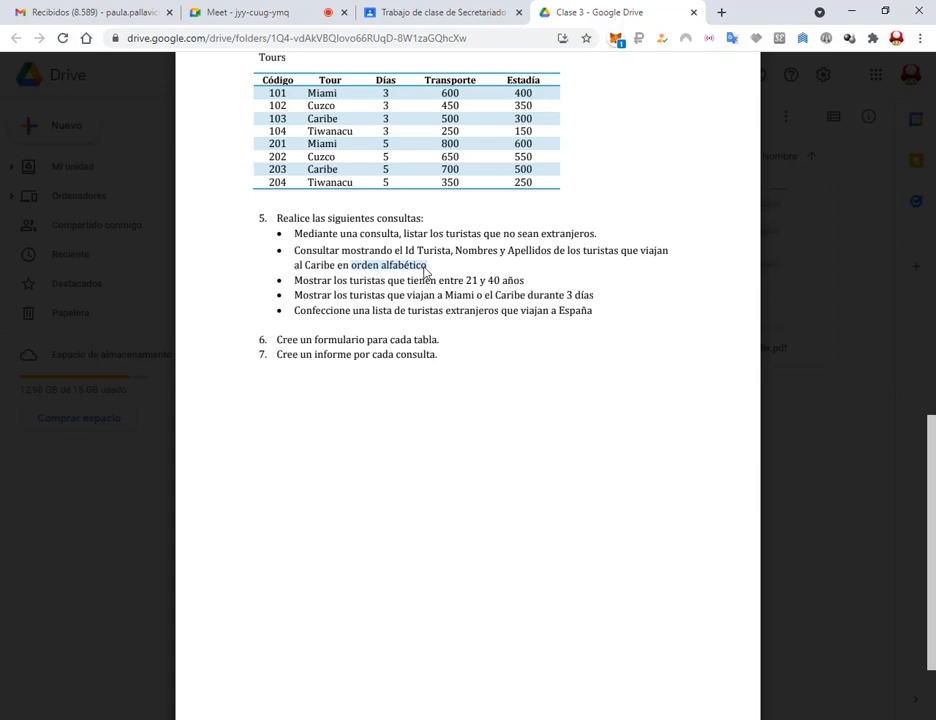
Switch back to Access, run Consulta2 to examine the order of the Id Turista and Nombre y Apellido values, and return to its design.
click(851, 11)
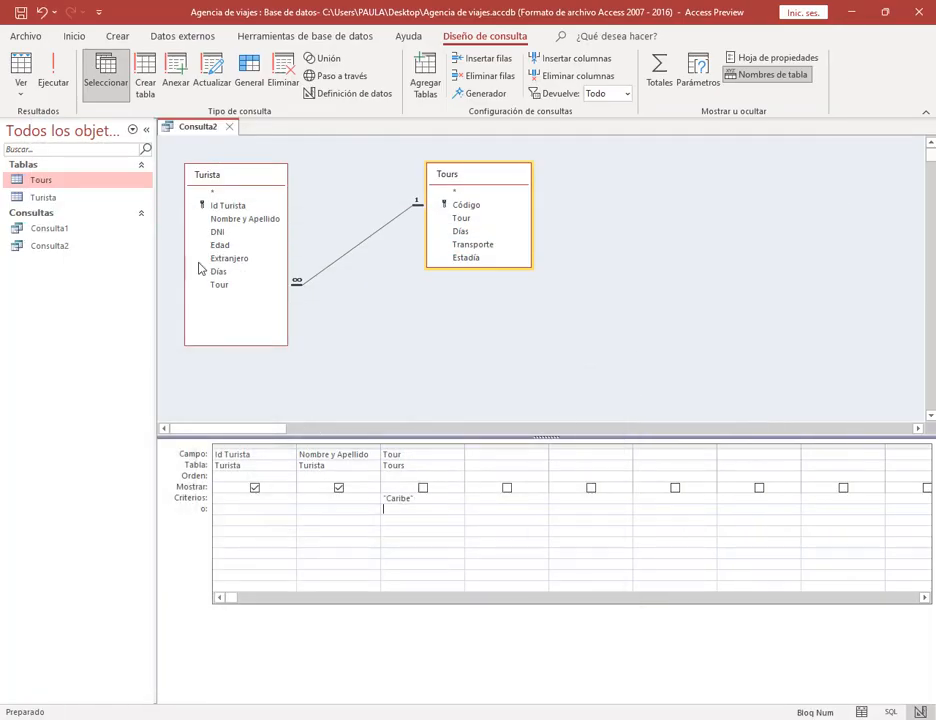
click(55, 78)
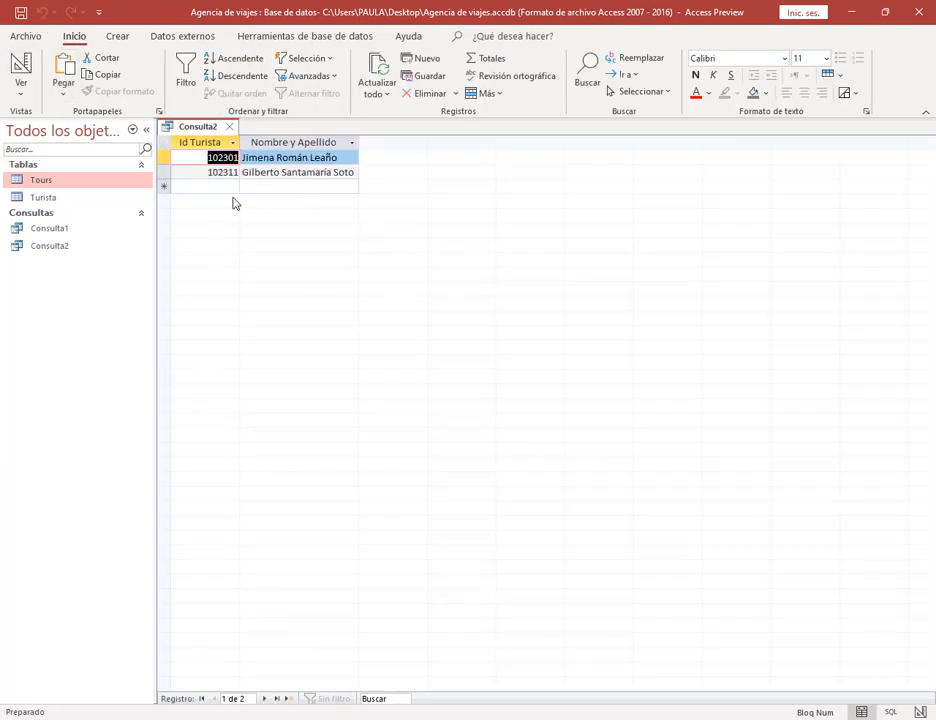
click(229, 158)
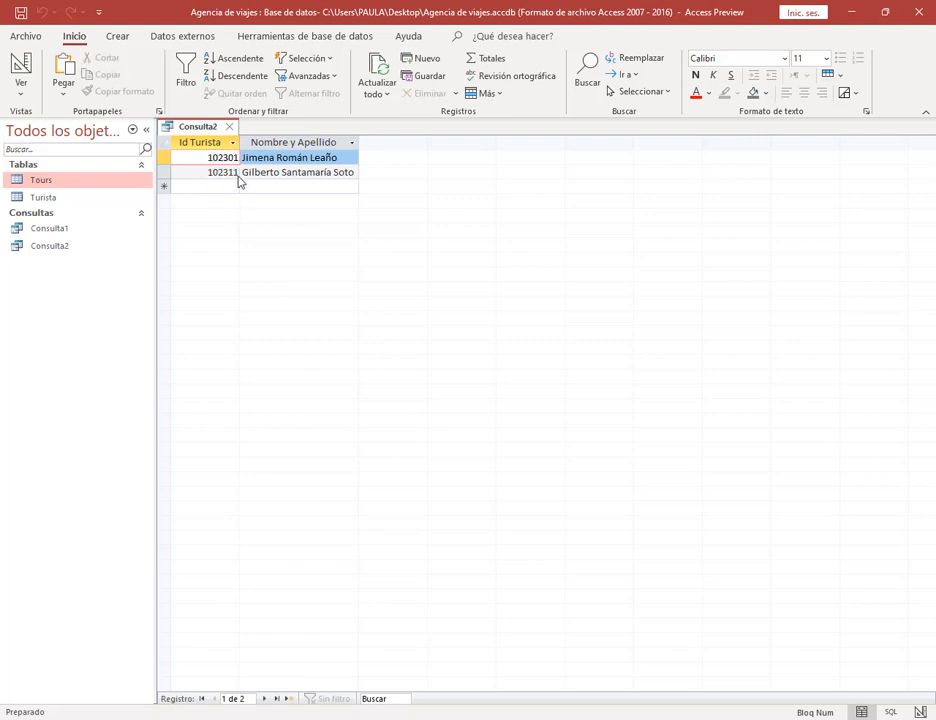
key(shift+End)
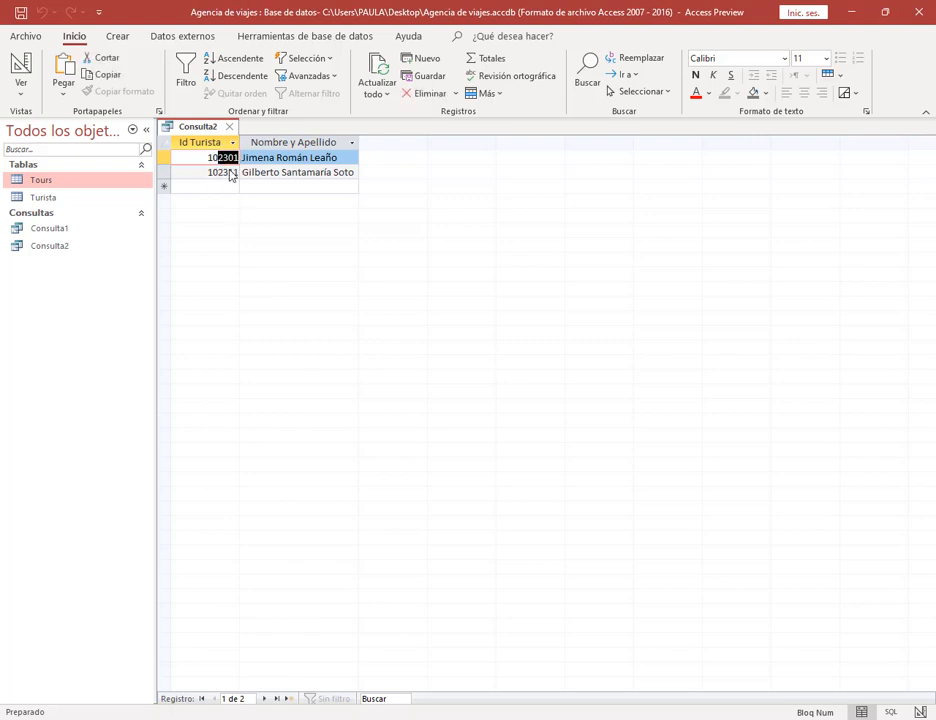
click(233, 171)
click(230, 157)
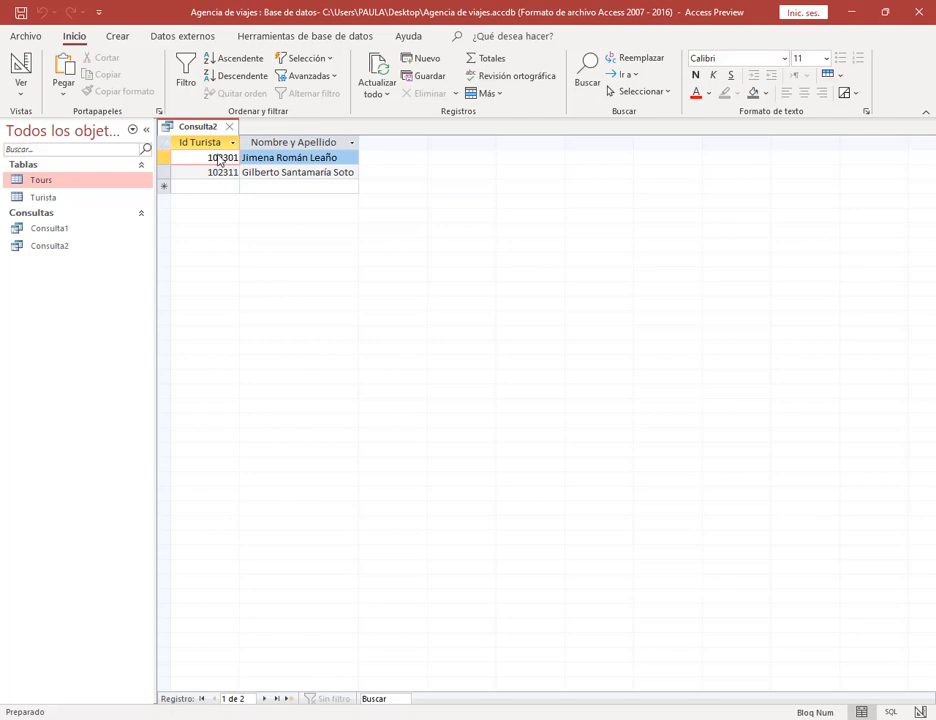
double_click(221, 157)
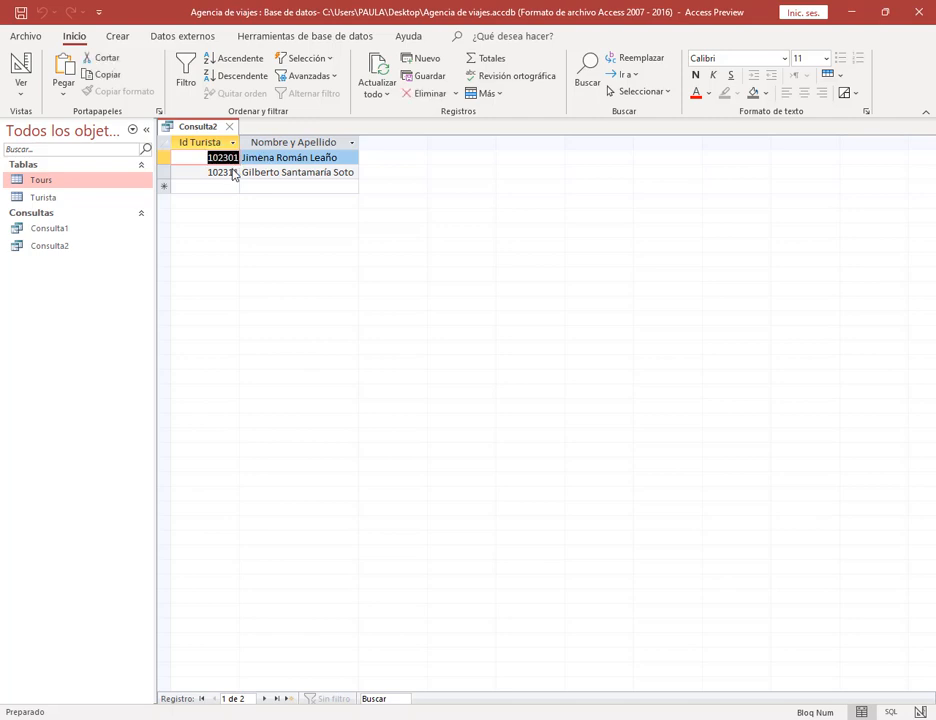
click(257, 160)
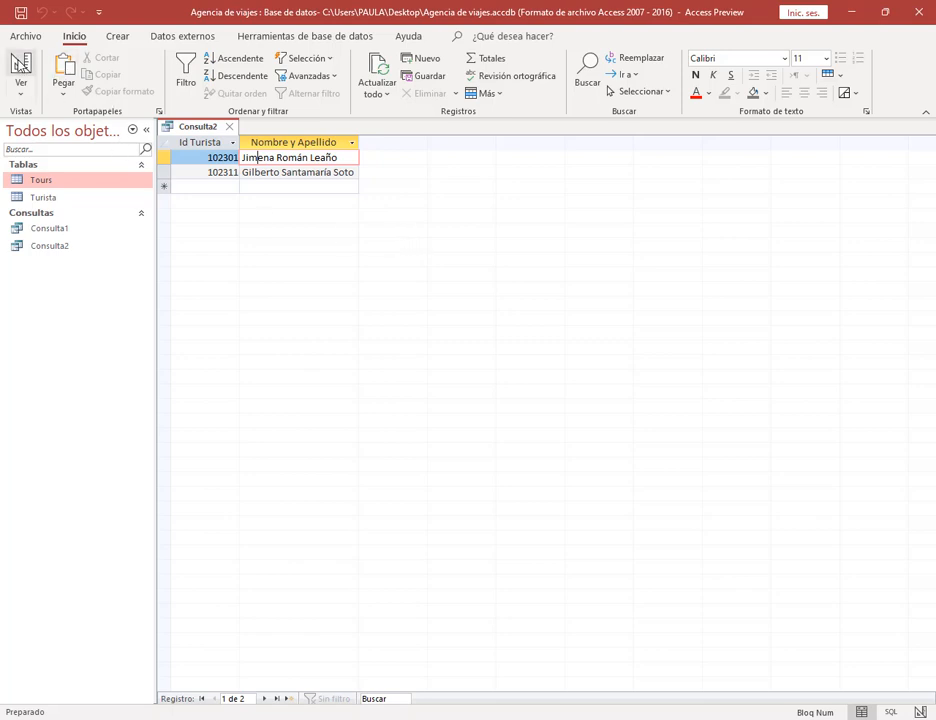
click(20, 62)
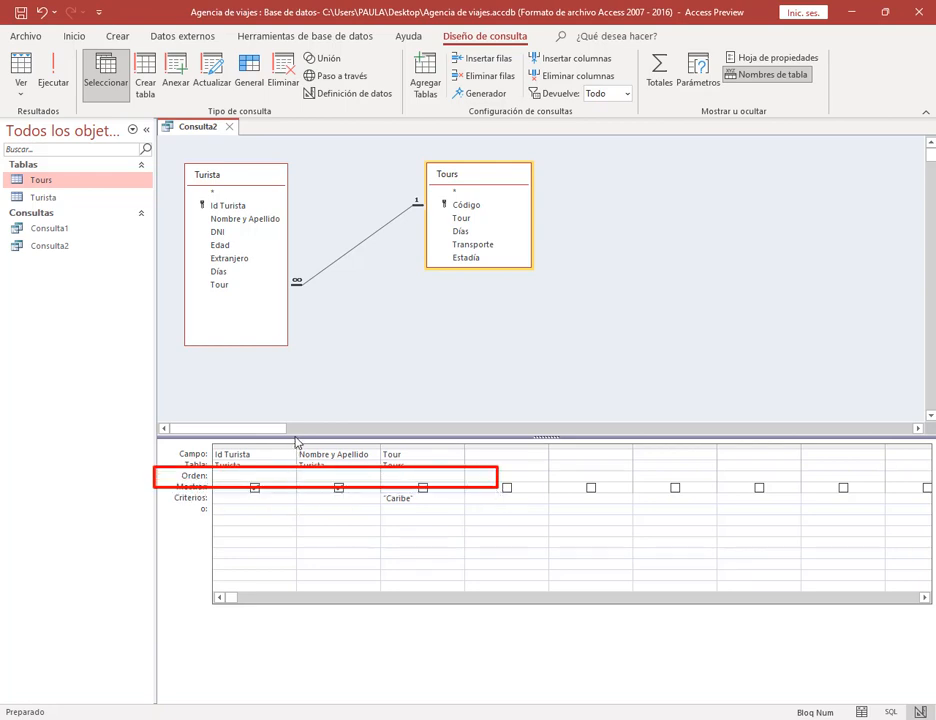
Mark the Nombre y Apellido column on screen, clear the marks, and set that field's sort order to Ascendente.
drag(296, 441, 382, 595)
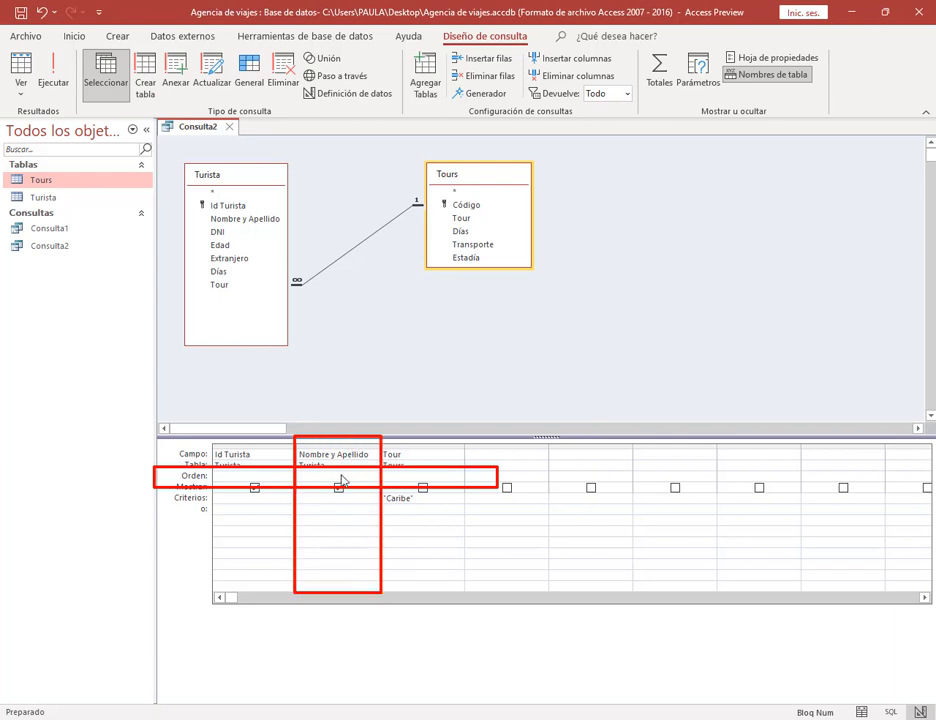
key(Escape)
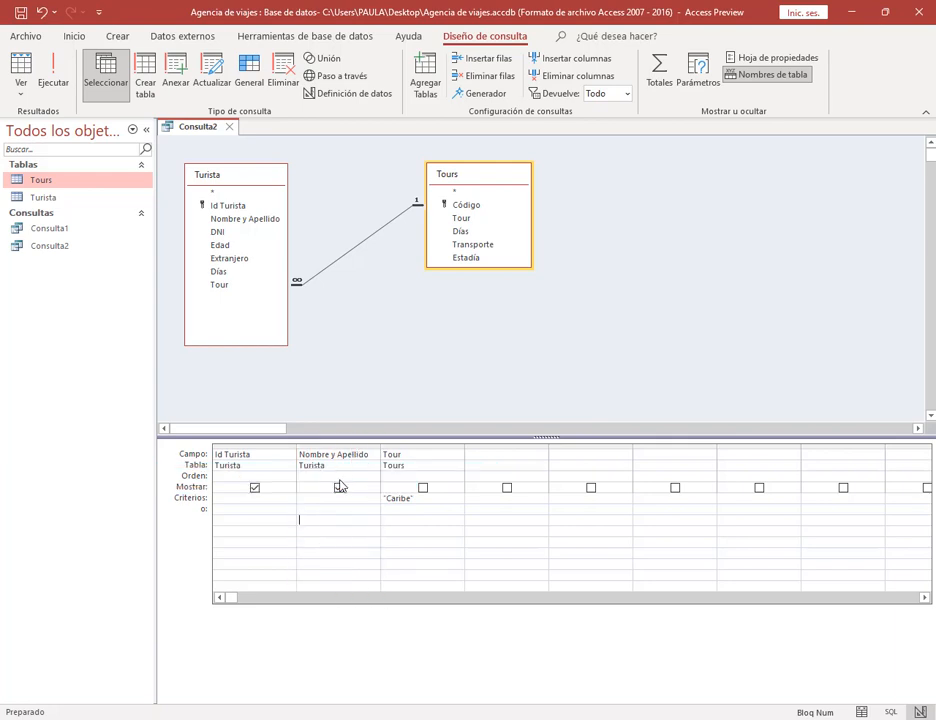
click(340, 477)
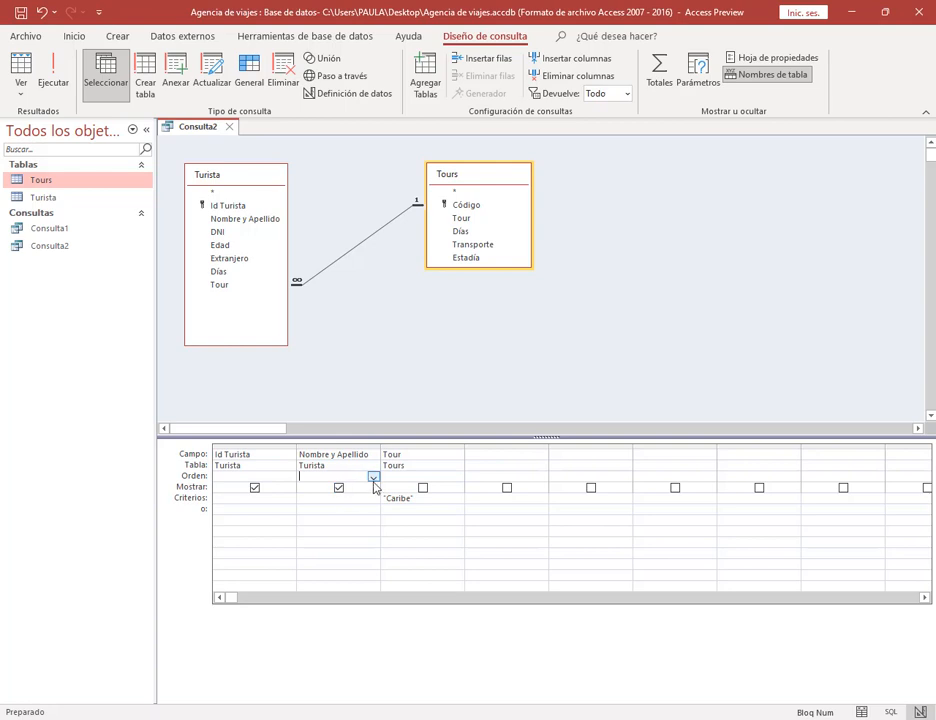
click(373, 478)
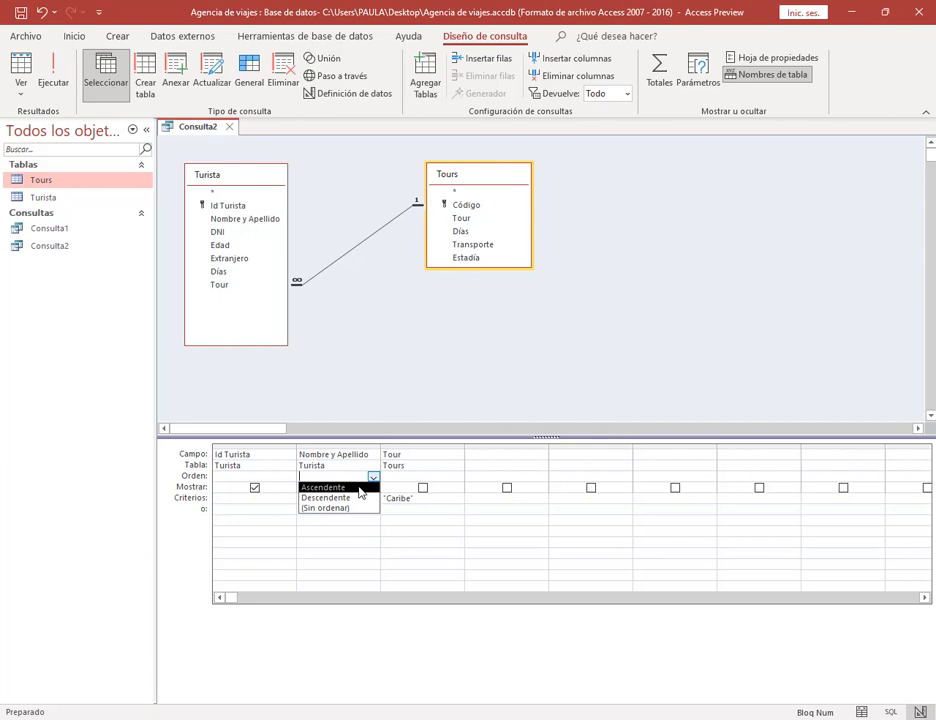
click(358, 488)
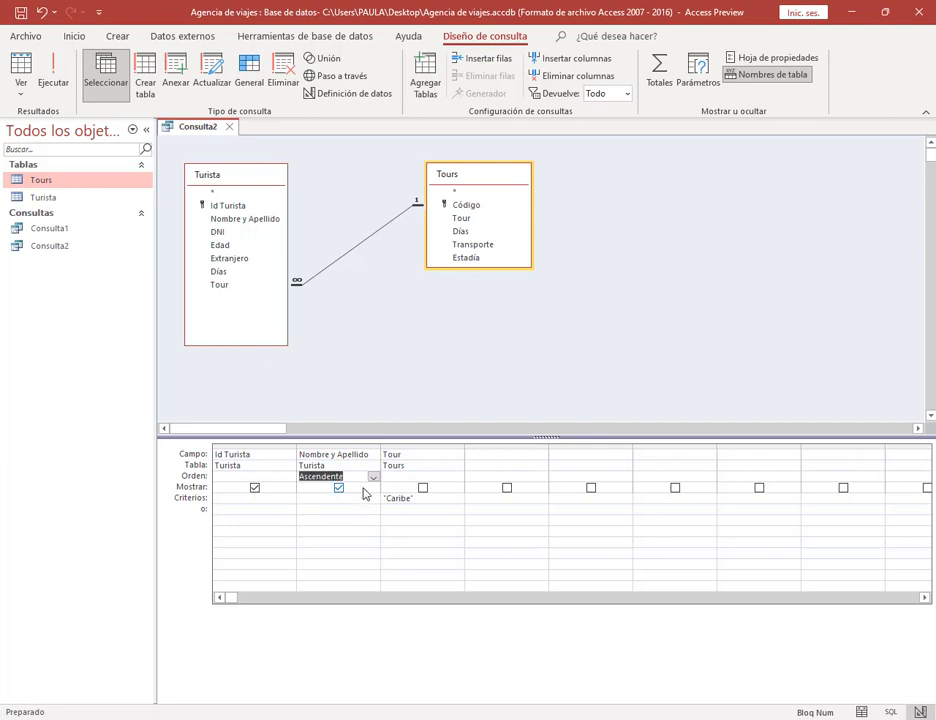
click(364, 498)
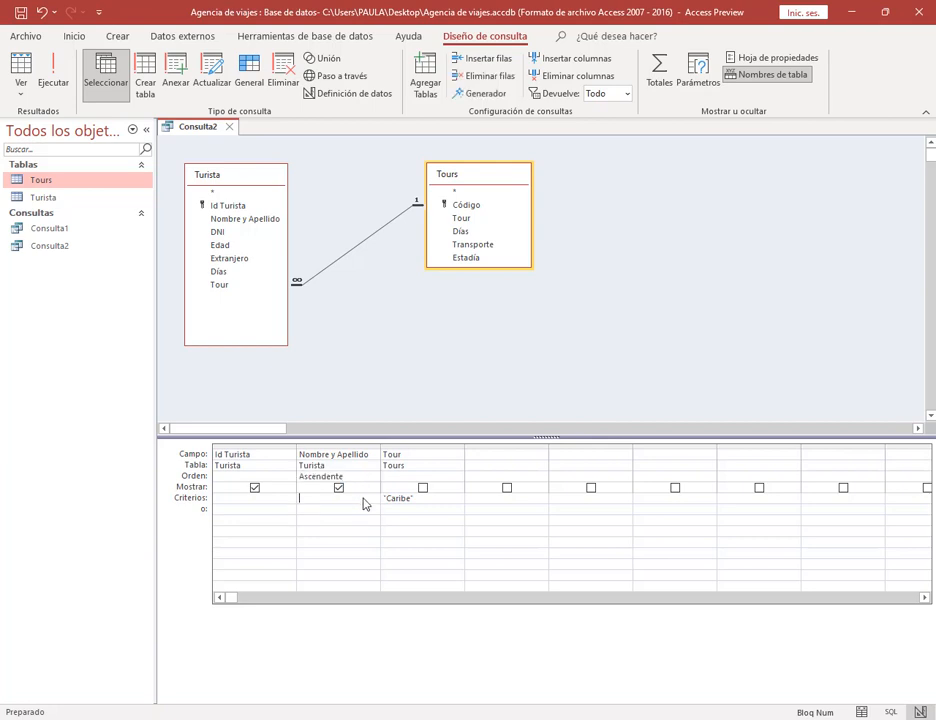
Run Consulta2 to check its sorting, return to its design, and reselect Ascendente for the Nombre y Apellido field.
click(53, 65)
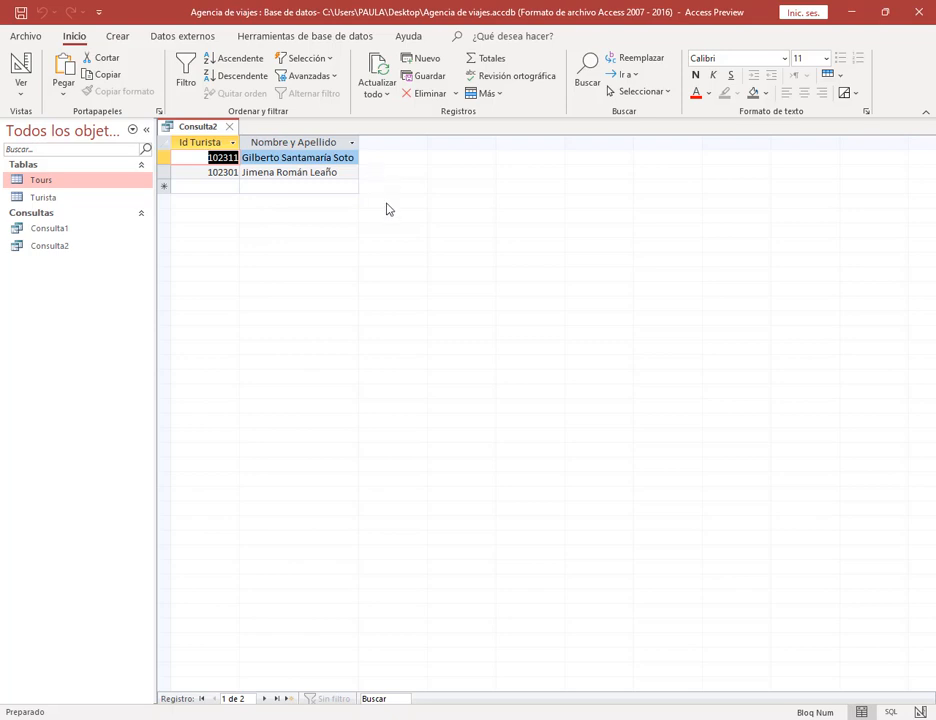
click(20, 62)
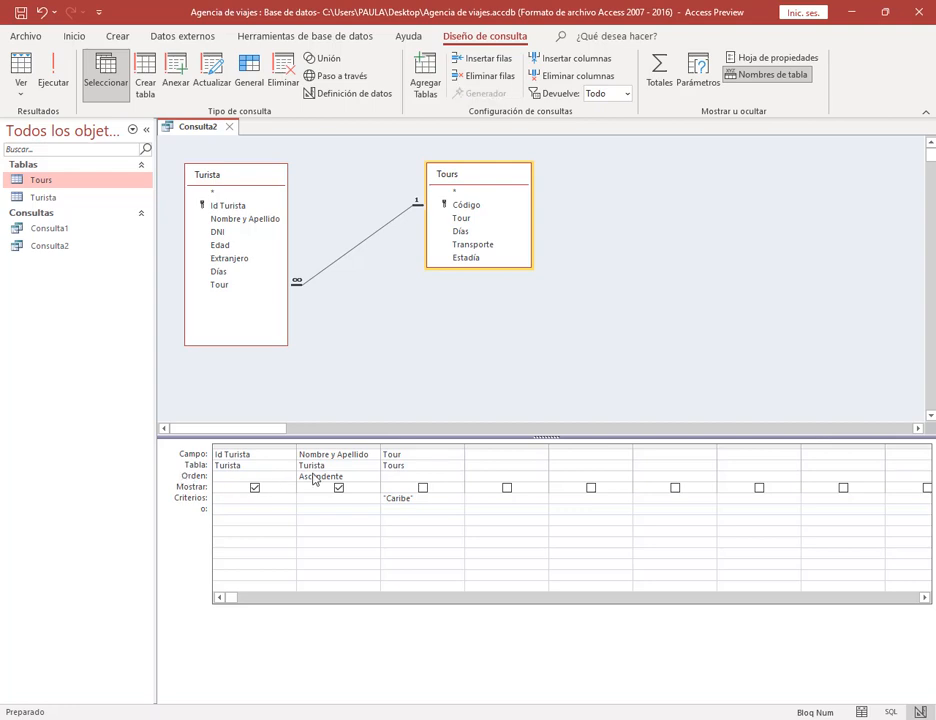
click(374, 478)
click(374, 478)
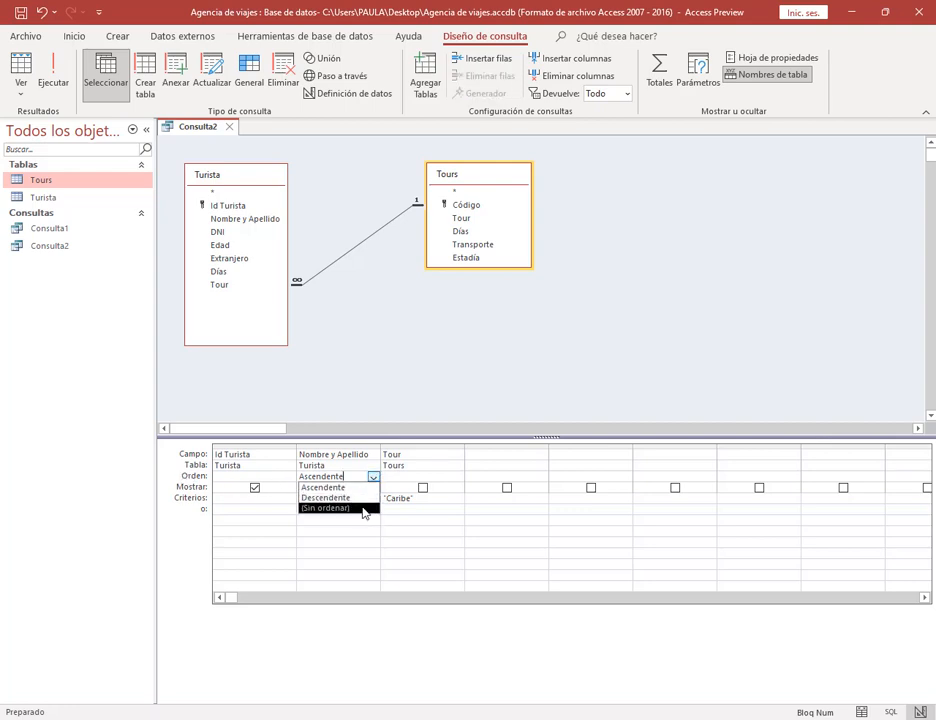
click(351, 488)
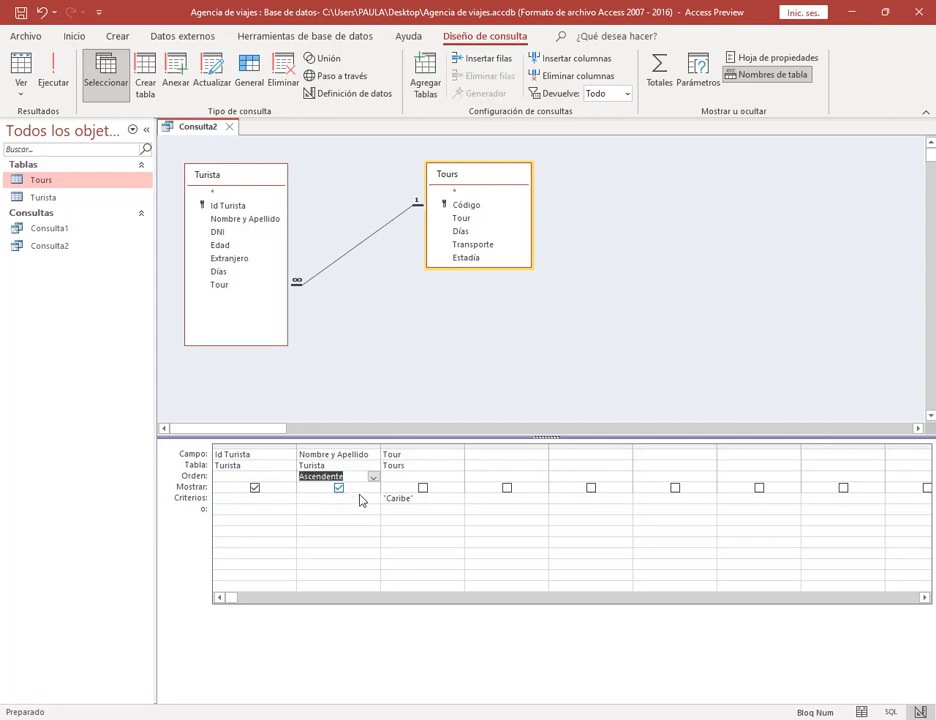
click(440, 541)
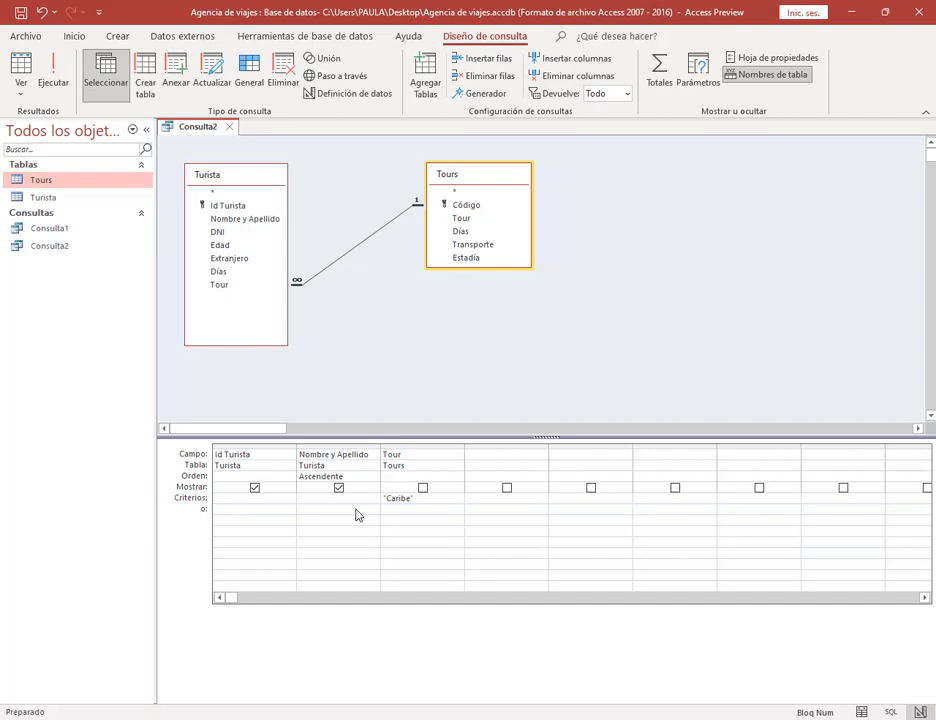
Switch to Chrome, check the Google Meet chat, and show the exercise's query list in the PDF again.
mouse_move(85, 717)
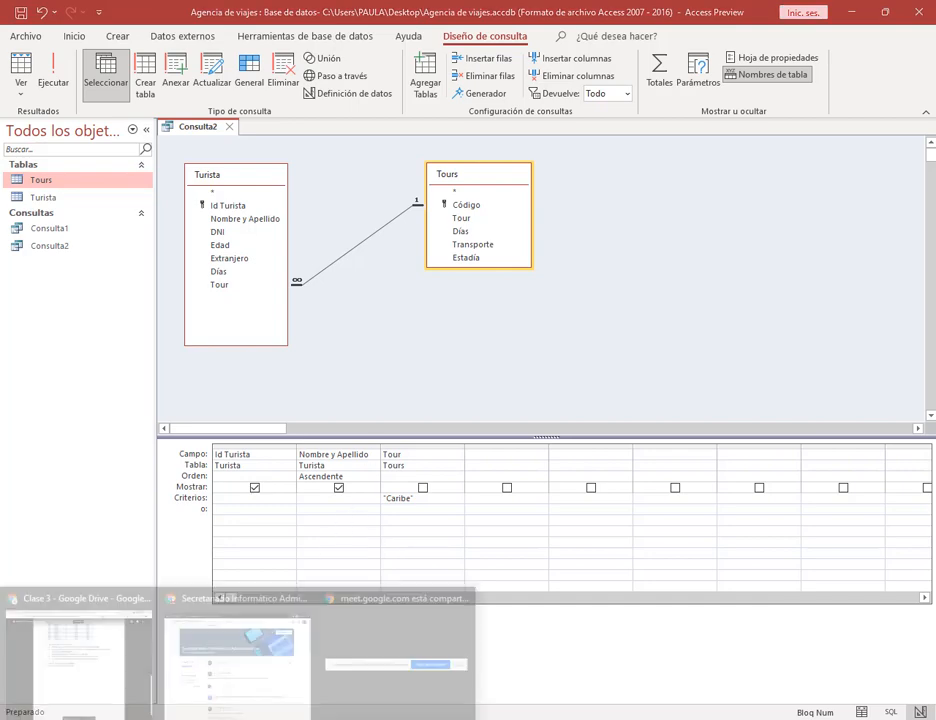
click(92, 605)
click(205, 12)
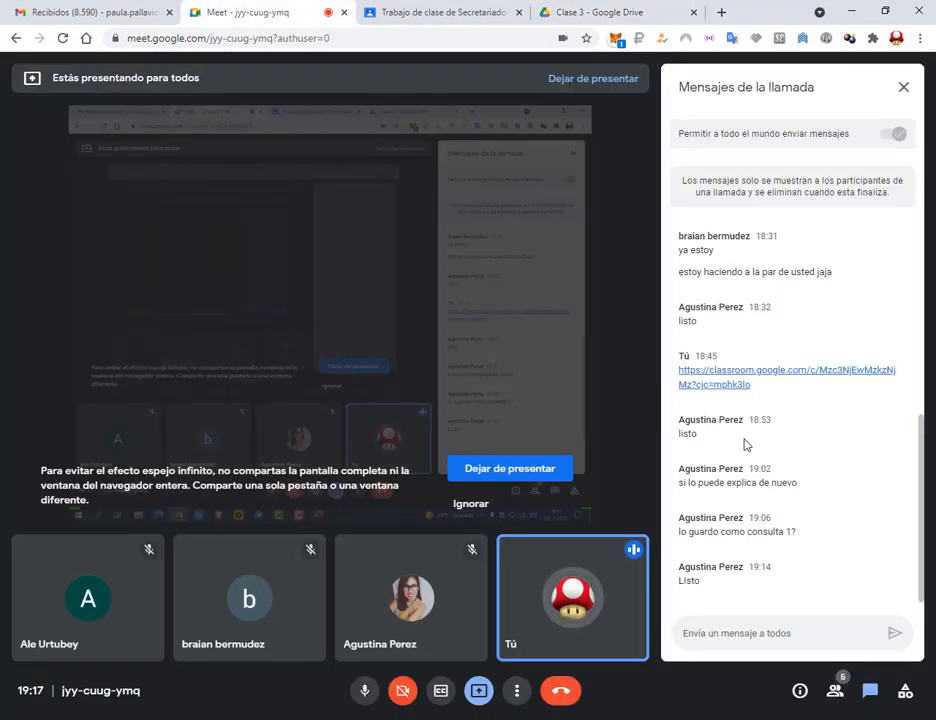
click(612, 9)
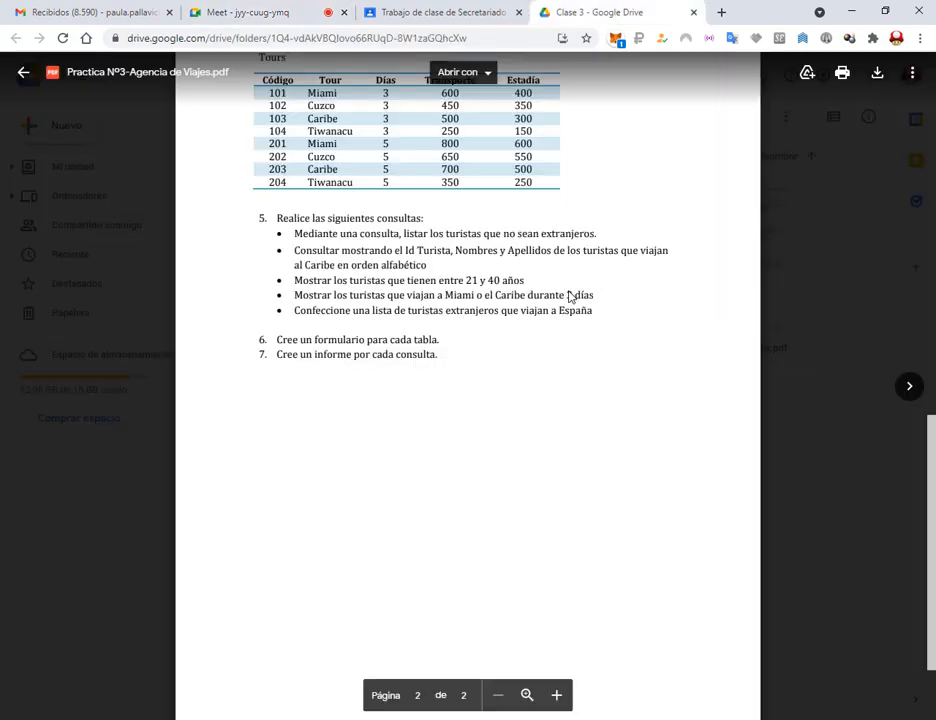
Switch back to Access, shrink its window so the PDF shows behind it, and close Consulta2.
click(851, 11)
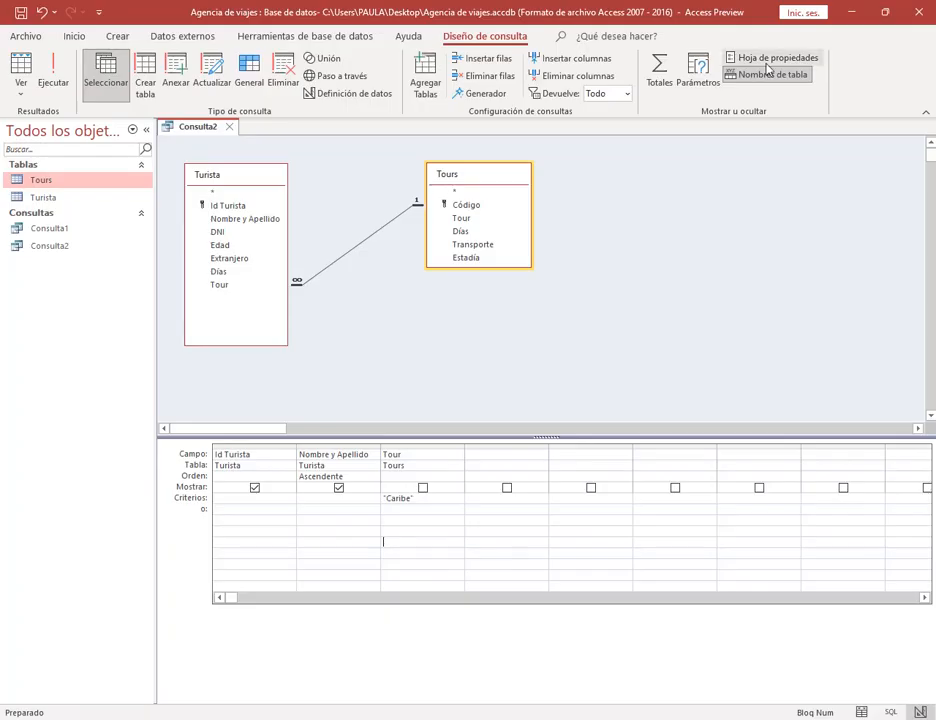
click(886, 14)
click(276, 341)
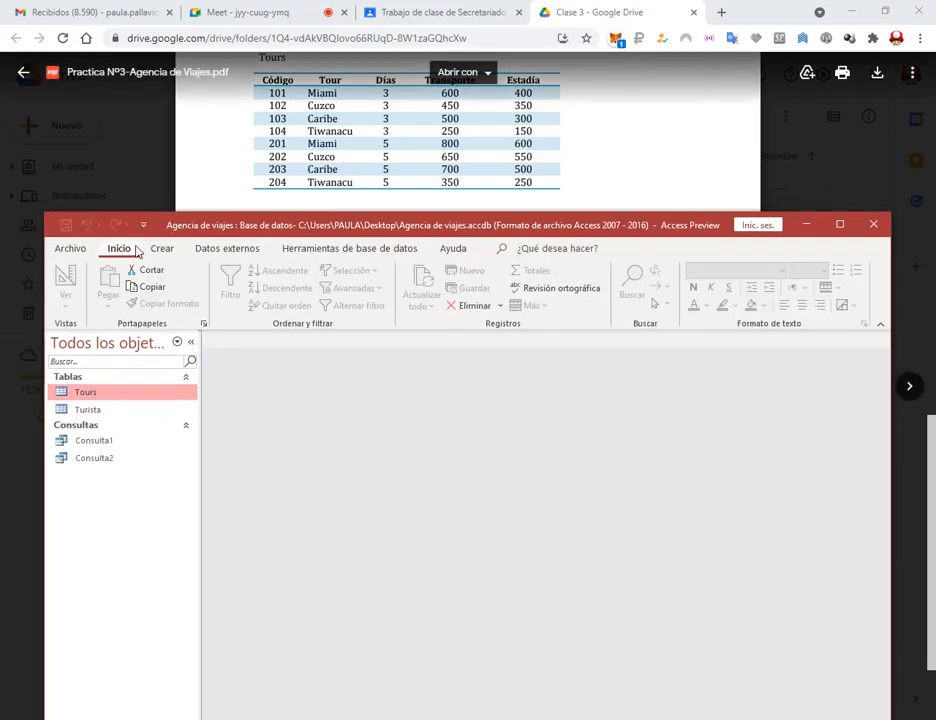
Create a new query in design view, add the Turista table, and enlarge its field list to show every field.
click(162, 249)
click(334, 310)
scroll(345, 160, down, 3)
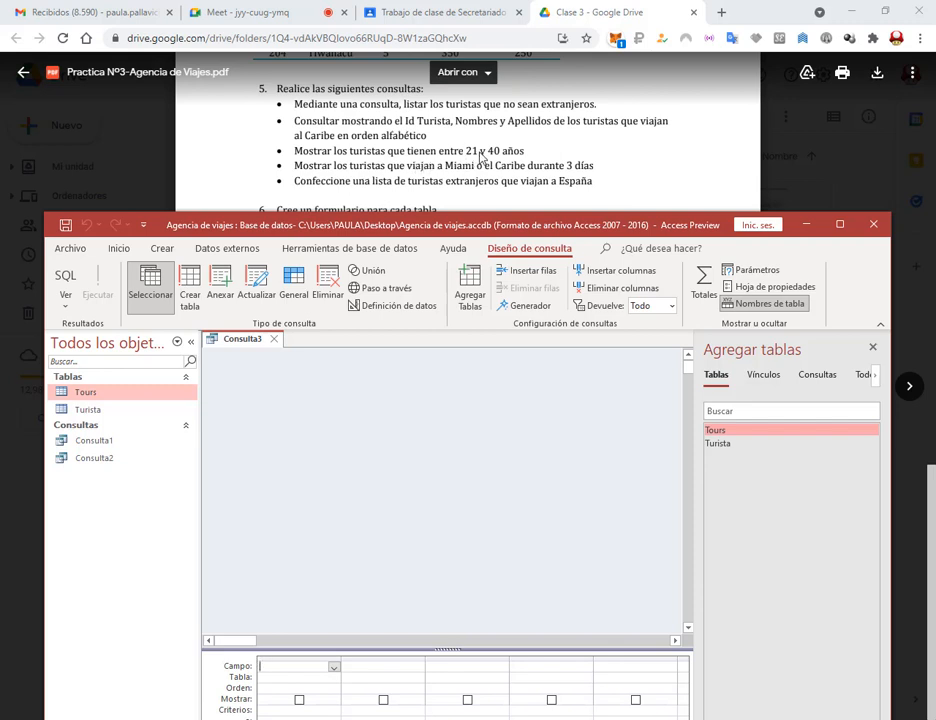
click(728, 444)
drag(311, 401, 286, 391)
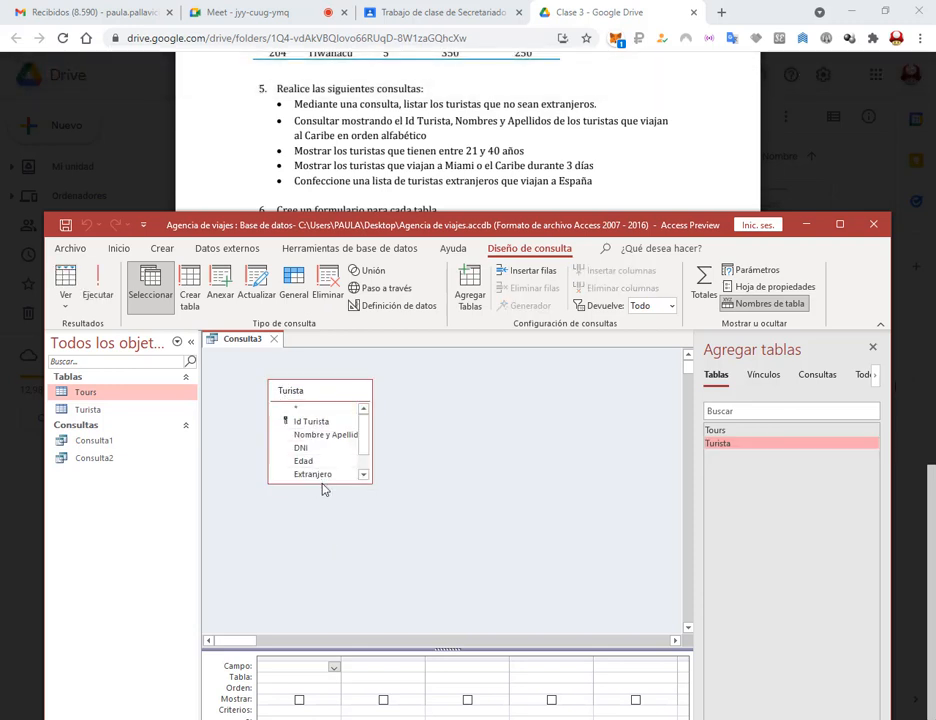
drag(323, 485, 320, 555)
drag(323, 392, 313, 356)
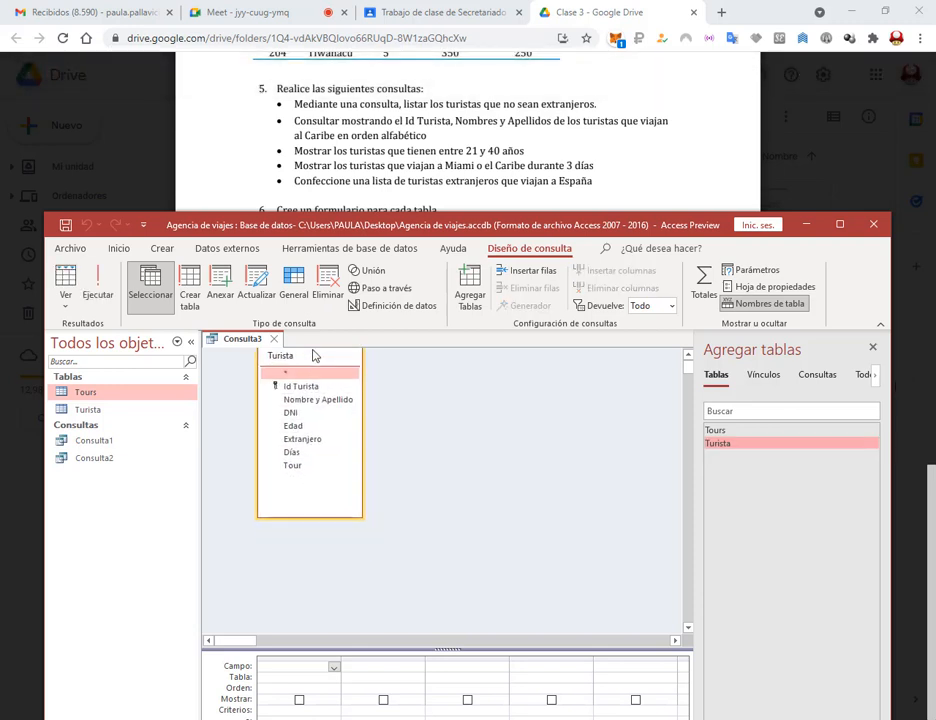
click(872, 347)
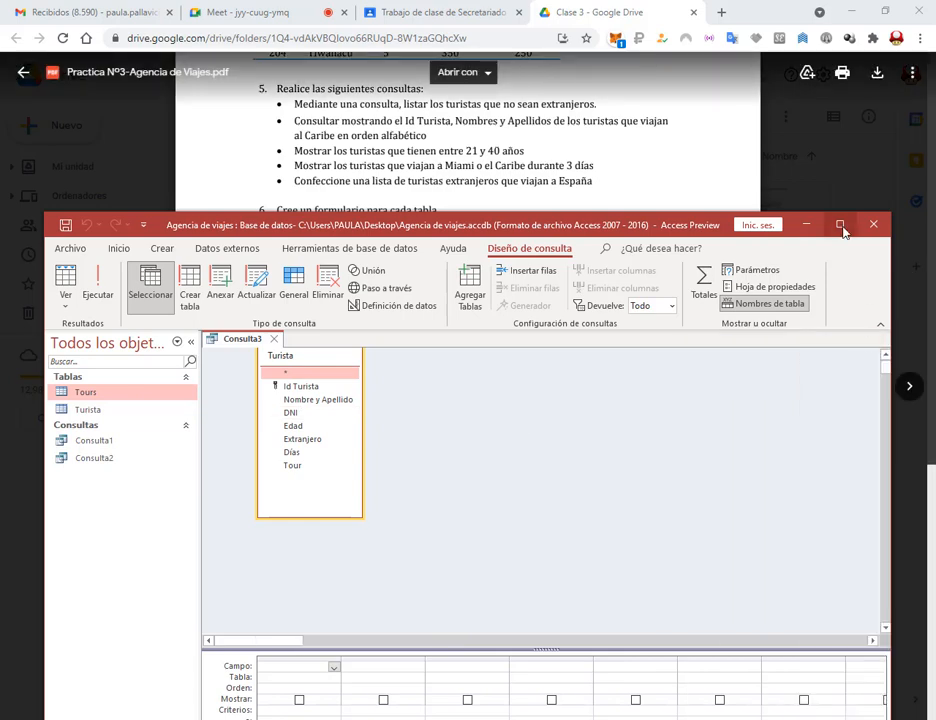
Maximize the Access window and add the Id Turista, Nombre y Apellido, DNI and Edad fields from Turista to the query.
click(843, 228)
drag(257, 153, 235, 173)
double_click(242, 199)
double_click(253, 210)
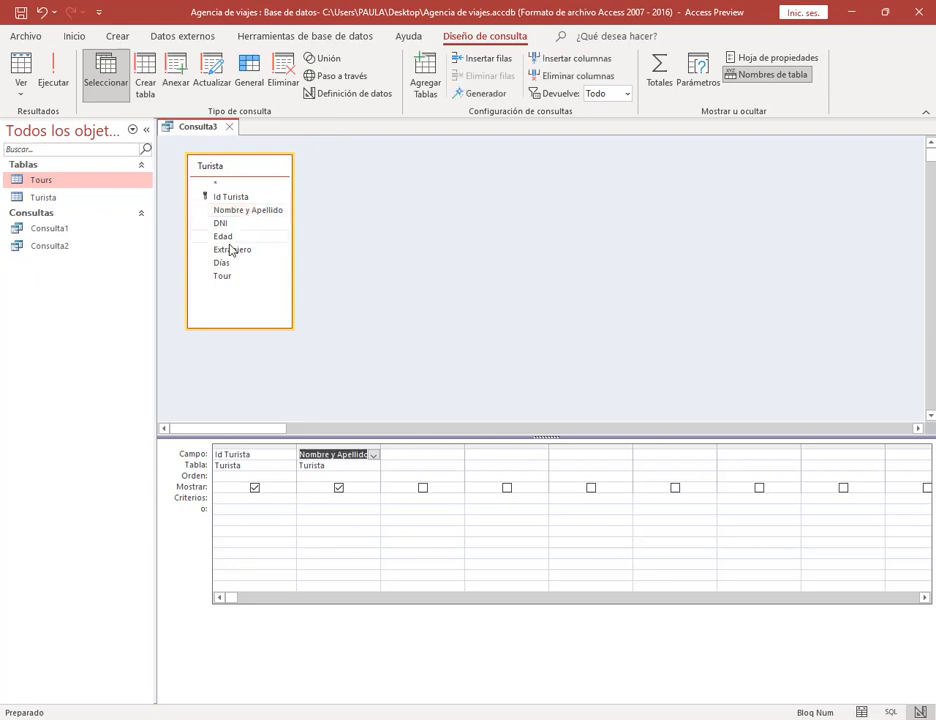
double_click(224, 223)
double_click(226, 236)
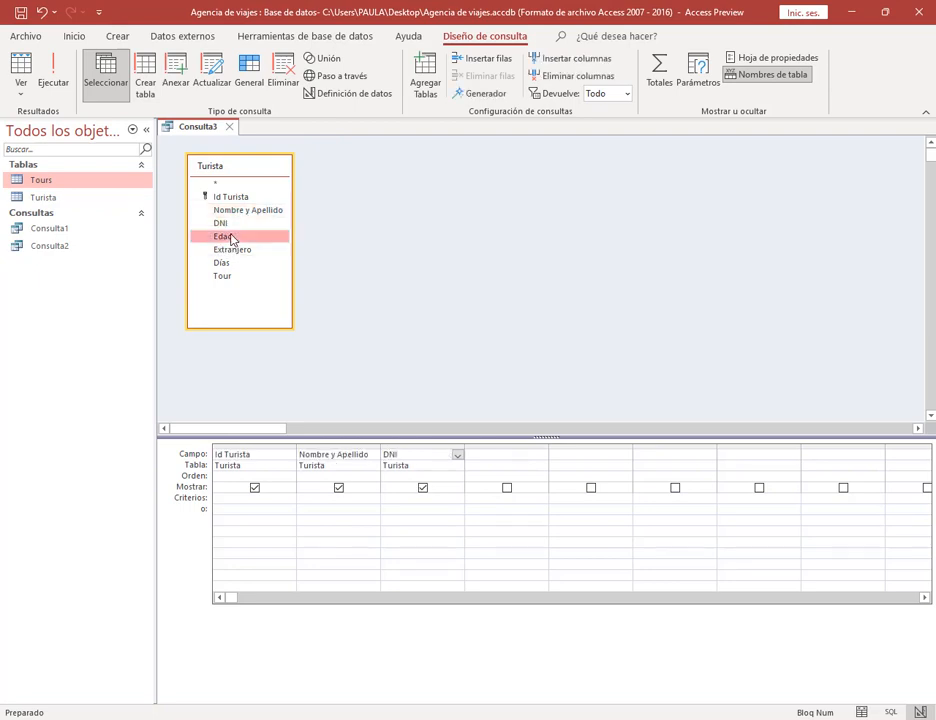
Widen the Edad column, enter the criterion "entre 21 y 40", run the query, and return to its design.
click(477, 497)
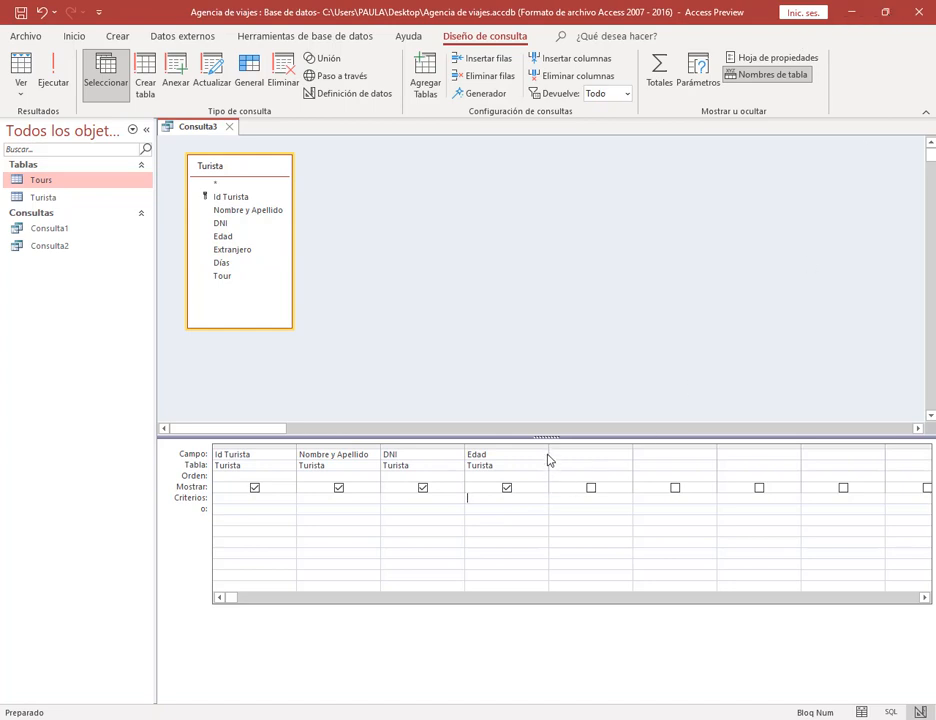
drag(549, 454, 651, 454)
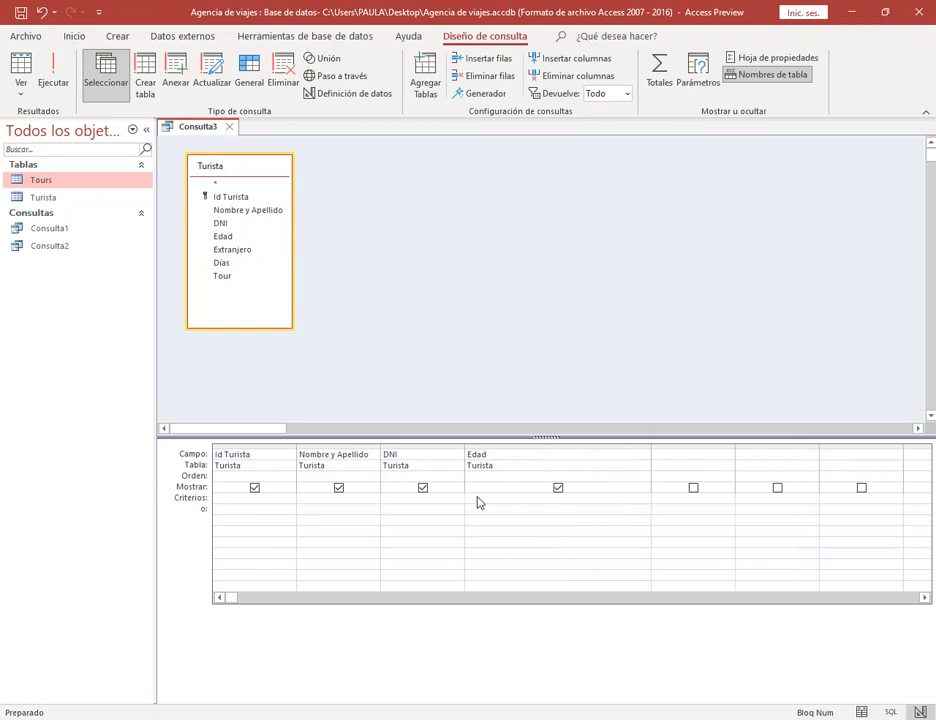
text(entre 21 y 40)
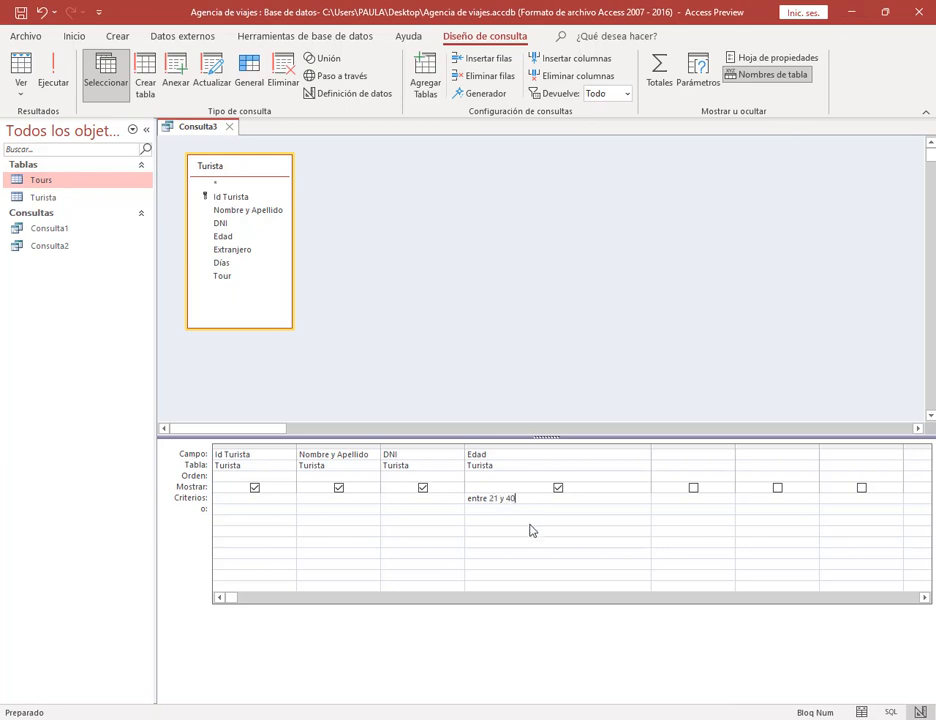
click(474, 514)
click(55, 78)
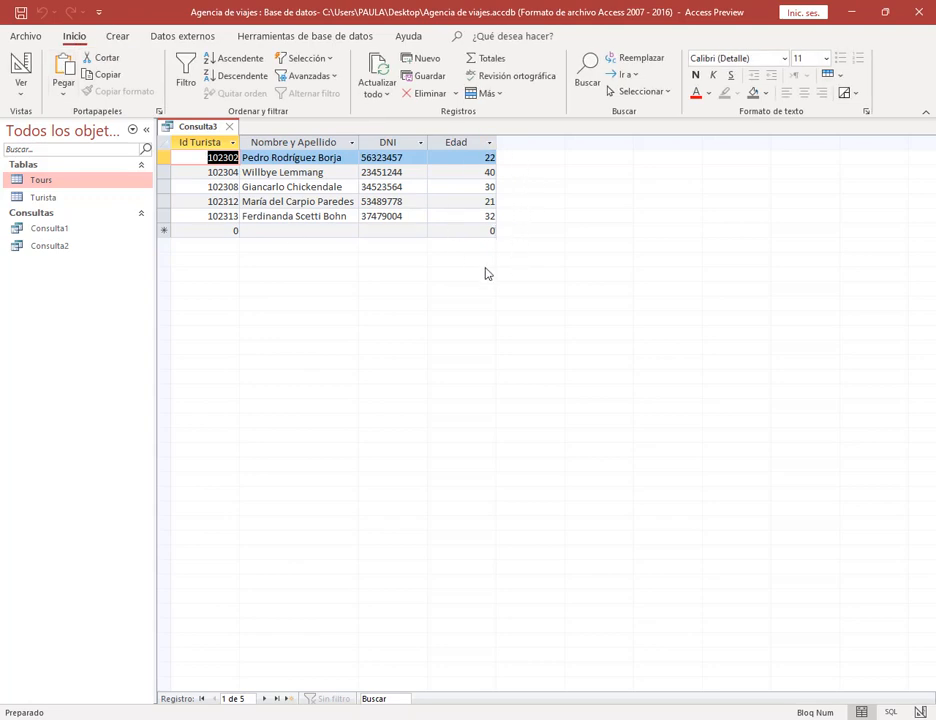
click(20, 68)
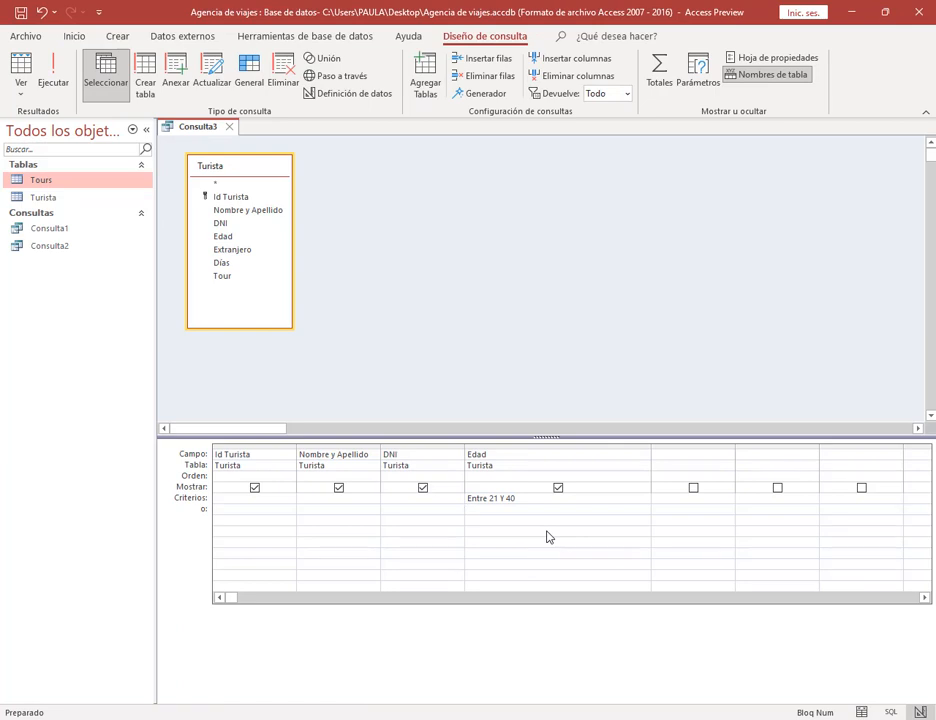
Try >=21 Y <=40 as the Edad criterion, run the query, and return to its design.
key(Up)
text(>)
click(54, 68)
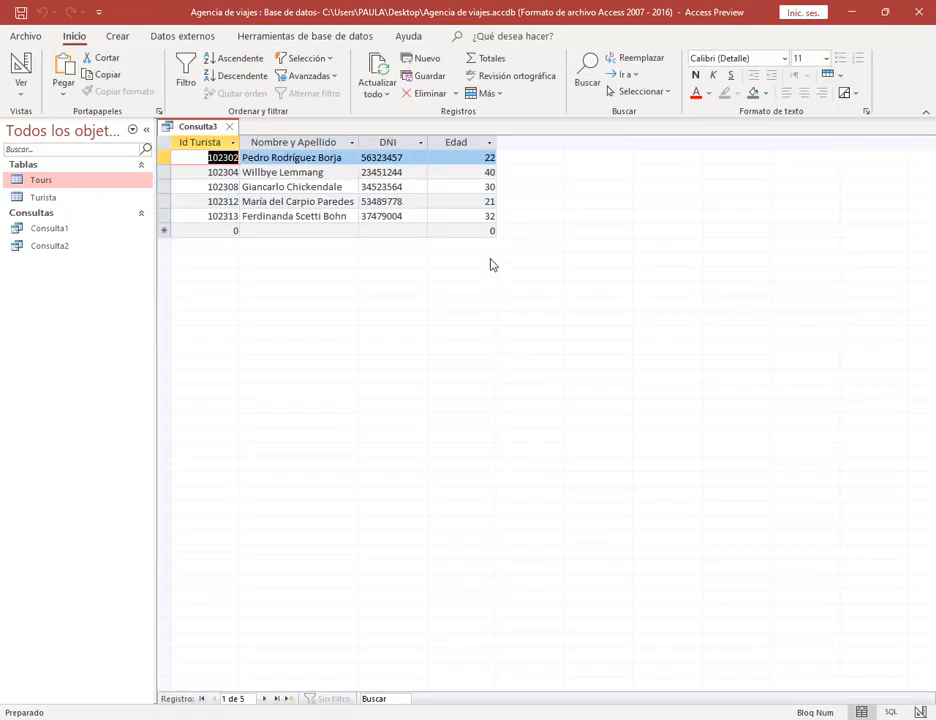
click(22, 64)
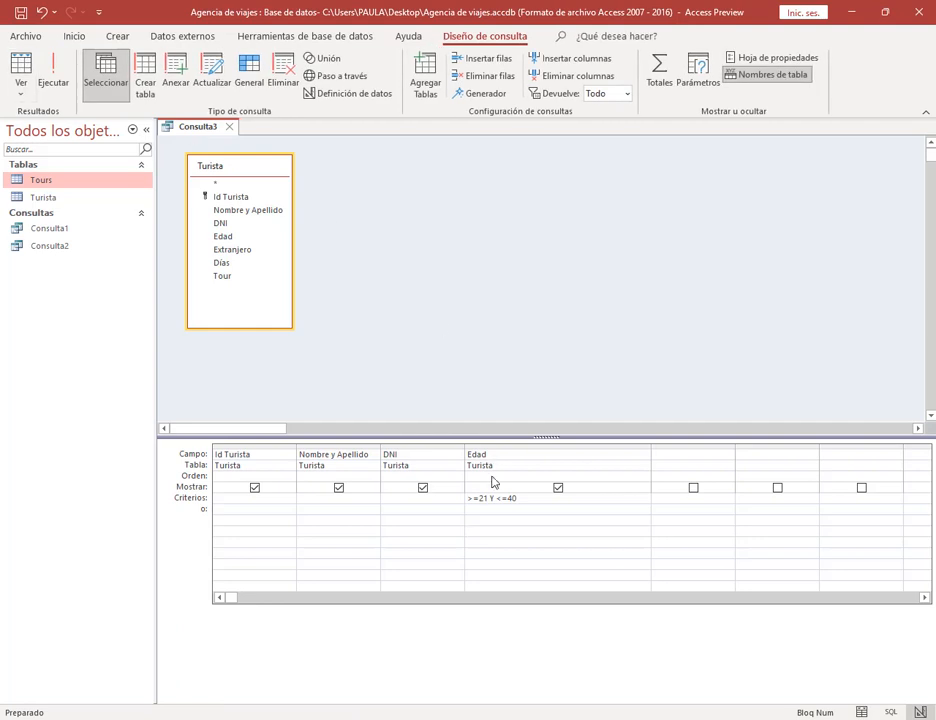
Restore Entre 21 Y 40 as the Edad criterion, check it by running the query, and save the query as Consulta3.
drag(520, 501, 434, 497)
text(entre)
click(42, 62)
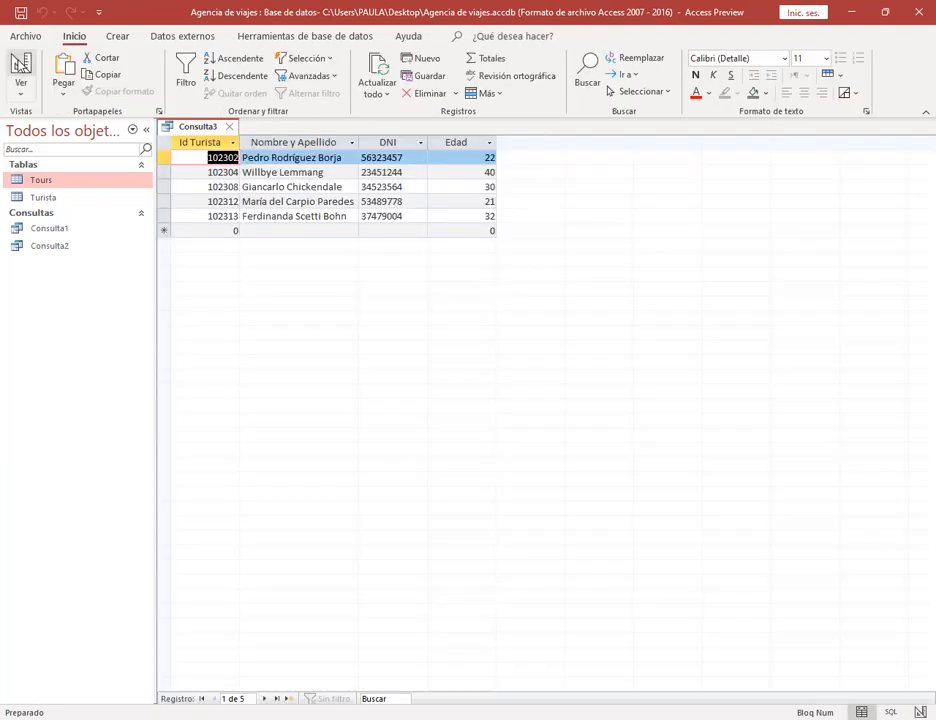
click(20, 62)
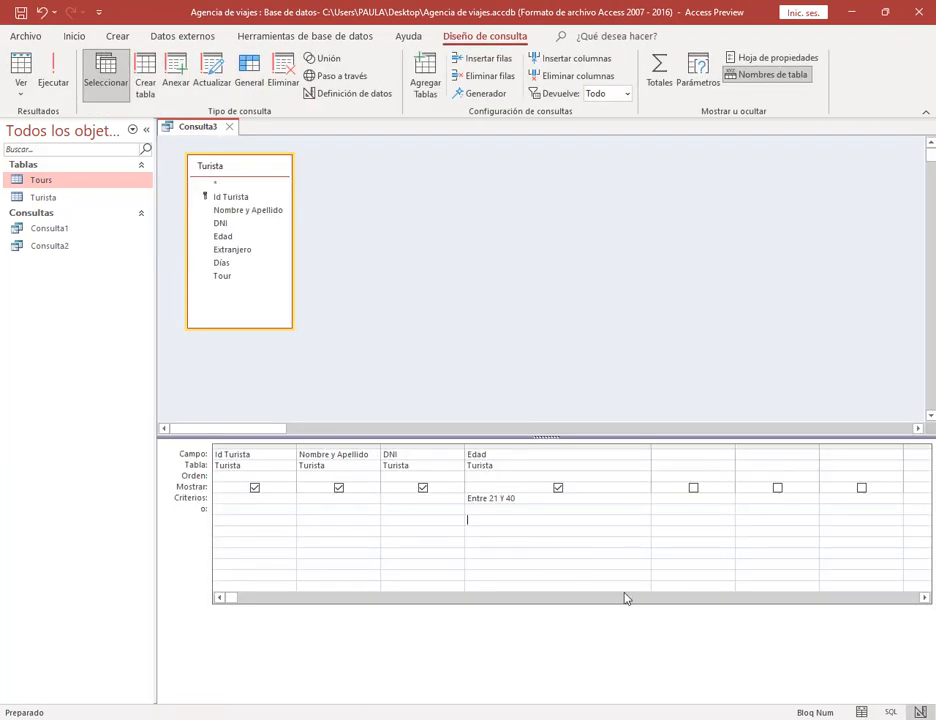
click(20, 12)
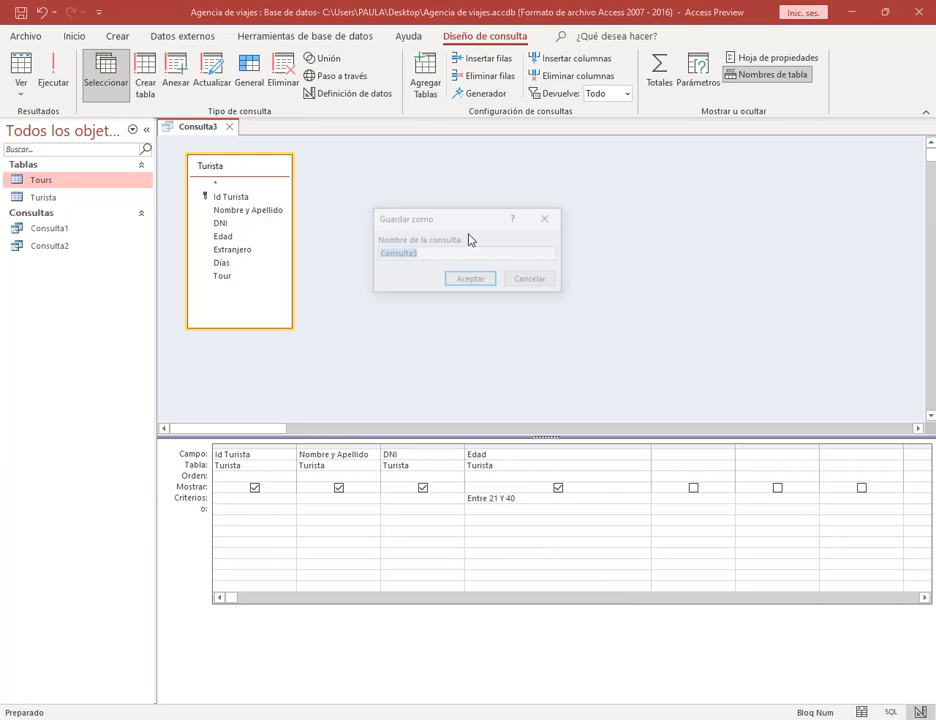
click(489, 284)
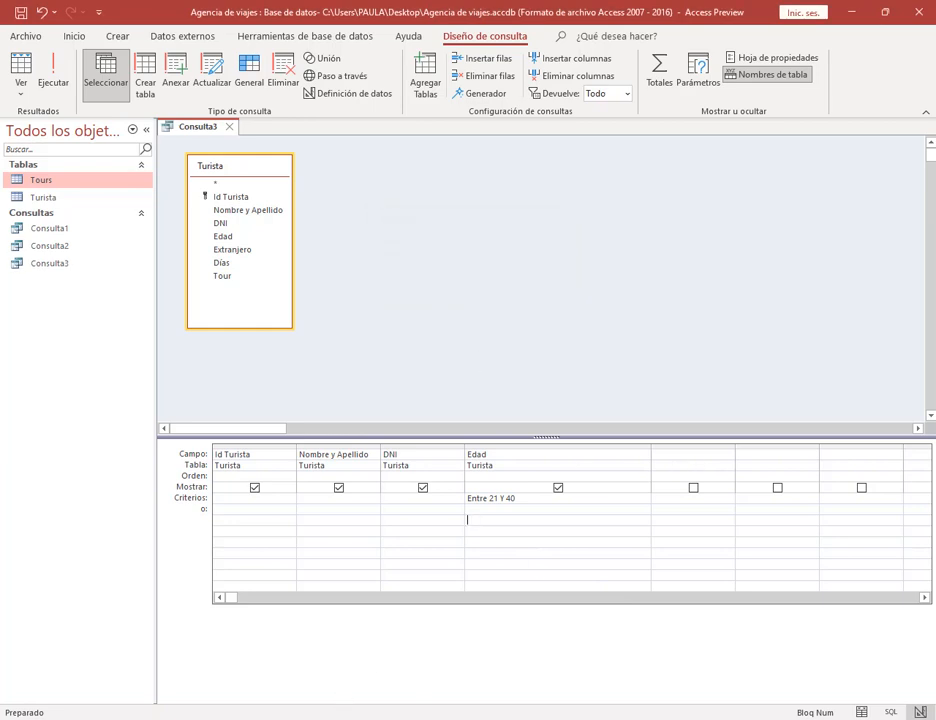
Switch to Chrome, check the Google Meet chat, and return to the exercise's query list in the PDF.
mouse_move(200, 718)
click(134, 682)
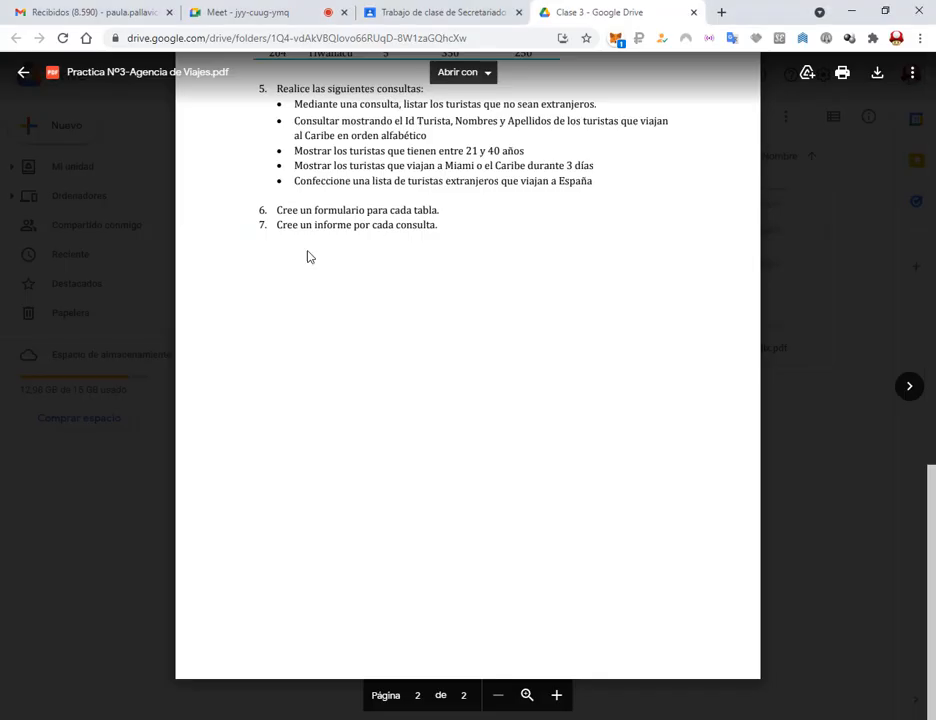
click(290, 5)
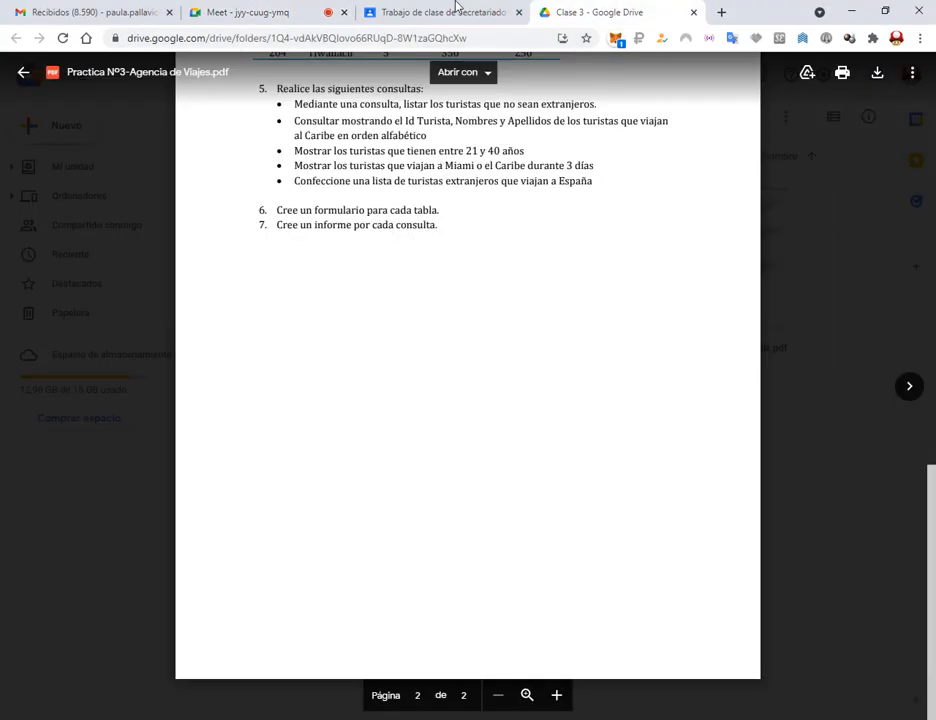
click(595, 12)
click(240, 12)
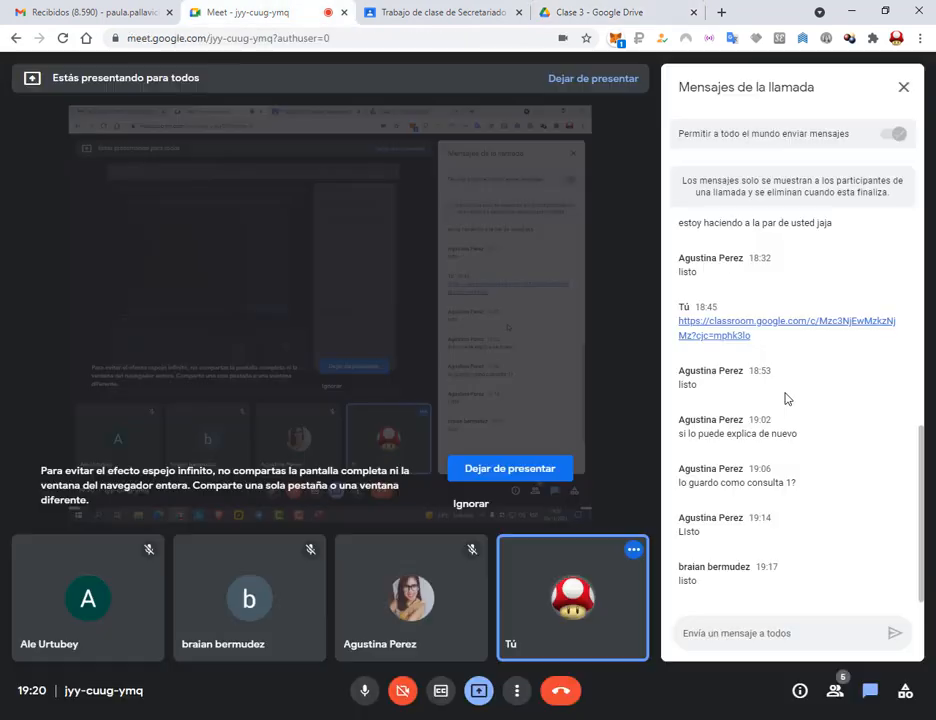
click(592, 14)
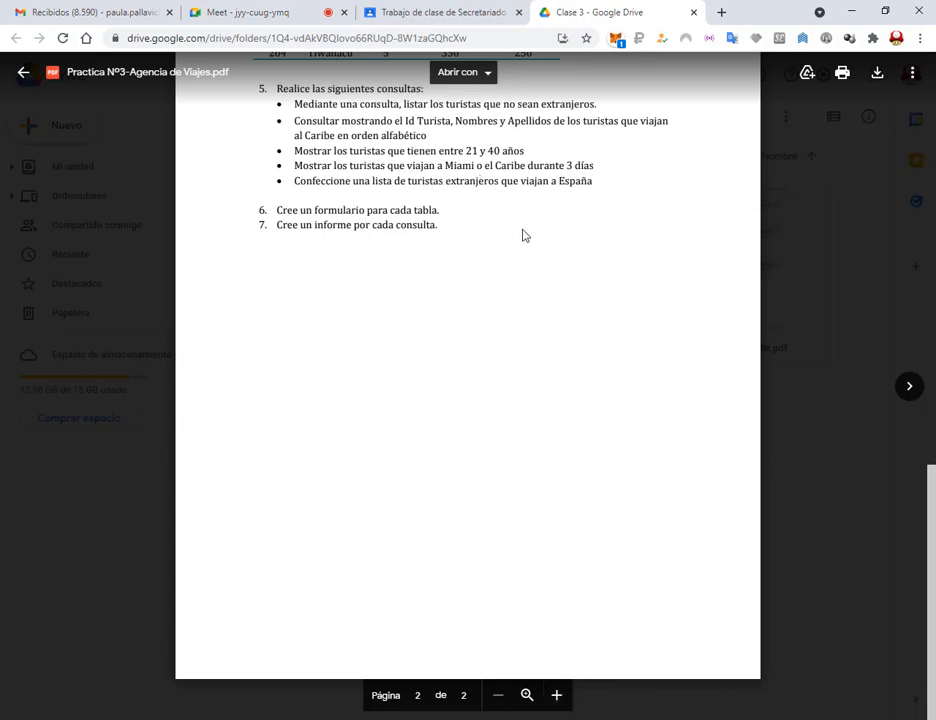
Switch back to Access with the PDF visible behind it and create a new query in design view.
click(430, 718)
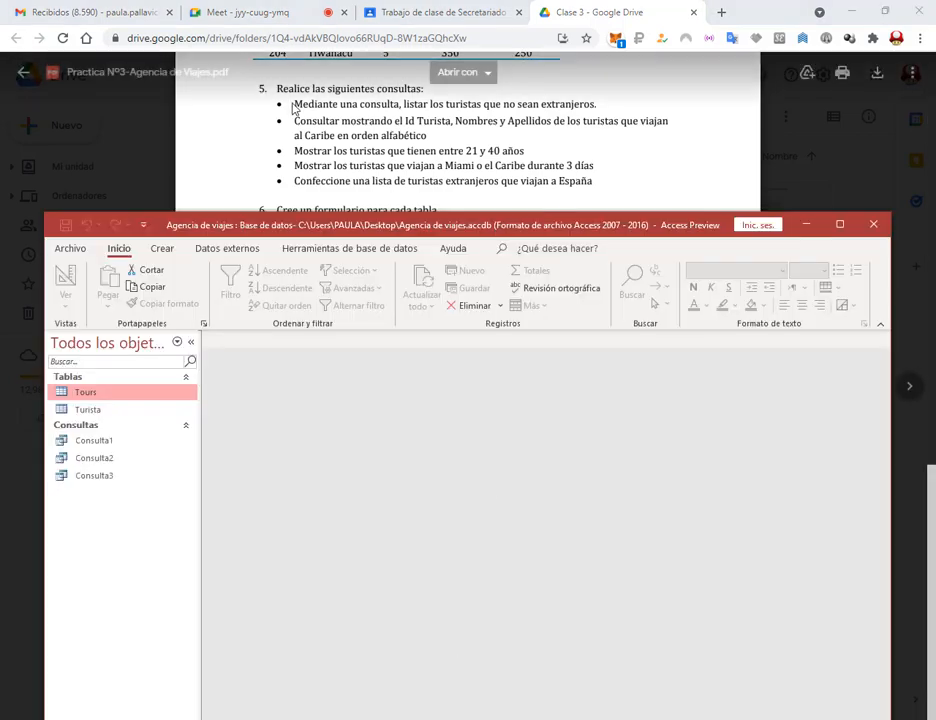
click(226, 248)
click(162, 248)
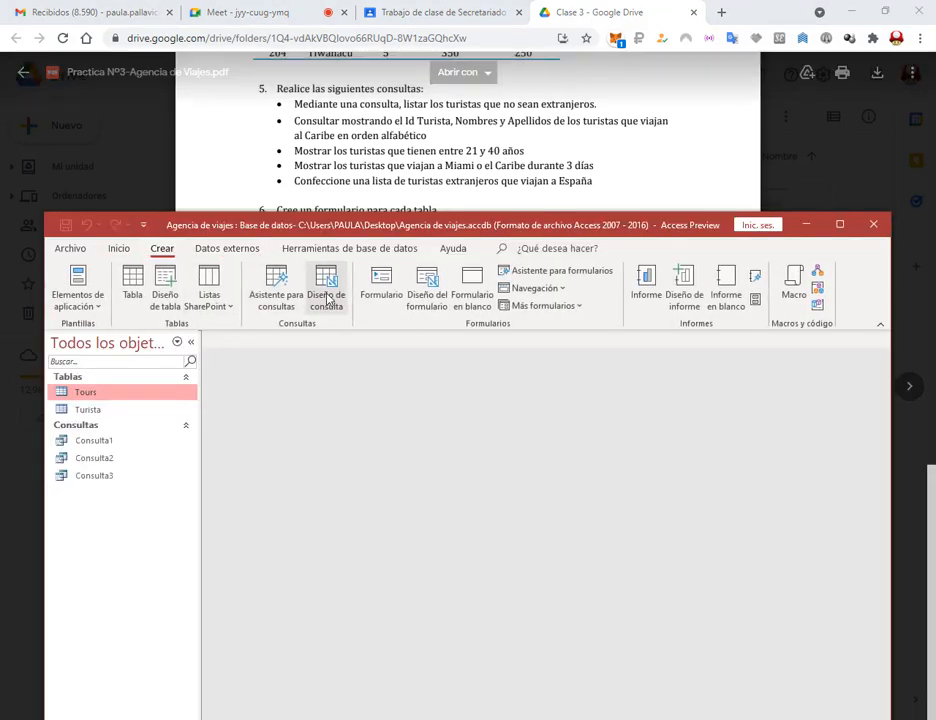
click(325, 300)
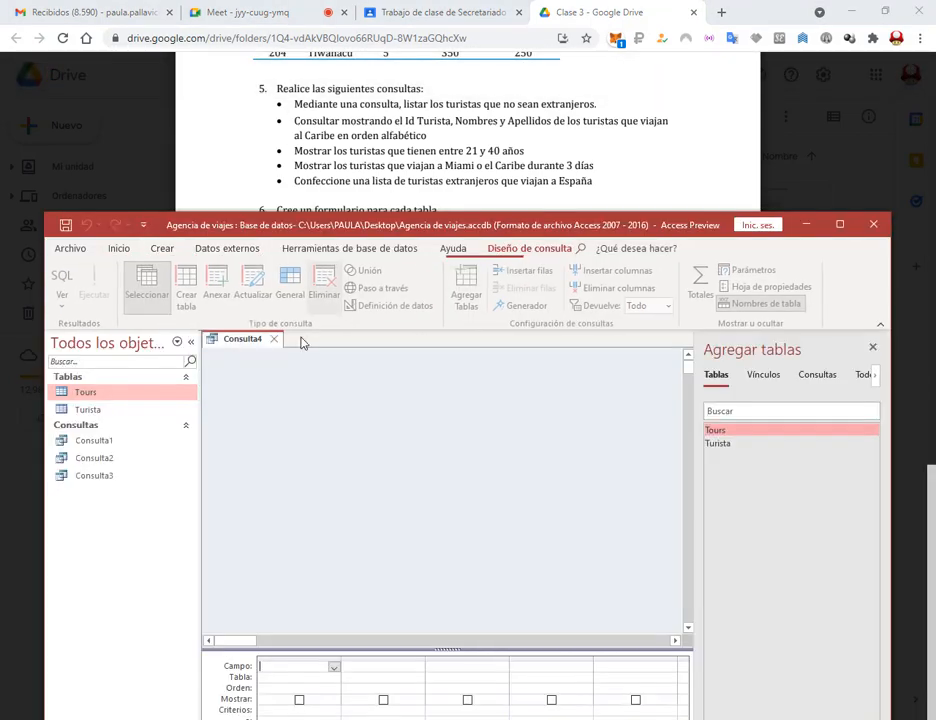
Add the Turista and Tours tables to the new query and enlarge Turista's field list to show every field.
click(716, 443)
drag(301, 410, 301, 410)
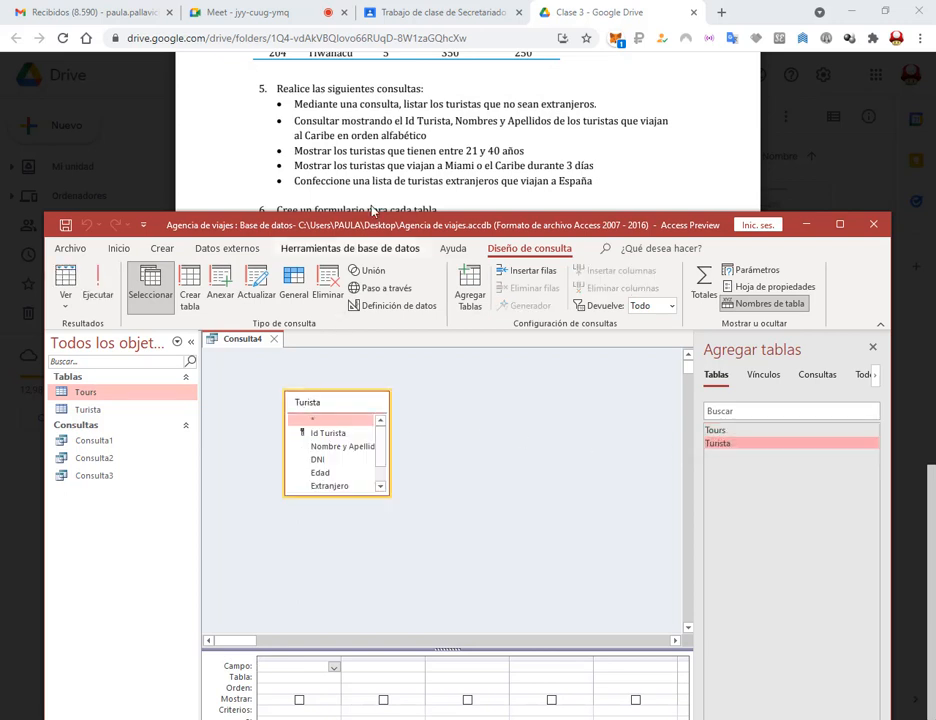
drag(729, 437, 566, 438)
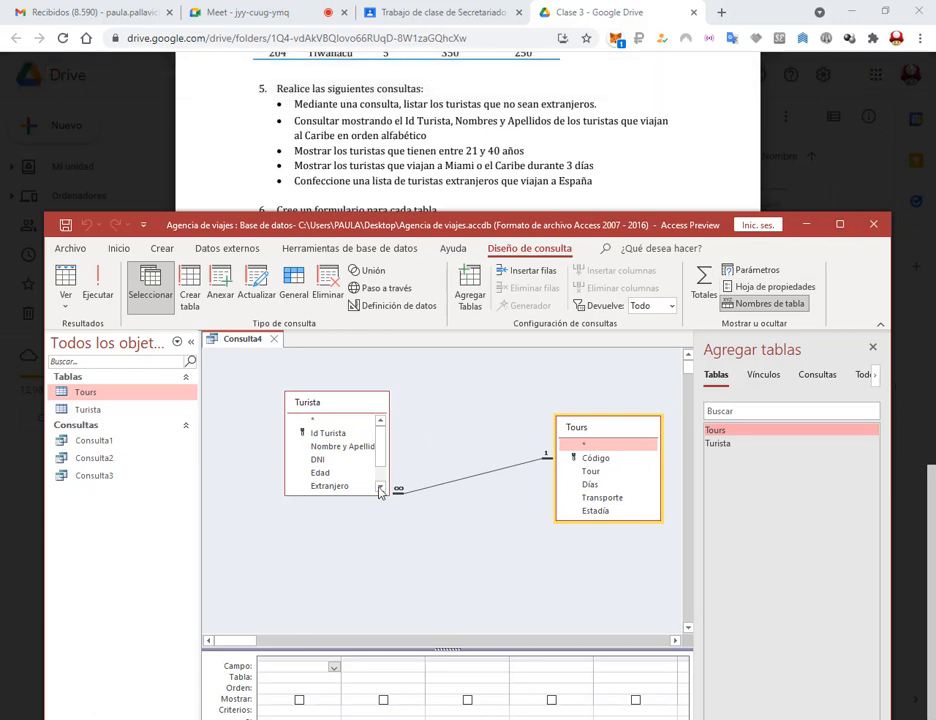
drag(368, 497, 372, 572)
click(873, 349)
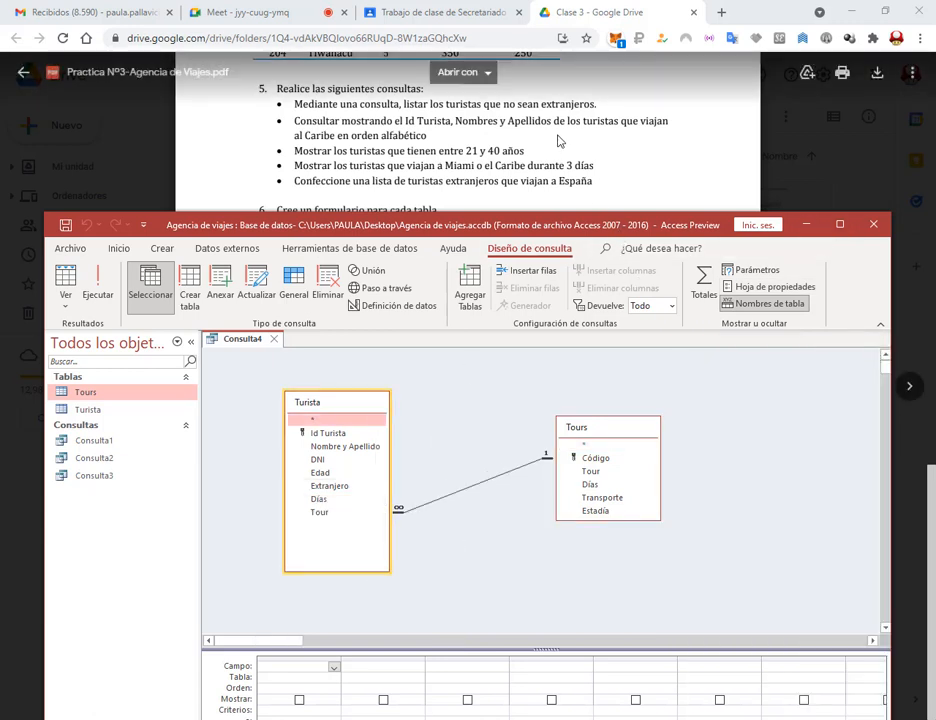
Add Turista's Id Turista, Nombre y Apellido, DNI and Días fields and the Tour field from Tours to the query.
drag(558, 220, 549, 156)
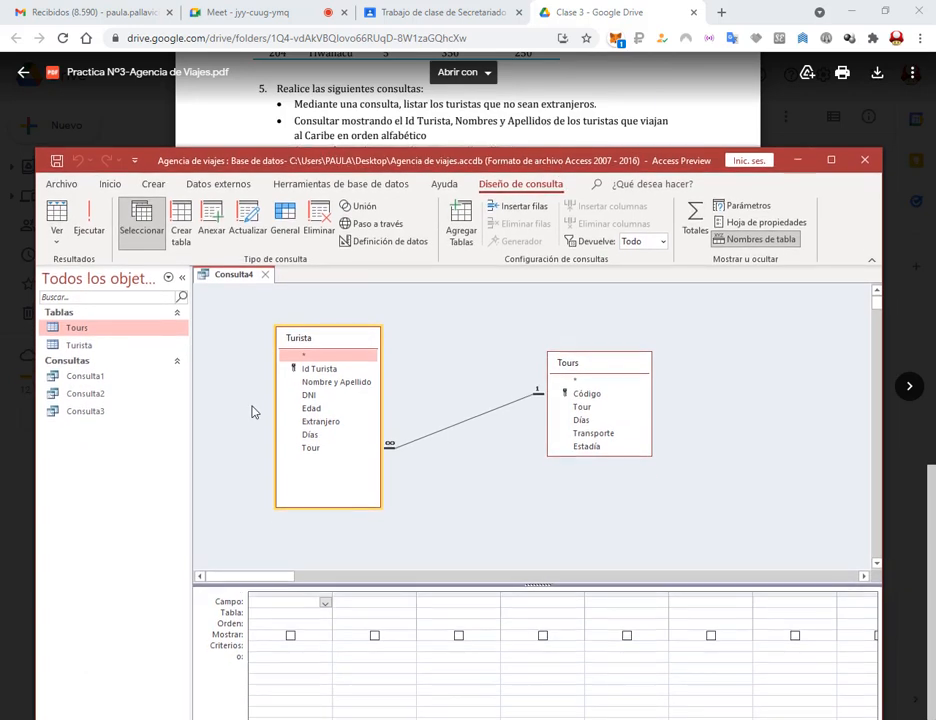
double_click(328, 369)
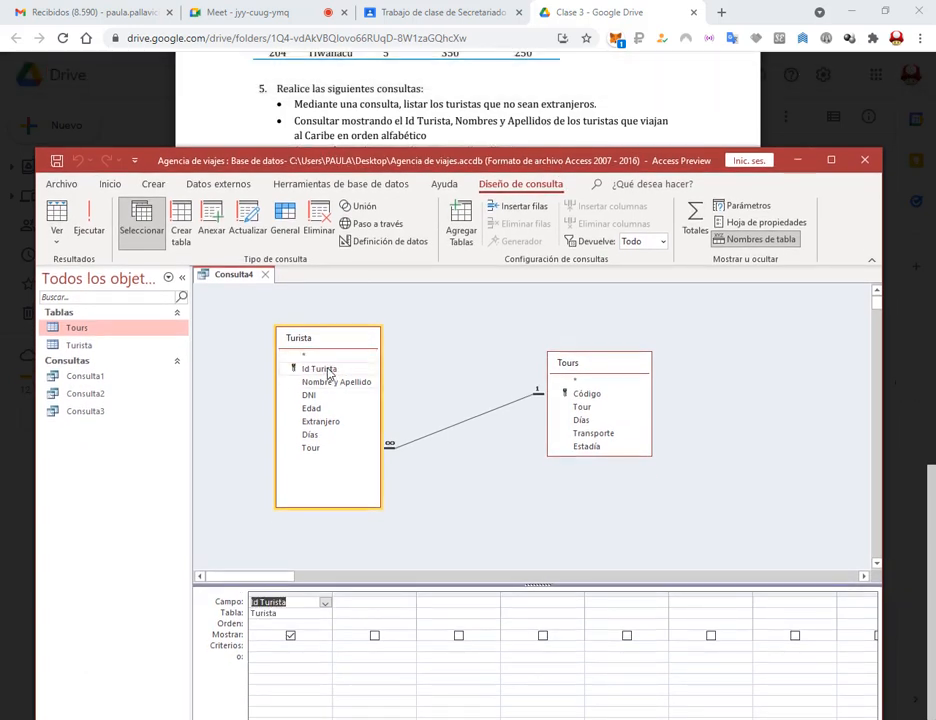
double_click(330, 383)
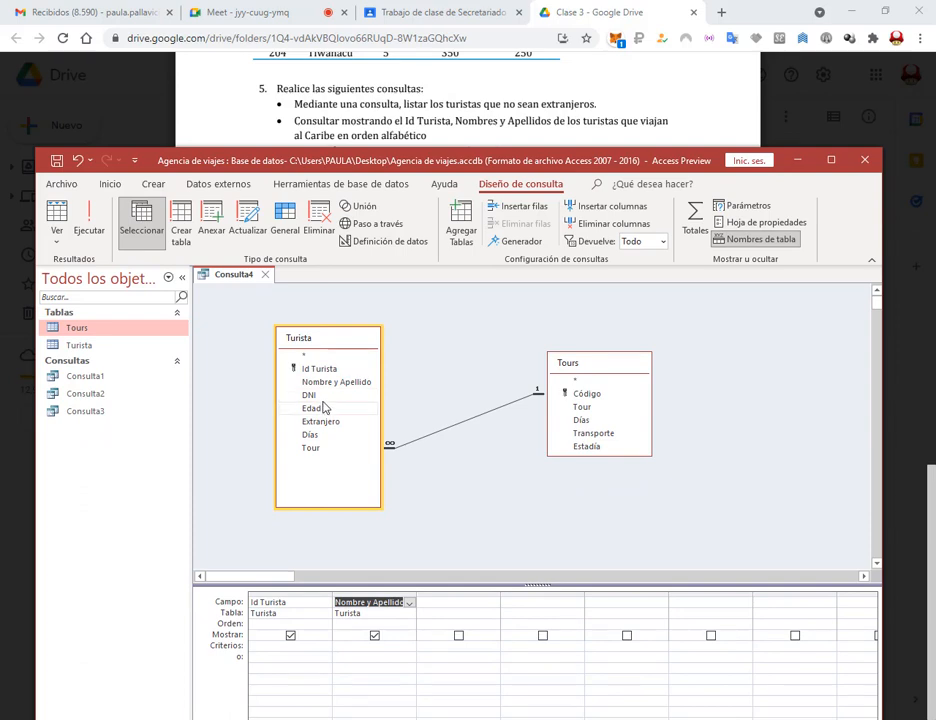
click(315, 400)
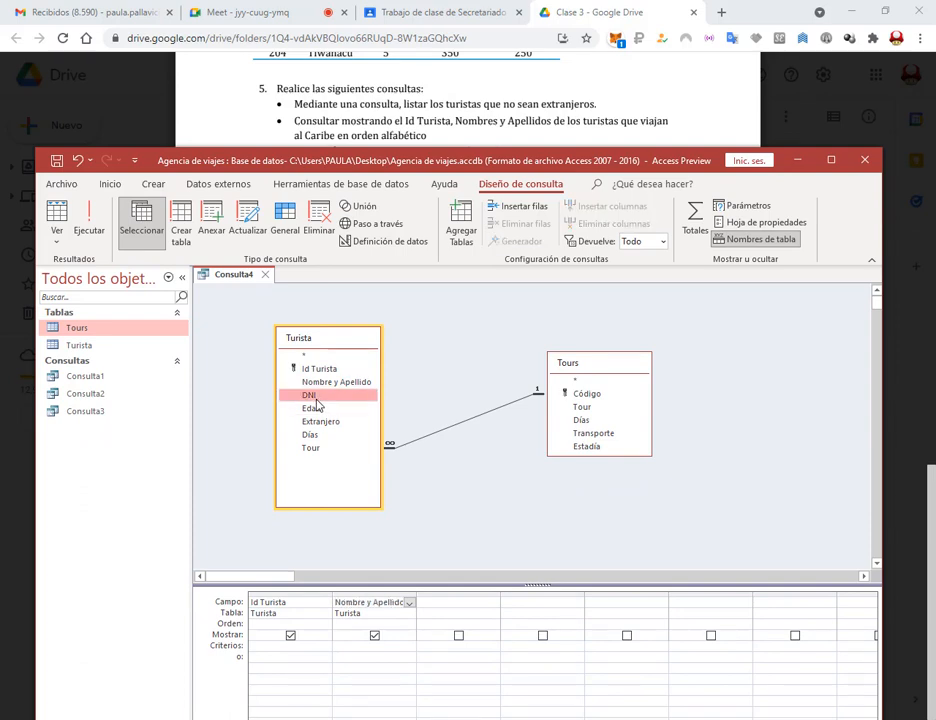
double_click(313, 397)
double_click(310, 435)
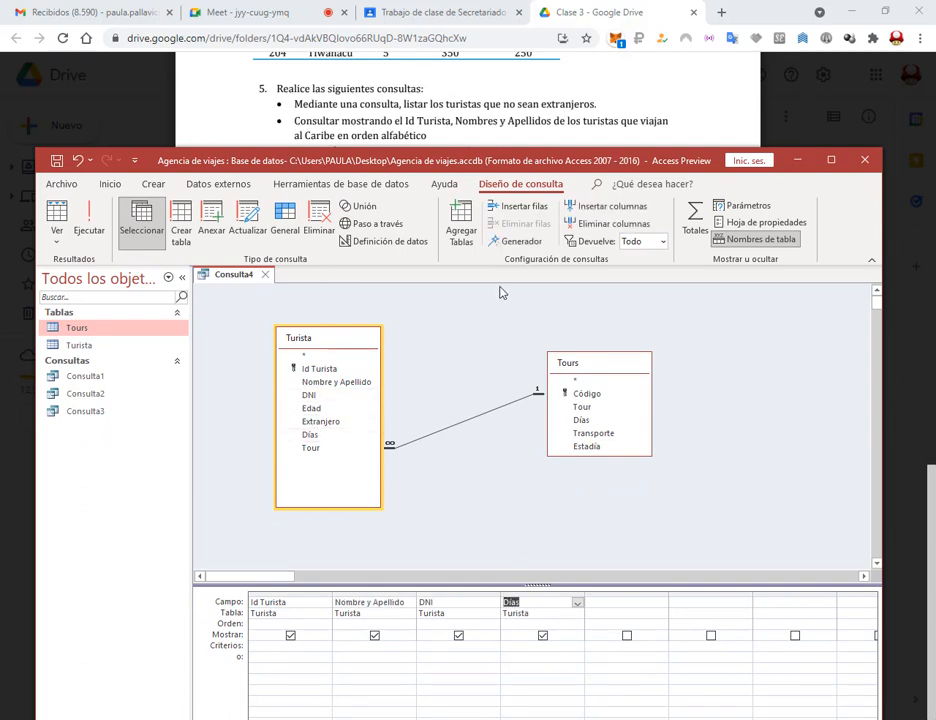
drag(502, 160, 518, 122)
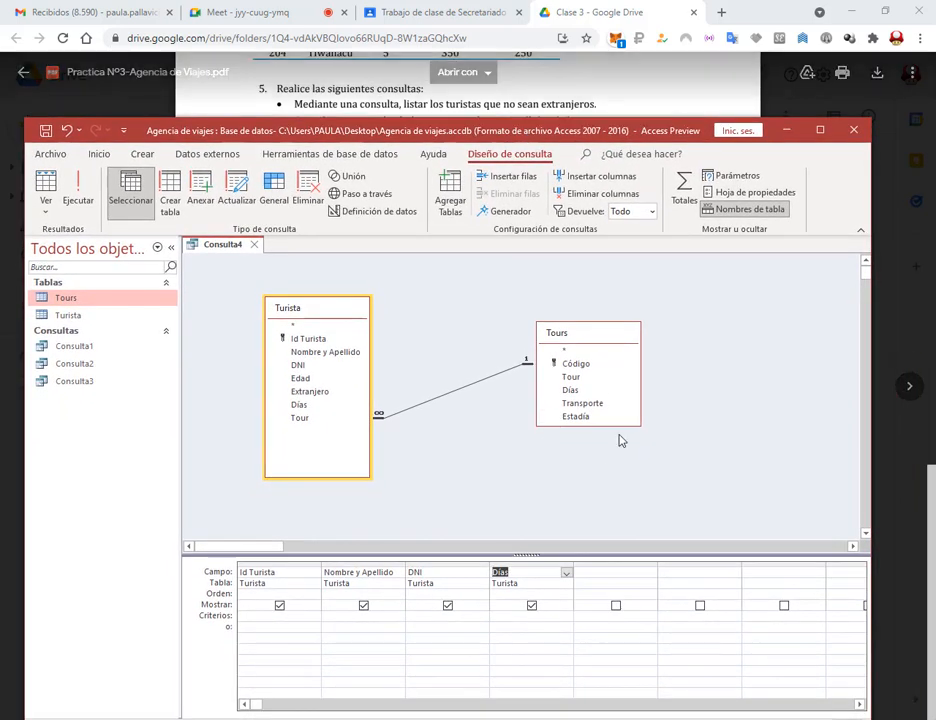
double_click(589, 384)
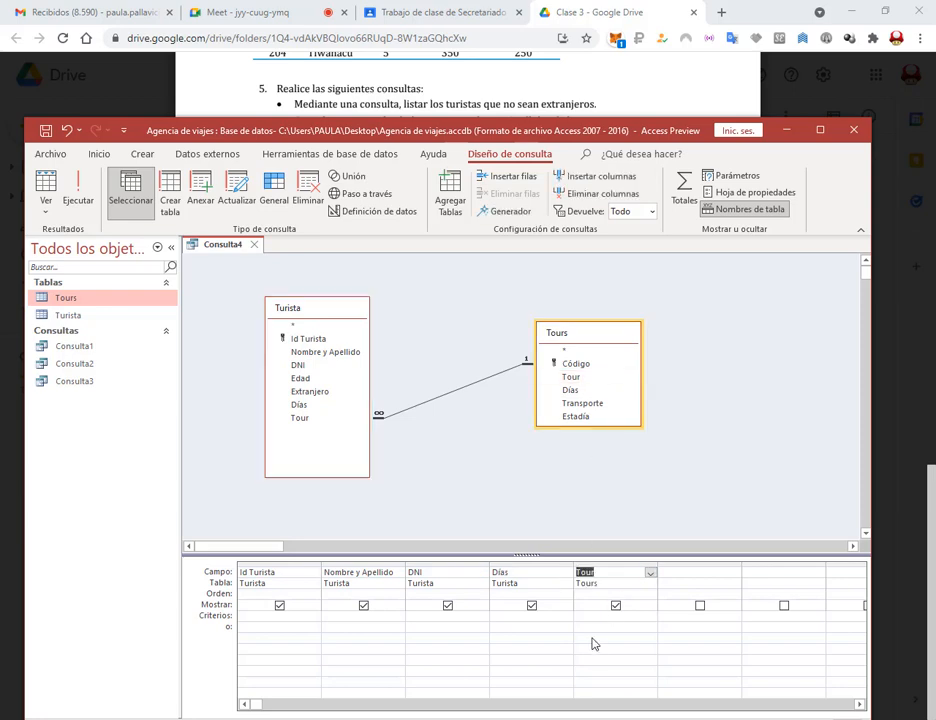
Check the exercise text behind Access, maximize the window, set the Días criterion to 3, and run the query before returning to its design.
drag(449, 128, 461, 323)
drag(625, 325, 632, 196)
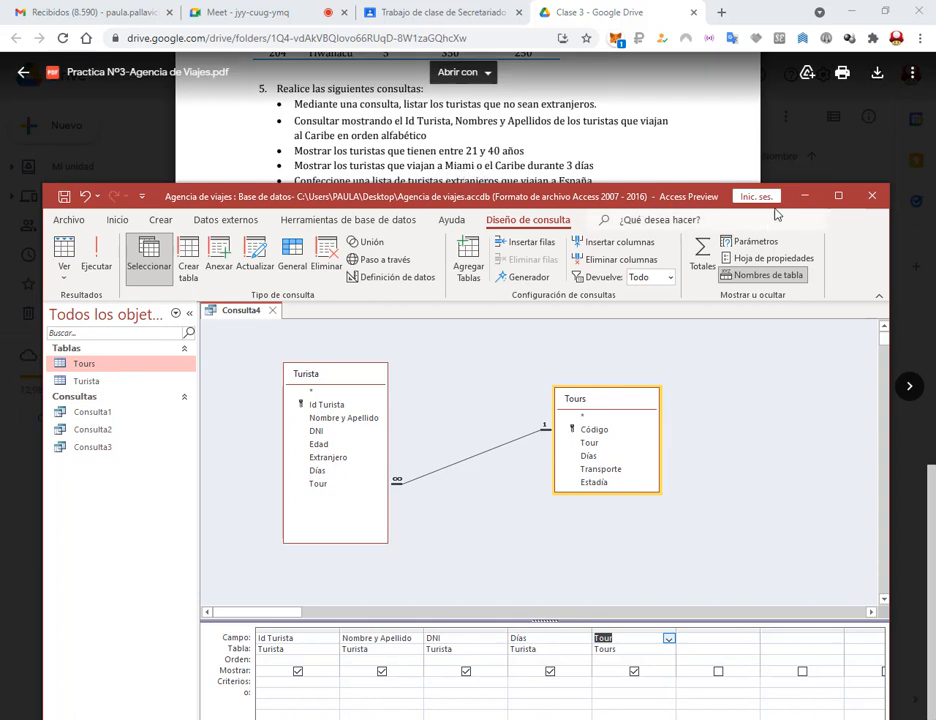
click(838, 196)
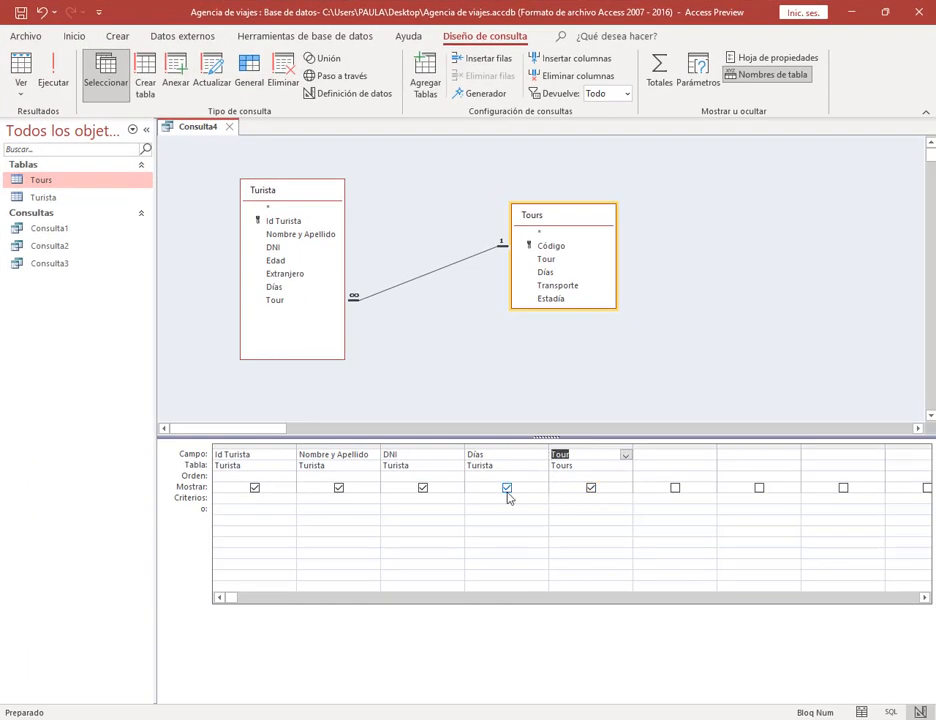
click(486, 507)
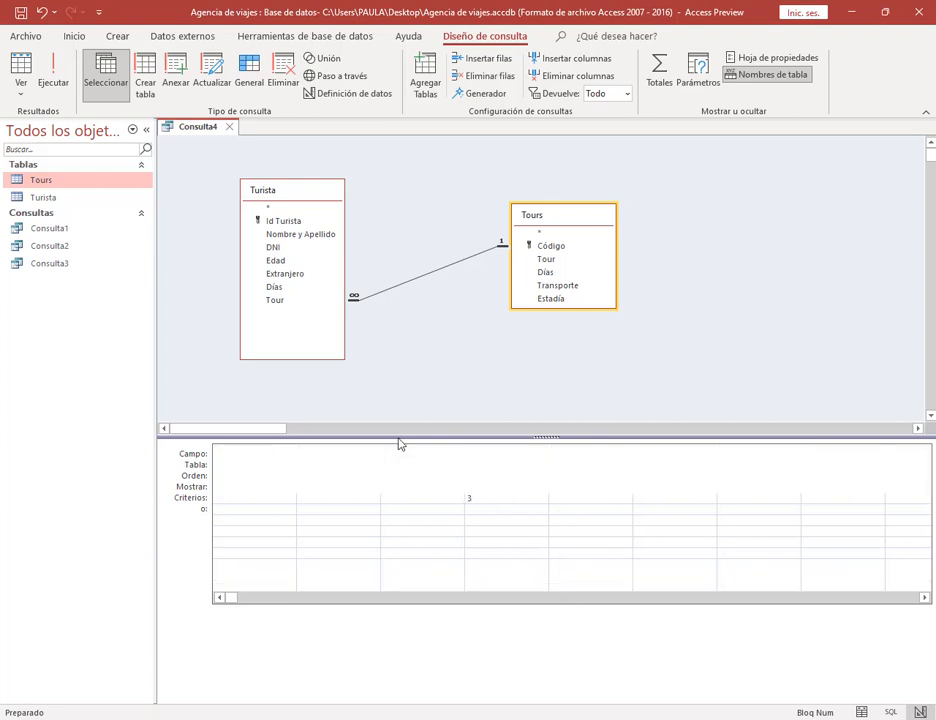
click(55, 78)
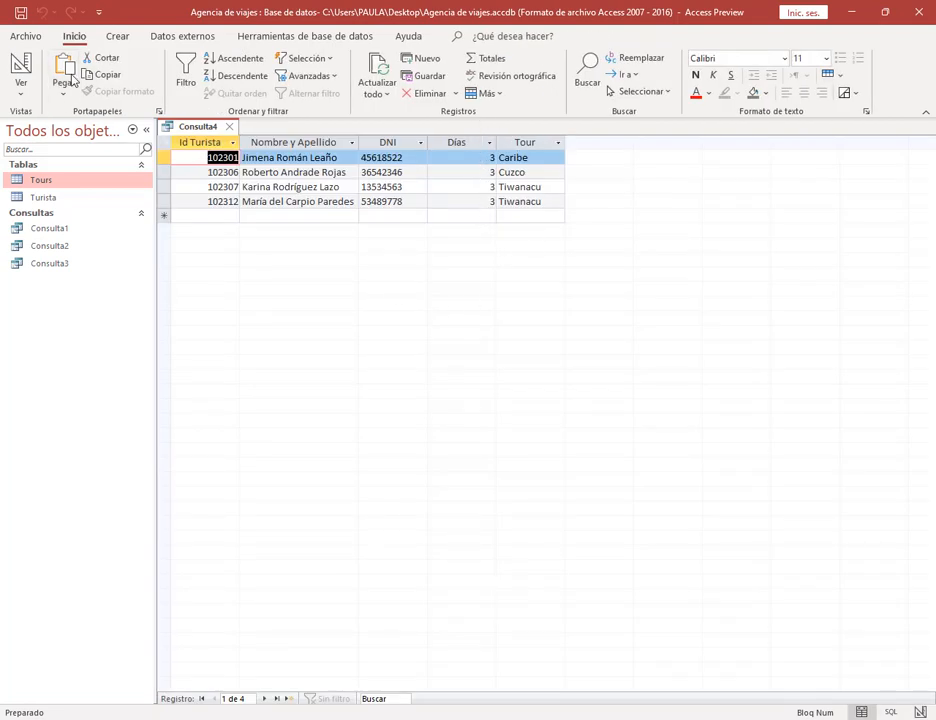
click(20, 64)
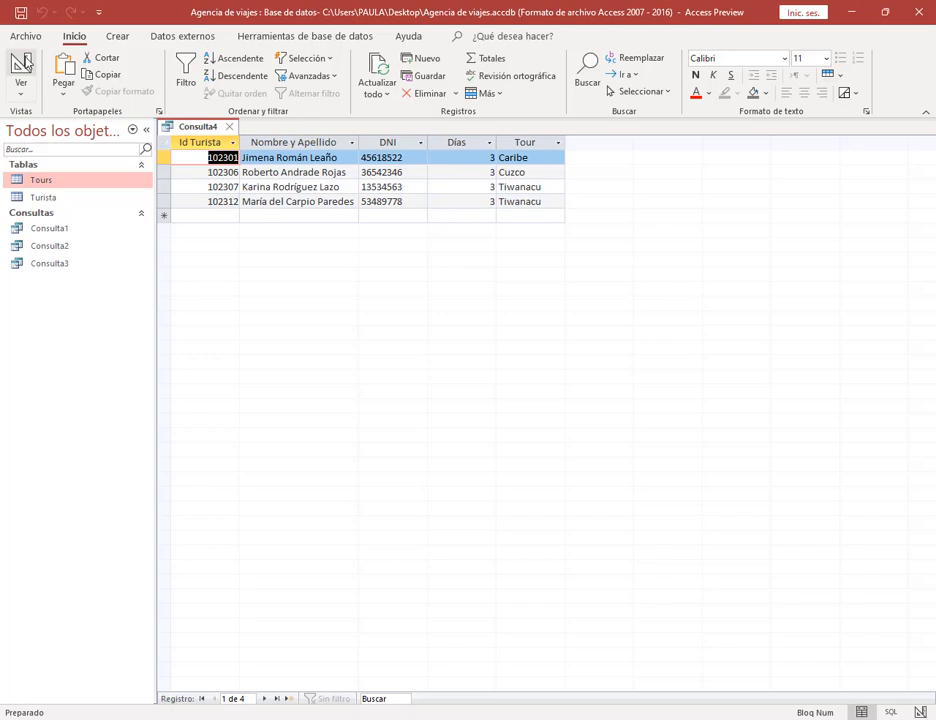
Restrict the Tours table's Tour field to caribe or miami, run the query, and return to its design to check the criterion.
click(556, 499)
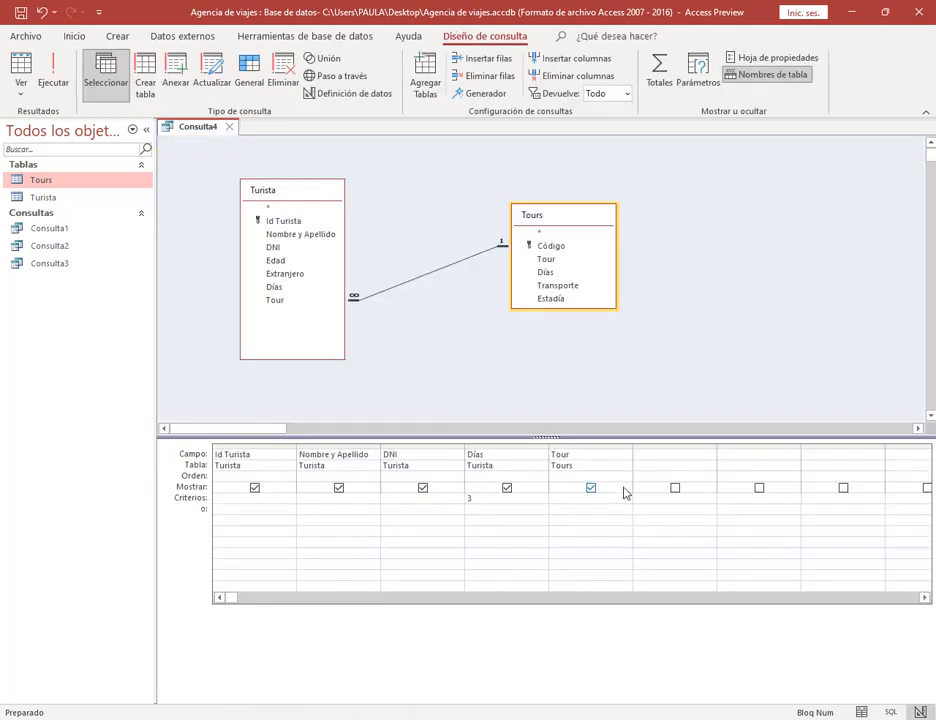
text(carib)
text(e o miami)
click(601, 520)
click(52, 72)
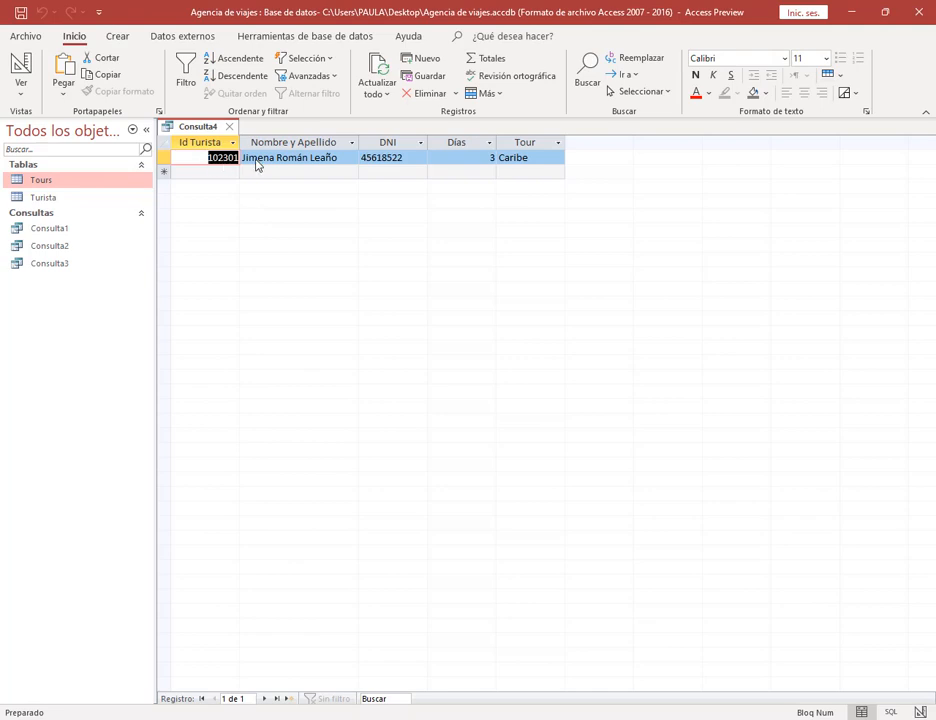
click(20, 68)
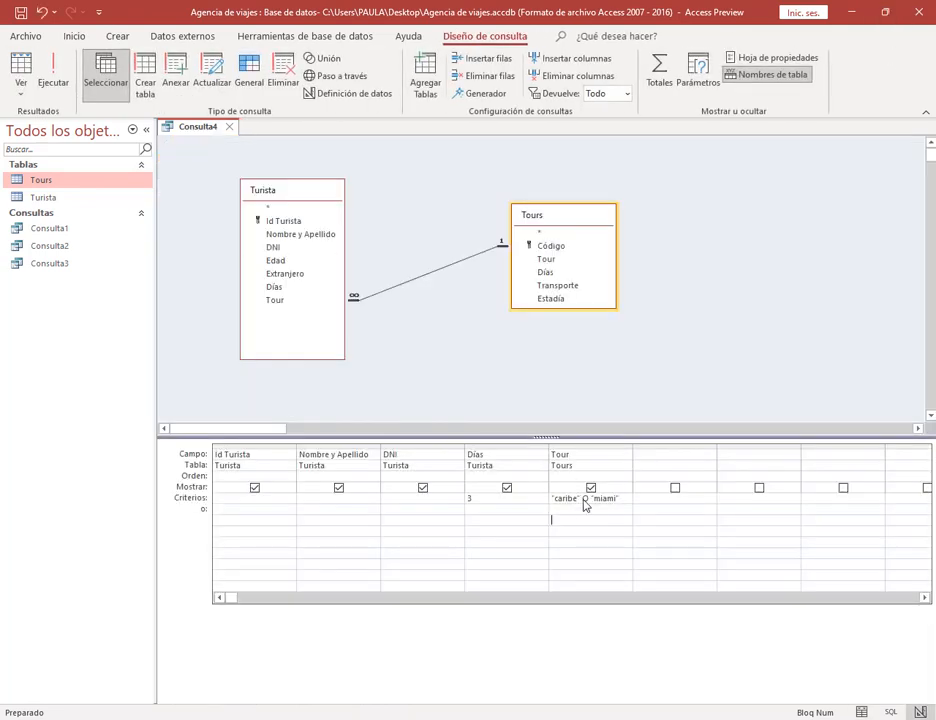
click(621, 500)
drag(578, 500, 542, 502)
click(641, 500)
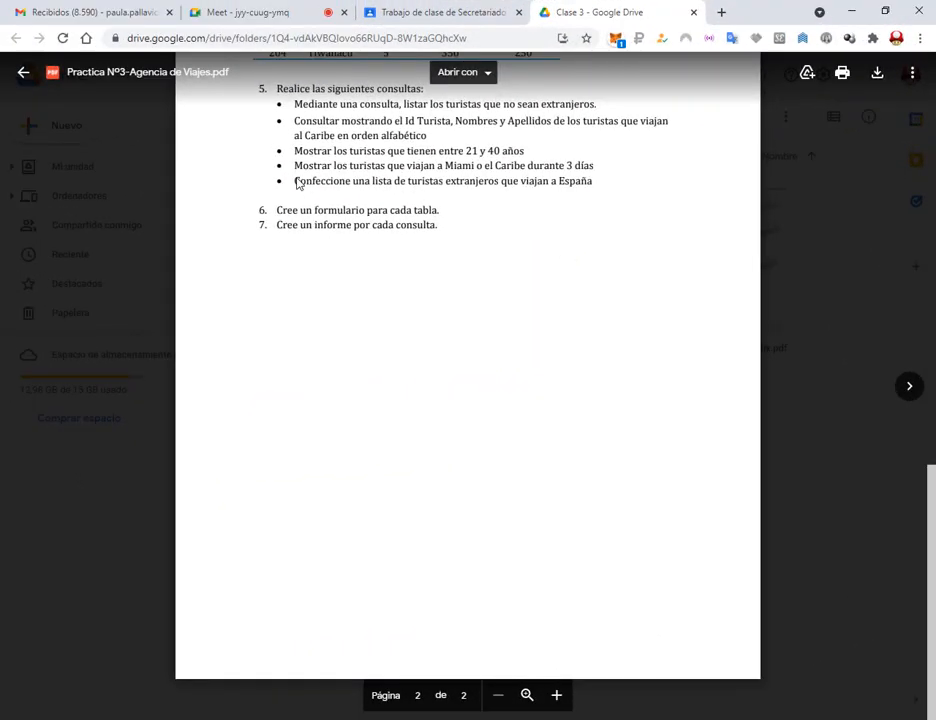
Consult the exercise PDF in the browser for the last query, on foreign tourists travelling to España, and compare it with the Tours table.
drag(297, 183, 500, 183)
double_click(589, 183)
scroll(569, 293, up, 2)
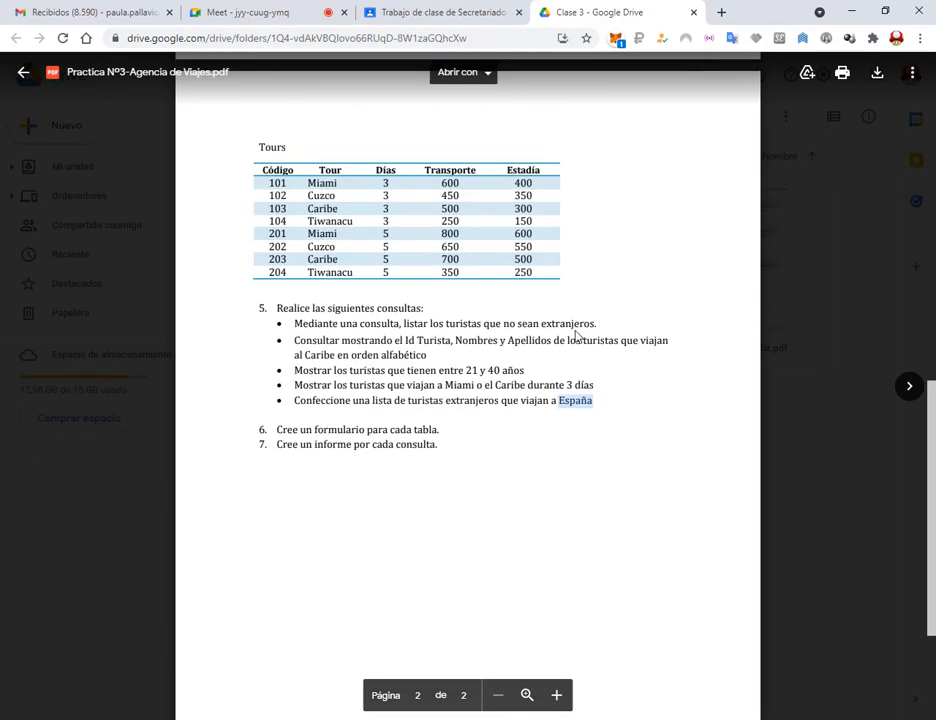
click(576, 415)
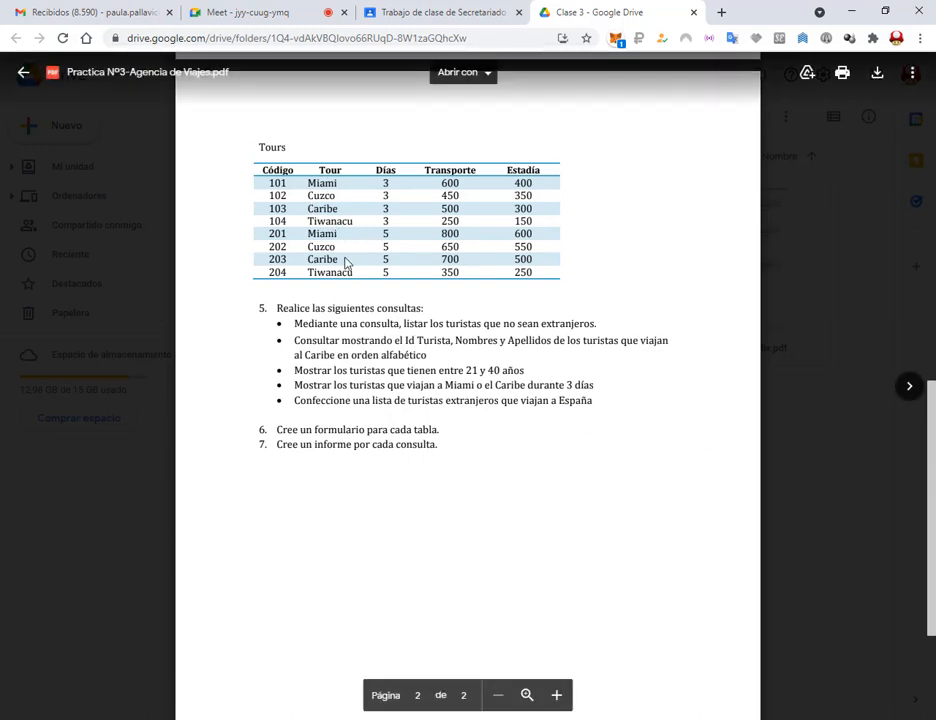
double_click(576, 402)
click(586, 416)
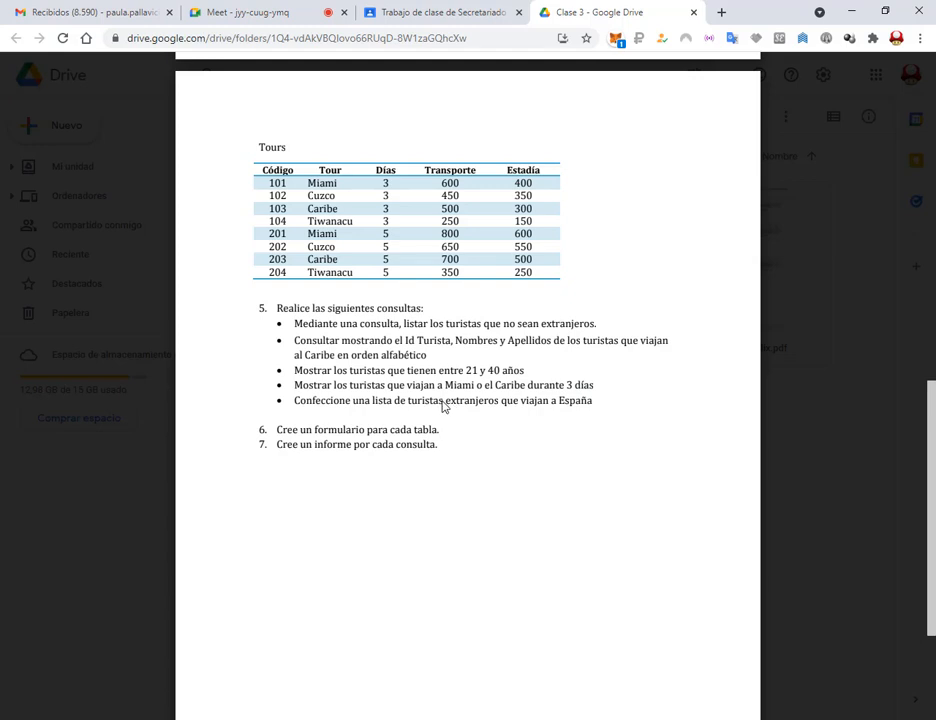
drag(444, 406, 497, 405)
click(586, 416)
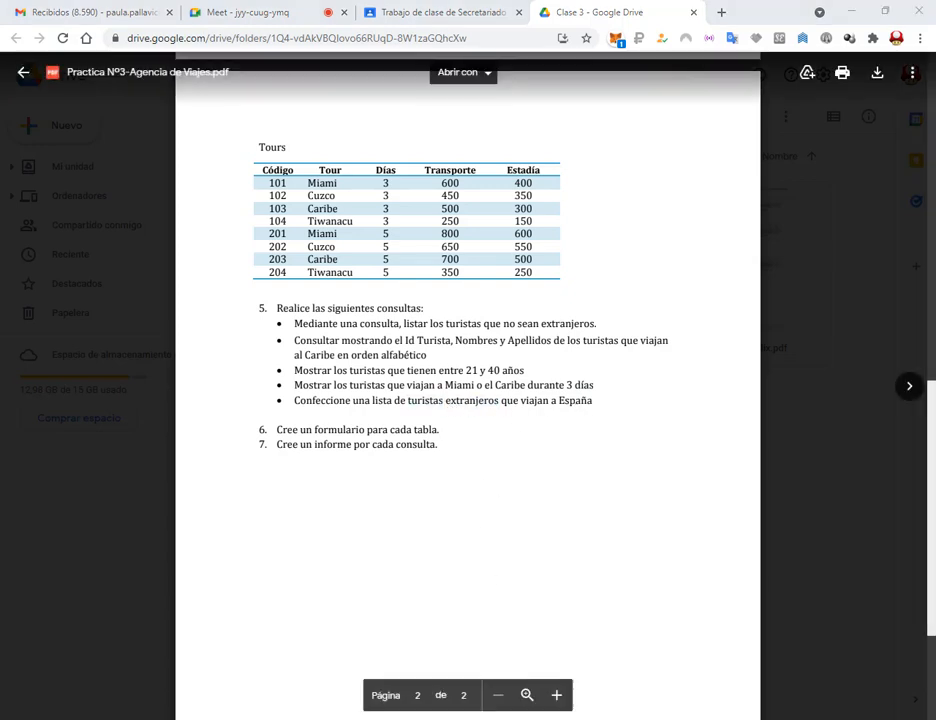
Switch back to Access, close and save the fourth query, and create a new query in design view.
key(alt+Tab)
click(230, 127)
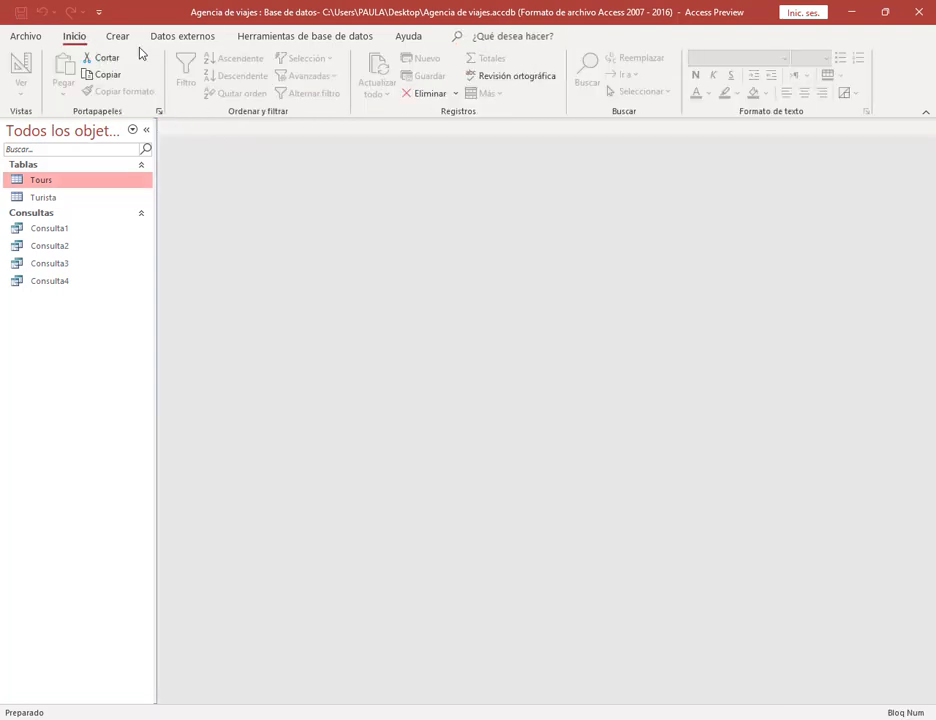
click(130, 37)
click(270, 82)
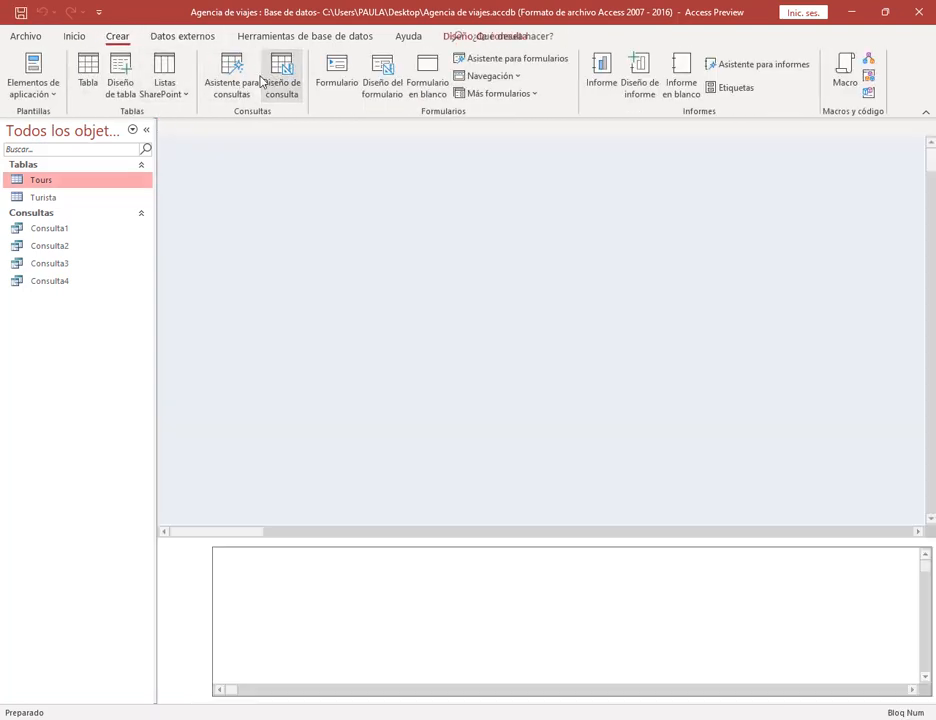
Place the Turista and Tours tables in the fifth query's design and lengthen Turista's field list until every field shows.
drag(770, 231, 345, 217)
drag(555, 192, 555, 192)
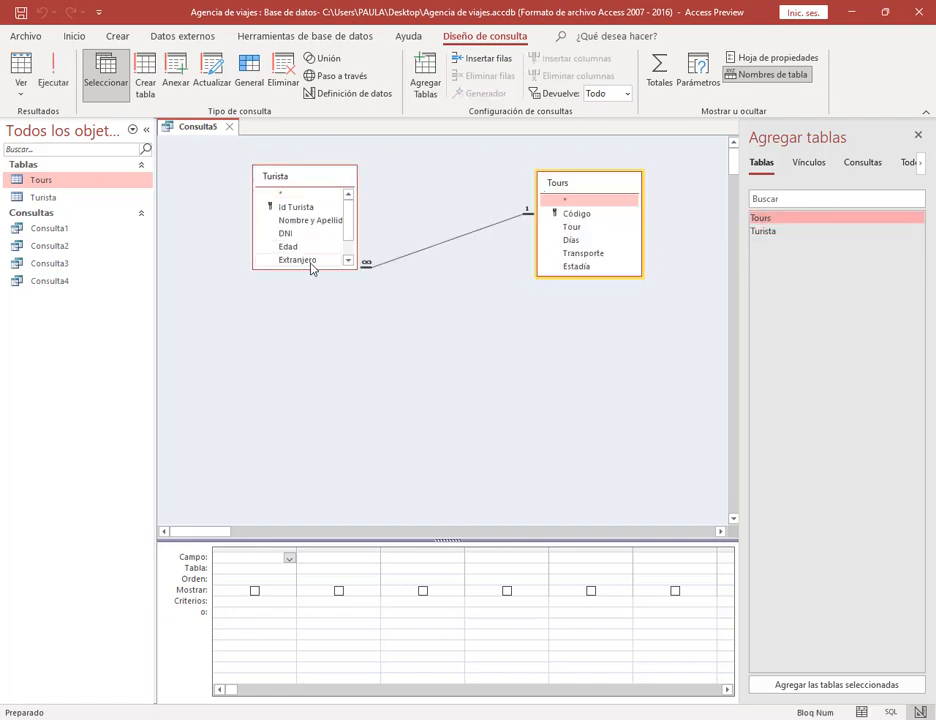
drag(313, 268, 323, 356)
Add Turista's Id Turista, Nombre y Apellido, DNI and Extranjero fields and Tours' Tour field, and close the table selection pane.
double_click(305, 208)
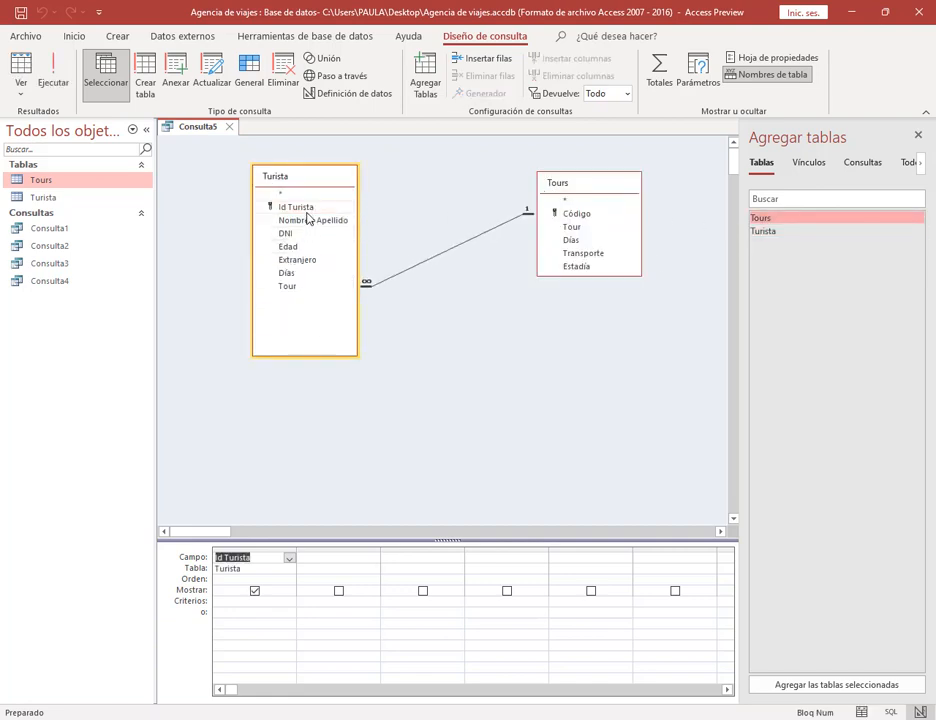
double_click(310, 221)
click(311, 233)
double_click(311, 233)
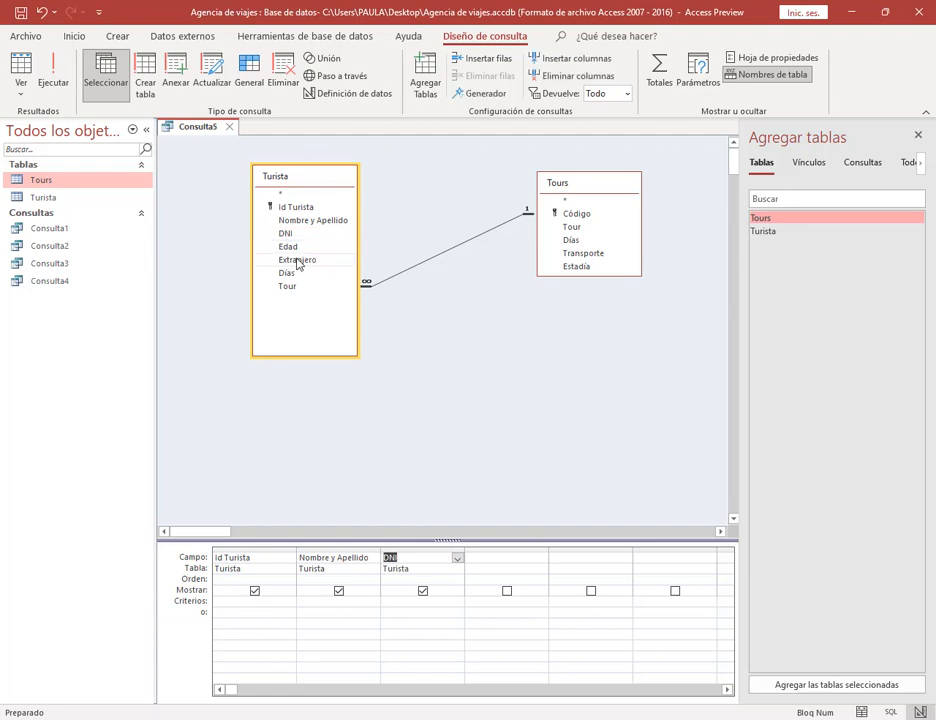
double_click(297, 260)
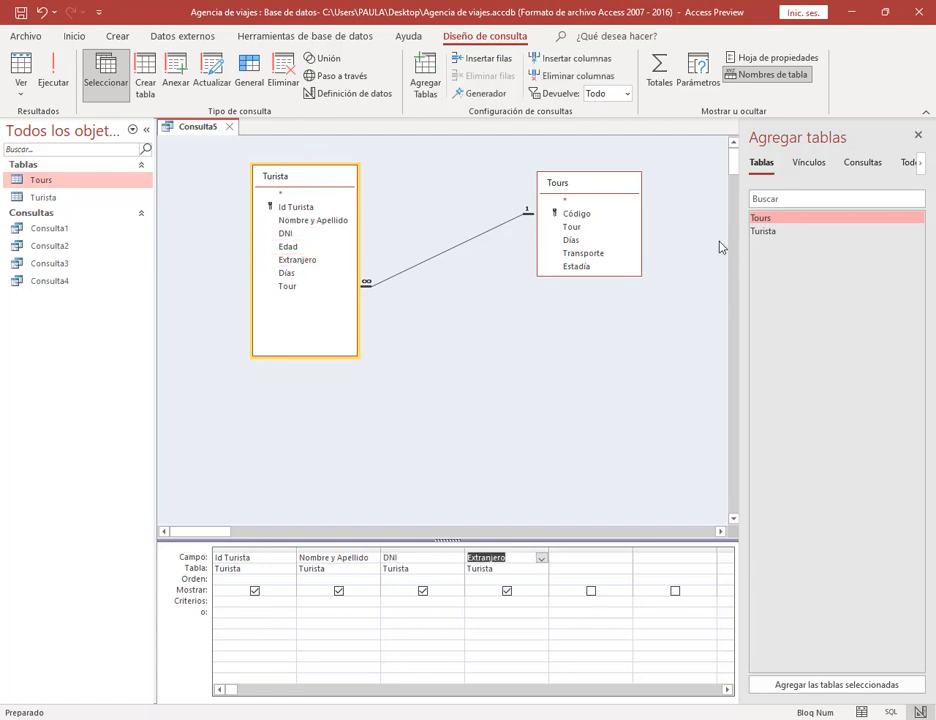
click(594, 228)
double_click(594, 228)
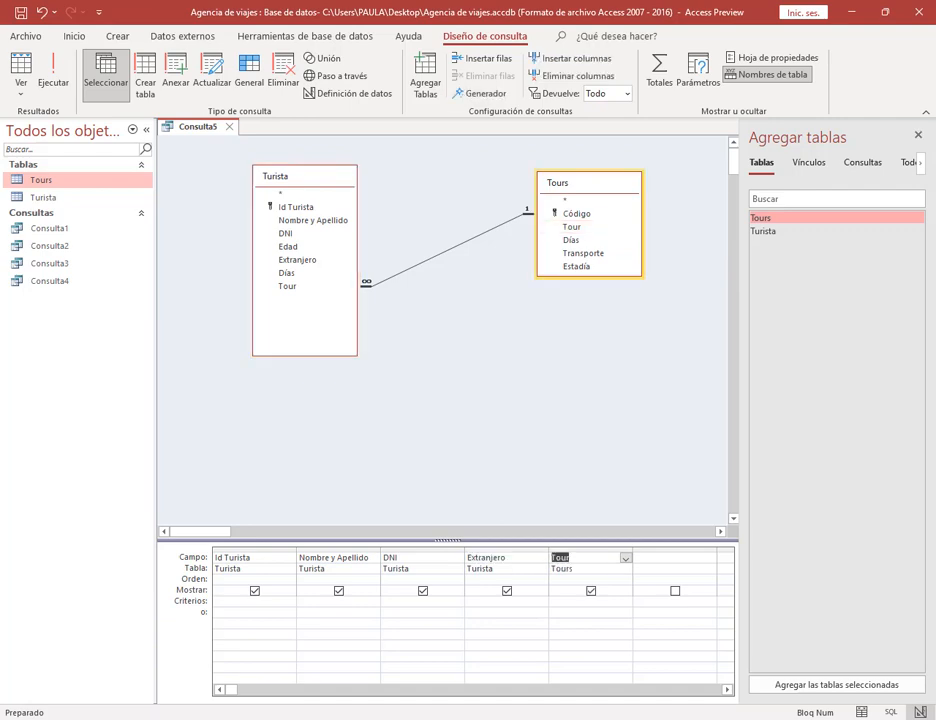
click(918, 135)
Move the Access window aside to check the exercise text, reposition it, and enlarge the query grid so the criteria rows show.
drag(727, 8, 650, 318)
scroll(534, 244, down, 2)
scroll(534, 244, down, 1)
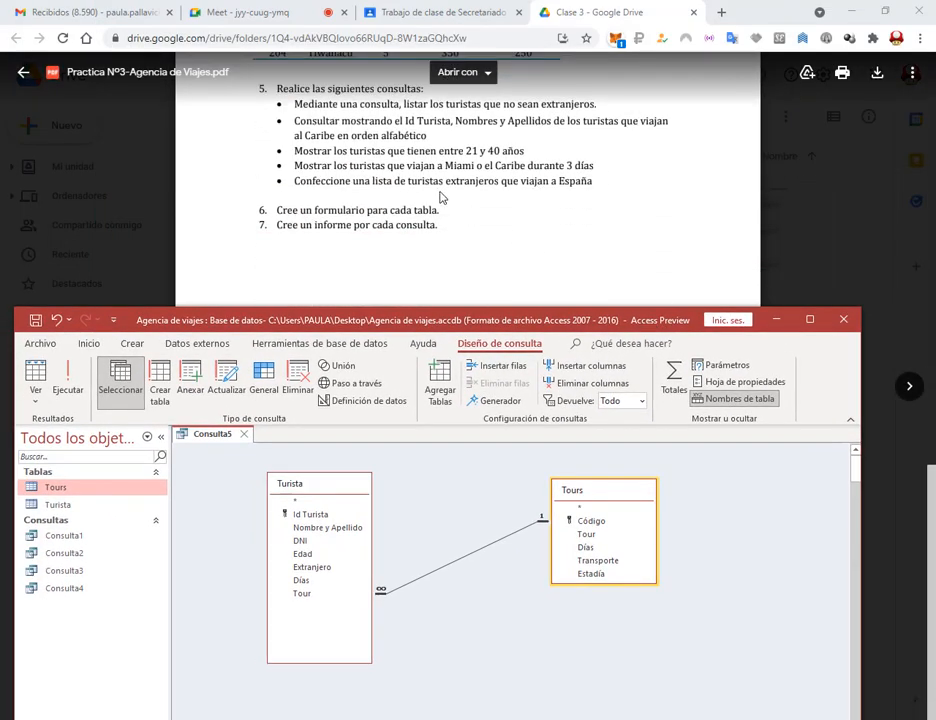
drag(577, 320, 577, 73)
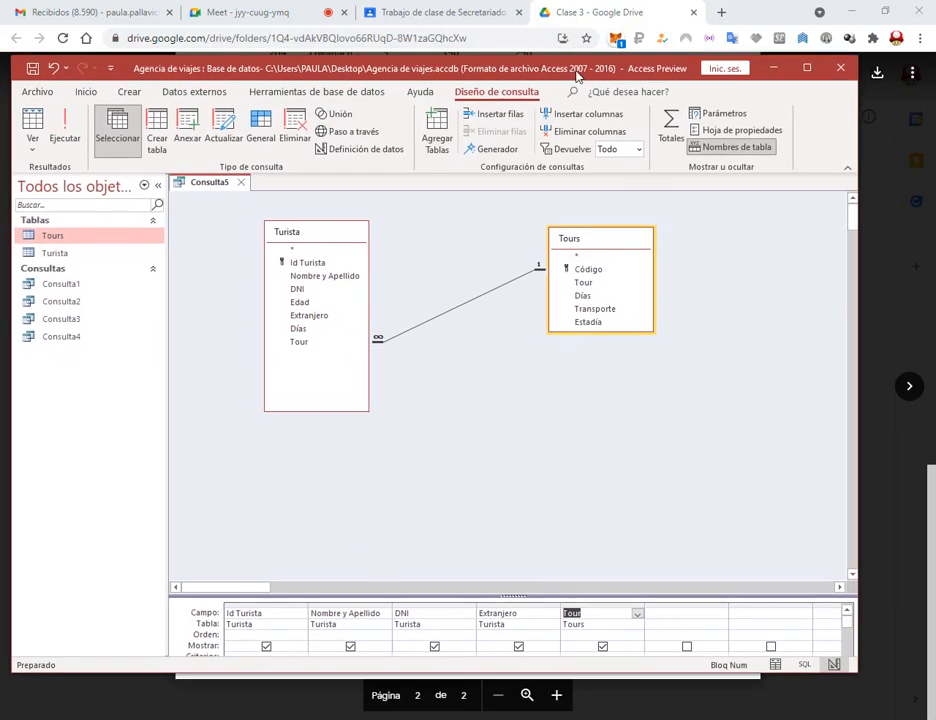
scroll(748, 535, down, 2)
scroll(742, 516, up, 2)
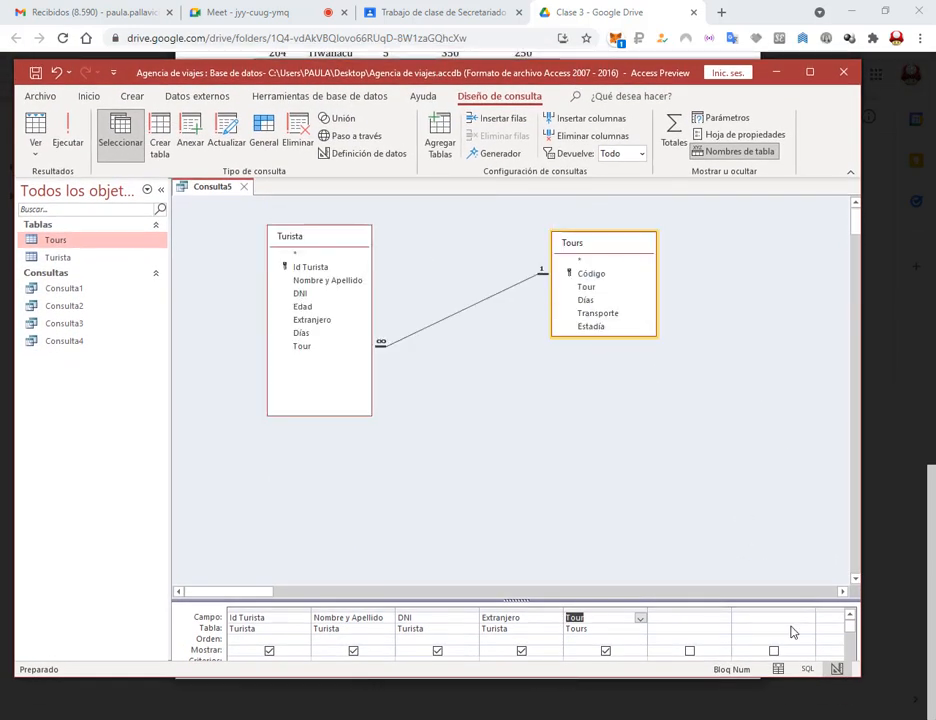
drag(795, 603, 769, 479)
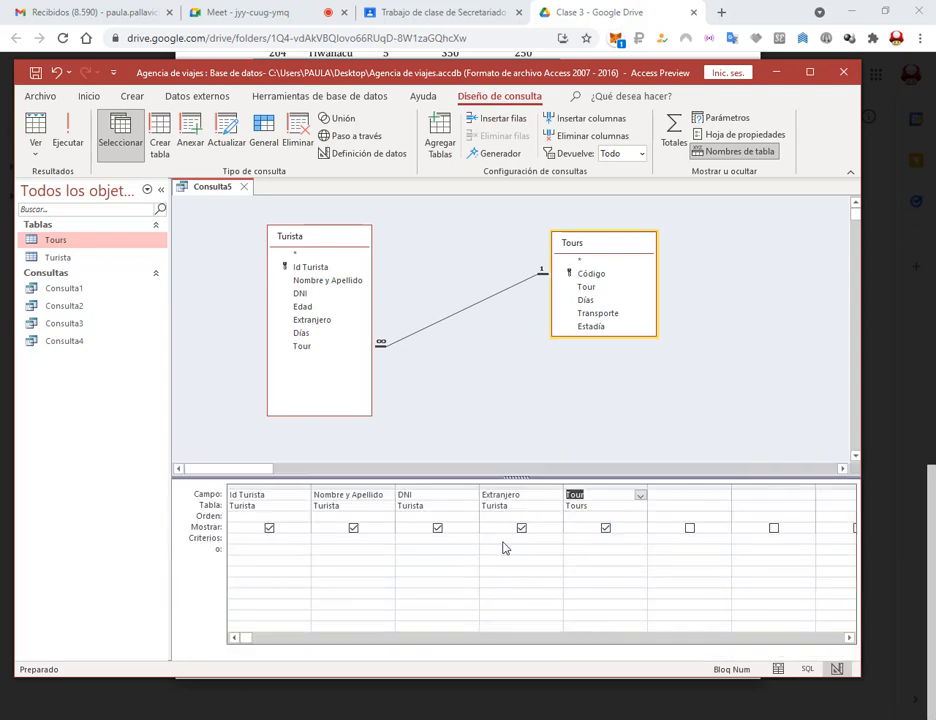
Set the Extranjero criterion to Sí and the Tour criterion to Cuzco, run the query, and return to its design.
click(503, 540)
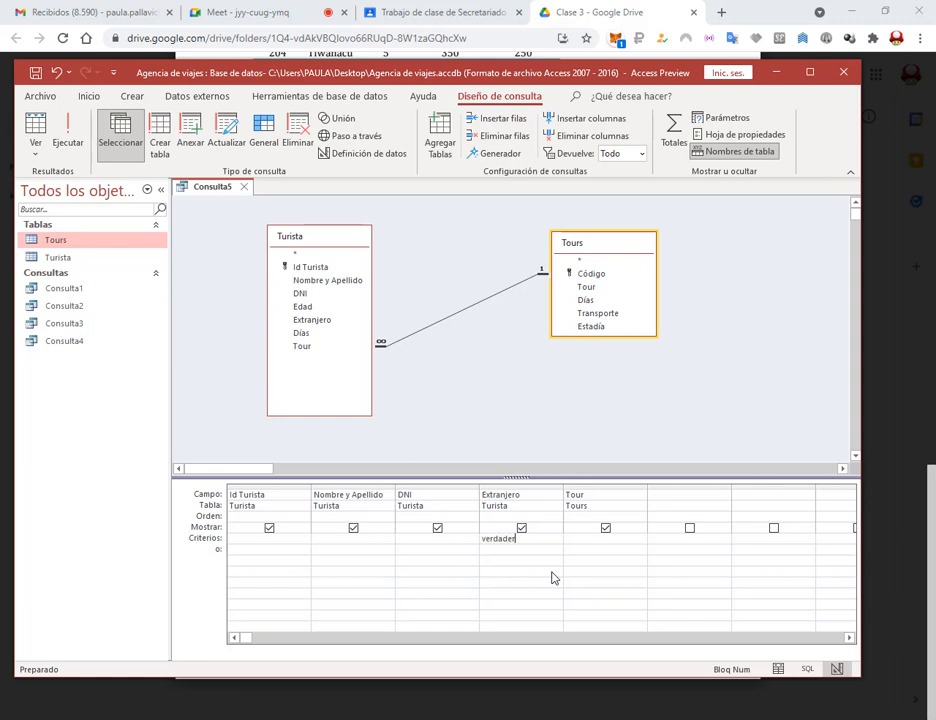
key(shift+Home)
text(Sí)
click(575, 541)
text(Cuzc)
click(67, 130)
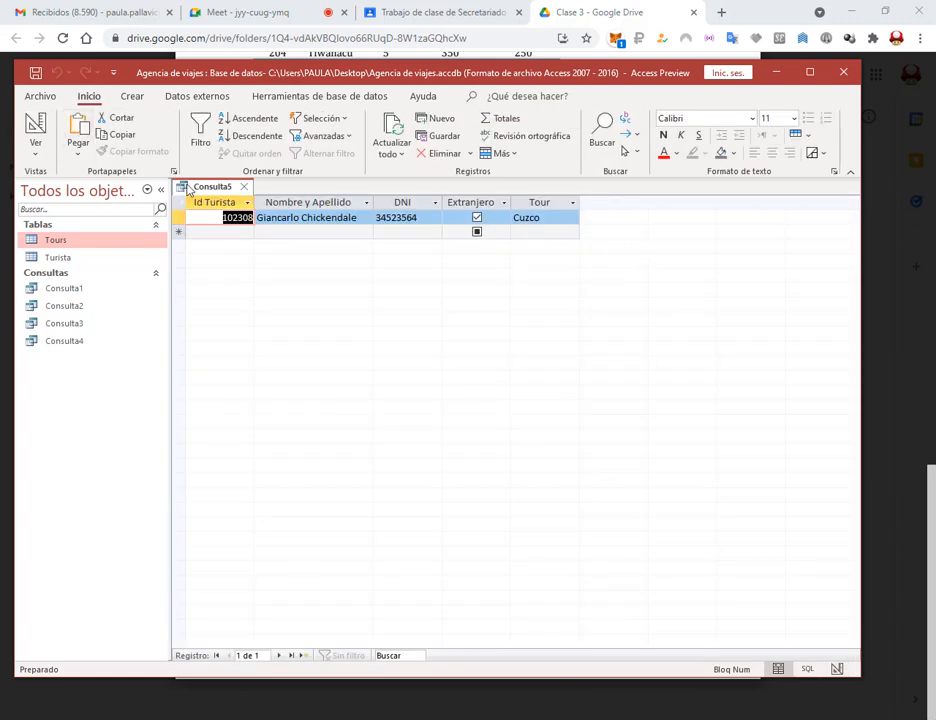
click(35, 130)
double_click(485, 539)
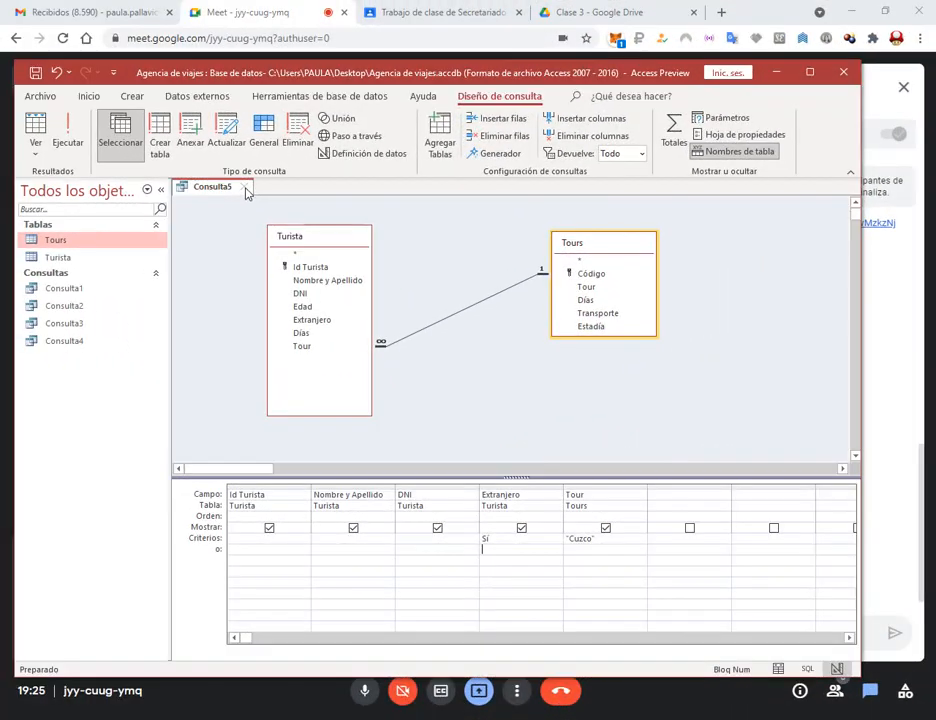
Close the foreign tourists query and save its design as Consulta5.
click(246, 190)
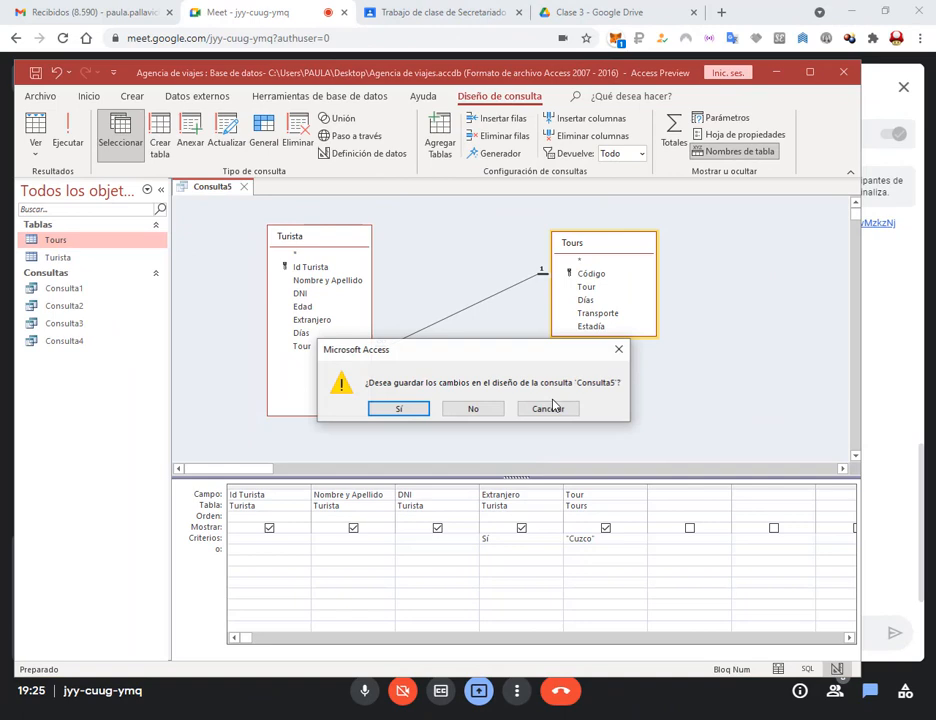
click(416, 411)
click(452, 308)
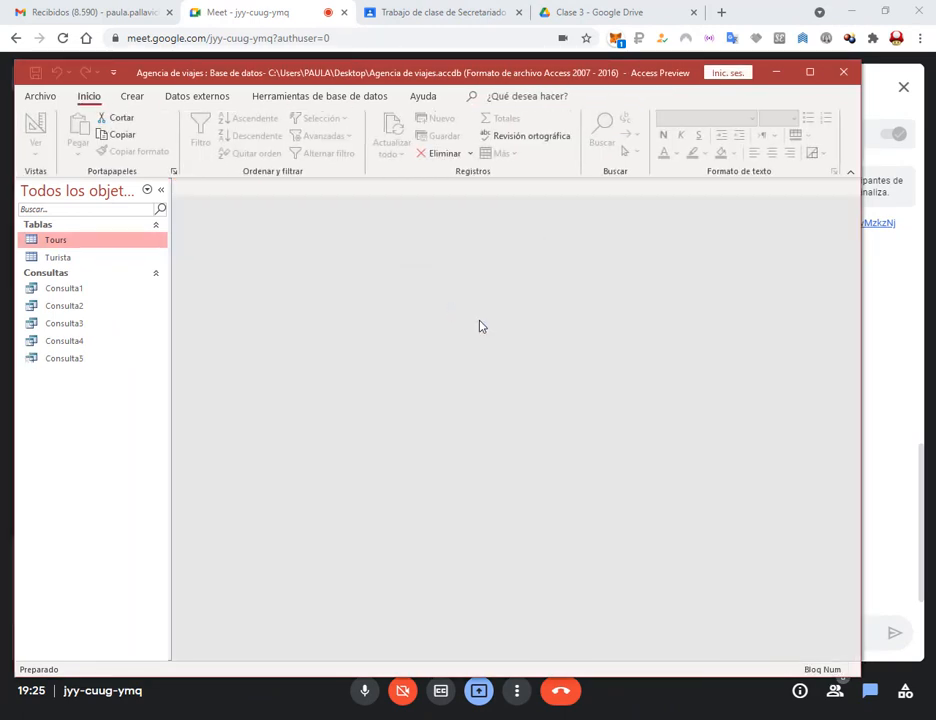
Check exercise item 6, on creating a form for each table, in the PDF and return to Access.
click(607, 10)
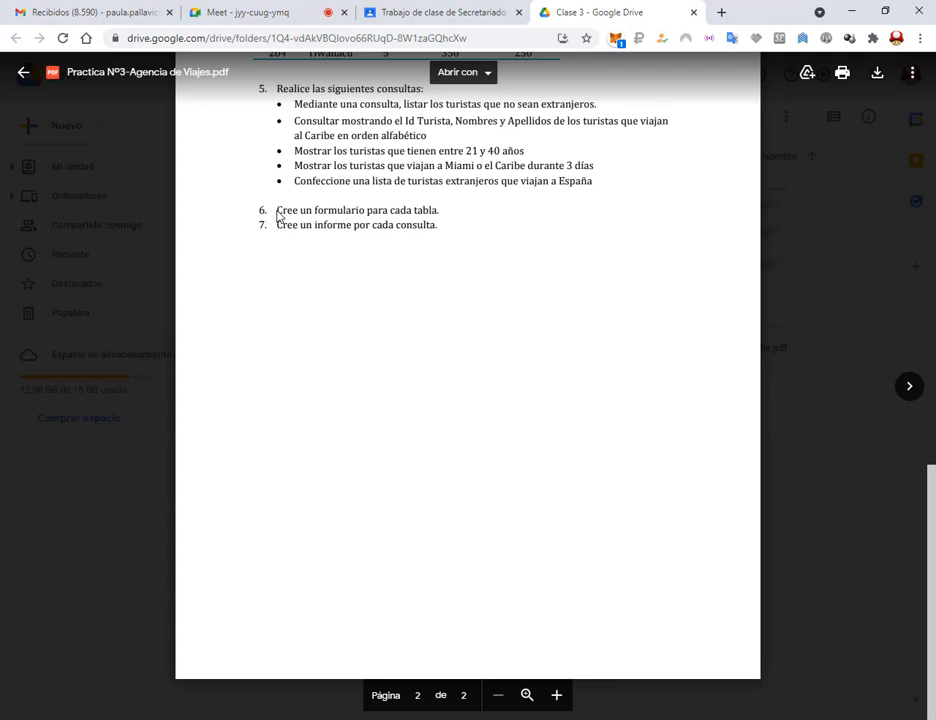
drag(278, 213, 441, 213)
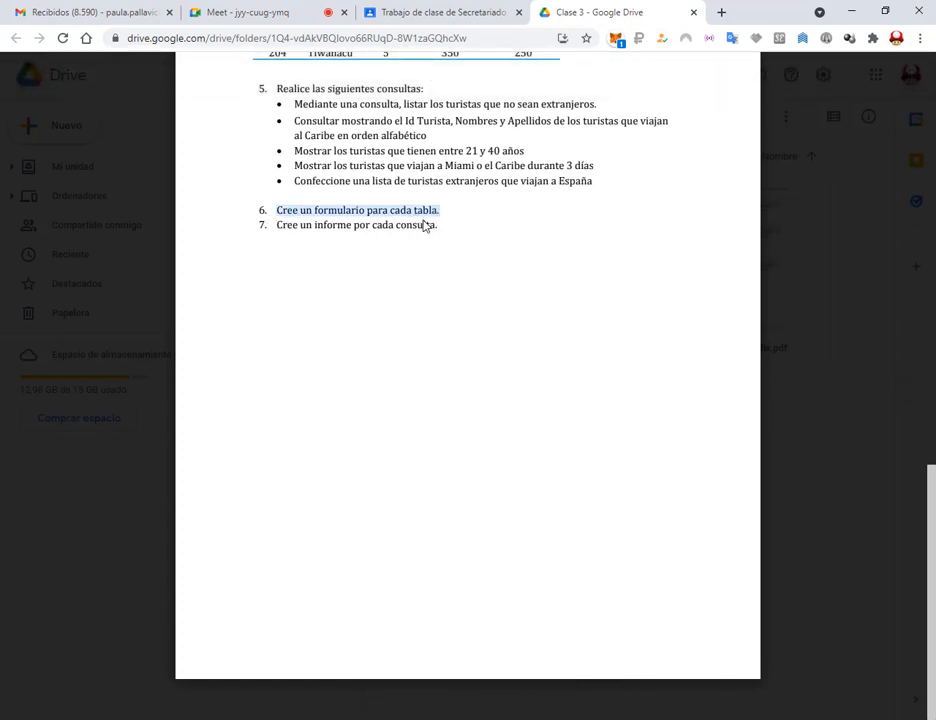
key(alt+Tab)
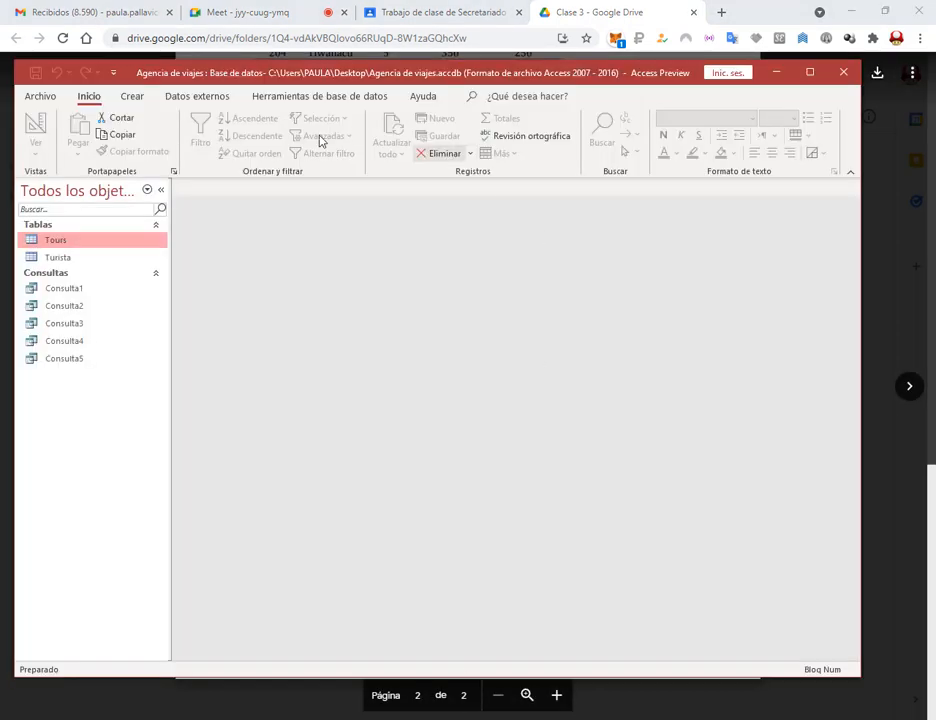
Create a form from the Tours table, keeping the exercise item visible behind the window, and maximize Access.
click(131, 97)
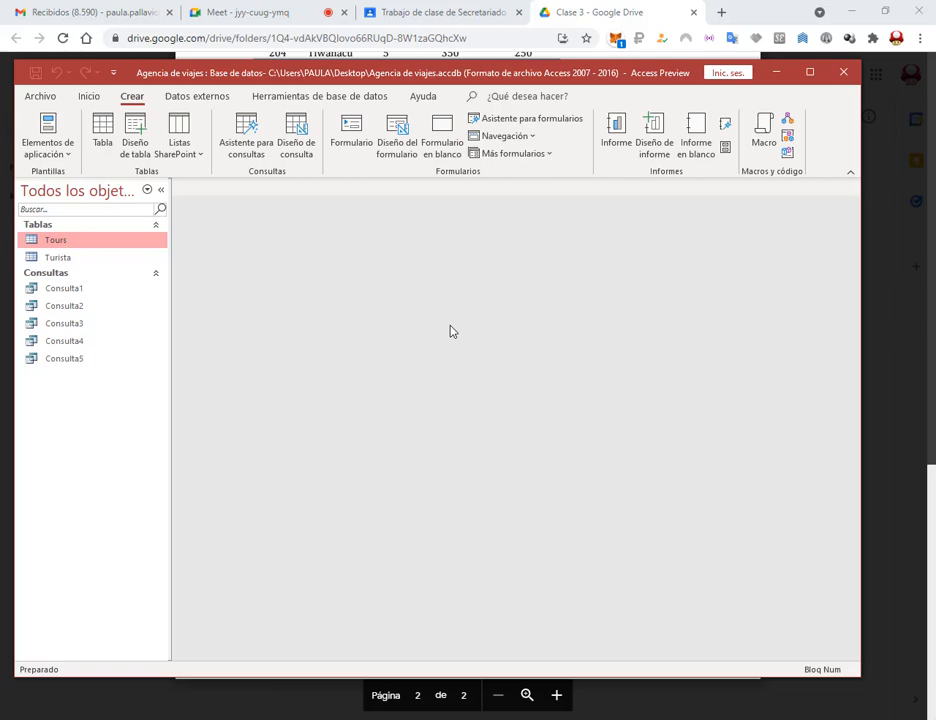
drag(403, 72, 428, 238)
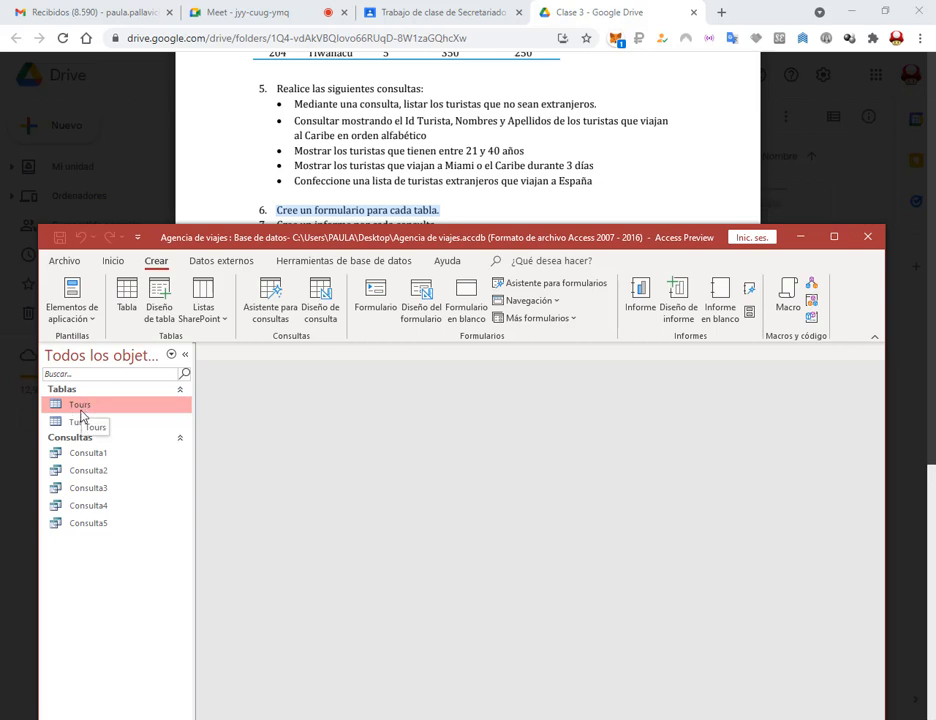
click(371, 293)
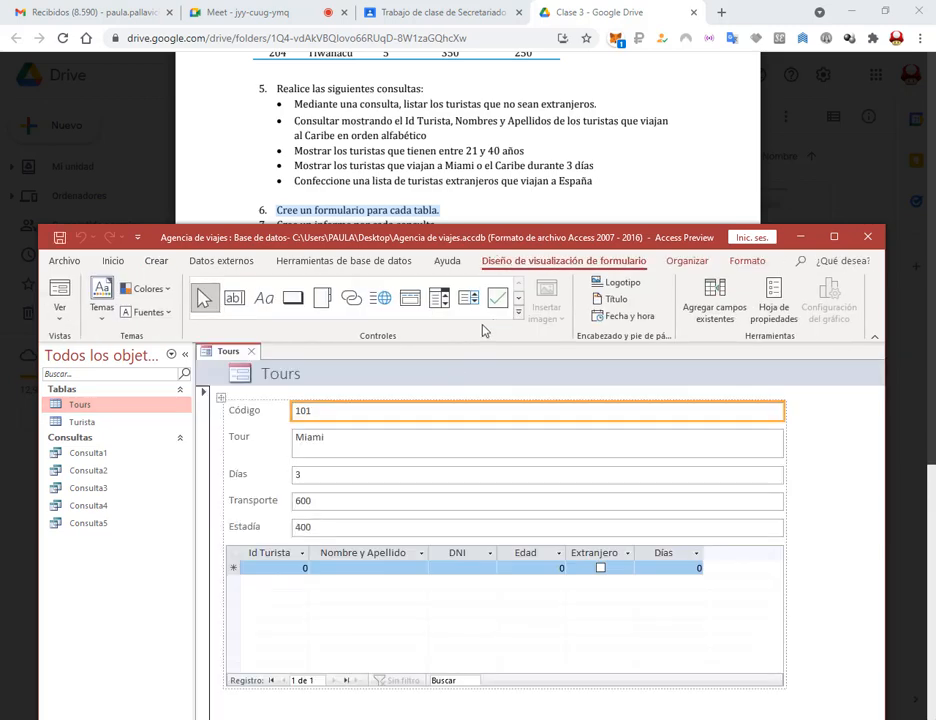
click(836, 236)
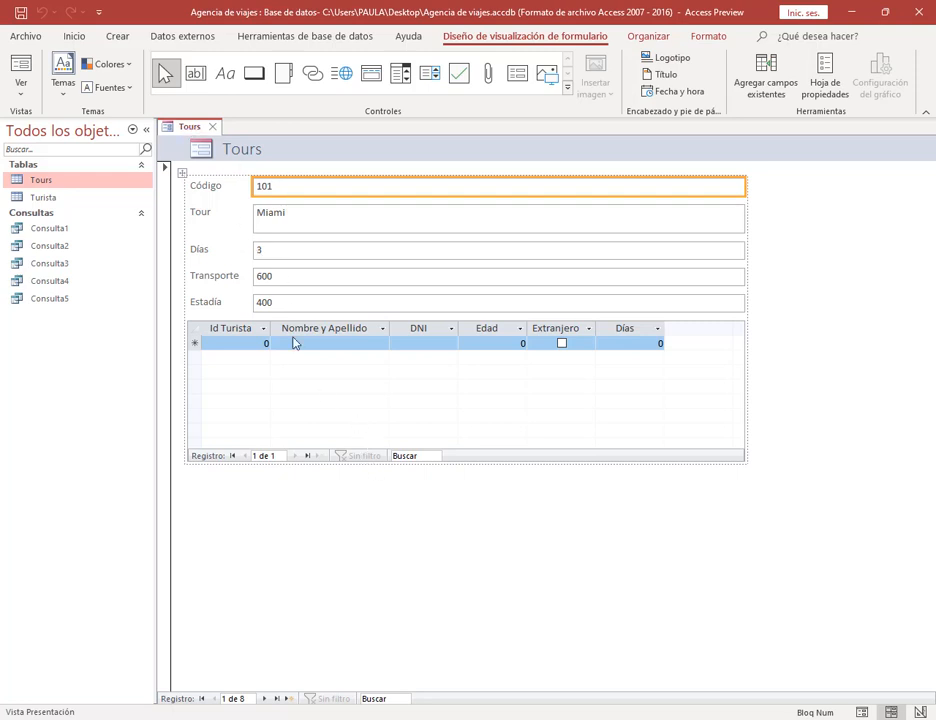
Open the Tours form in design view and extend its Detalle section downward to about 13.7 cm high.
right_click(185, 129)
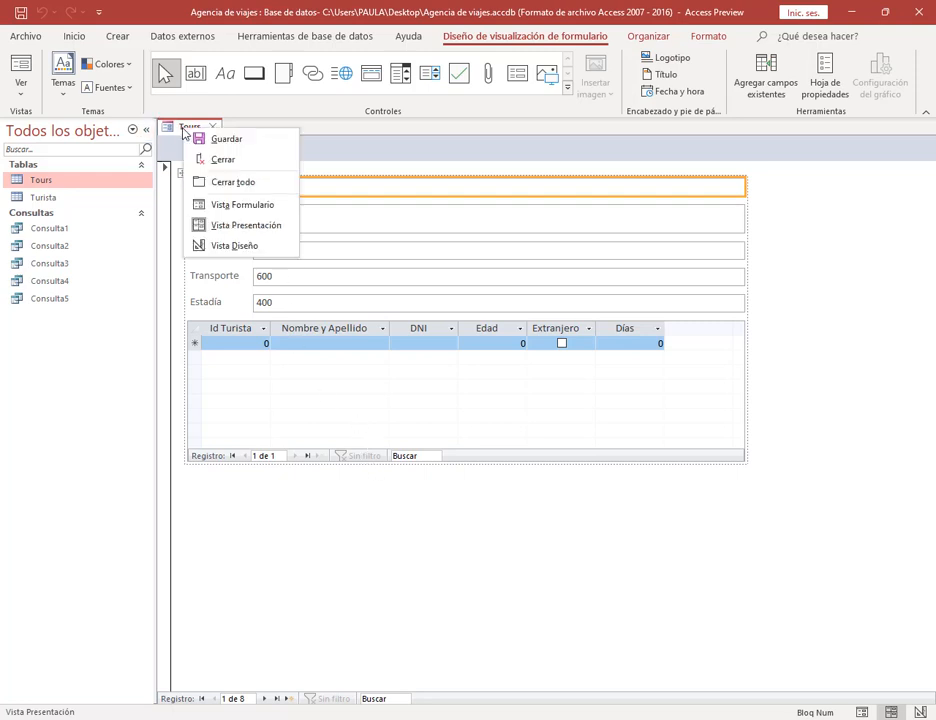
click(219, 246)
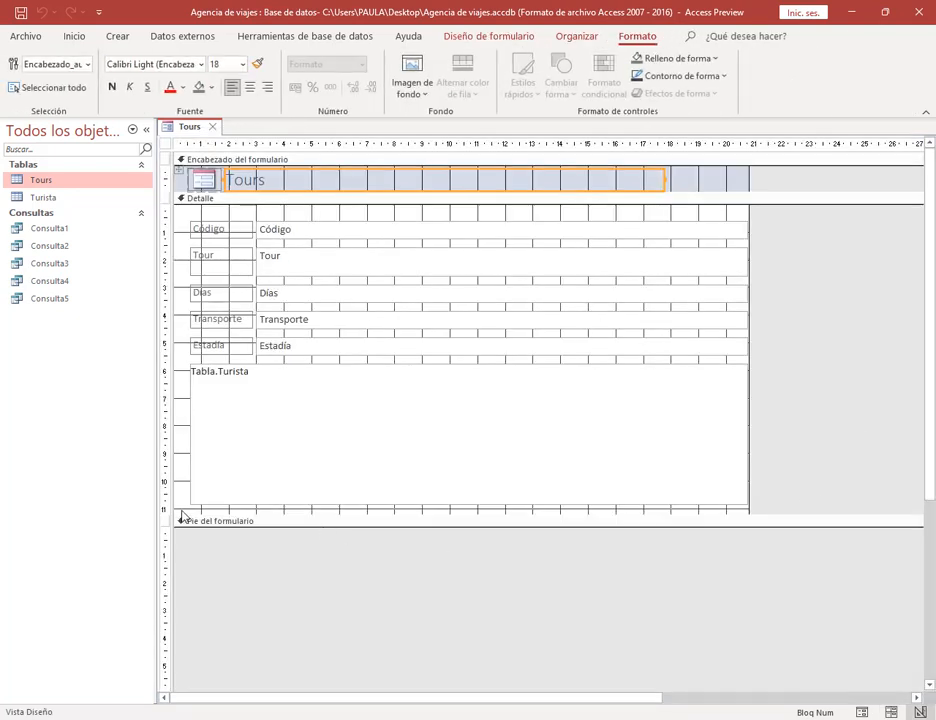
mouse_move(168, 507)
mouse_down()
mouse_move(877, 510)
mouse_move(913, 523)
mouse_up()
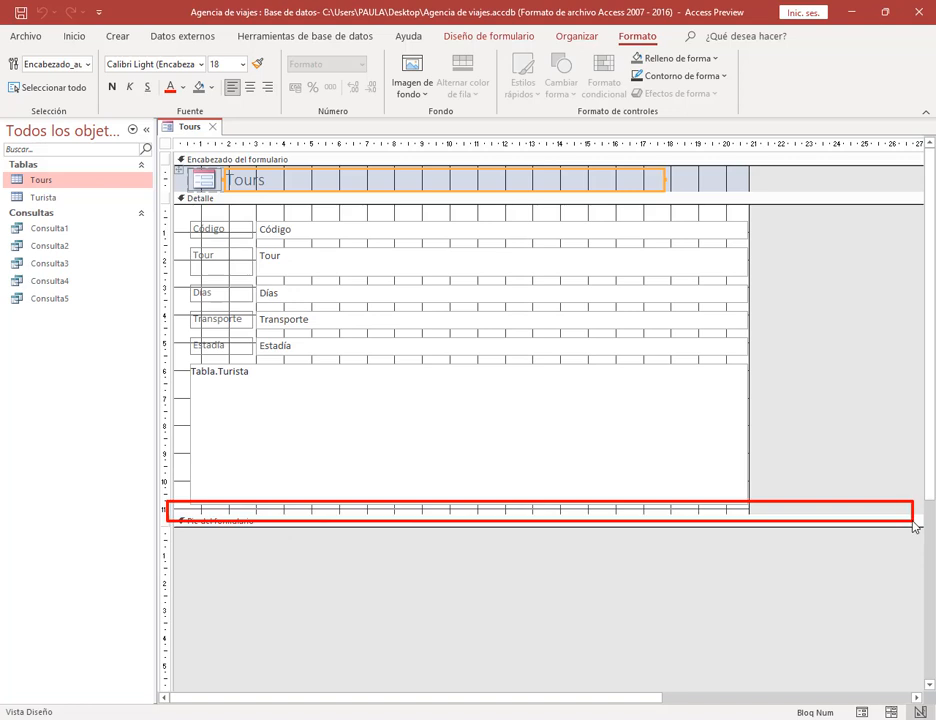
drag(765, 527, 766, 592)
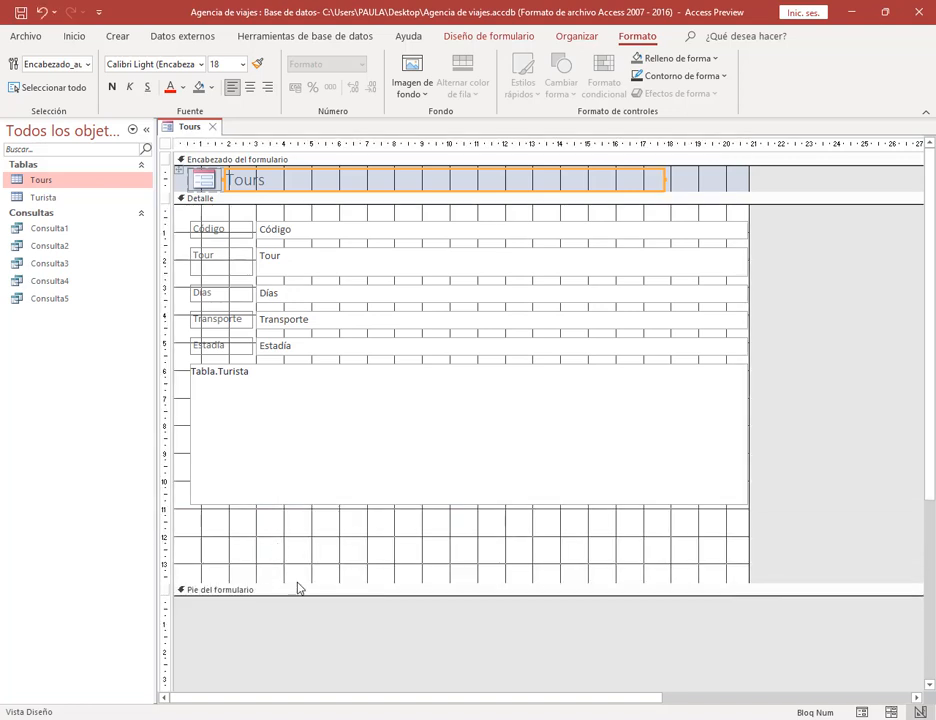
Extend the Detalle section to about 14 cm high and draw a command button about 4 cm wide beneath the Turista subform.
drag(298, 594, 298, 598)
click(306, 565)
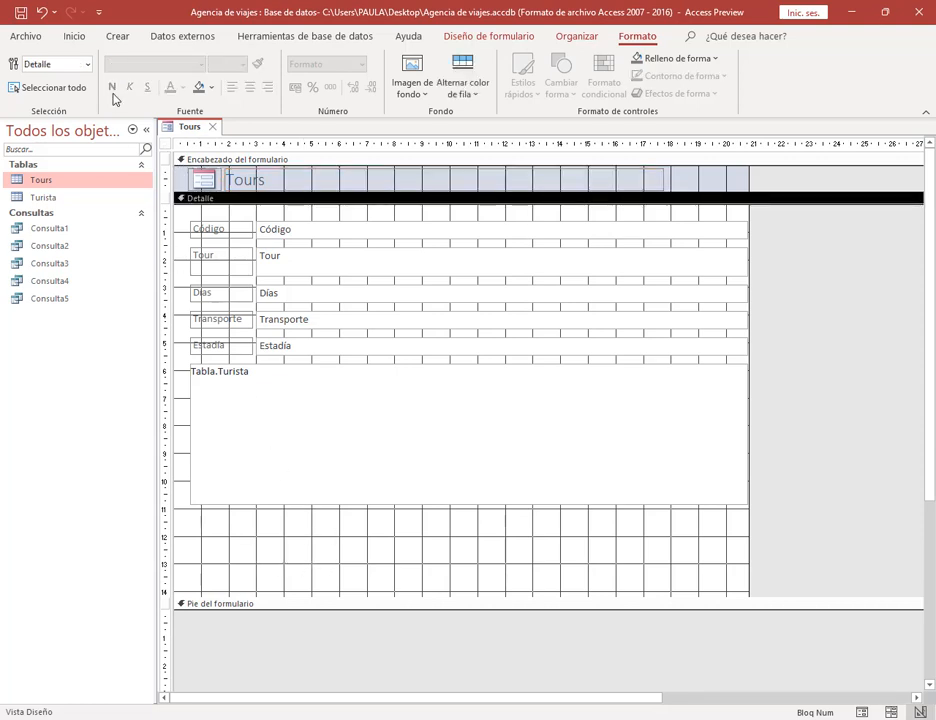
click(472, 38)
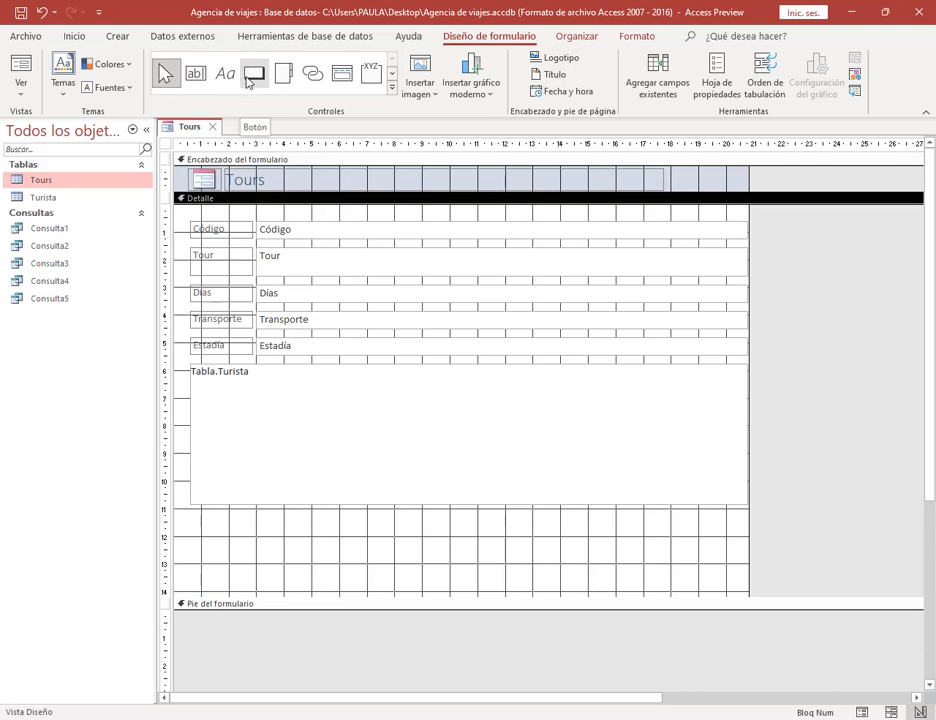
click(261, 79)
click(222, 75)
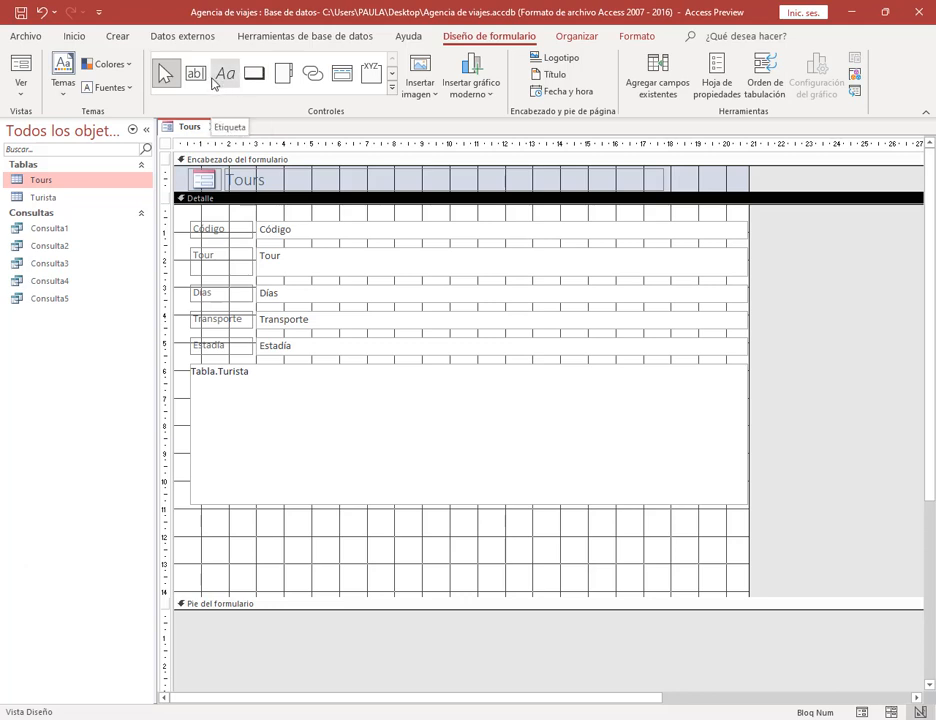
click(197, 78)
click(254, 73)
drag(200, 518, 310, 558)
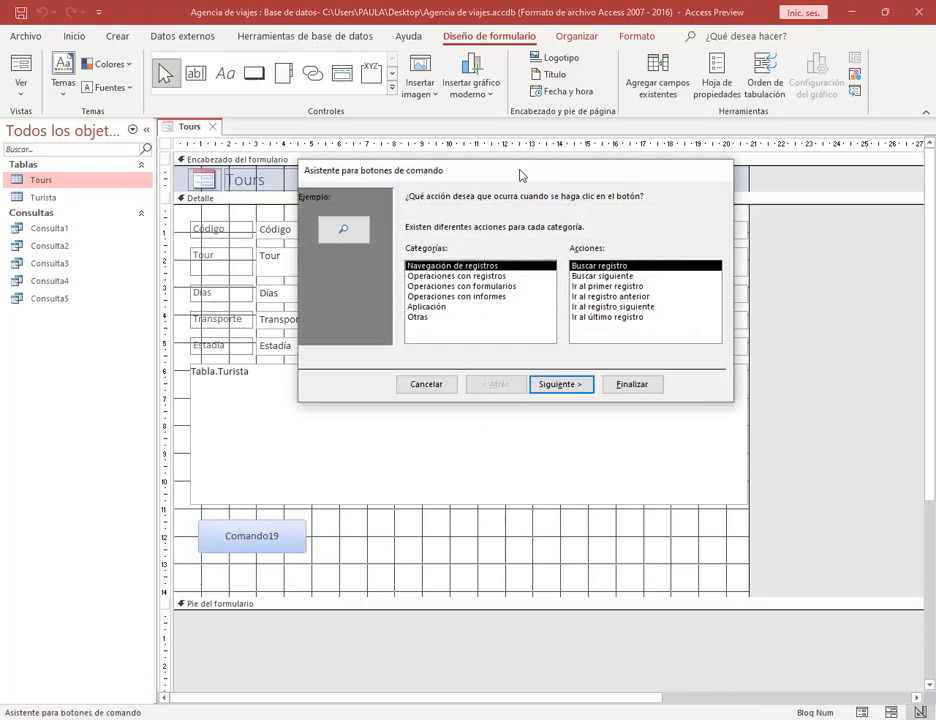
Check the video call's messages in Google Meet and return to the command button wizard in Access.
drag(520, 175, 492, 201)
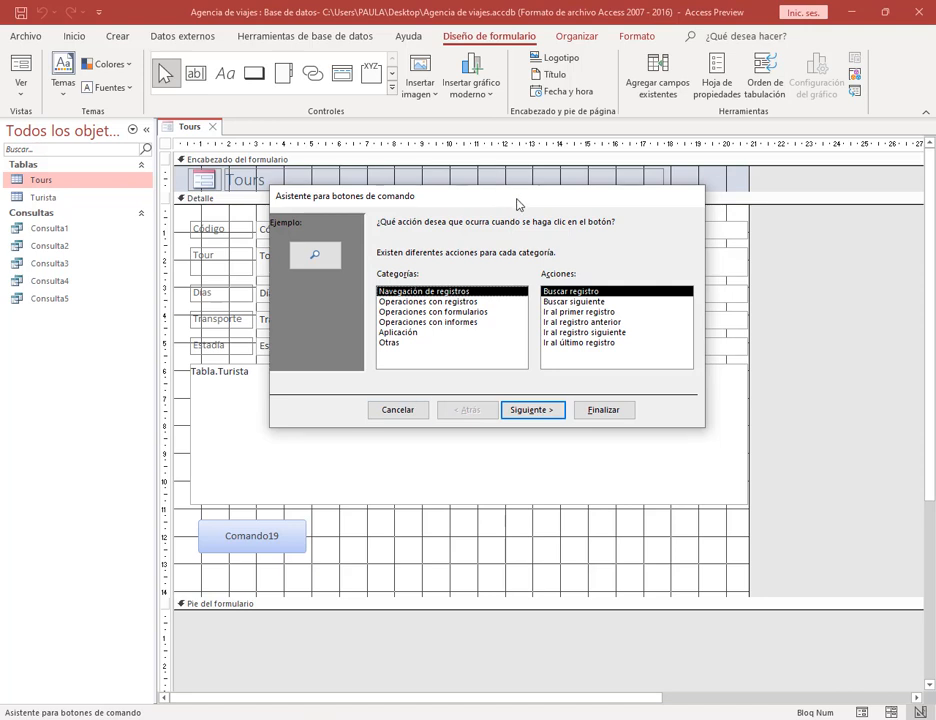
drag(517, 204, 507, 196)
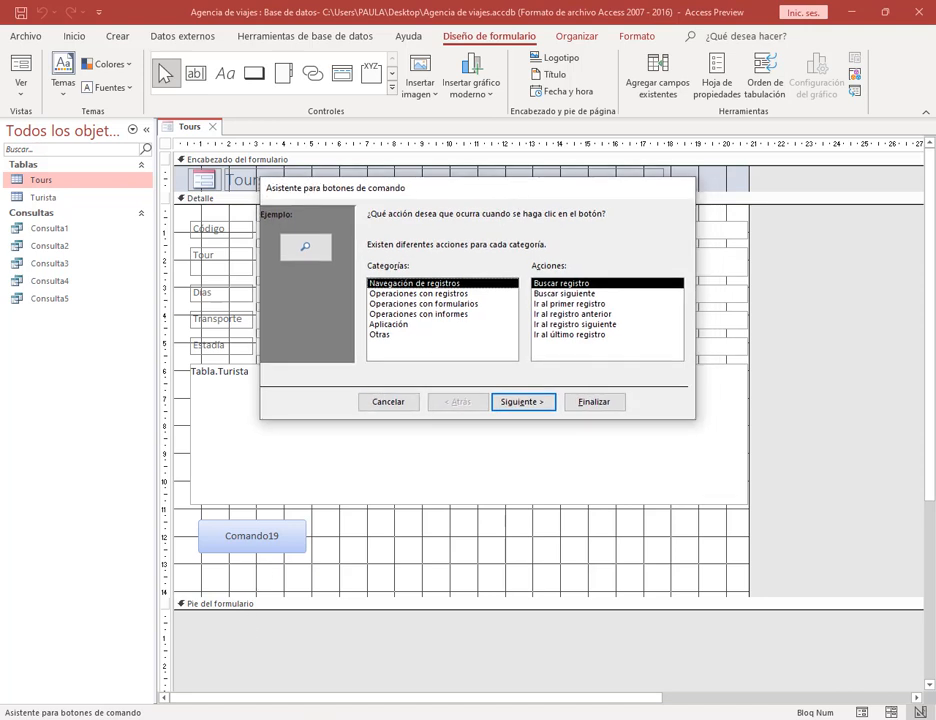
click(100, 622)
click(268, 13)
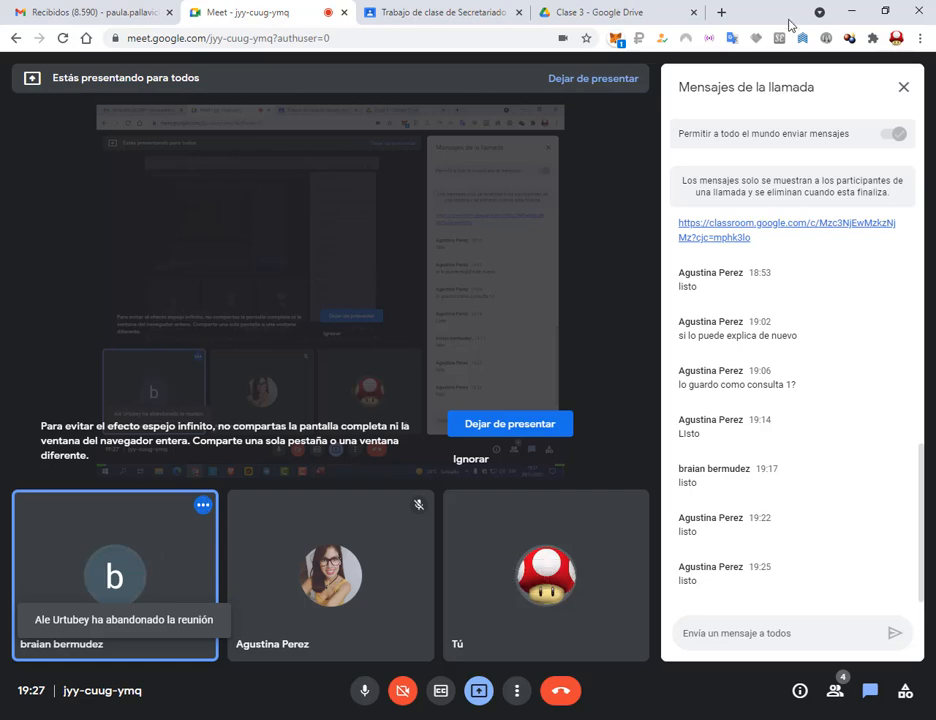
click(851, 10)
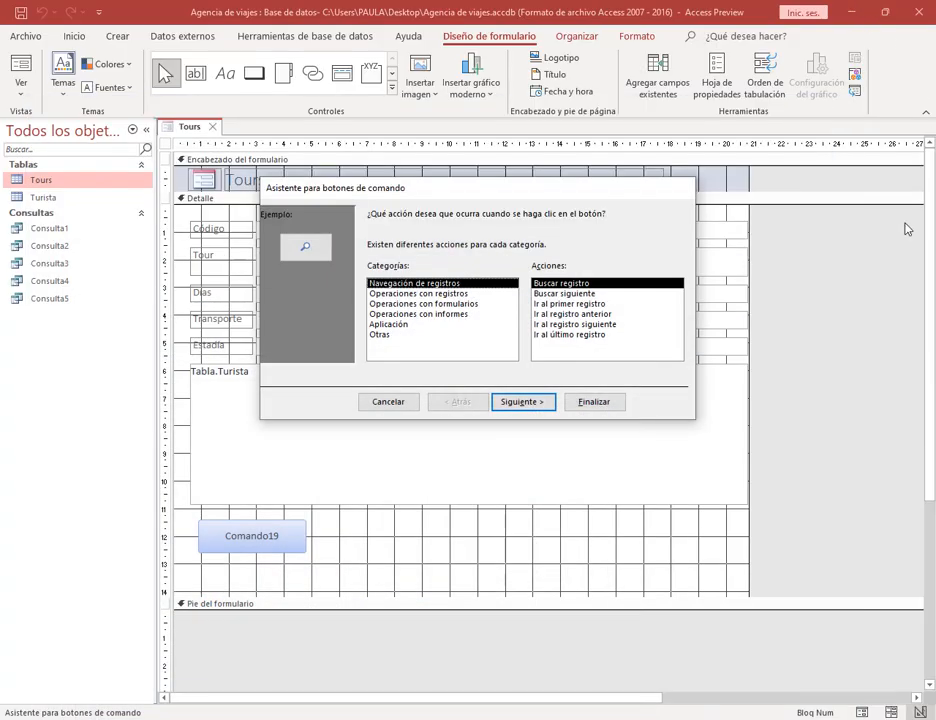
Examine the wizard's categories and the Navegación de registros actions for the first, previous, next and last record.
drag(488, 196, 463, 180)
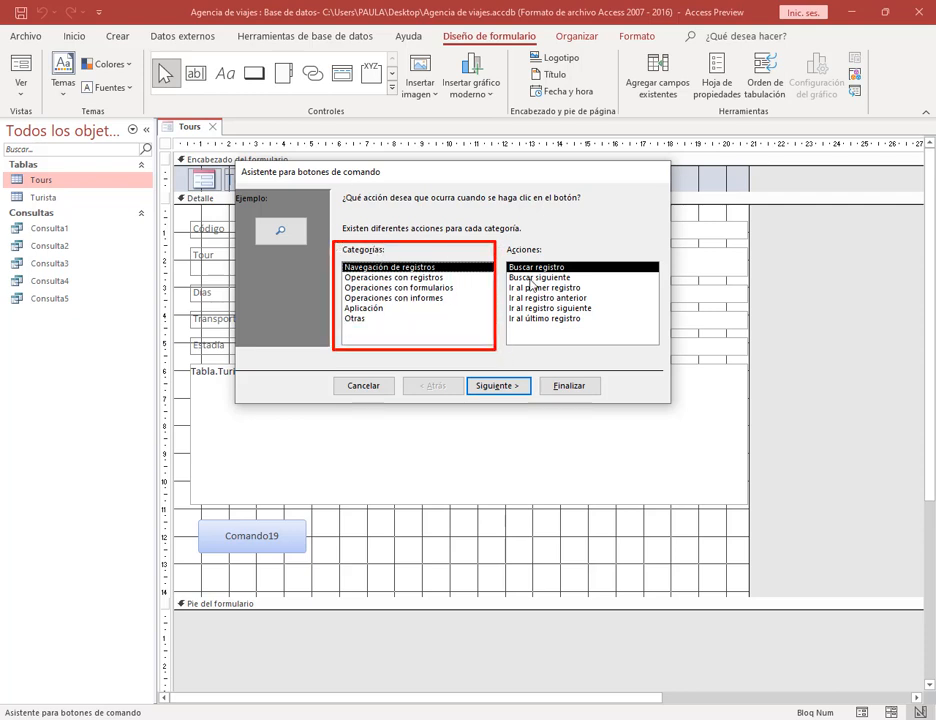
drag(502, 242, 642, 348)
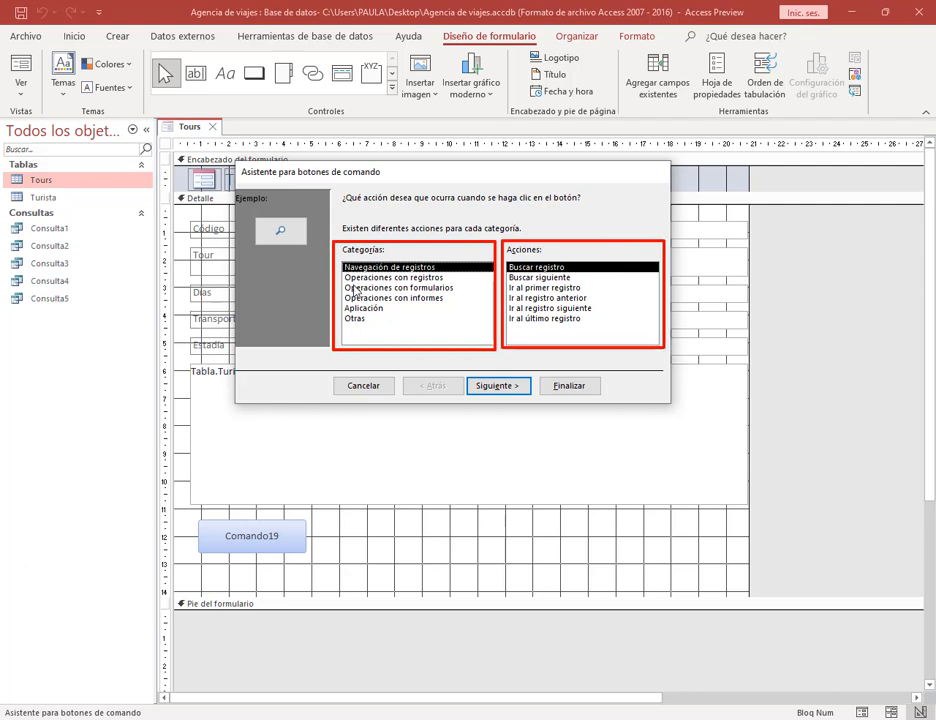
drag(342, 263, 447, 277)
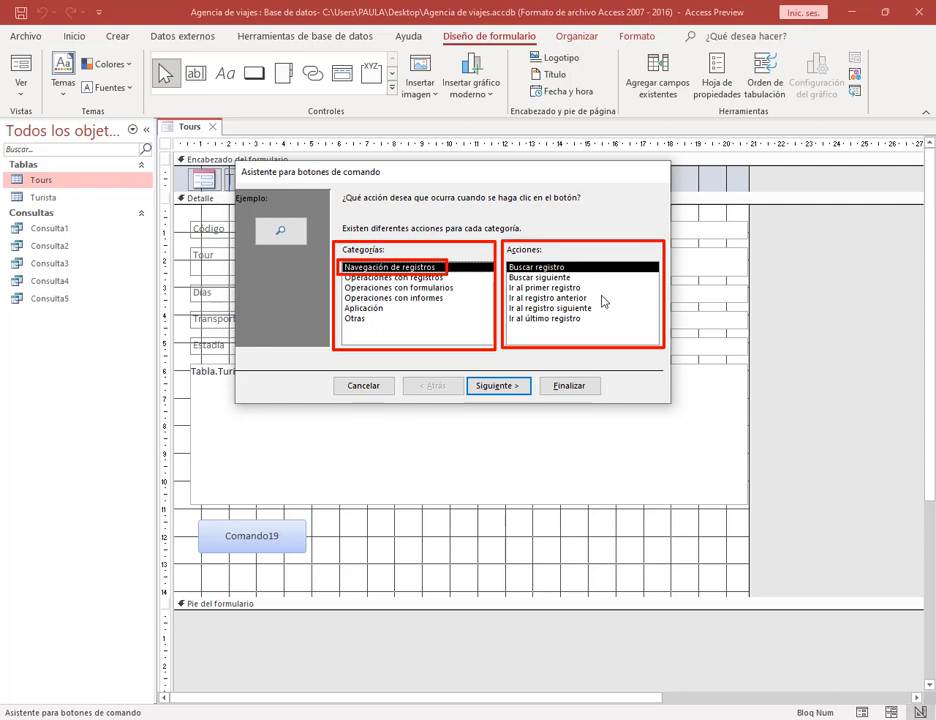
mouse_move(636, 252)
mouse_down()
mouse_move(585, 288)
mouse_move(597, 309)
mouse_move(591, 320)
mouse_up()
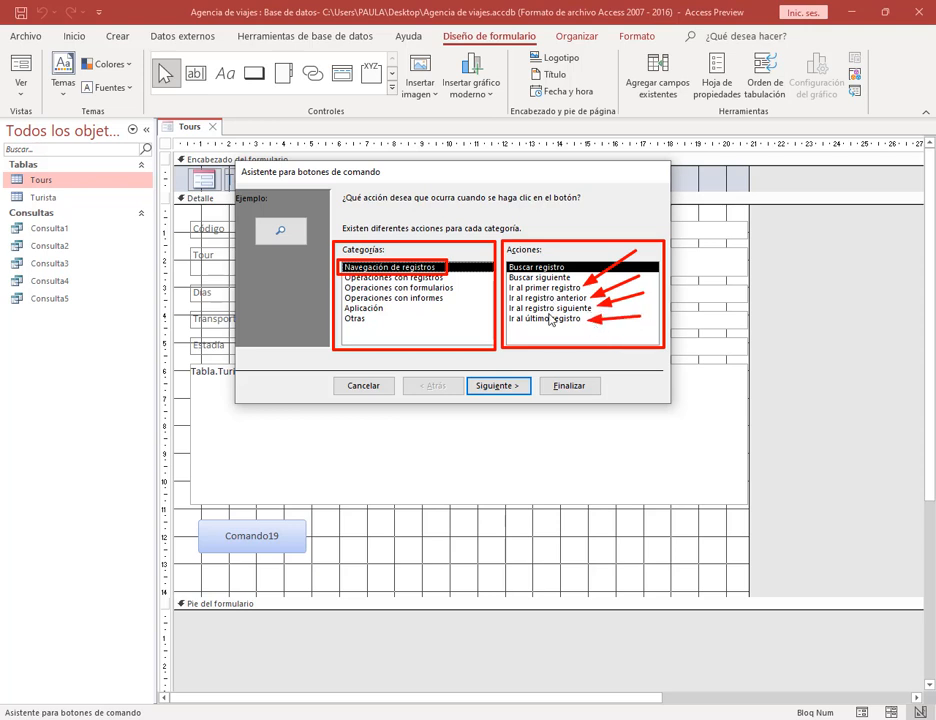
key(Escape)
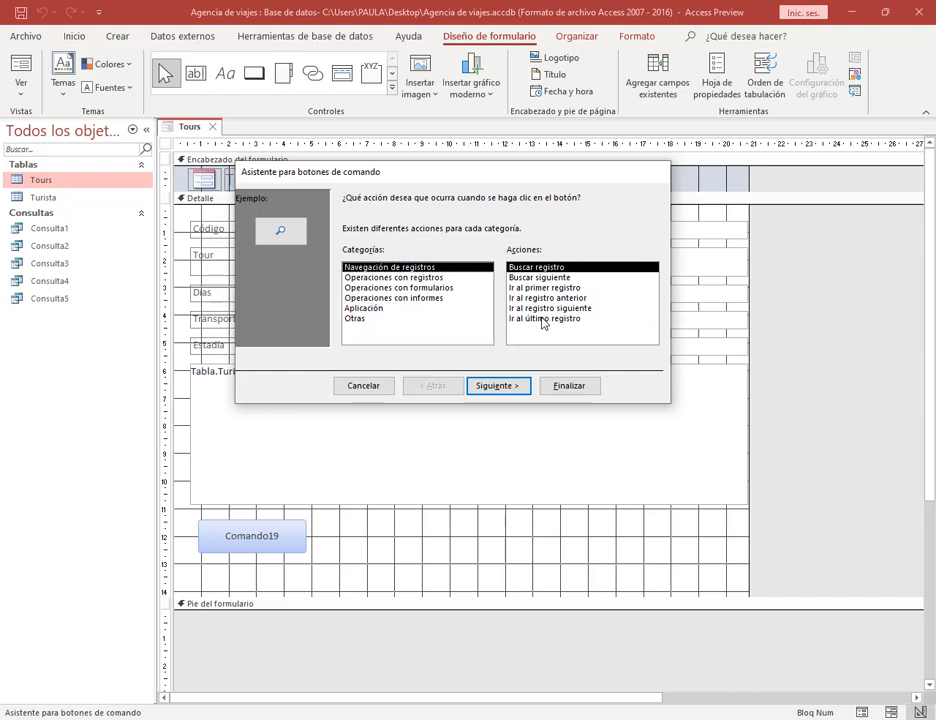
Assign the action Ir al primer registro to the new button, show it as the text Primer registro, and finish the wizard.
click(531, 289)
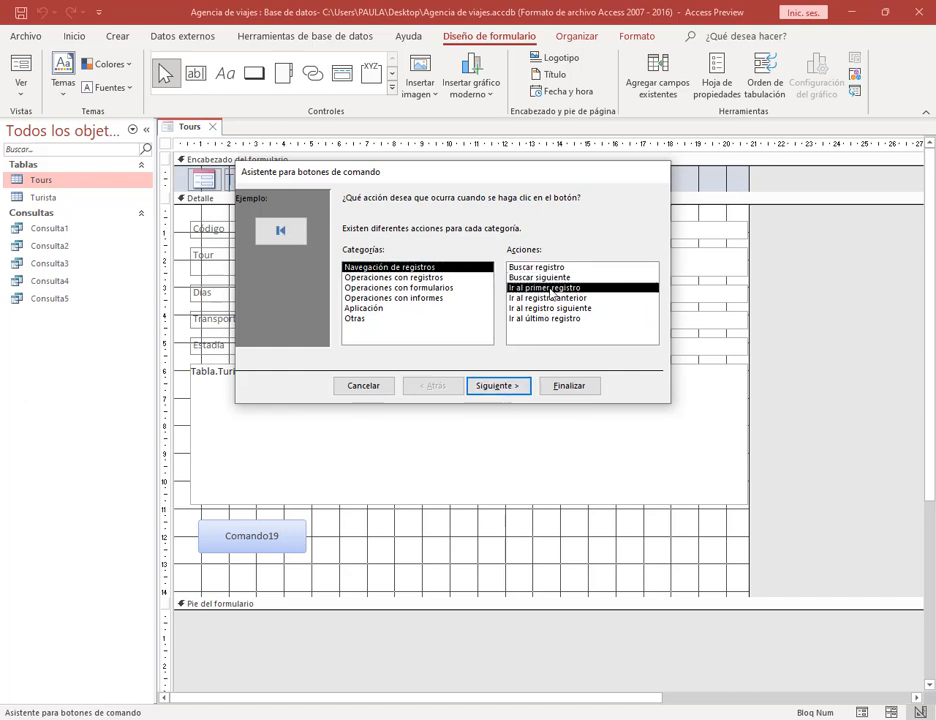
click(513, 387)
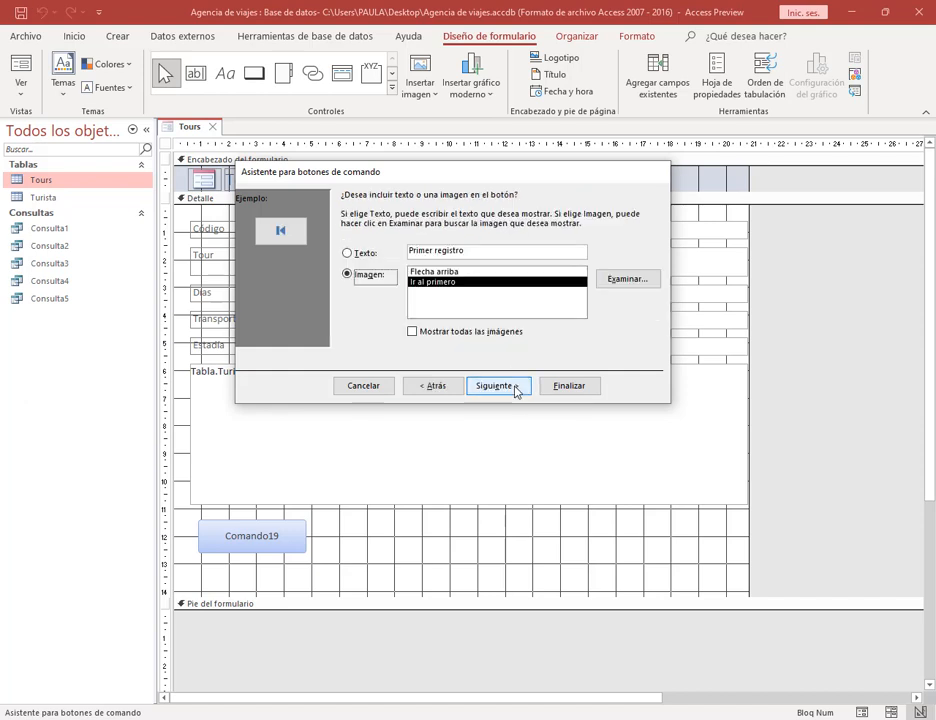
click(358, 260)
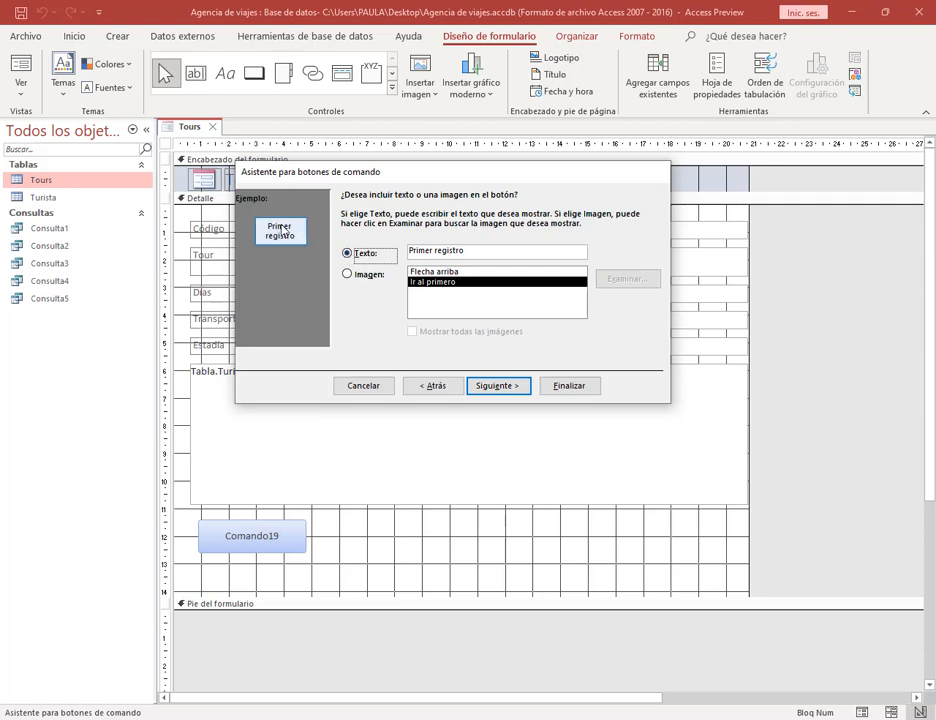
click(366, 280)
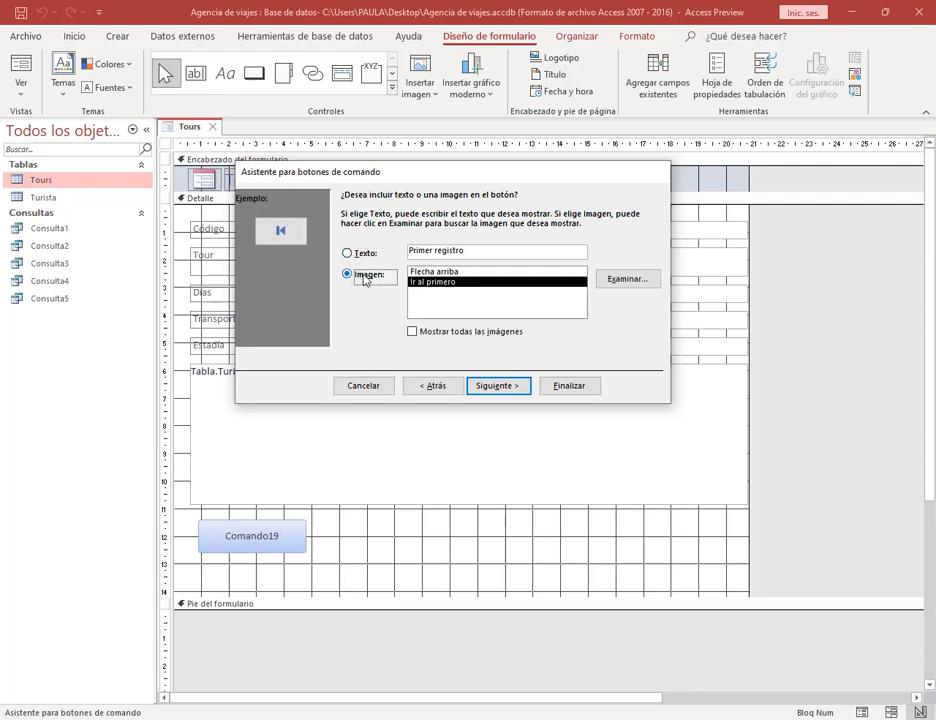
click(434, 271)
click(436, 284)
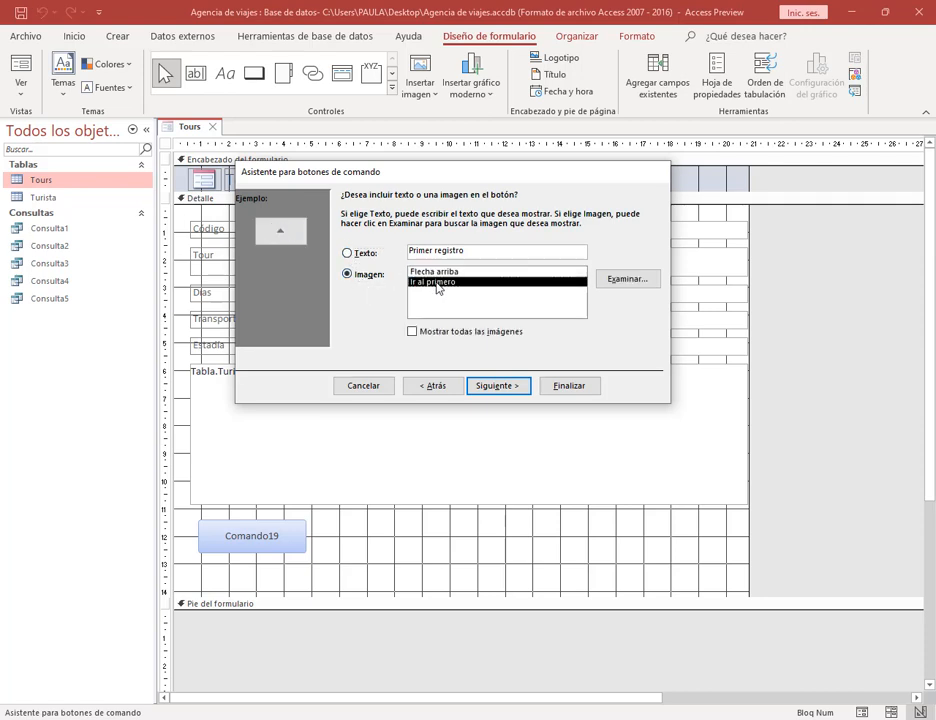
click(352, 256)
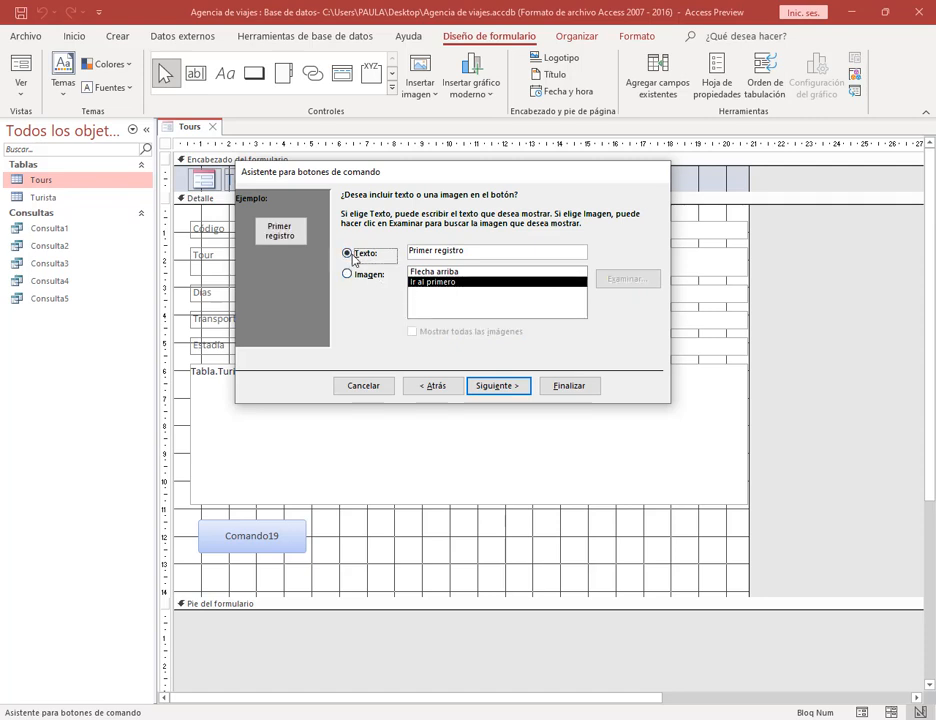
click(494, 386)
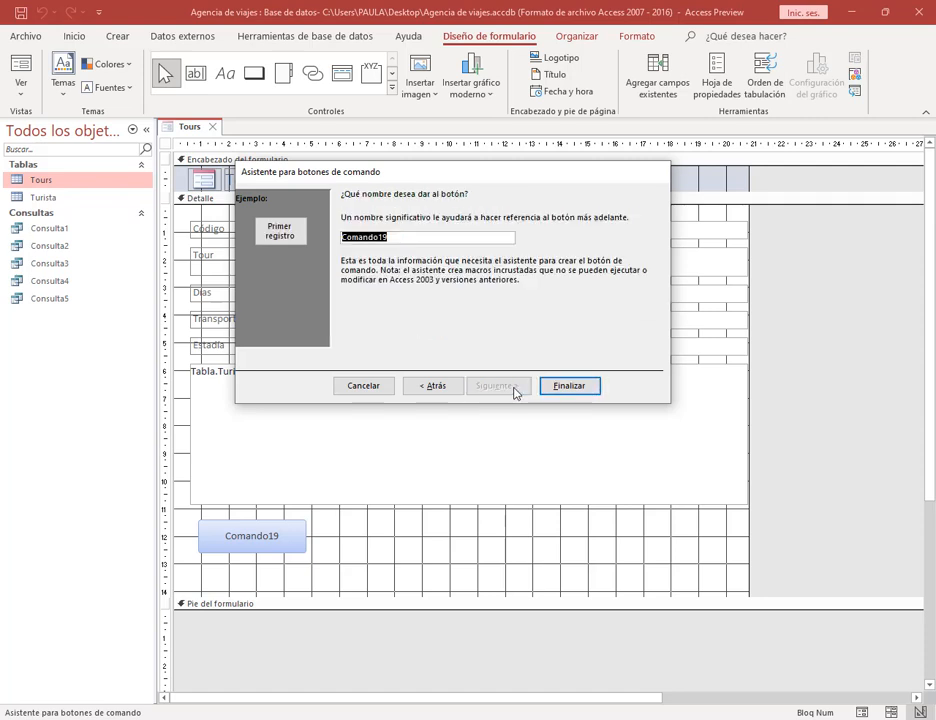
click(569, 386)
Add a command button beside Primer registro with the action Ir al registro anterior, shown as the text Registro anterior.
click(254, 73)
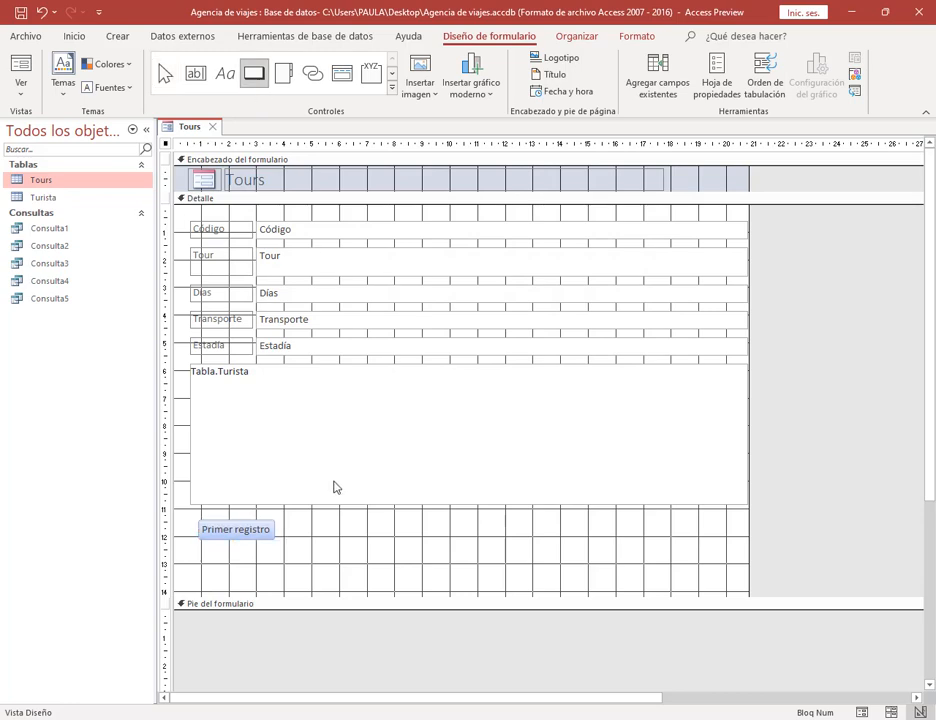
drag(287, 521, 371, 544)
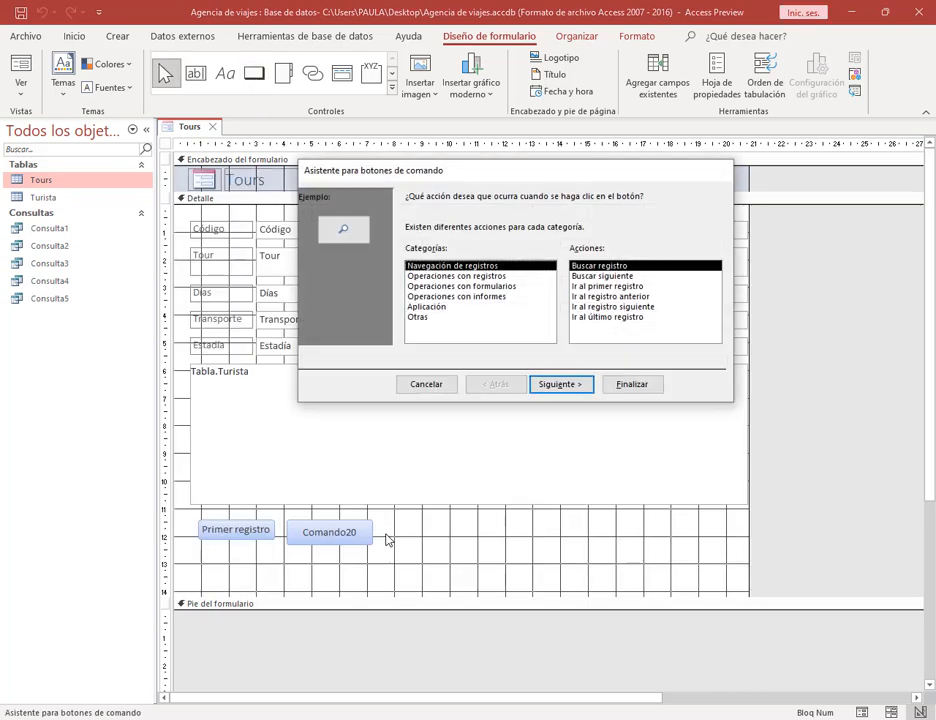
click(606, 296)
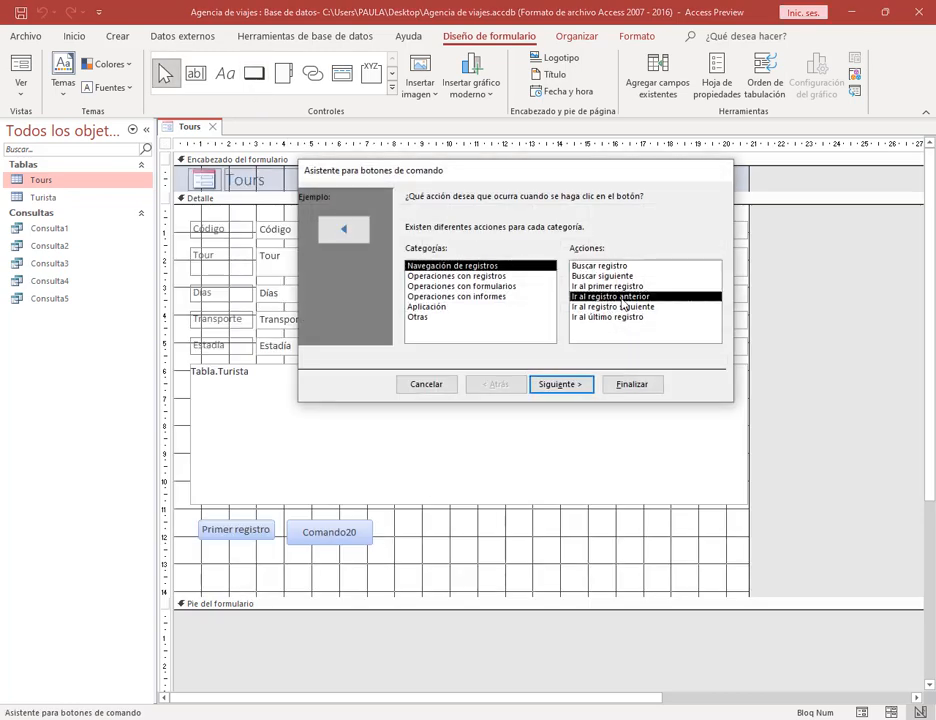
click(556, 387)
click(428, 254)
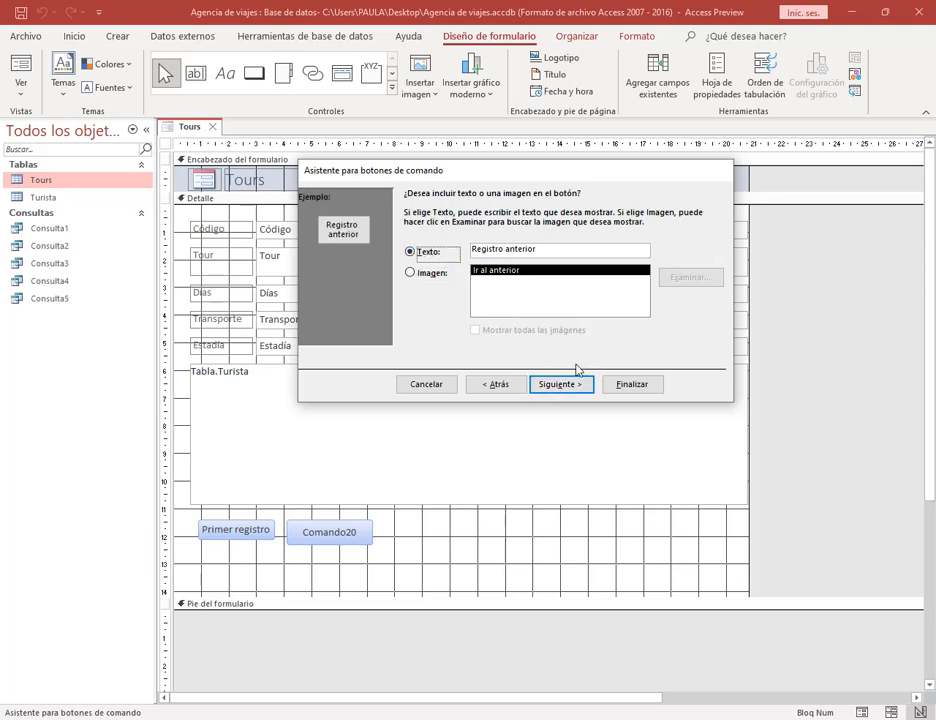
click(631, 386)
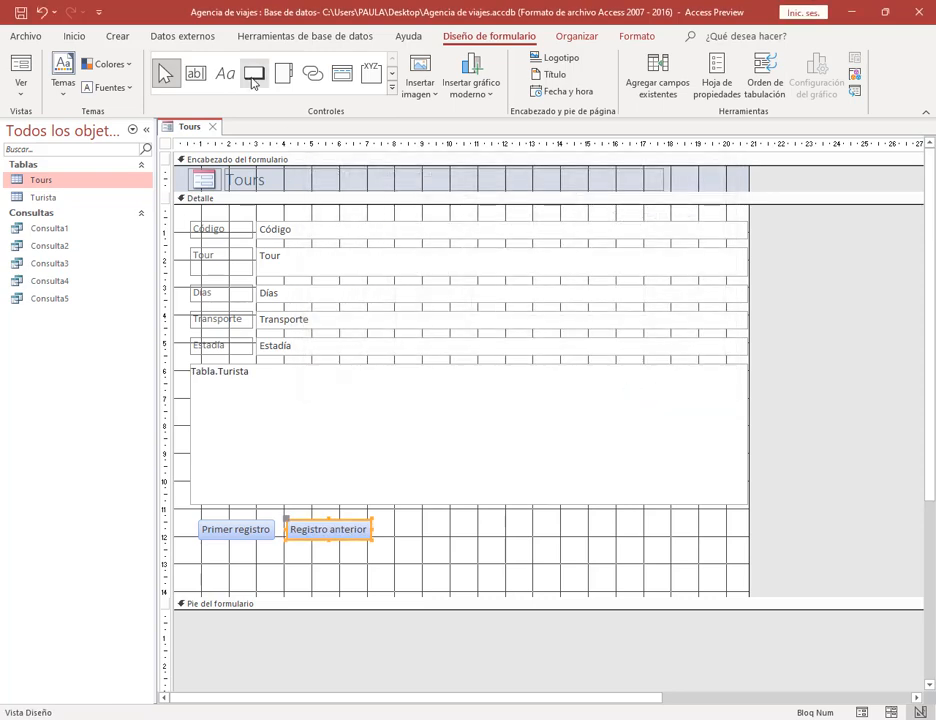
Add a command button after Registro anterior with the action Ir al registro siguiente, shown as the text Registro siguiente.
click(253, 78)
drag(393, 537, 471, 577)
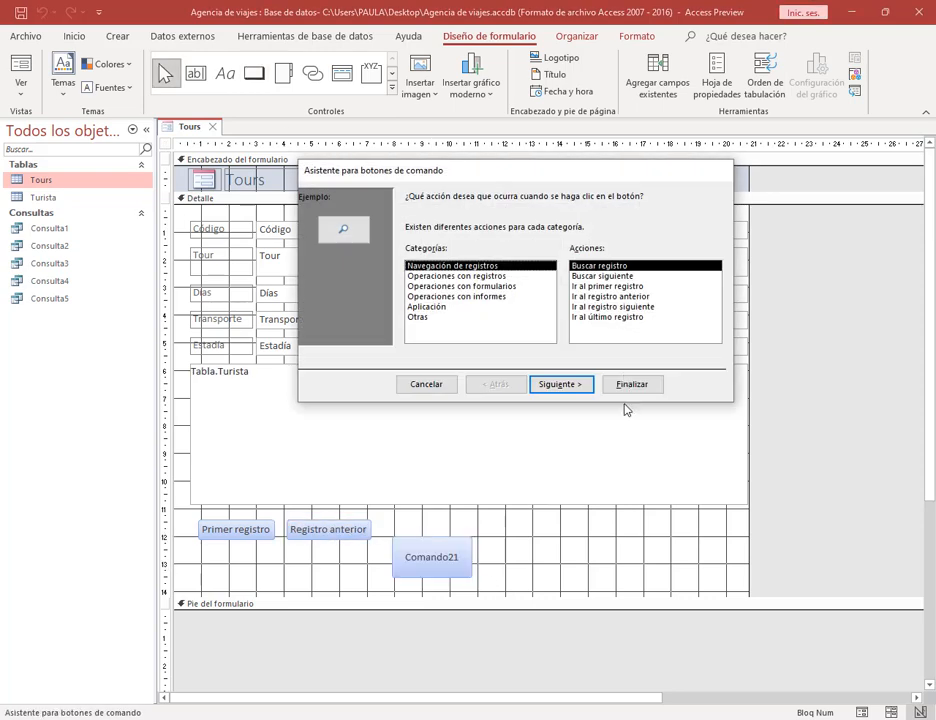
click(610, 306)
click(560, 384)
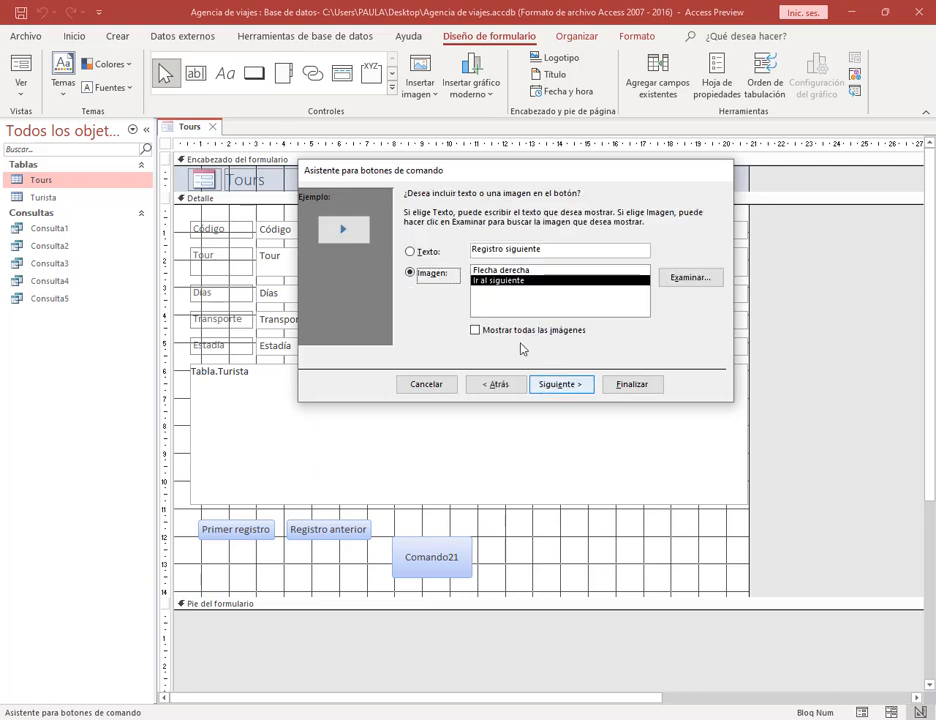
click(430, 253)
click(628, 384)
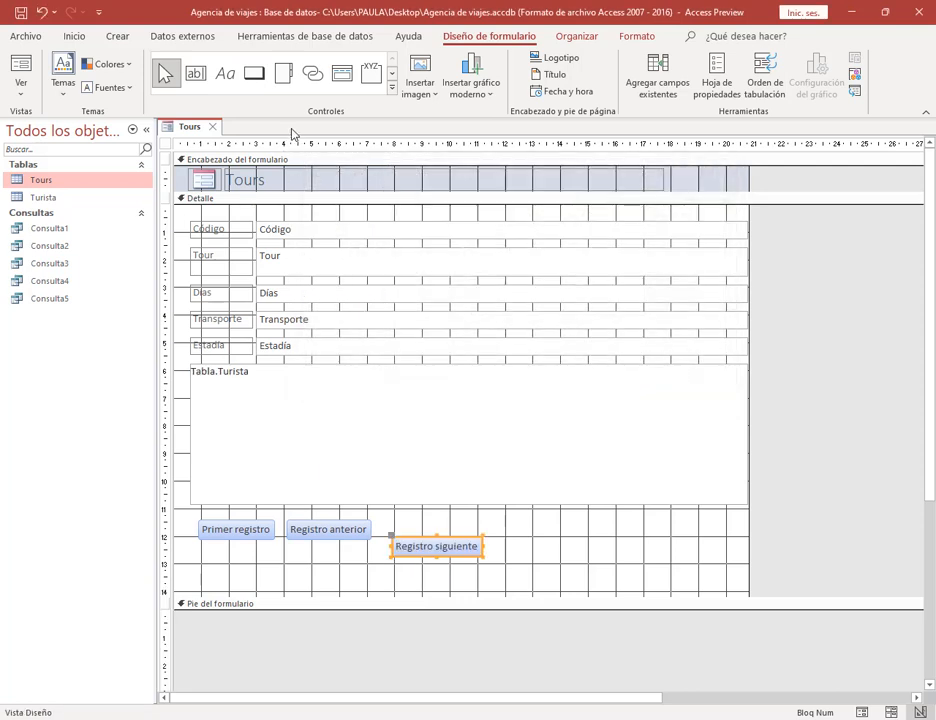
Add a command button after Registro siguiente with the action Ir al último registro, shown as the text Último registro.
click(253, 73)
drag(503, 535, 618, 570)
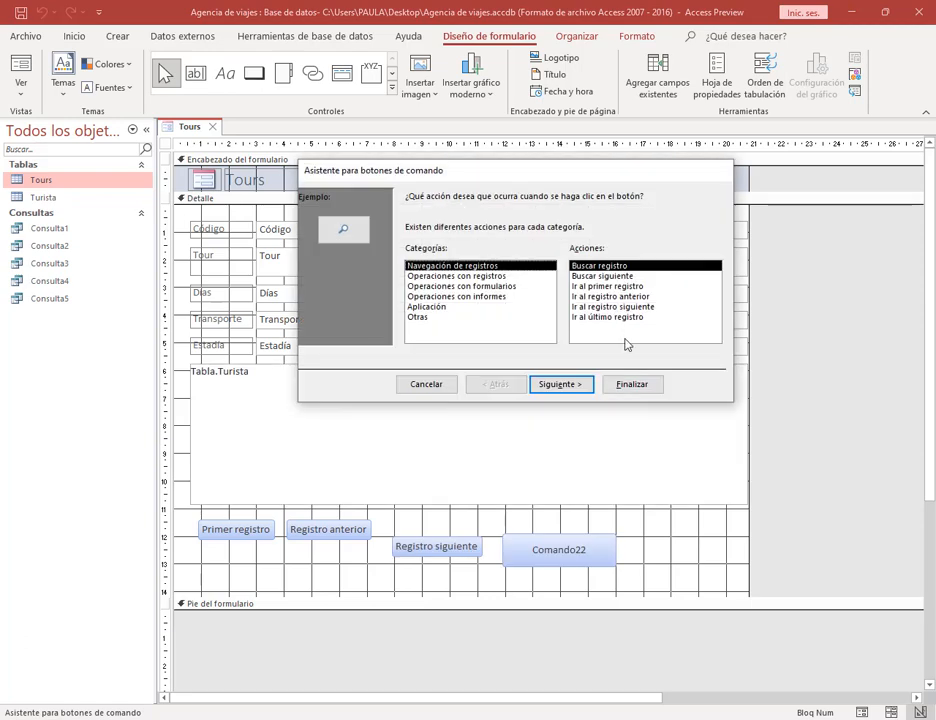
click(616, 316)
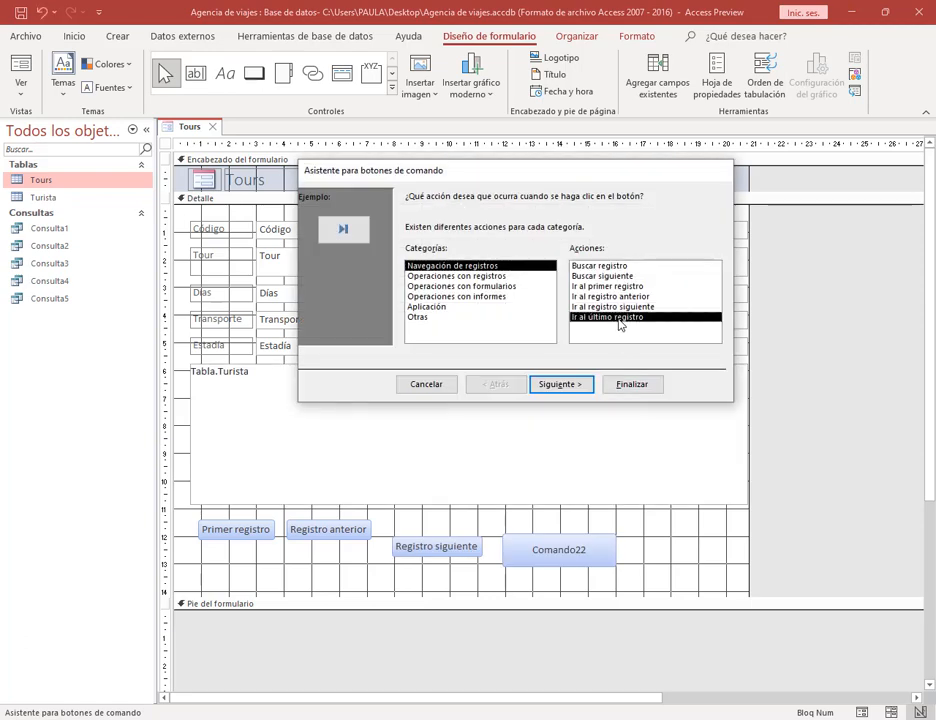
click(556, 384)
click(412, 252)
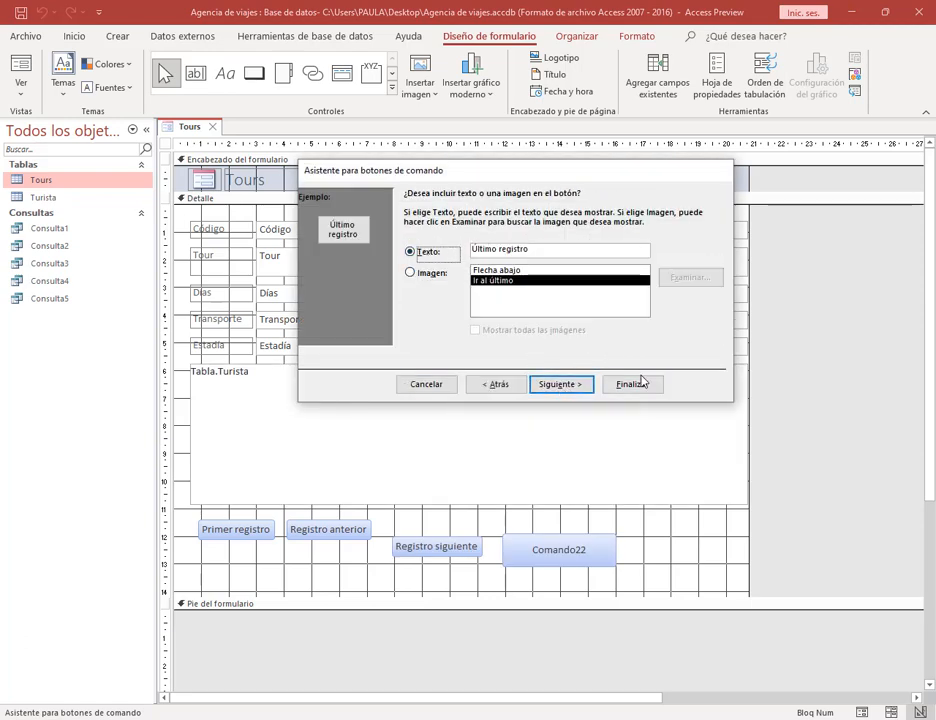
click(645, 383)
click(620, 560)
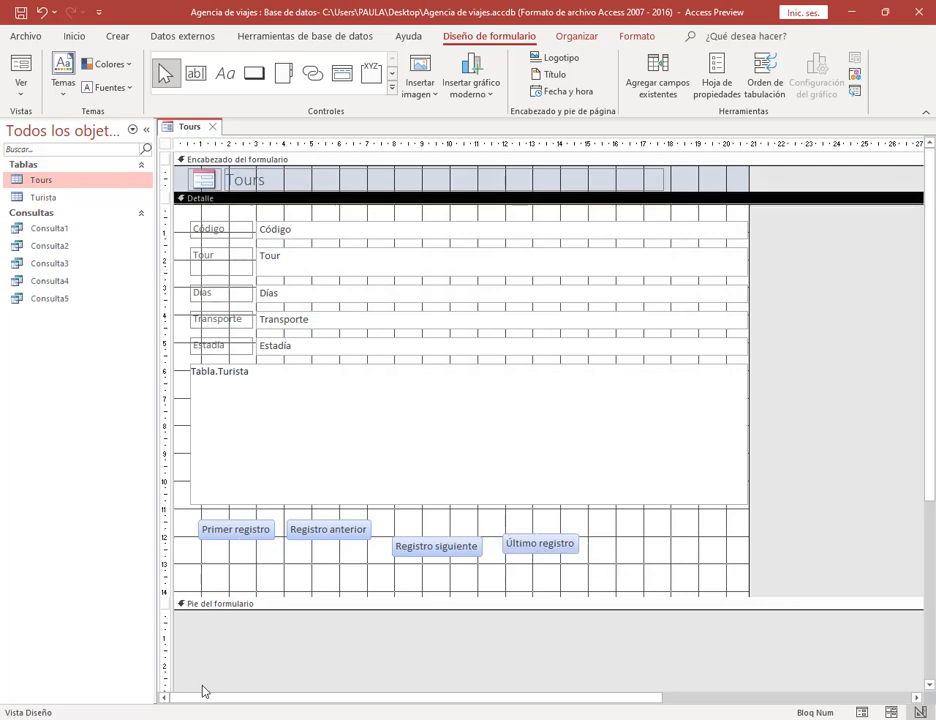
key(alt+Tab)
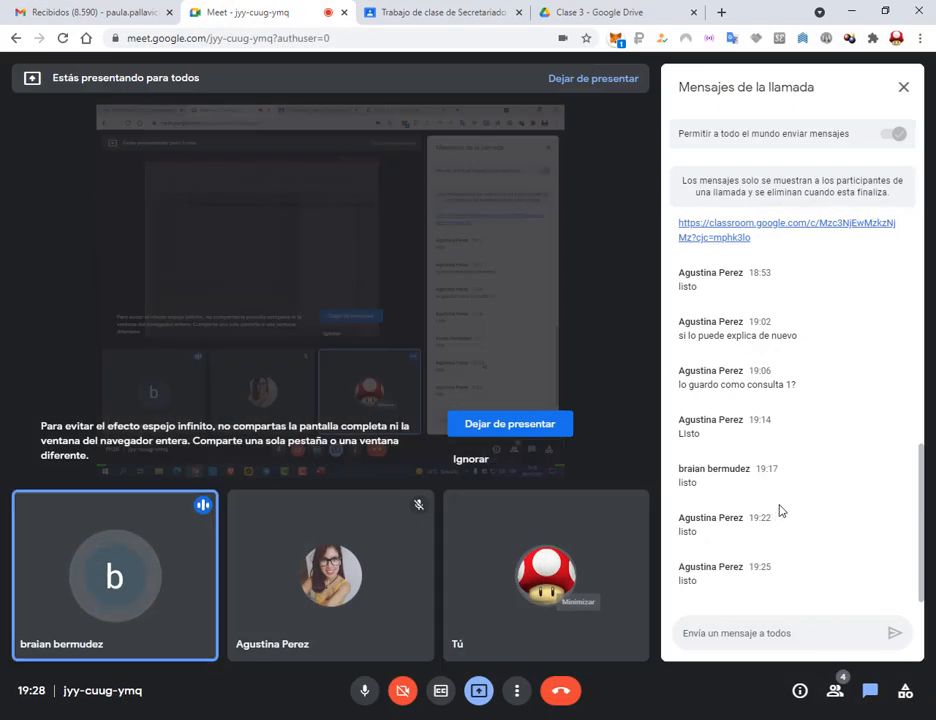
click(851, 10)
Place a command button after Último registro, try the action Ir al primer registro with text instead of image, and cancel the wizard.
click(254, 72)
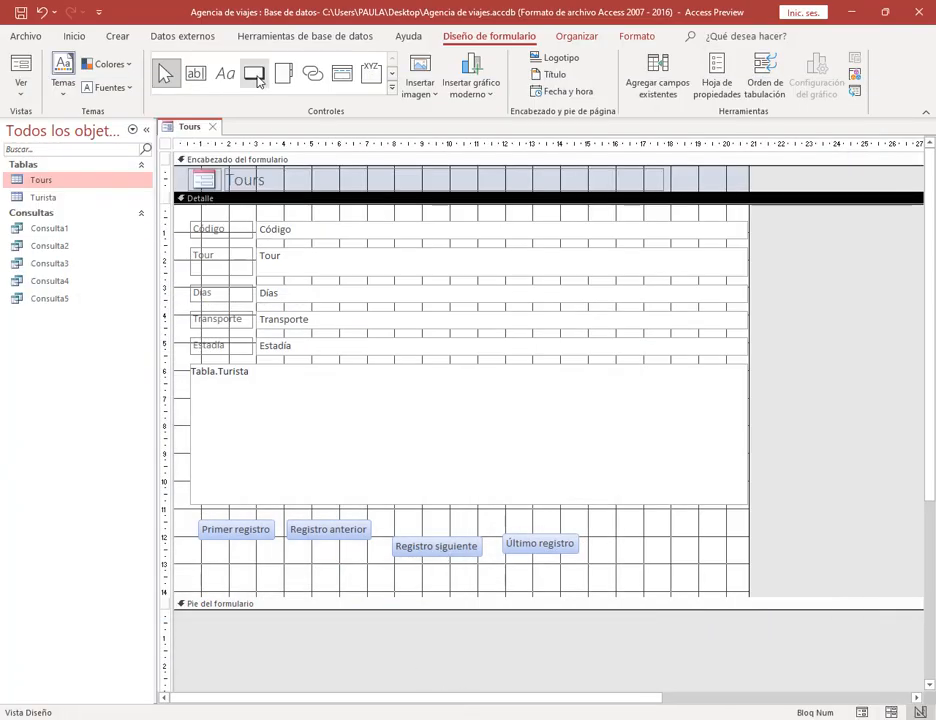
click(612, 508)
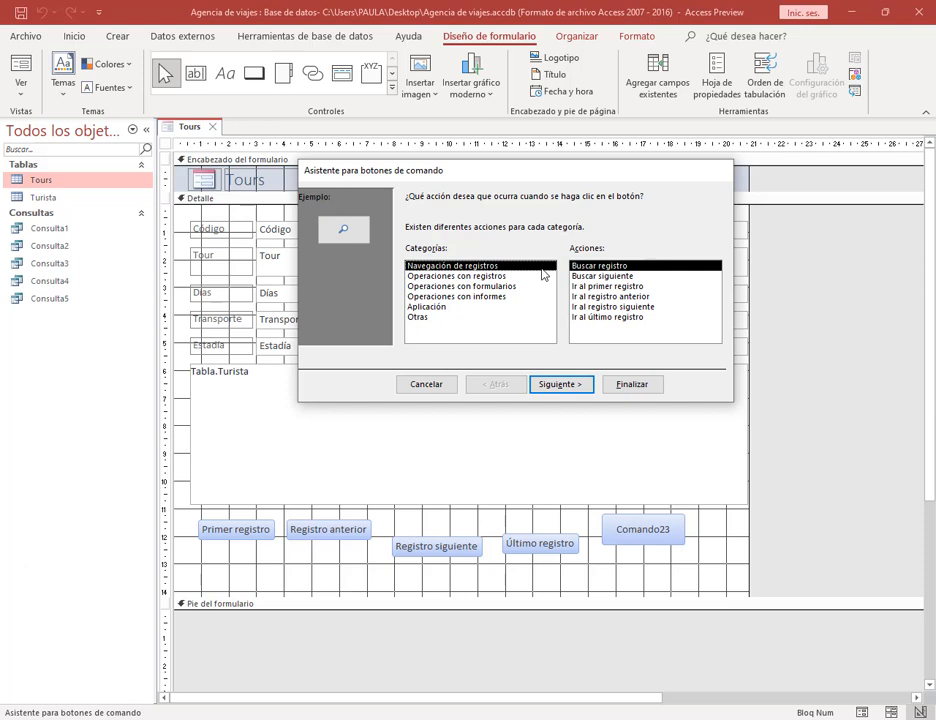
click(576, 384)
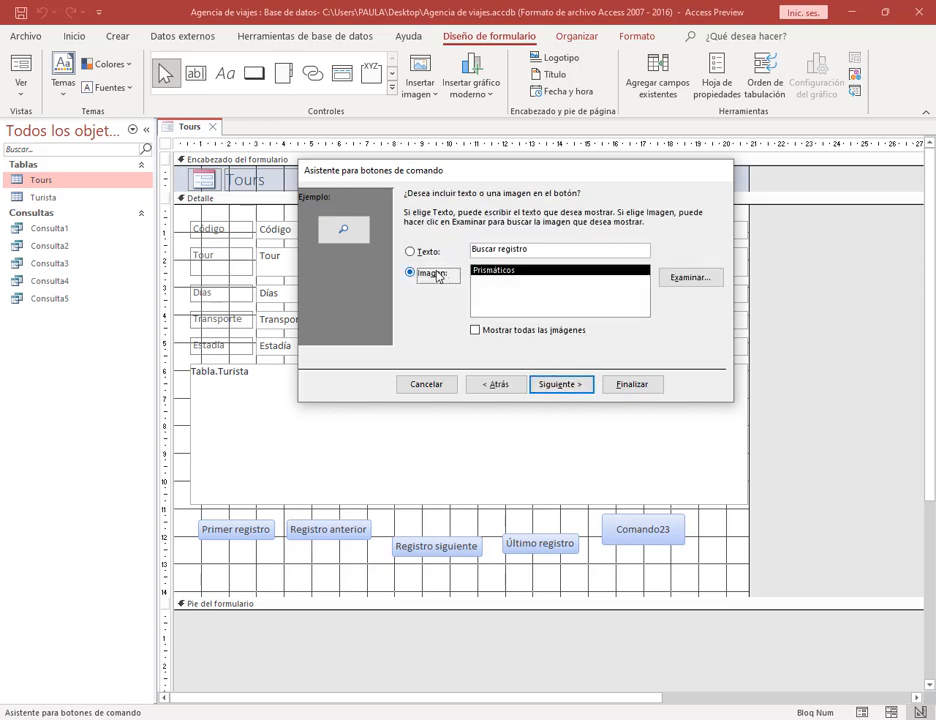
click(496, 384)
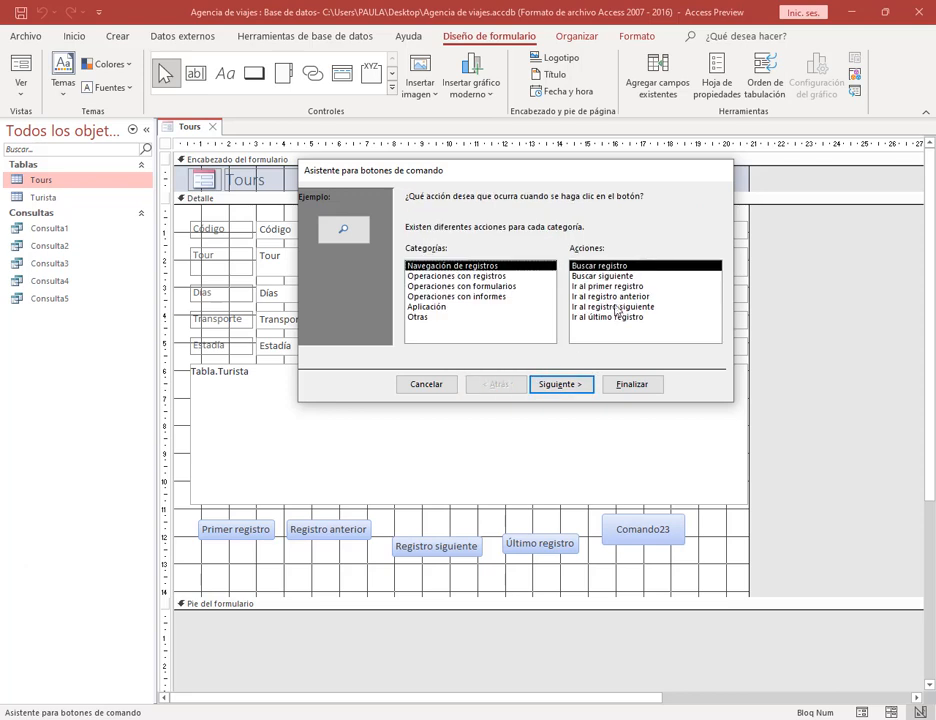
key(Down)
key(Down)
click(562, 385)
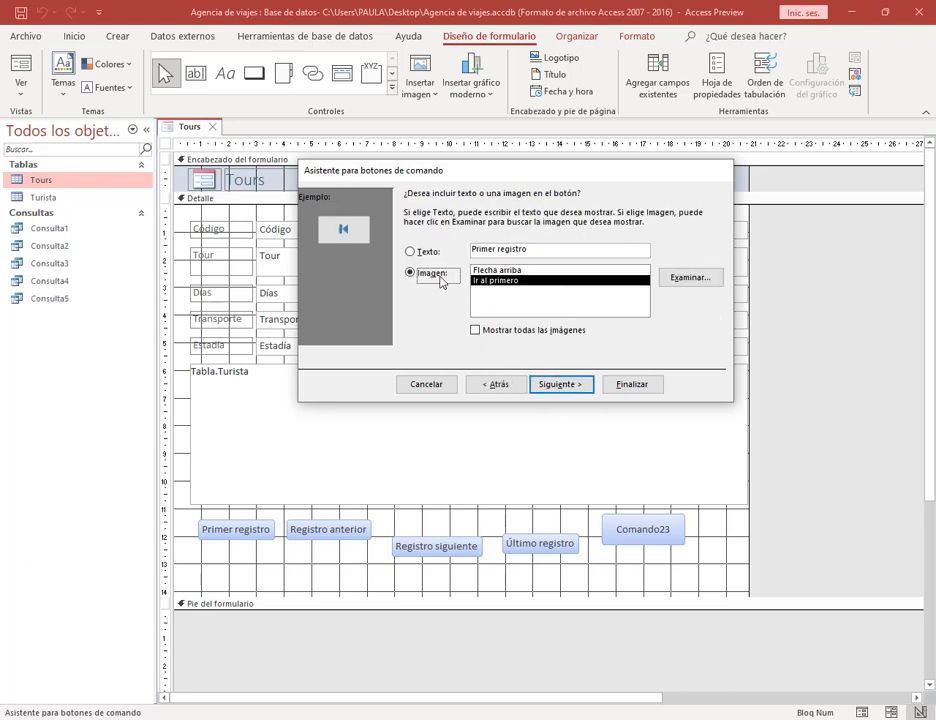
click(411, 253)
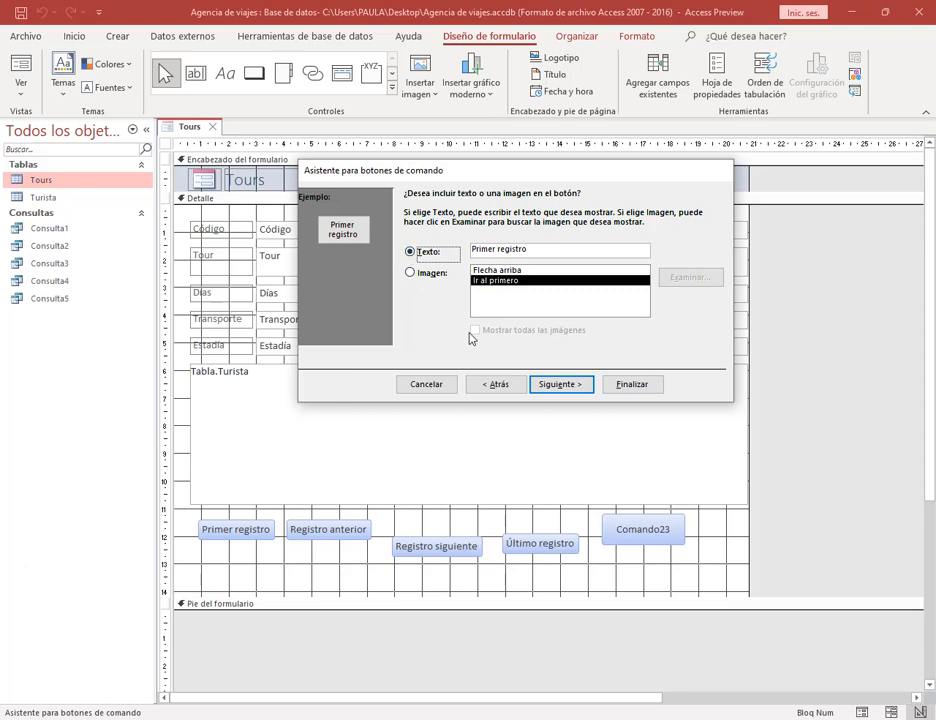
click(403, 387)
Look at the property sheets of the Primer registro and Comando23 buttons and close the sheet.
click(558, 555)
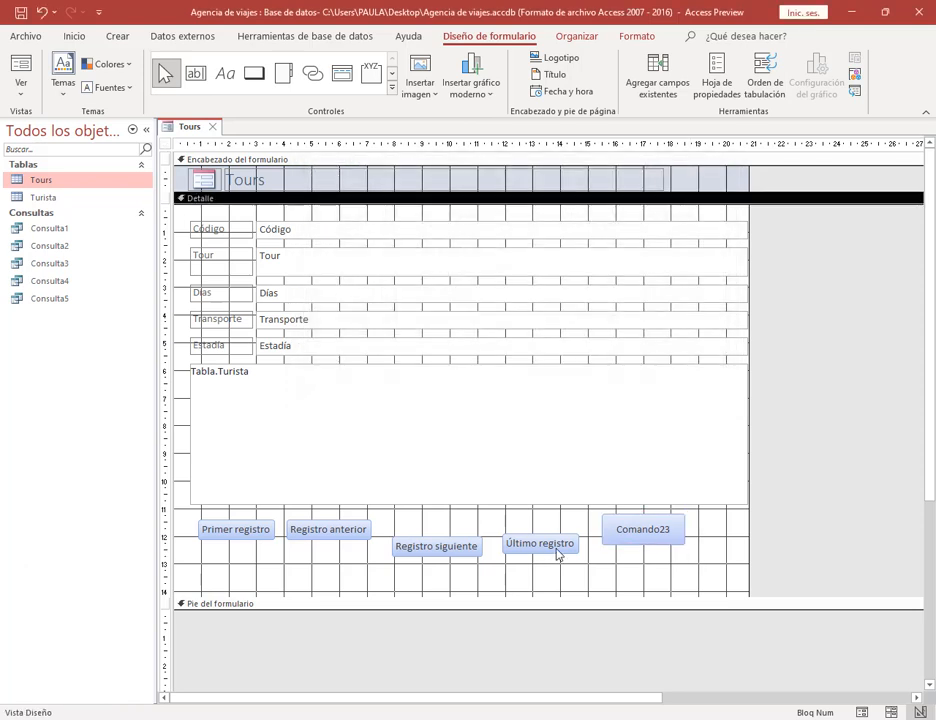
click(240, 532)
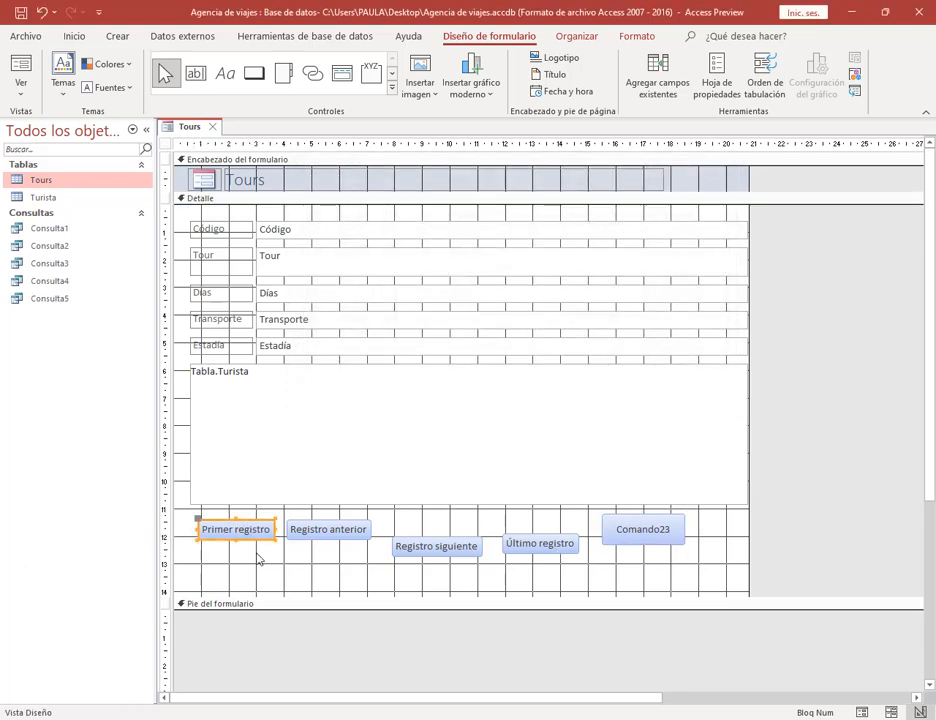
click(259, 560)
double_click(256, 537)
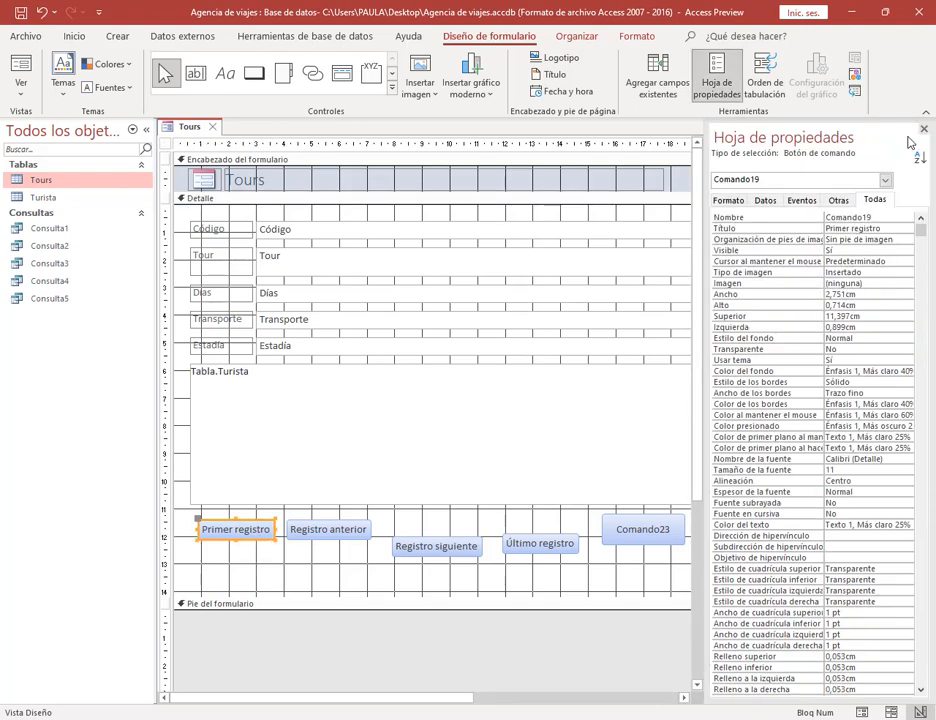
click(923, 130)
click(224, 592)
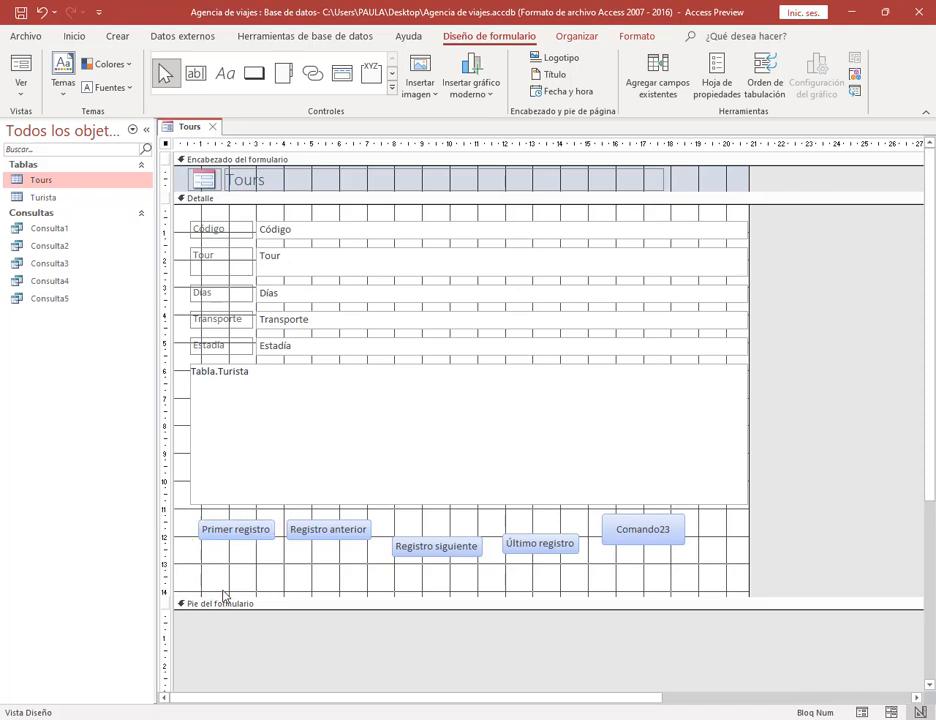
right_click(679, 538)
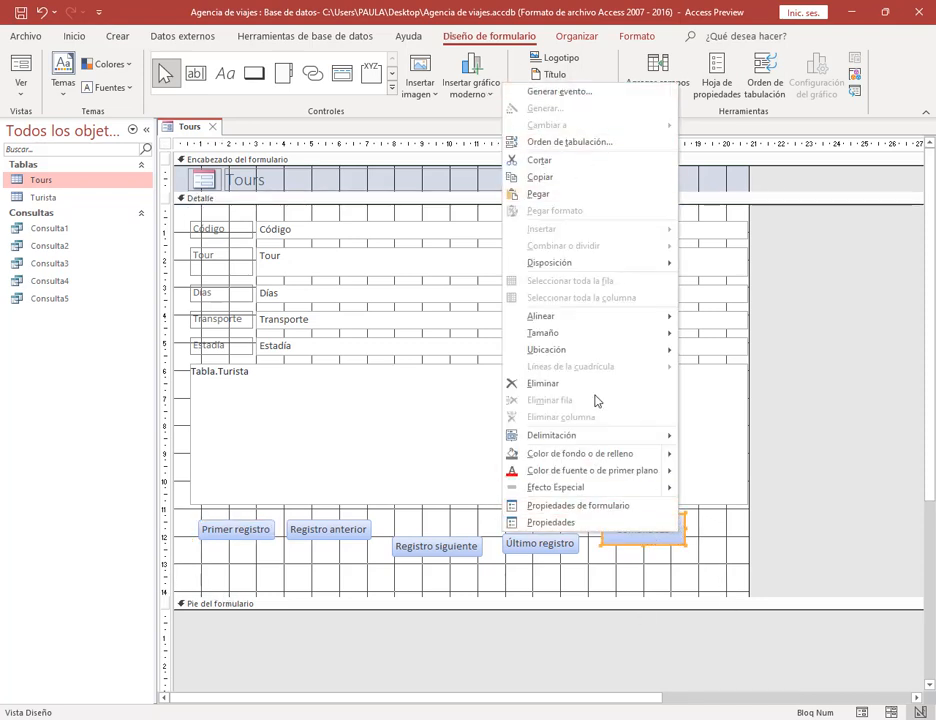
click(654, 539)
double_click(655, 538)
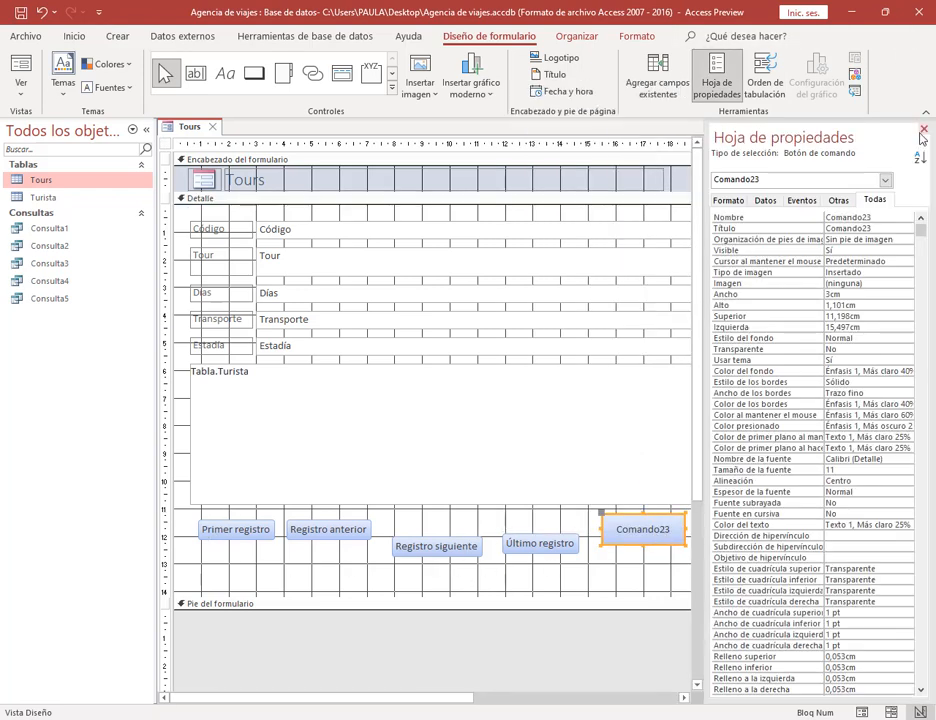
click(712, 82)
Place a command button below Comando23 with the action Ir al primer registro and compare its text and image display options.
click(255, 75)
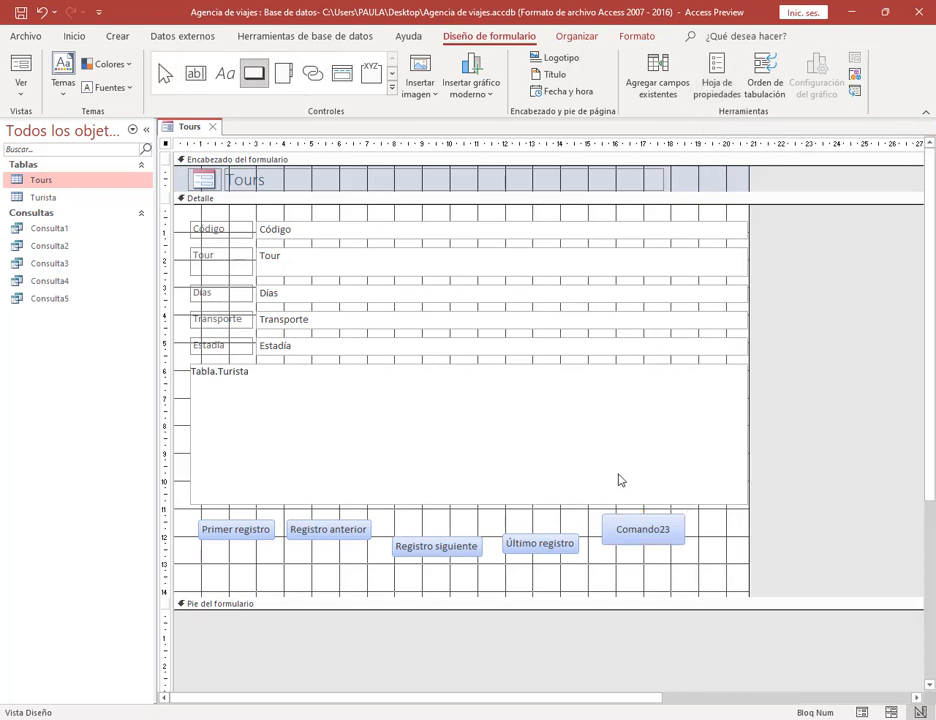
click(657, 573)
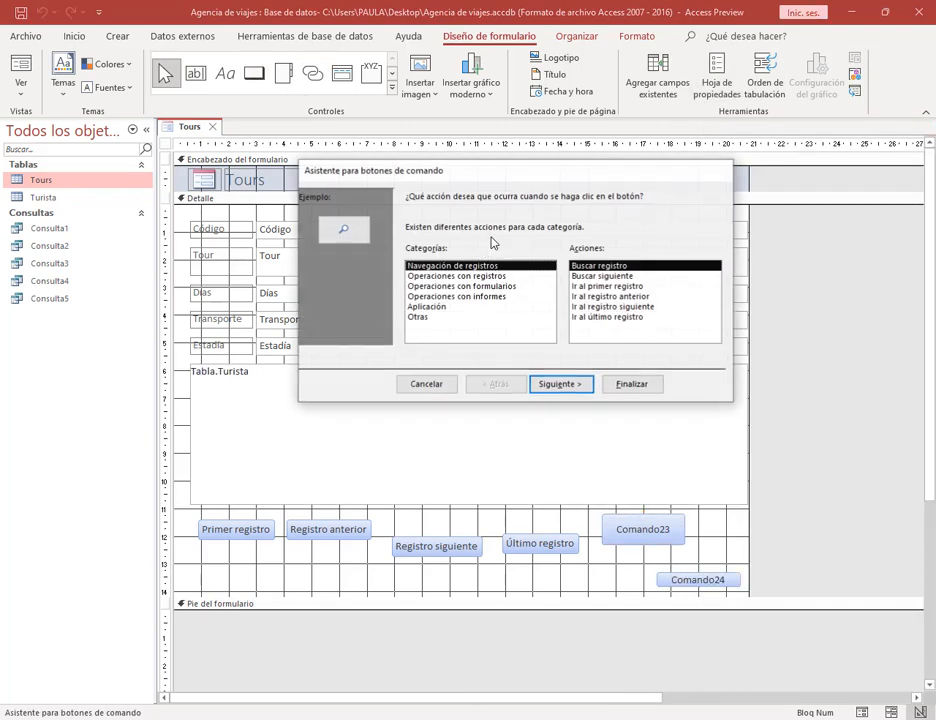
click(598, 286)
click(582, 384)
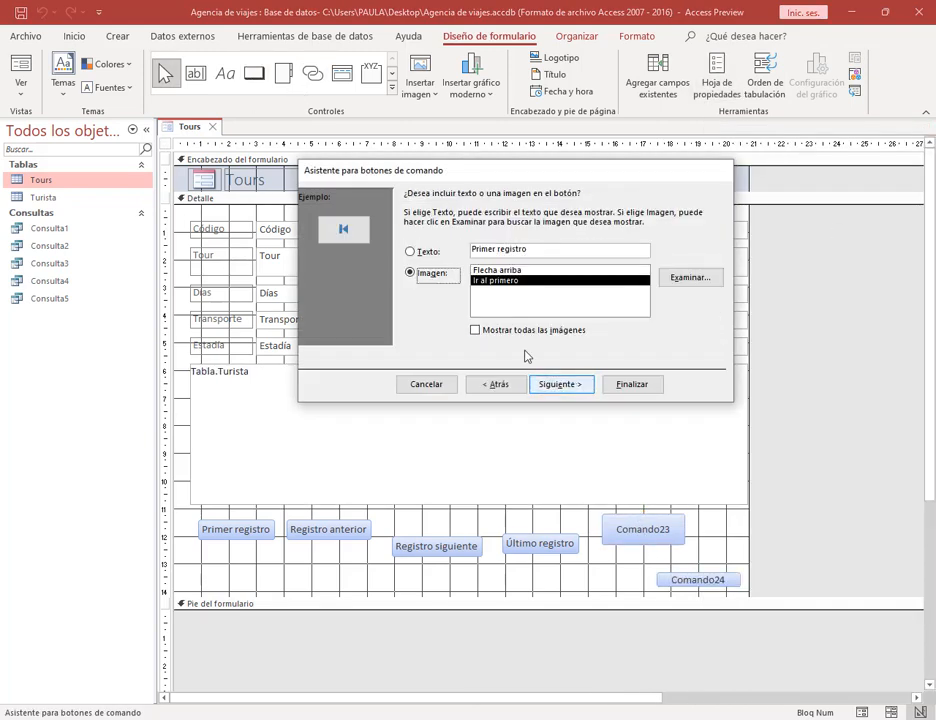
click(424, 253)
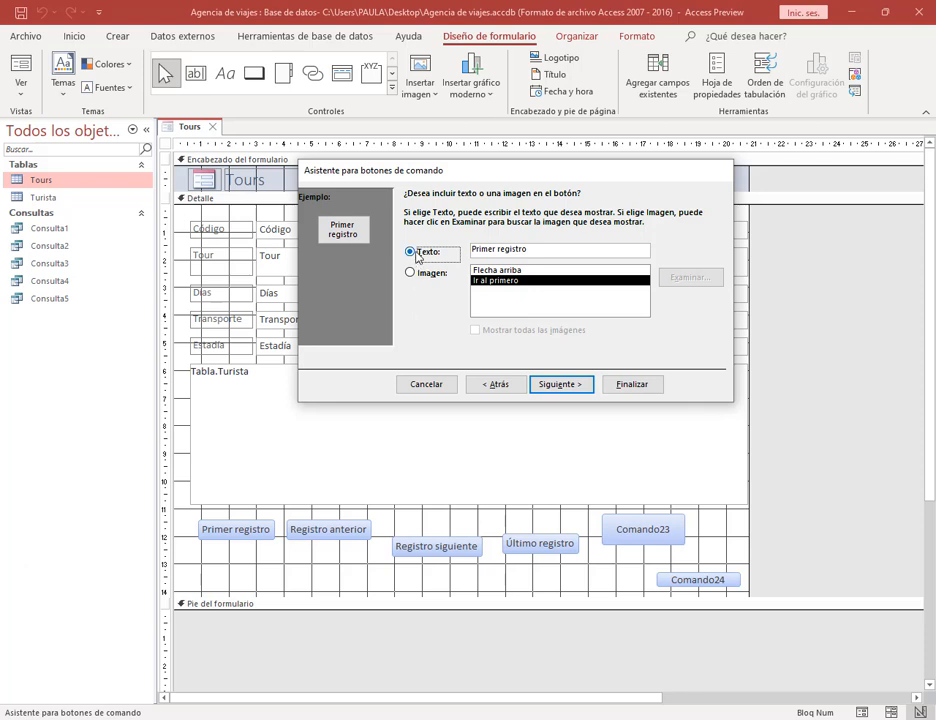
click(492, 384)
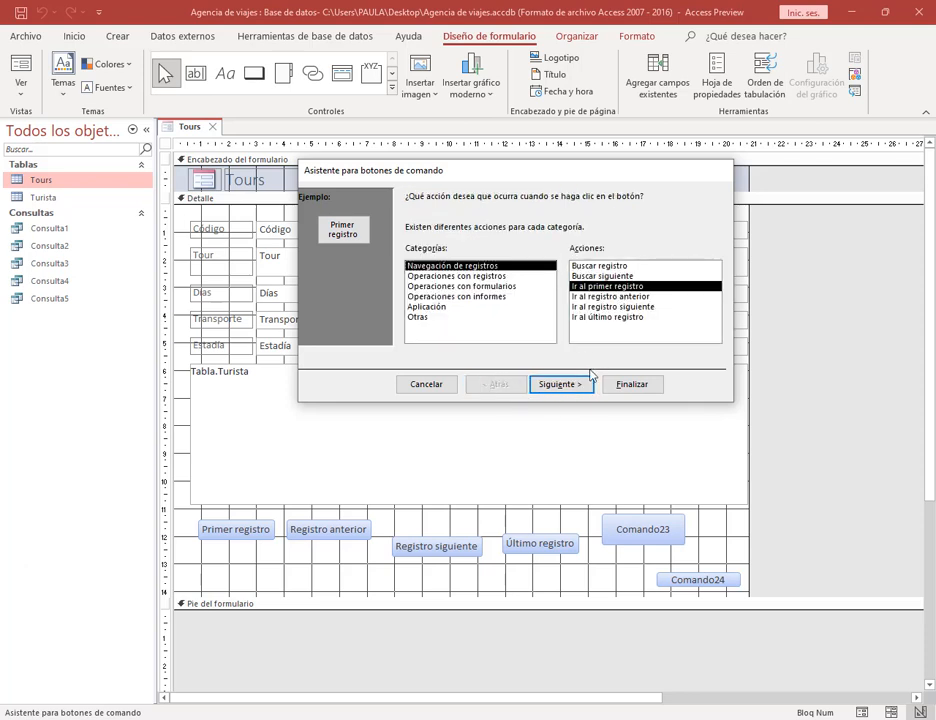
click(586, 382)
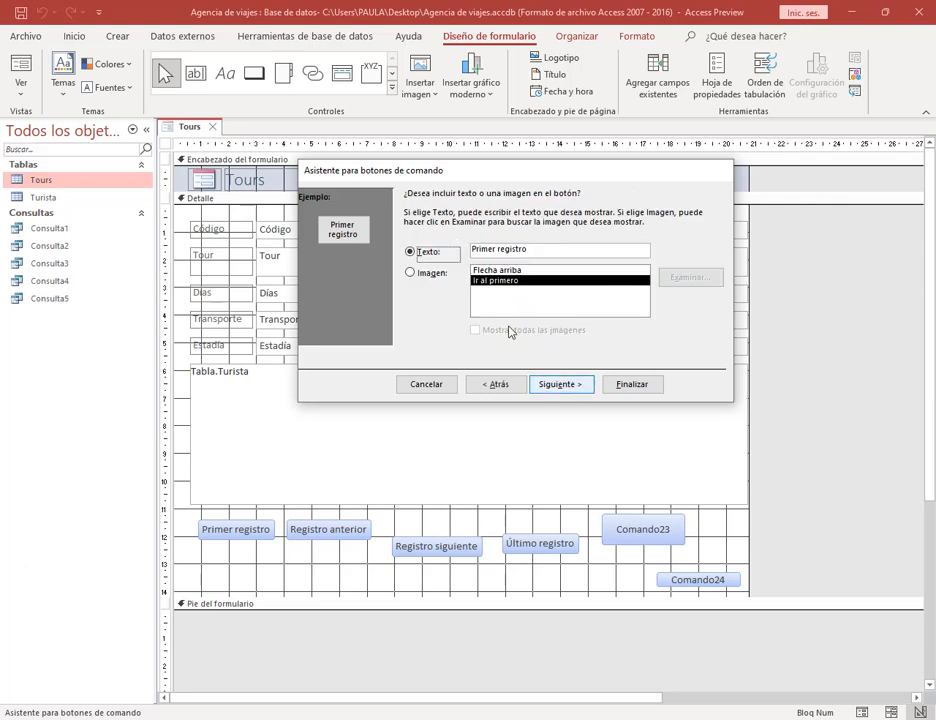
click(433, 272)
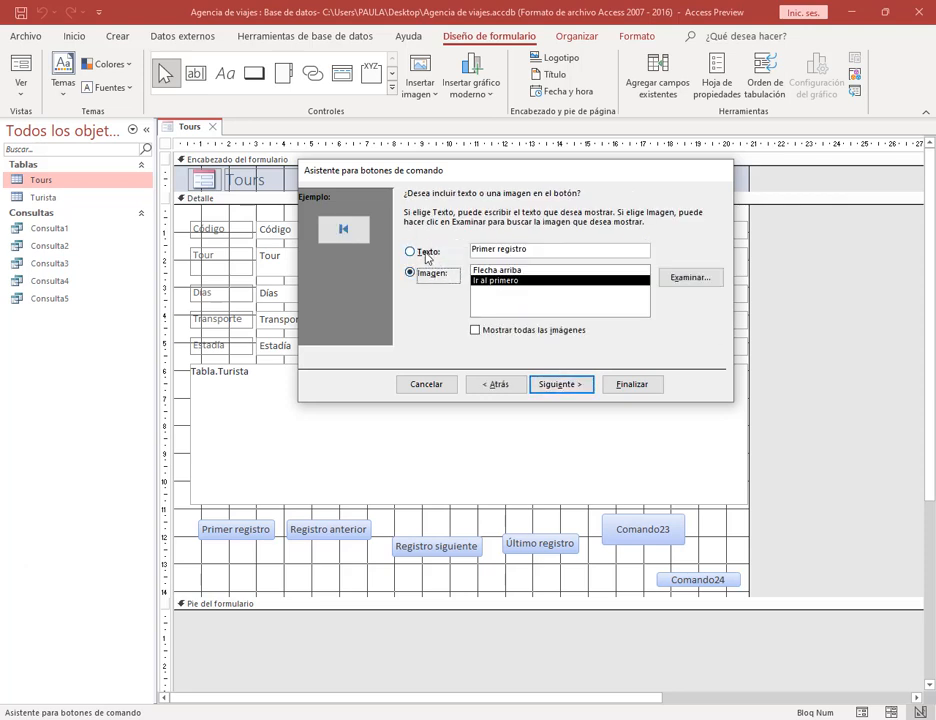
click(430, 253)
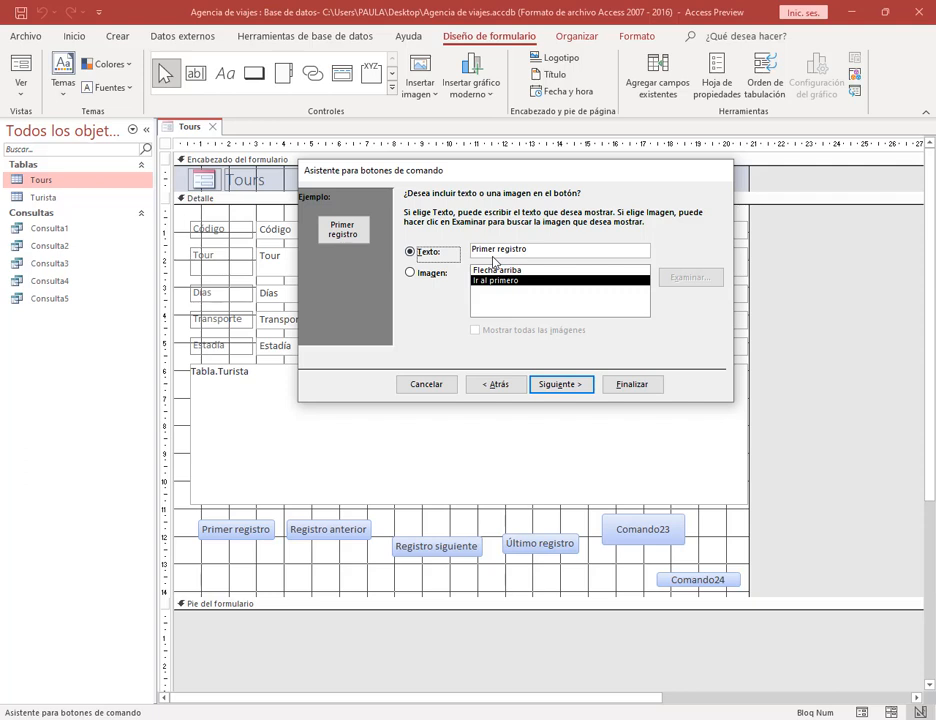
Finish the extra button with the action Ir al último registro, and delete it together with Comando23.
click(497, 384)
click(632, 297)
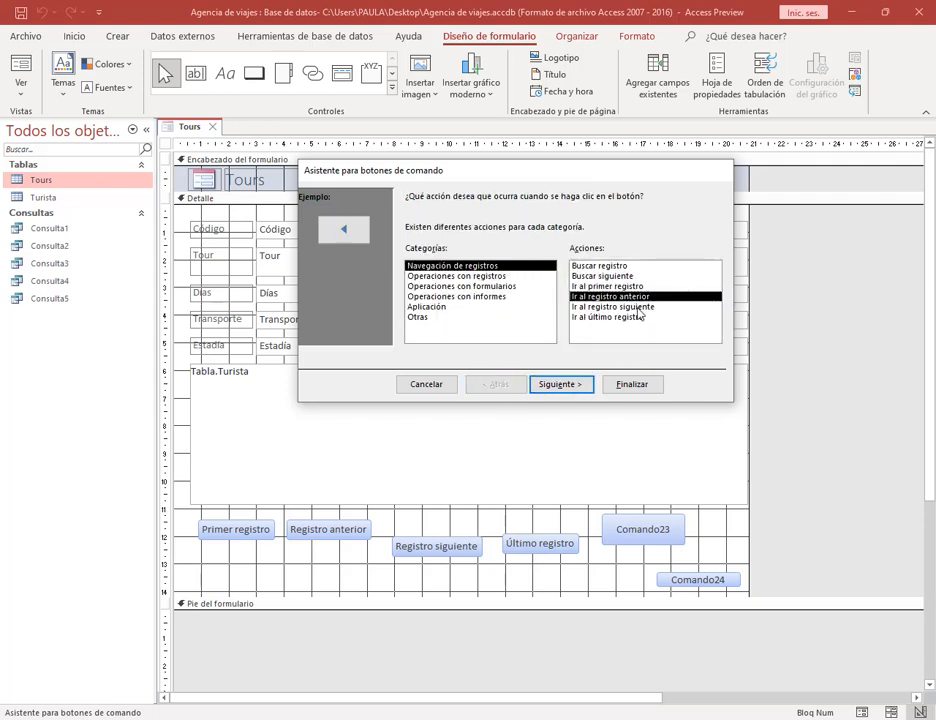
click(636, 307)
click(638, 317)
click(632, 385)
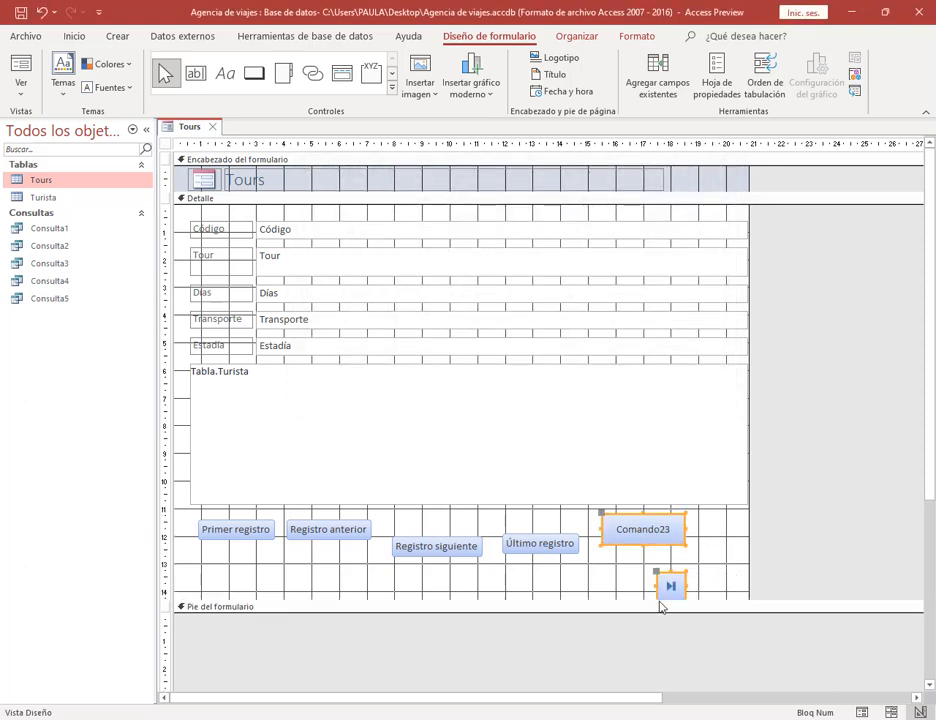
key(Delete)
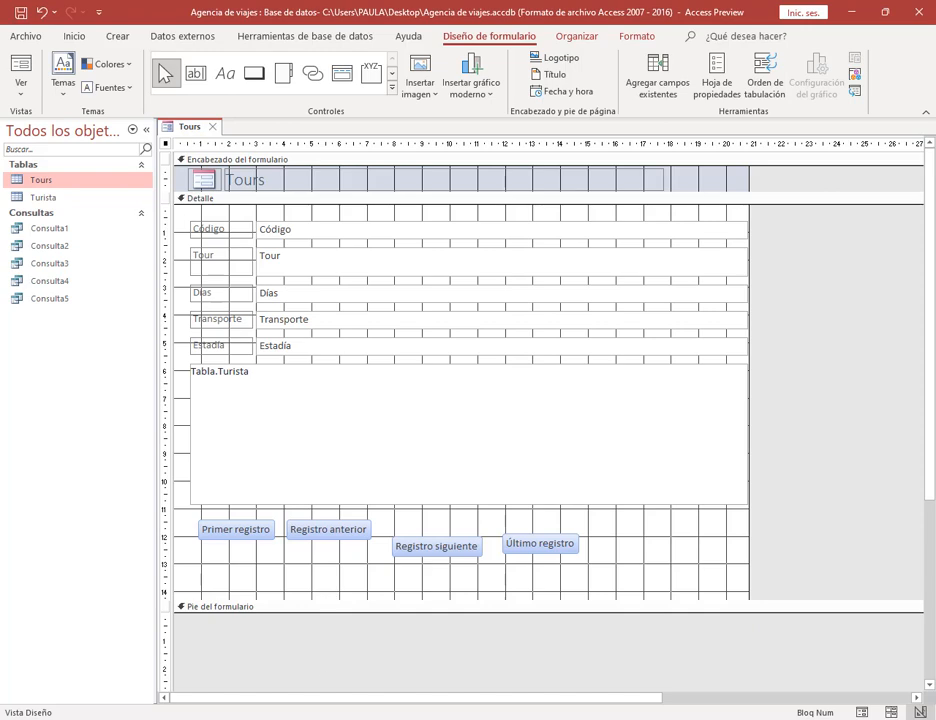
mouse_move(150, 640)
click(115, 595)
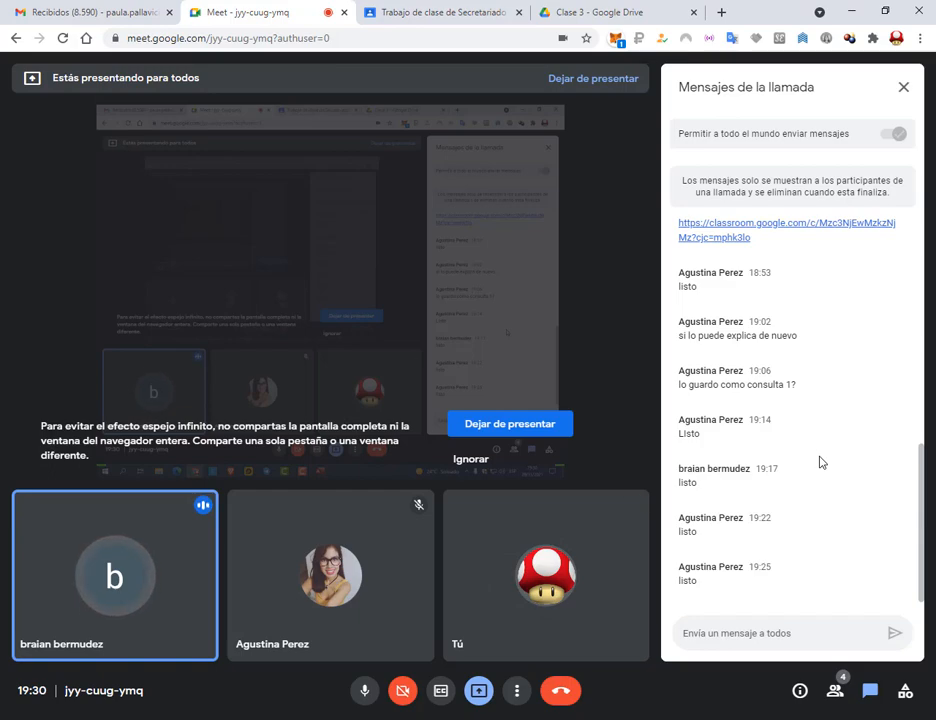
key(alt+Tab)
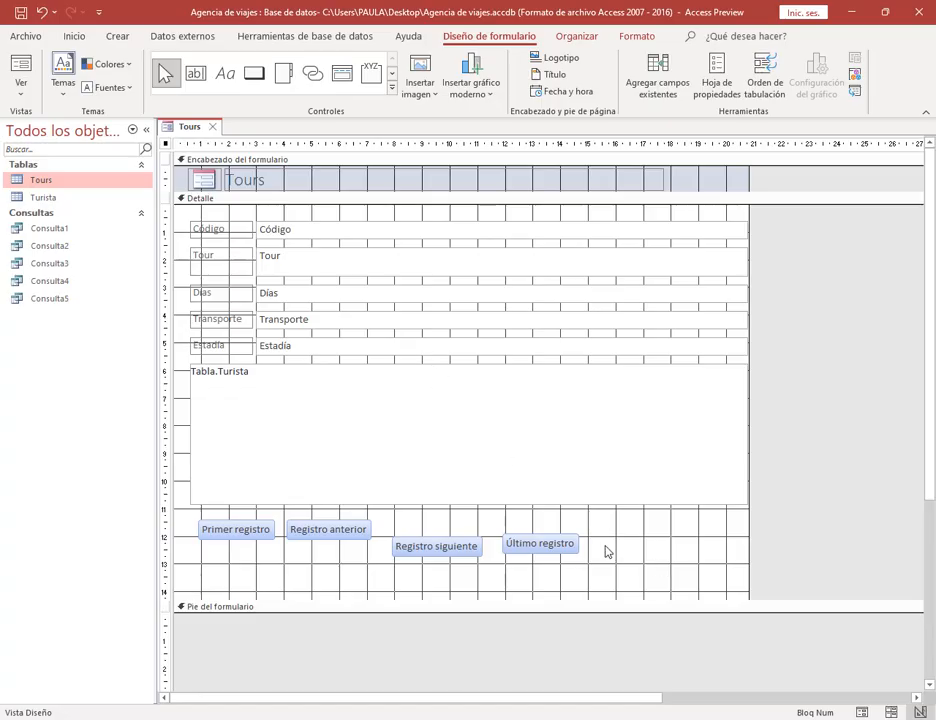
Select the four record navigation buttons below the Turista subform and align them to the top (Arriba).
click(624, 551)
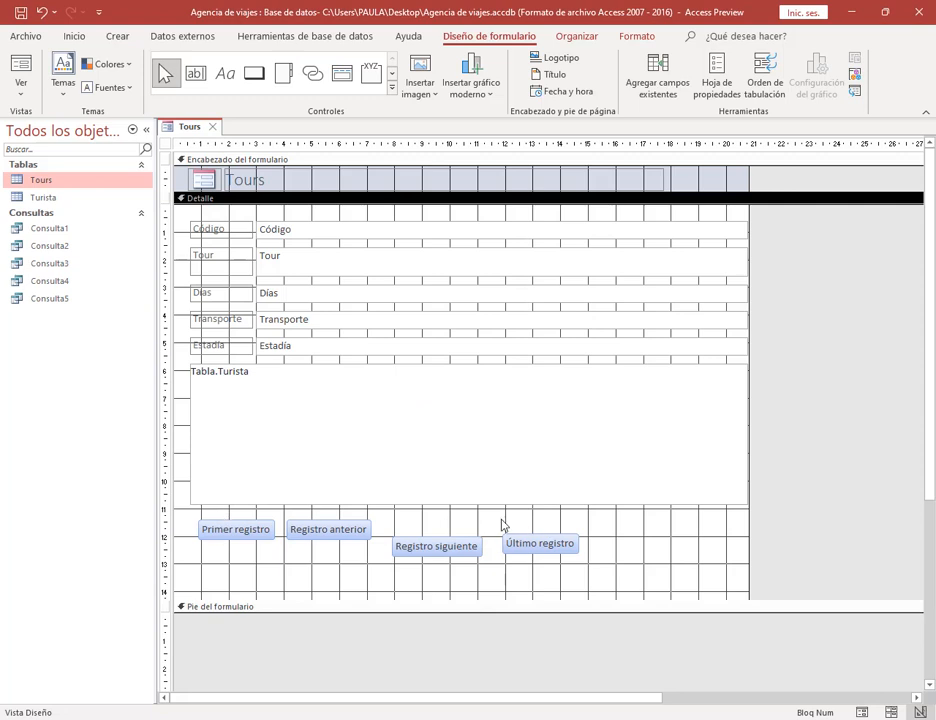
click(240, 512)
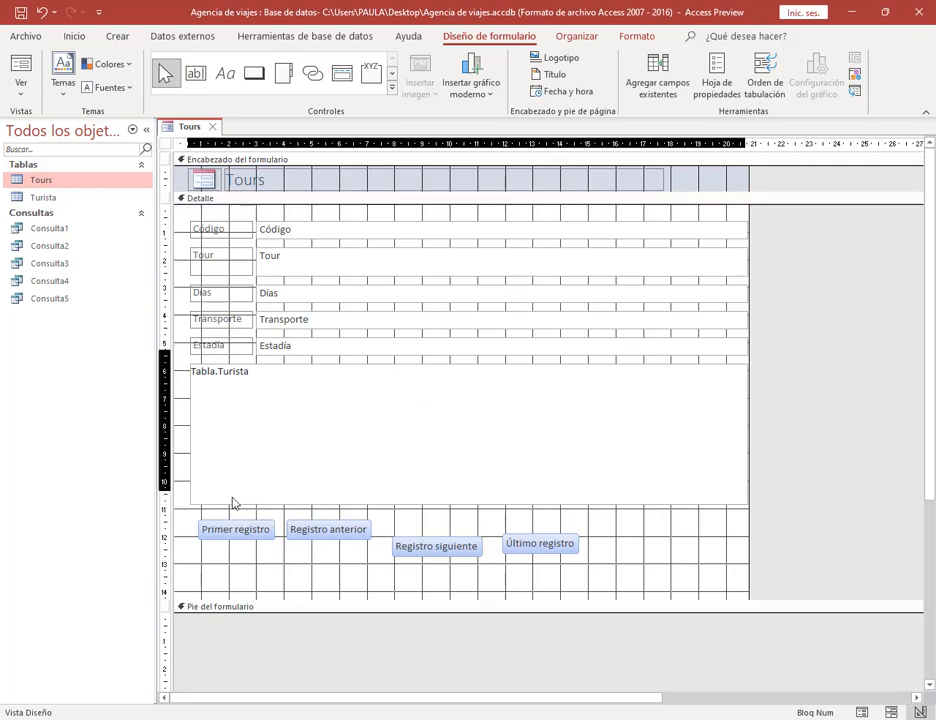
click(600, 567)
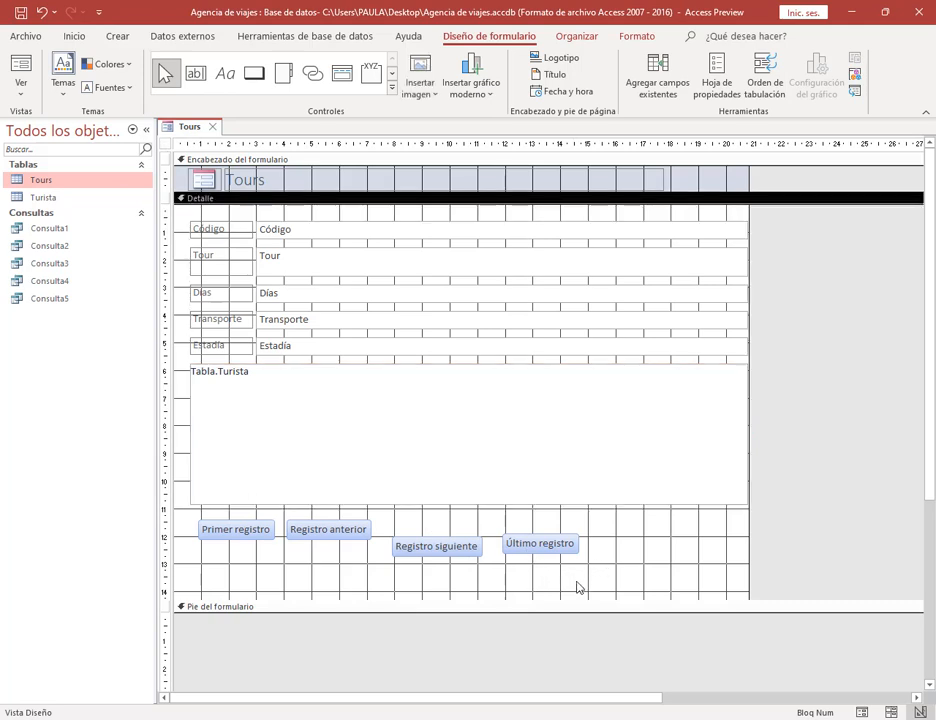
drag(576, 588, 200, 524)
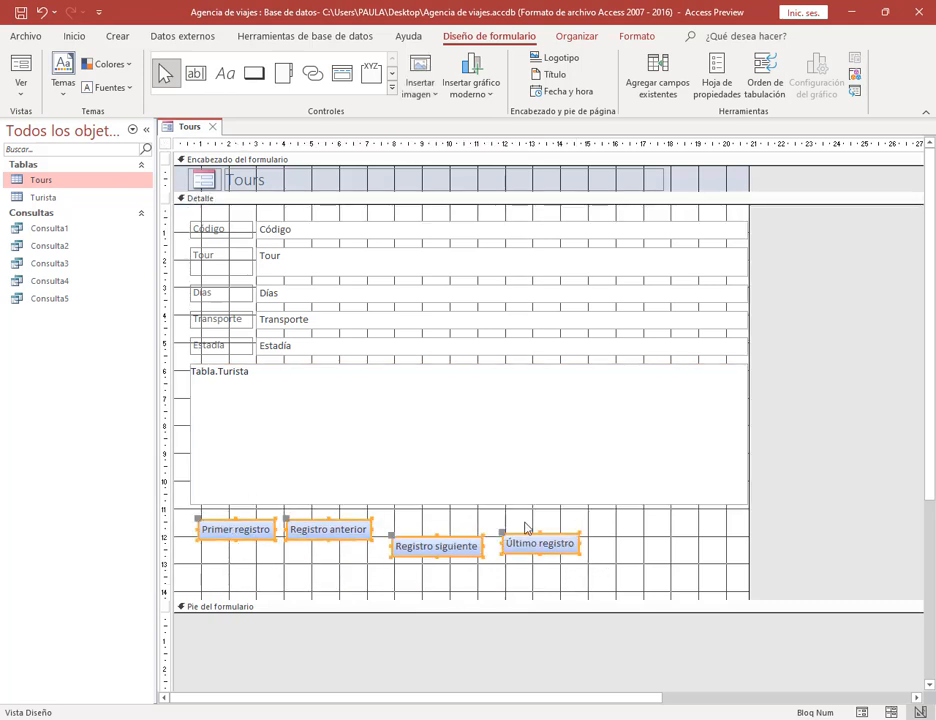
click(578, 37)
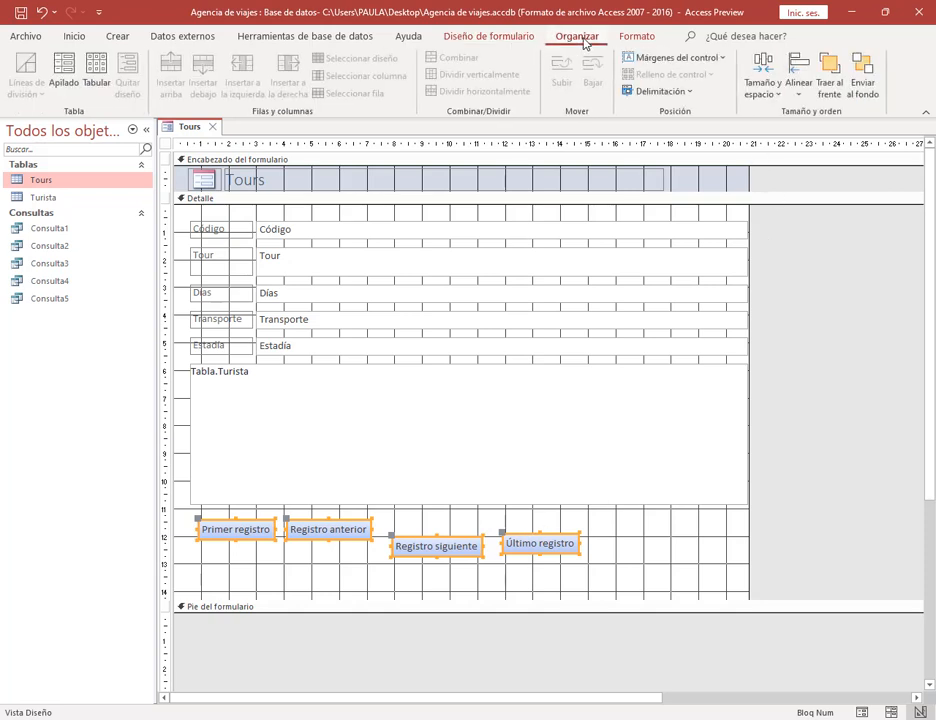
click(806, 100)
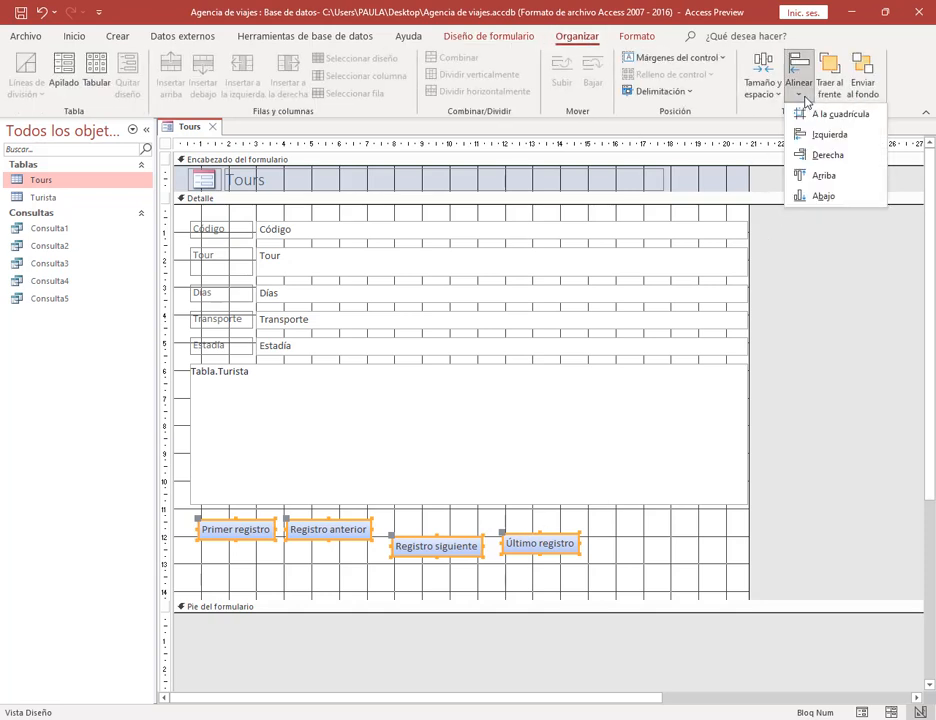
click(817, 176)
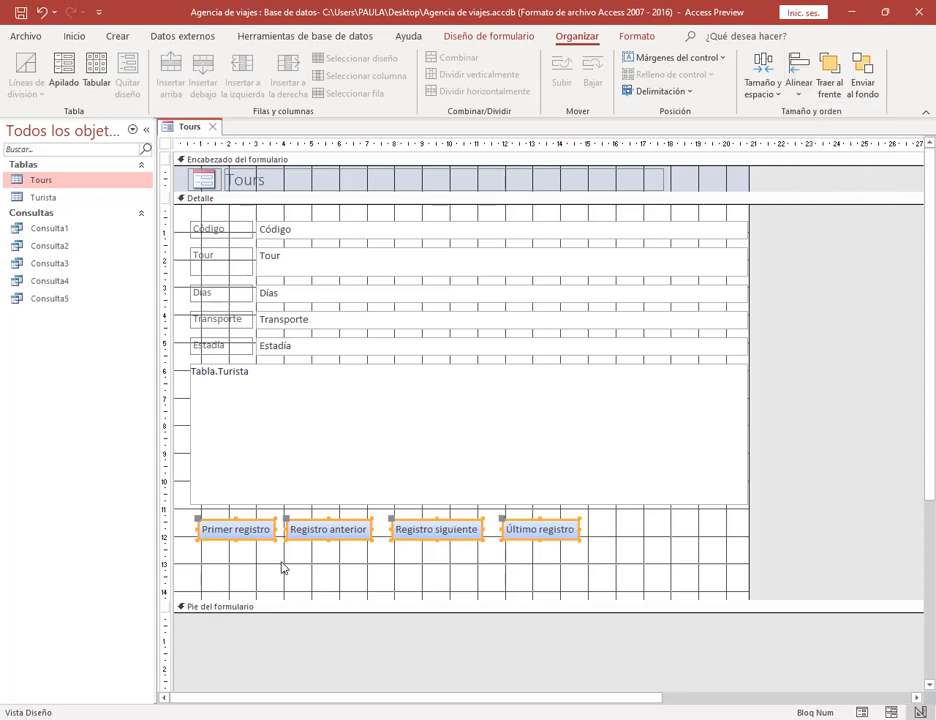
Equalize the horizontal spacing (Igualar horizontal) of the four navigation buttons below the Turista subform and deselect them.
click(799, 86)
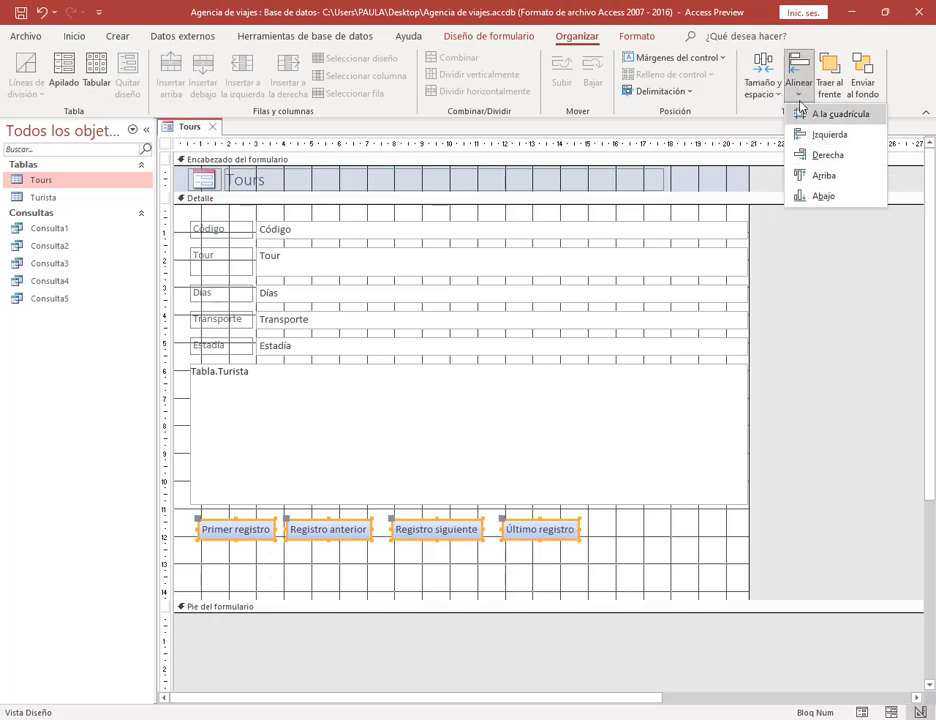
click(768, 94)
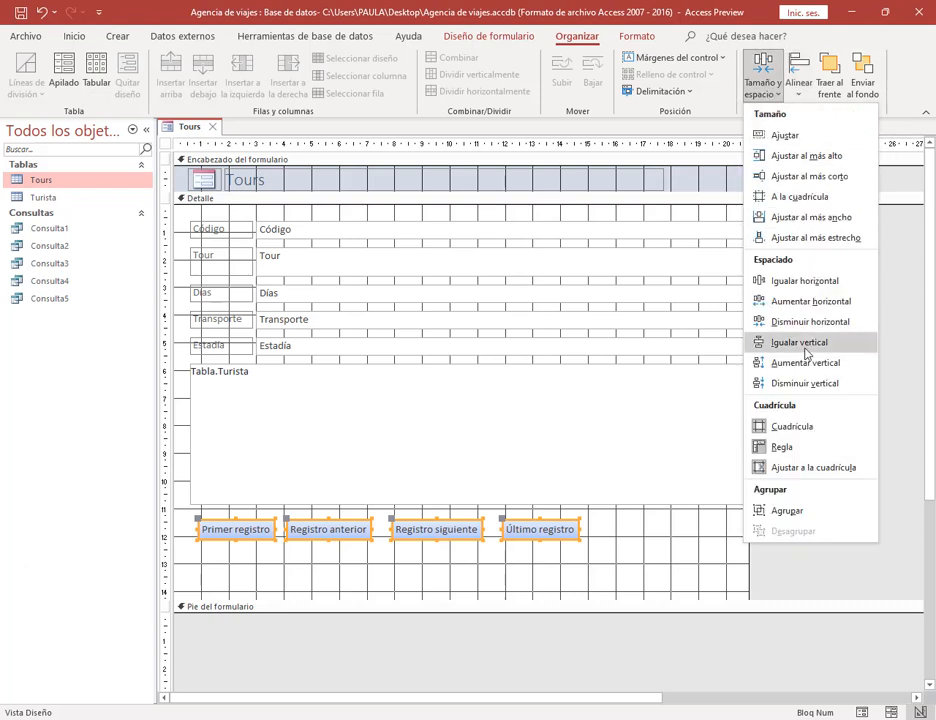
click(795, 286)
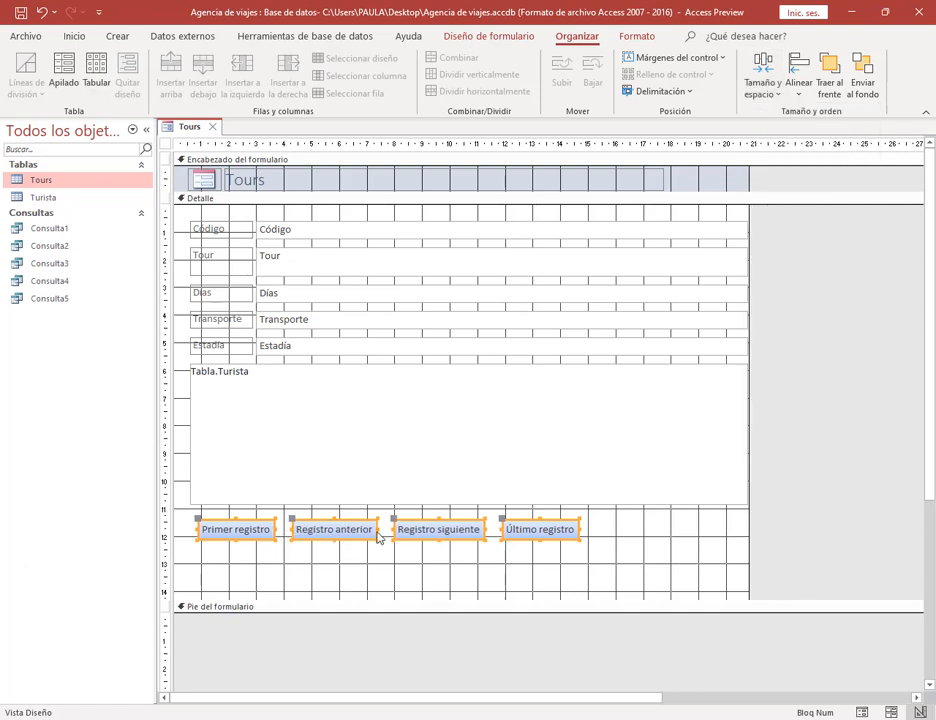
click(560, 583)
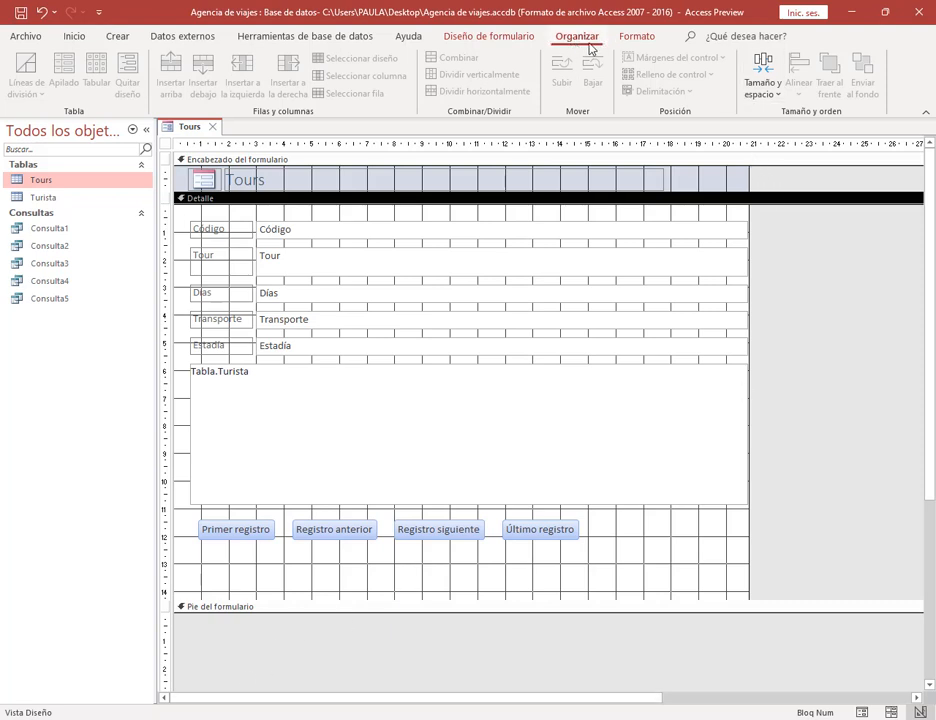
Switch to the Google Meet call to check the chat messages, and return to the Tours form design in Access.
mouse_move(186, 716)
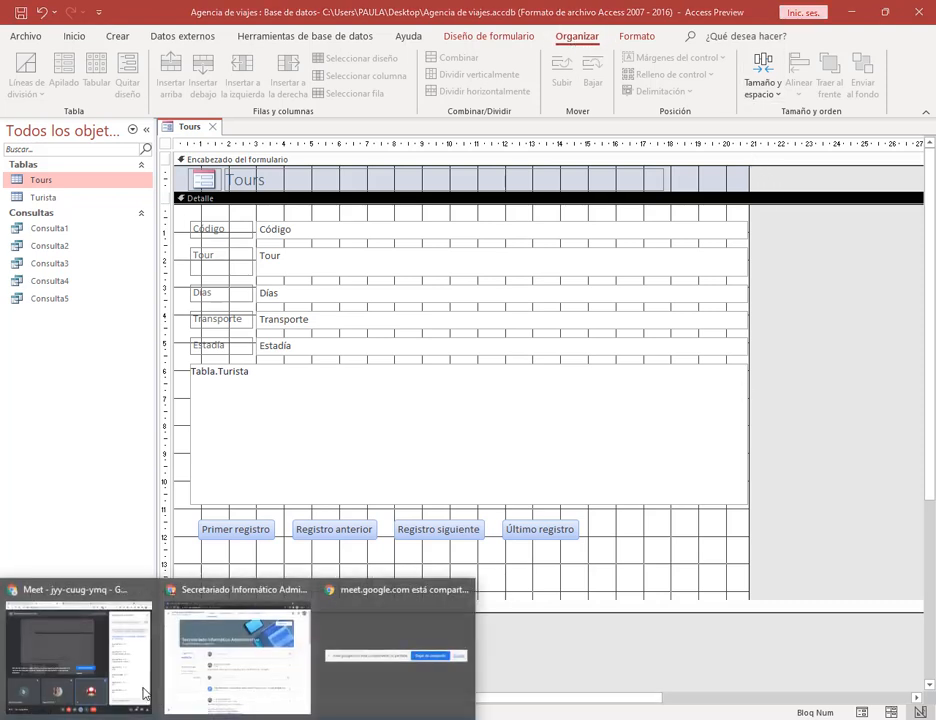
click(96, 605)
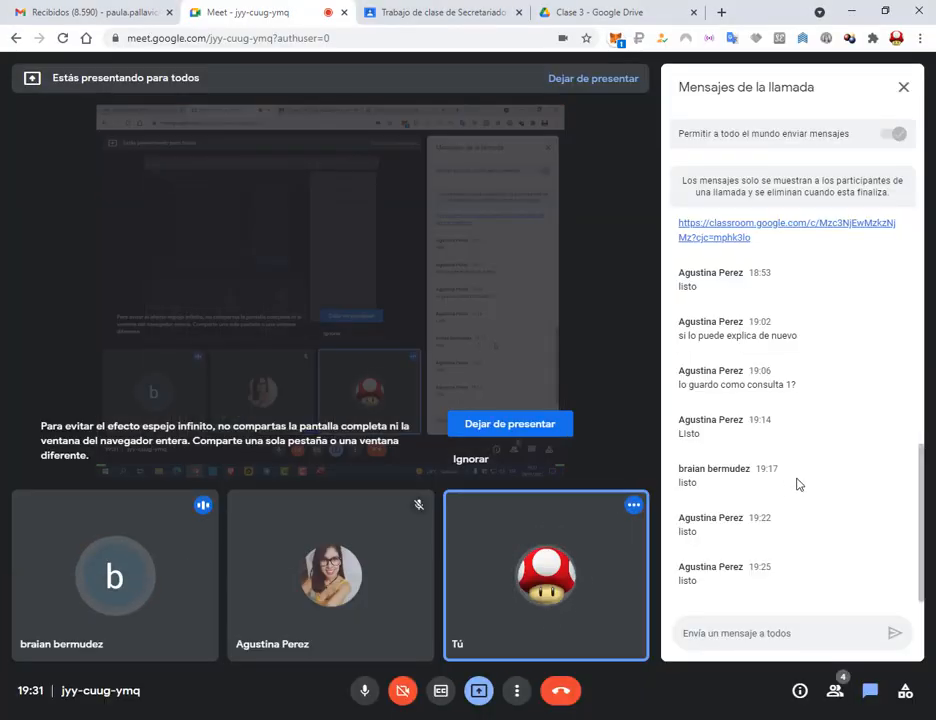
click(857, 11)
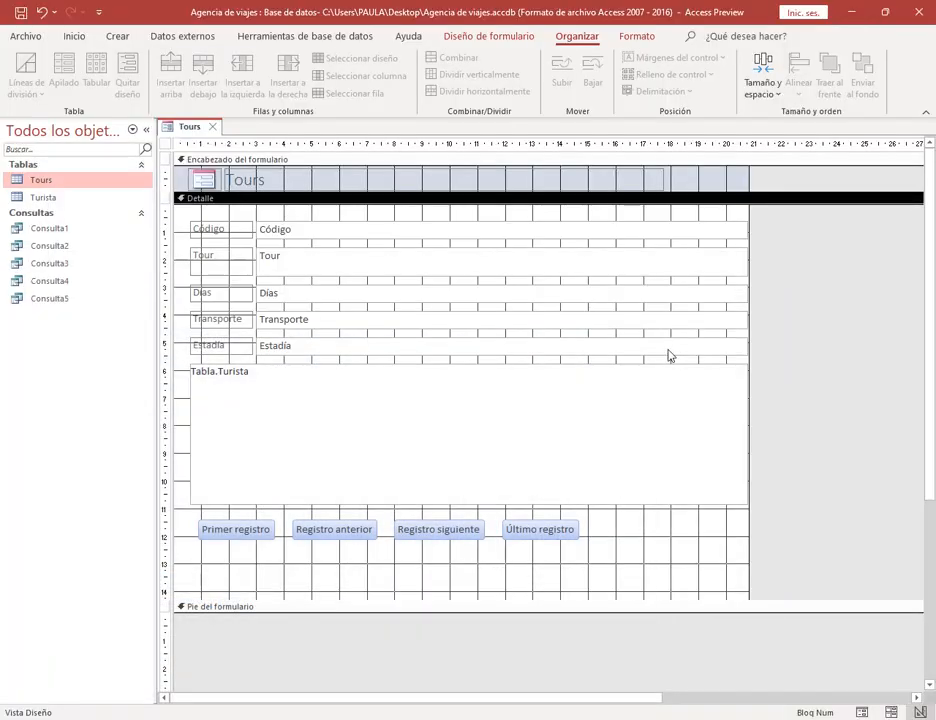
Reselect the four navigation buttons, review their size and spacing options, and check the Google Meet chat again.
drag(595, 561, 198, 517)
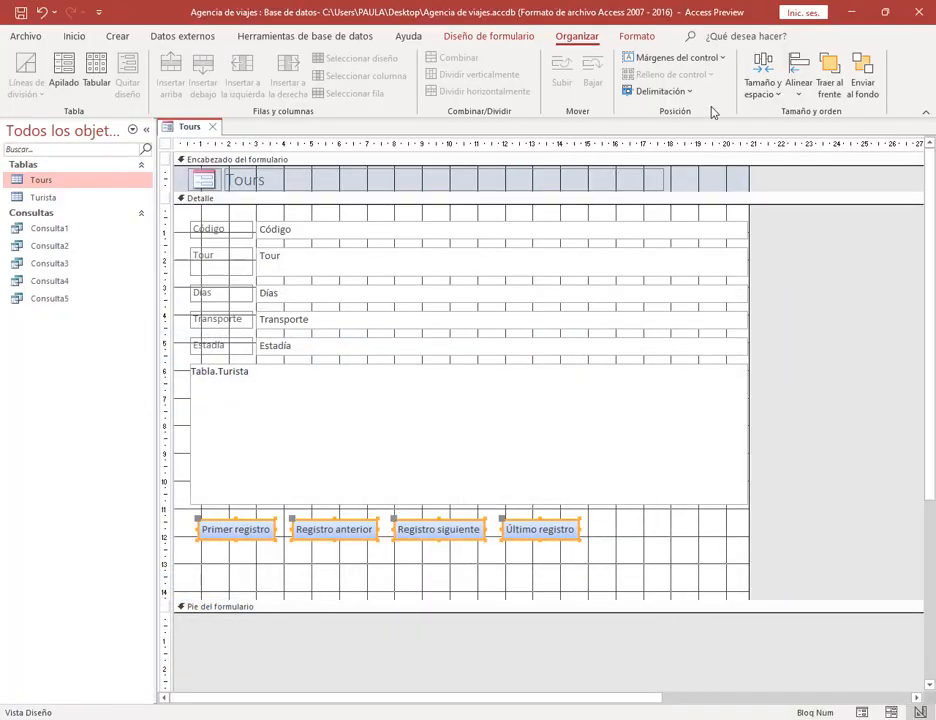
click(762, 94)
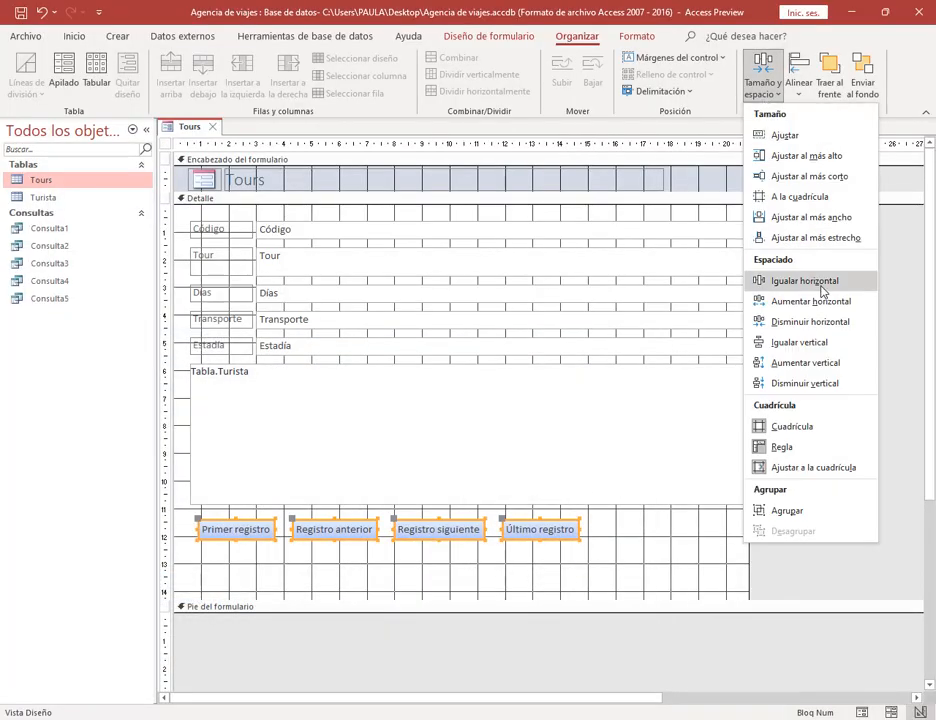
click(462, 599)
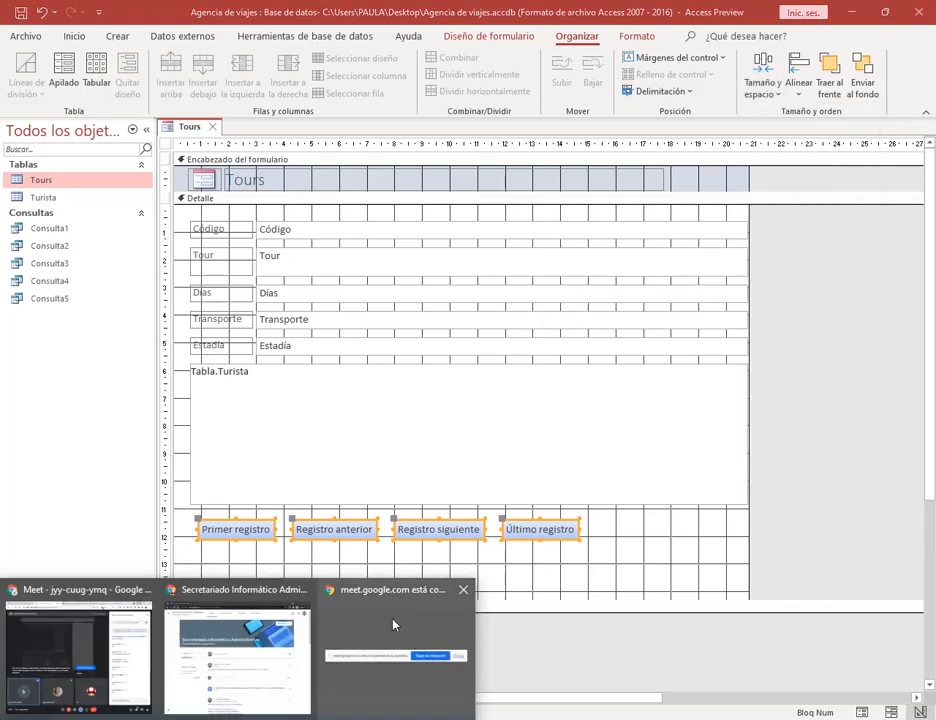
click(58, 633)
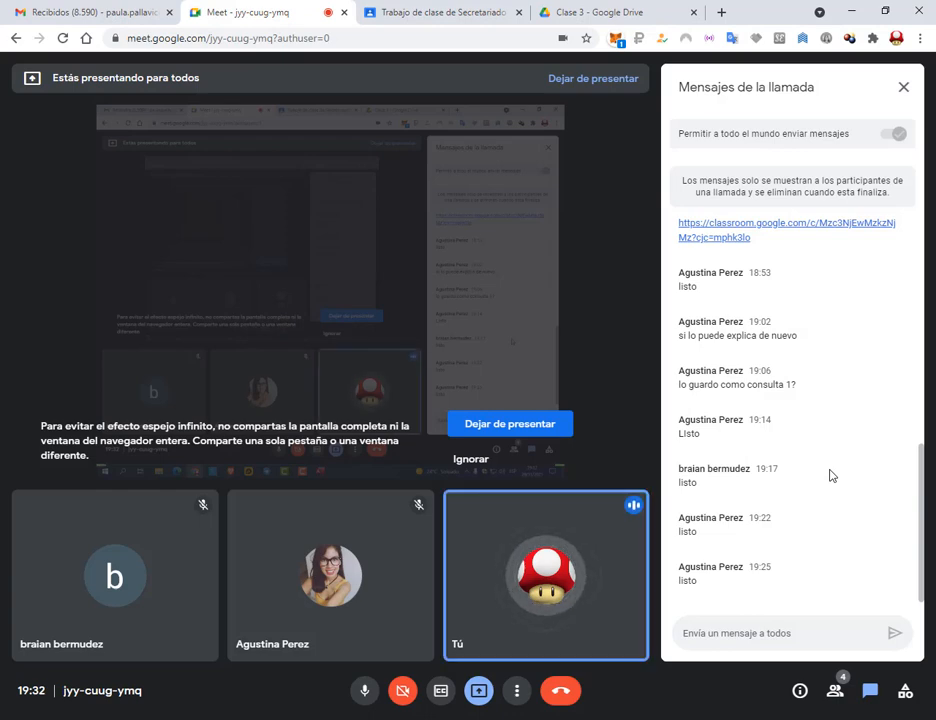
key(alt+Tab)
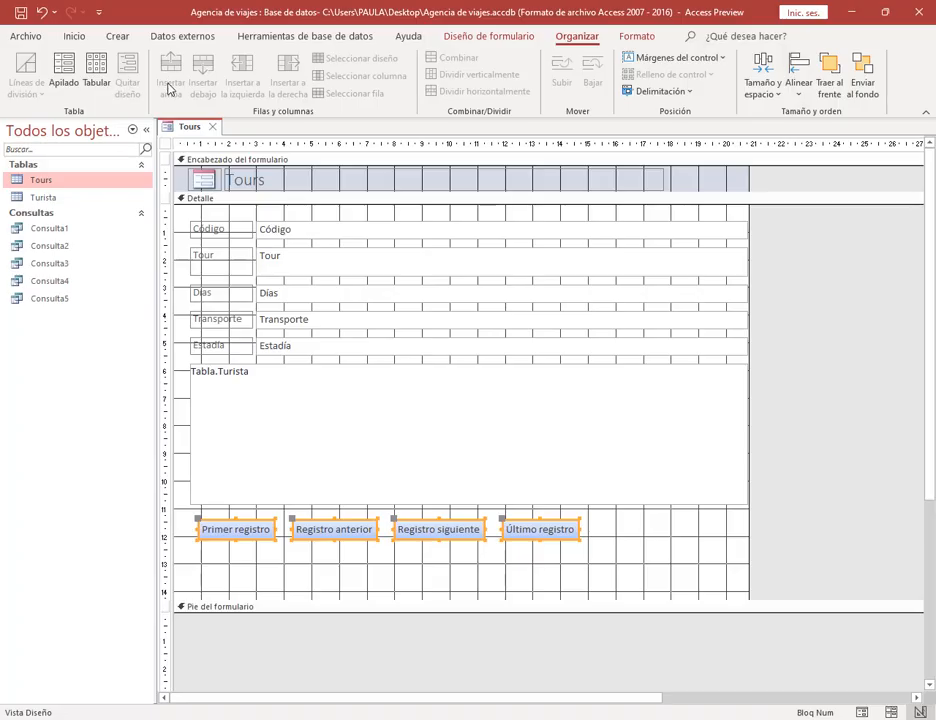
Show the Tours form in Vista Formulario and test the first, previous, next and last record buttons.
right_click(188, 127)
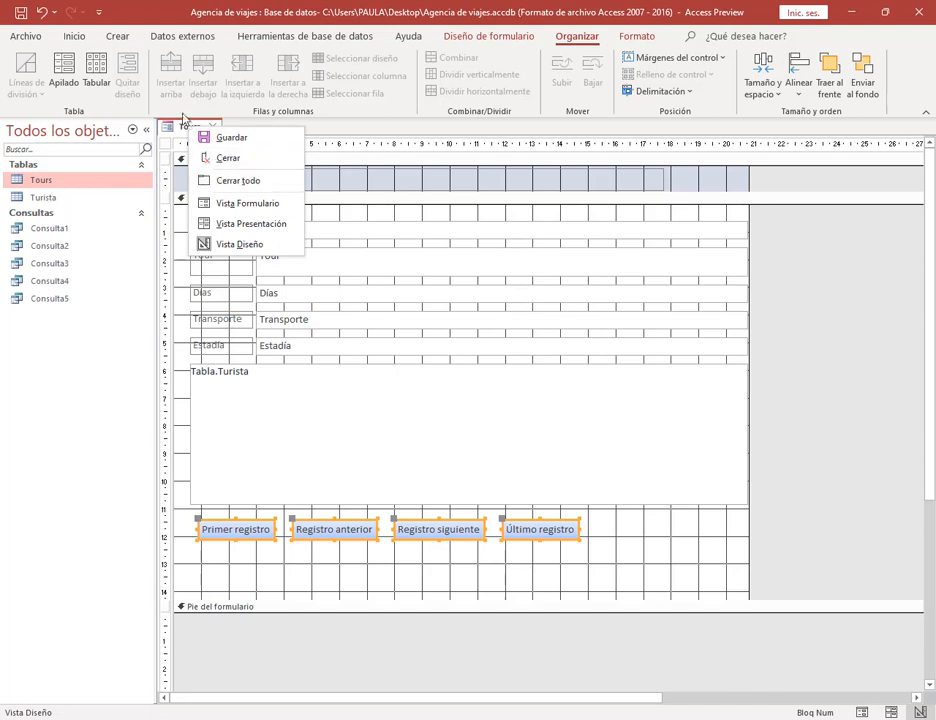
click(258, 205)
click(441, 486)
click(361, 486)
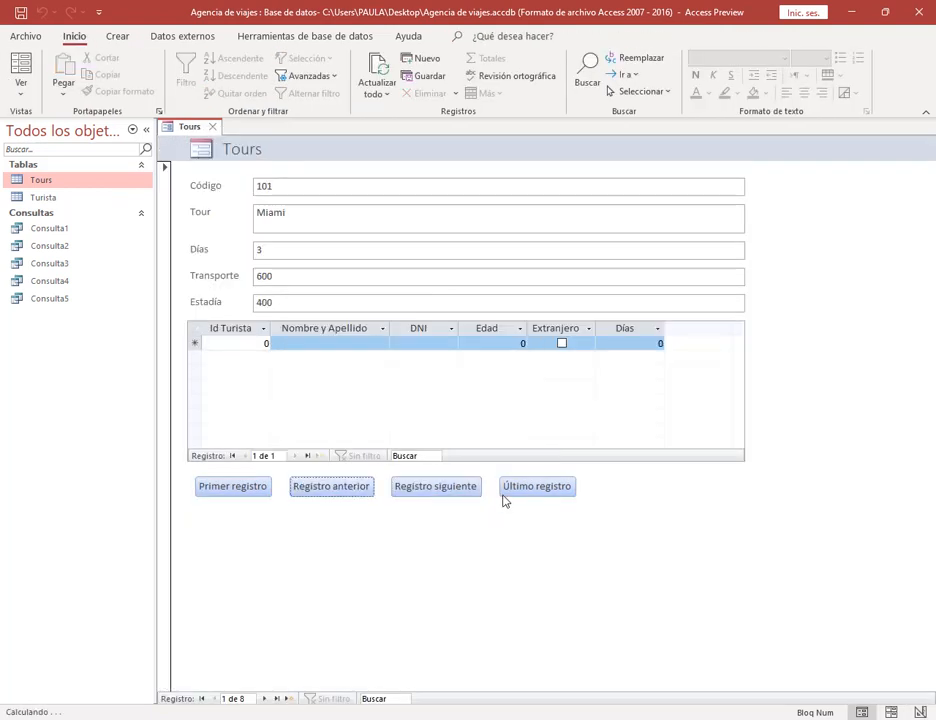
click(536, 487)
click(257, 488)
click(450, 488)
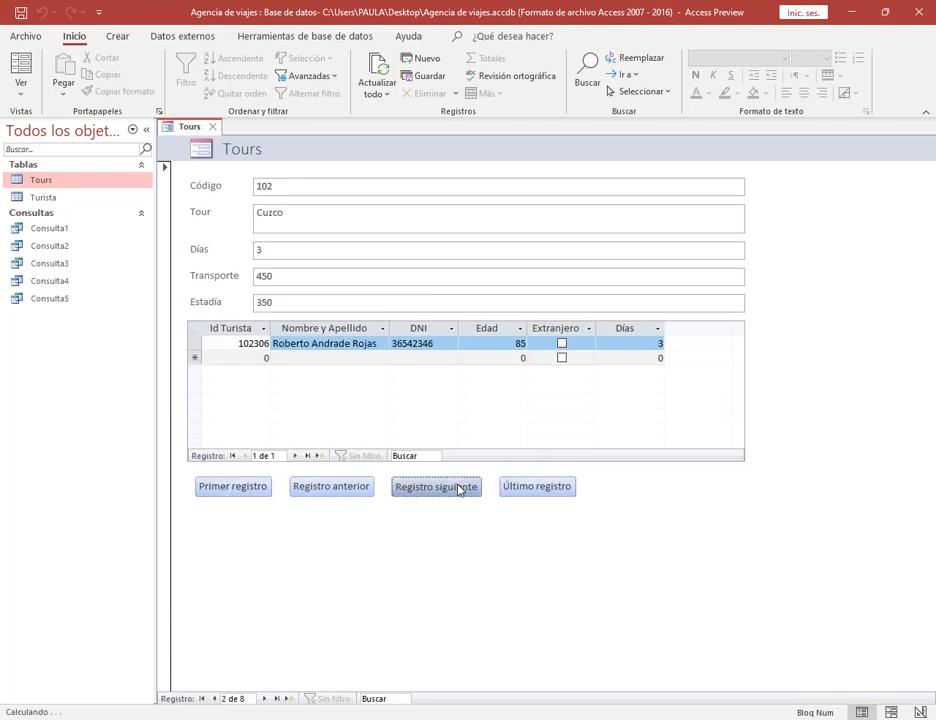
click(440, 487)
double_click(363, 487)
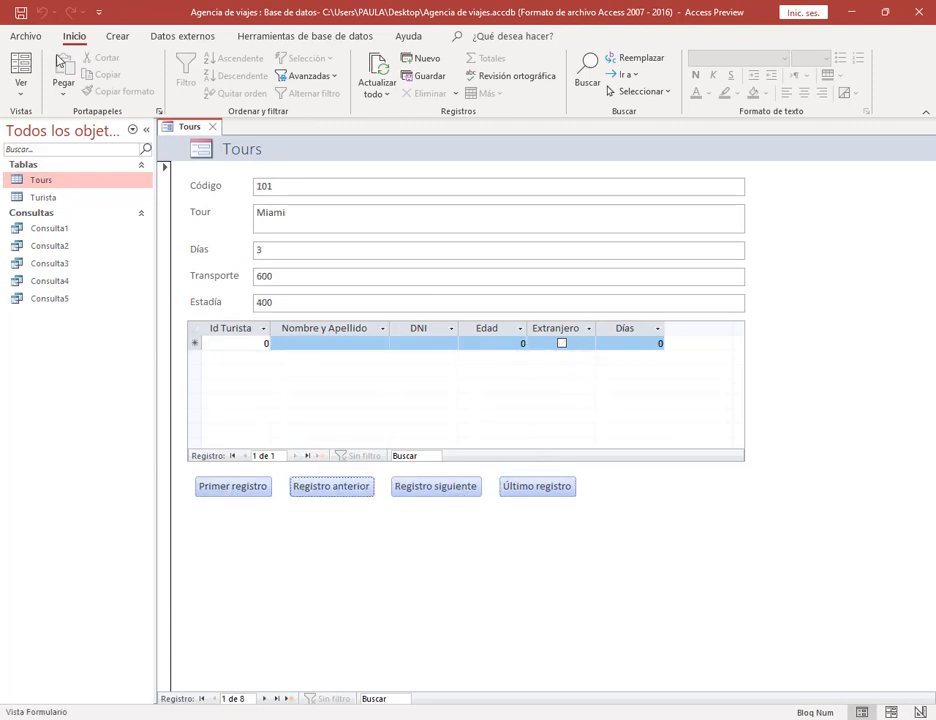
Save the form with the name Tours.
click(20, 12)
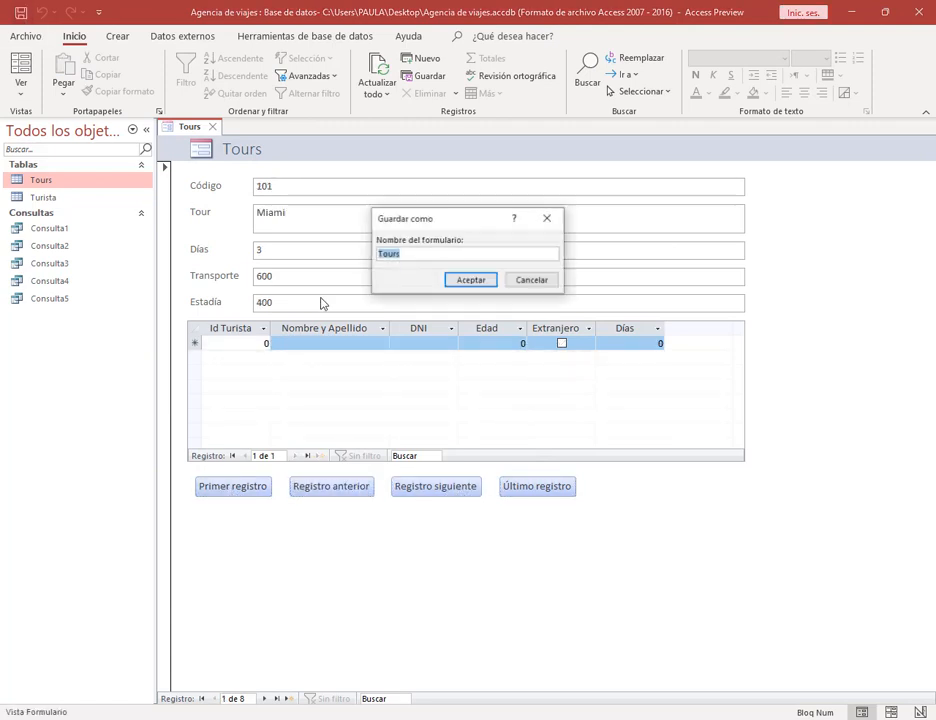
click(405, 256)
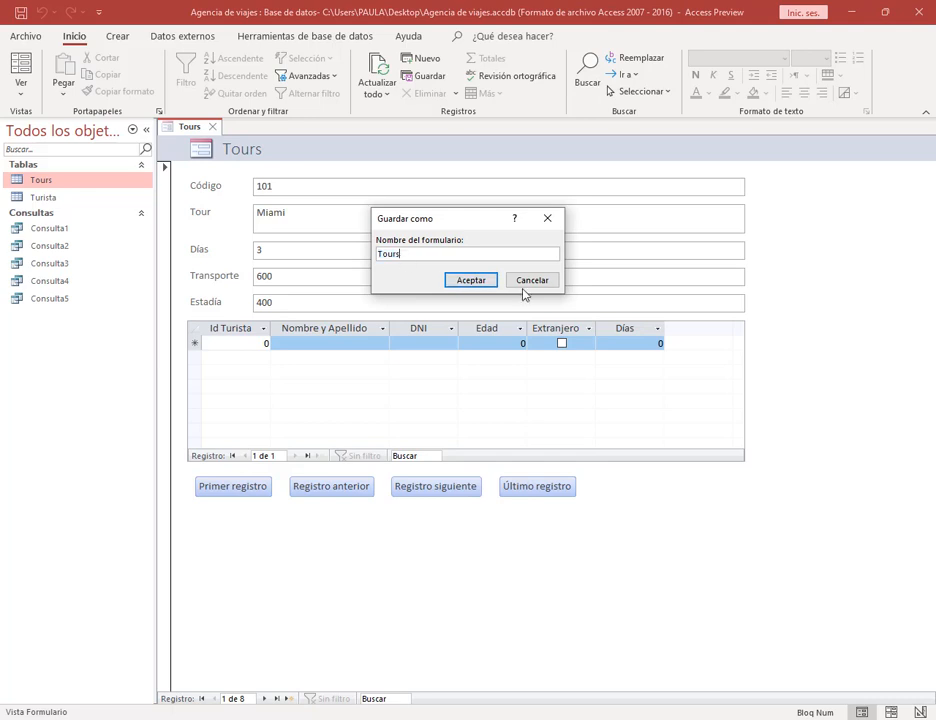
click(470, 280)
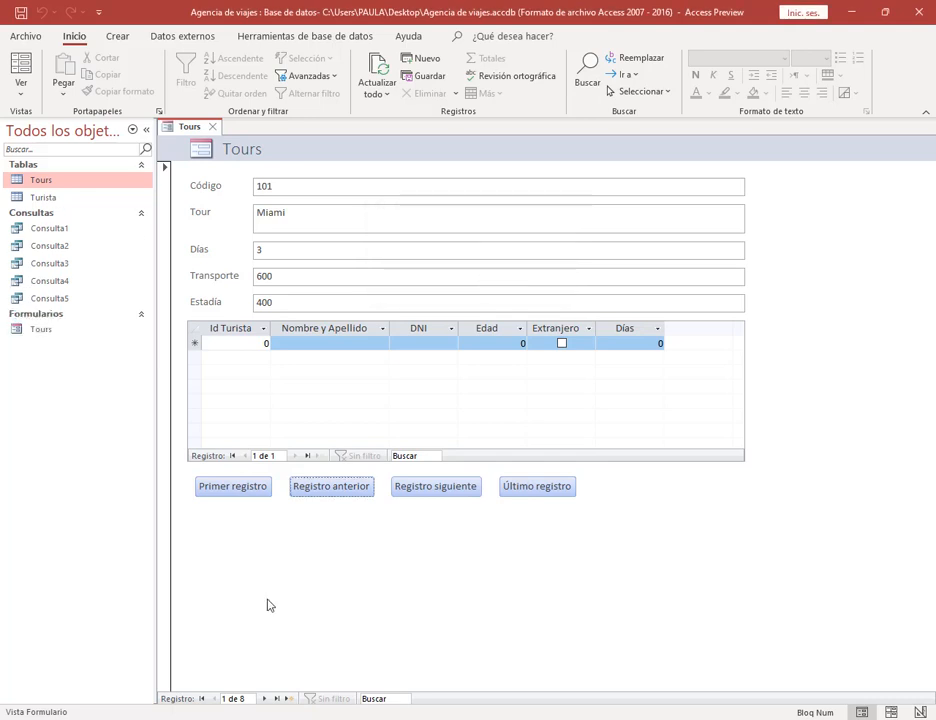
Check the Google Meet call for student messages and return to the Access database.
mouse_move(200, 718)
click(118, 645)
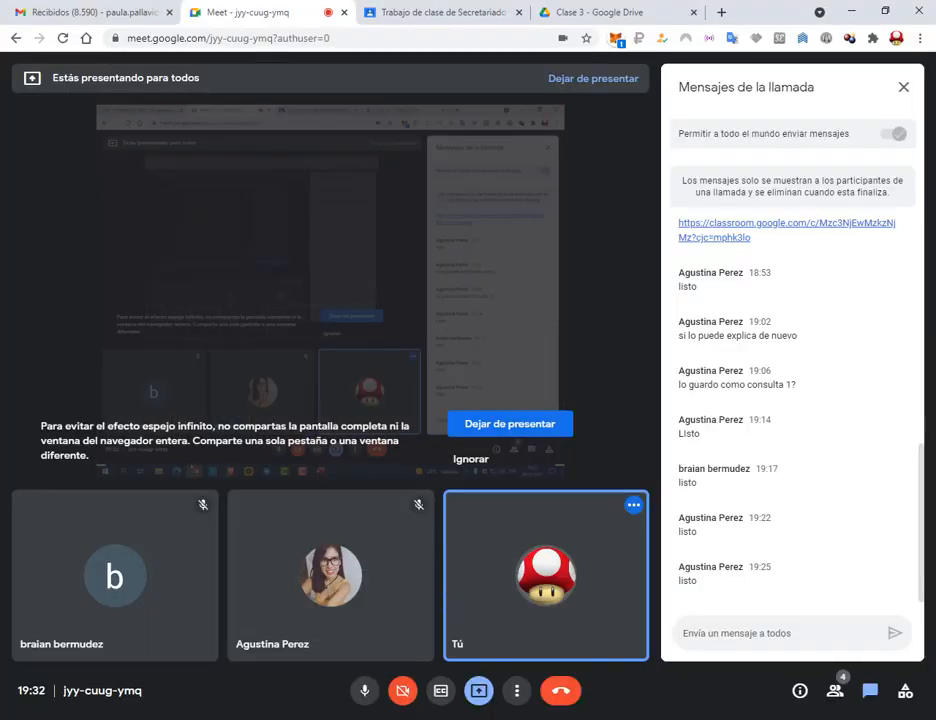
key(alt+Tab)
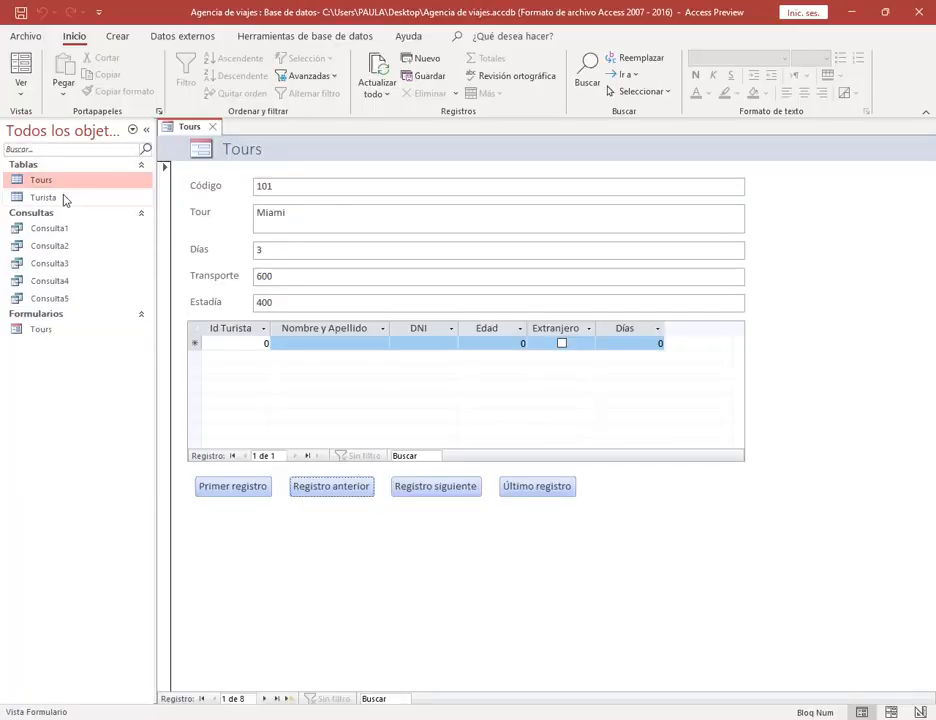
Create a form from the Turista table and show it in Vista Formulario.
click(62, 199)
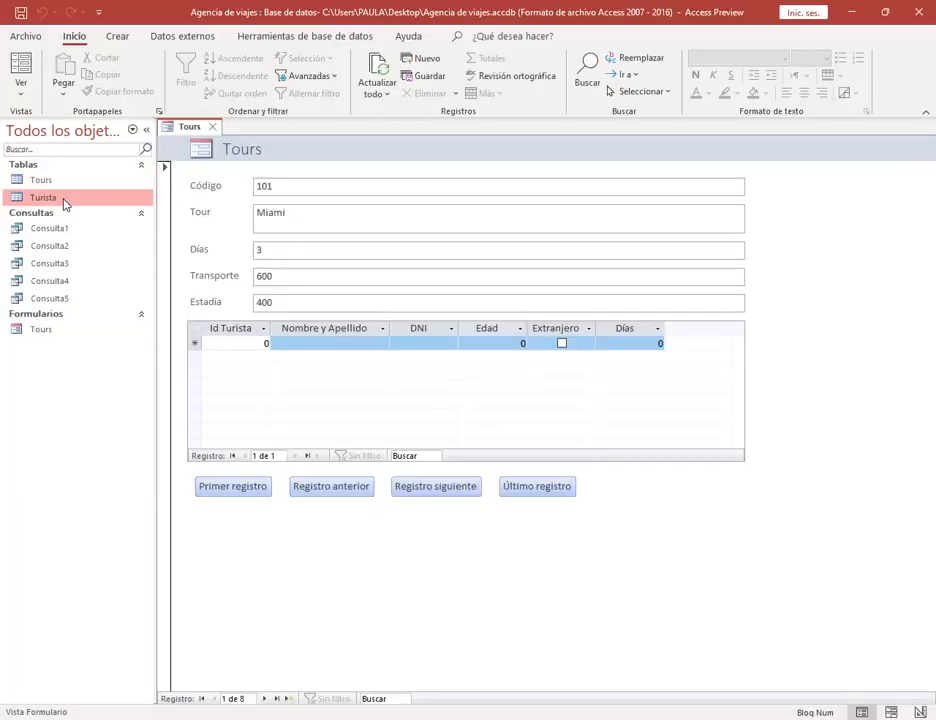
click(118, 38)
click(335, 88)
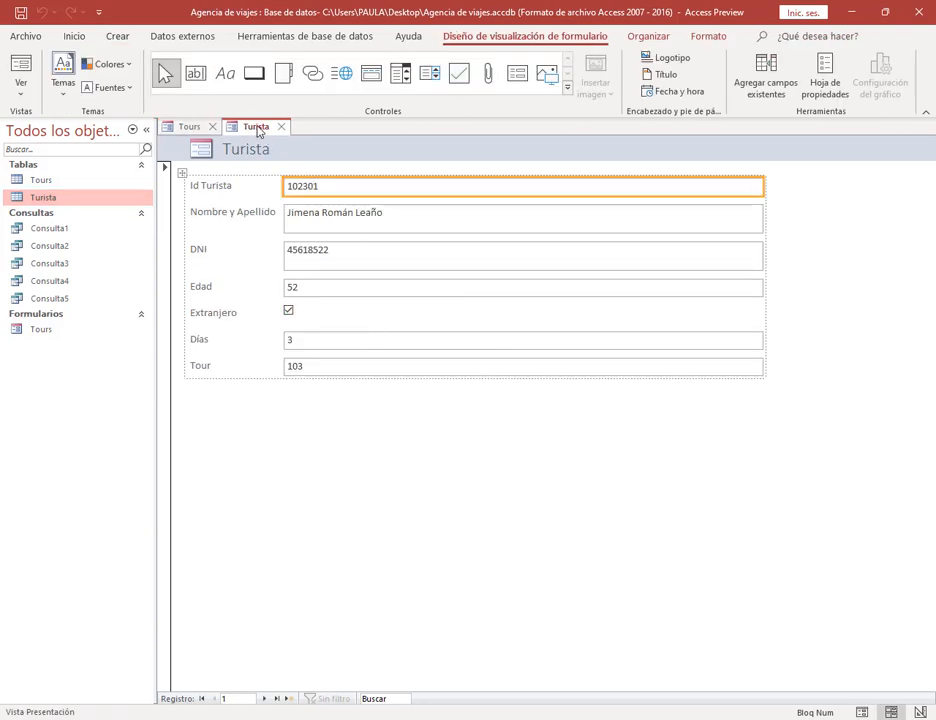
right_click(262, 128)
click(303, 203)
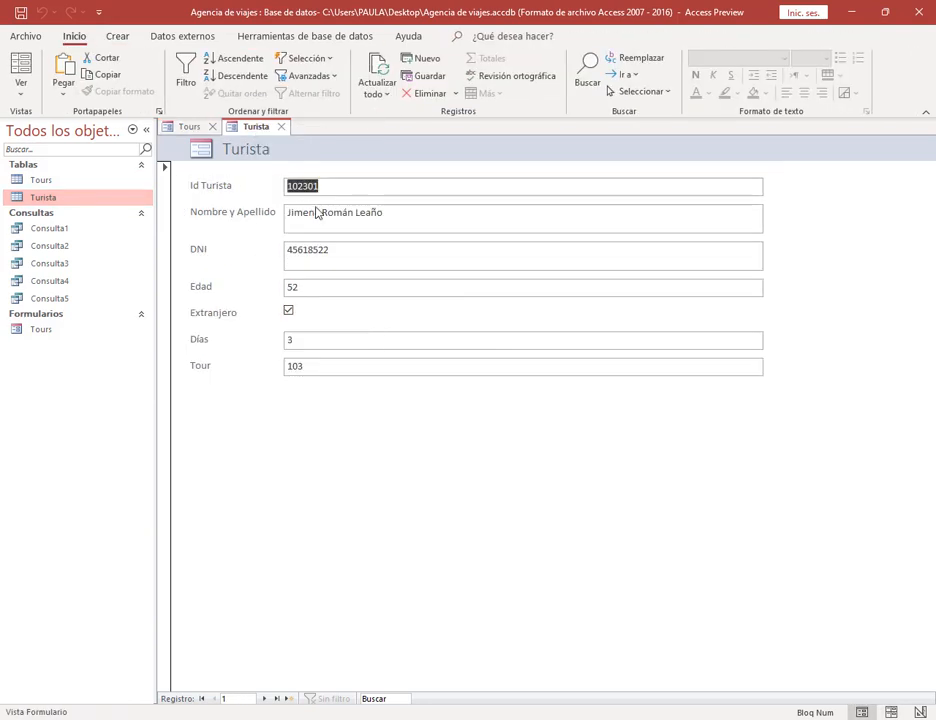
Switch the Turista form to Vista Diseño and extend its Detalle section to about 11.5 cm high.
right_click(247, 126)
click(292, 241)
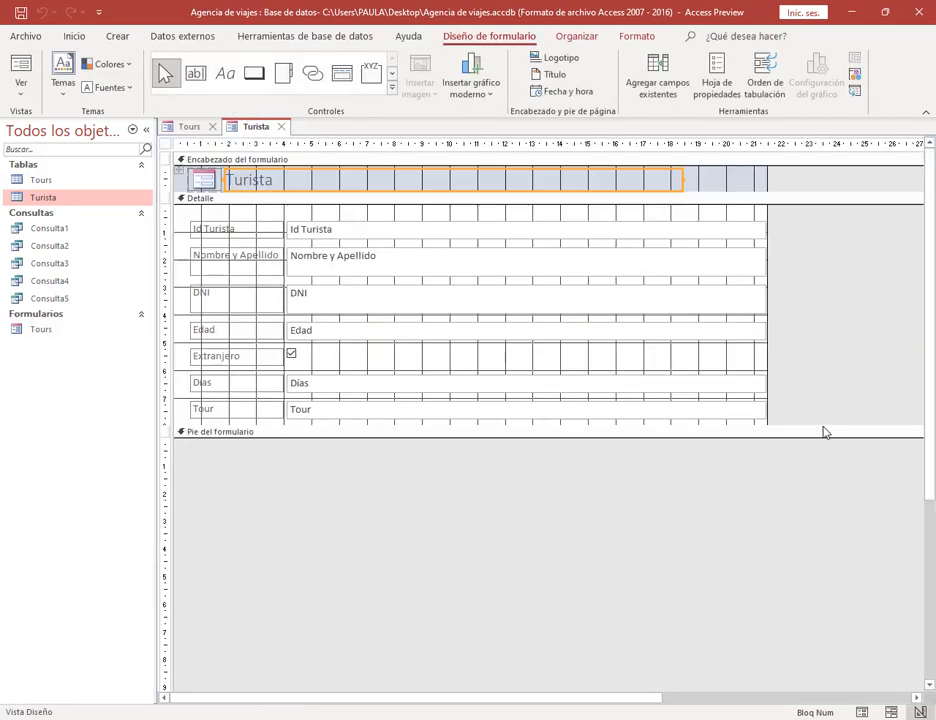
drag(825, 430, 842, 531)
Place a command button below the Tour field with the action Ir al primer registro, labelled with the text Primer registro.
click(254, 72)
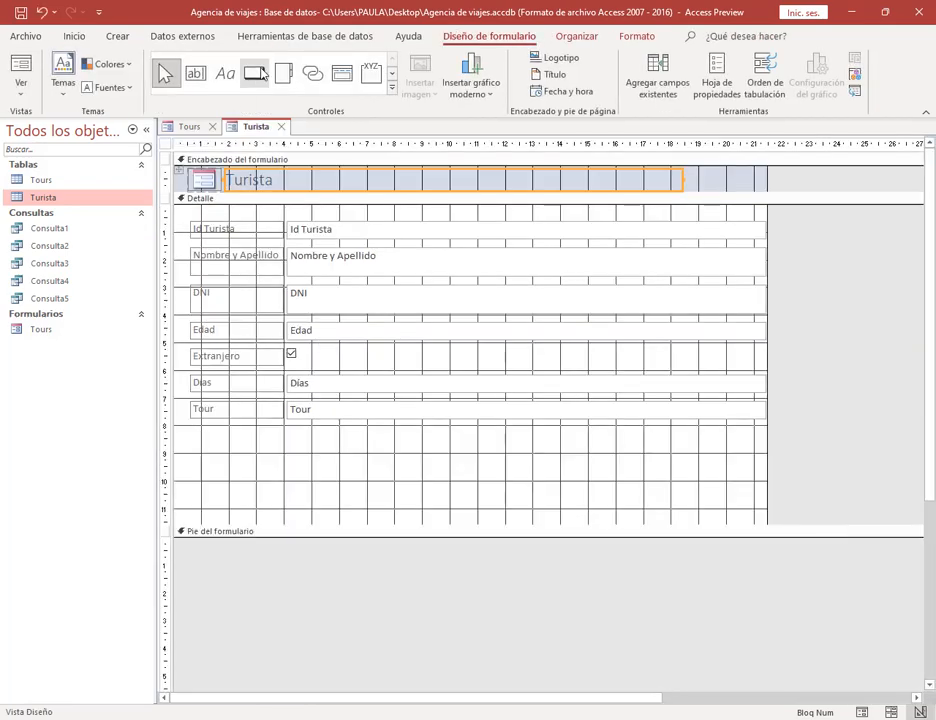
drag(196, 448, 265, 483)
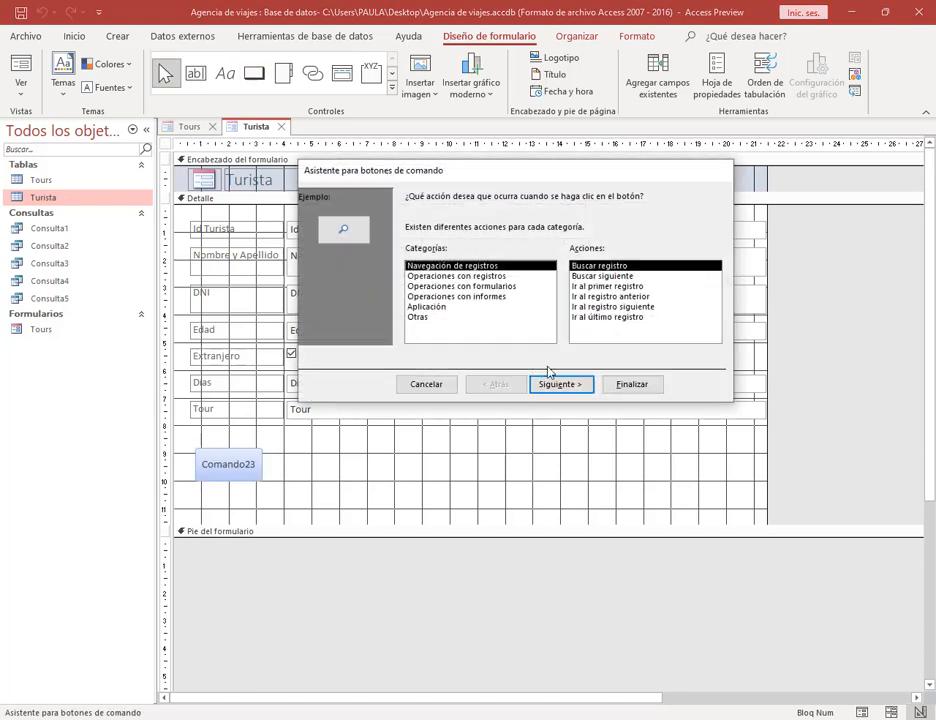
click(605, 287)
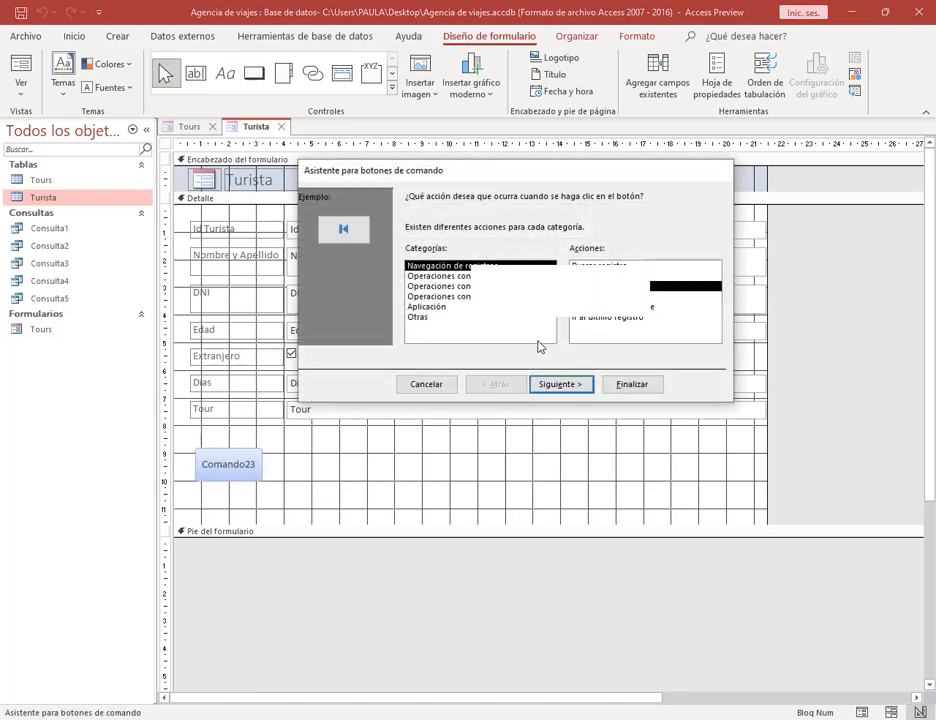
click(560, 384)
click(612, 384)
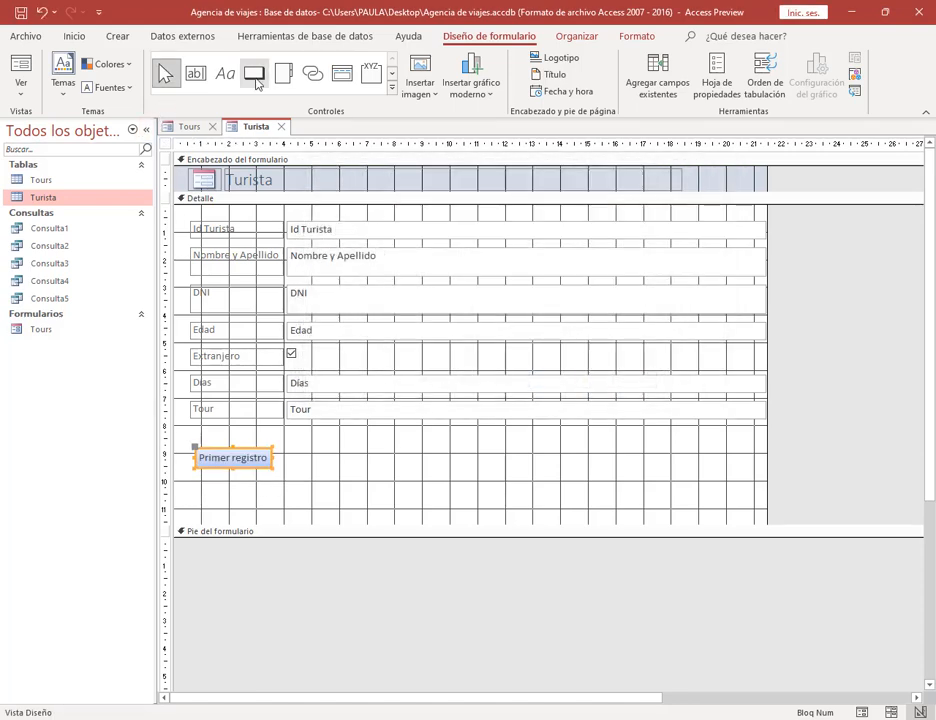
Place an image button with the action Ir al registro anterior beside Primer registro, and delete it.
click(300, 449)
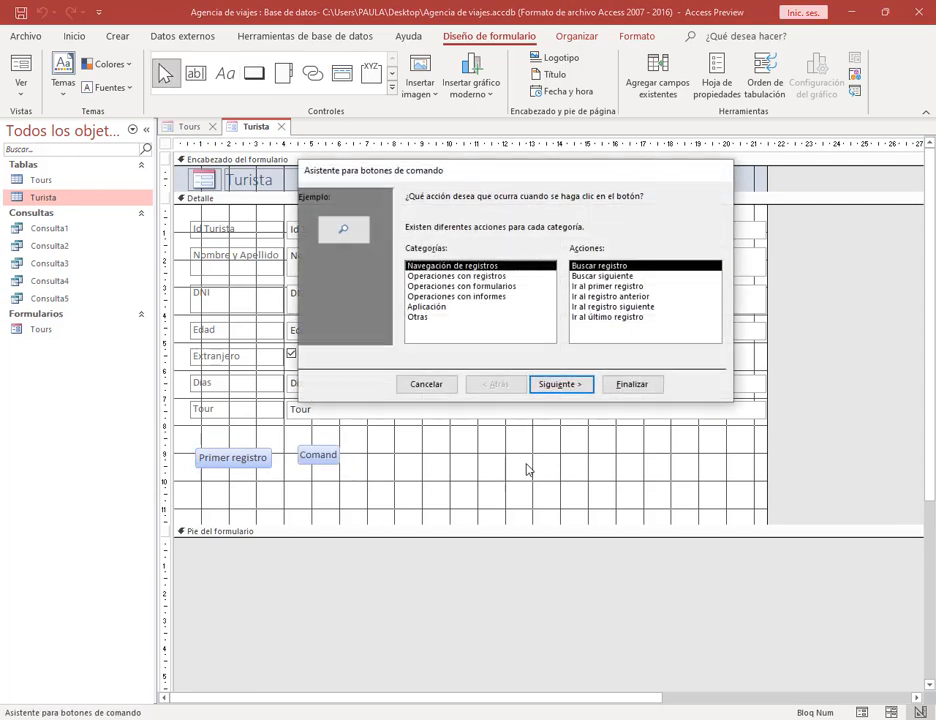
click(621, 297)
click(560, 384)
click(628, 386)
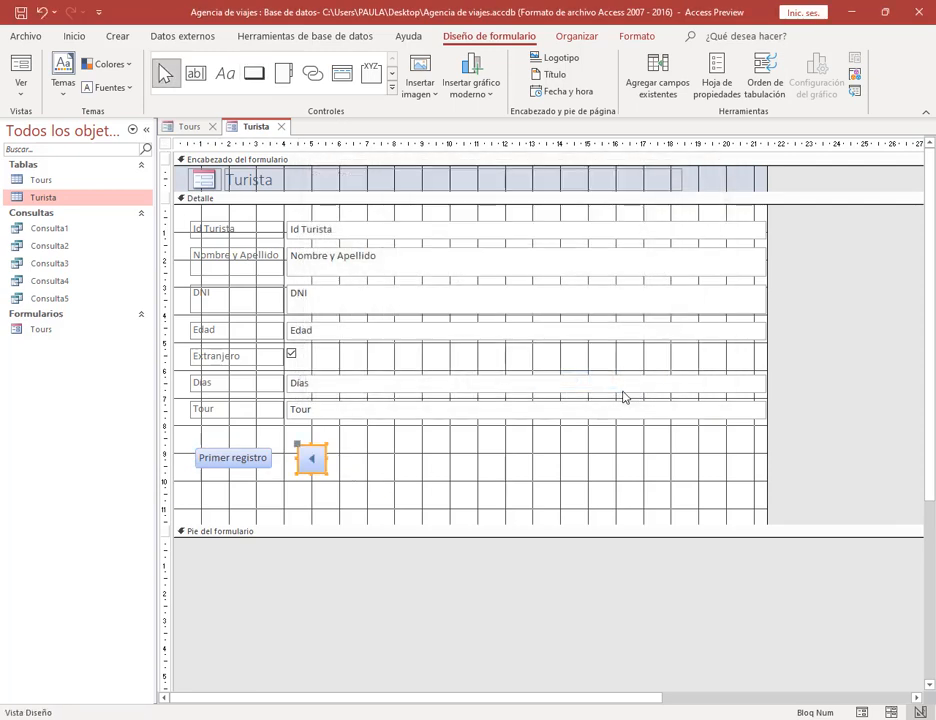
drag(366, 434, 286, 506)
key(Delete)
Place a command button beside Primer registro with the action Ir al registro anterior, displaying the text Registro anterior.
click(252, 80)
drag(301, 449, 371, 465)
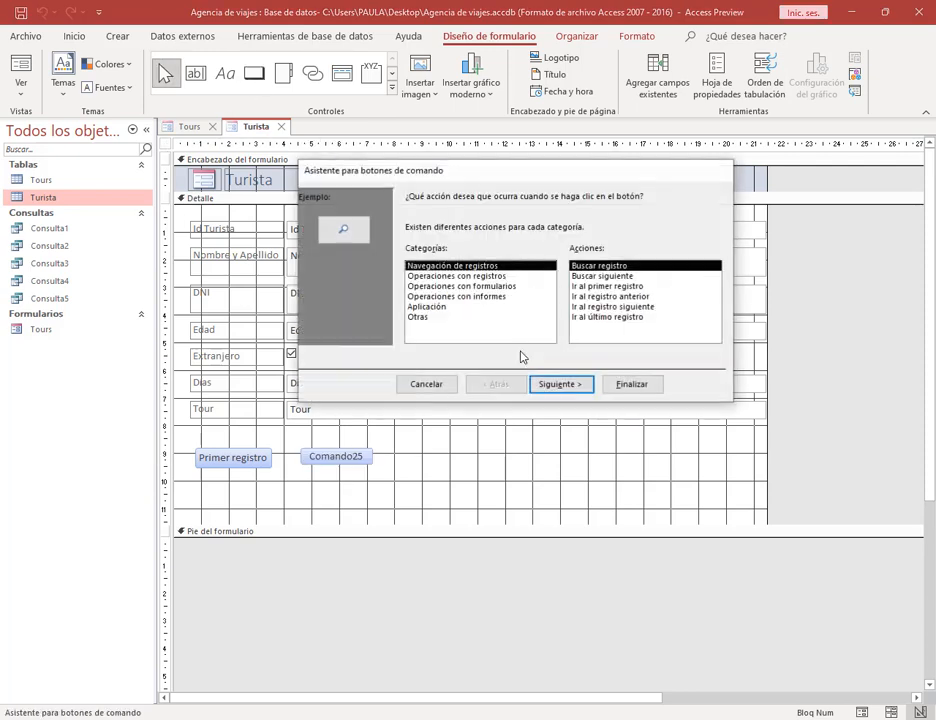
click(619, 298)
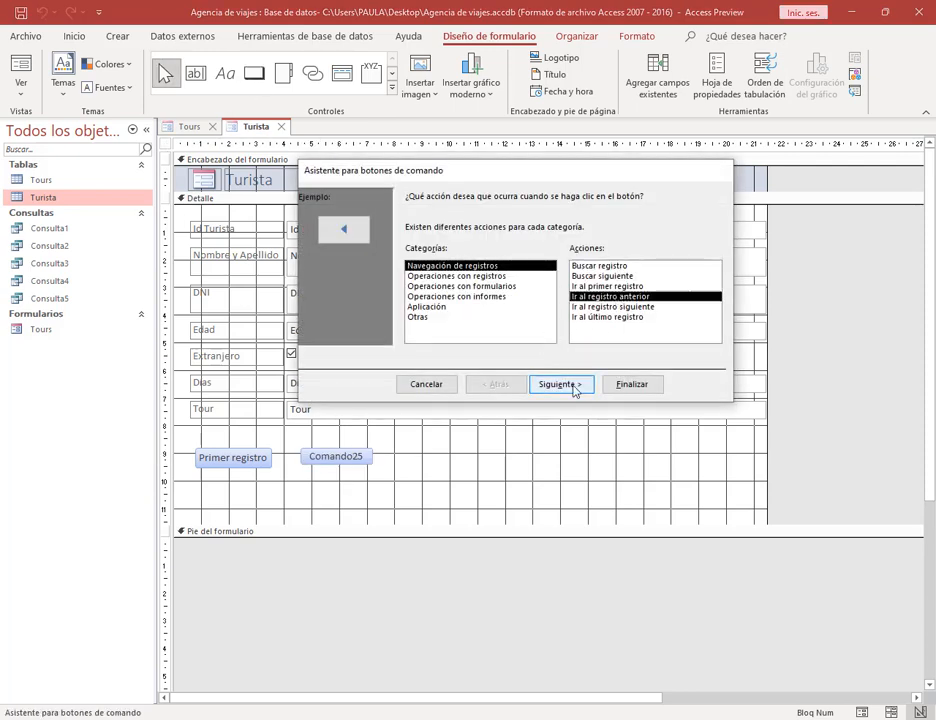
click(561, 384)
click(428, 254)
click(628, 387)
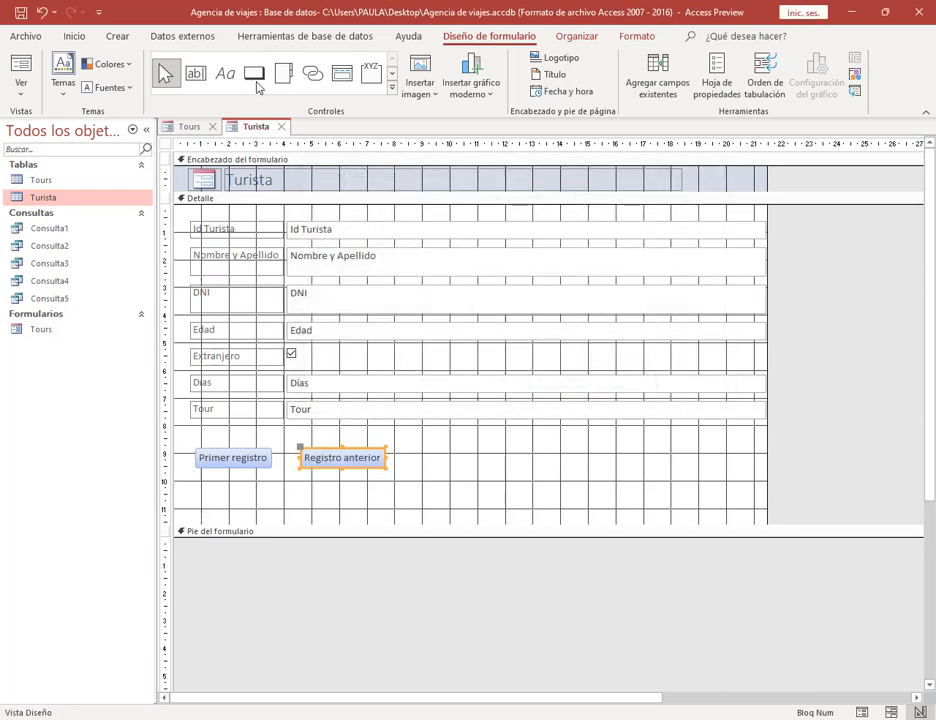
Place a command button beside Registro anterior with the action Ir al registro siguiente, displaying the text Registro siguiente.
drag(399, 459, 443, 484)
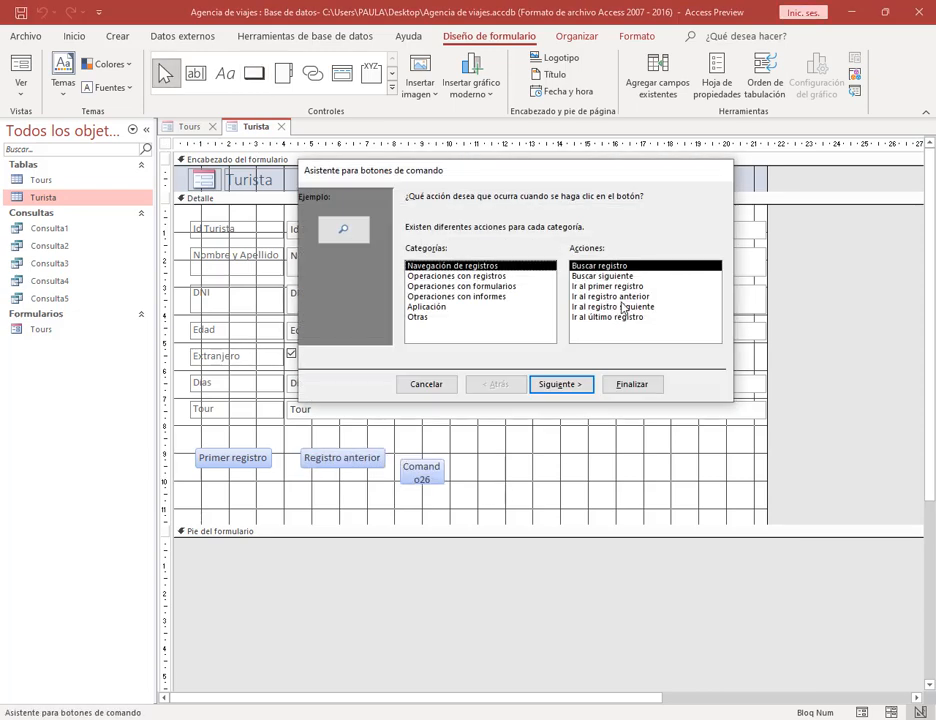
click(618, 306)
click(561, 384)
click(428, 252)
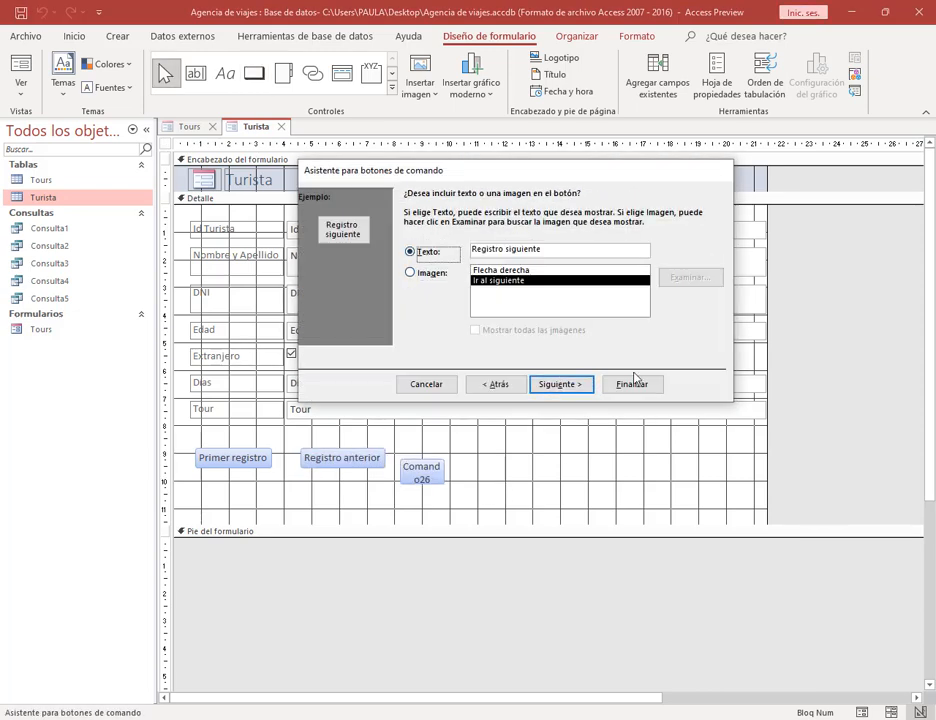
click(628, 385)
Place a command button beside Registro siguiente with the action Ir al último registro, displaying the text Último registro.
click(254, 73)
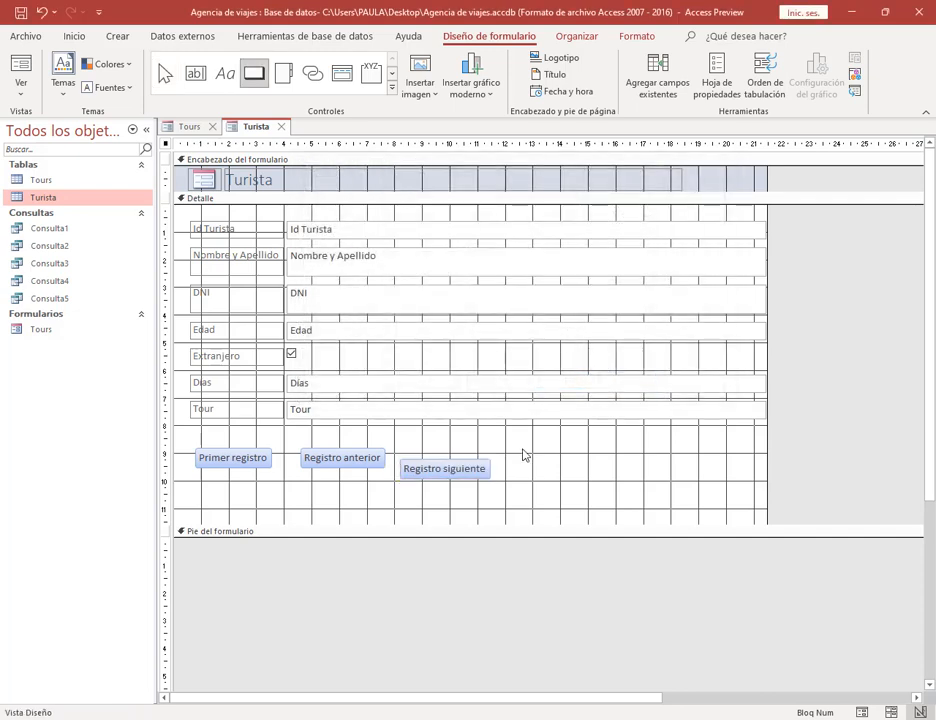
drag(520, 444, 576, 467)
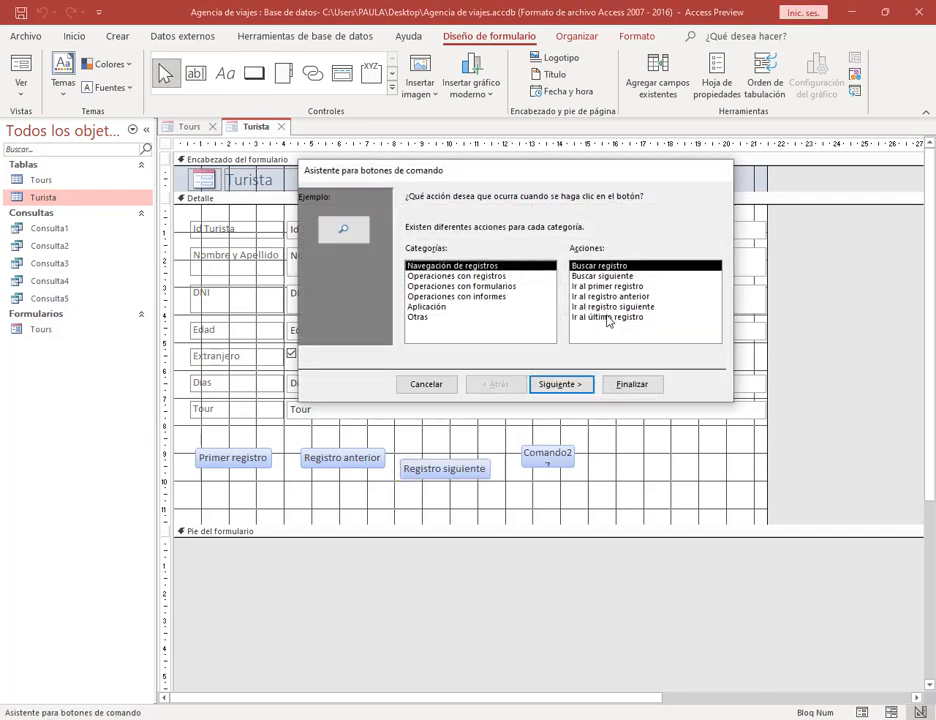
click(607, 317)
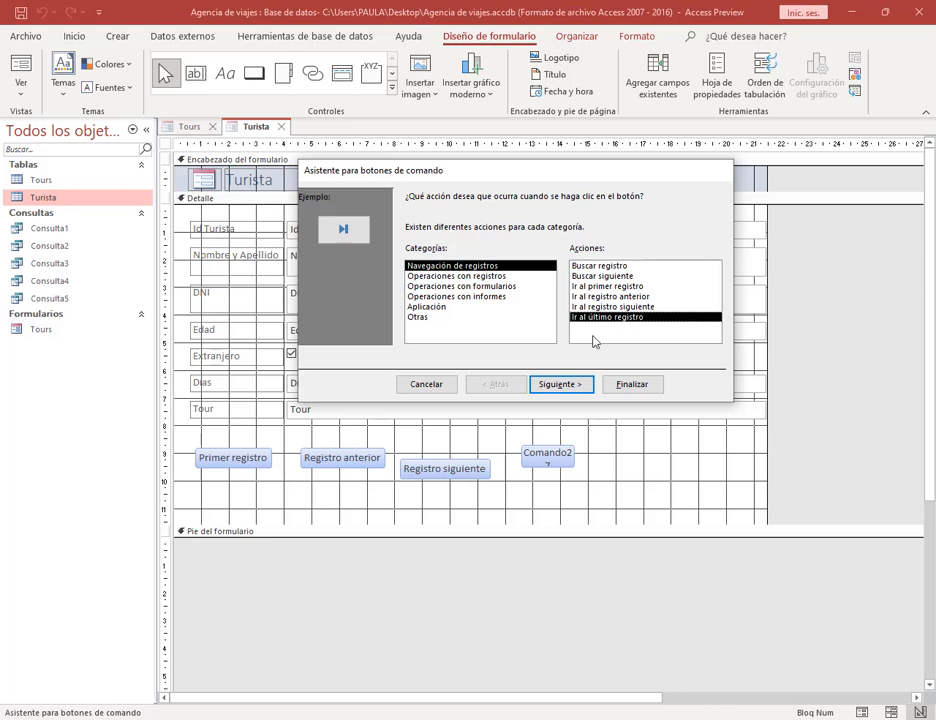
click(560, 384)
click(428, 251)
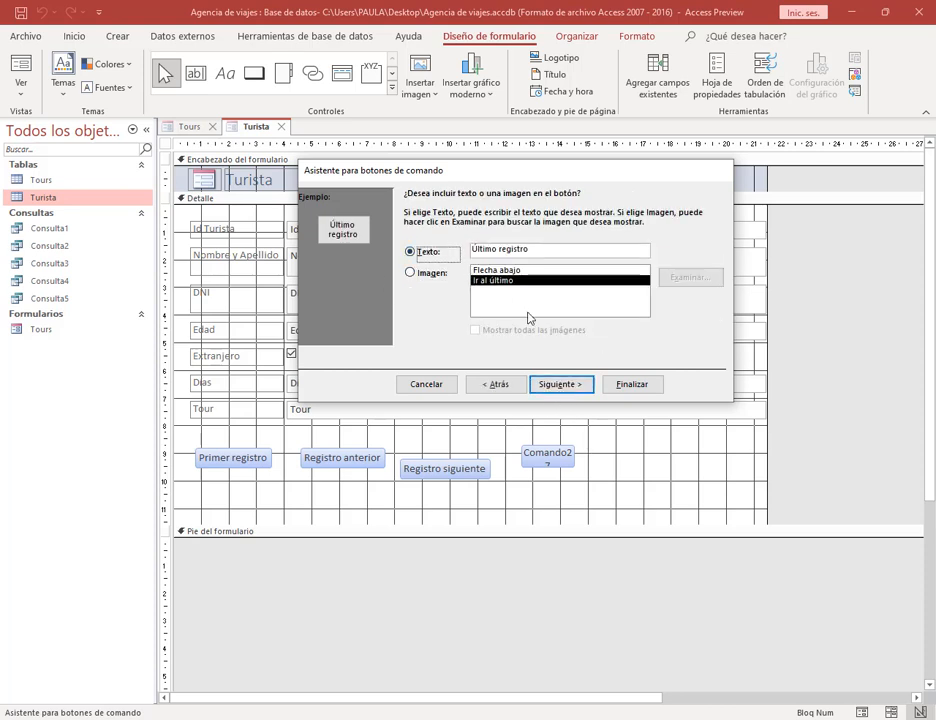
click(622, 388)
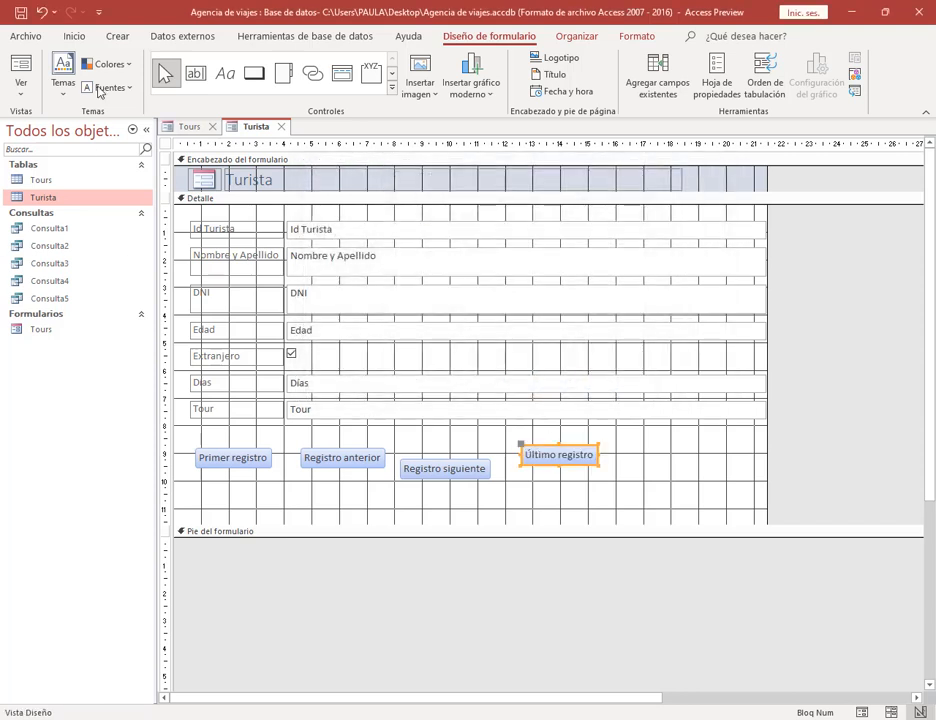
click(530, 496)
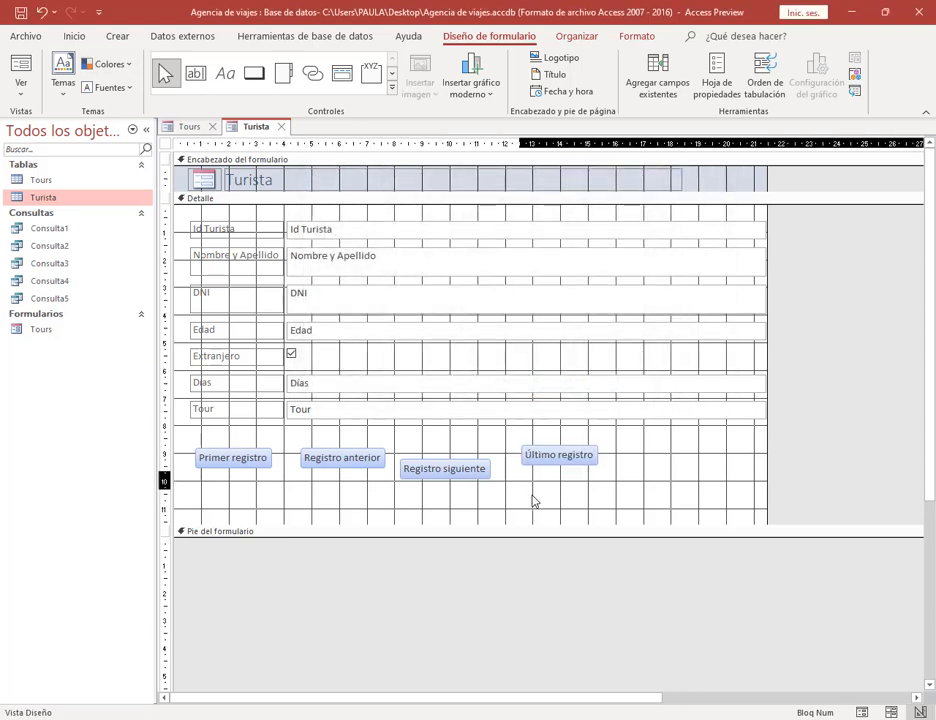
Switch to the Google Meet call to check its messages, and return to the Turista form design.
drag(255, 467, 241, 461)
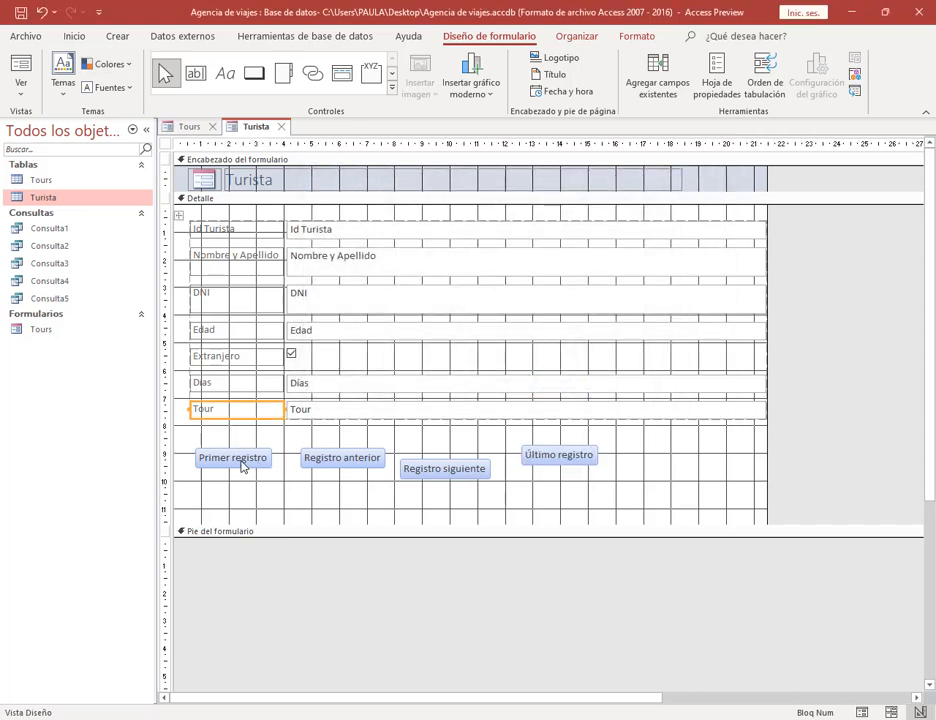
click(262, 520)
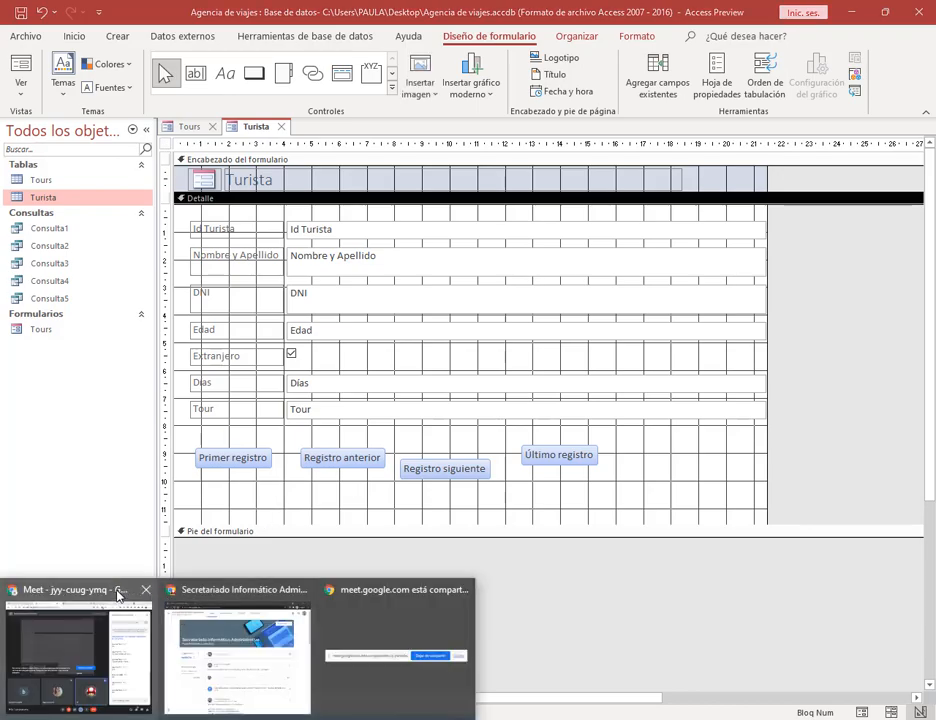
click(119, 605)
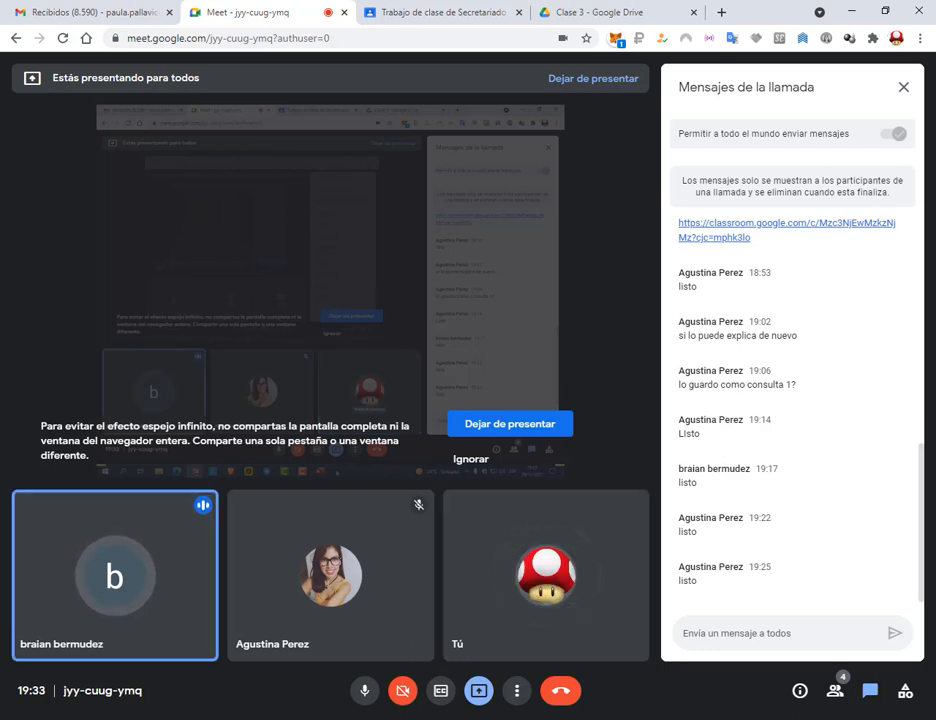
key(alt+Tab)
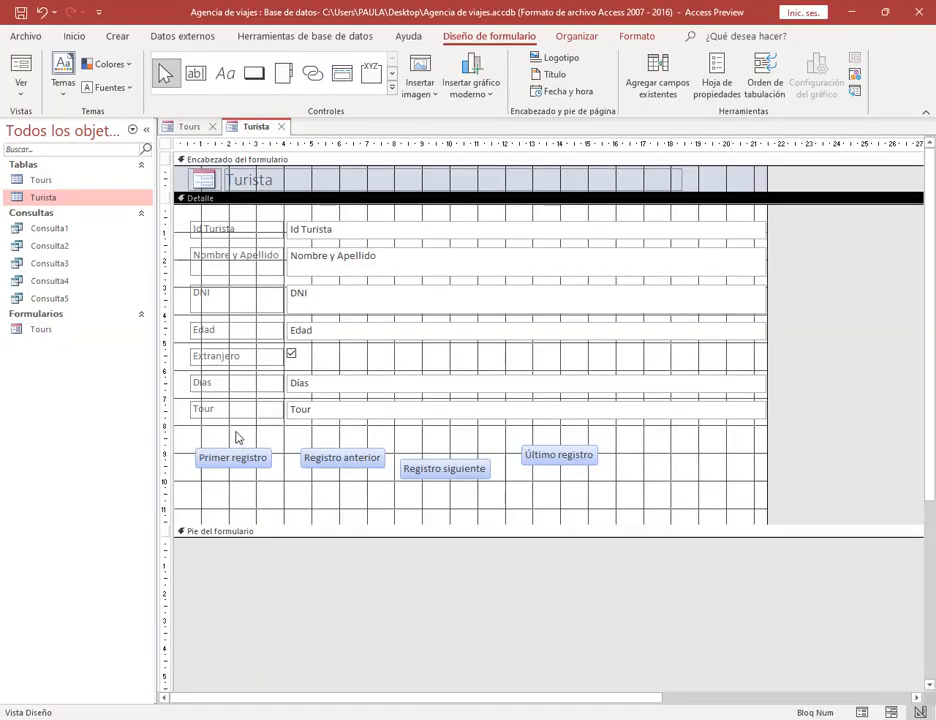
Select all four navigation buttons, and consult item 7 of the practice PDF in Google Drive about creating a report per query.
drag(638, 489, 193, 440)
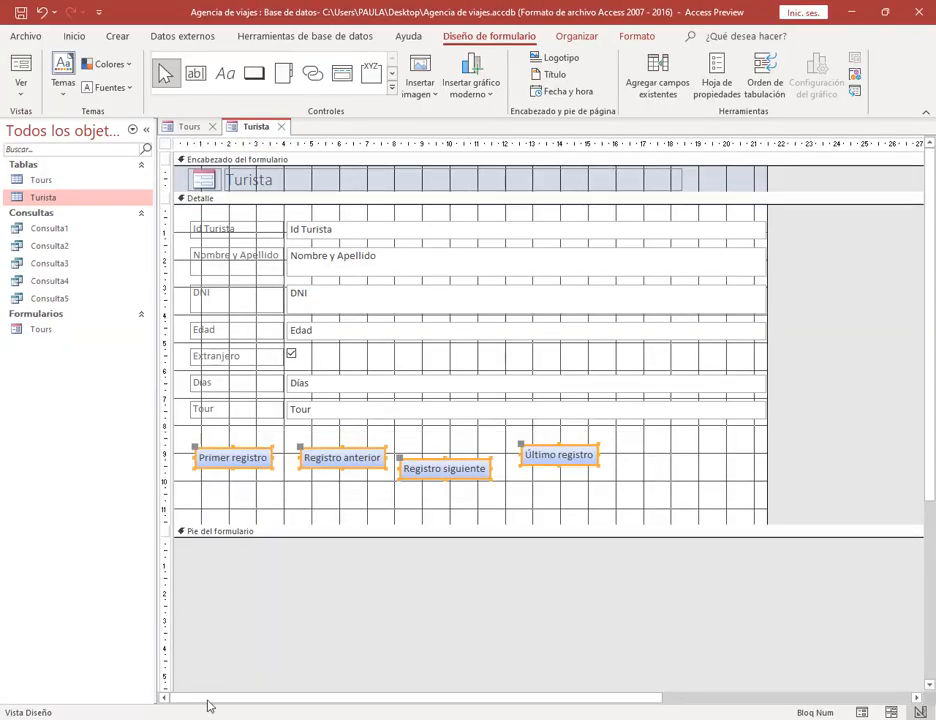
click(77, 657)
click(600, 11)
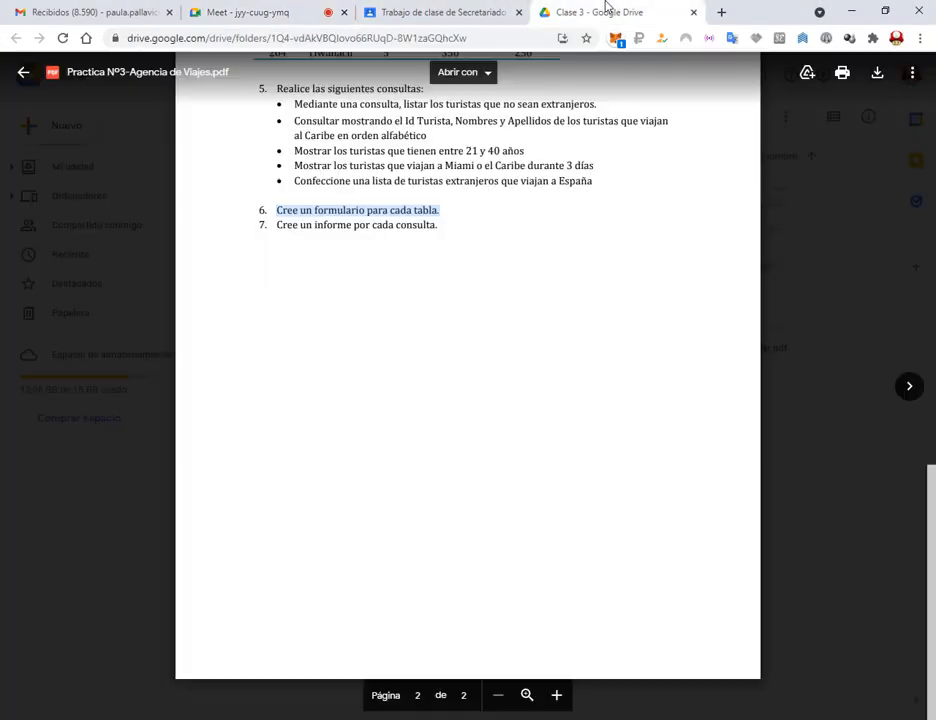
click(330, 229)
drag(280, 228, 439, 226)
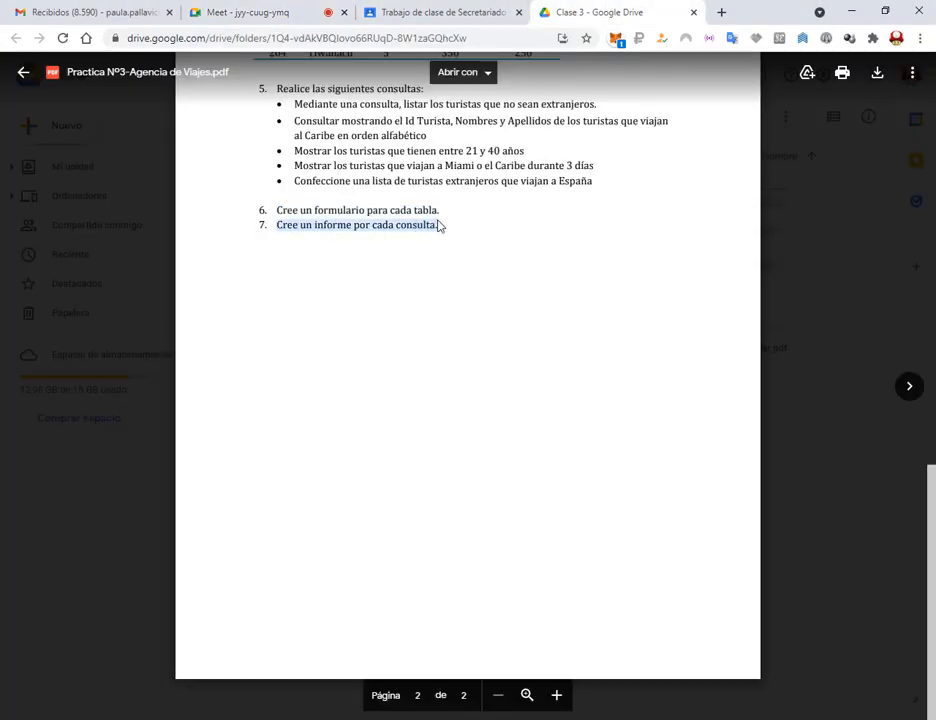
click(855, 9)
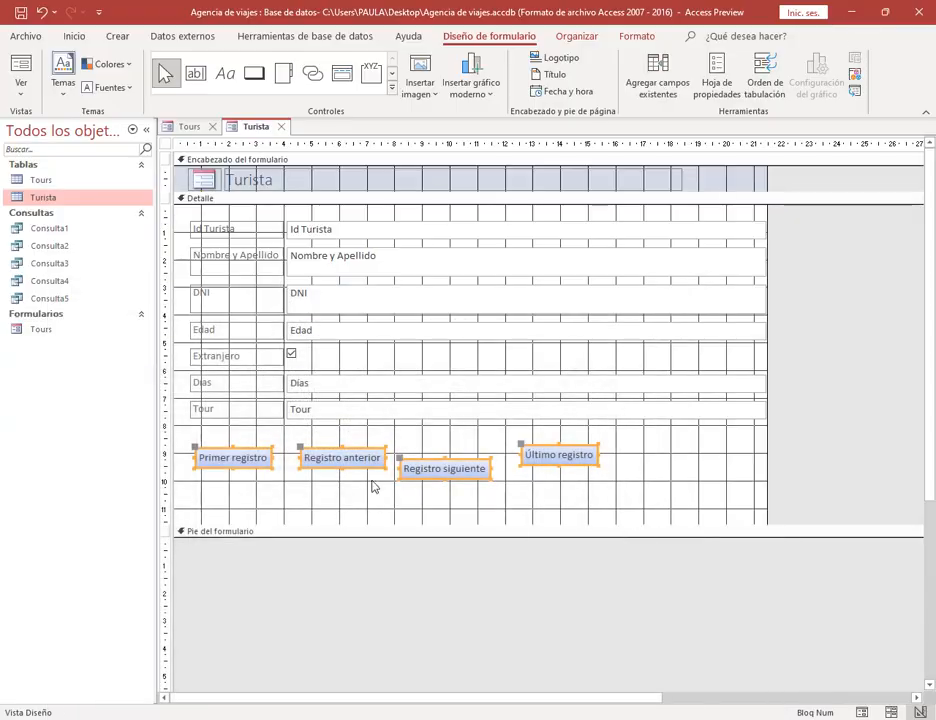
Align the four selected navigation buttons with Arriba and make the horizontal spacing between them equal.
click(572, 36)
click(798, 88)
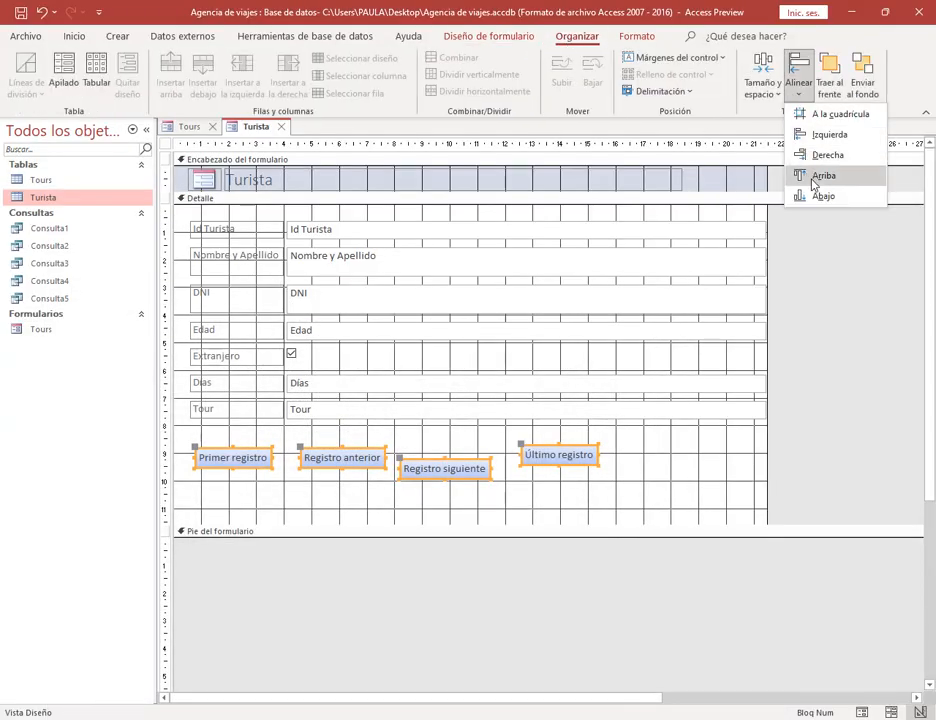
click(802, 175)
click(767, 88)
click(806, 281)
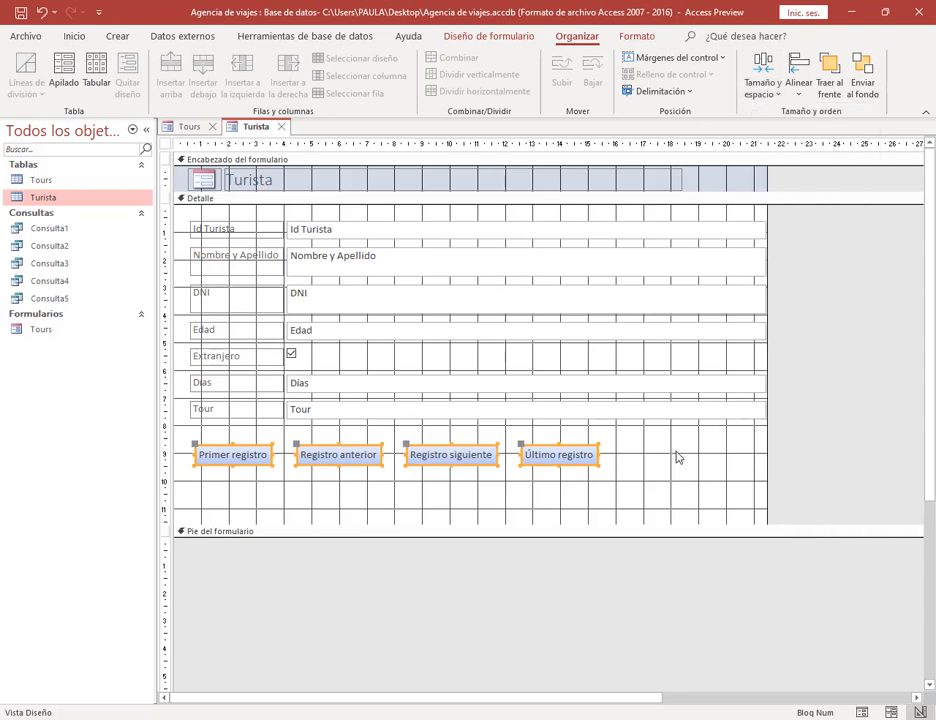
Save the form as Turista and close both the Turista and Tours forms.
click(20, 12)
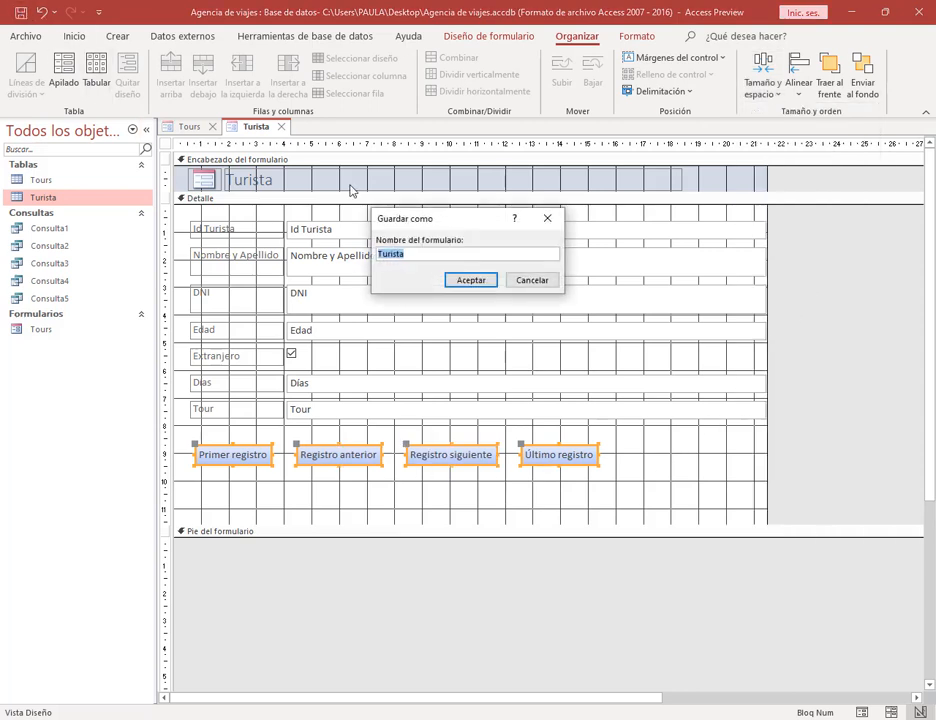
click(471, 282)
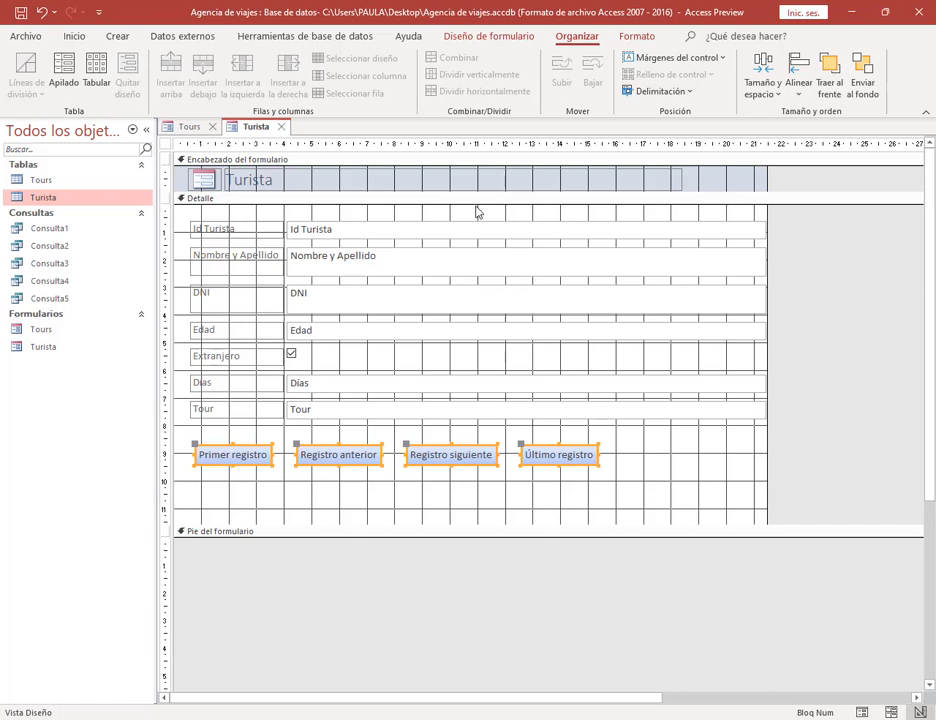
click(282, 131)
click(212, 127)
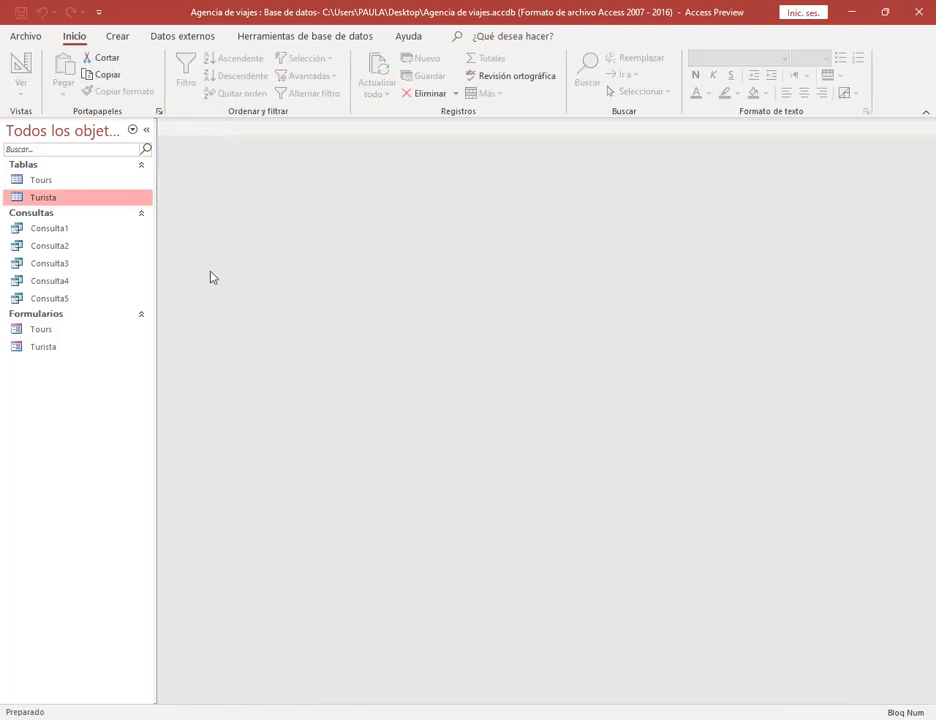
Create a report from the Consulta1 query, save it as Consulta1 and close it.
click(40, 229)
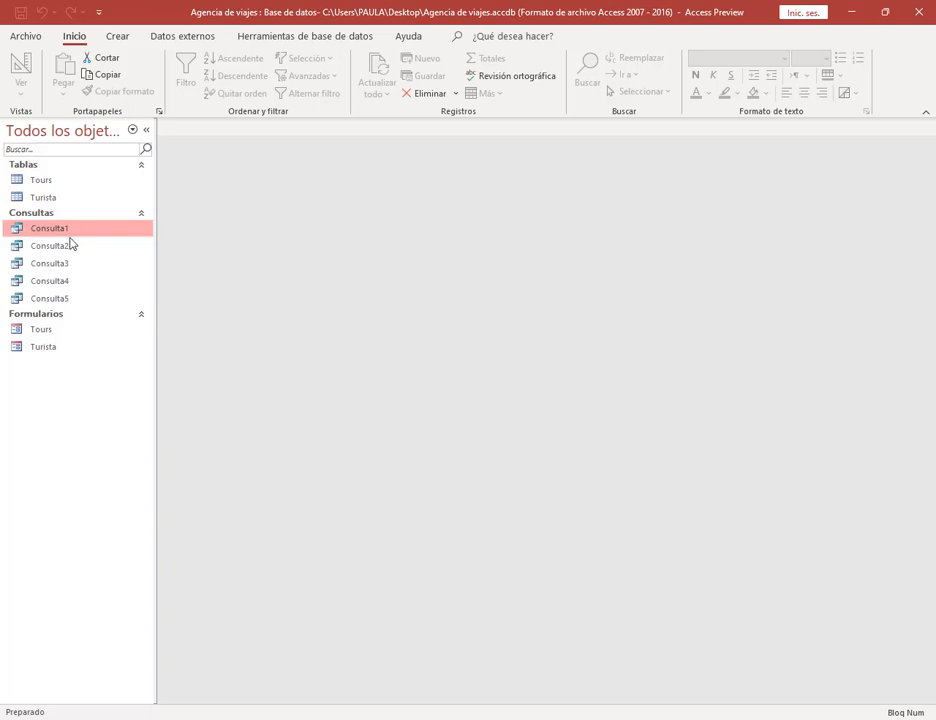
click(118, 36)
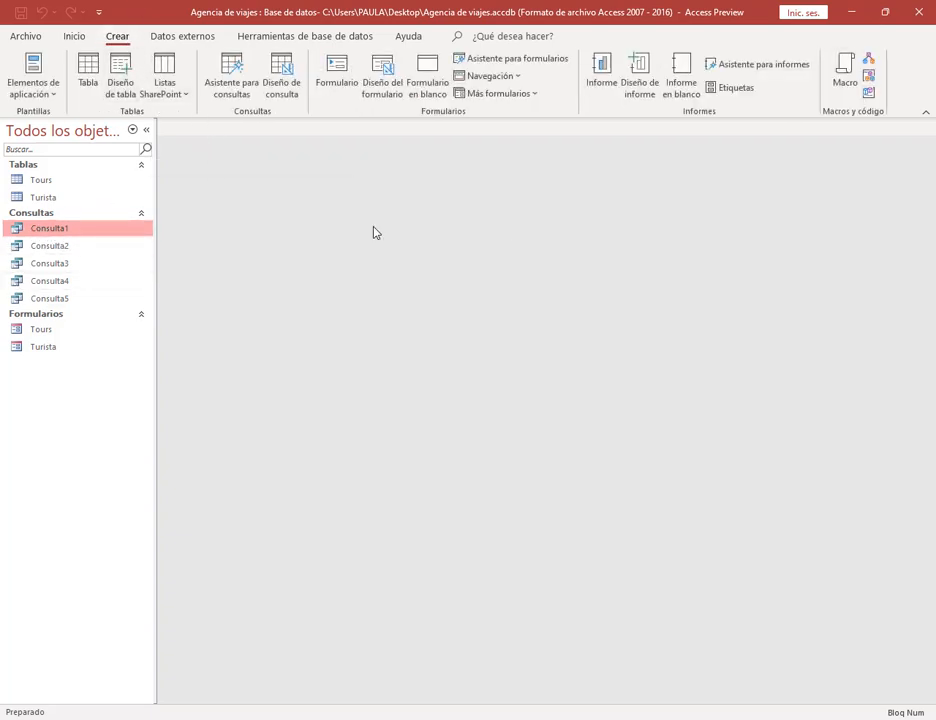
click(597, 80)
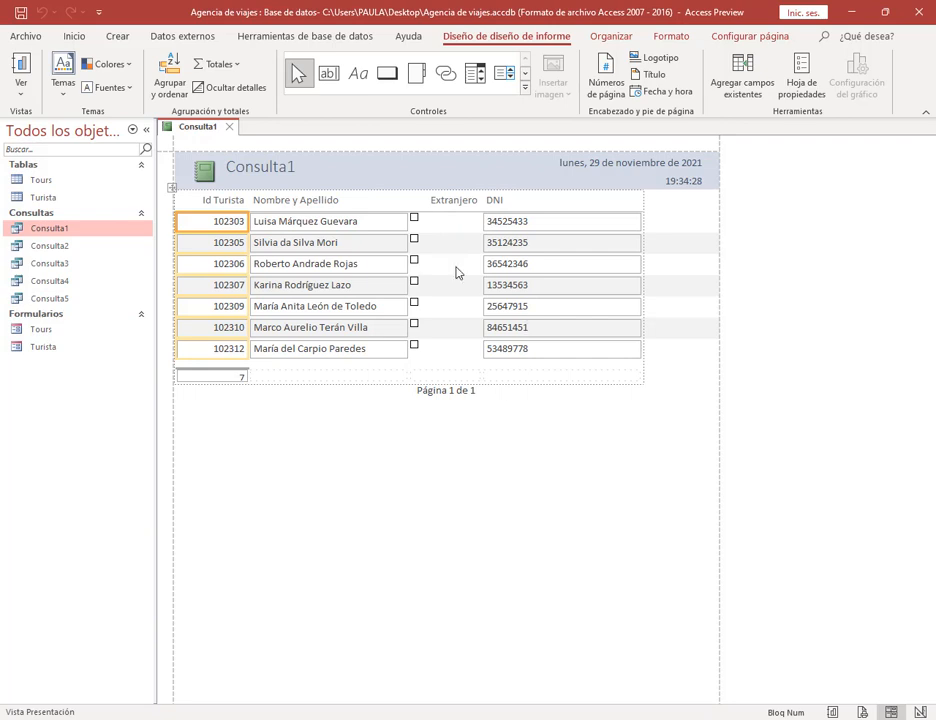
click(20, 12)
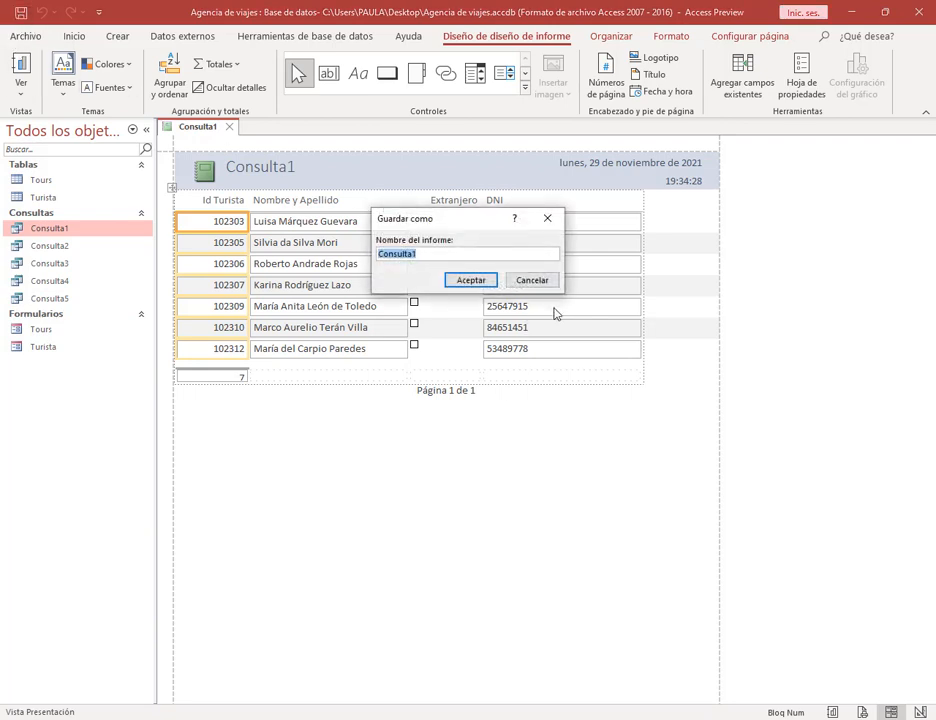
click(463, 281)
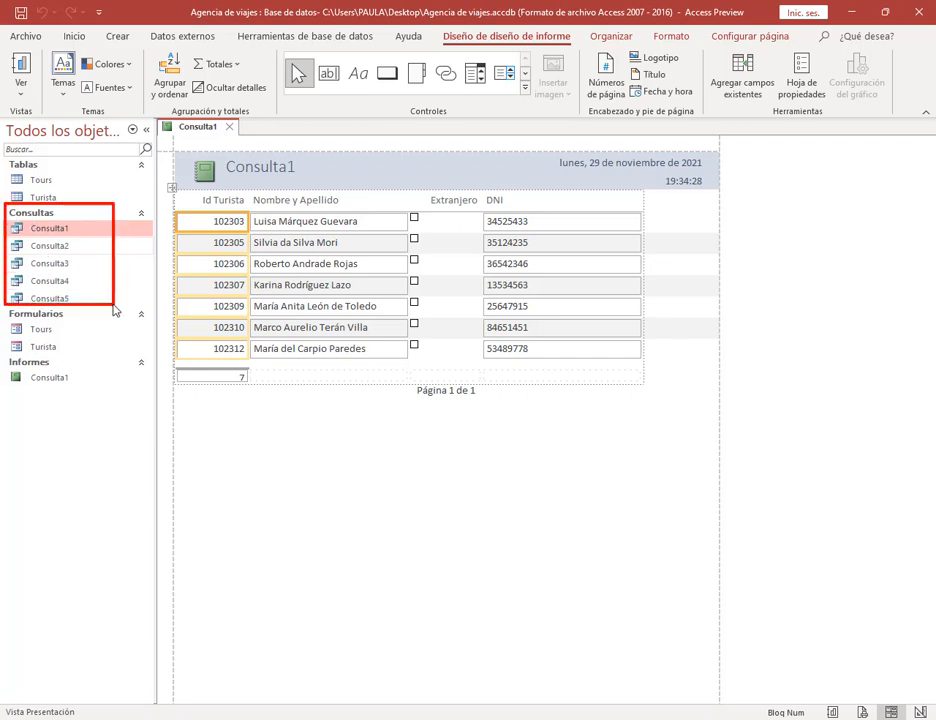
drag(3, 358, 100, 399)
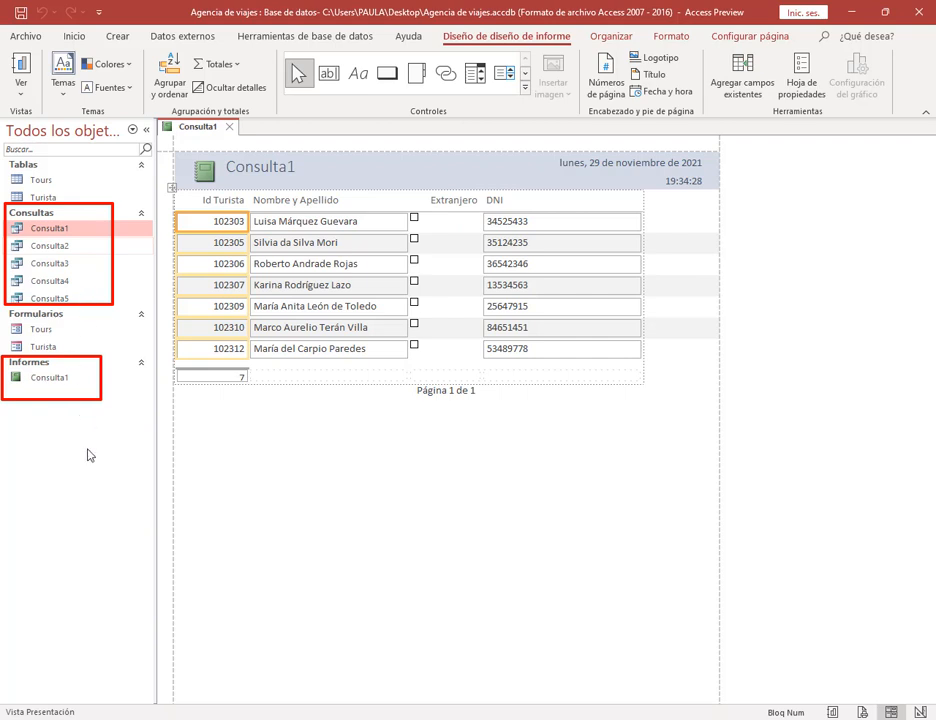
click(231, 126)
Create a report from the Consulta2 query, save it as Consulta2 and close it.
click(58, 246)
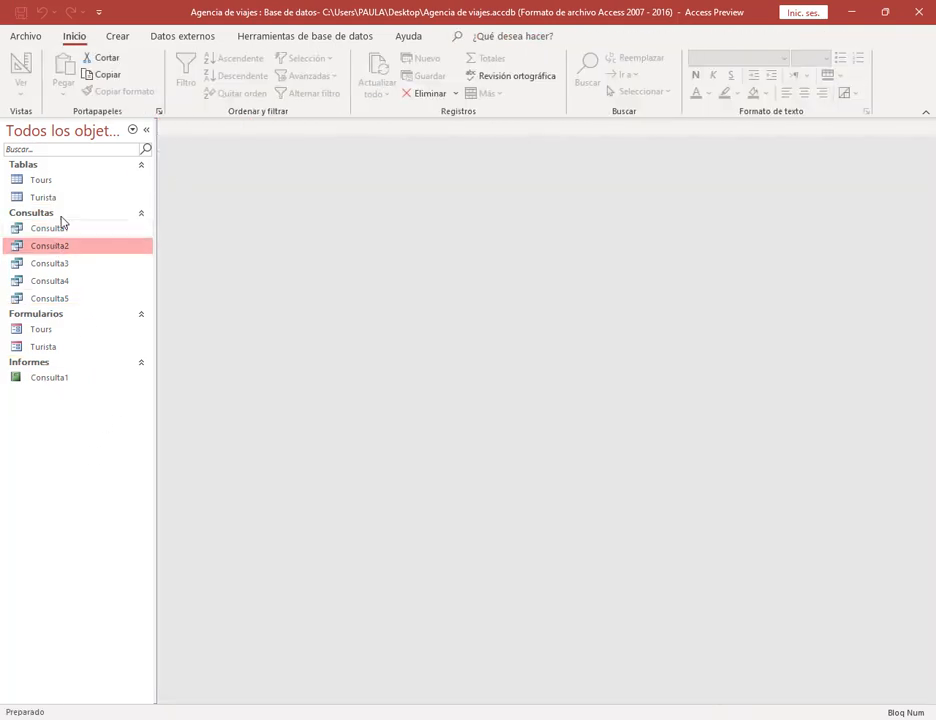
click(116, 36)
click(612, 76)
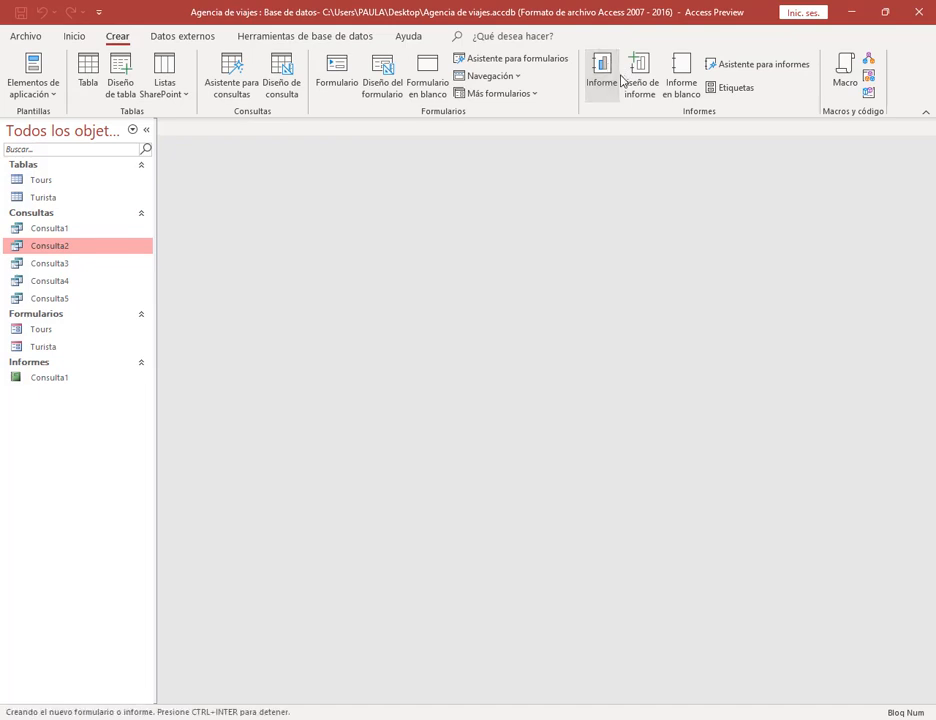
key(ctrl+s)
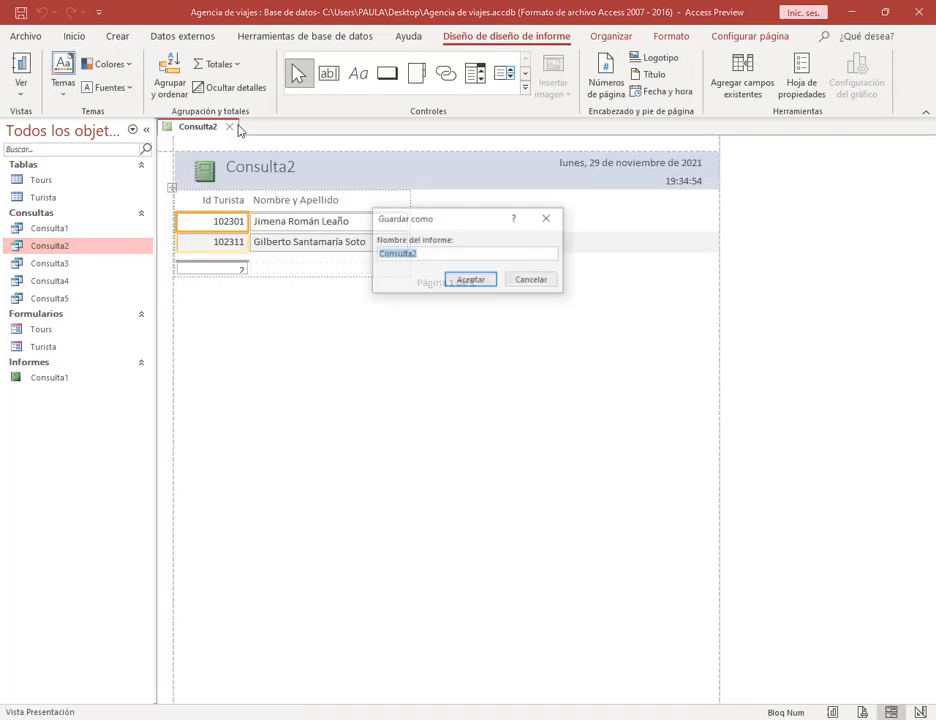
click(470, 279)
click(229, 126)
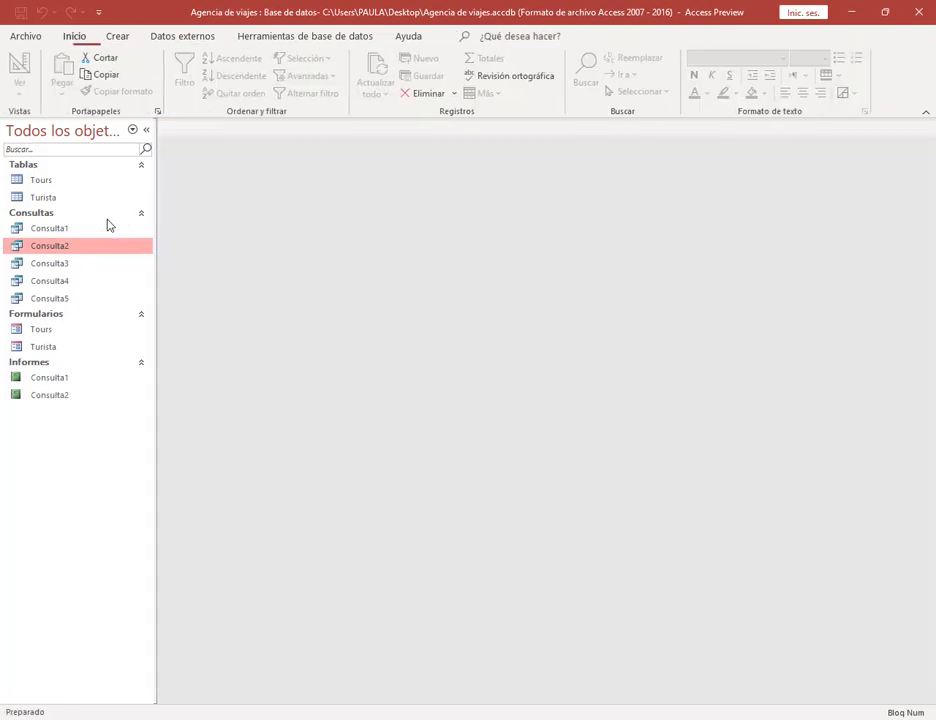
Create a report from the Consulta3 query and save it as Consulta3.
click(48, 264)
click(117, 37)
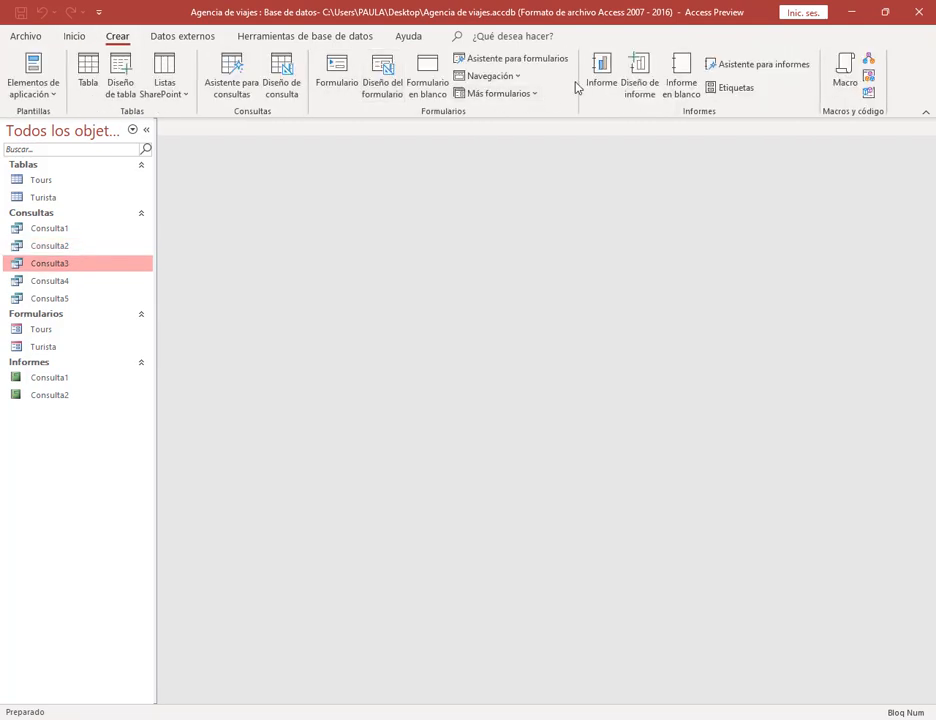
click(601, 75)
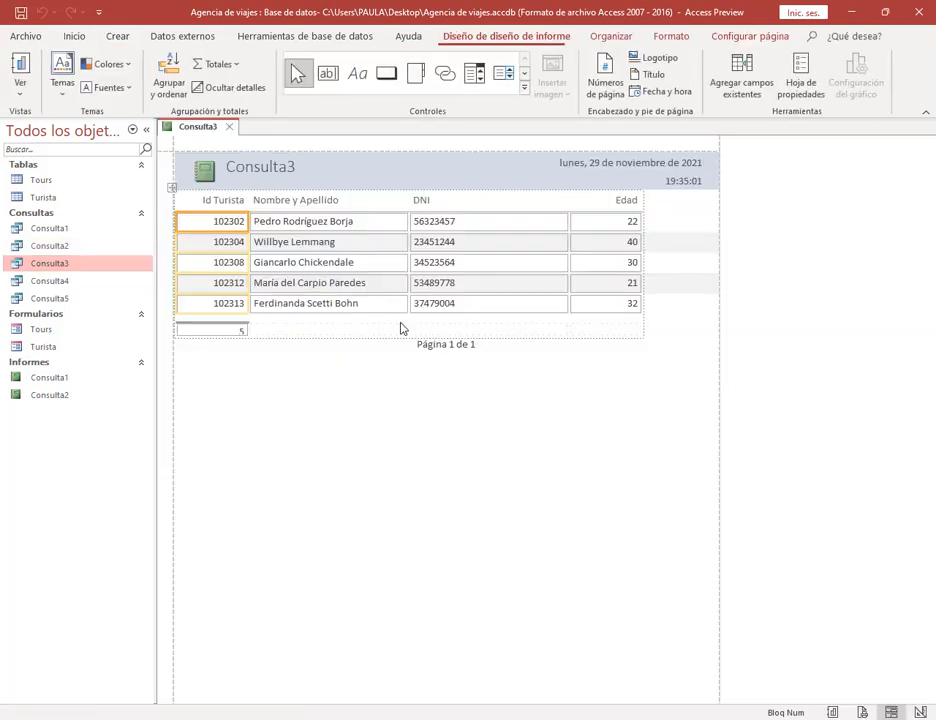
click(20, 12)
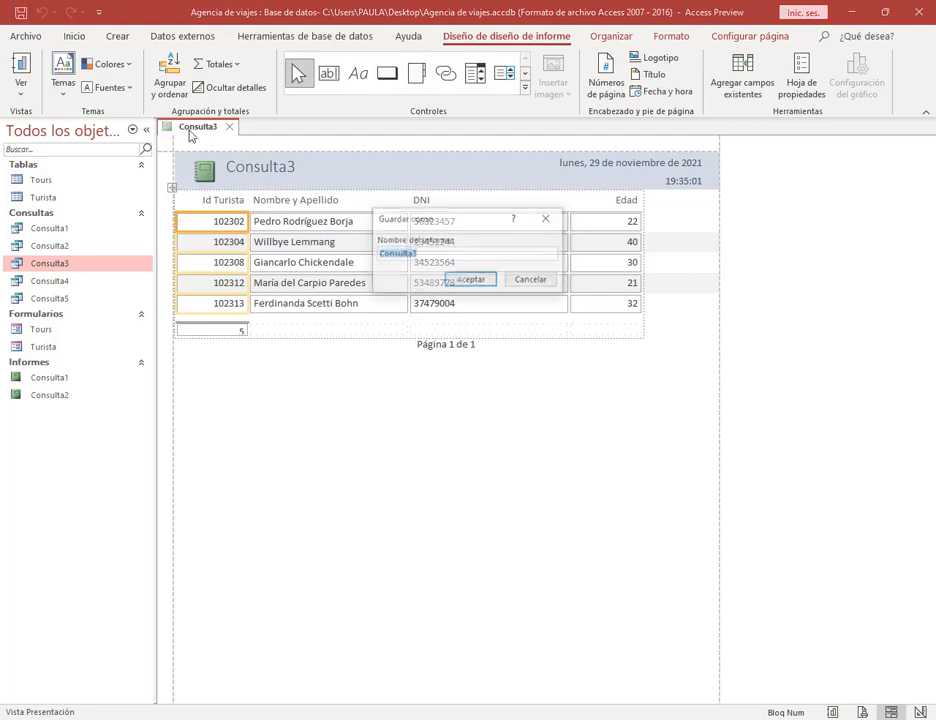
click(490, 280)
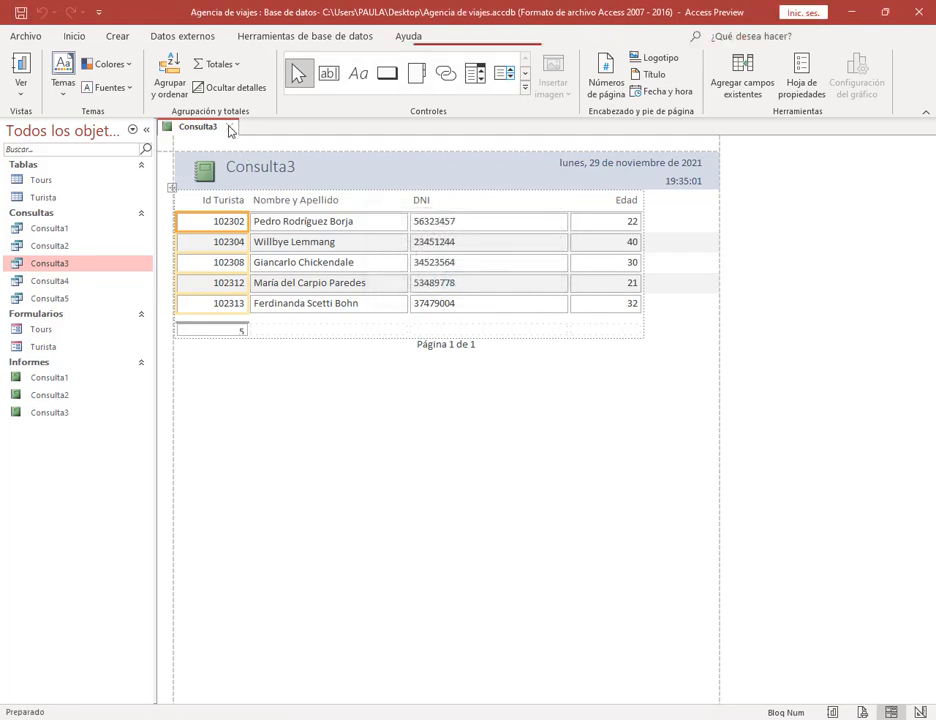
Close the Consulta3 report, create a report from the Consulta4 query, and save and close it as Consulta4.
click(229, 128)
click(49, 281)
click(117, 36)
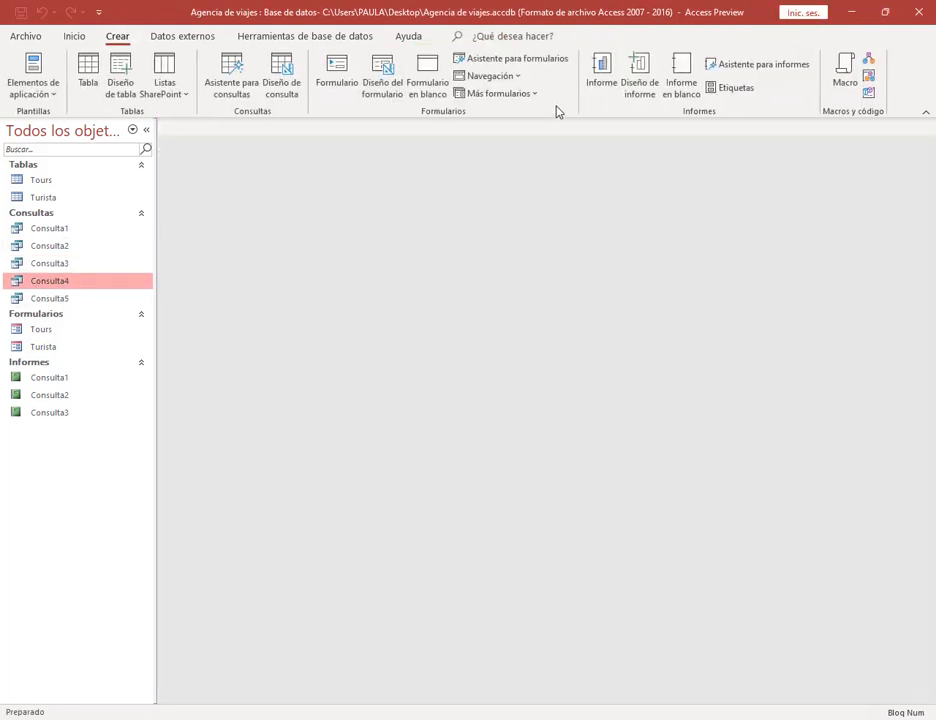
click(601, 70)
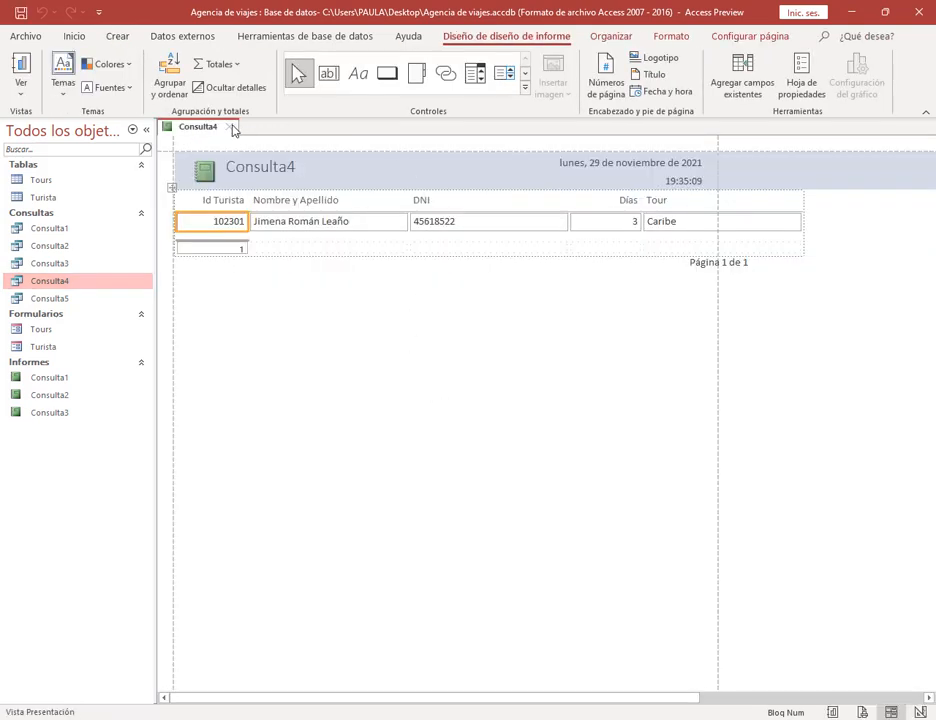
click(232, 128)
click(414, 410)
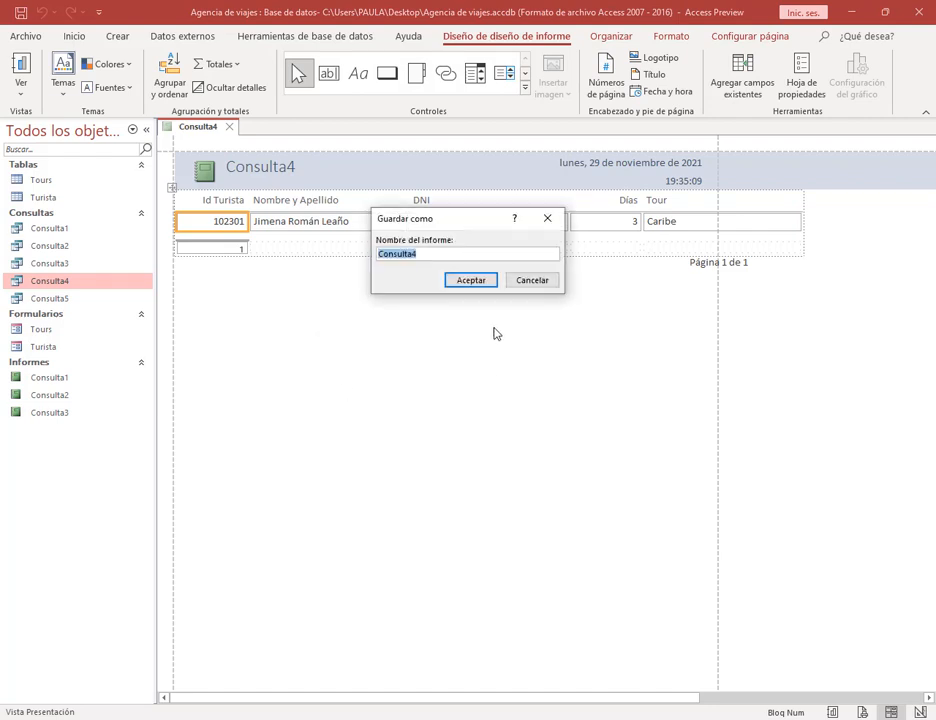
click(468, 279)
Create a report from the Consulta5 query, save it as Consulta5 and close it.
click(60, 298)
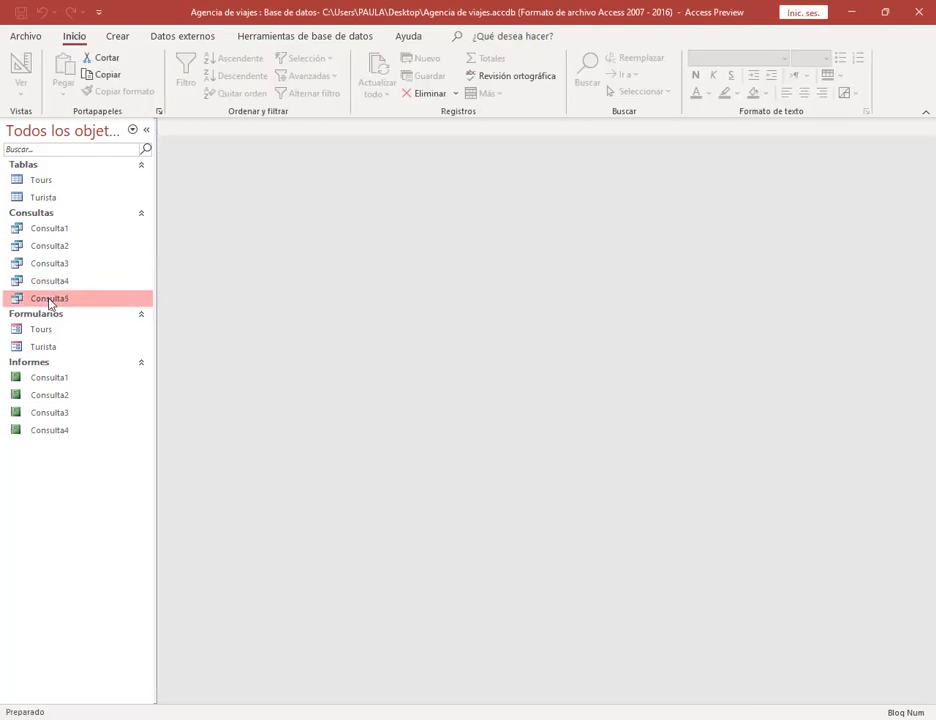
click(117, 37)
click(612, 85)
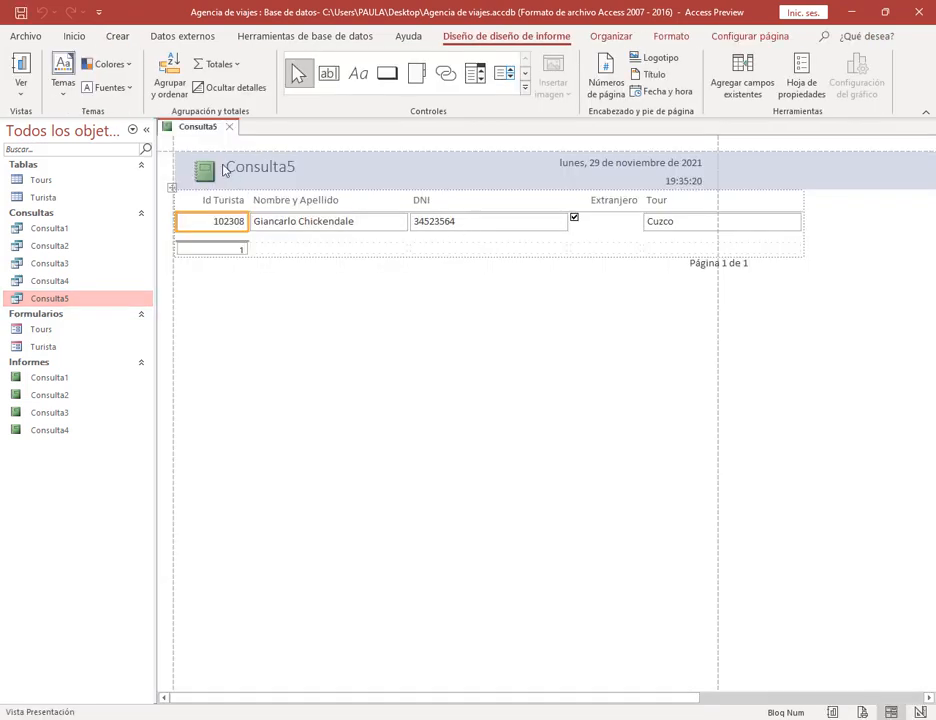
click(21, 12)
click(472, 280)
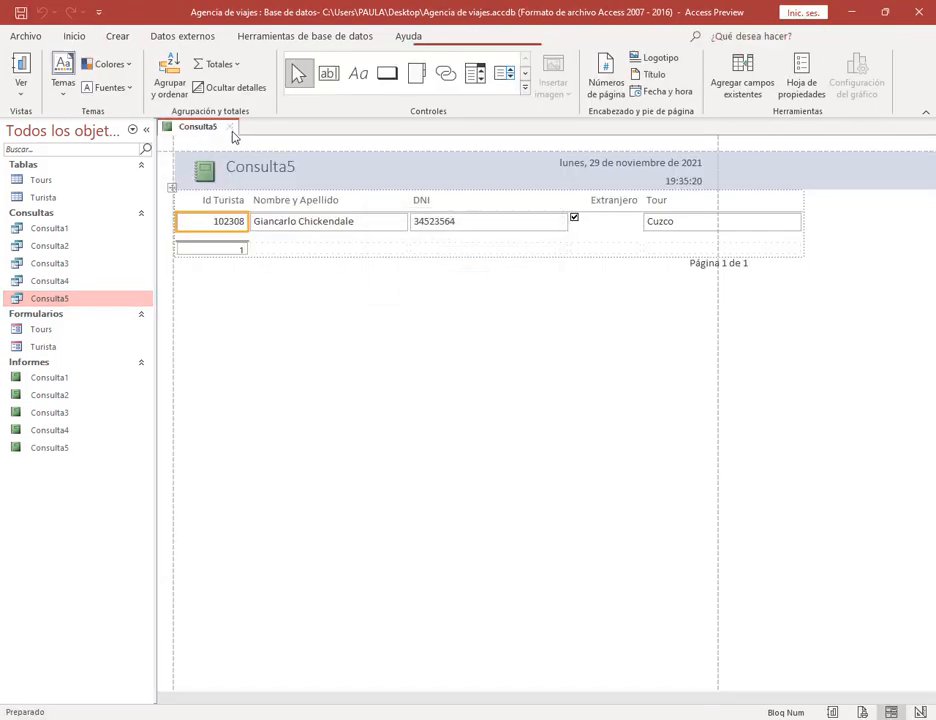
click(229, 127)
Switch to the browser, close the Practica Nº3 PDF and check the call's chat messages in Google Meet.
click(115, 659)
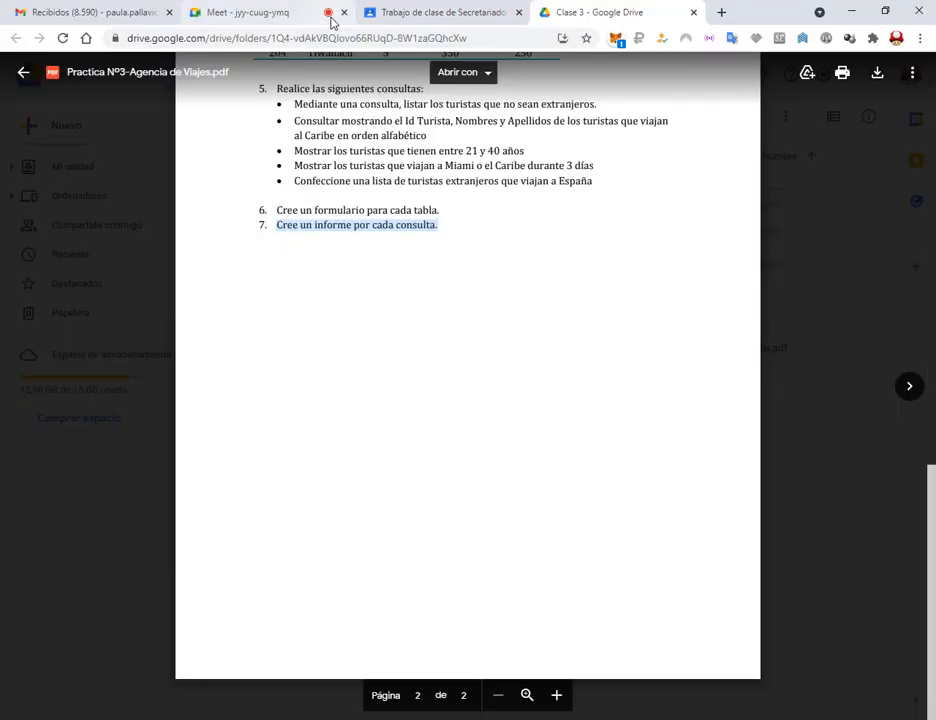
click(826, 190)
click(285, 12)
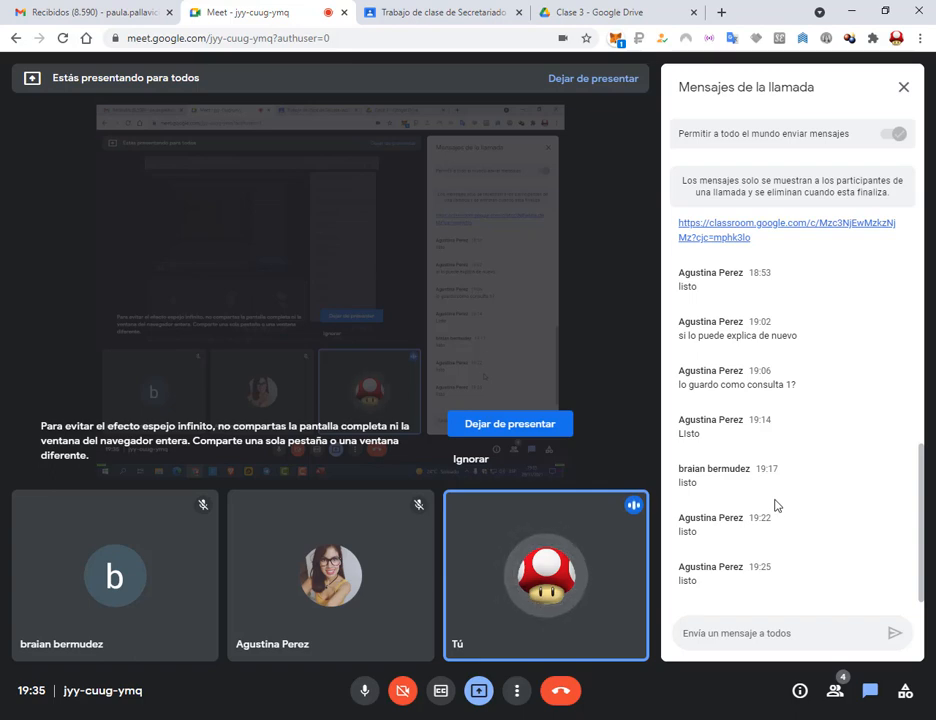
click(616, 12)
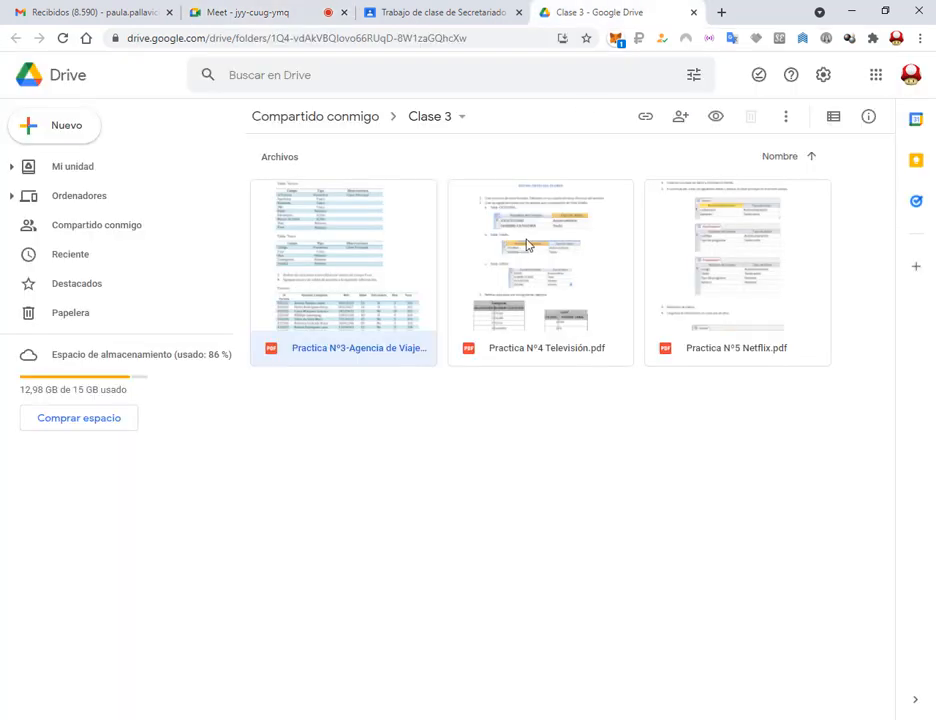
click(278, 10)
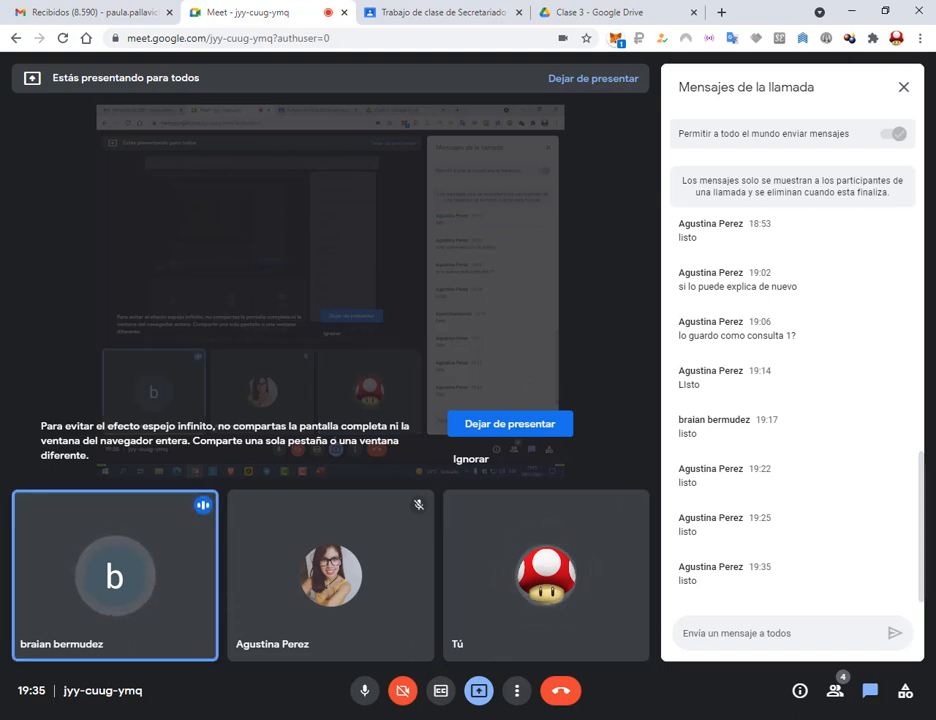
key(alt+Tab)
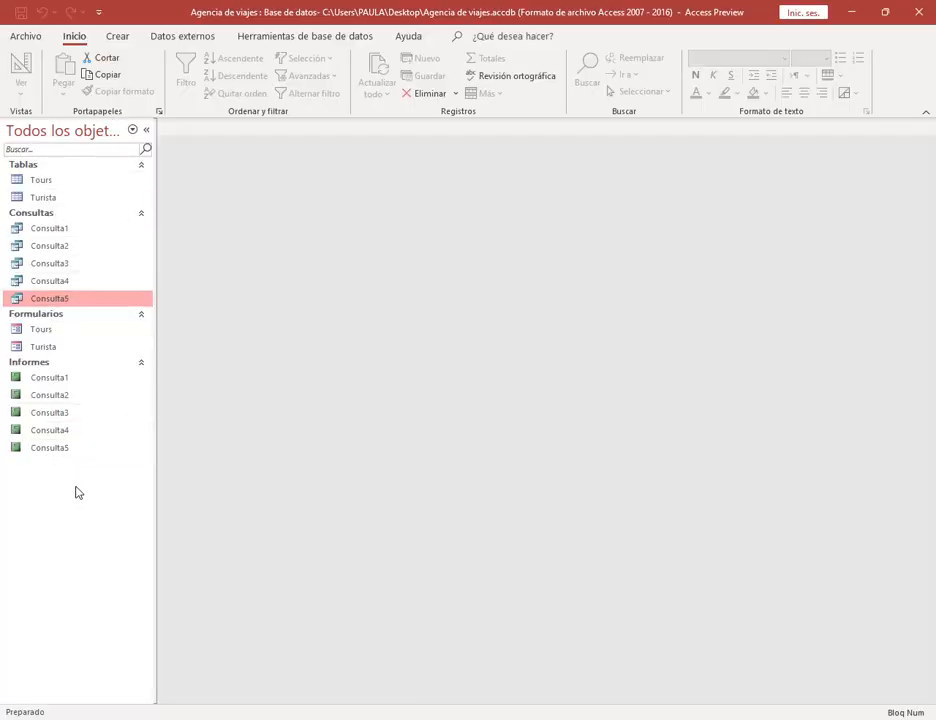
key(alt+Tab)
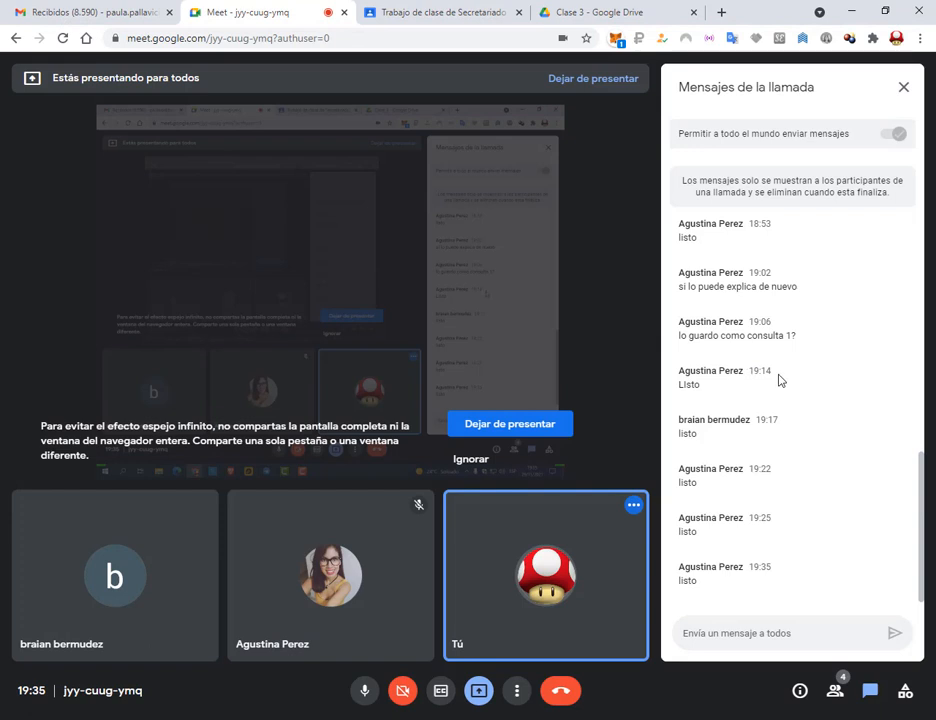
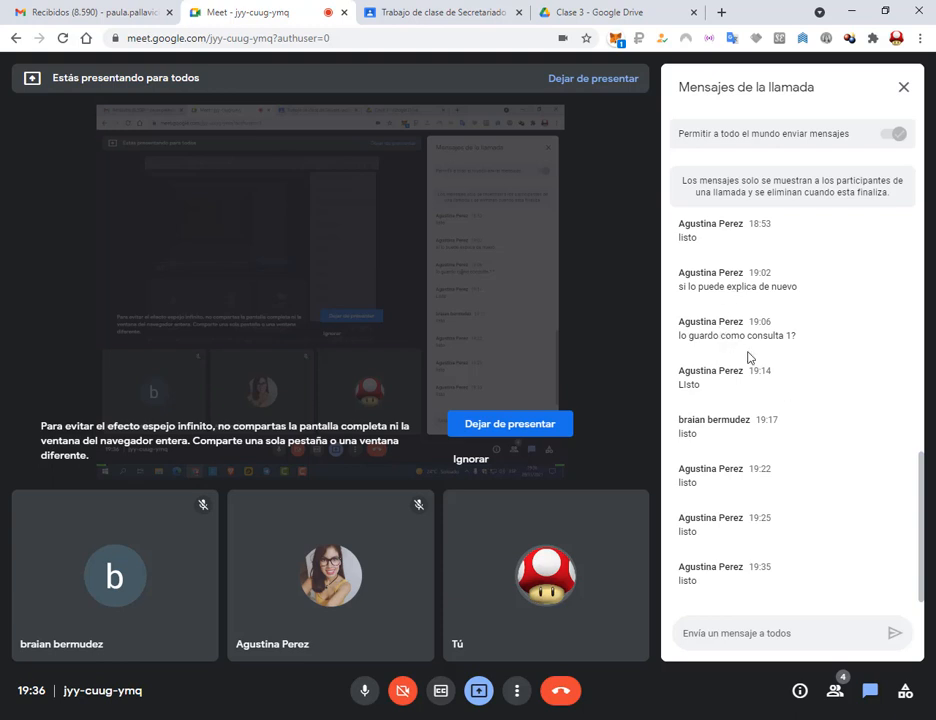
Open Practica Nº4 Televisión.pdf from the Clase 3 Drive folder and examine the requested database name and table definitions.
click(594, 12)
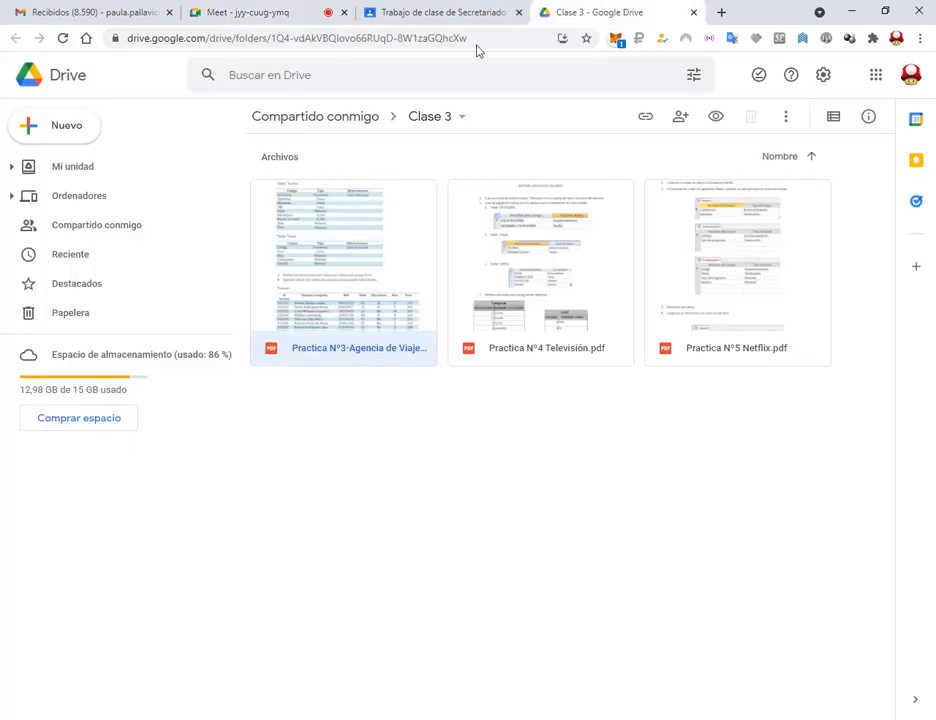
click(538, 261)
double_click(538, 261)
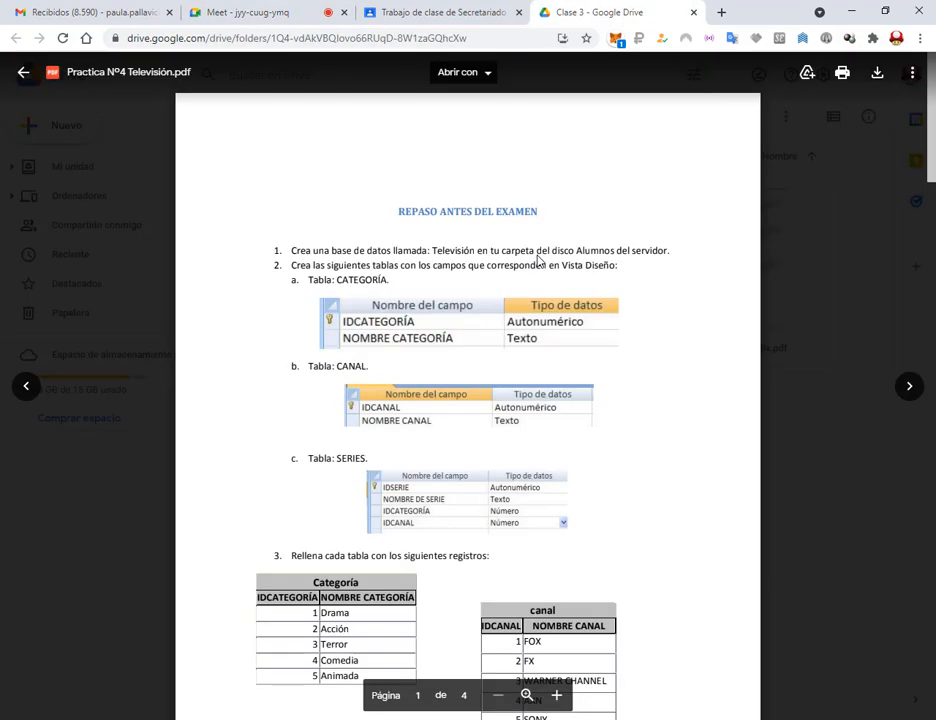
scroll(516, 250, down, 2)
scroll(516, 250, up, 1)
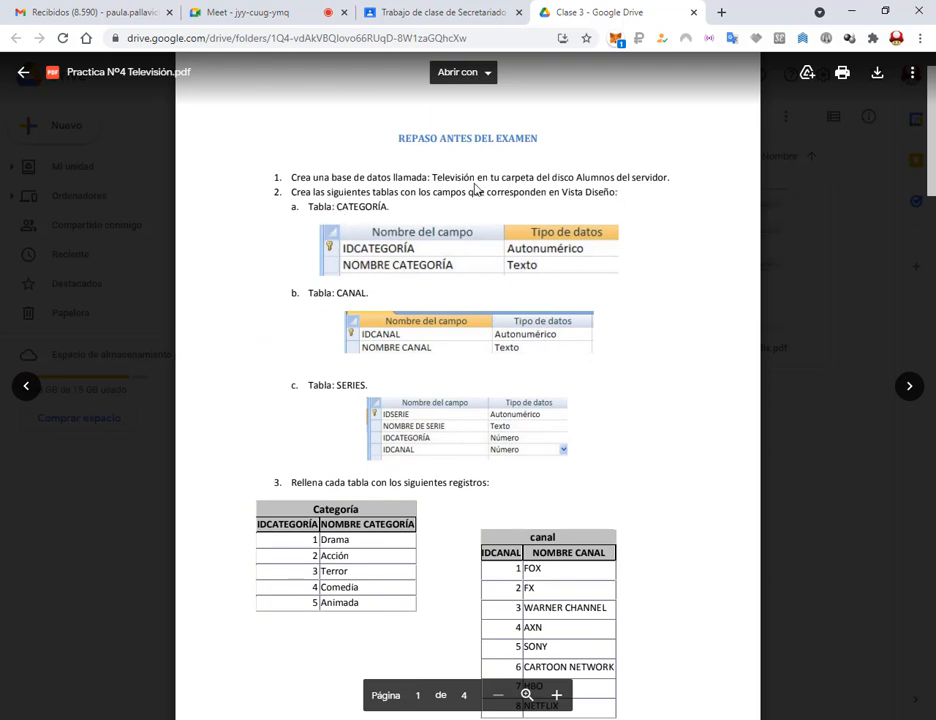
drag(425, 168, 481, 185)
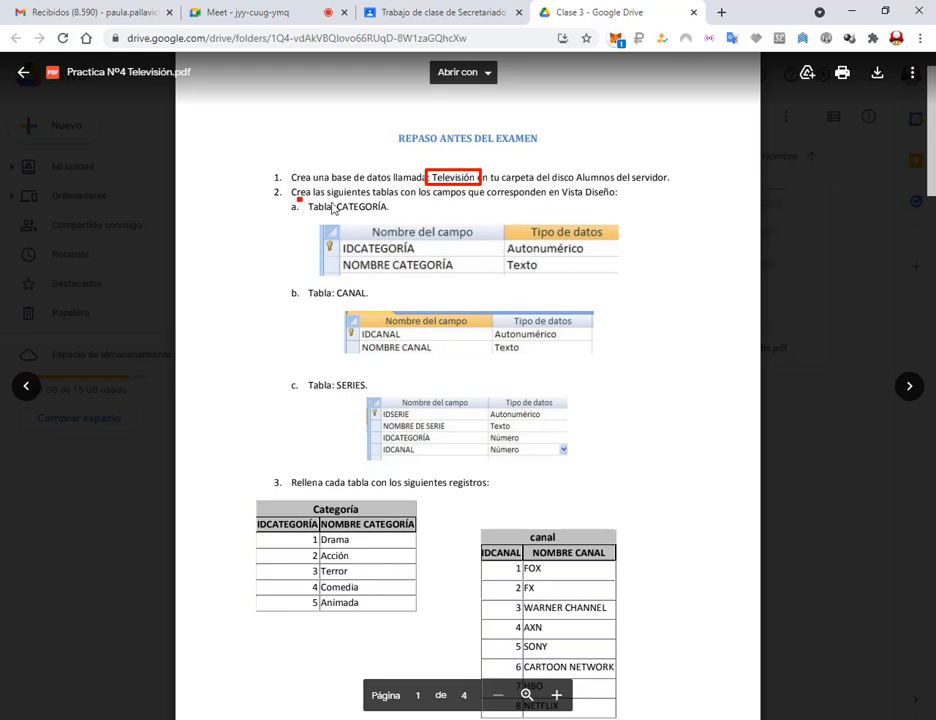
drag(298, 198, 424, 218)
drag(293, 284, 384, 301)
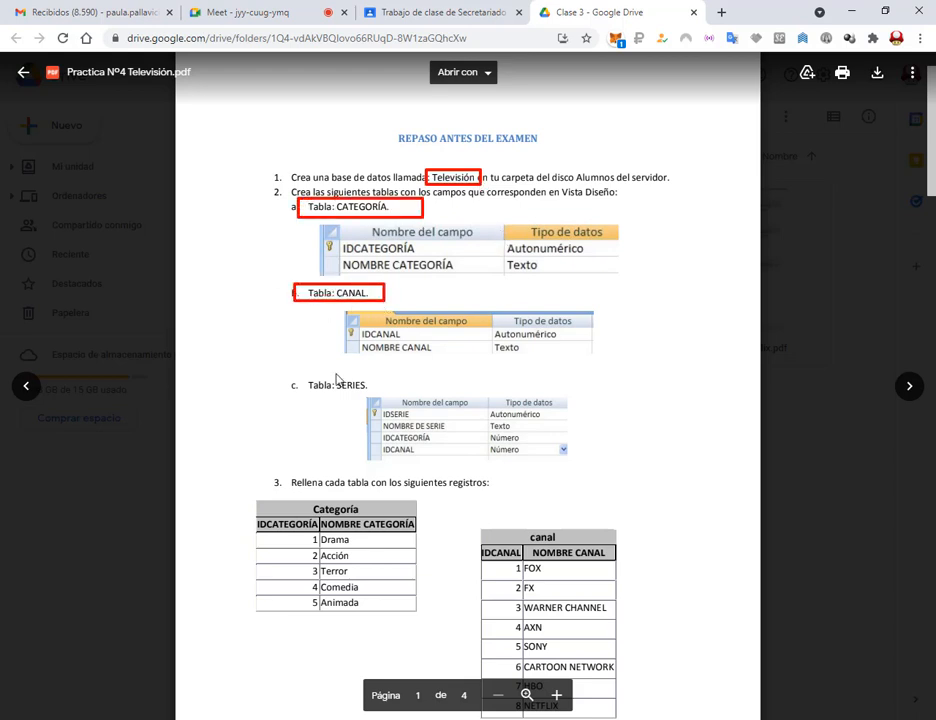
drag(301, 376, 388, 398)
key(Escape)
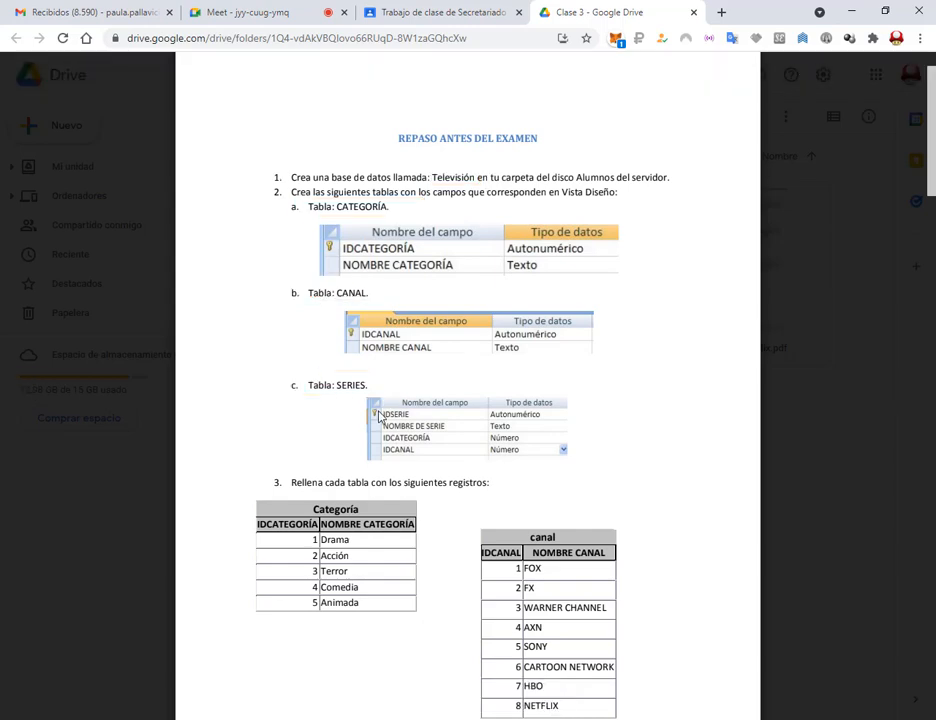
Switch to a new Access window and create a blank database named Televisión in the Escritorio folder.
key(super)
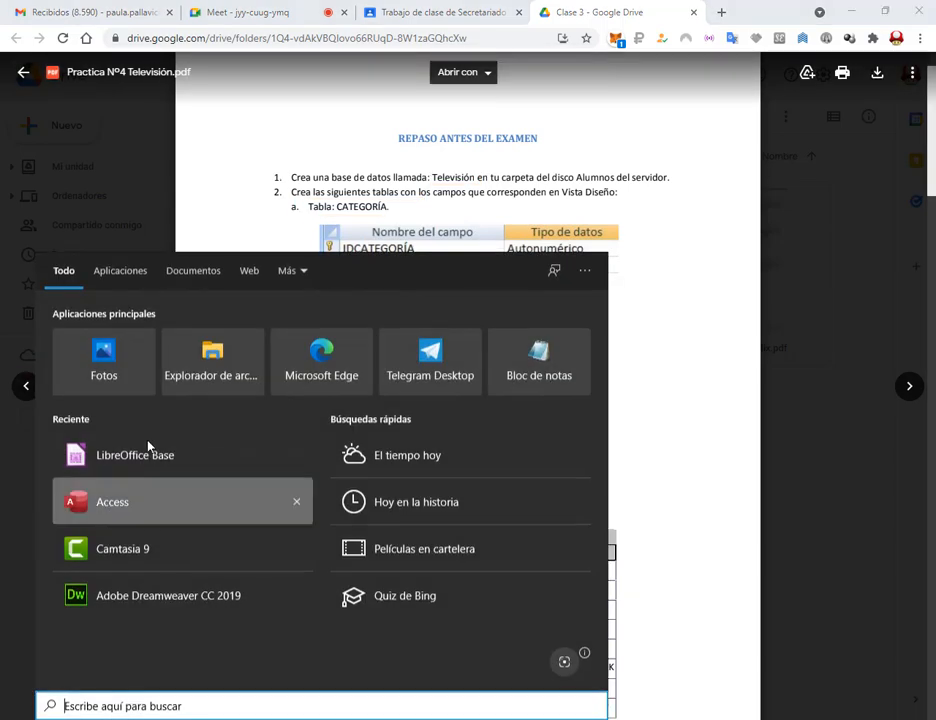
click(140, 503)
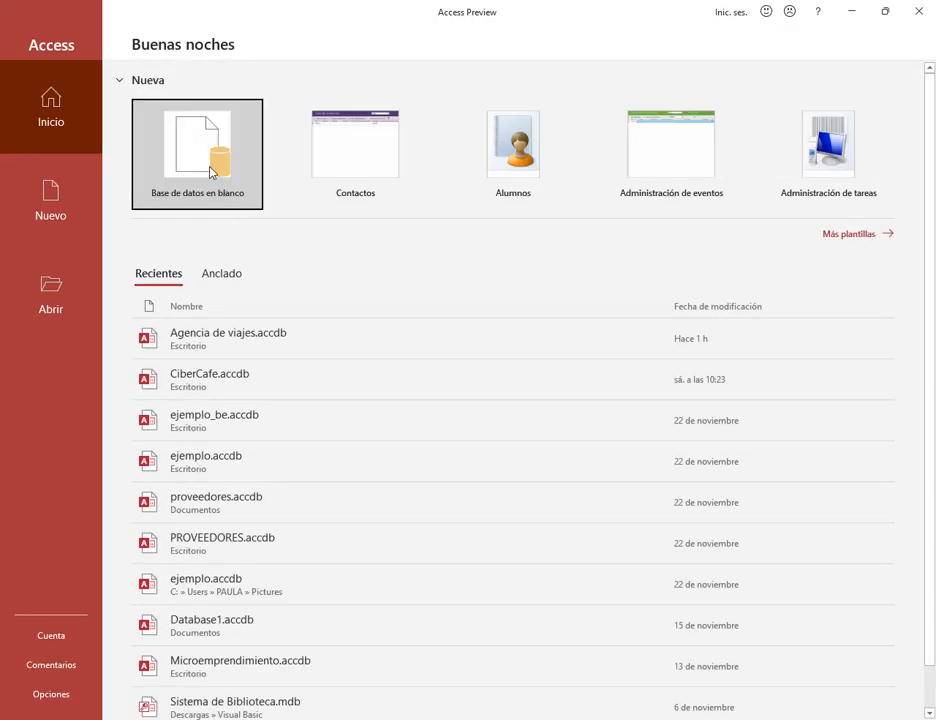
click(211, 172)
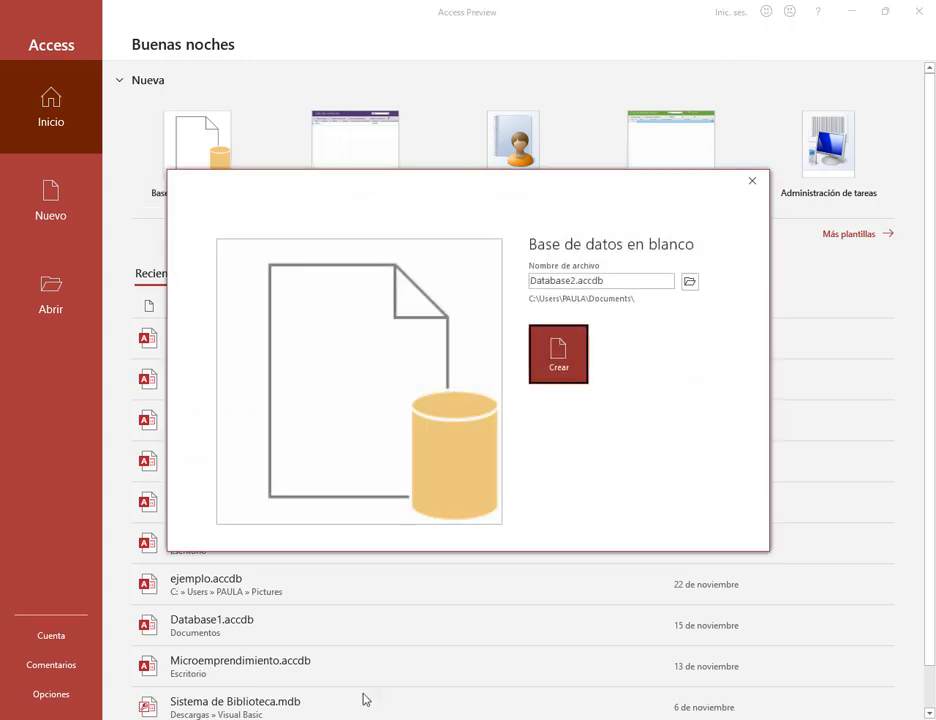
key(alt+Tab)
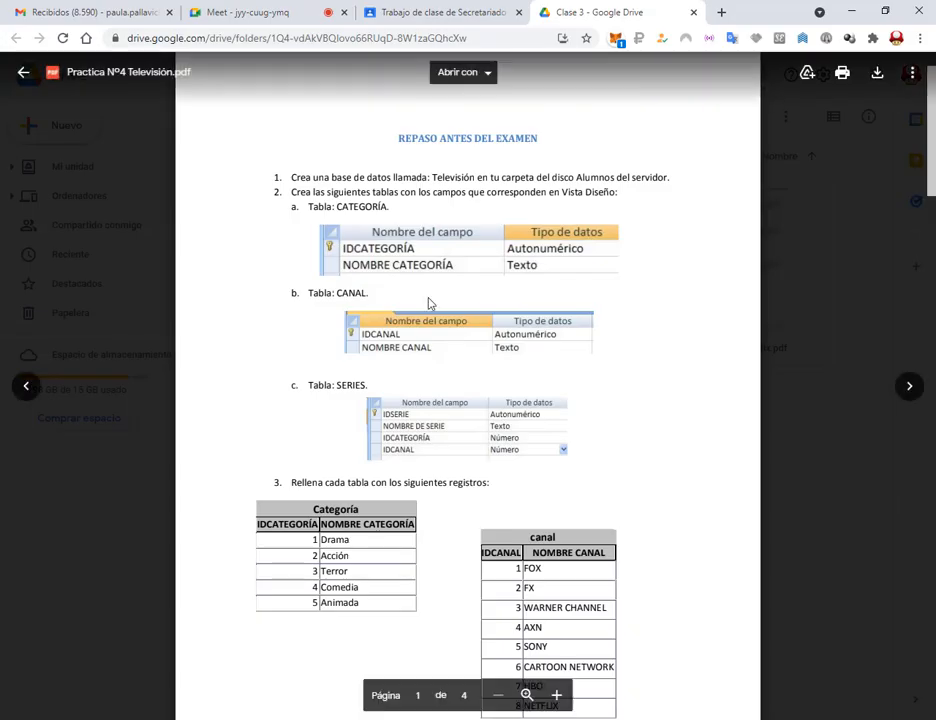
key(alt+Tab)
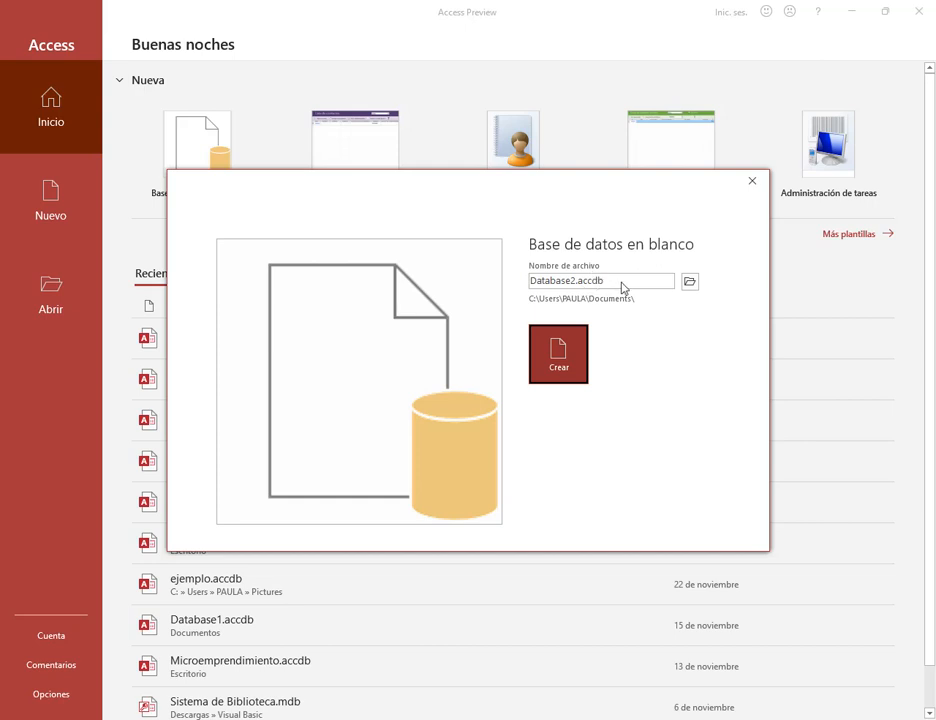
drag(622, 288, 495, 284)
text(Televisión)
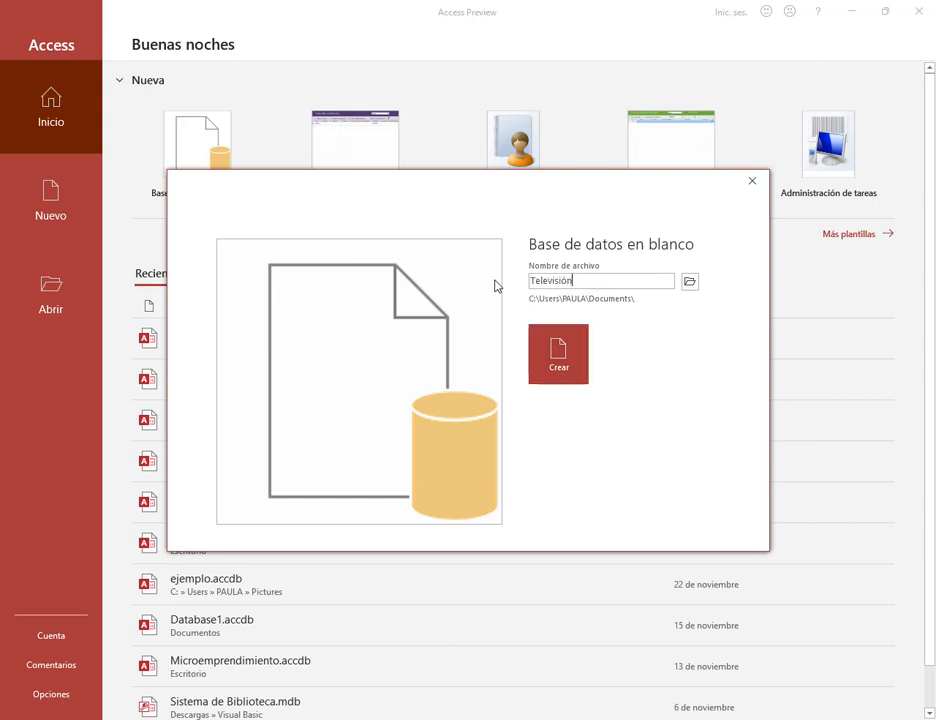
click(690, 283)
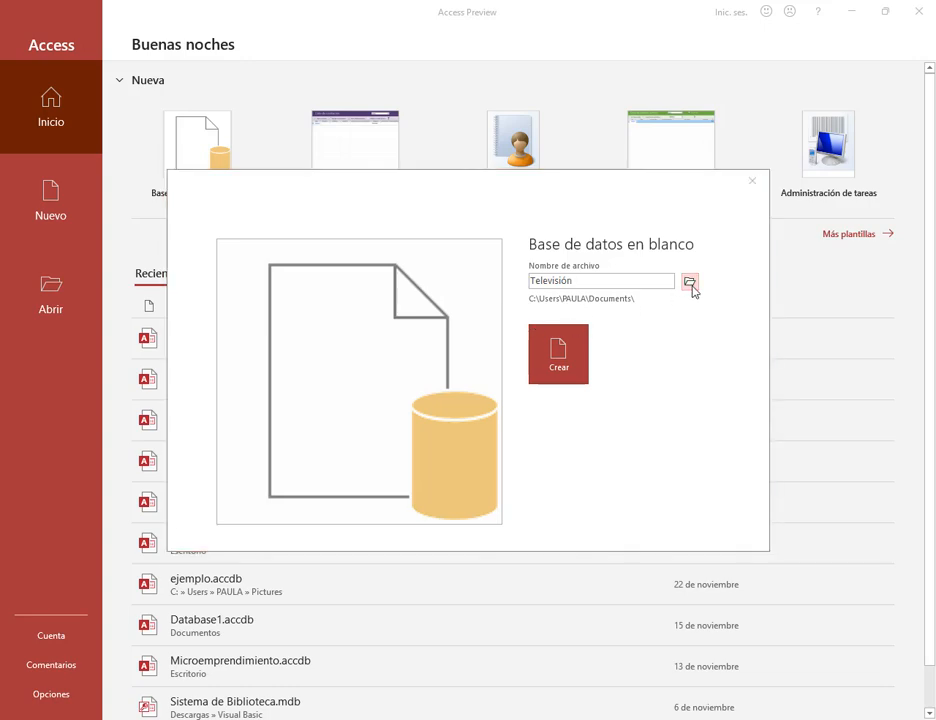
click(255, 283)
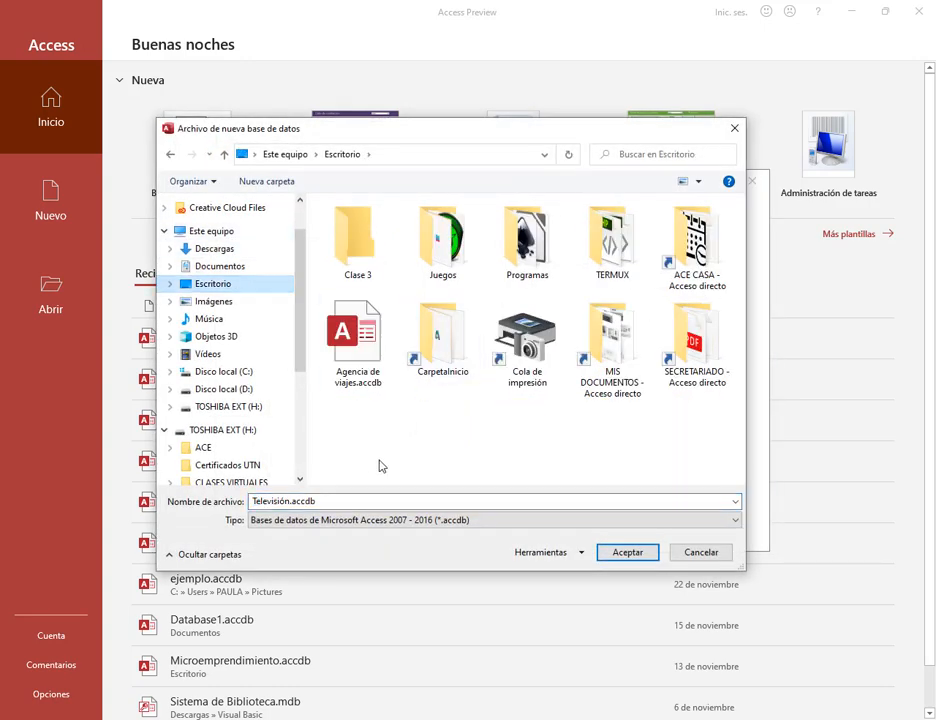
click(639, 557)
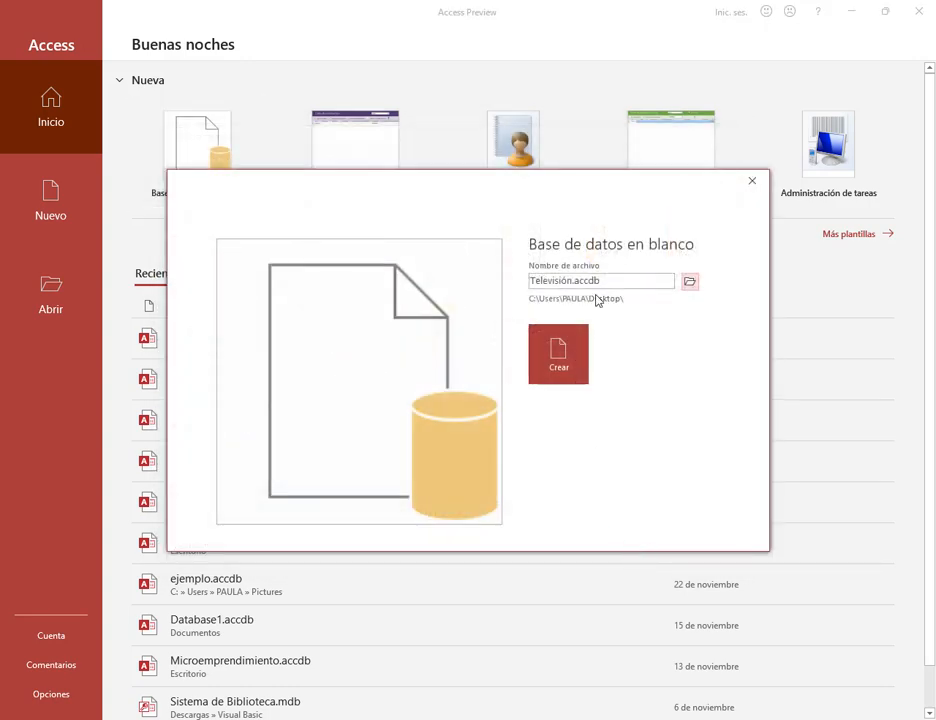
click(549, 370)
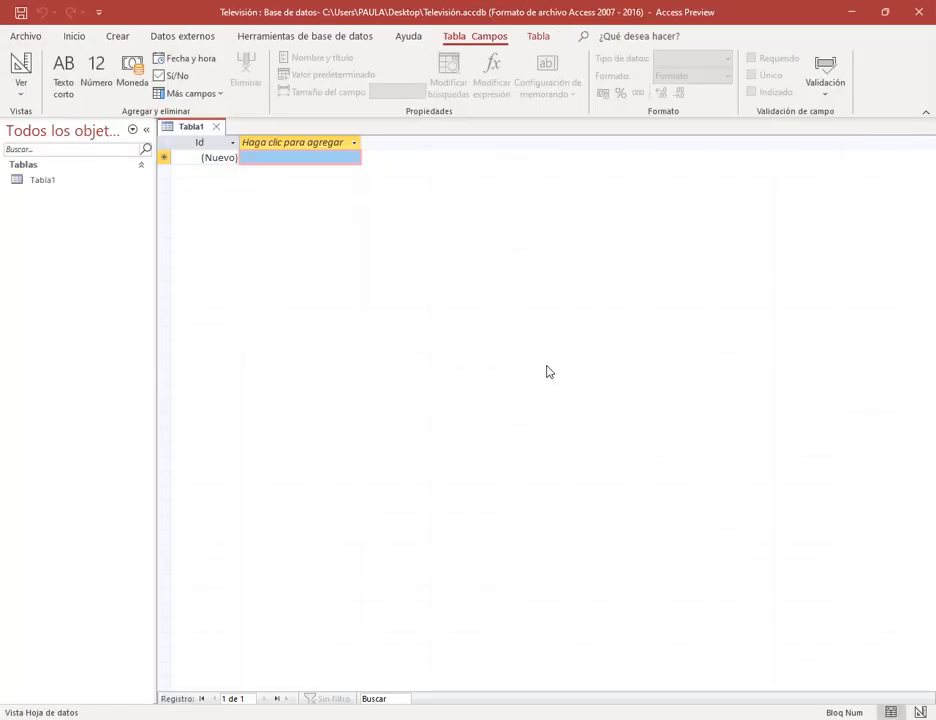
Reduce the Access window and place it below the CATEGORÍA and CANAL table definitions of the exercise PDF.
click(887, 12)
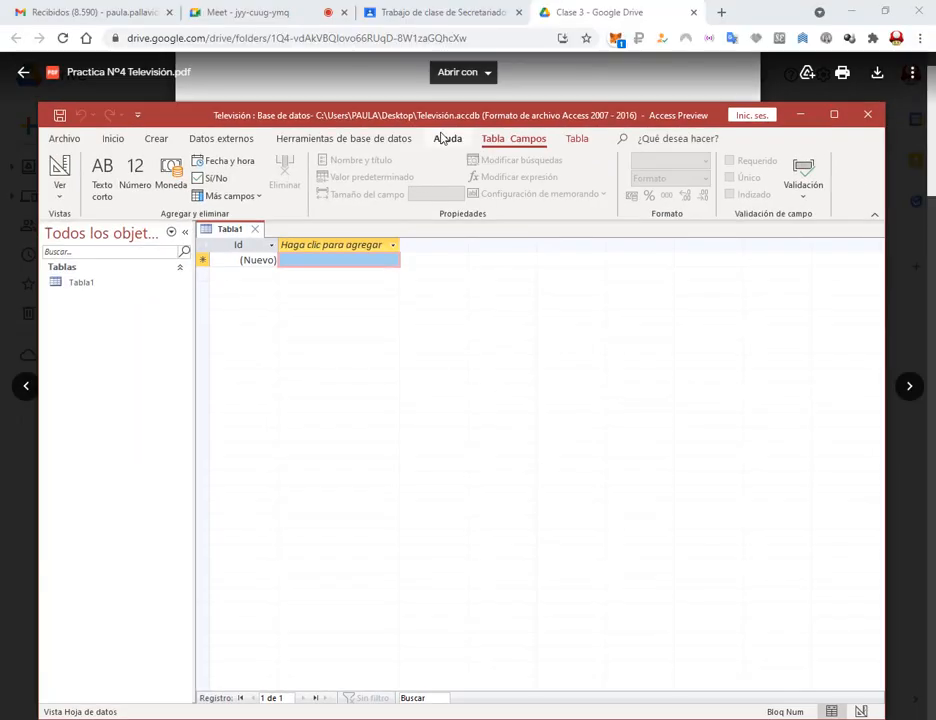
drag(455, 114, 484, 324)
scroll(471, 265, down, 1)
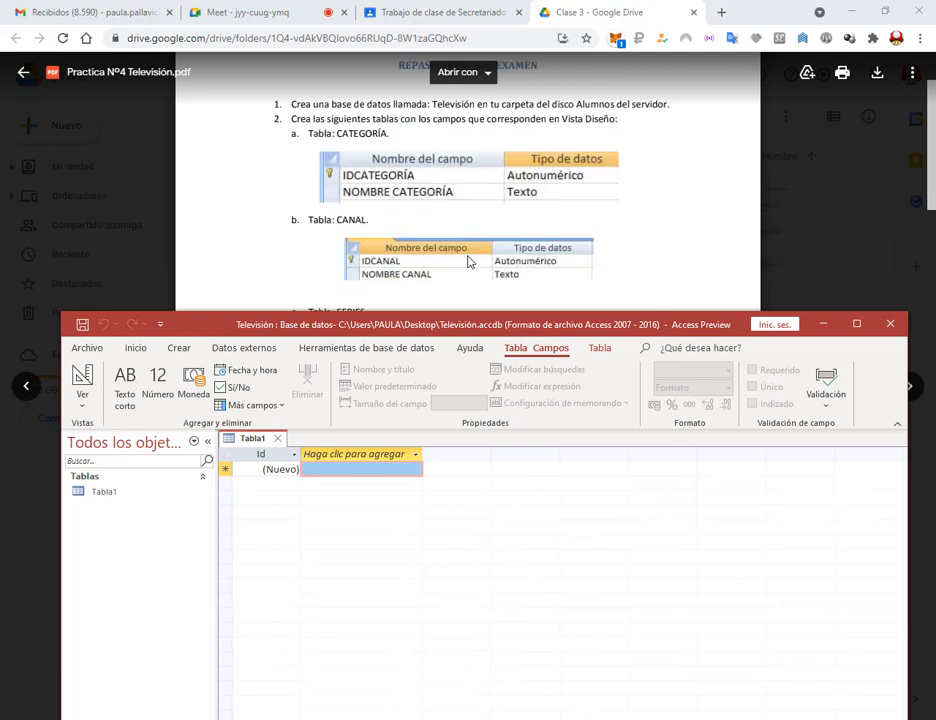
Close the default table and start a new one in Design view with the fields idCategoría and Nombre categoría.
click(277, 438)
click(136, 349)
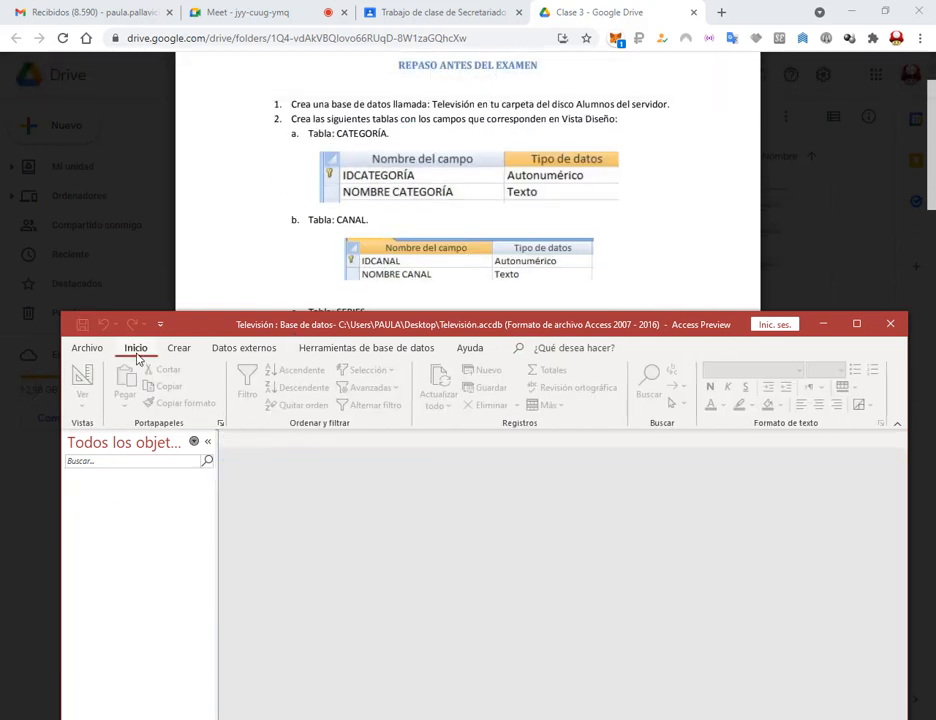
click(178, 349)
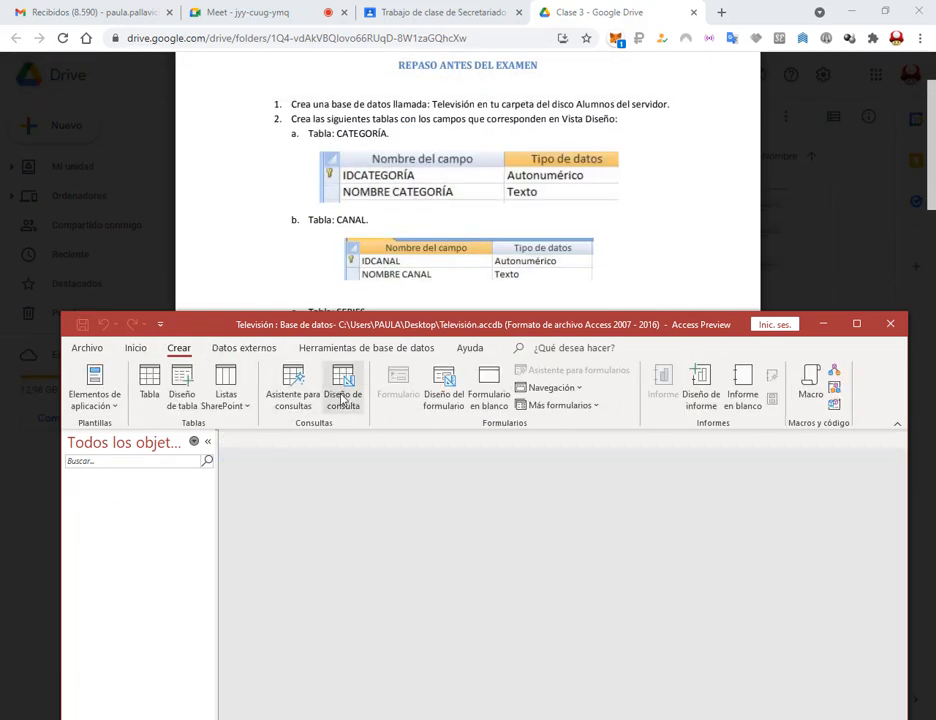
click(183, 386)
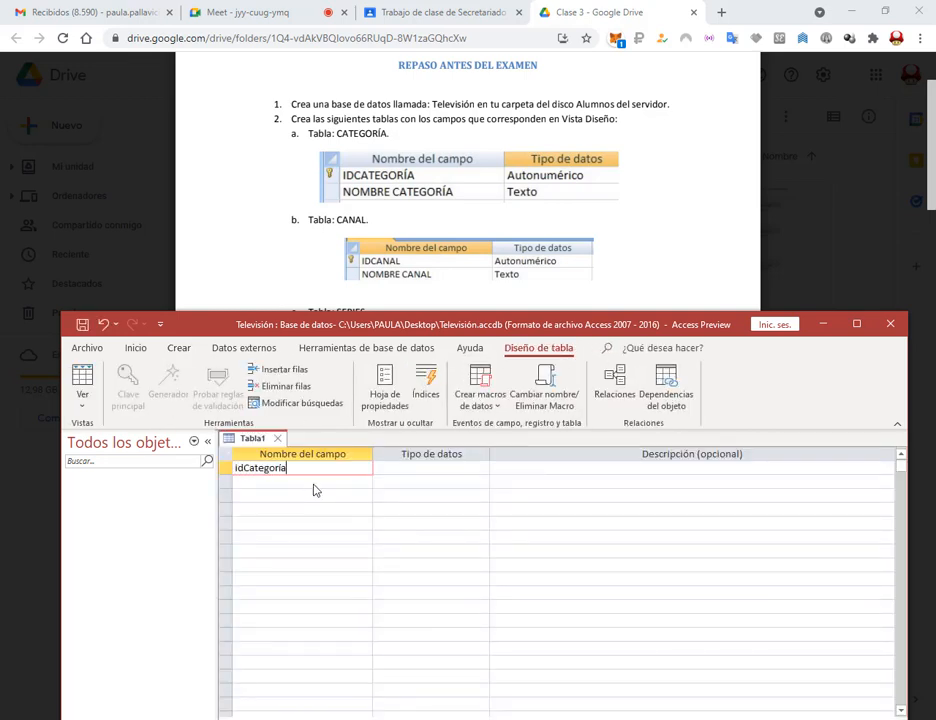
click(313, 484)
text(Nombre categoría)
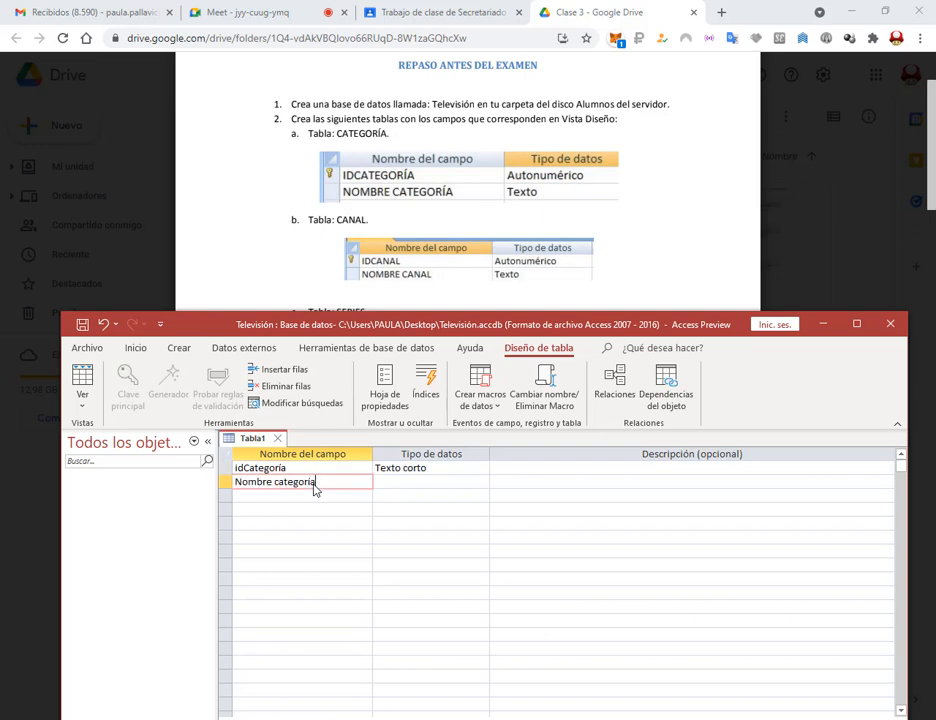
Set the data type of idCategoría to Autonumeración and keep Texto corto for Nombre categoría.
click(483, 470)
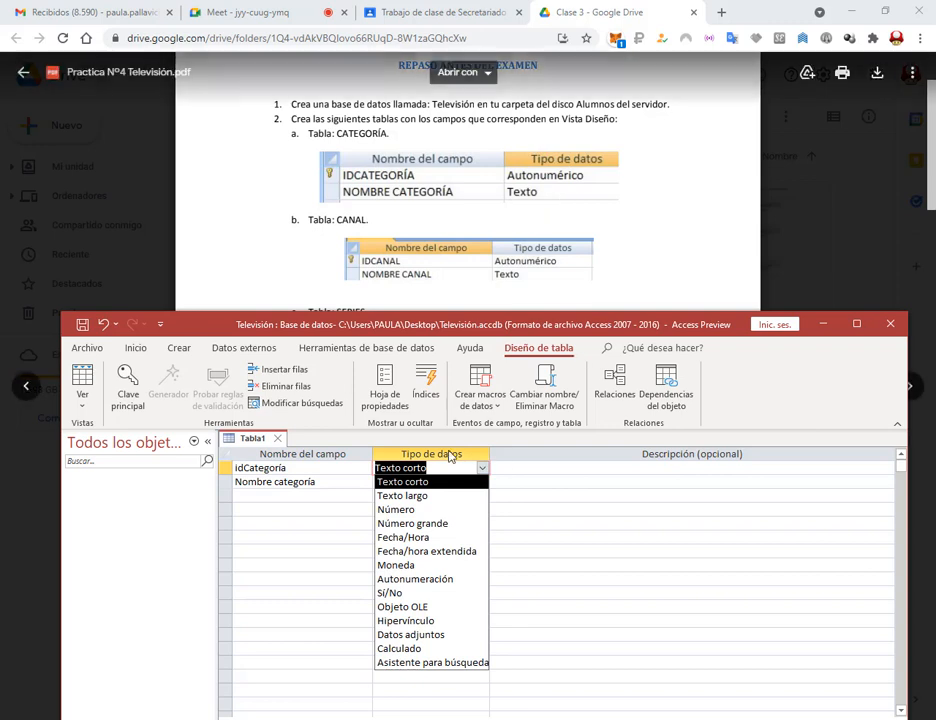
click(459, 580)
click(473, 484)
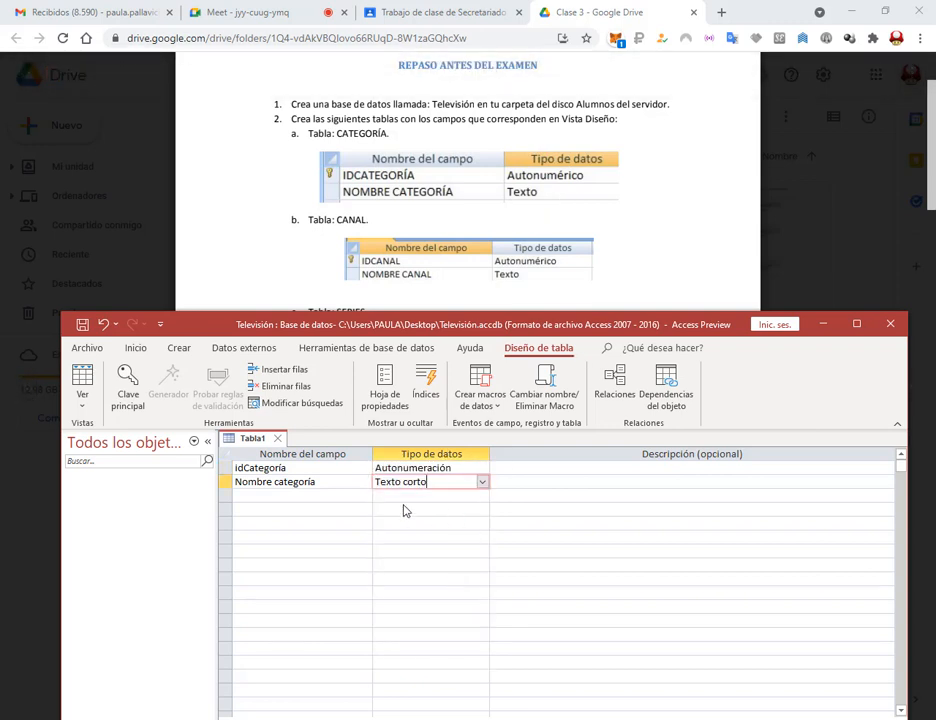
Switch to the practice PDF in Chrome and examine which fields are primary keys in the CATEGORÍA, CANAL and SERIES tables.
click(304, 470)
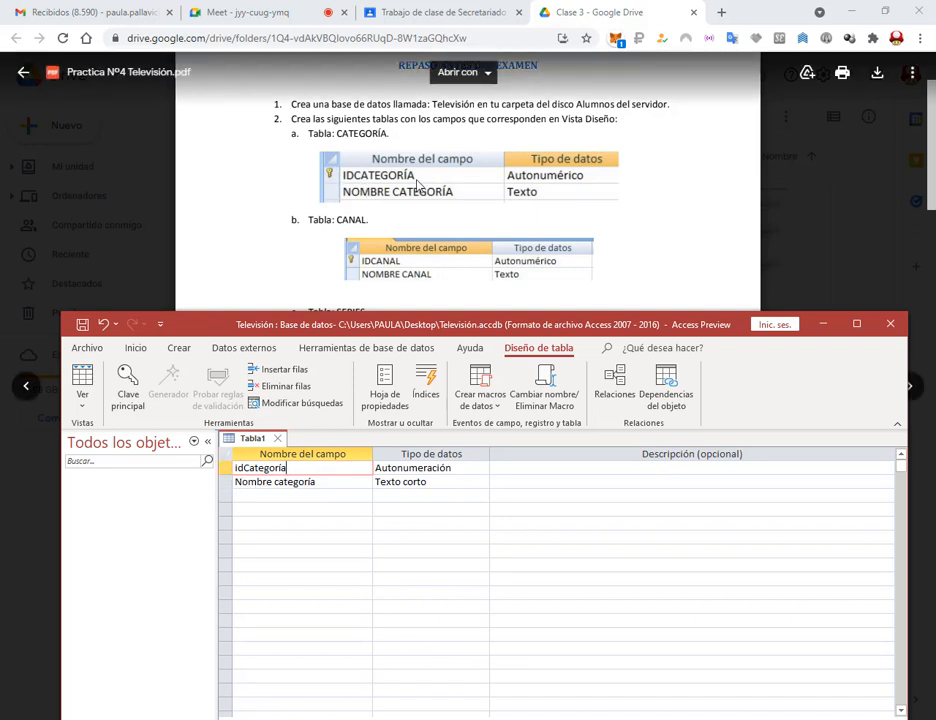
click(543, 44)
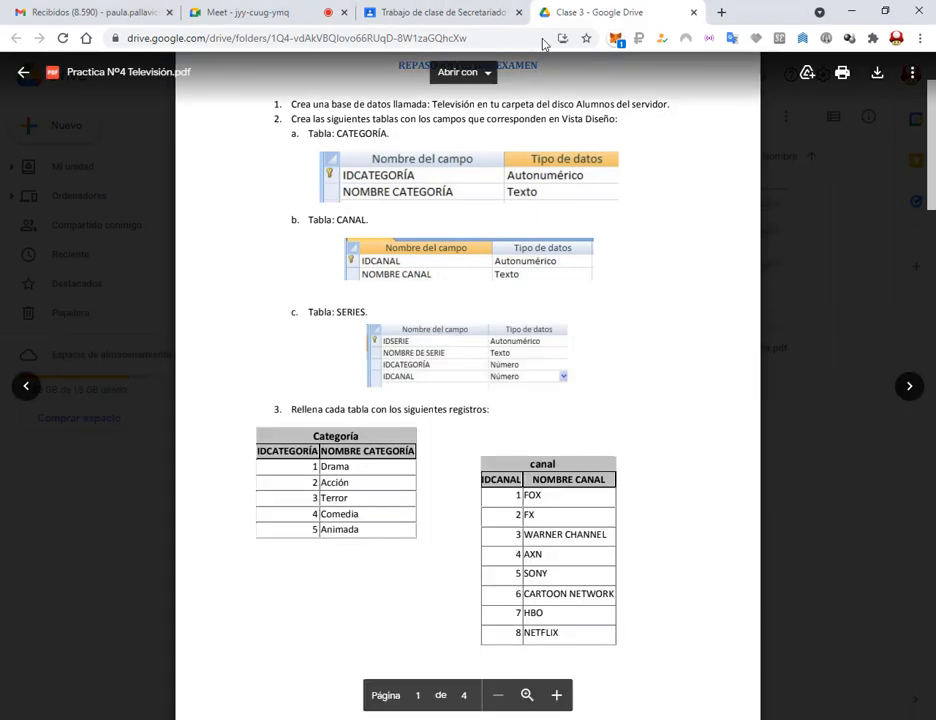
drag(271, 122, 700, 419)
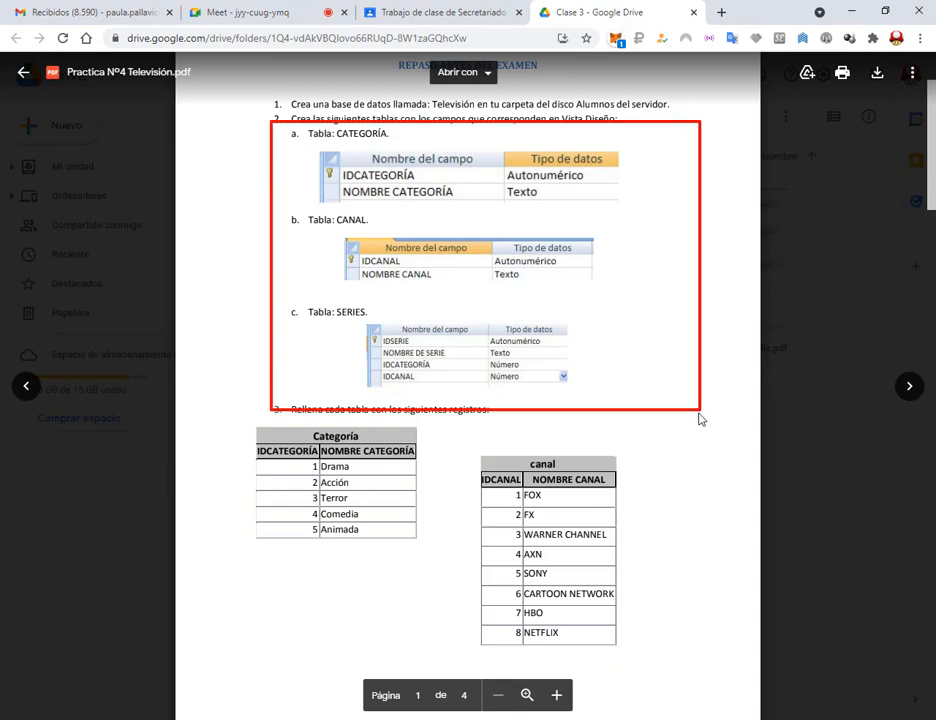
drag(245, 190, 328, 175)
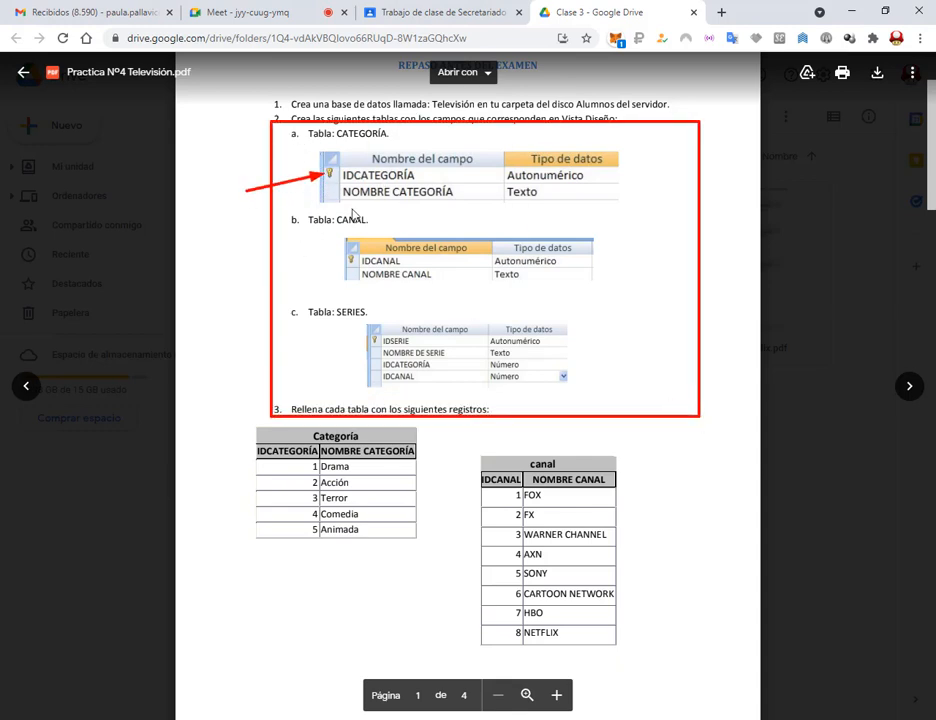
drag(277, 262, 352, 261)
drag(295, 344, 372, 338)
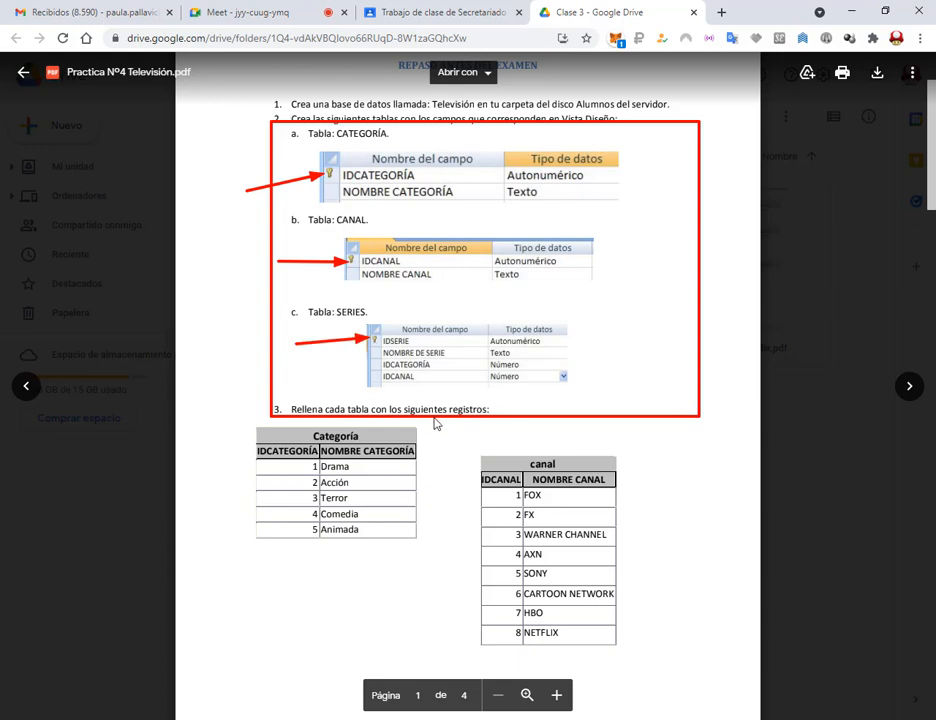
Return to Access, make idCategoría the primary key and save the table as Categoría.
key(alt+Tab)
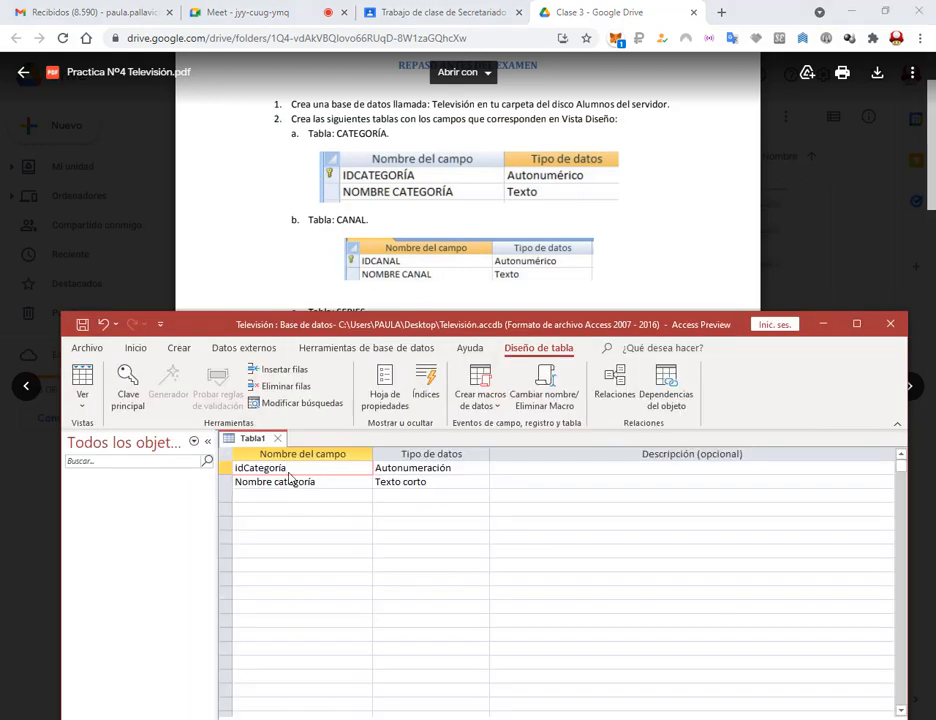
click(129, 382)
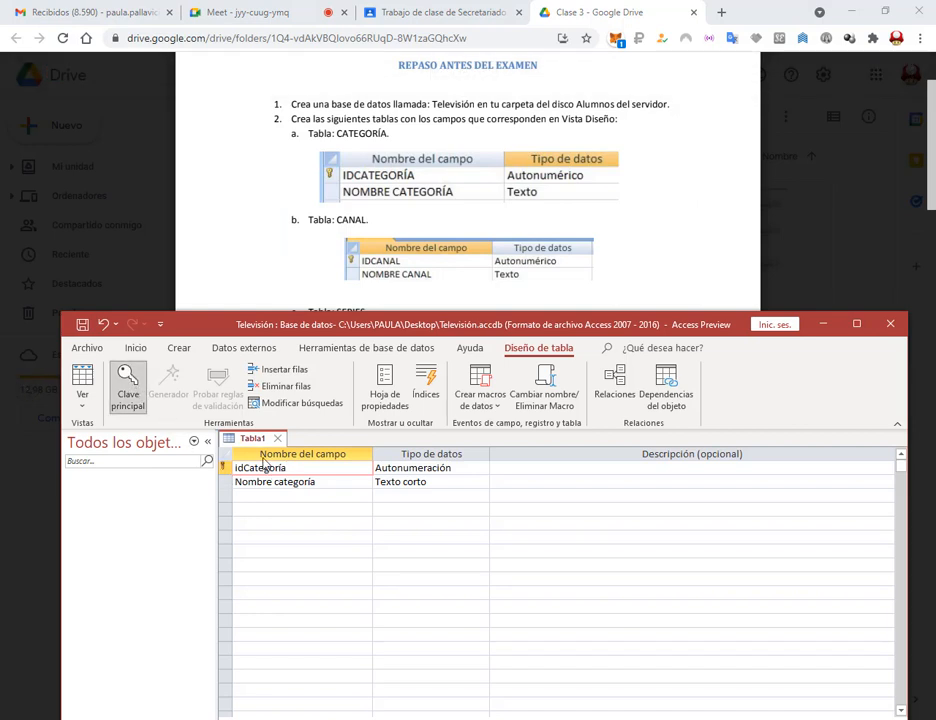
click(82, 324)
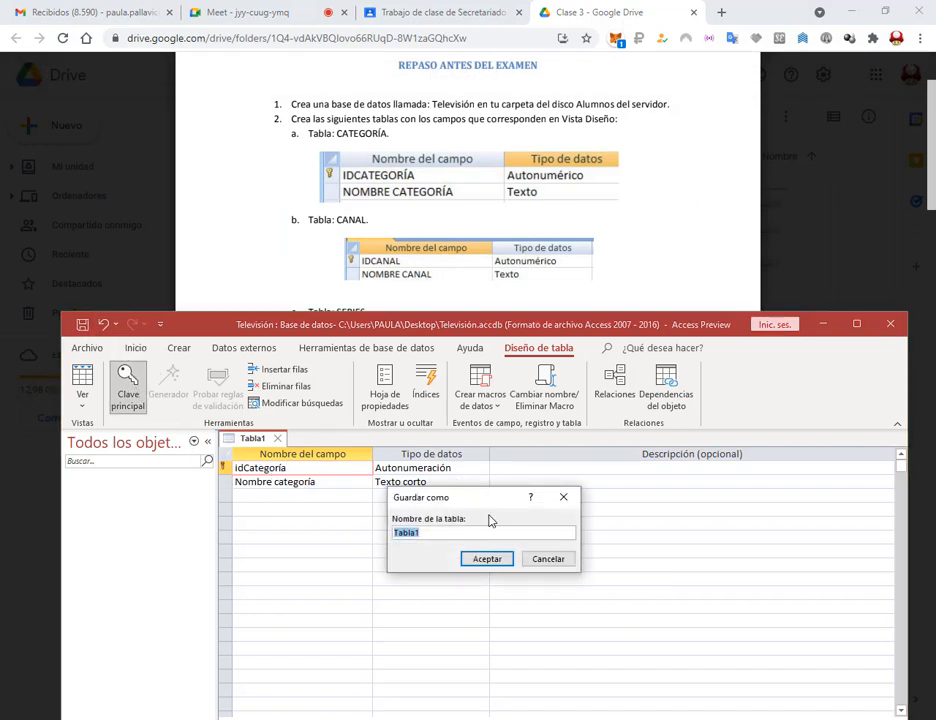
text(Categoría)
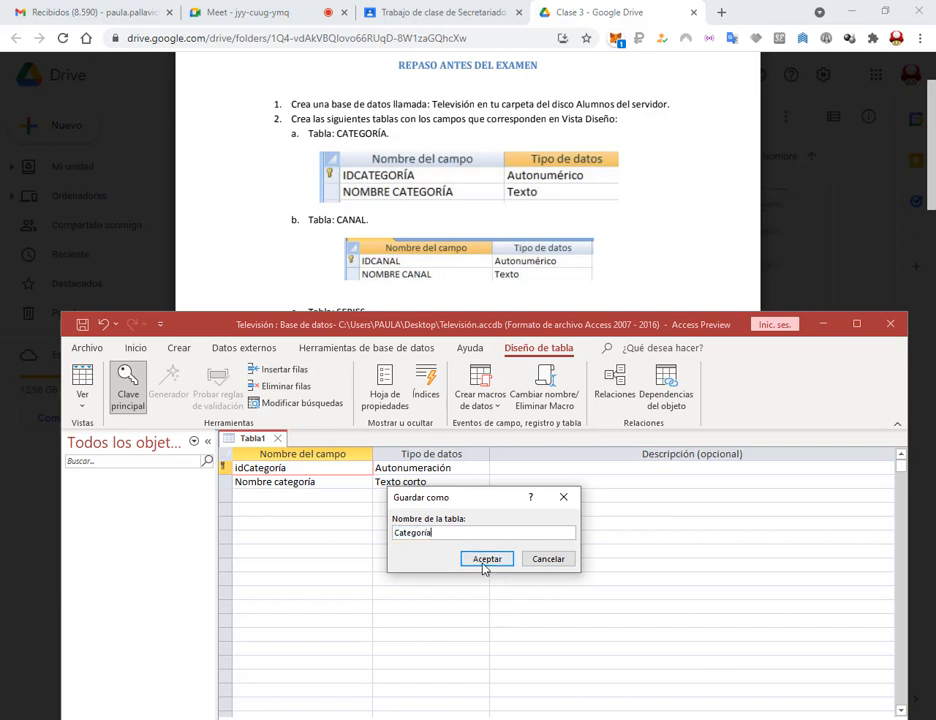
click(485, 558)
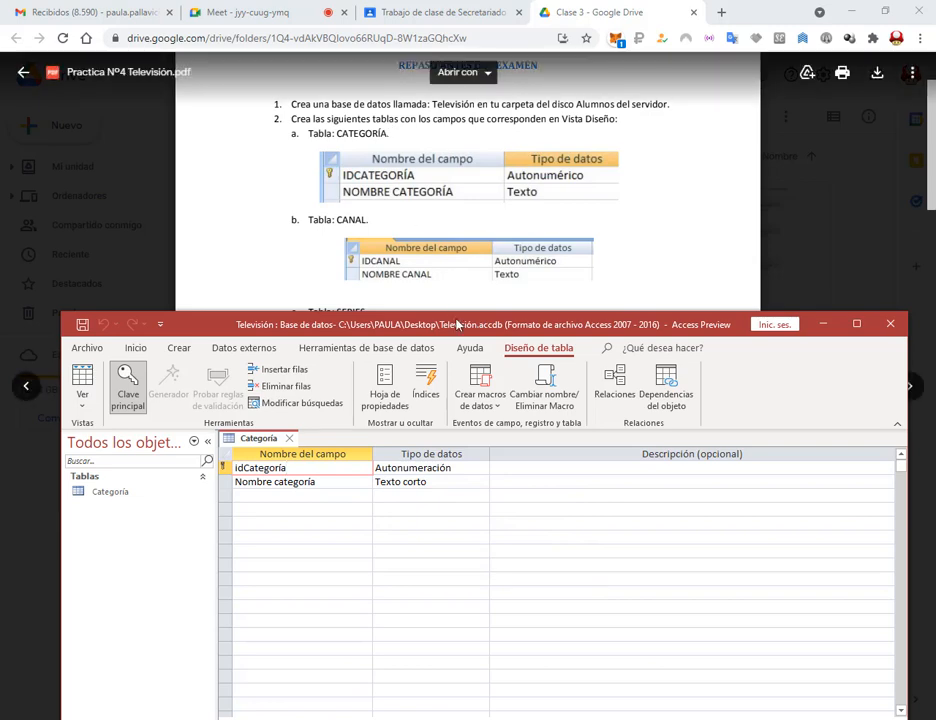
Move the Access window down to uncover the SERIES definition in the PDF, and close the Categoría table.
drag(458, 330, 476, 434)
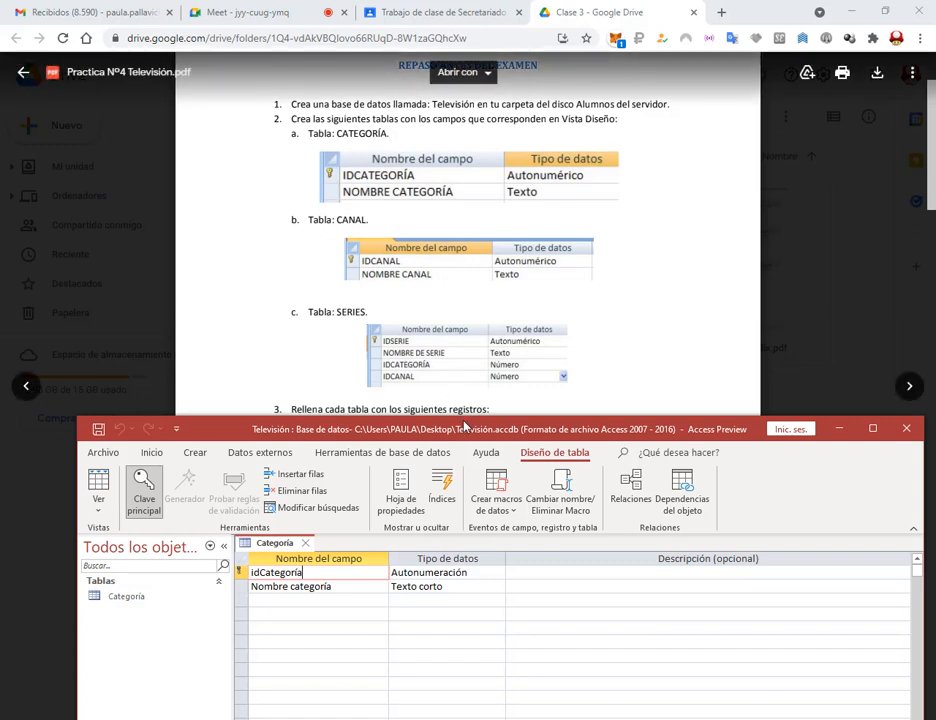
click(440, 332)
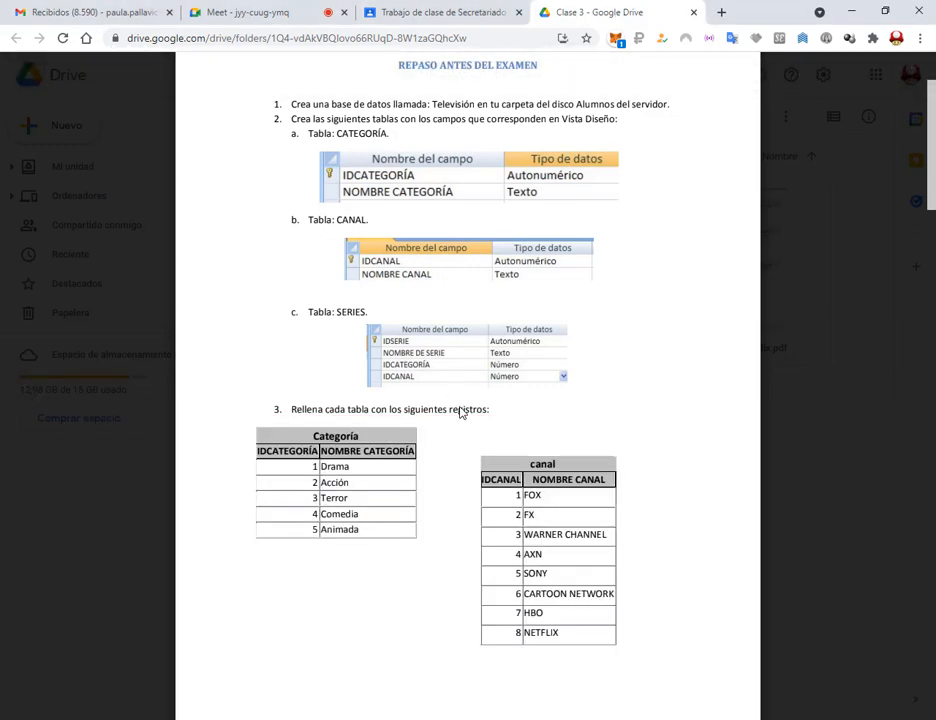
click(445, 718)
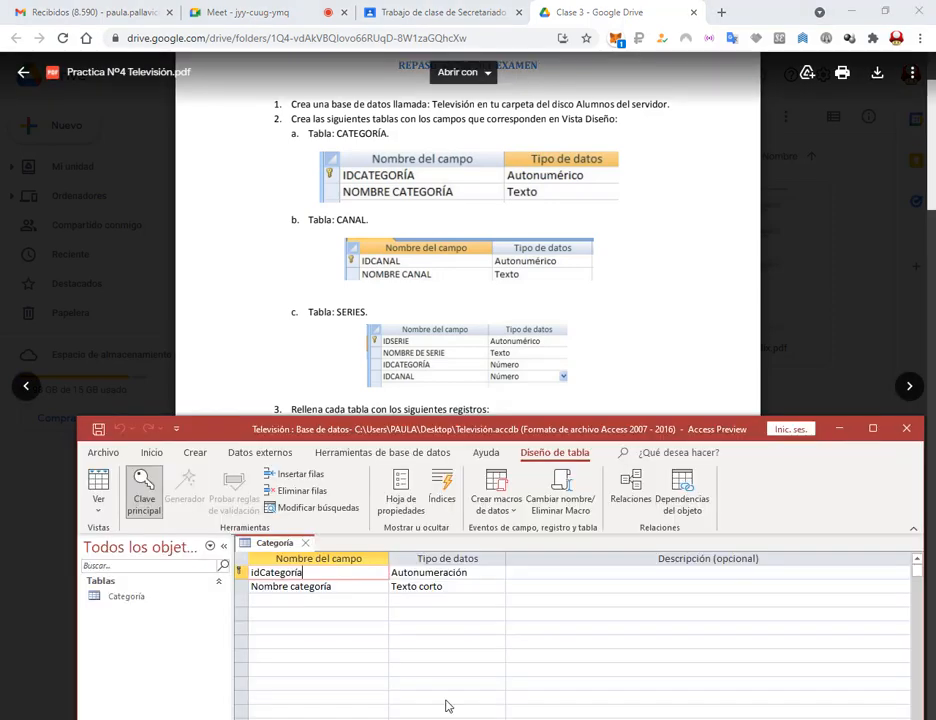
key(ctrl+w)
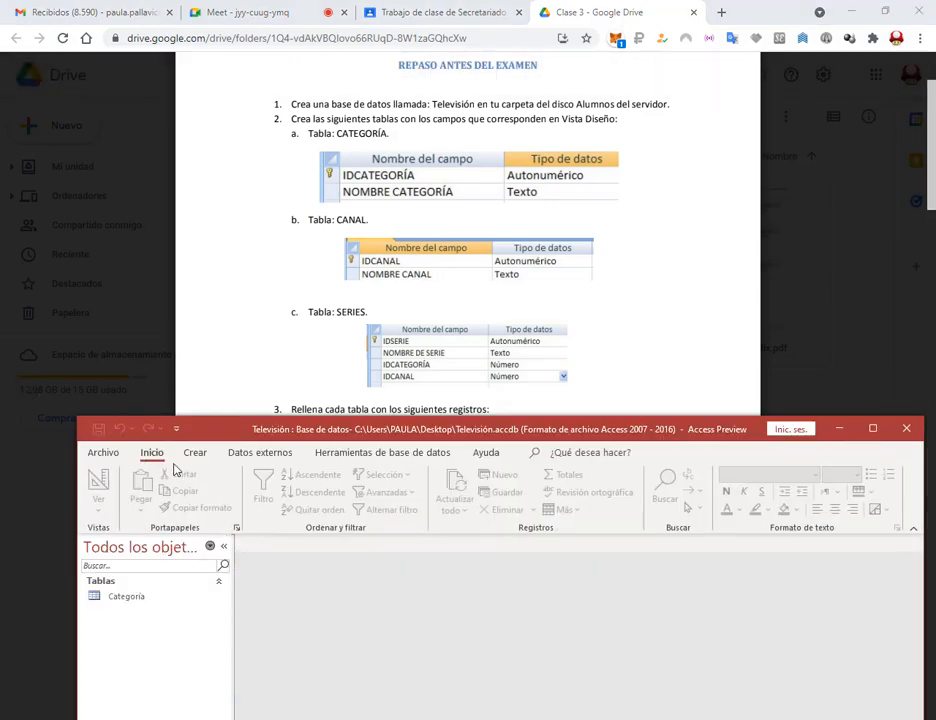
Create a new table in design view with the fields idCanal and Nombre Canal.
click(194, 456)
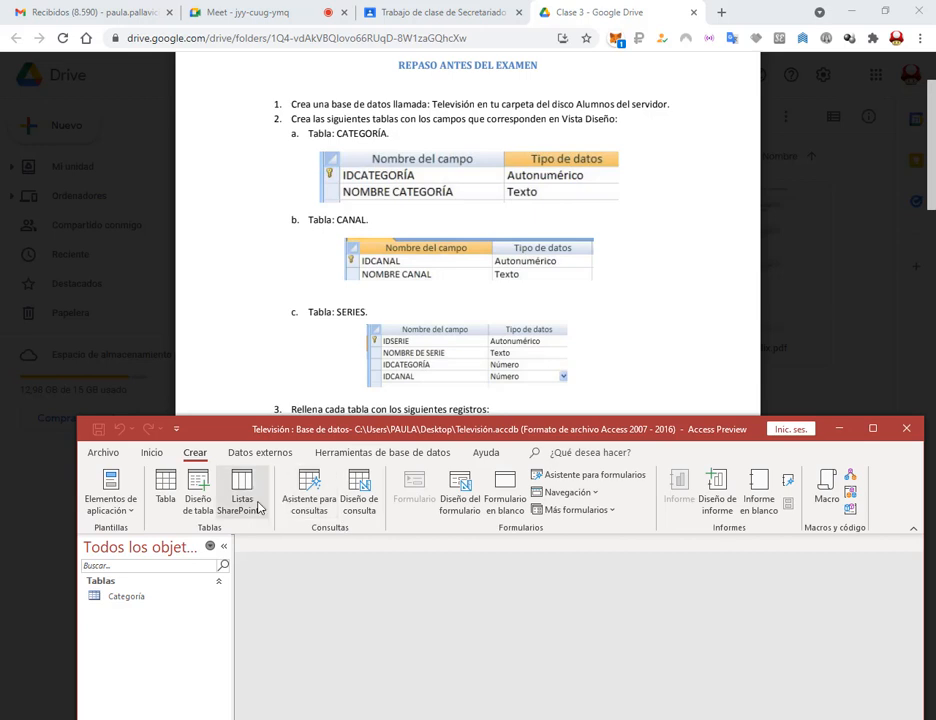
click(200, 492)
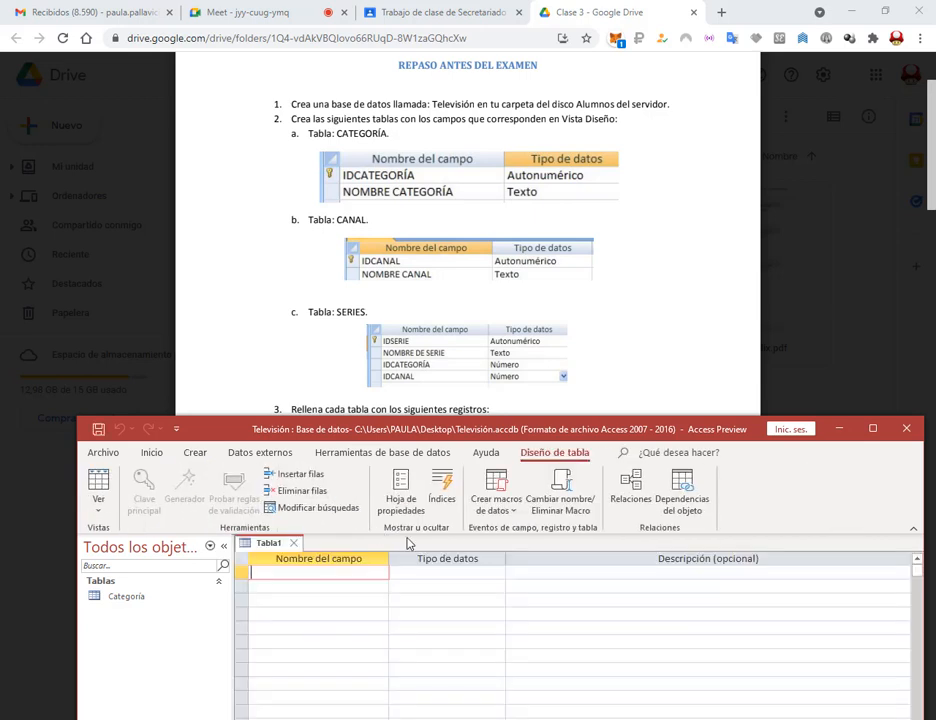
text(idCanal)
key(Tab)
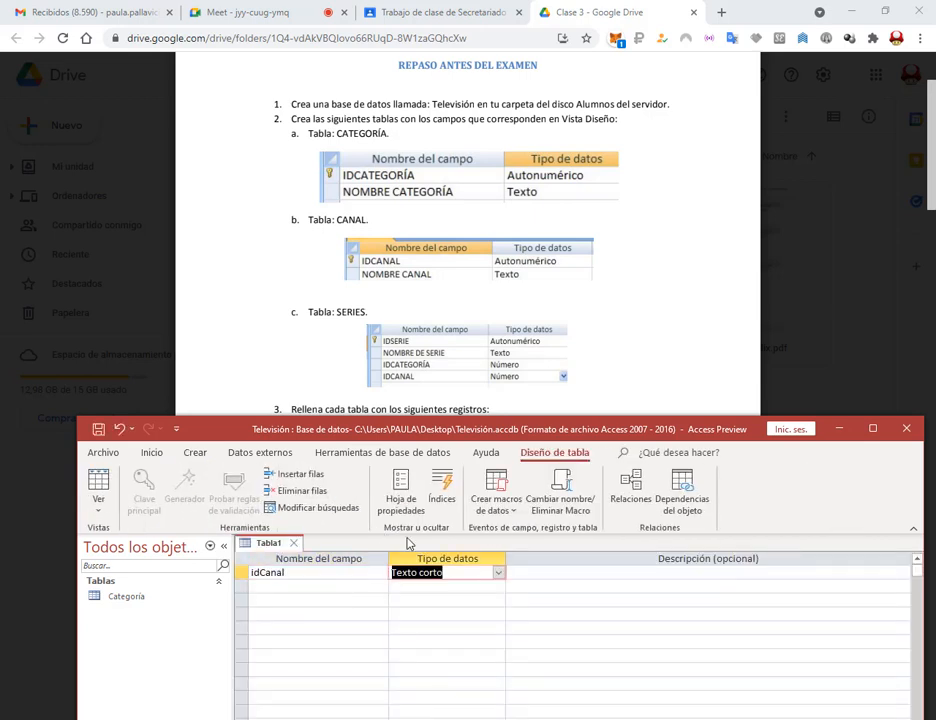
key(Tab)
key(Tab)
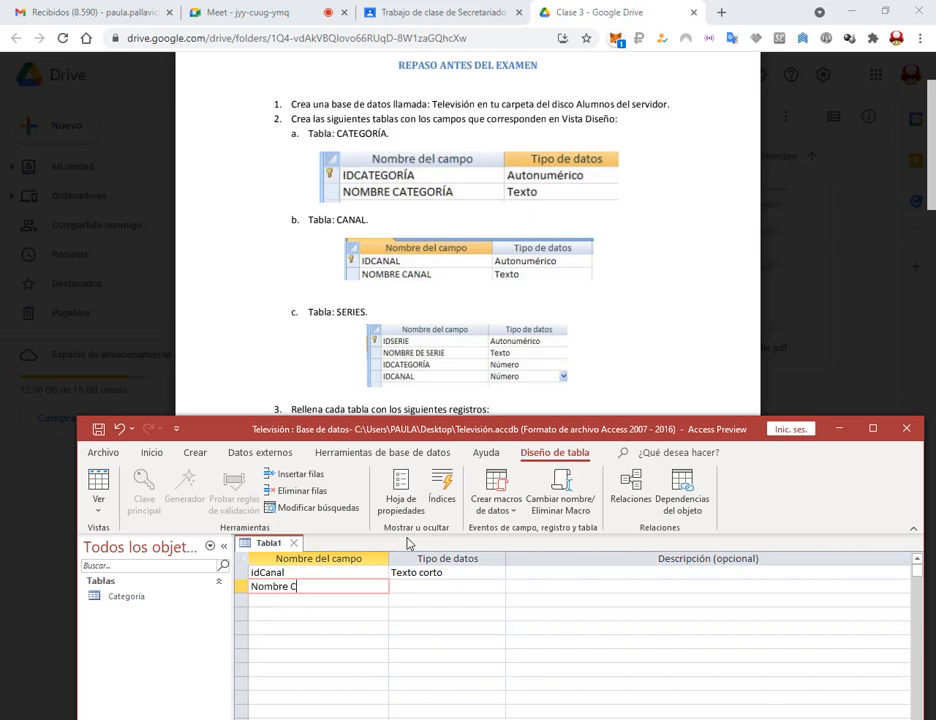
Set the data type of idCanal to Autonumeración and make it the primary key.
click(474, 573)
click(498, 573)
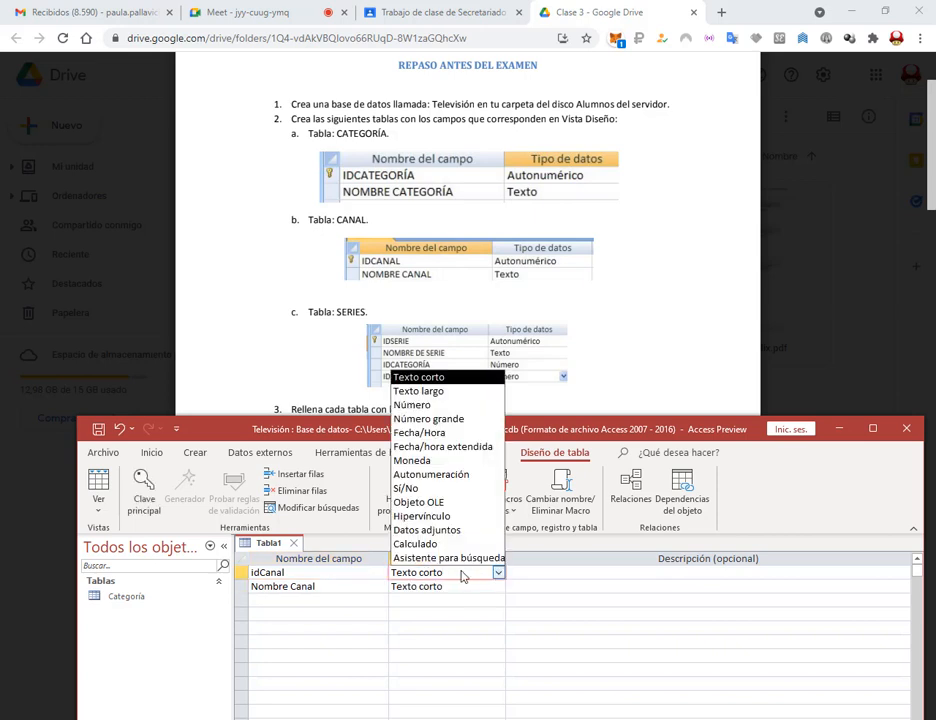
click(432, 474)
click(272, 572)
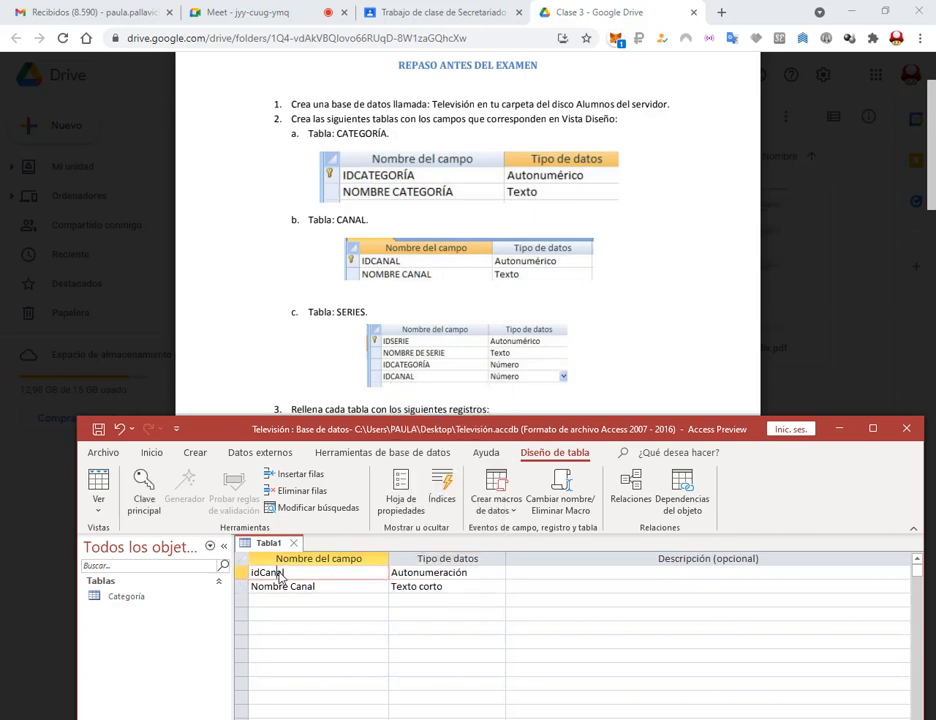
click(143, 492)
Save the new table as Canal and close it.
click(99, 430)
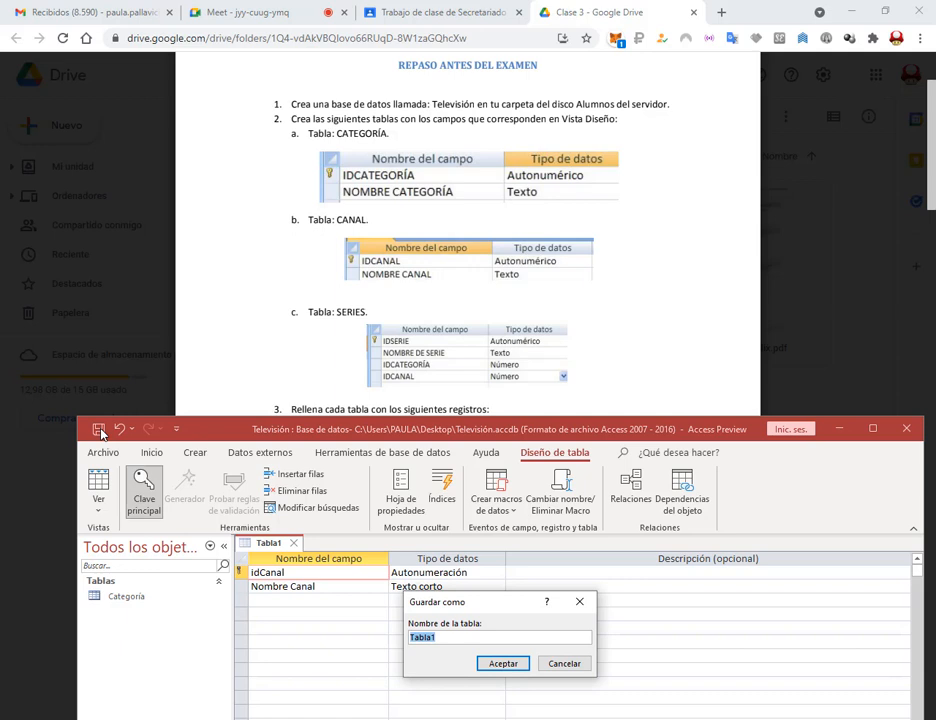
text(Canal)
click(512, 663)
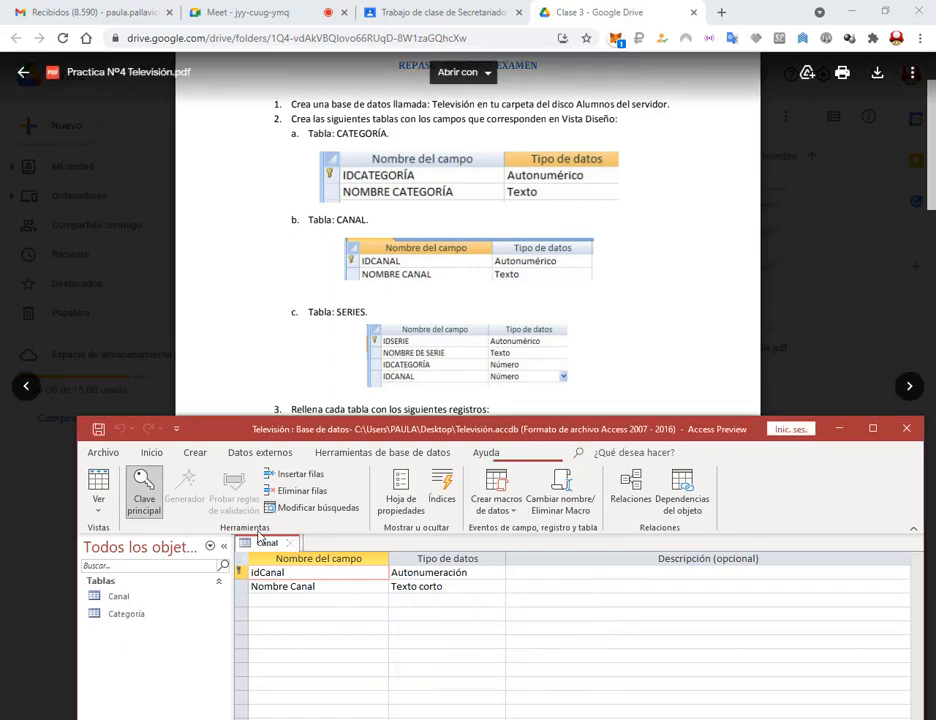
click(291, 543)
Create another table in design view with the fields idSerie, Nombre de serie, idCategoría and idCanal.
click(195, 452)
click(197, 485)
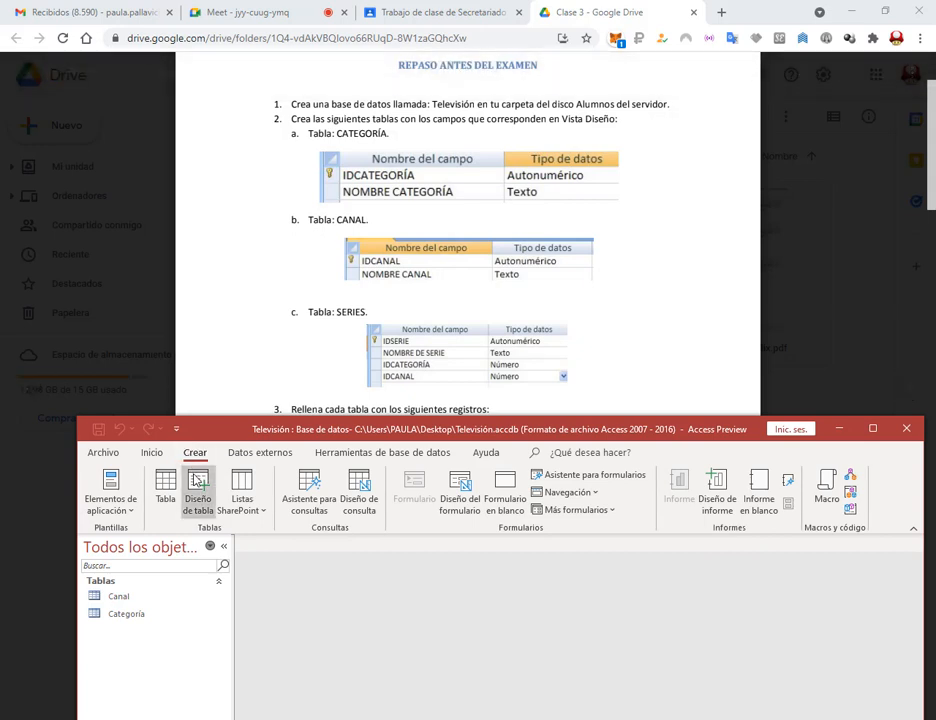
text(idSerie)
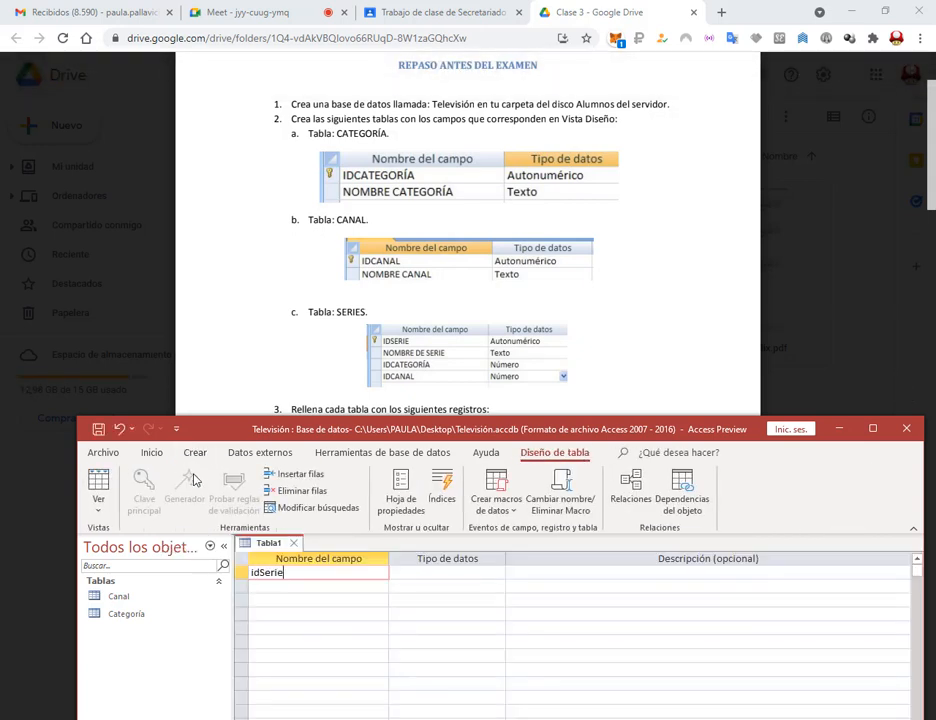
key(Down)
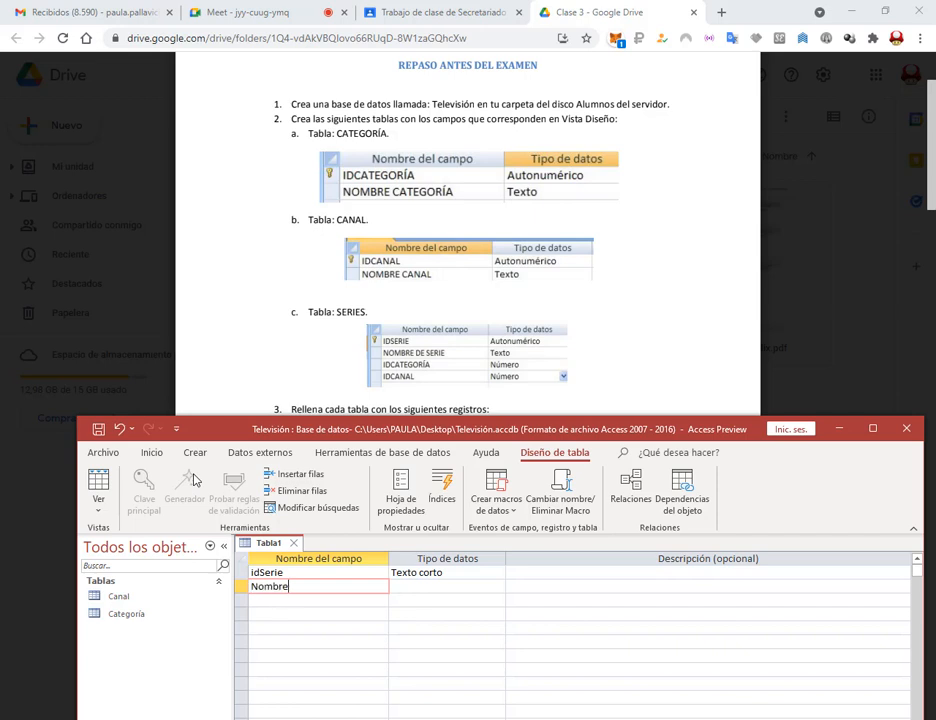
text(Nombre de serie)
key(Down)
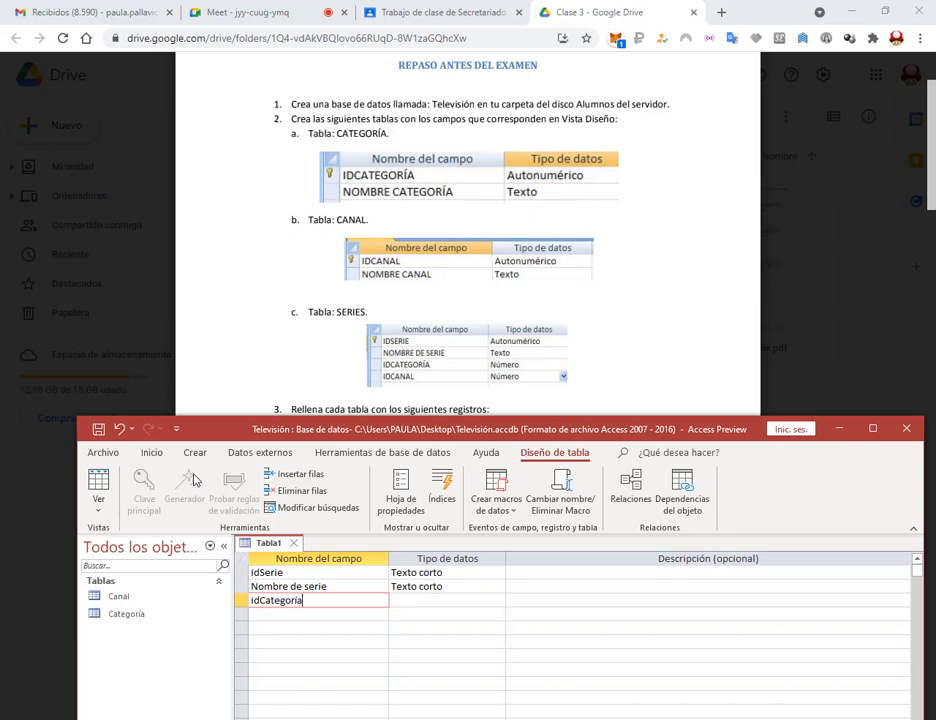
text(idCategoría)
key(Down)
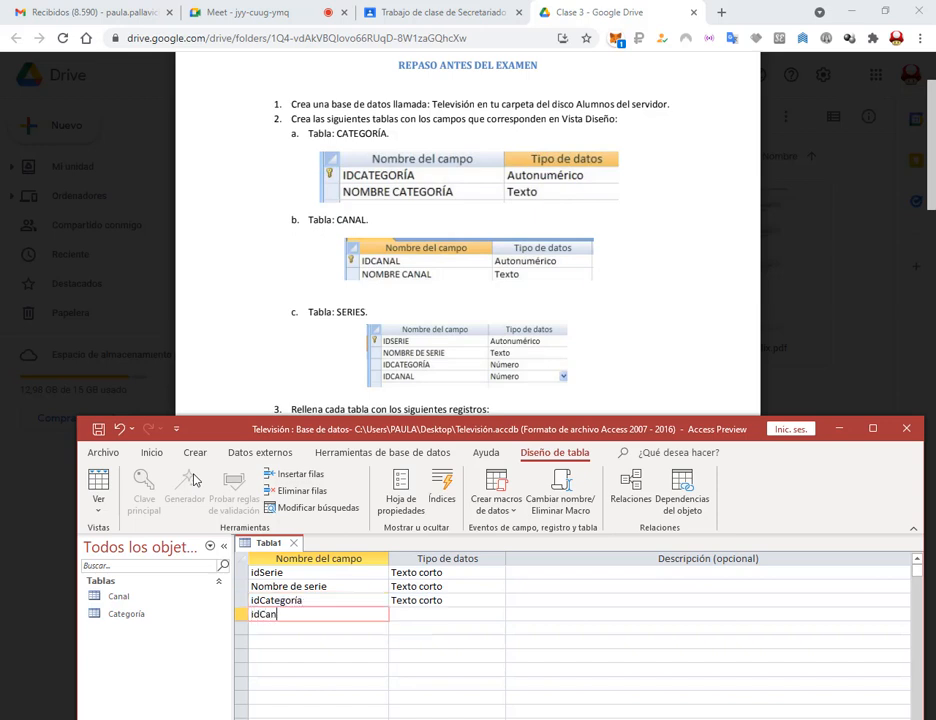
Set idSerie to Autonumeración and both idCategoría and idCanal to Número, and make idSerie the primary key.
click(495, 575)
click(498, 574)
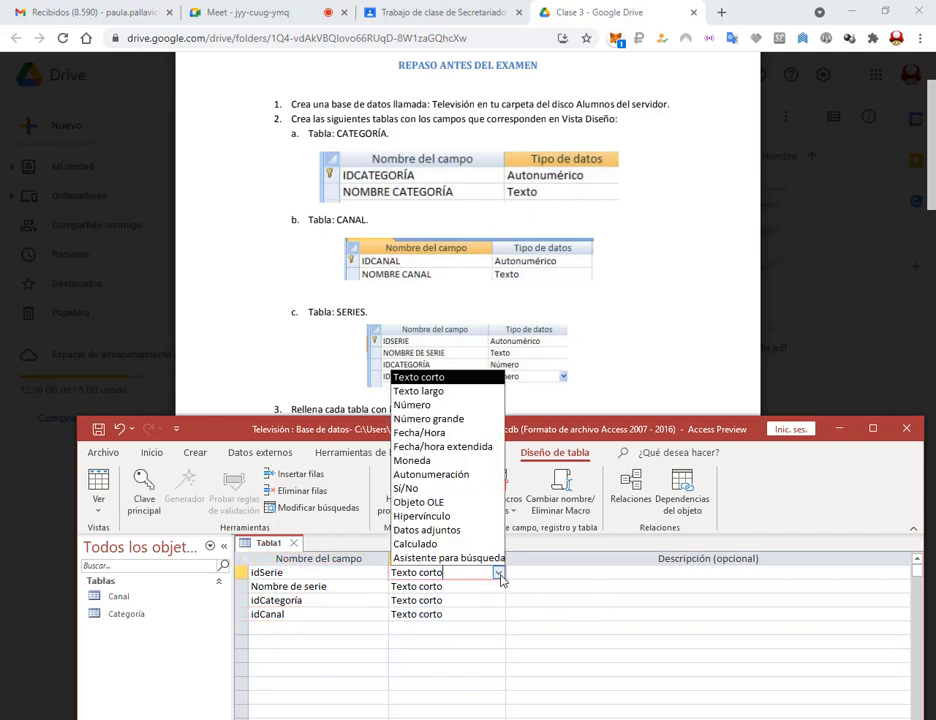
click(470, 473)
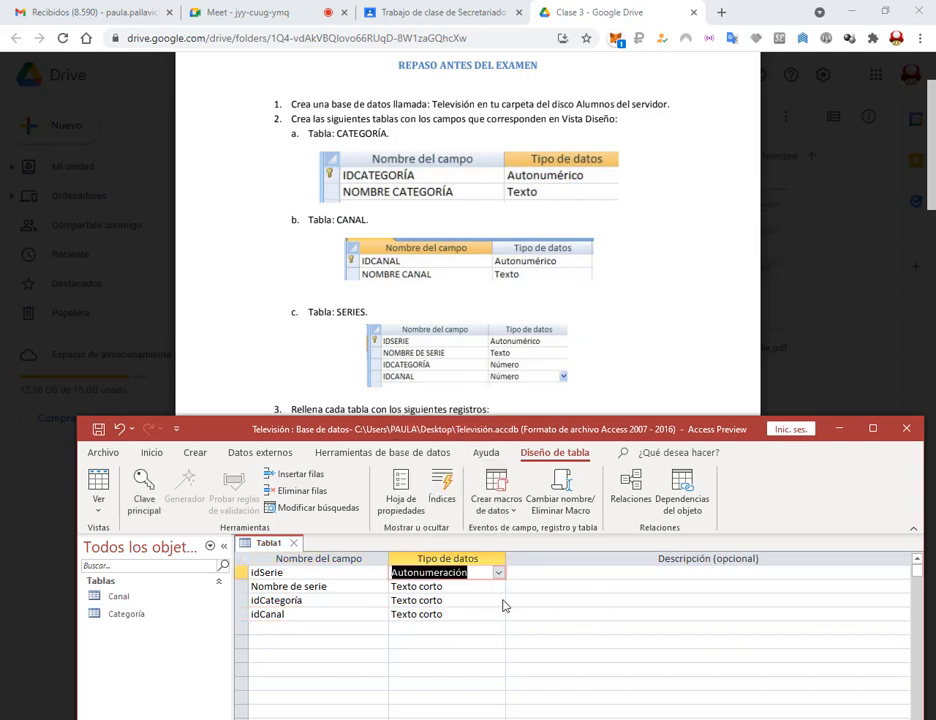
click(498, 601)
click(432, 437)
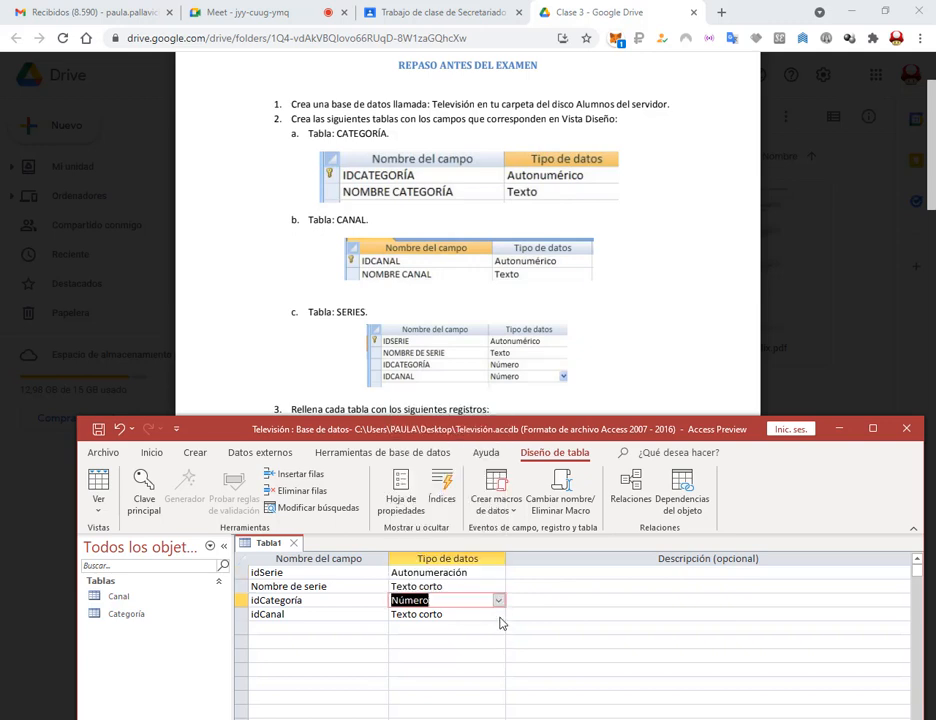
click(498, 614)
click(432, 447)
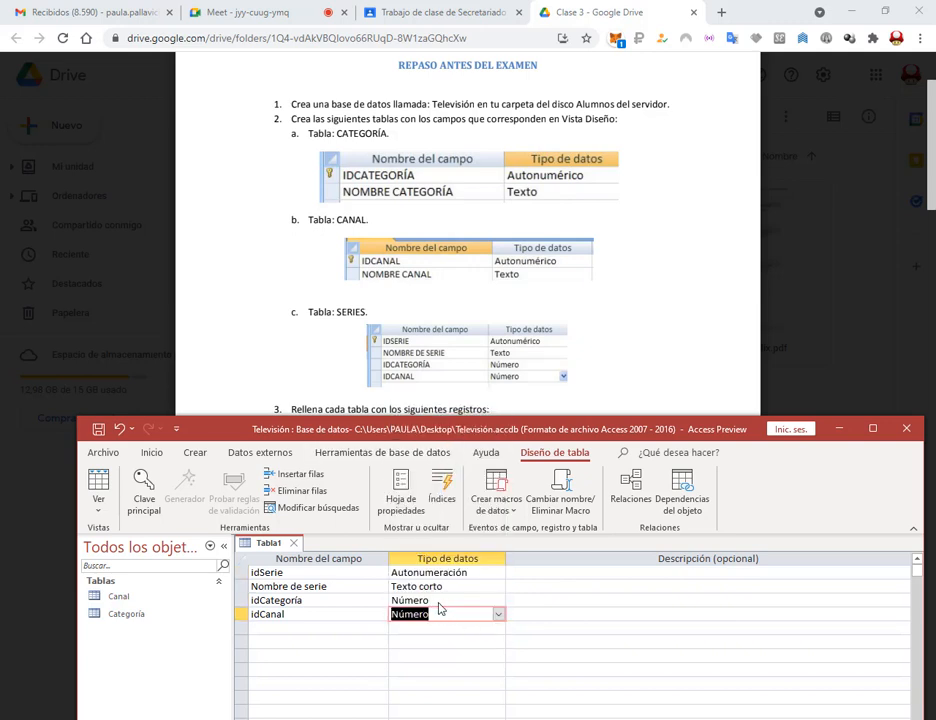
click(143, 490)
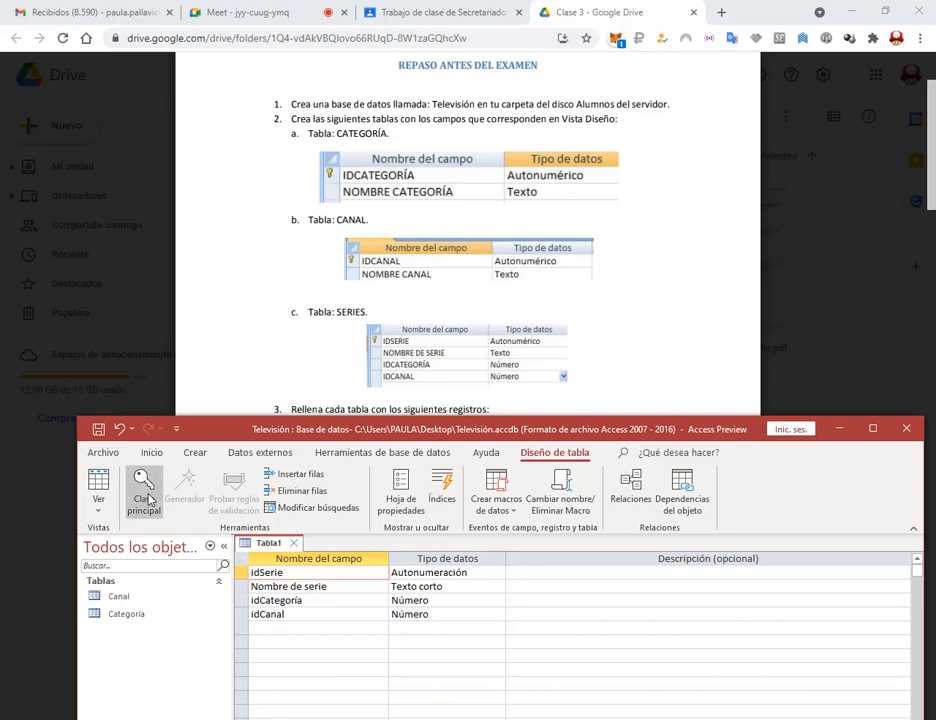
Save the table as Series and close it.
click(100, 431)
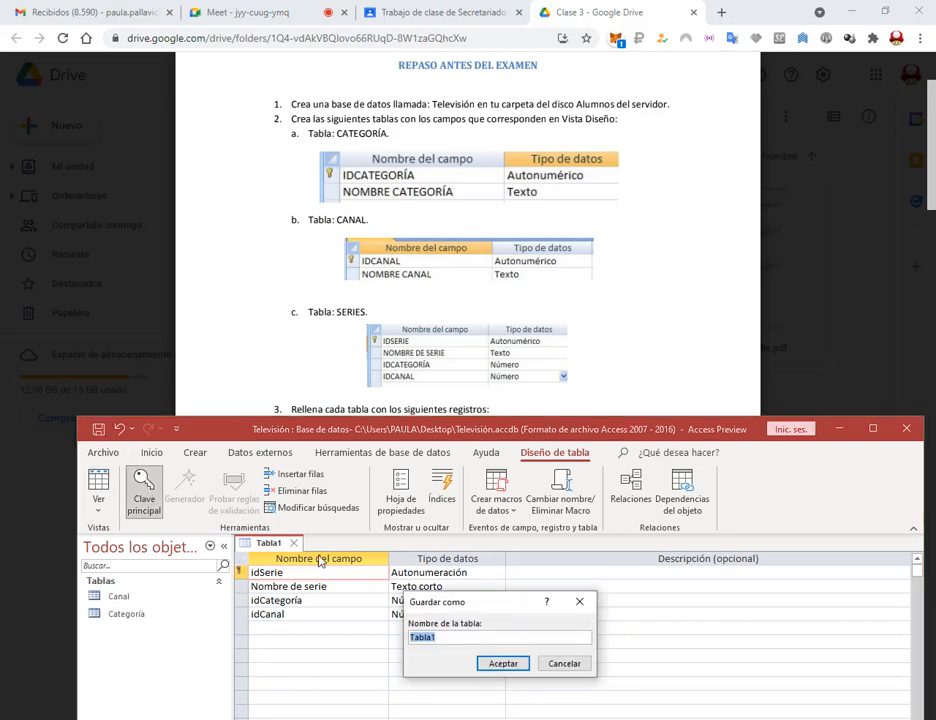
text(Series)
key(Return)
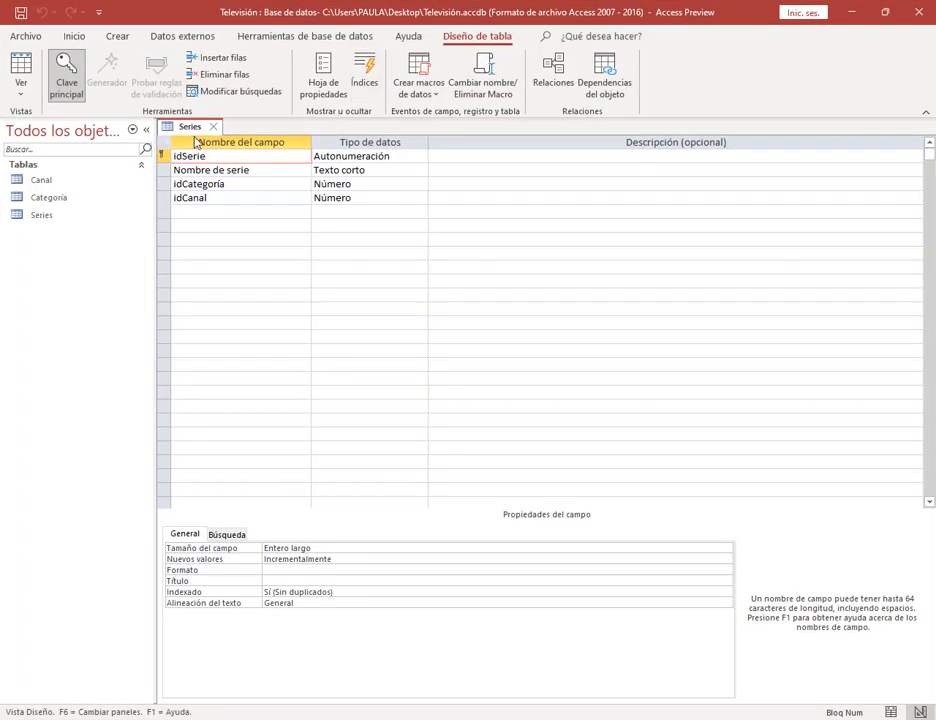
click(213, 127)
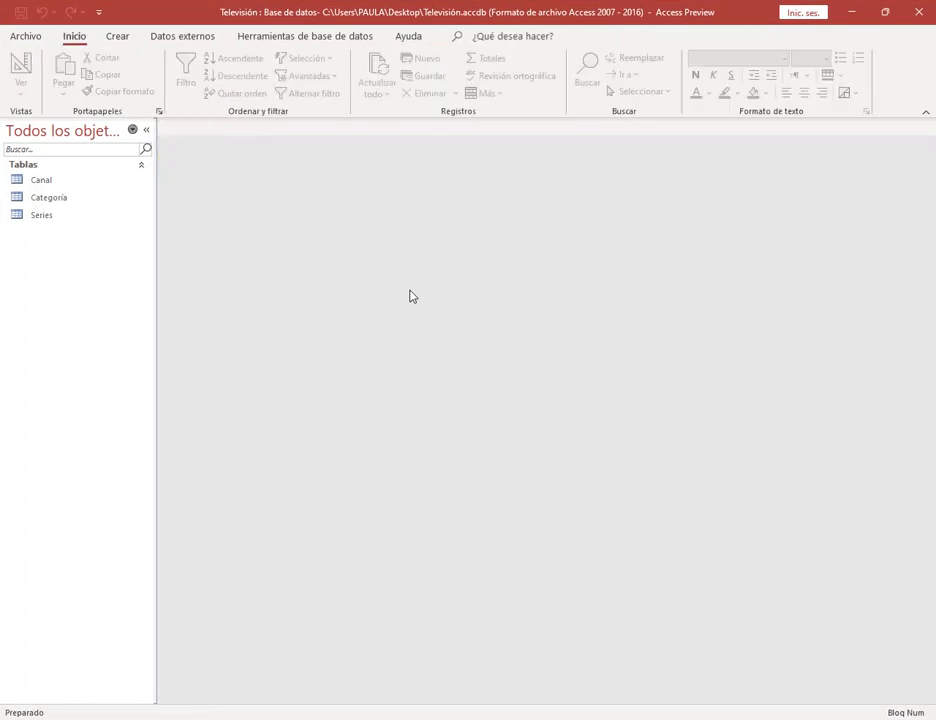
Toggle the primary key on idCanal in the Canal table's design view and close the table.
click(52, 181)
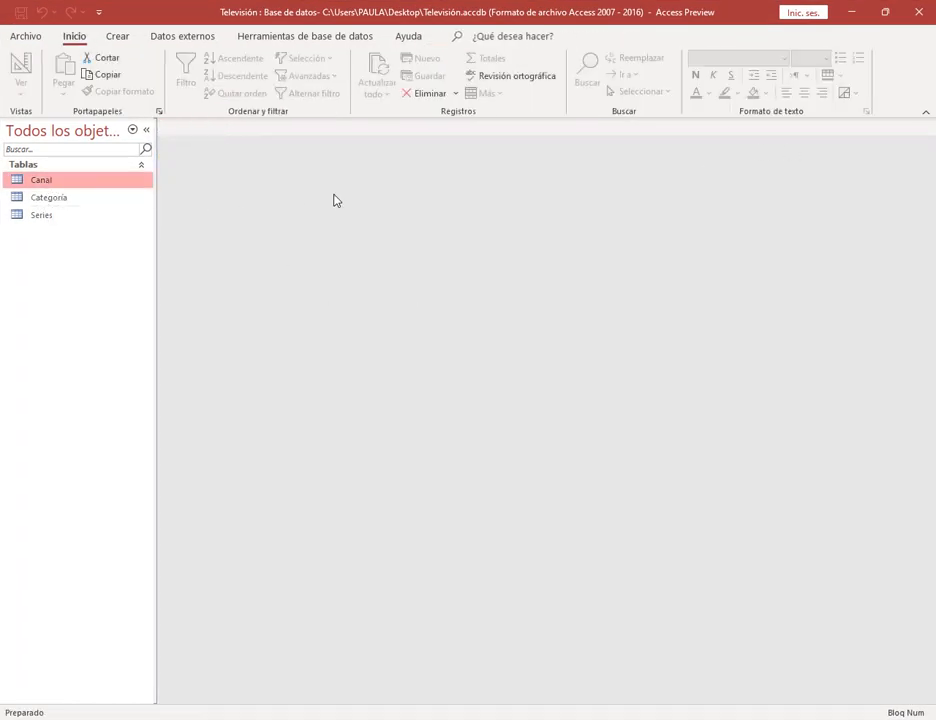
right_click(38, 185)
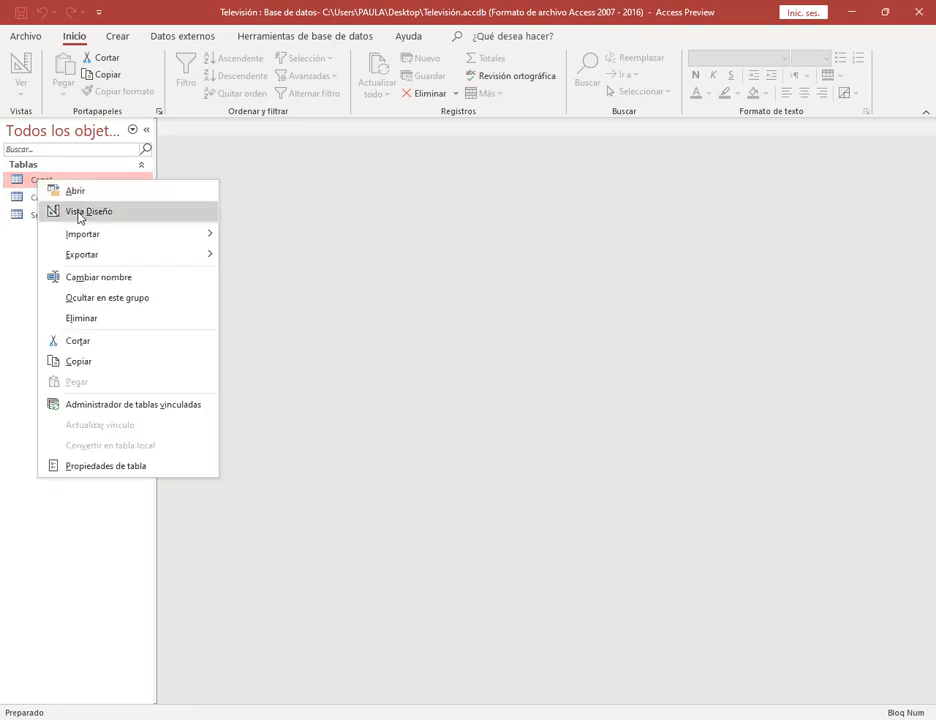
click(79, 212)
click(62, 92)
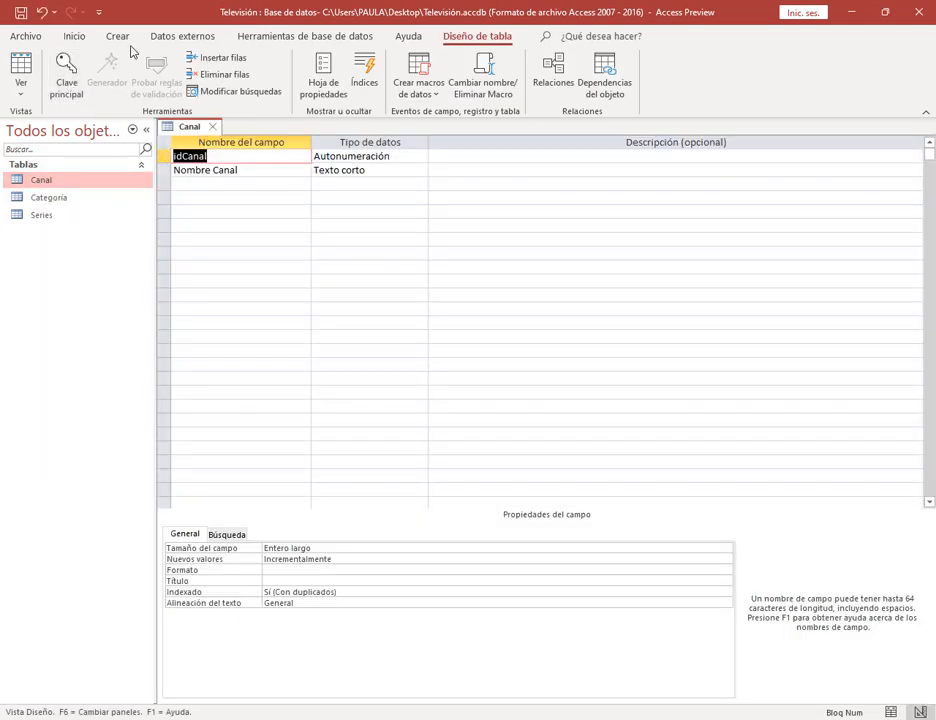
click(213, 126)
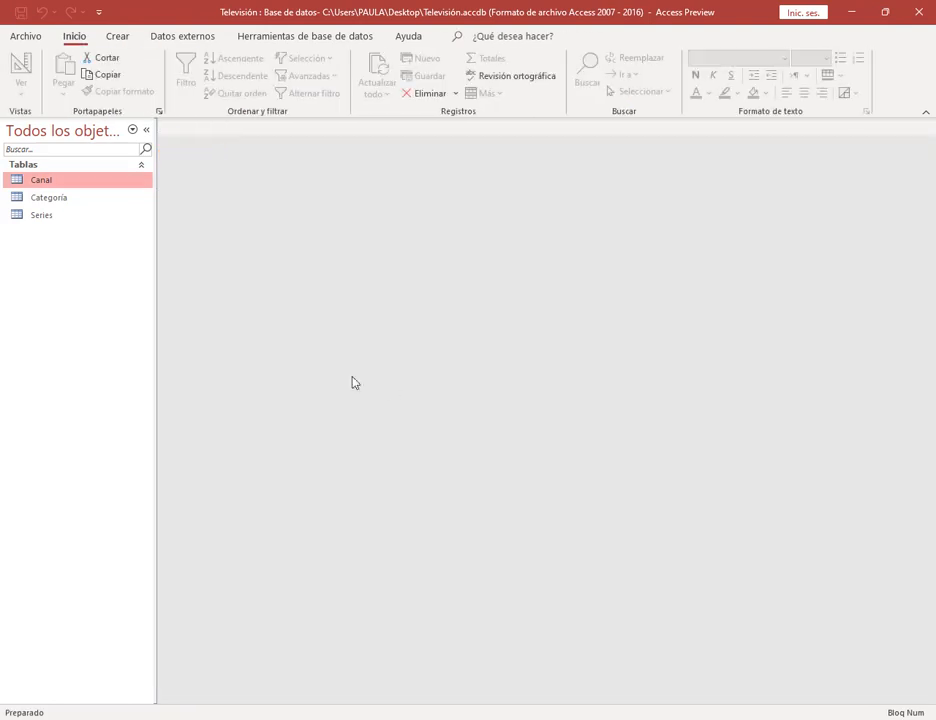
Open the database relationships window and add the Canal, Categoría and Series tables to the layout.
click(307, 40)
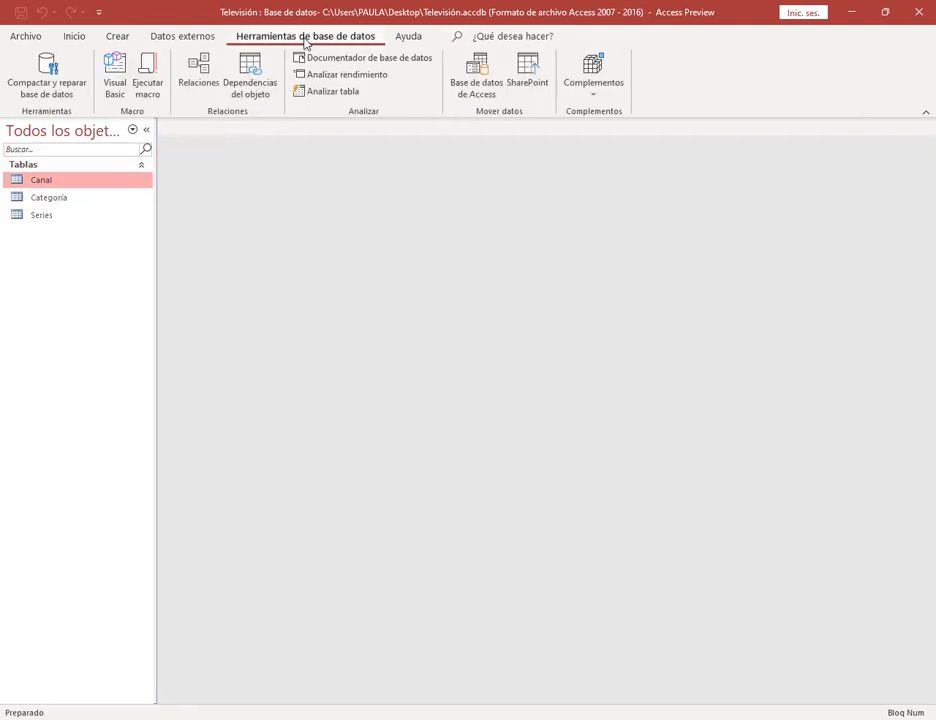
click(194, 65)
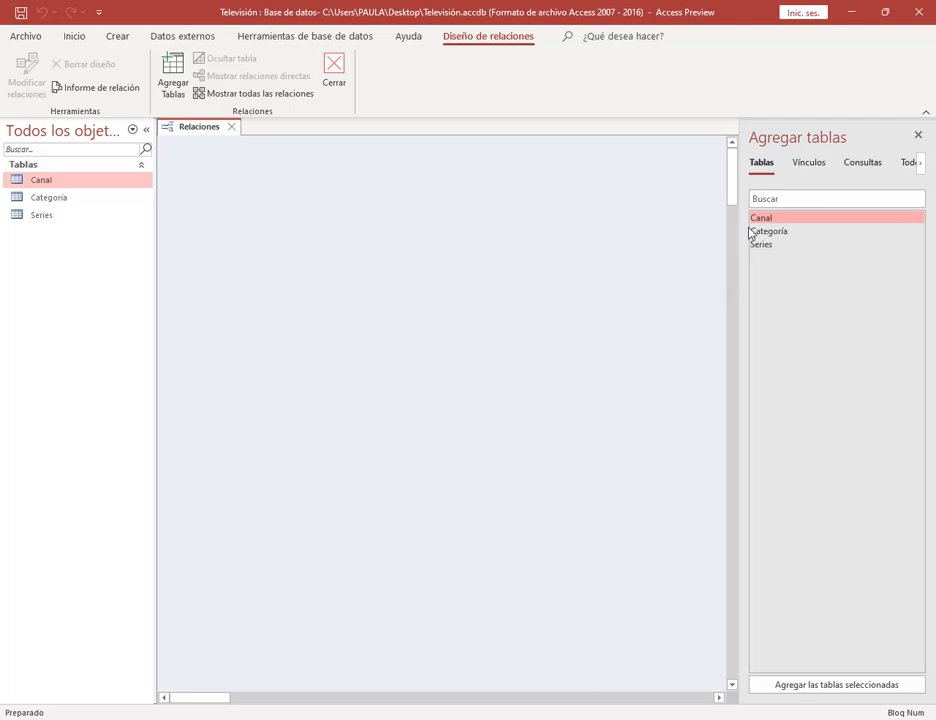
click(755, 219)
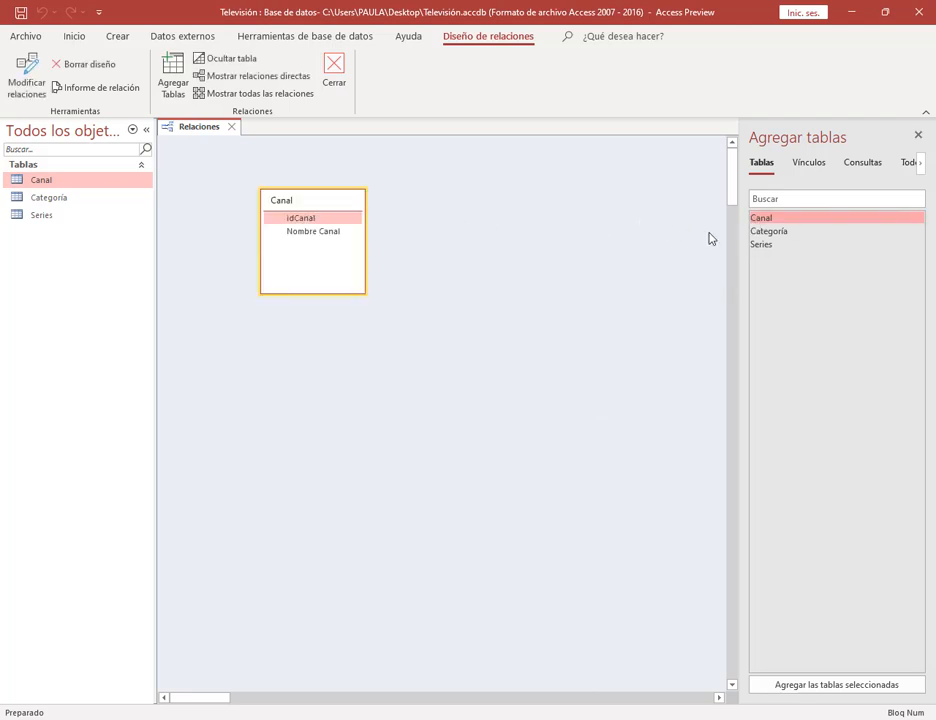
double_click(772, 231)
drag(780, 251, 439, 324)
click(918, 134)
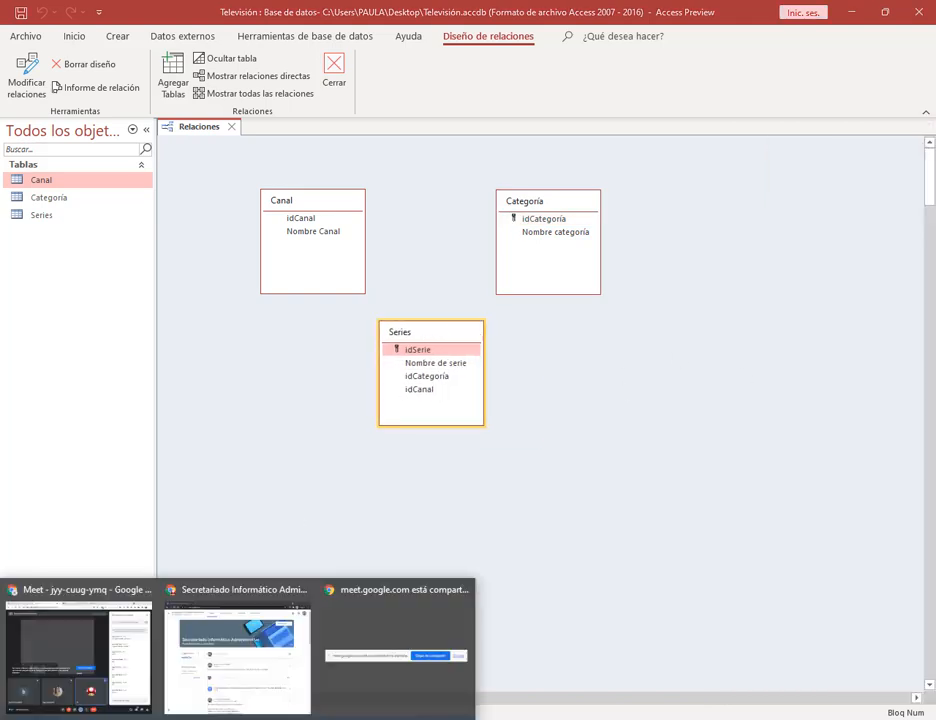
Switch to the browser to review the table definitions in Practica Nº4 Televisión.pdf on Google Drive, and return to the Access relationships.
click(138, 622)
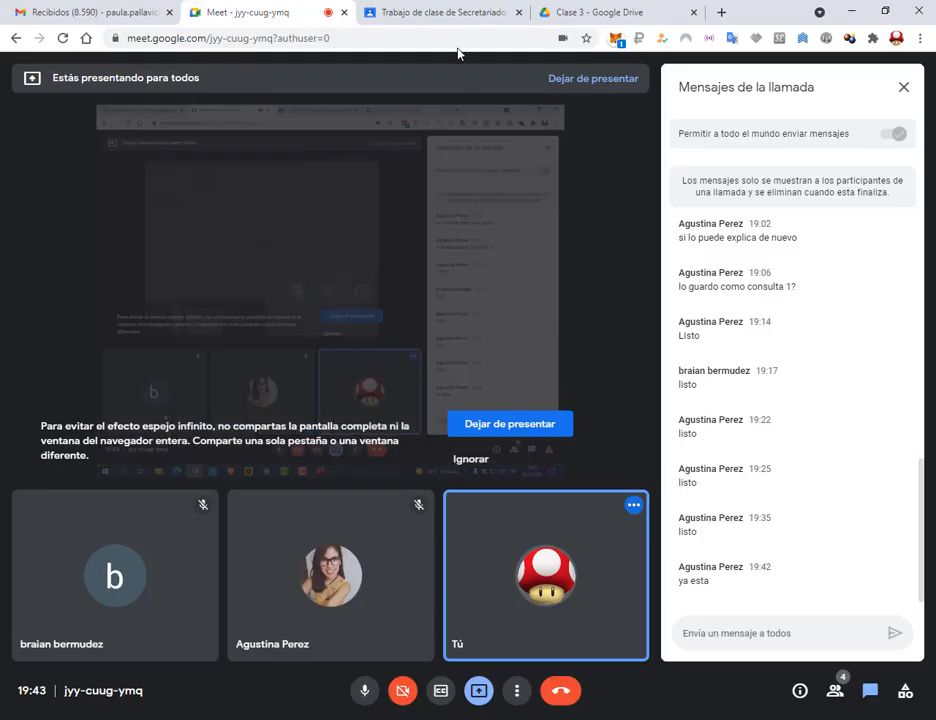
click(548, 10)
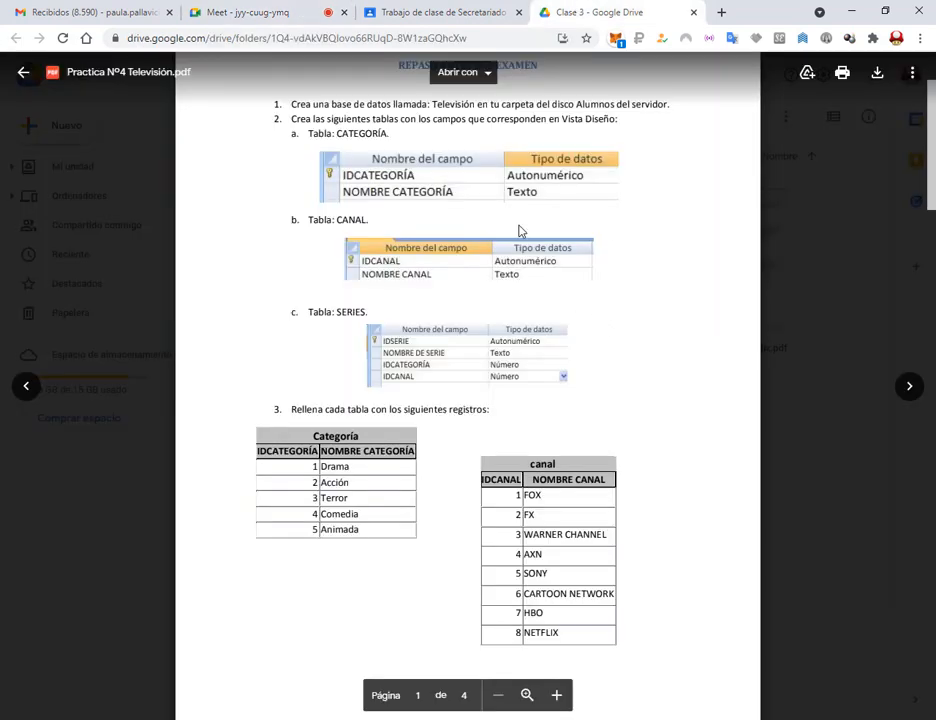
scroll(520, 230, down, 2)
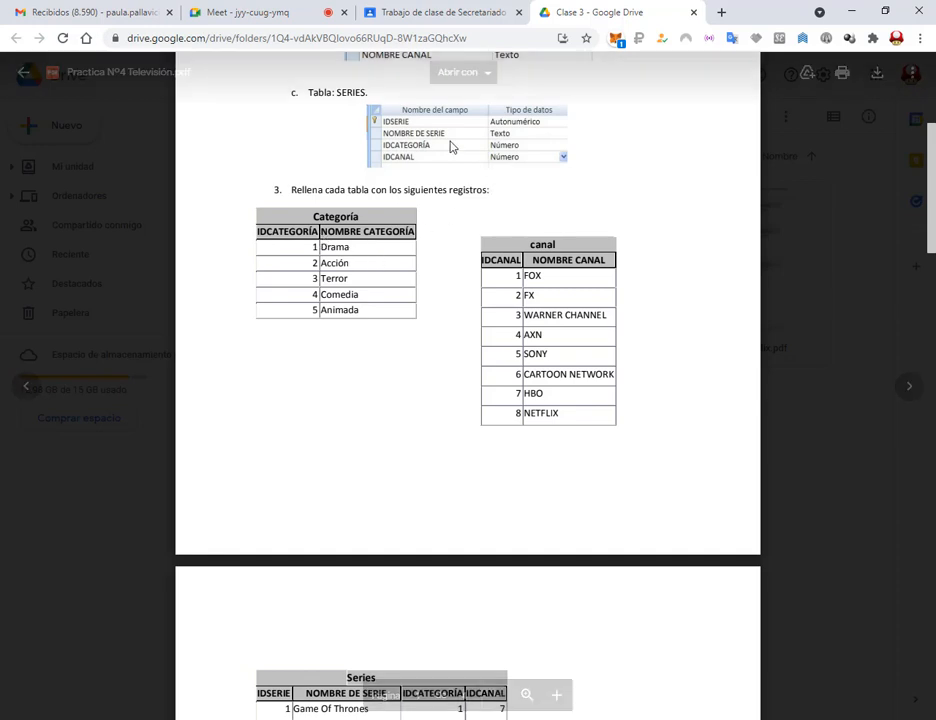
scroll(413, 295, up, 2)
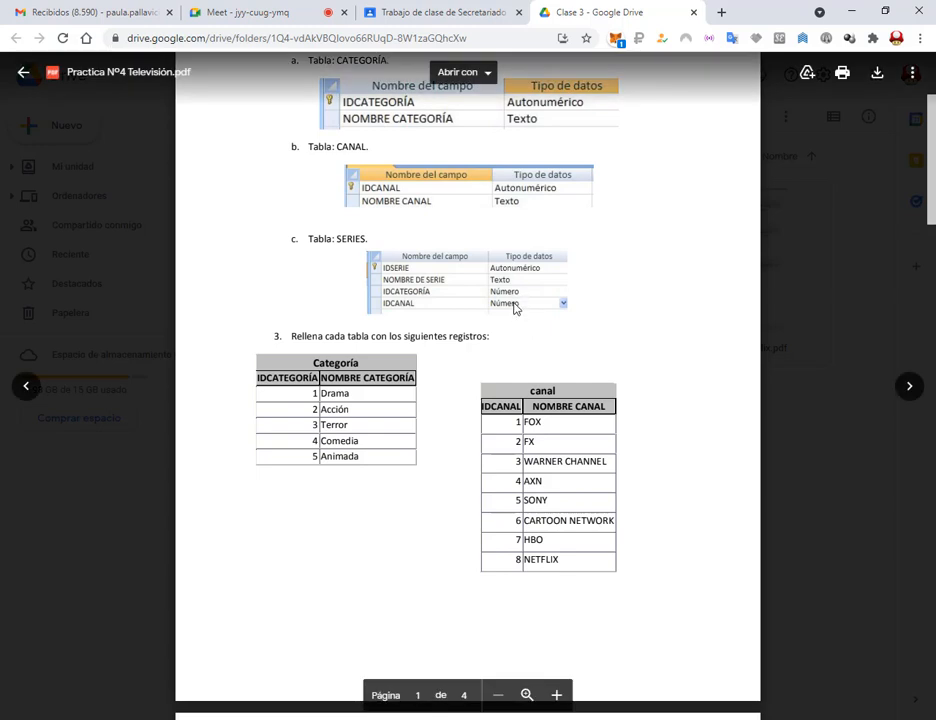
scroll(514, 308, up, 1)
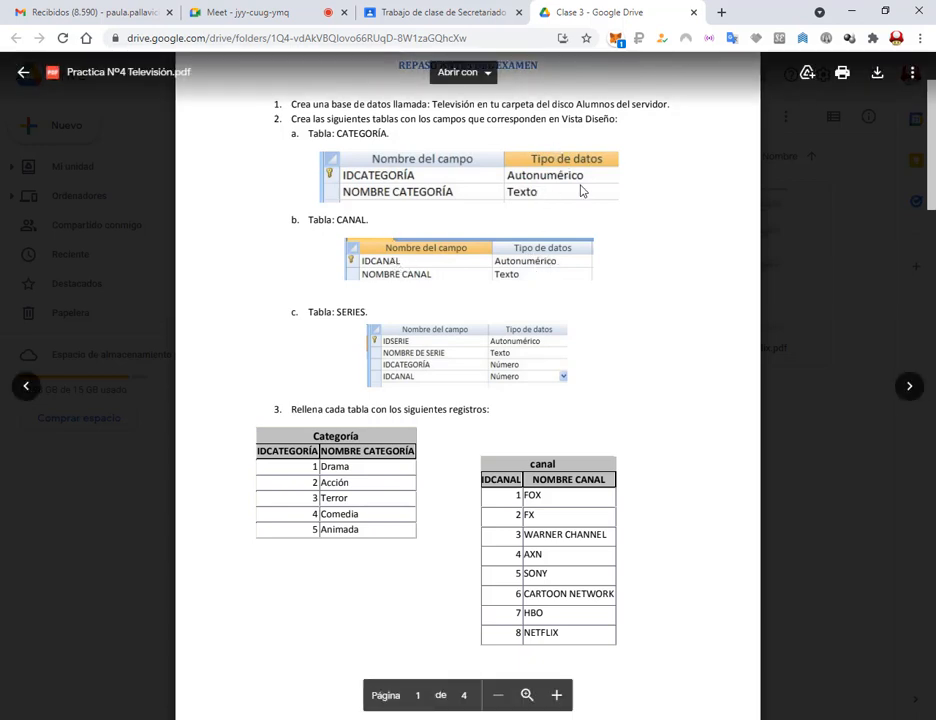
click(853, 11)
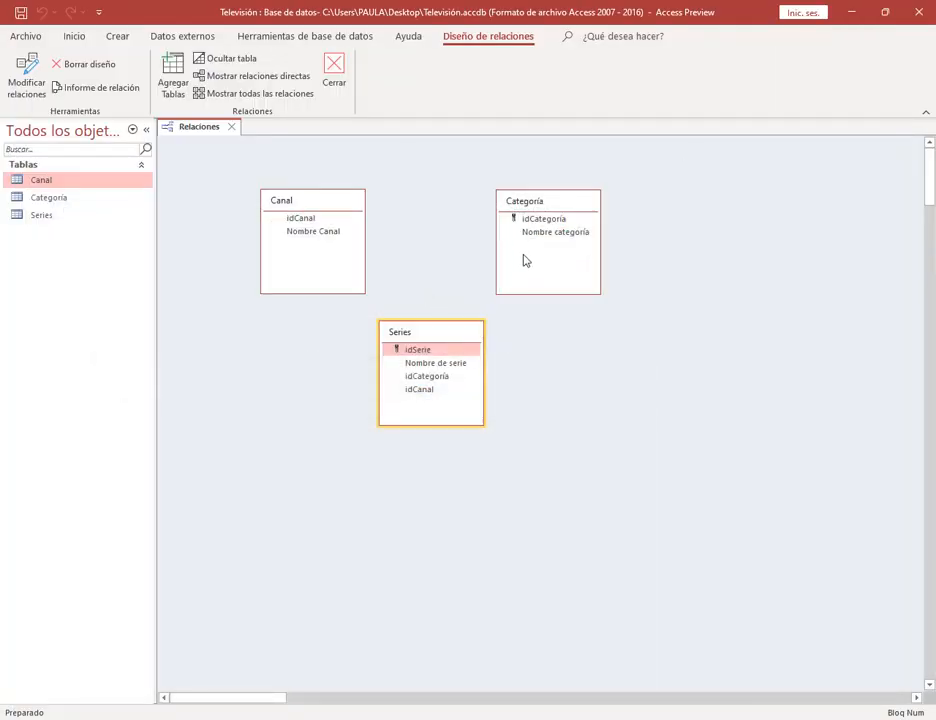
Rearrange the relationship layout so Series sits in the upper middle, between Canal and Categoría placed slightly lower on either side.
drag(331, 203, 295, 264)
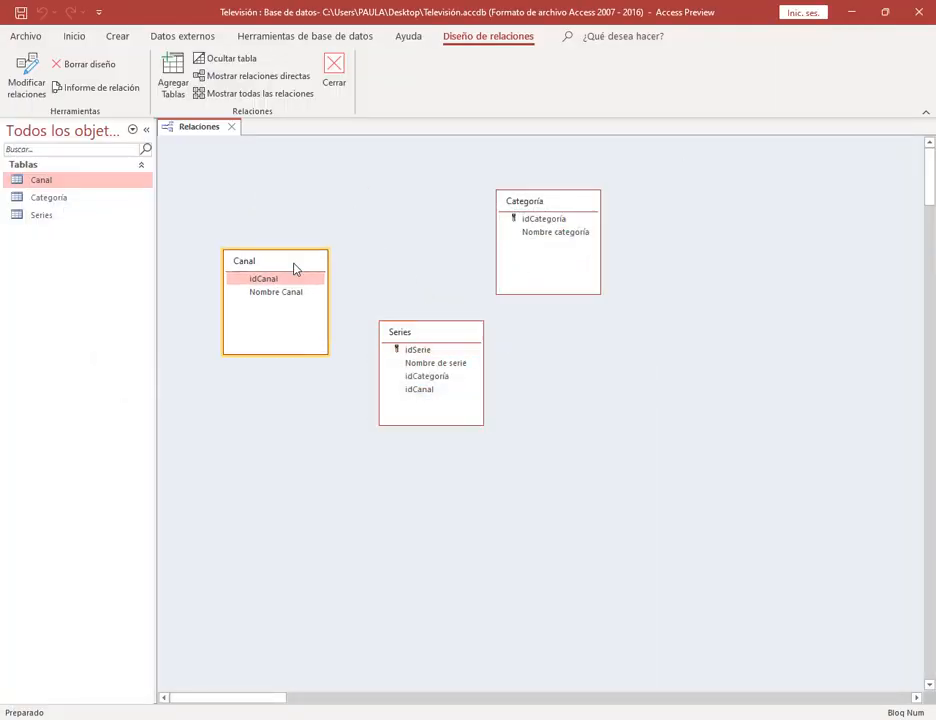
drag(527, 212, 602, 279)
drag(407, 341, 456, 206)
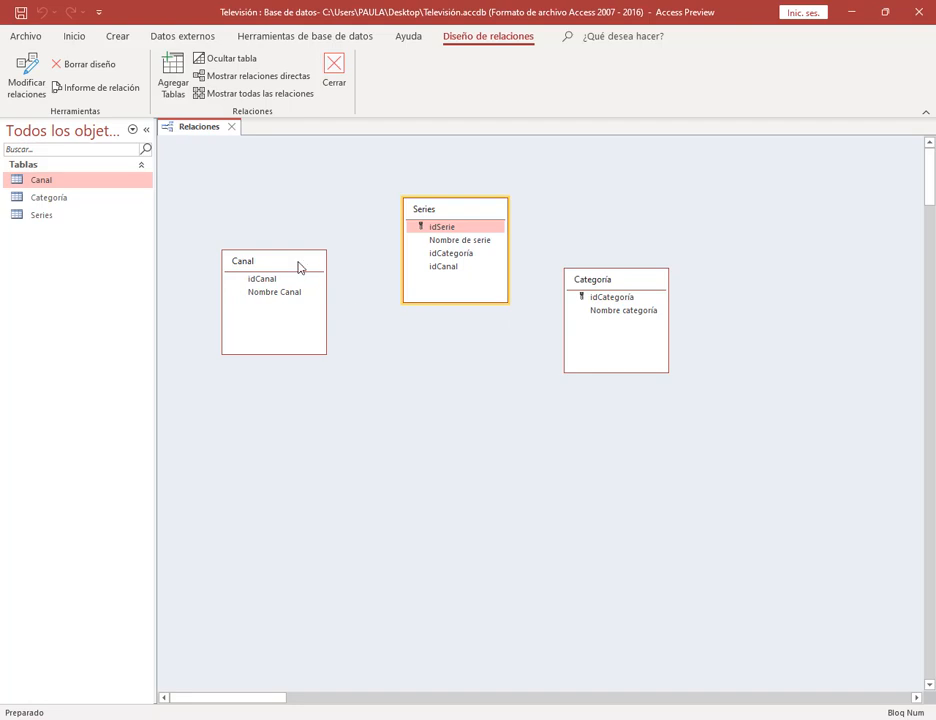
drag(298, 267, 285, 262)
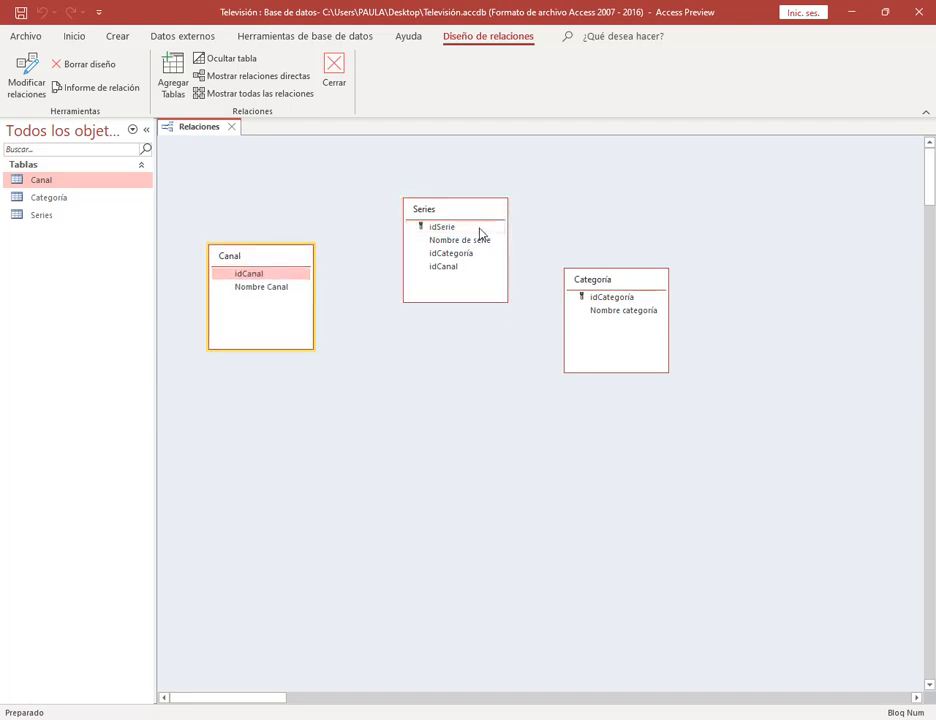
drag(616, 284, 491, 261)
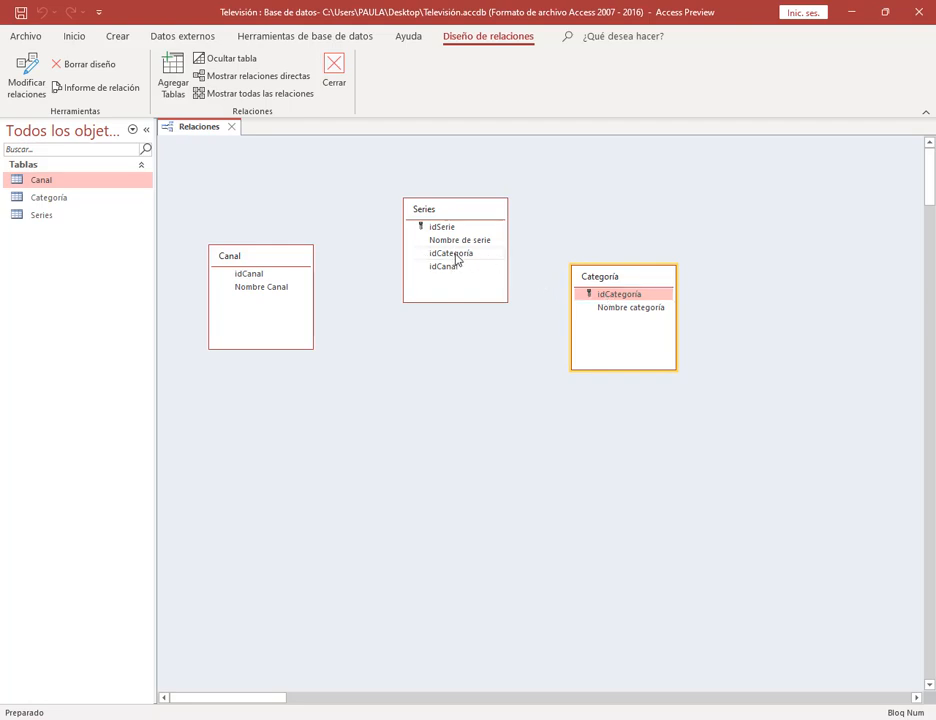
Relate idCategoría in Categoría to idCategoría in Series with referential integrity enforced.
click(456, 256)
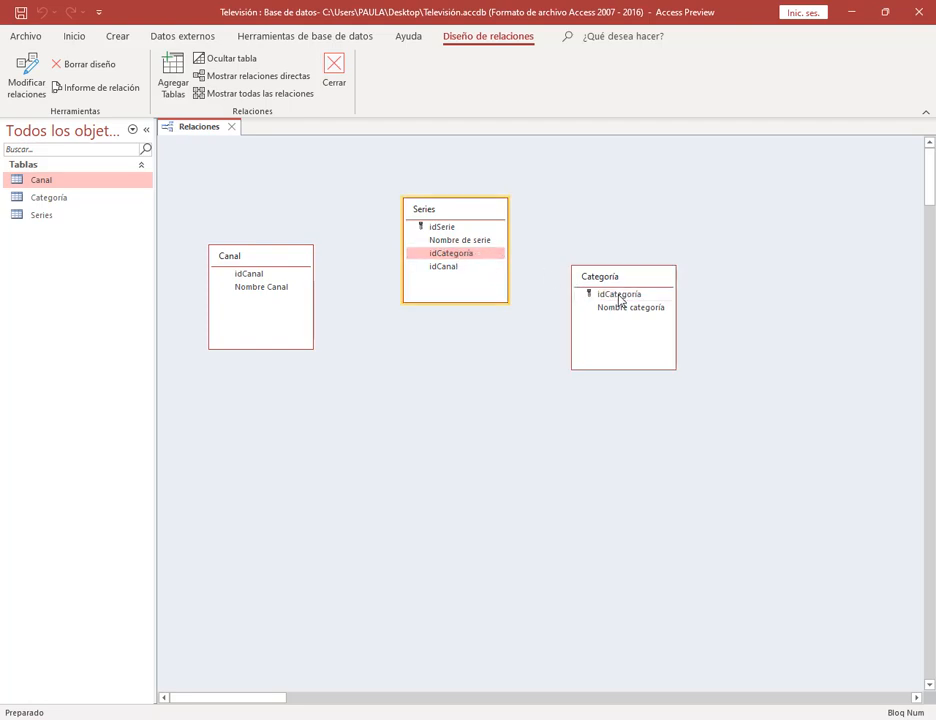
drag(620, 296, 464, 259)
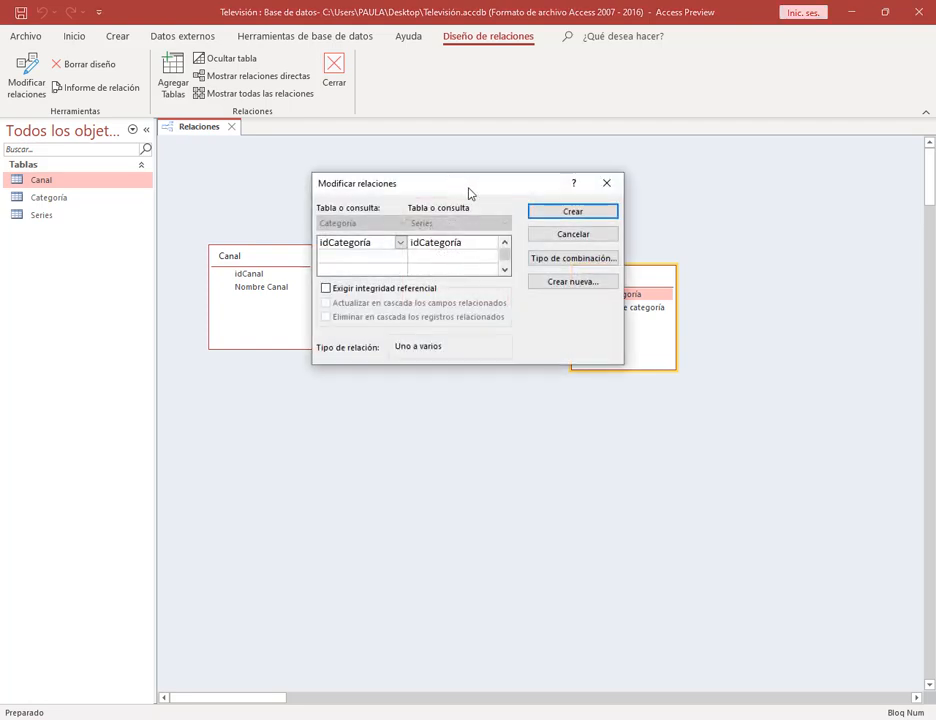
drag(469, 193, 462, 165)
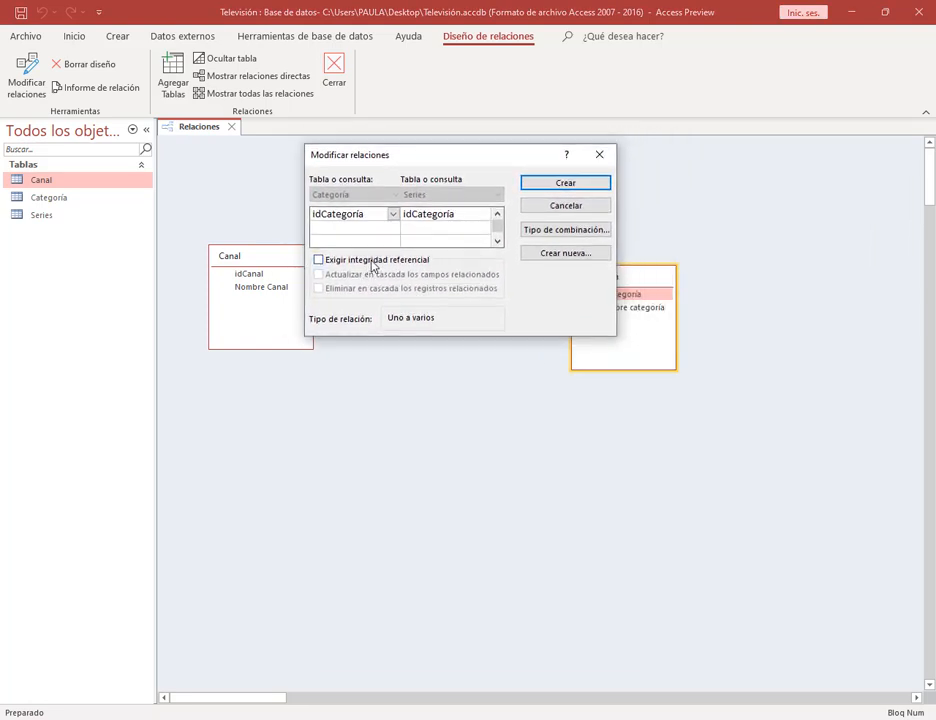
click(372, 262)
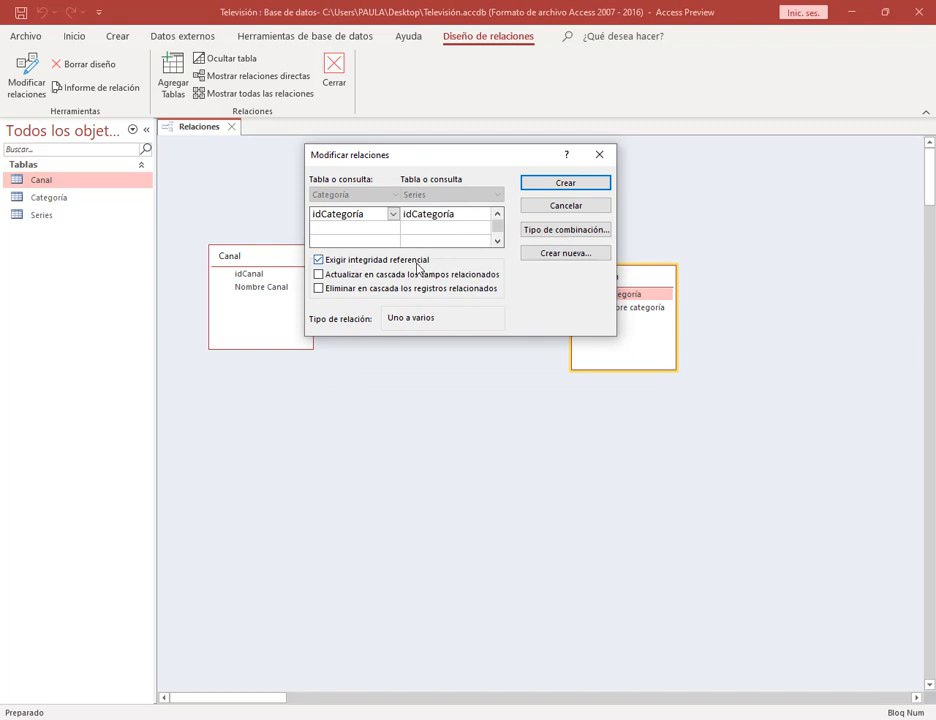
click(588, 186)
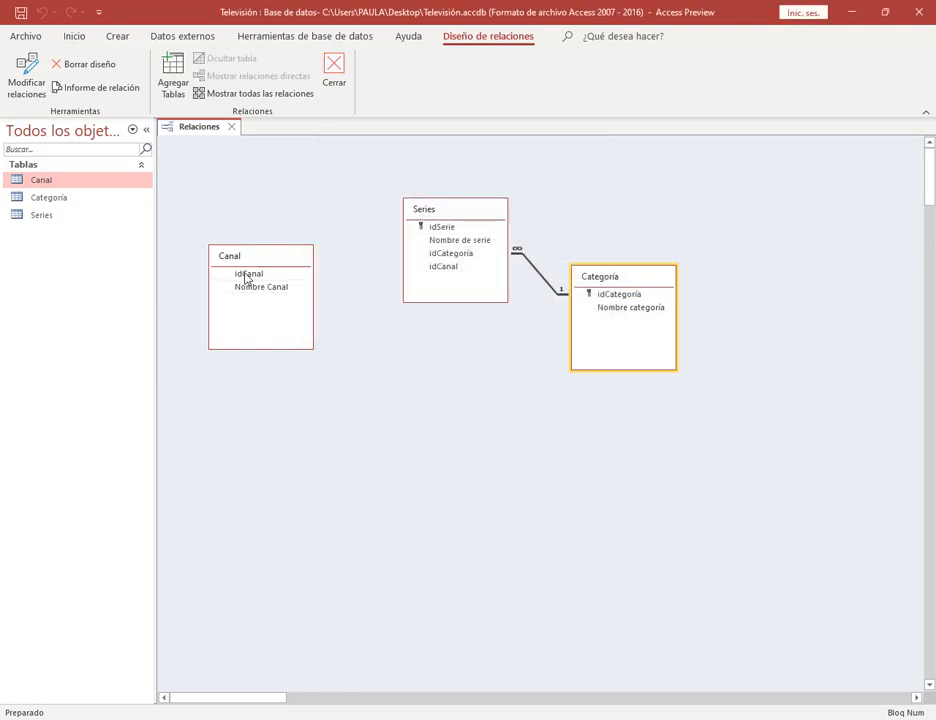
Try to relate idCanal in Canal to idCanal in Series with referential integrity enforced, and cancel the relationship.
drag(250, 279, 449, 274)
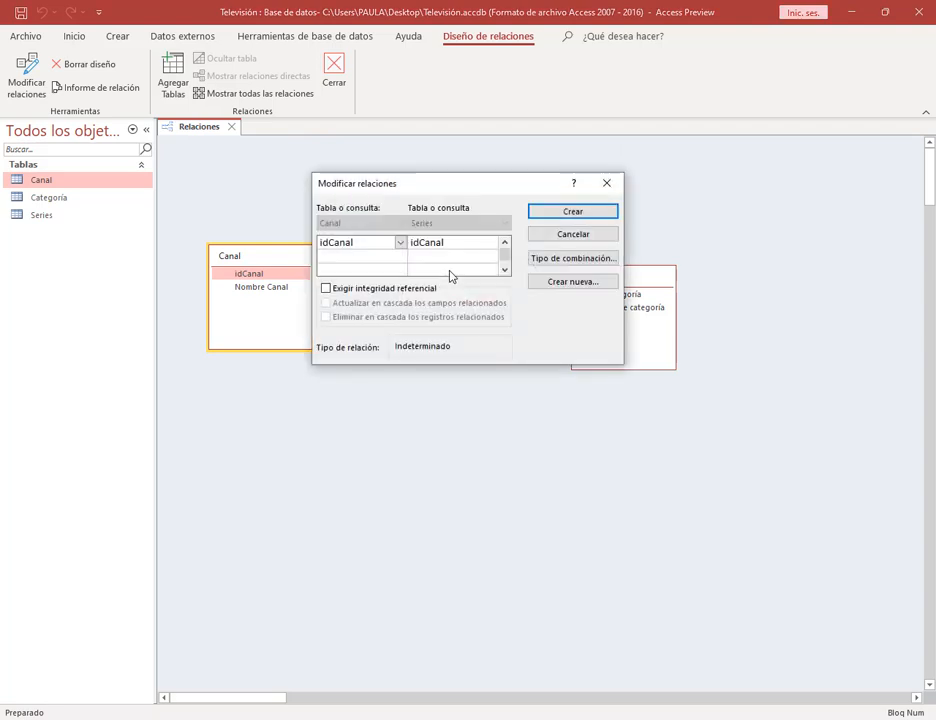
click(393, 290)
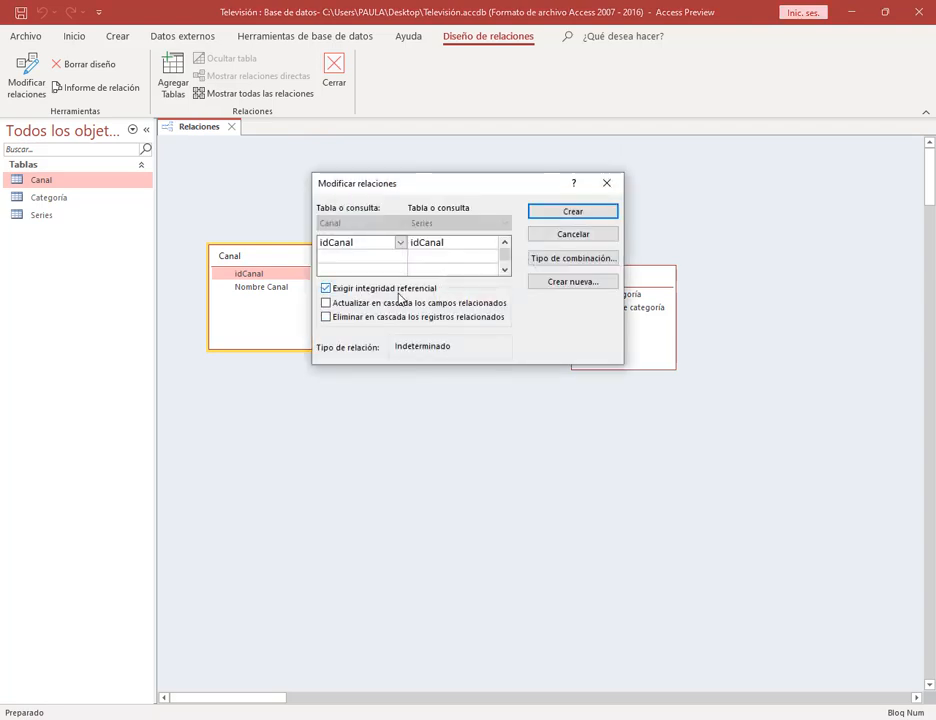
click(577, 213)
mouse_move(465, 353)
mouse_down()
mouse_move(466, 294)
mouse_move(449, 309)
mouse_move(460, 334)
mouse_up()
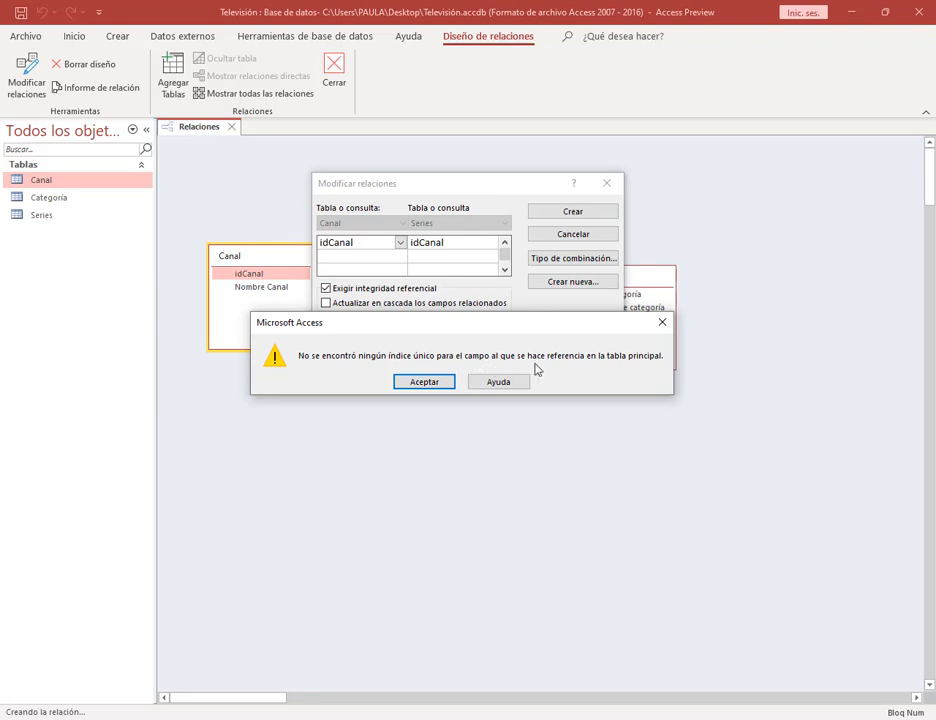
click(662, 322)
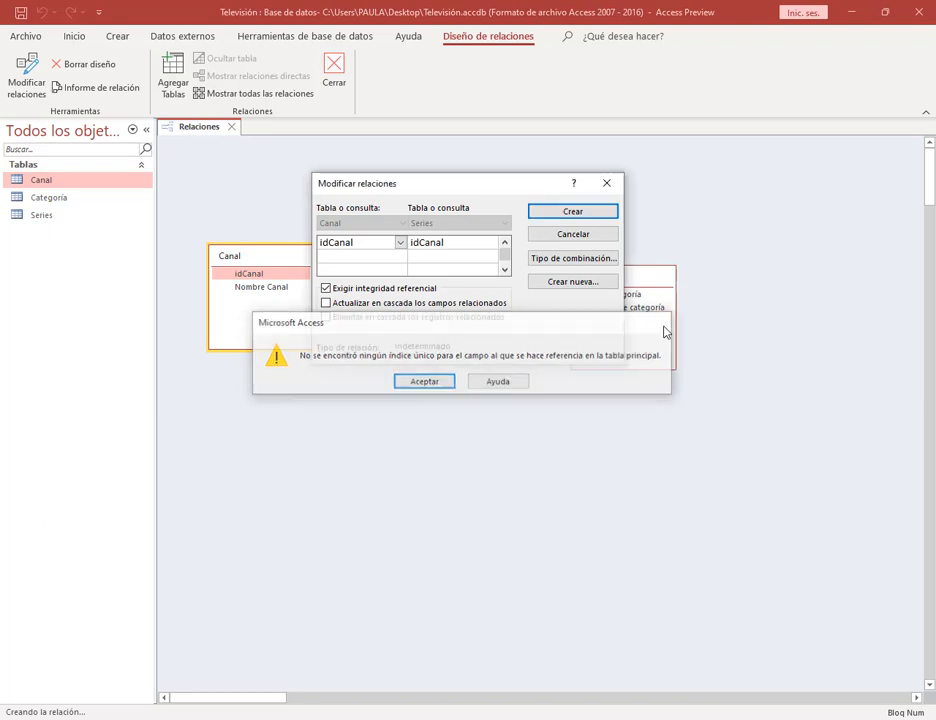
click(566, 236)
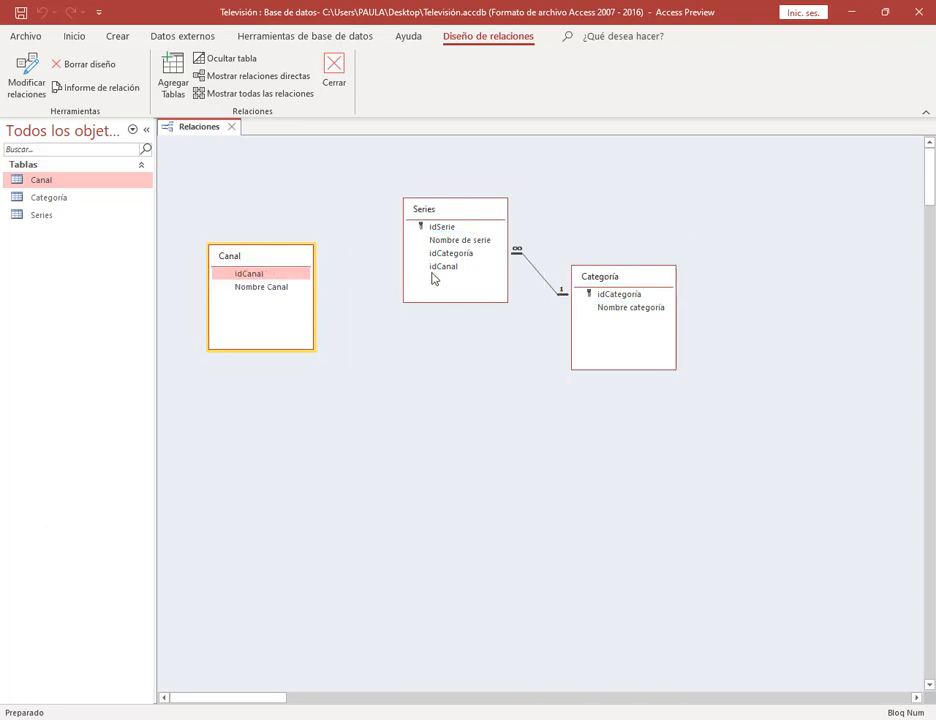
drag(440, 276, 440, 276)
click(325, 288)
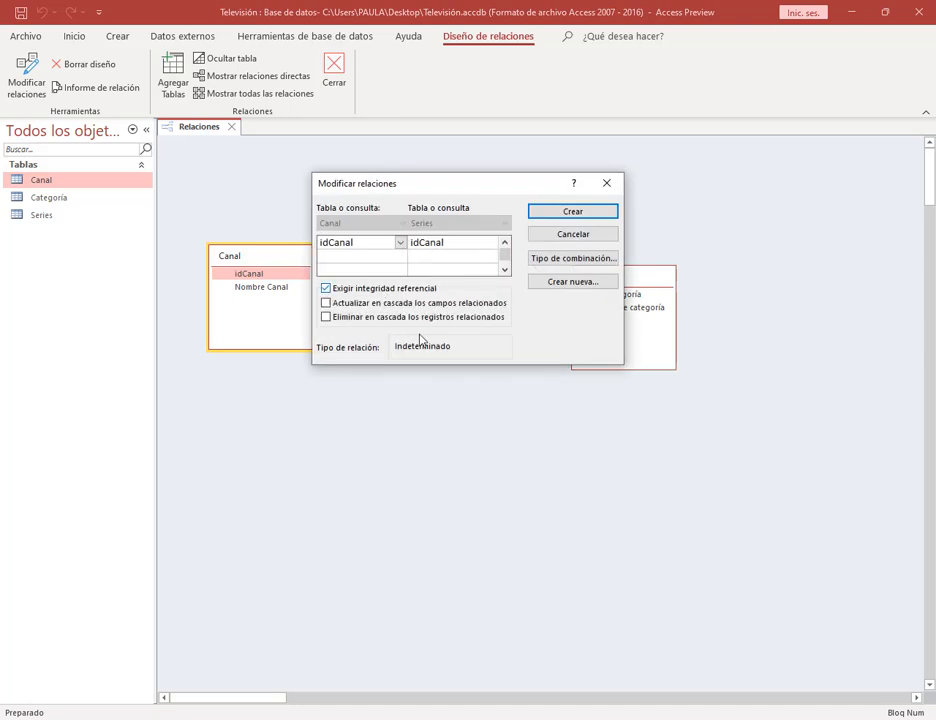
click(575, 210)
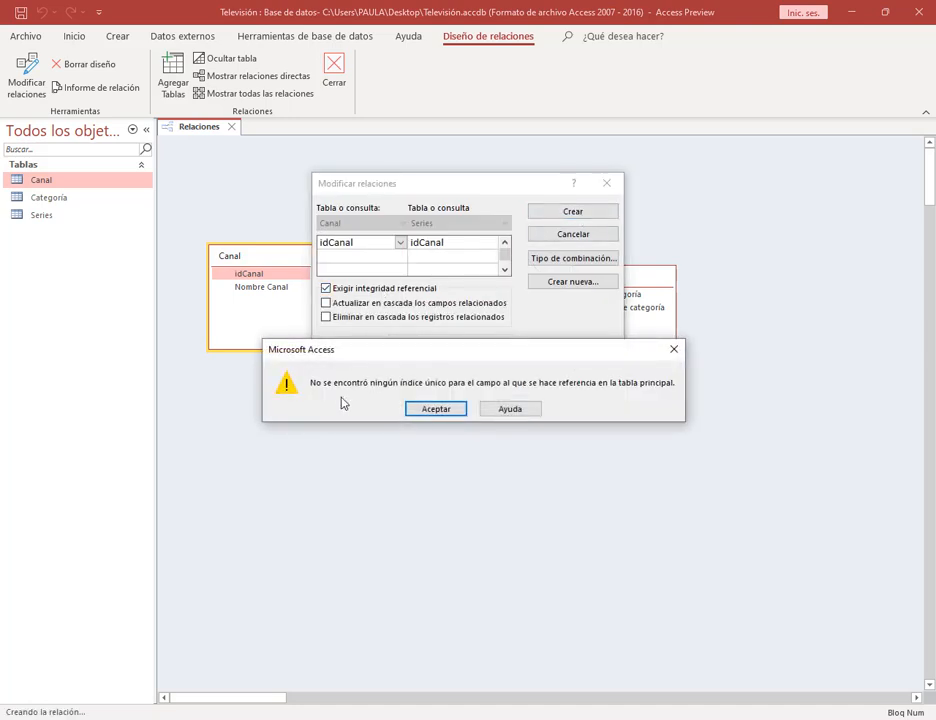
click(432, 410)
click(572, 234)
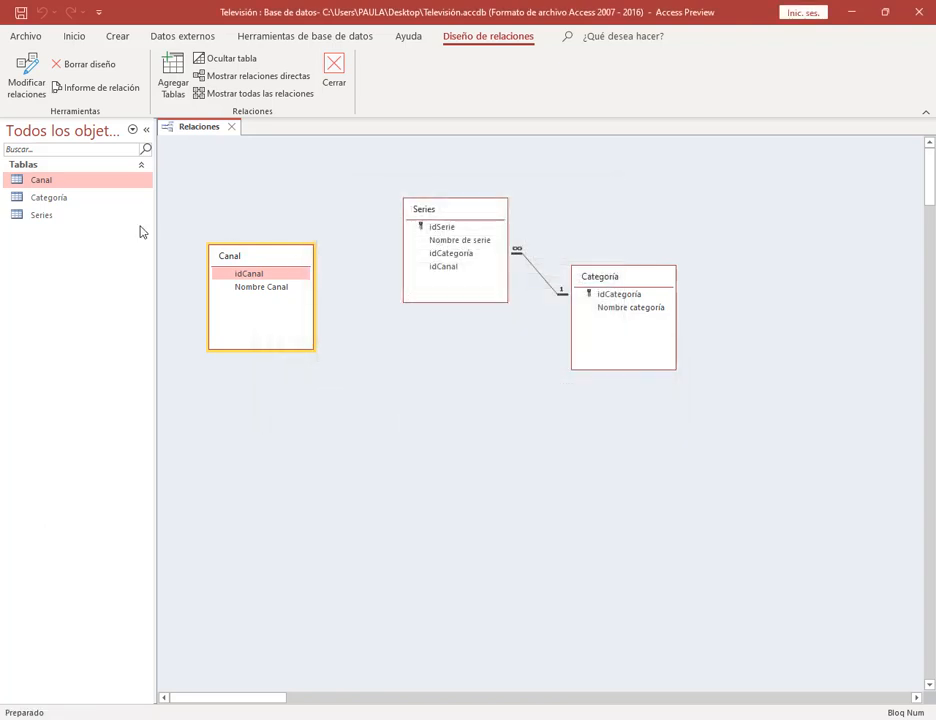
Open the Canal table in design view, set idCanal as its primary key and close the table.
double_click(55, 185)
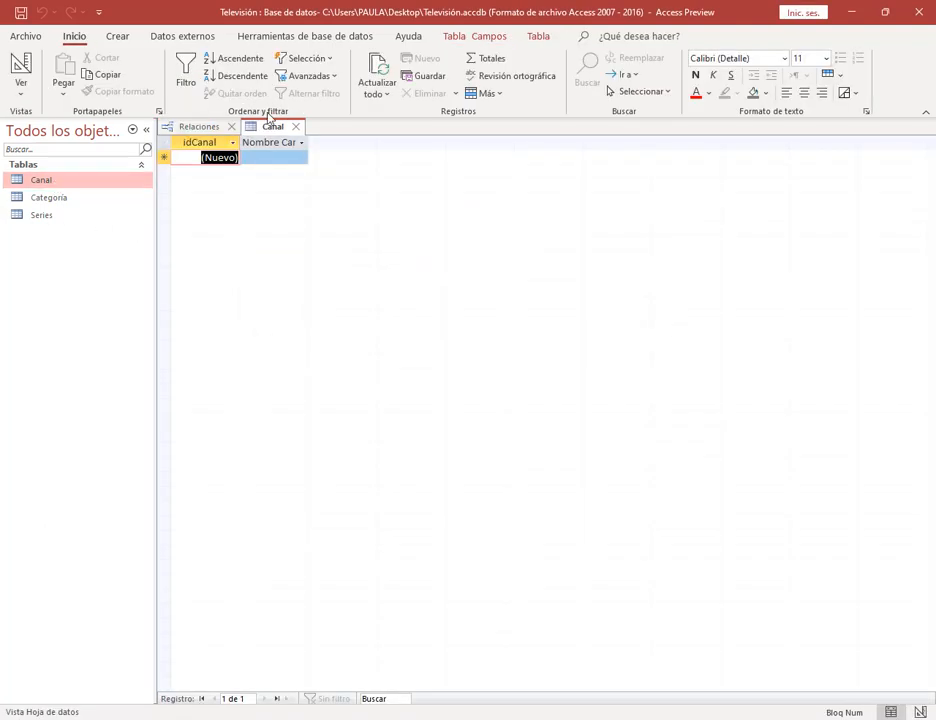
click(297, 127)
right_click(42, 185)
click(110, 209)
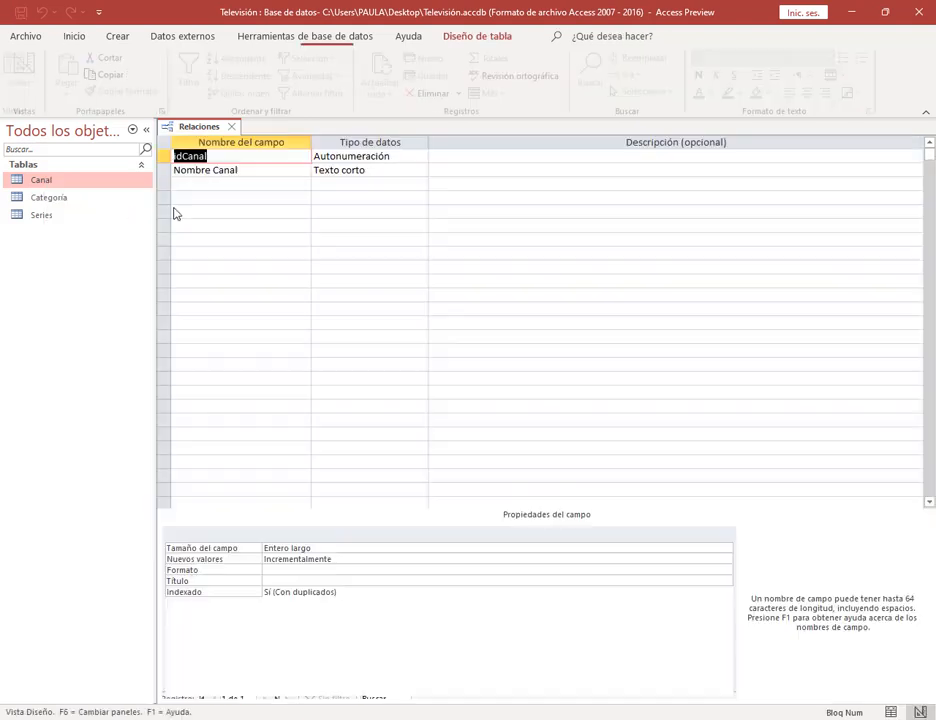
click(63, 68)
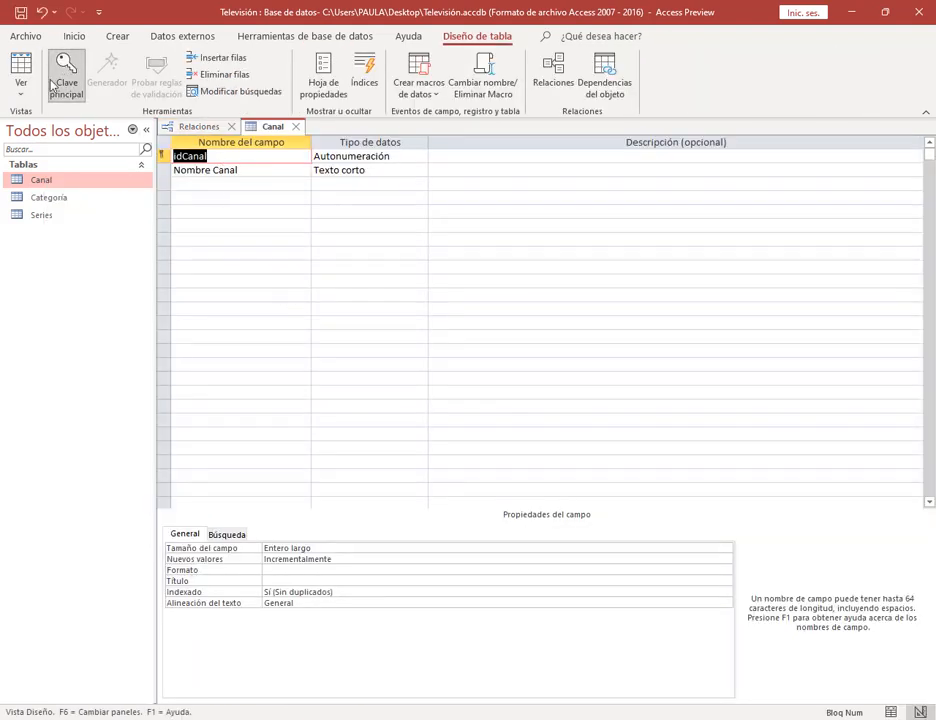
click(296, 127)
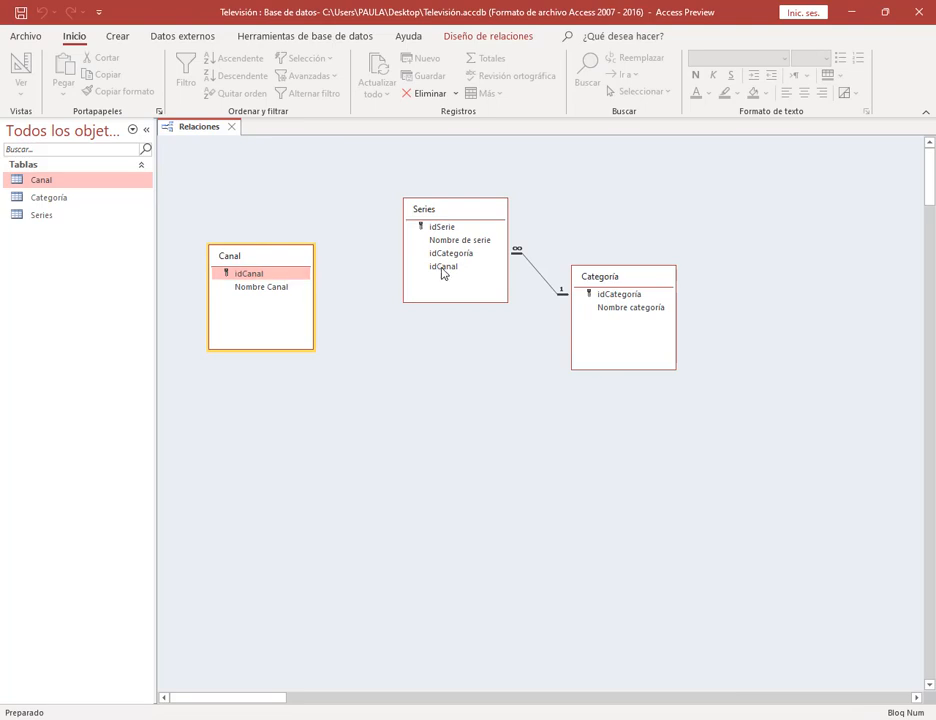
Relate idCanal in Canal to idCanal in Series with referential integrity enforced.
drag(443, 273, 441, 270)
click(394, 288)
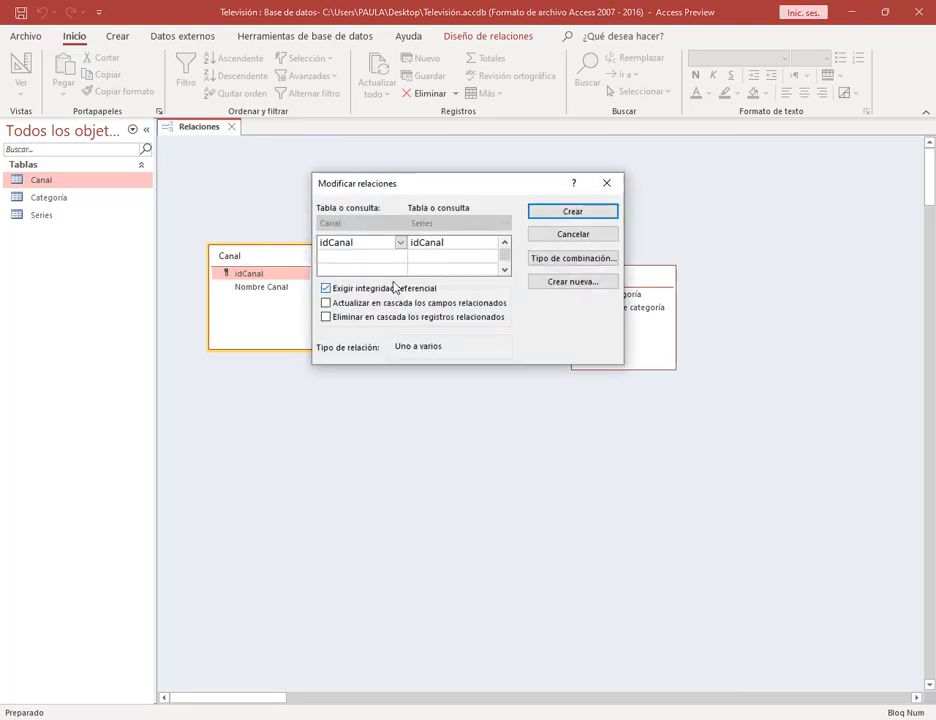
click(566, 214)
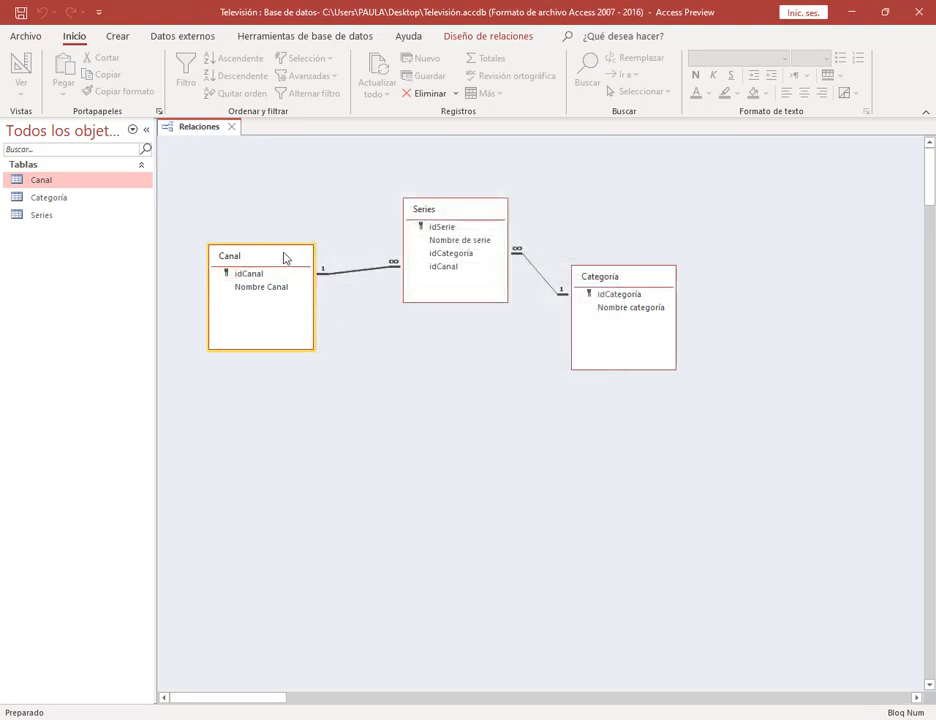
Spread the relationship layout by moving Canal and Categoría lower and further outward, below Series on either side.
drag(284, 258, 278, 309)
drag(595, 288, 631, 333)
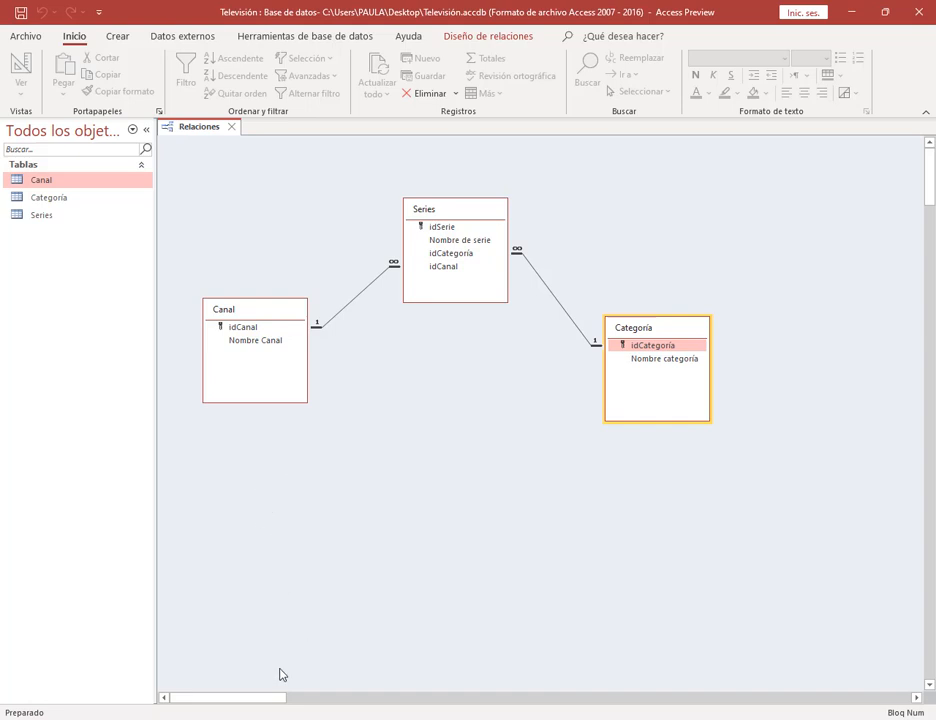
drag(300, 313, 292, 326)
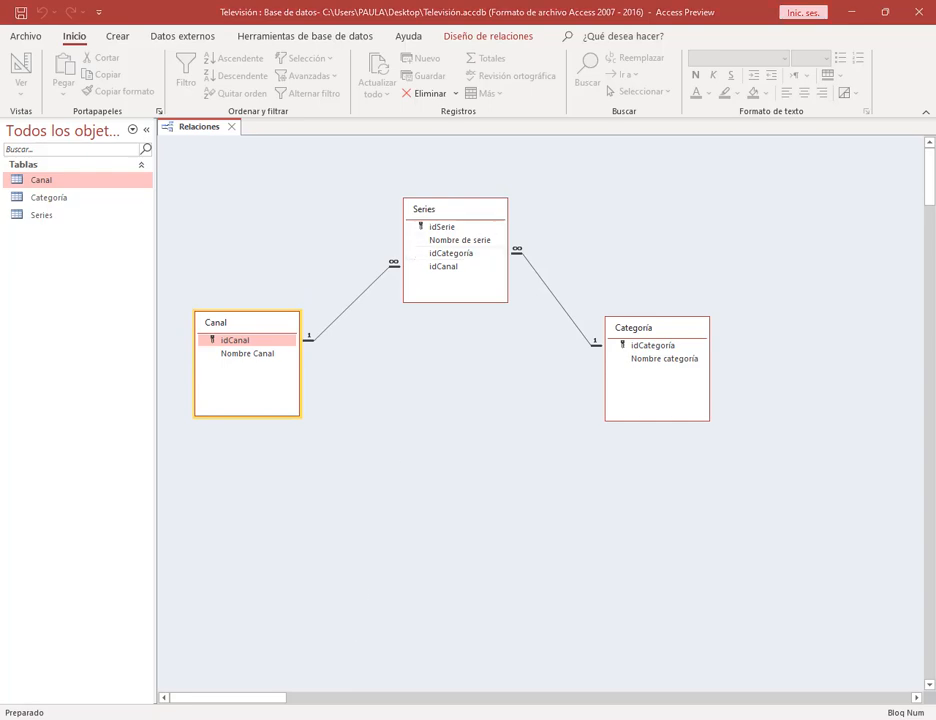
Switch to the Practica Nº4 Televisión PDF in Chrome and examine the IDCATEGORÍA and IDCANAL columns of its Series records.
click(121, 600)
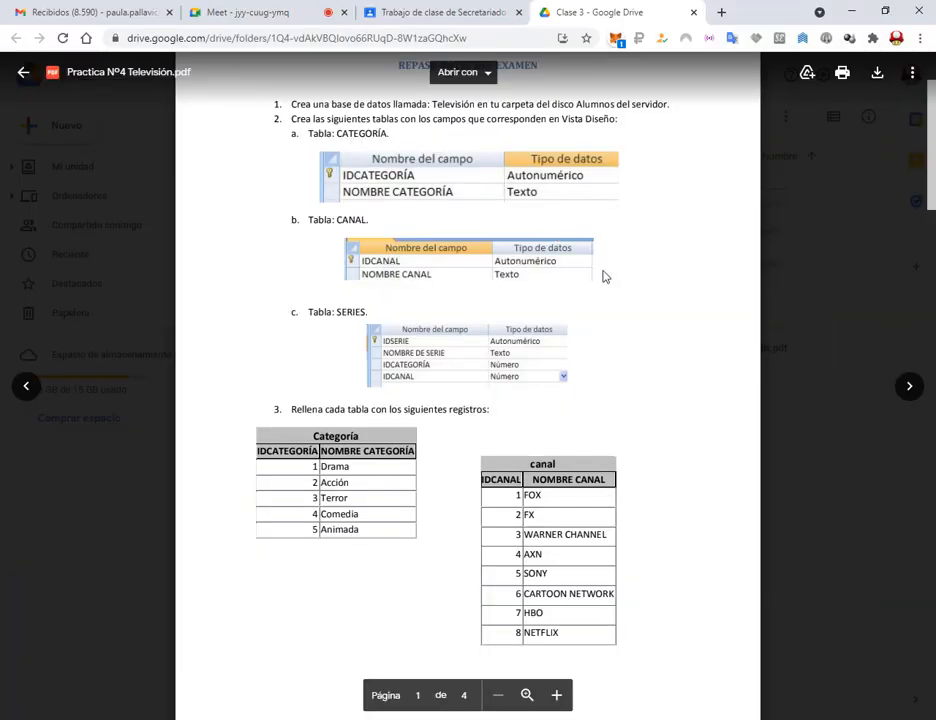
scroll(412, 280, down, 3)
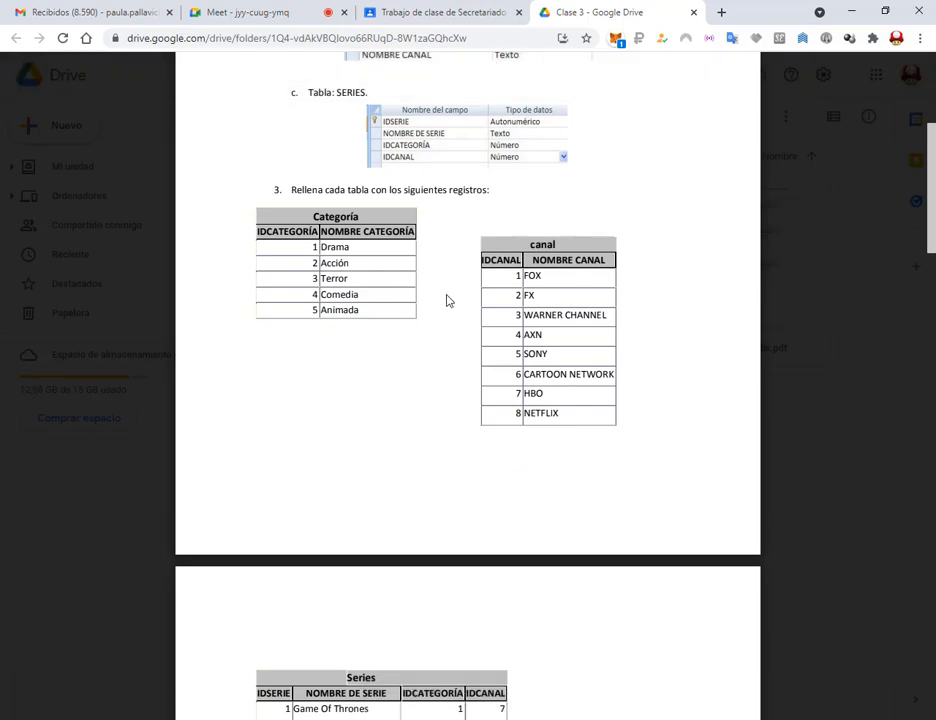
scroll(515, 312, down, 6)
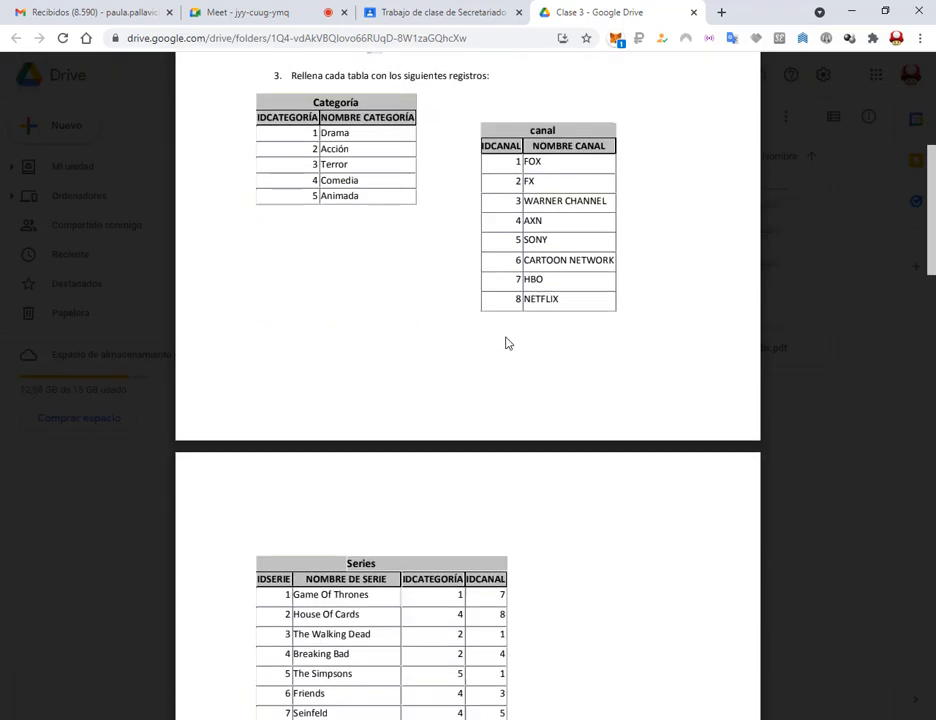
scroll(386, 236, down, 1)
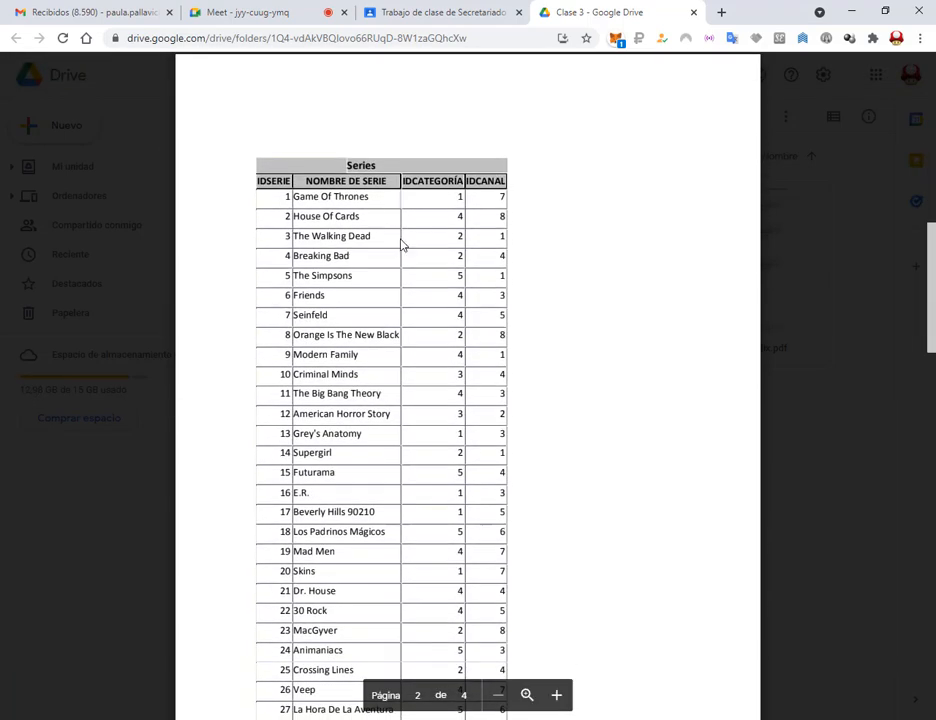
mouse_move(400, 167)
mouse_down()
mouse_move(489, 432)
mouse_move(518, 633)
mouse_up()
drag(429, 93, 431, 166)
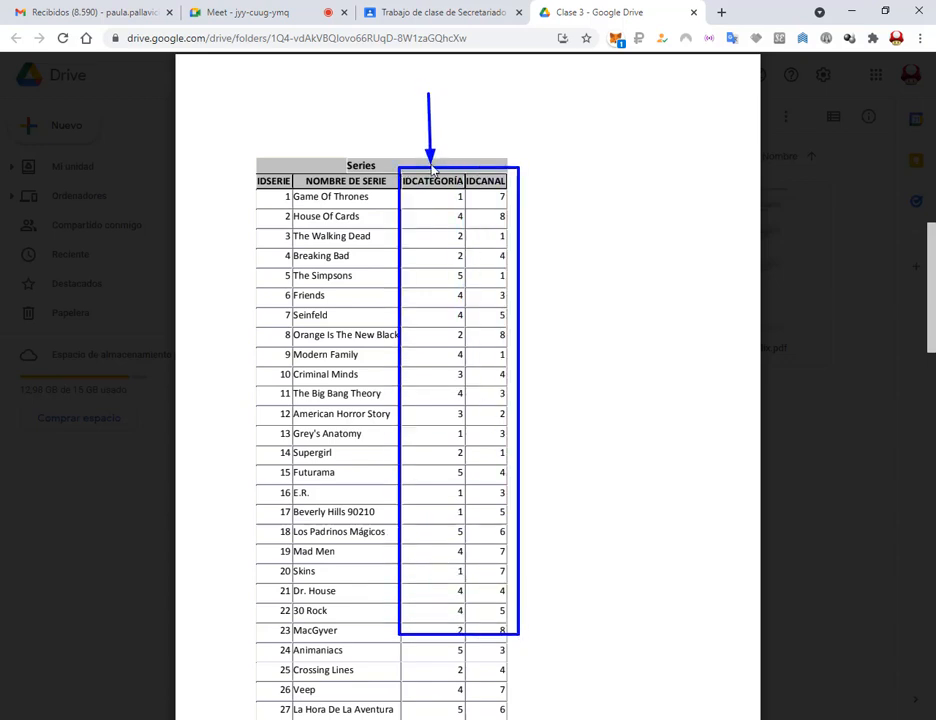
drag(490, 86, 491, 166)
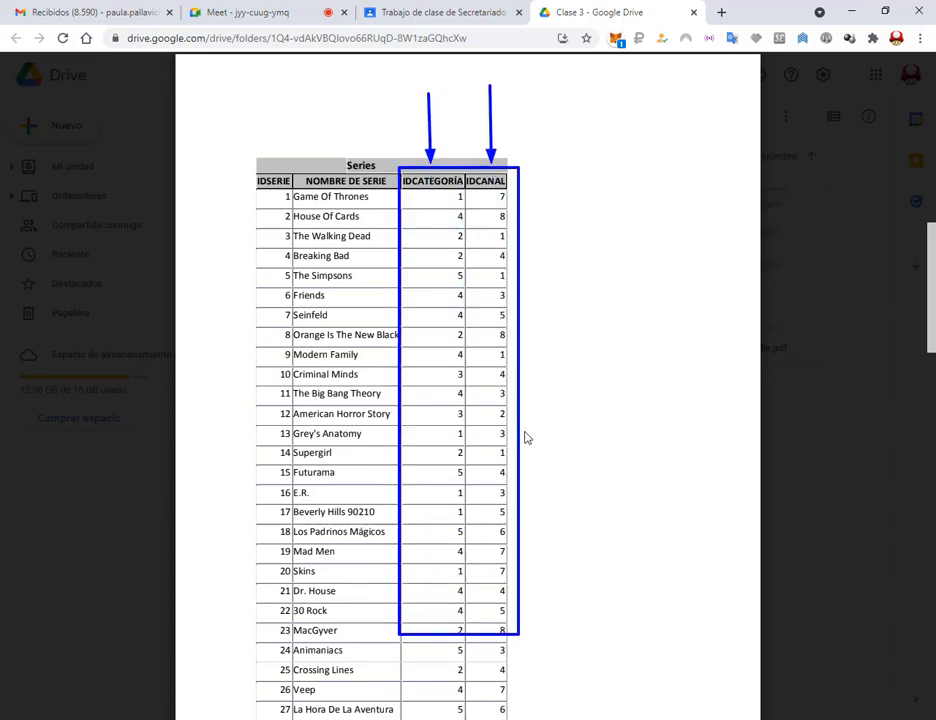
key(Escape)
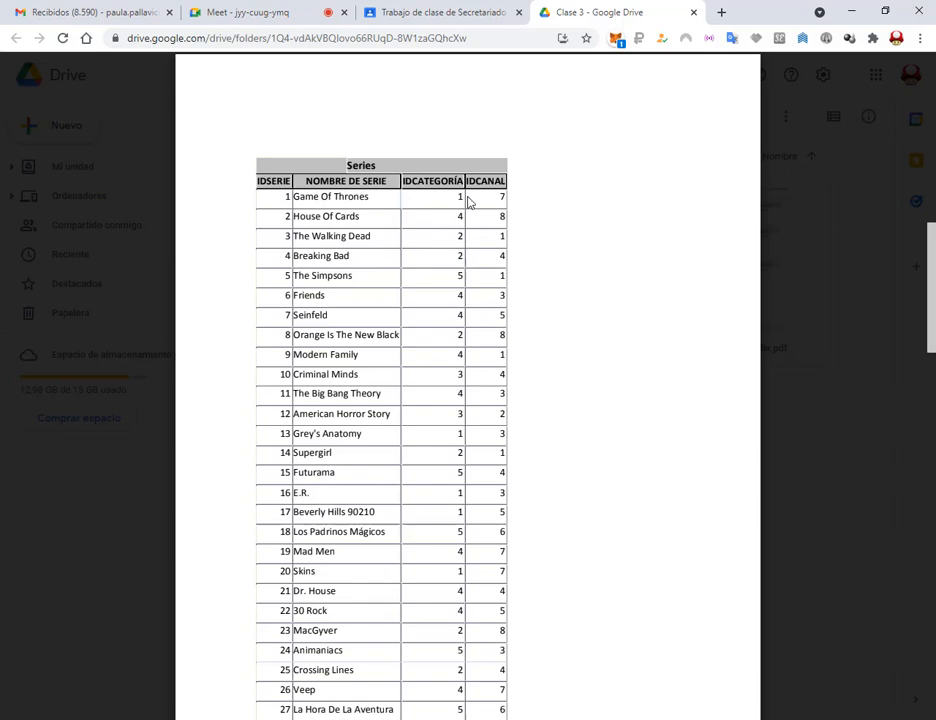
Match the IDCATEGORÍA and IDCANAL numbers of the first Series records with the entries in the Categoría and canal lists.
scroll(468, 203, up, 5)
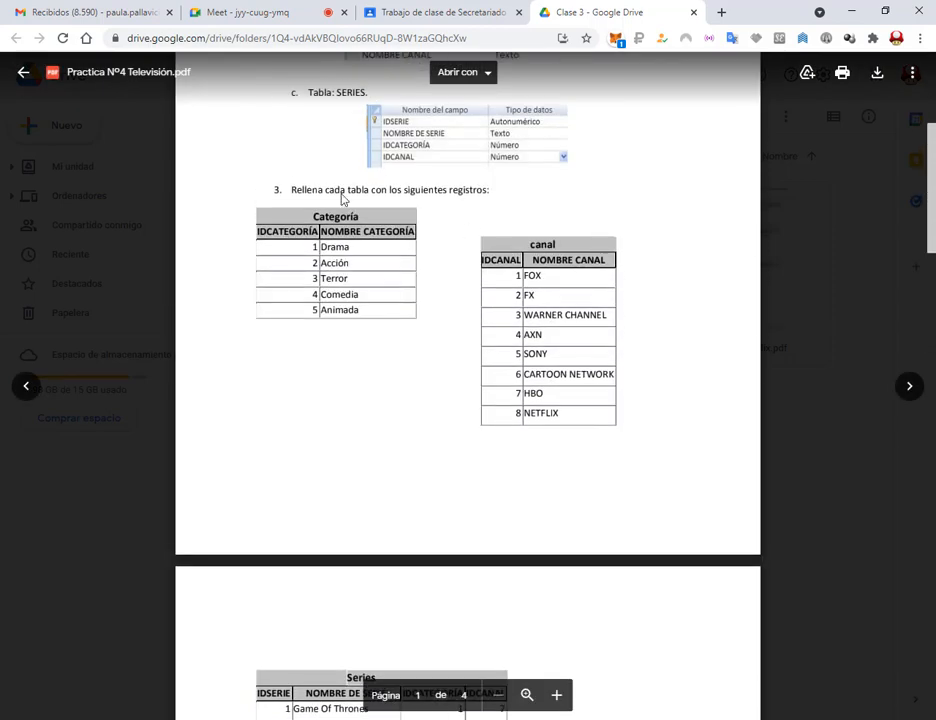
scroll(564, 312, down, 5)
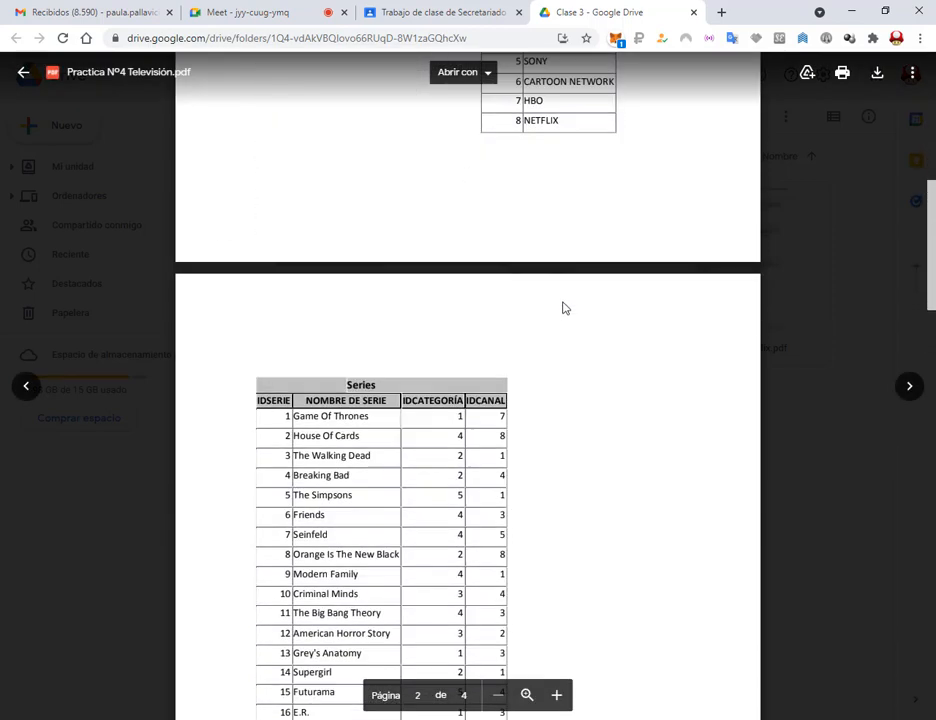
scroll(564, 308, down, 1)
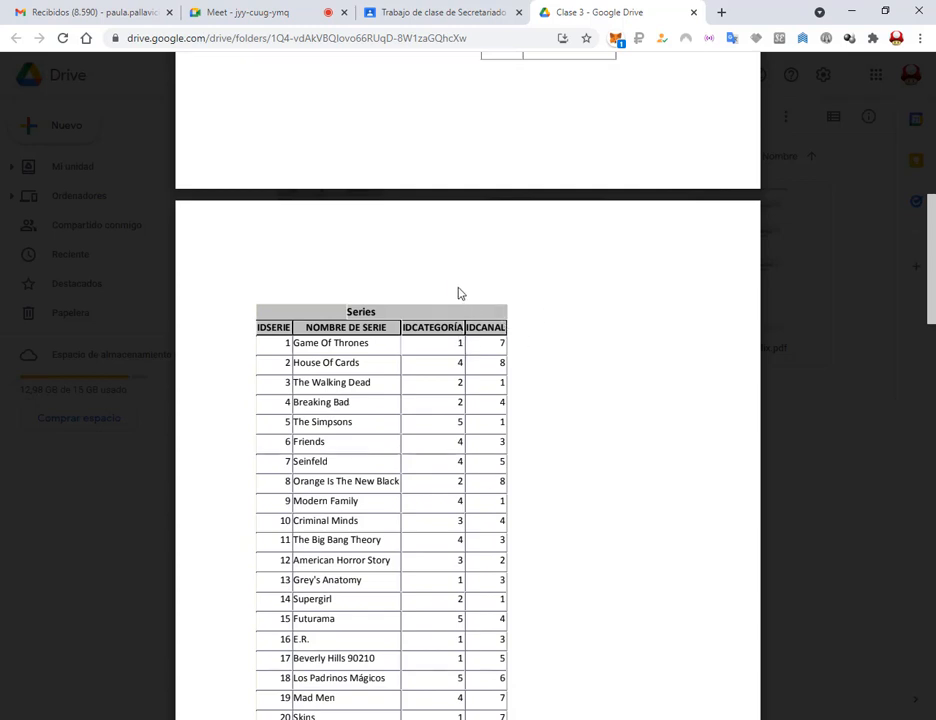
drag(458, 285, 459, 346)
scroll(430, 352, up, 3)
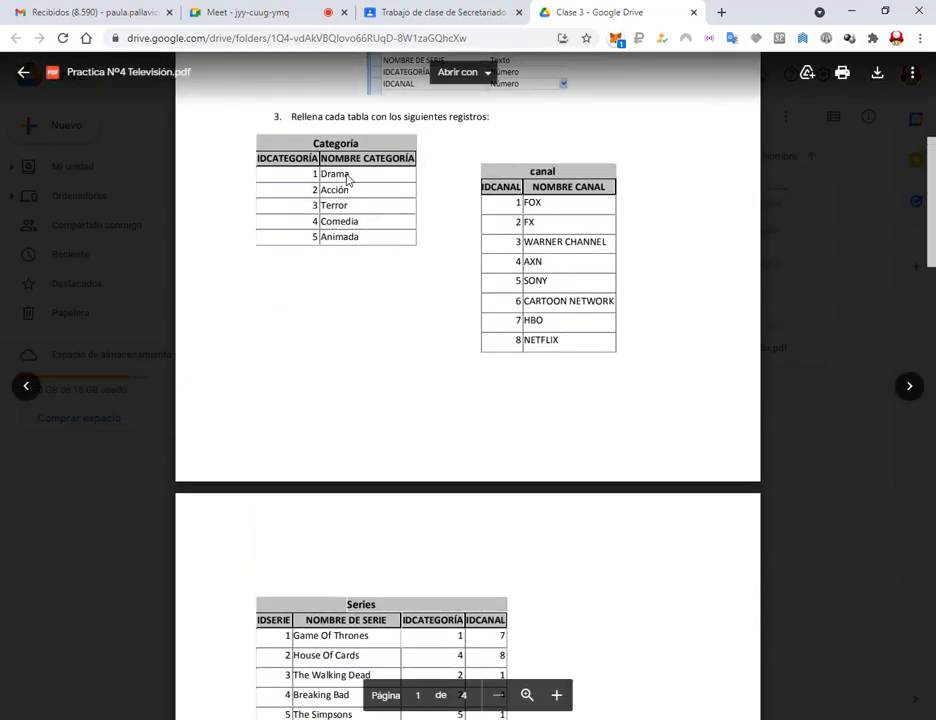
scroll(356, 205, down, 3)
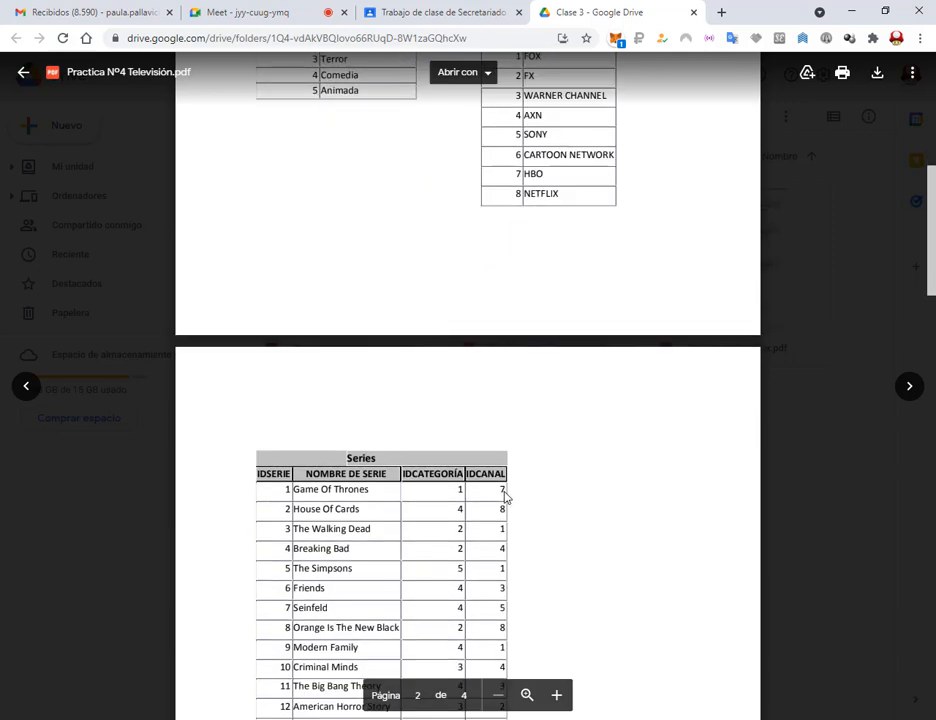
scroll(506, 497, up, 3)
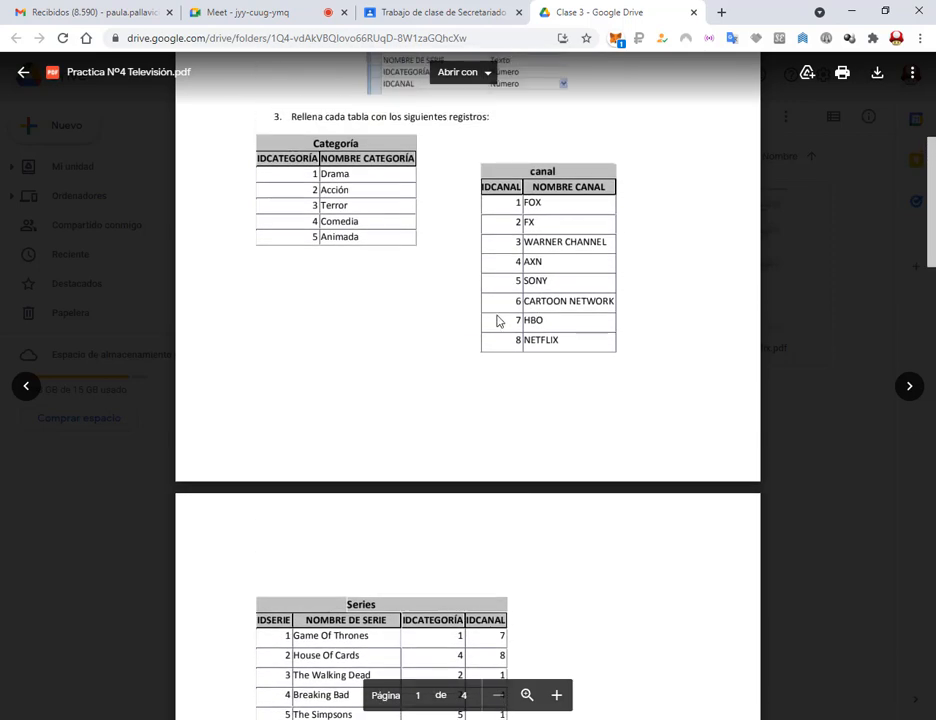
scroll(535, 323, down, 3)
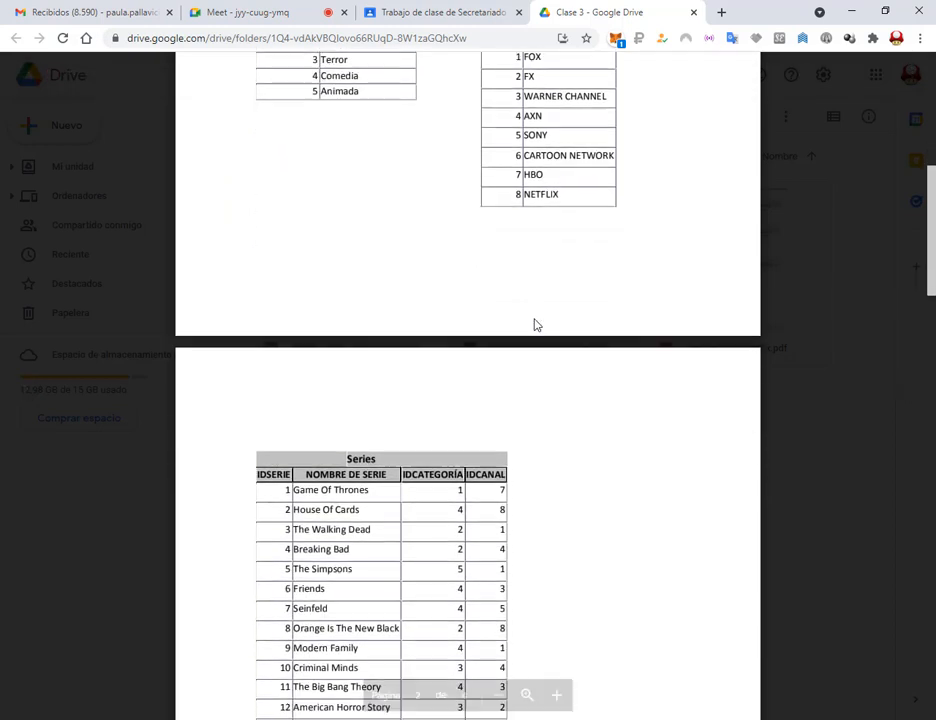
scroll(535, 343, down, 3)
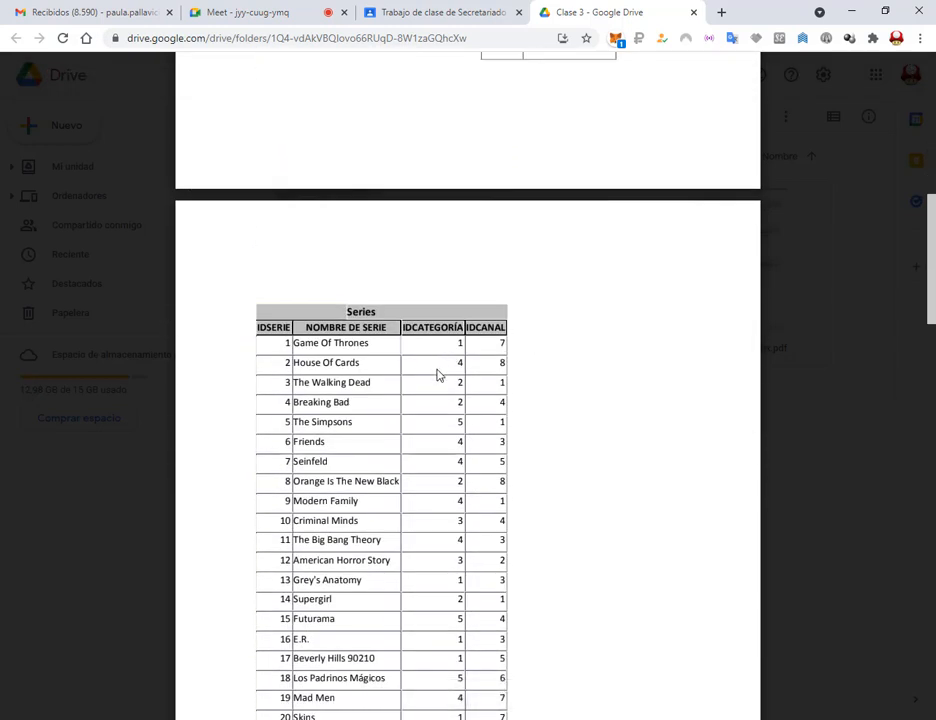
scroll(476, 382, up, 2)
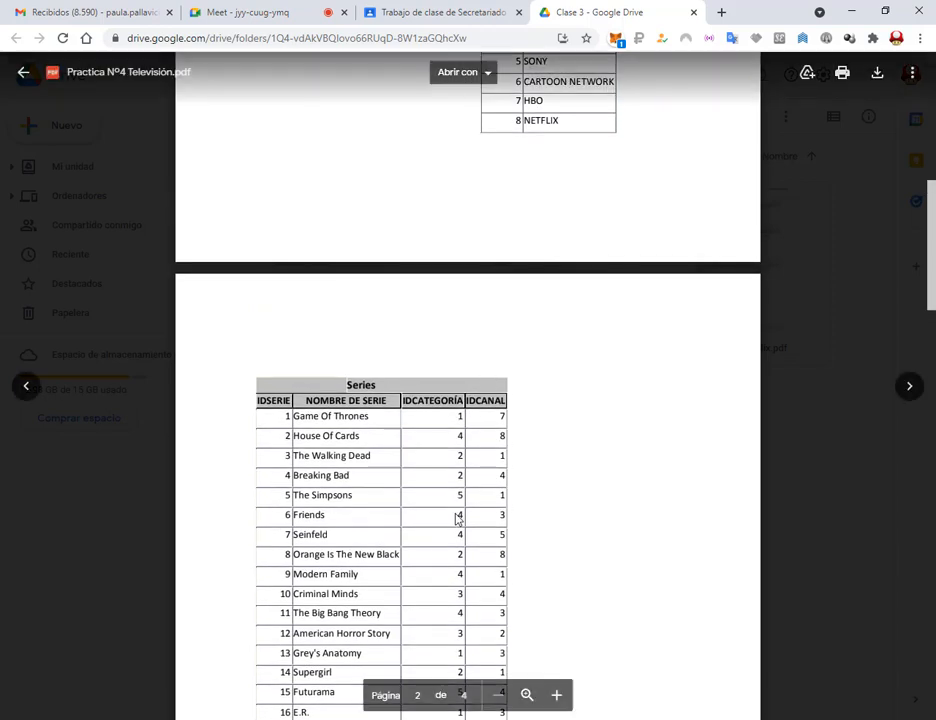
Review the assignment's record lists, its table relationship diagram and the query, report and form exercises.
scroll(476, 528, up, 7)
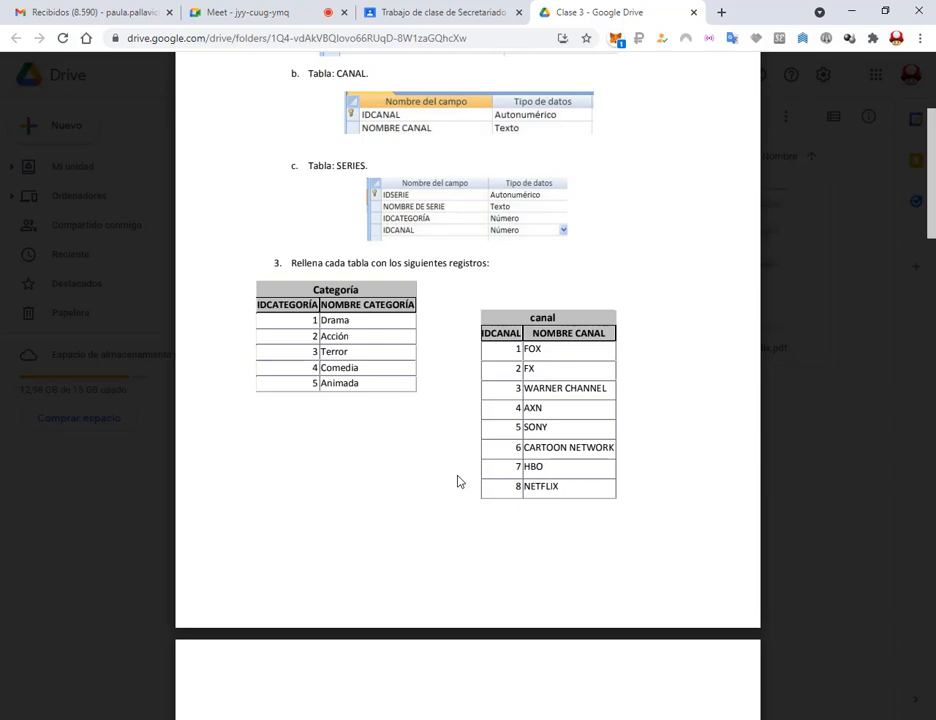
scroll(461, 481, down, 10)
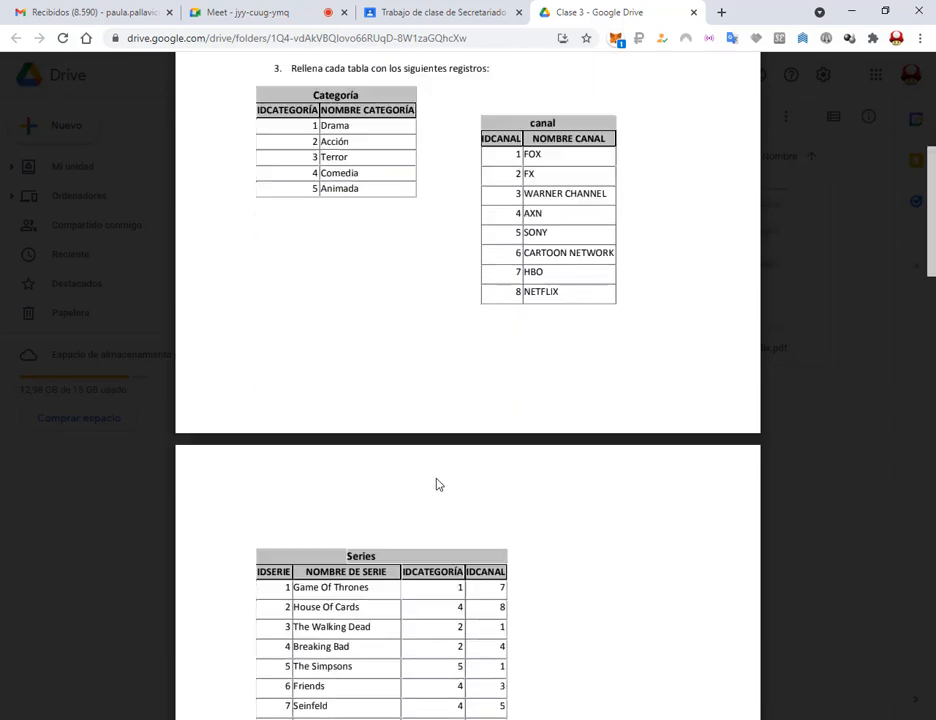
scroll(463, 299, down, 5)
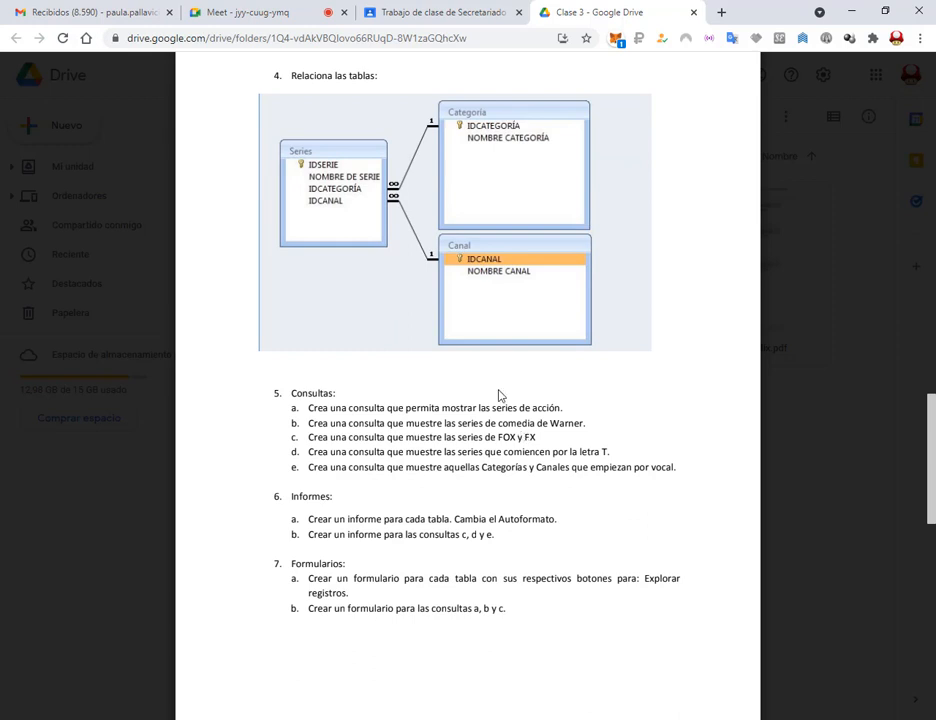
scroll(524, 382, up, 1)
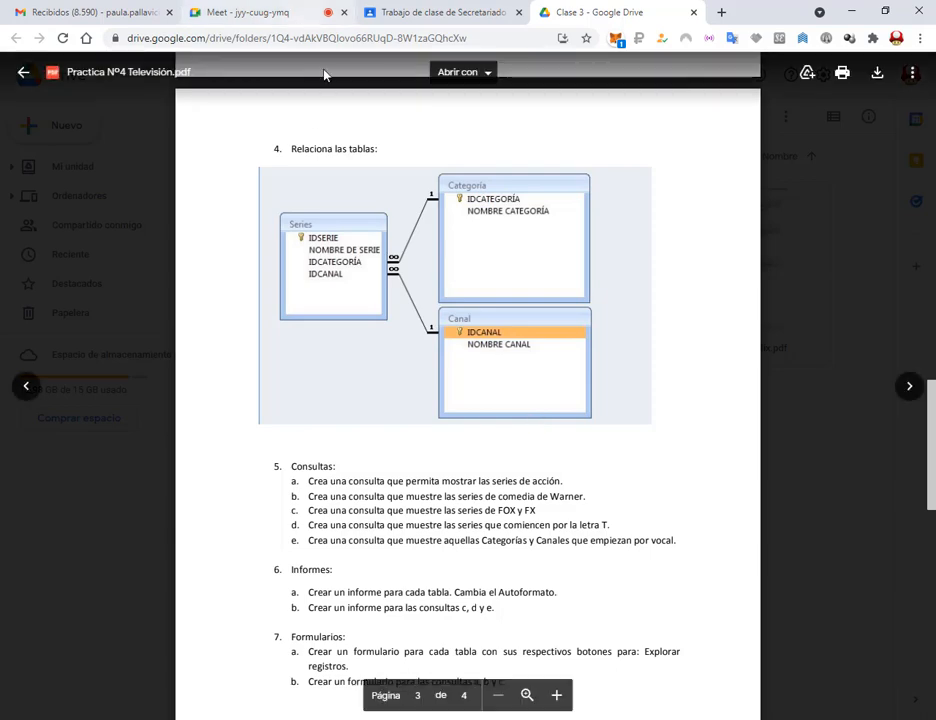
scroll(457, 328, up, 8)
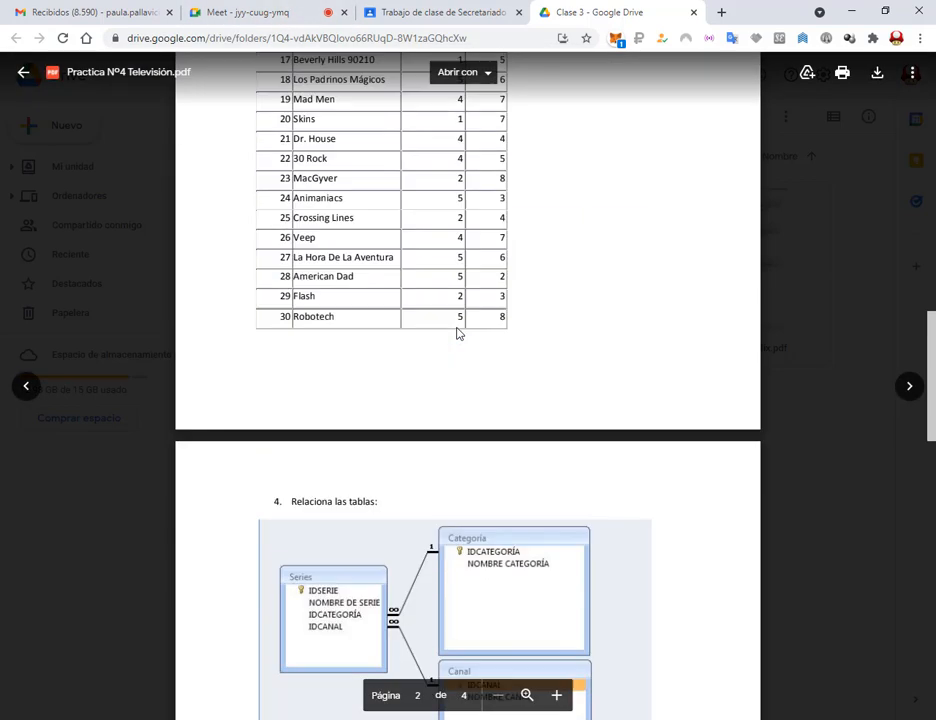
scroll(463, 328, down, 8)
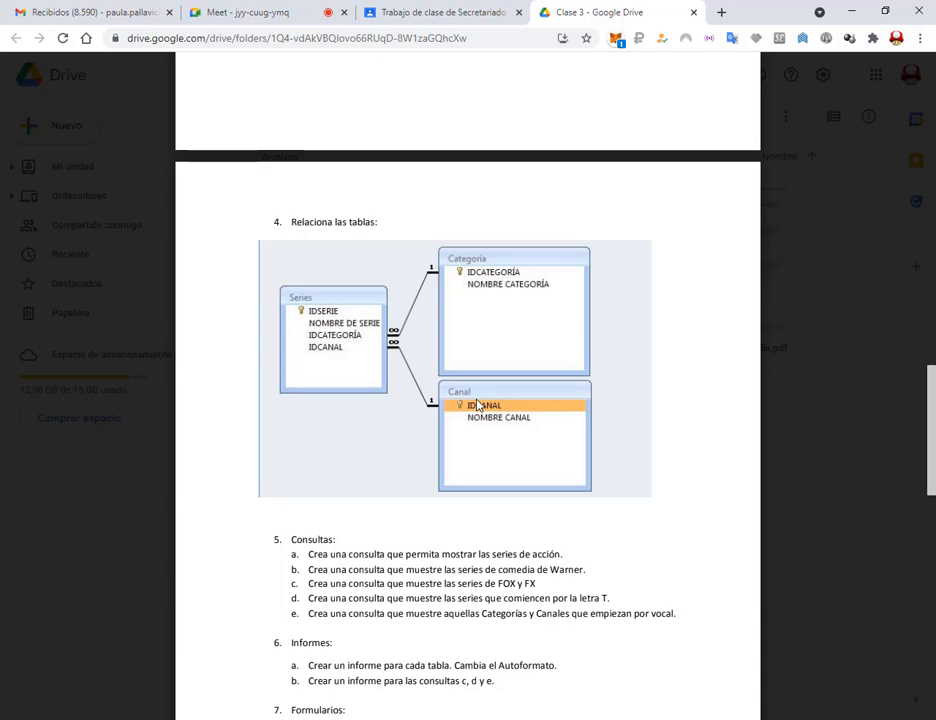
scroll(490, 428, up, 15)
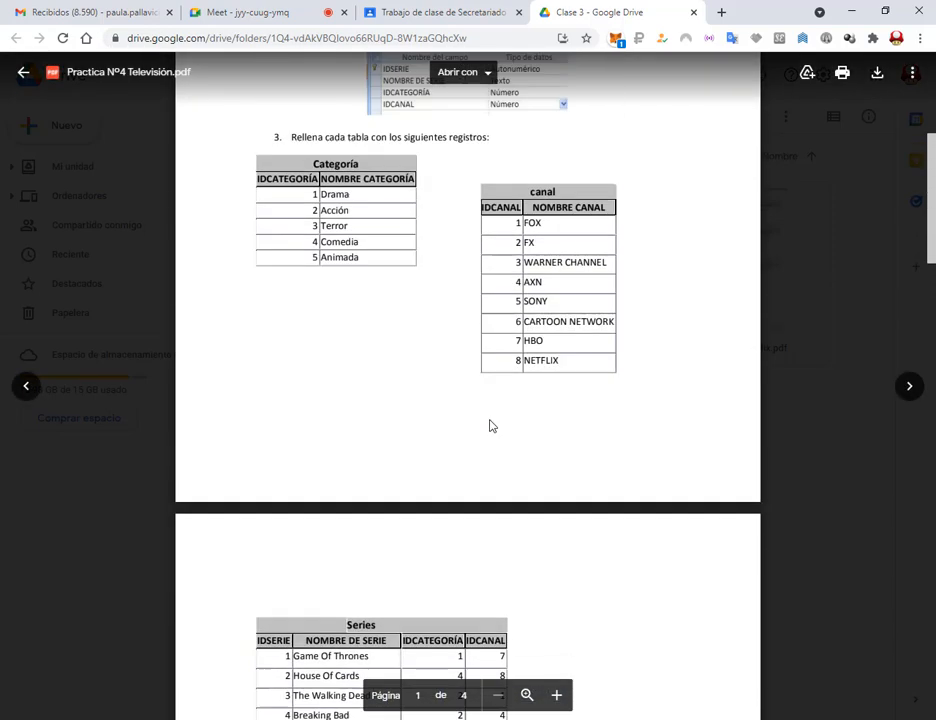
Check the Meet call's chat messages and return to the PDF to examine the category and channel numbers under the Series heading.
click(282, 12)
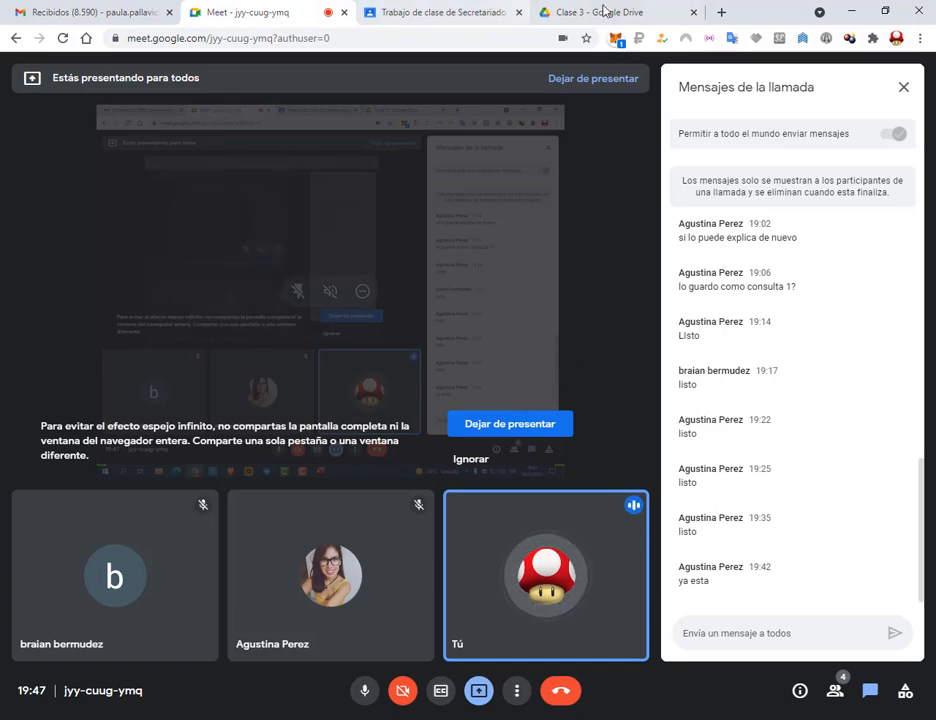
click(545, 12)
scroll(468, 301, down, 5)
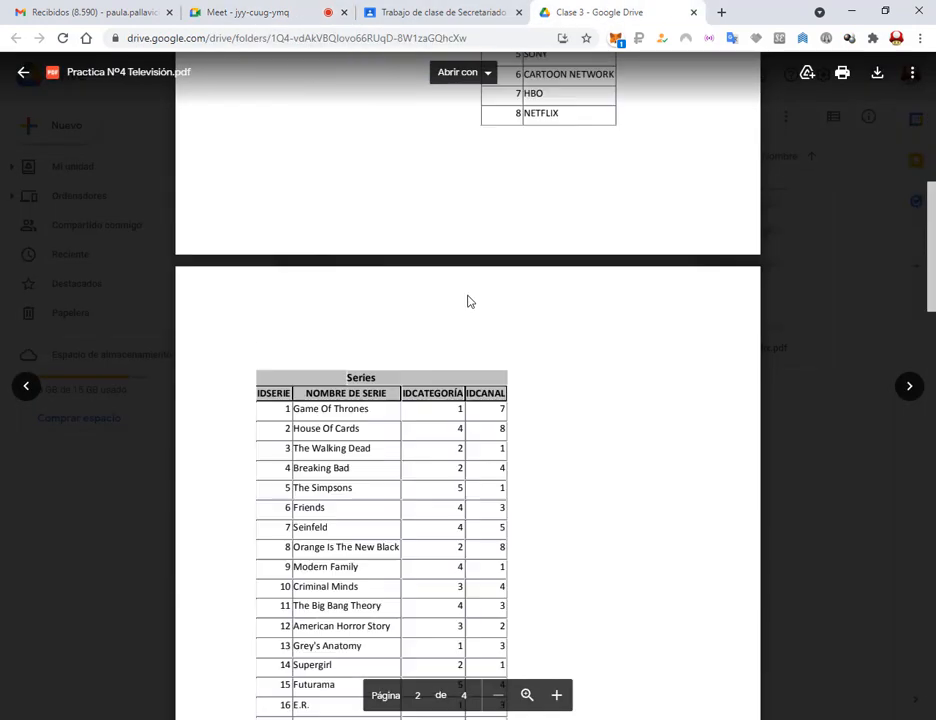
scroll(576, 357, up, 1)
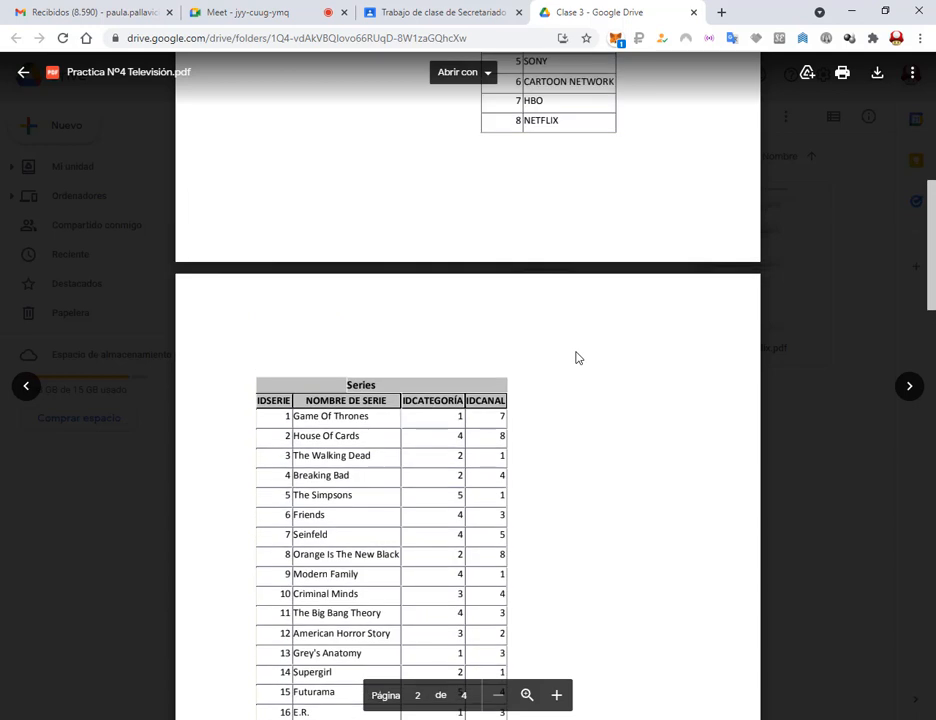
scroll(576, 357, down, 3)
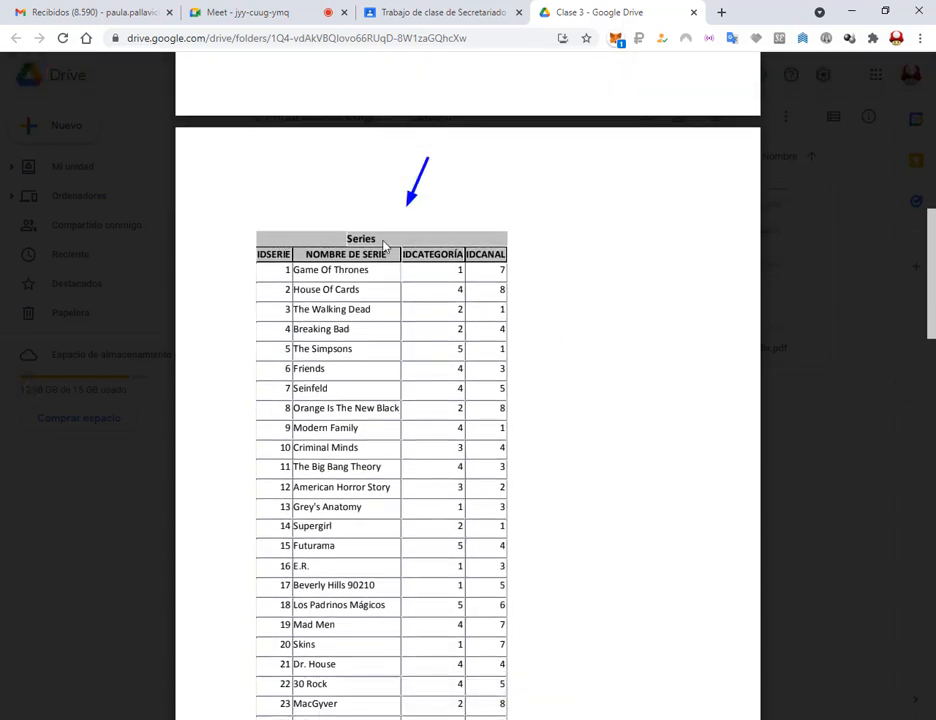
drag(481, 205, 459, 268)
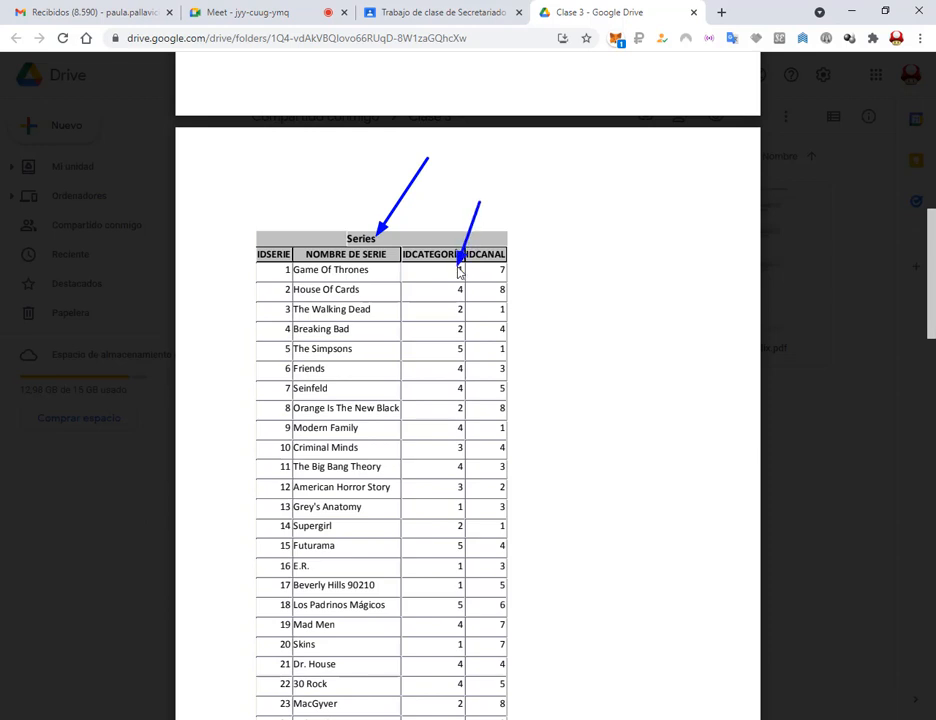
drag(540, 219, 507, 268)
key(Escape)
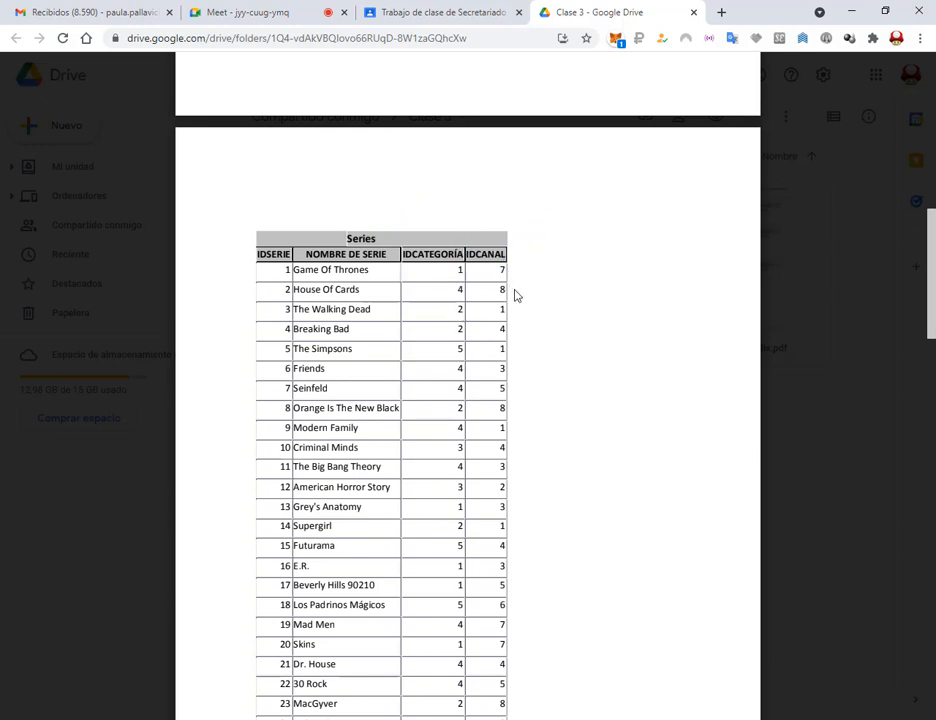
Examine the Categoría and canal record lists together with the Series list that follows them in the assignment.
scroll(516, 294, up, 4)
mouse_move(231, 122)
mouse_down()
mouse_move(620, 382)
mouse_move(659, 398)
mouse_up()
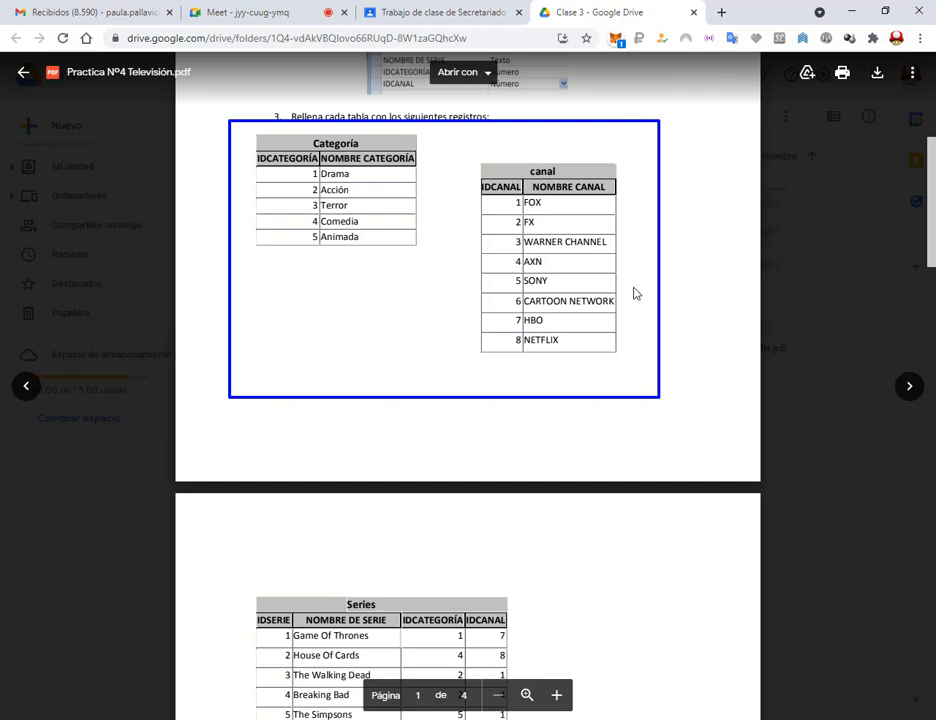
mouse_move(238, 590)
mouse_down()
mouse_move(516, 628)
mouse_move(543, 622)
mouse_up()
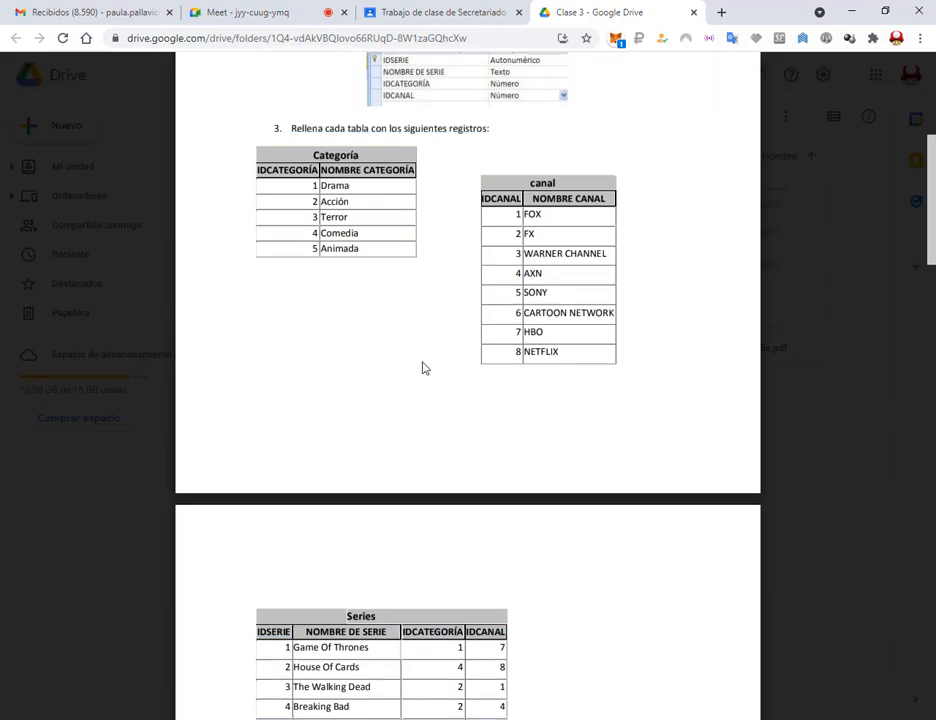
Switch to Access, replace the relationships diagram with the Canal table, and place the window beneath the assignment's Categoría and canal record lists.
scroll(439, 450, up, 3)
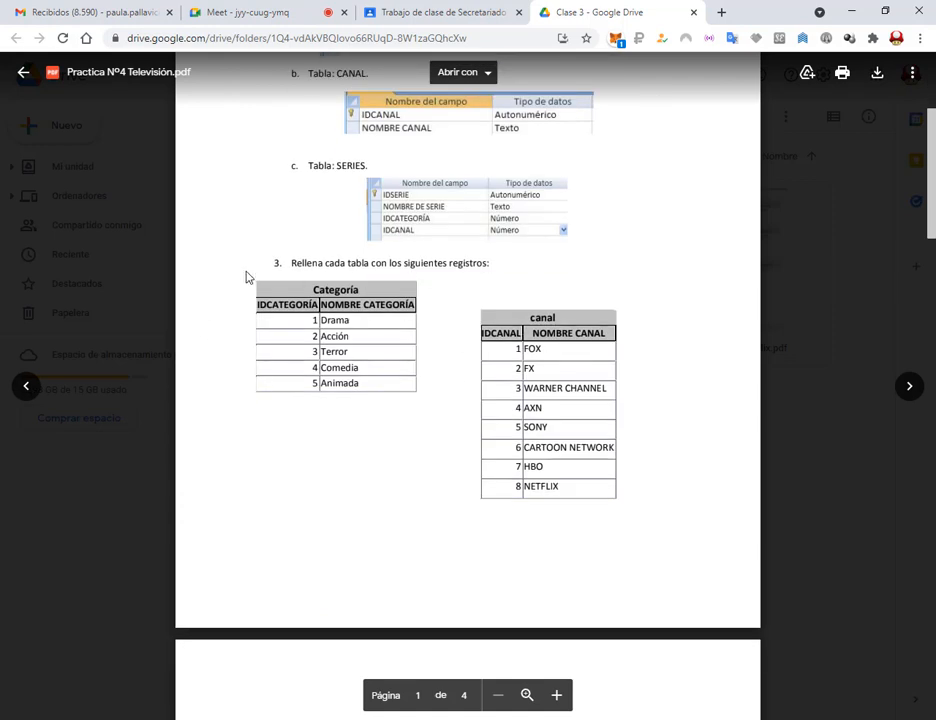
drag(245, 270, 677, 546)
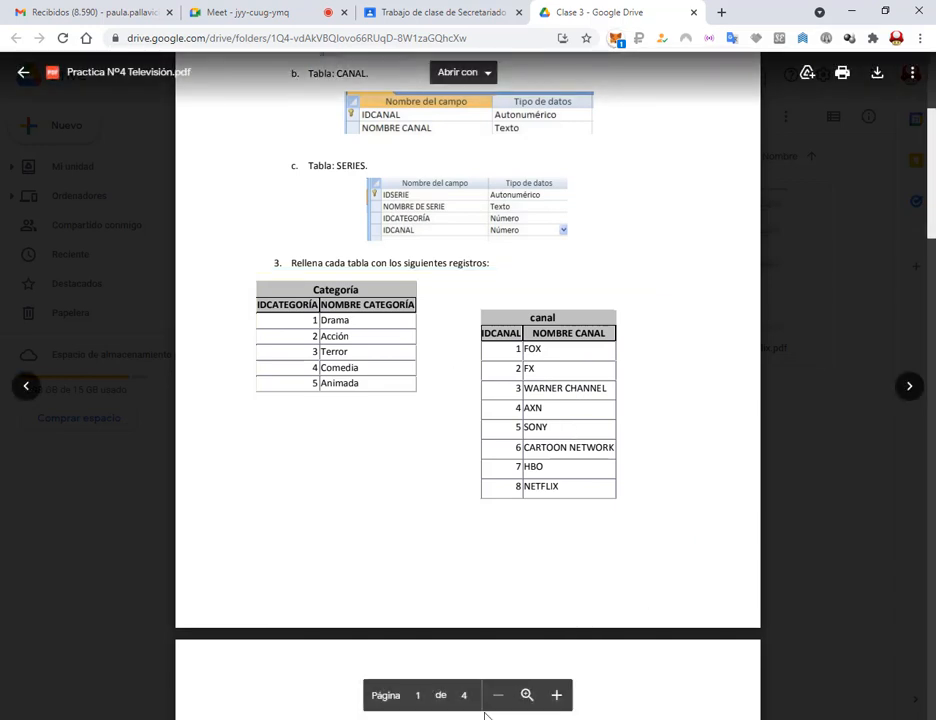
key(alt+Tab)
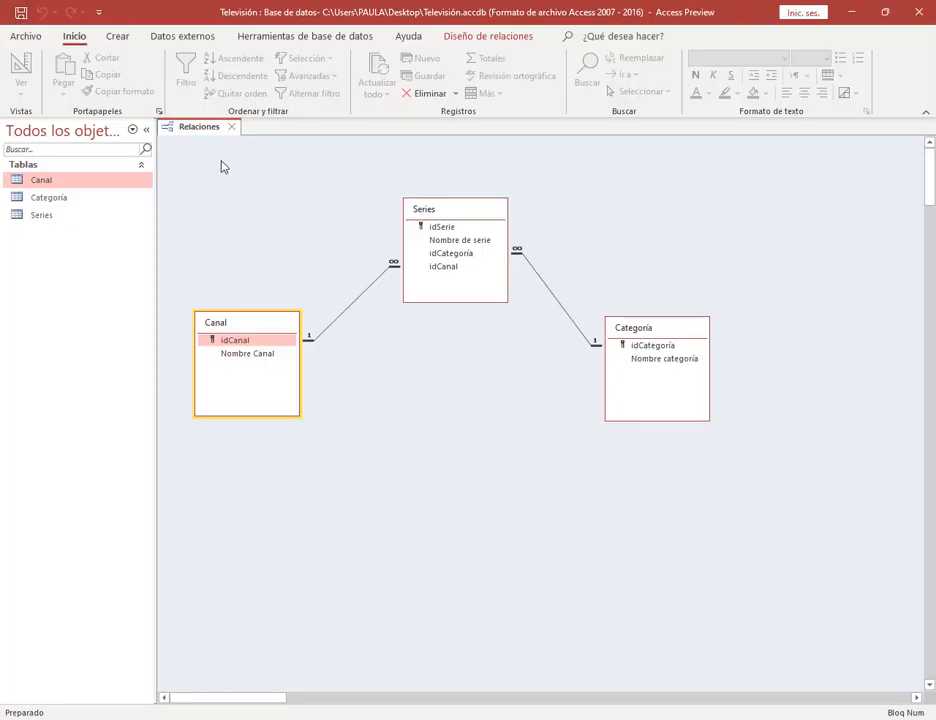
click(233, 128)
double_click(46, 182)
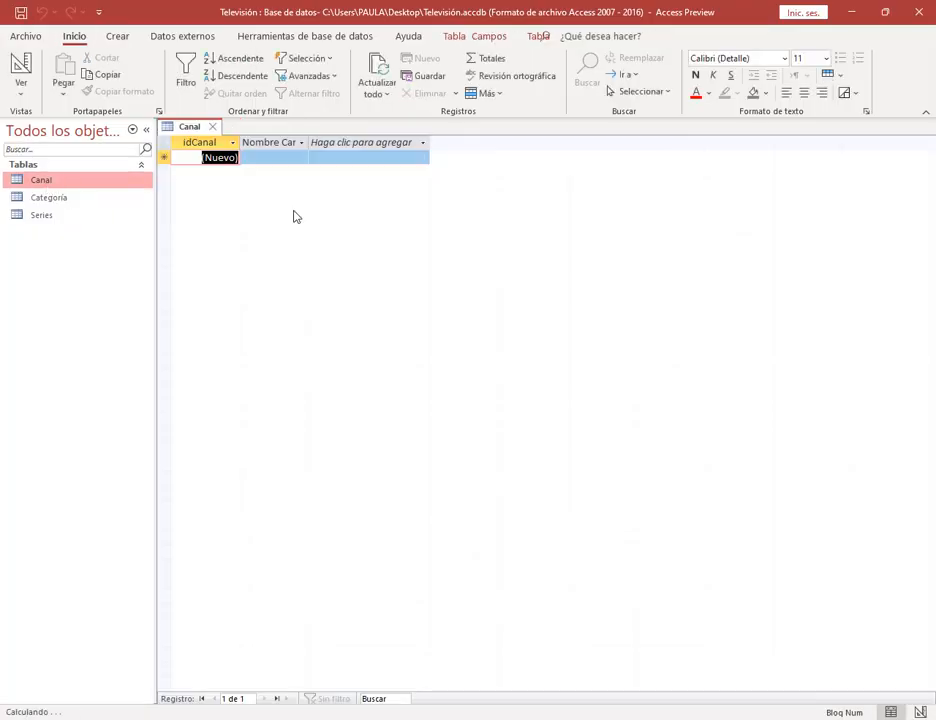
click(885, 12)
drag(554, 110, 444, 481)
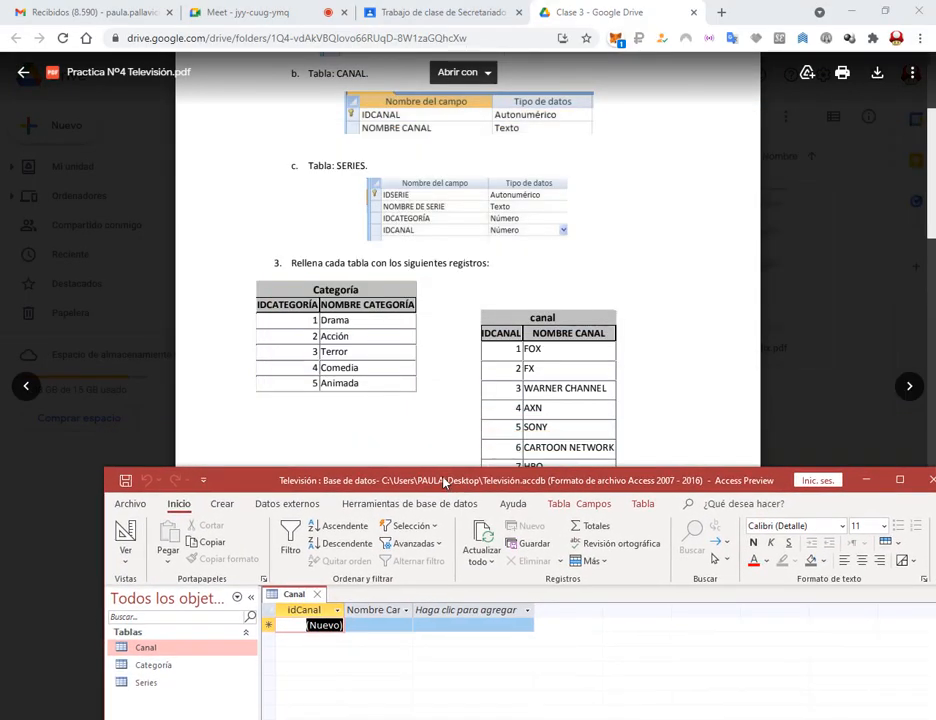
Enter FOX as the first Canal record and widen the Nombre Canal column to fit its full heading.
key(Tab)
text(FO)
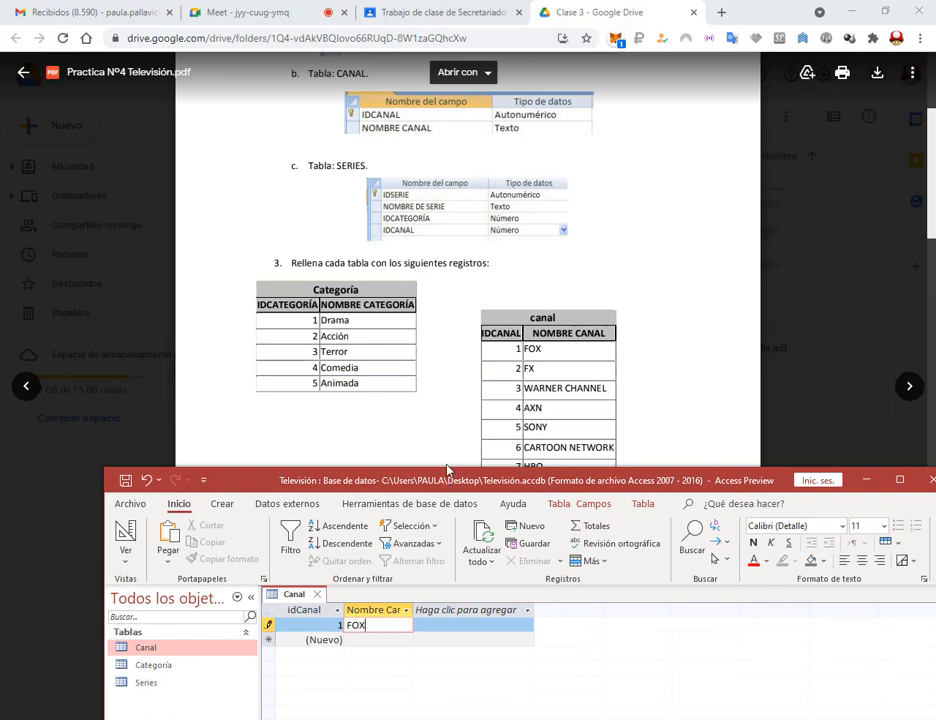
key(shift+Tab)
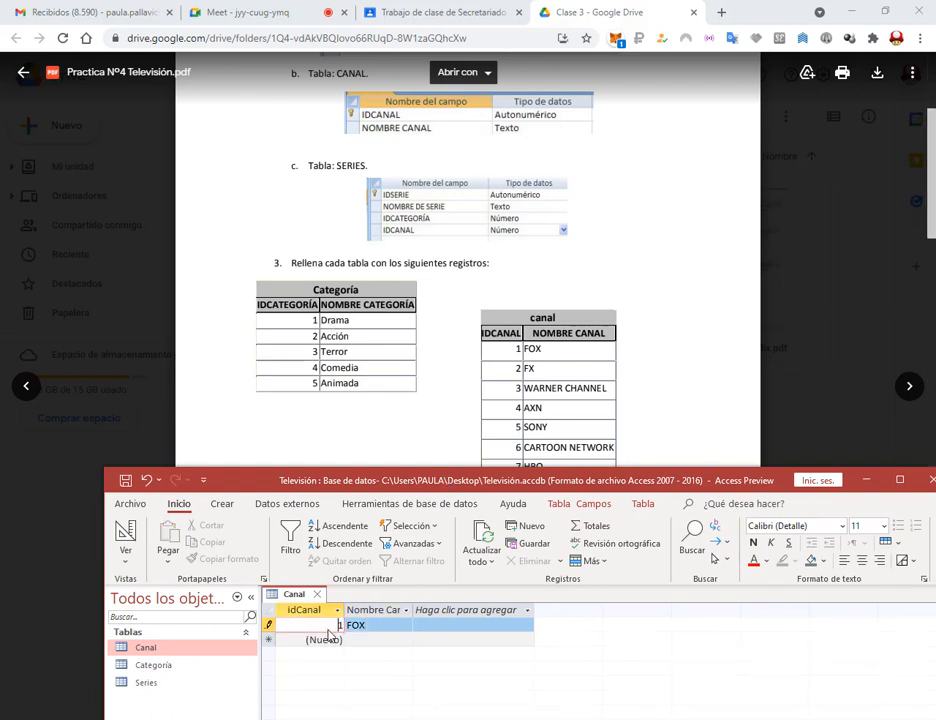
click(378, 627)
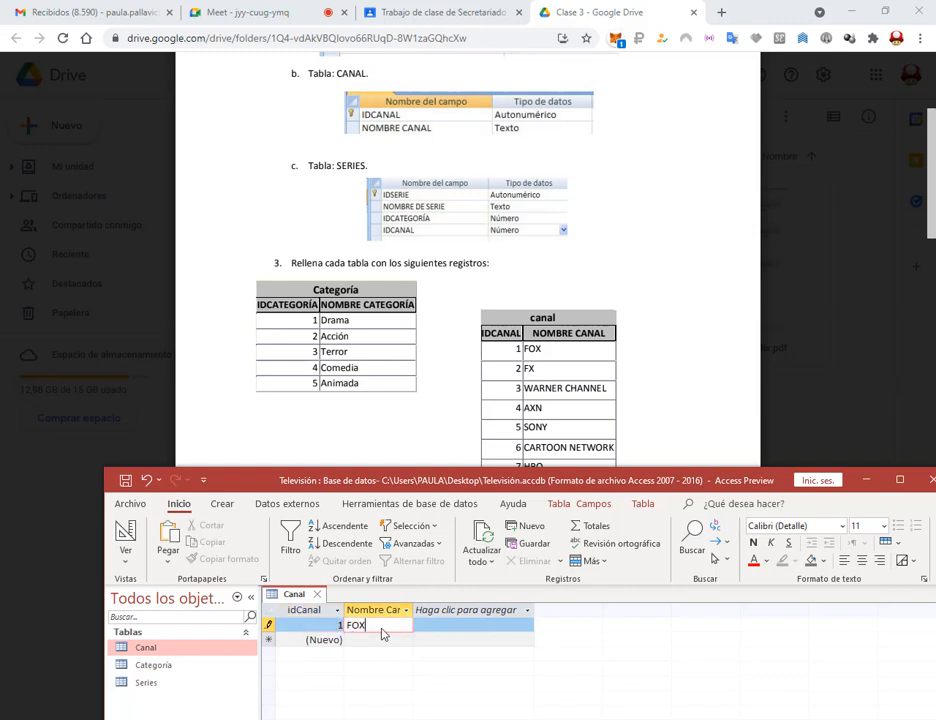
key(Tab)
click(389, 641)
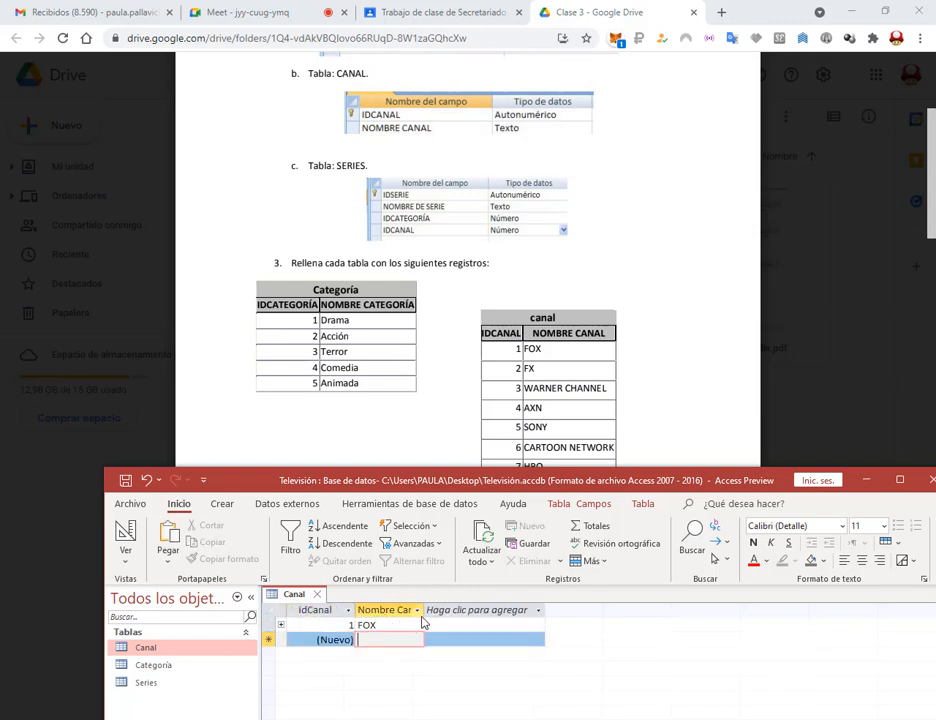
drag(424, 612, 482, 613)
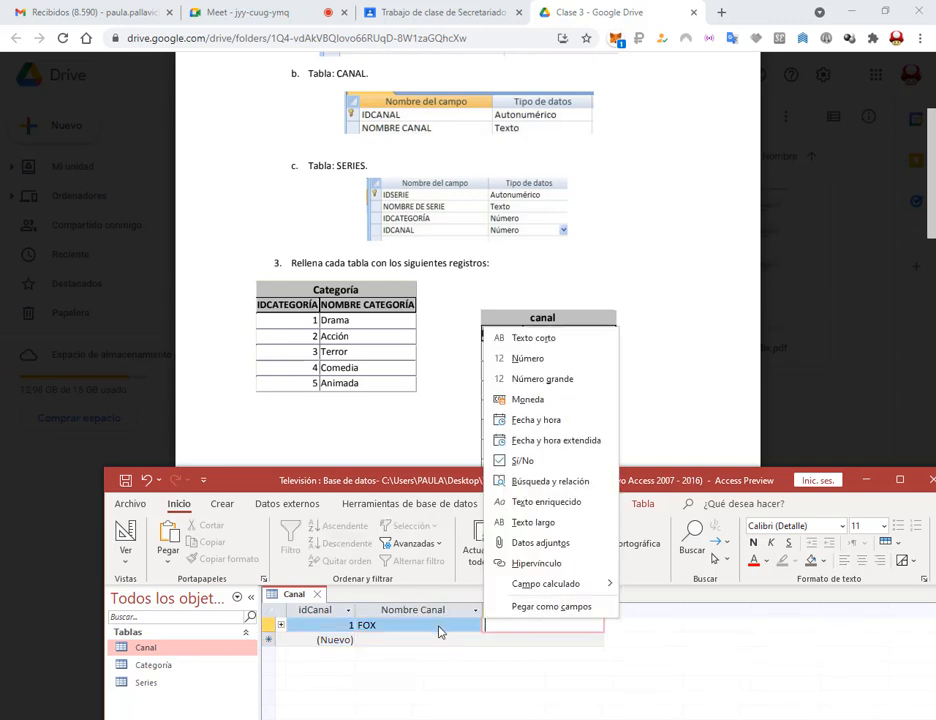
click(427, 645)
click(427, 645)
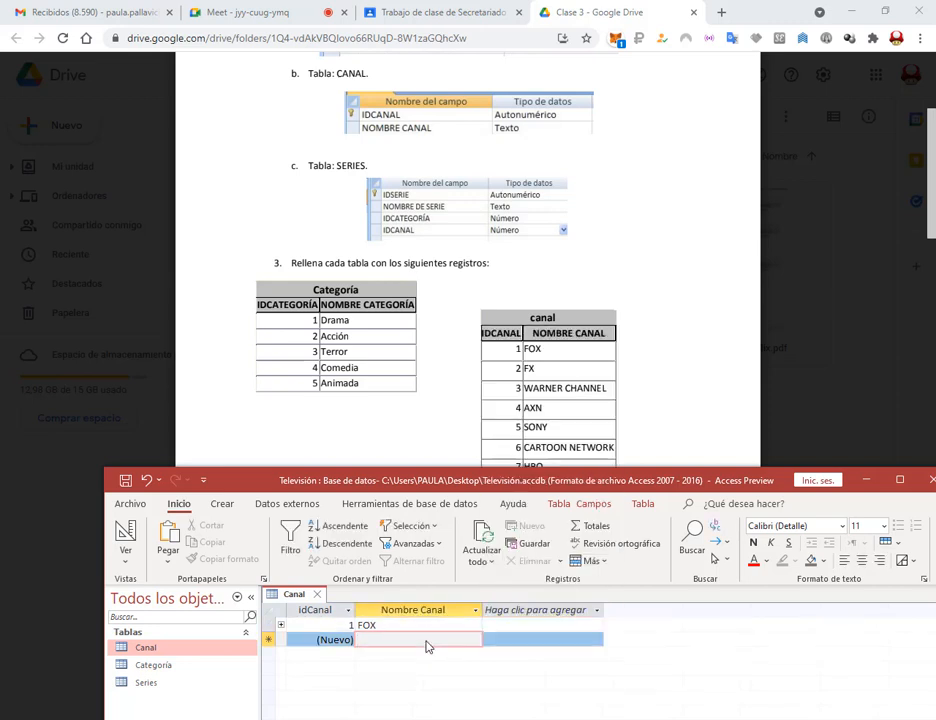
Add FX and WARNER CHANNEL as the second and third records of the Canal table.
text(d)
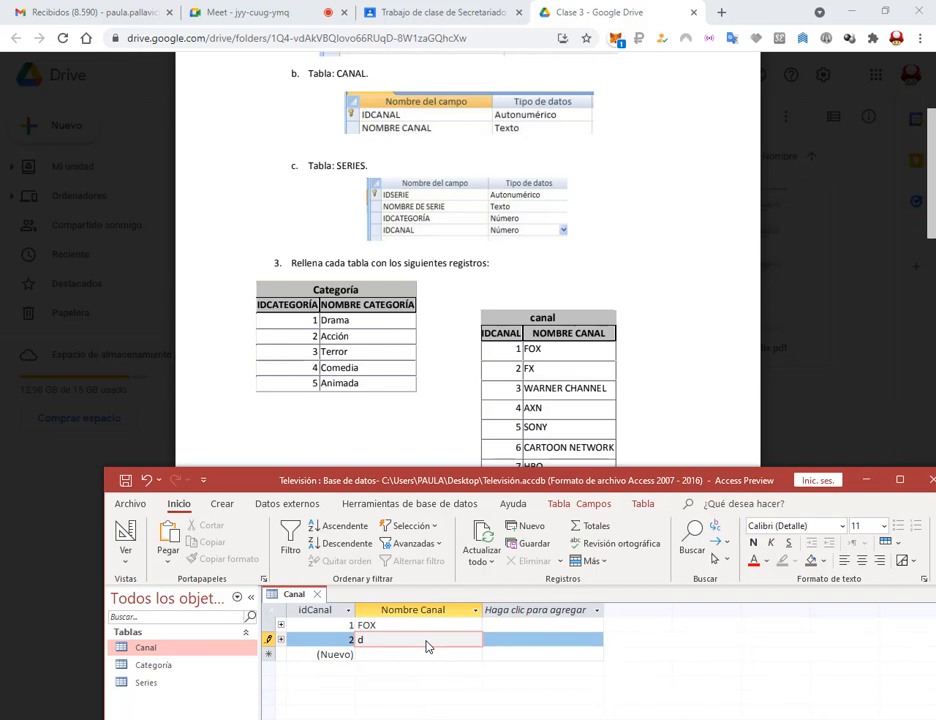
text(X)
key(Return)
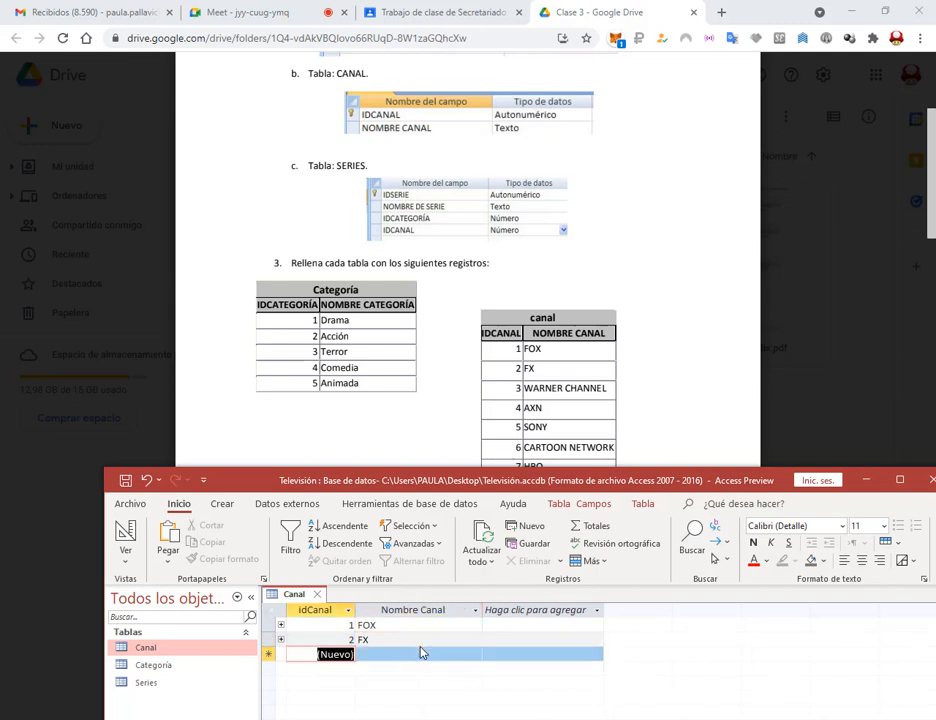
key(Tab)
text(WARNER CHANNE)
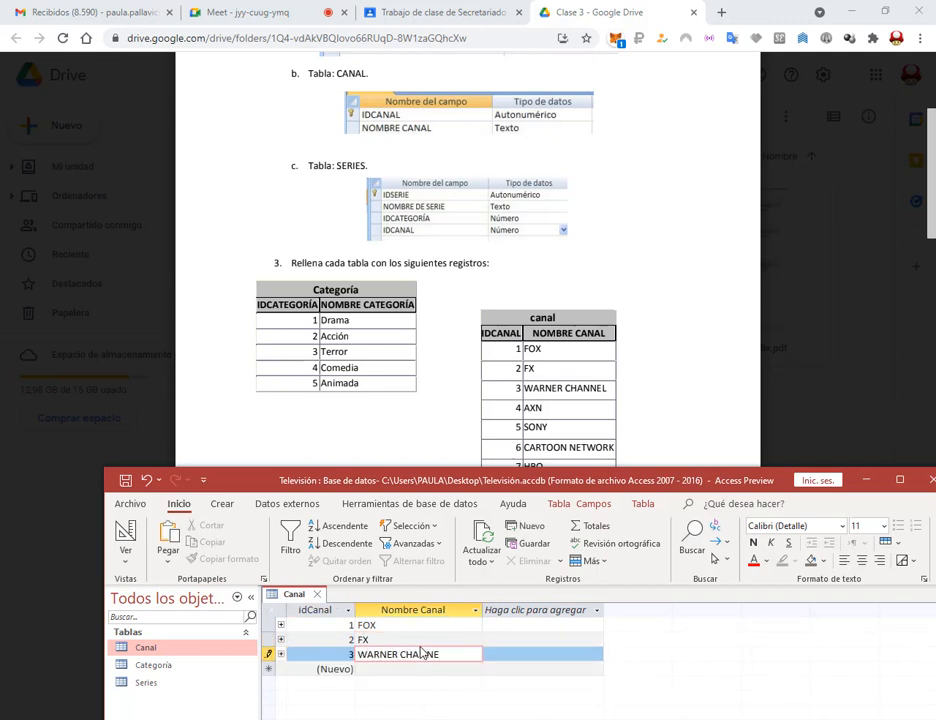
text(L)
key(Return)
Add AXN, SONY and CARTOON NETWORK as the fourth to sixth Canal records.
key(Tab)
text(AXN)
key(Return)
key(Tab)
text(SONY)
key(Return)
key(Tab)
text(CARTOON N)
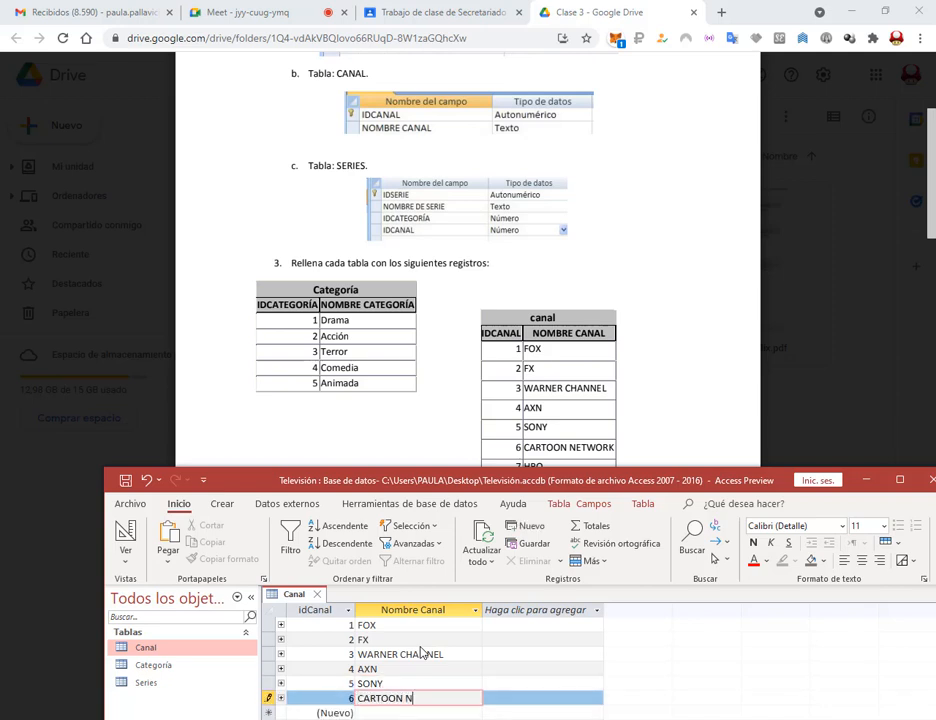
text(ETWORK)
key(Return)
Add HBO and NETFLIX as the last two Canal records, then save and close the table.
key(Tab)
text(HBO)
scroll(704, 382, down, 1)
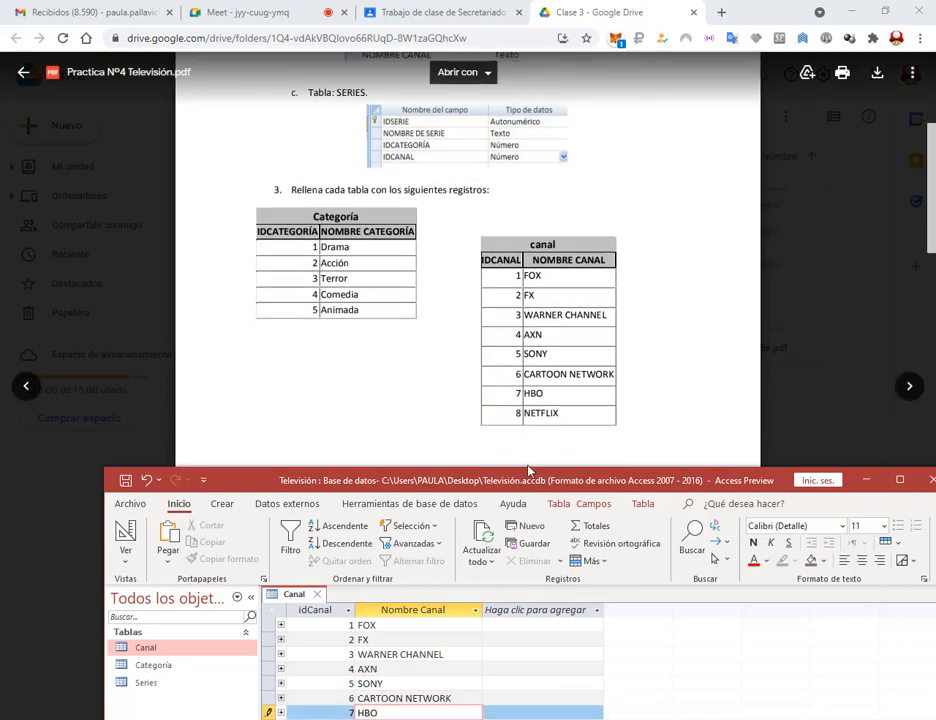
drag(522, 480, 540, 424)
key(Return)
key(Tab)
text(NETFLIX)
click(145, 421)
click(336, 534)
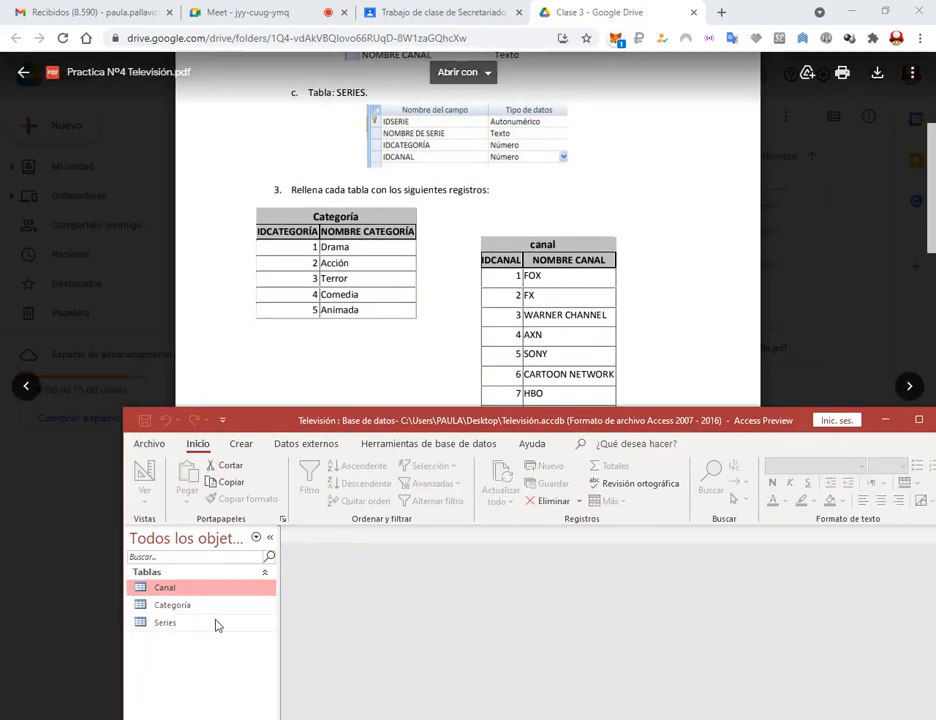
Open the Categoría table and widen the Nombre categoría column to fit its full heading.
double_click(172, 605)
click(423, 549)
click(405, 549)
drag(428, 549, 577, 553)
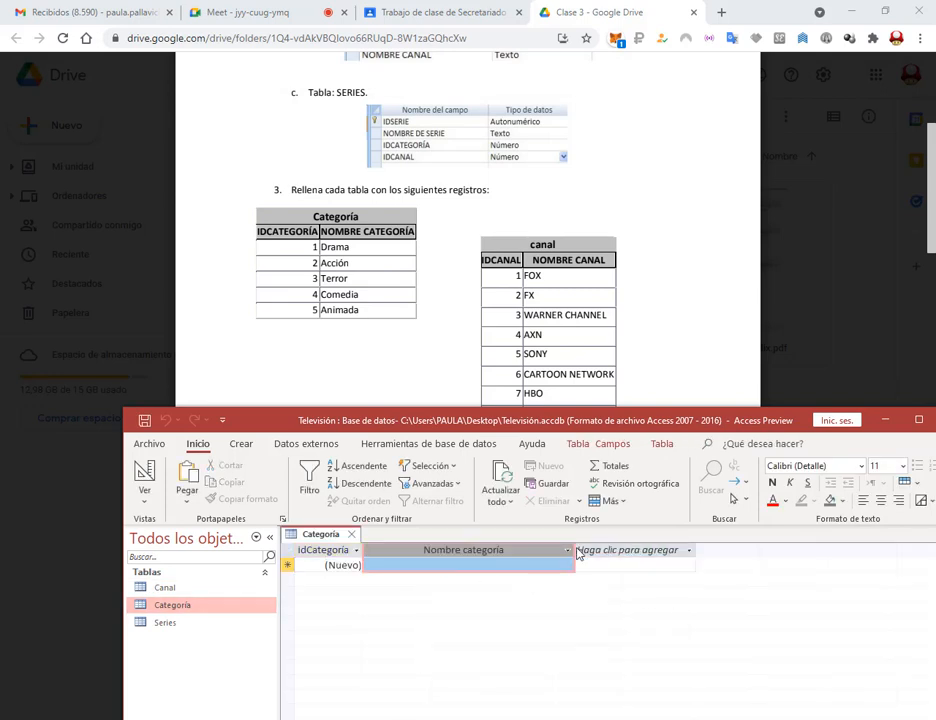
Enter Drama and Acción as the first two records of the Categoría table.
click(455, 565)
text(Drama)
key(Return)
key(Tab)
text(Acción)
key(Return)
Add Terror, Comedia and Animada as the remaining Categoría records, then save and close the table.
key(Tab)
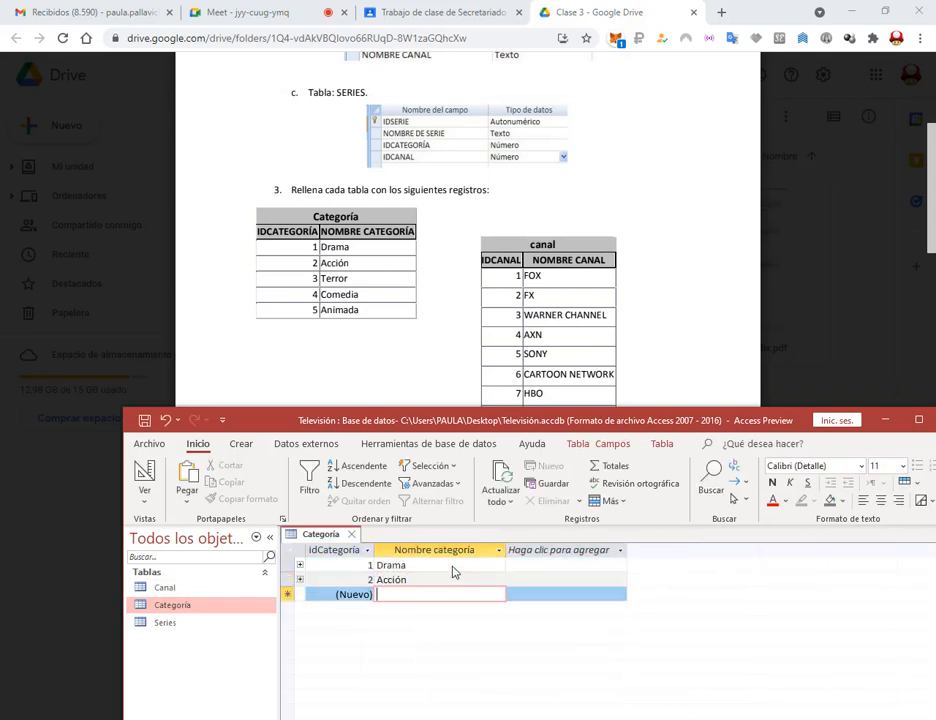
text(Terror)
key(Return)
key(Tab)
text(Comedia)
key(Return)
key(Tab)
text(Animada)
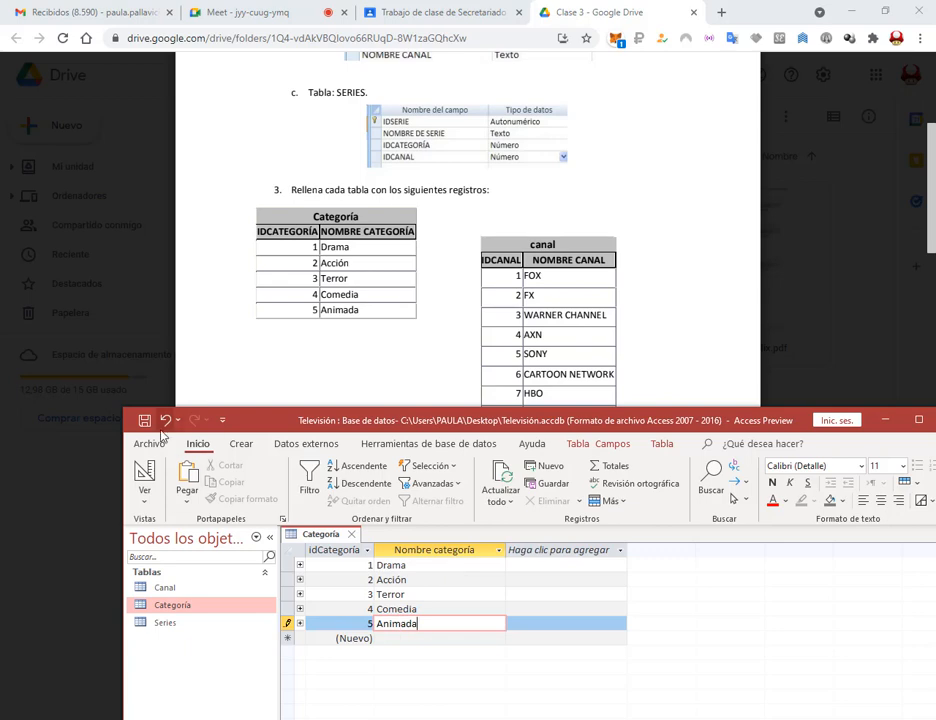
click(145, 420)
click(352, 534)
Bring up the Series record list in the assignment PDF and open the Series table in Access alongside it.
click(304, 13)
click(598, 13)
scroll(595, 382, down, 7)
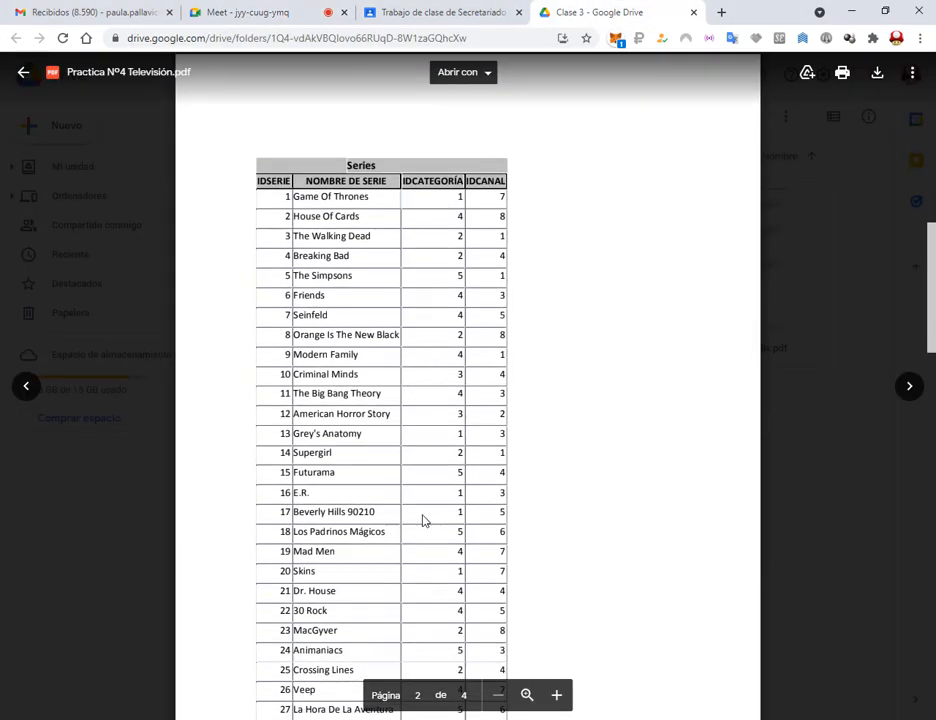
key(alt+Tab)
double_click(165, 622)
click(405, 566)
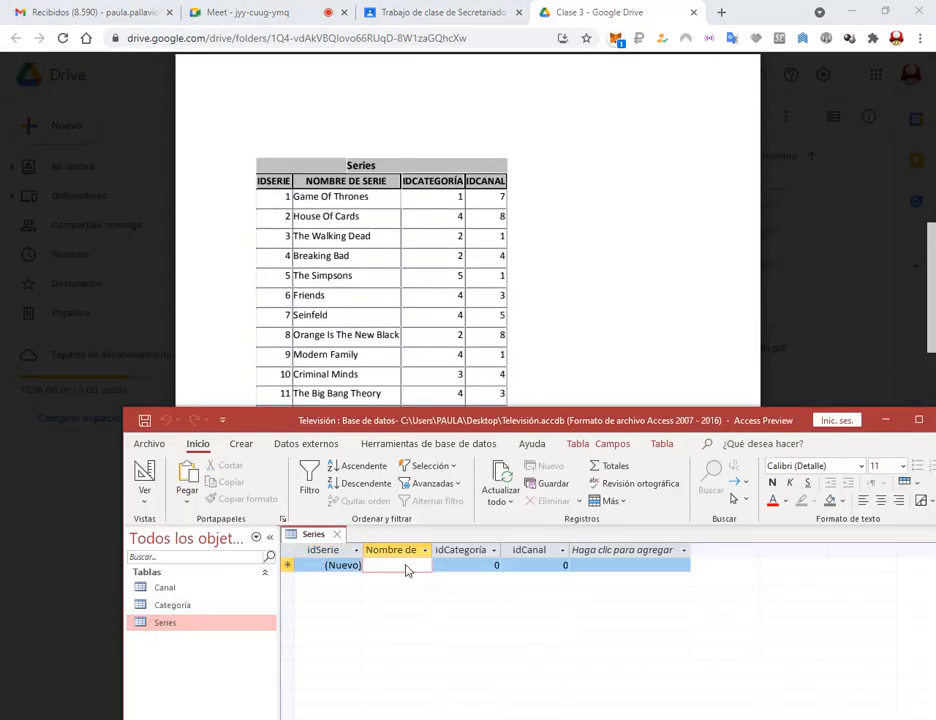
Enter the first Series record as Game of Trones with idCategoría 1 and idCanal 7.
text(Game of Trones)
key(Tab)
text(1)
key(Tab)
text(7)
key(Return)
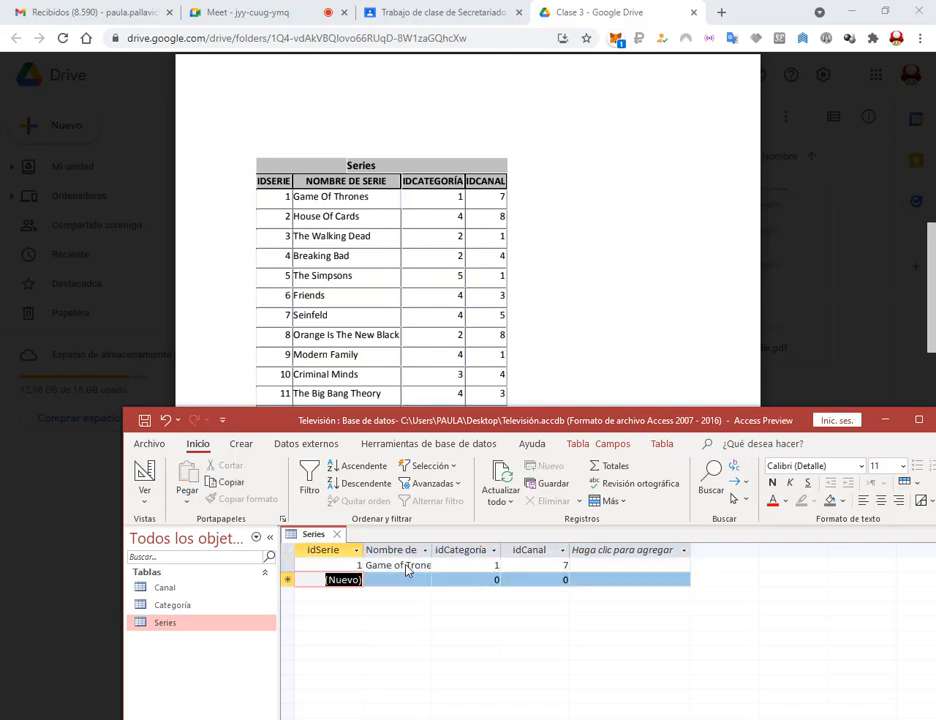
Add House of Cards to the Series table with idCategoría 4 and idCanal 8.
key(Tab)
text(House of Cards)
key(Tab)
text(4)
key(Tab)
text(8)
key(Return)
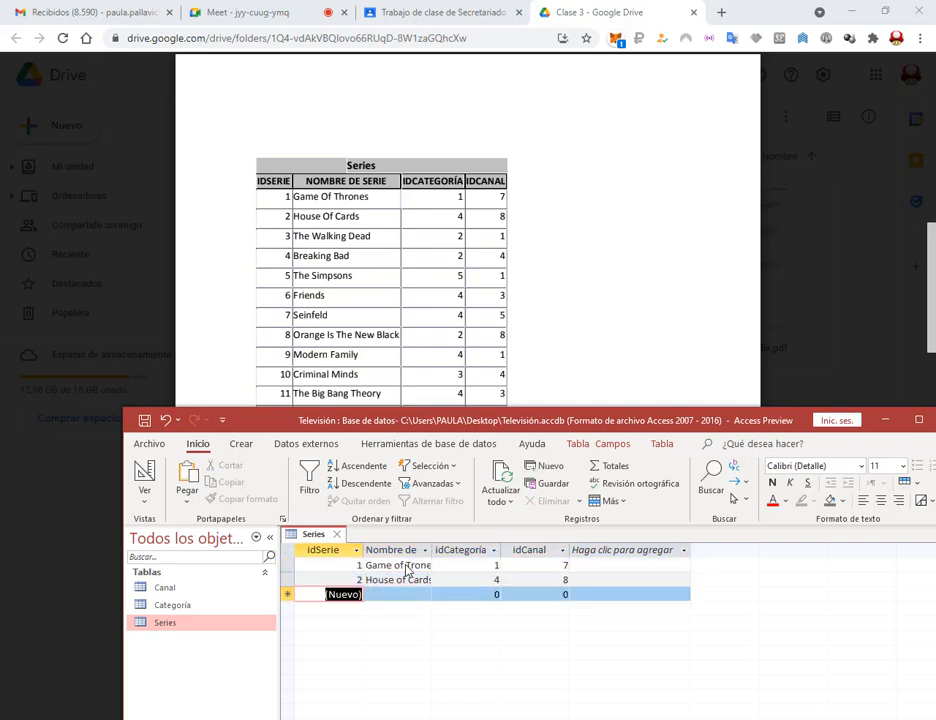
Add The Walking Dead to the Series table with idCategoría 2 and idCanal 1.
key(Tab)
text(The Walking Dead)
key(Tab)
text(2)
key(Tab)
text(1)
key(Return)
Add Breaking Bad to the Series table with idCategoría 2 and idCanal 4.
key(Tab)
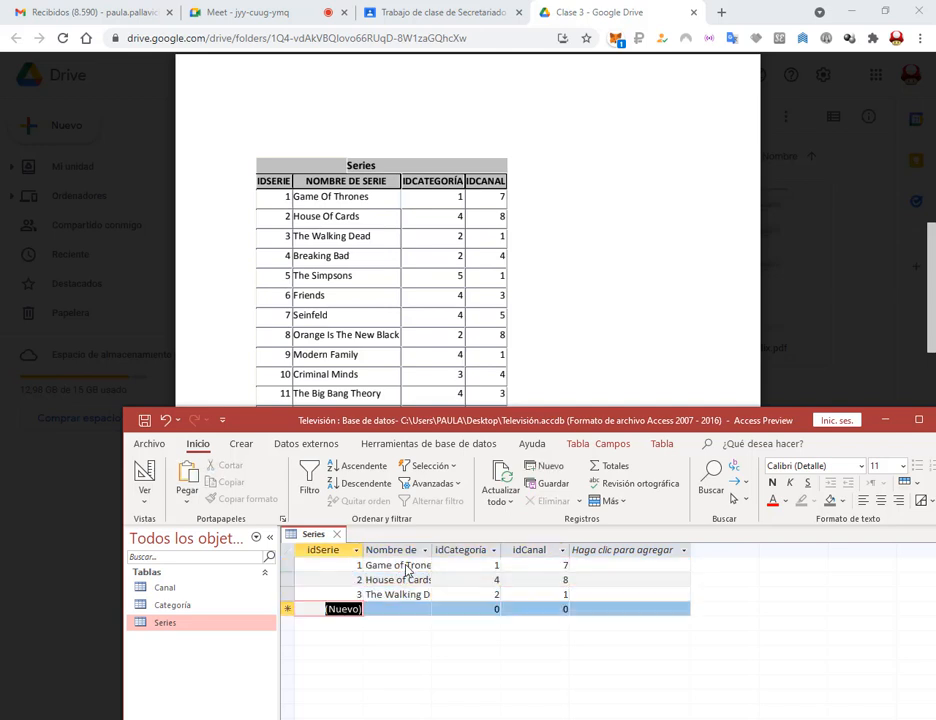
text(Breaking)
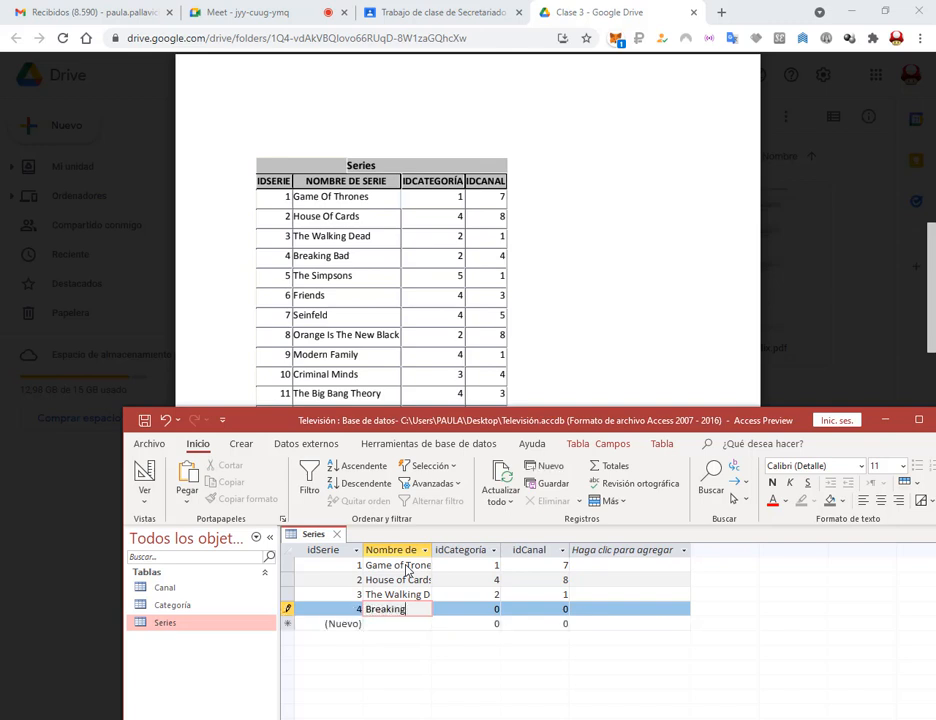
text( Bad)
key(Tab)
text(2)
key(Tab)
text(4)
key(Return)
Add The Simpsons to the Series table with idCategoría 5 and idCanal 1.
key(Tab)
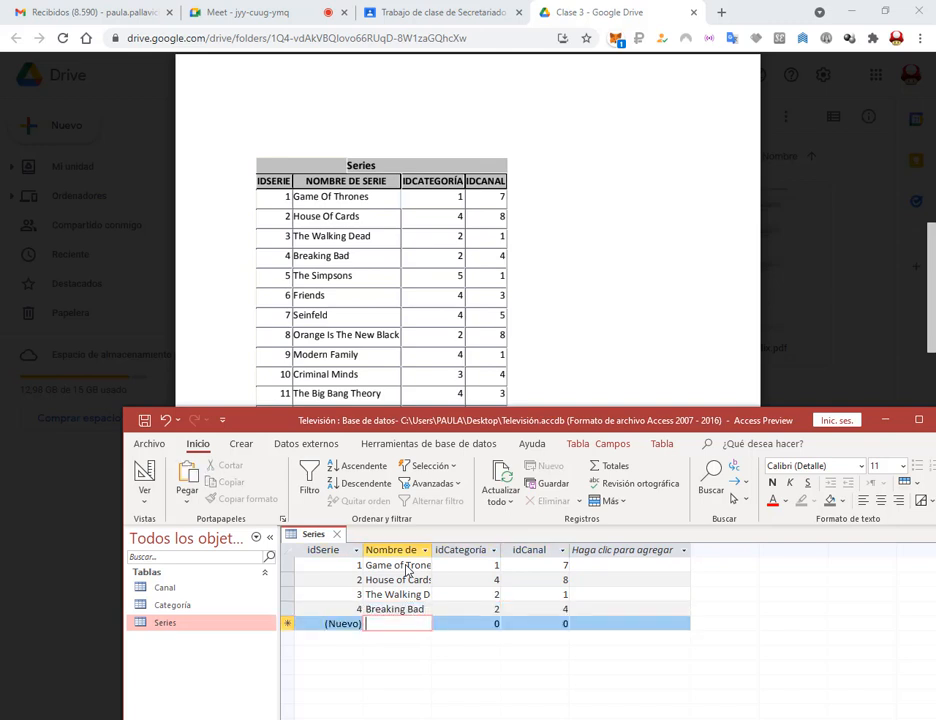
text(The Simpsons)
key(Tab)
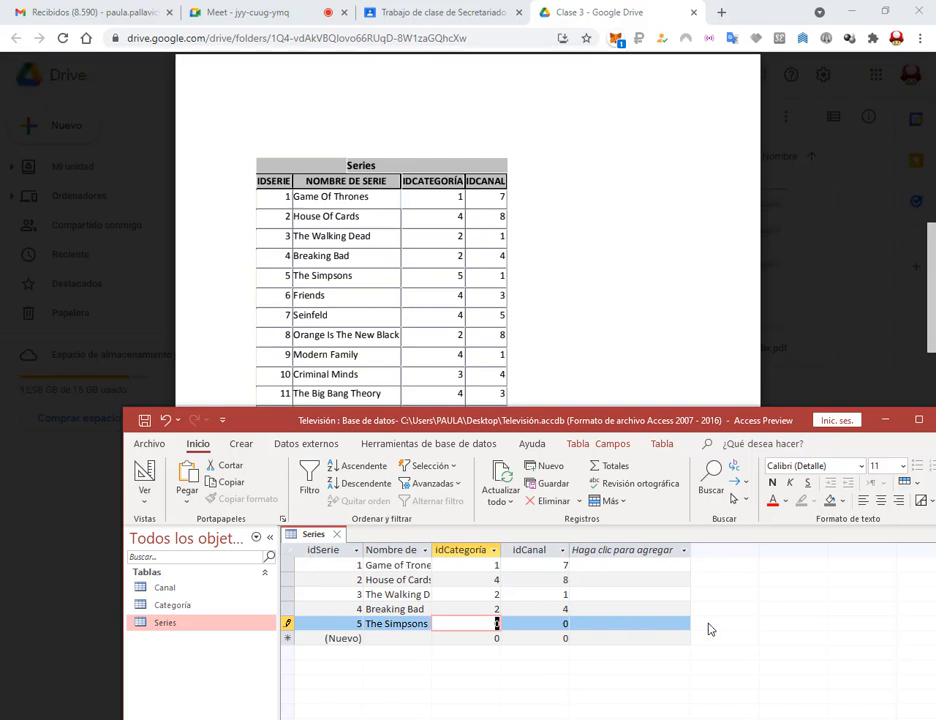
key(Tab)
text(1)
key(Tab)
Add Friends with idCategoría 4 and idCanal 3, and Seinfeld with idCategoría 4 and idCanal 5, to the Series table.
text(Friends	4	3)
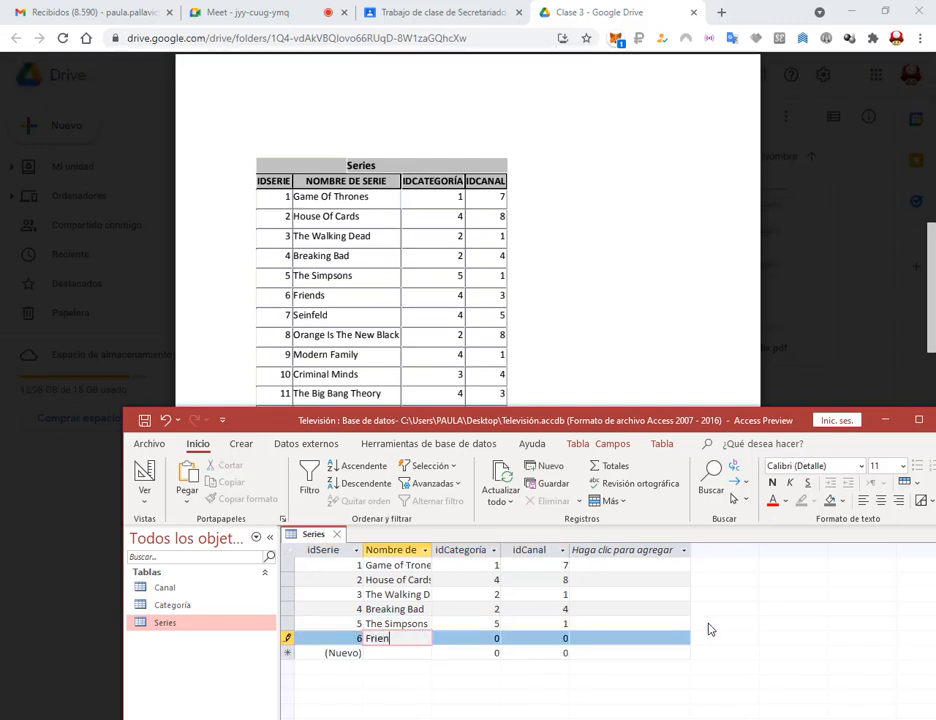
key(Tab)
text(Seinfeld)
key(Tab)
text(4)
key(Tab)
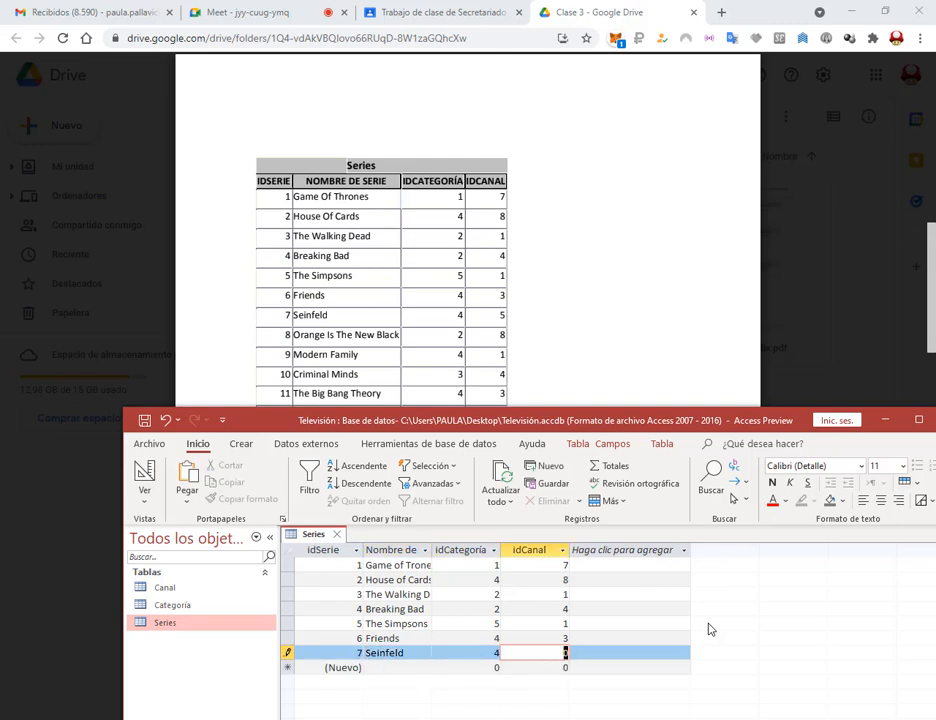
text(5)
Add Orange is the new black to the Series table with idCategoría 2 and idCanal 8.
key(Tab)
text(Orange is the new)
text( black)
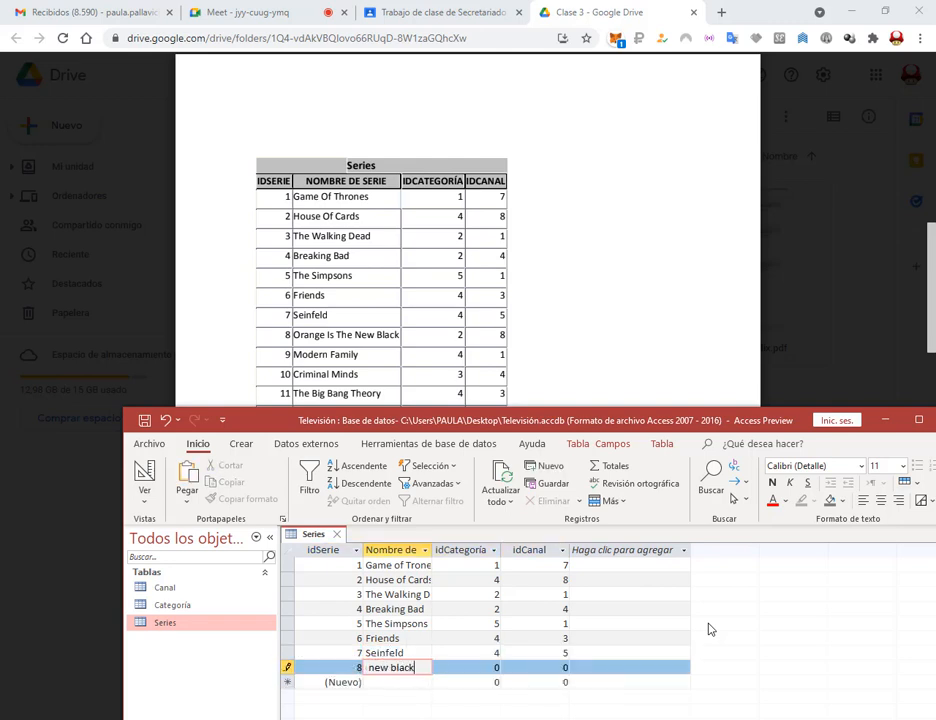
key(Tab)
text(2	8)
Add Modern family to the Series table with idCategoría 4 and idCanal 1.
key(Tab)
key(Tab)
text(Modern famil)
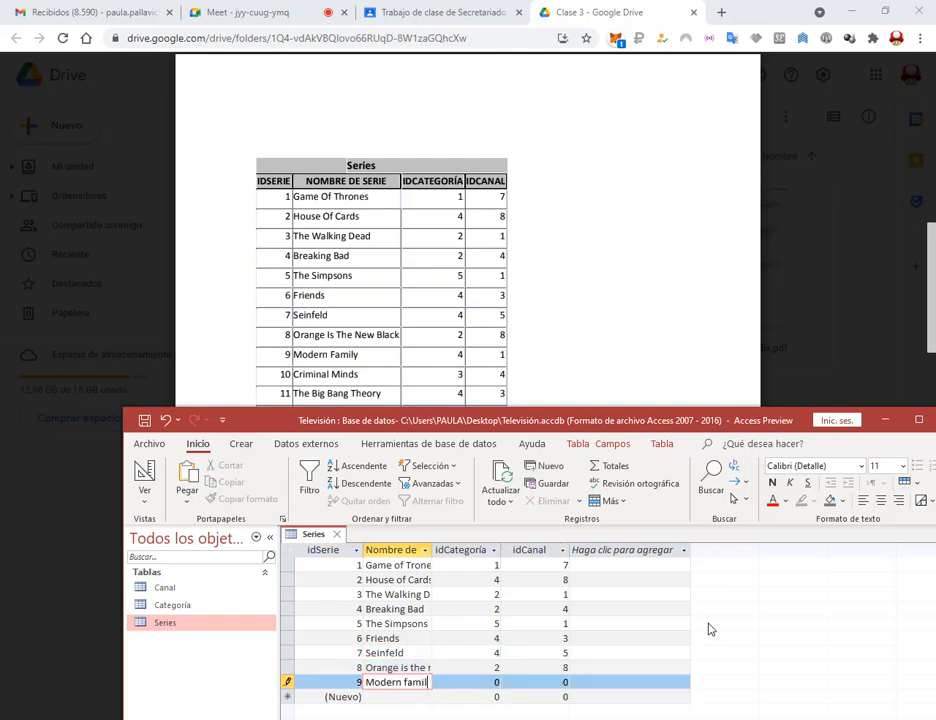
text(y	4)
key(Tab)
text(1)
Add Criminal Minds to the Series table with idCategoría 3 and idCanal 4.
key(Tab)
key(Tab)
text(Criminal Mi)
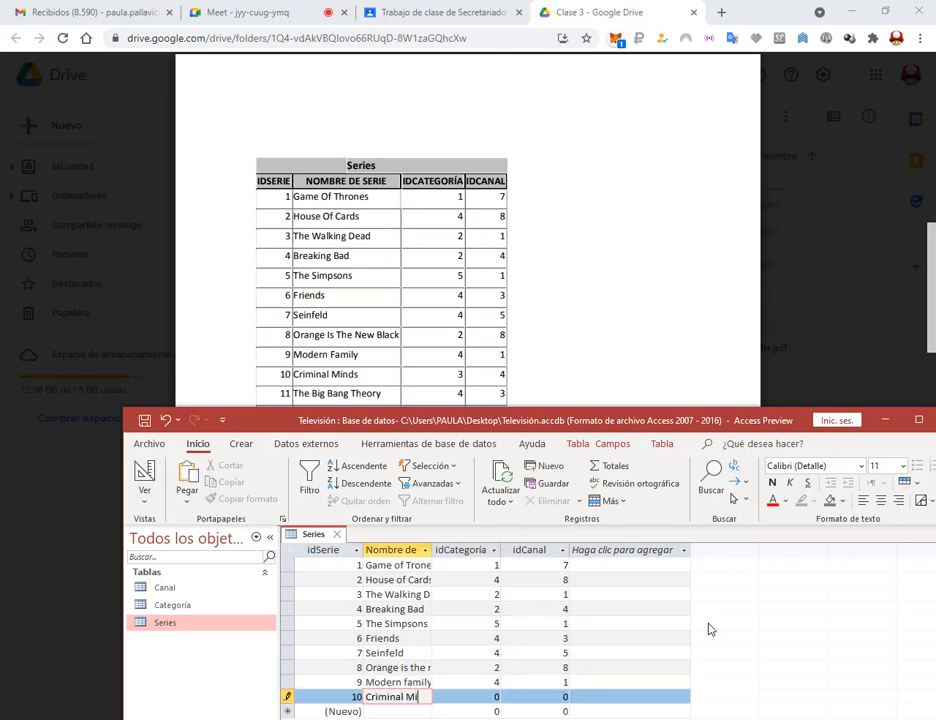
text(nds)
key(Tab)
text(3)
key(Tab)
text(4)
Add The Big Bang Theory to the Series table with idCategoría 4 and idCanal 3.
key(Tab)
key(Tab)
text(The Big Ban)
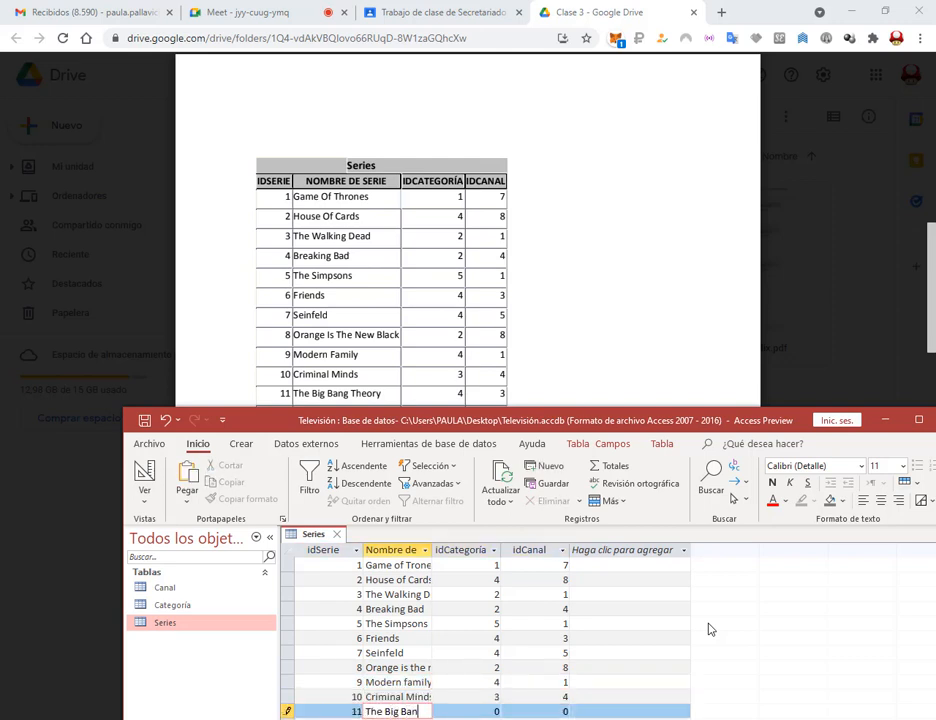
text(cg Ty)
key(Tab)
text(4)
key(Tab)
key(Tab)
key(Return)
text(3)
scroll(372, 256, down, 5)
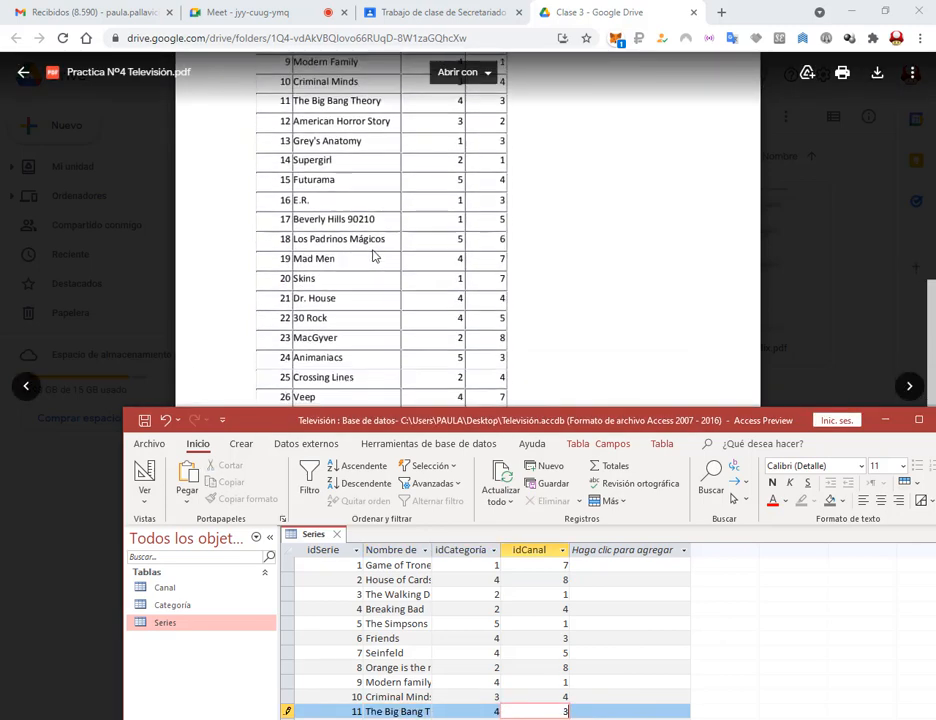
Add American Horror Story to the Series table with idCategoría 3 and idCanal 2.
drag(463, 420, 463, 353)
key(Tab)
text(American Horror Story)
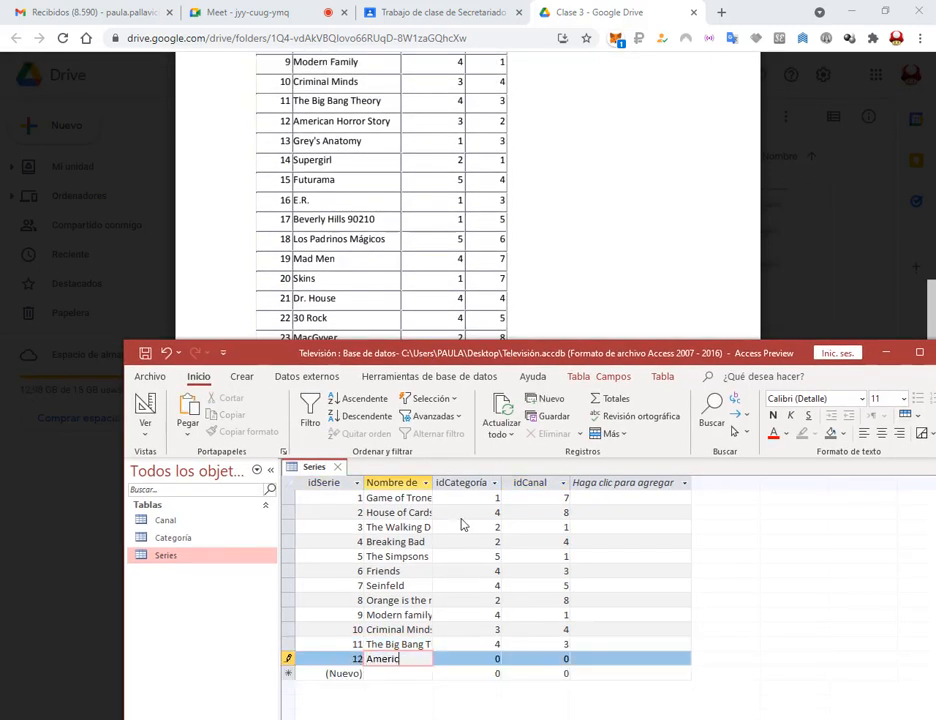
key(Tab)
text(3)
key(Tab)
text(2)
Add Grey's Anatomy to the Series table with idCategoría 1 and idCanal 3.
key(Tab)
text(Gre)
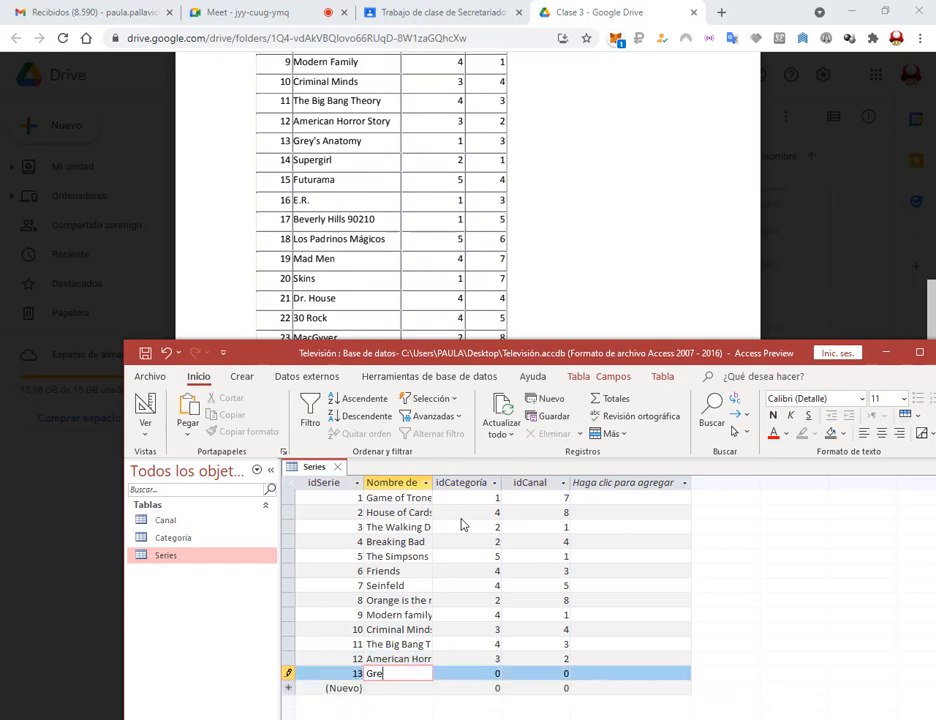
text(y's Anatomy)
key(Tab)
text(1)
key(Tab)
text(3)
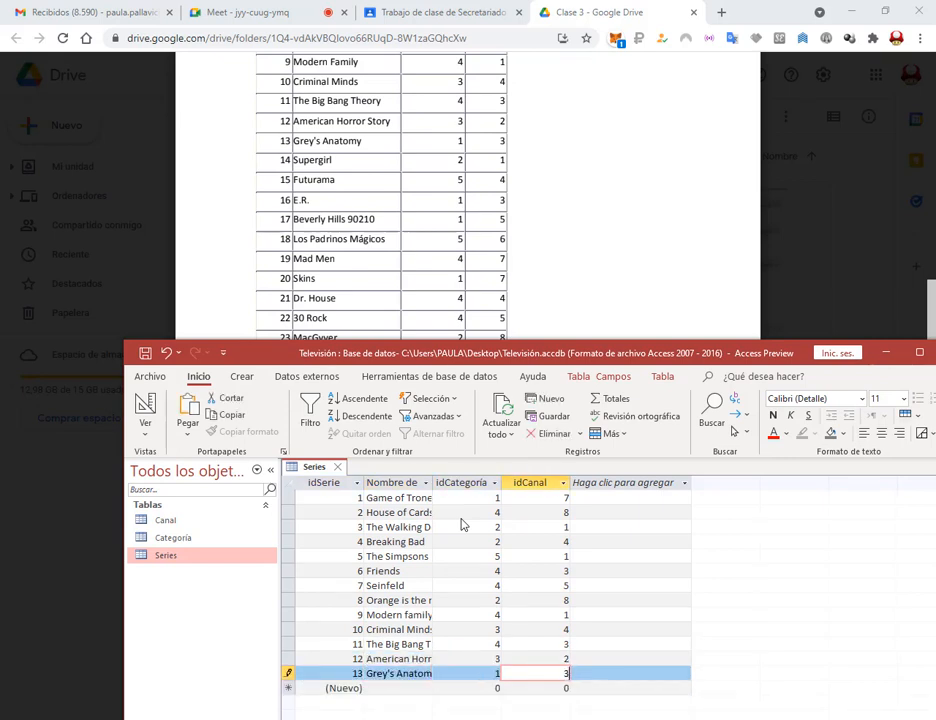
Add Supergirl to the Series table with idCategoría 2 and idCanal 1.
key(Tab)
text(Syoe)
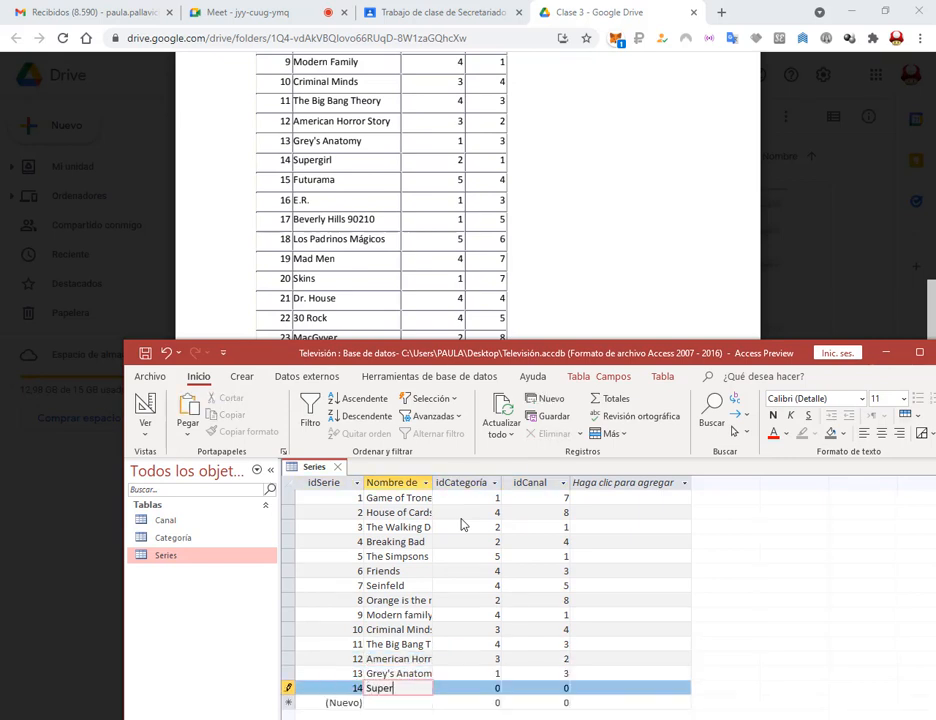
text(girl)
key(Tab)
text(2)
key(Tab)
text(1)
Add Futurama to the Series table with idCategoría 5 and idCanal 4.
key(Tab)
text(Futurama)
key(Tab)
text(5)
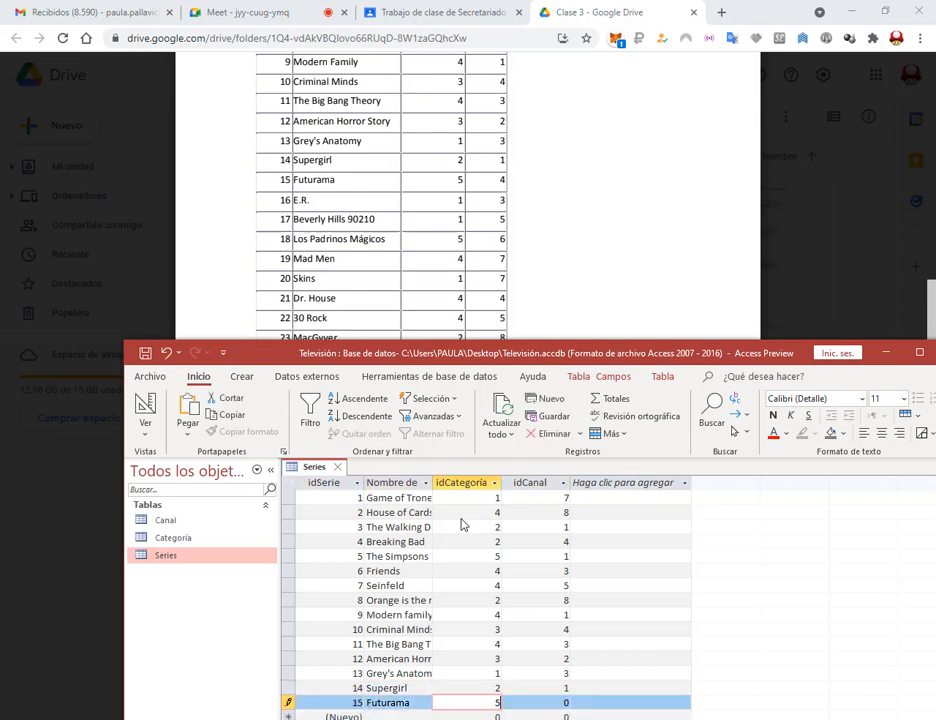
key(Tab)
text(4)
Add E.R. to the Series table with idCategoría 1 and idCanal 3.
key(Tab)
key(Tab)
text(E.R.)
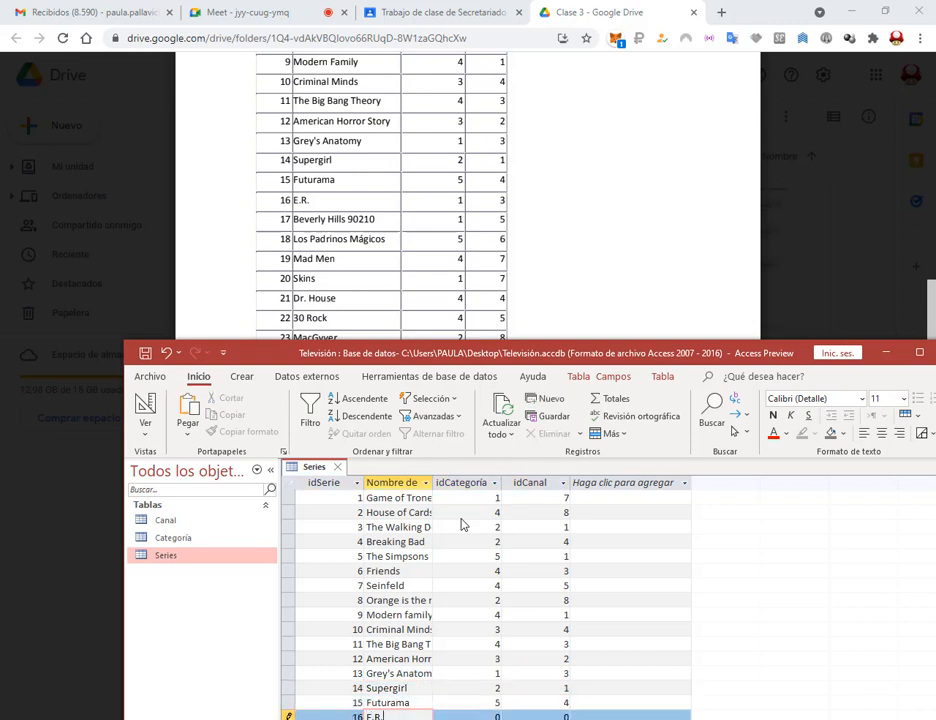
key(Tab)
text(1)
key(Tab)
text(3)
Place the database window beside the assignment list and add Beverly Hills 90210 to the Series table with idCategoría 1 and idCanal 5.
key(Tab)
key(Tab)
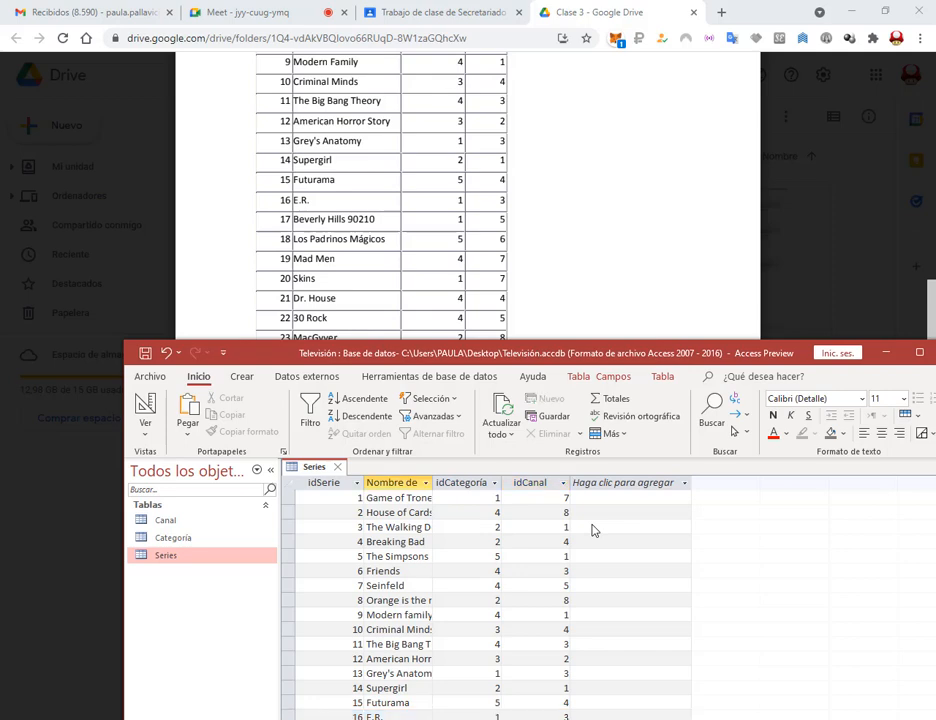
drag(525, 355, 737, 40)
click(731, 420)
text(Bever)
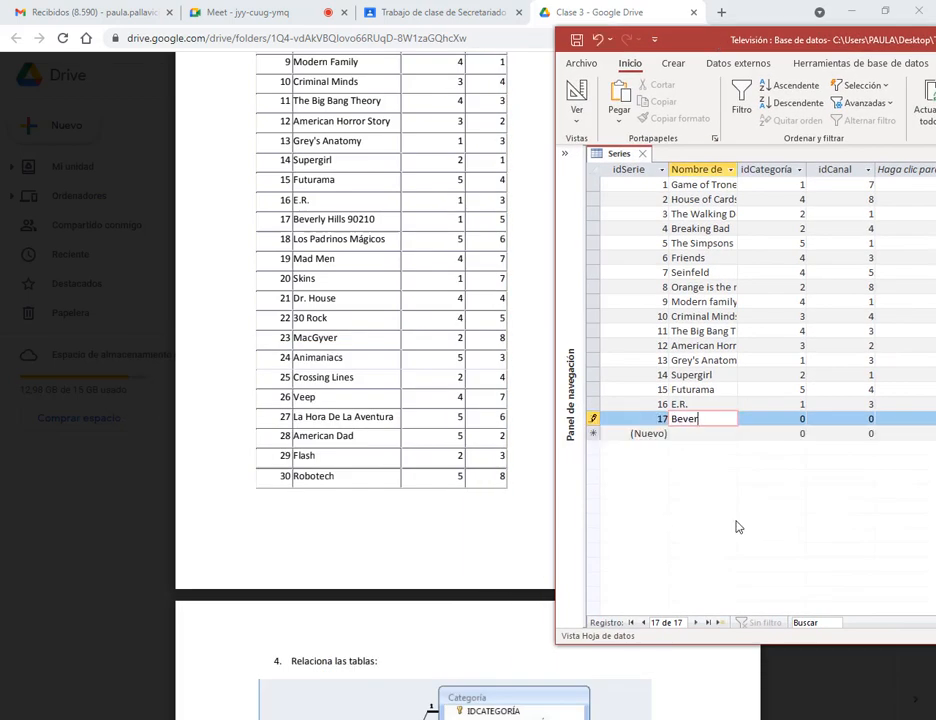
text(ly Hills 90210)
key(Tab)
text(1)
key(Tab)
text(5)
Add Los Padrinos mágicos to the Series table with idCategoría 5 and idCanal 6.
key(Tab)
key(Tab)
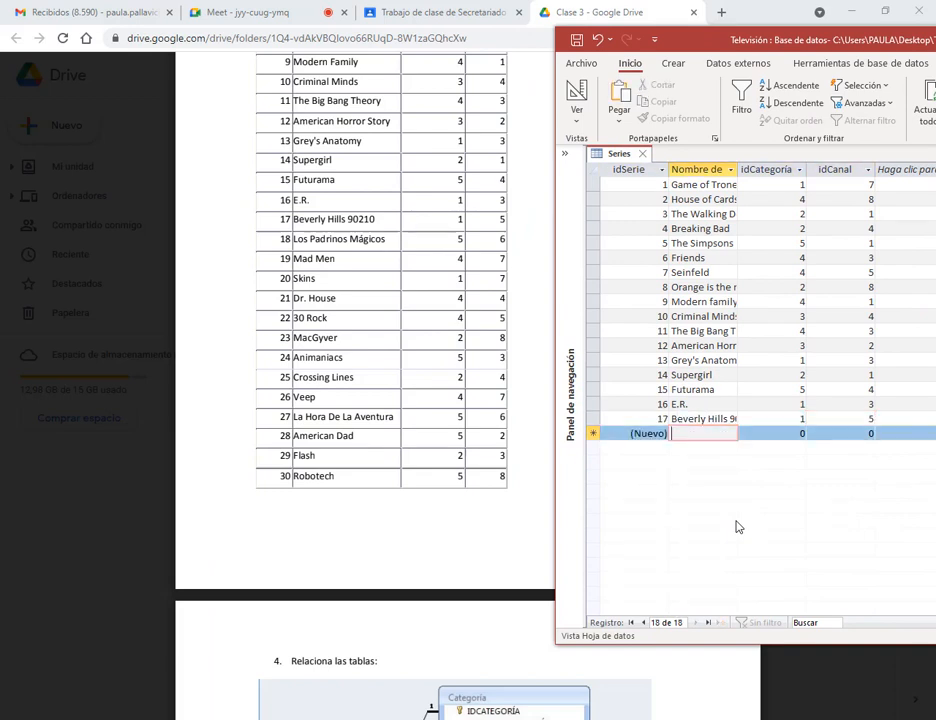
text(Los Padrinos mágicos)
key(Tab)
text(5)
key(Tab)
text(6)
Add Mad Men to the Series table with idCategoría 4 and idCanal 7.
key(Tab)
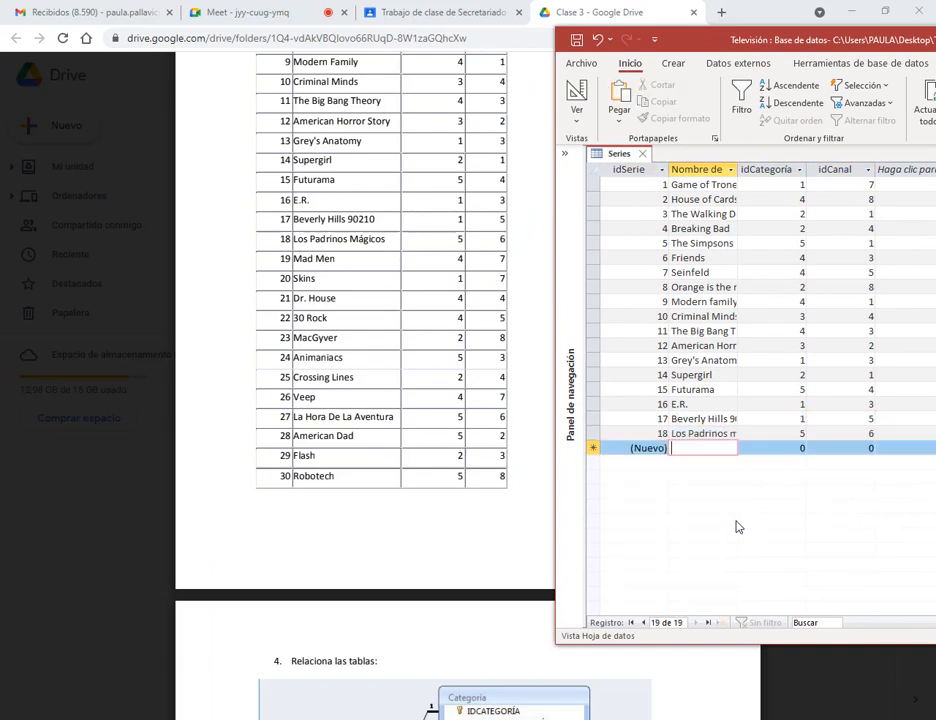
key(Tab)
text(Mad Men)
key(Tab)
text(4)
key(Tab)
text(7)
Add Skins to the Series table with idCategoría 1 and idCanal 7.
key(Tab)
key(Tab)
text(Skin)
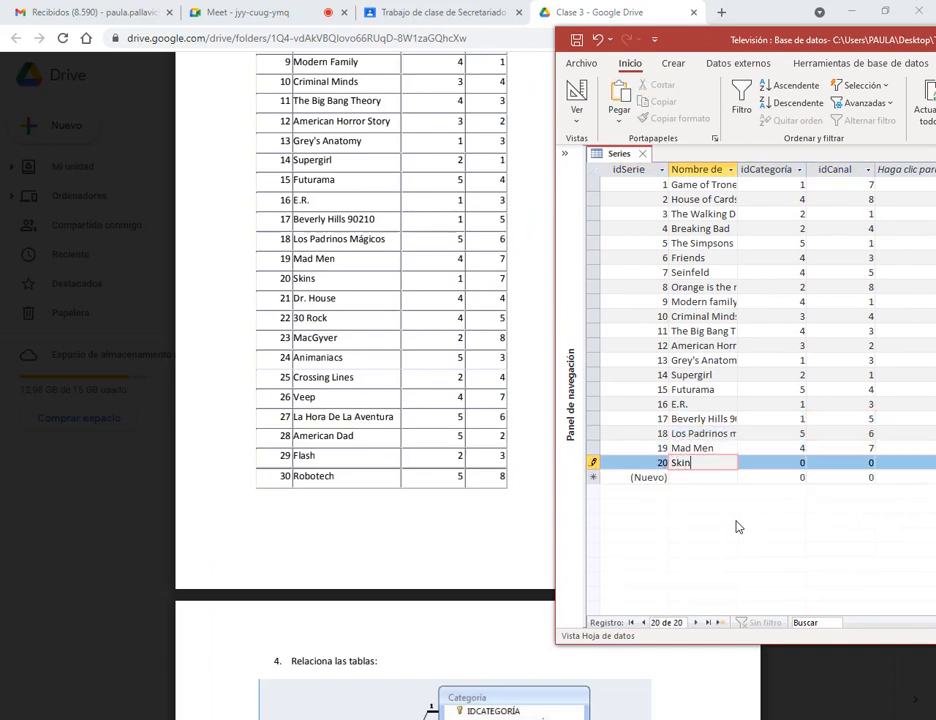
text(s)
key(Tab)
text(1)
key(Tab)
text(7)
Add Dr. House to the Series table with idCategoría 4 and idCanal 4.
key(Tab)
key(Tab)
text(Dr. House)
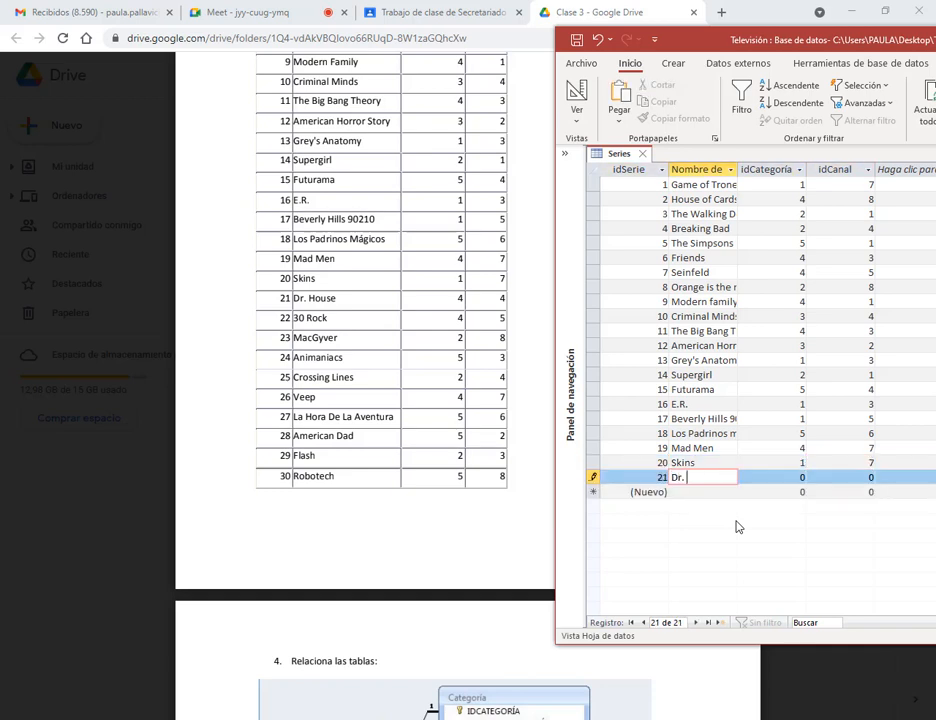
key(Tab)
text(4)
key(Tab)
text(4)
Add 30 Rock to the Series table with idCategoría 4 and idCanal 5.
key(Tab)
key(Tab)
text(30 Rock)
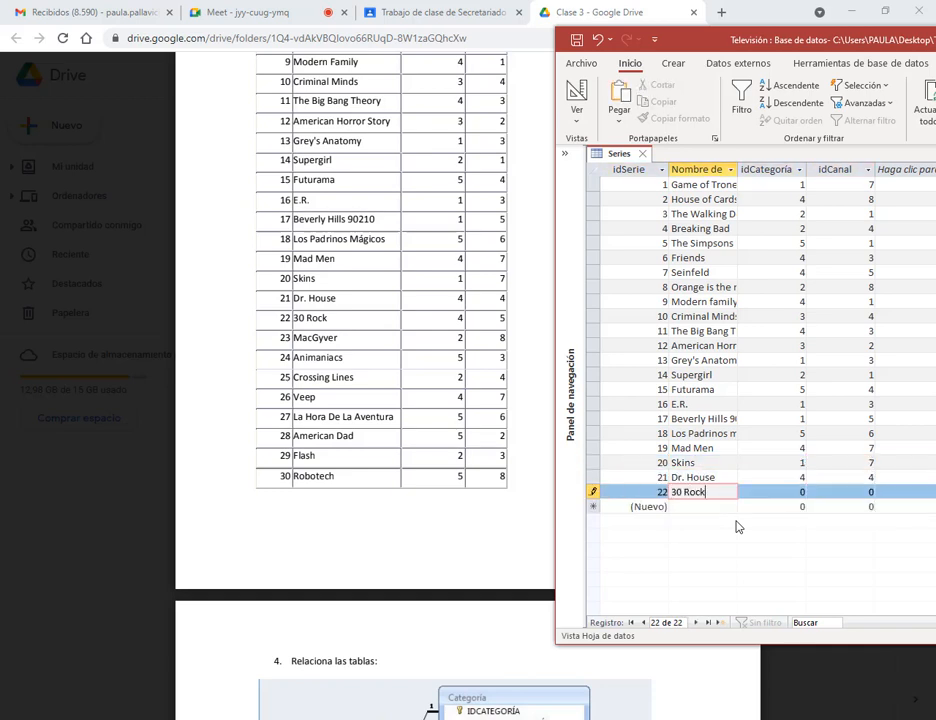
key(Tab)
text(4)
key(Tab)
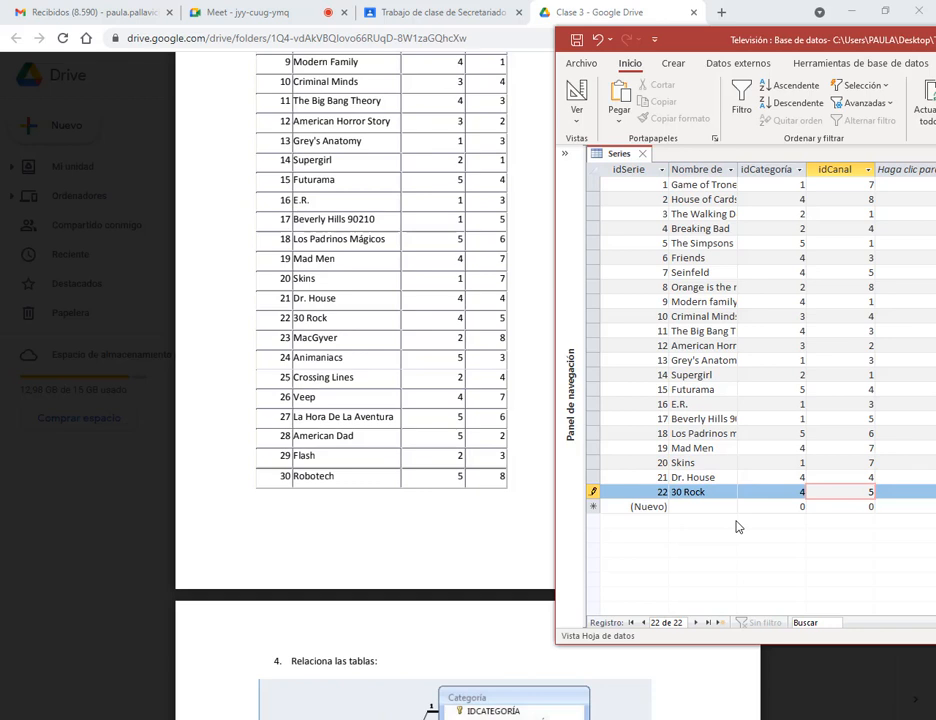
Add MacGyver to the Series table with idCategoría 2 and idCanal 8.
key(Tab)
key(Tab)
text(m)
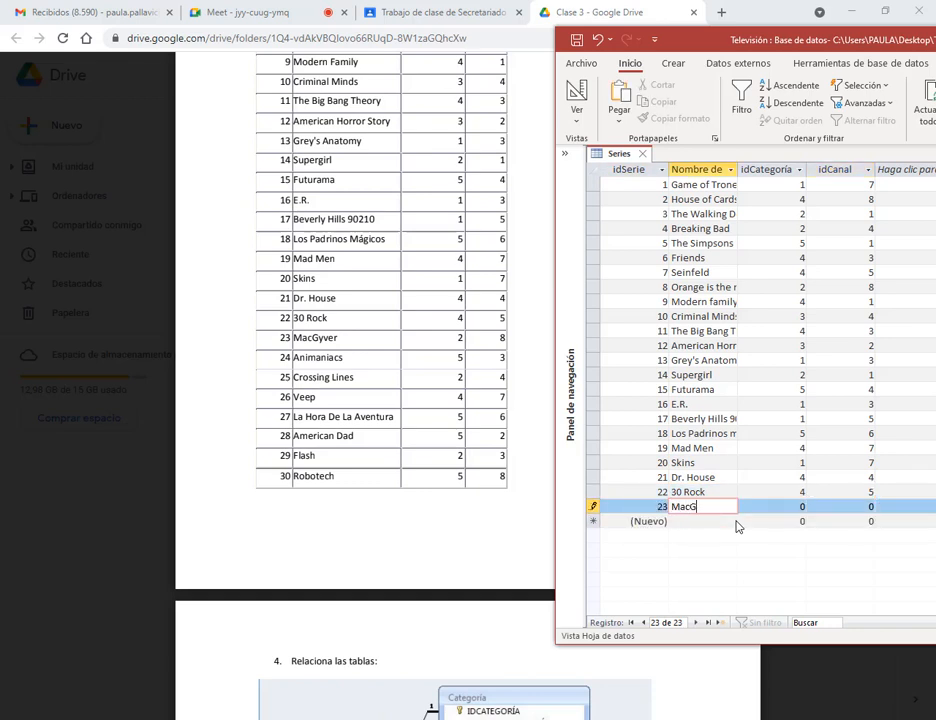
text(acGyver)
key(Tab)
text(2)
key(Tab)
text(8)
Add Animaniacs to the Series table with idCategoría 5 and idCanal 3.
key(Tab)
key(Tab)
text(Animaniacs)
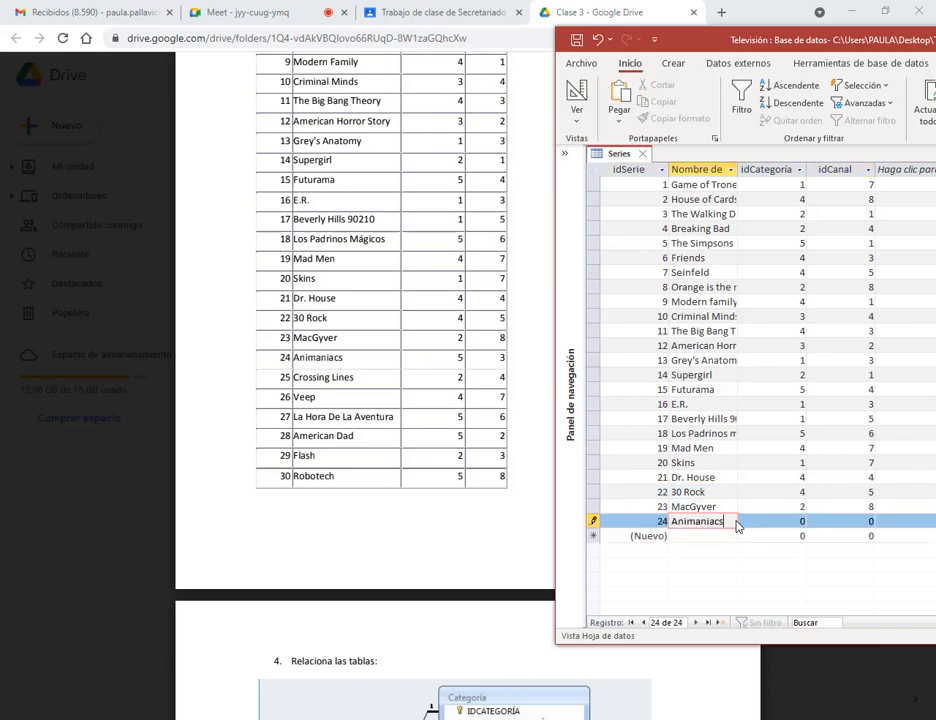
key(Tab)
text(5)
key(Tab)
text(3)
Add Crossing Lines to the Series table with idCategoría 2 and idCanal 4.
key(Tab)
key(Tab)
text(Crossing)
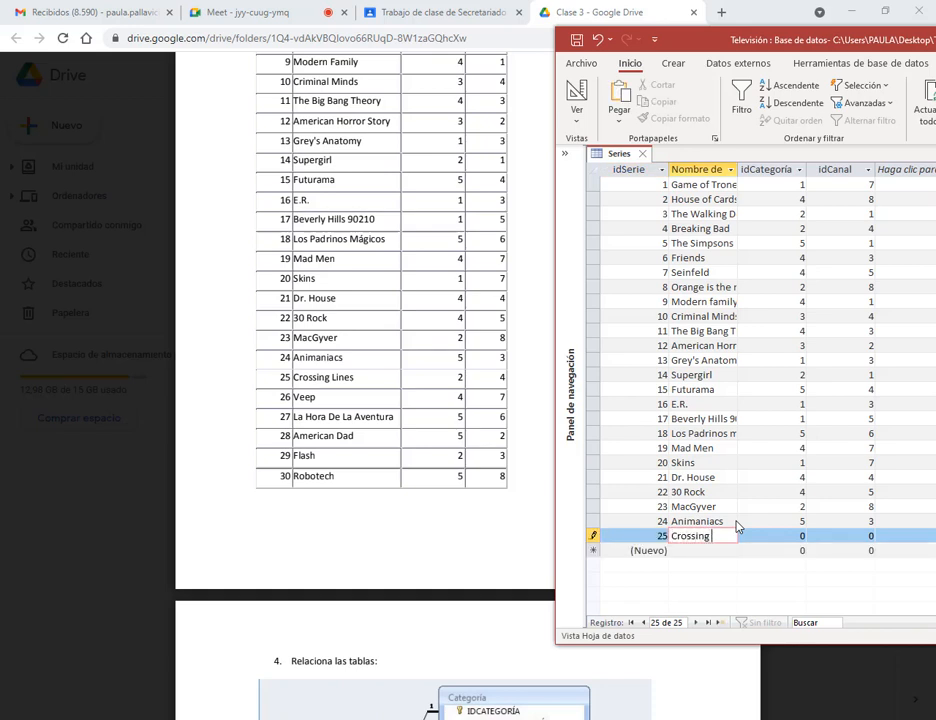
text( Lines)
key(Tab)
text(2)
key(Tab)
text(4)
Add Veep to the Series table with idCategoría 4 and idCanal 7.
key(Tab)
key(Tab)
text(Veep)
key(Tab)
text(4)
key(Tab)
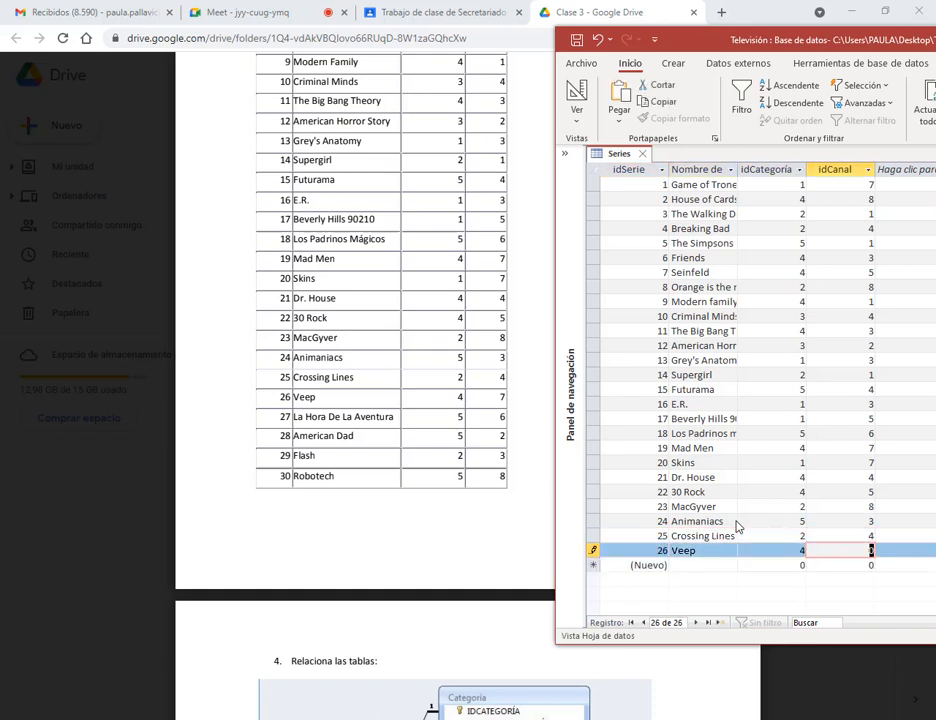
text(7)
Add La Hora de la Aventura to the Series table with idCategoría 5 and idCanal 6.
key(Tab)
key(Tab)
text(La Hora de la Aventura)
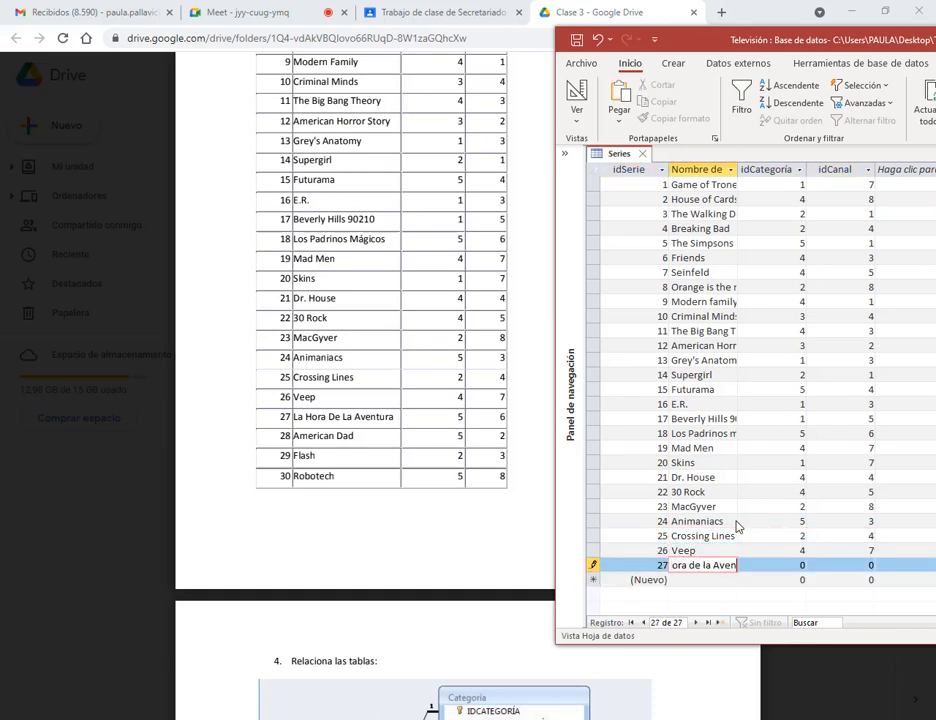
key(Tab)
text(5)
key(Tab)
text(6)
Add American Dad to the Series table with idCategoría 5 and idCanal 2.
key(Tab)
key(Tab)
text(American D)
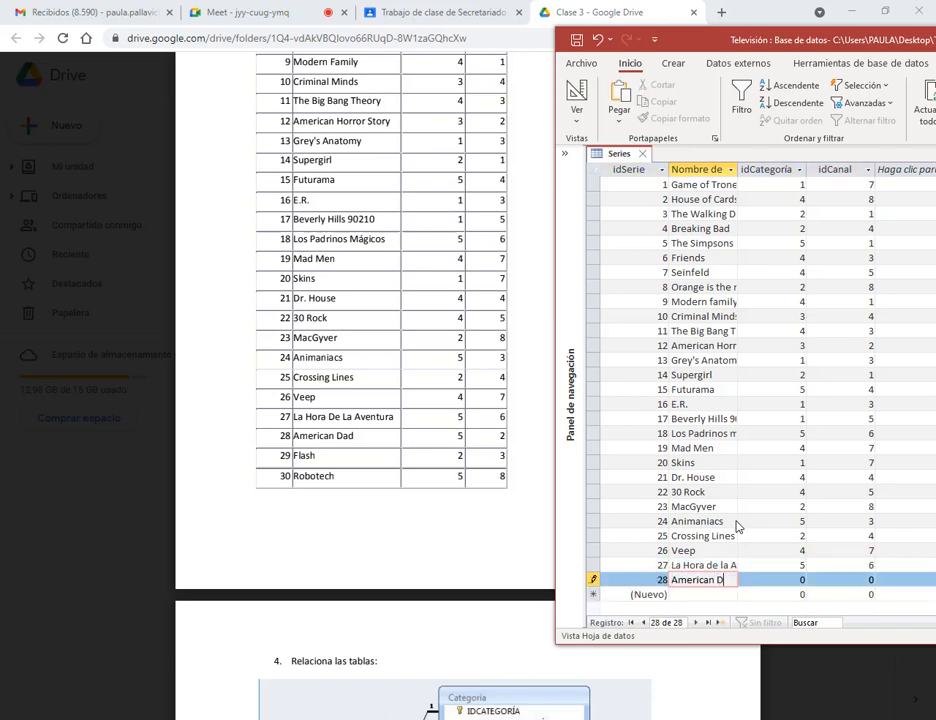
text(ad)
key(Tab)
text(5)
key(Tab)
text(2)
Add Flash to the Series table with idCategoría 2 and idCanal 3.
key(Tab)
key(Tab)
text(Faasg)
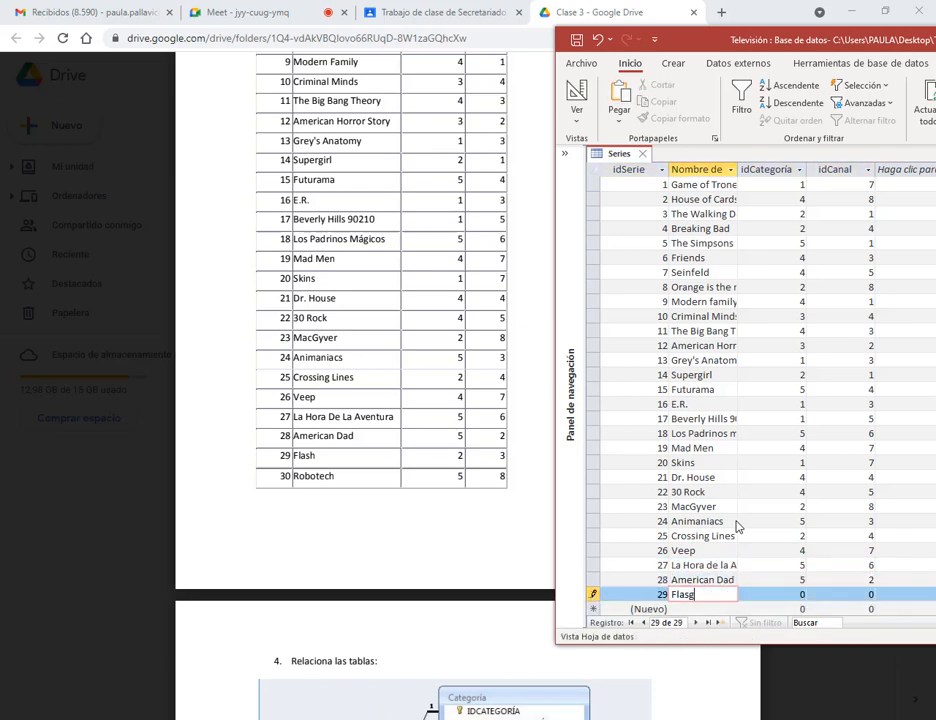
key(BackSpace)
text(h)
key(Tab)
text(2)
key(Tab)
text(3)
Add Robotech to the Series table with idCategoría 5 and idCanal 8.
key(Tab)
key(Tab)
text(Robotech)
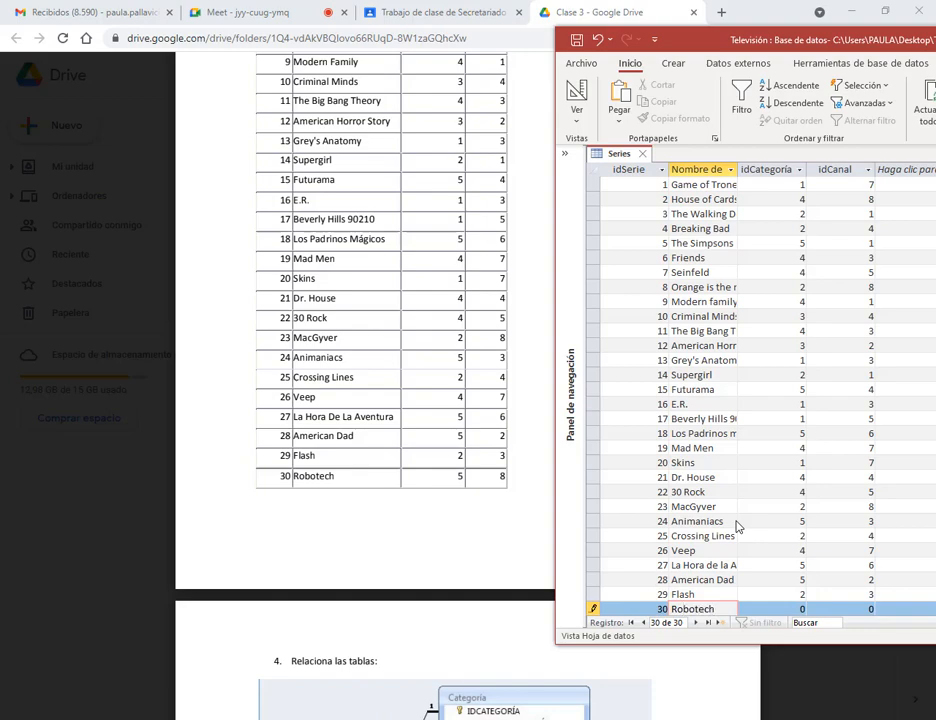
key(Tab)
text(5)
key(Tab)
text(8)
Maximize the database window with its navigation pane shown and widen the Nombre de serie column to fit the series names.
scroll(501, 271, up, 10)
scroll(400, 270, down, 15)
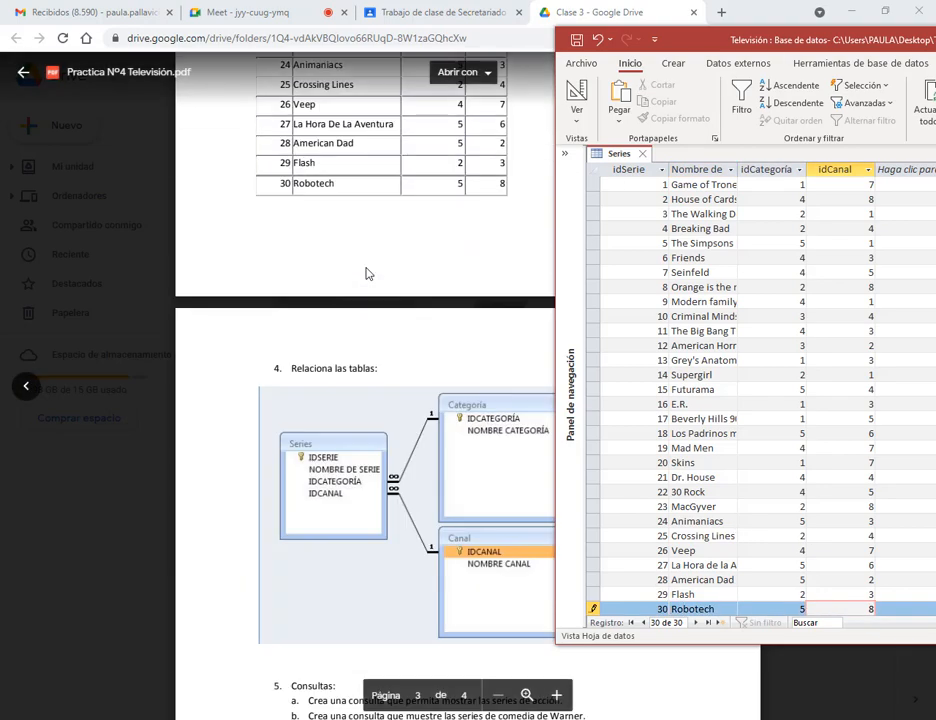
double_click(560, 42)
key(F11)
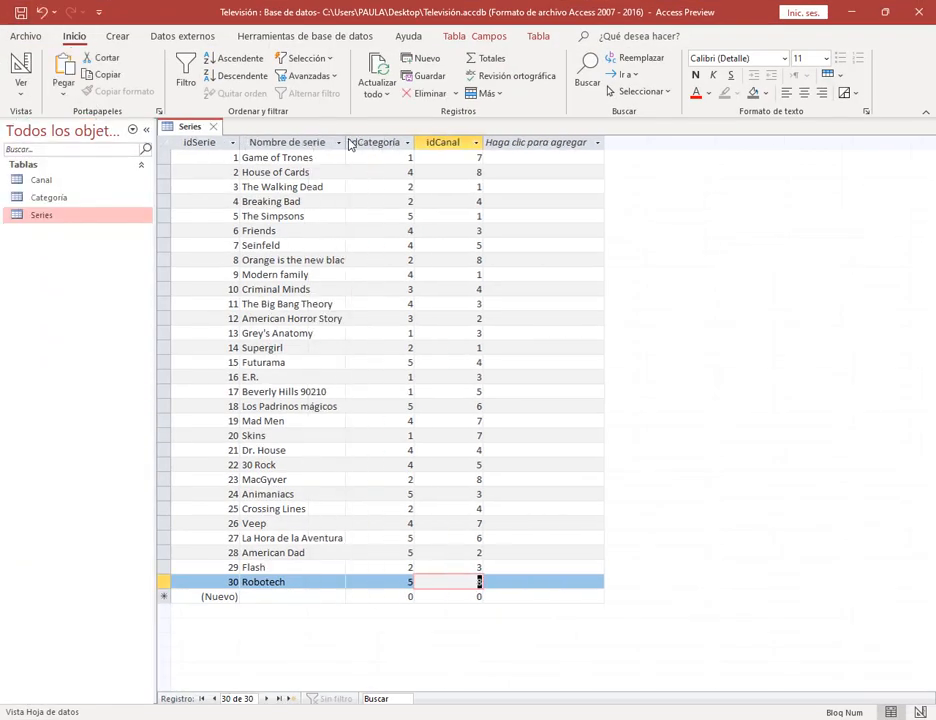
Switch to the browser to check the meeting chat and review the assignment's relationship diagram and its query, report and form tasks.
key(alt+Tab)
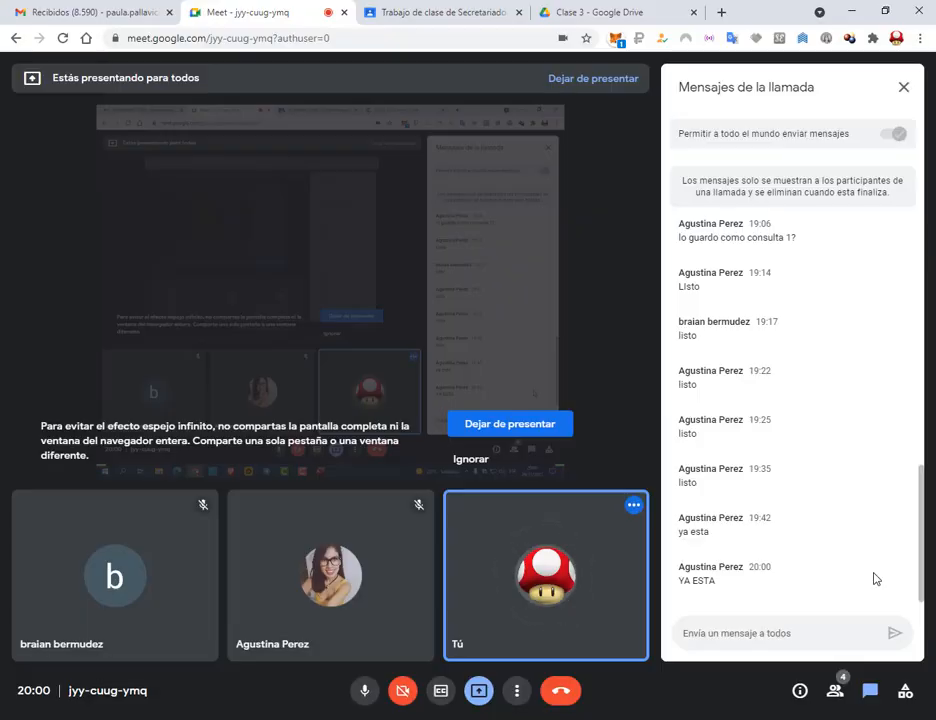
click(660, 16)
scroll(548, 335, down, 3)
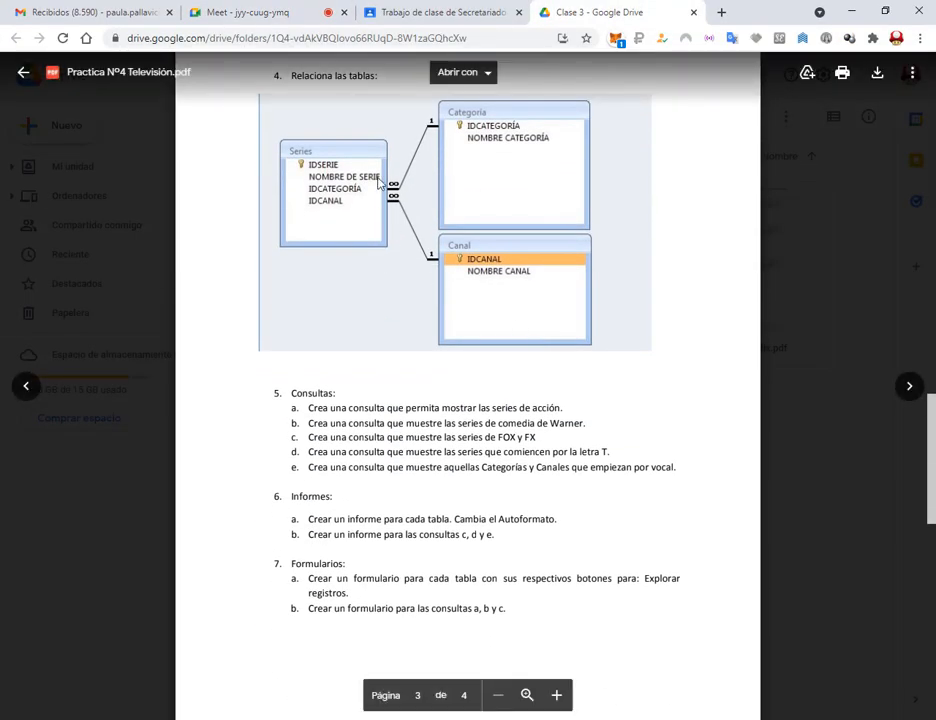
click(251, 12)
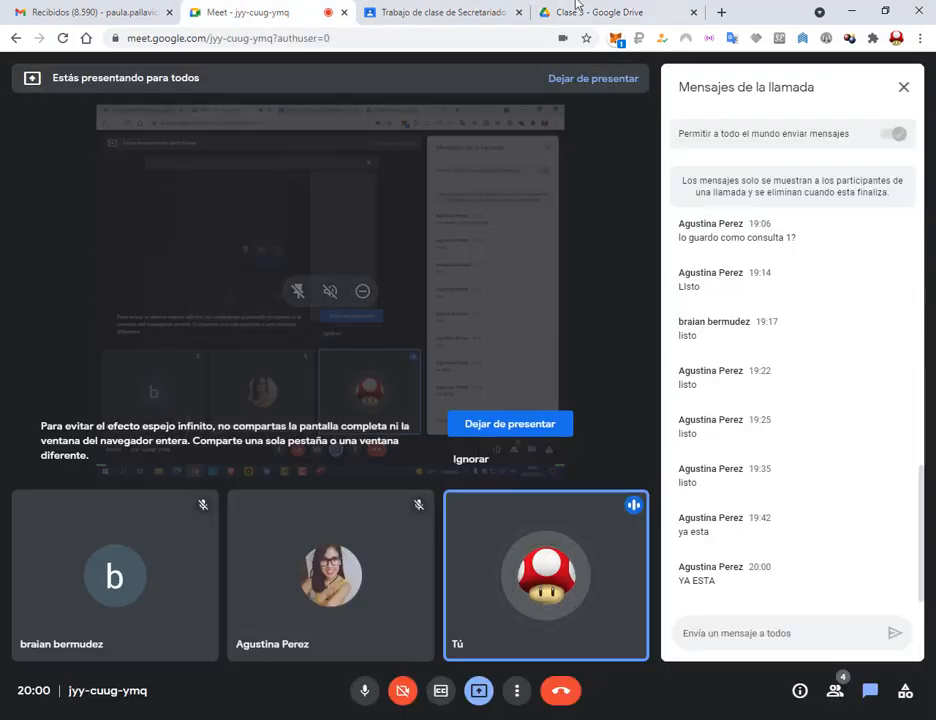
click(576, 8)
scroll(479, 398, down, 2)
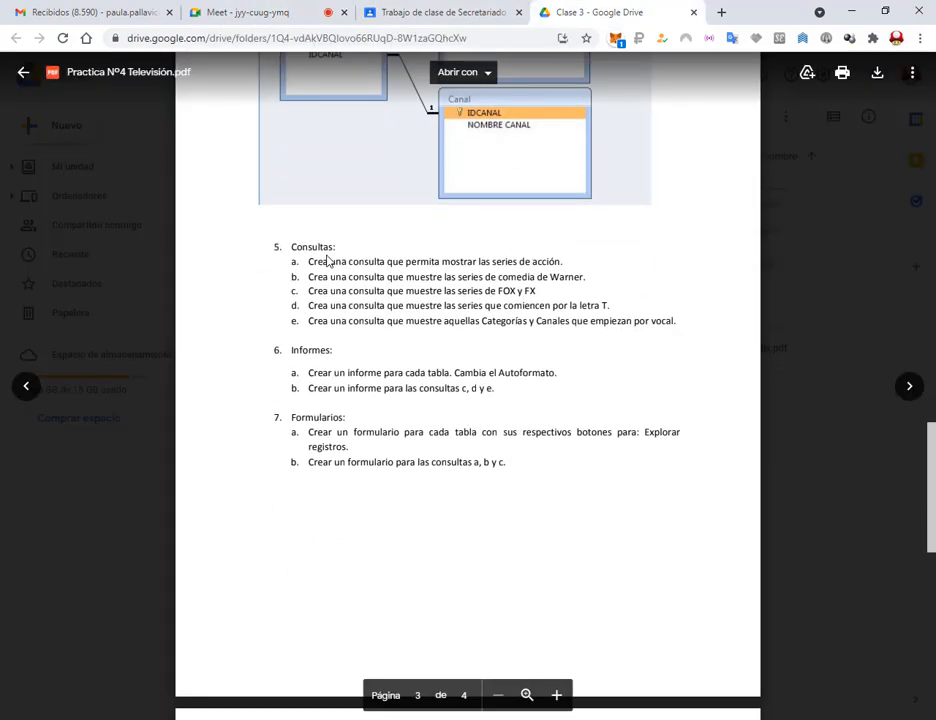
scroll(327, 261, up, 1)
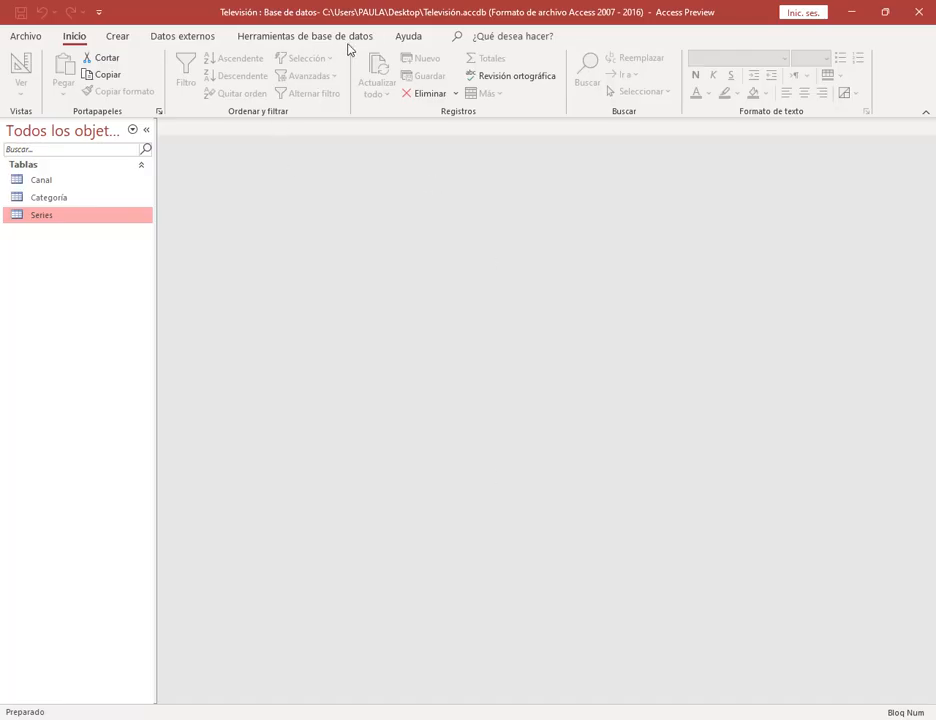
Open the Televisión database's relationships diagram and delete the relationship between Series and Categoría.
click(342, 38)
click(192, 72)
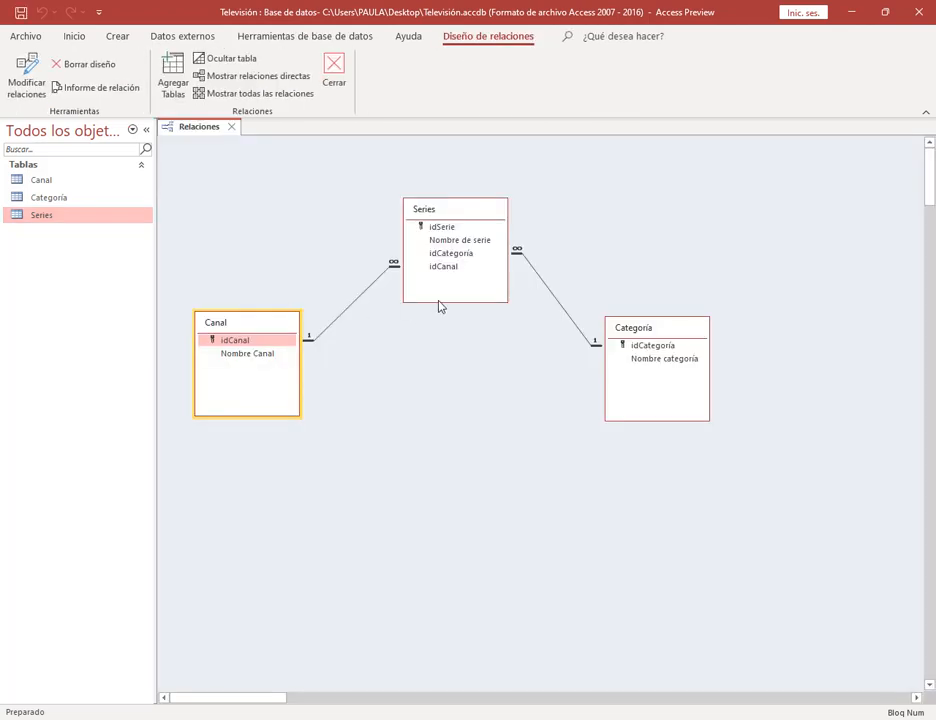
click(542, 282)
right_click(542, 282)
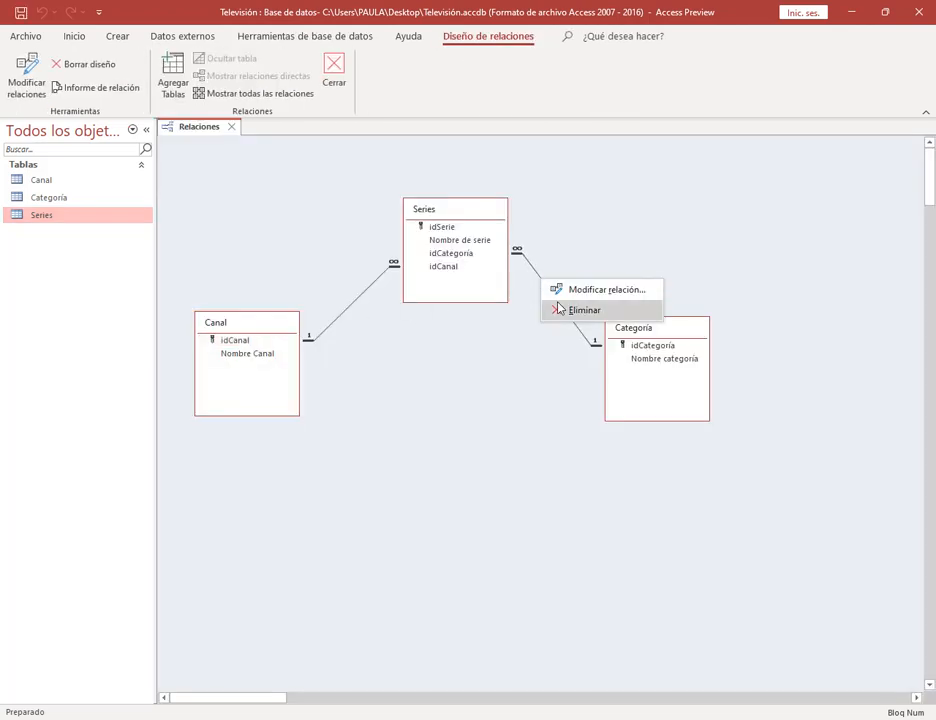
click(562, 310)
key(Return)
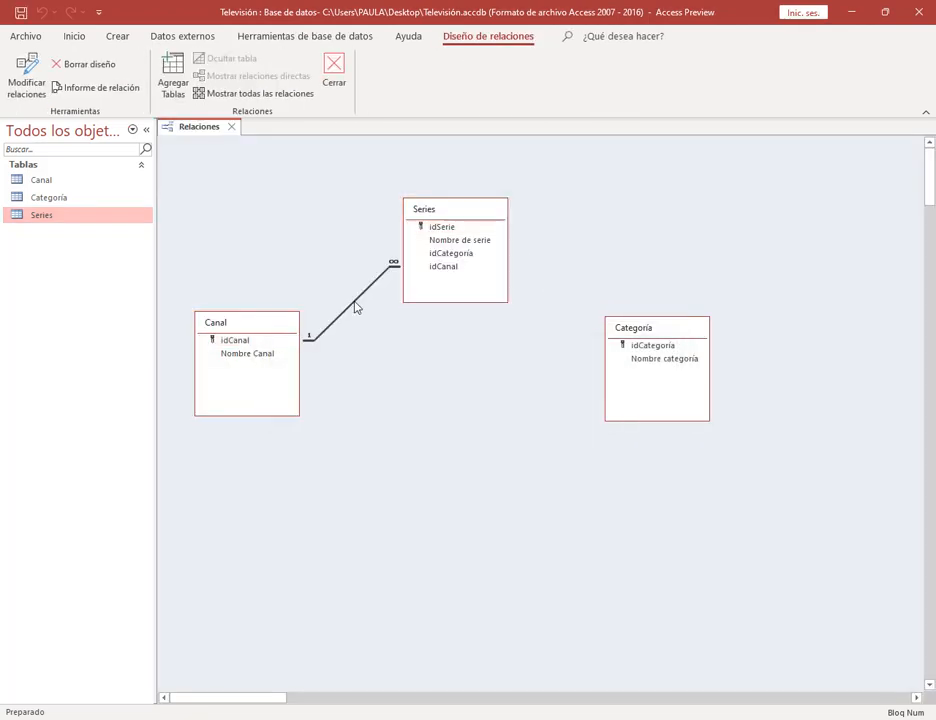
Delete the relationship between Canal and Series in the relationships diagram.
right_click(355, 303)
click(378, 332)
click(428, 412)
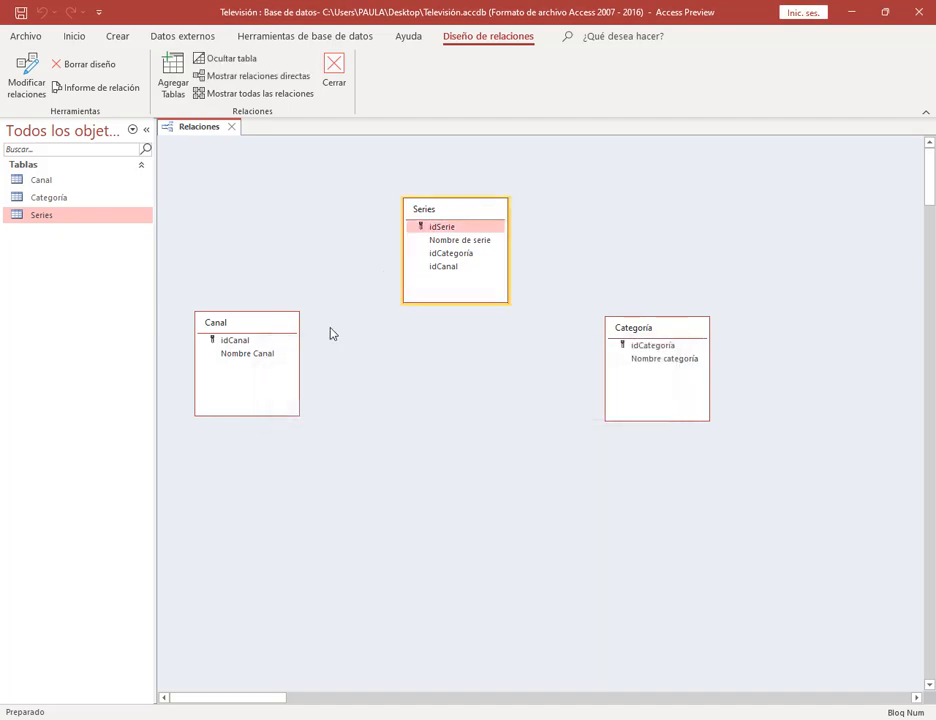
Close the relationships diagram and shrink the database window so the assignment's Consultas tasks in the browser can be read behind it.
click(231, 128)
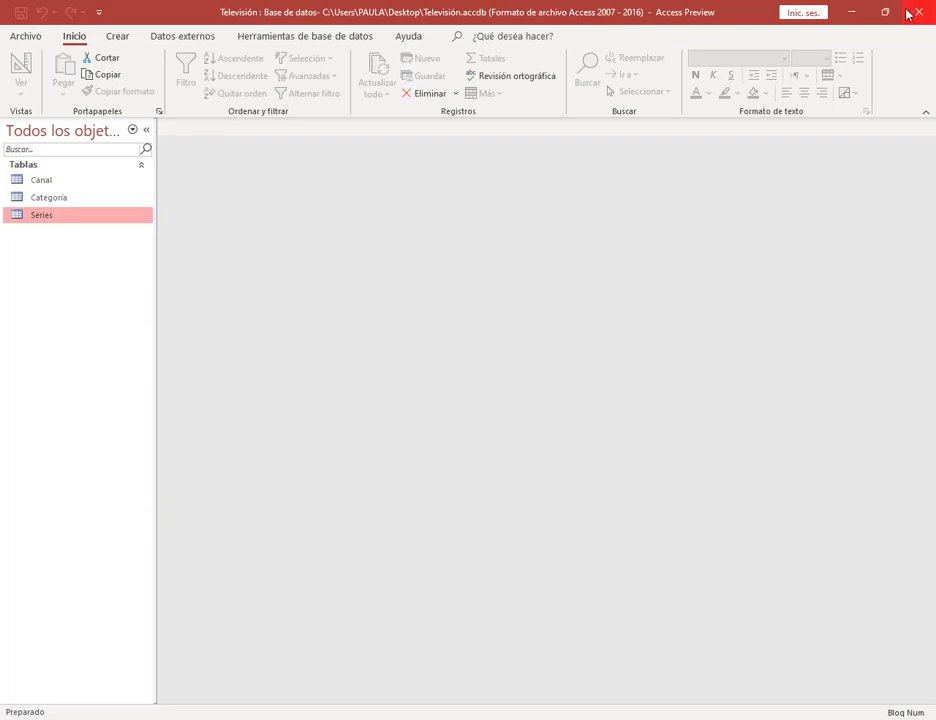
click(885, 12)
drag(488, 37, 420, 288)
scroll(487, 178, down, 3)
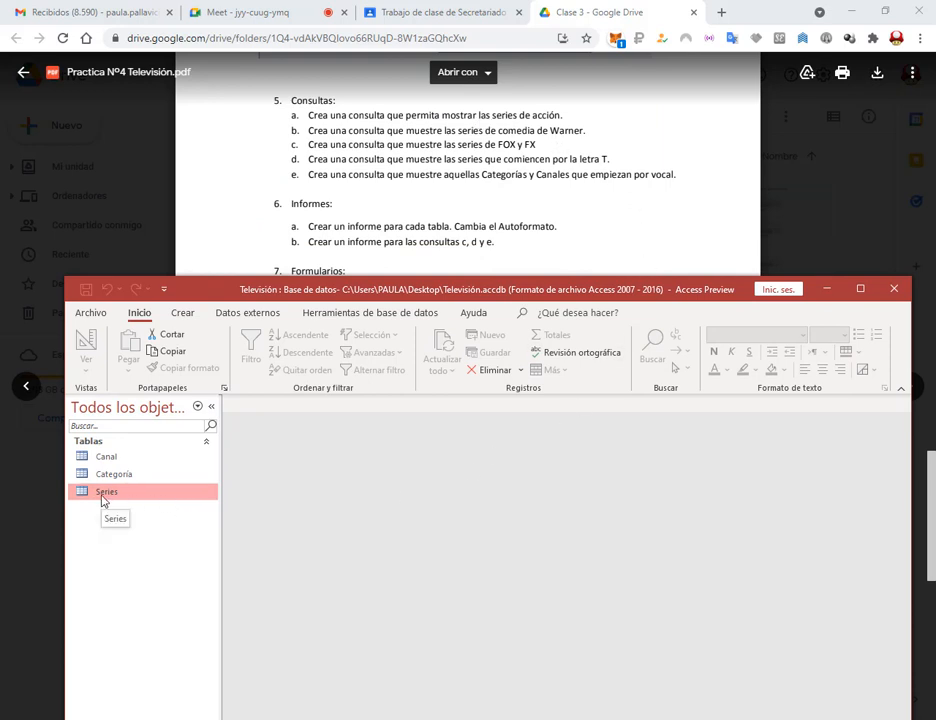
Start a query in design view and add the Series and Categoría tables, placing them side by side.
click(186, 313)
click(354, 362)
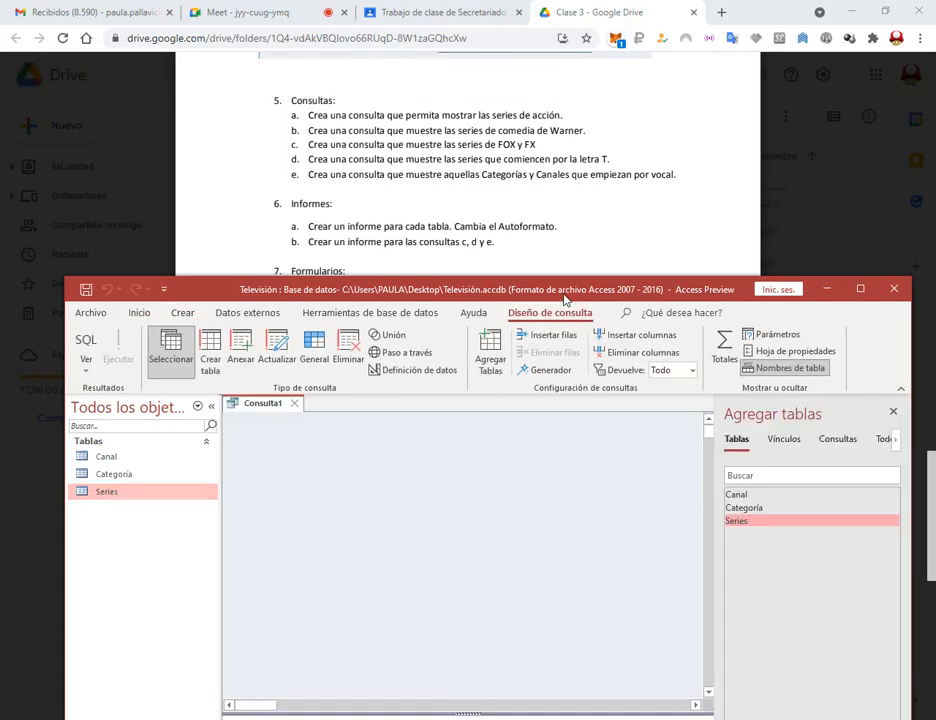
drag(561, 292, 561, 165)
drag(731, 398, 439, 338)
drag(746, 385, 299, 320)
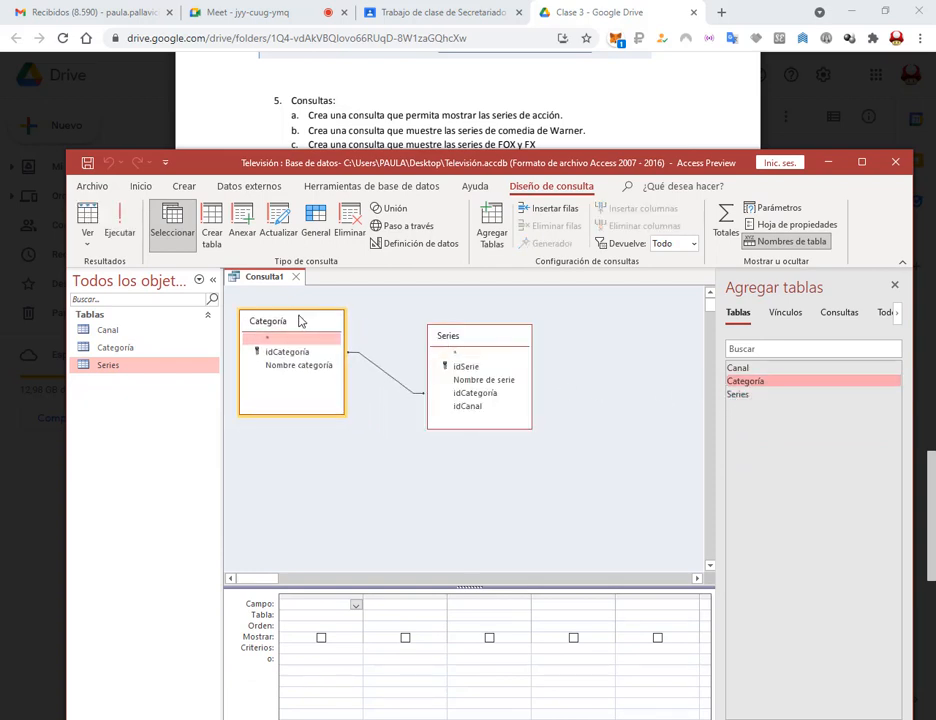
drag(471, 342, 498, 333)
Maximize the database window and delete the join between Categoría and Series in the query design.
click(412, 380)
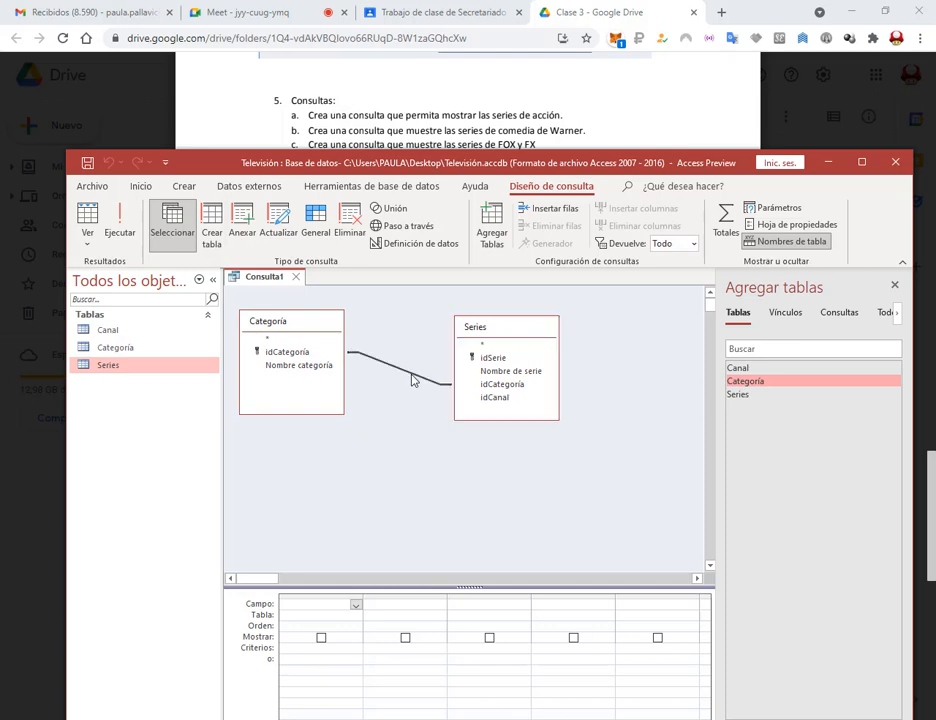
click(861, 162)
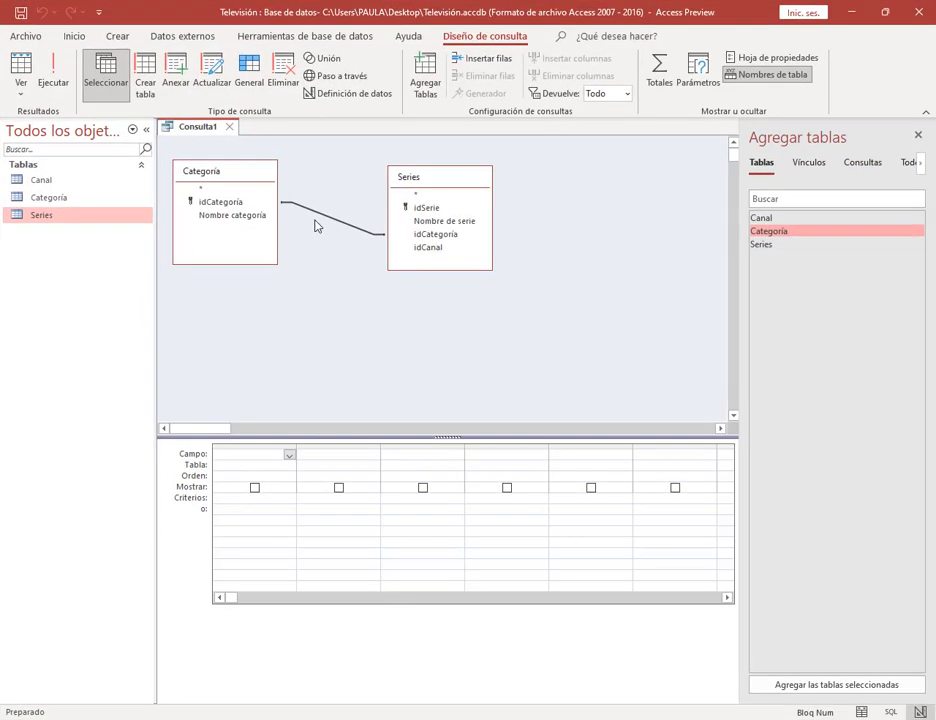
right_click(332, 224)
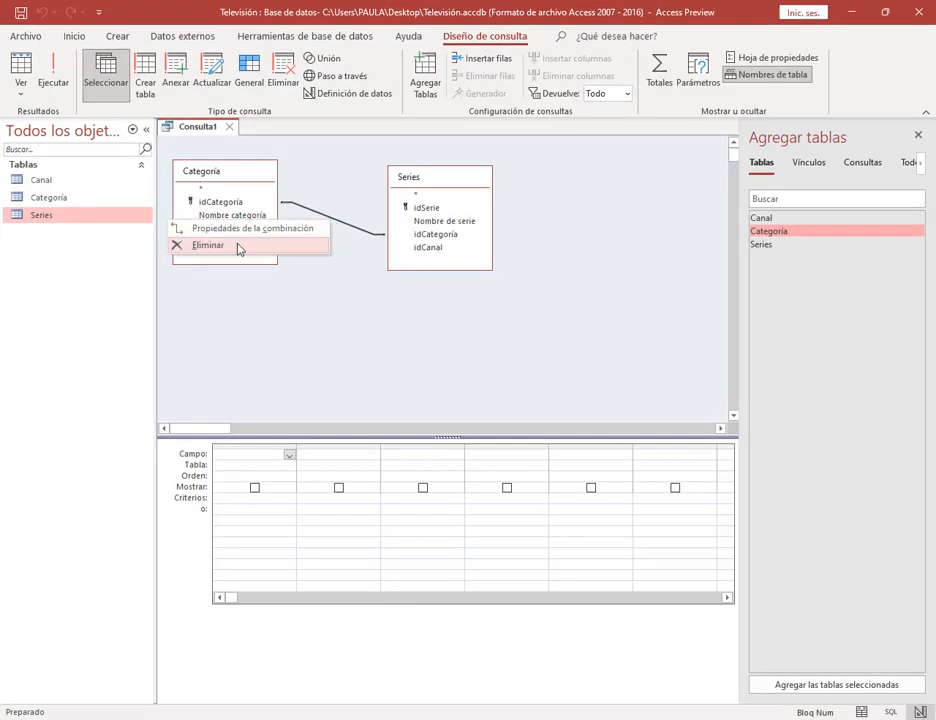
click(362, 258)
click(302, 207)
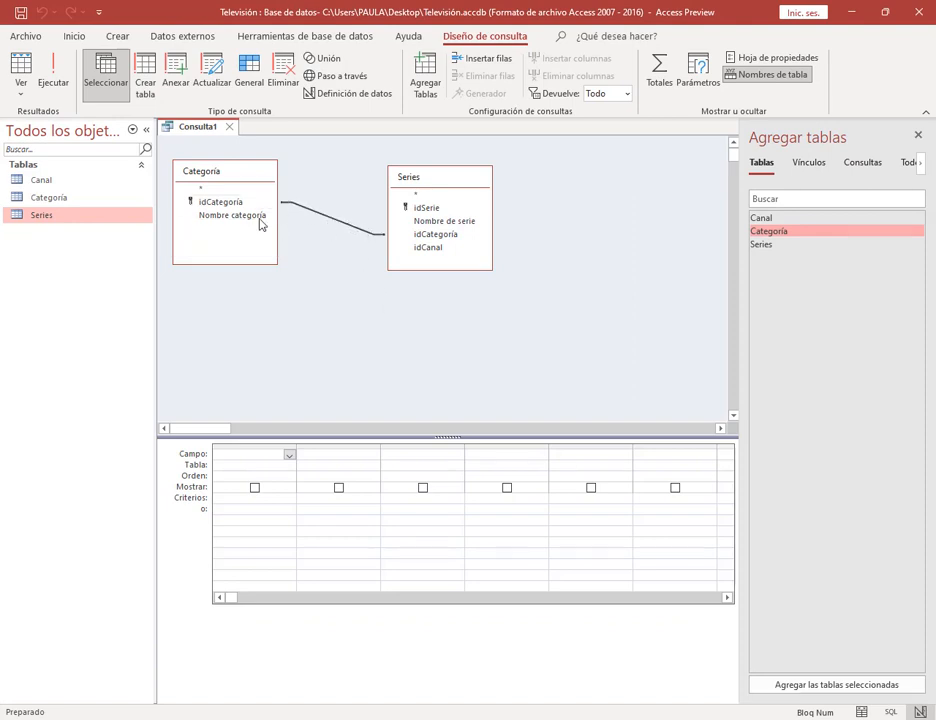
right_click(360, 232)
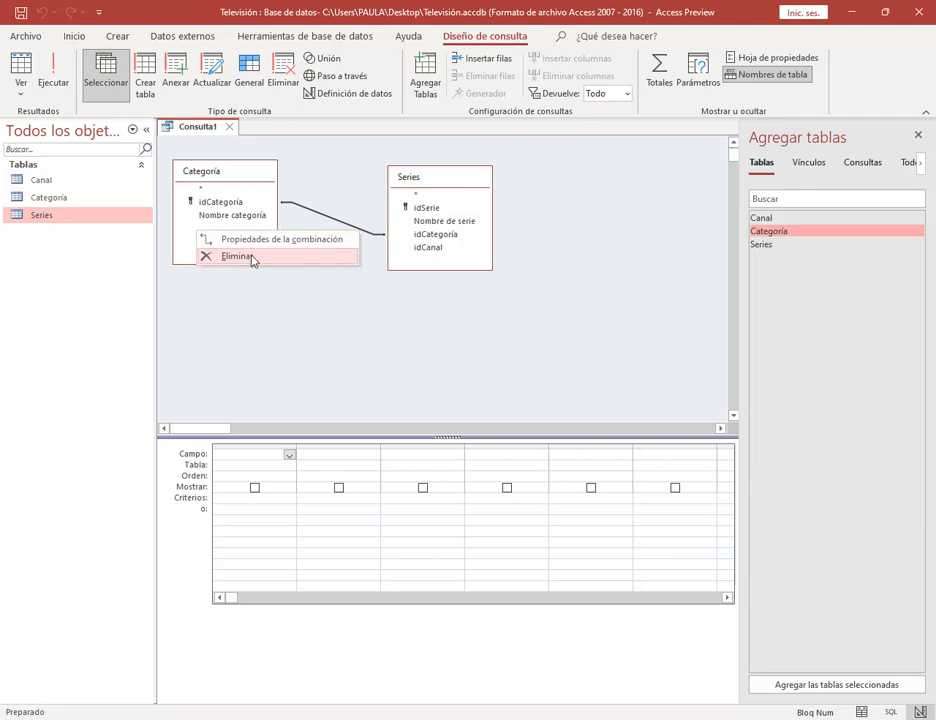
click(251, 258)
drag(474, 187, 466, 180)
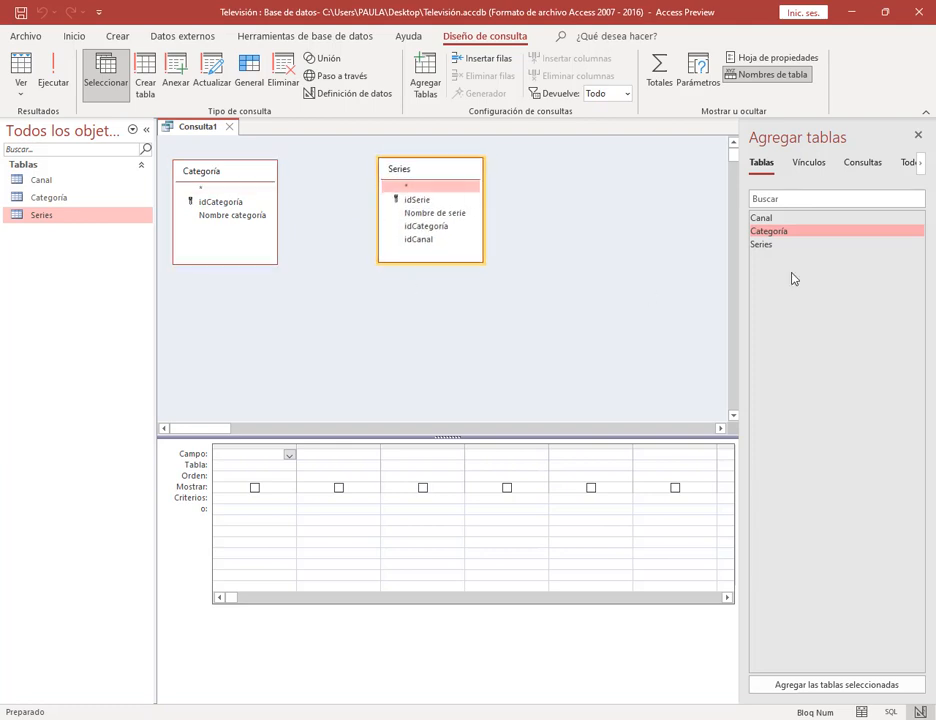
Add Nombre de serie from Series and Nombre categoría from Categoría to the query without a join, and run it.
click(918, 135)
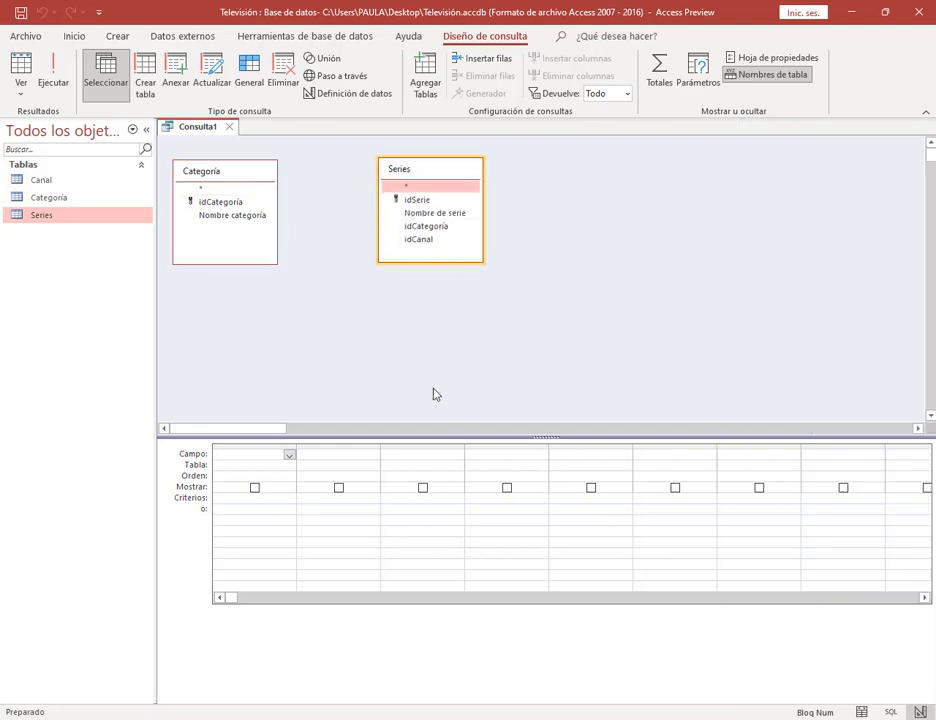
click(325, 362)
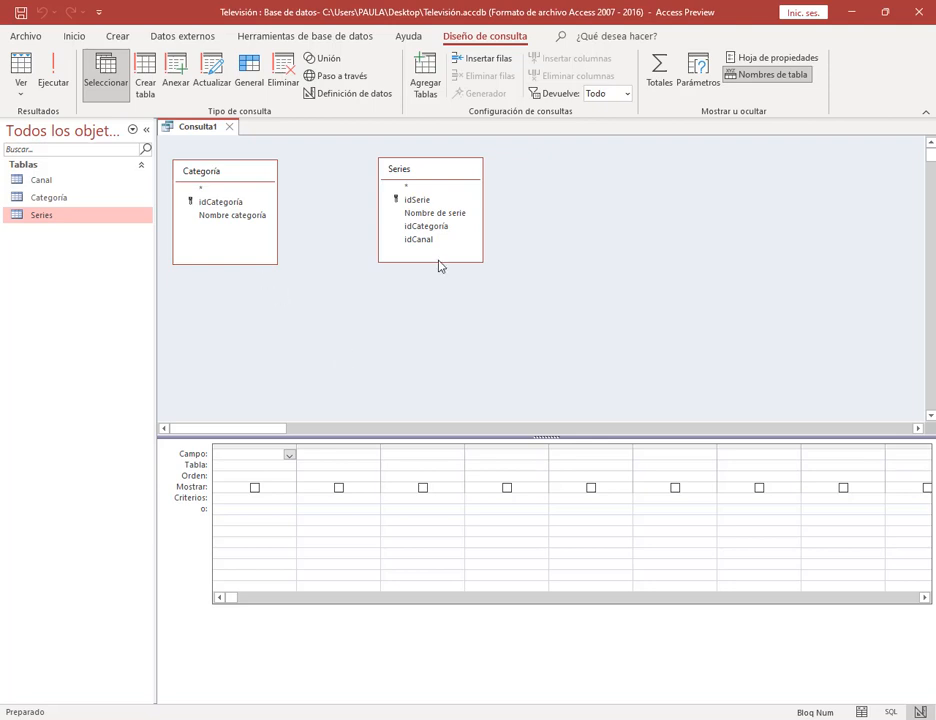
double_click(445, 217)
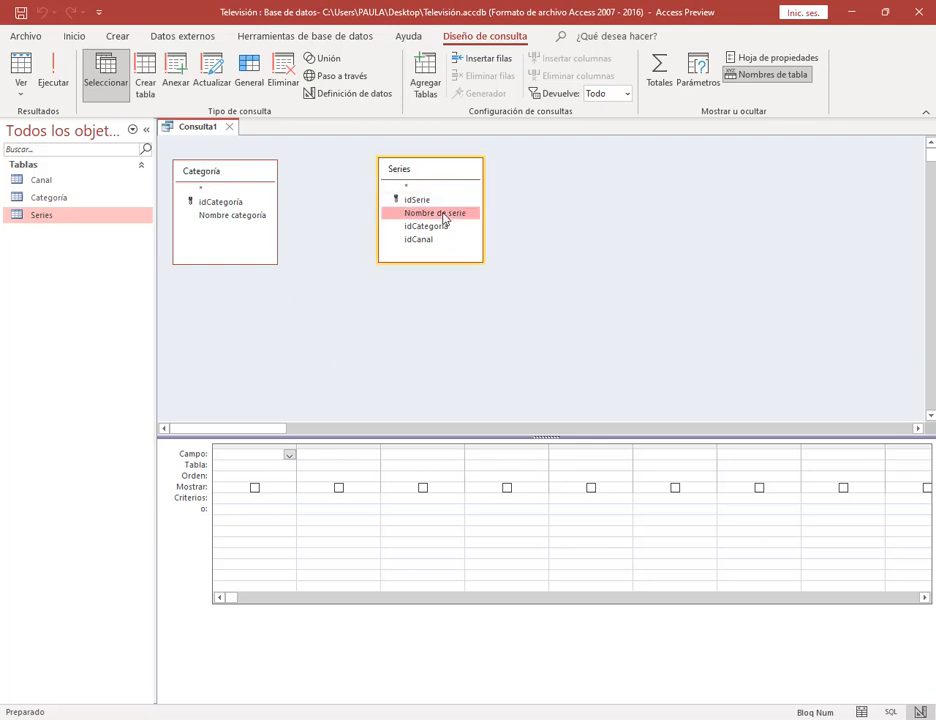
double_click(208, 217)
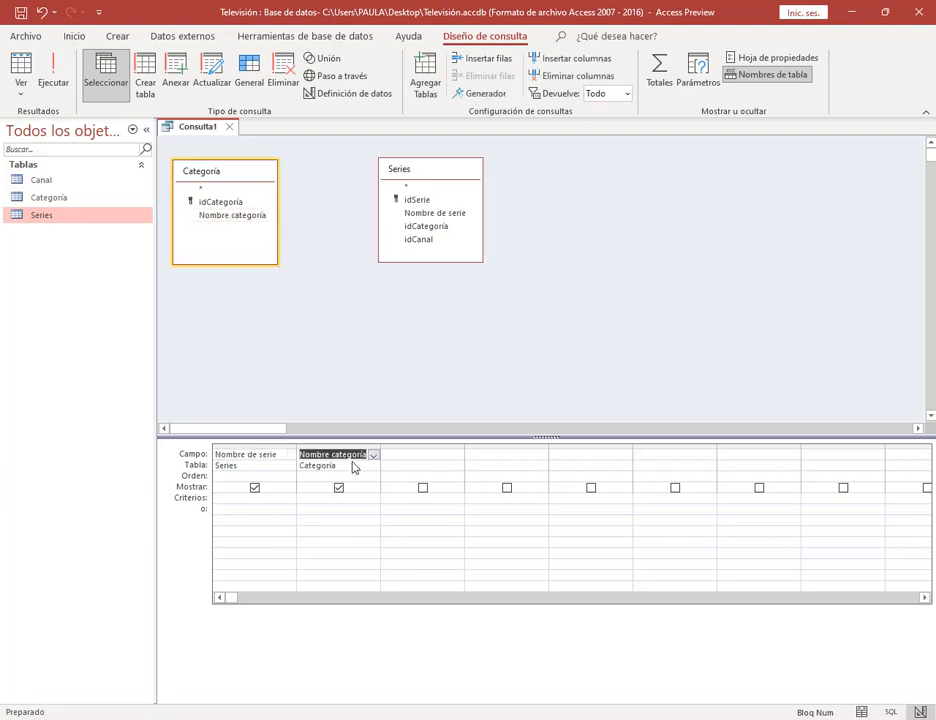
click(337, 488)
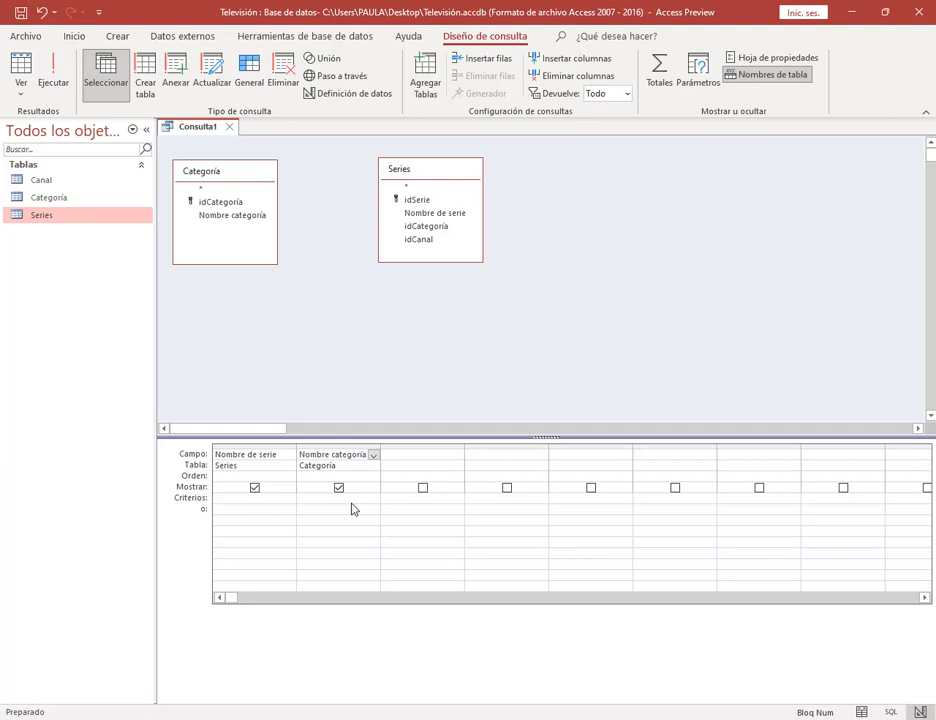
click(66, 67)
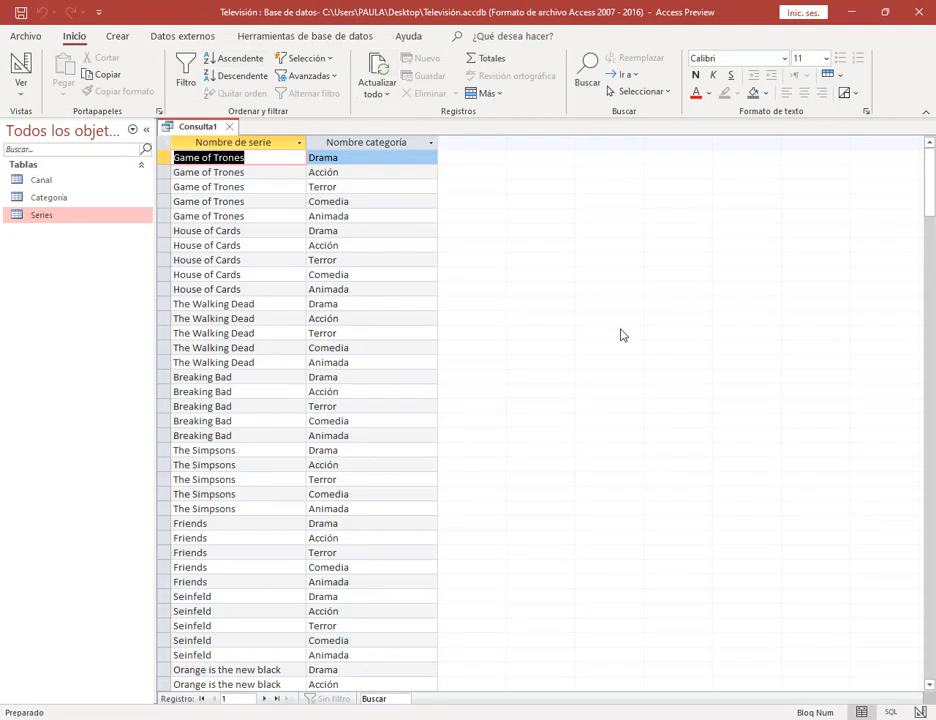
Compare the unjoined query's full list of series and categories with the records in the Series table.
double_click(42, 216)
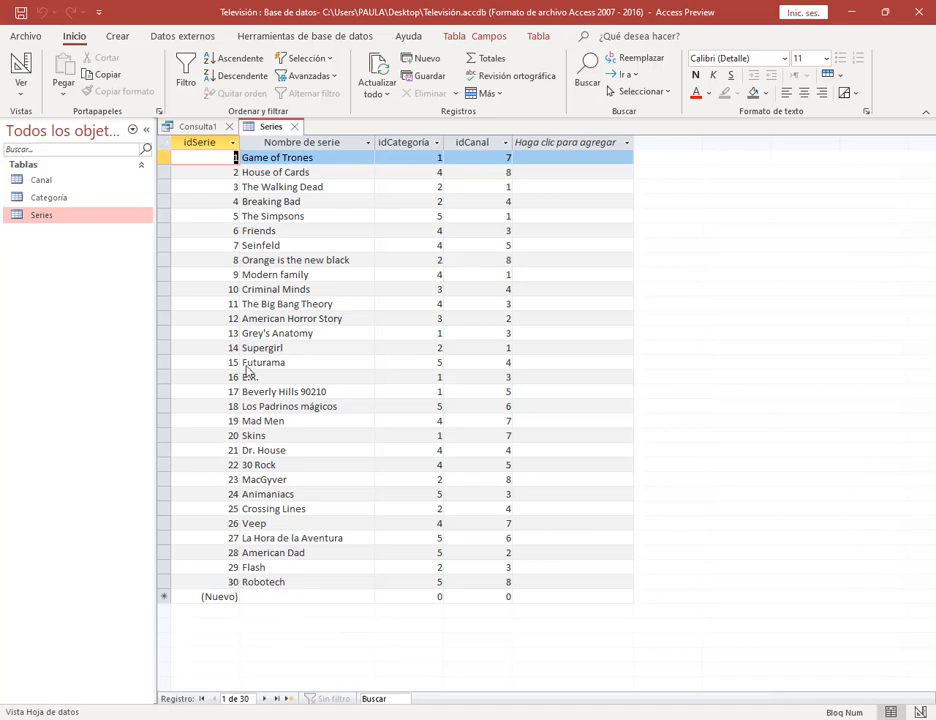
click(197, 127)
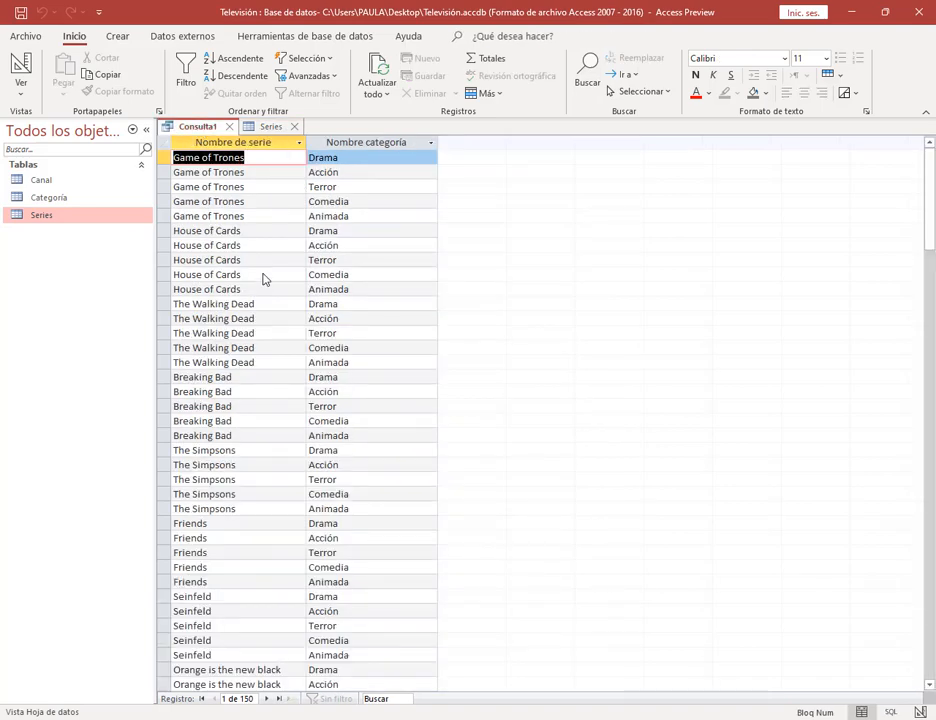
scroll(265, 282, down, 18)
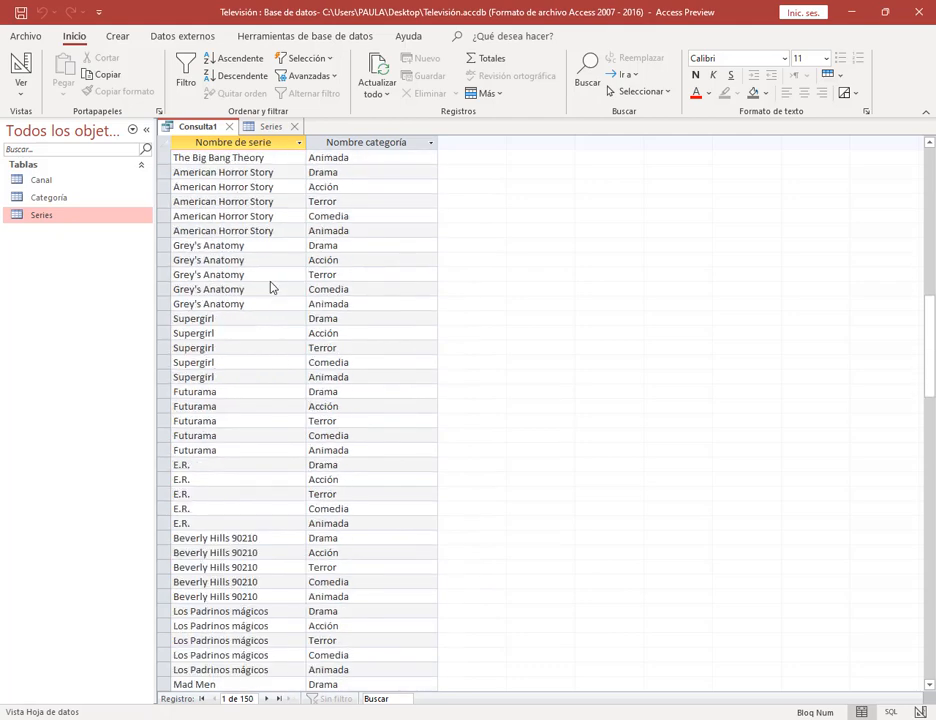
scroll(270, 288, down, 20)
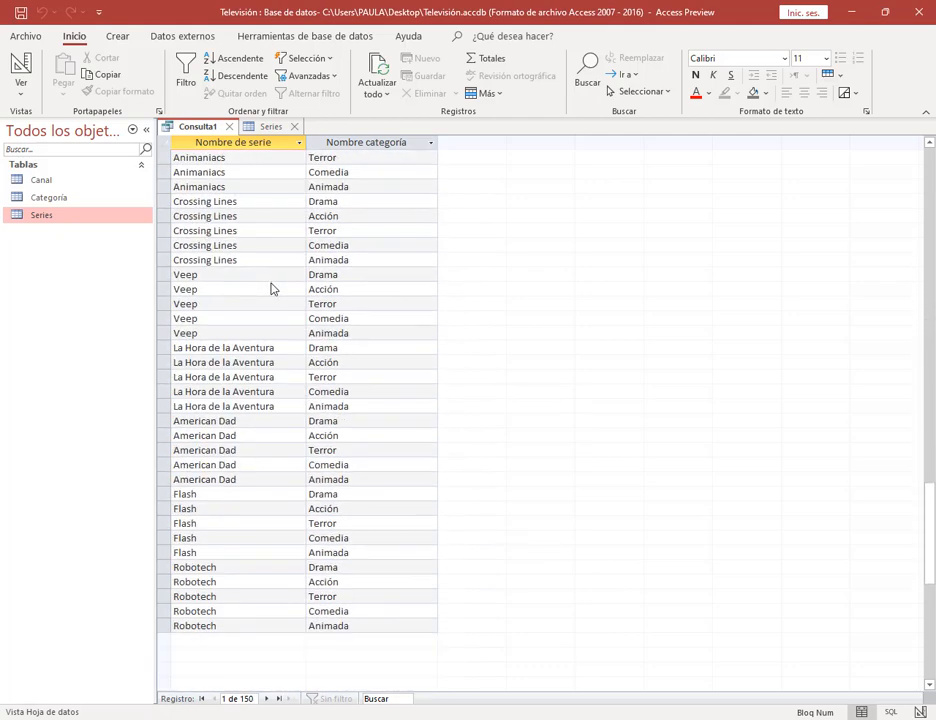
scroll(270, 288, down, 7)
scroll(270, 288, up, 20)
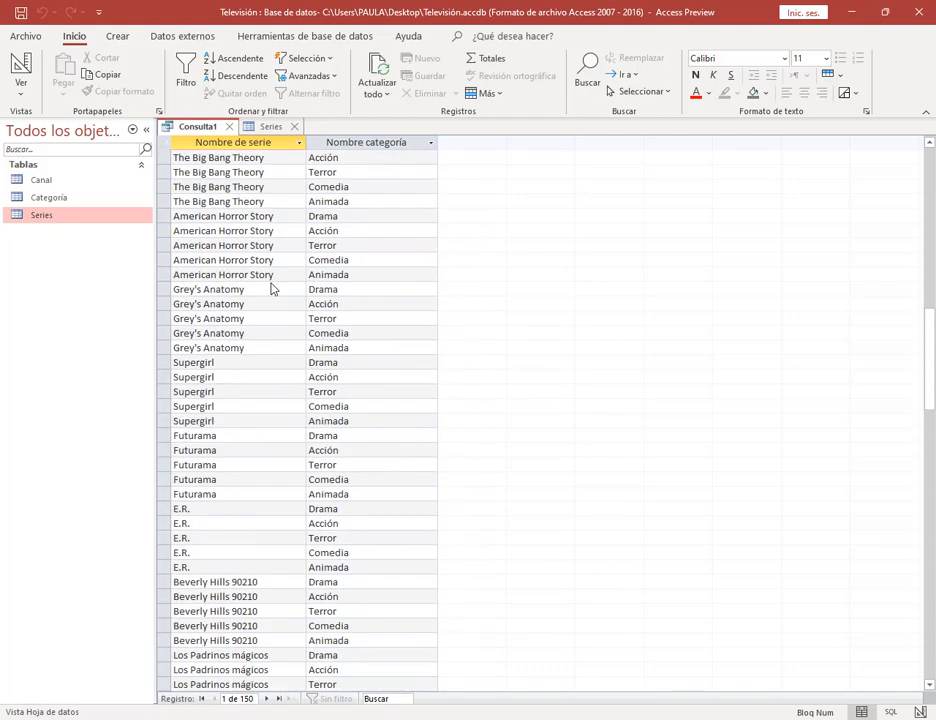
scroll(272, 288, up, 17)
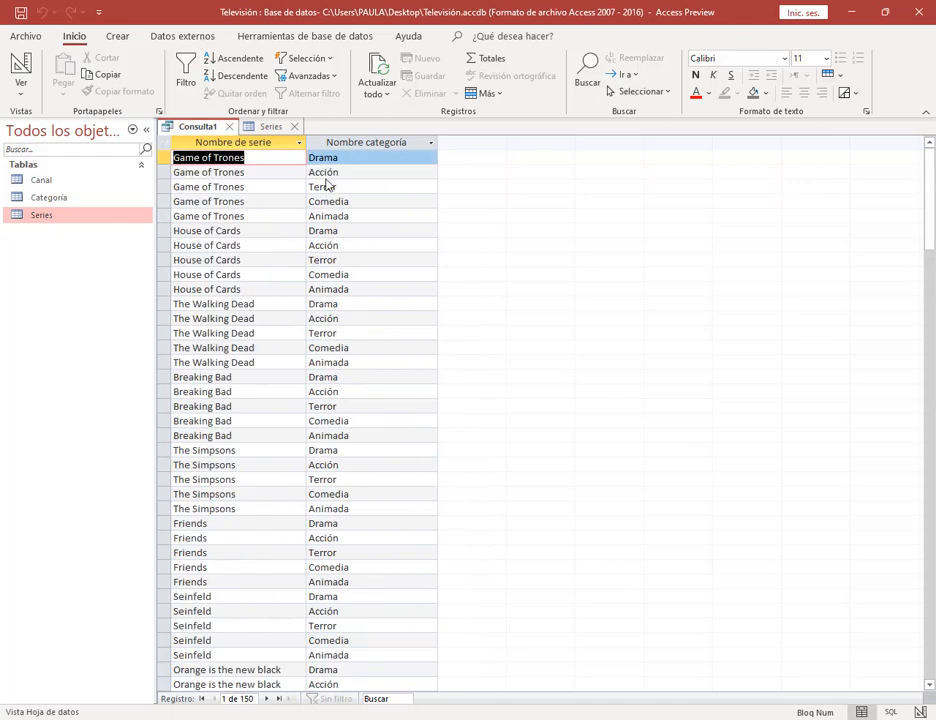
click(270, 127)
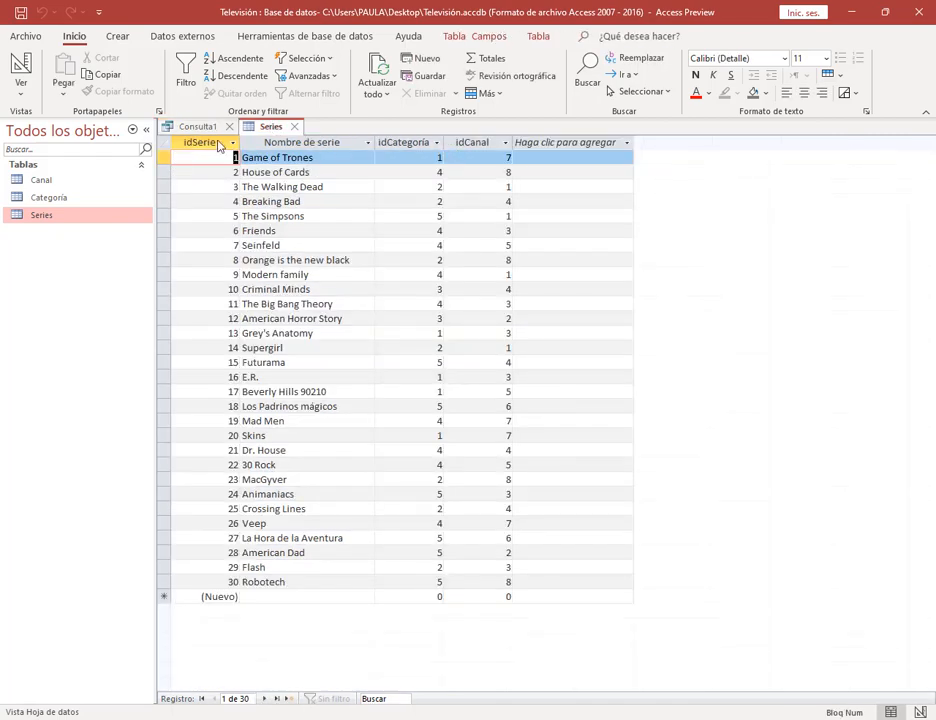
click(294, 126)
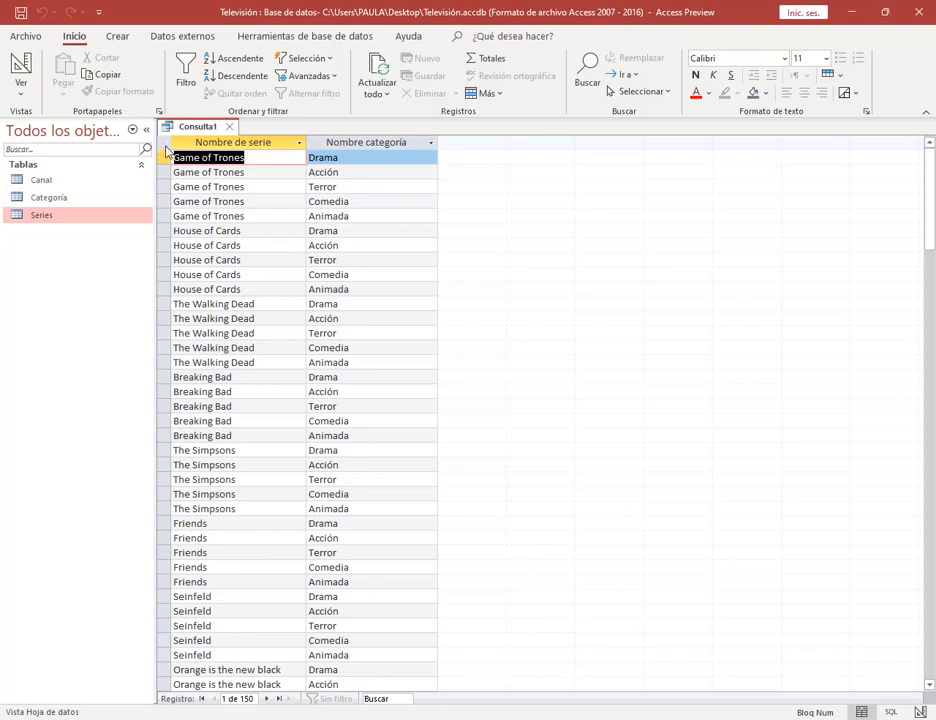
mouse_move(157, 139)
mouse_down()
mouse_move(284, 215)
mouse_move(456, 226)
mouse_up()
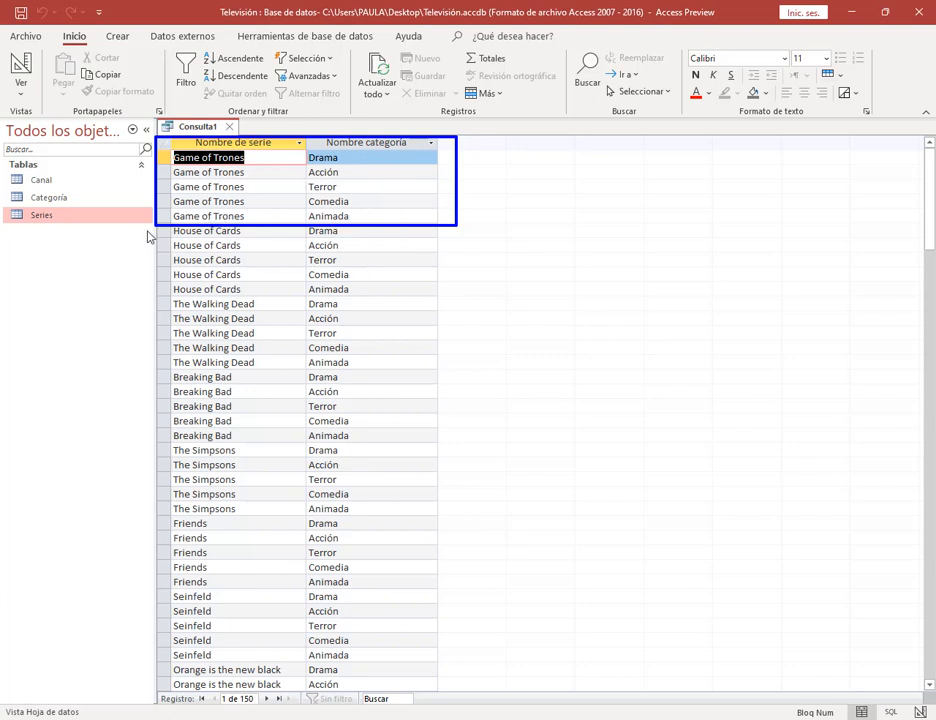
mouse_move(152, 230)
mouse_down()
mouse_move(288, 278)
mouse_move(452, 304)
mouse_up()
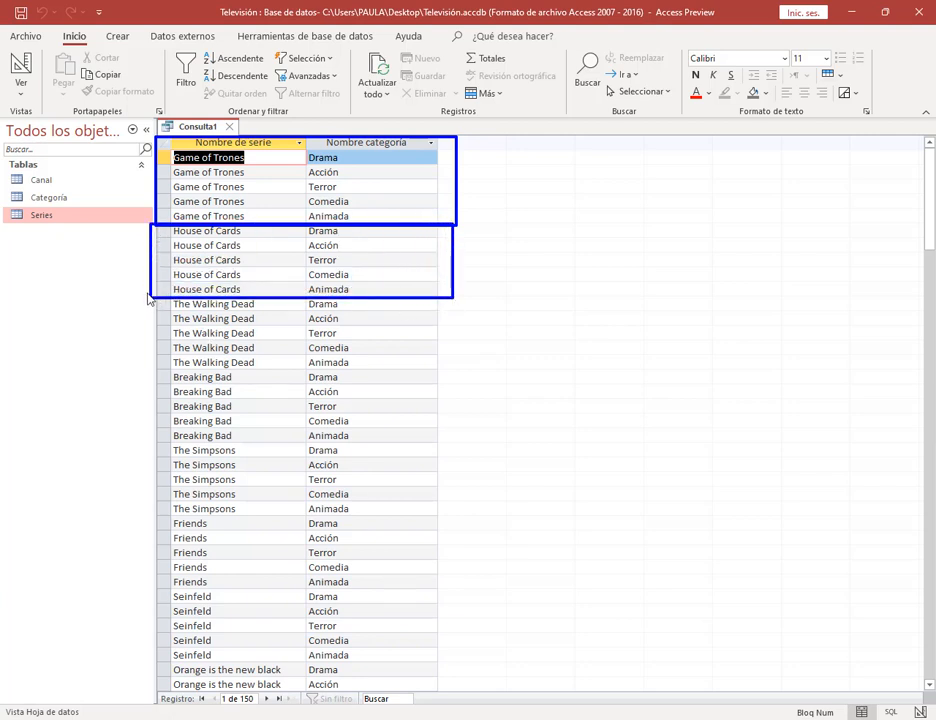
mouse_move(147, 298)
mouse_down()
mouse_move(374, 384)
mouse_move(478, 359)
mouse_move(455, 349)
mouse_move(445, 371)
mouse_up()
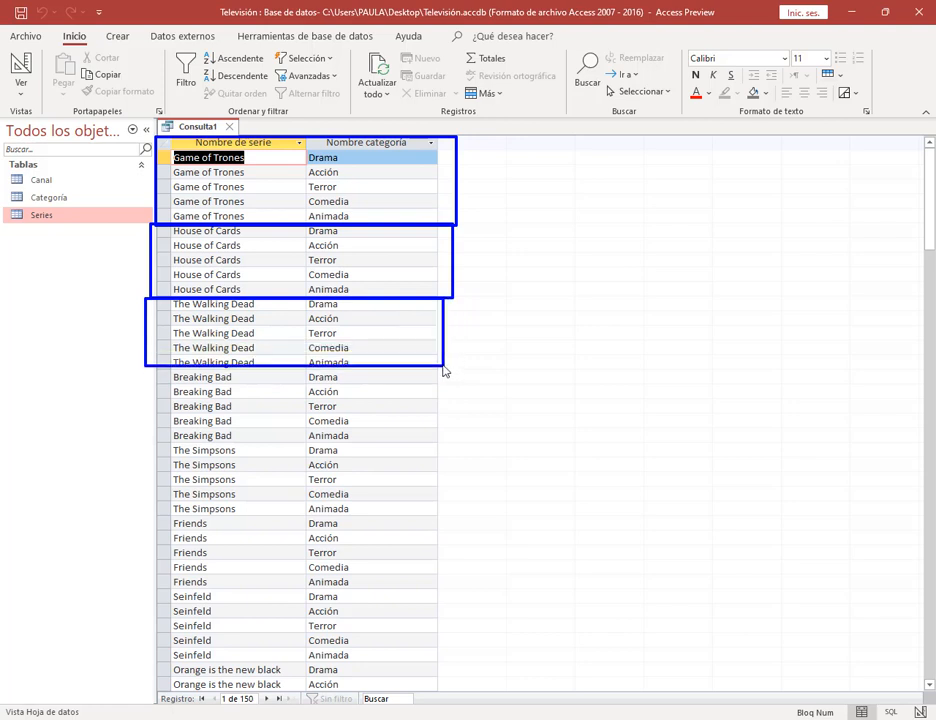
mouse_move(152, 364)
mouse_down()
mouse_move(420, 451)
mouse_move(450, 448)
mouse_up()
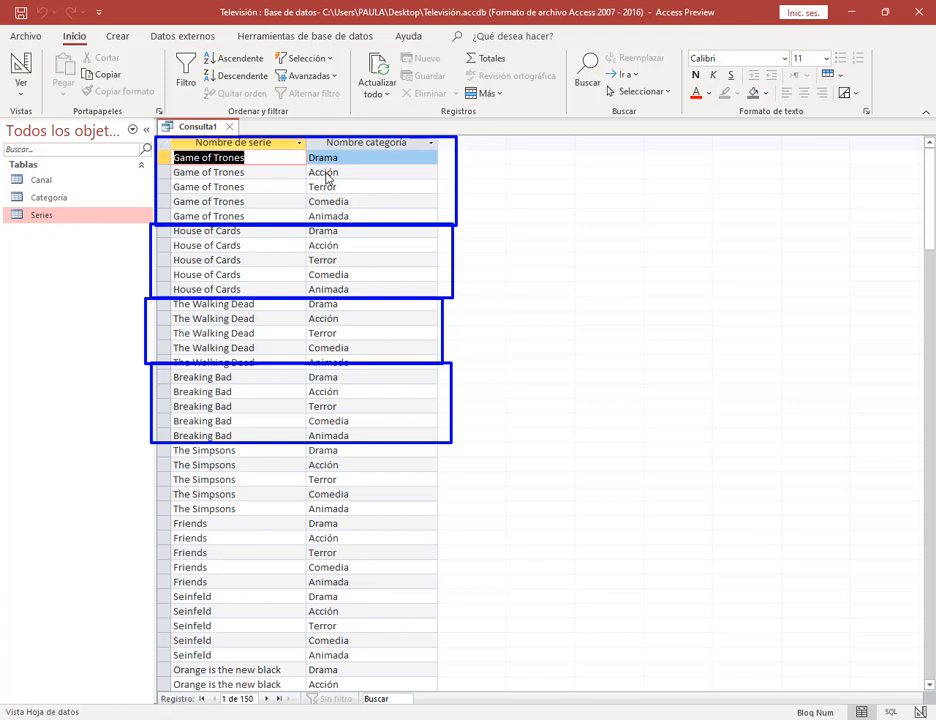
click(180, 161)
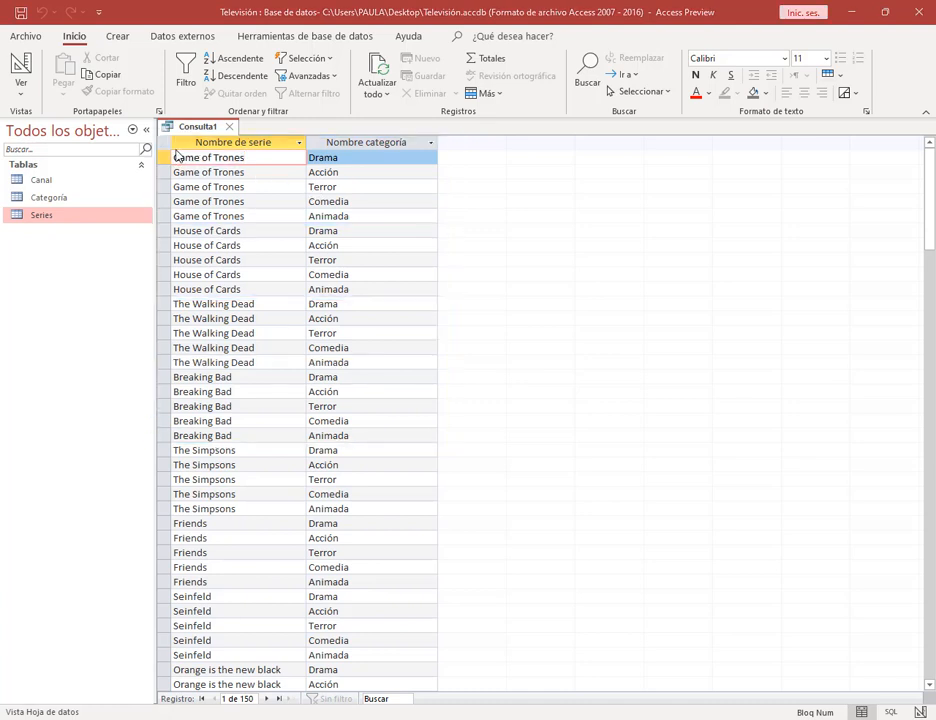
drag(172, 150, 254, 223)
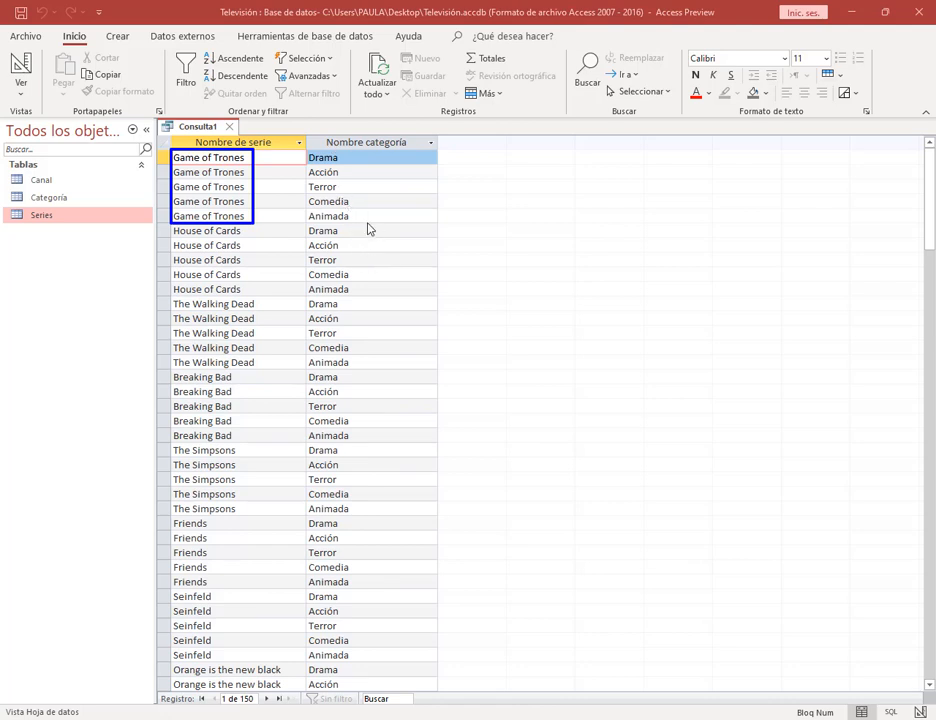
key(Escape)
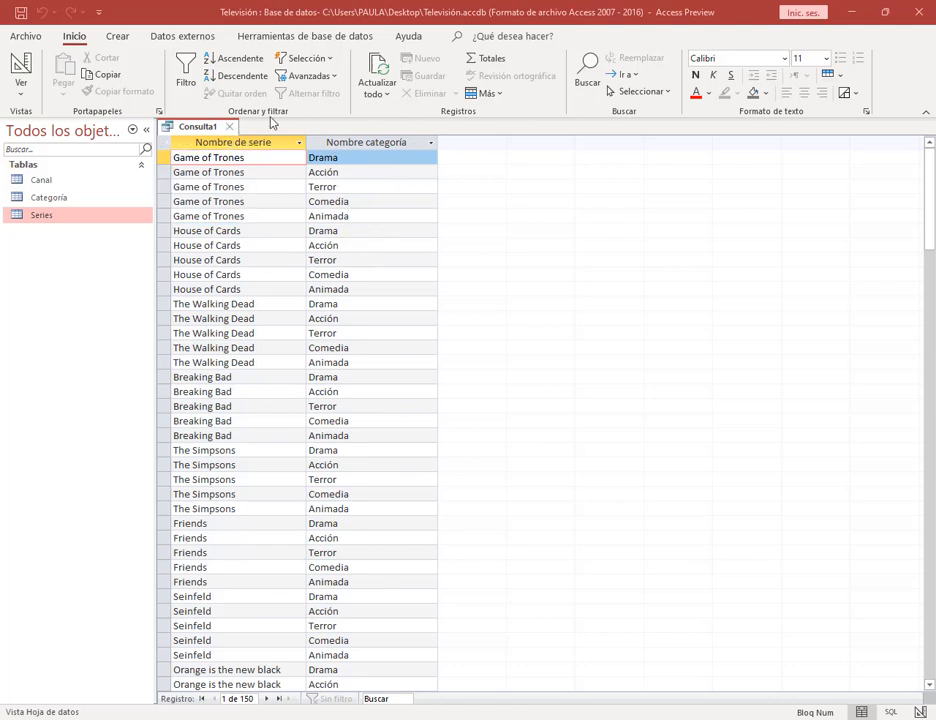
Close the unjoined query and discard its design changes.
click(229, 126)
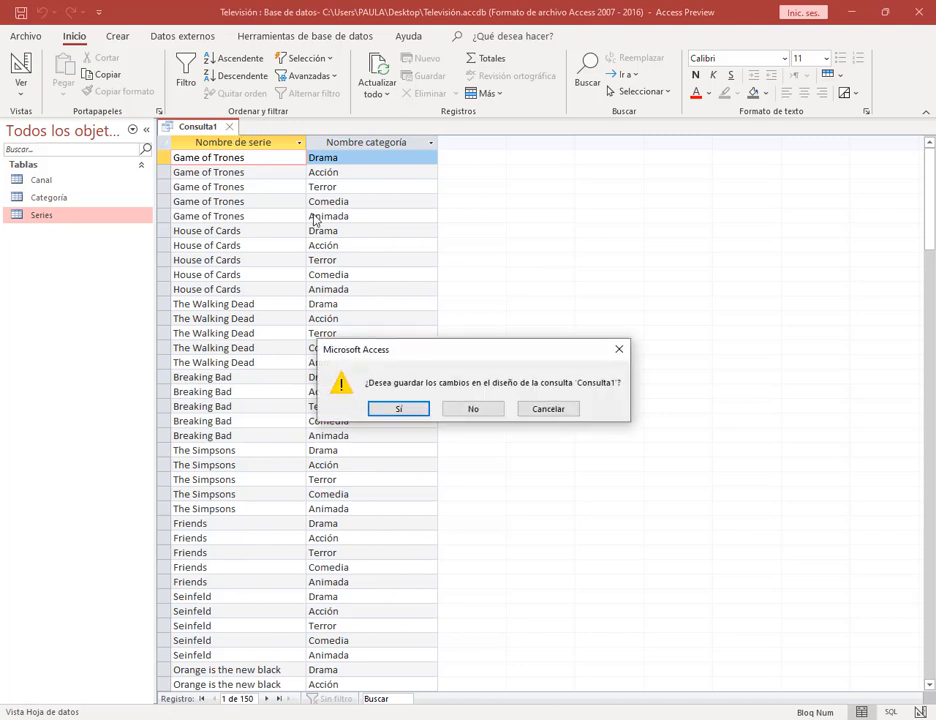
click(473, 409)
Relate idCanal in Canal to idCanal in Series in the relationships design, enforcing referential integrity.
click(343, 38)
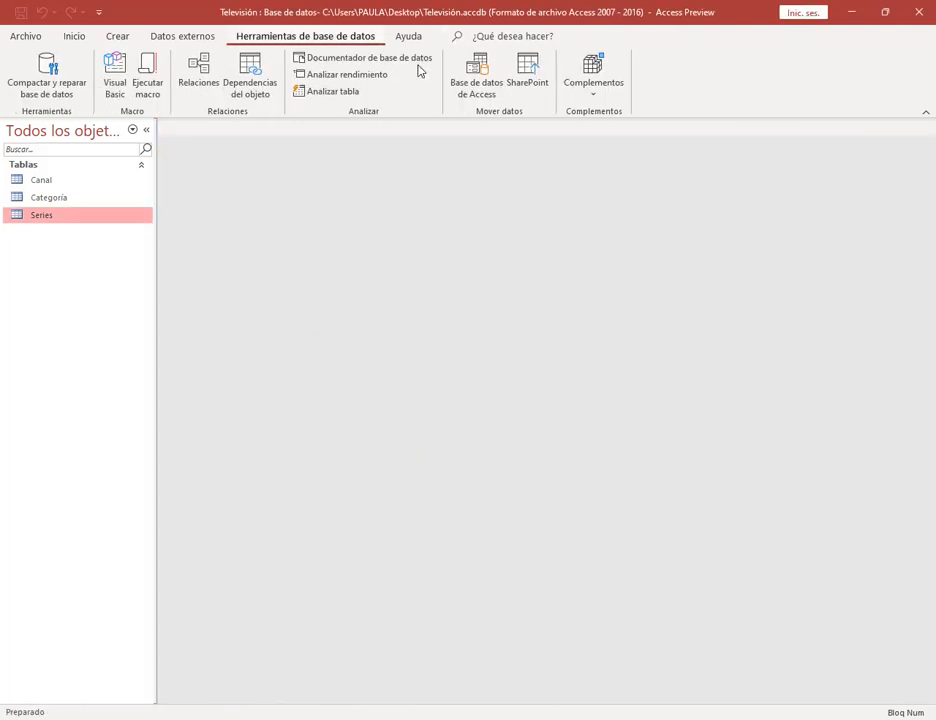
click(197, 77)
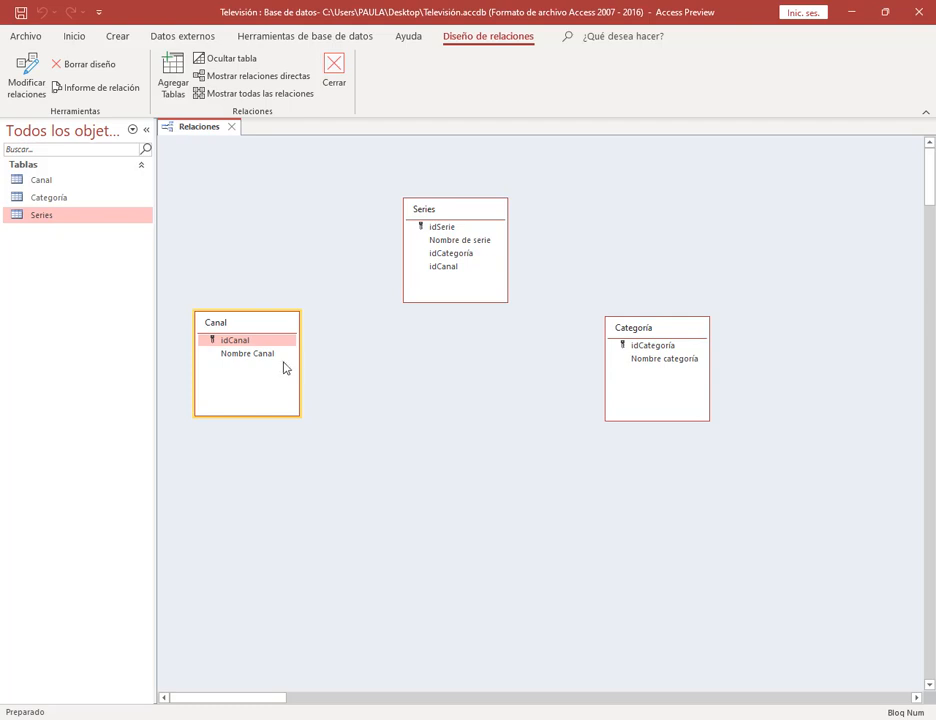
drag(269, 339, 449, 270)
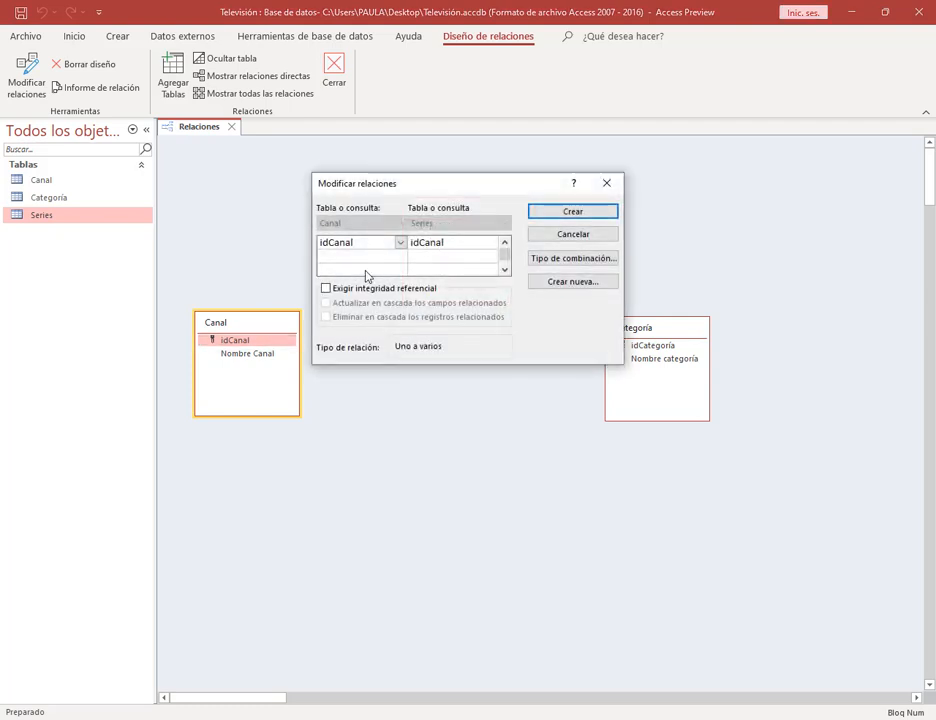
click(382, 288)
click(564, 211)
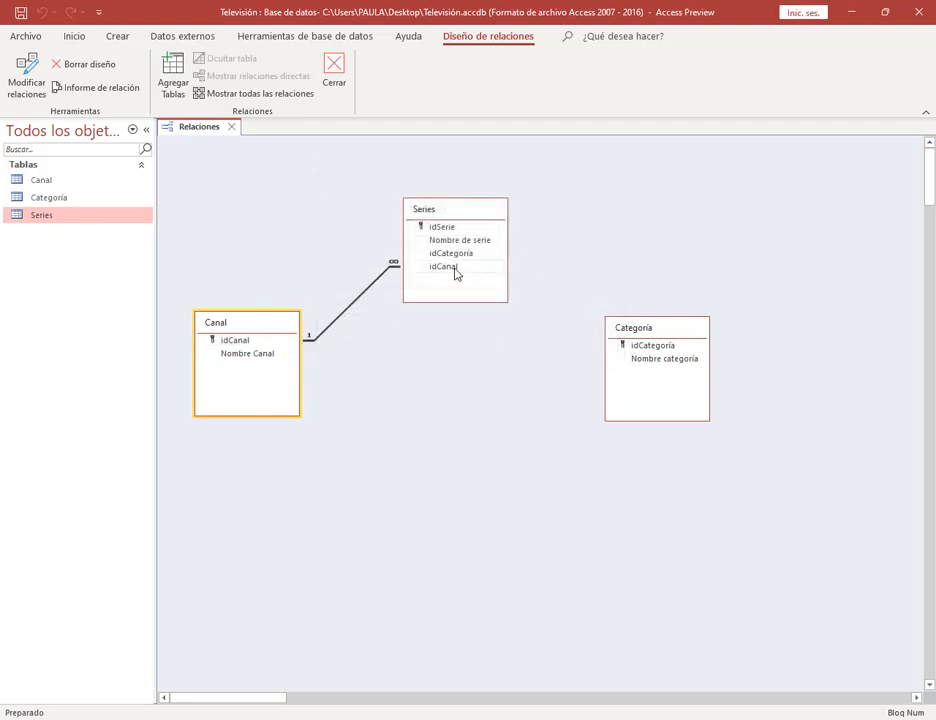
Relate idCategoría in Series to idCategoría in Categoría with referential integrity enforced, and close the relationships design.
drag(466, 257, 641, 350)
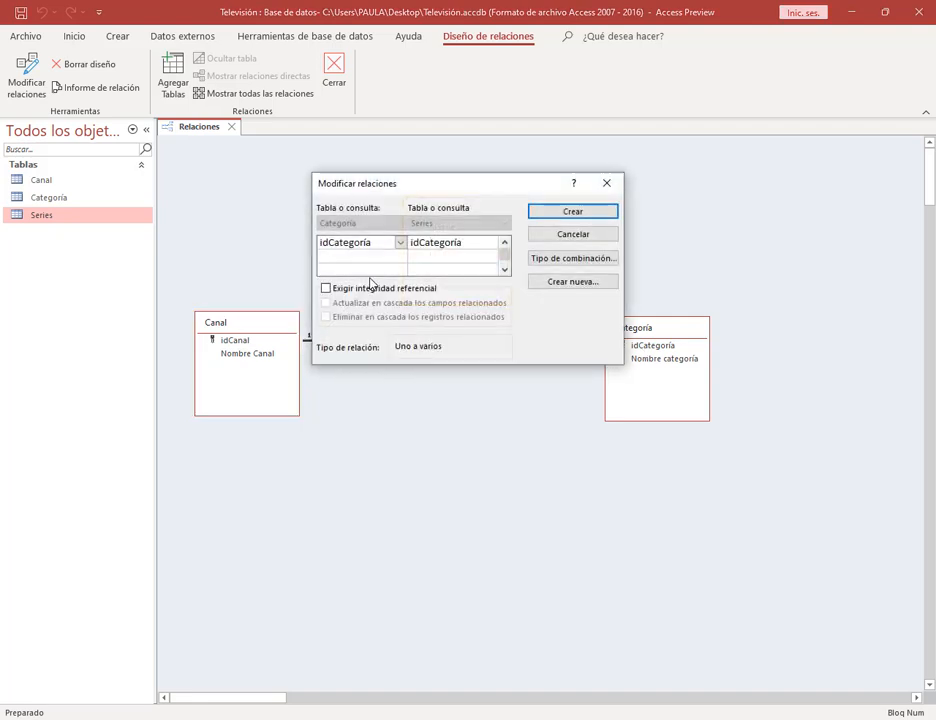
click(366, 291)
click(560, 213)
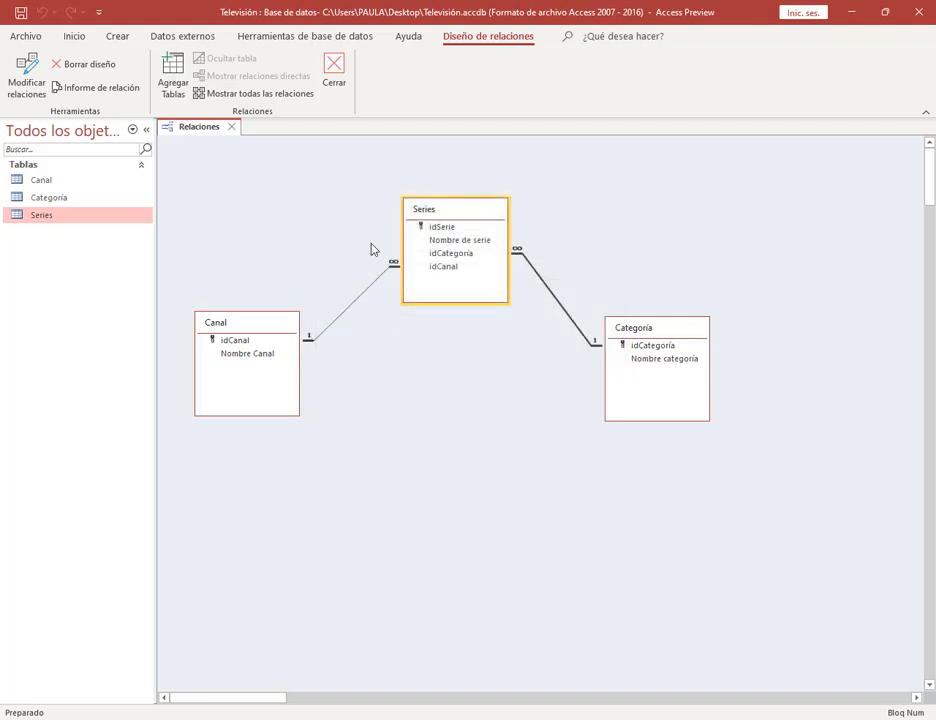
click(233, 127)
Create a new query in design view and add the Categoría and Series tables to it.
click(118, 37)
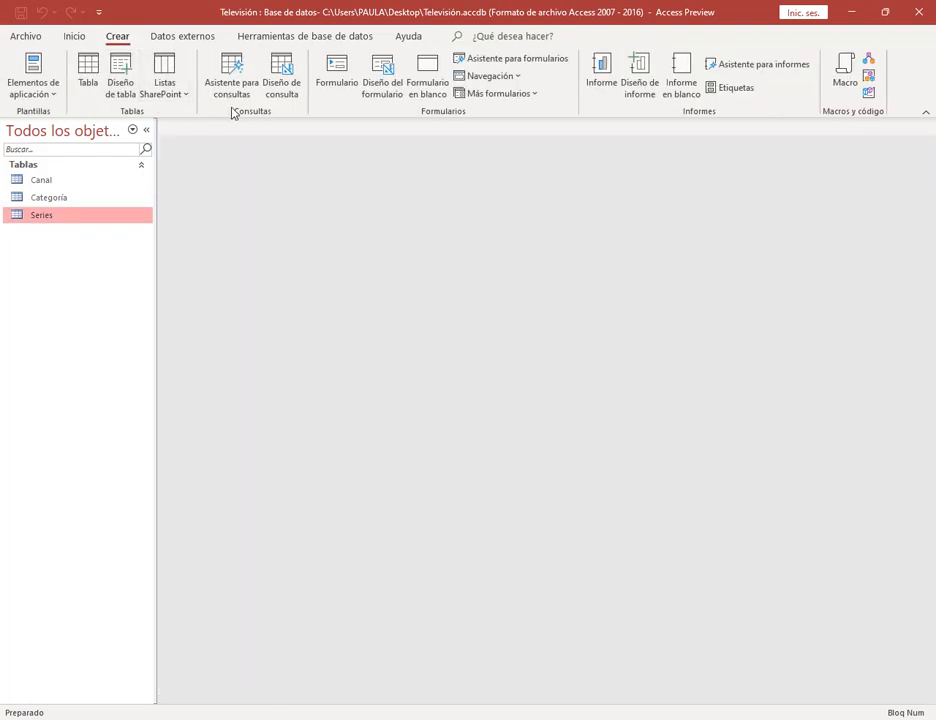
click(282, 88)
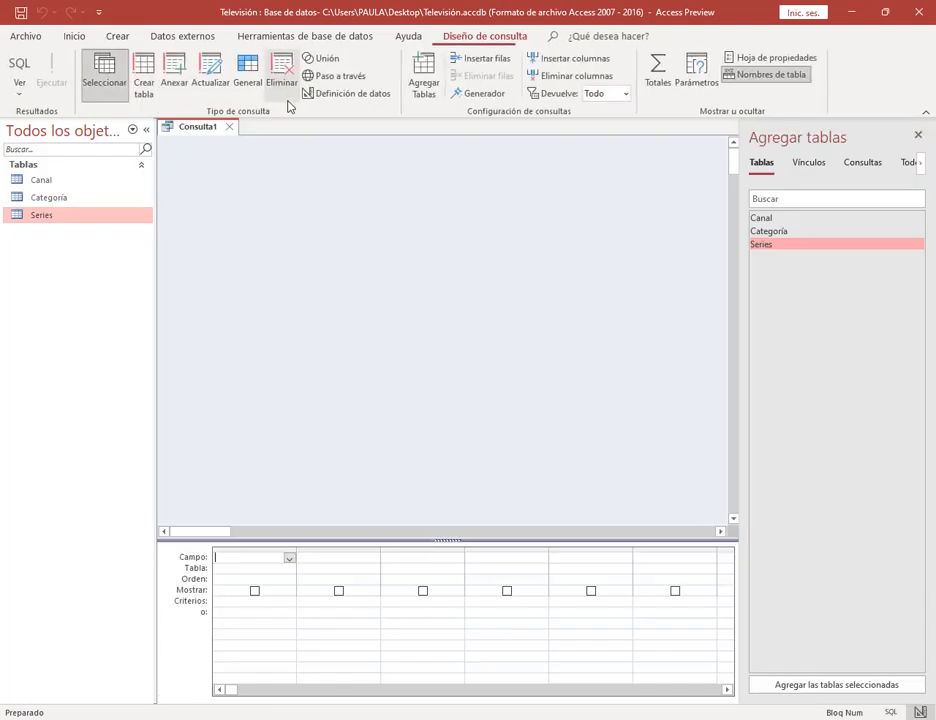
click(760, 231)
drag(638, 262, 638, 262)
drag(760, 244, 303, 234)
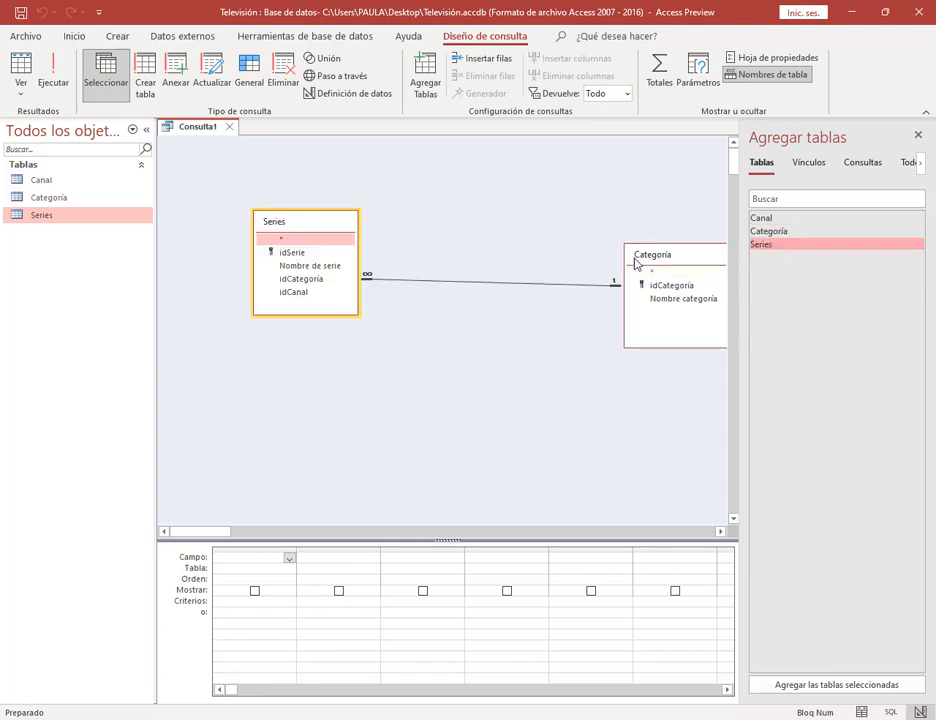
Arrange the Series and Categoría tables side by side in the query design and dismiss the list of tables to add.
drag(637, 261, 445, 237)
drag(310, 226, 244, 224)
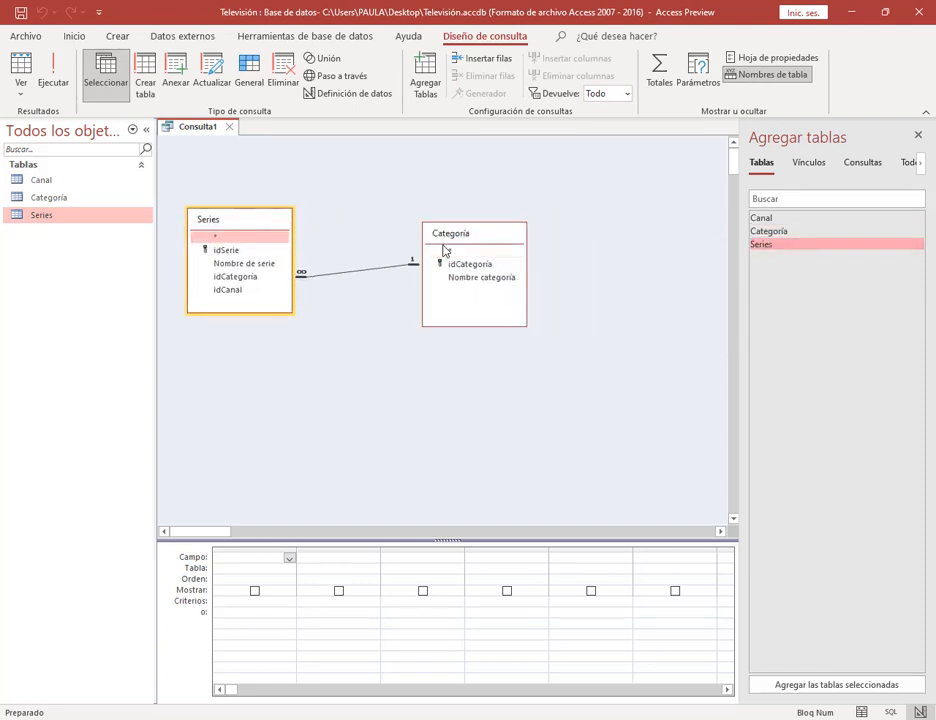
drag(443, 238, 464, 223)
click(919, 136)
drag(251, 228, 268, 228)
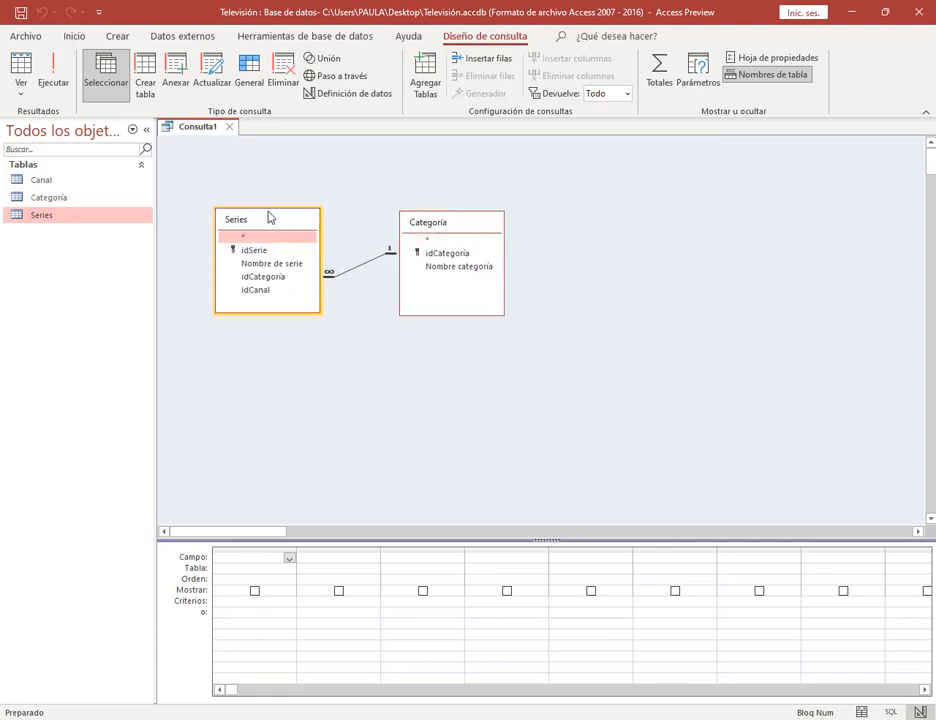
Add Nombre de serie from Series and Nombre categoría from Categoría to the joined query, run it and return to its design.
click(261, 266)
double_click(261, 266)
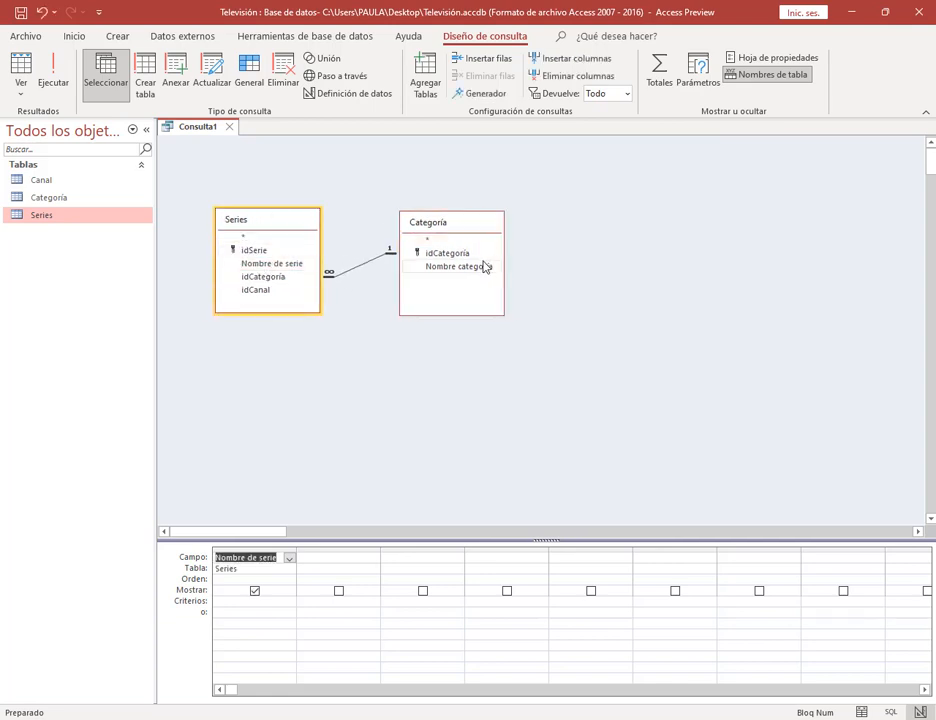
double_click(485, 267)
click(370, 449)
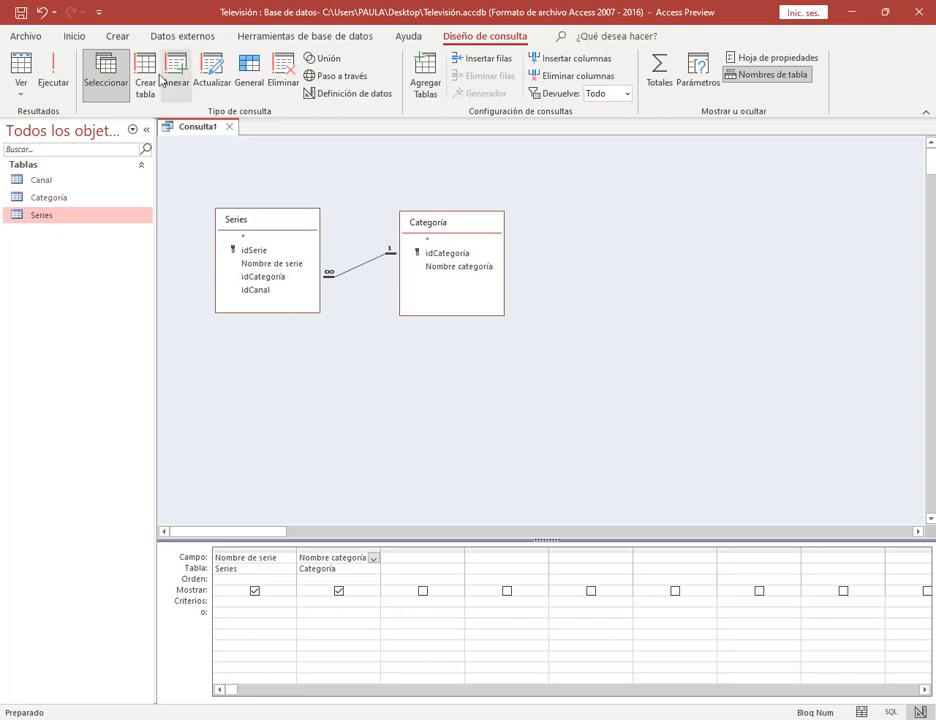
click(53, 68)
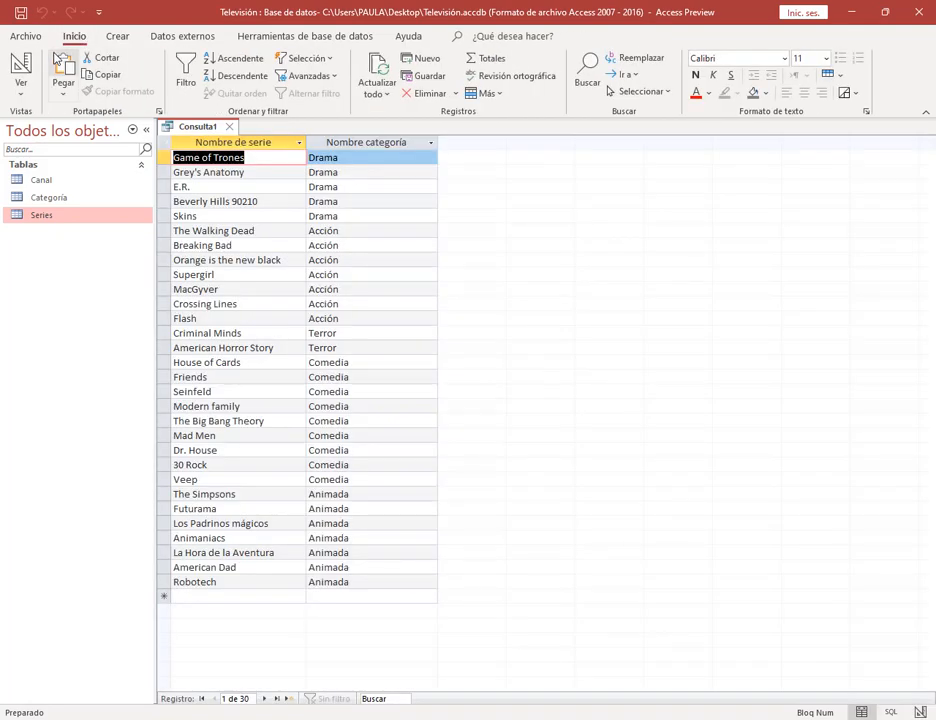
click(19, 64)
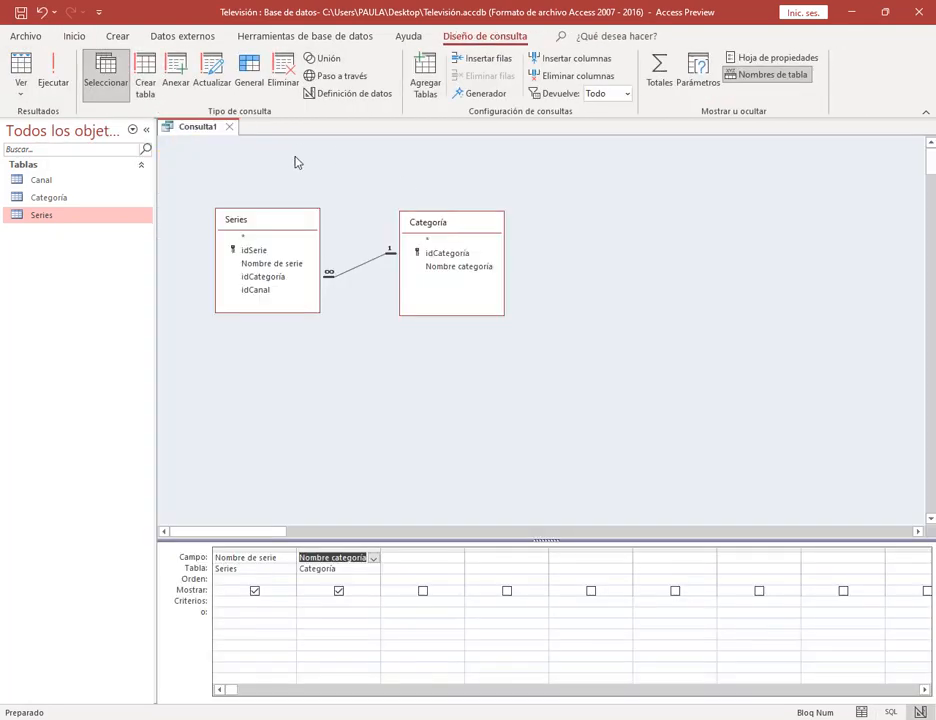
Open the database relationships and delete the relationship between Canal and Series.
click(303, 36)
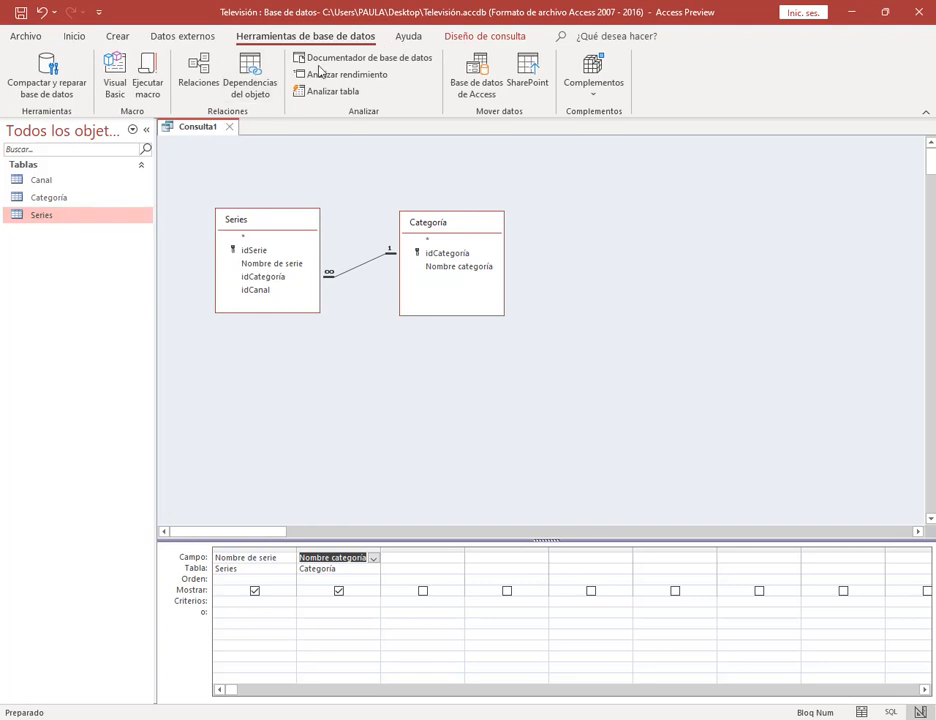
click(199, 72)
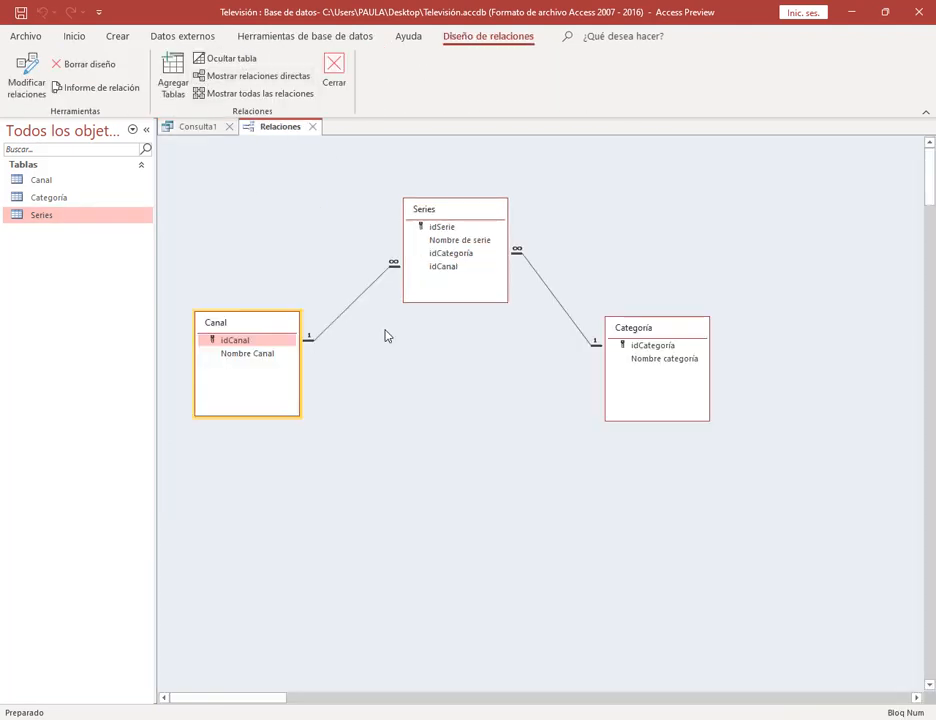
click(363, 297)
right_click(364, 297)
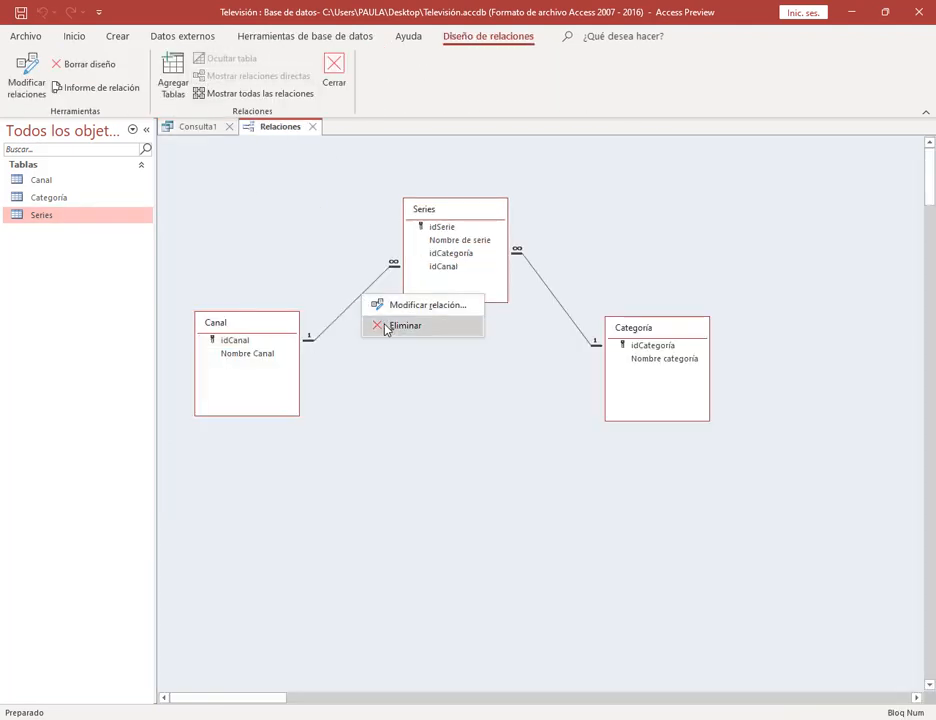
click(386, 326)
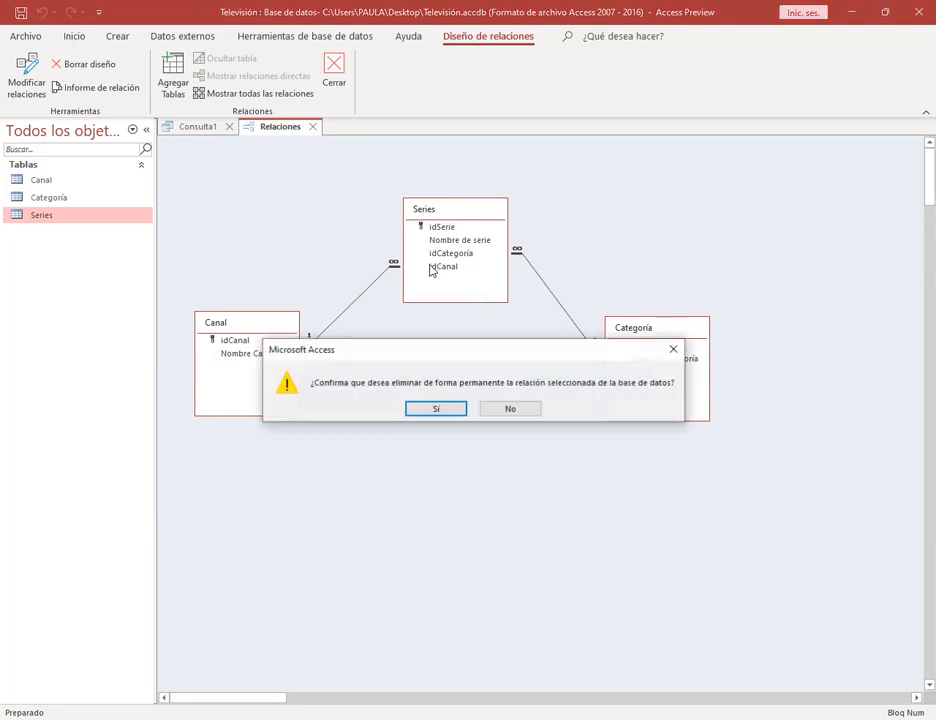
click(445, 414)
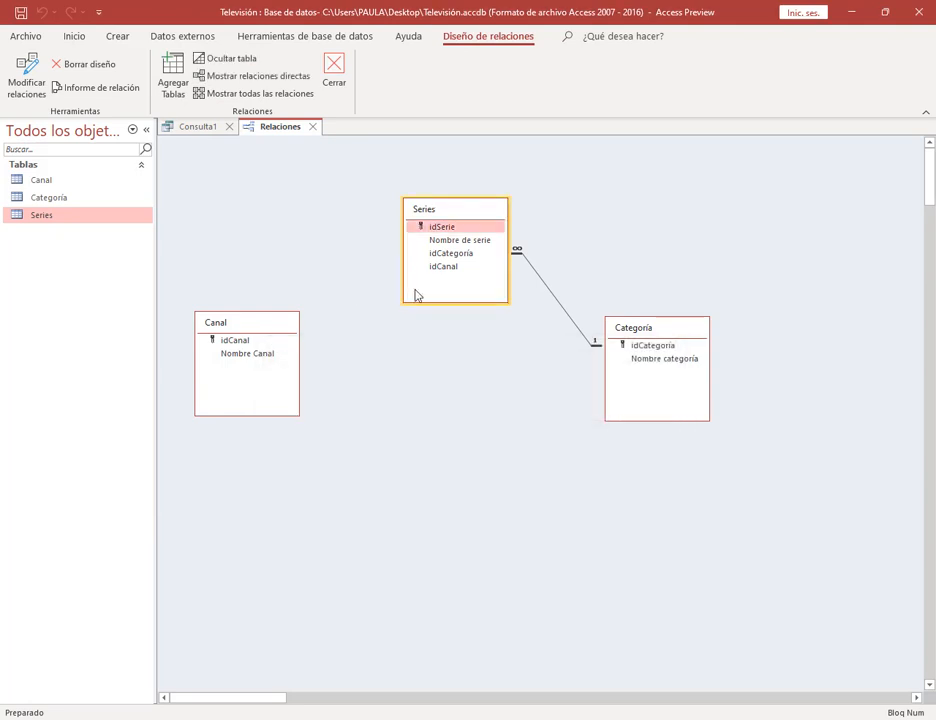
Re-create the idCanal relationship between Canal and Series with referential integrity enforced, and close the relationships design.
click(239, 343)
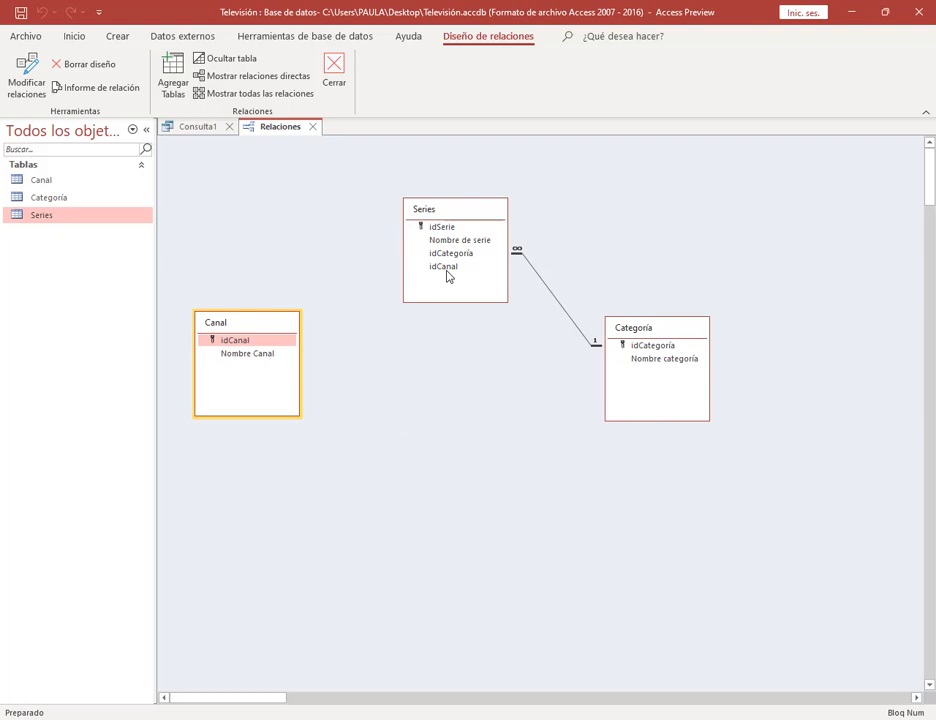
drag(447, 276, 445, 274)
click(327, 288)
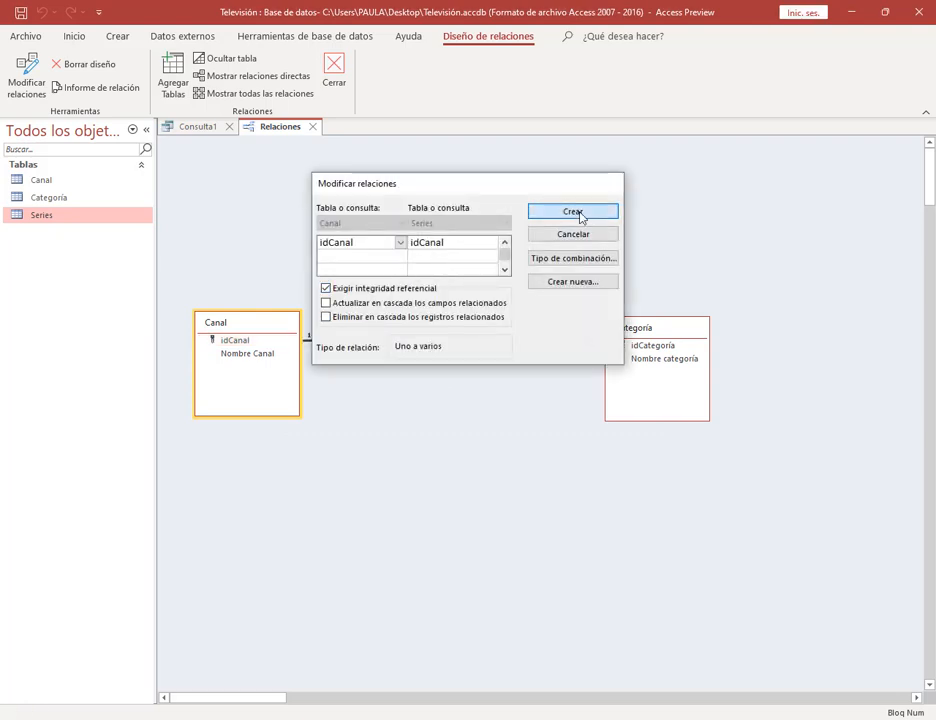
click(572, 212)
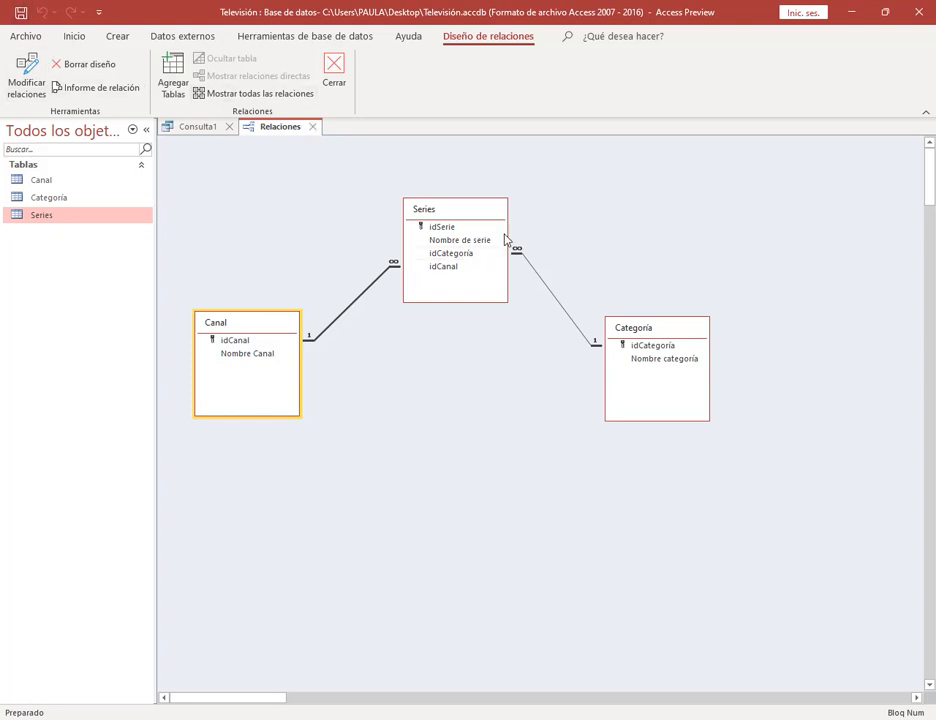
click(311, 126)
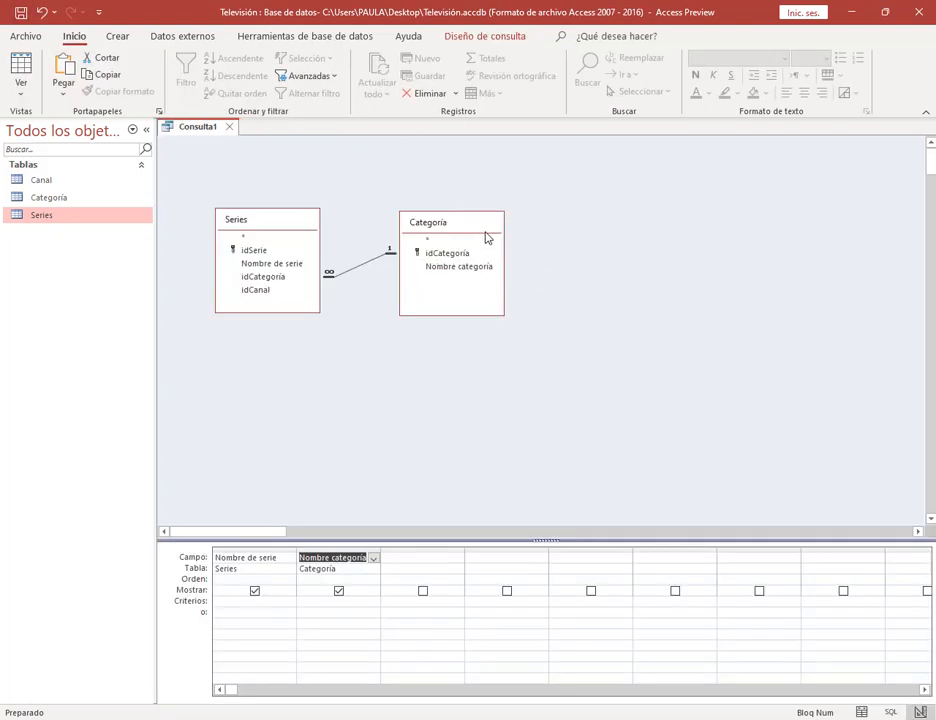
Nudge the Series and Categoría tables slightly in the query design and run the query again.
click(414, 561)
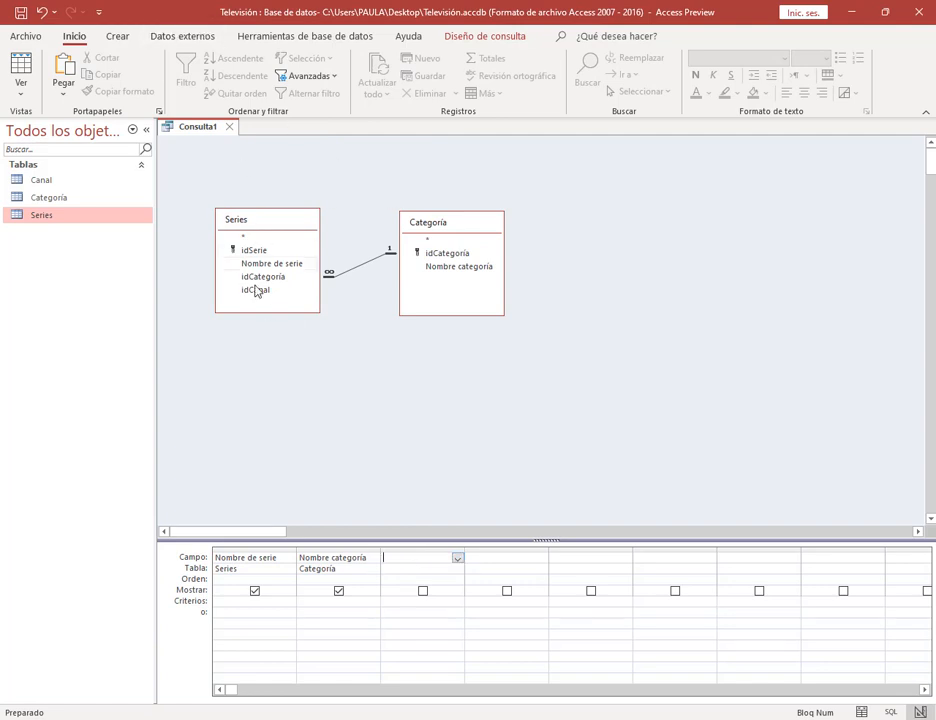
mouse_move(278, 220)
mouse_down()
mouse_move(286, 206)
mouse_move(271, 226)
mouse_up()
drag(464, 218, 462, 225)
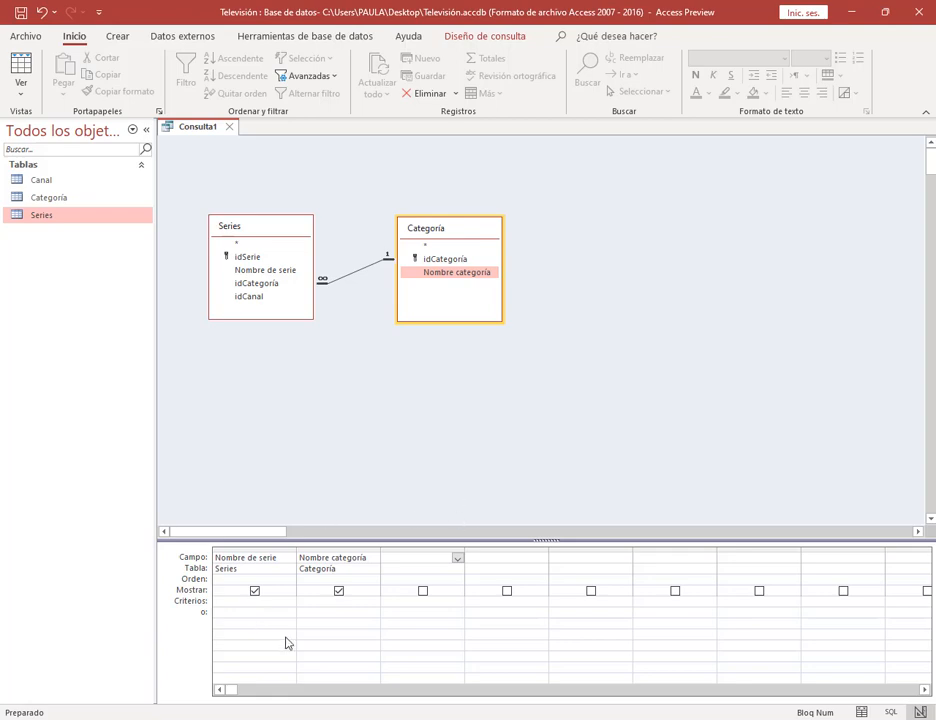
click(485, 36)
click(58, 66)
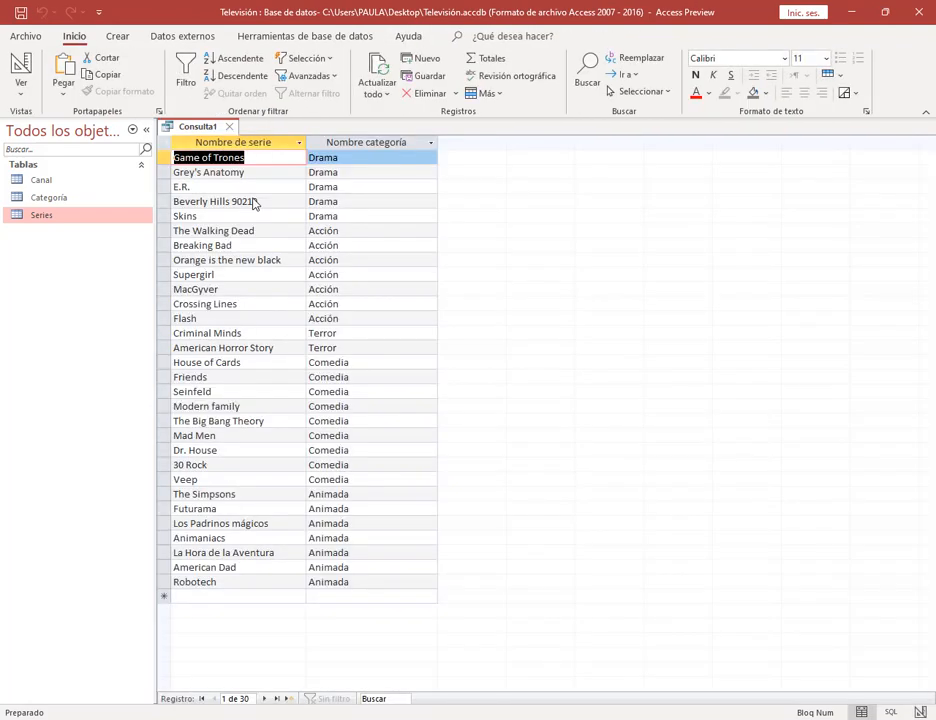
Examine which category the joined query pairs with each series, comparing the results with the query design.
click(249, 159)
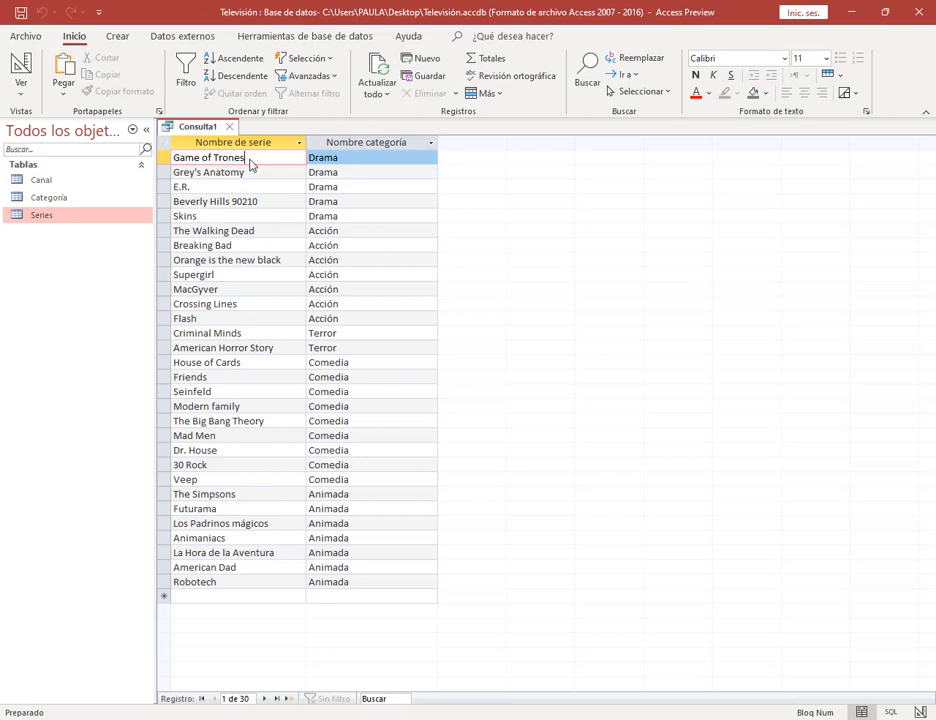
drag(248, 159, 168, 157)
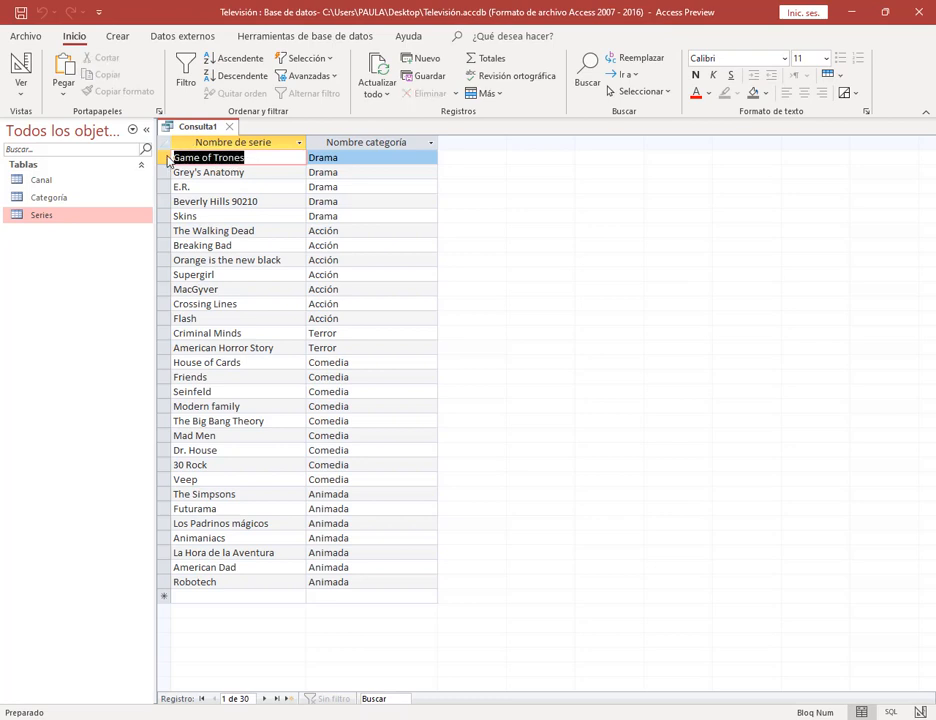
click(261, 175)
click(343, 173)
key(Down)
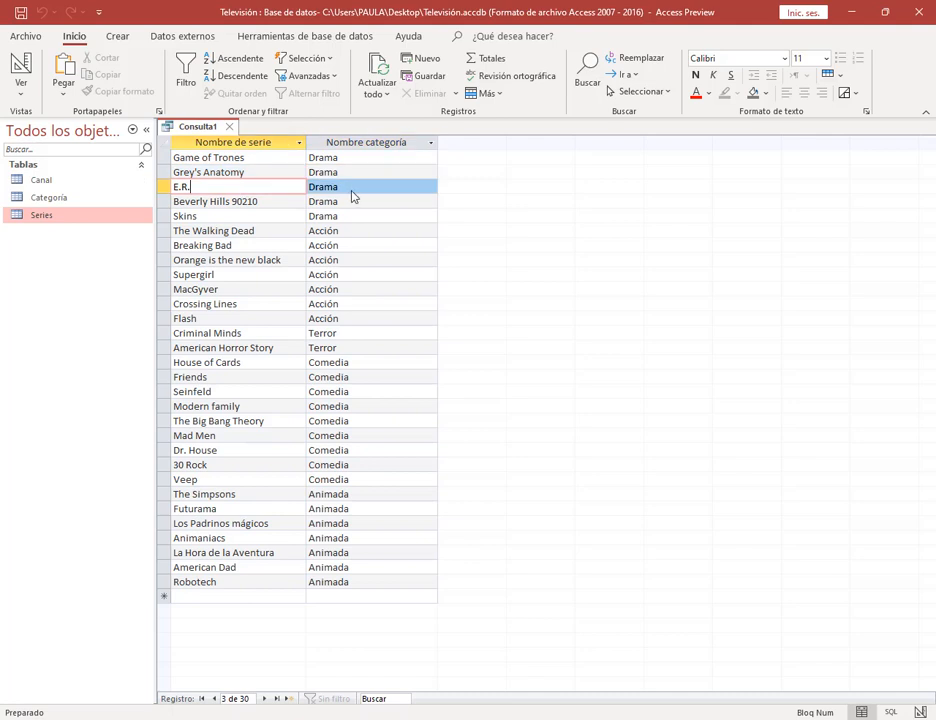
key(Up)
key(Left)
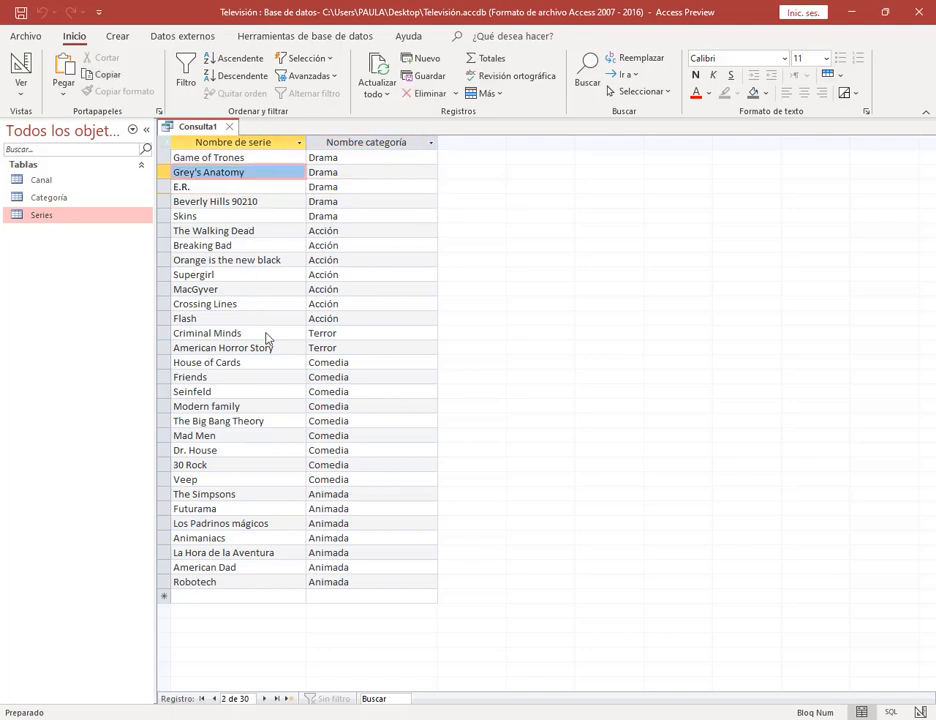
click(358, 363)
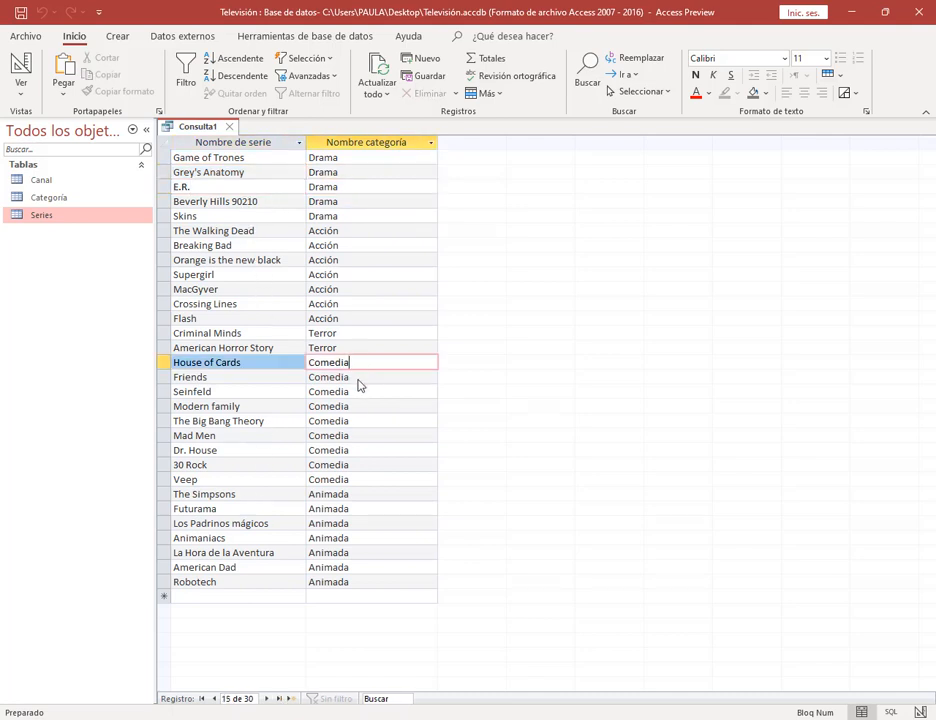
click(20, 62)
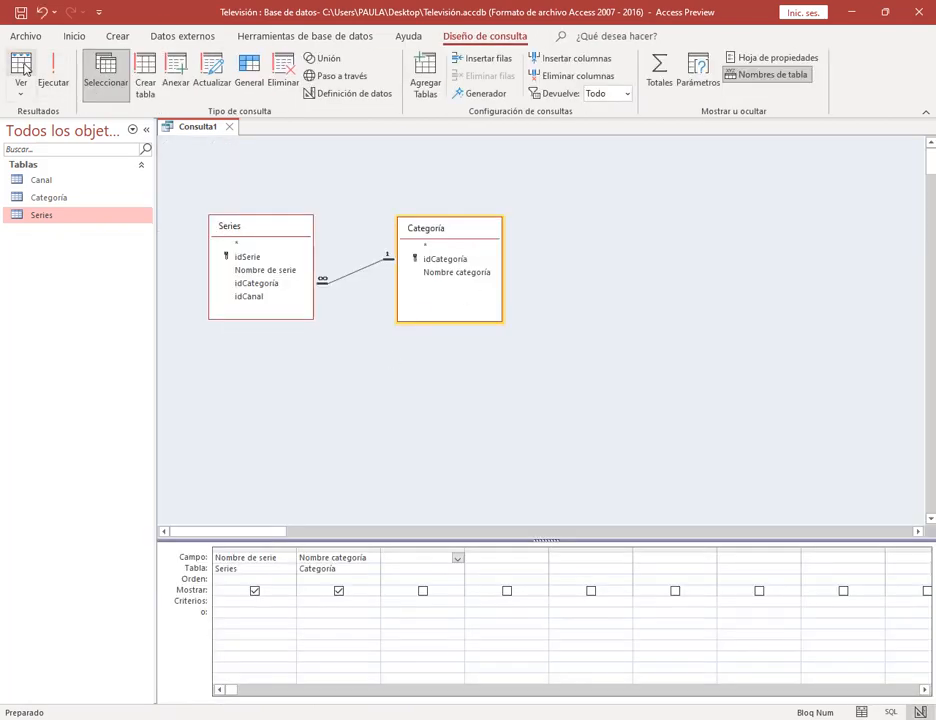
click(21, 64)
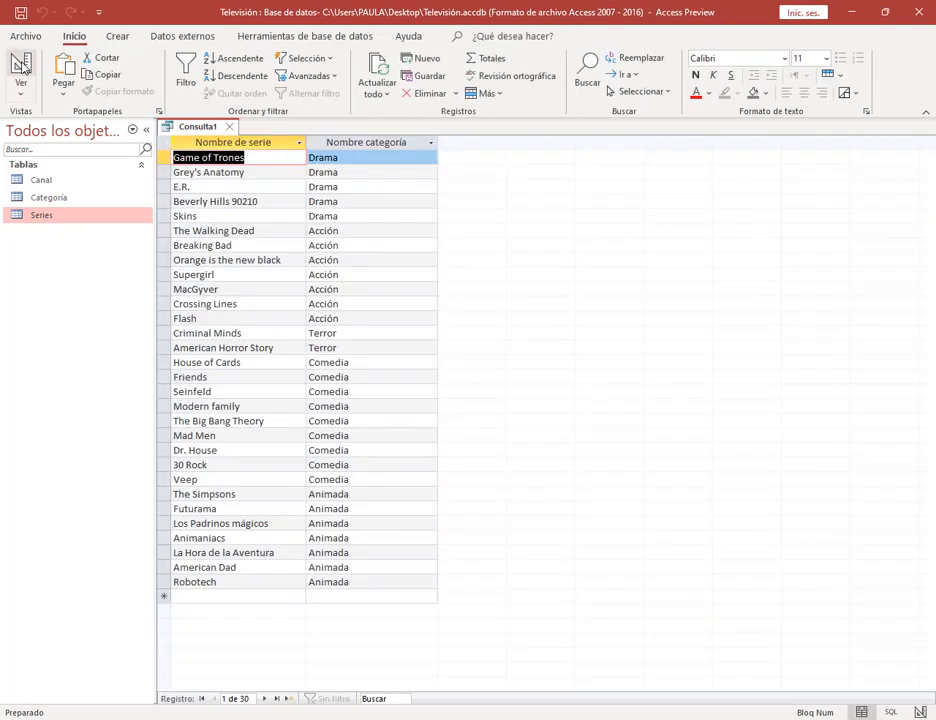
click(21, 64)
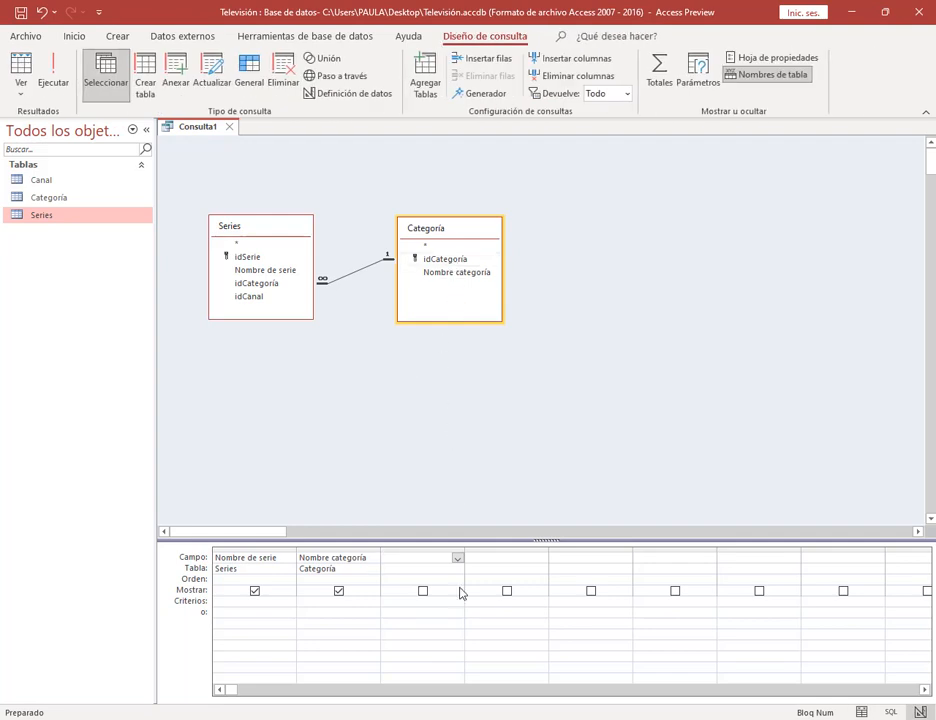
Run the query and compare each series' category in the results with the Series–Categoría join on idCategoría in the design.
click(265, 285)
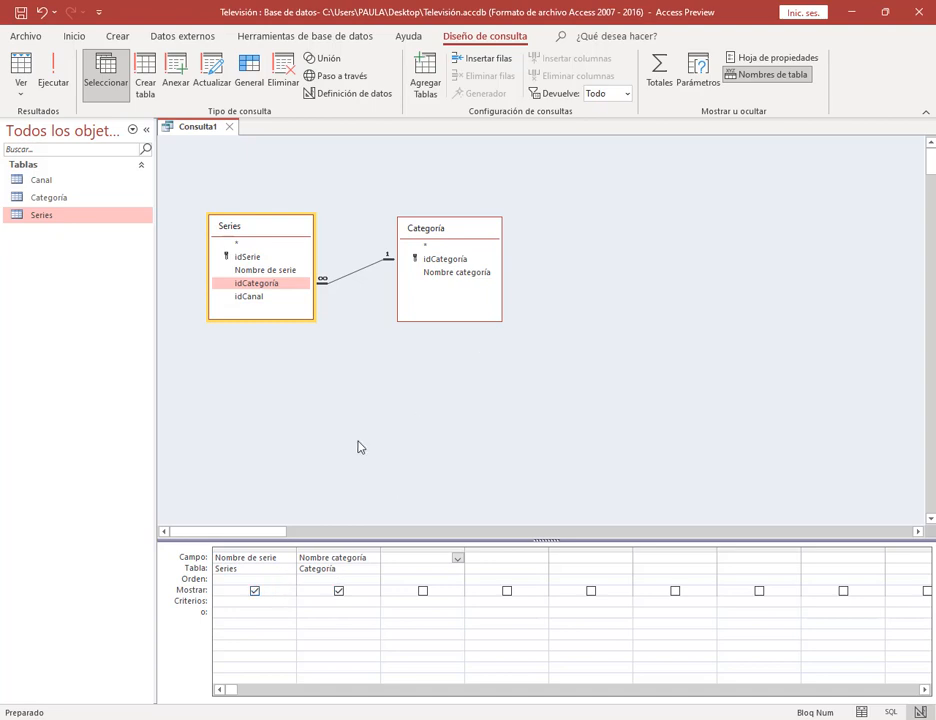
click(296, 568)
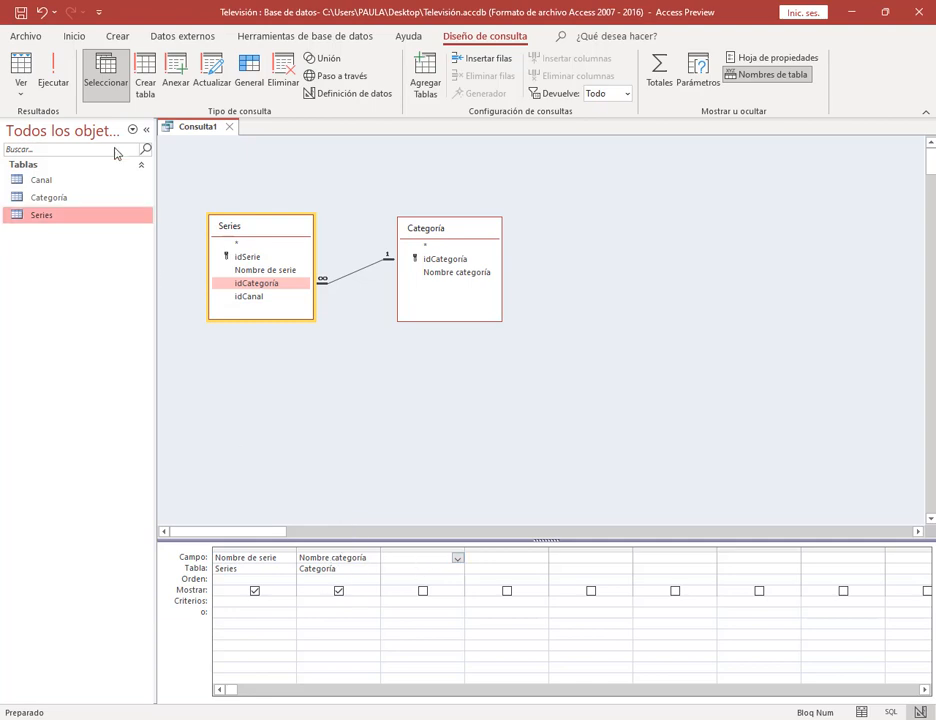
click(55, 80)
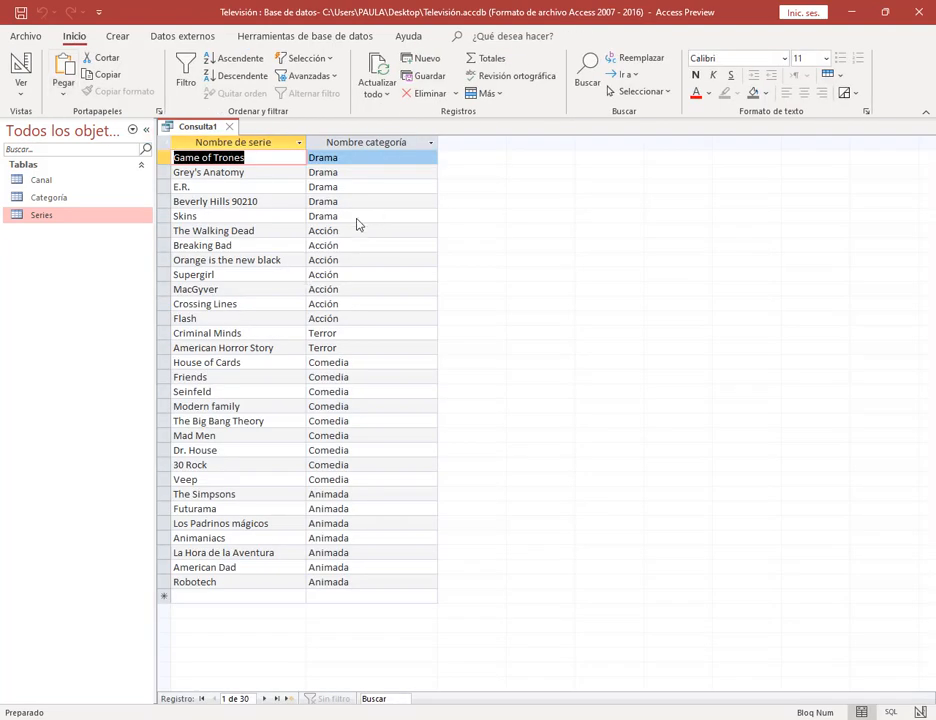
click(20, 65)
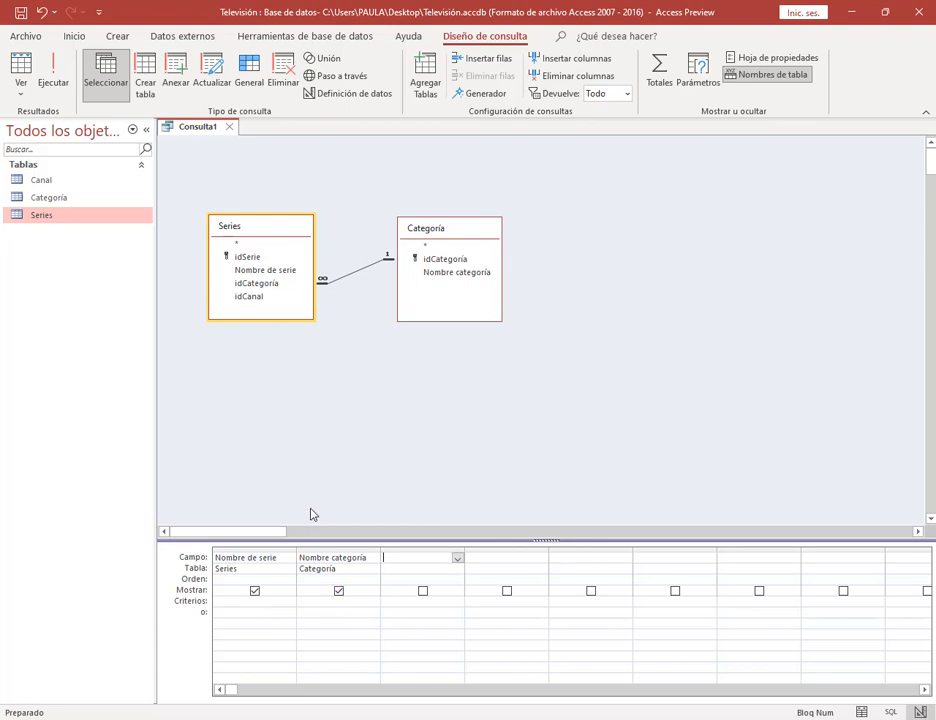
click(309, 458)
click(58, 72)
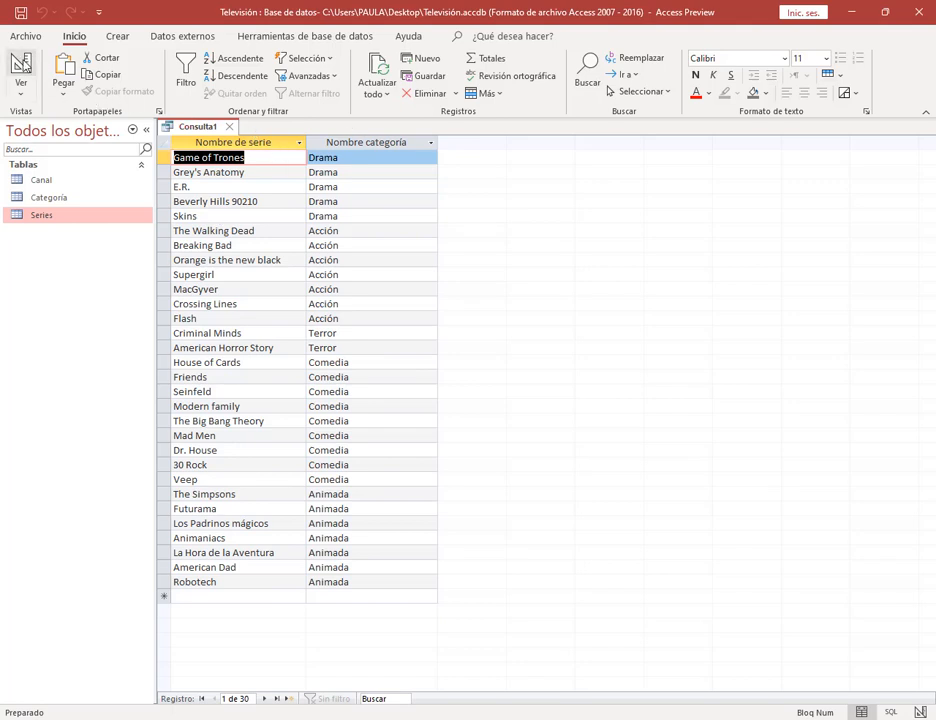
click(24, 66)
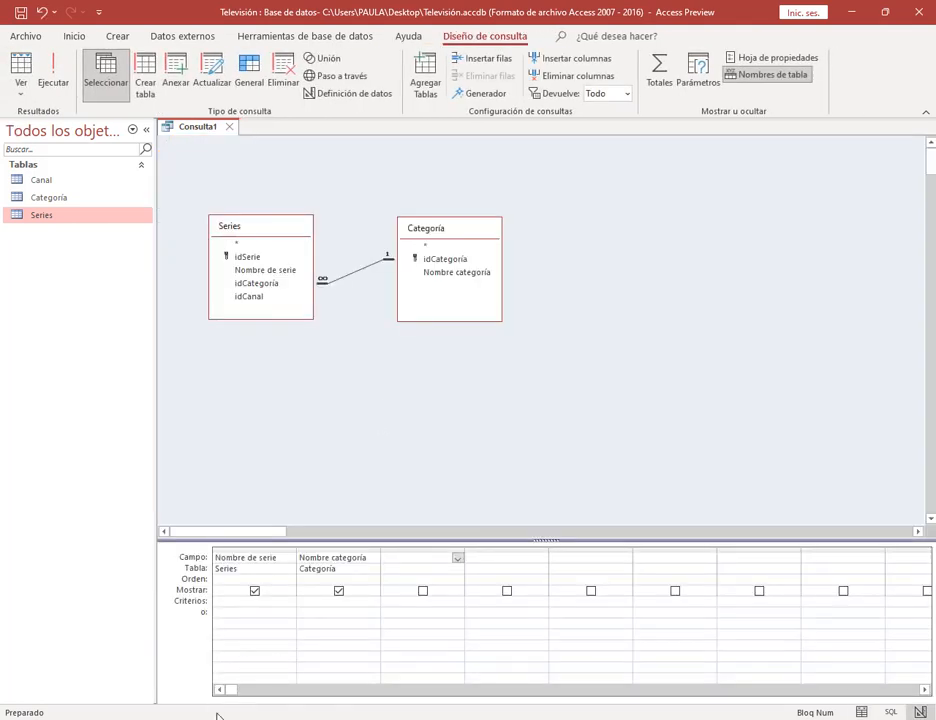
Switch to the browser, read the assignment's Consultas list, check the Meet call chat, and return to Access.
click(130, 668)
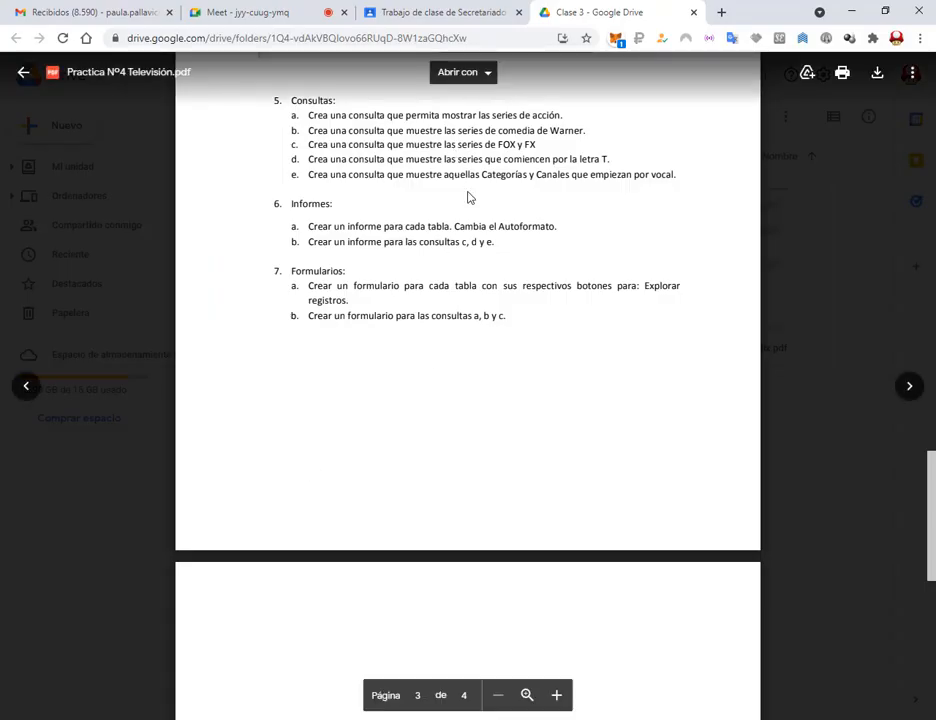
scroll(468, 198, up, 2)
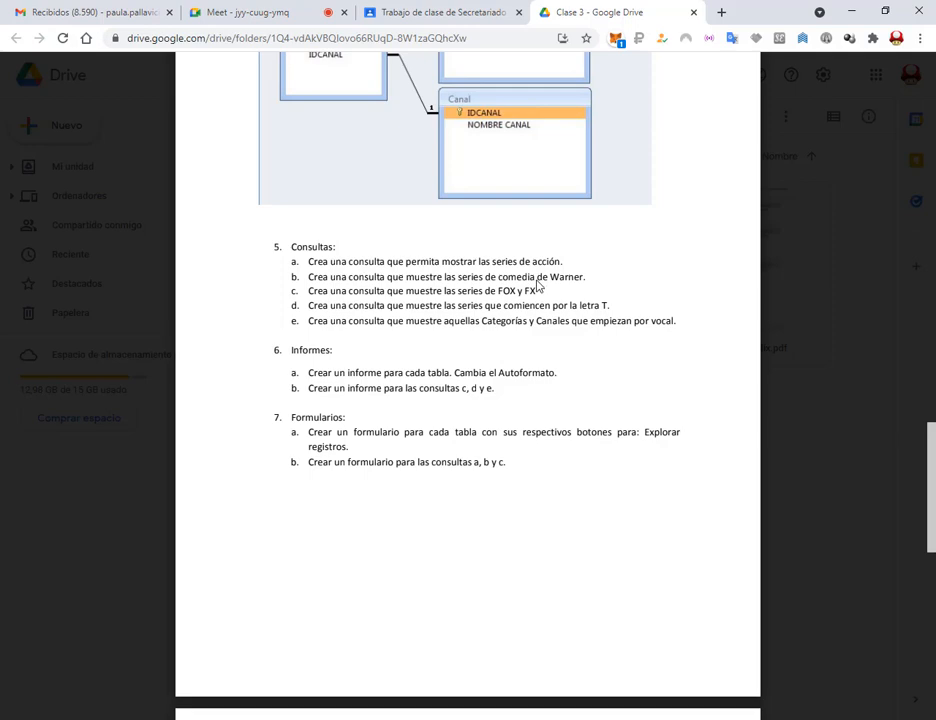
click(286, 12)
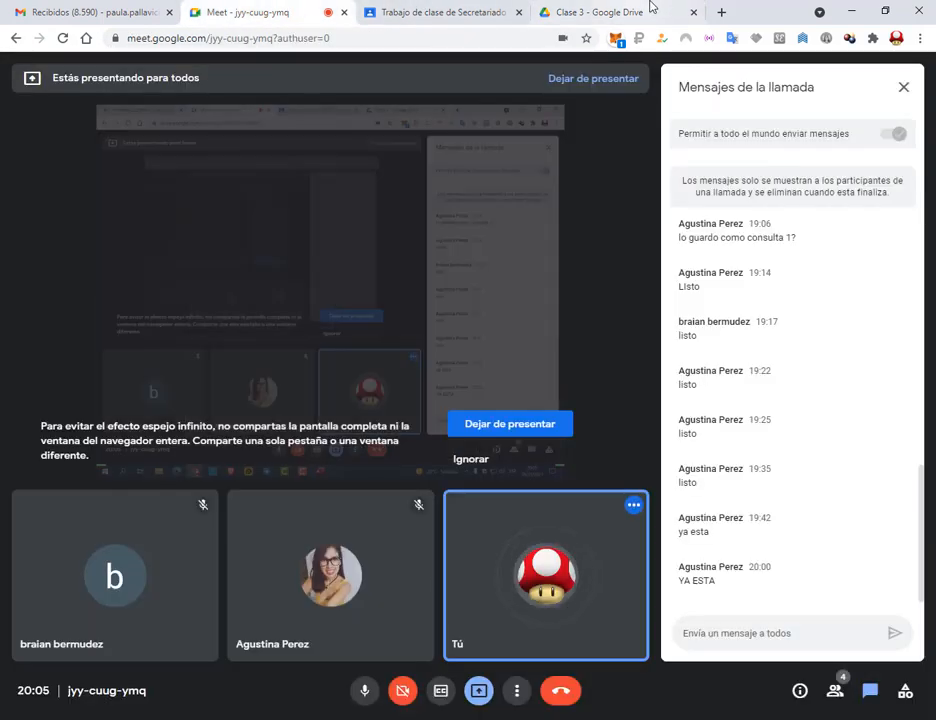
click(648, 8)
key(alt+Tab)
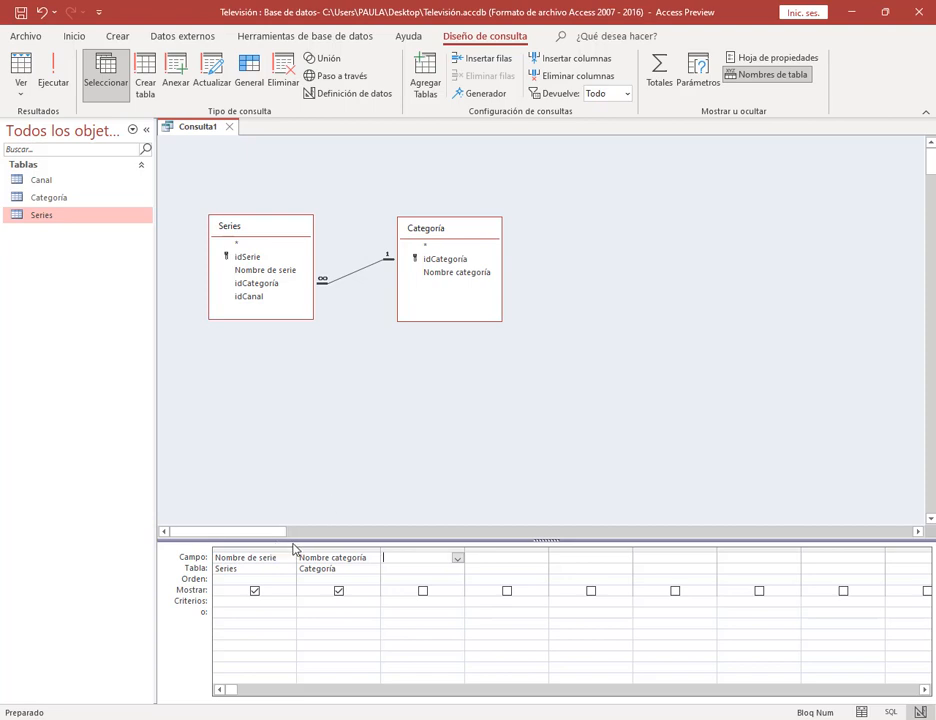
Enter "accion" as the criterion for Nombre categoría, widen that column in the design grid, and run the query.
drag(293, 546, 381, 668)
drag(168, 595, 422, 608)
key(Escape)
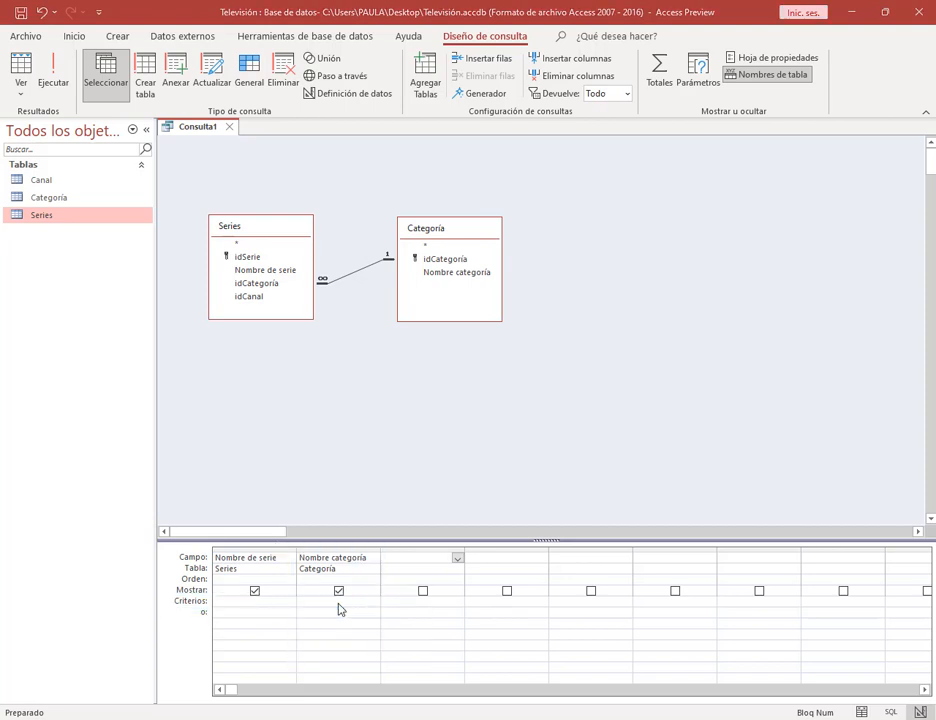
click(338, 603)
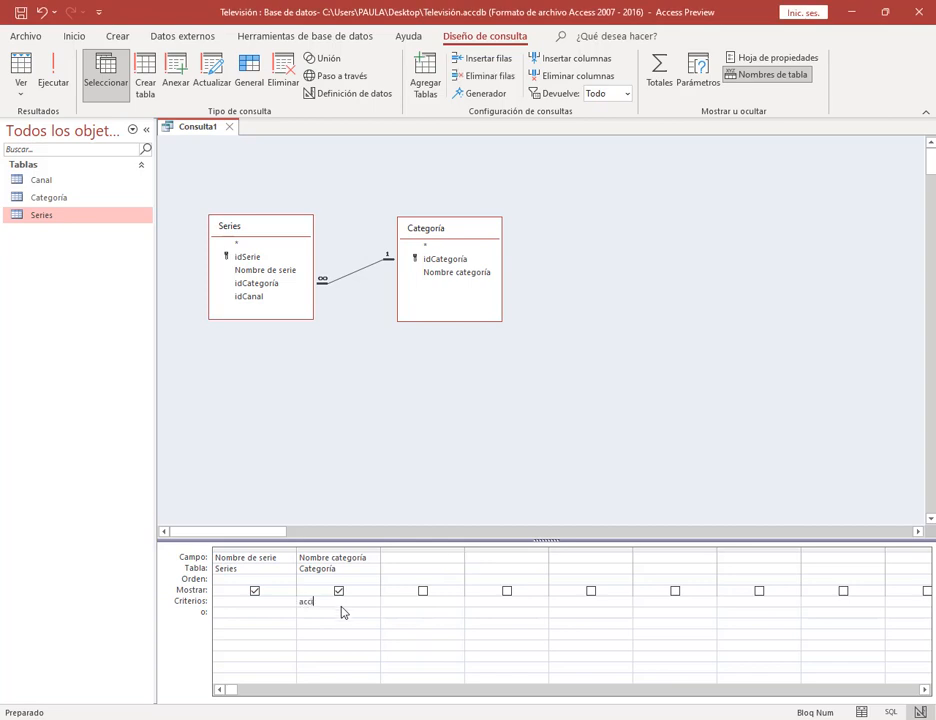
click(351, 646)
drag(382, 554, 487, 555)
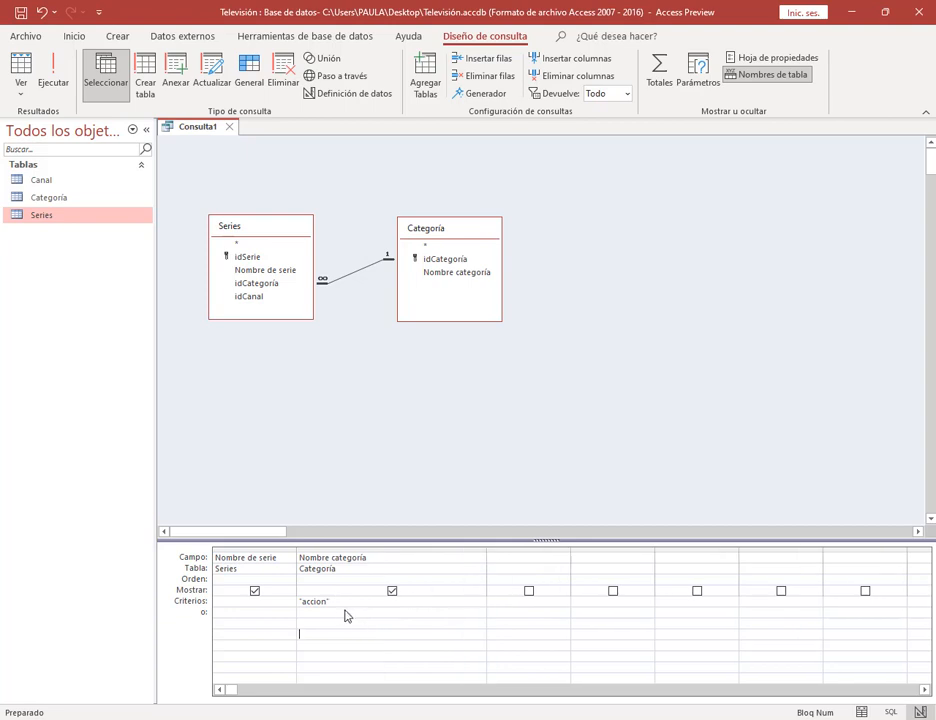
click(54, 78)
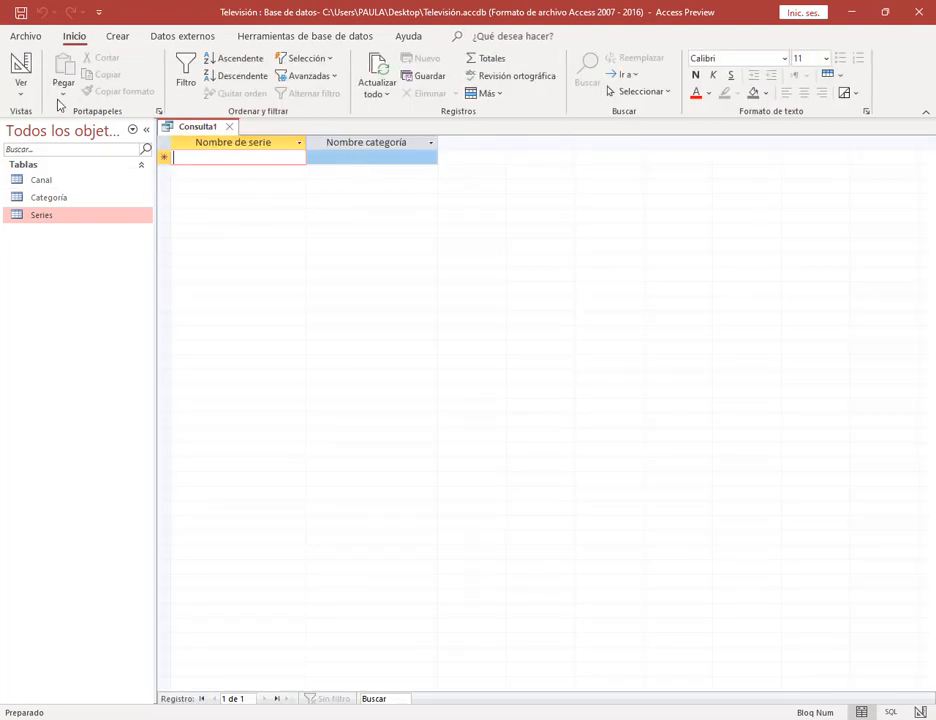
Correct the Nombre categoría criterion to "acción" and run the query again.
click(22, 72)
click(318, 602)
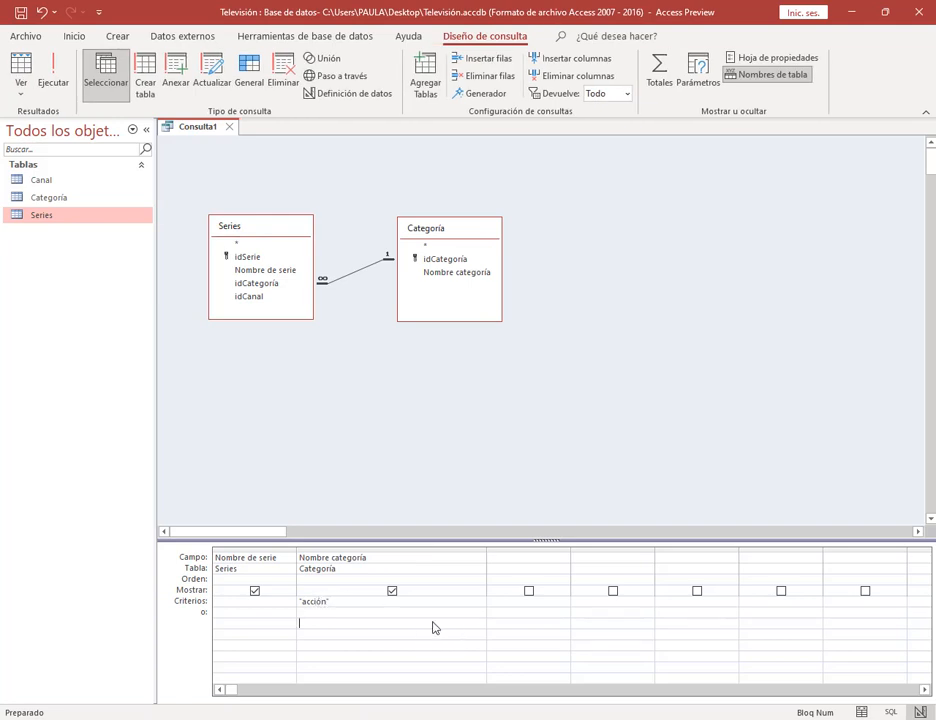
click(57, 74)
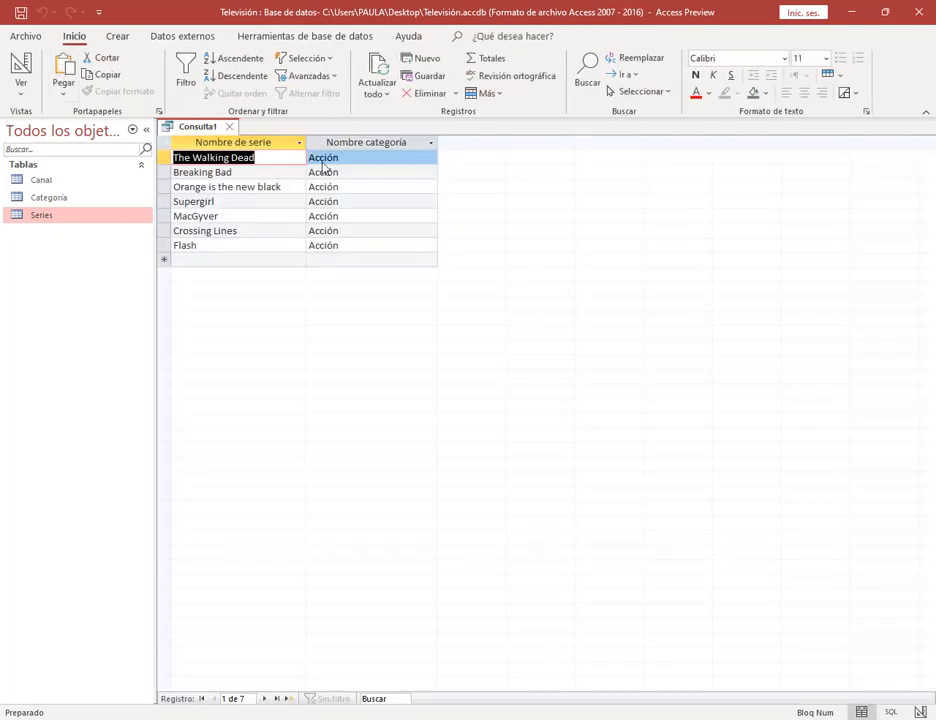
click(20, 62)
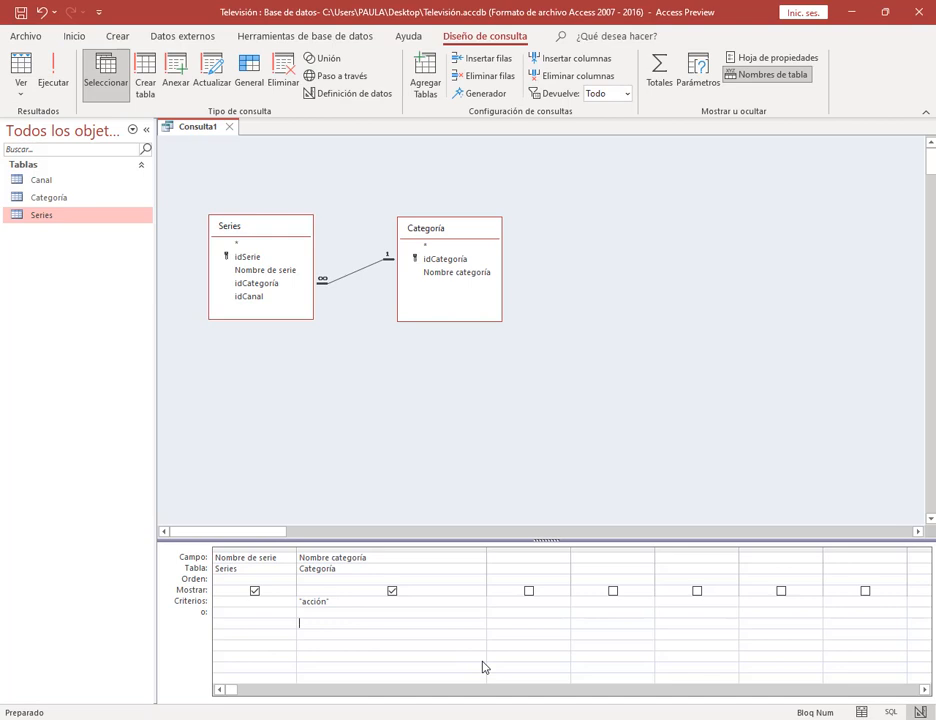
click(54, 76)
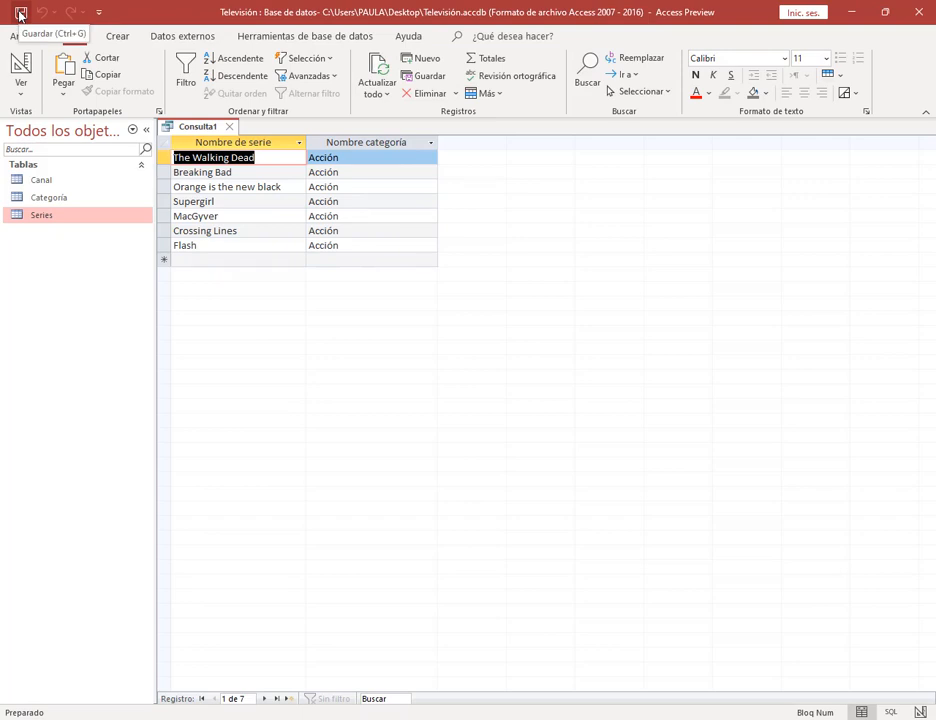
Save the query as Consulta1 and check its letter in the assignment PDF in the browser before returning to Access.
click(20, 14)
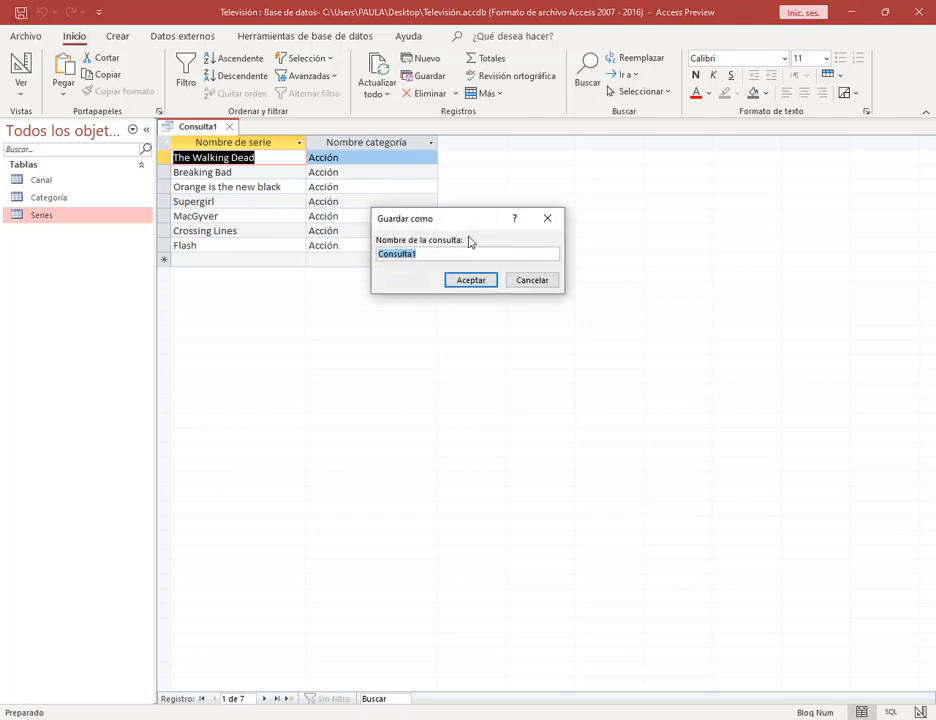
click(487, 287)
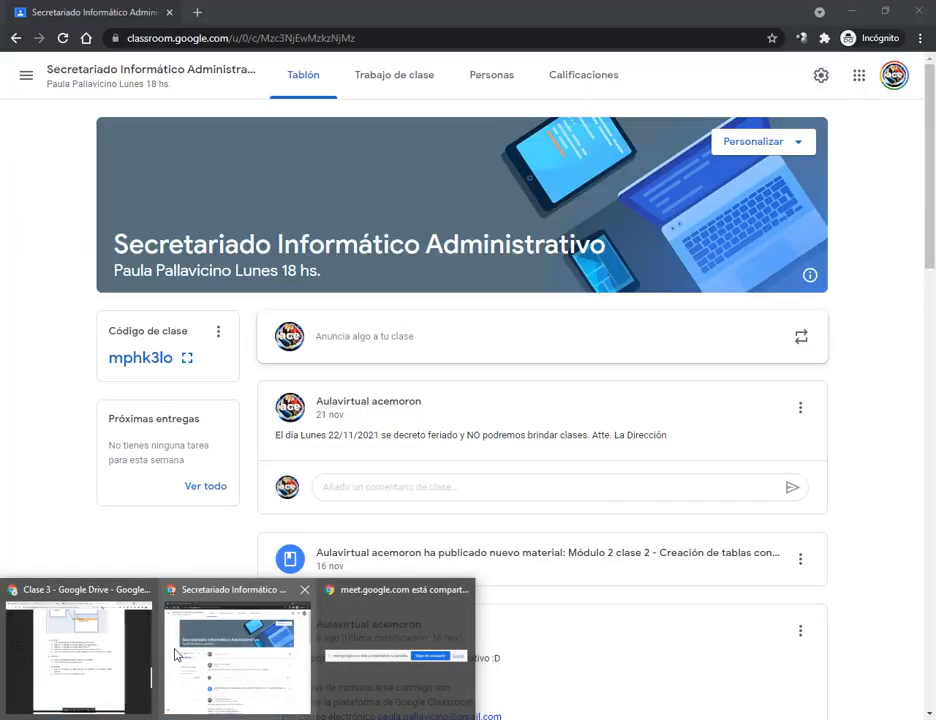
click(75, 680)
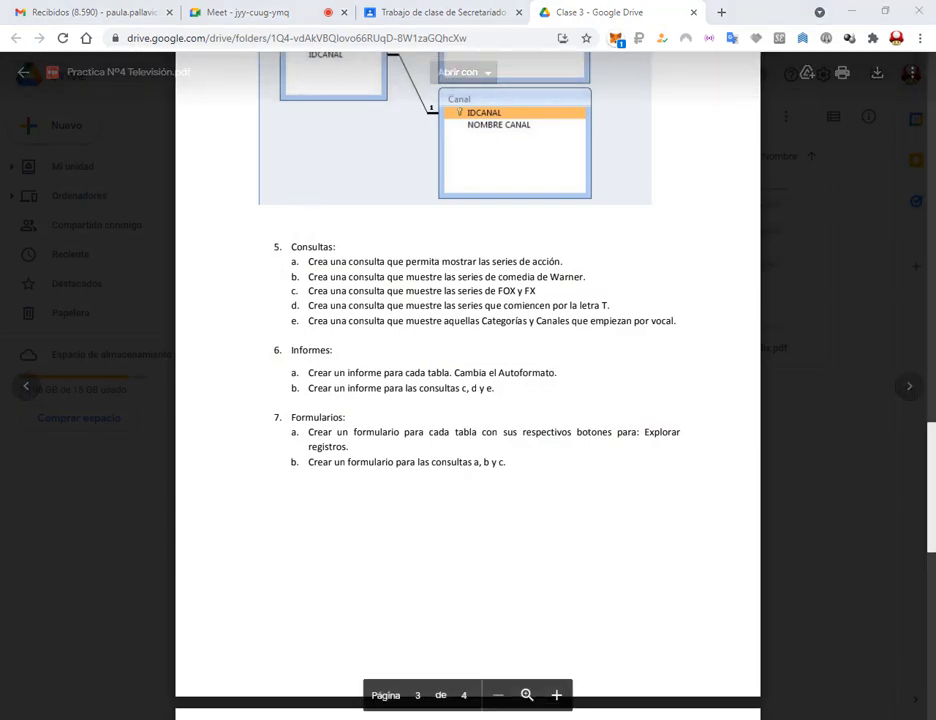
key(alt+Tab)
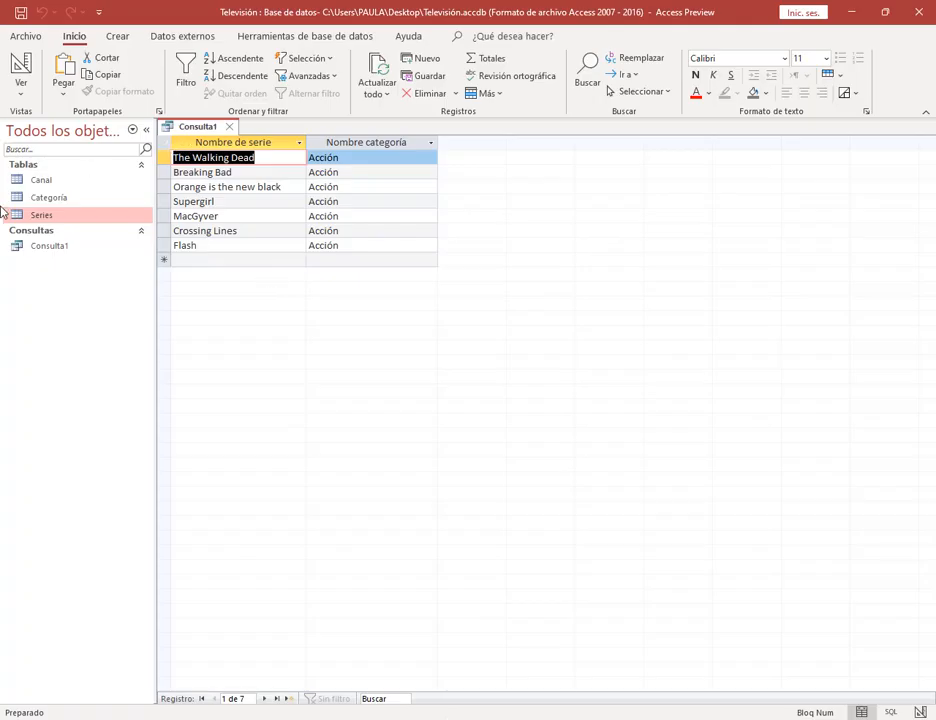
Try to rename the saved Consulta1 query while it is still open.
right_click(38, 248)
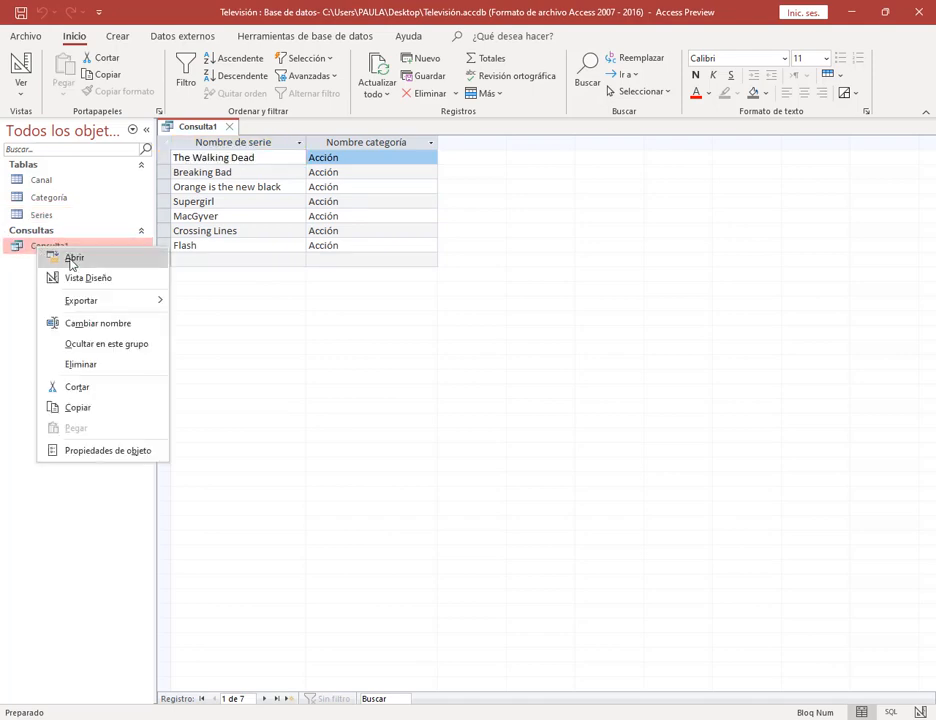
click(160, 325)
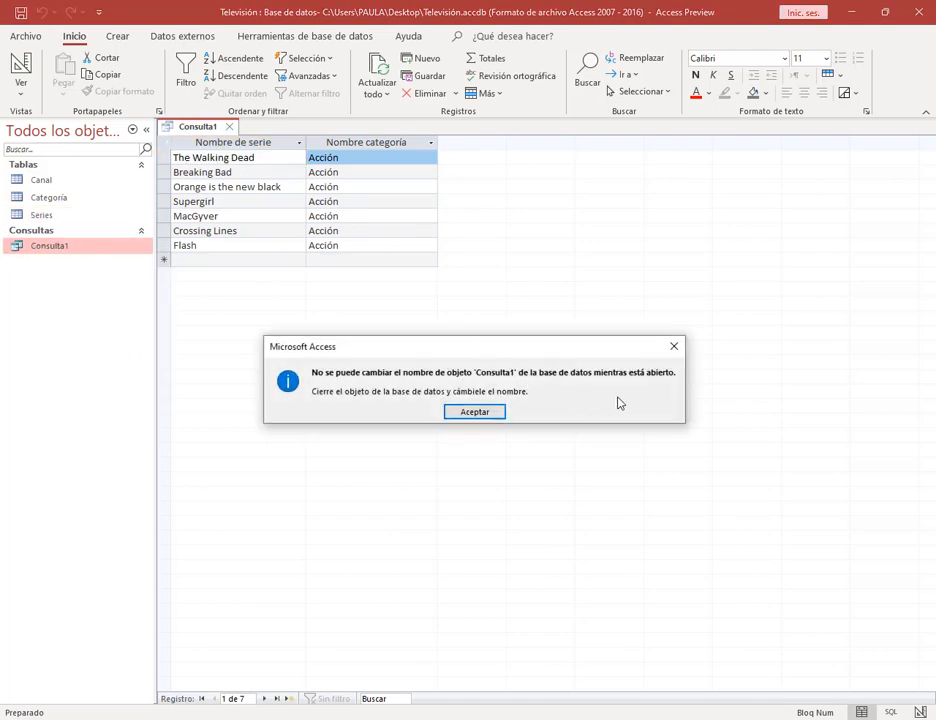
key(Return)
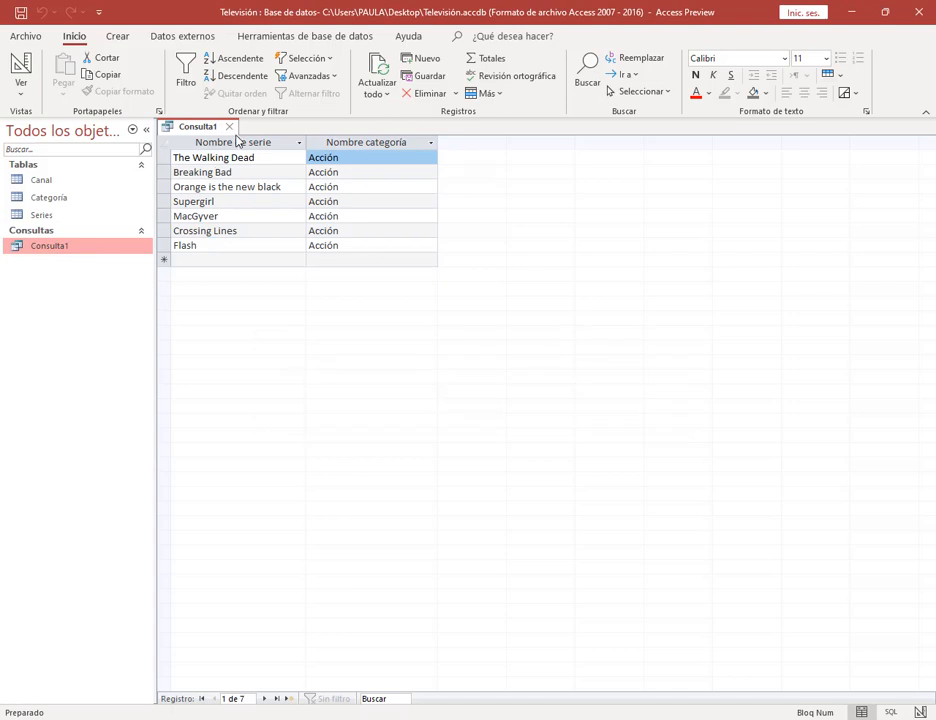
Close the Consulta1 query and rename it Consulta a.
click(229, 127)
right_click(54, 248)
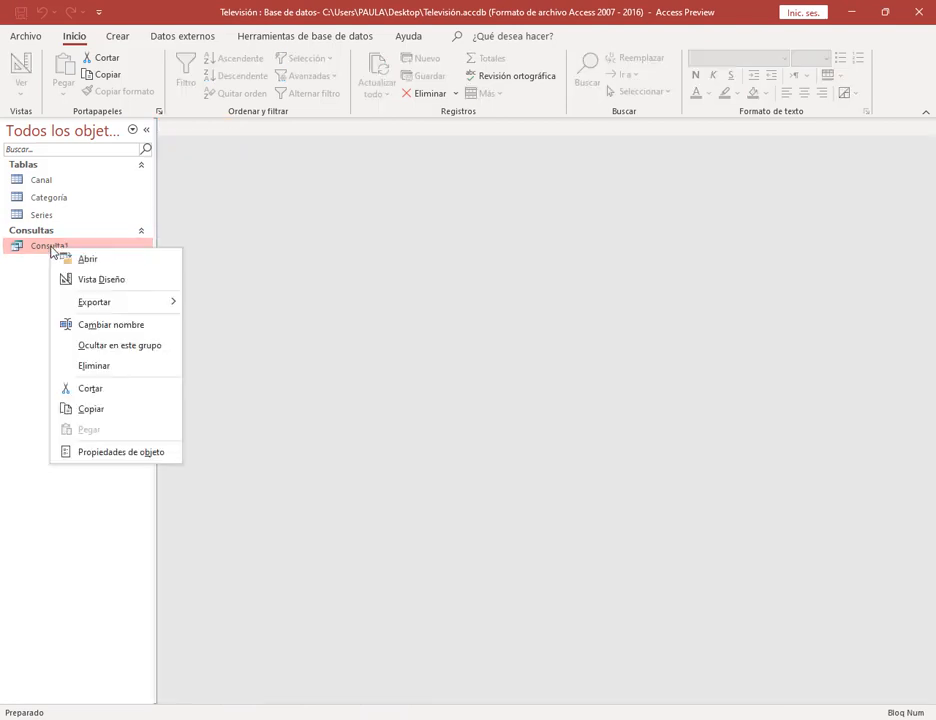
click(124, 322)
click(79, 248)
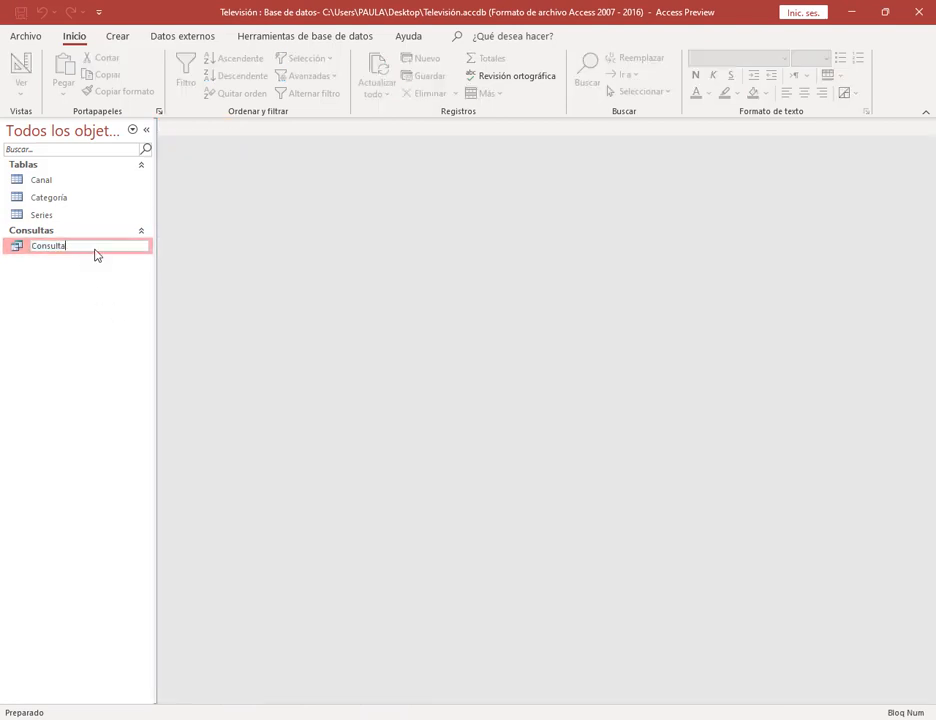
text(a)
key(Return)
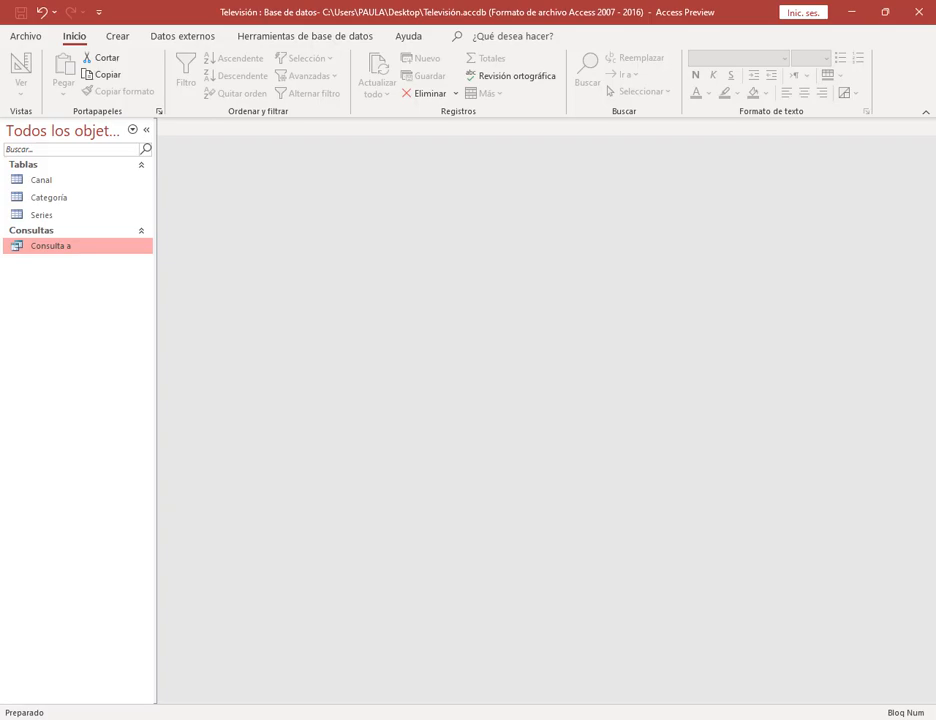
Switch to the browser, check the Meet call chat, and read the wording of query b in the assignment PDF.
click(115, 690)
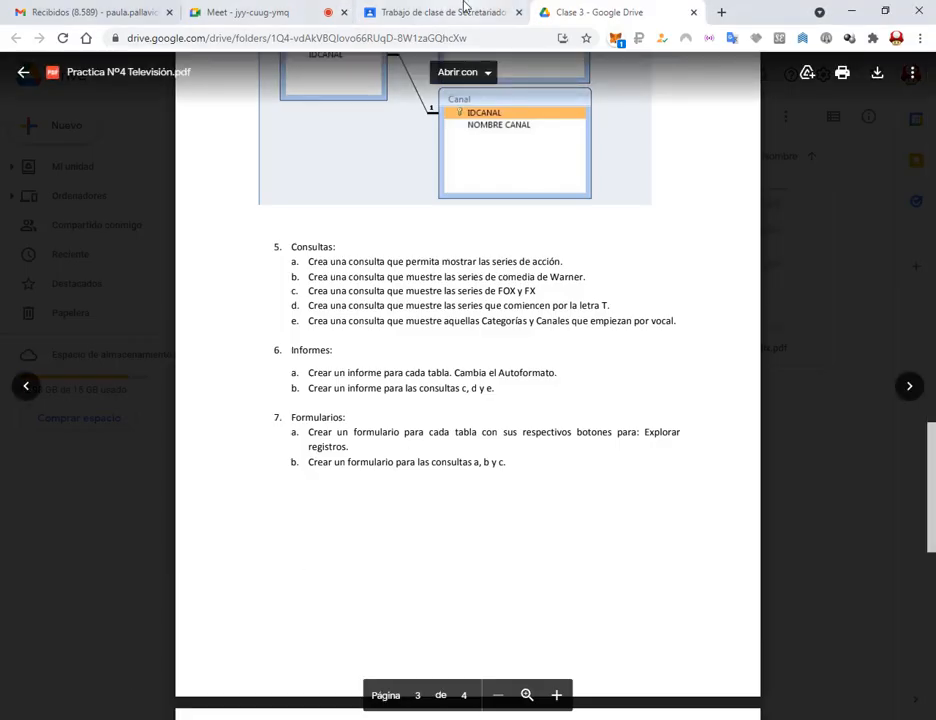
click(287, 10)
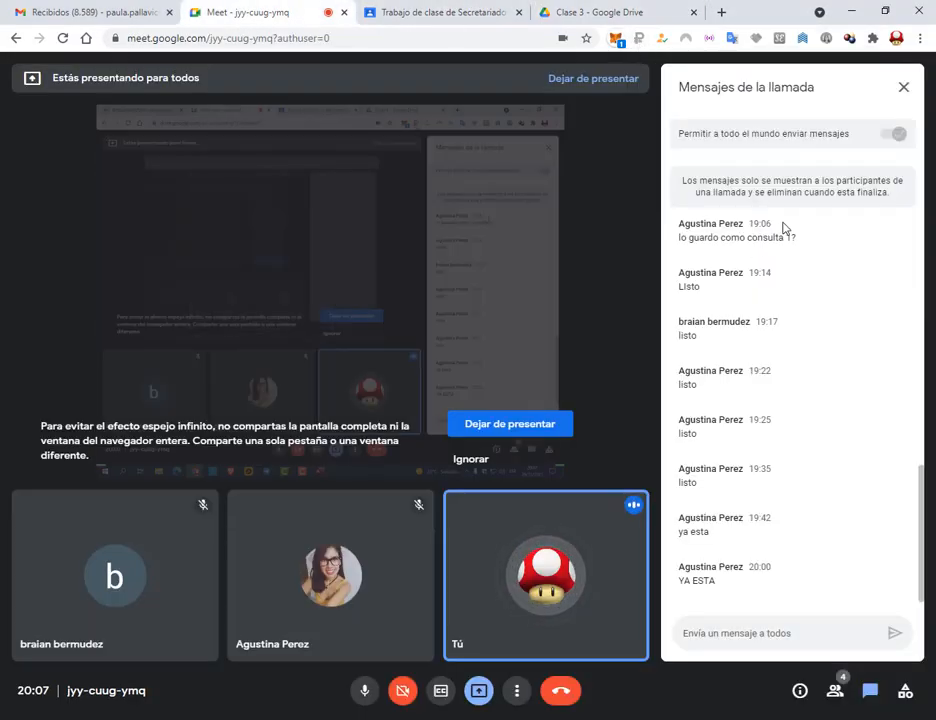
click(572, 8)
scroll(480, 280, down, 1)
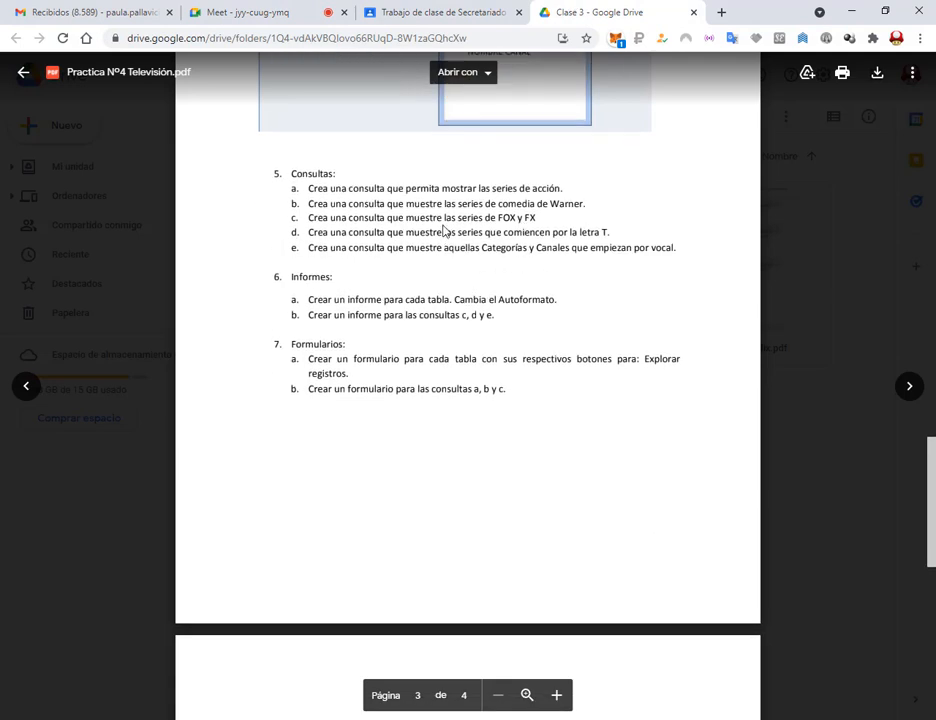
drag(303, 208, 560, 215)
click(560, 215)
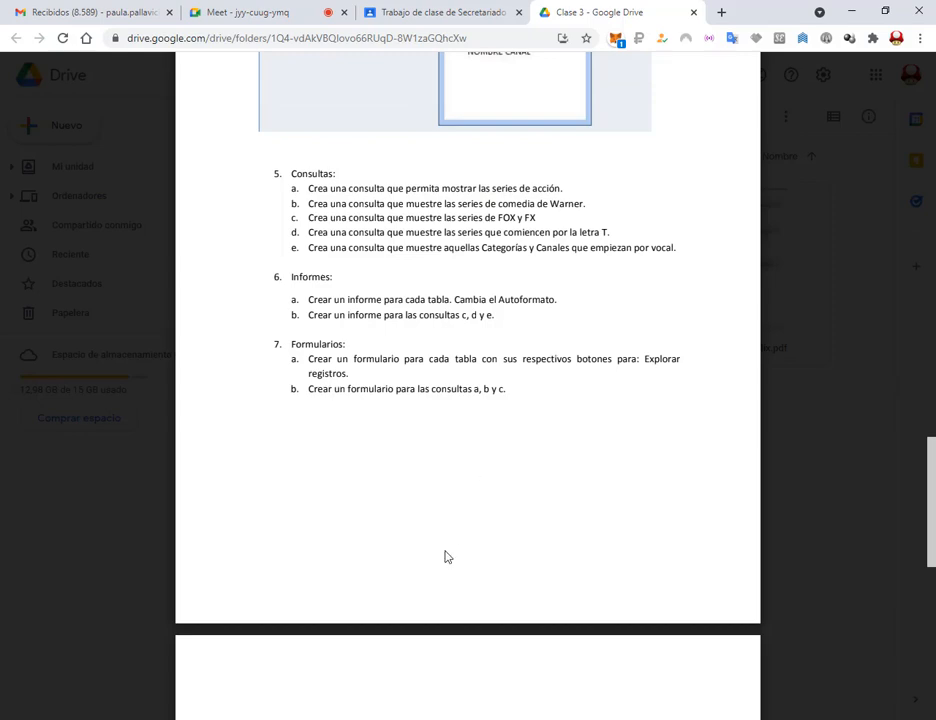
Switch to Access and start a new query in design view with the Series and Categoría tables.
key(alt+Tab)
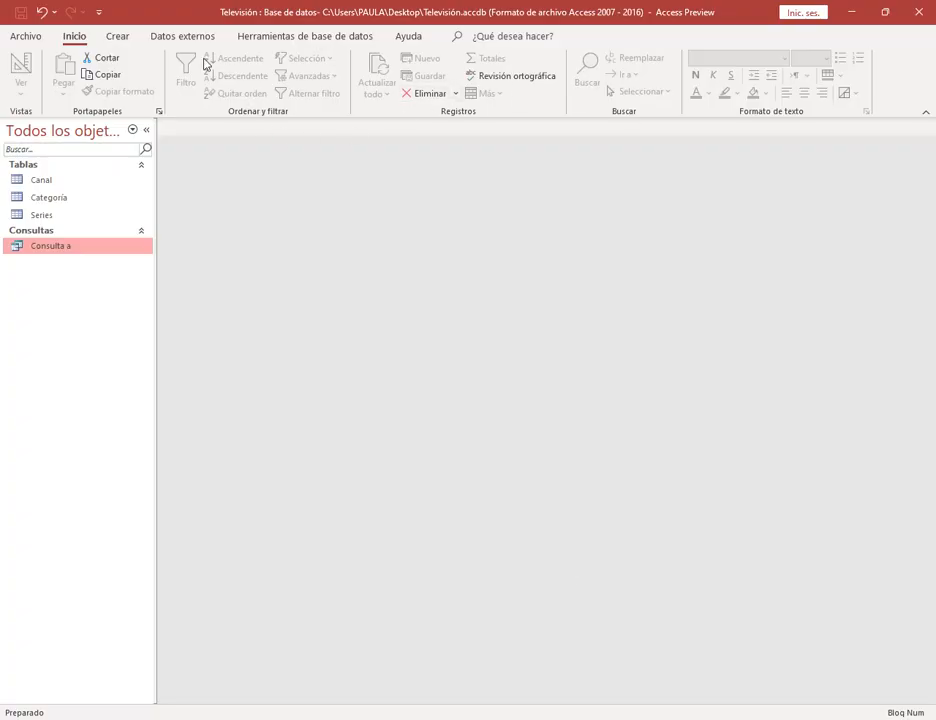
click(118, 36)
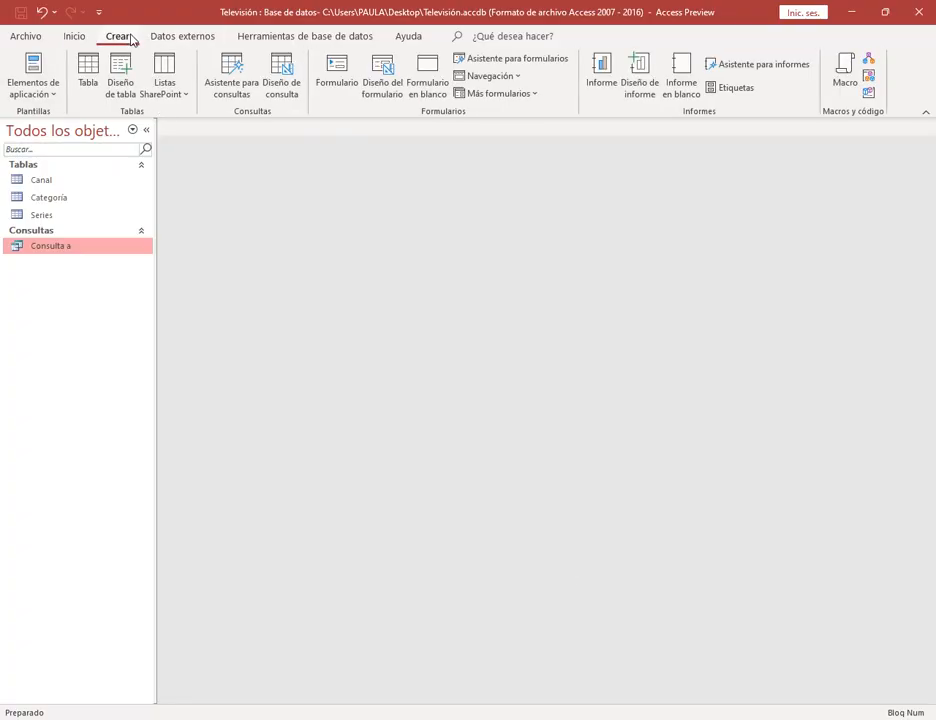
click(282, 78)
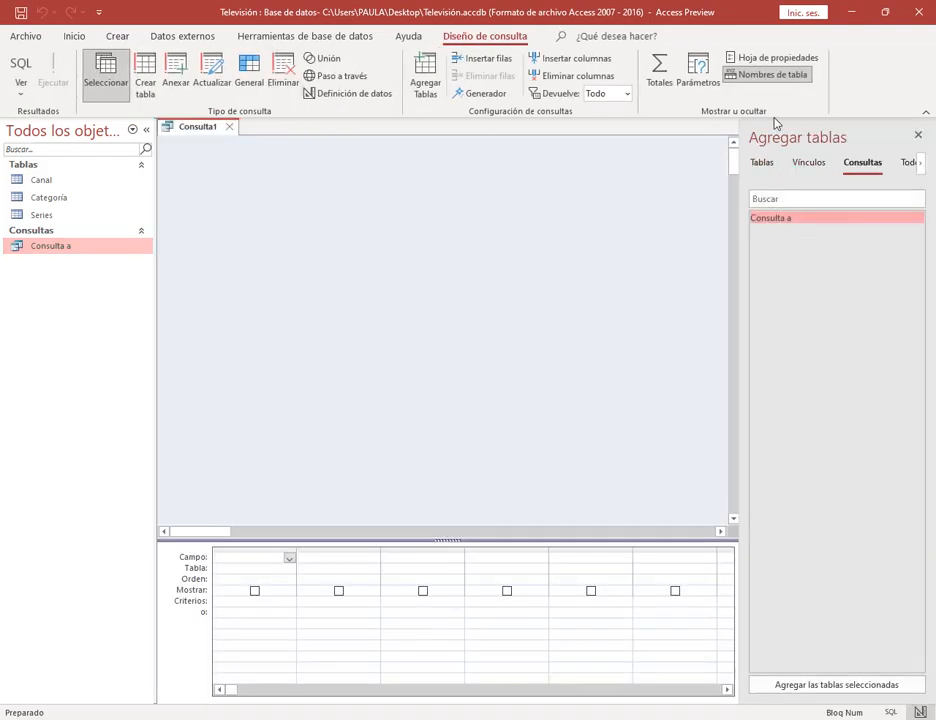
click(763, 166)
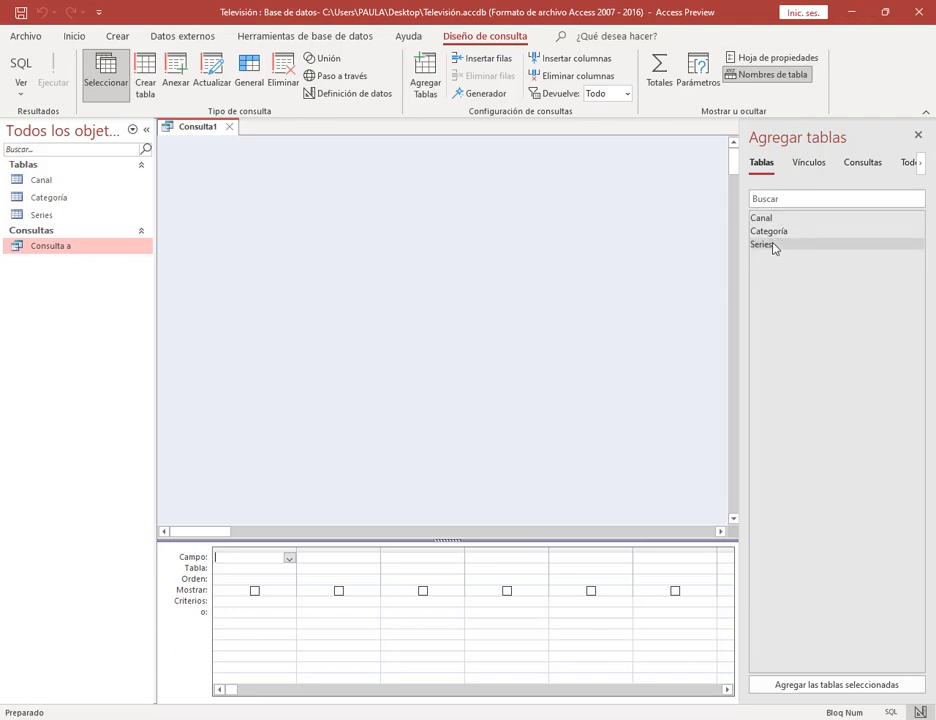
click(762, 244)
drag(248, 234, 249, 207)
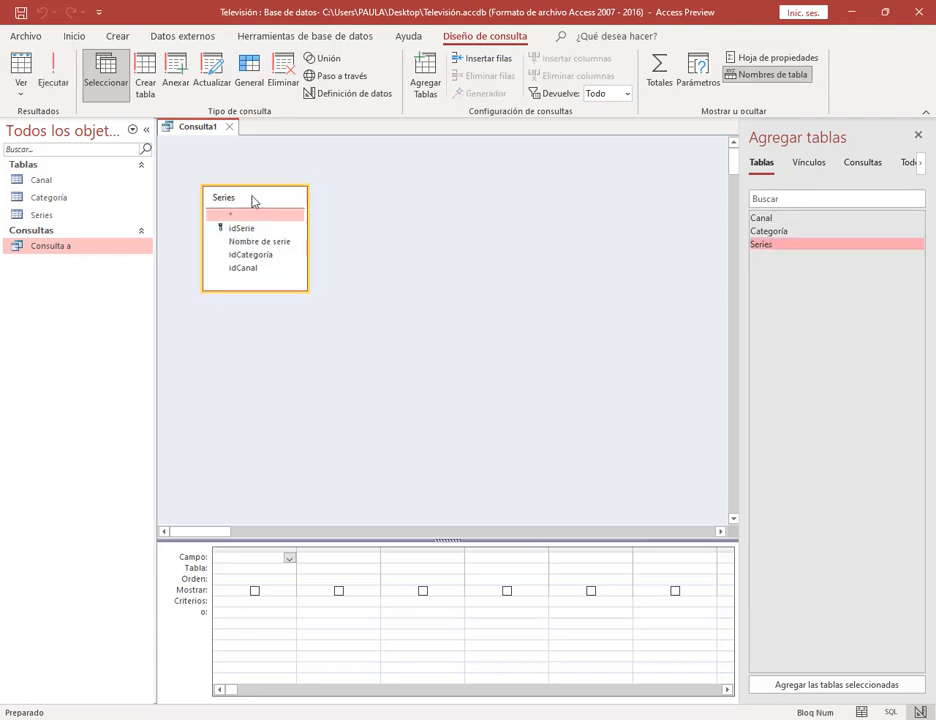
click(770, 231)
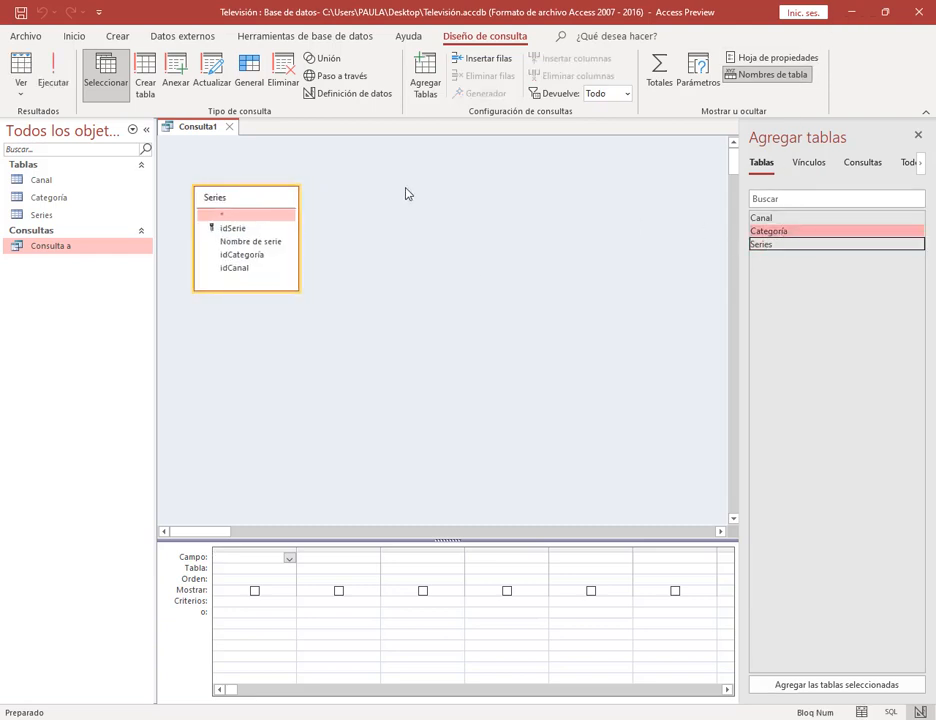
drag(405, 198, 409, 203)
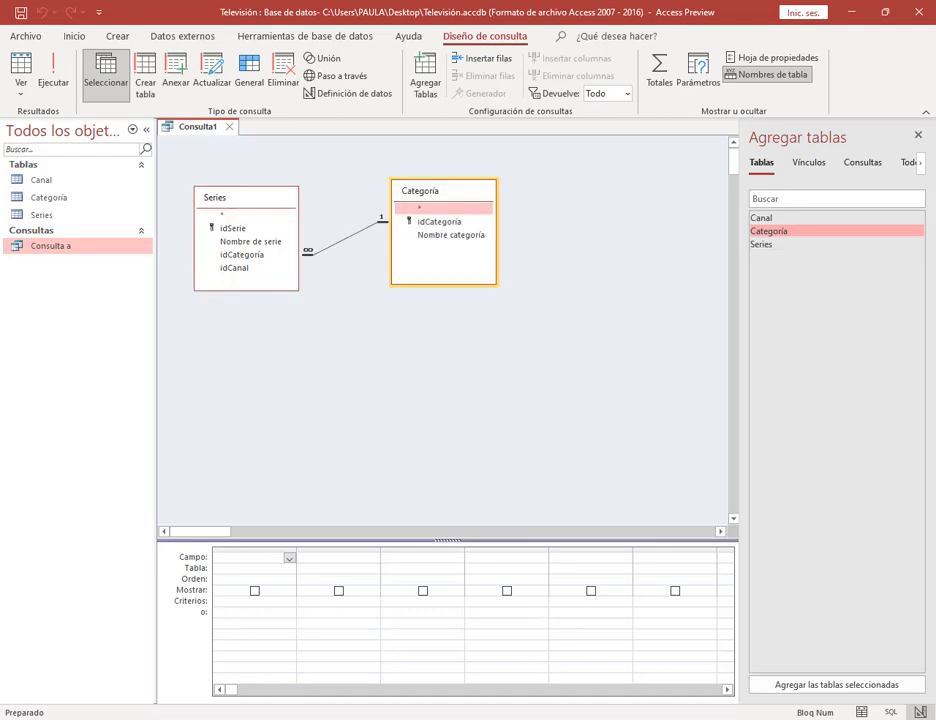
Check the assignment PDF in the browser, add the Canal table to the query, and arrange Series between Canal and Categoría.
click(125, 689)
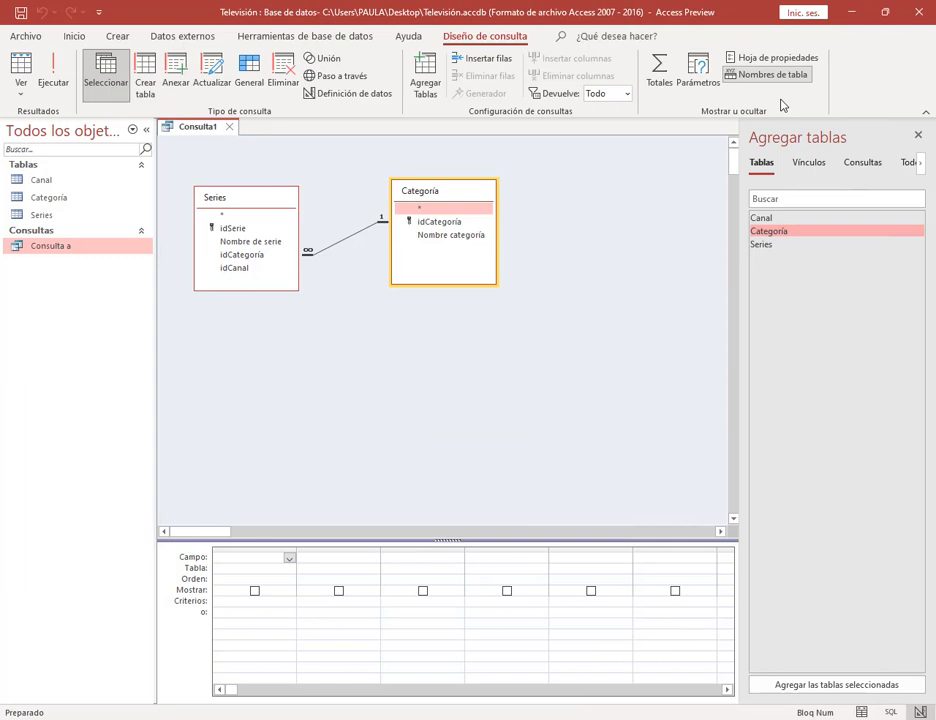
click(851, 11)
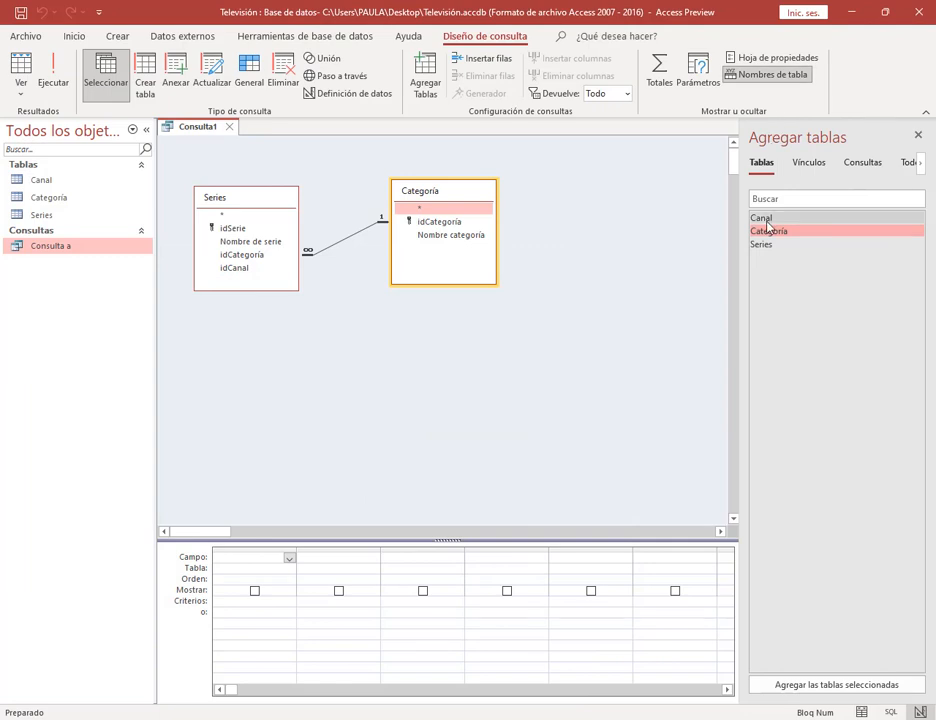
drag(761, 218, 218, 336)
drag(455, 203, 577, 200)
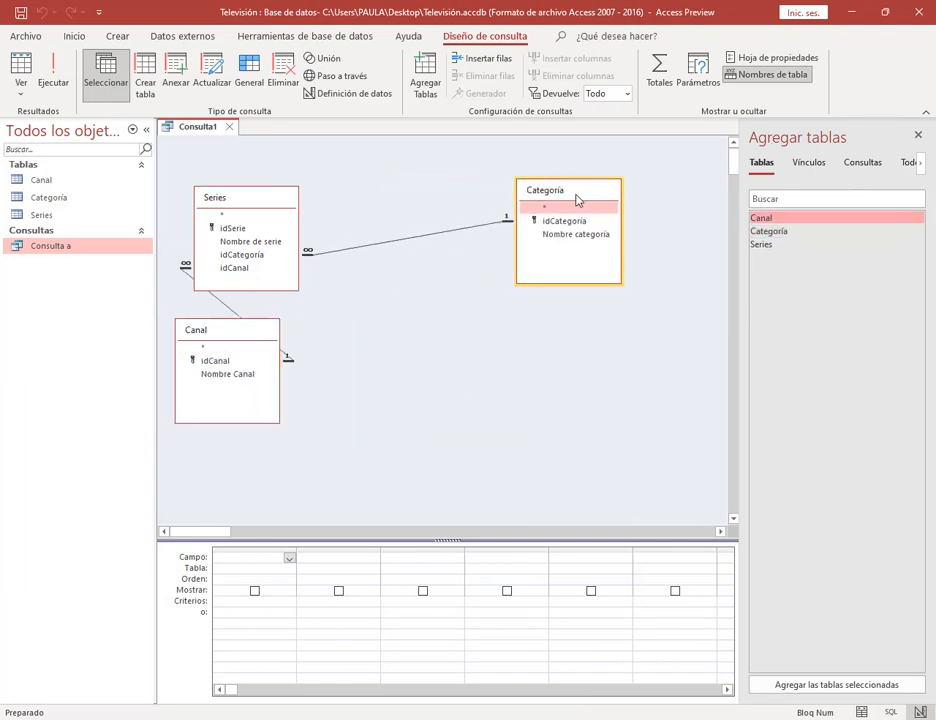
drag(253, 211, 403, 266)
drag(252, 328, 271, 195)
drag(602, 201, 607, 219)
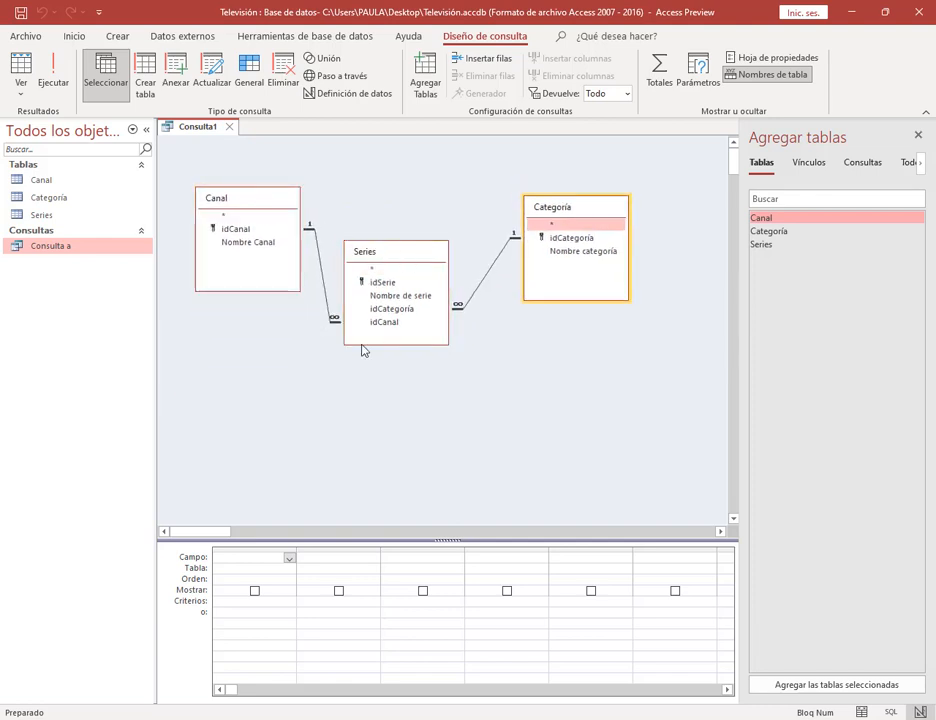
Add the Nombre de serie, Nombre categoría and Nombre Canal fields to the query.
double_click(392, 296)
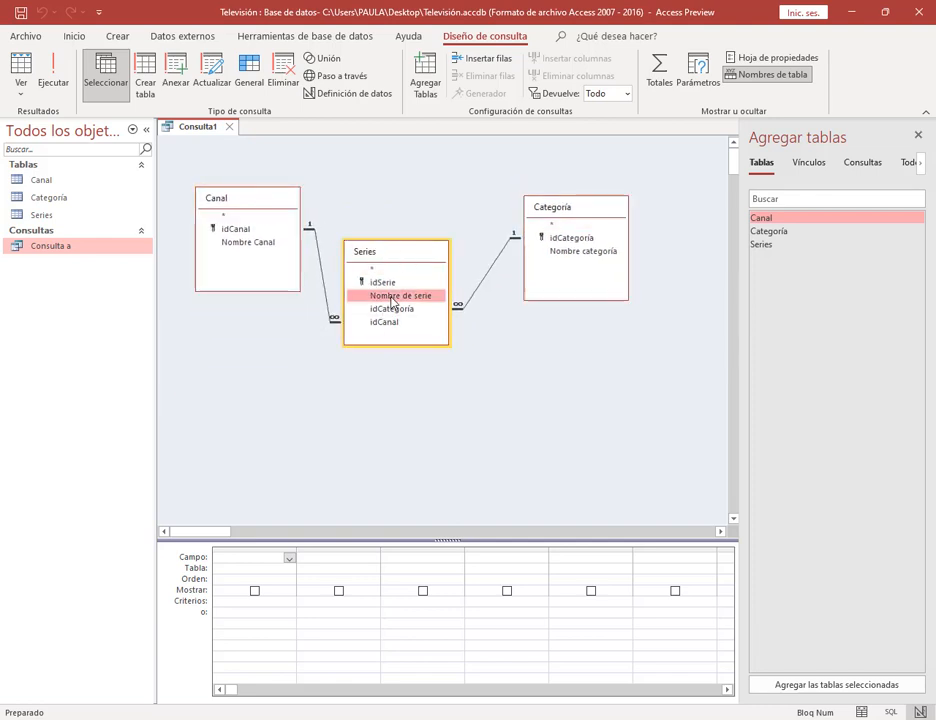
double_click(578, 251)
double_click(263, 243)
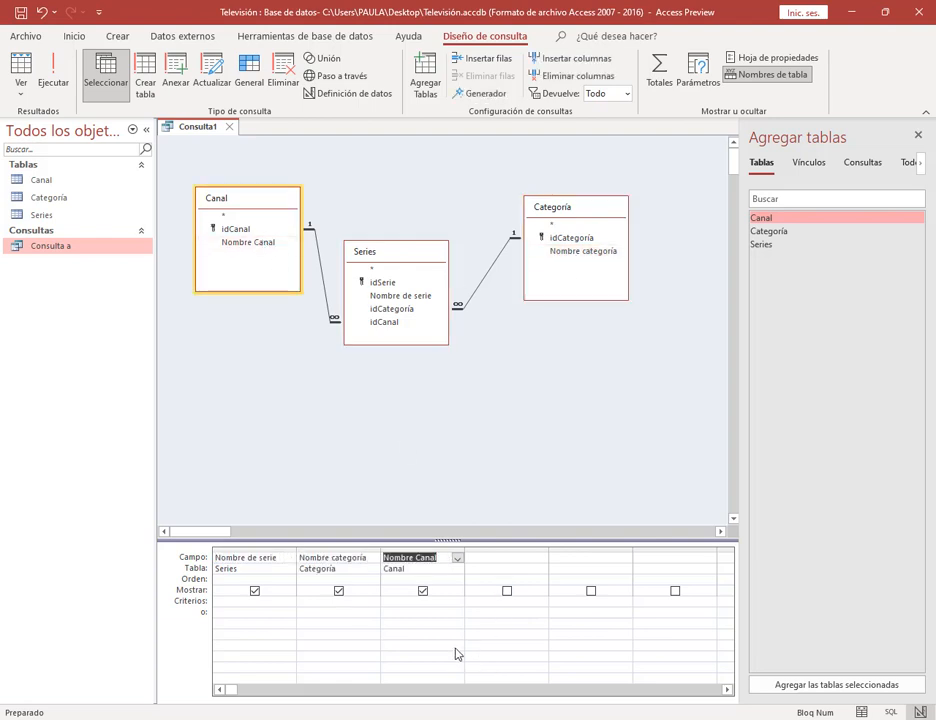
Set the Nombre Canal criterion to "warner channel" and run the query.
click(384, 601)
text(va)
text(rner cha)
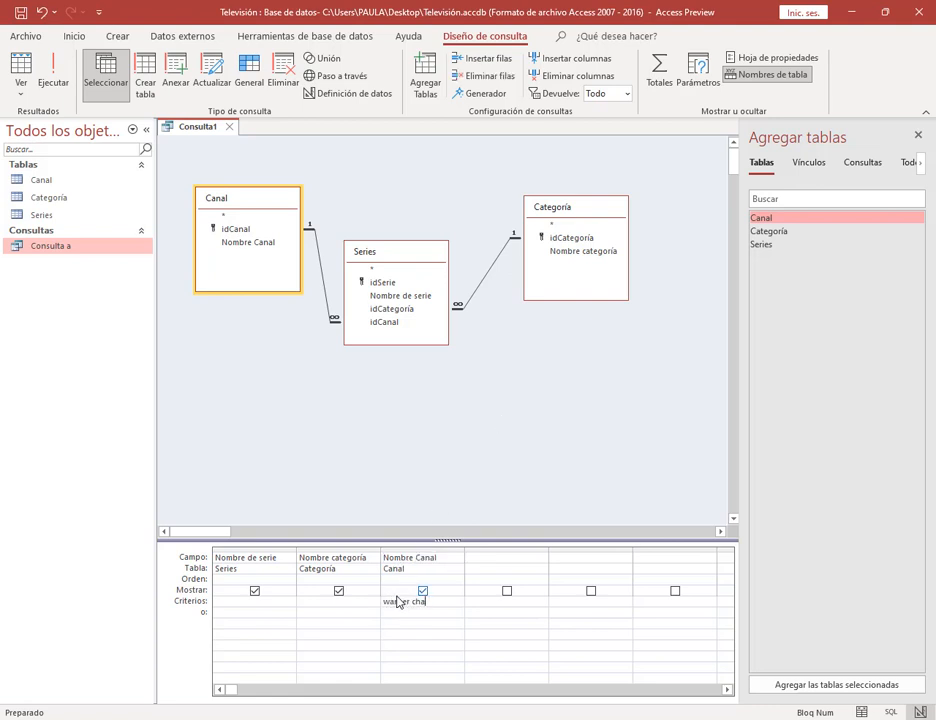
text(nnel)
click(393, 624)
click(54, 74)
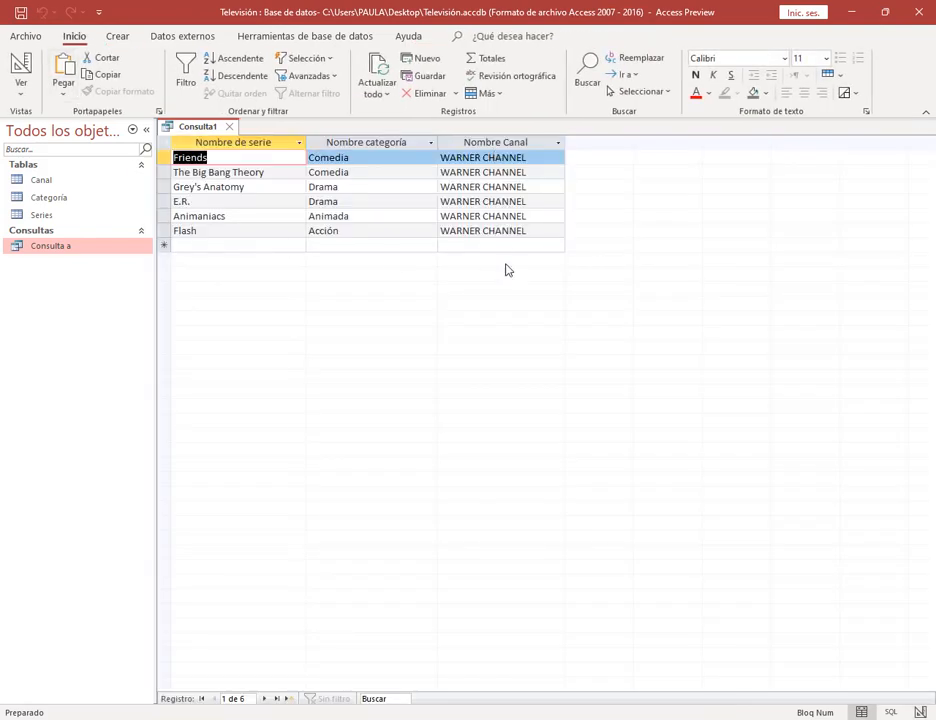
Return to the query design, set the Nombre categoría criterion to Comedia, and close the pane for adding tables.
click(20, 68)
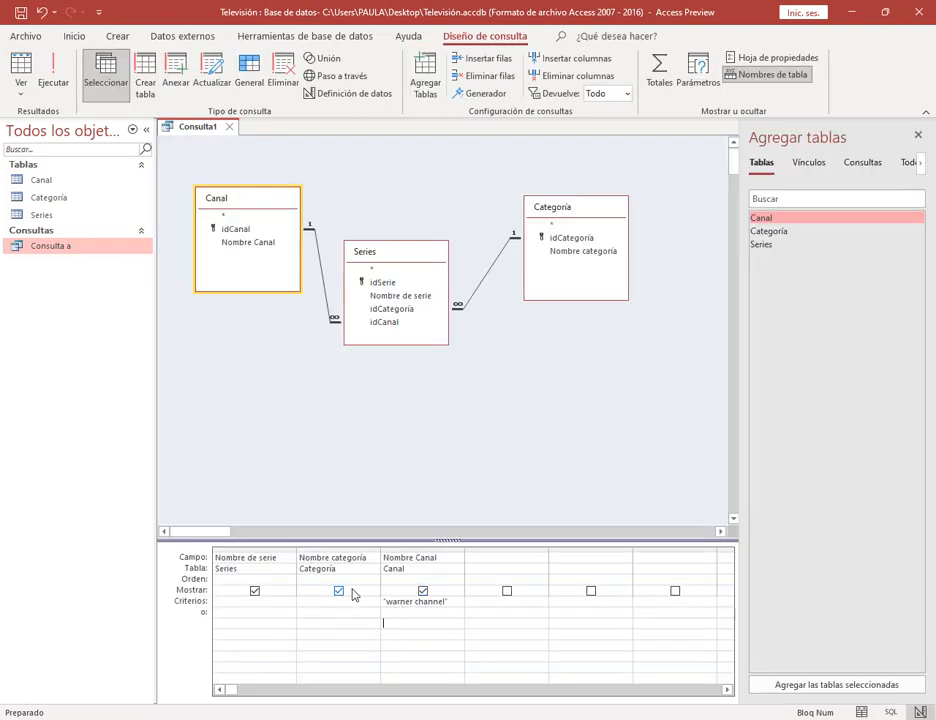
click(323, 602)
key(Caps_Lock)
text(C)
key(Caps_Lock)
text(iome)
text(dia)
click(918, 135)
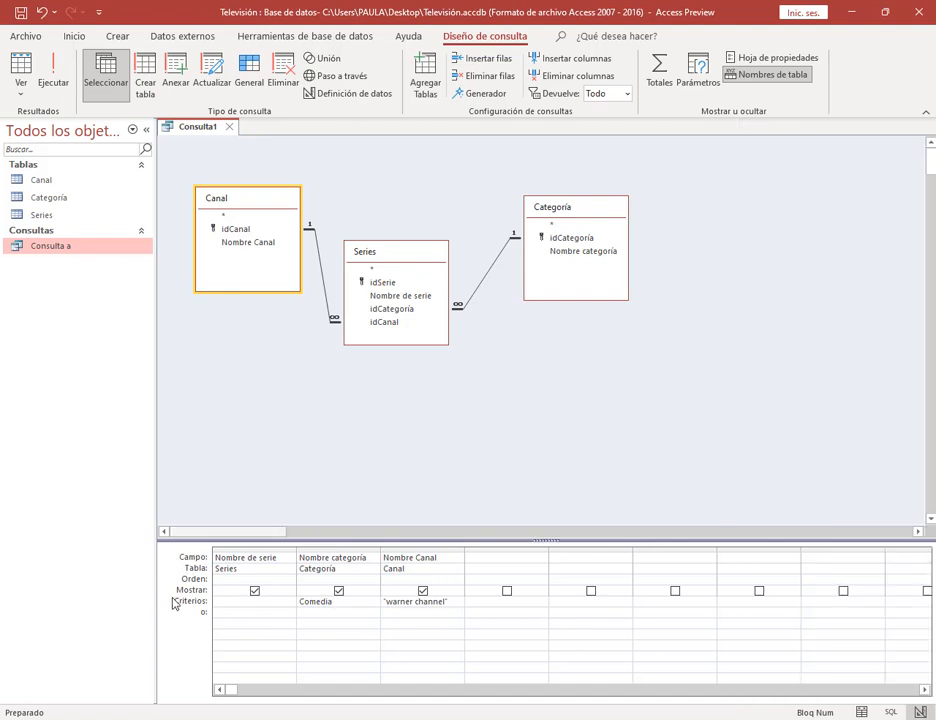
Reread the query wording in the assignment PDF in the browser and run the Warner comedy query in Access.
drag(157, 595, 560, 618)
mouse_move(291, 542)
mouse_down()
mouse_move(476, 685)
mouse_move(464, 689)
mouse_up()
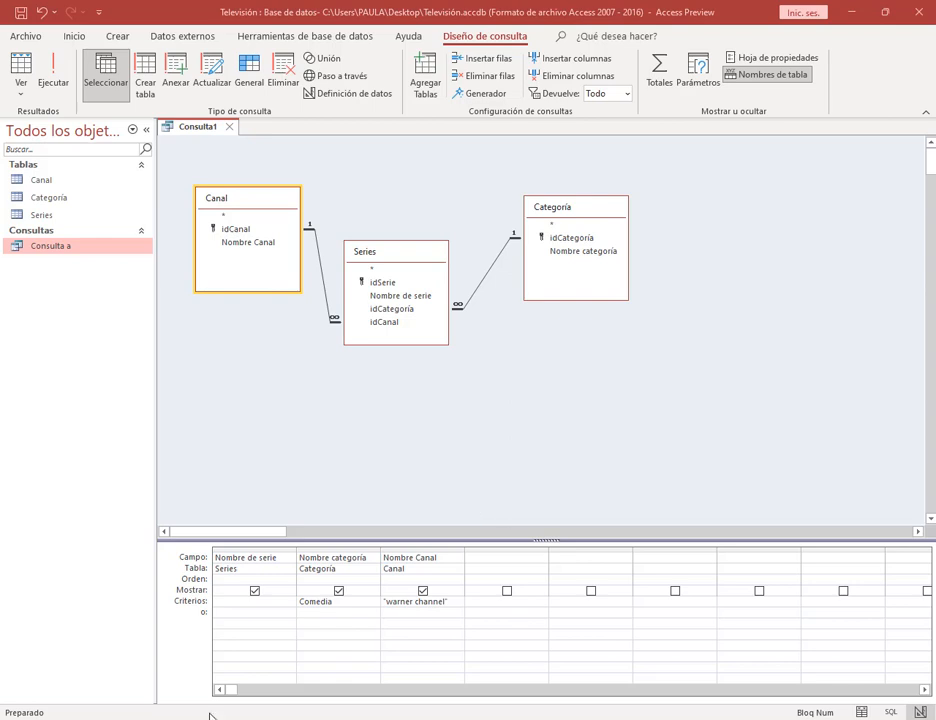
click(125, 685)
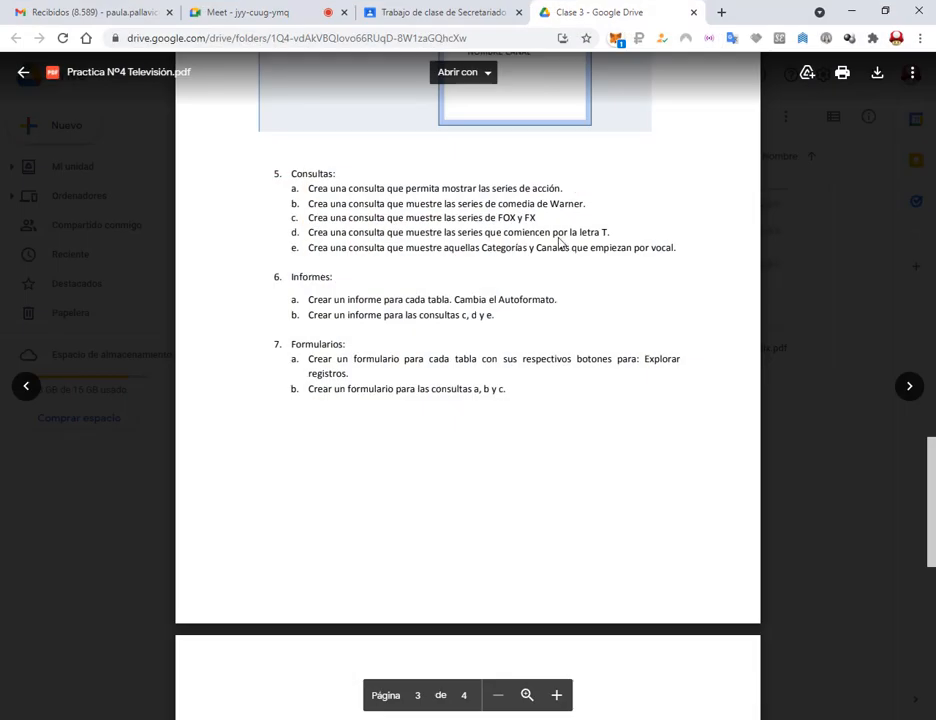
click(851, 10)
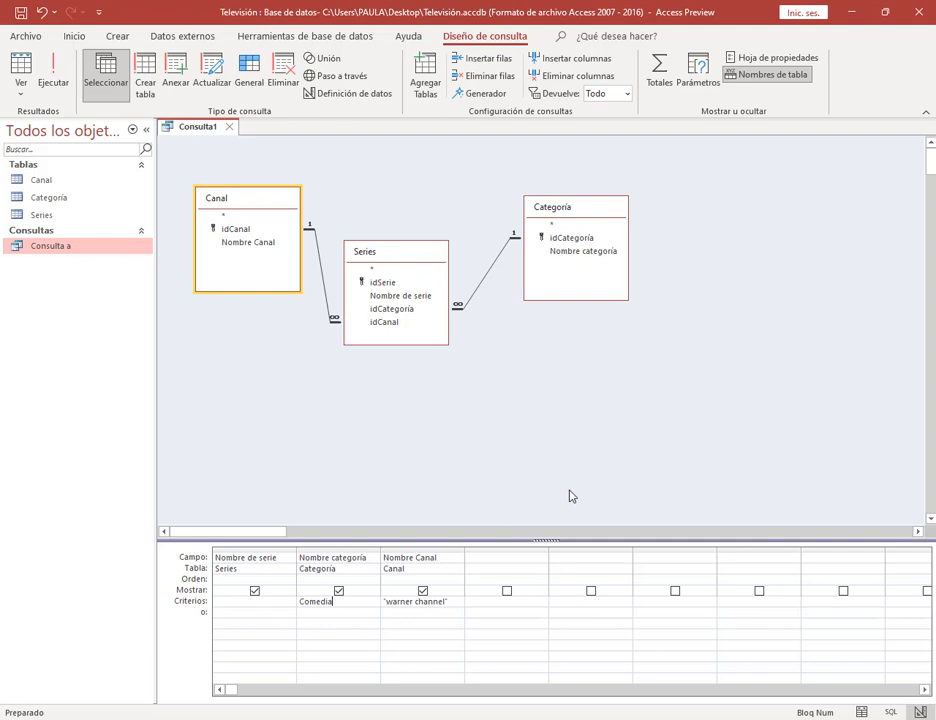
click(43, 84)
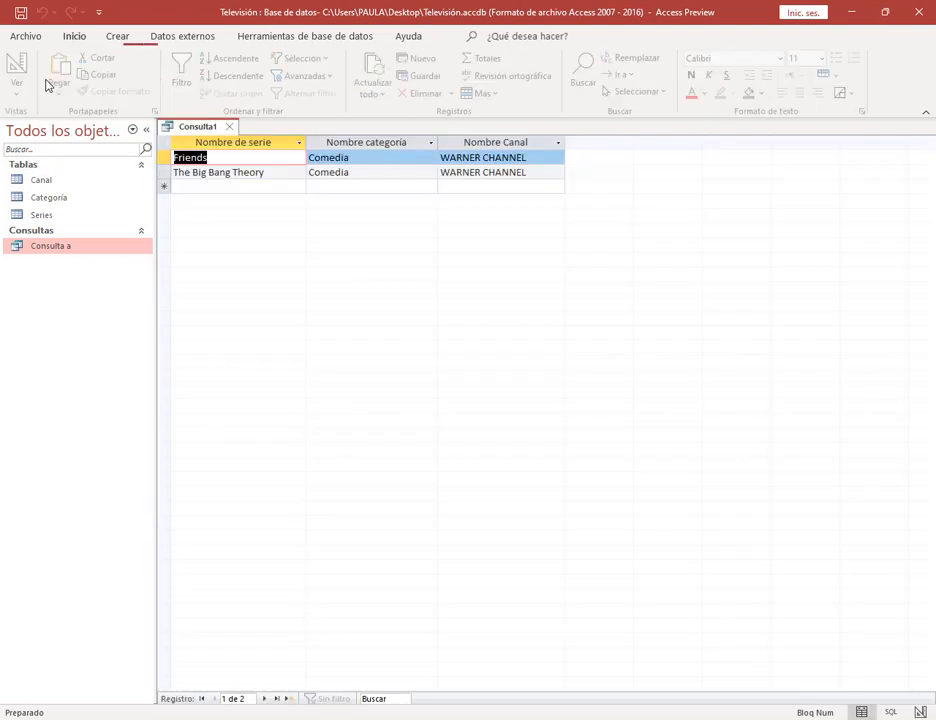
Delete the "warner channel" criterion in the query design and rerun the query filtered only by Comedia.
click(20, 65)
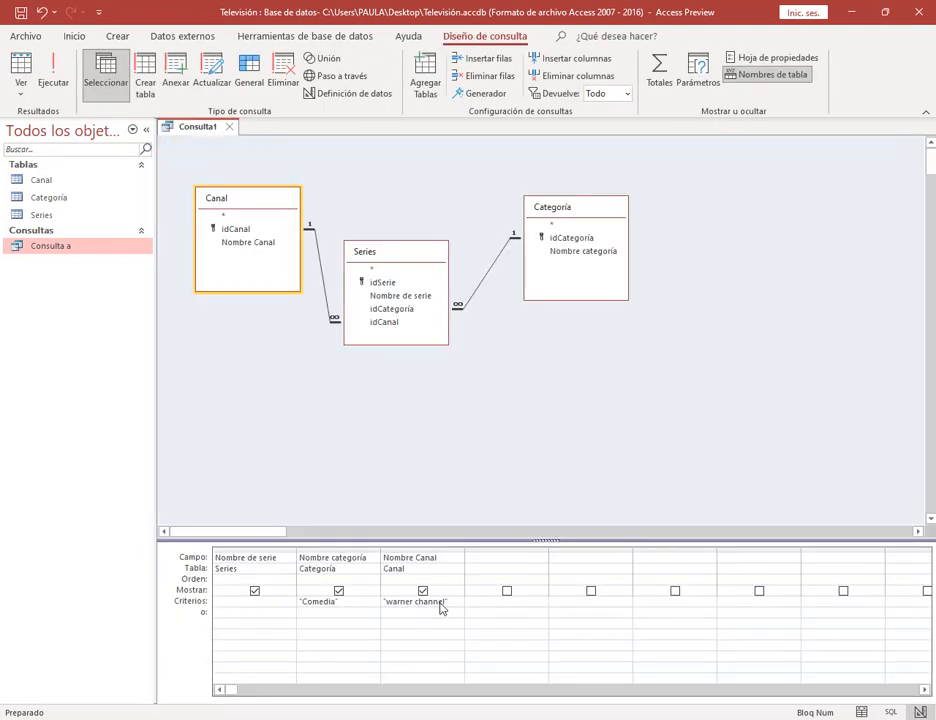
drag(450, 605, 384, 603)
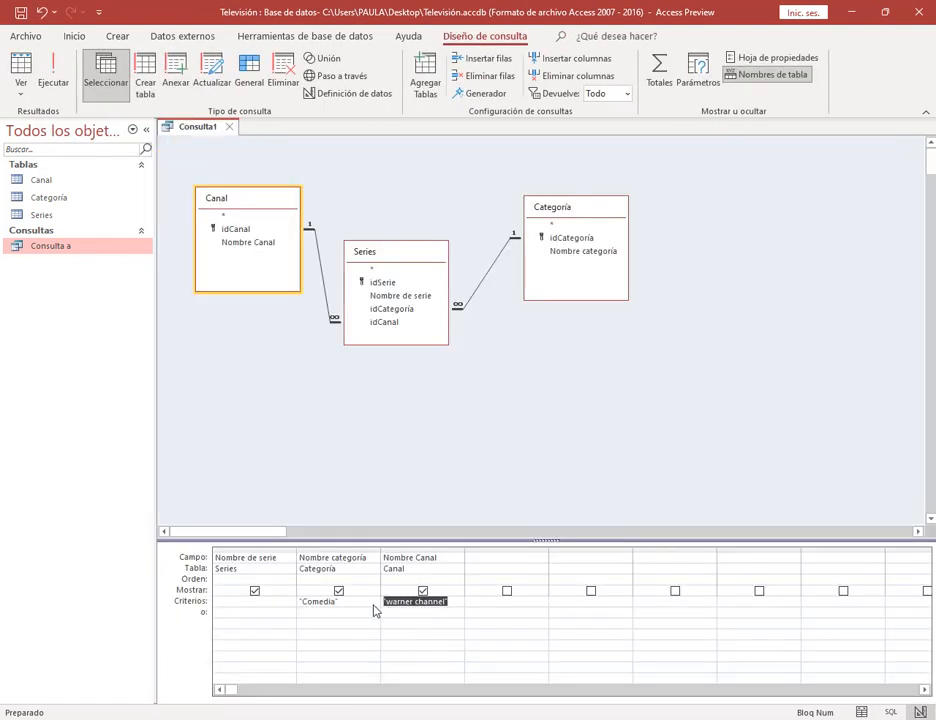
key(Delete)
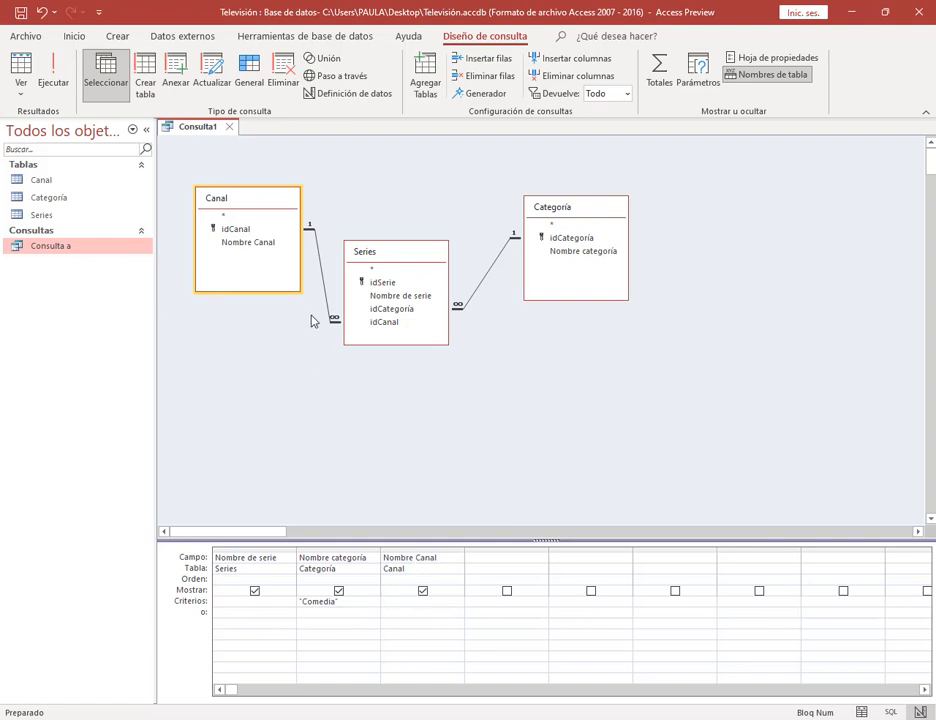
click(55, 80)
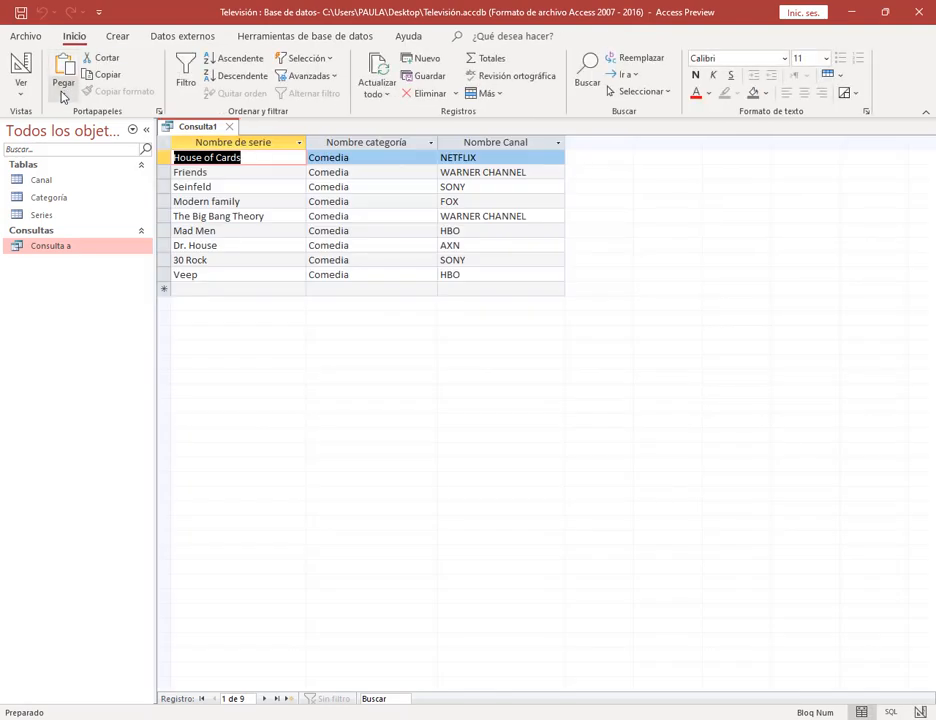
click(20, 70)
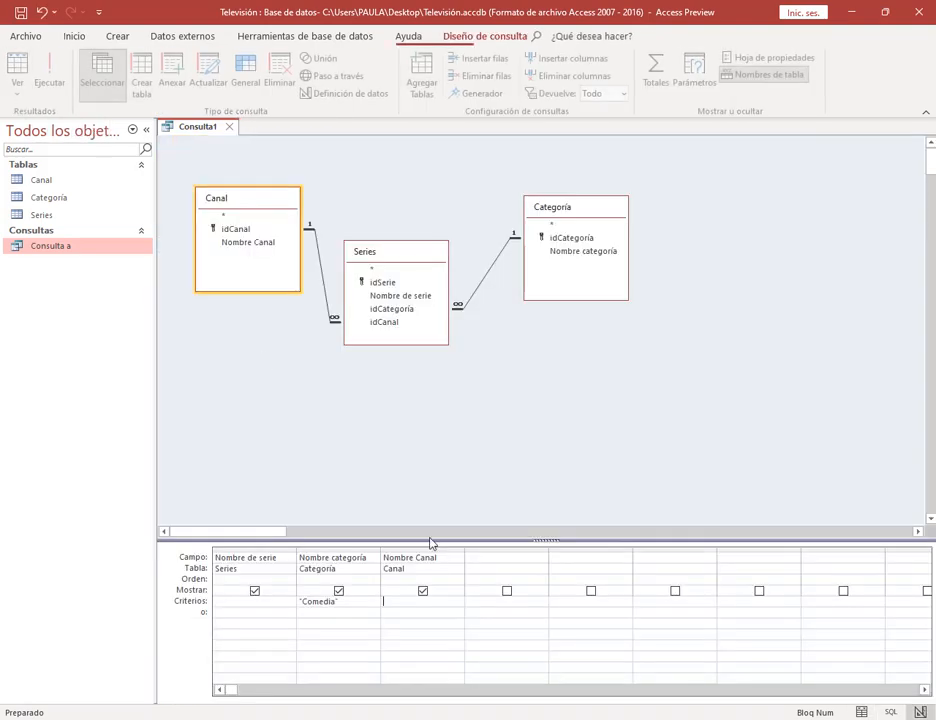
click(453, 604)
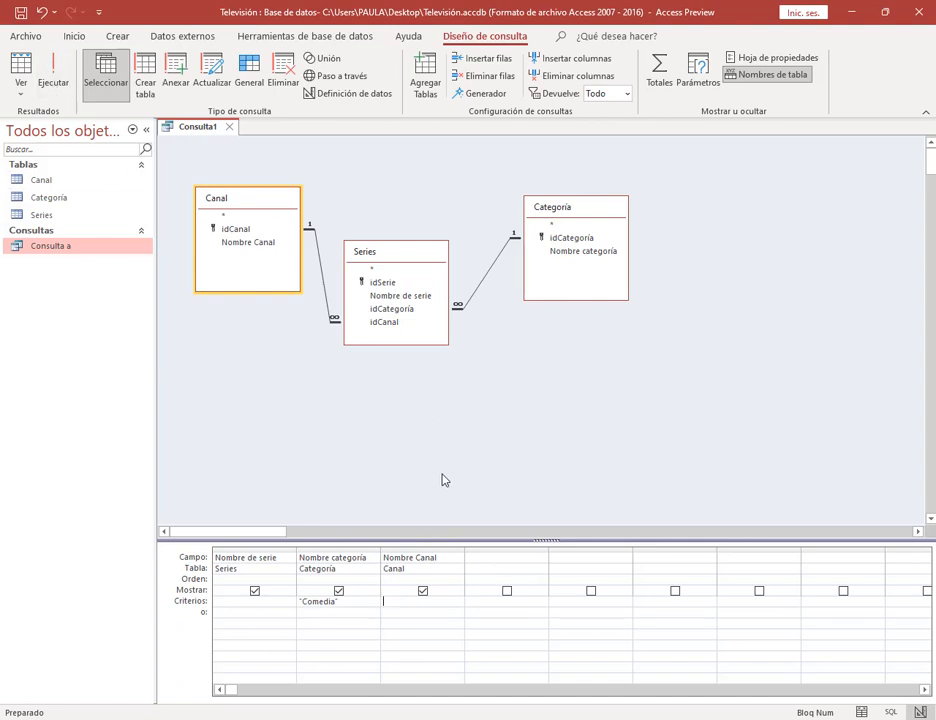
click(52, 82)
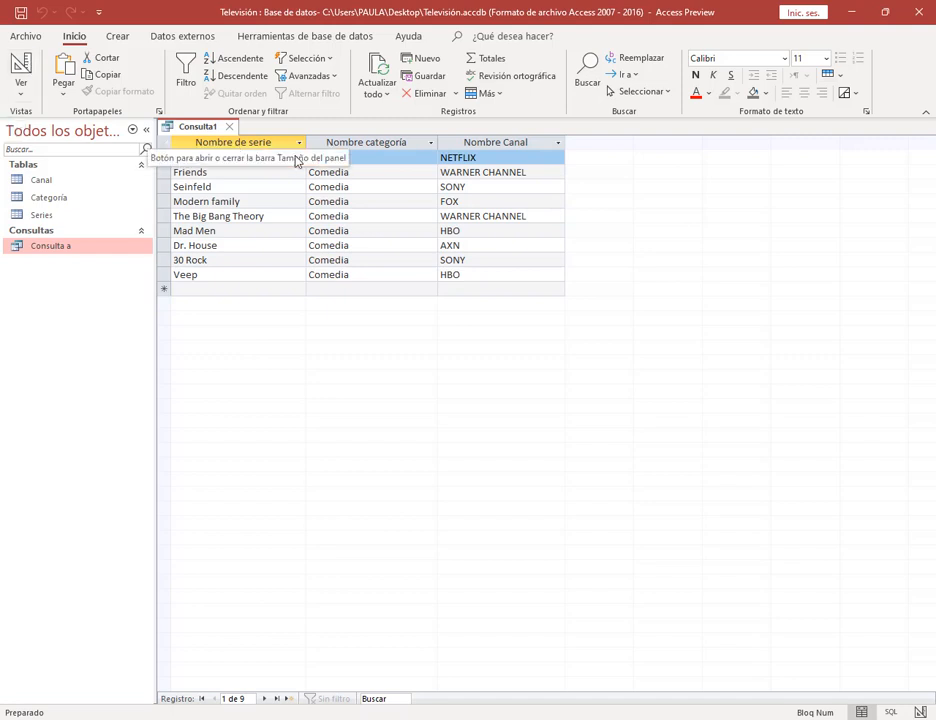
Compare the channel names in the Canal table with the Nombre Canal values in the query results.
double_click(50, 184)
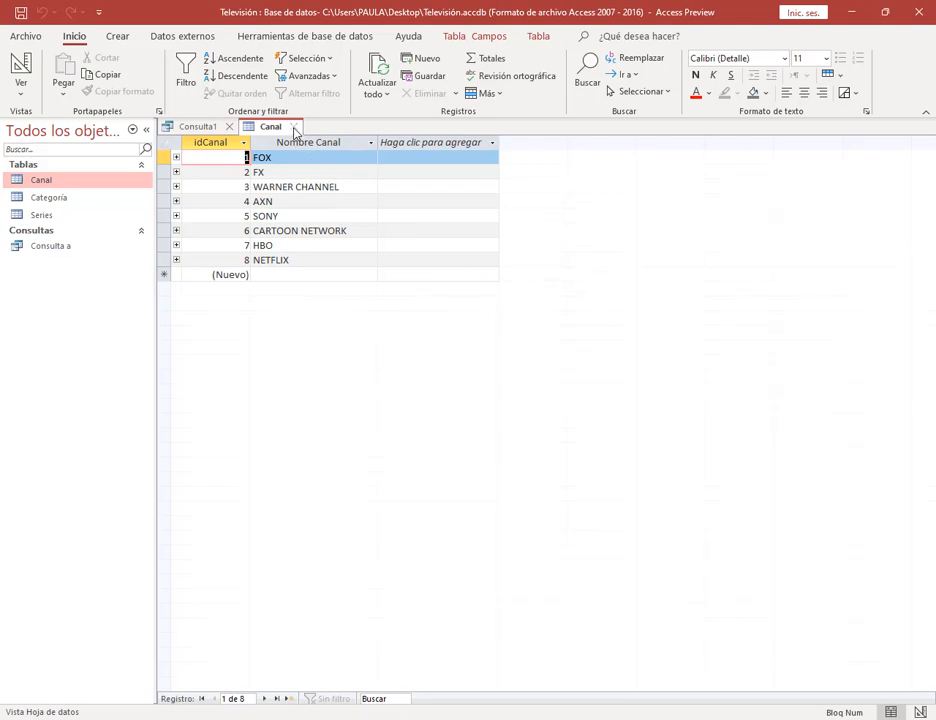
click(294, 127)
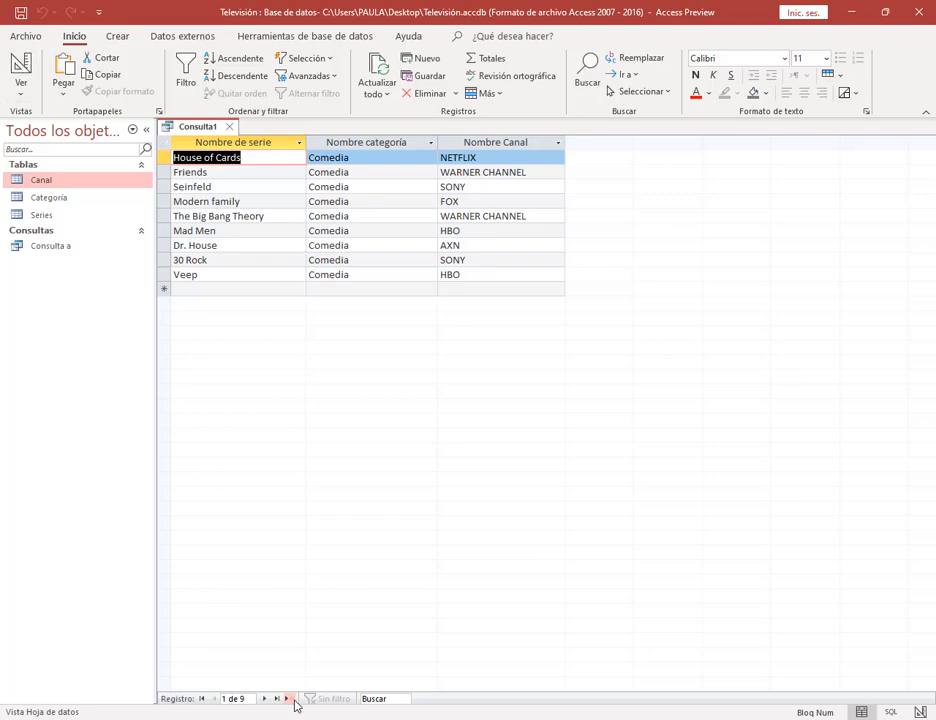
mouse_move(146, 709)
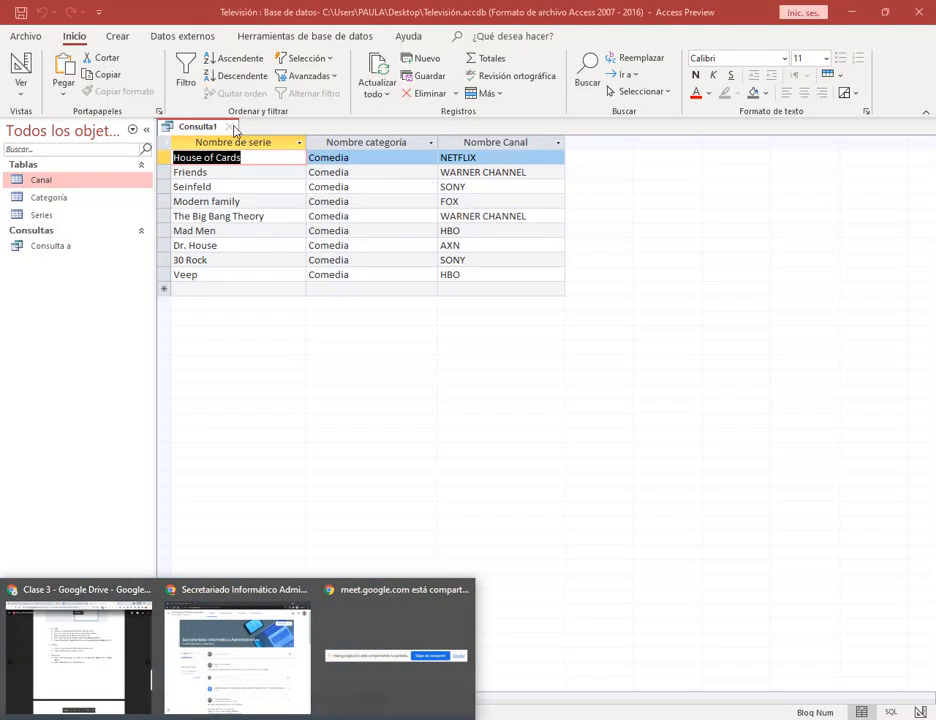
click(507, 173)
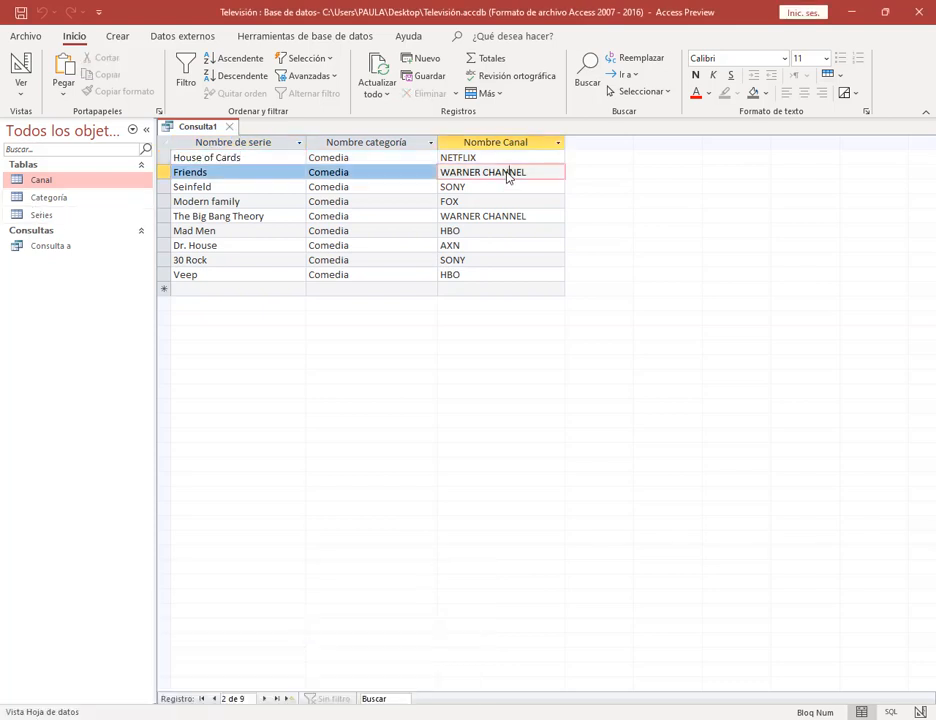
double_click(42, 181)
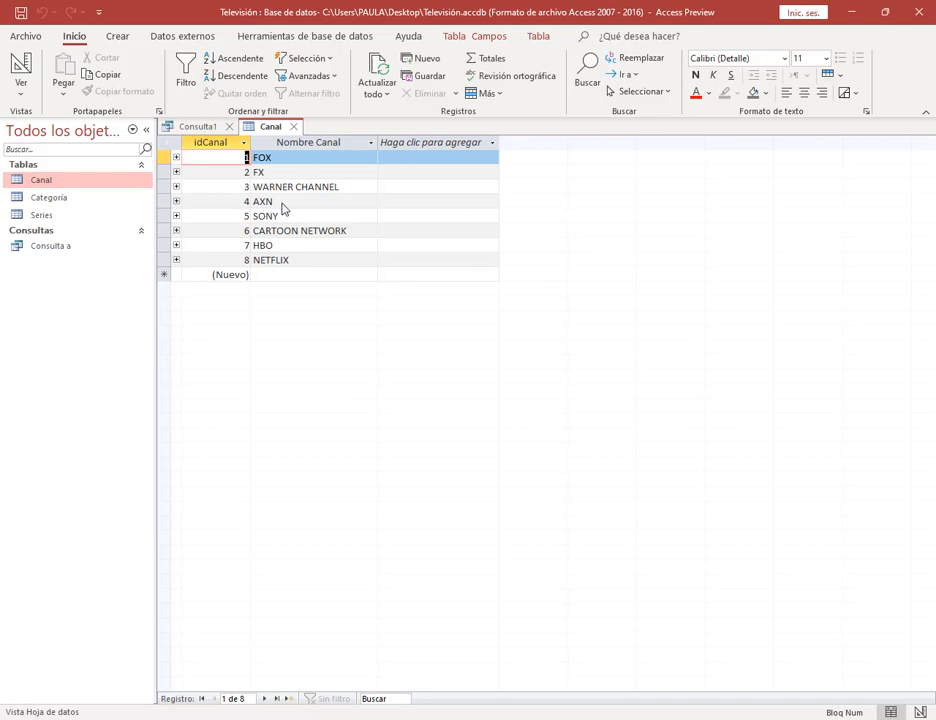
click(295, 127)
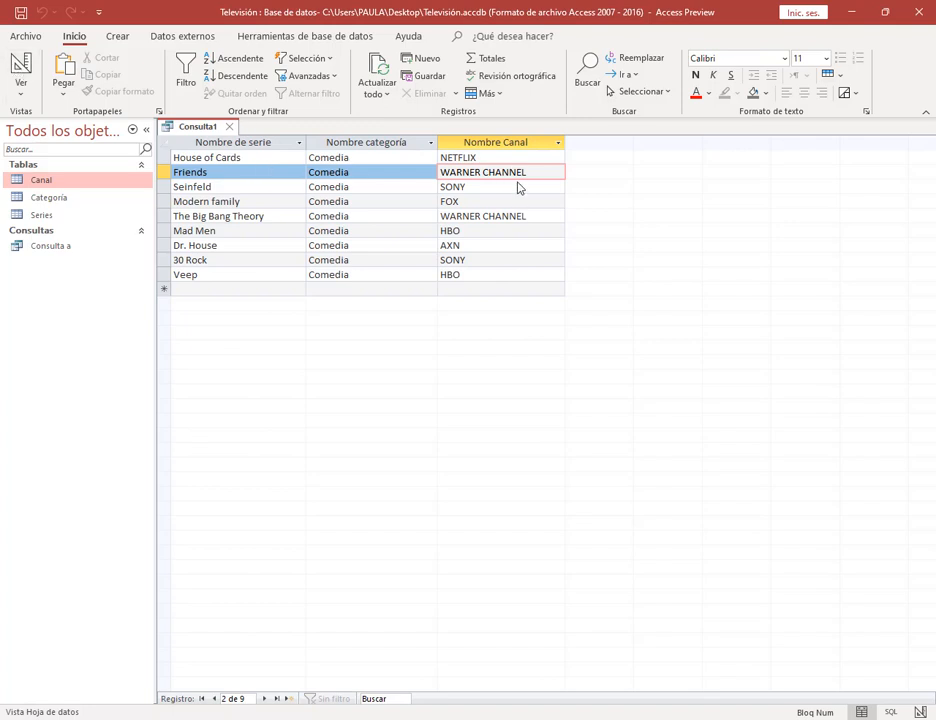
click(532, 220)
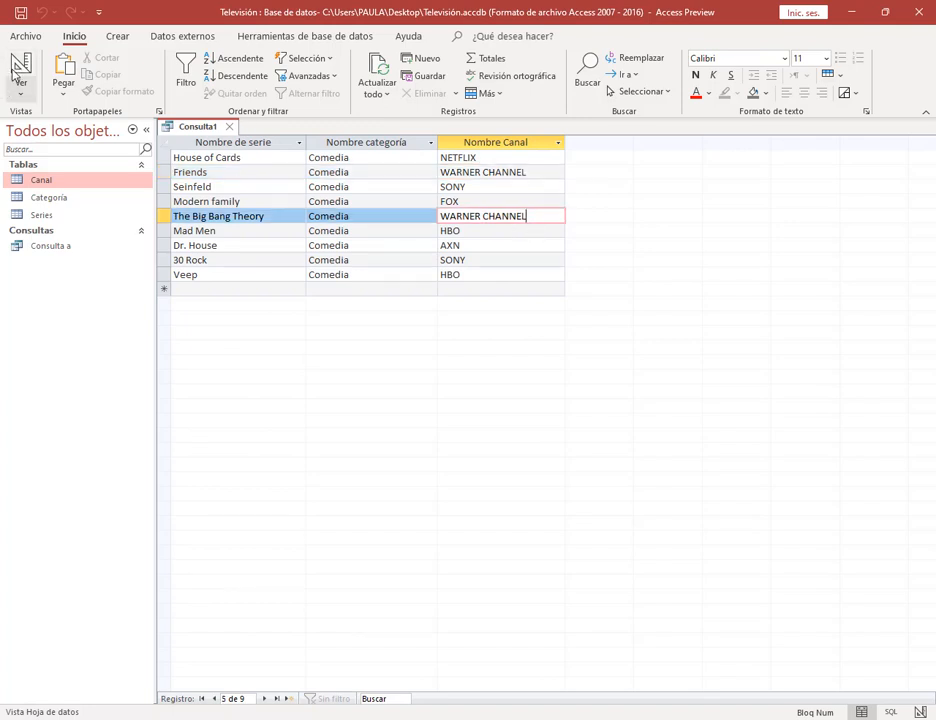
Return to the query design, set the Nombre Canal criterion to "warner channel", and run the query.
click(20, 65)
click(395, 604)
text(WARNER CHANNEL)
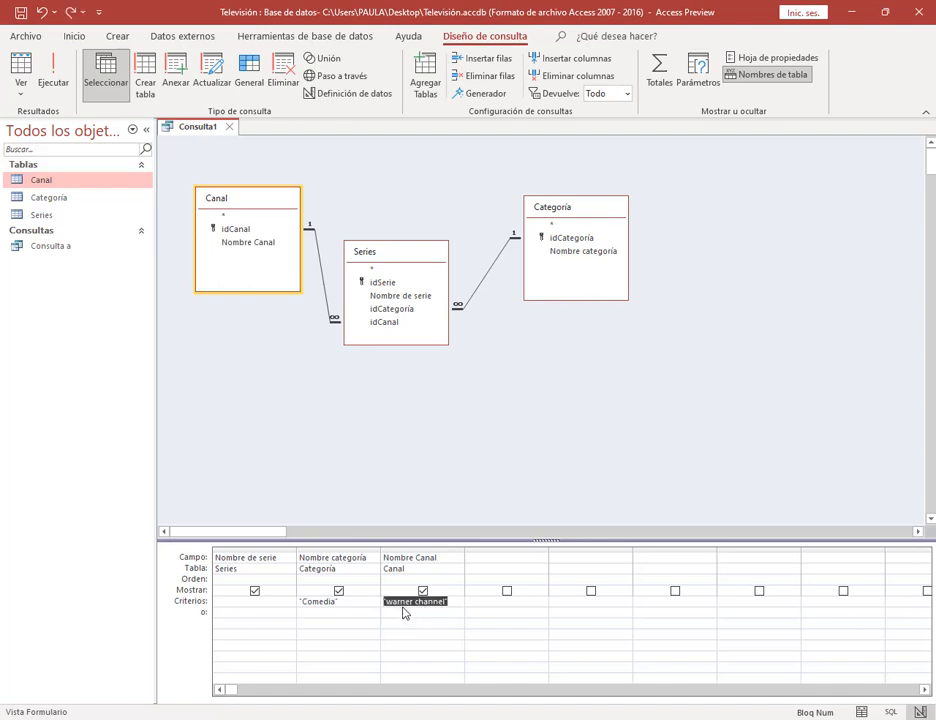
click(55, 70)
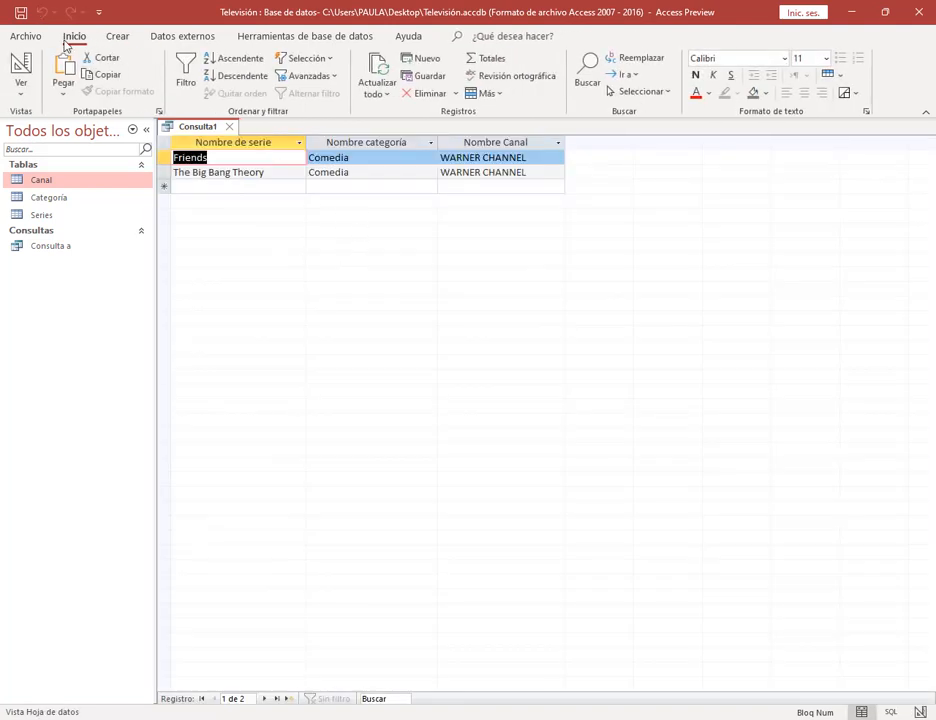
Save the Warner comedy query as Consulta b.
click(20, 12)
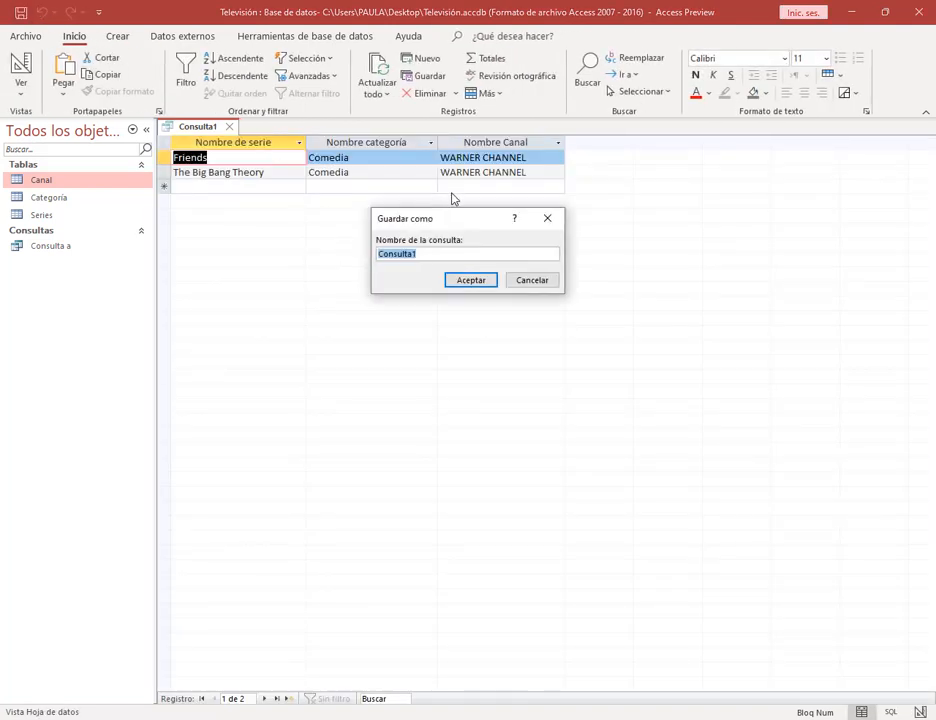
key(End)
key(BackSpace)
text(b)
key(Return)
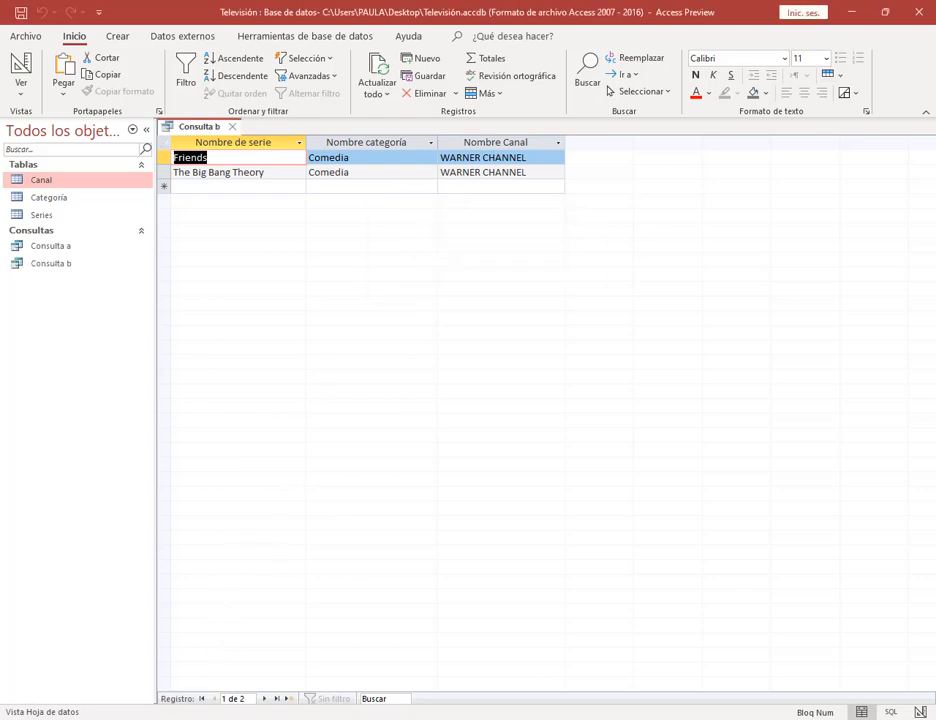
Check the call chat and the Consultas section of the assignment PDF in the browser, and switch back to Access.
click(65, 625)
click(245, 12)
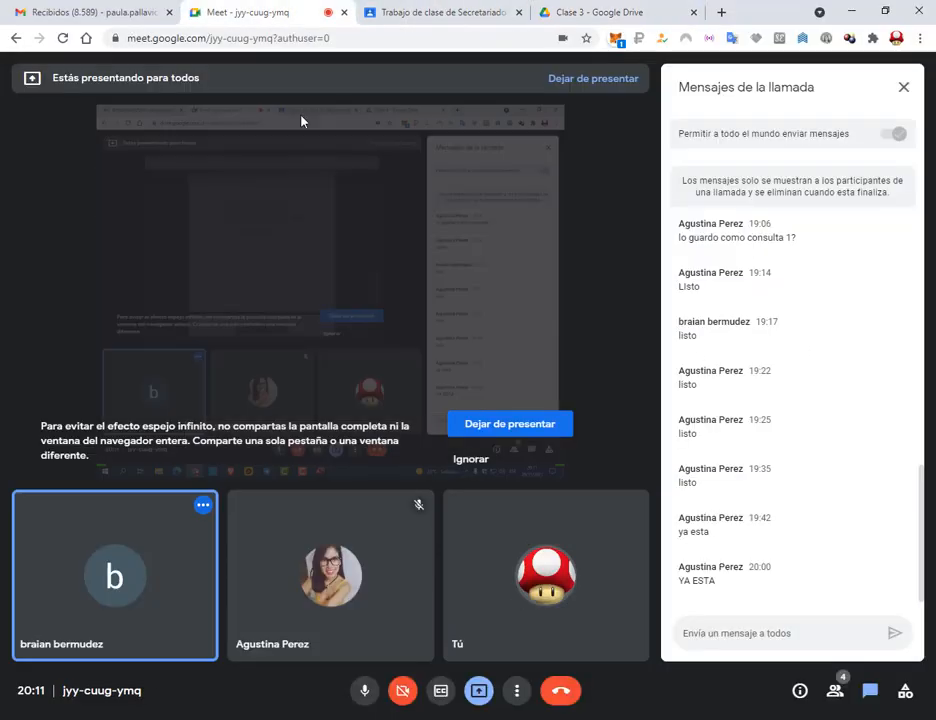
click(630, 8)
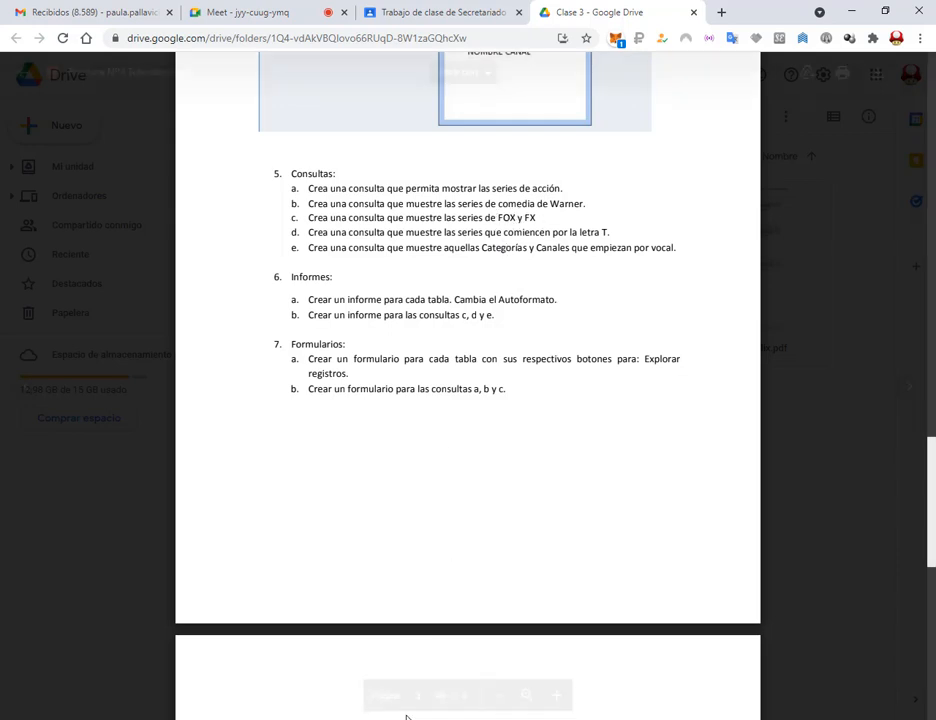
click(400, 719)
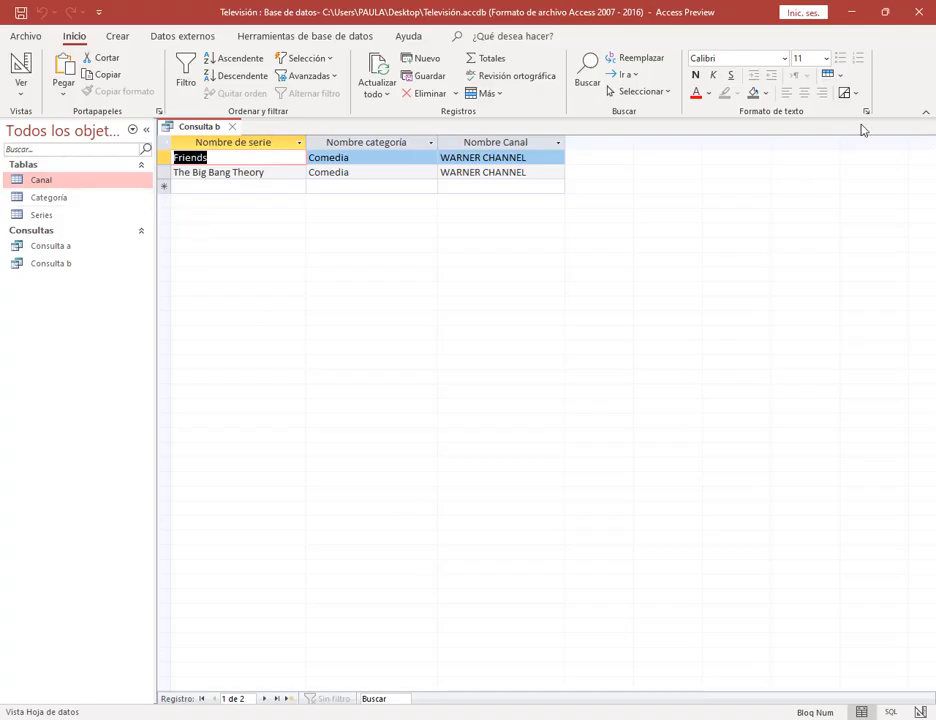
Close Consulta b, start a new query in design view with the Series table, and consult the wording of query c in the PDF.
click(232, 126)
click(117, 40)
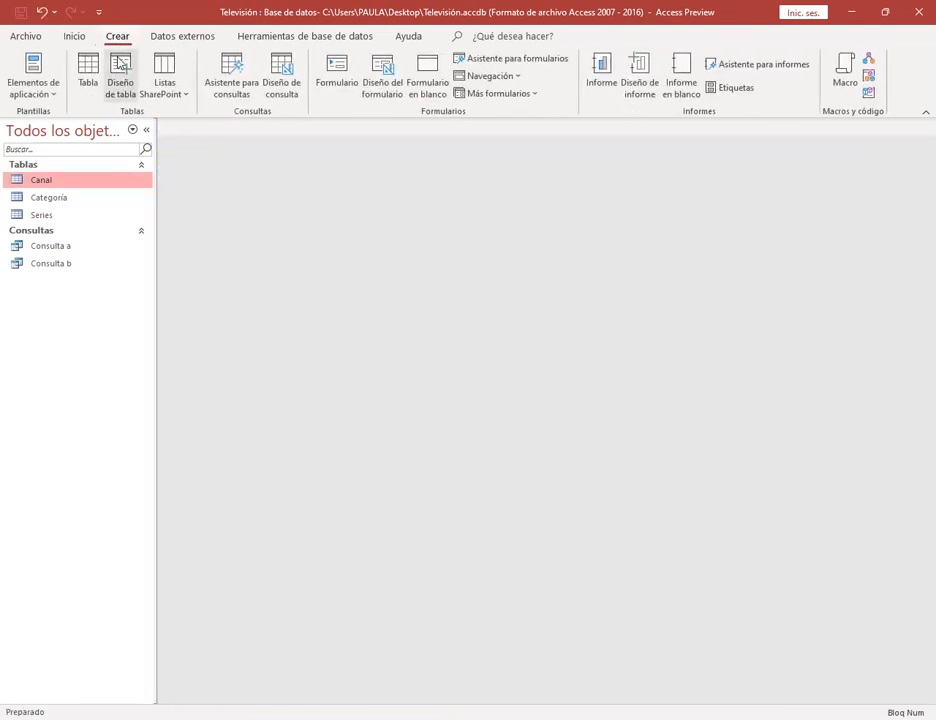
click(280, 72)
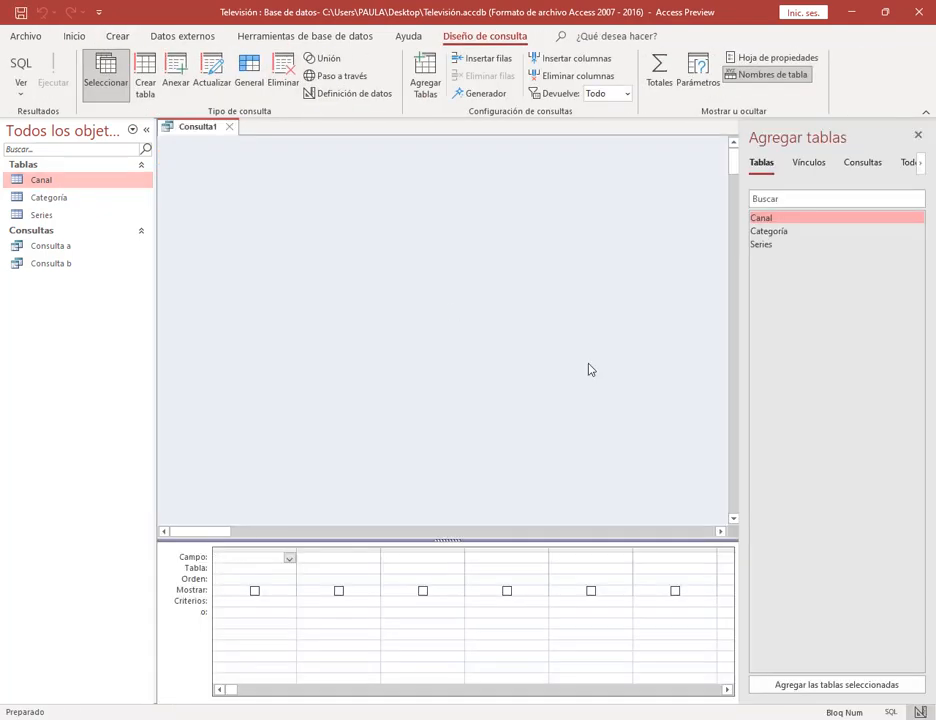
click(768, 246)
double_click(768, 246)
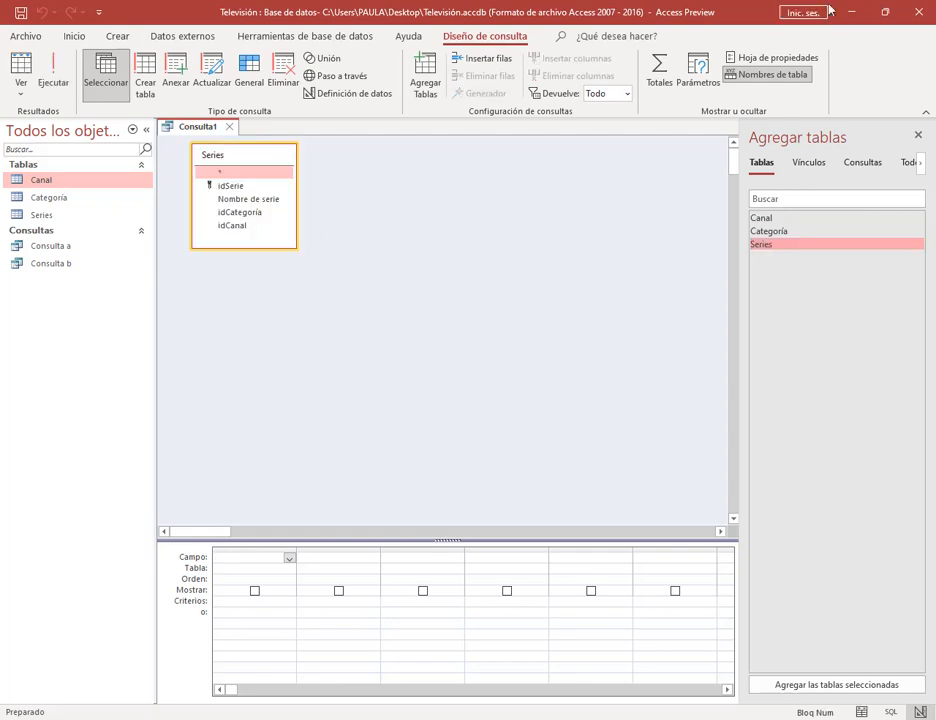
drag(752, 15, 680, 270)
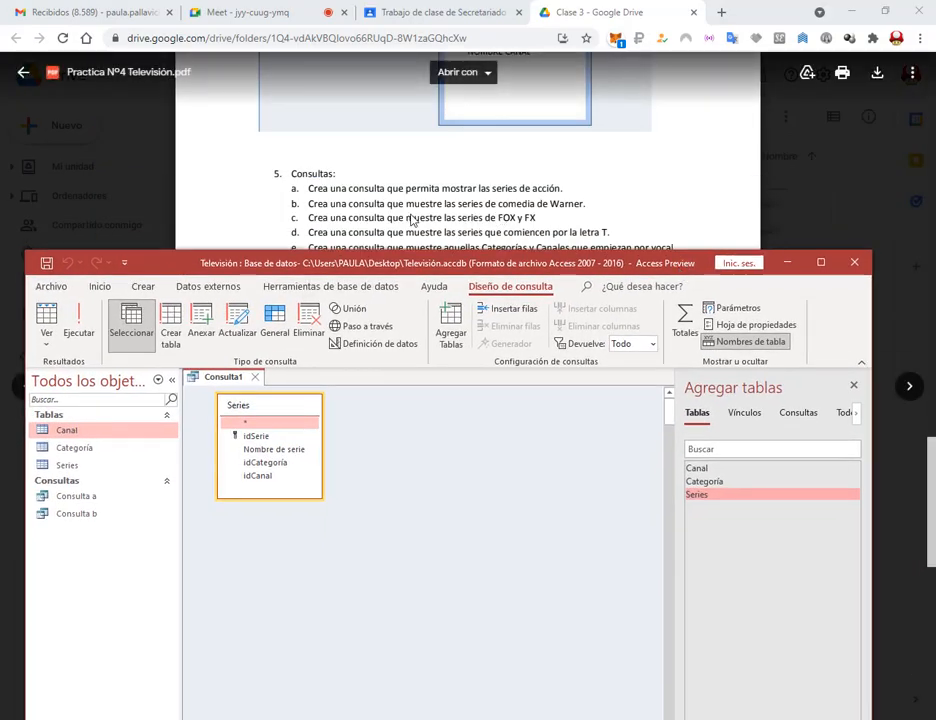
click(821, 262)
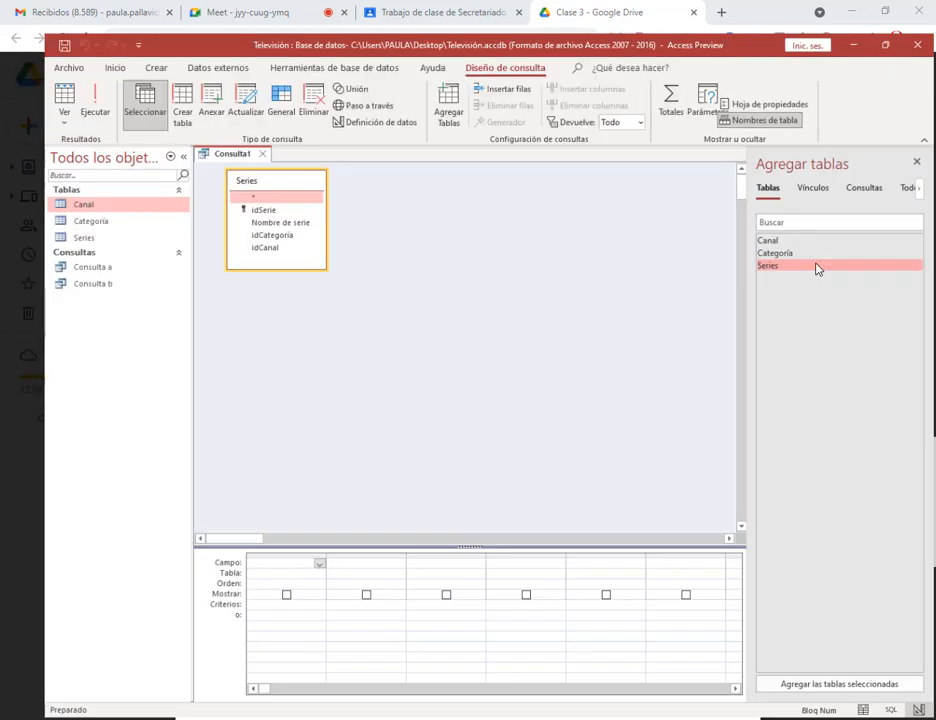
Add the Canal table to the query, arrange it beside the Series table, and close the pane for adding tables.
drag(767, 220, 439, 166)
drag(251, 165, 251, 234)
drag(503, 195, 524, 240)
click(919, 136)
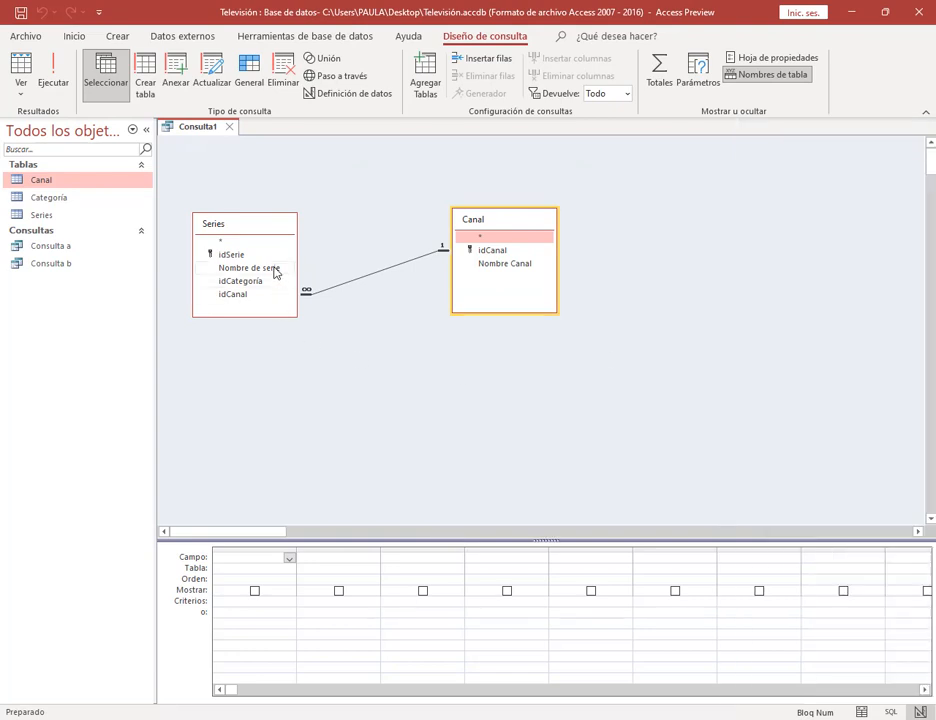
Add Nombre de serie and Nombre Canal to the query grid and widen the Nombre Canal column.
click(274, 267)
drag(274, 267, 250, 557)
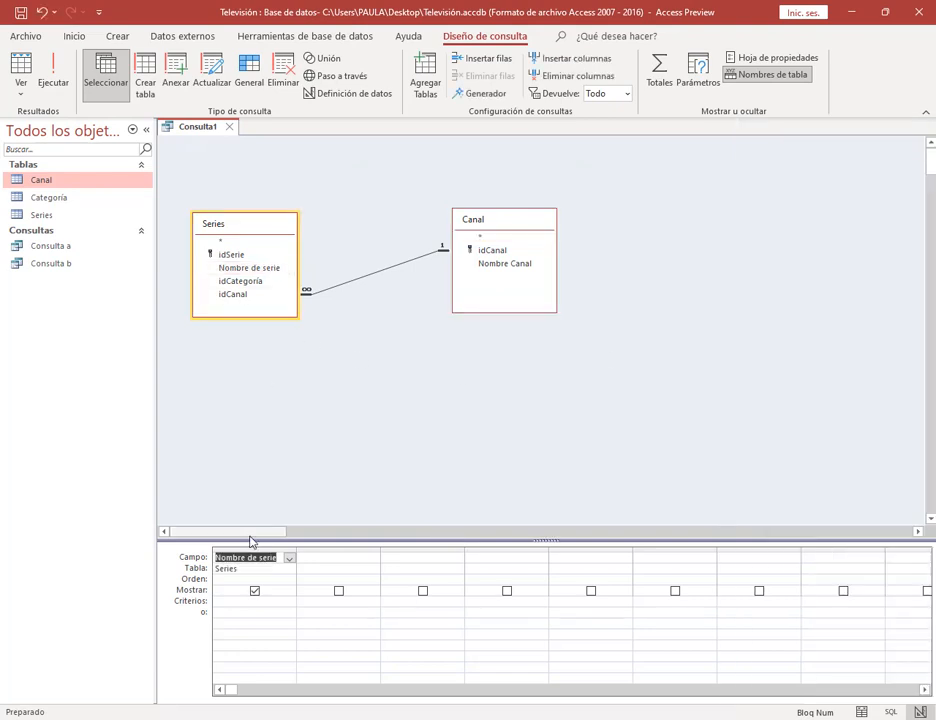
click(512, 267)
drag(512, 267, 338, 557)
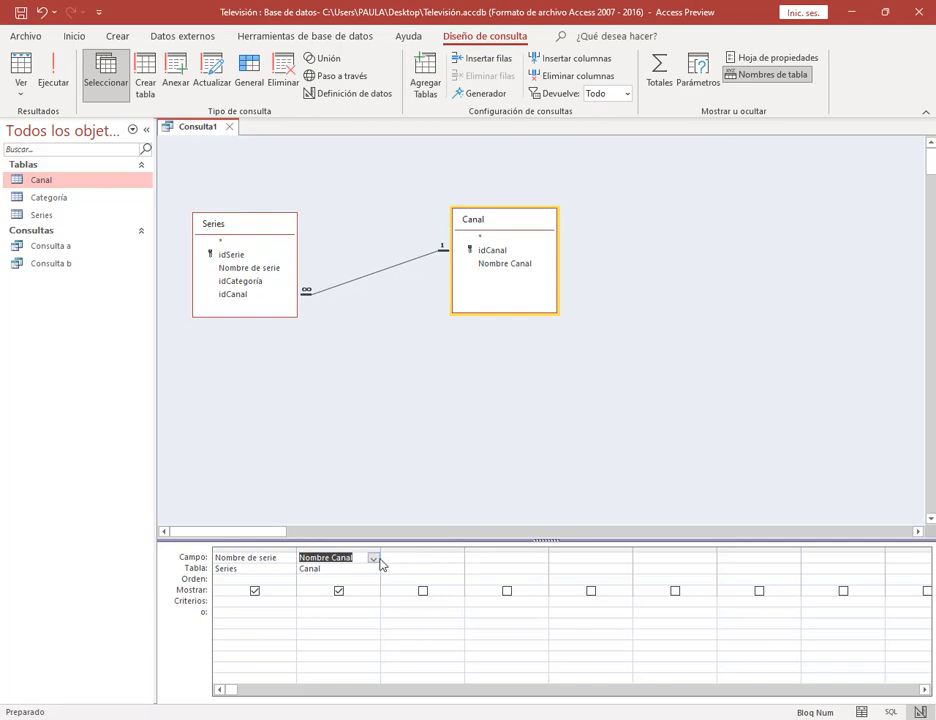
drag(381, 557, 476, 557)
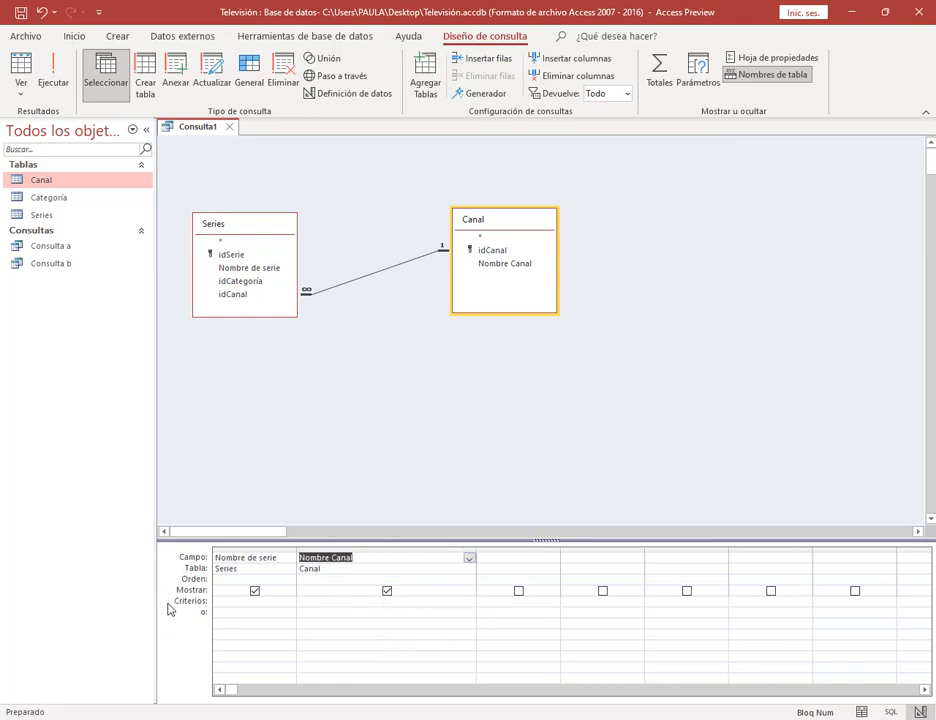
Set the Nombre Canal criterion to FOX O FX and run the query.
mouse_move(161, 593)
mouse_down()
mouse_move(333, 612)
mouse_move(515, 615)
mouse_up()
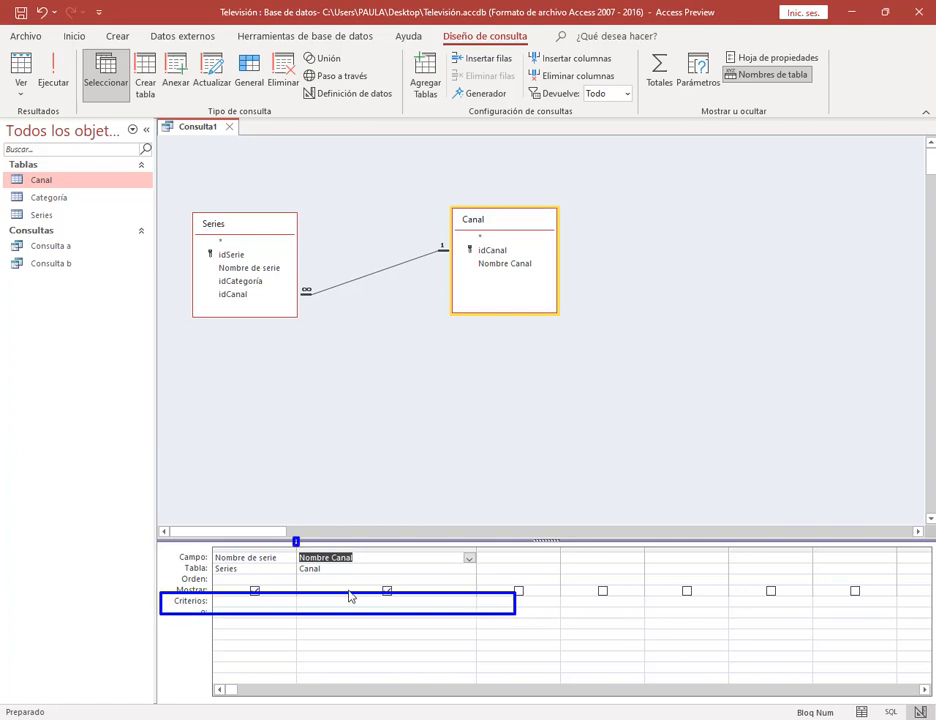
drag(293, 538, 480, 654)
click(340, 605)
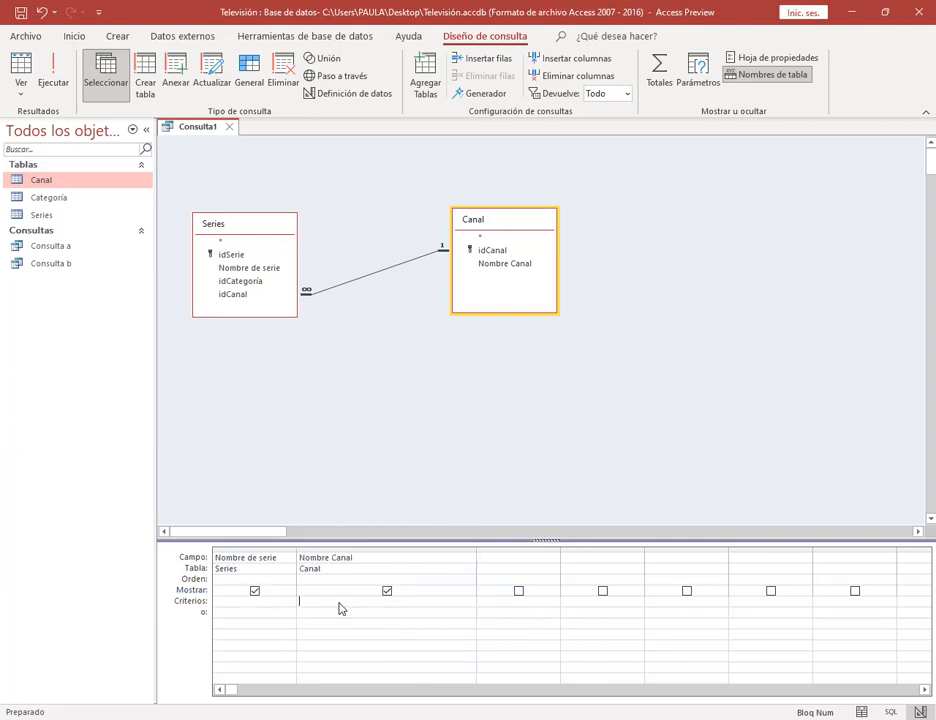
key(Caps_Lock)
text(FOX)
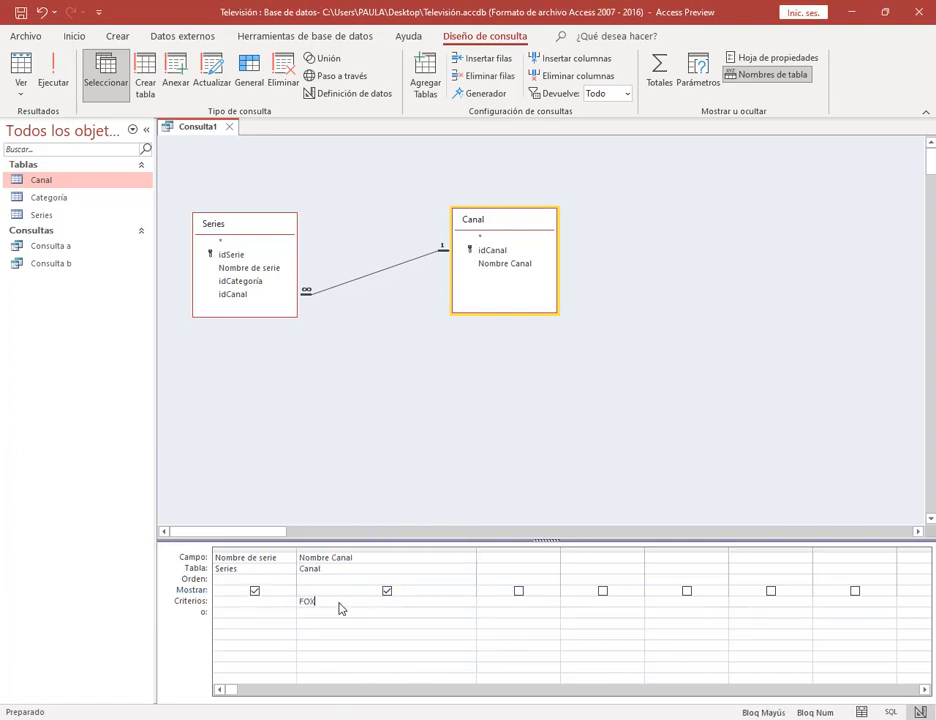
text( O D)
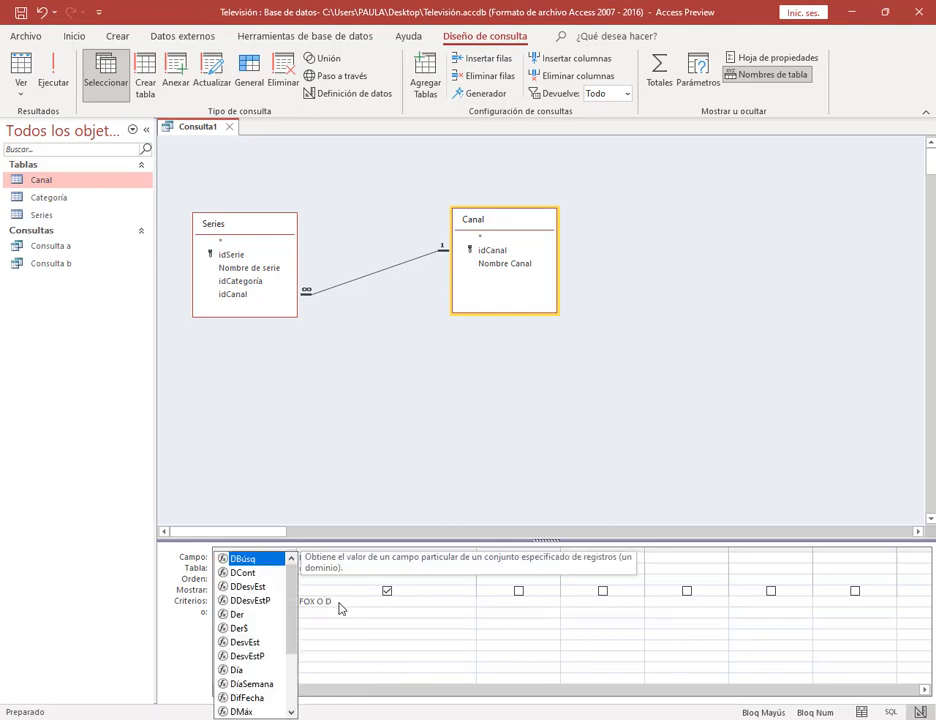
key(BackSpace)
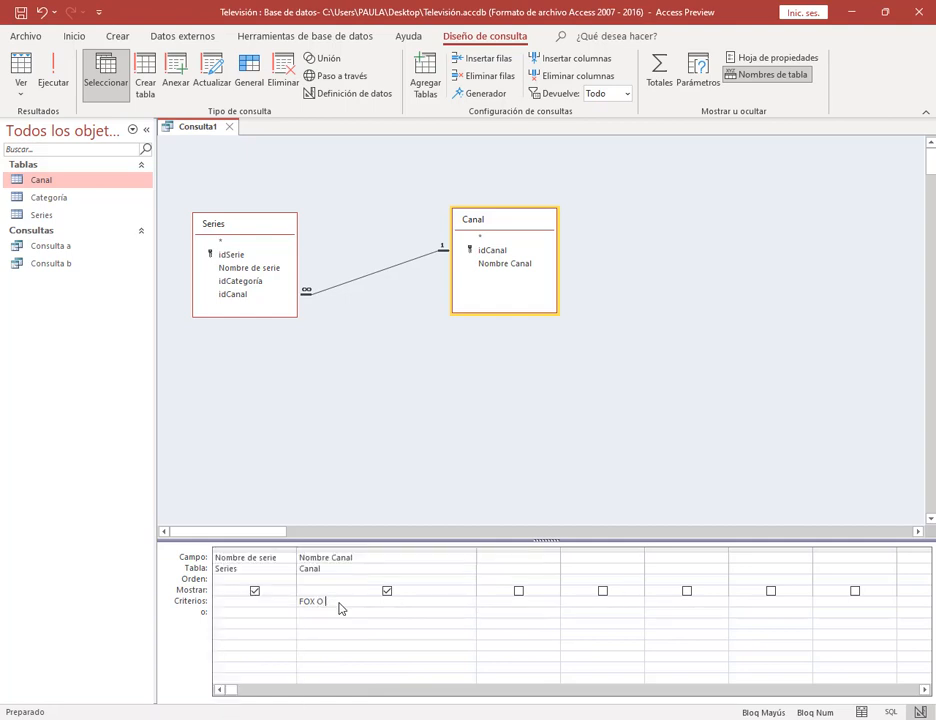
text(FX)
click(351, 641)
click(52, 70)
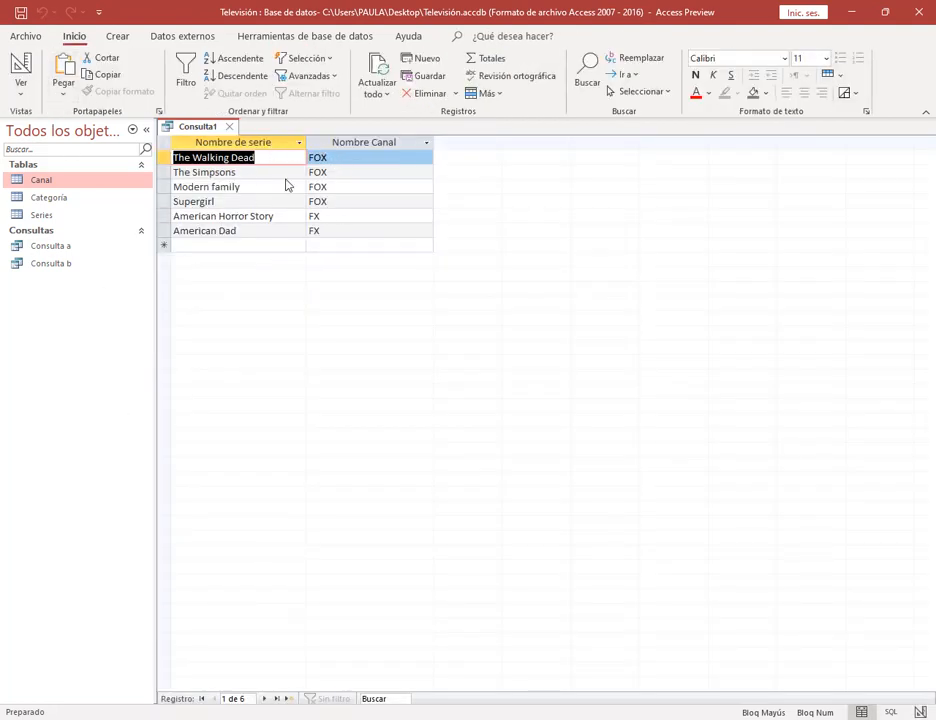
Return to the query design, check the call chat and the assignment PDF in the browser, and switch back to Access.
click(20, 62)
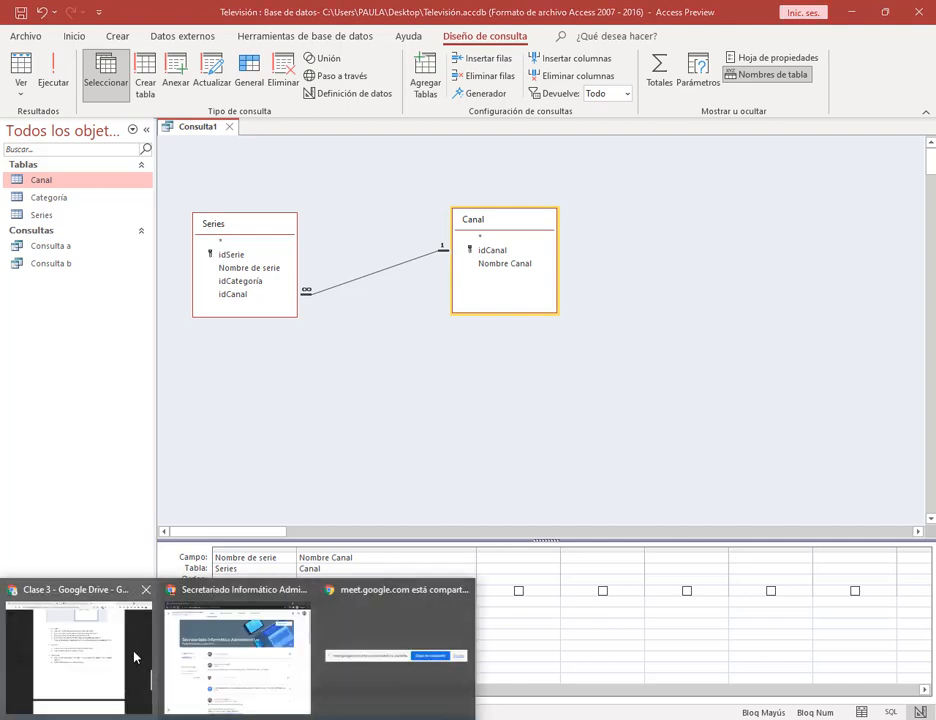
click(136, 657)
click(295, 12)
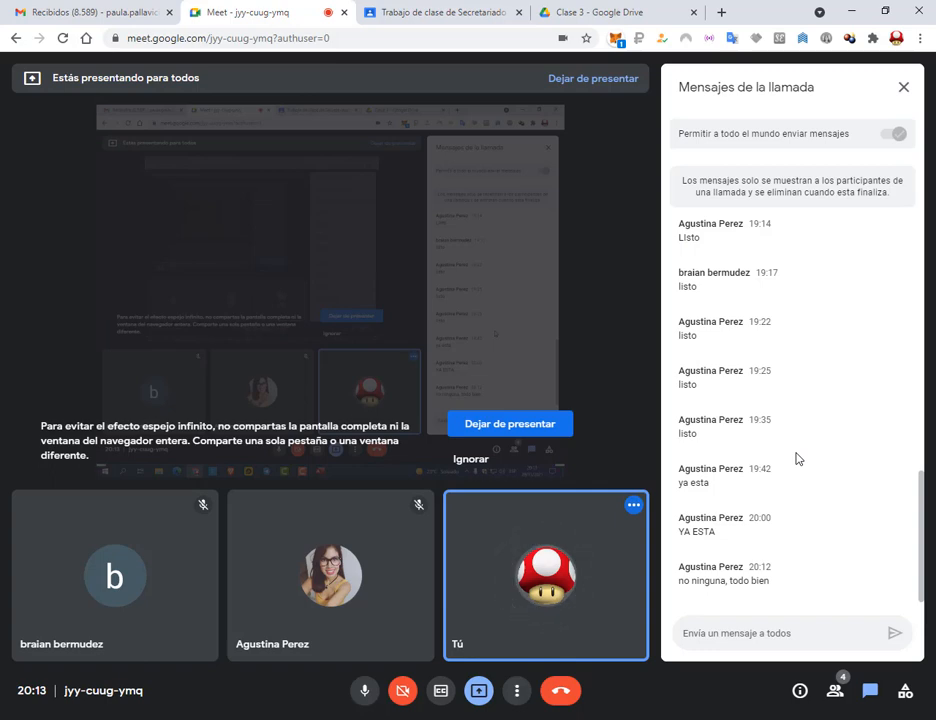
click(616, 11)
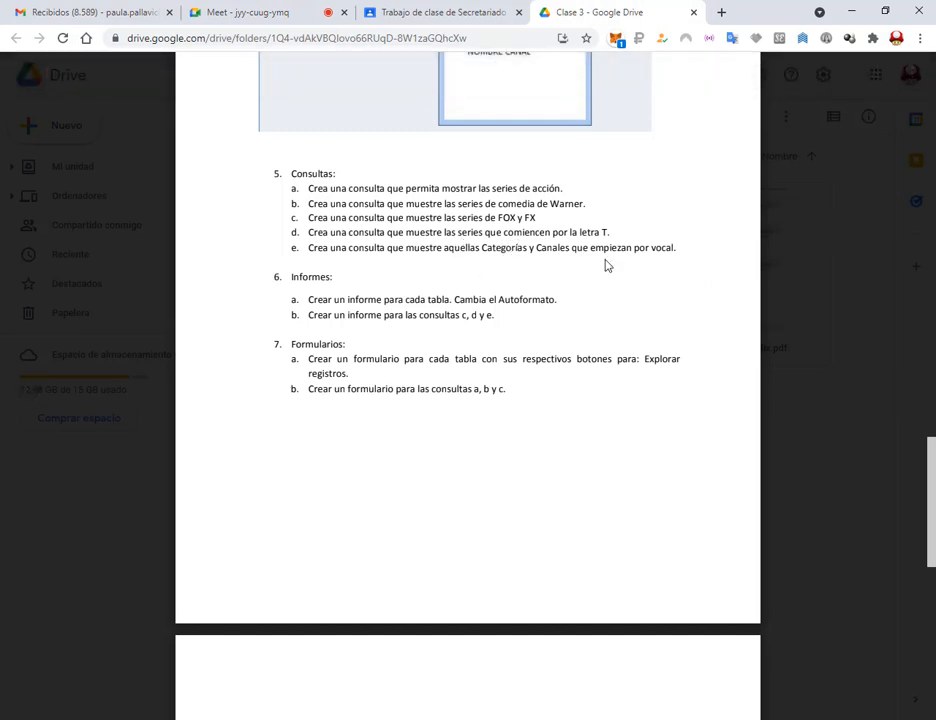
key(alt+Tab)
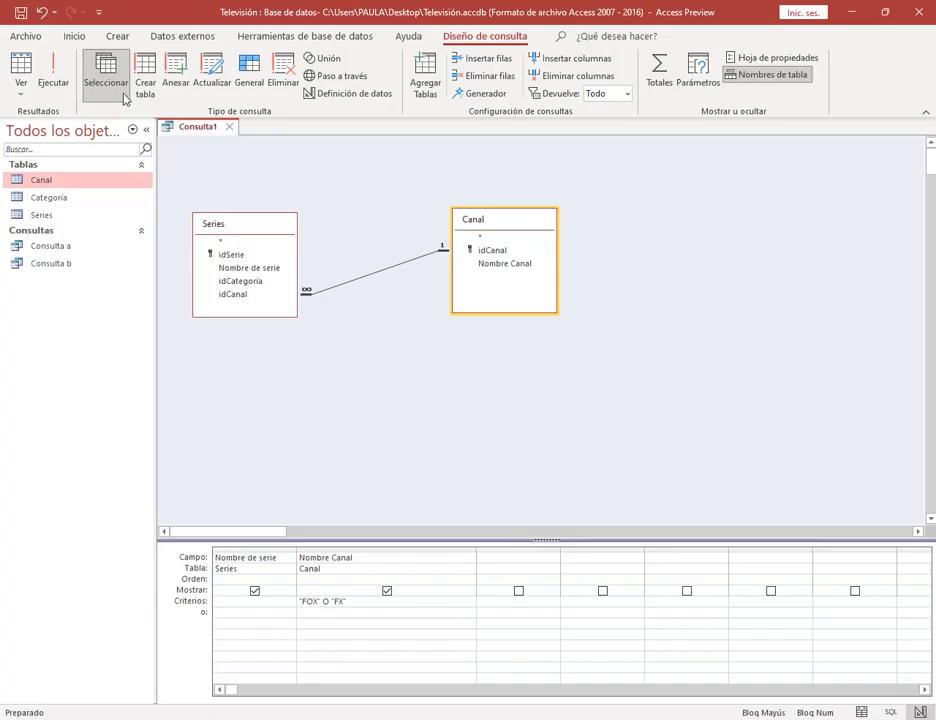
Save the FOX and FX query as Consulta C and close it.
click(20, 13)
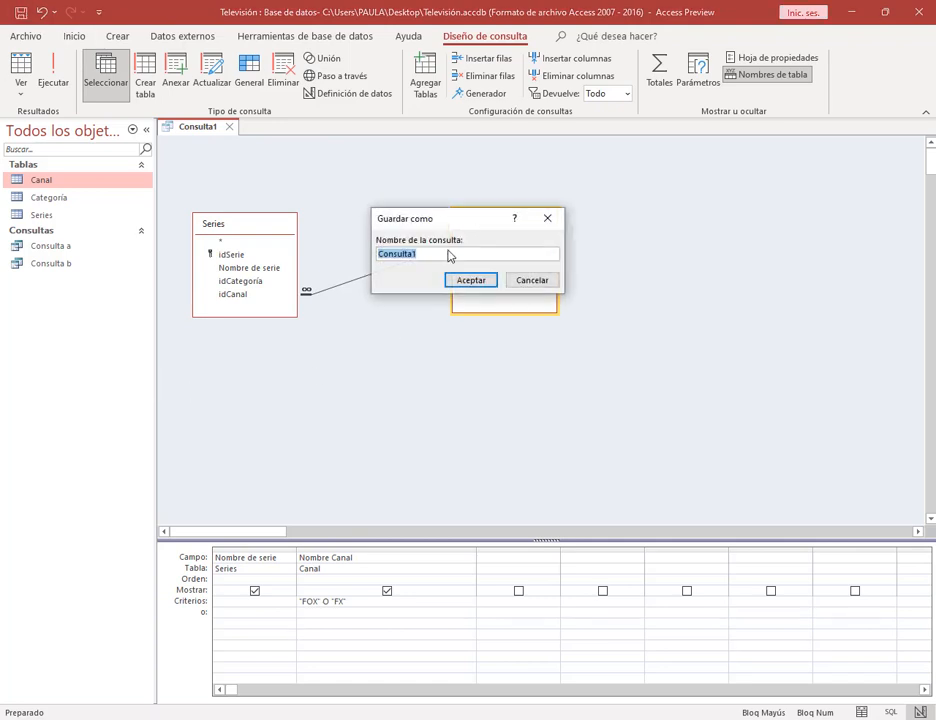
click(449, 255)
key(BackSpace)
text(C)
key(Return)
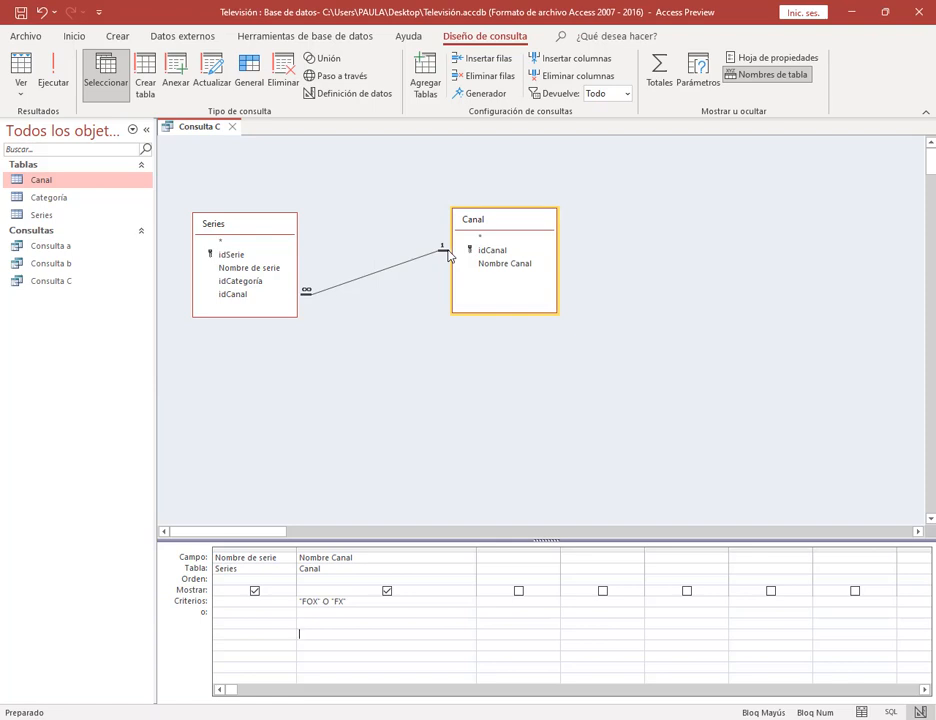
key(ctrl+w)
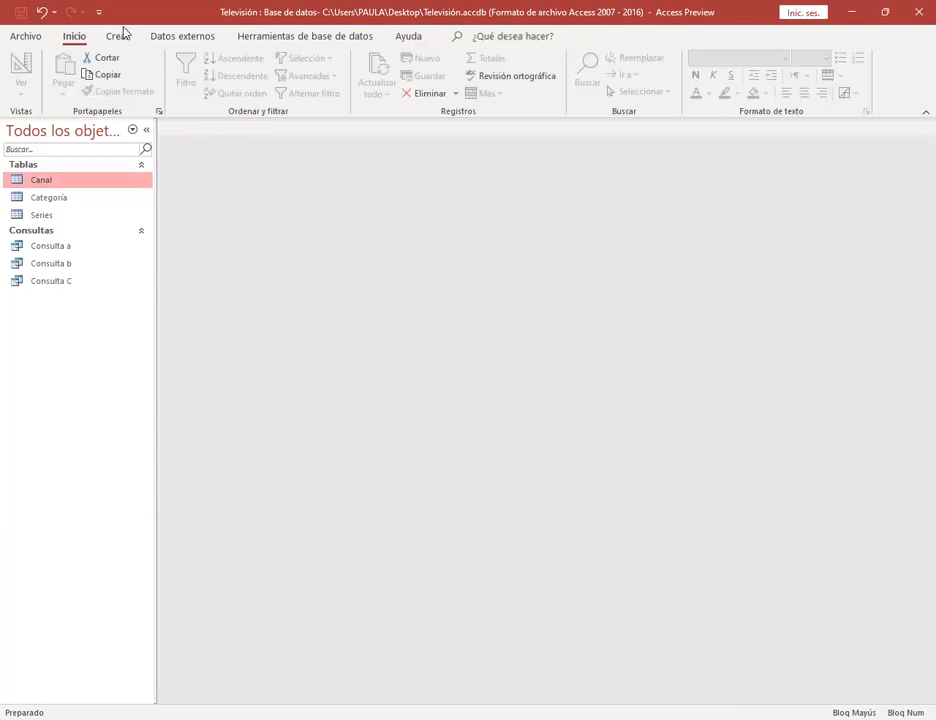
Create a new query in design view with only the Series table and close the pane for adding tables.
click(125, 33)
click(280, 63)
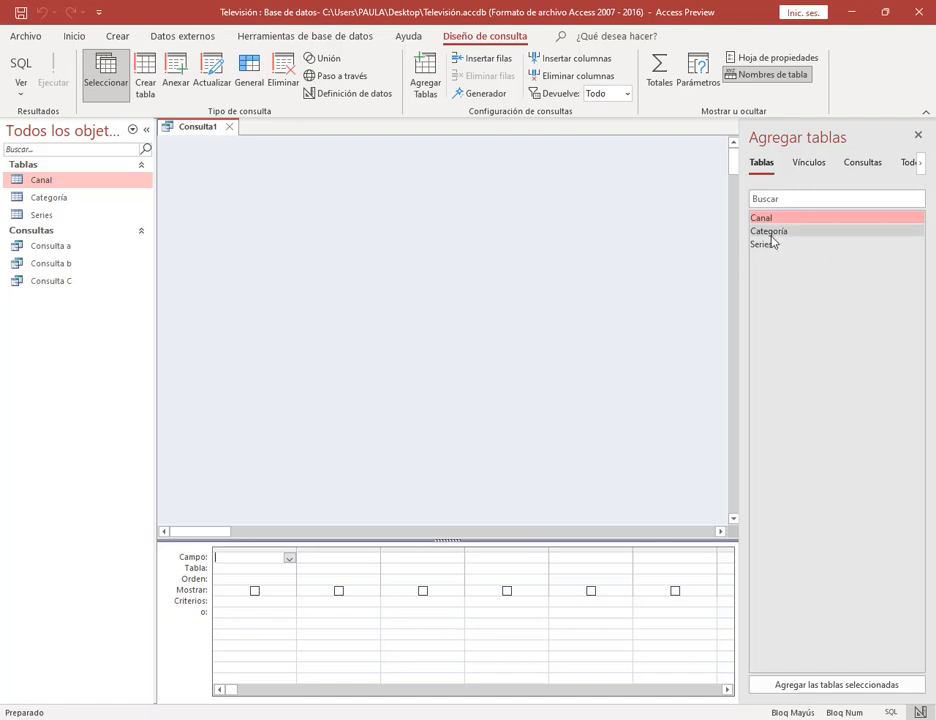
drag(758, 250, 288, 207)
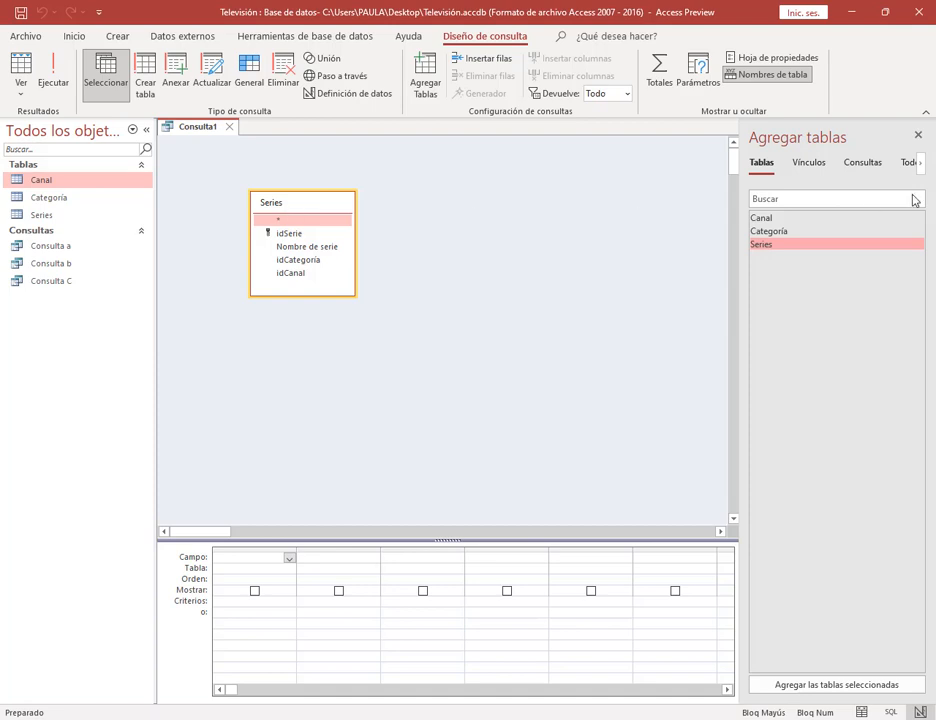
click(918, 135)
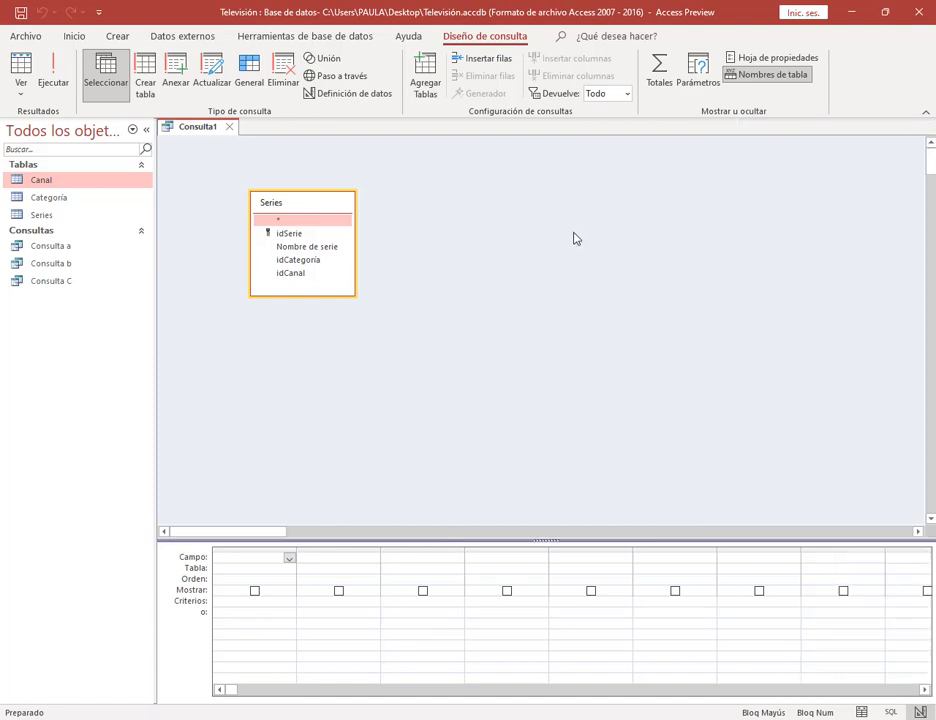
Reread query d in the assignment PDF in the browser and add the Nombre de serie field to the Access query grid.
mouse_move(182, 710)
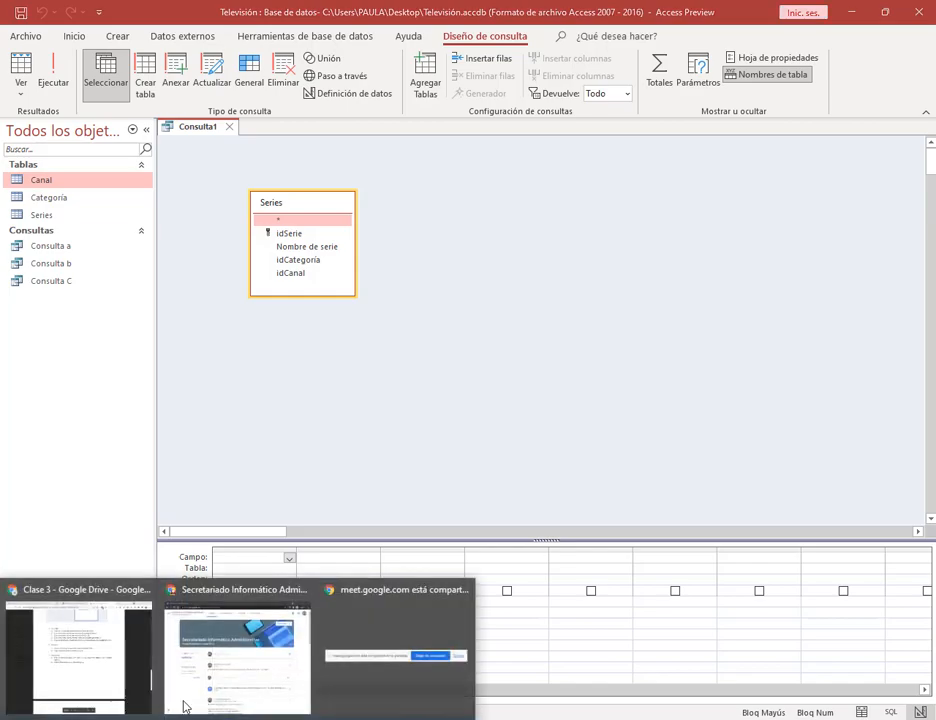
click(129, 628)
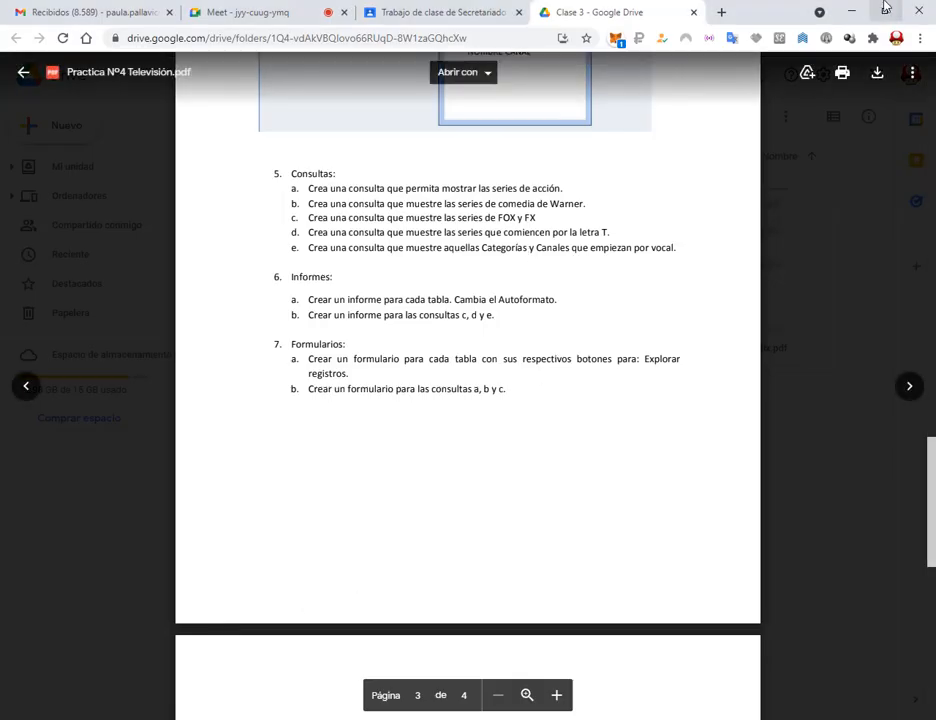
click(853, 11)
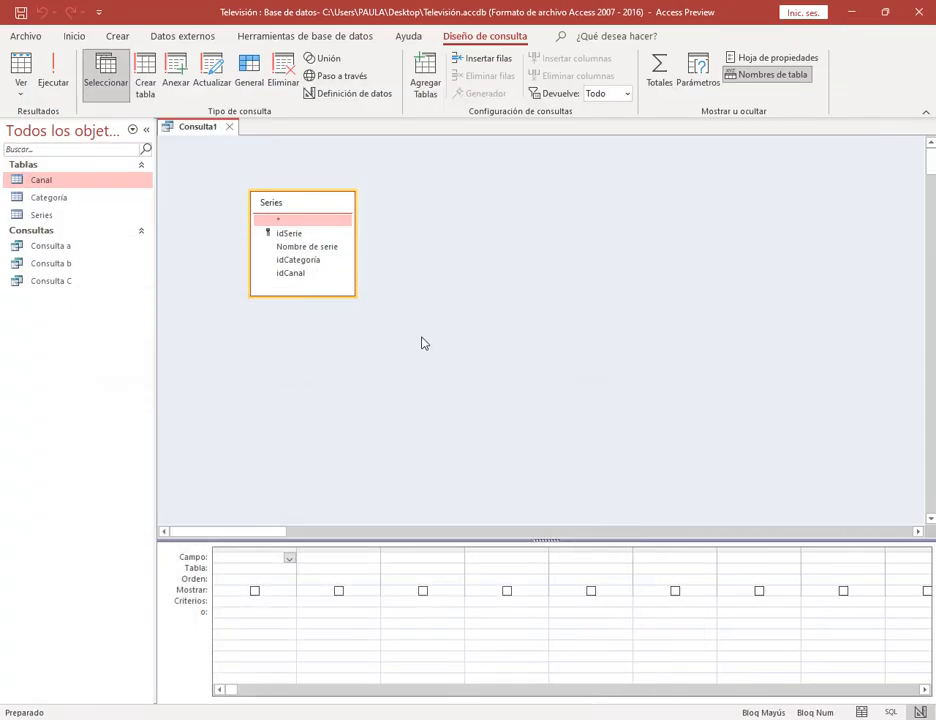
click(290, 248)
double_click(290, 248)
click(247, 555)
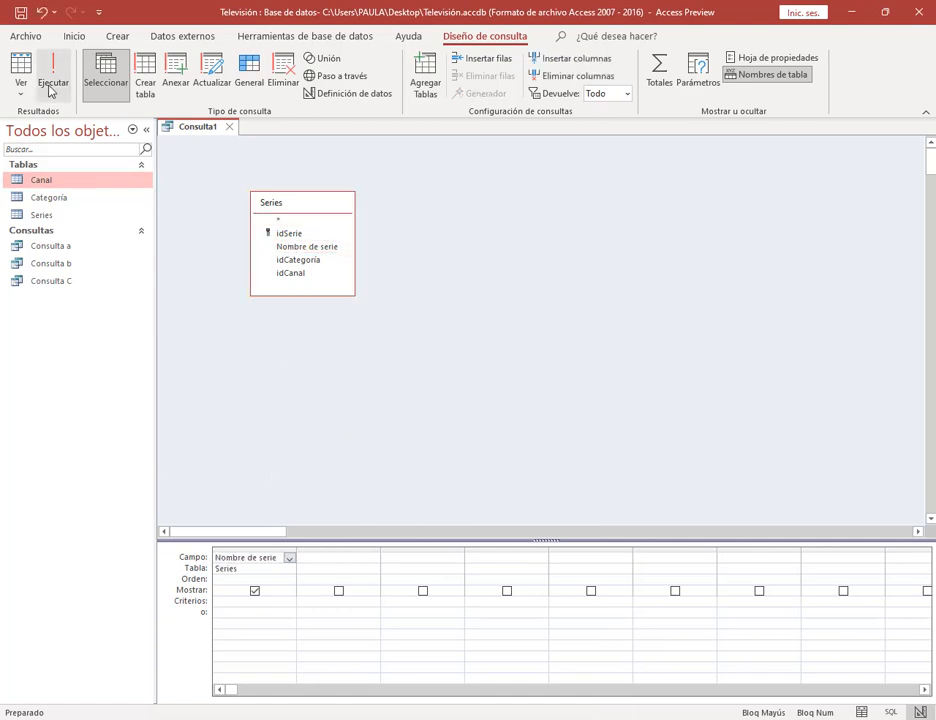
Enter a lowercase t in the criteria for Nombre de serie.
click(535, 680)
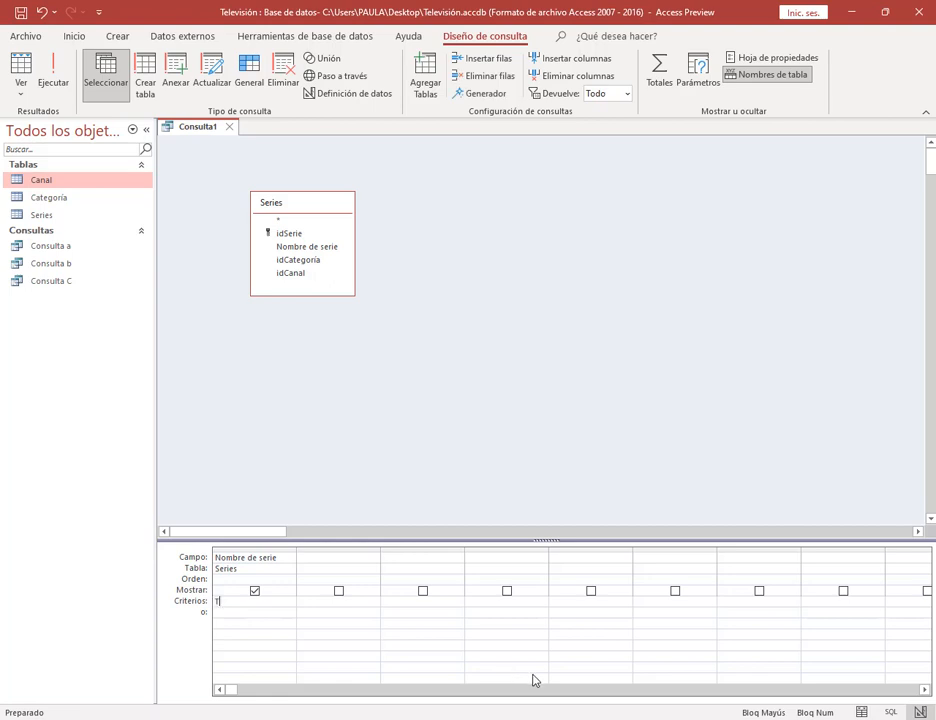
text(T)
key(BackSpace)
key(Caps_Lock)
text(t)
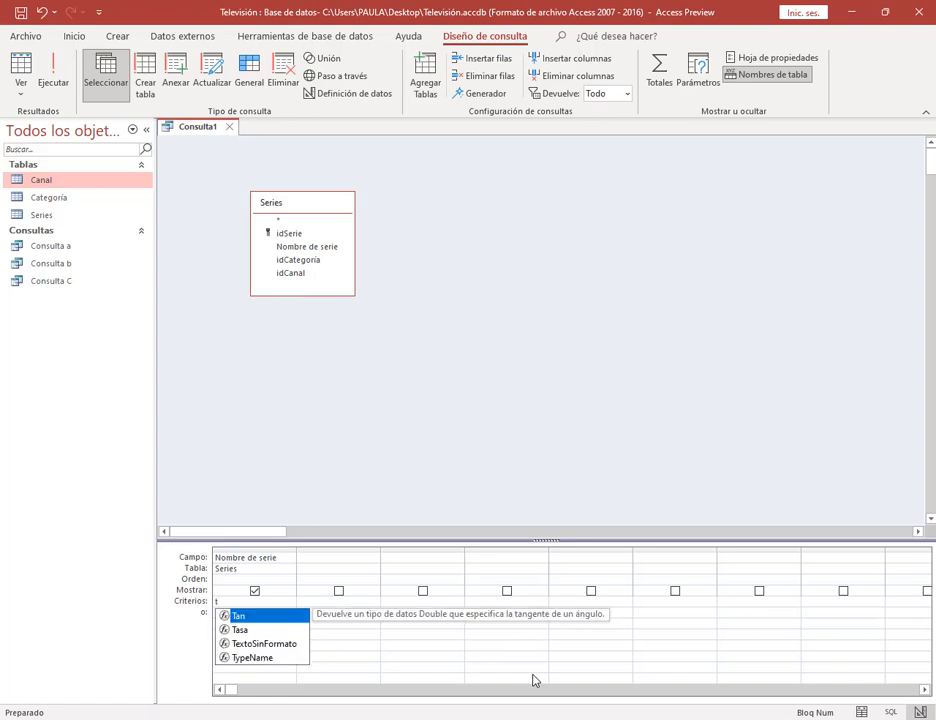
Try filtering the Nombre de serie column with the criterion T and run the query.
key(Escape)
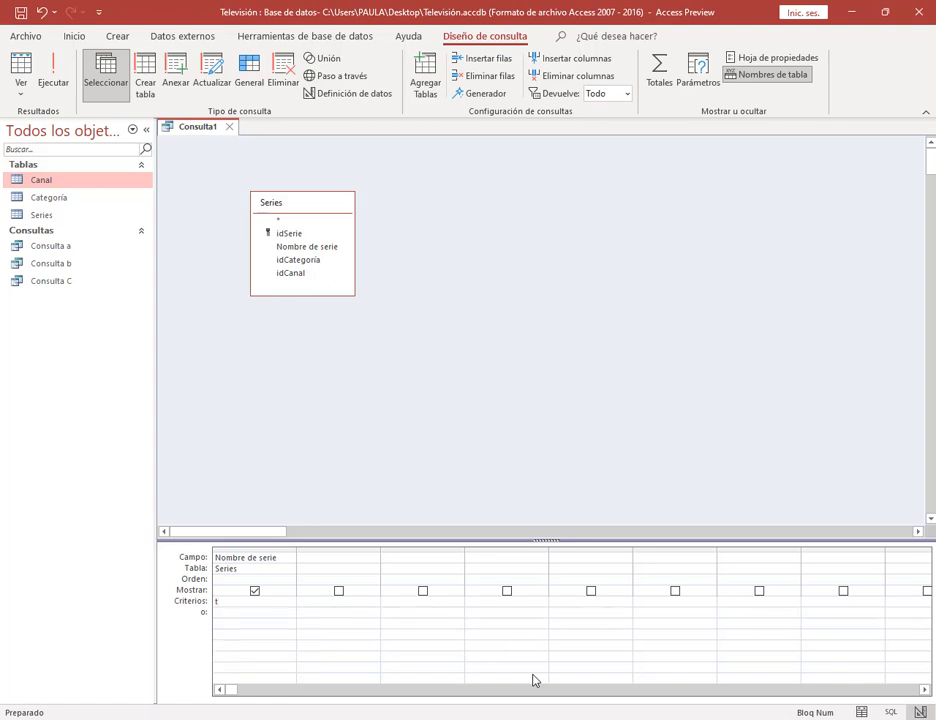
key(Caps_Lock)
key(BackSpace)
text(T)
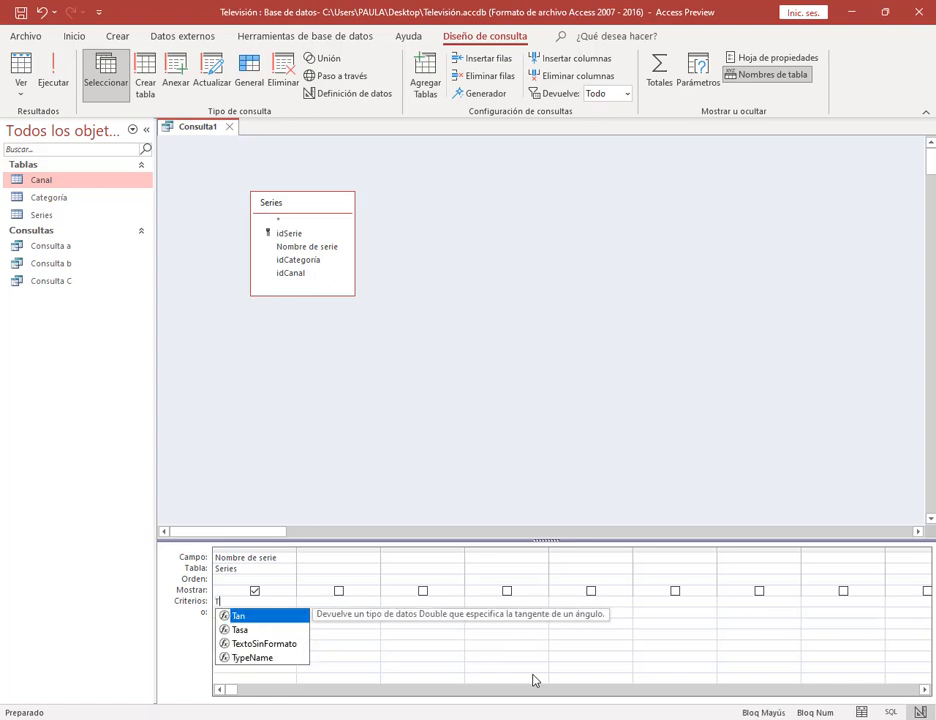
click(396, 434)
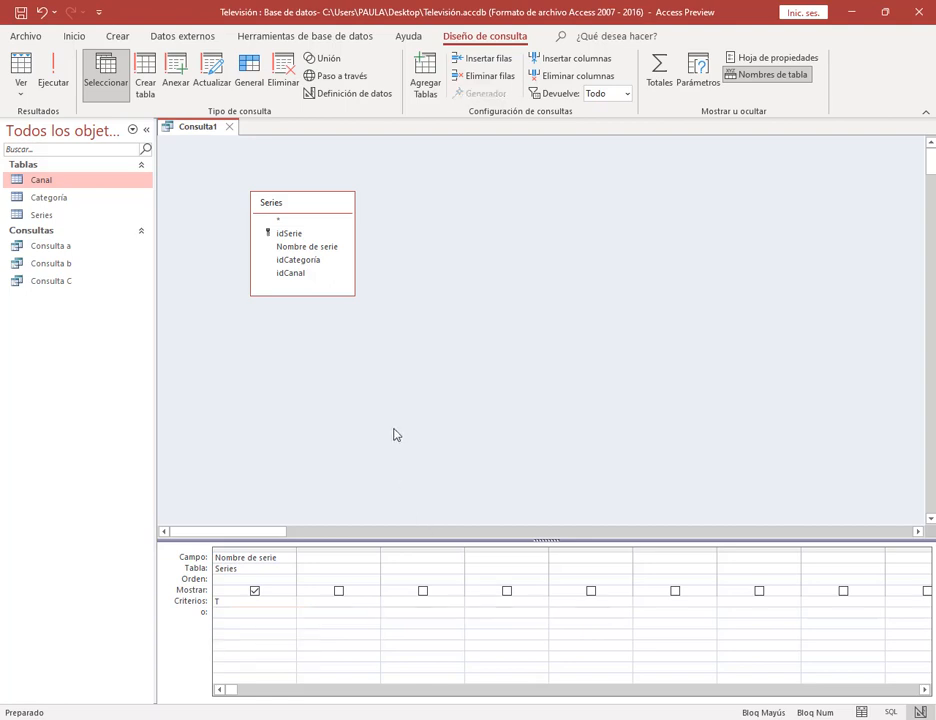
click(47, 65)
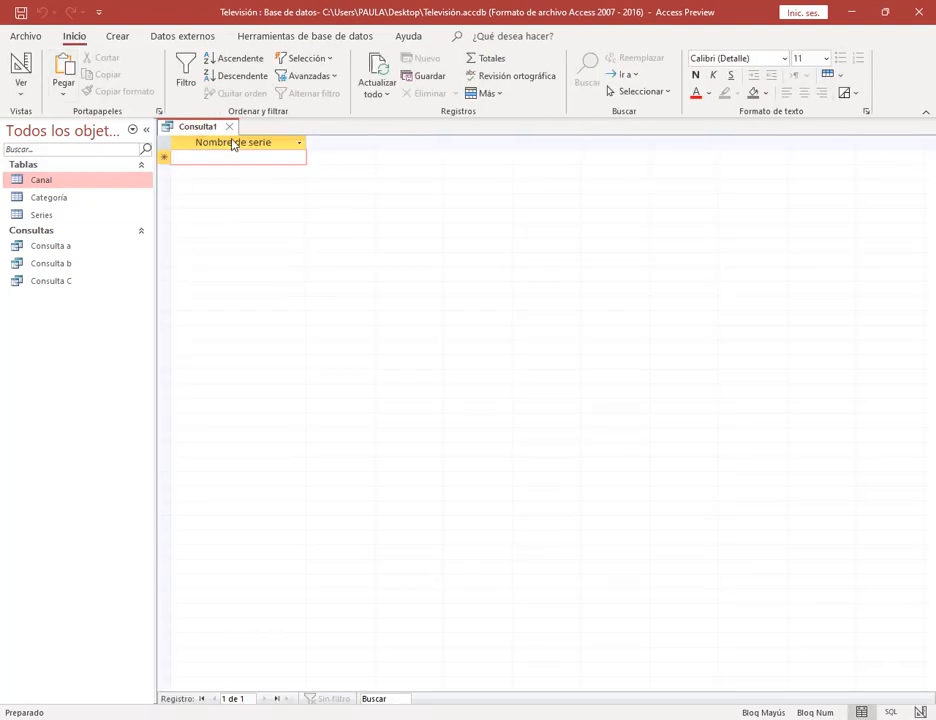
Return to the query design, set the Nombre de serie criterion to T*, and run the query.
click(22, 68)
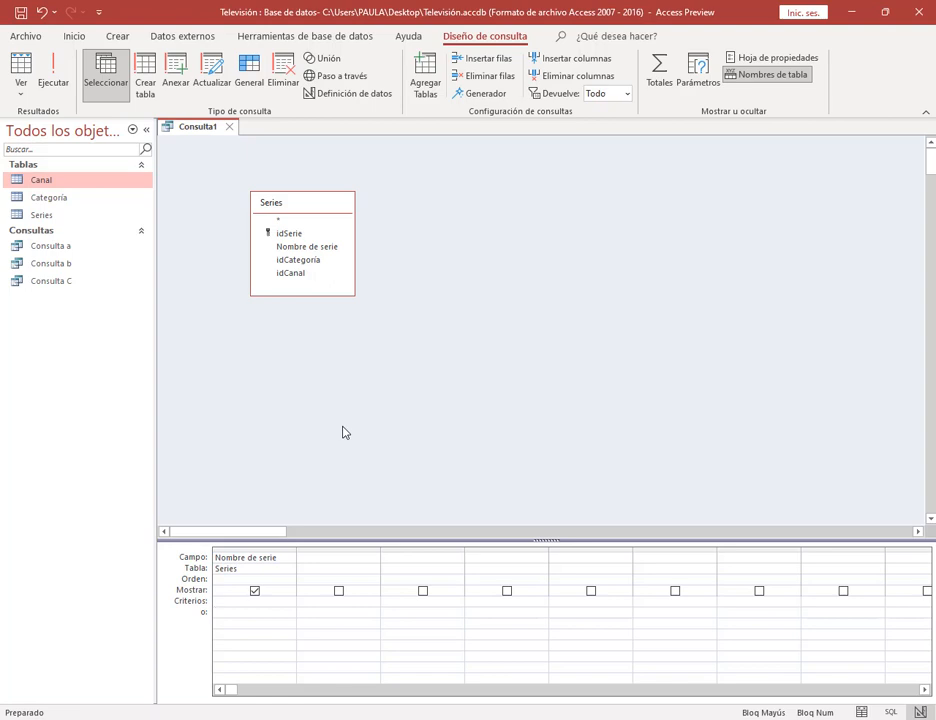
text(T)
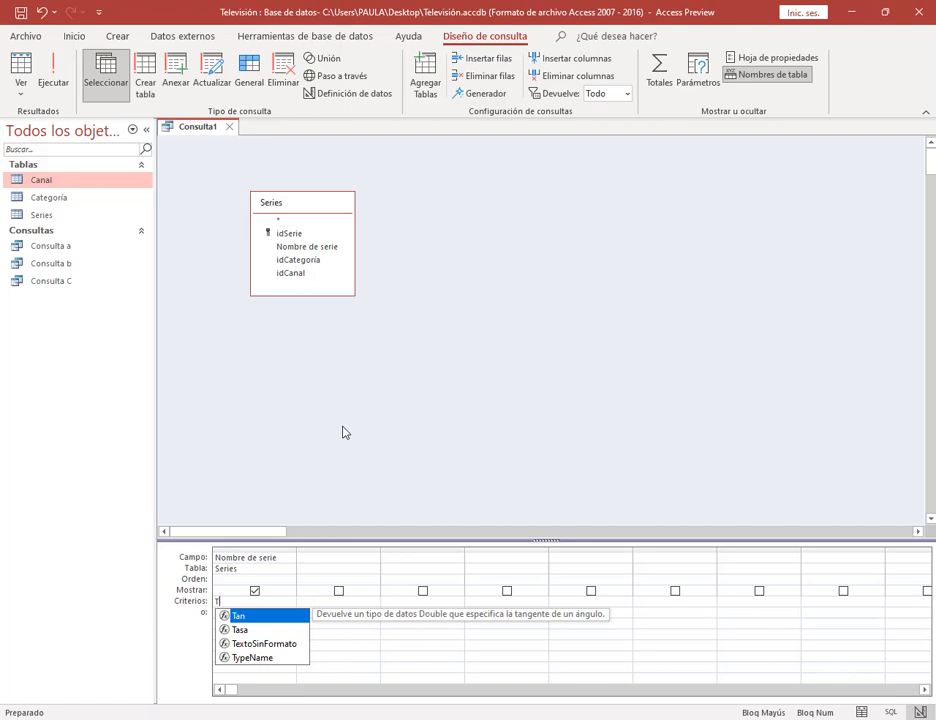
text(*)
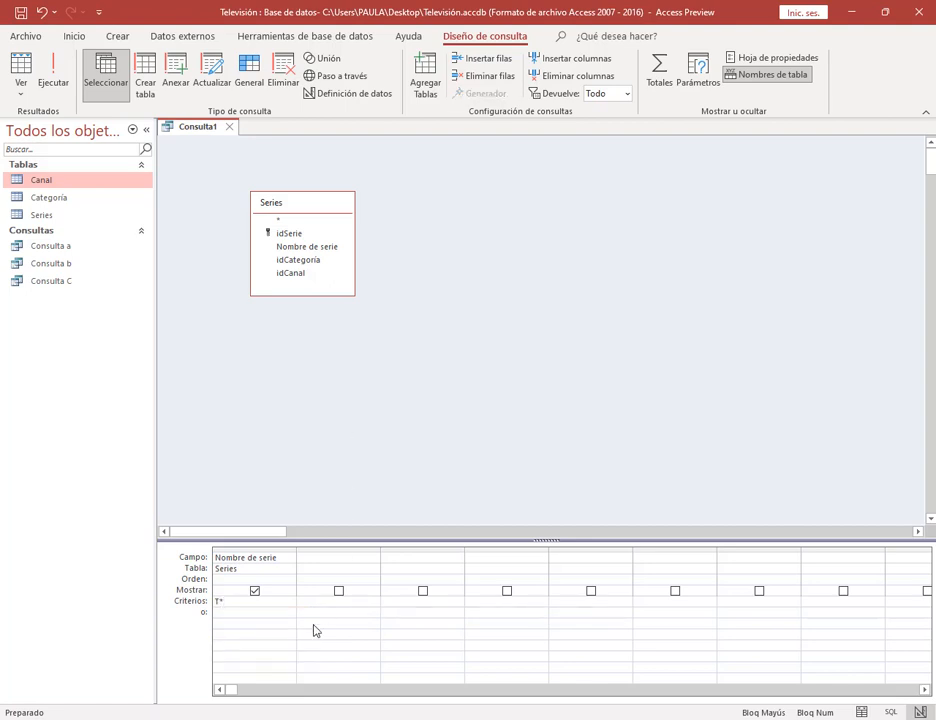
click(274, 617)
click(60, 85)
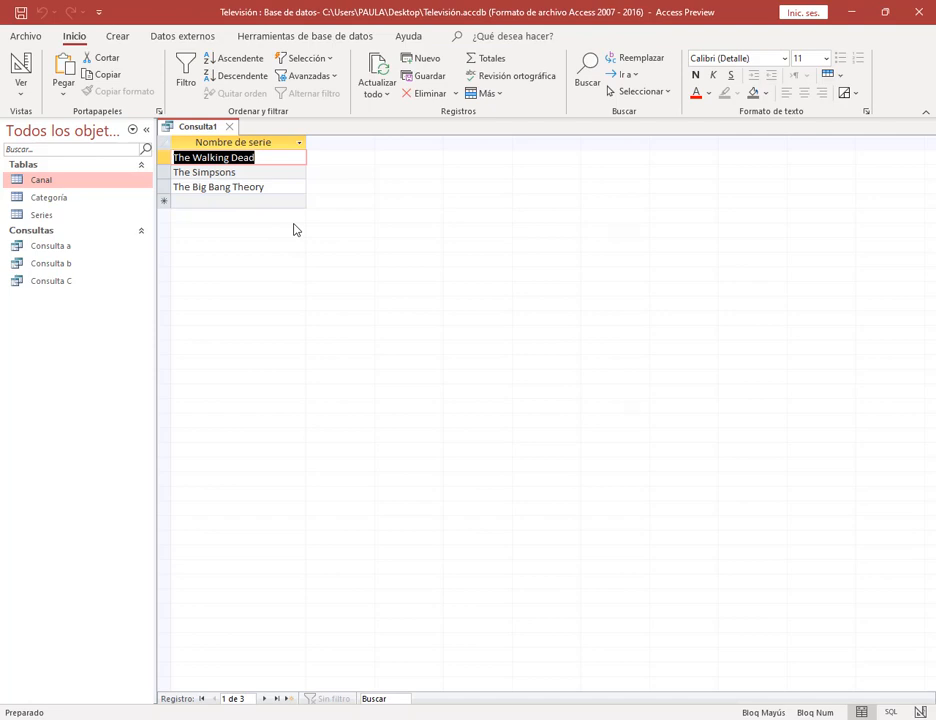
click(20, 68)
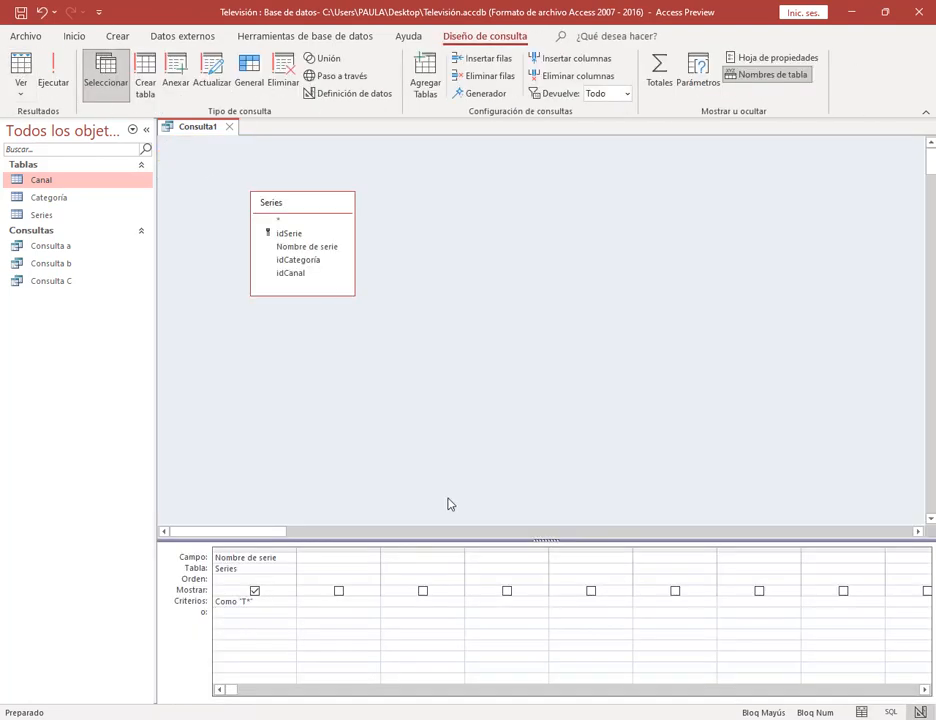
click(292, 612)
click(50, 80)
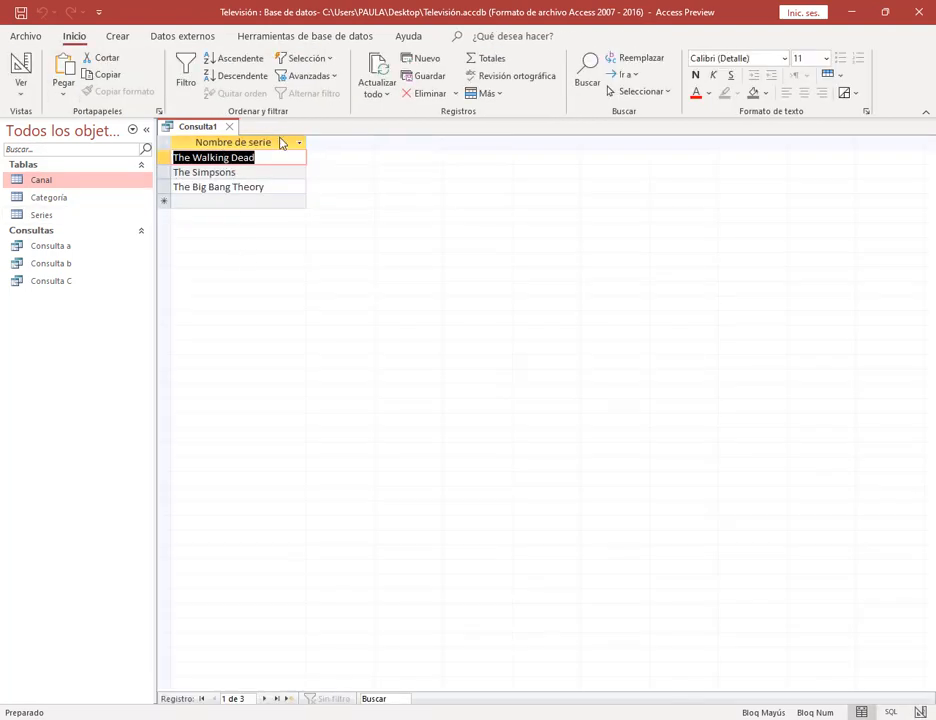
Save the query as Consulta D and close it.
click(19, 13)
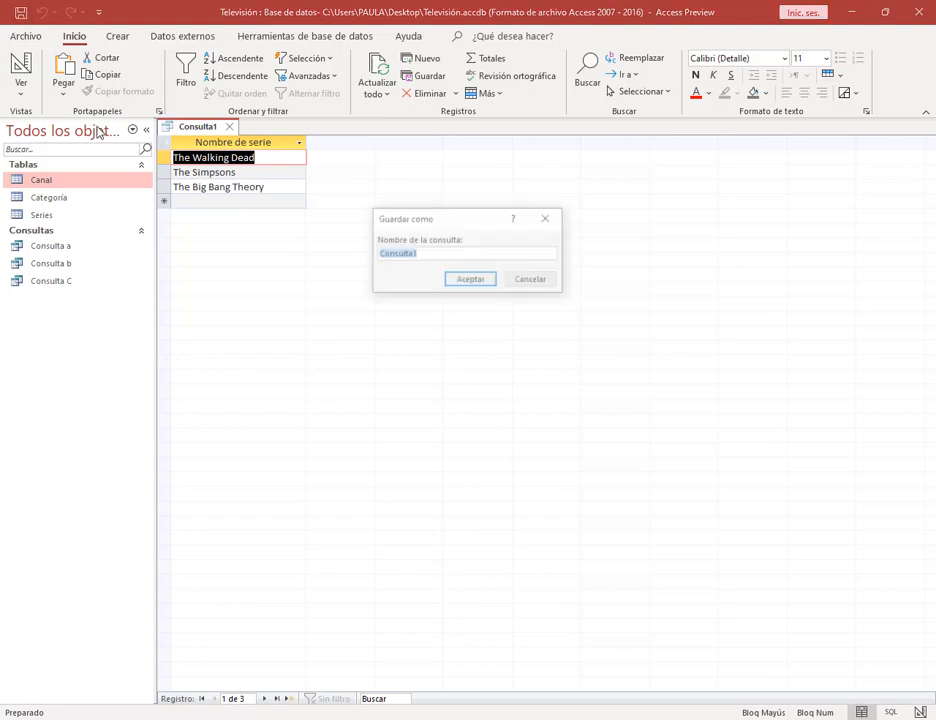
click(464, 257)
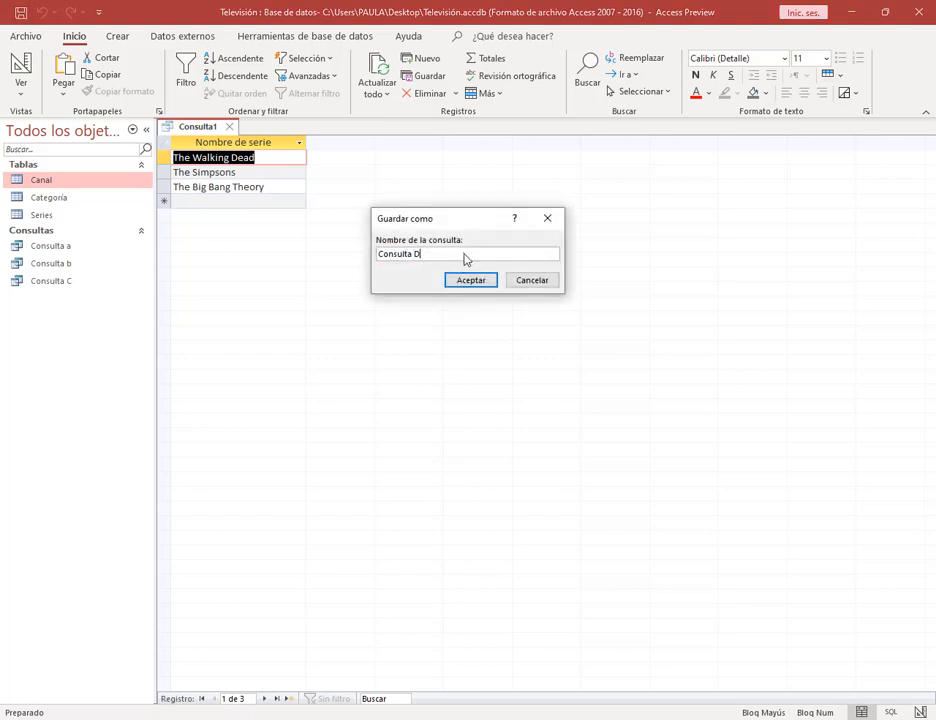
key(BackSpace)
key(Caps_Lock)
text(D)
key(Return)
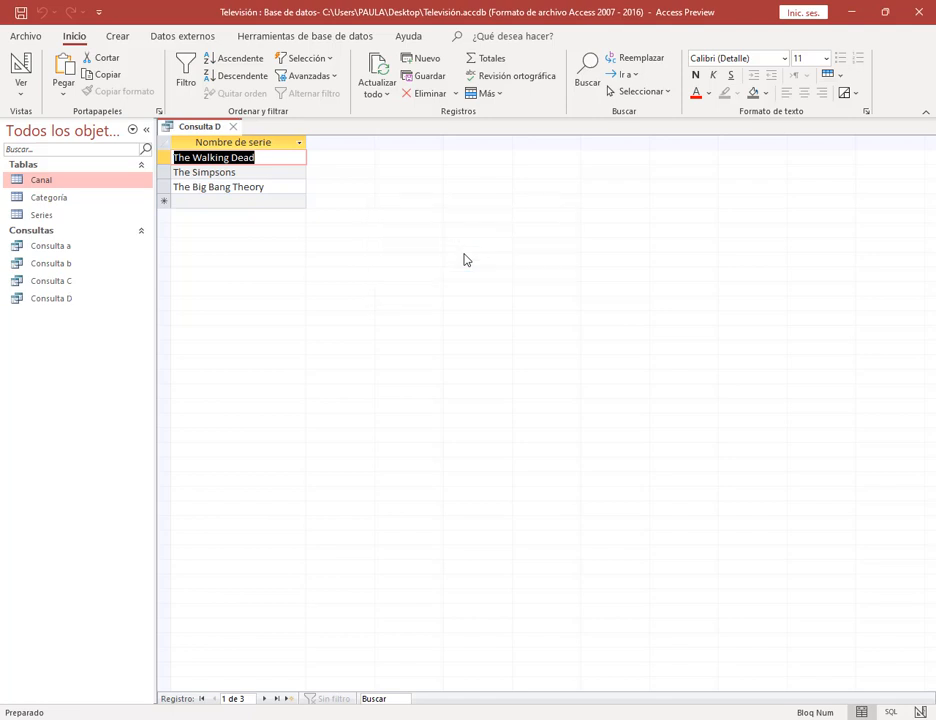
click(233, 128)
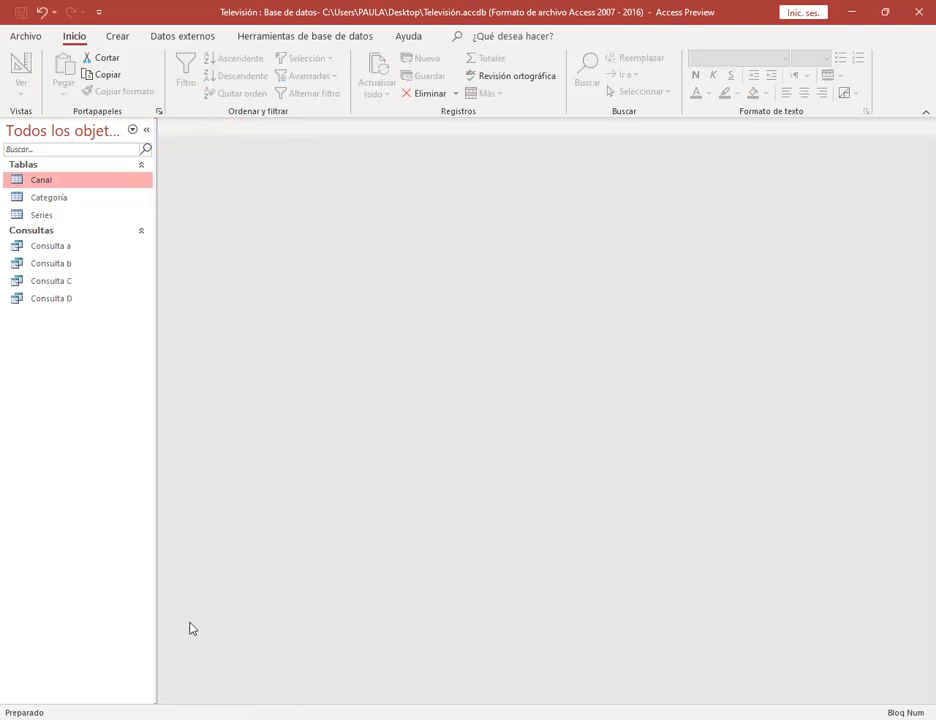
Switch to the practice PDF in Google Drive, read query task e, and return to Access.
click(125, 673)
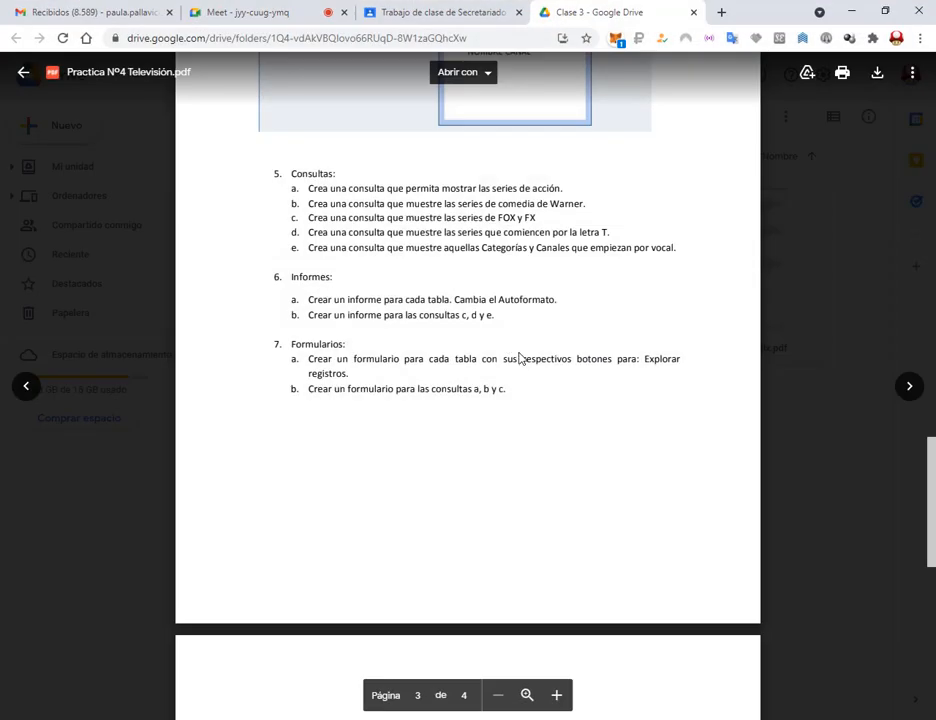
drag(350, 248, 527, 250)
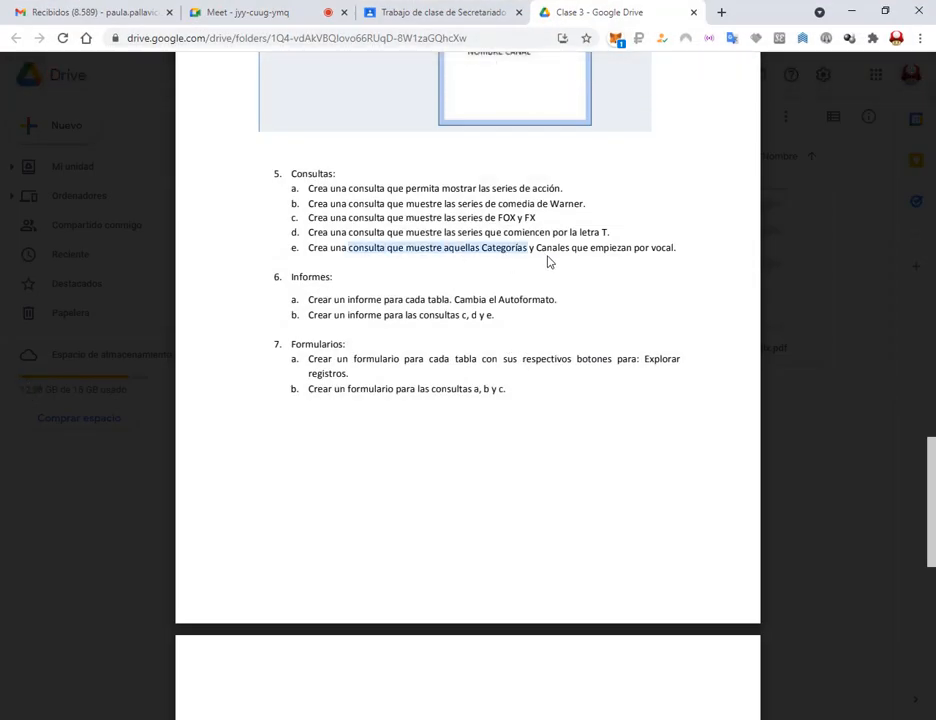
click(519, 270)
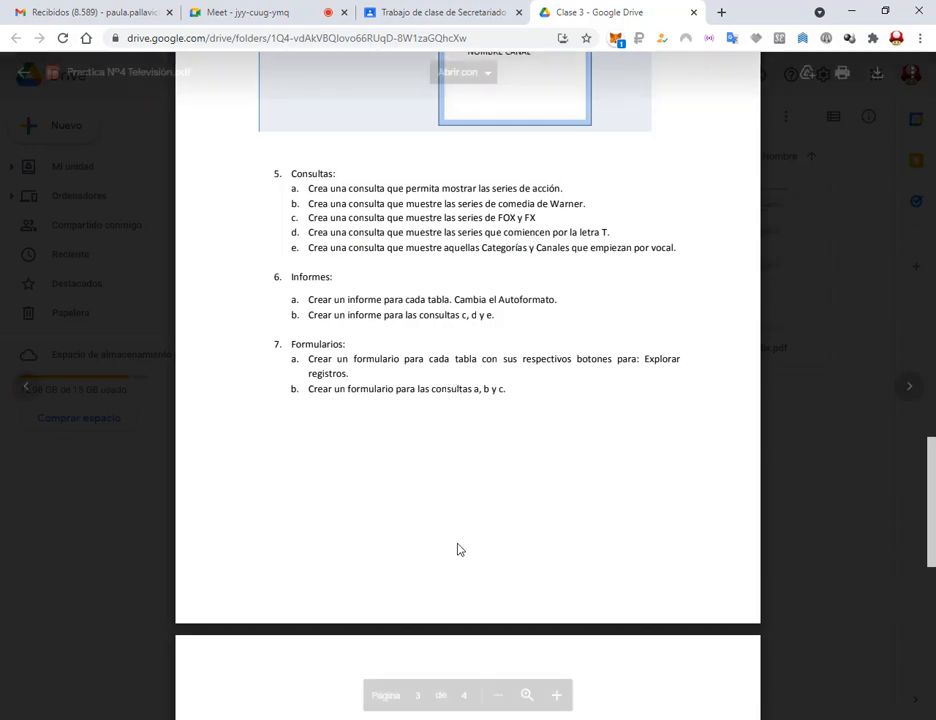
mouse_move(447, 716)
click(447, 650)
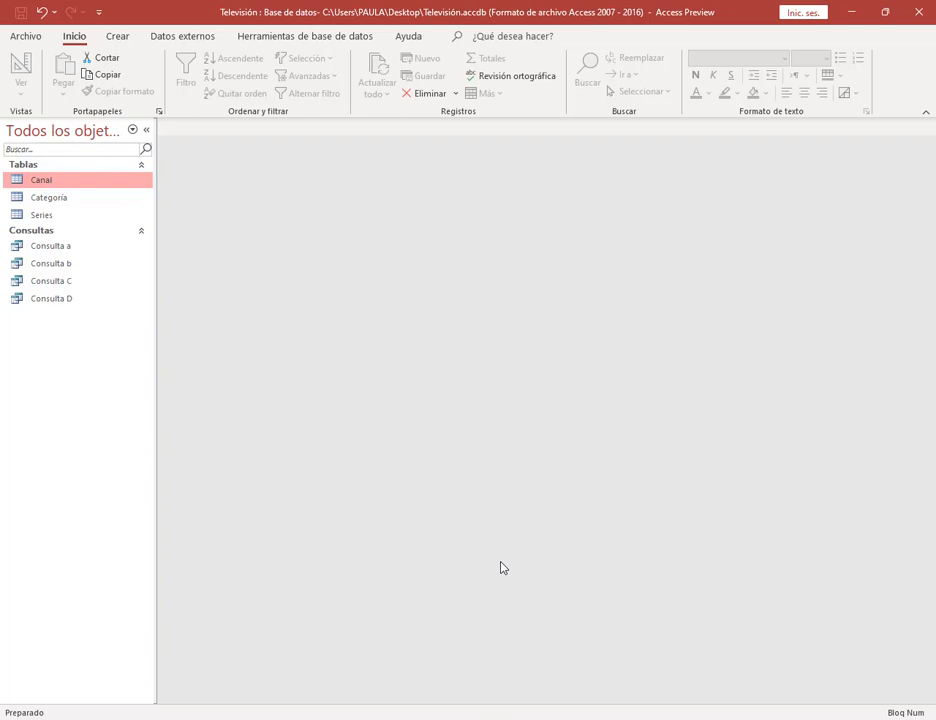
Create a new query in design view and add the Series, Canal and Categoría tables.
click(123, 38)
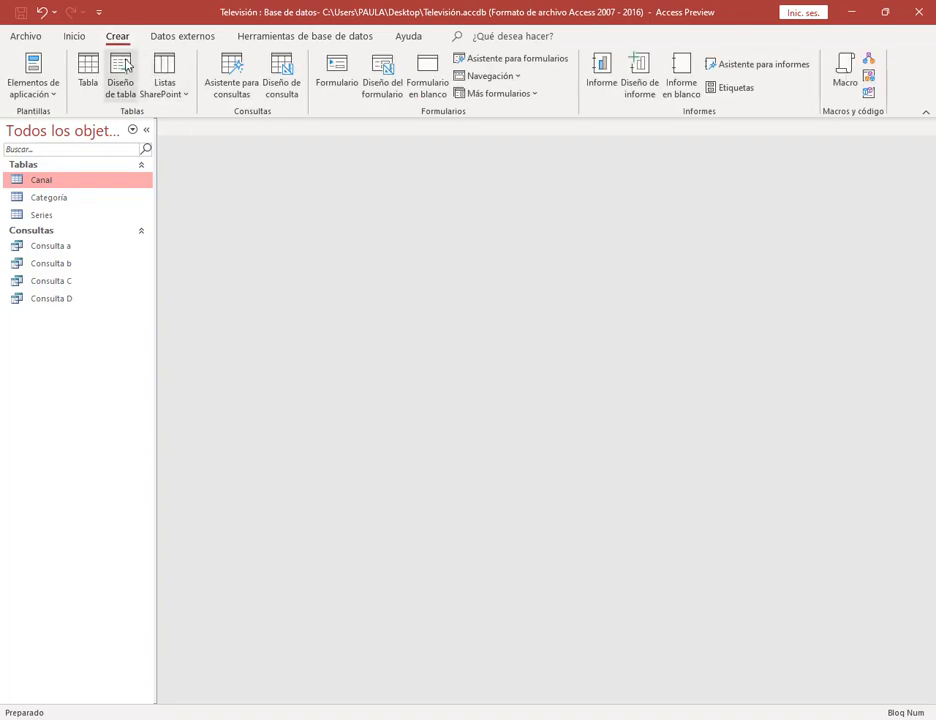
click(283, 86)
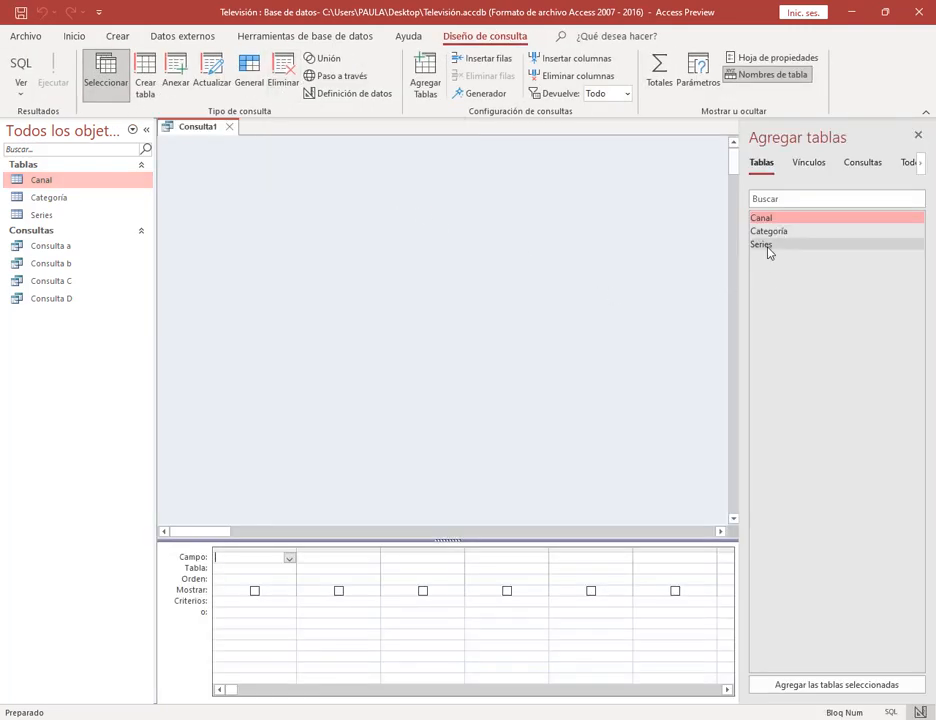
drag(768, 253, 347, 235)
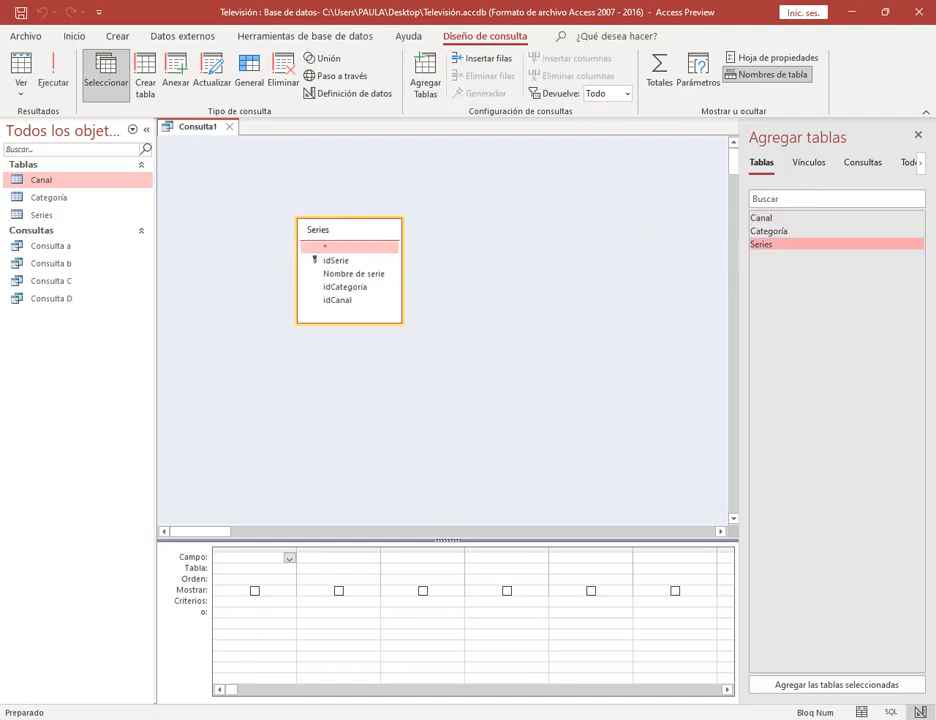
click(100, 670)
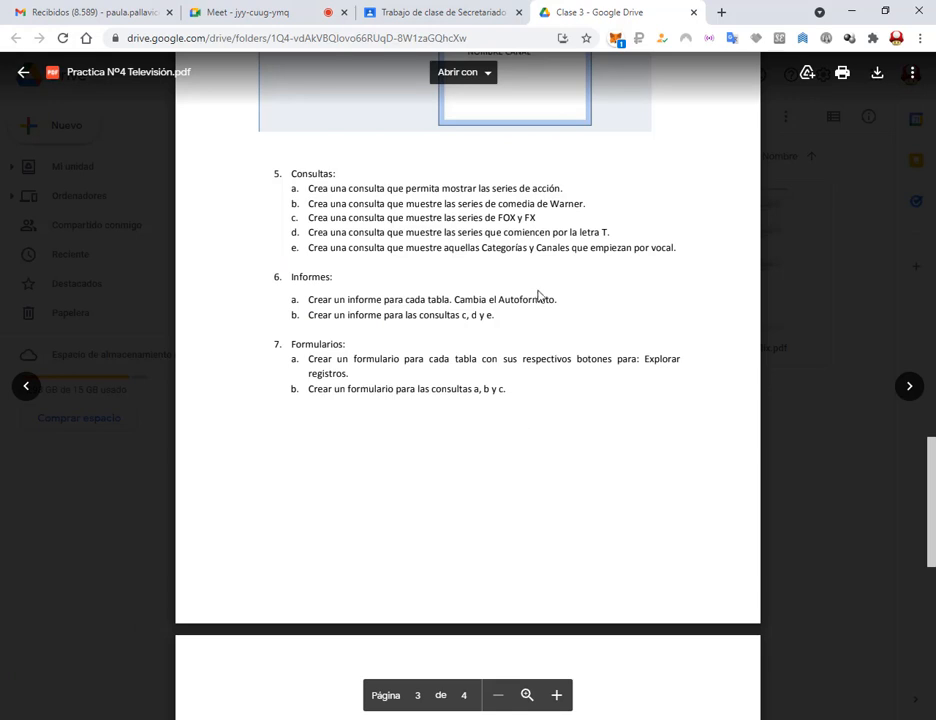
click(855, 12)
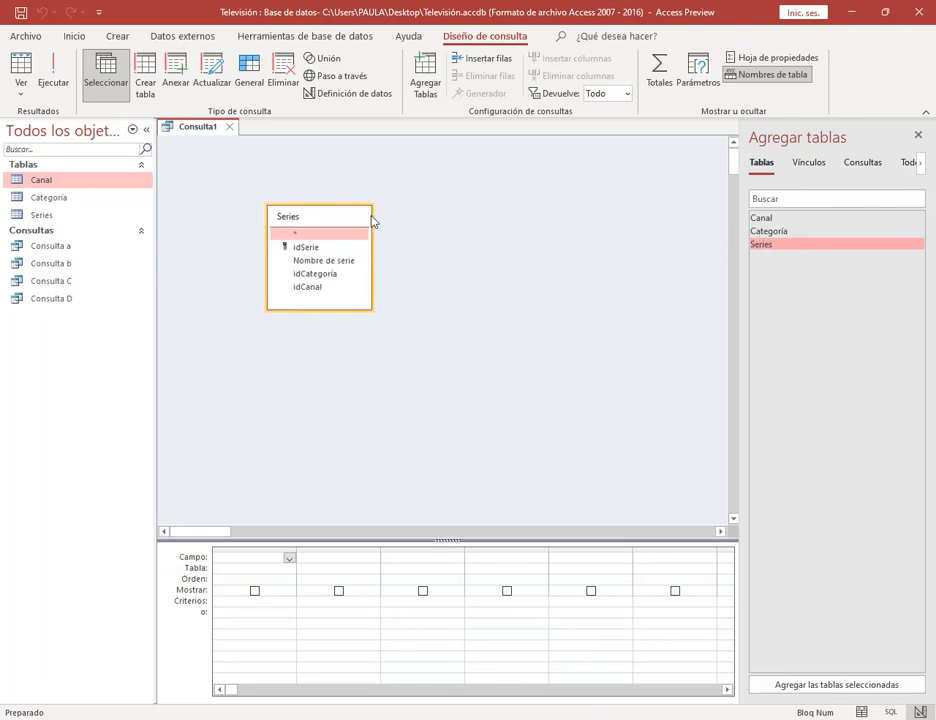
drag(760, 218, 515, 205)
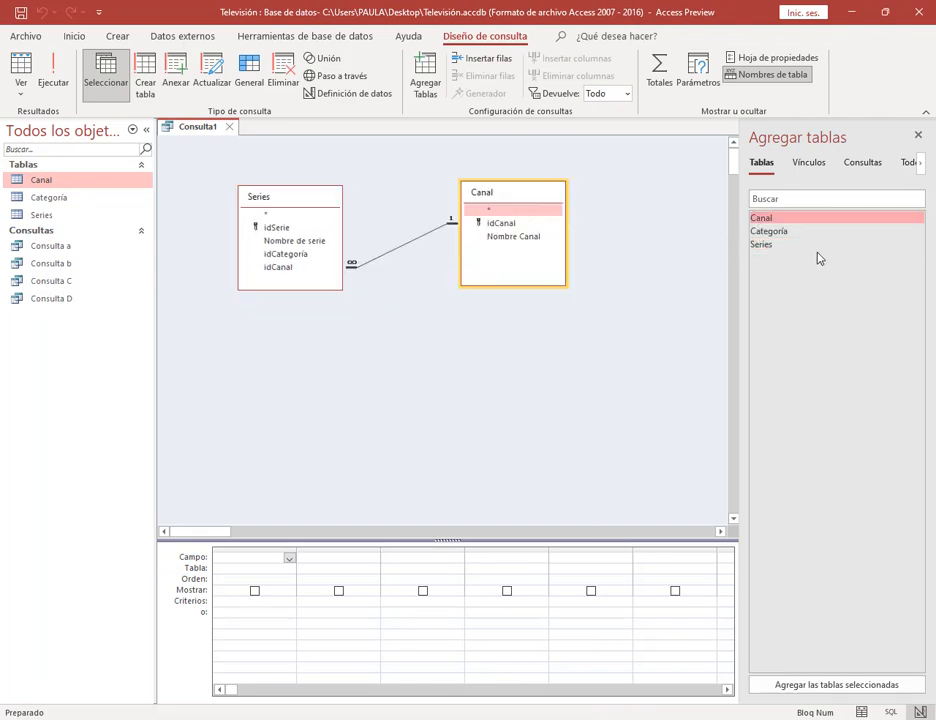
drag(766, 232, 672, 238)
drag(560, 198, 510, 248)
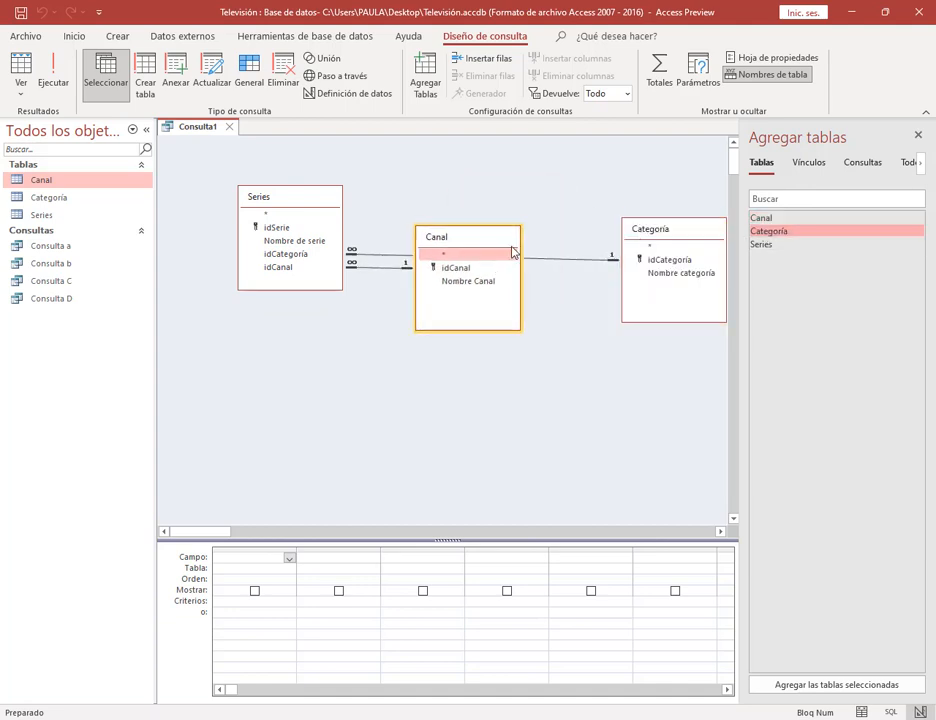
Remove the Series table from the query and arrange the Canal and Categoría tables side by side.
click(318, 211)
key(Delete)
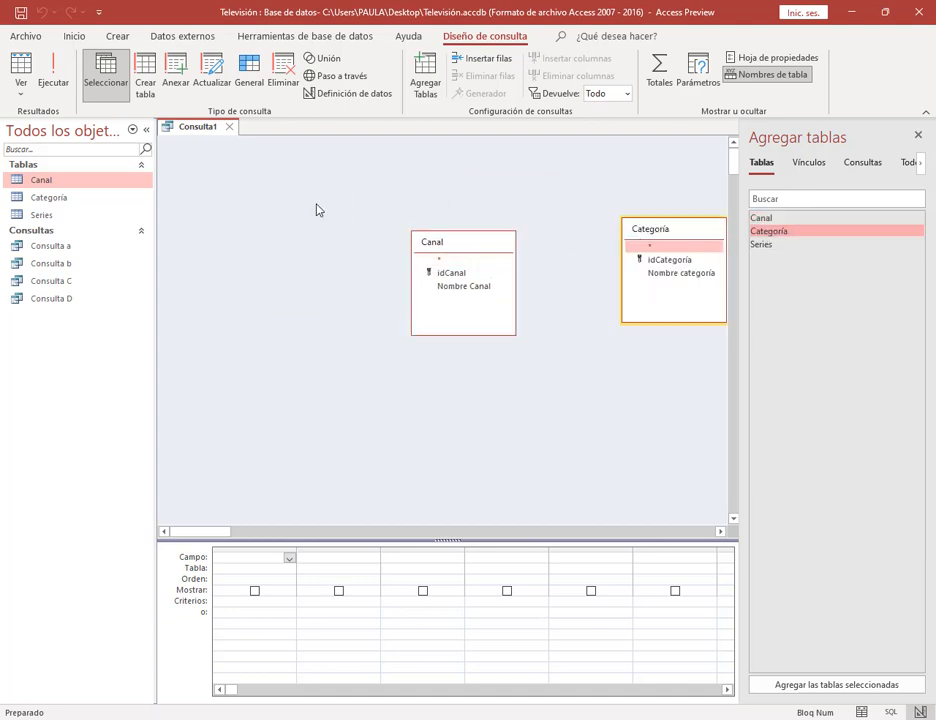
drag(411, 245, 312, 245)
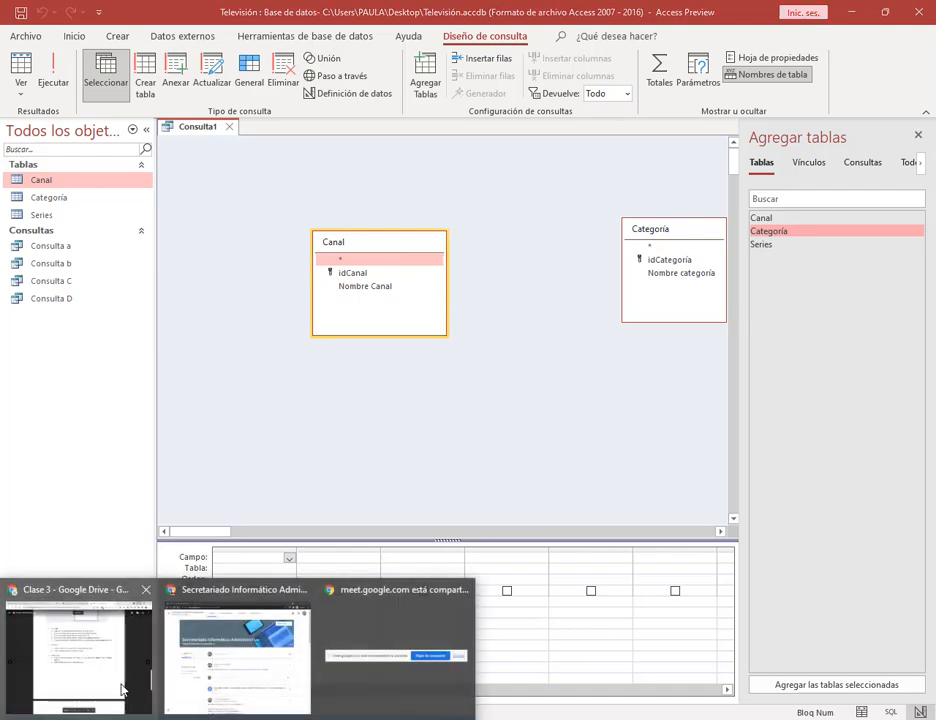
click(122, 686)
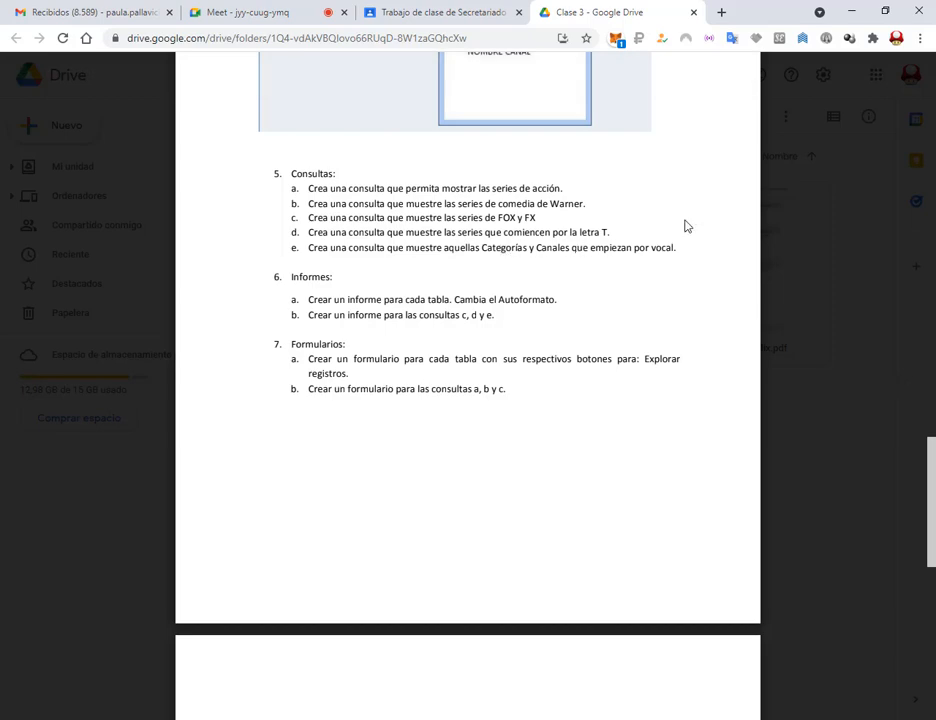
click(851, 11)
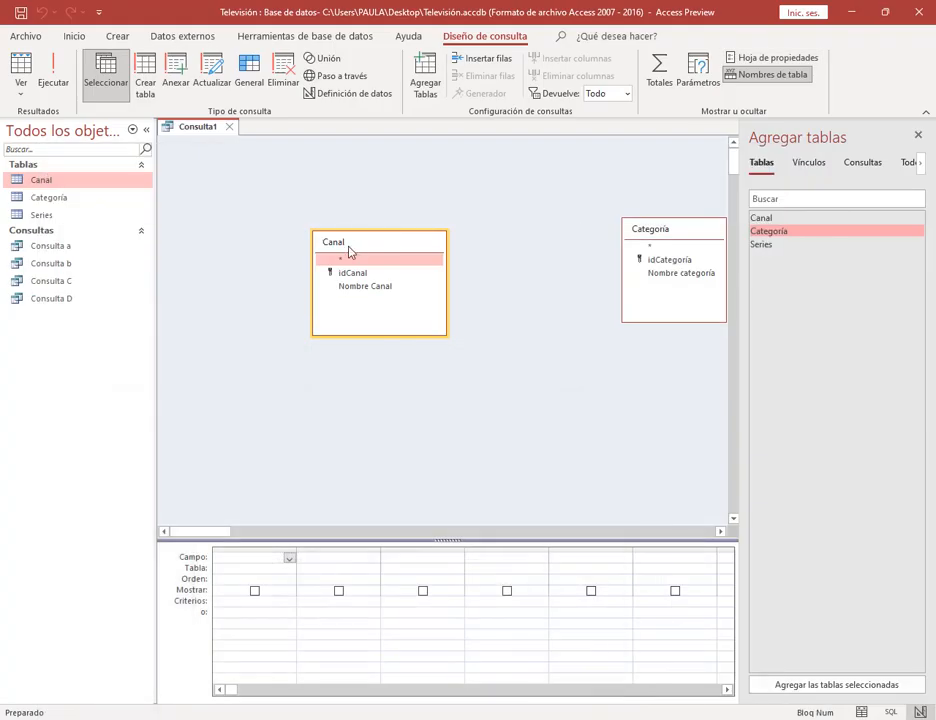
drag(349, 249, 241, 216)
drag(716, 236, 514, 230)
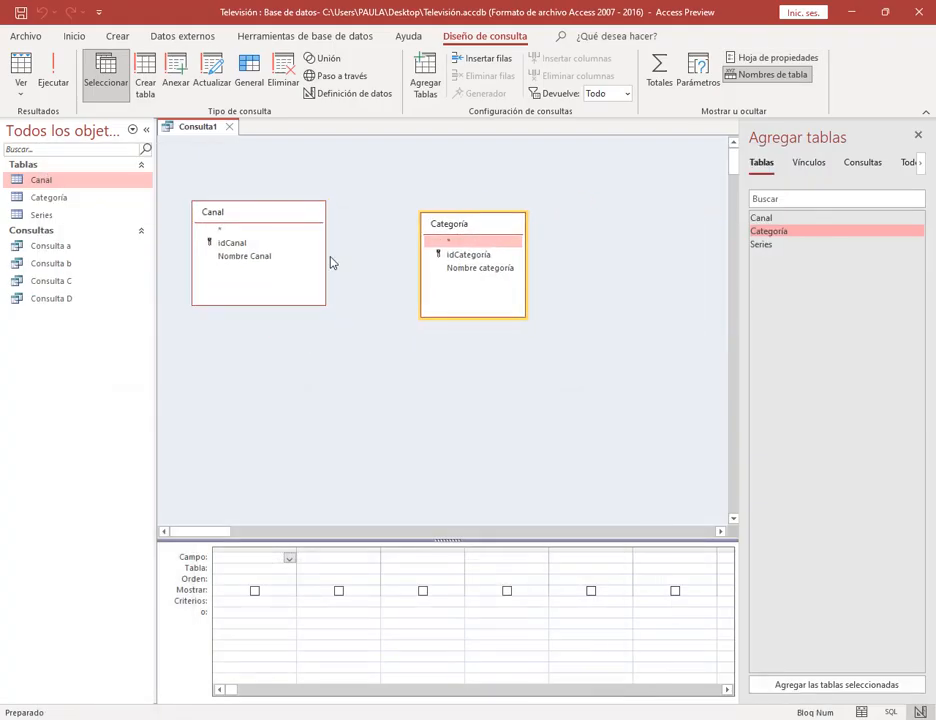
mouse_move(325, 260)
mouse_down()
mouse_move(305, 259)
mouse_move(322, 250)
mouse_up()
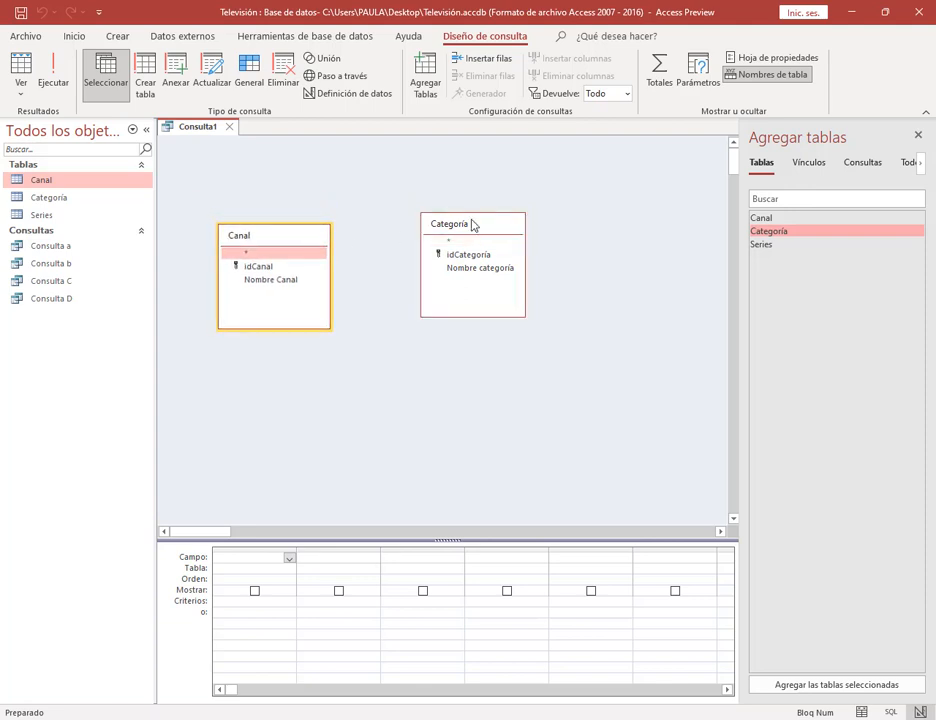
drag(482, 225, 459, 233)
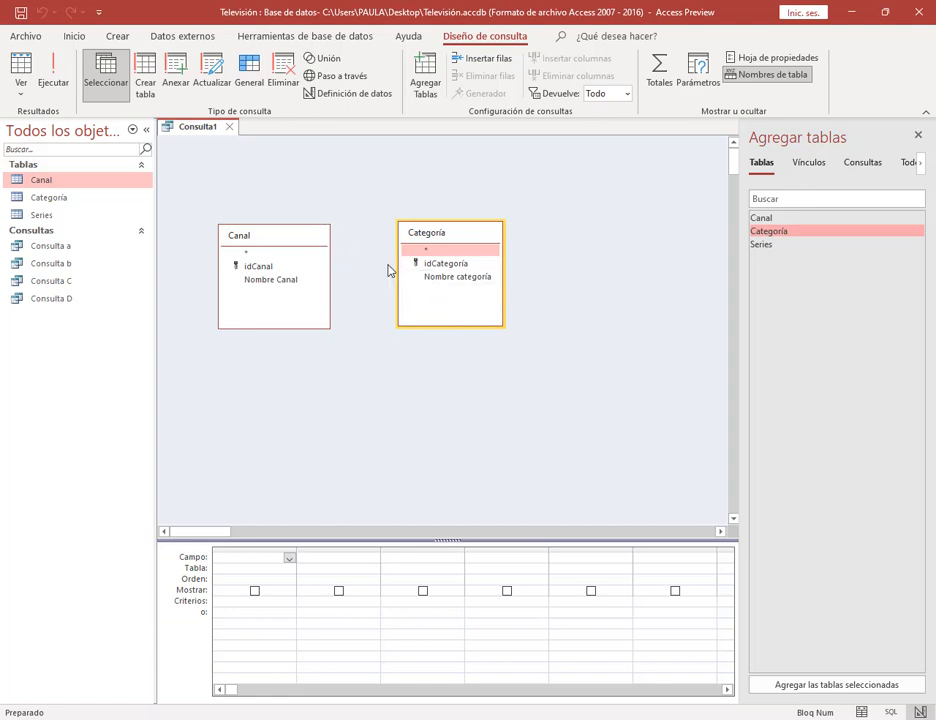
Add the fields Nombre Canal and Nombre categoría to the query, run it, and look through the resulting records.
double_click(276, 279)
double_click(455, 280)
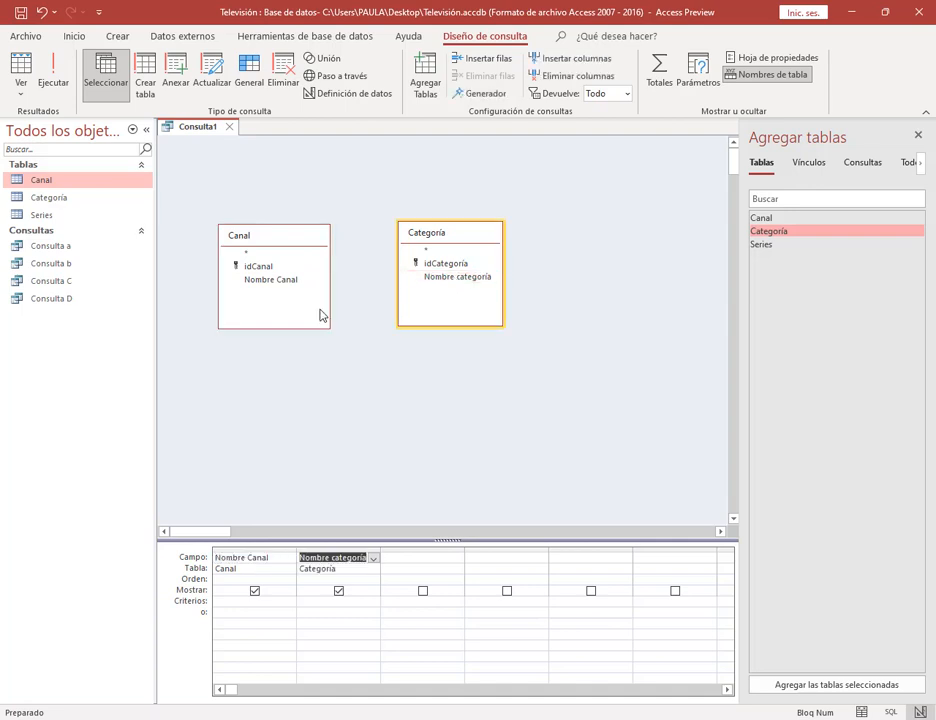
click(48, 62)
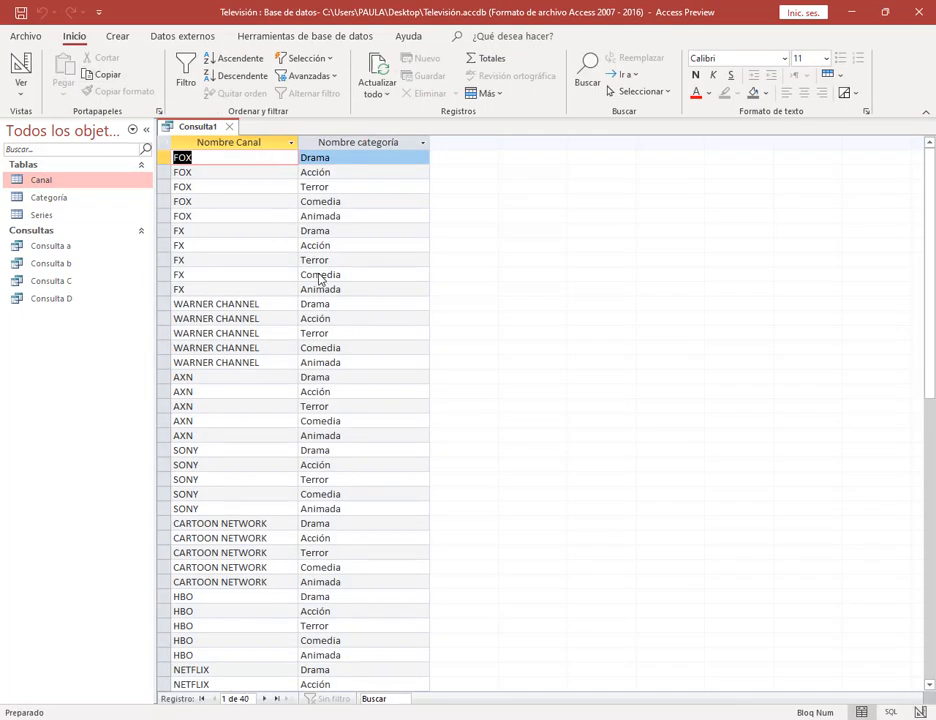
scroll(286, 210, down, 5)
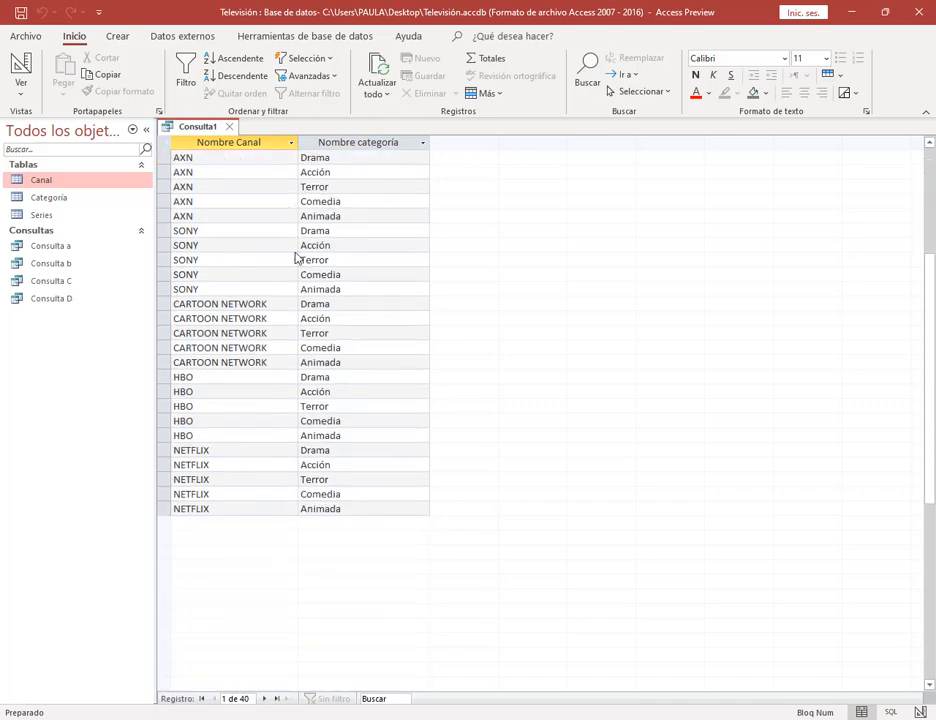
Return to the query design, add the Series table back, and arrange it between Canal and Categoría.
scroll(296, 257, up, 5)
click(18, 58)
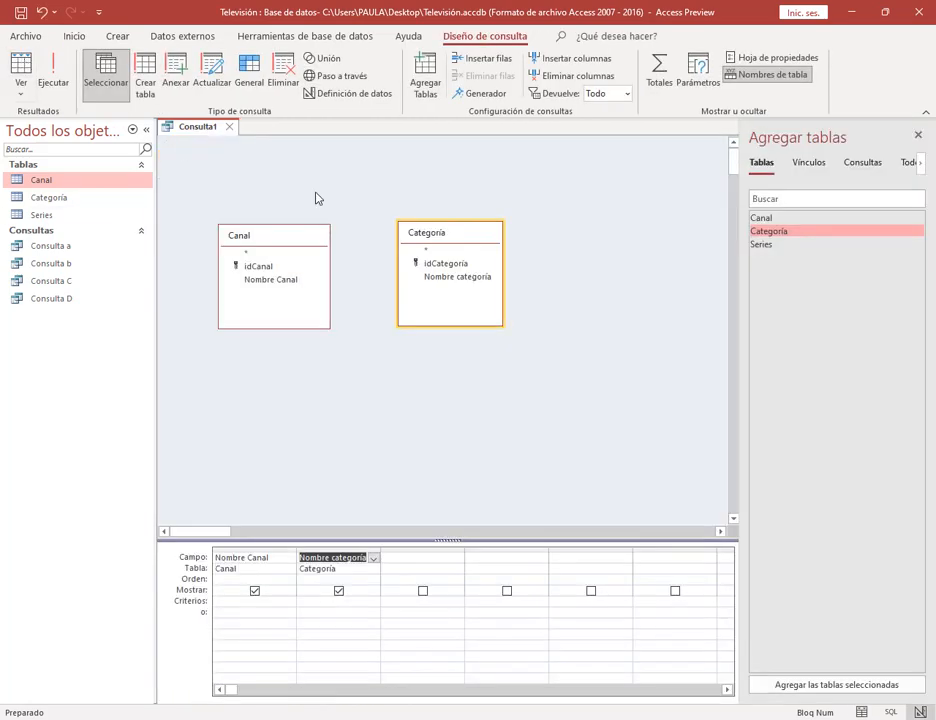
double_click(769, 251)
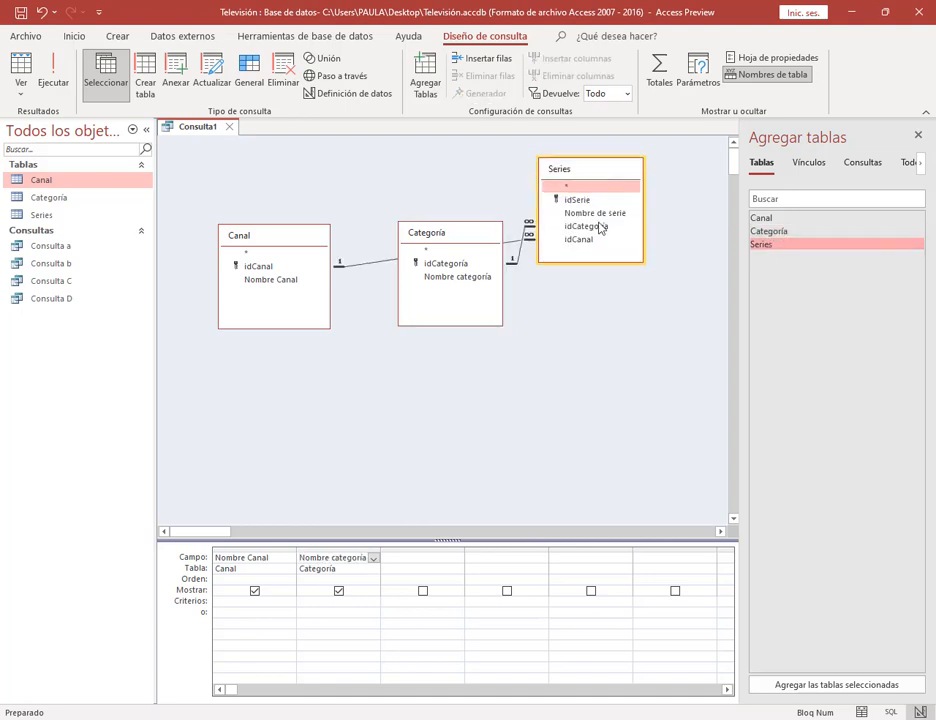
drag(590, 168, 377, 350)
drag(450, 236, 576, 228)
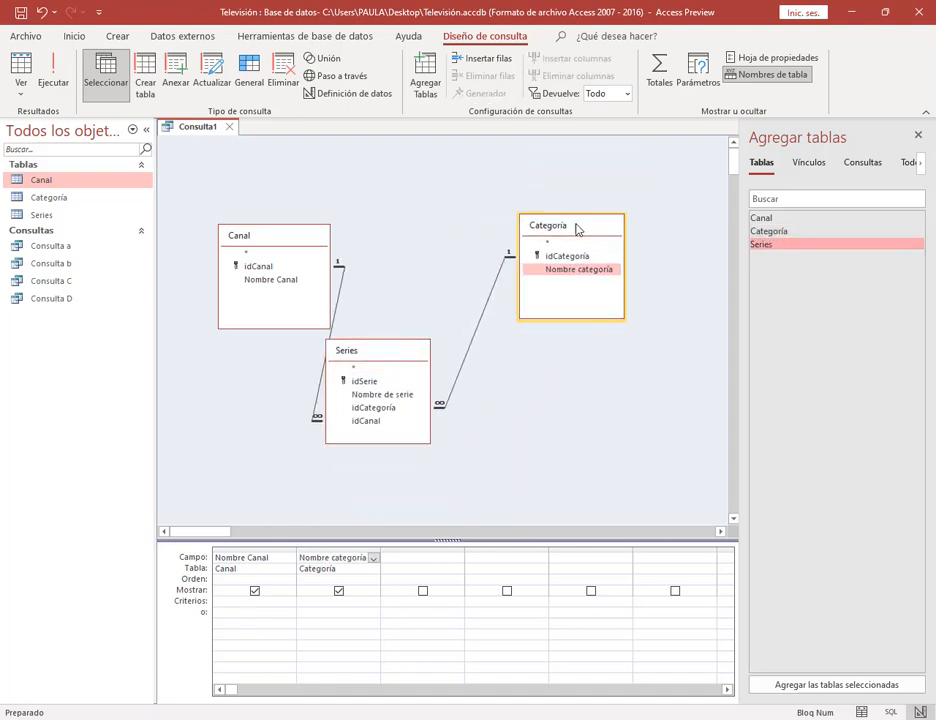
drag(304, 232, 269, 224)
drag(365, 338, 390, 265)
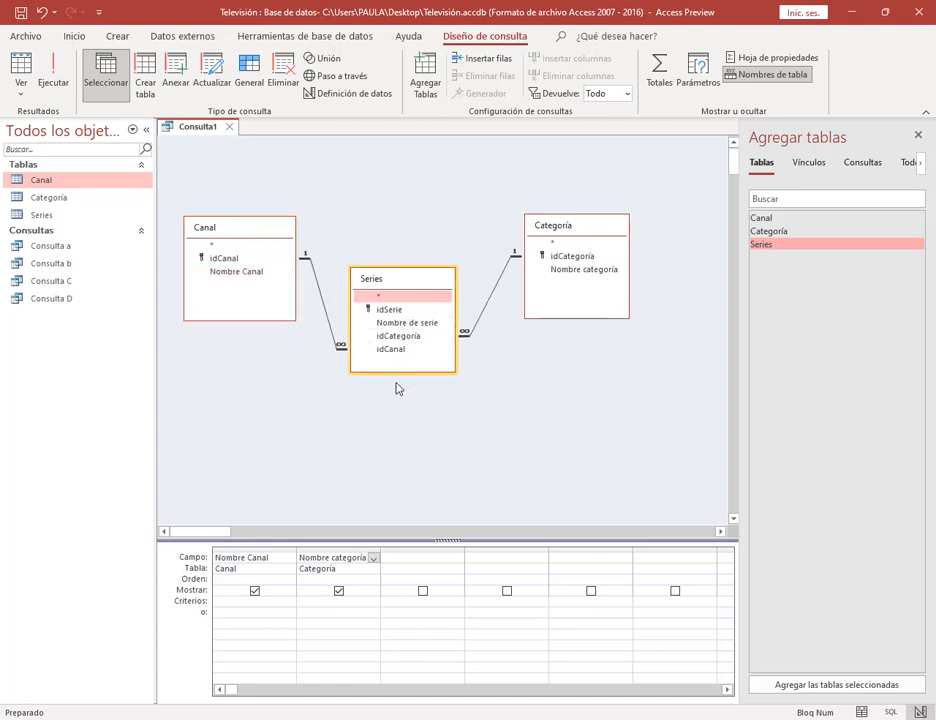
double_click(409, 323)
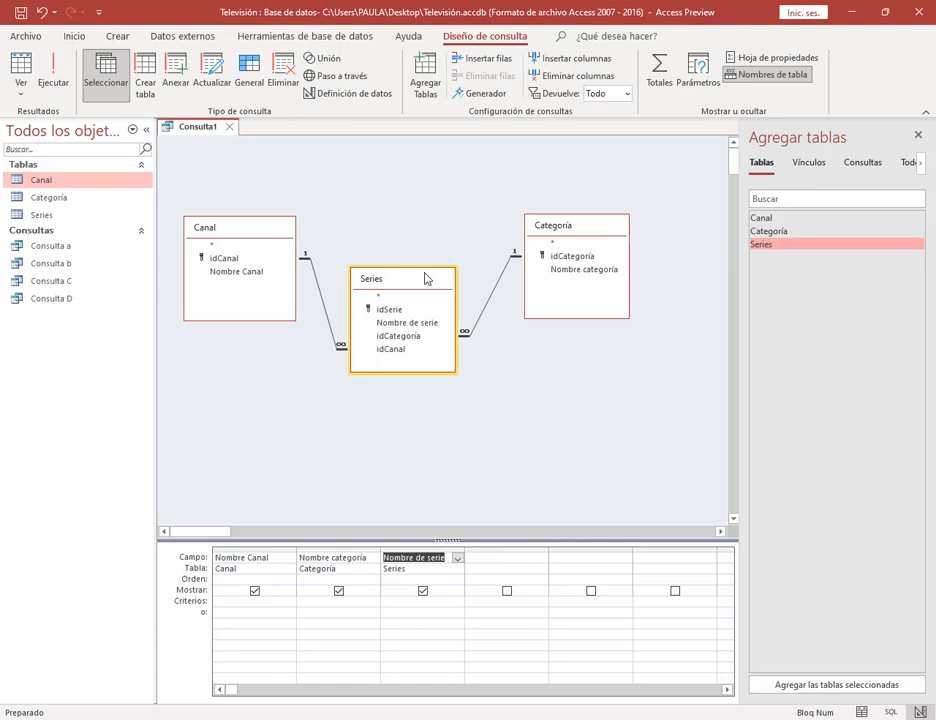
key(Delete)
click(449, 666)
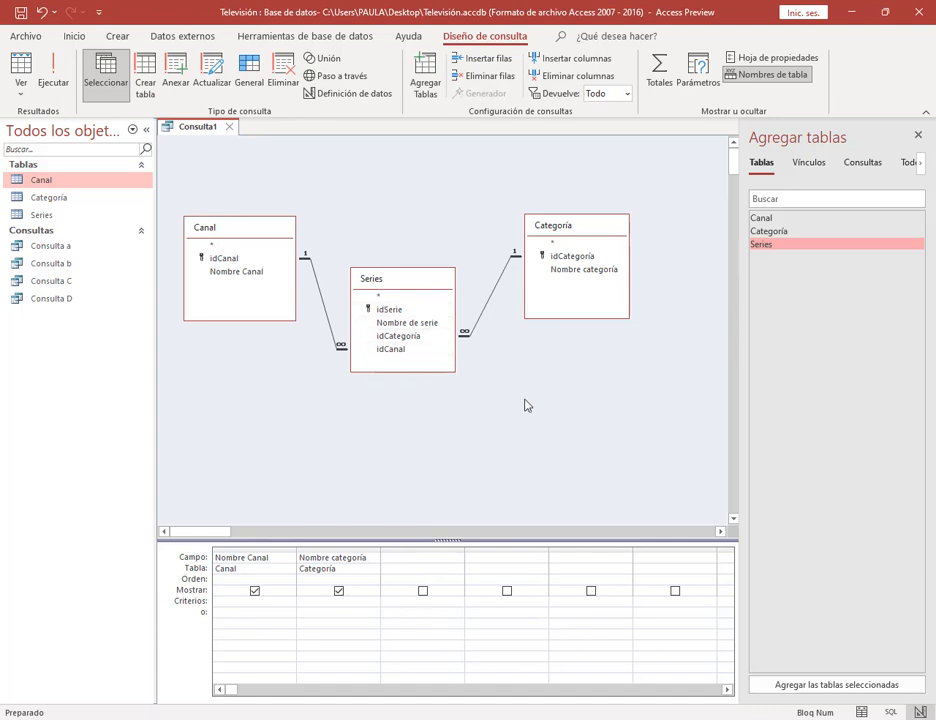
Run the query with only Nombre Canal and Nombre categoría, examine the channel and category pairs, and return to the design.
click(53, 70)
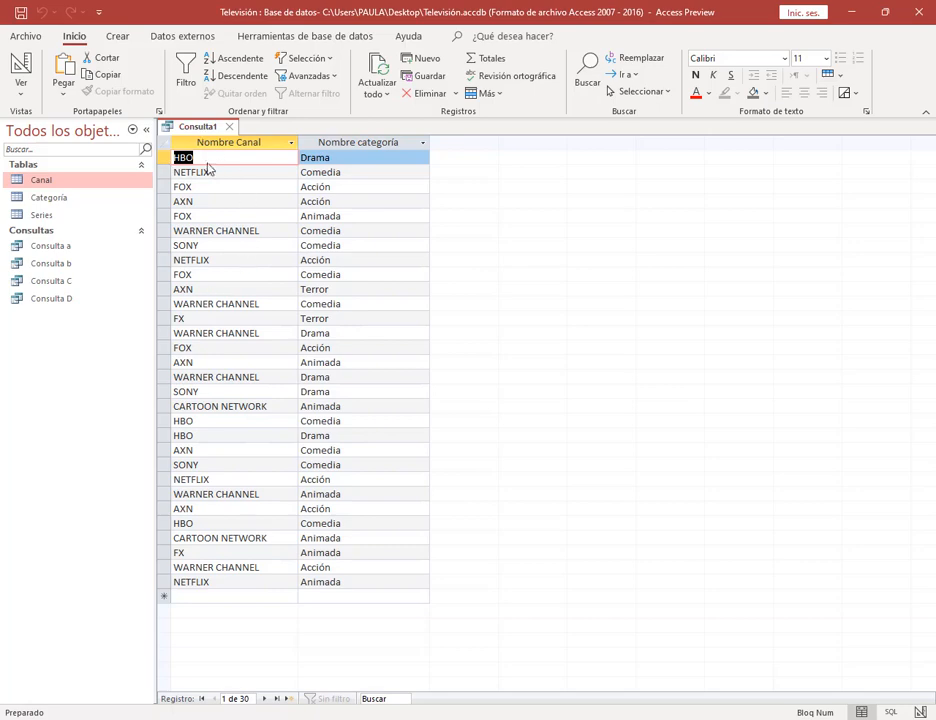
click(21, 66)
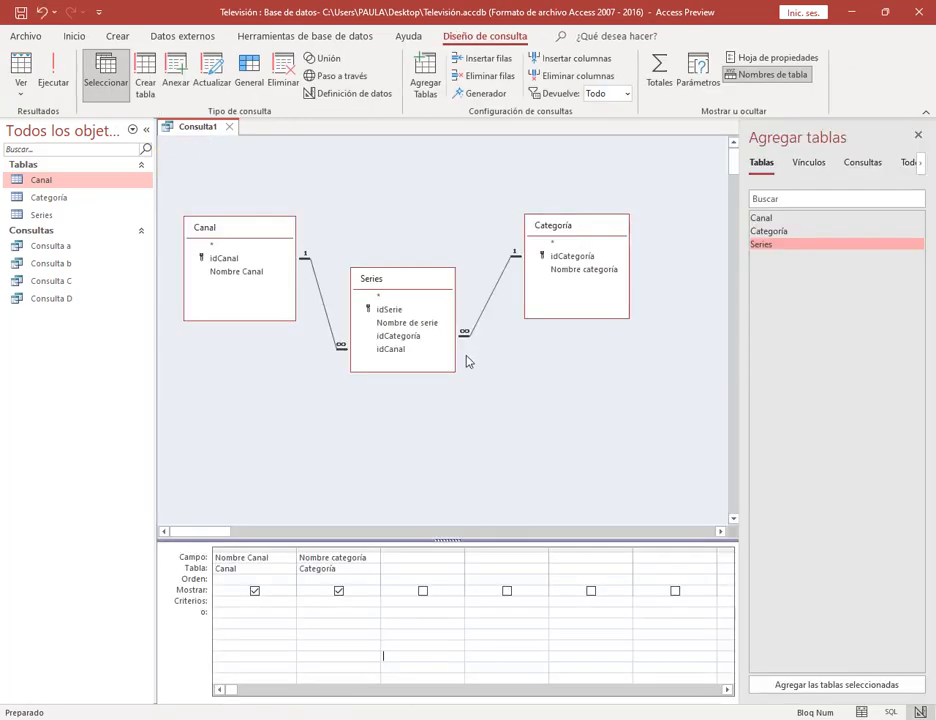
drag(387, 284, 397, 284)
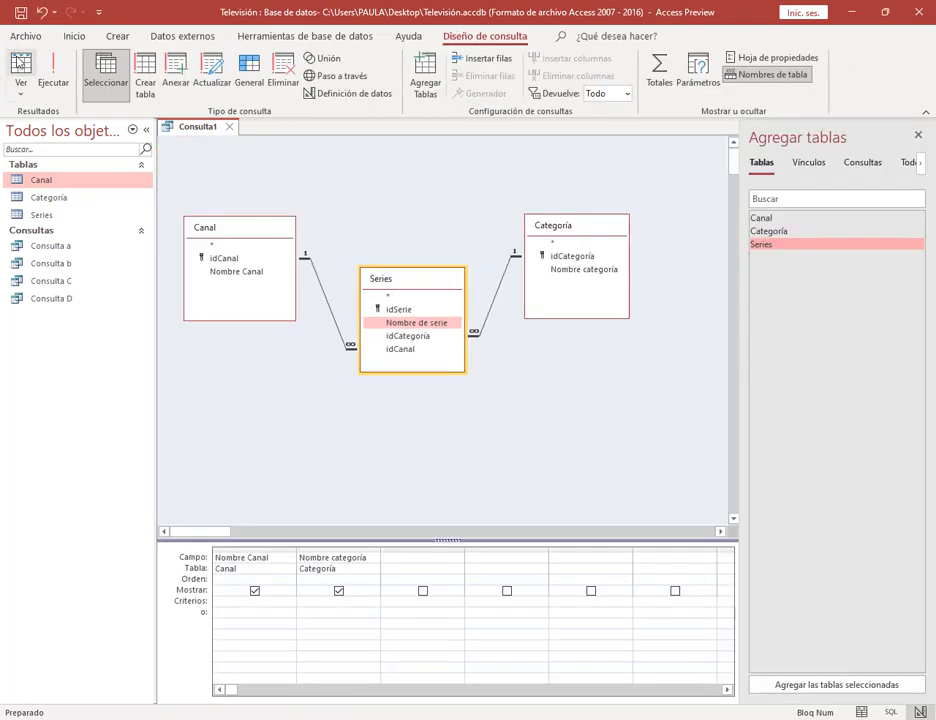
click(21, 64)
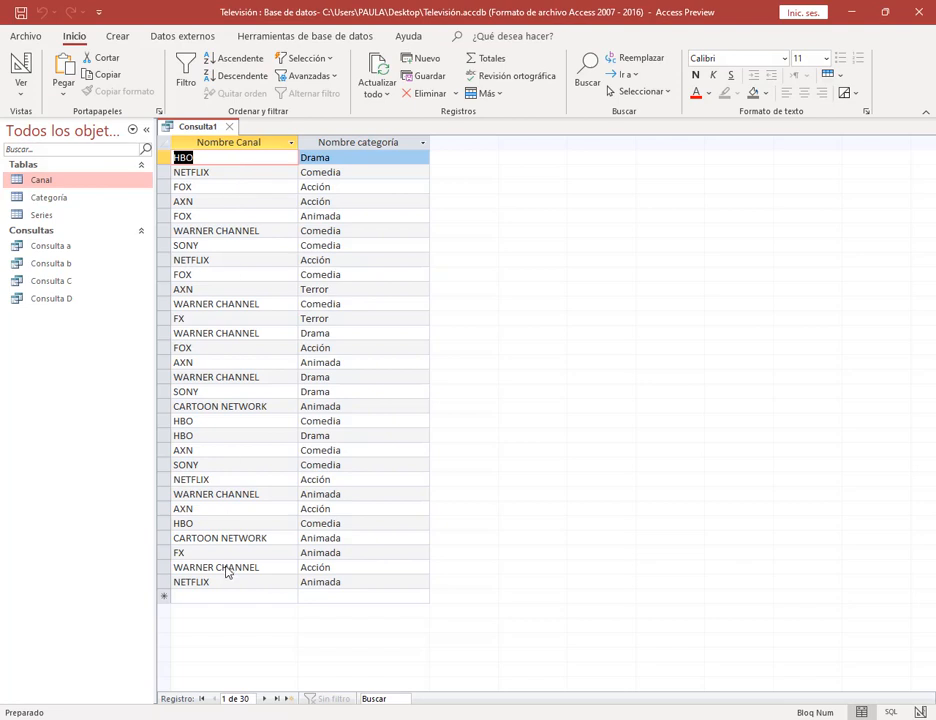
click(22, 60)
Add the Nombre de serie field from the Series table to the query and run it.
double_click(415, 323)
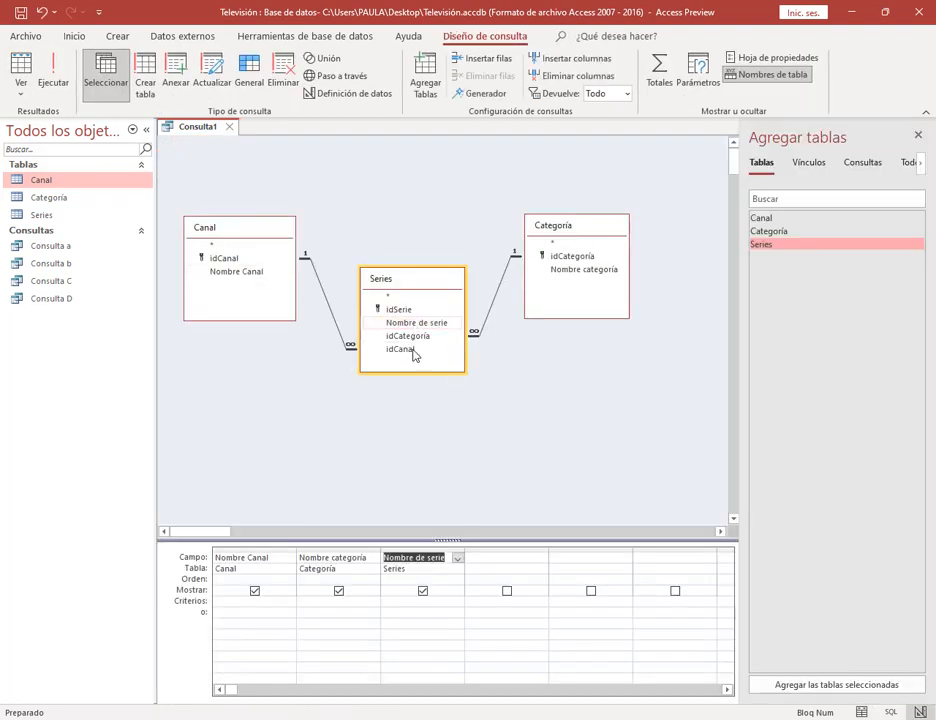
click(410, 608)
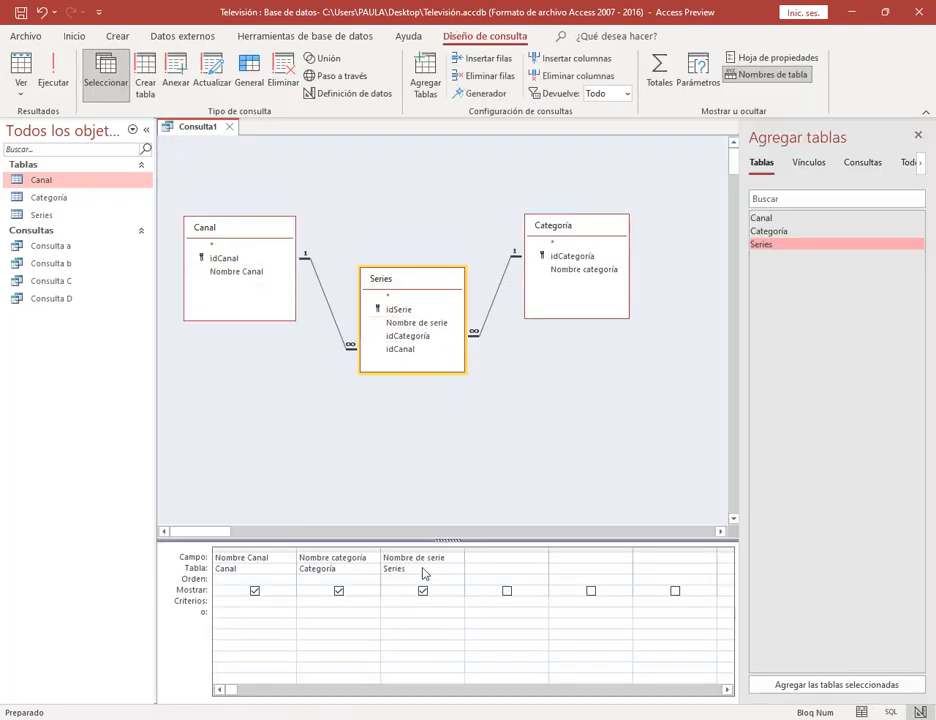
click(45, 68)
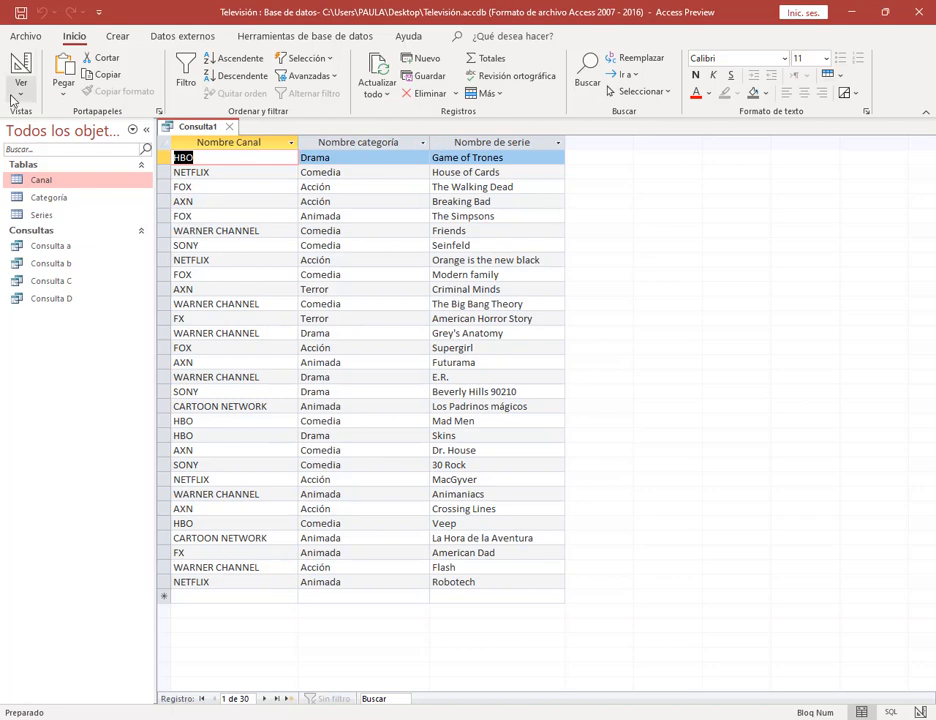
Return to the query design and move the Nombre de serie column ahead of Nombre Canal.
click(21, 66)
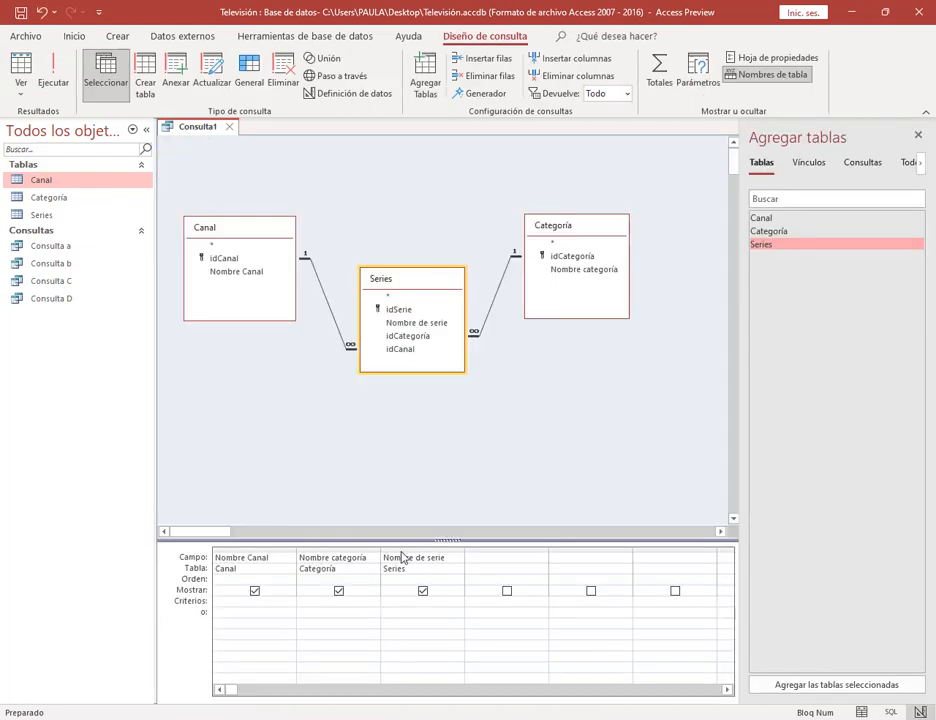
click(405, 555)
drag(405, 558, 222, 560)
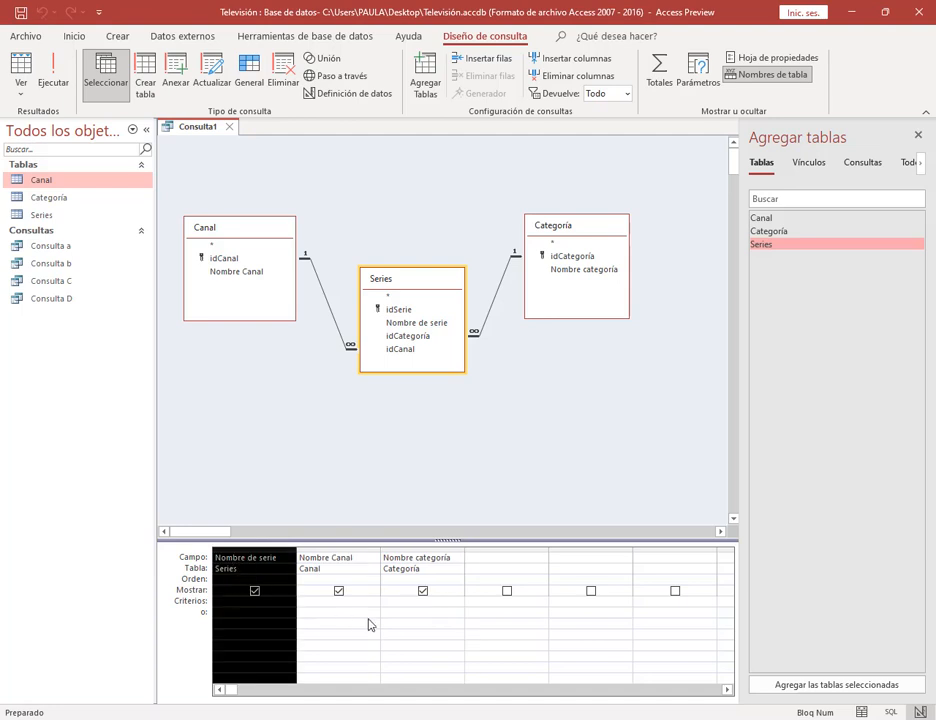
click(369, 647)
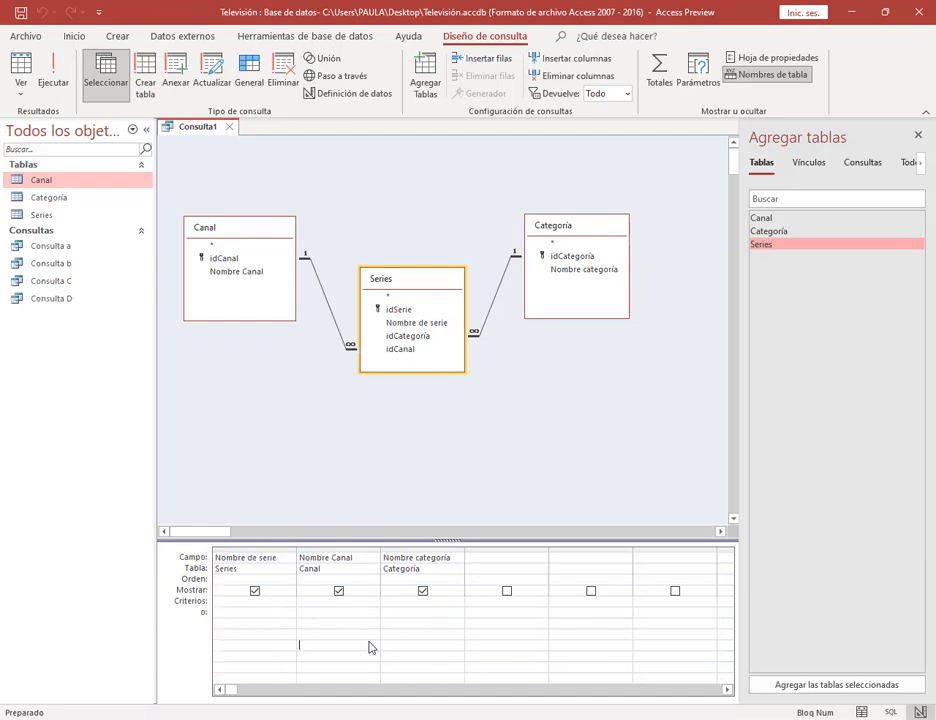
click(299, 604)
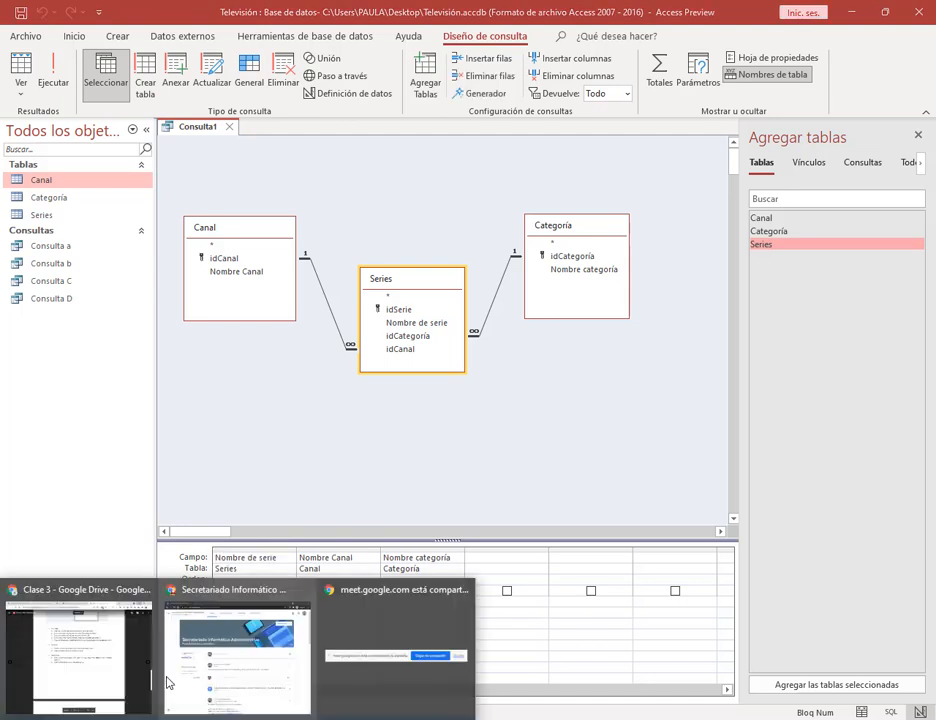
Check query task e in the practice PDF in Google Drive, return to Access, and close the Agregar tablas pane.
click(100, 675)
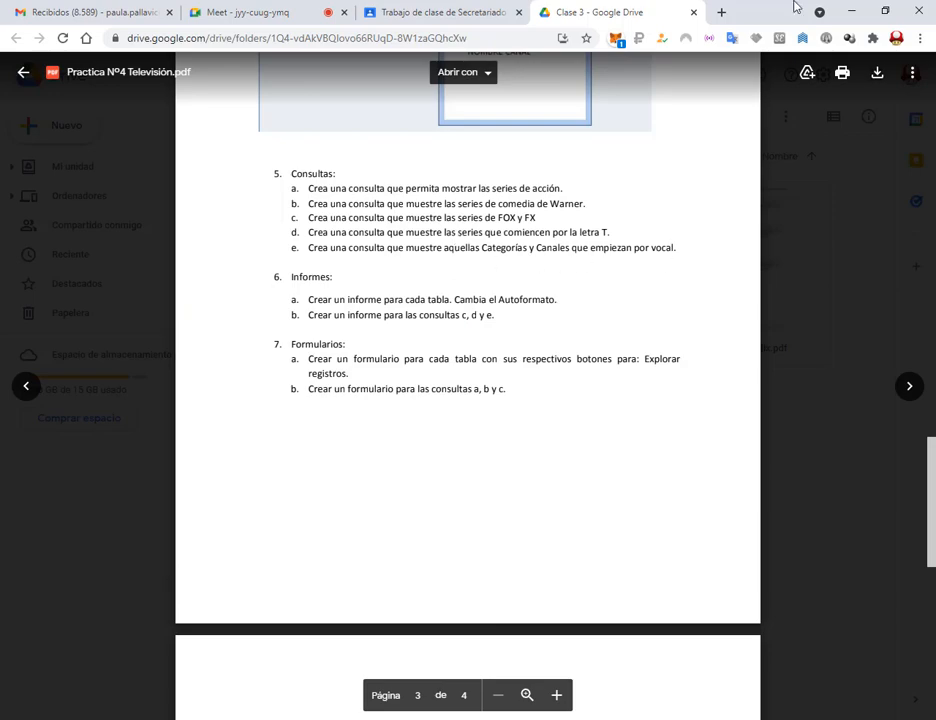
click(851, 11)
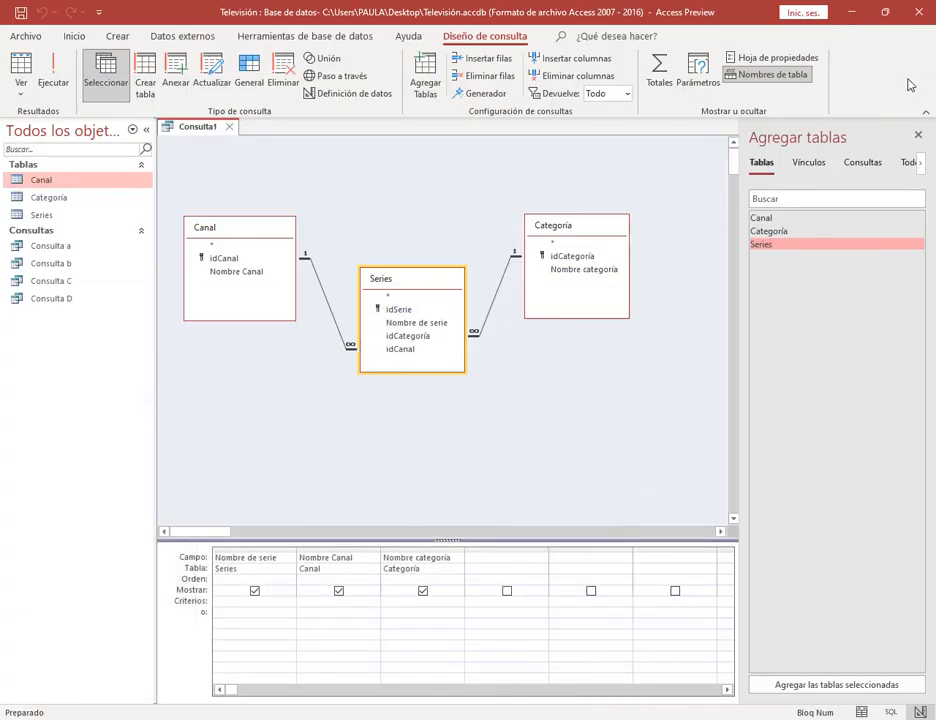
click(918, 134)
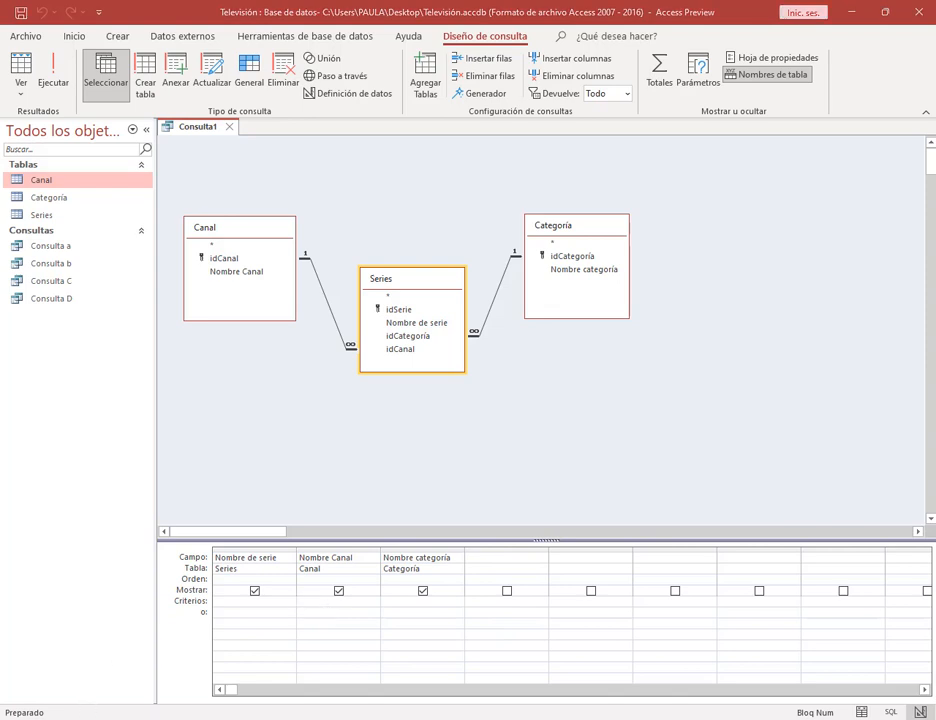
Switch to a new Notepad document, place its window above the query grid, and enter the opening characters "[ of the pattern.
key(super)
click(574, 366)
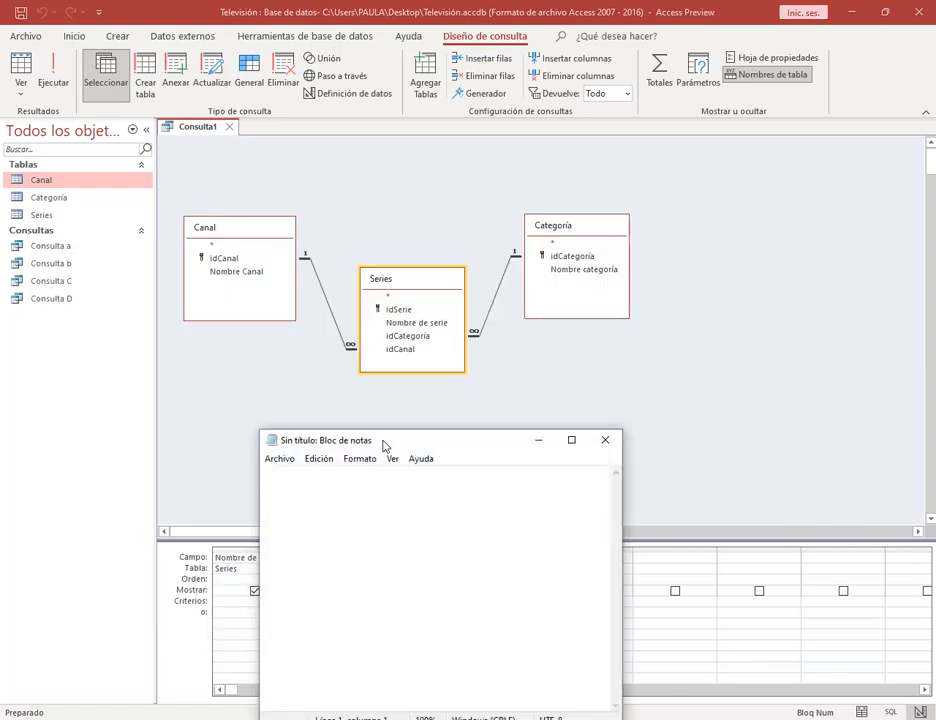
drag(387, 443, 575, 241)
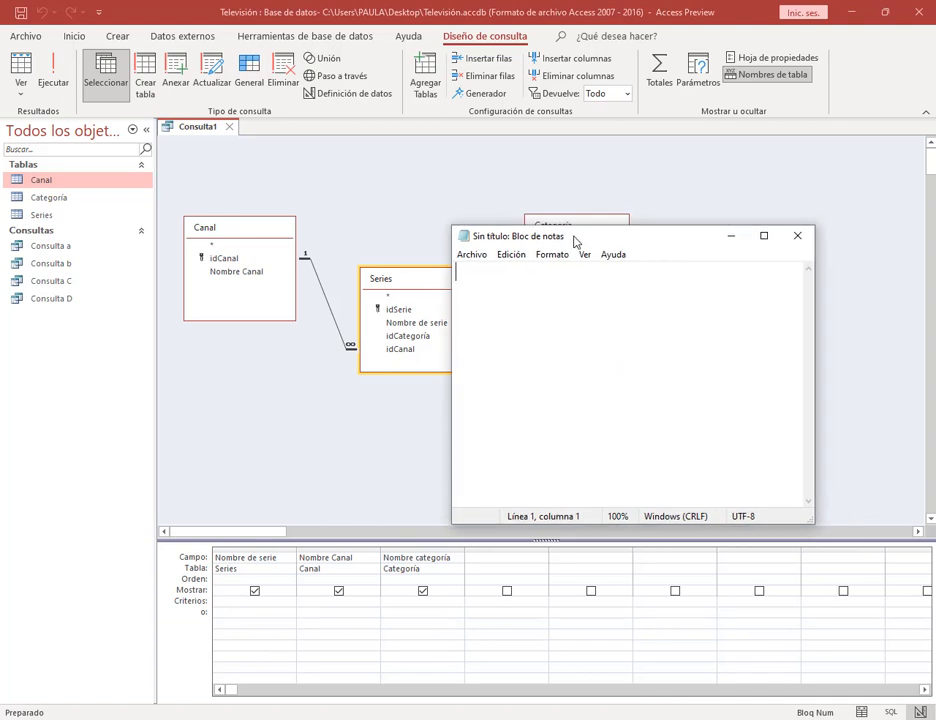
text(')
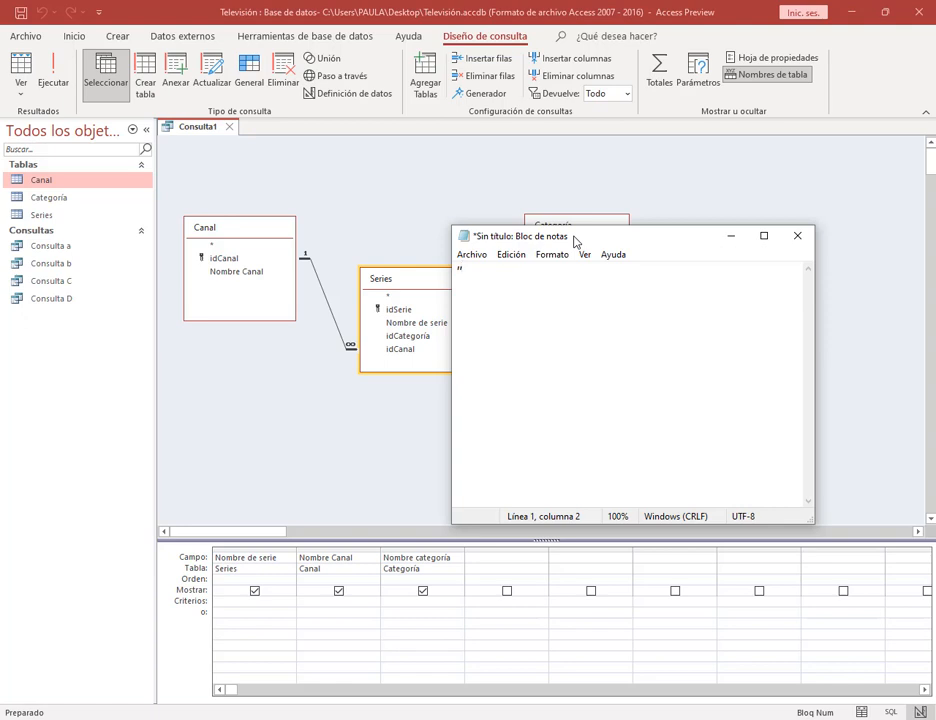
Set the Notepad font to Calibri in the Clara style at size 20.
click(552, 254)
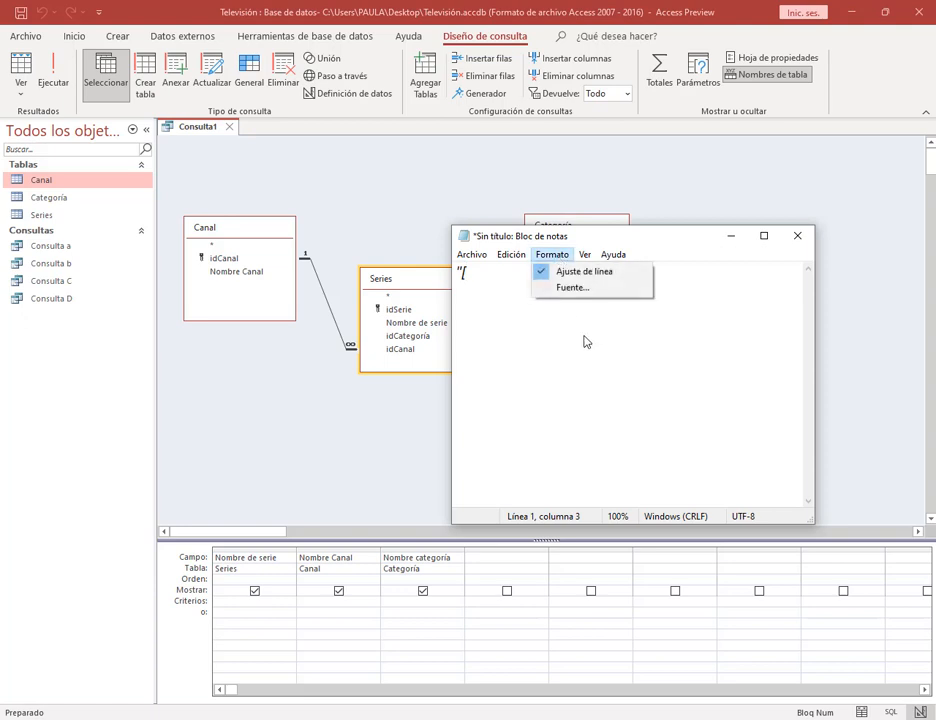
click(574, 288)
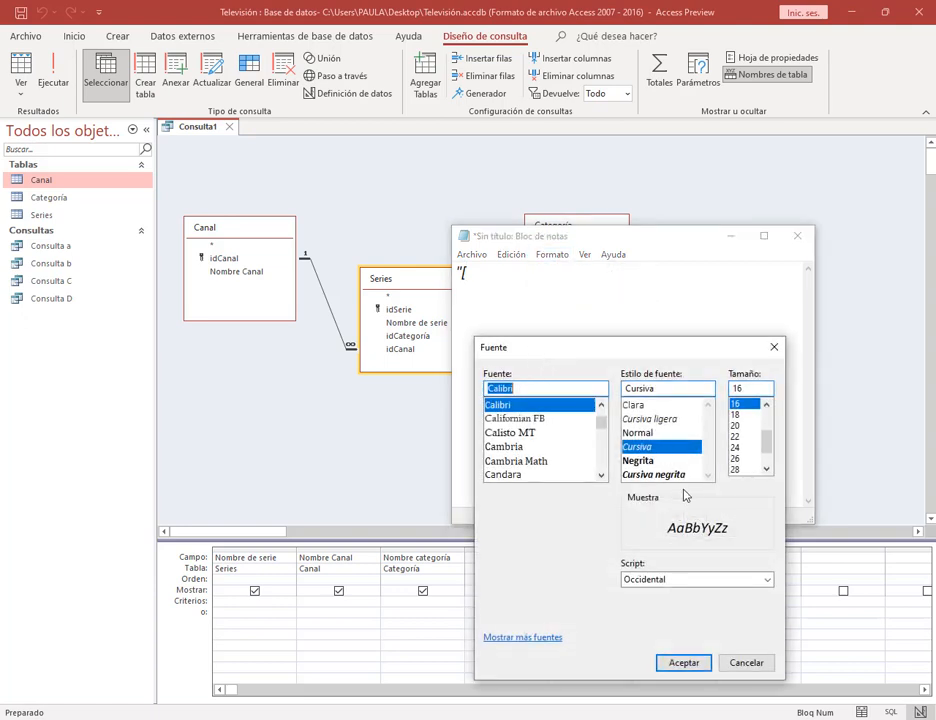
click(636, 405)
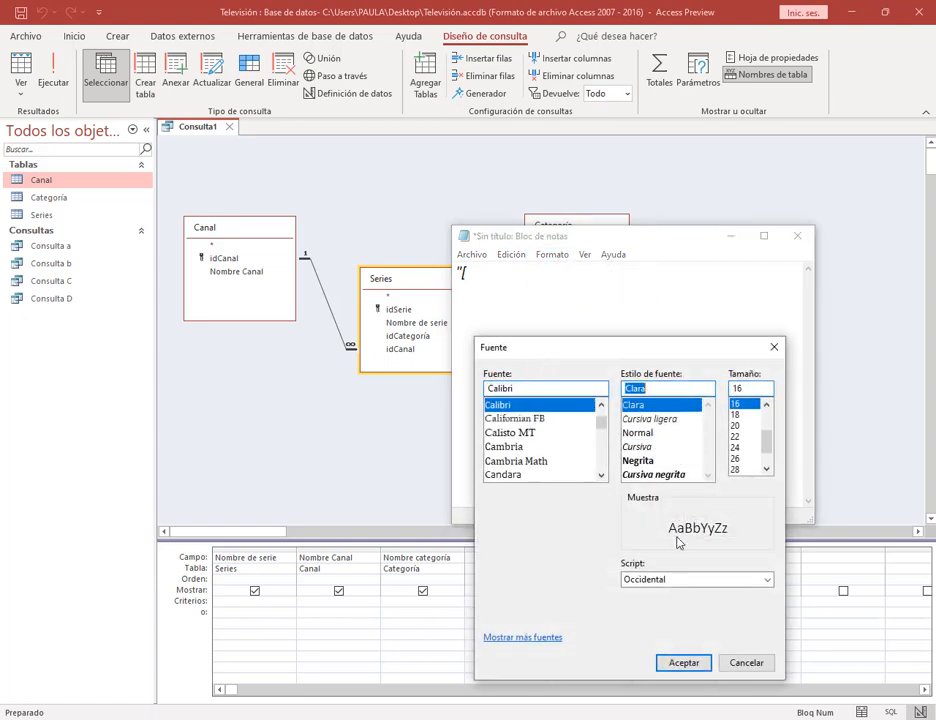
click(735, 425)
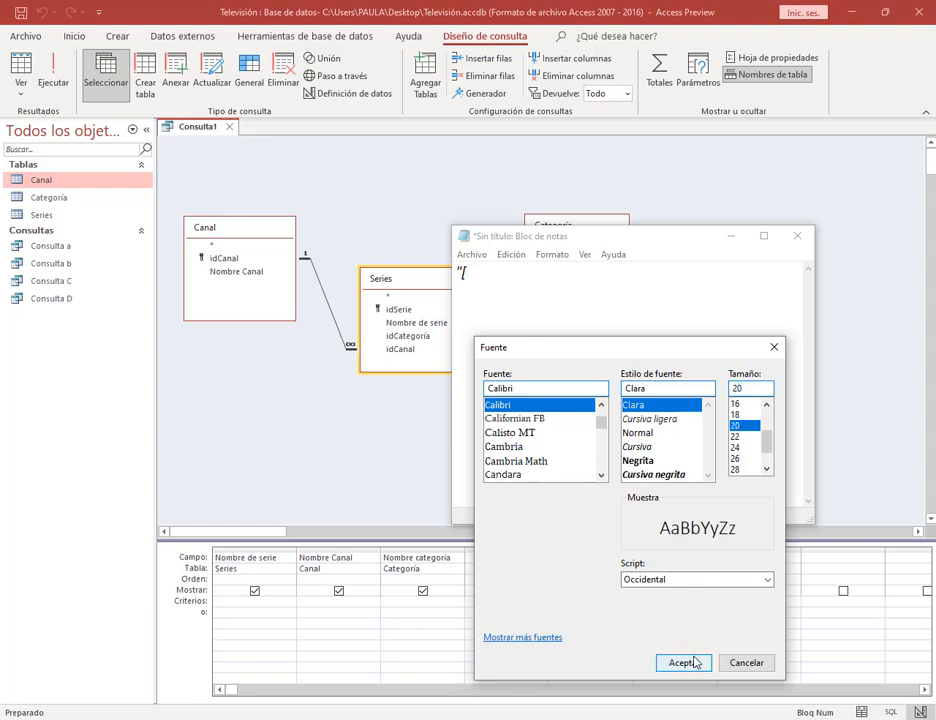
click(683, 662)
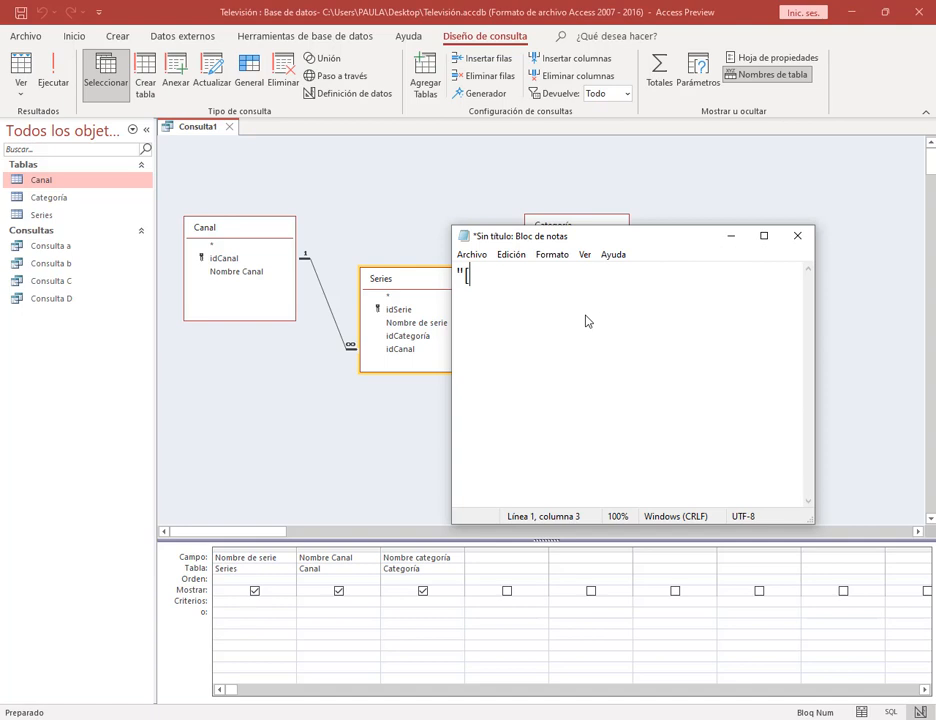
Complete the Notepad text so the vowel pattern reads "[a,e,i,o,u]*".
text(a,e,i,o,u])
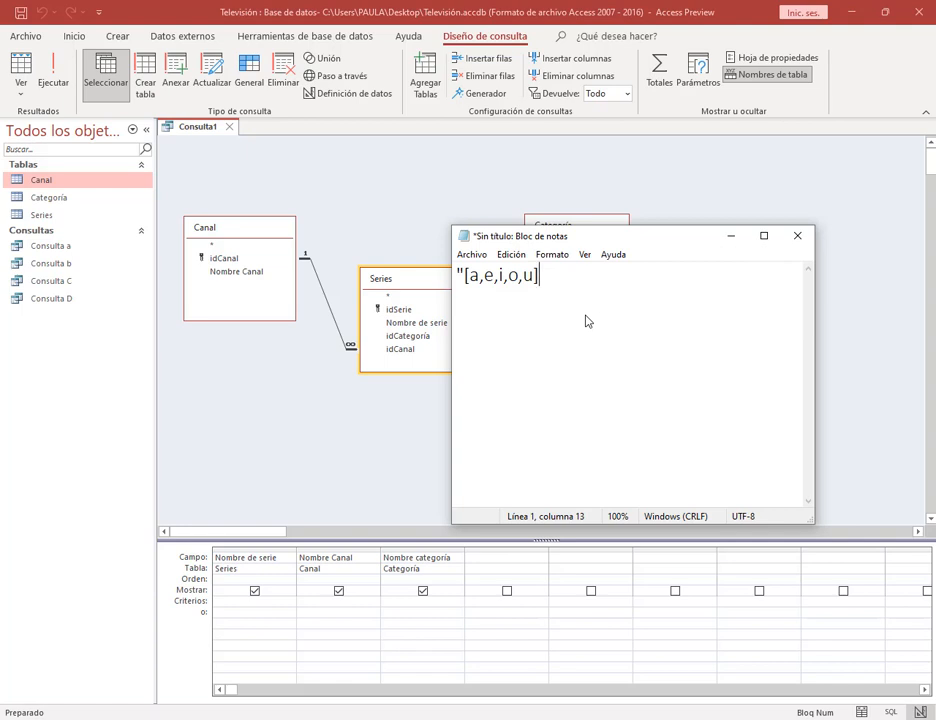
drag(463, 276, 448, 278)
click(467, 277)
key(End)
text(*")
Enlarge the Notepad font further.
click(552, 254)
click(566, 288)
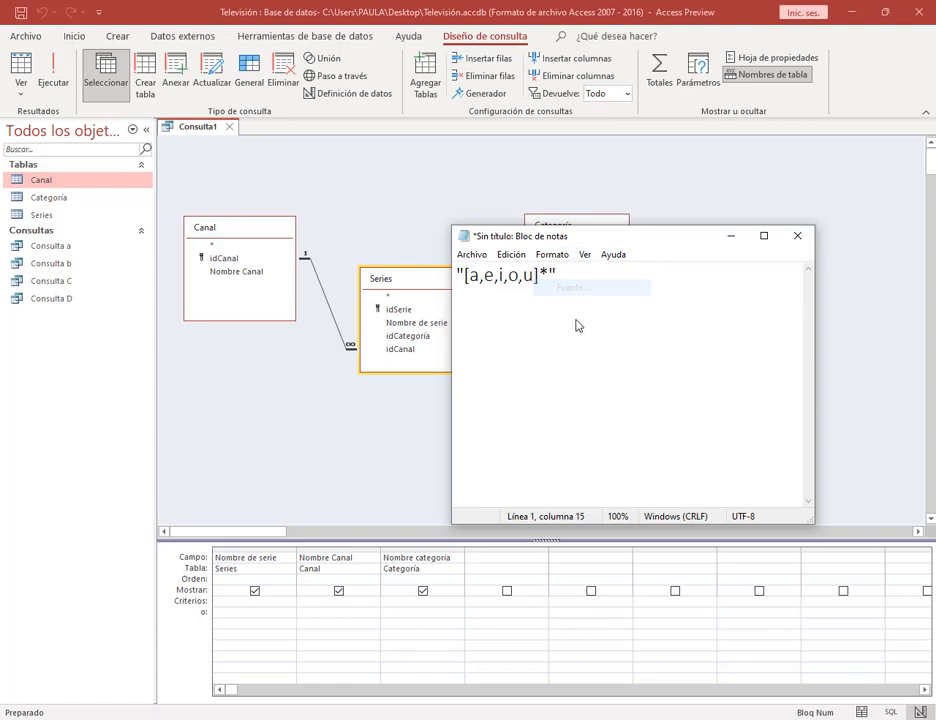
click(688, 663)
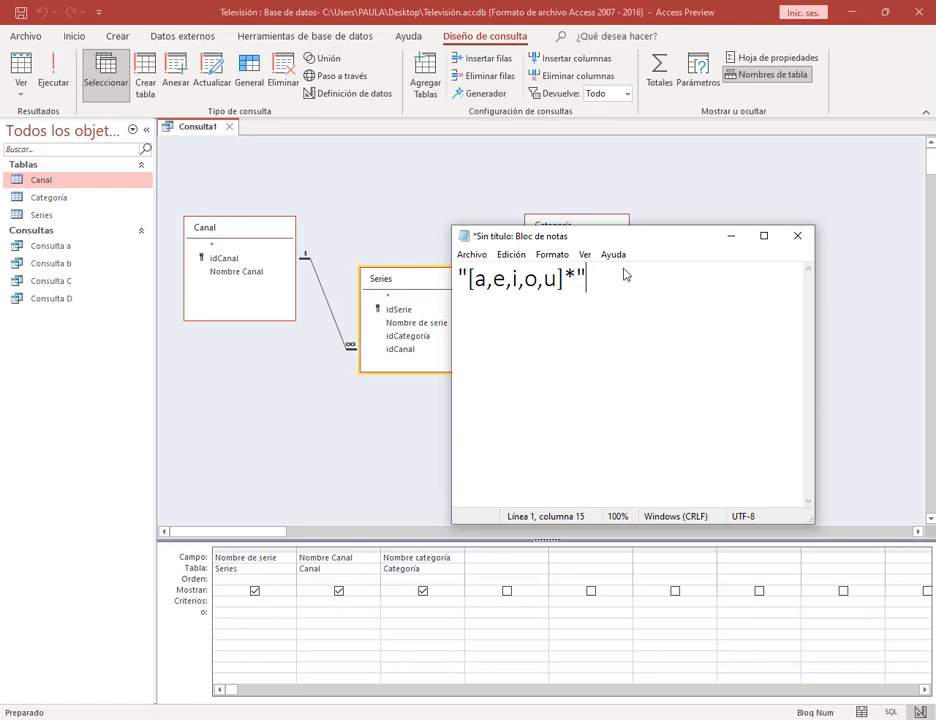
Copy "[a,e,i,o,u]*" from Notepad into the criteria of Nombre Canal and Nombre categoría in Access, and run the query.
drag(618, 284, 391, 313)
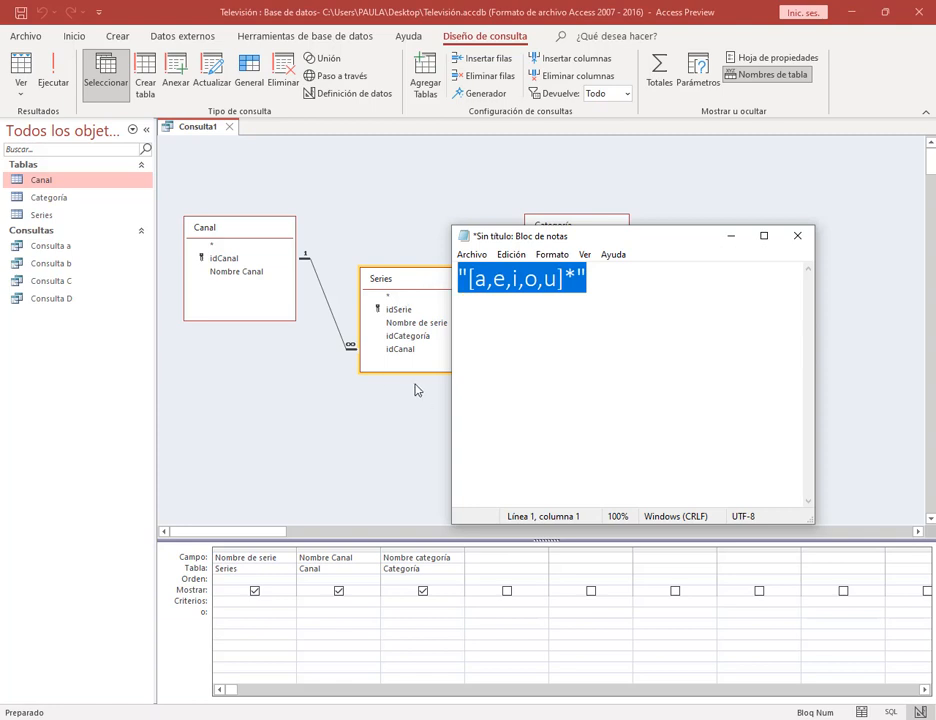
key(ctrl+c)
click(349, 602)
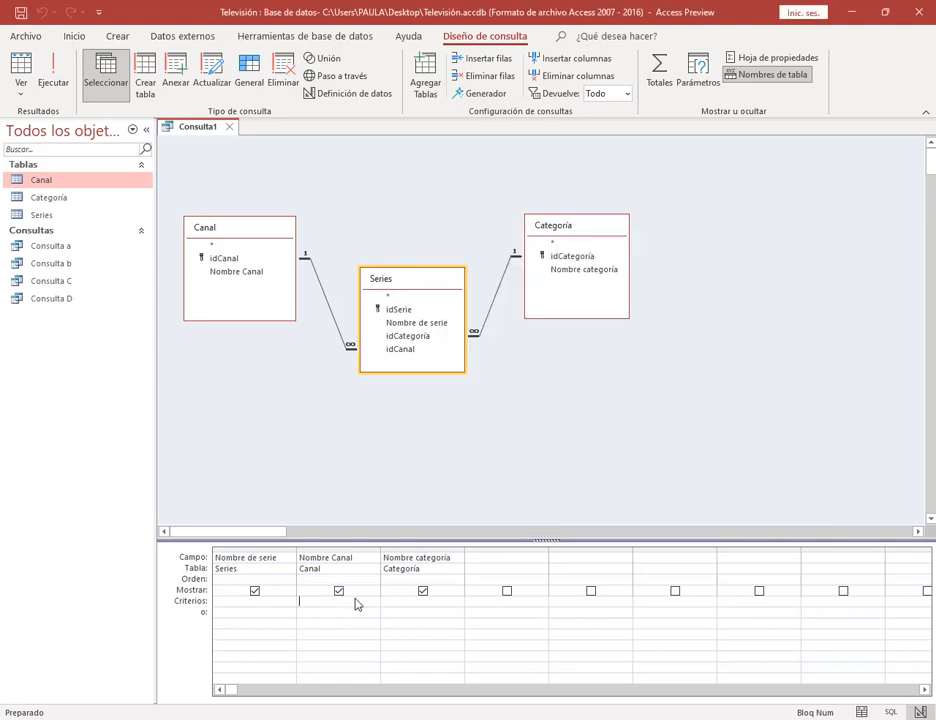
key(ctrl+v)
click(405, 602)
key(ctrl+v)
click(382, 622)
click(50, 68)
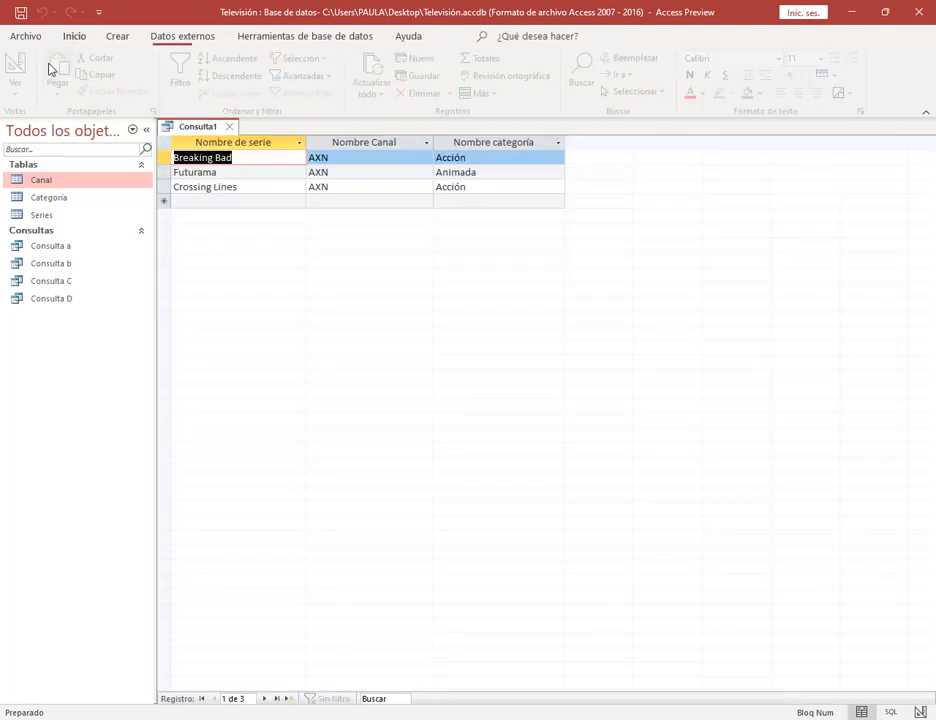
key(alt+Tab)
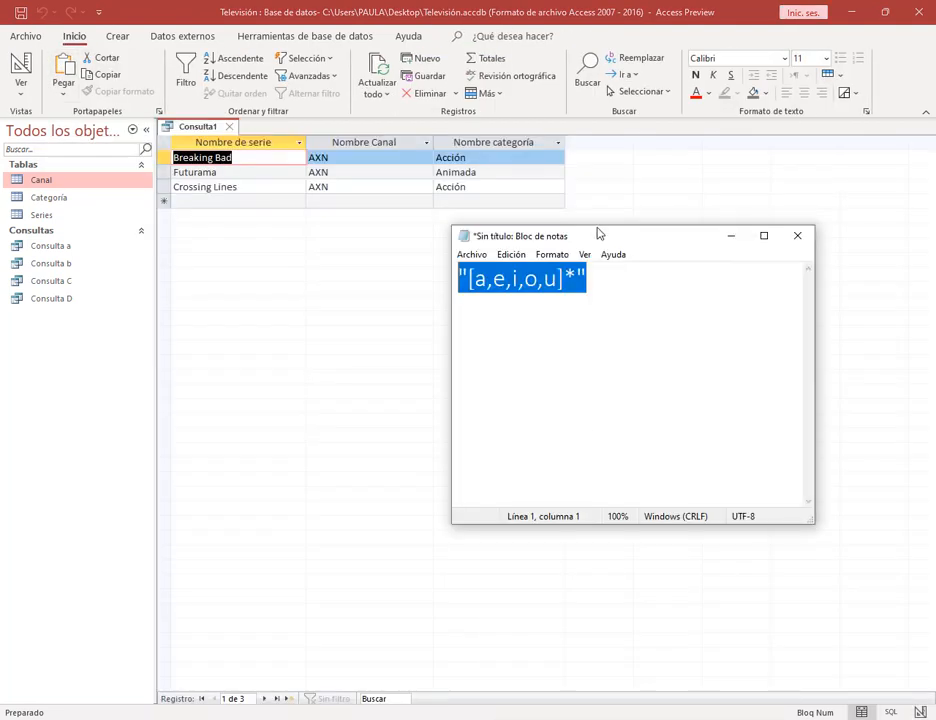
Check the practice sheet and the Meet call messages, bringing the Notepad vowel pattern back into view.
click(631, 296)
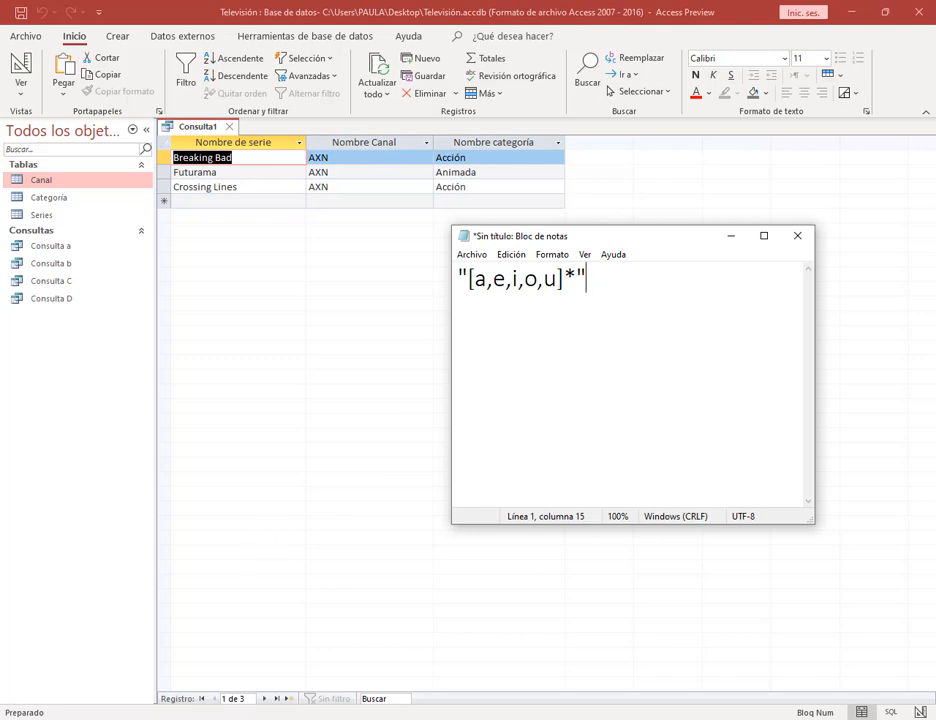
click(142, 675)
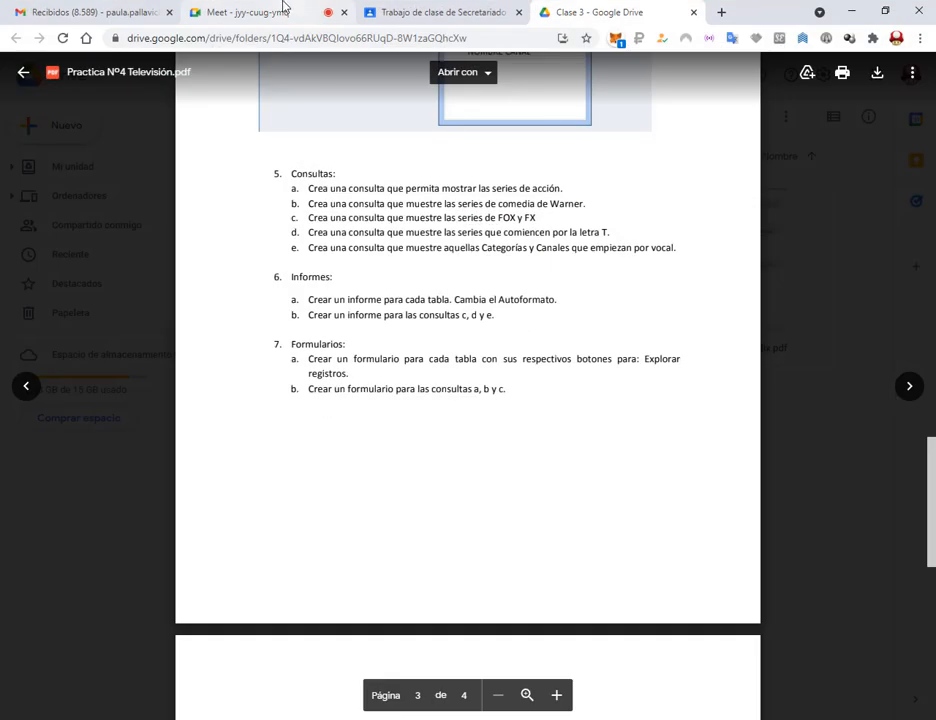
click(280, 11)
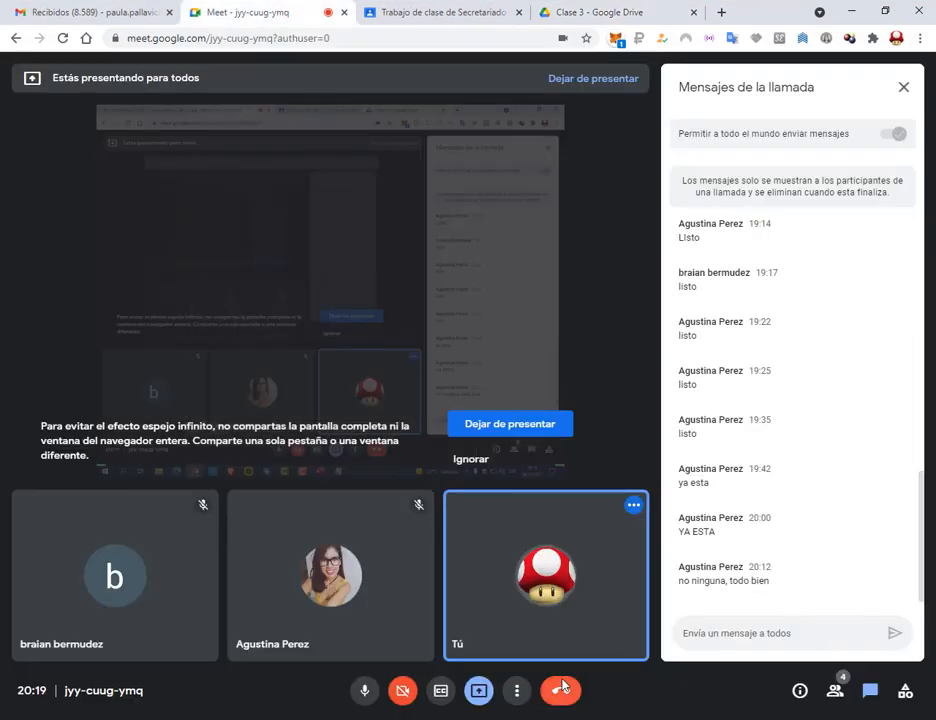
key(alt+Tab)
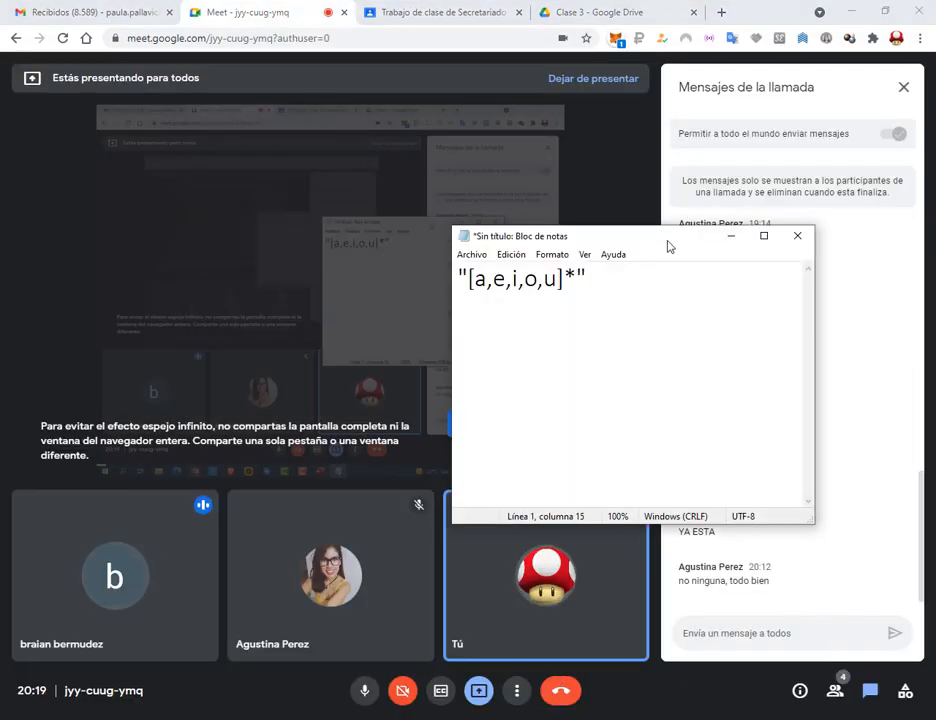
drag(668, 244, 498, 161)
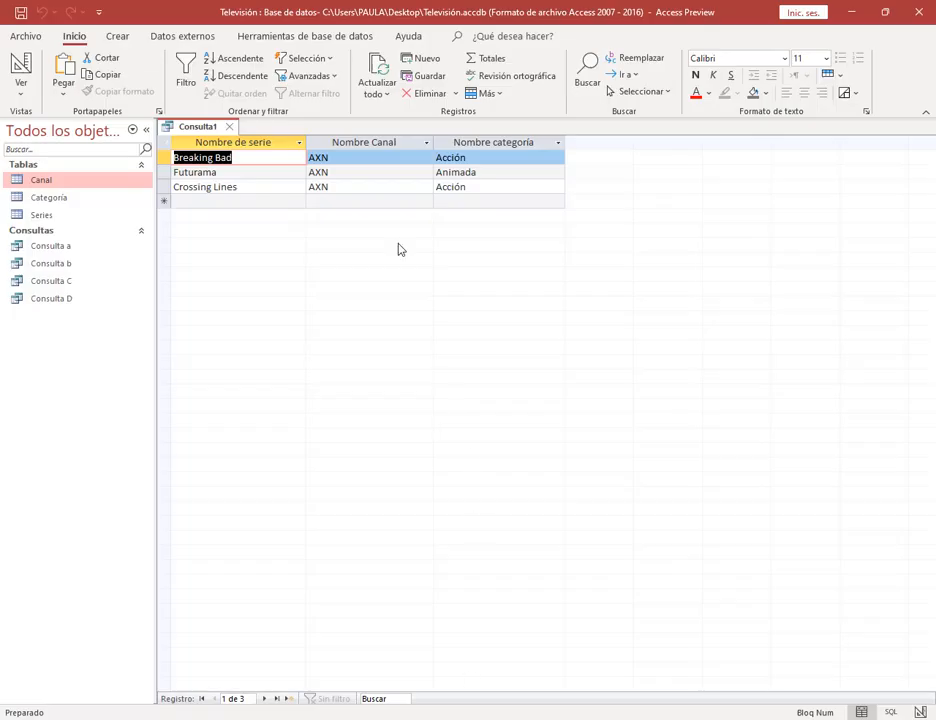
Remove the vowel criterion from Nombre Canal, keeping it only on Nombre categoría, and run the query in Access.
click(21, 63)
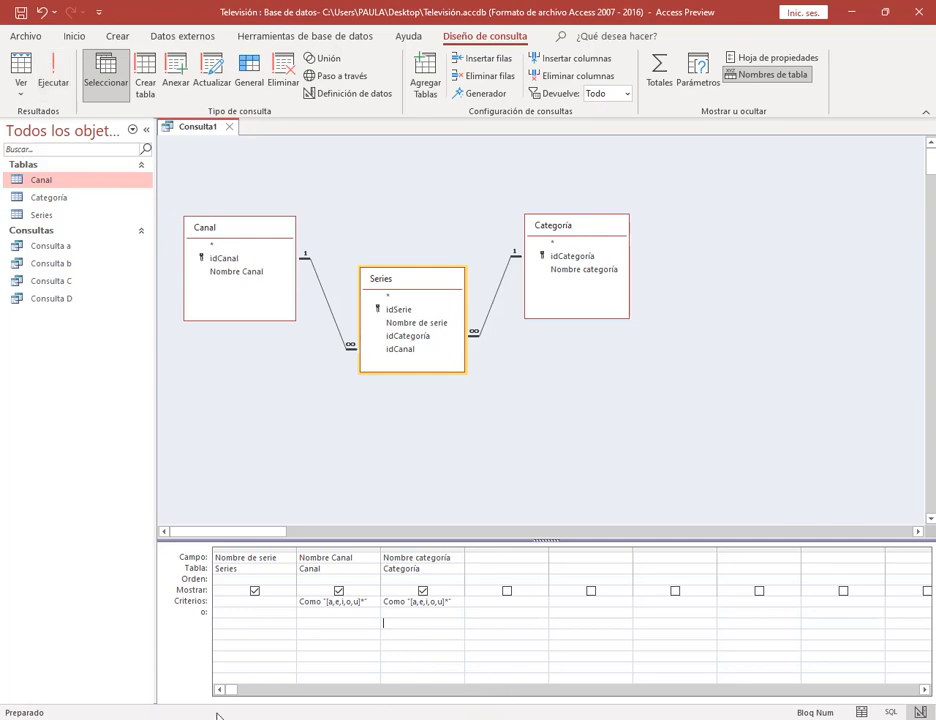
click(50, 80)
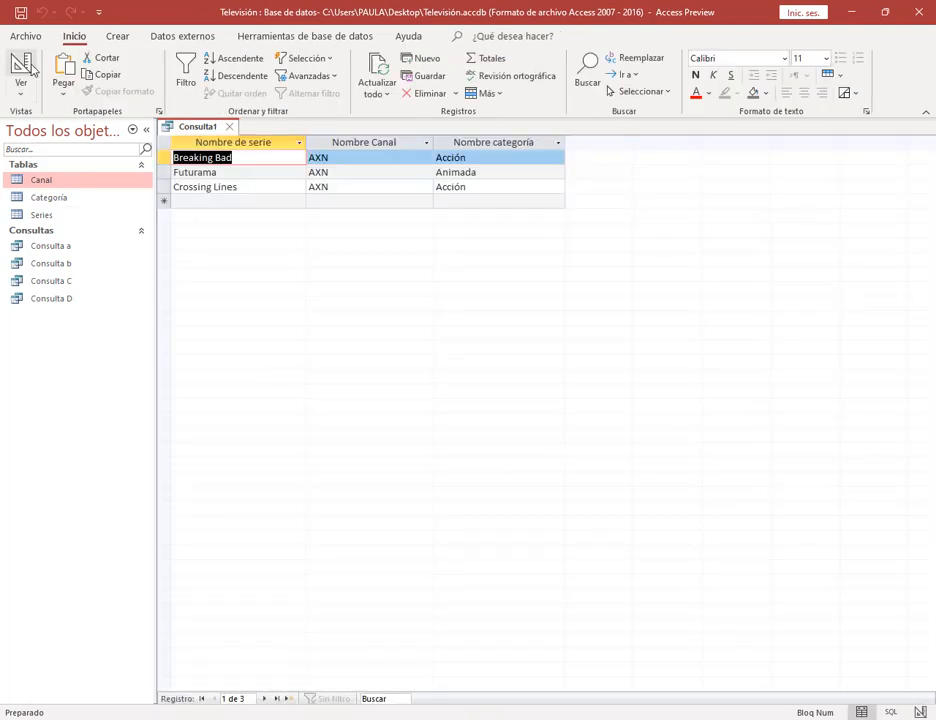
click(28, 66)
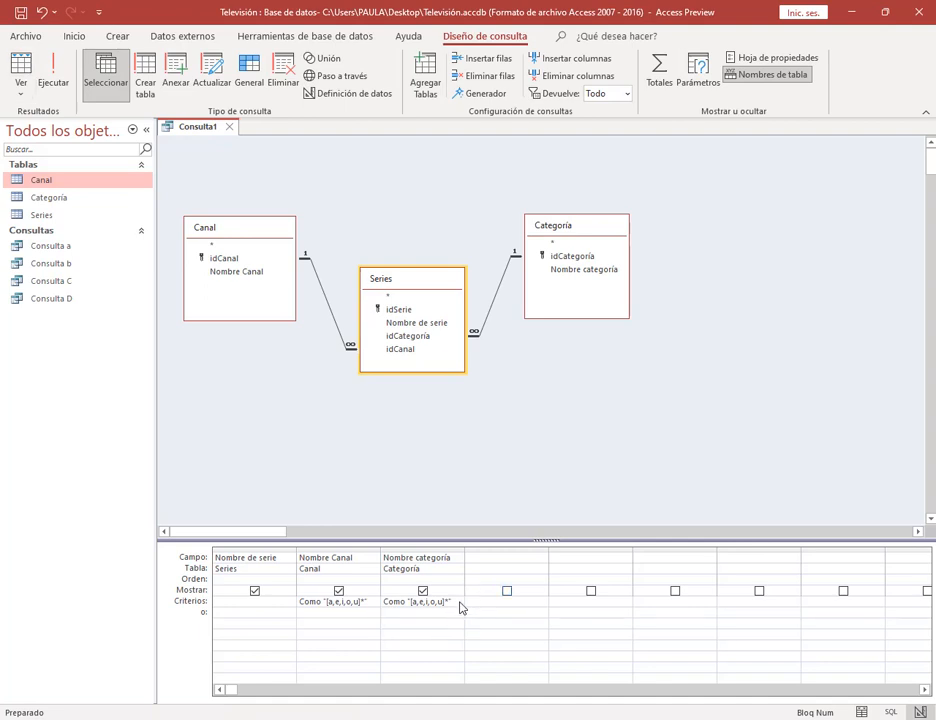
key(Up)
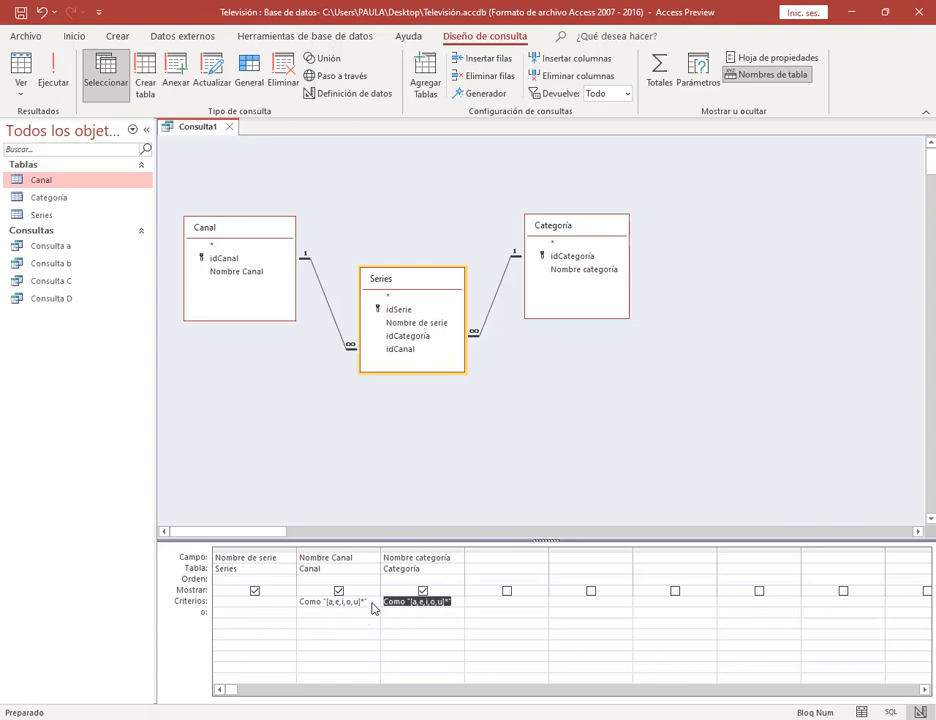
key(shift+Left)
key(Left)
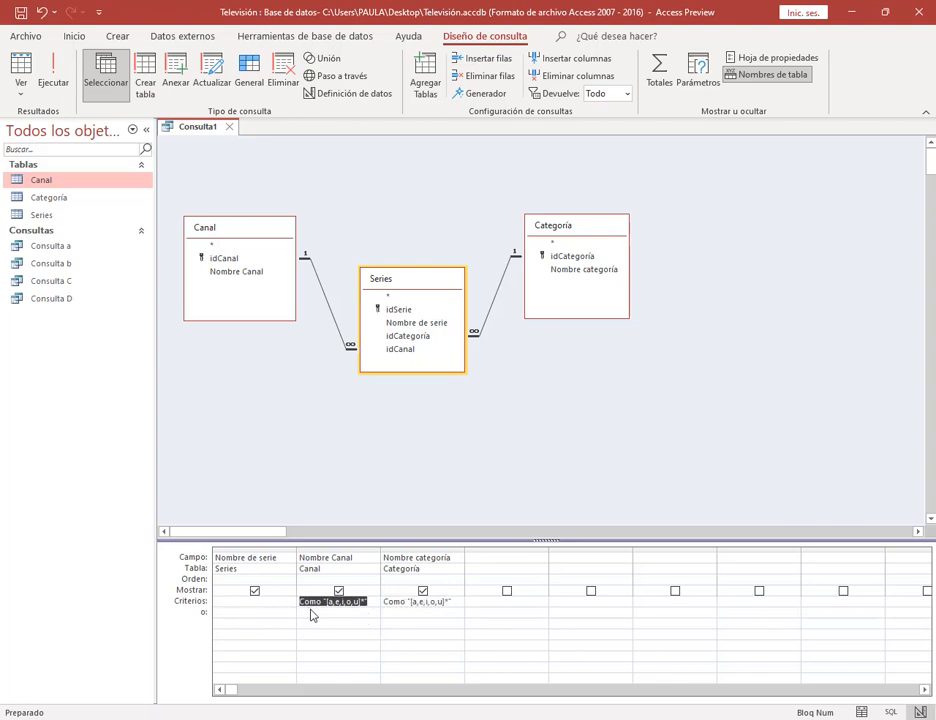
key(Delete)
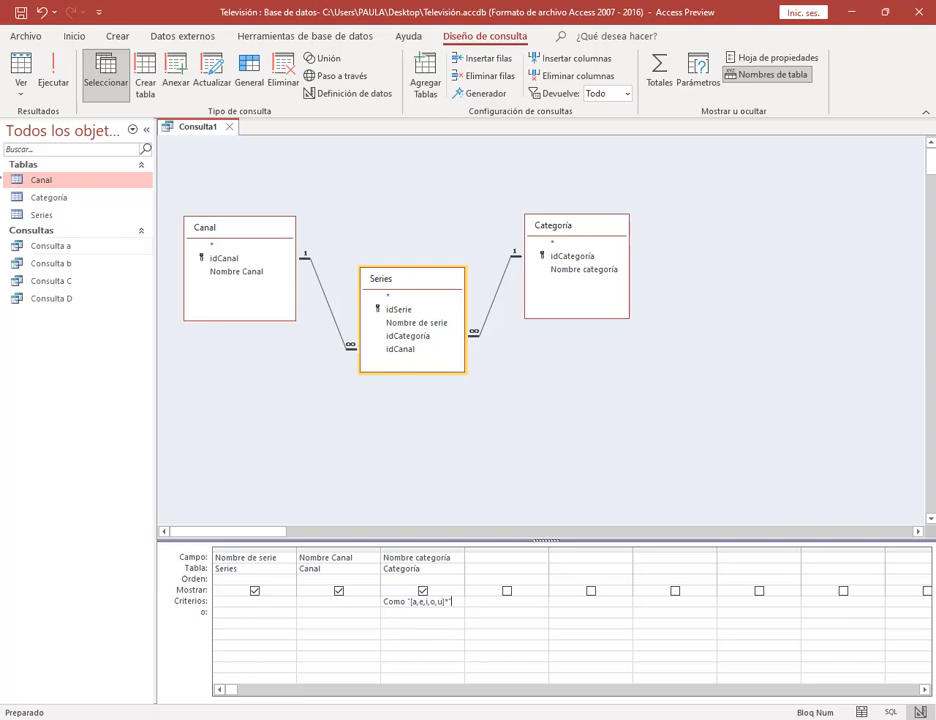
click(50, 72)
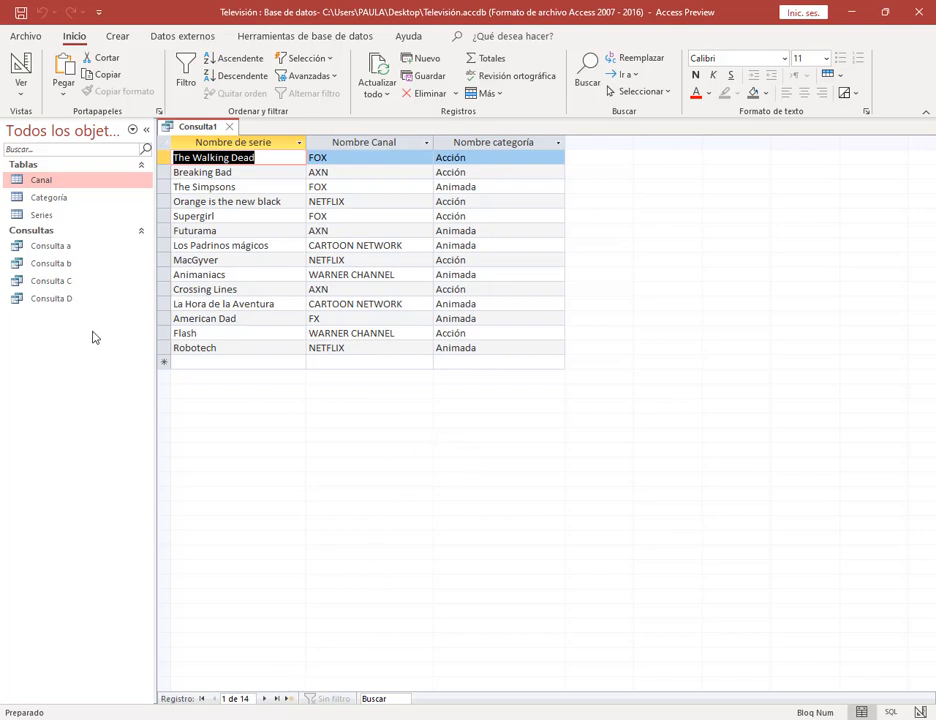
Review the query's criteria in design view, rerun it to check the listed series, and return to the design.
click(21, 65)
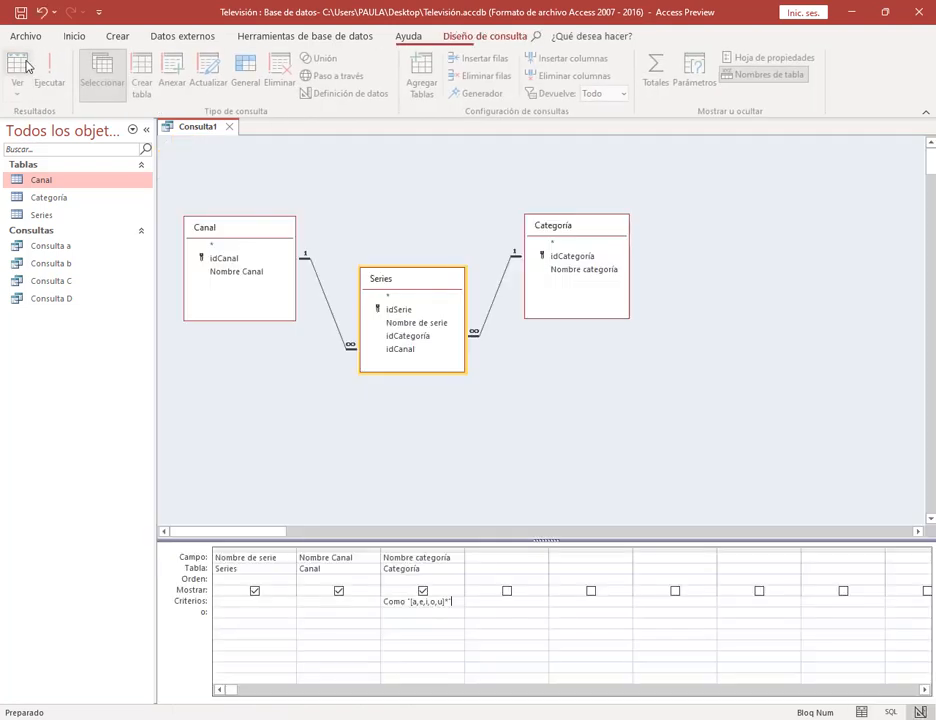
click(332, 602)
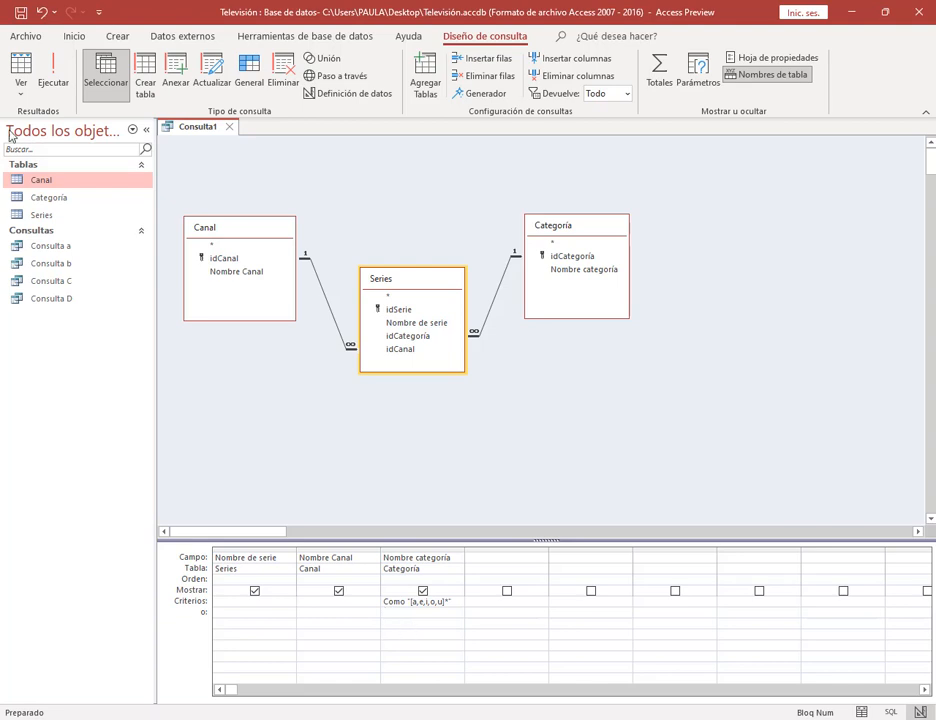
click(53, 88)
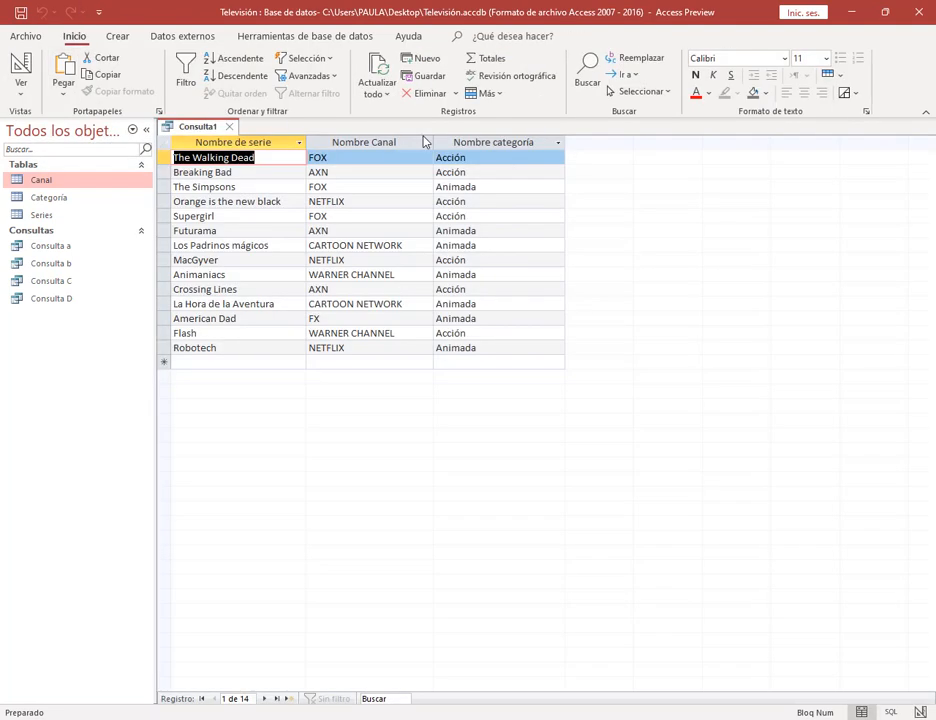
click(24, 70)
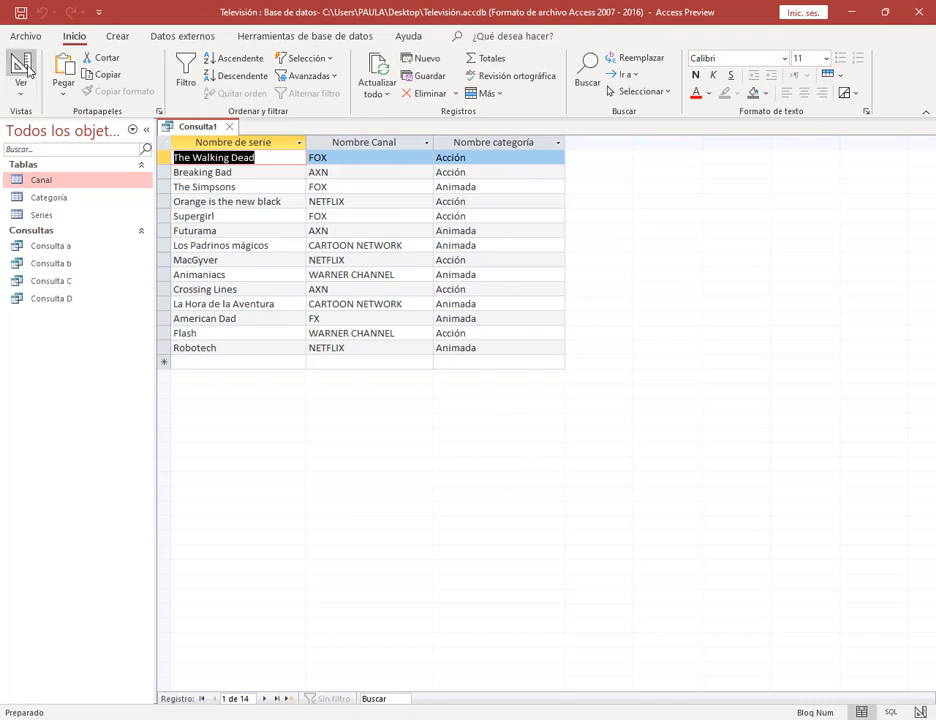
Show the vowel pattern in Notepad, highlight its asterisk, and move the window aside from the query design.
key(alt+Tab)
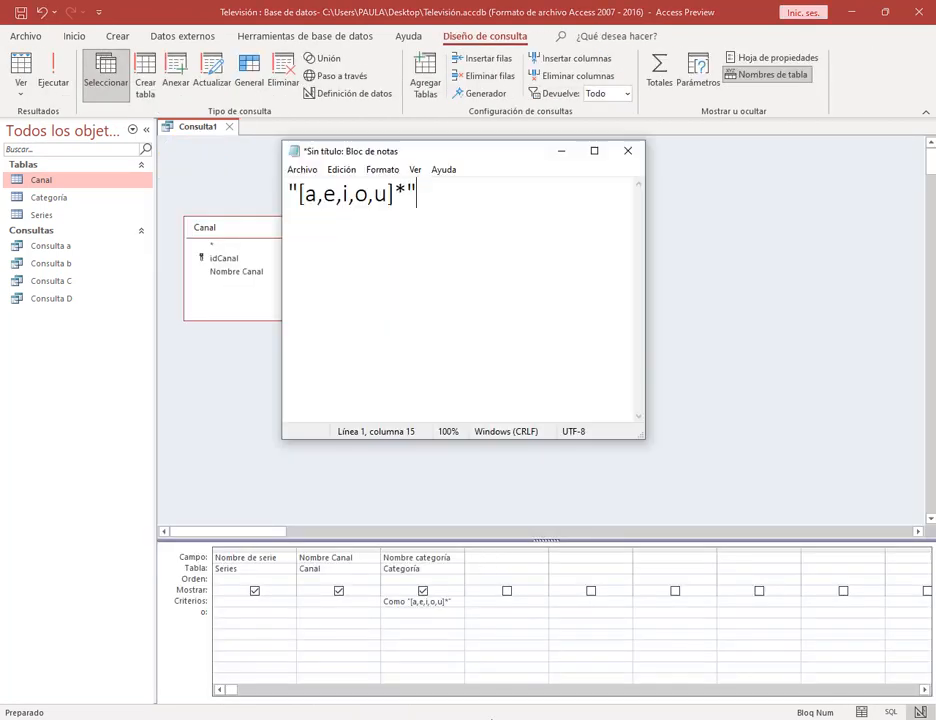
drag(394, 195, 408, 200)
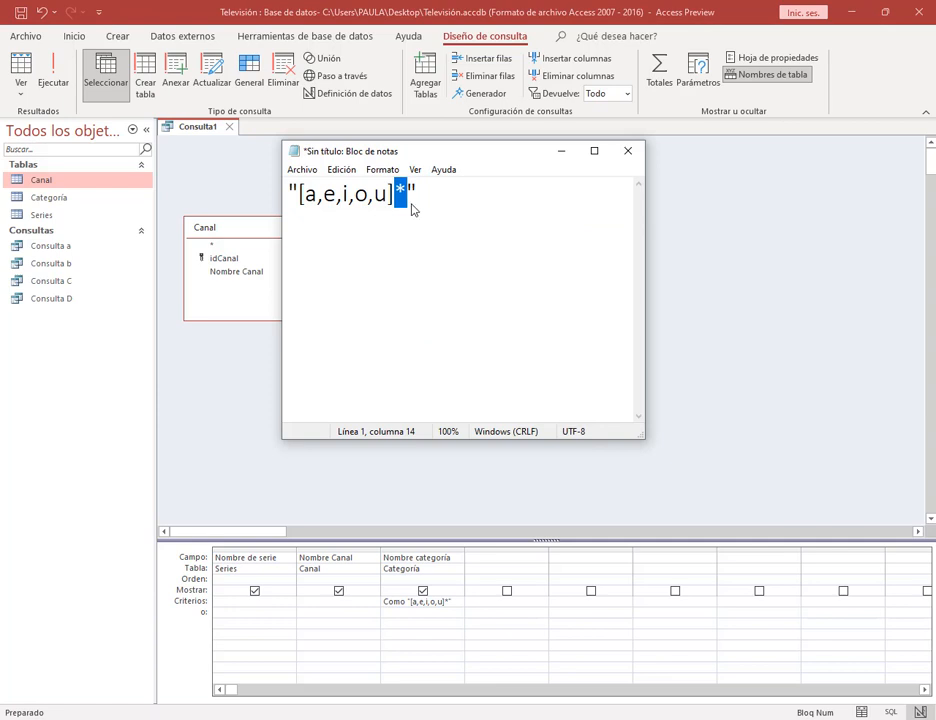
click(421, 200)
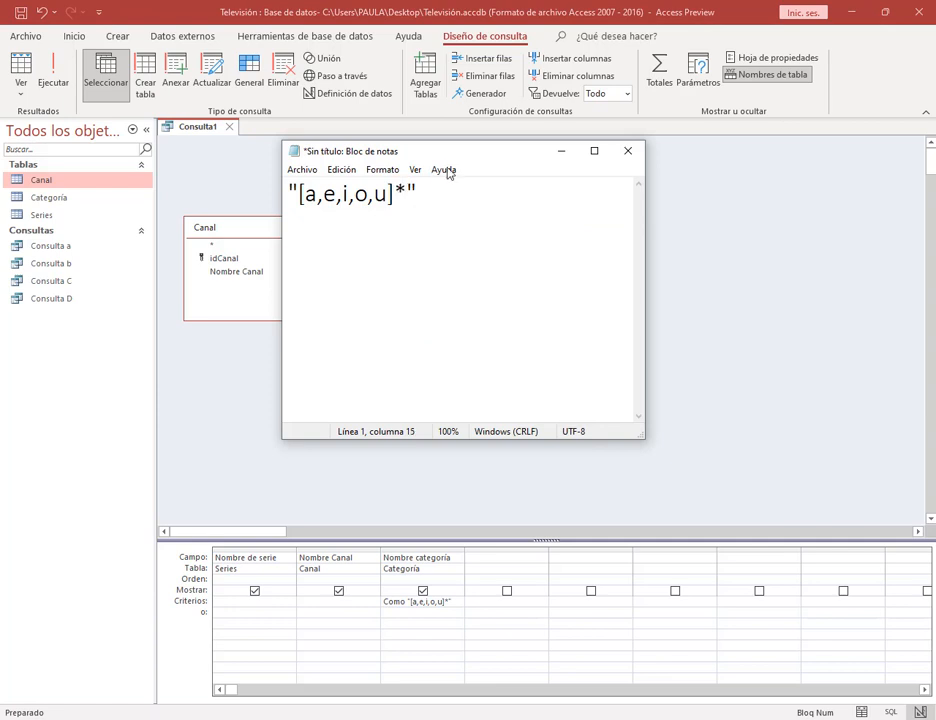
drag(457, 152, 697, 183)
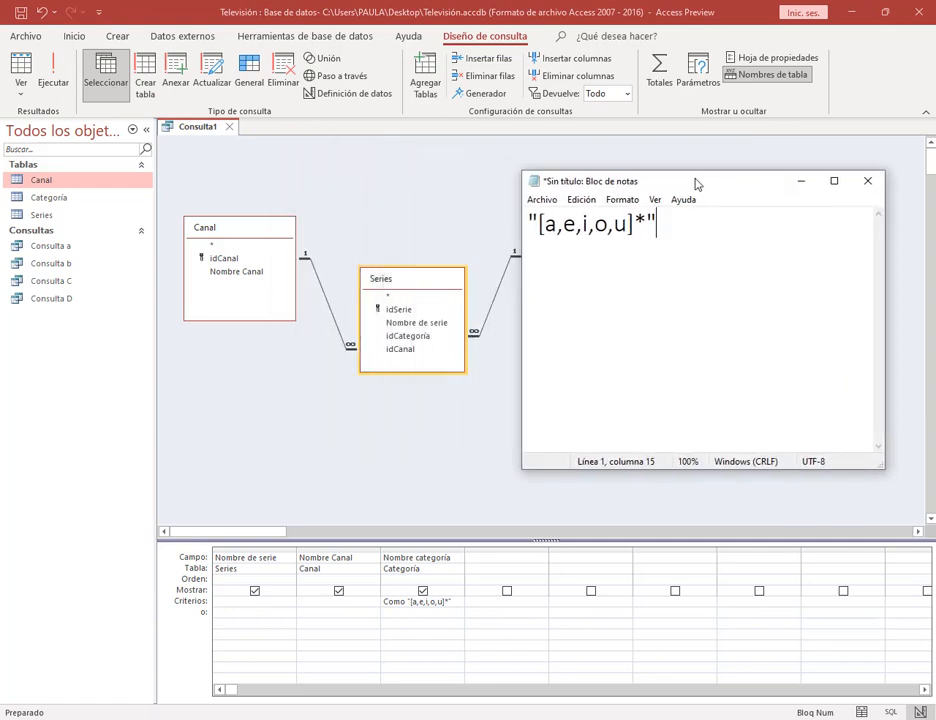
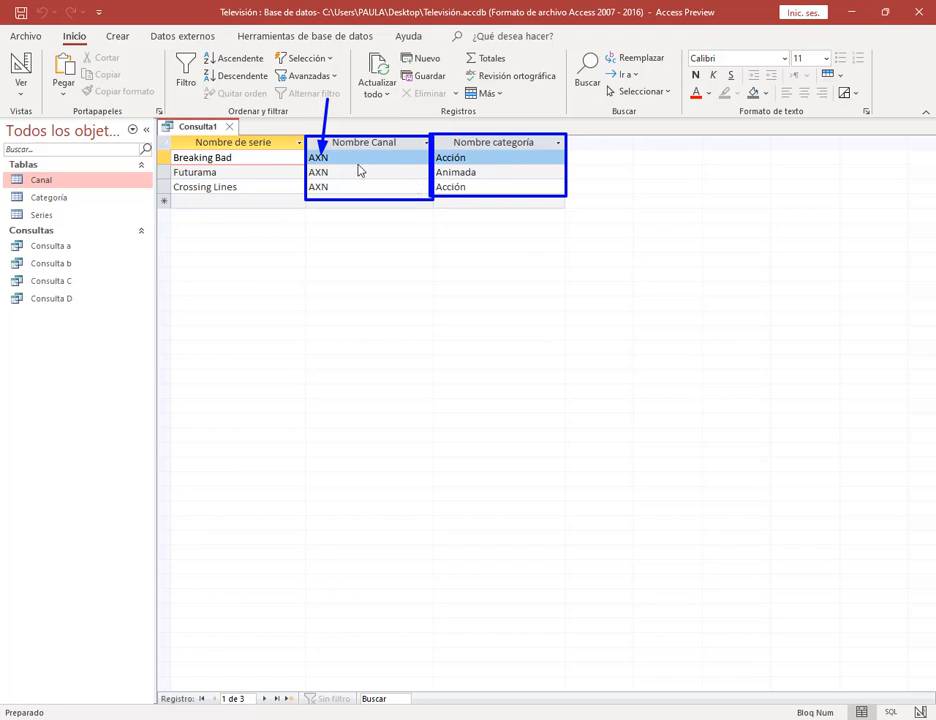
Save the vowel query as "Consulta E" and close it.
click(519, 173)
click(20, 12)
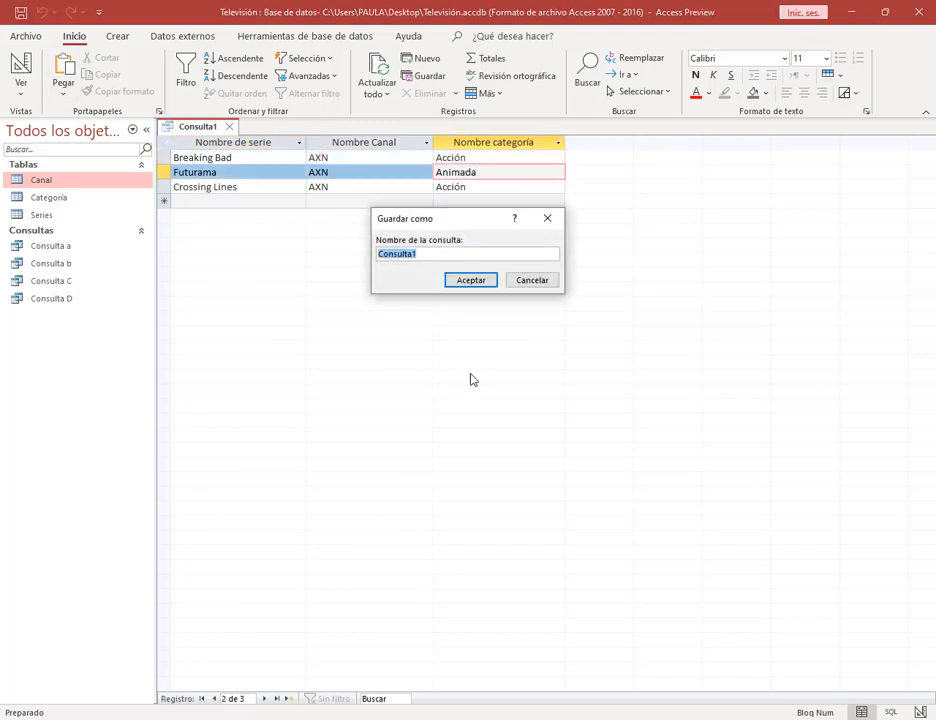
click(433, 256)
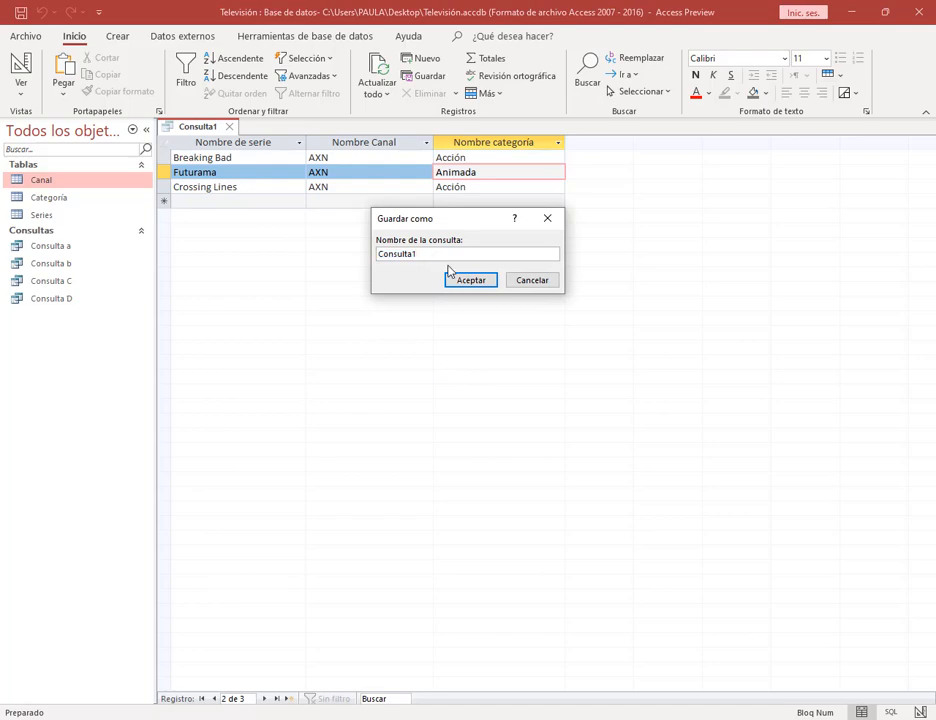
text(E)
key(Return)
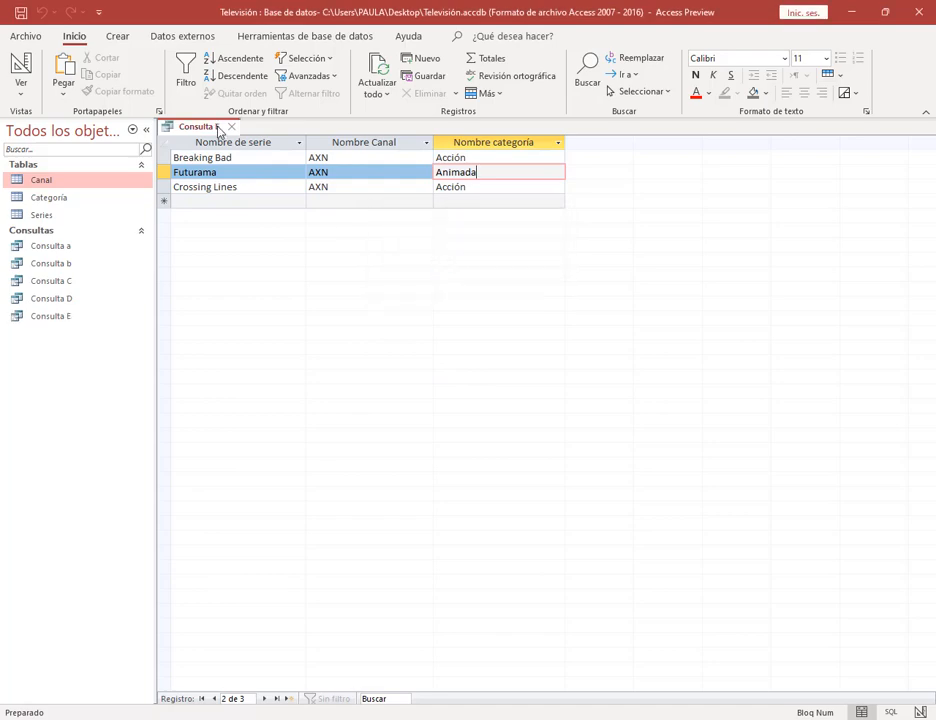
click(231, 128)
Switch to the browser and read the Informes section of the "Practica Nº4 Televisión.pdf" practice sheet.
mouse_move(155, 716)
click(80, 645)
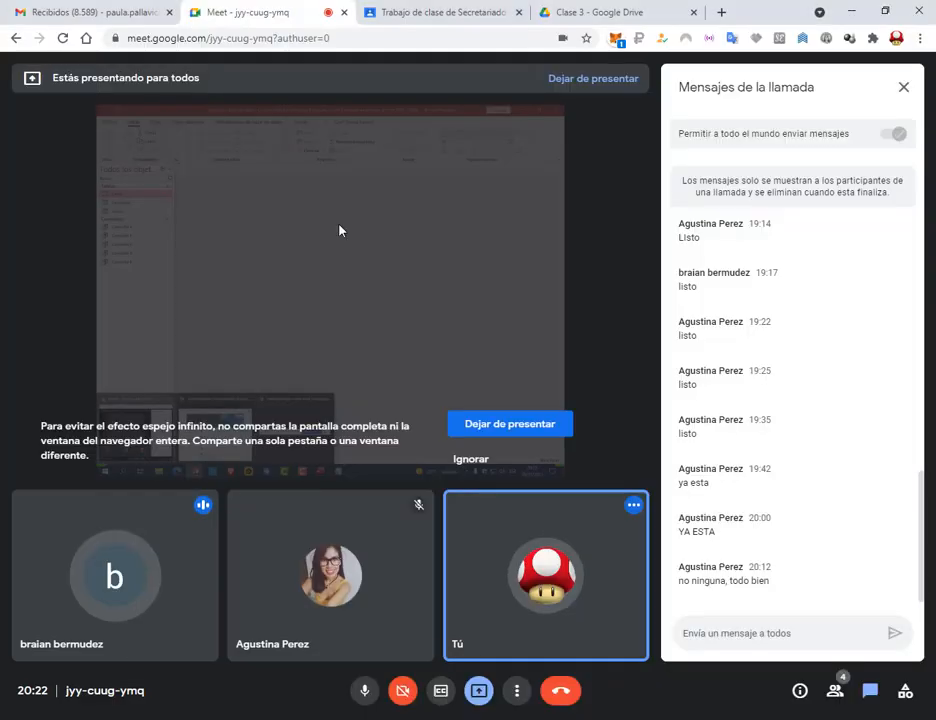
click(624, 8)
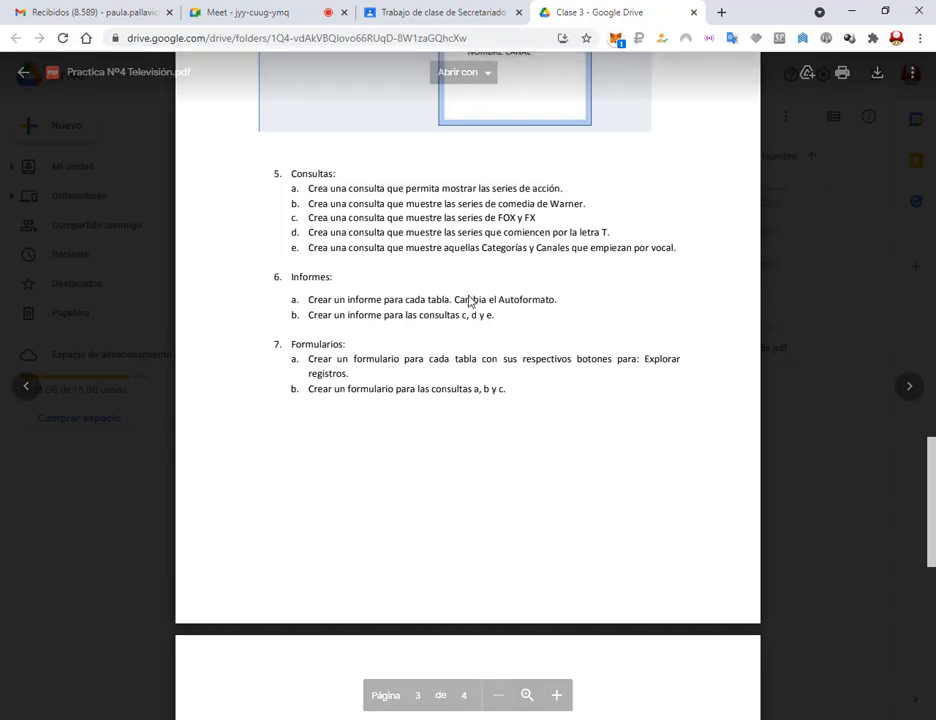
drag(470, 300, 537, 300)
click(551, 371)
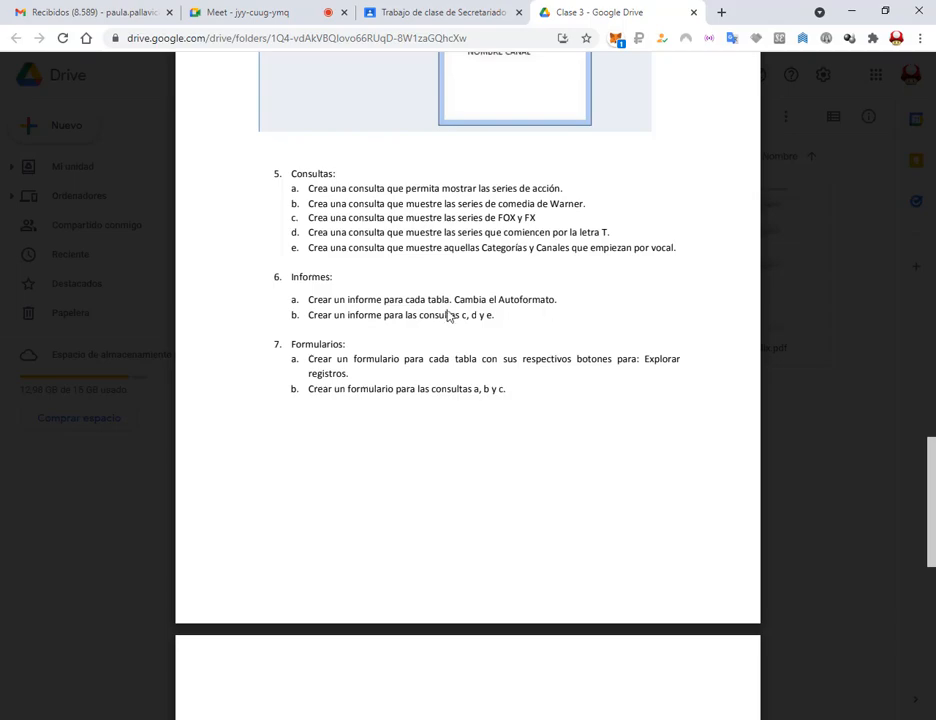
Switch back to Access, create a report from the Canal table and open it in design view.
key(alt+Tab)
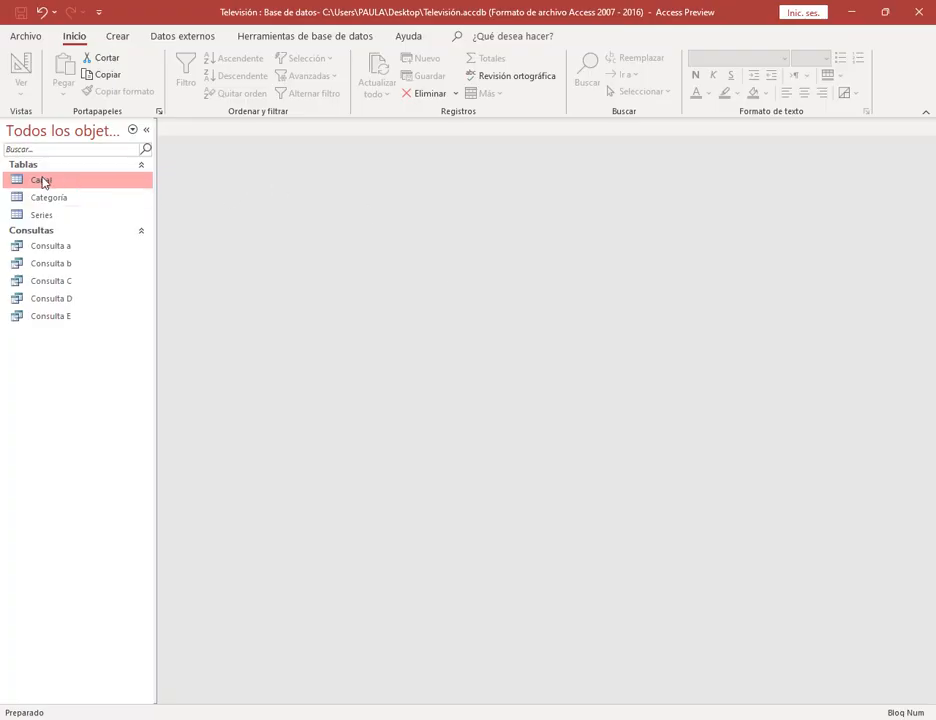
click(119, 38)
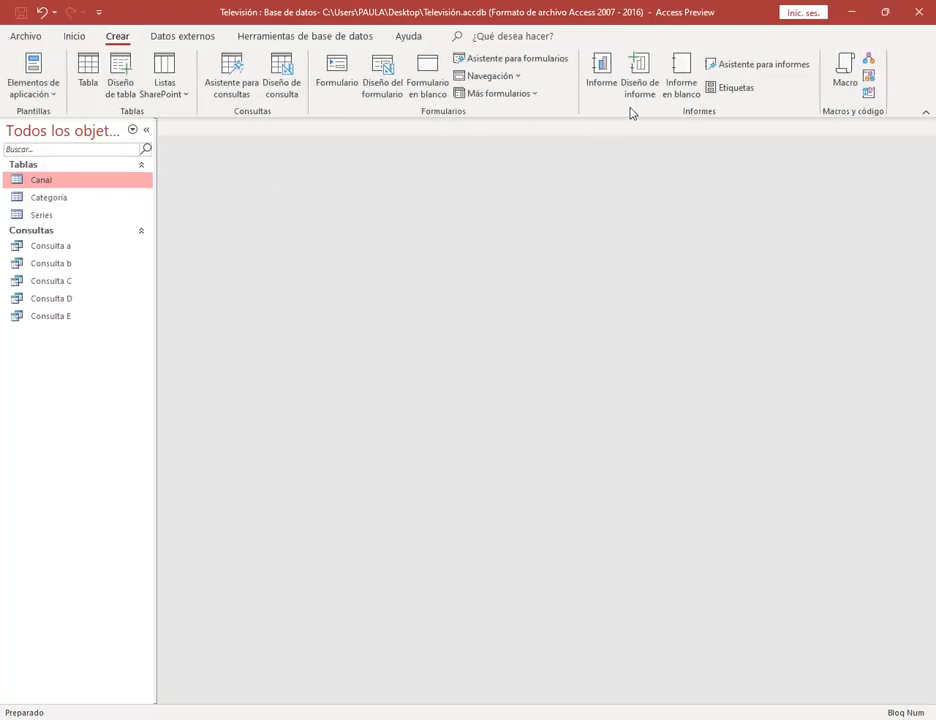
click(605, 78)
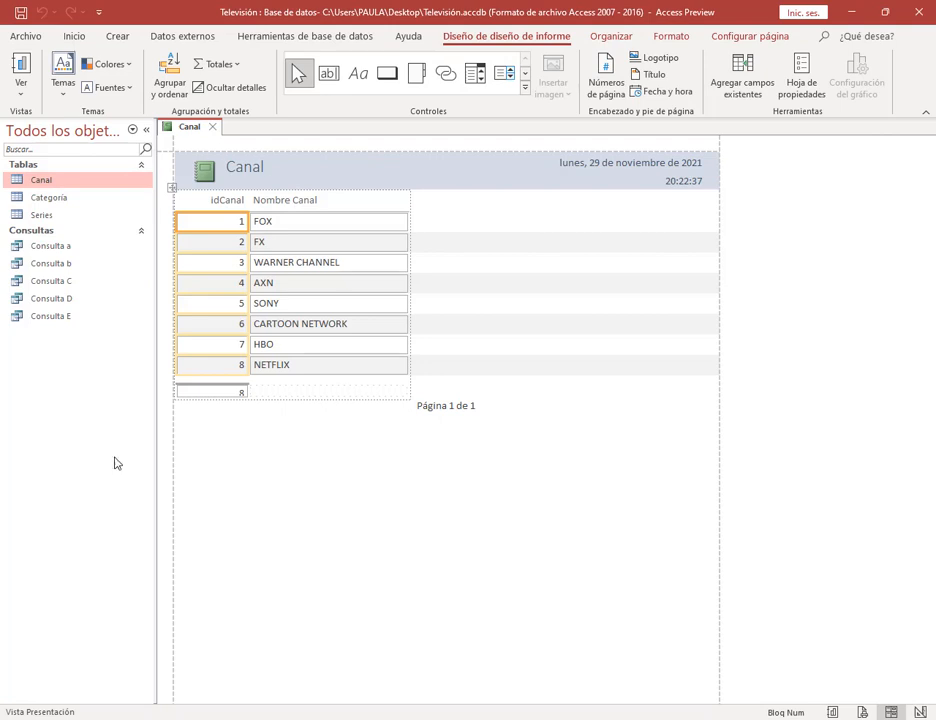
right_click(187, 128)
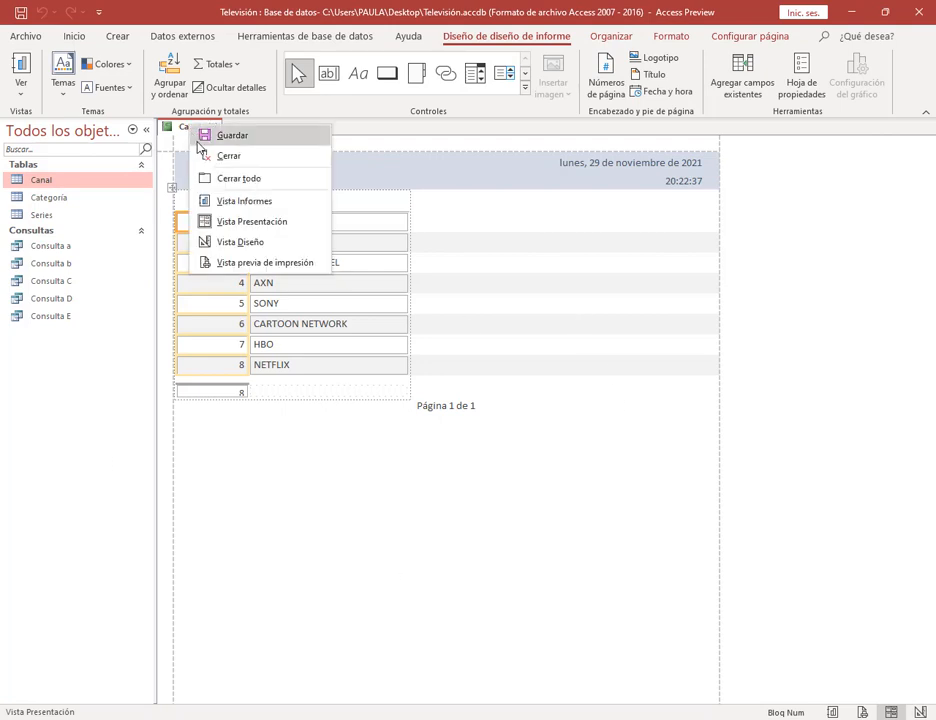
click(240, 242)
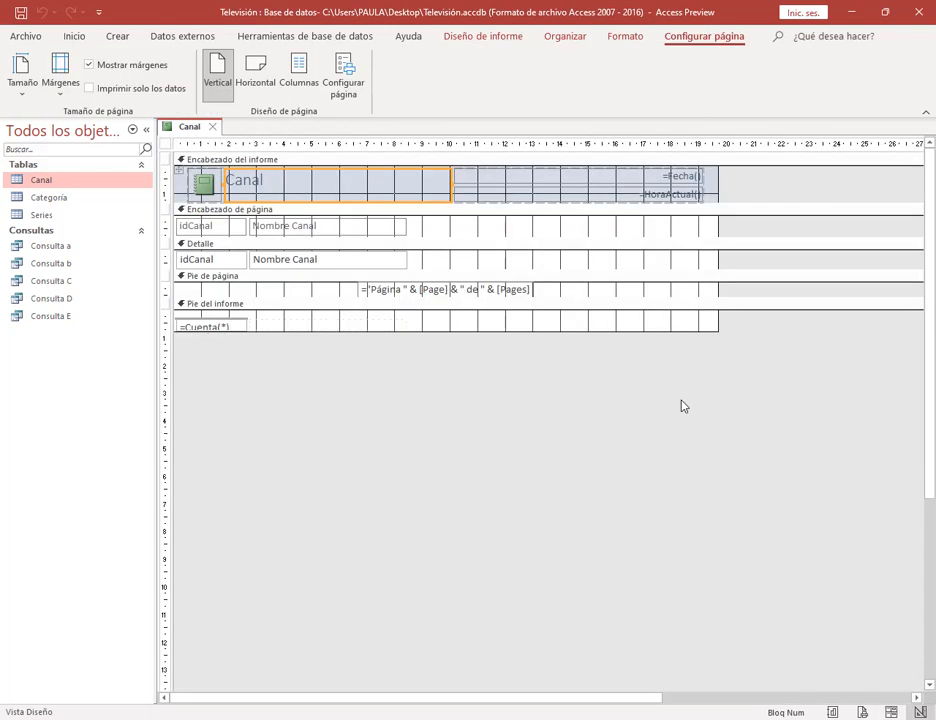
Delete the logo and the =HoraActual() time field from the Canal report's header.
click(204, 183)
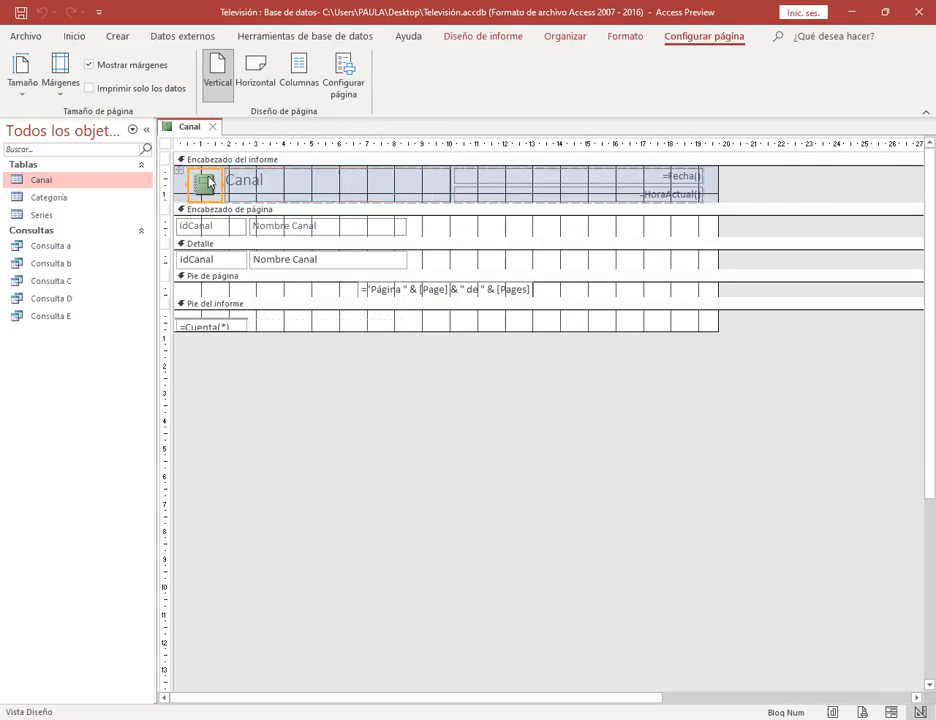
key(Delete)
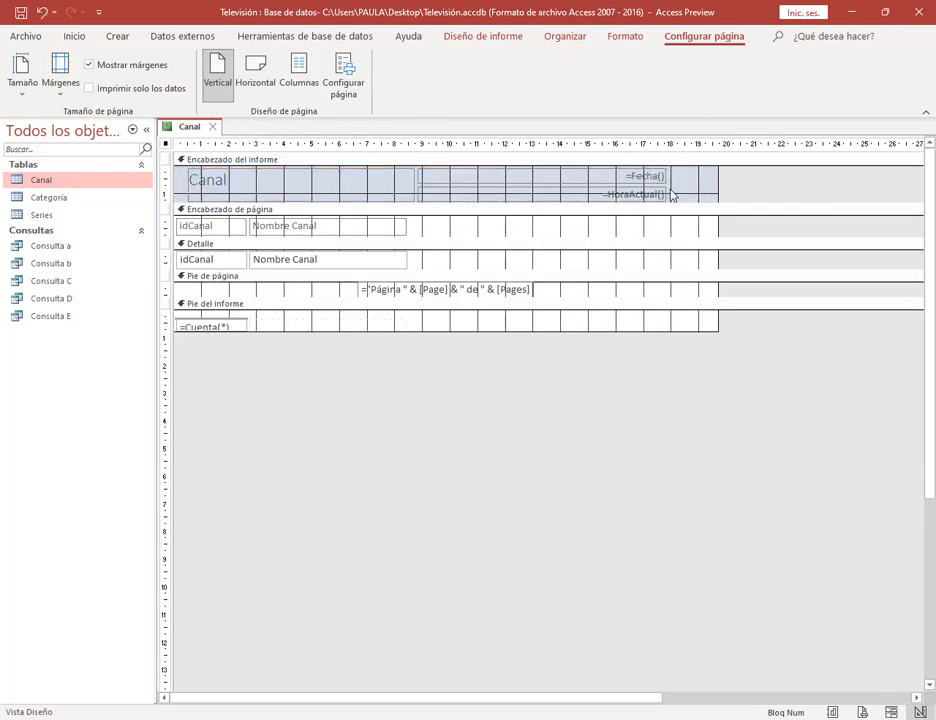
click(620, 197)
key(Delete)
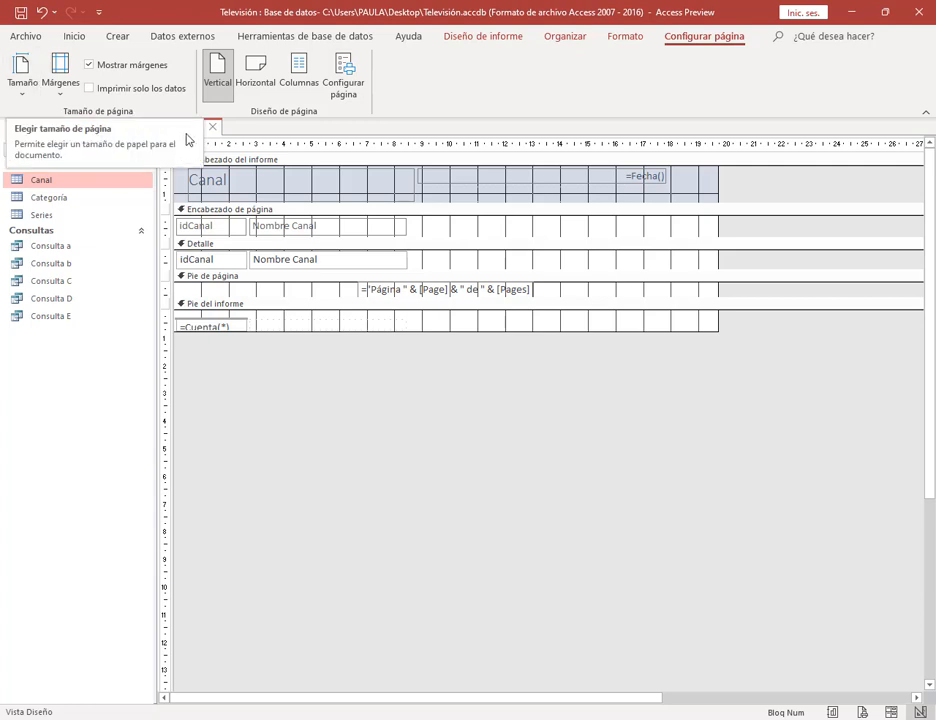
Format the Canal report's header title in Adobe Gothic Std B at size 20.
click(252, 192)
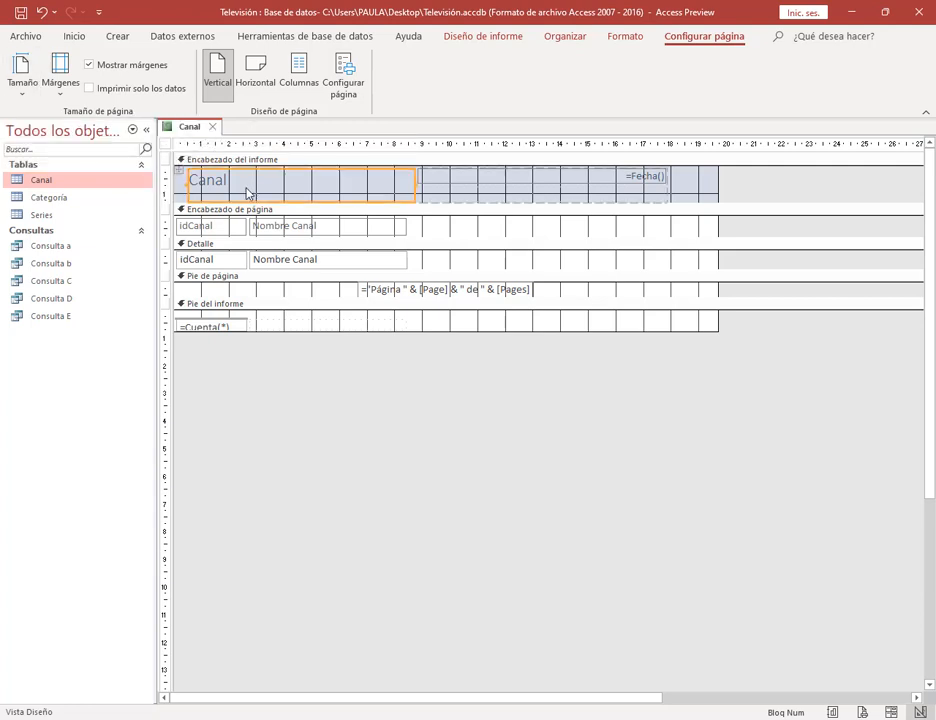
click(616, 40)
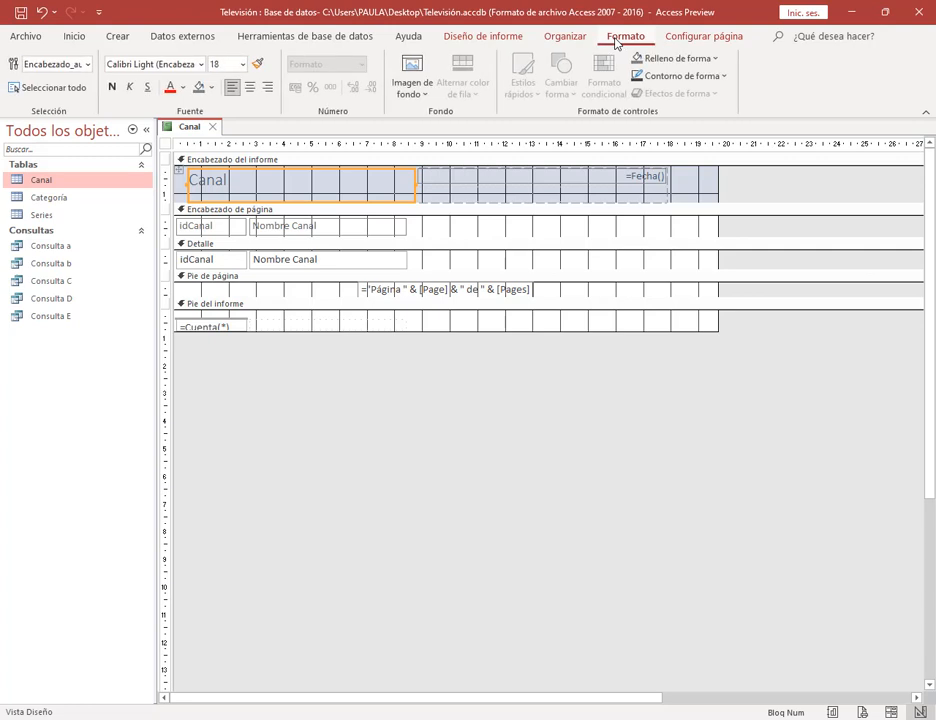
double_click(232, 192)
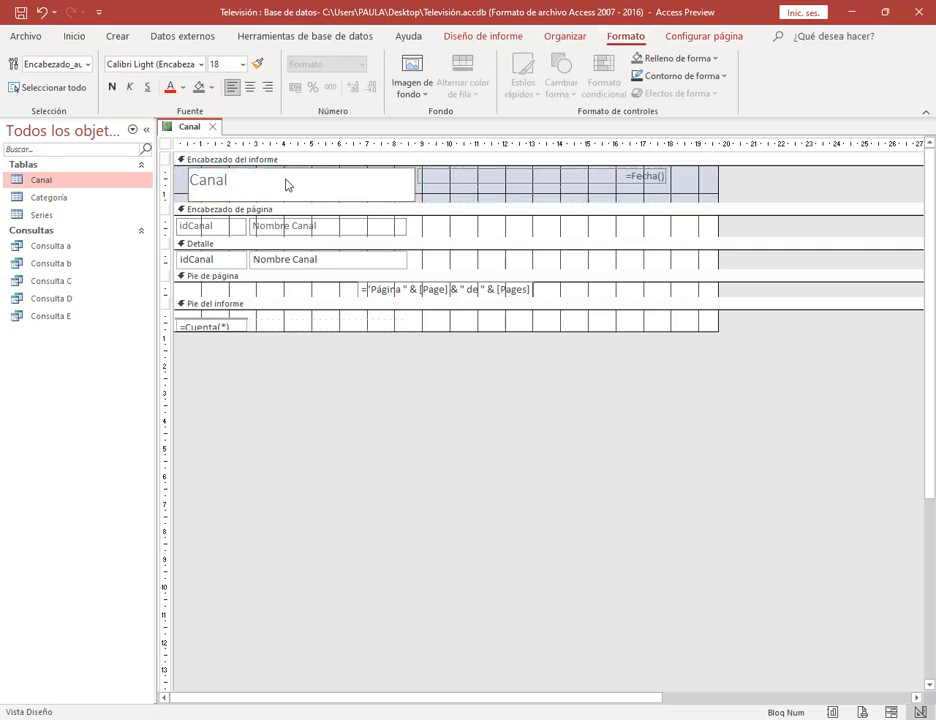
click(242, 64)
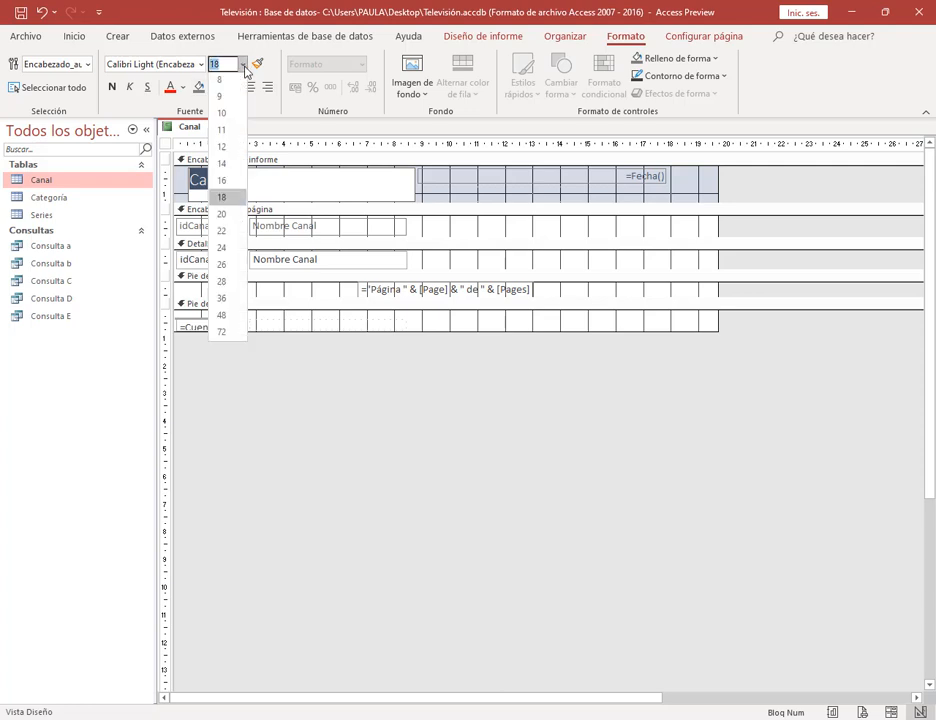
click(222, 216)
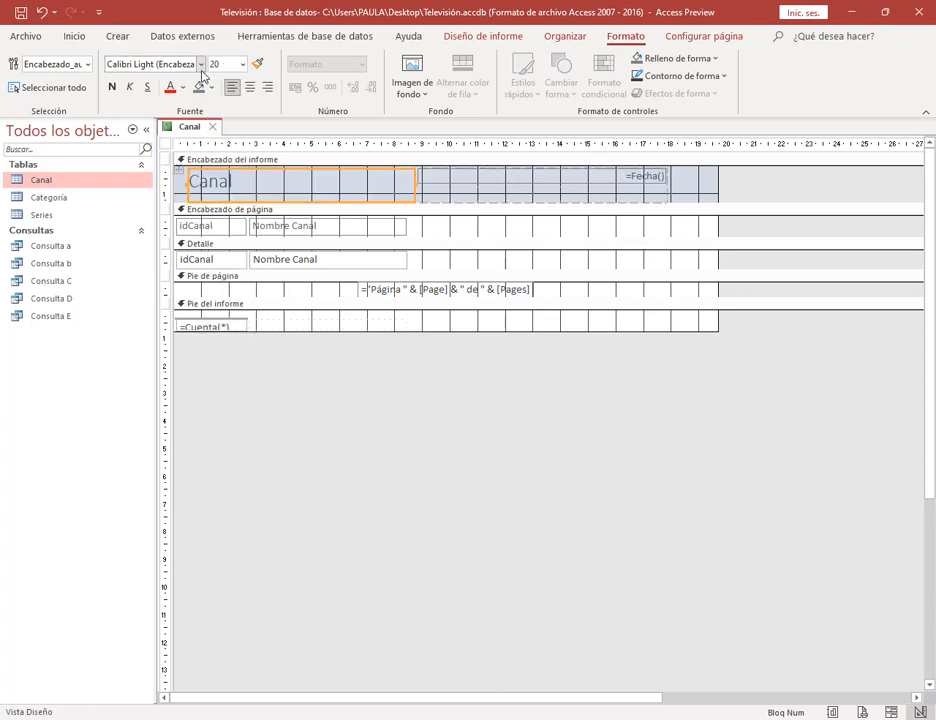
click(201, 64)
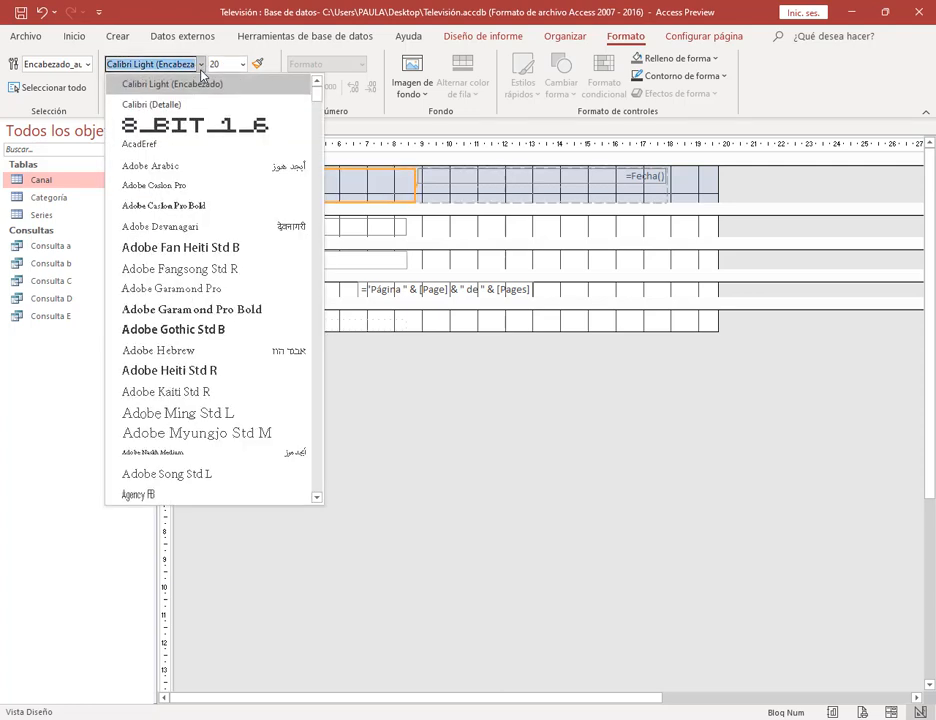
click(185, 329)
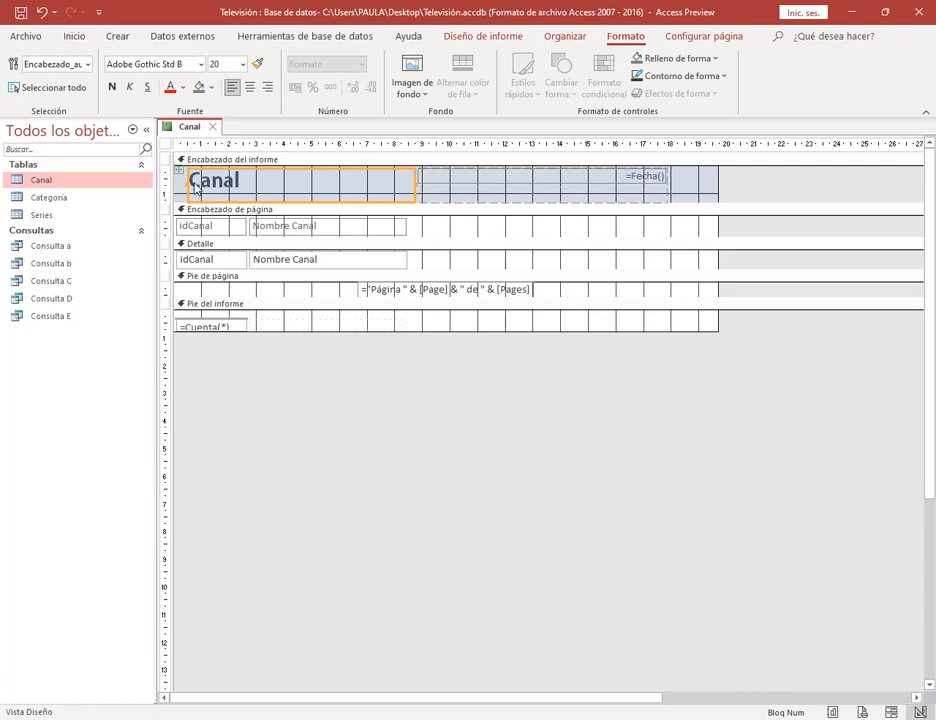
Change the report title to "Informe de la tabla Canal" and check it in report view before returning to design view.
click(238, 210)
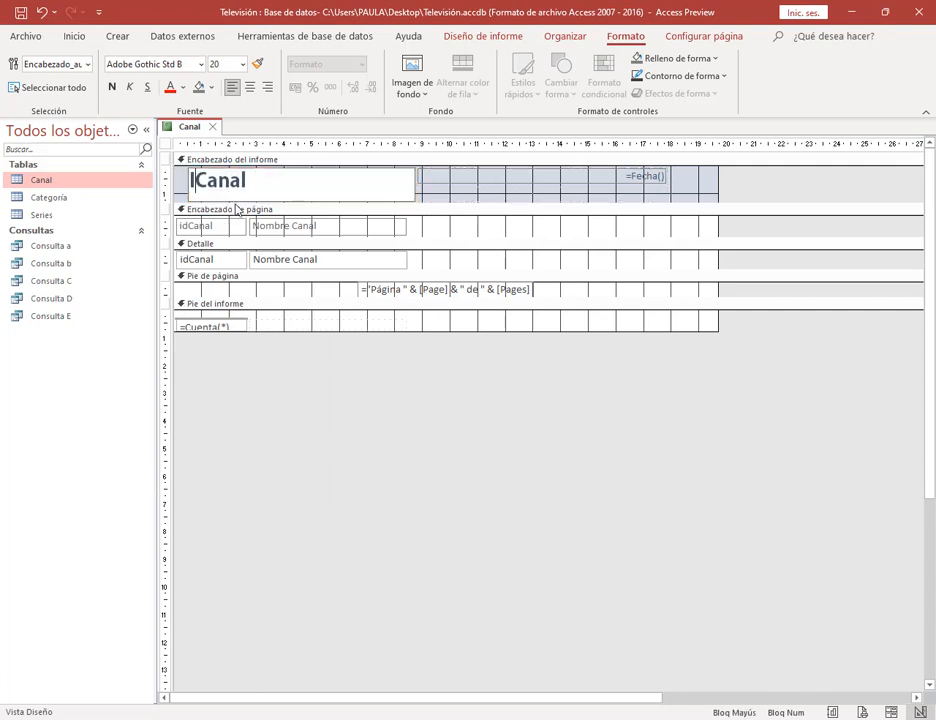
text(Informe de la tabla)
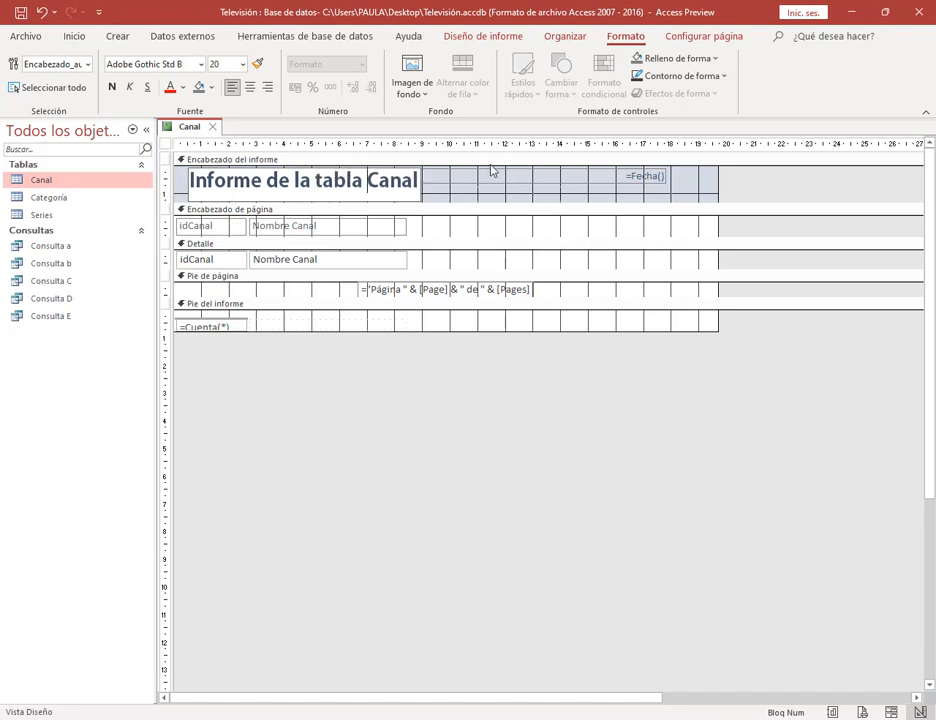
click(436, 196)
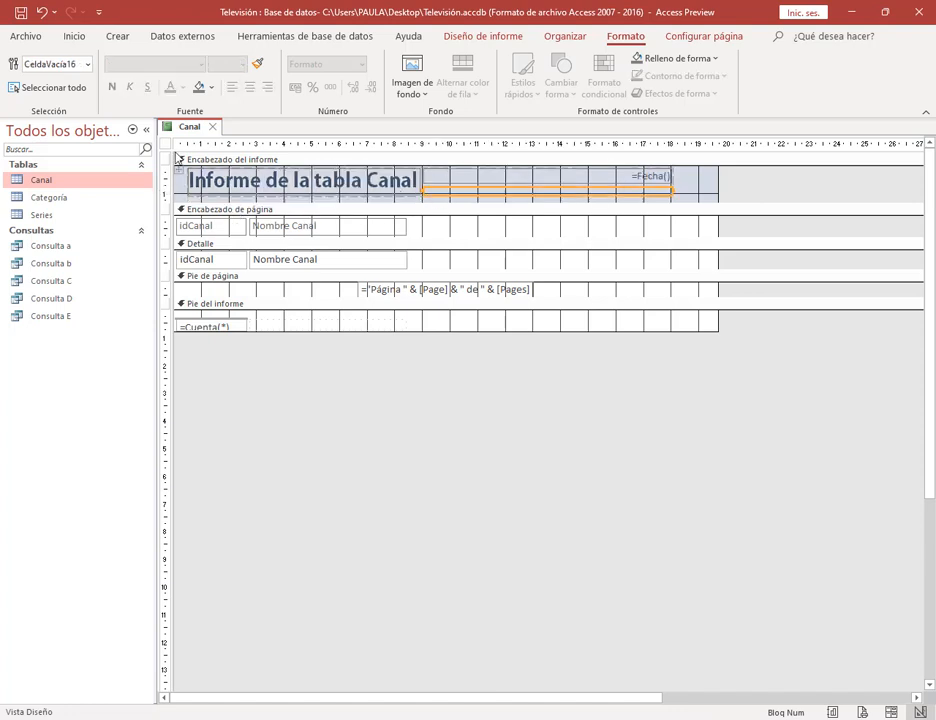
right_click(183, 127)
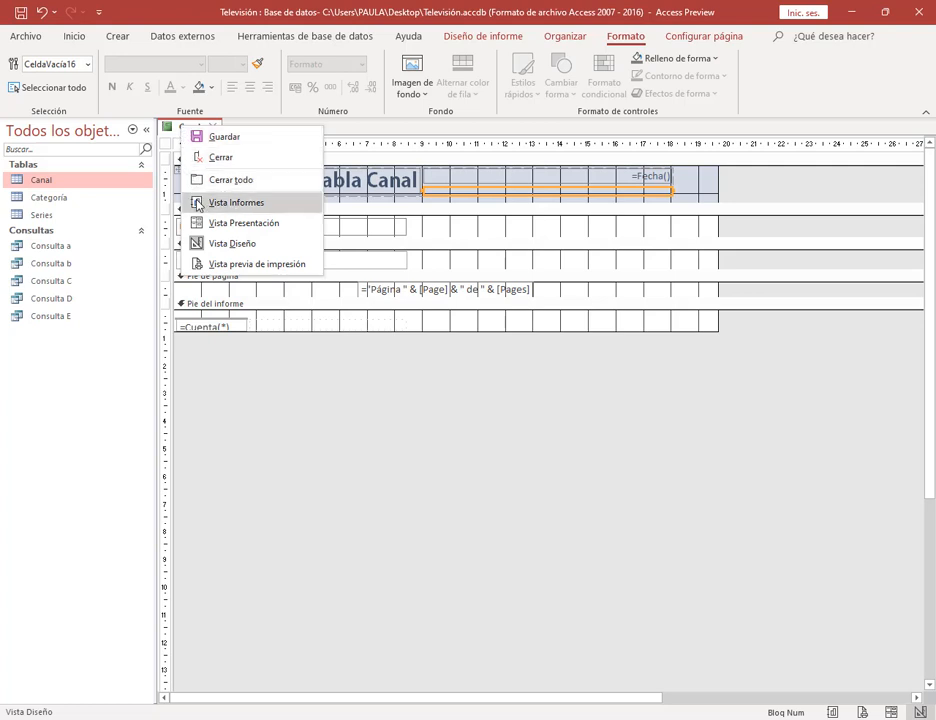
click(198, 204)
right_click(195, 130)
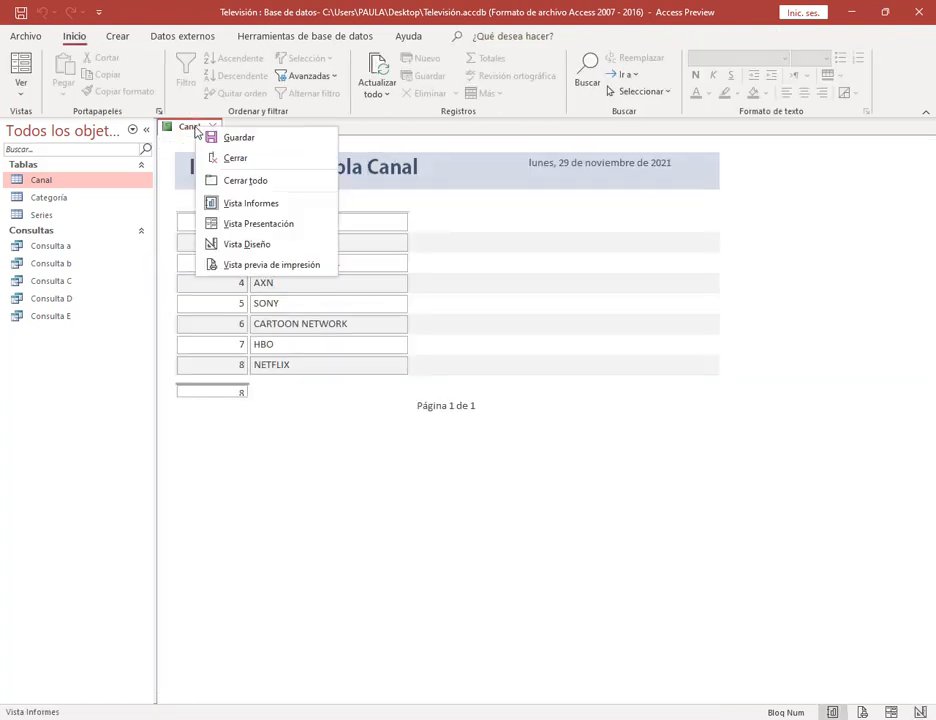
click(245, 246)
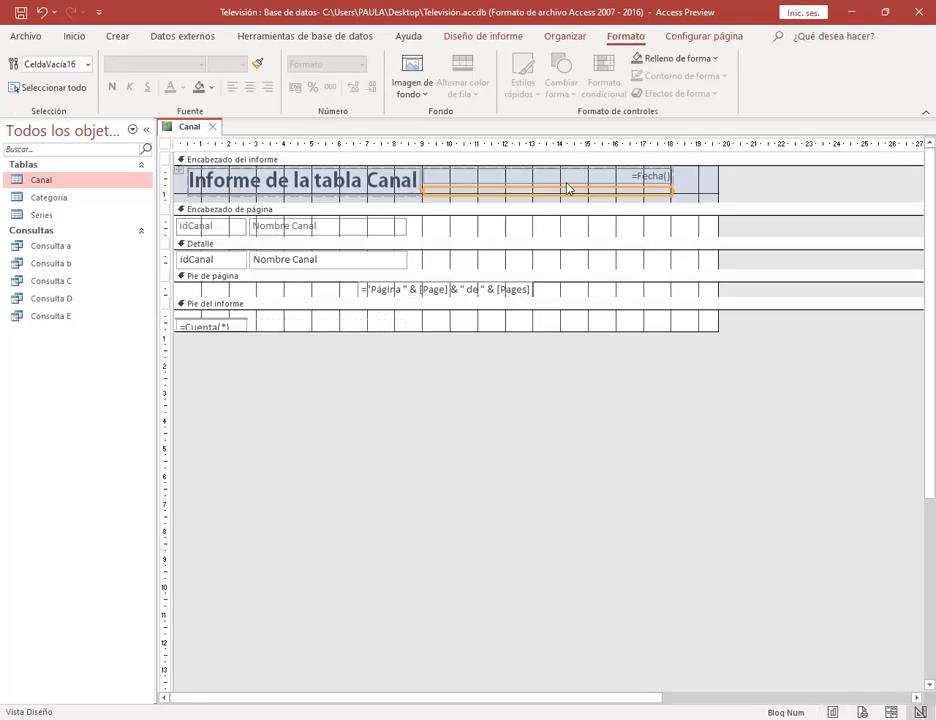
Save the report under the name "Canal" and close it.
click(700, 191)
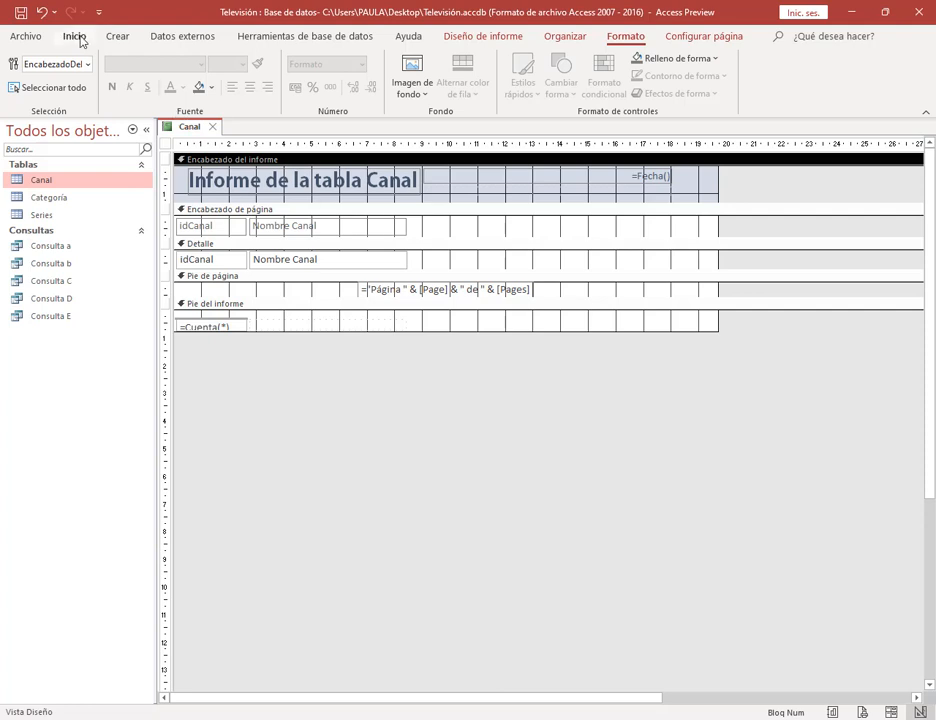
click(19, 14)
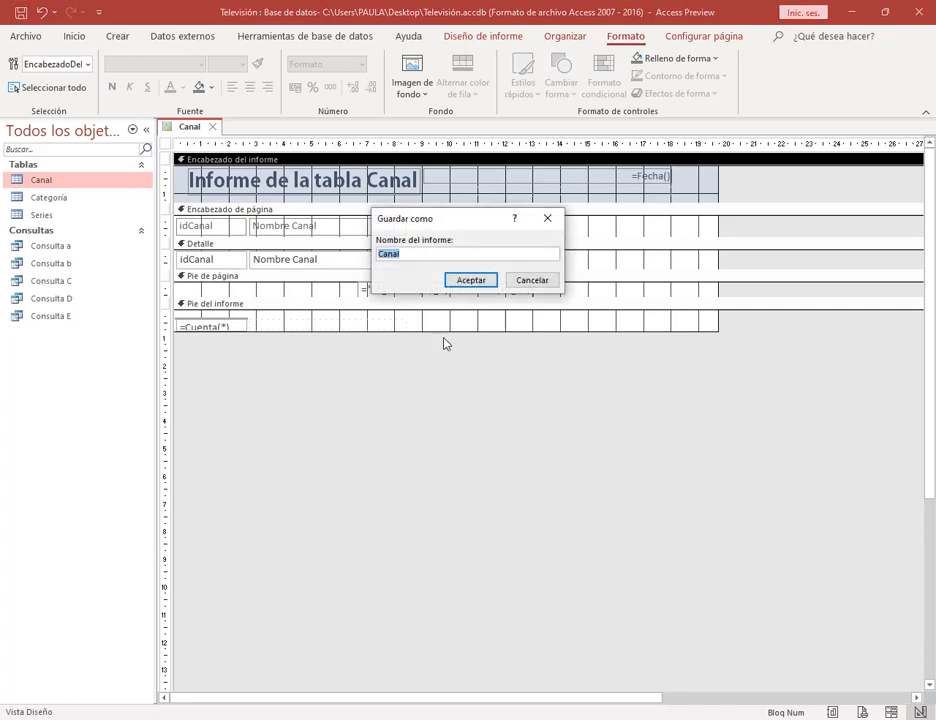
click(469, 281)
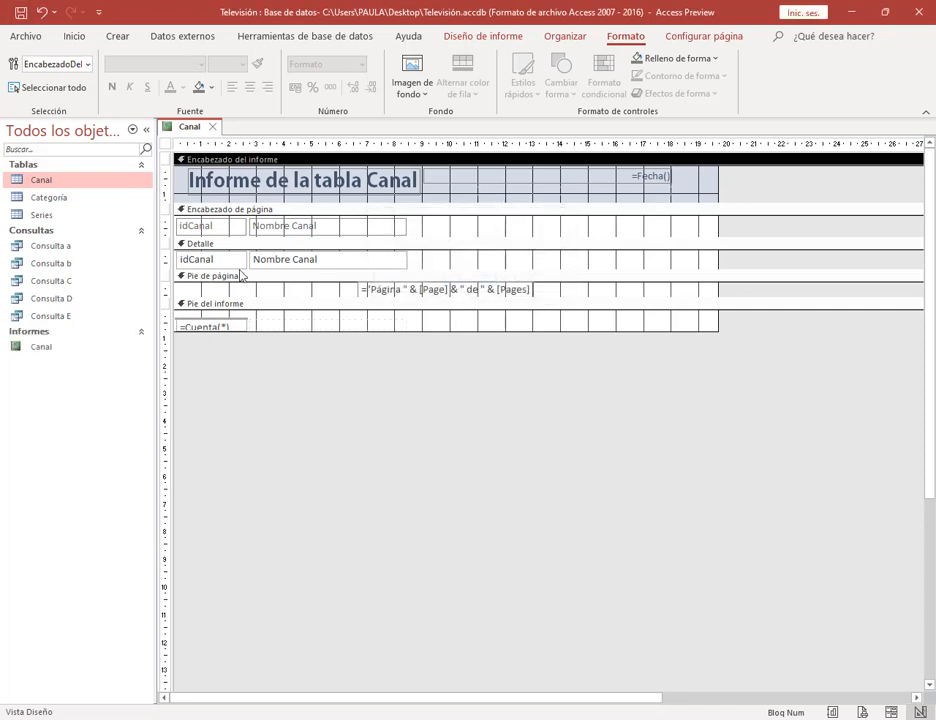
click(213, 127)
Create a report from the Categoría table and open it in design view.
right_click(44, 203)
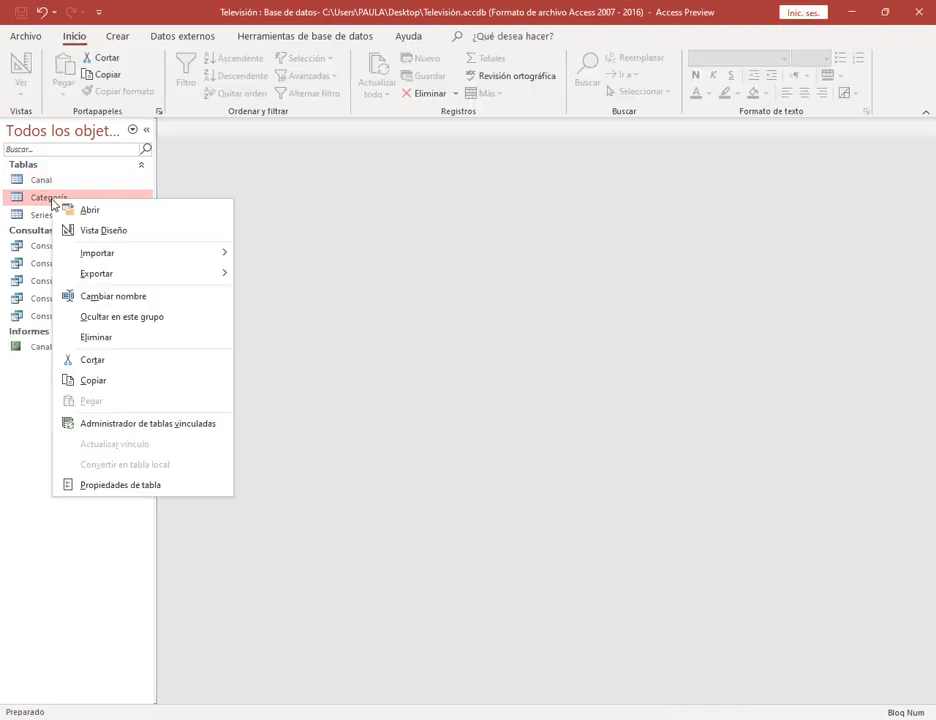
key(Escape)
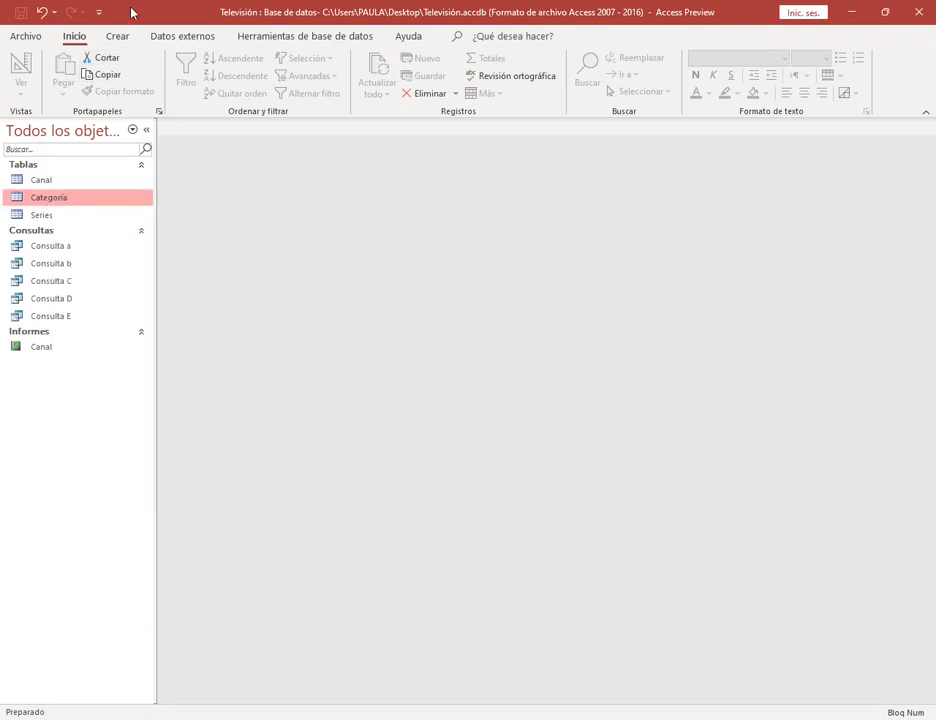
click(118, 36)
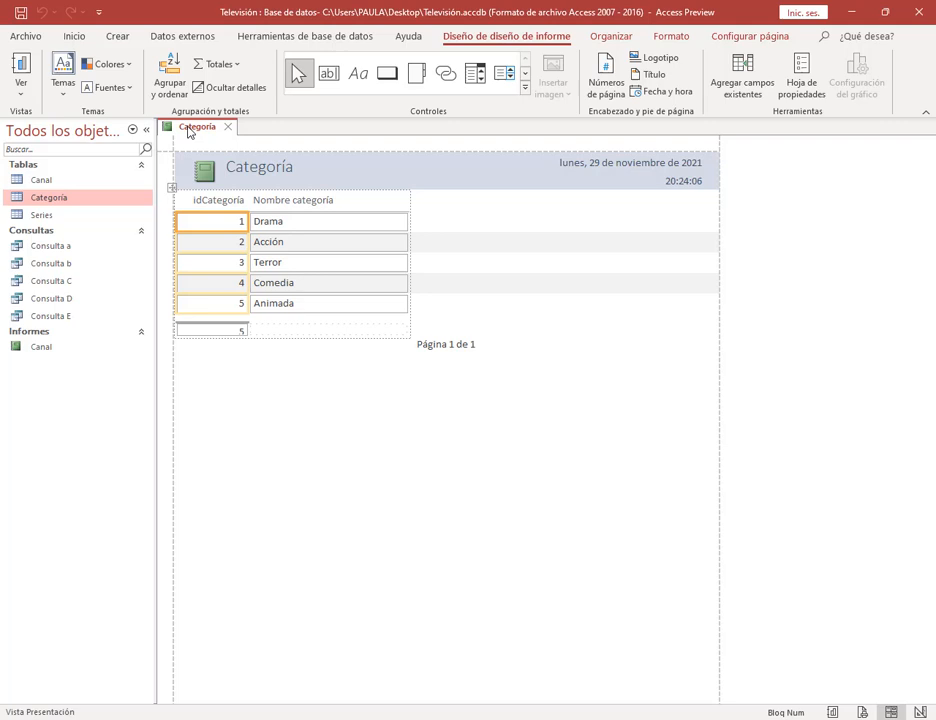
right_click(189, 130)
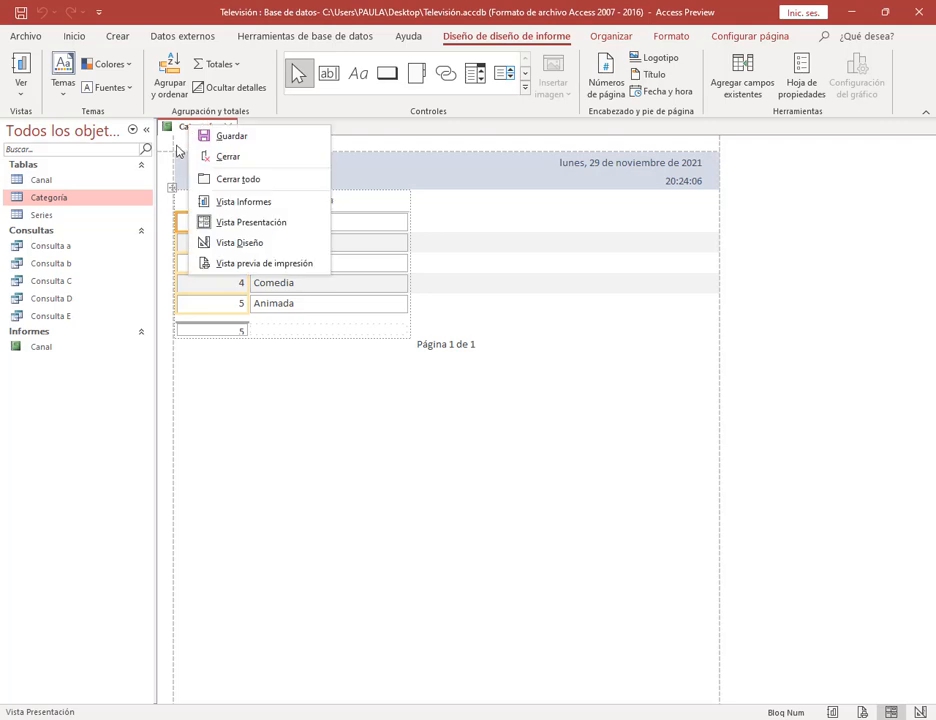
click(236, 242)
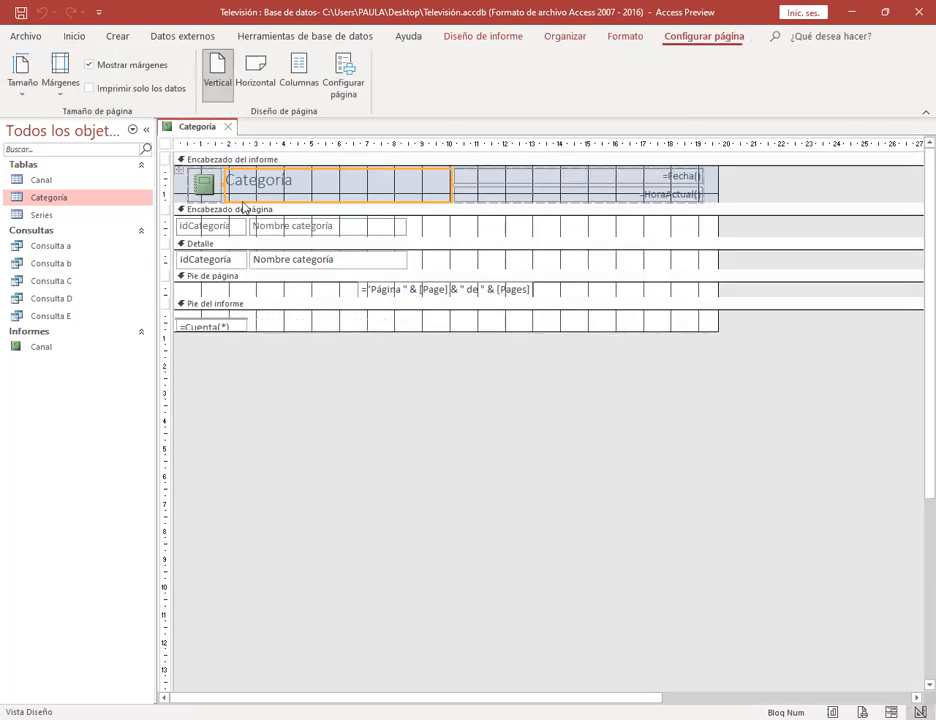
Change the Categoría report's header title to "Informe de la tabla Categoría".
click(237, 190)
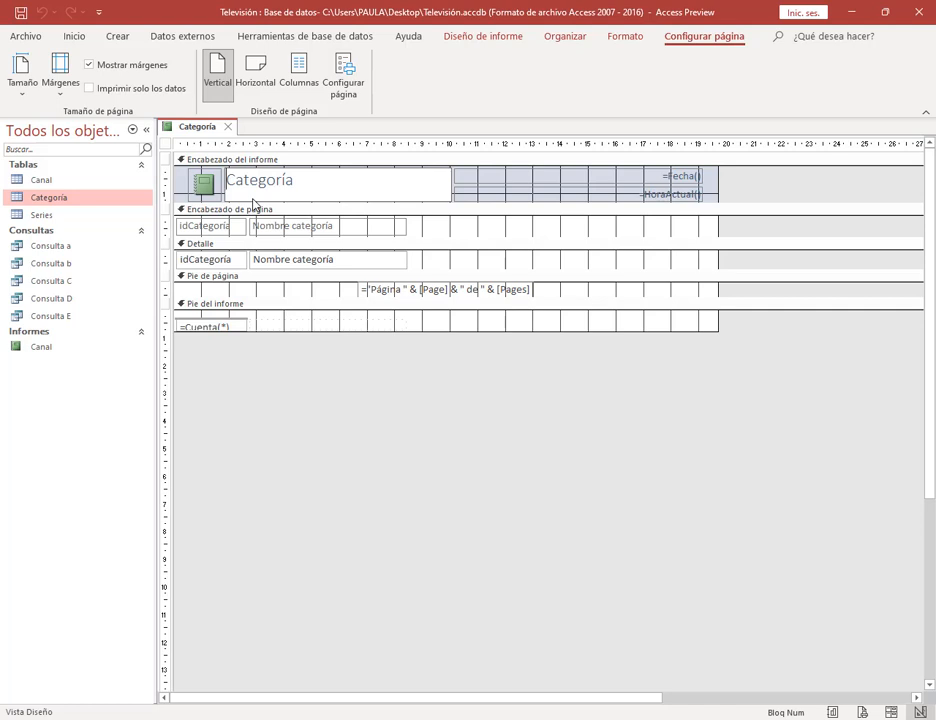
text(Informe de la )
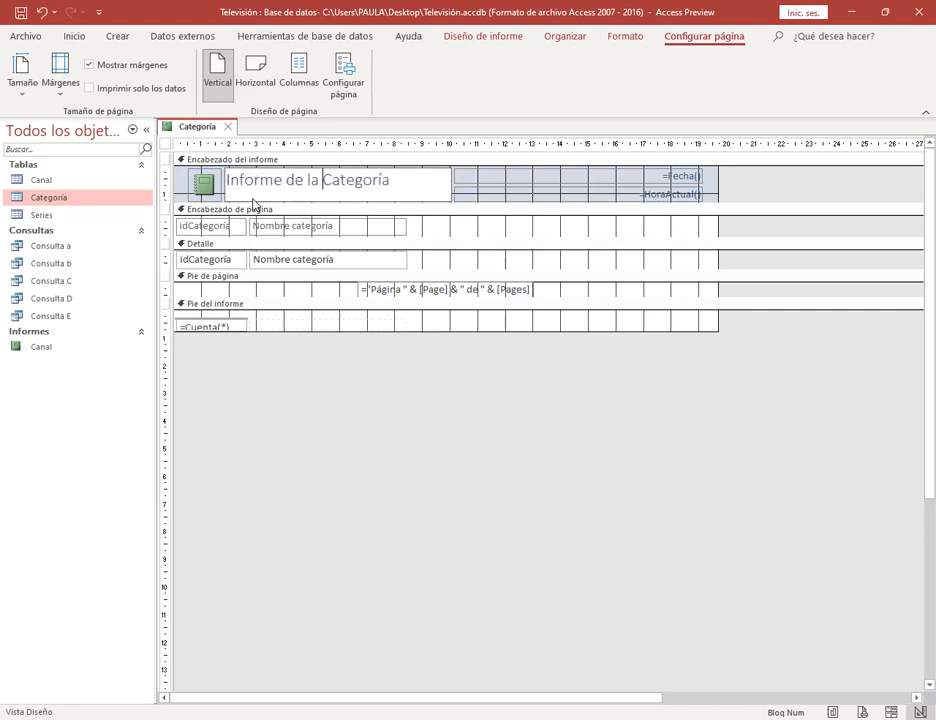
text(tabla)
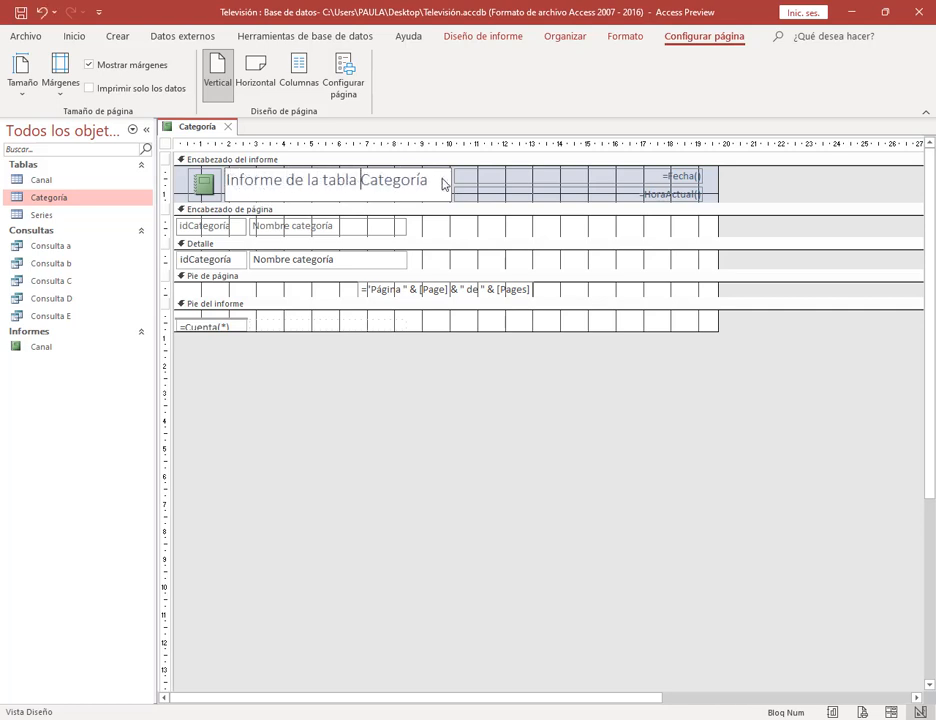
Format the Categoría report's title at size 20 in Adobe Gothic Std B.
drag(445, 184, 226, 181)
click(625, 36)
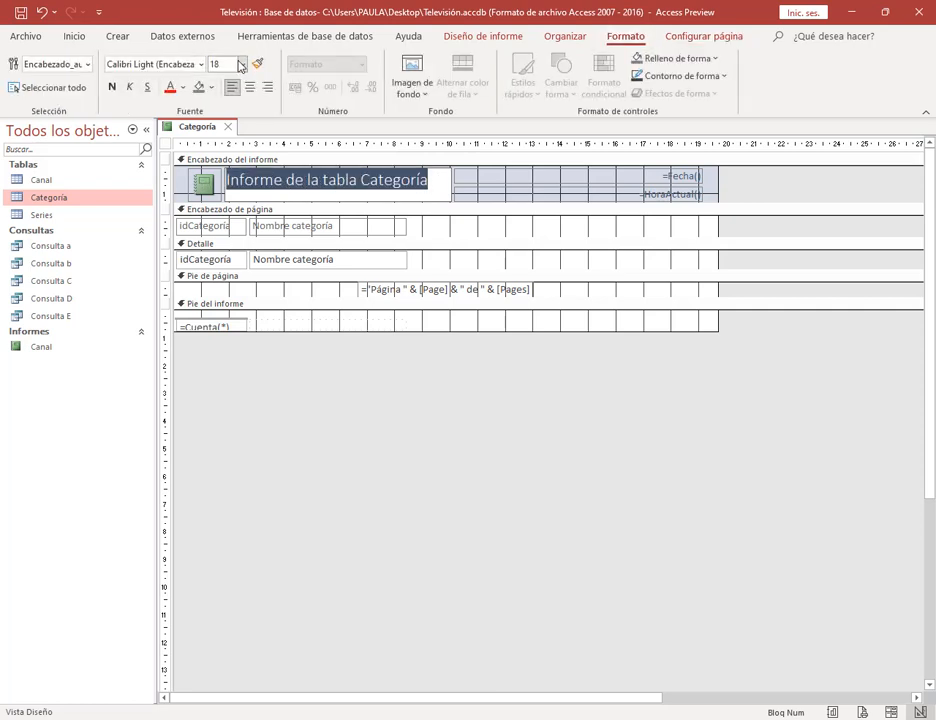
click(243, 64)
click(236, 216)
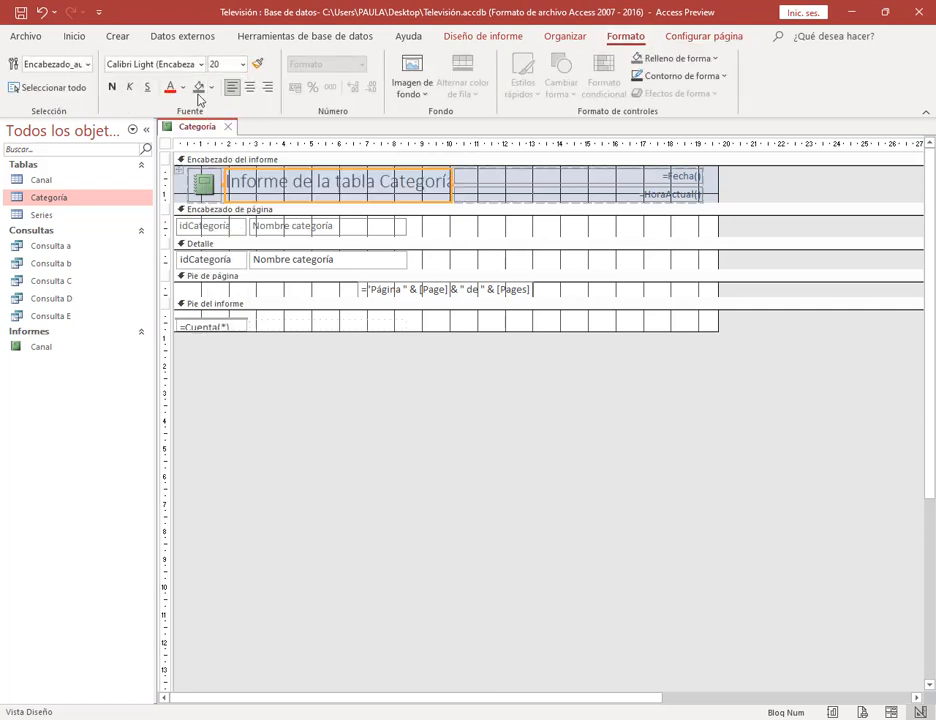
click(201, 64)
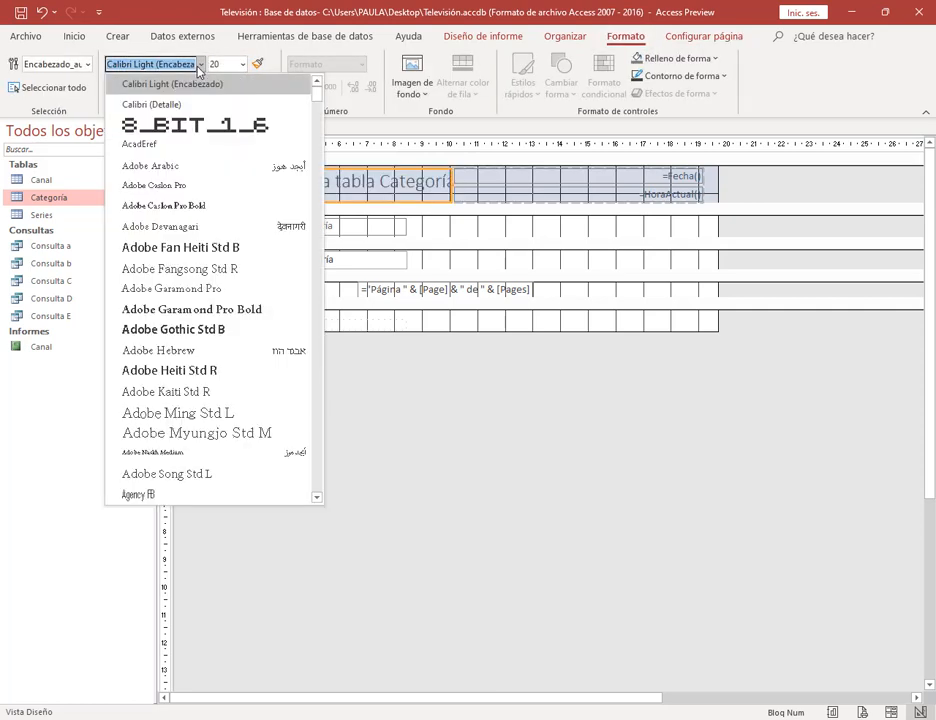
click(179, 329)
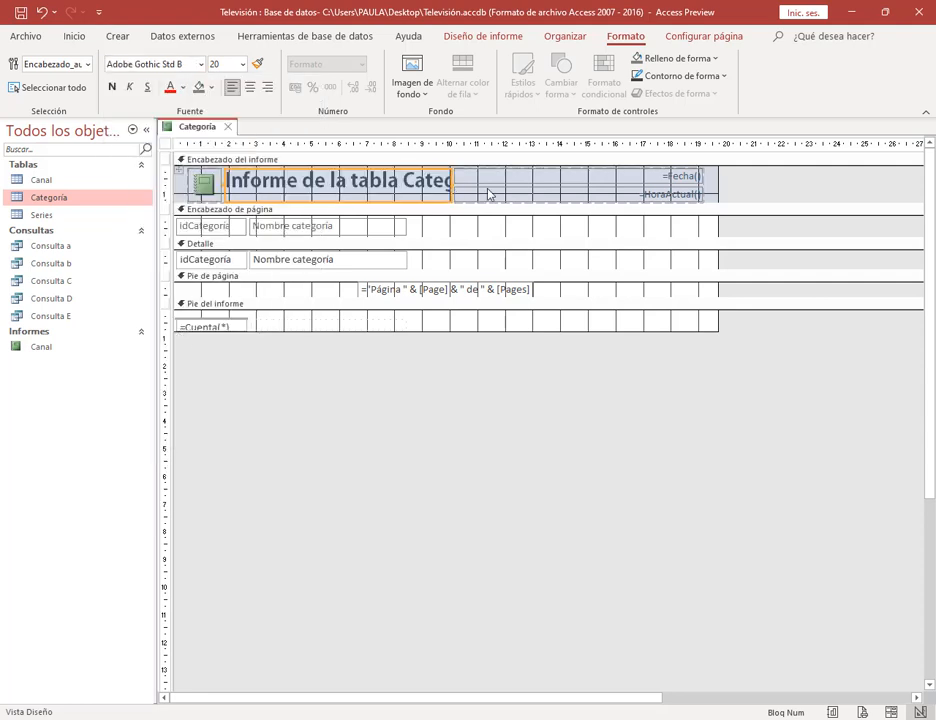
Delete the =HoraActual() time field and the logo from the Categoría report's header.
click(598, 198)
key(Delete)
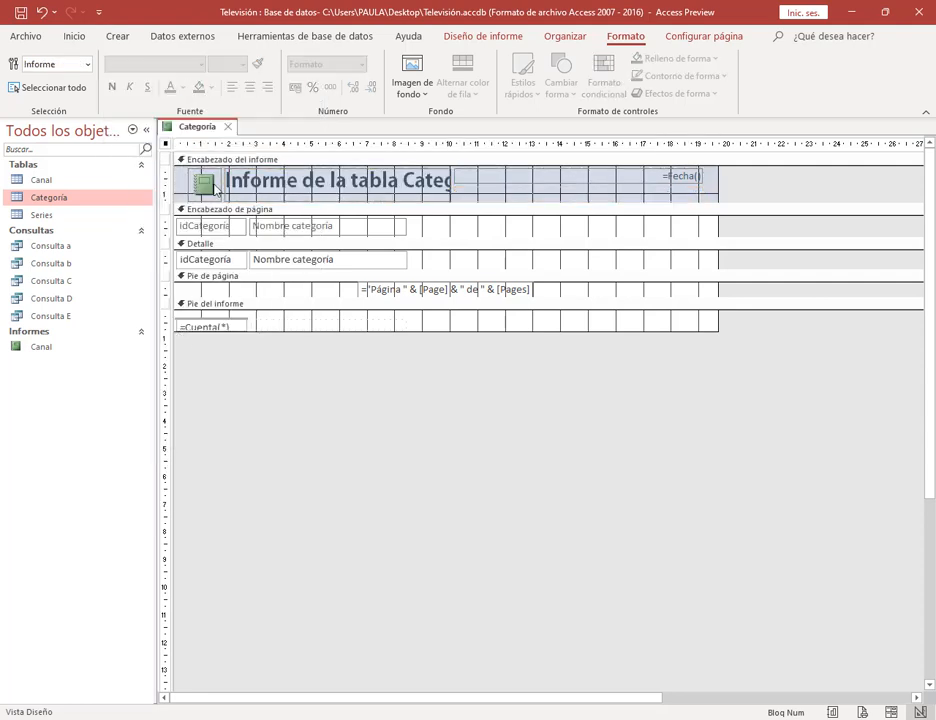
click(204, 182)
key(Delete)
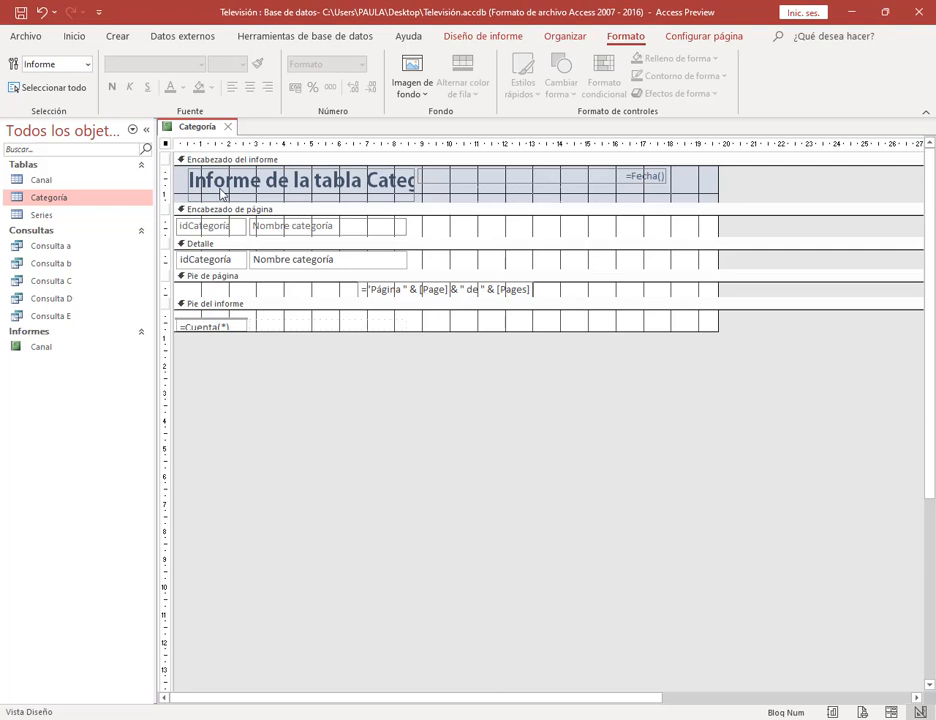
Widen the Categoría report's title box to about 11 cm so the whole title fits.
click(407, 192)
double_click(416, 188)
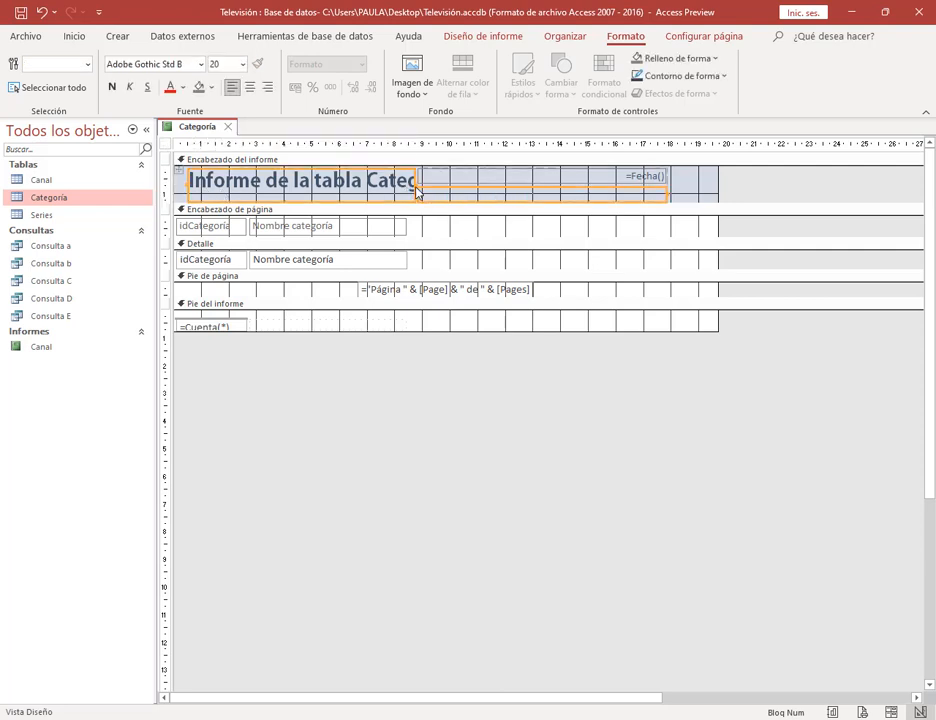
click(484, 170)
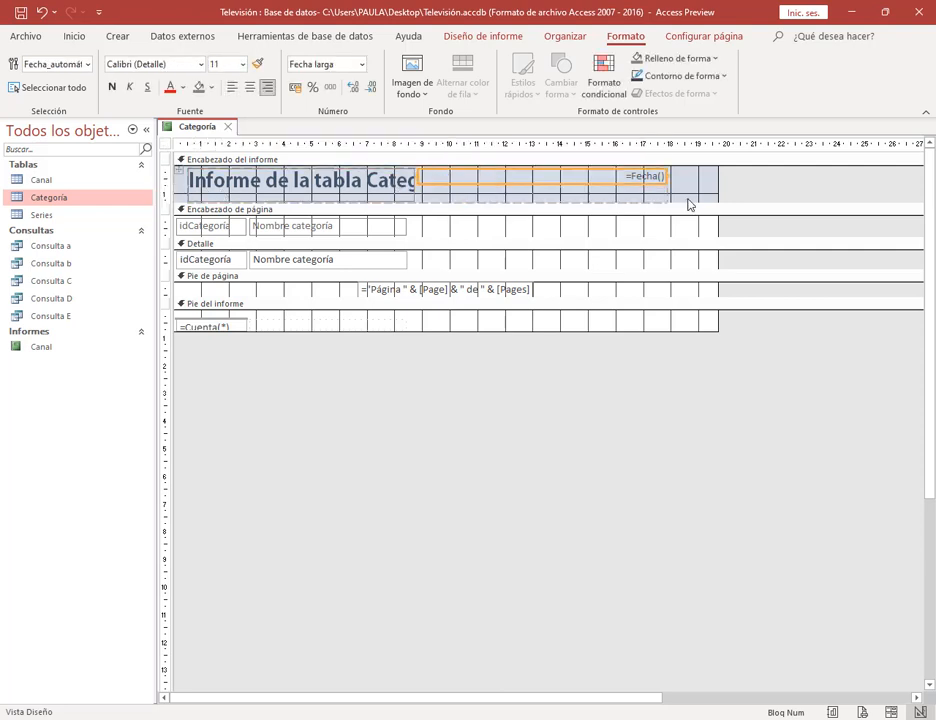
click(695, 183)
click(415, 186)
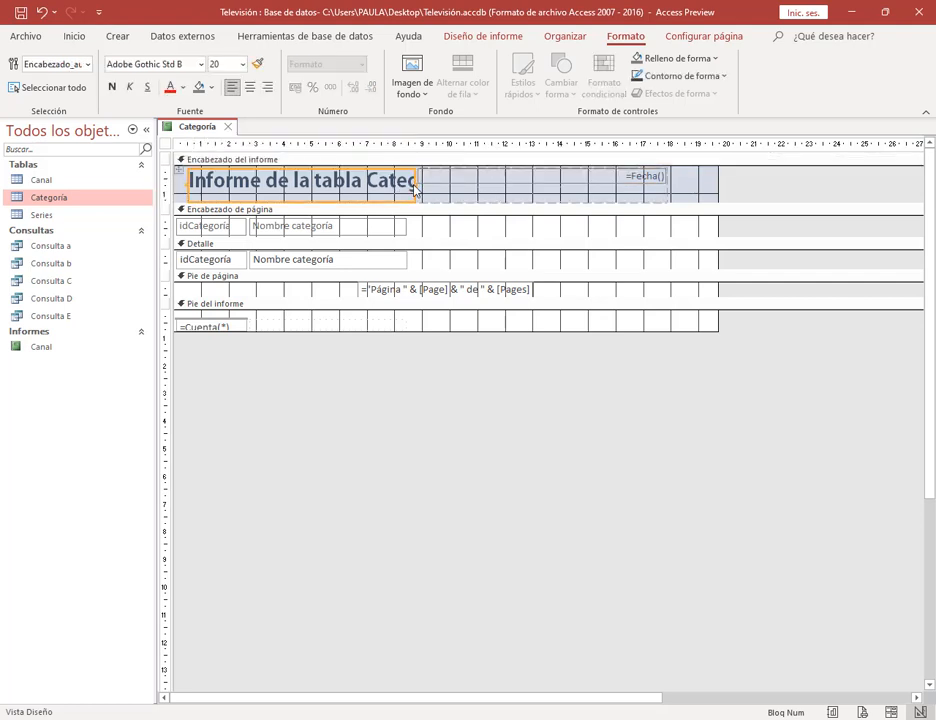
drag(416, 188, 458, 190)
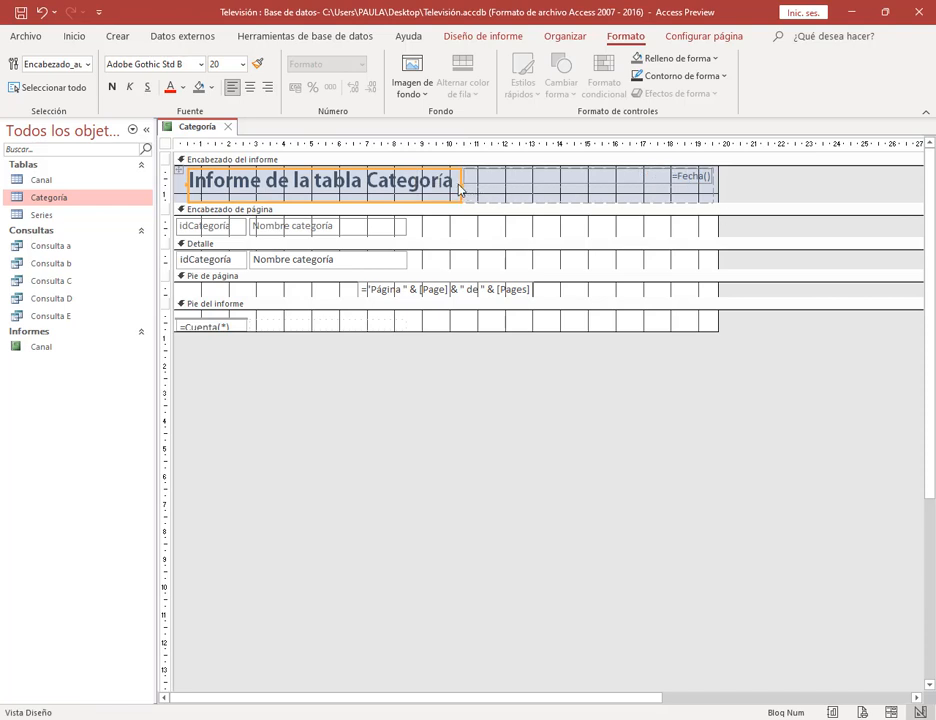
drag(461, 188, 485, 190)
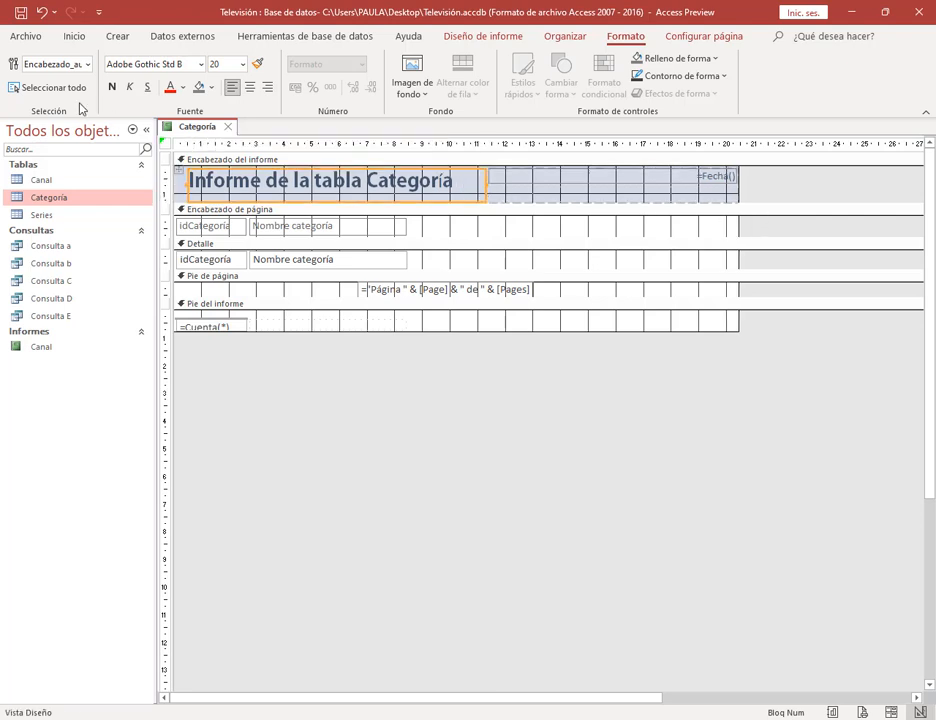
Check the Categoría report in Report view, save it under the name Categoría and close it.
right_click(199, 128)
click(227, 204)
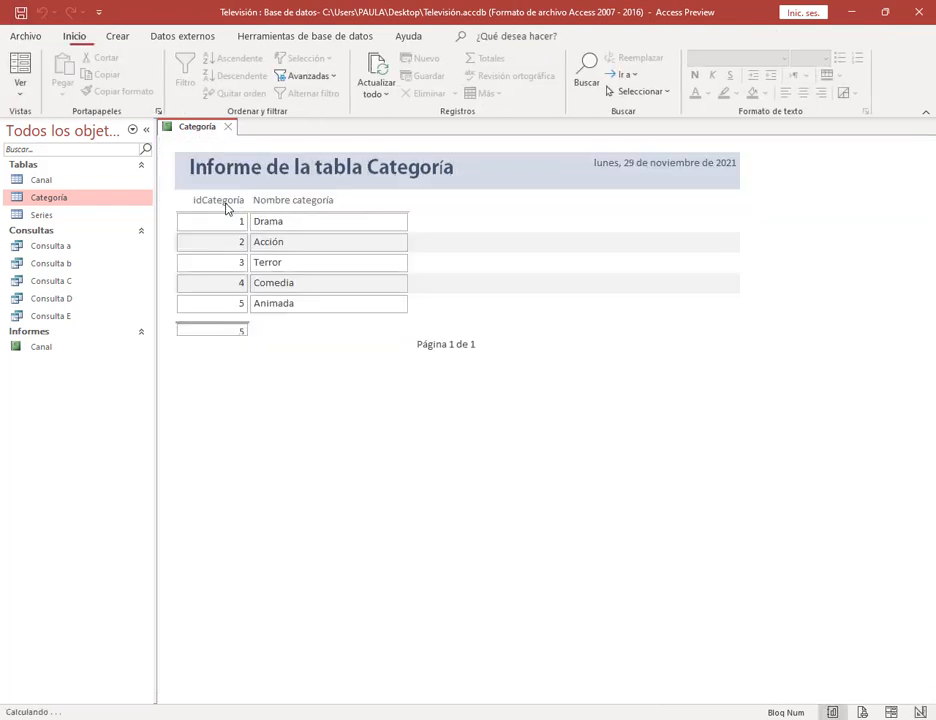
click(20, 12)
click(481, 279)
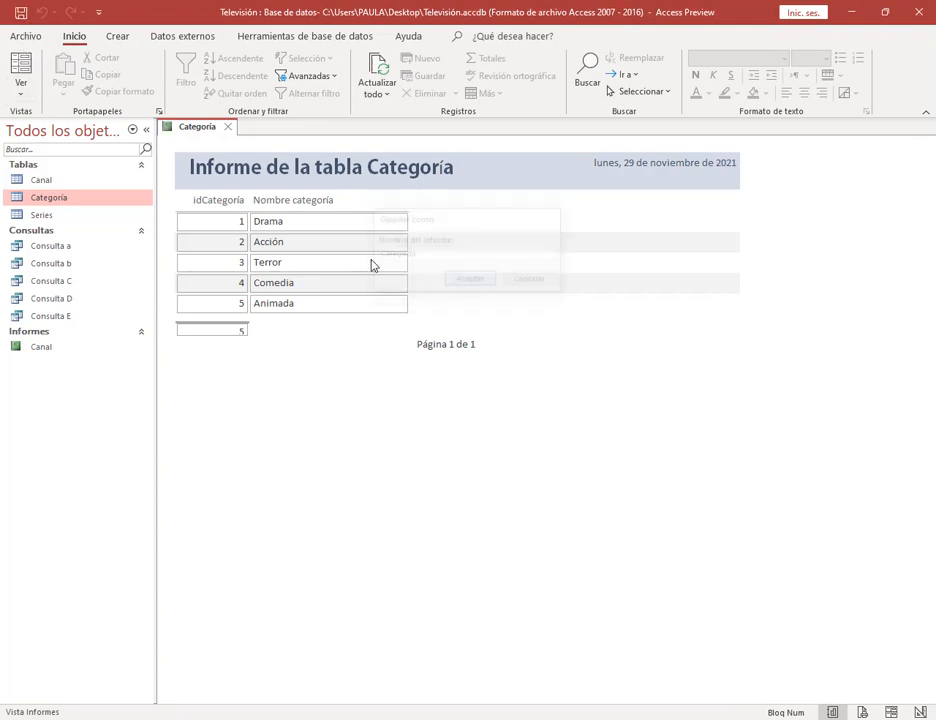
click(228, 127)
Create a report from the Series table and open it in Design view.
click(54, 215)
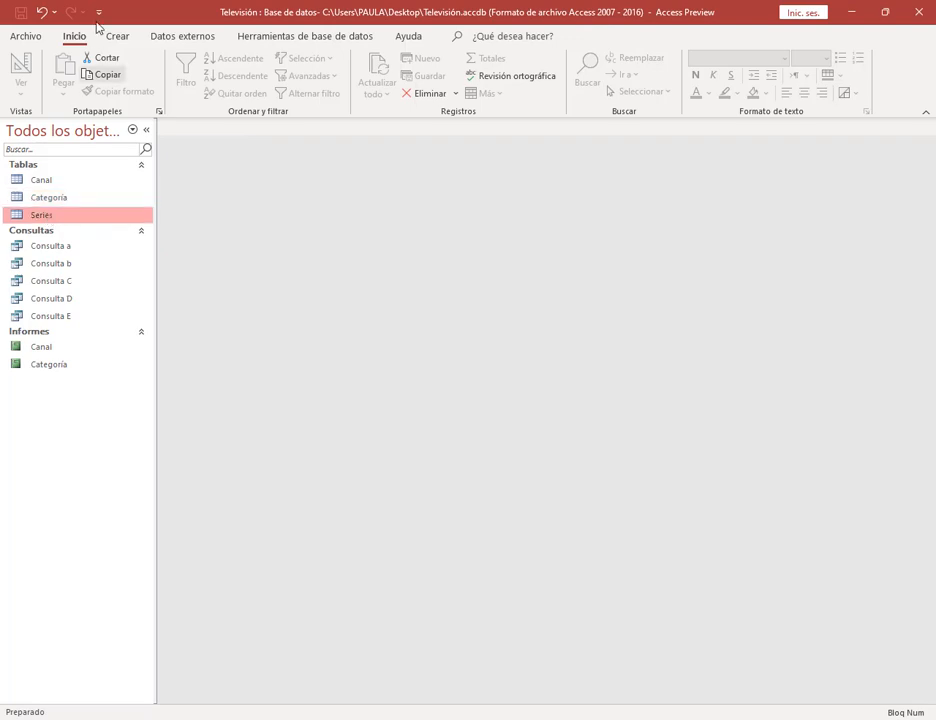
click(118, 38)
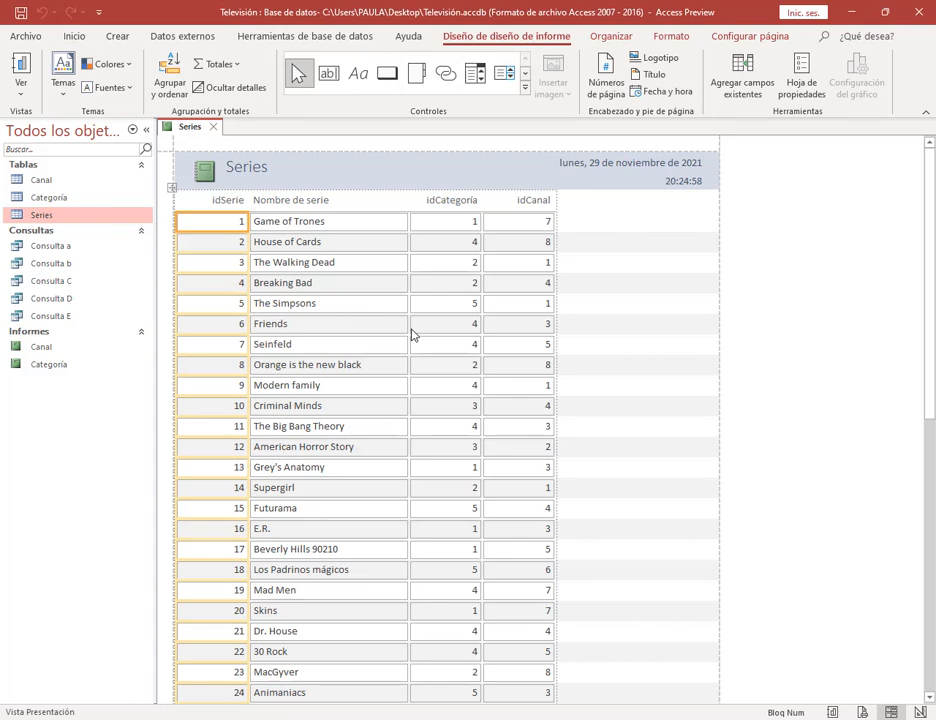
right_click(203, 128)
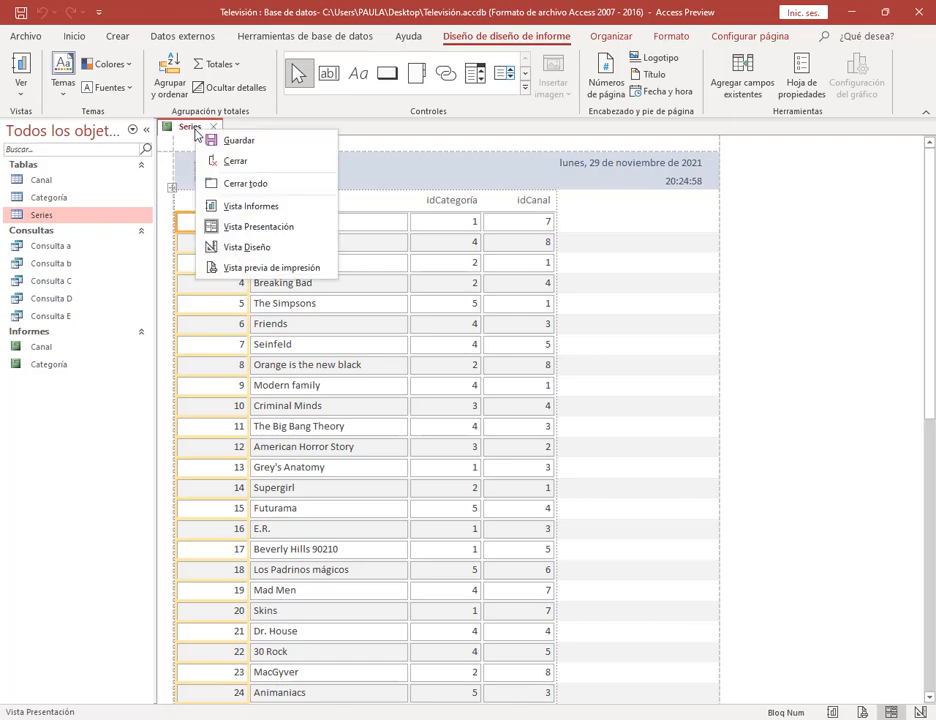
click(240, 247)
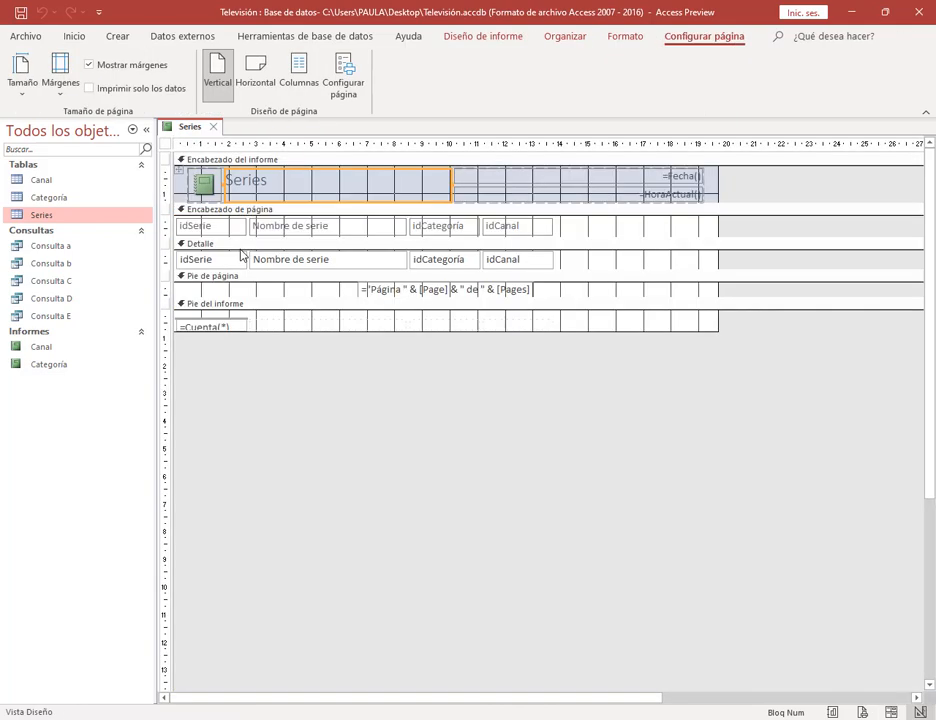
Change the Series report's title to "Informe de la tabla Series" and delete the logo and the =HoraActual() field from its header.
click(199, 189)
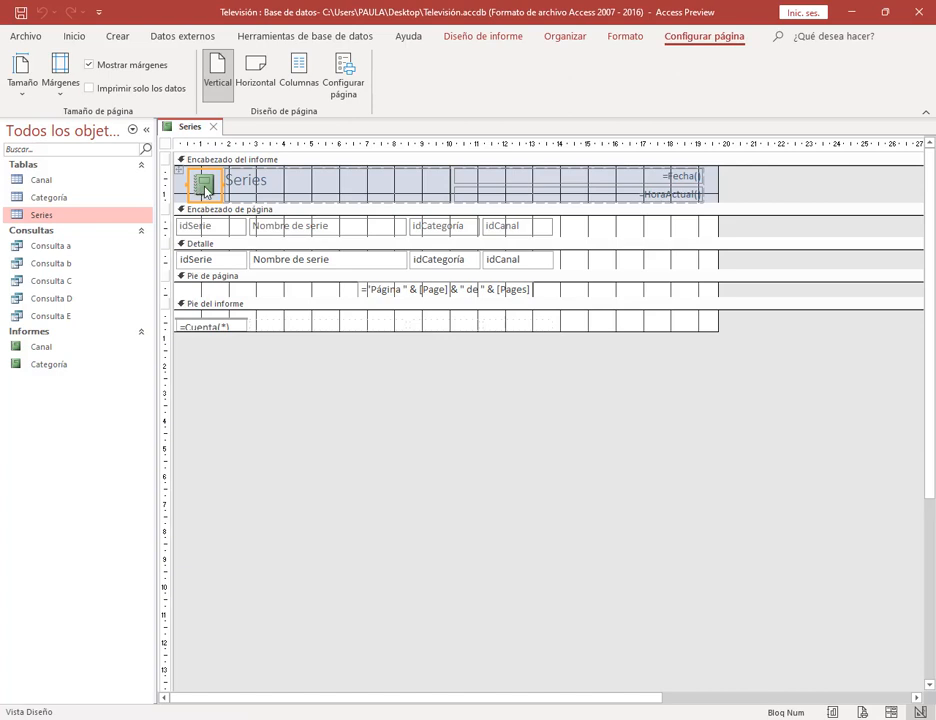
key(Delete)
click(193, 184)
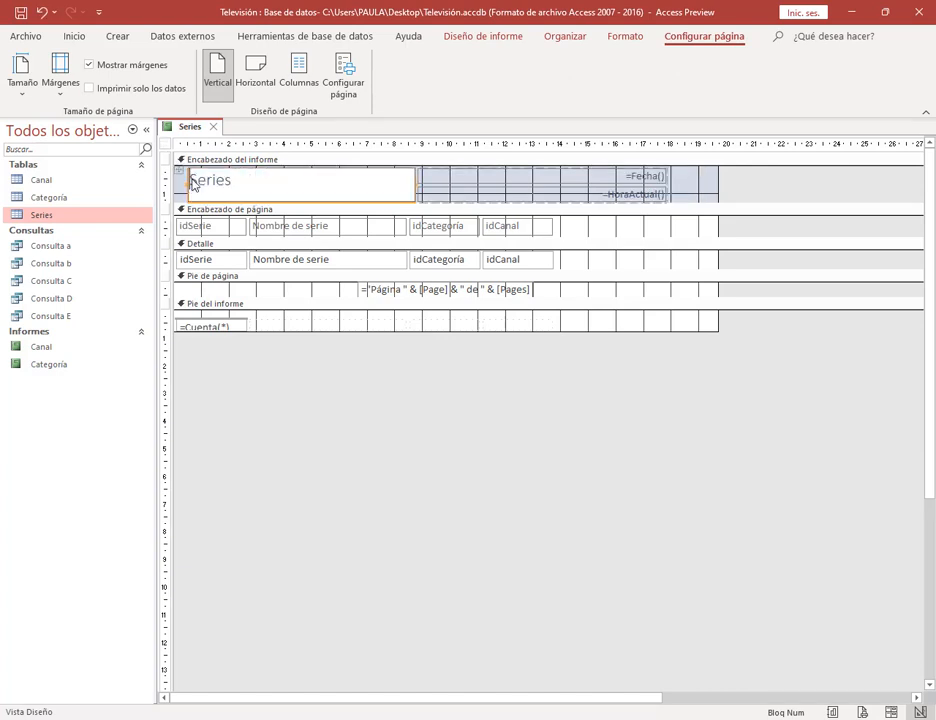
click(193, 184)
text(Informe)
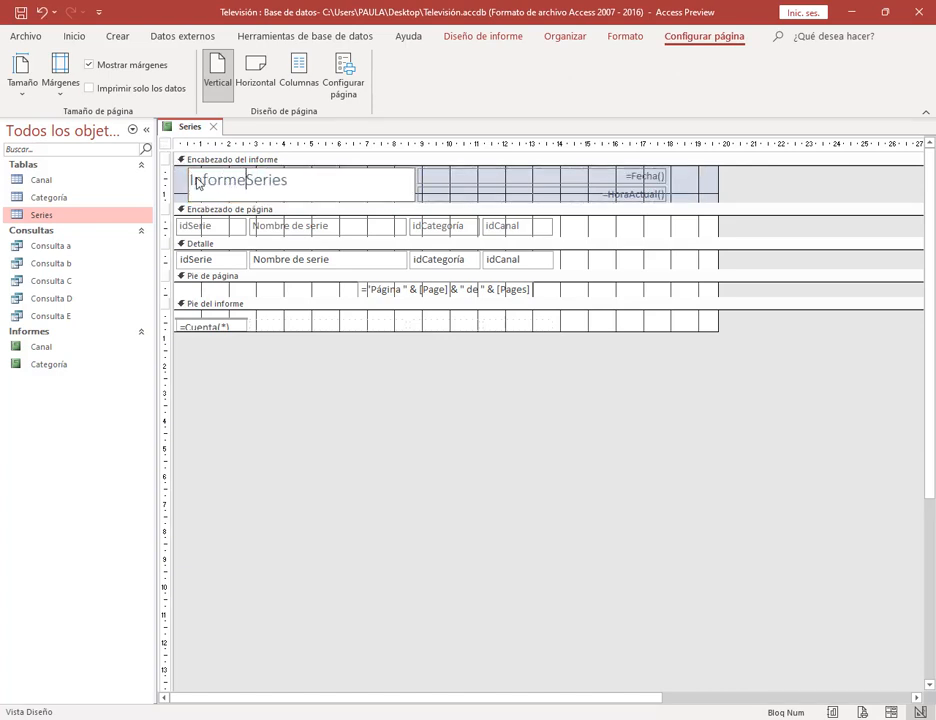
text( de la tabla)
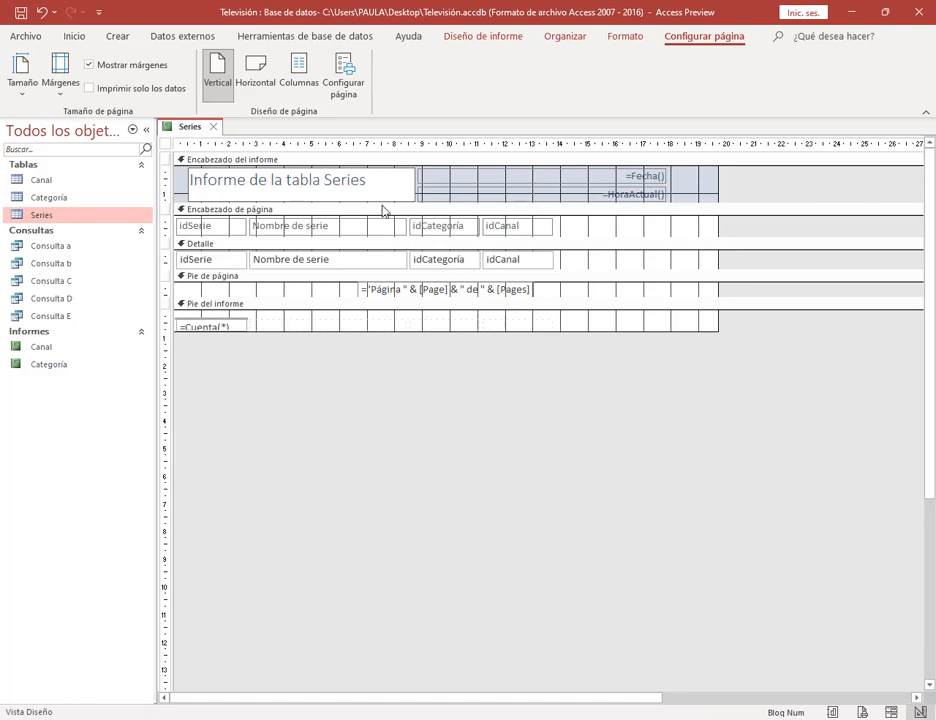
click(520, 196)
key(Delete)
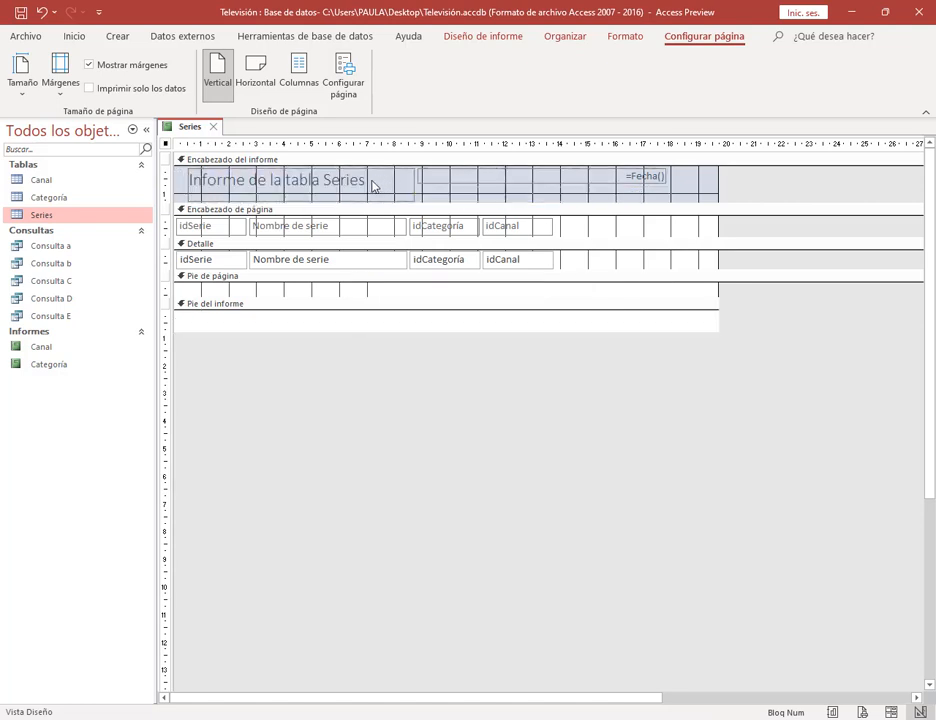
Format the Series report's title at size 20 in Adobe Gothic Std B.
click(376, 186)
drag(376, 186, 180, 182)
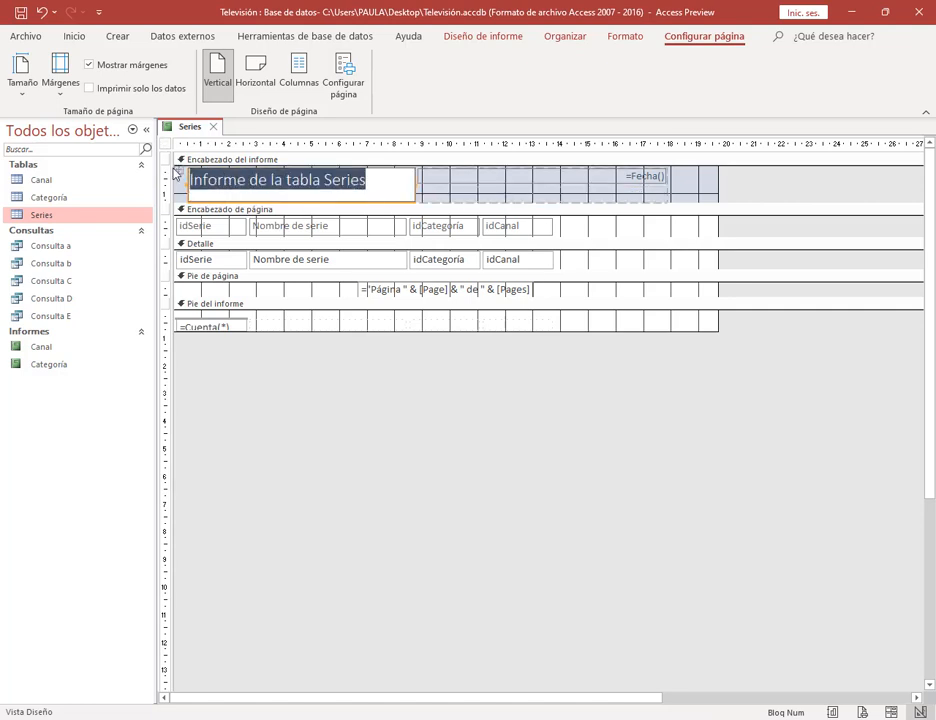
click(626, 37)
click(242, 64)
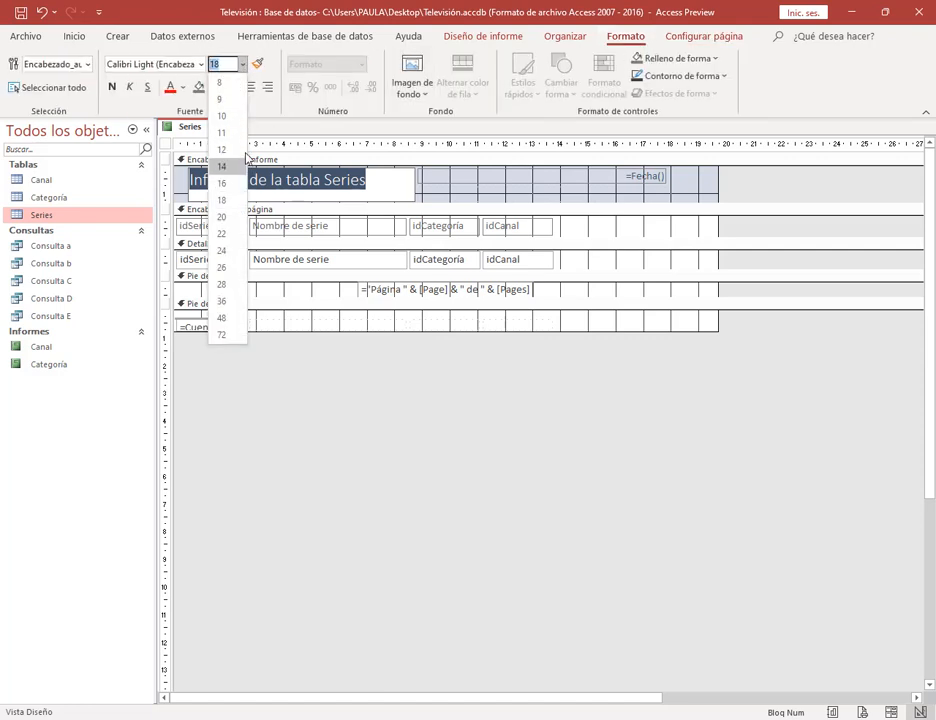
click(222, 182)
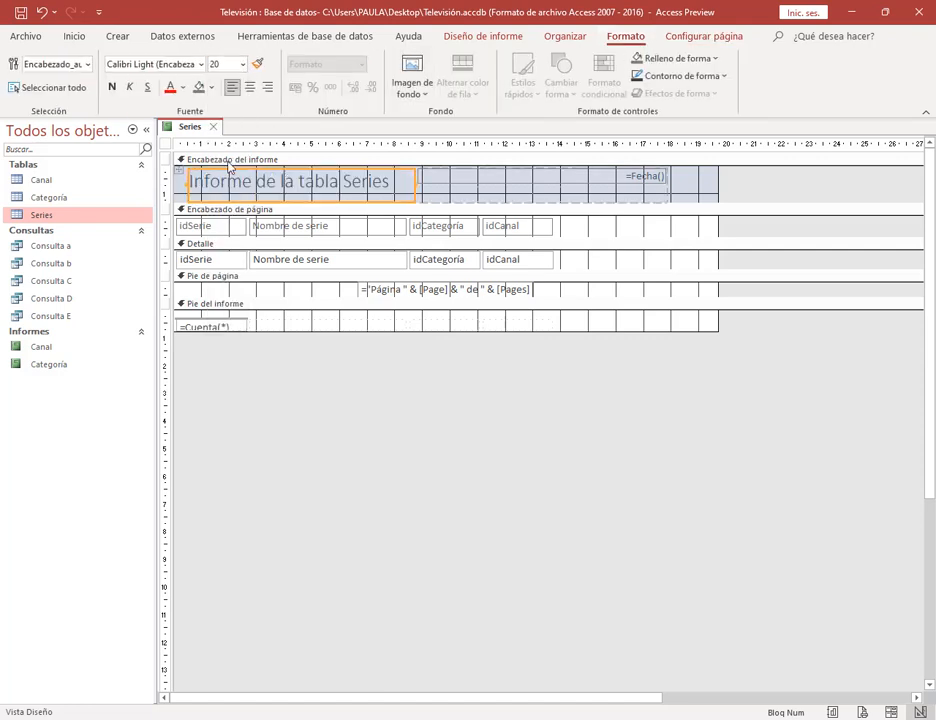
click(201, 64)
key(Escape)
text(Adobe Gothic Std B)
key(Return)
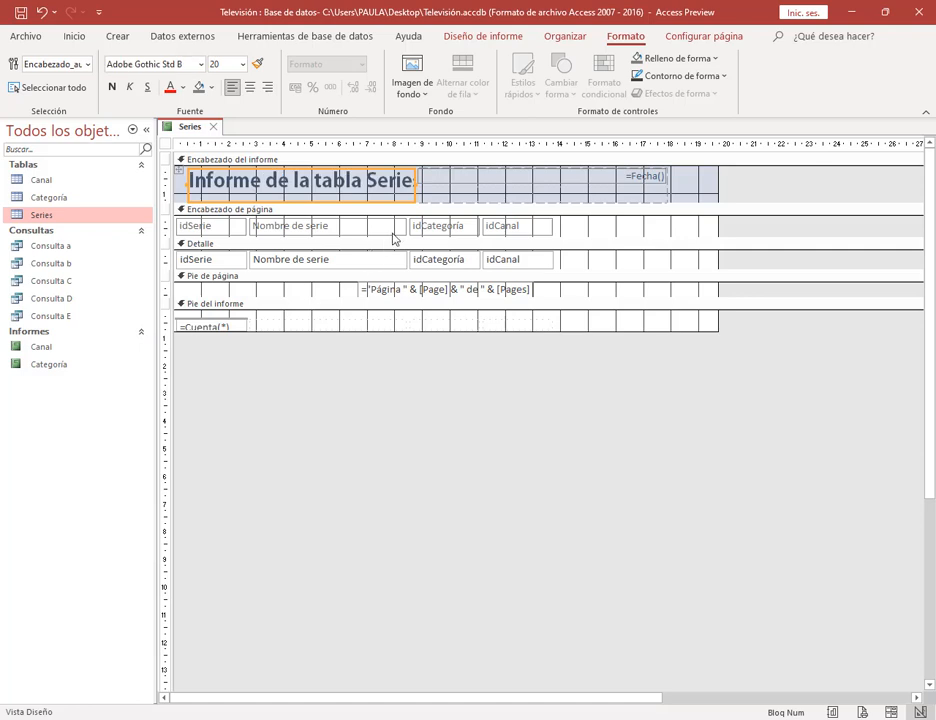
Widen the Series report's title box to about 9 cm and save the report as Series.
click(440, 190)
click(409, 192)
drag(416, 190, 441, 189)
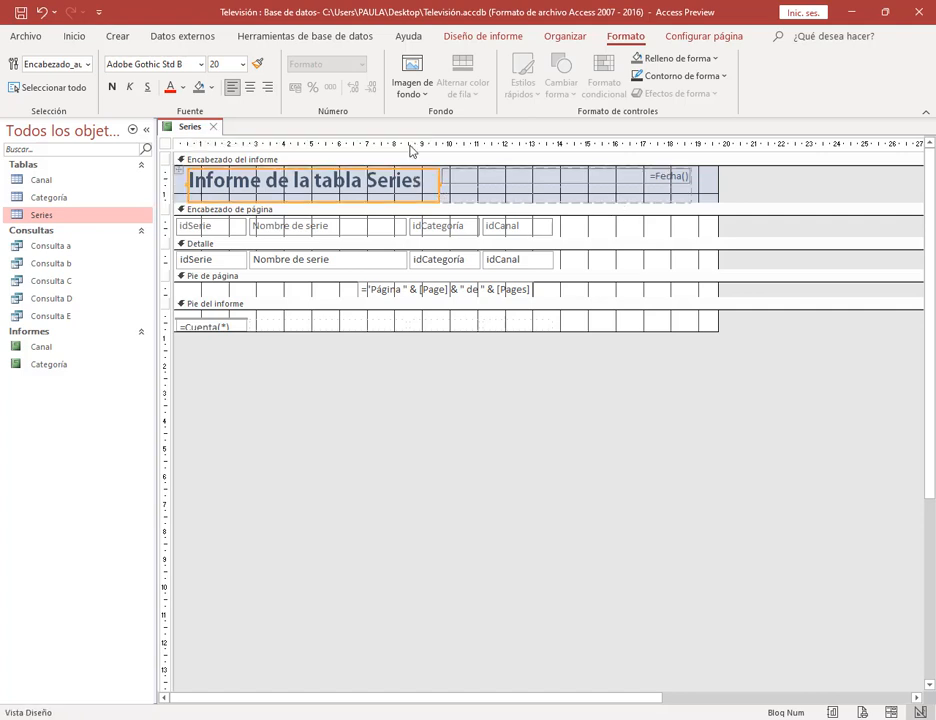
click(20, 13)
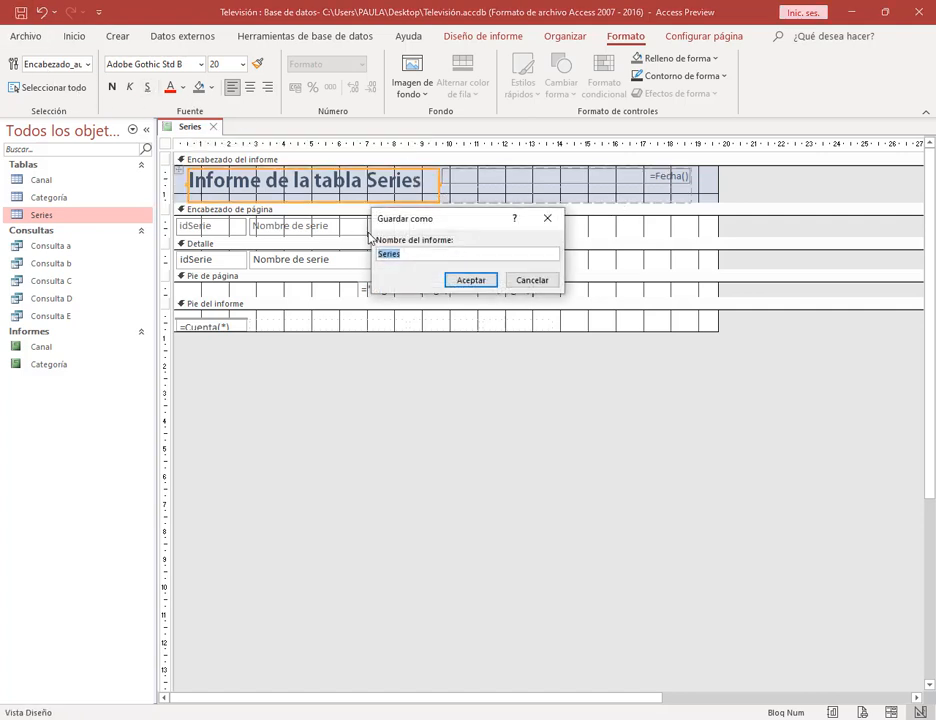
click(474, 280)
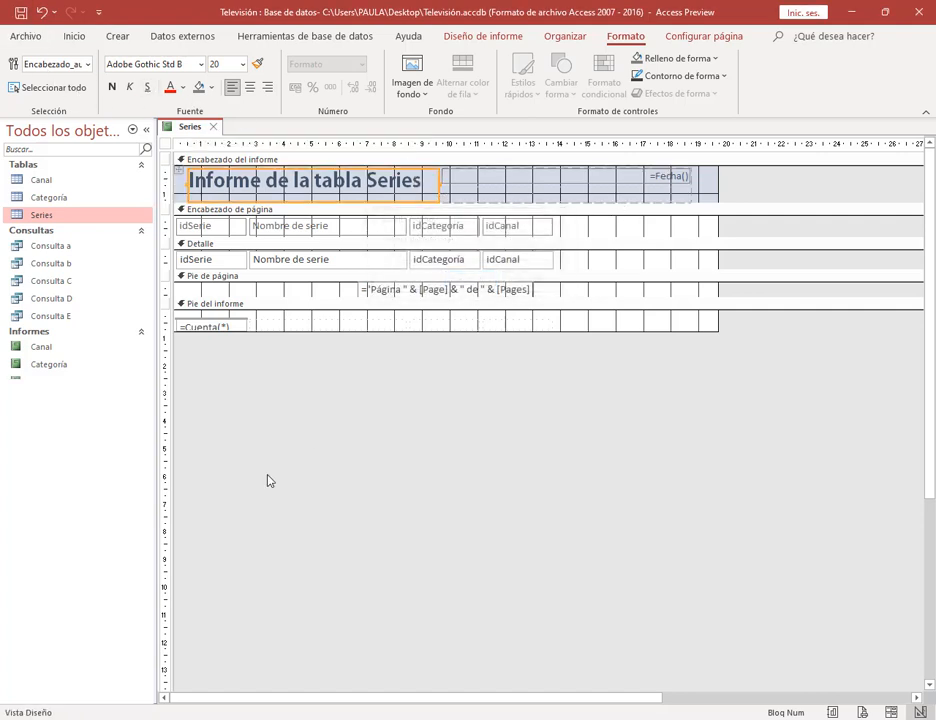
Switch to the browser to check the Meet call's messages and the practice sheet, and return to Access.
click(115, 668)
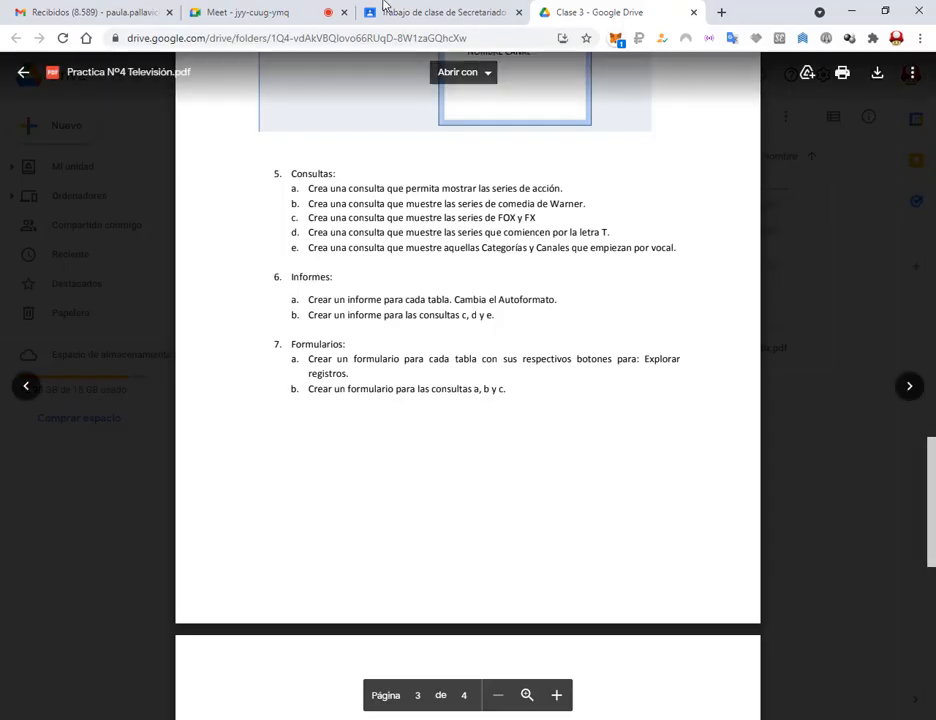
click(272, 12)
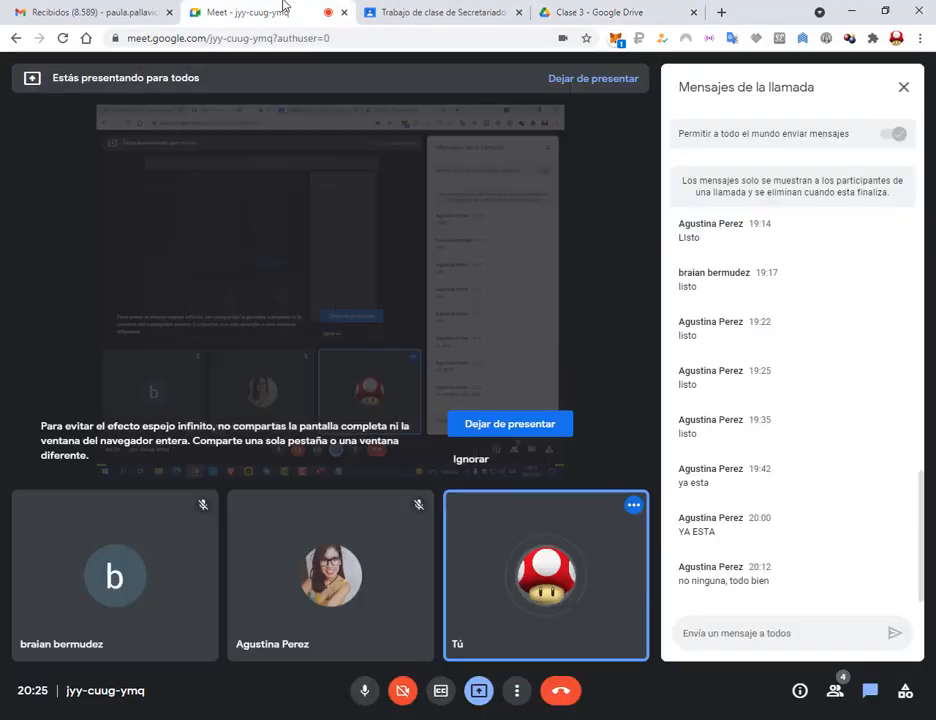
click(601, 10)
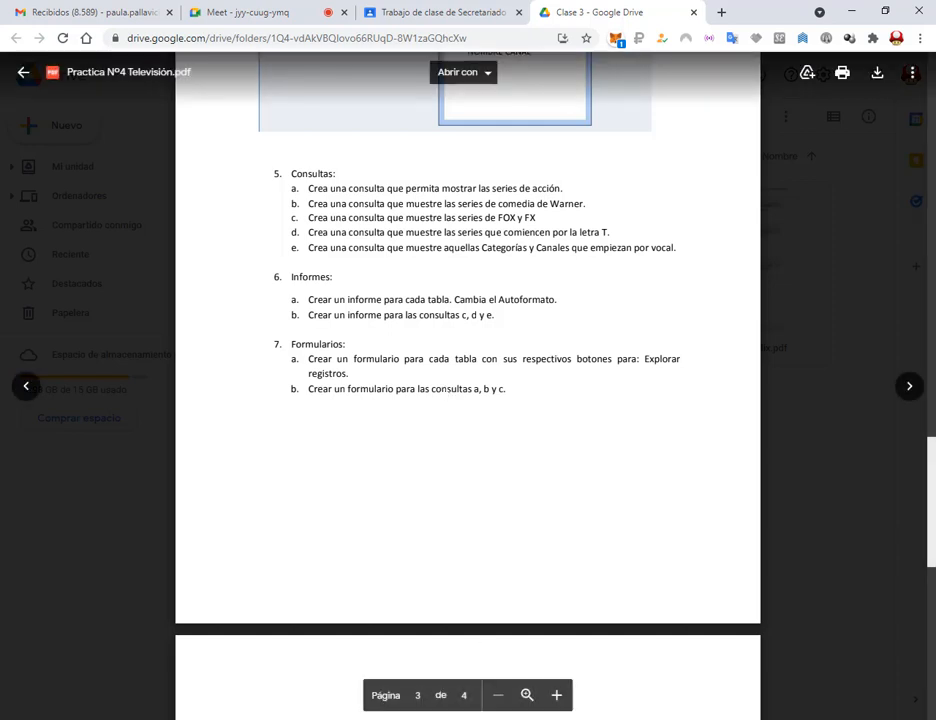
click(852, 11)
click(709, 187)
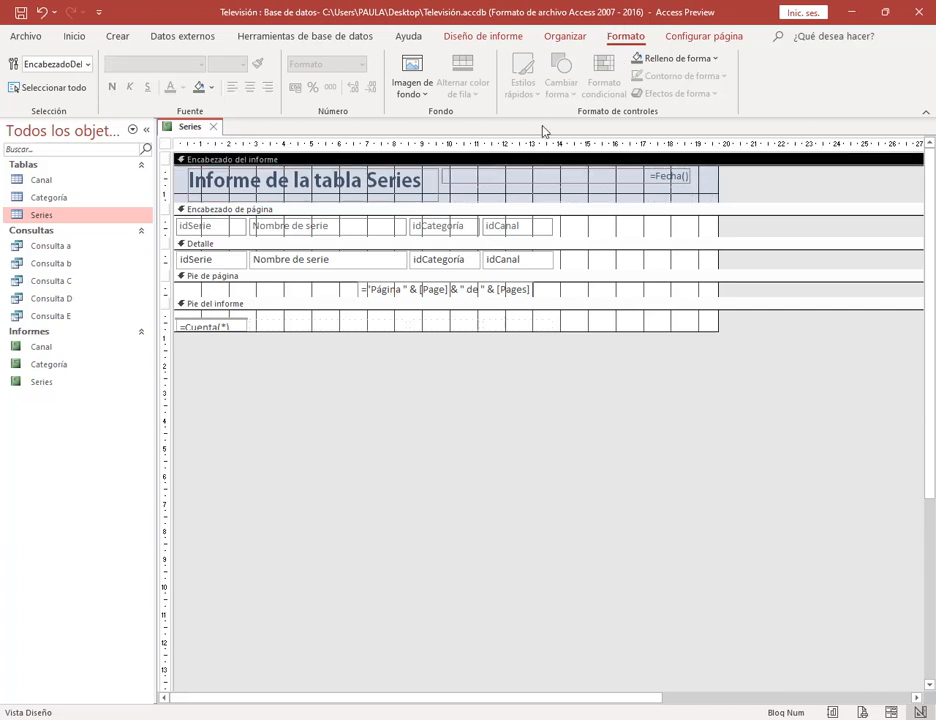
click(352, 184)
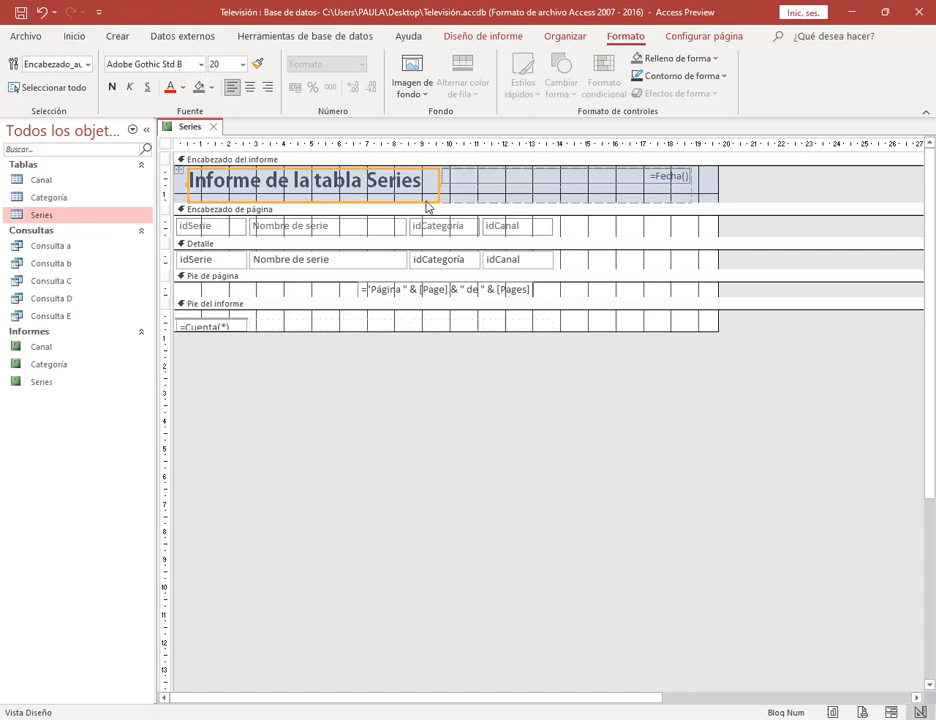
click(706, 197)
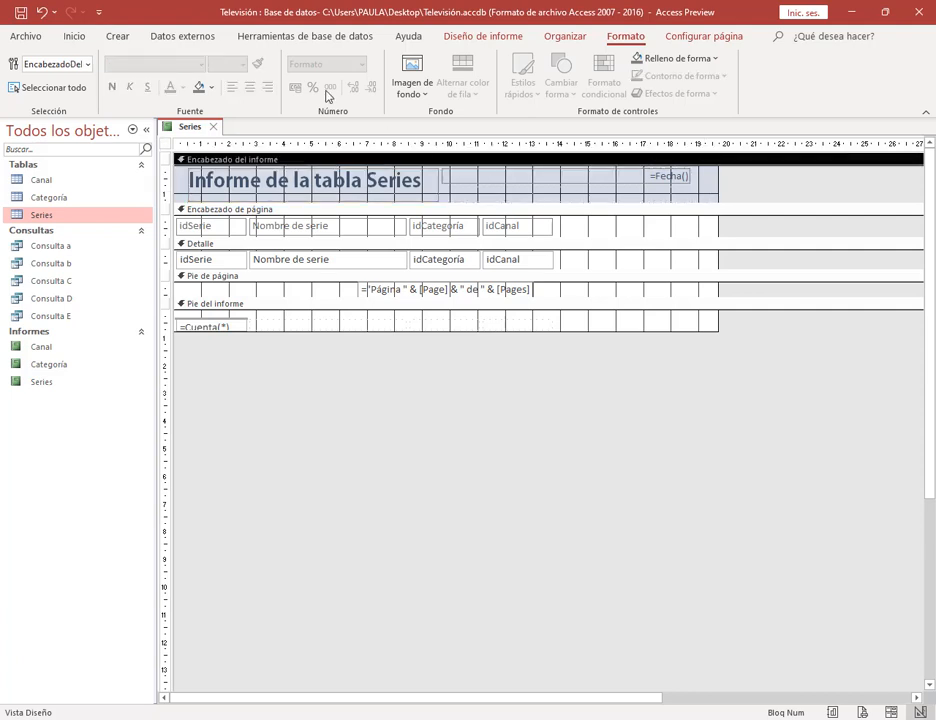
click(706, 60)
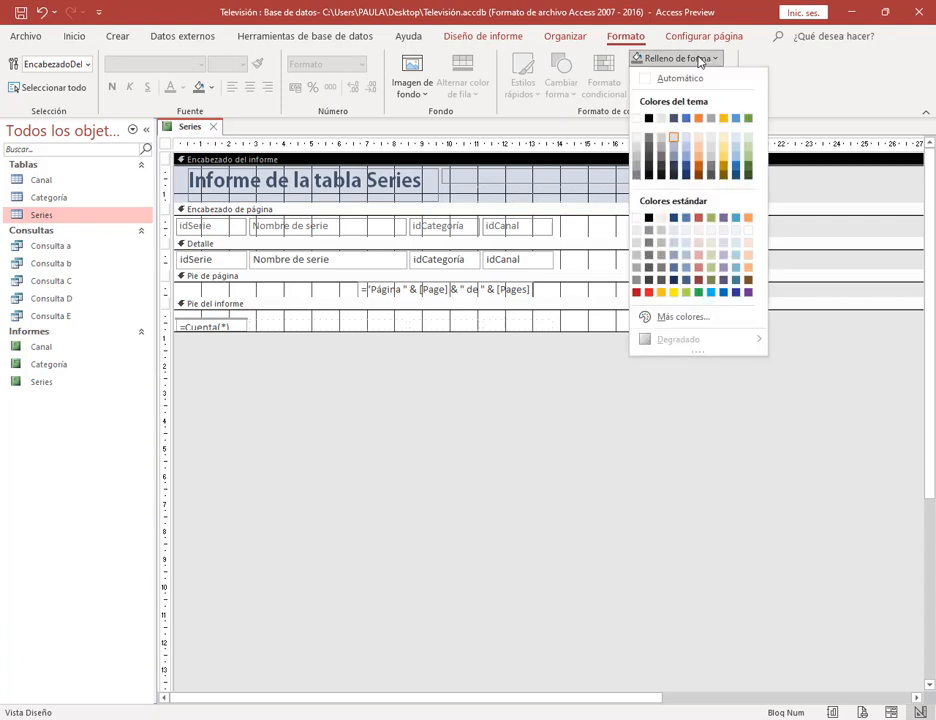
click(811, 193)
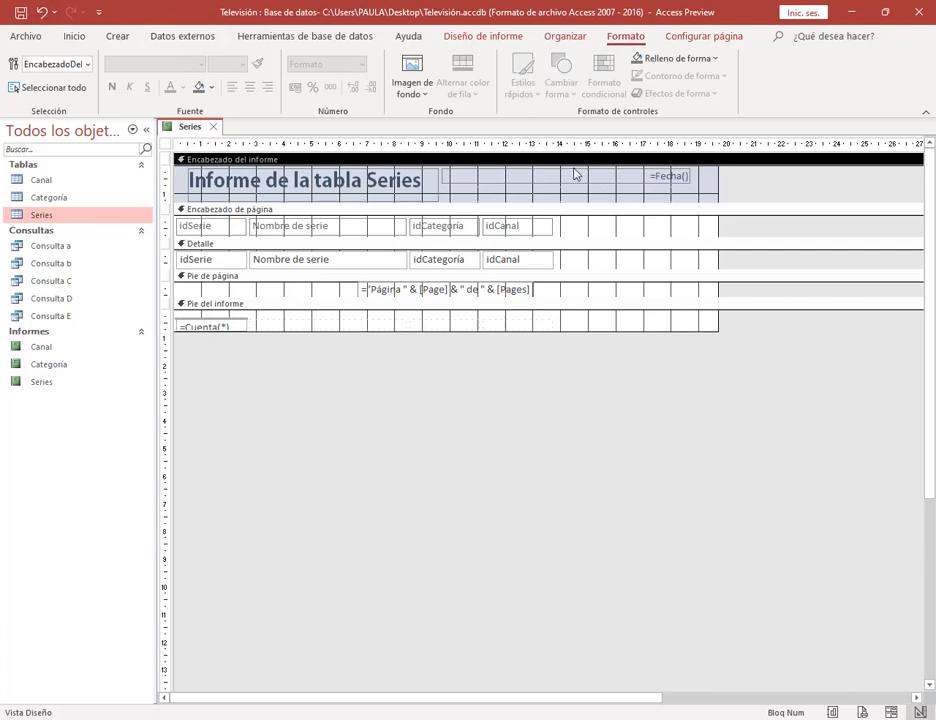
click(581, 239)
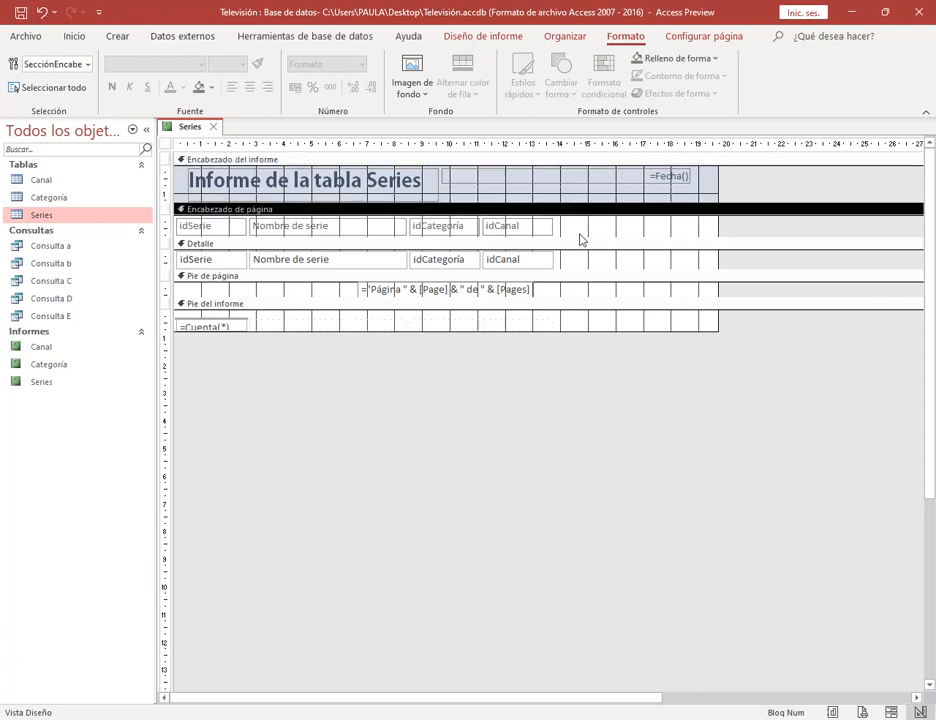
click(456, 200)
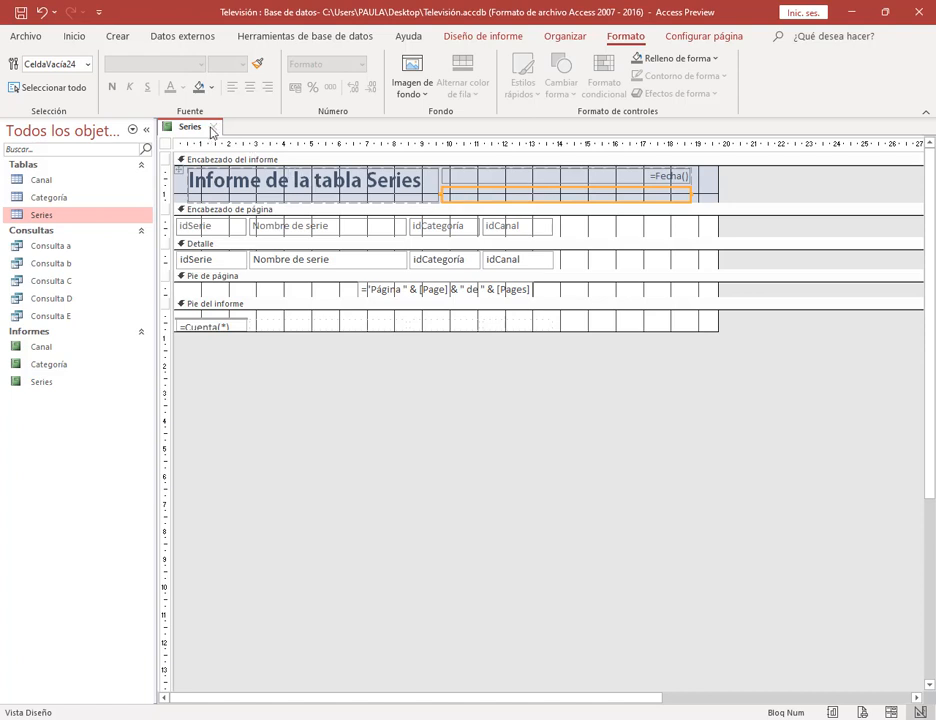
Close the Series report, and close the untitled Notepad note without saving it.
click(212, 131)
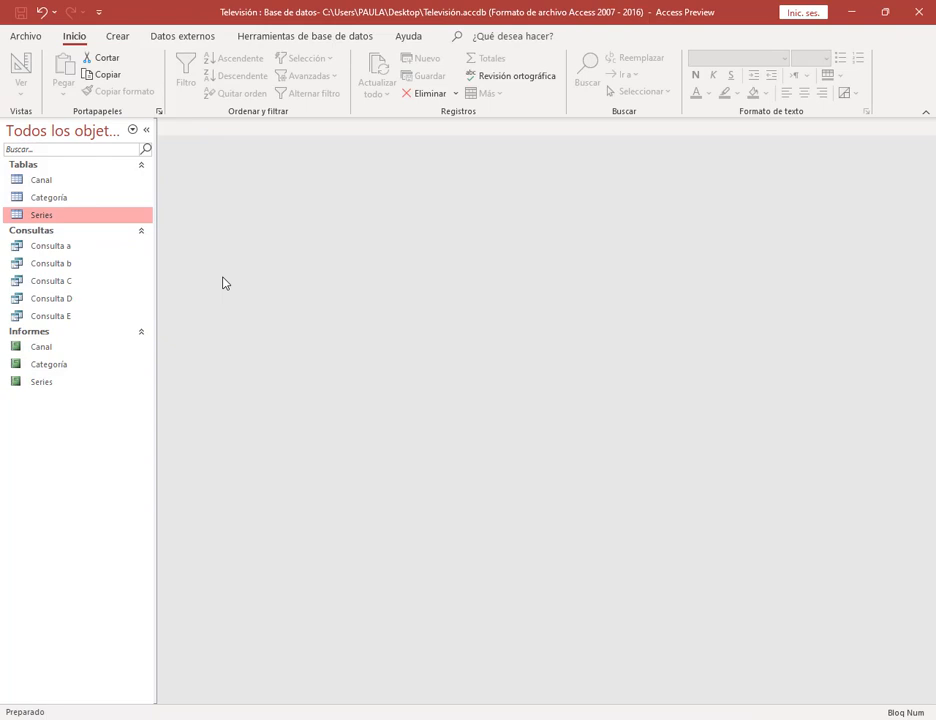
key(alt+Tab)
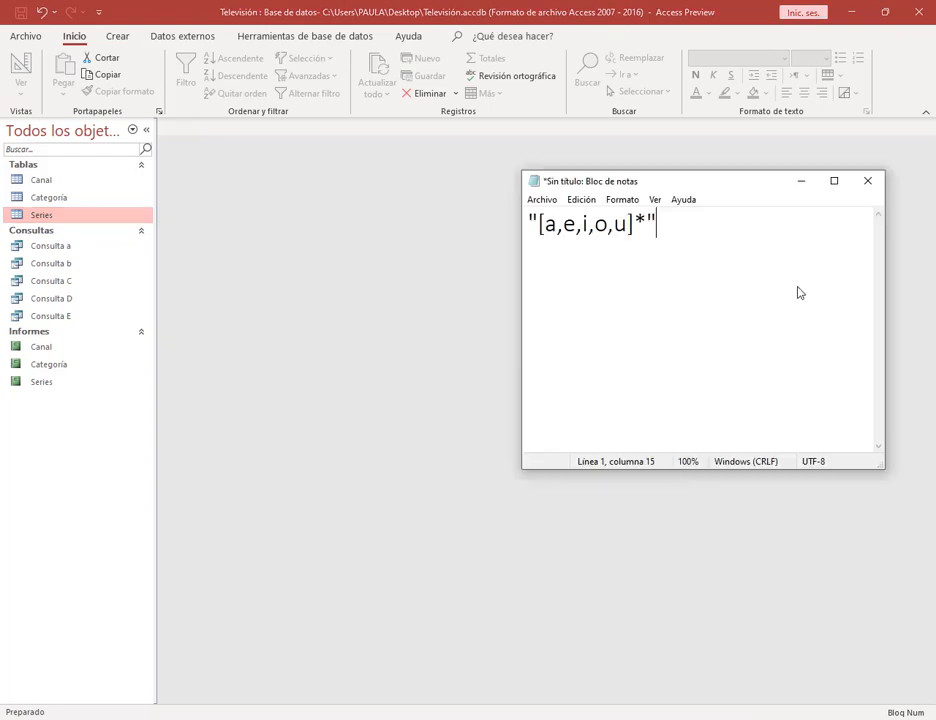
click(865, 182)
click(472, 368)
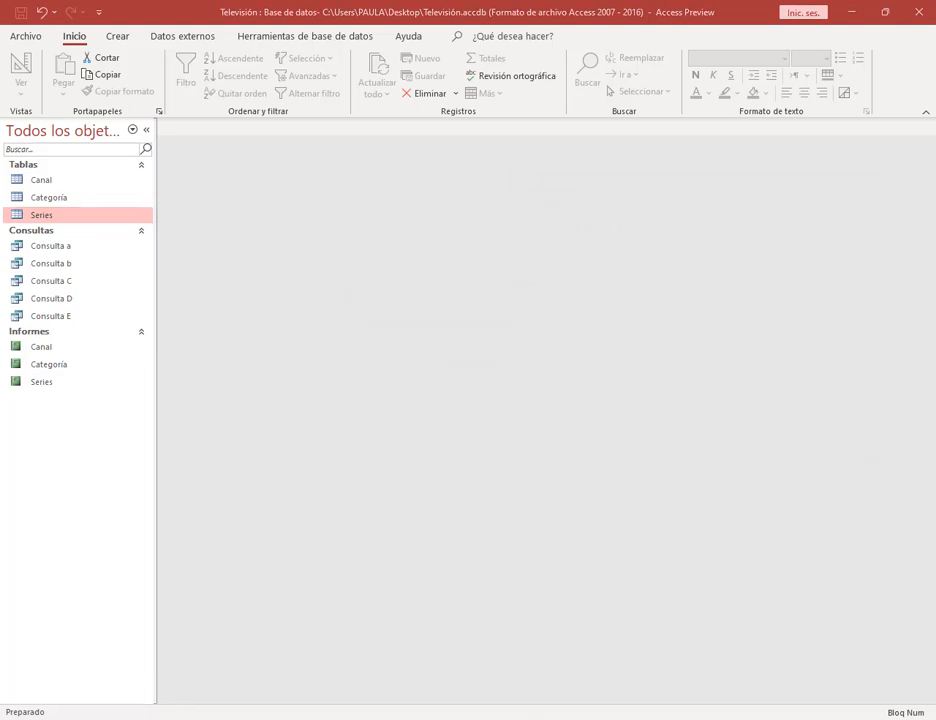
Review the Informes and Formularios tasks on the practice sheet in the browser, and return to Access.
click(127, 646)
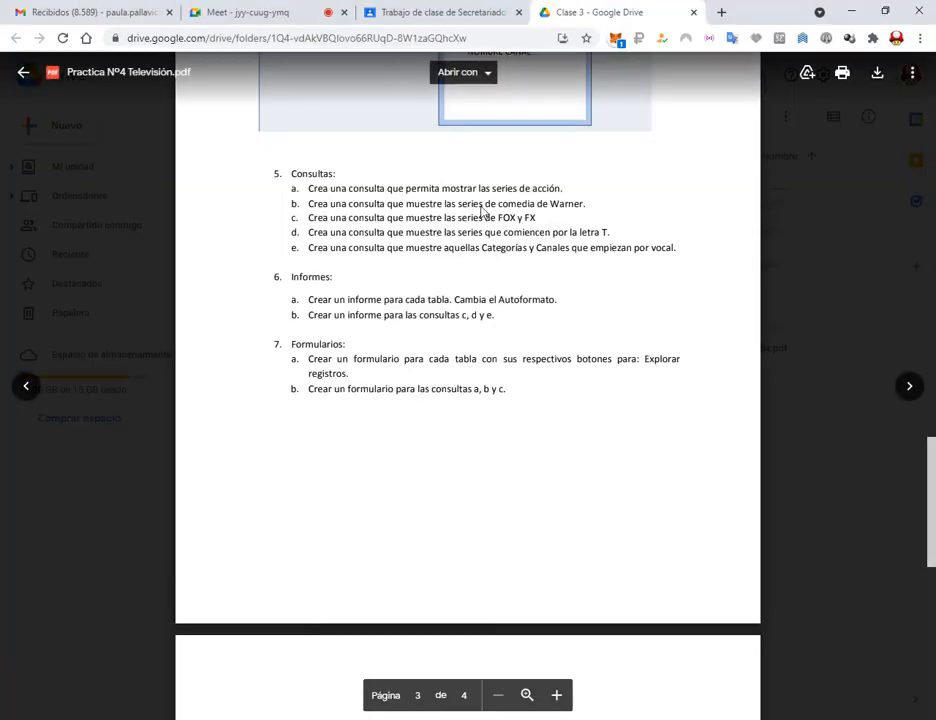
drag(311, 299, 516, 305)
click(338, 318)
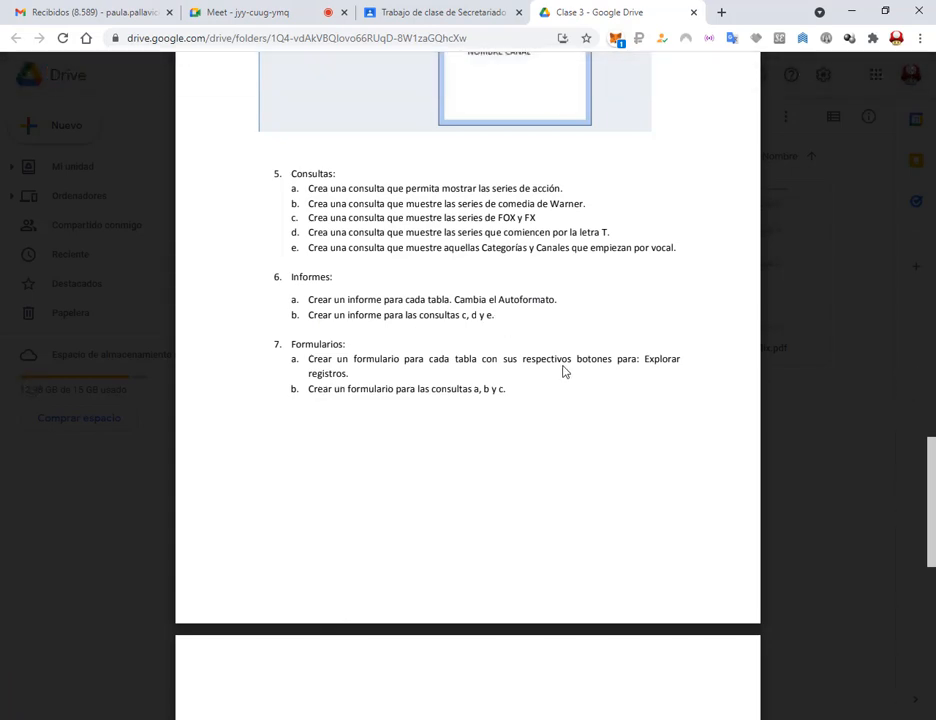
scroll(564, 372, up, 4)
scroll(564, 372, down, 4)
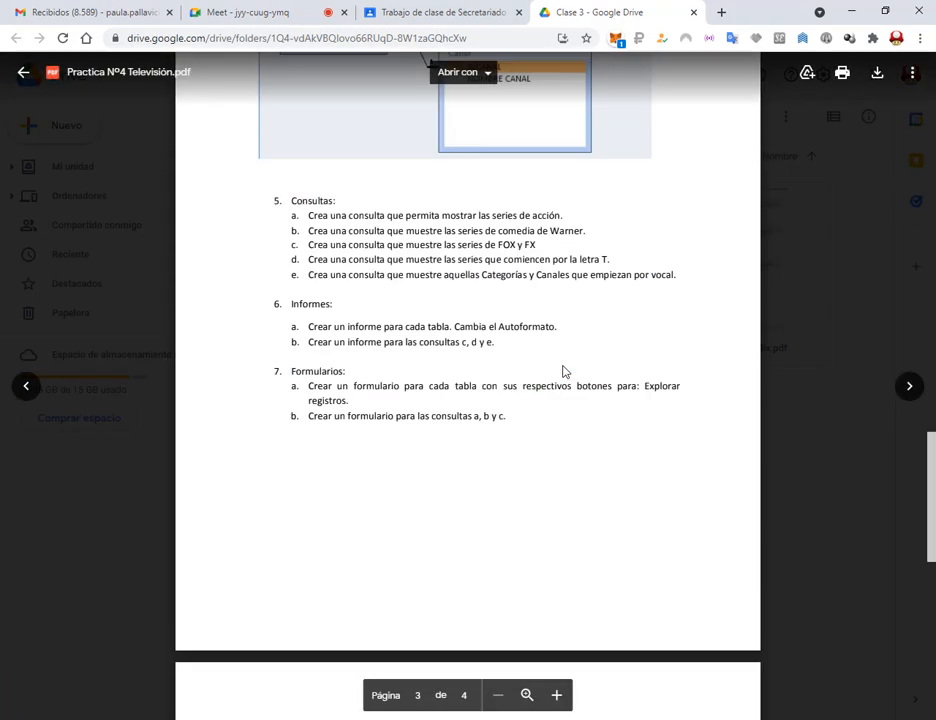
key(alt+Tab)
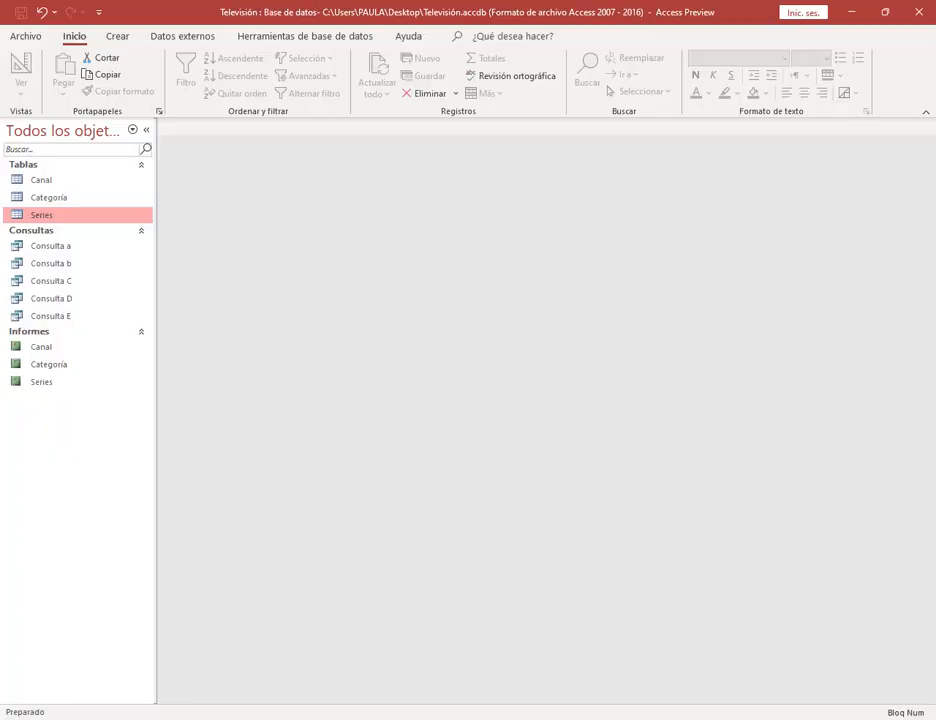
Create a report from the Consulta C query, save it as Consulta C and close it.
click(67, 283)
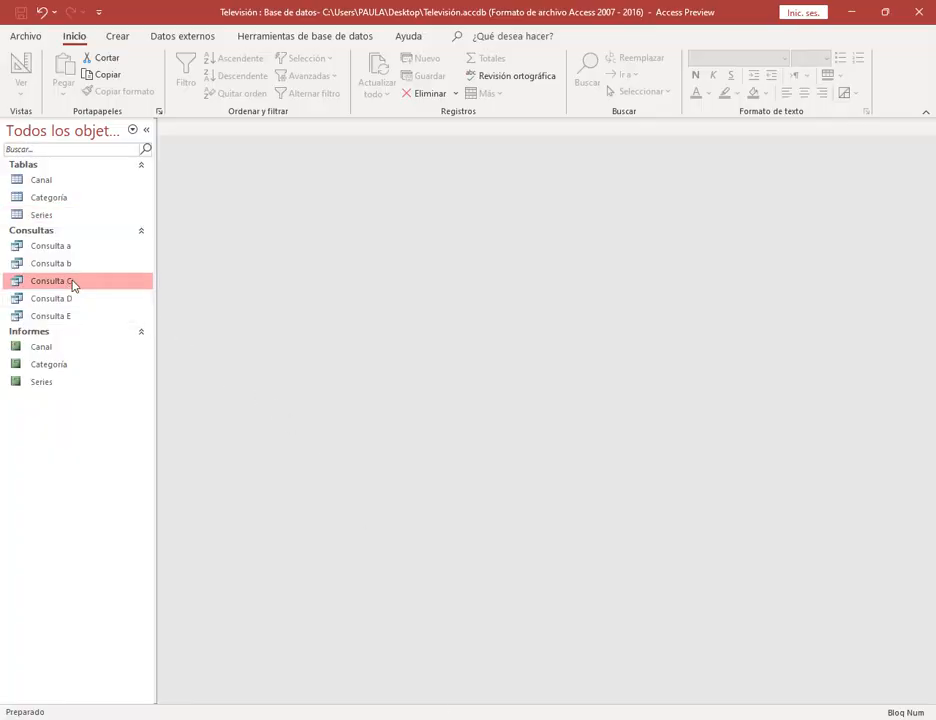
click(118, 36)
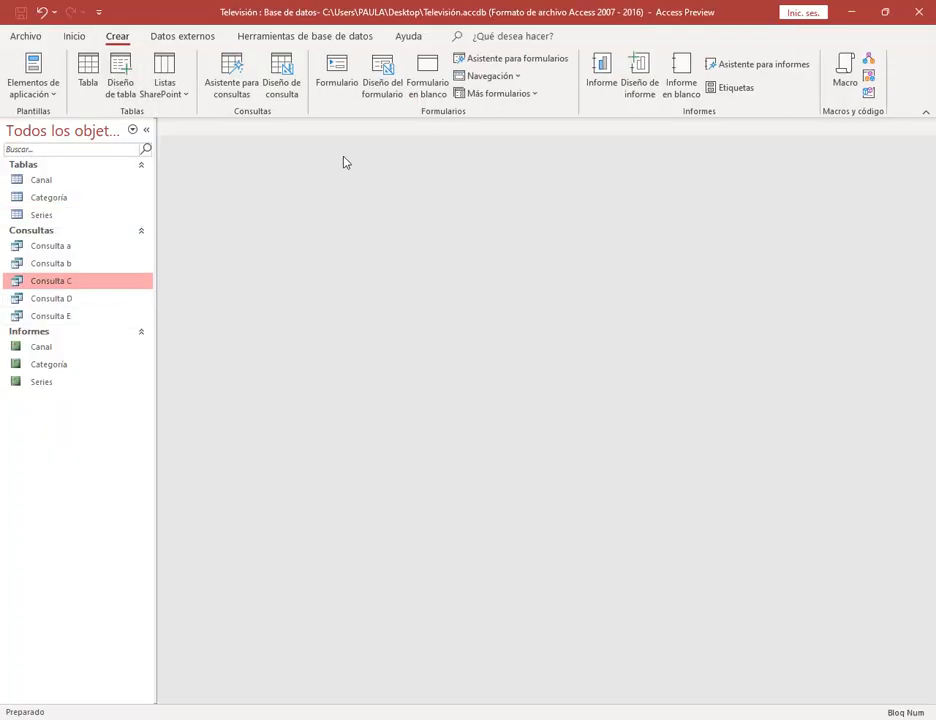
click(600, 75)
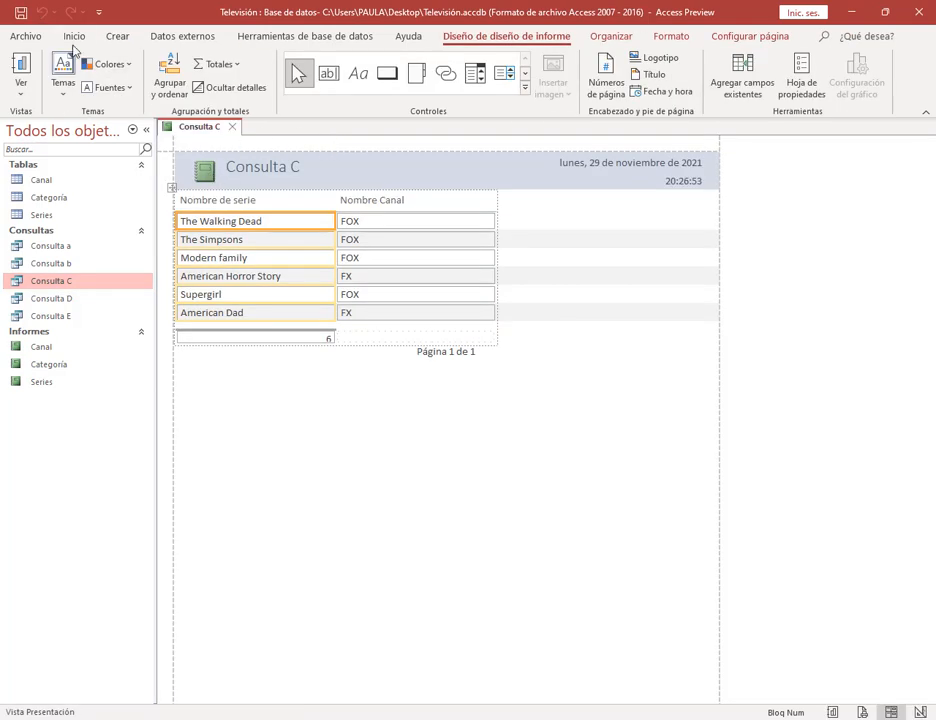
click(18, 12)
click(467, 280)
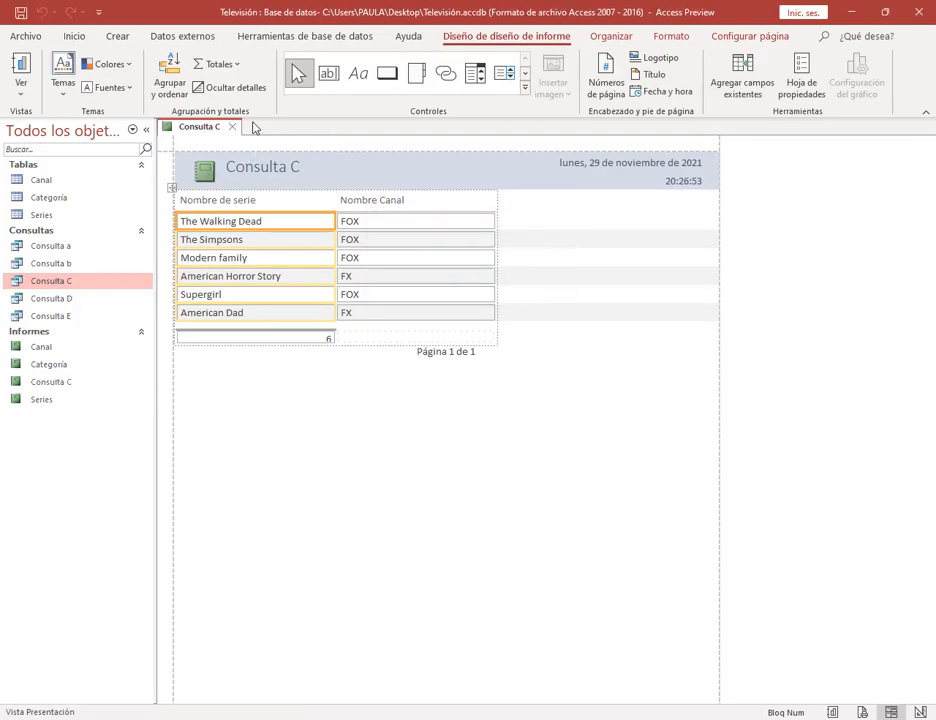
click(232, 127)
Create a report from the Consulta D query, save it as Consulta D and close it.
click(52, 299)
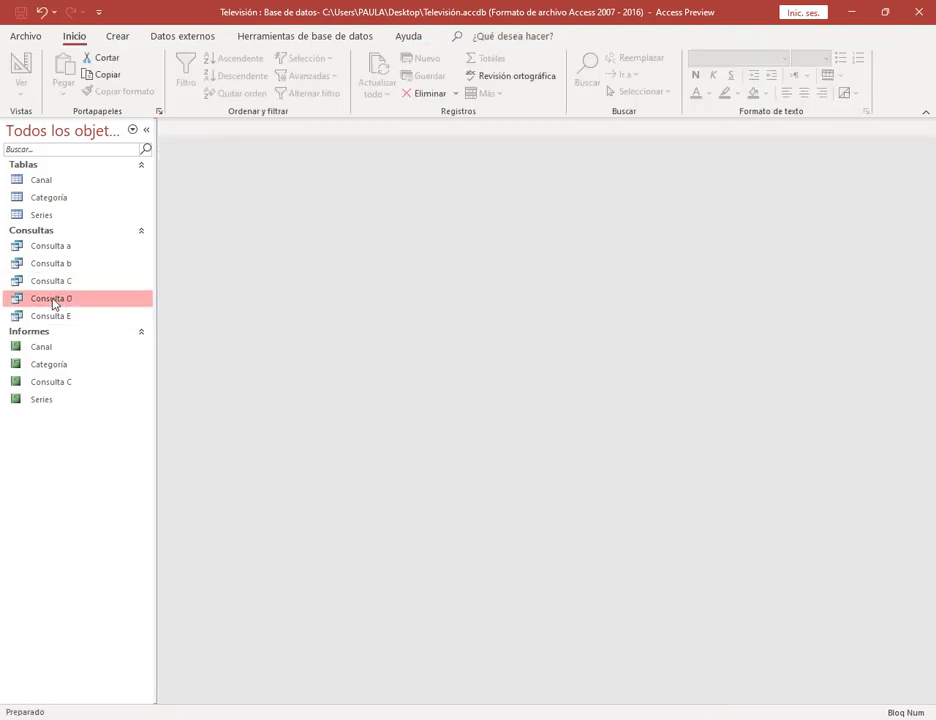
click(117, 36)
click(600, 75)
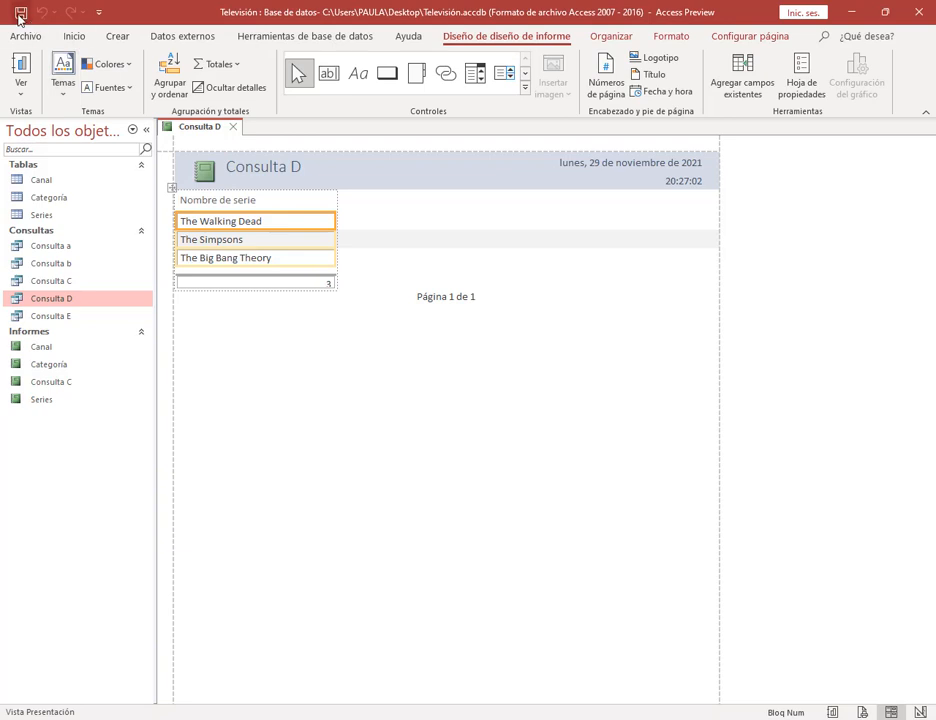
click(20, 14)
click(471, 281)
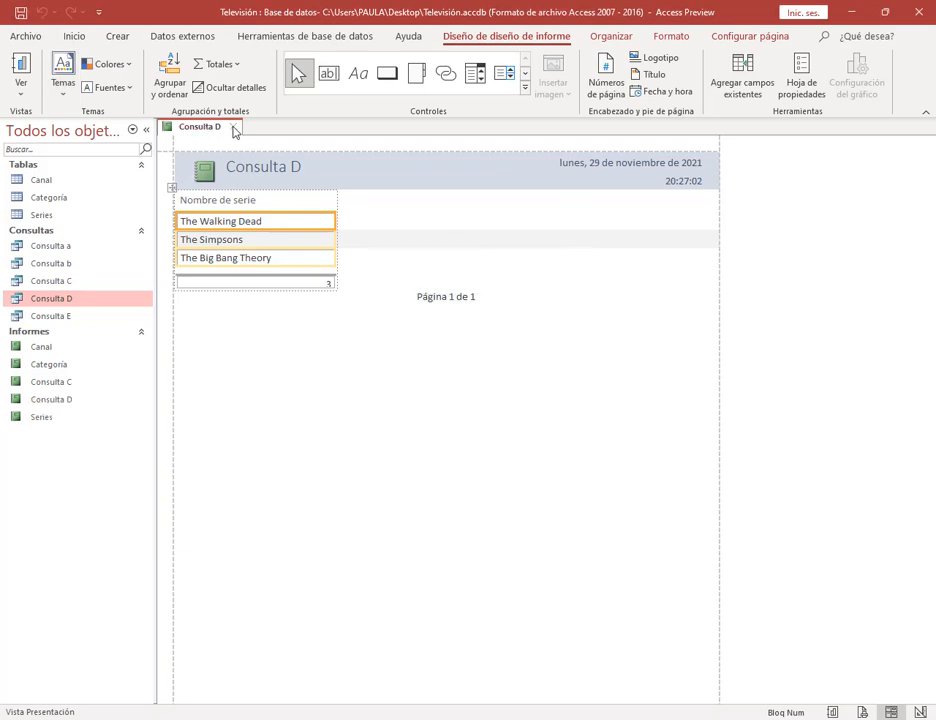
click(233, 127)
Create a report from the Consulta E query, save it as Consulta E and close it.
click(50, 316)
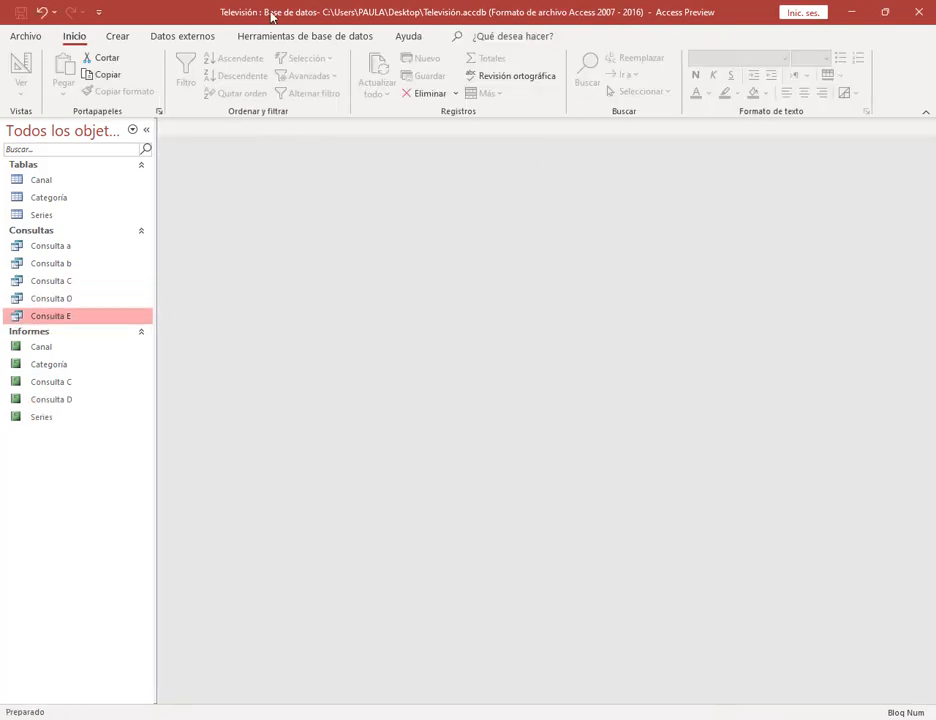
click(120, 36)
click(601, 72)
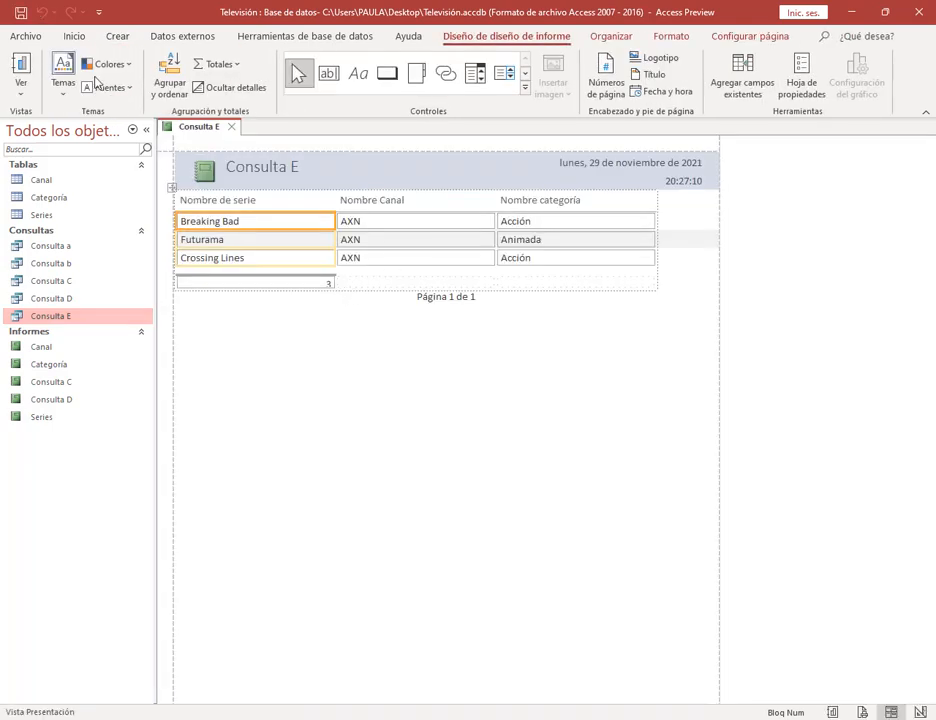
click(20, 12)
click(470, 278)
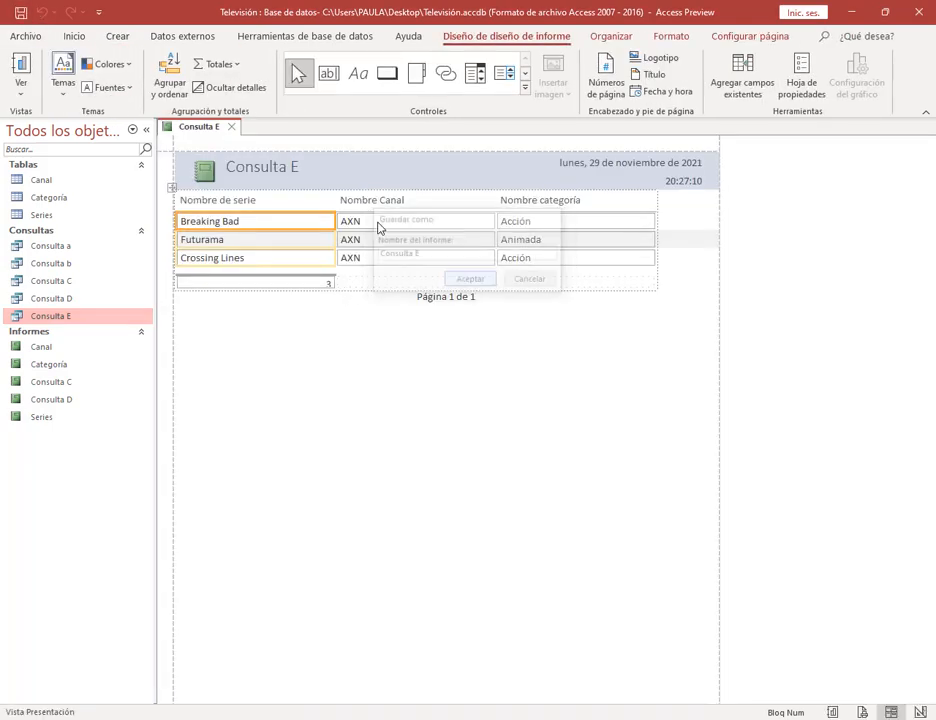
click(232, 127)
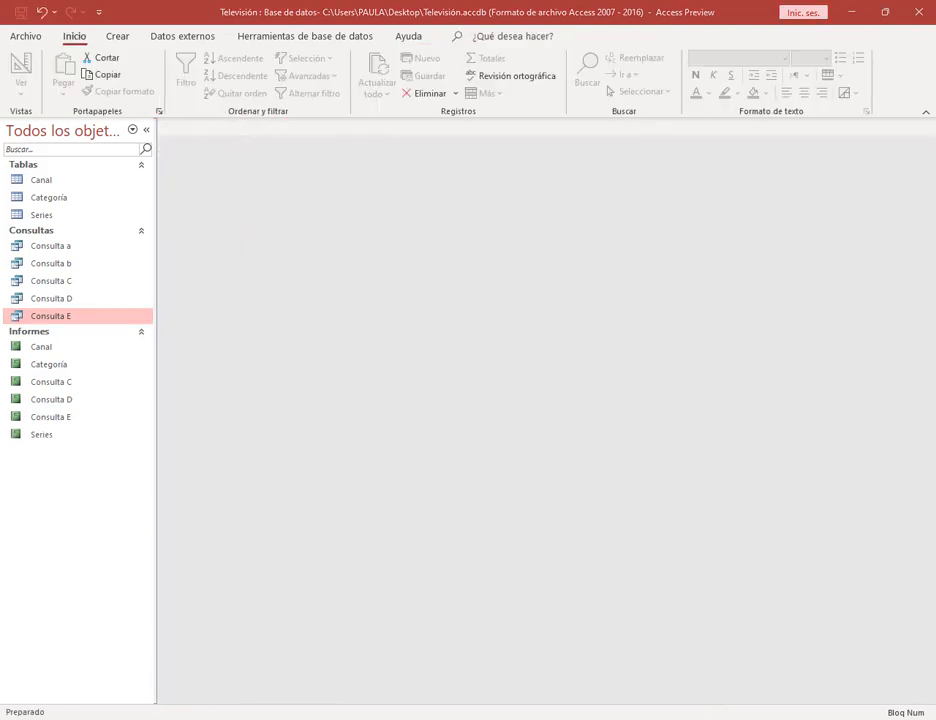
Switch to the browser to review the Formularios tasks on the practice sheet in Google Drive, and return to Access.
mouse_move(192, 713)
click(75, 660)
click(280, 10)
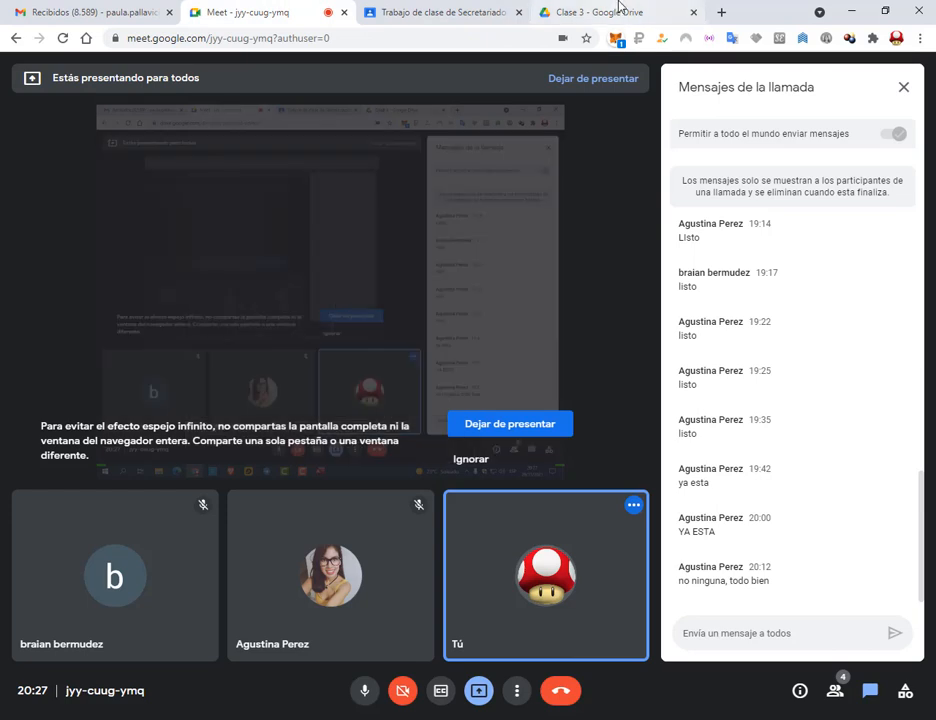
click(620, 10)
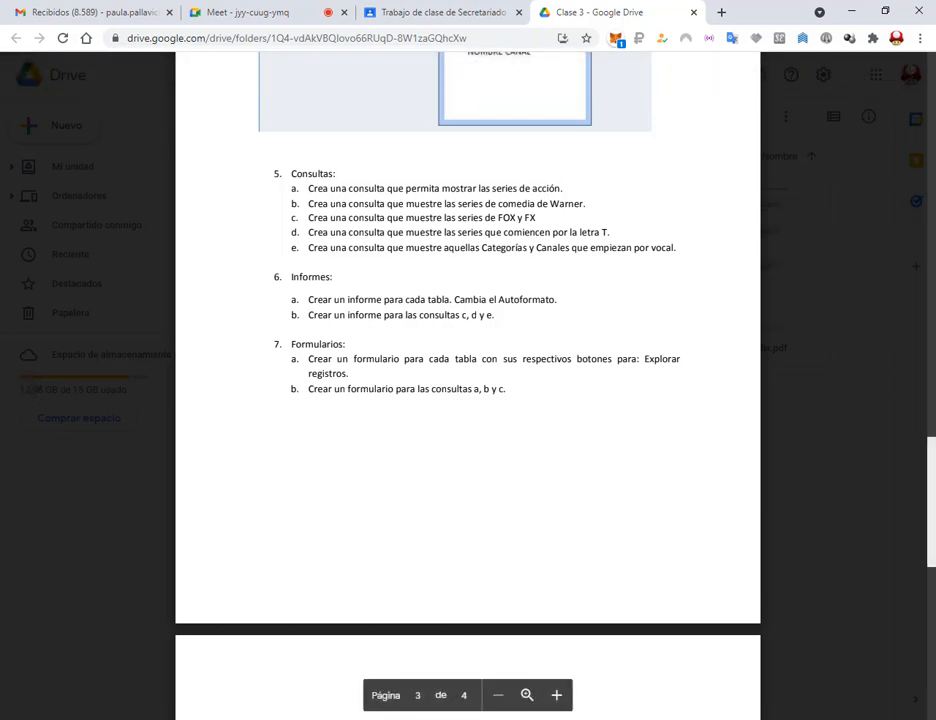
key(alt+Tab)
Create a form from the Canal table and, in Design view, extend its Detail section to about 10 cm high.
click(43, 183)
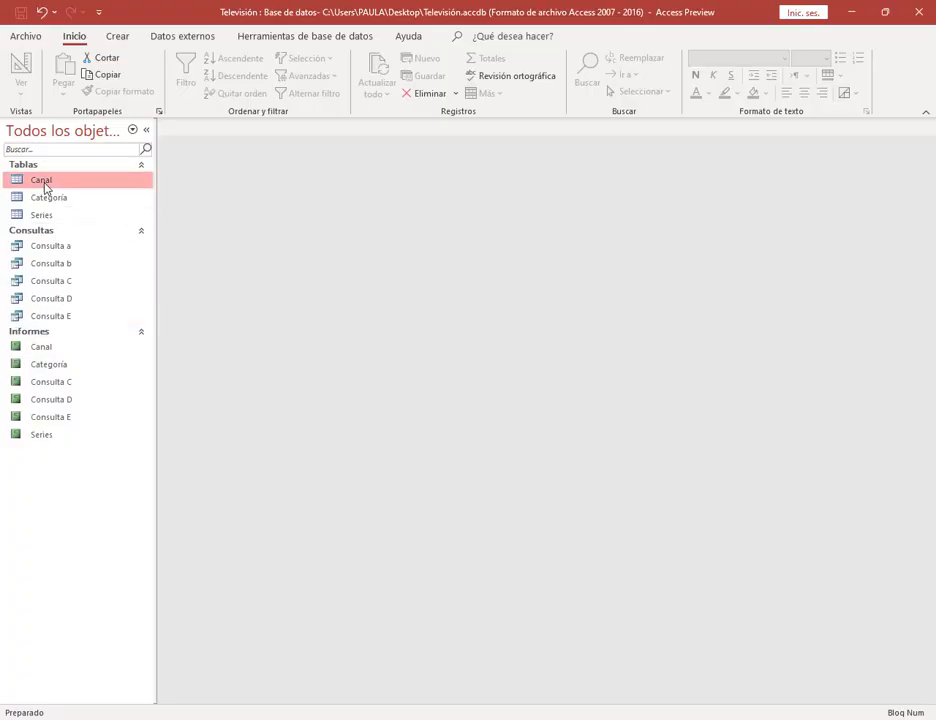
click(117, 39)
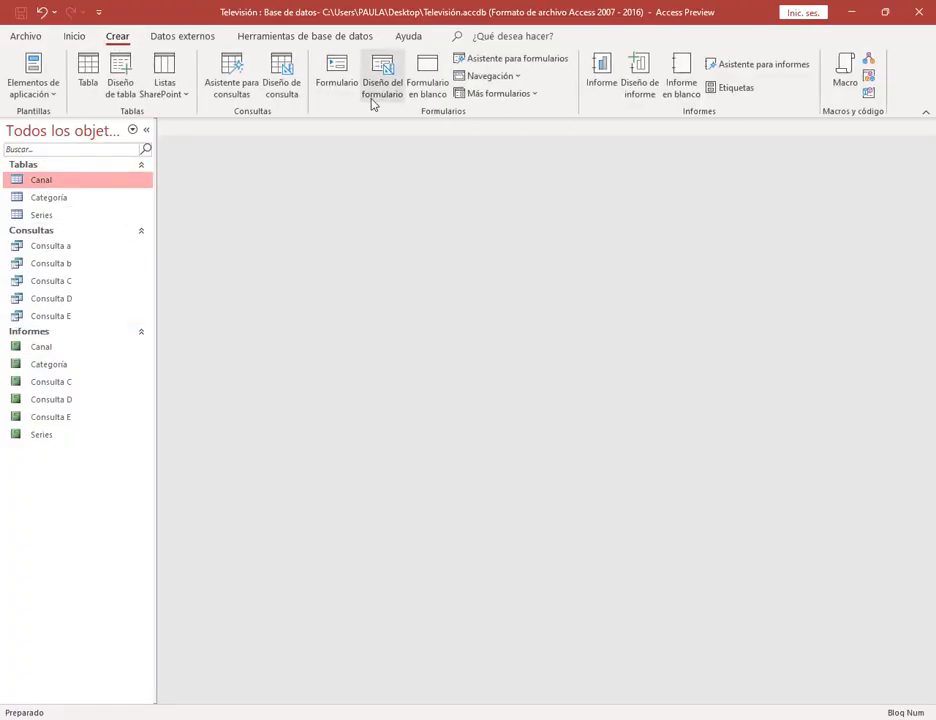
click(336, 92)
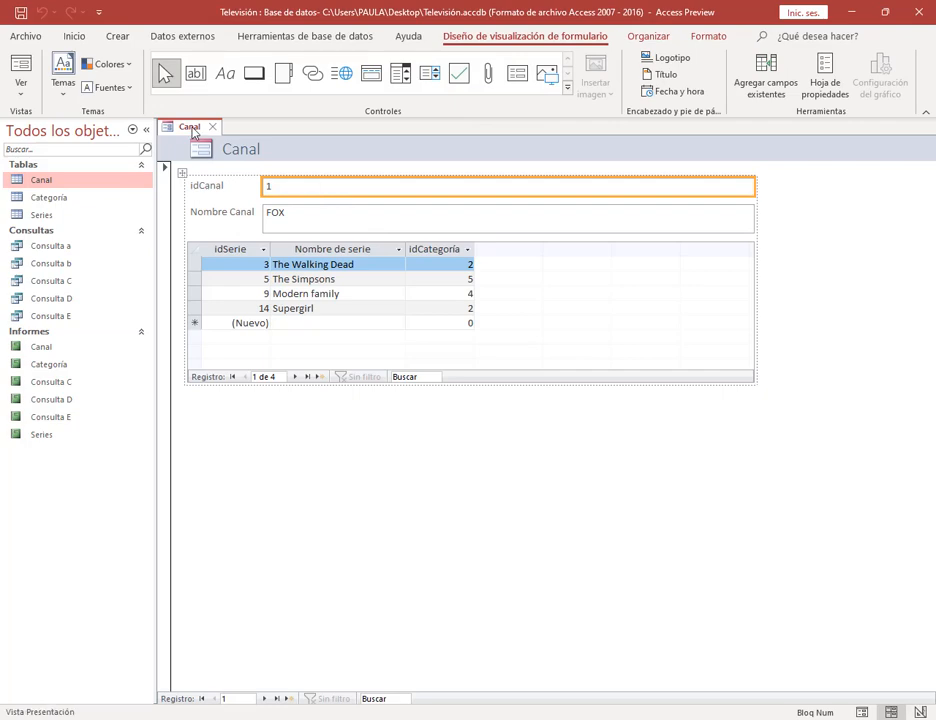
right_click(195, 133)
click(242, 244)
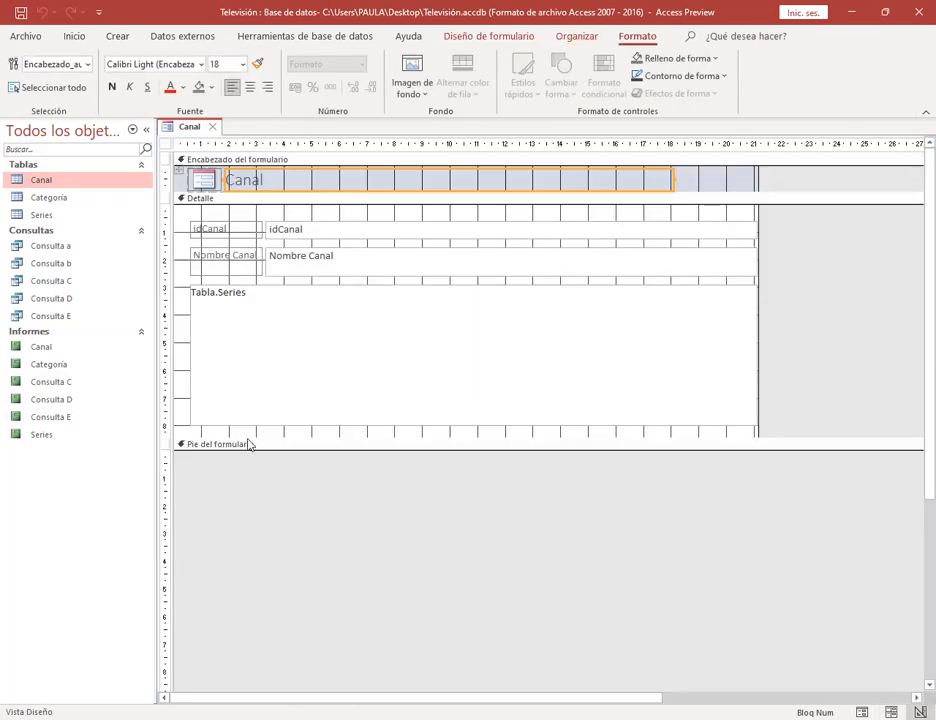
drag(249, 444, 249, 492)
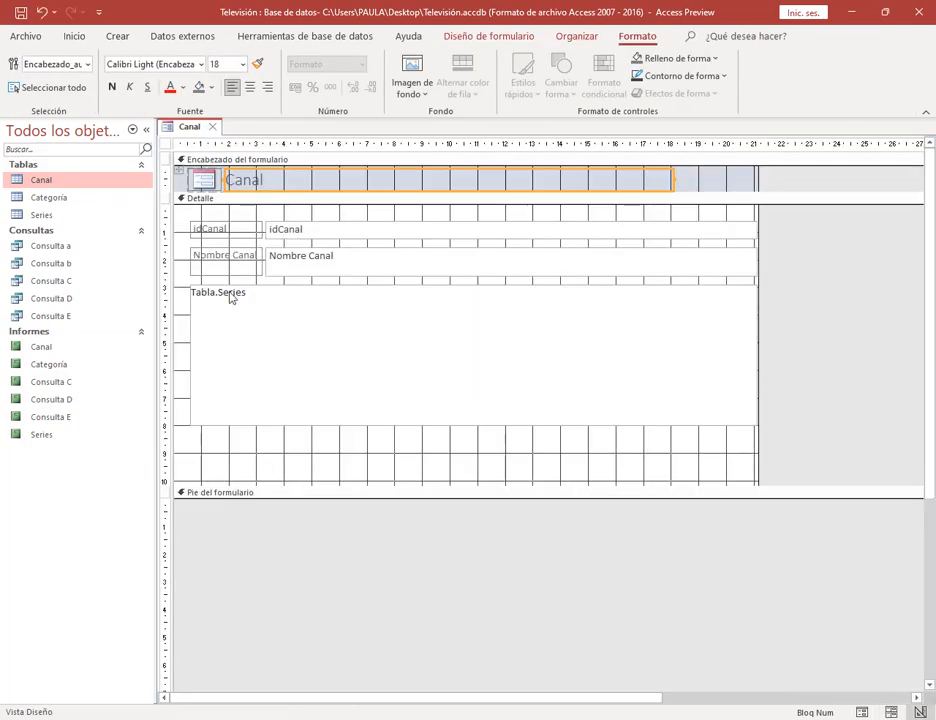
Add a command button below the Series subform that goes to the first record, showing the text Primer registro.
click(467, 38)
click(254, 73)
drag(203, 439, 258, 461)
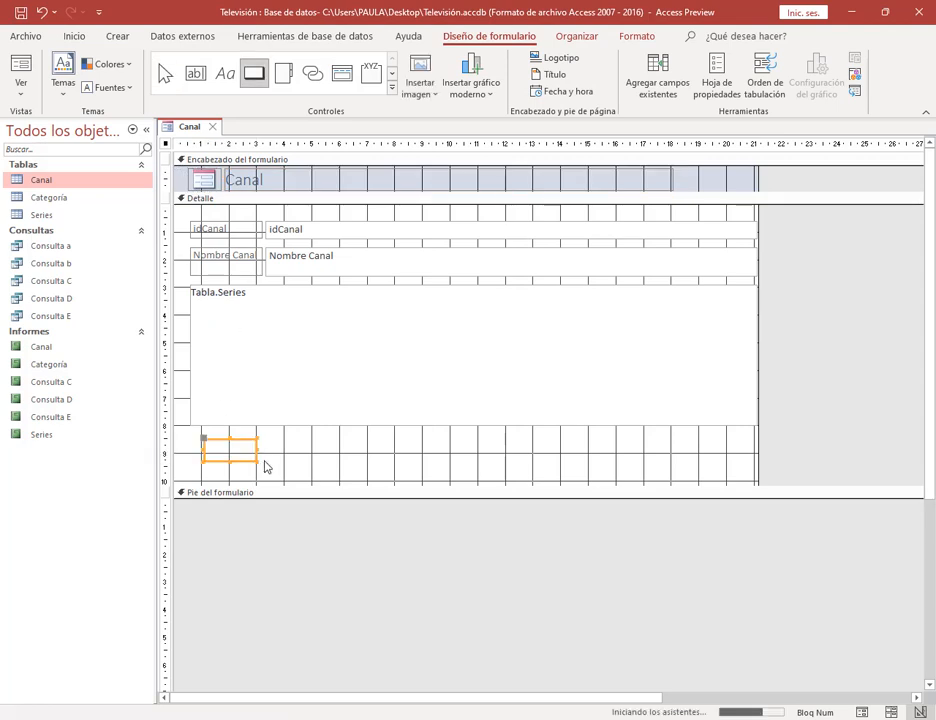
click(600, 286)
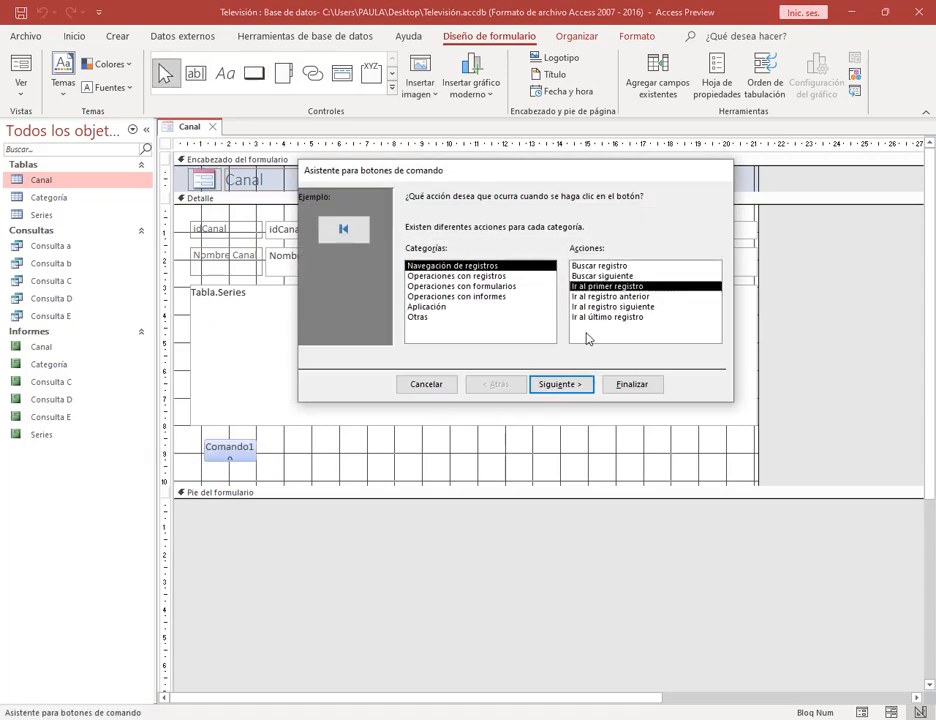
click(565, 385)
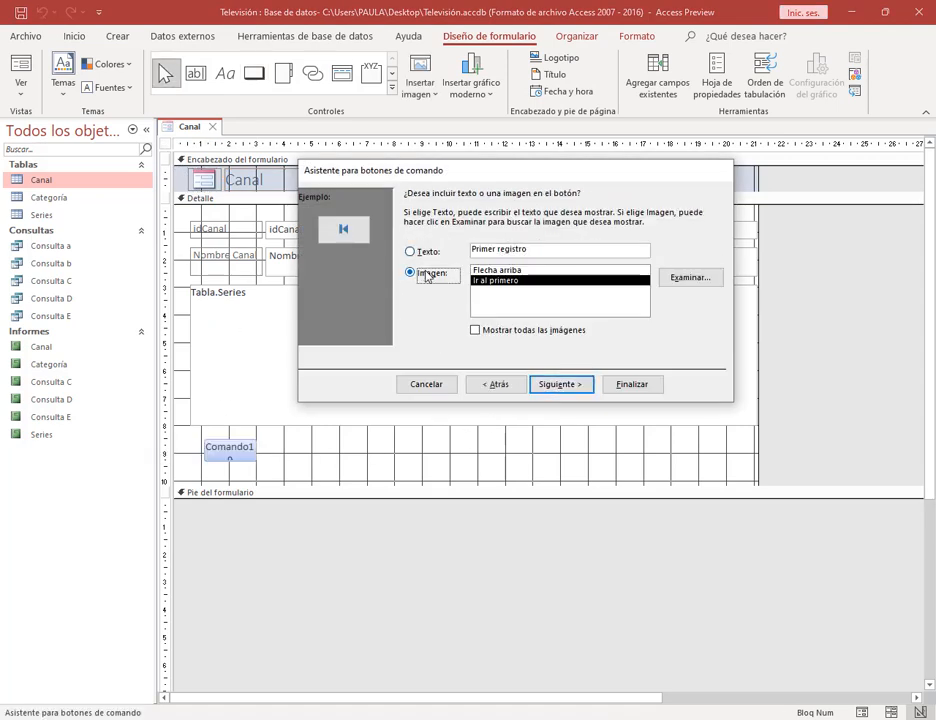
click(421, 258)
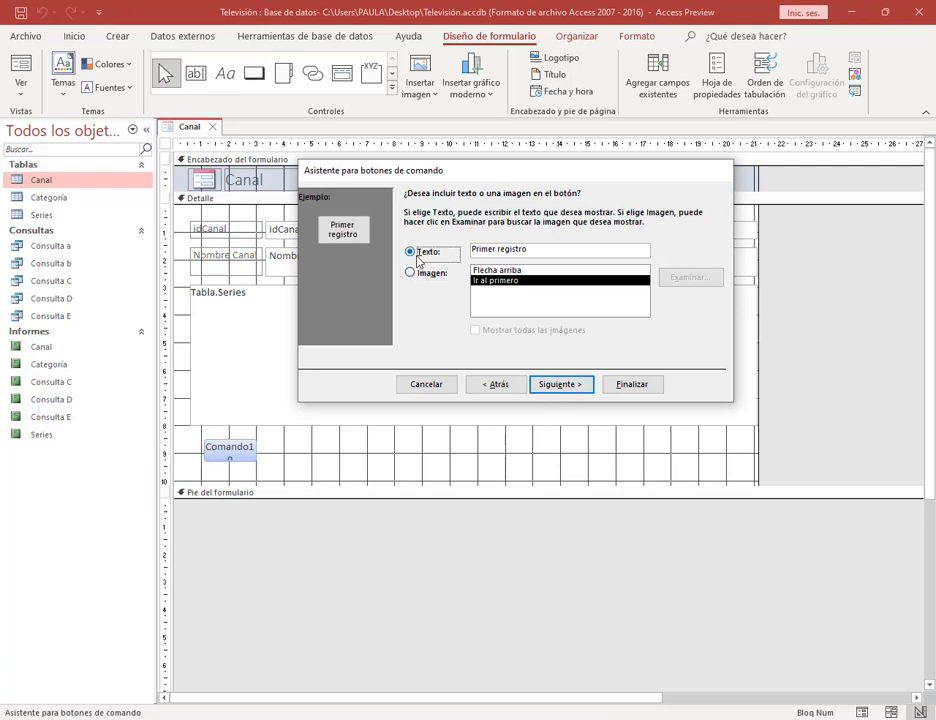
click(618, 387)
Add a command button beside Primer registro that goes to the previous record, showing the text Registro anterior.
click(254, 73)
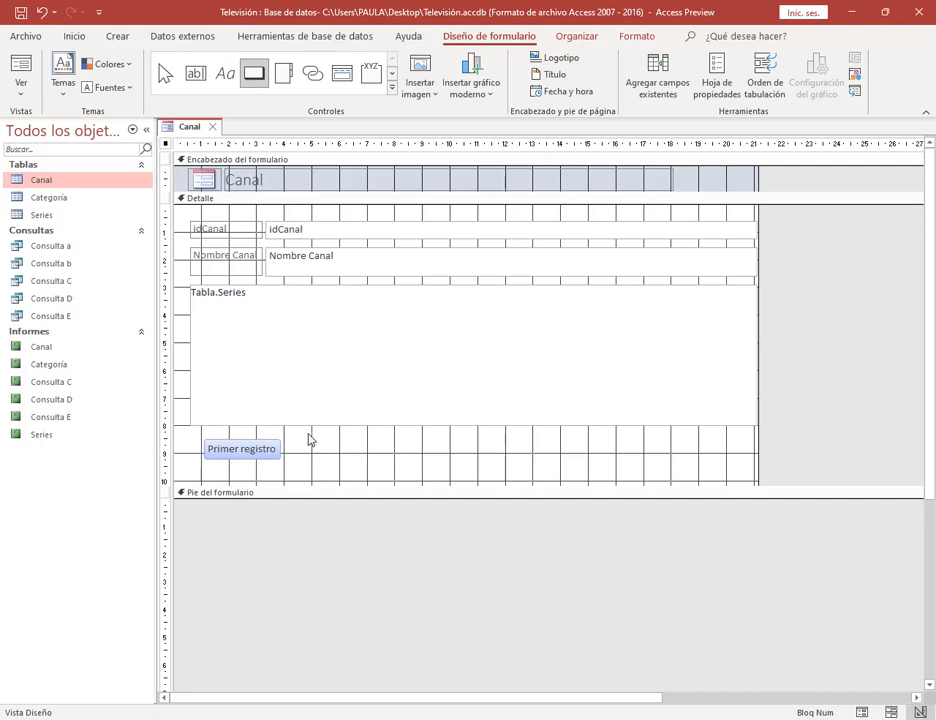
drag(309, 437, 334, 455)
click(603, 297)
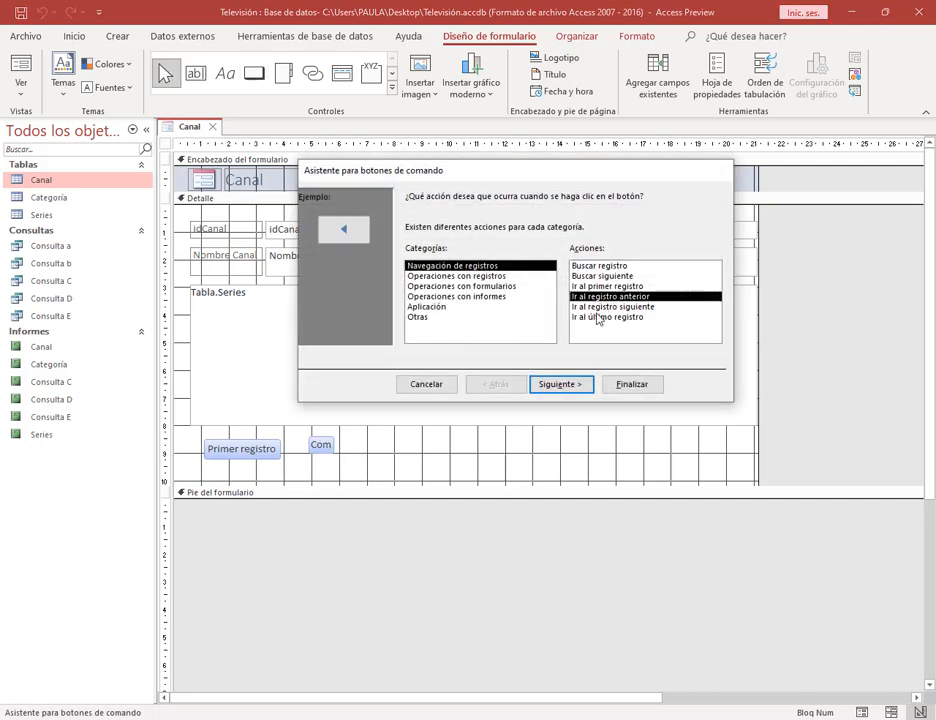
click(568, 384)
click(422, 252)
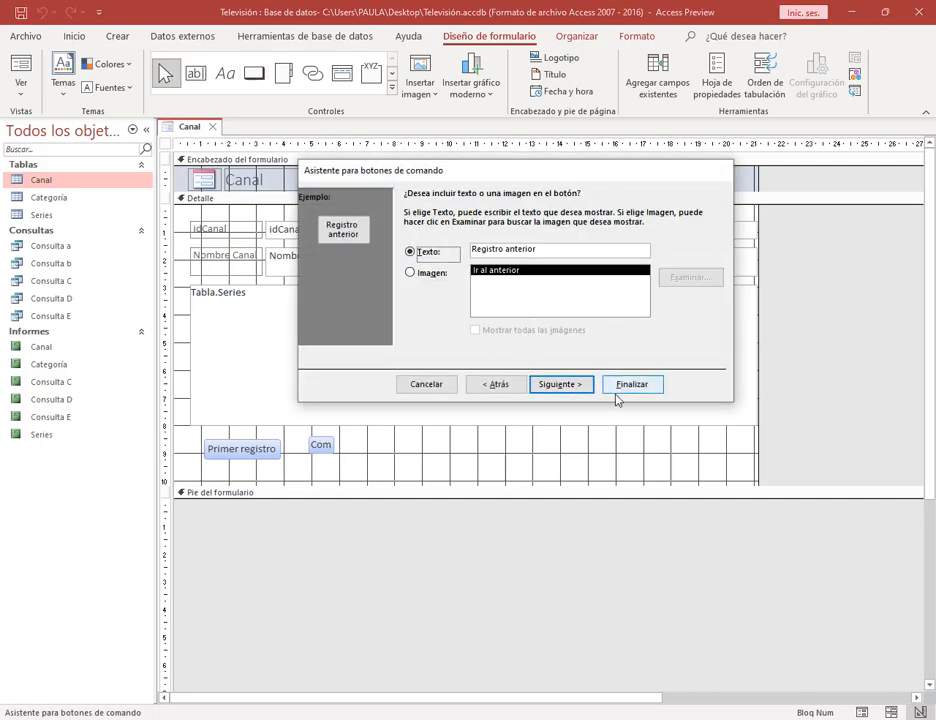
click(632, 385)
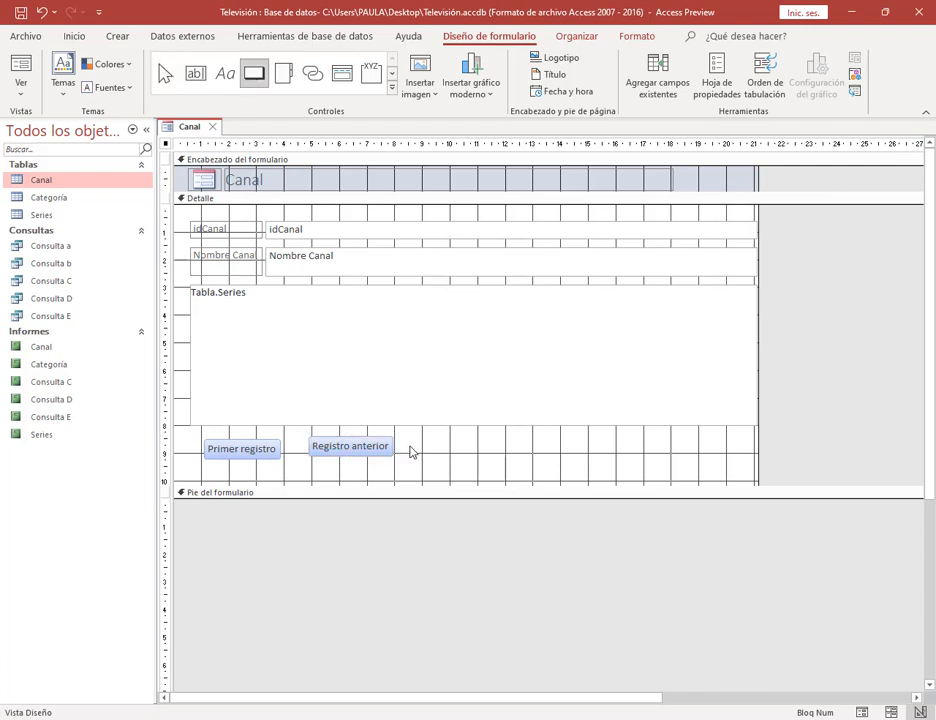
Add a command button beside Registro anterior that goes to the next record, showing the text Registro siguiente.
drag(414, 445, 453, 463)
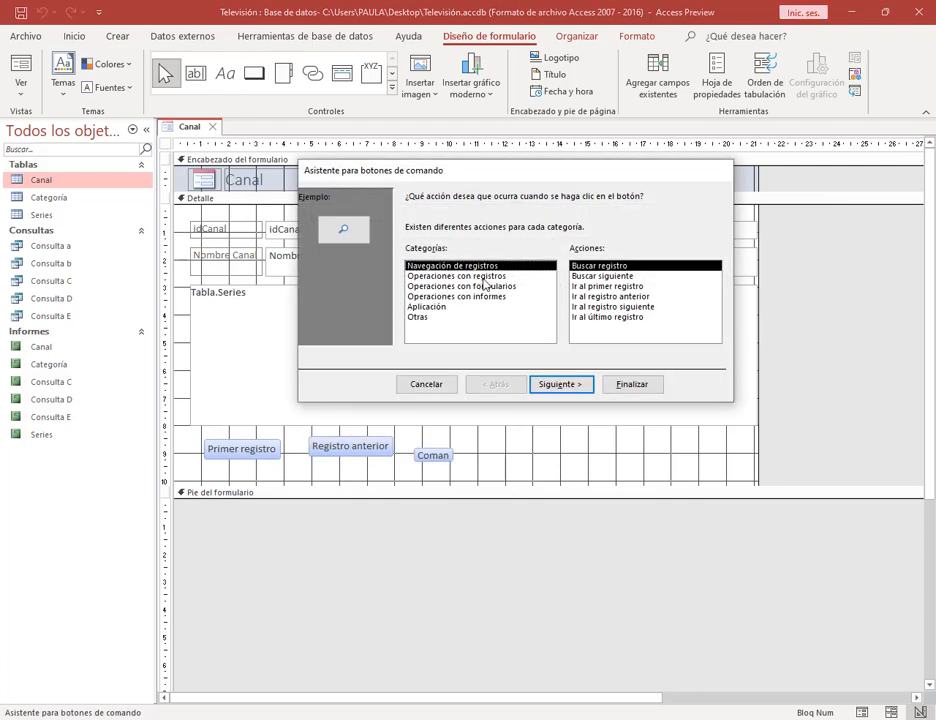
click(606, 307)
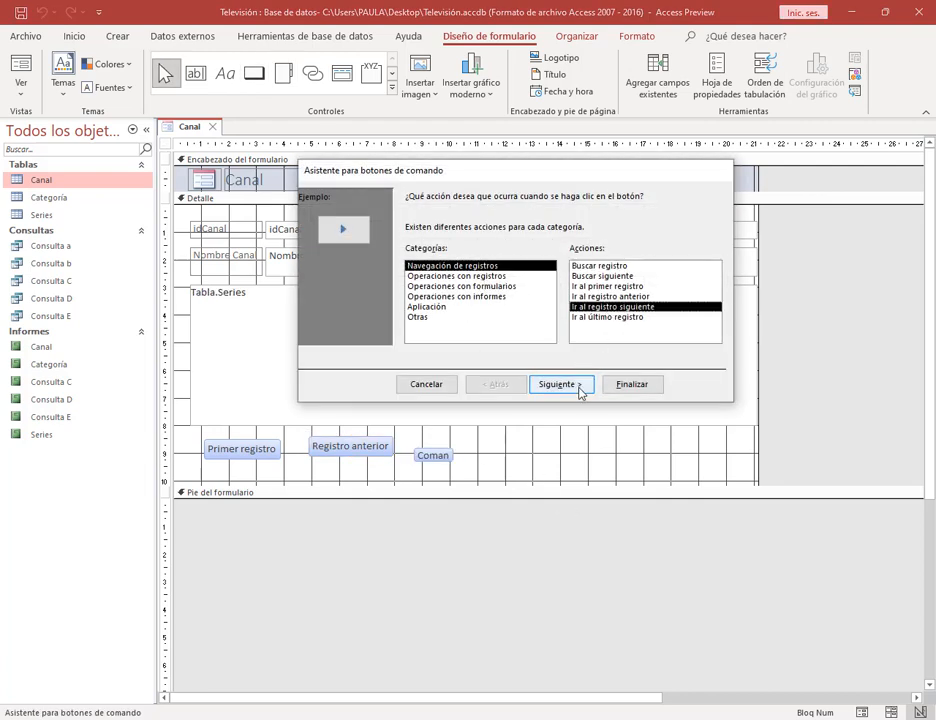
click(580, 385)
click(410, 252)
click(650, 384)
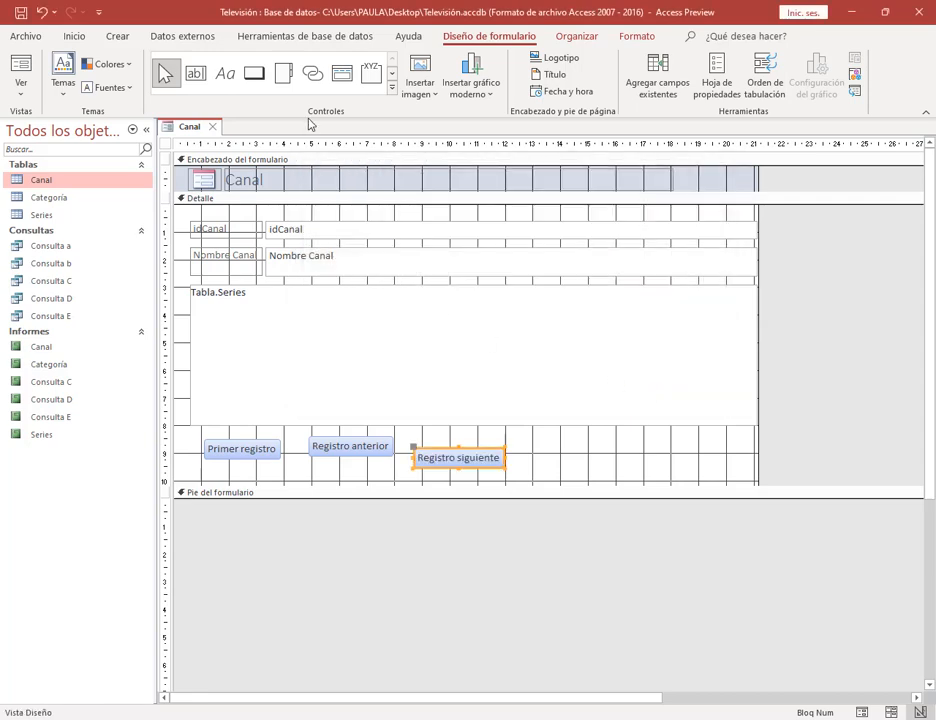
Add a command button beside Registro siguiente that goes to the last record, showing the text Último registro.
click(254, 73)
drag(532, 443, 561, 455)
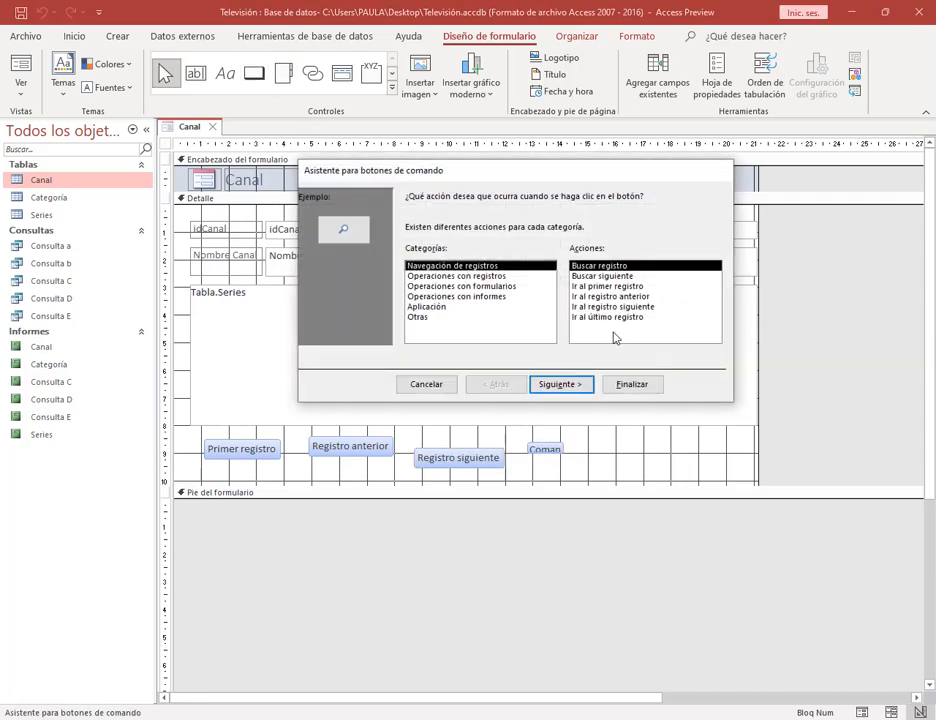
click(606, 317)
click(580, 387)
key(alt+t)
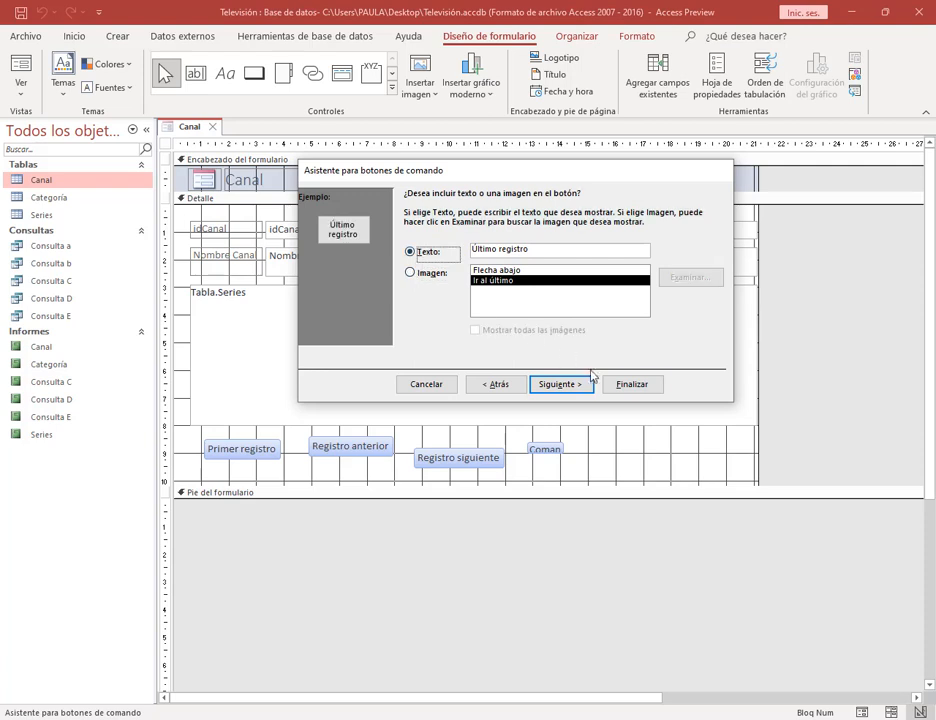
click(622, 385)
Align the four navigation buttons on the Canal form by their top edges and equalize their horizontal spacing.
drag(655, 442, 195, 468)
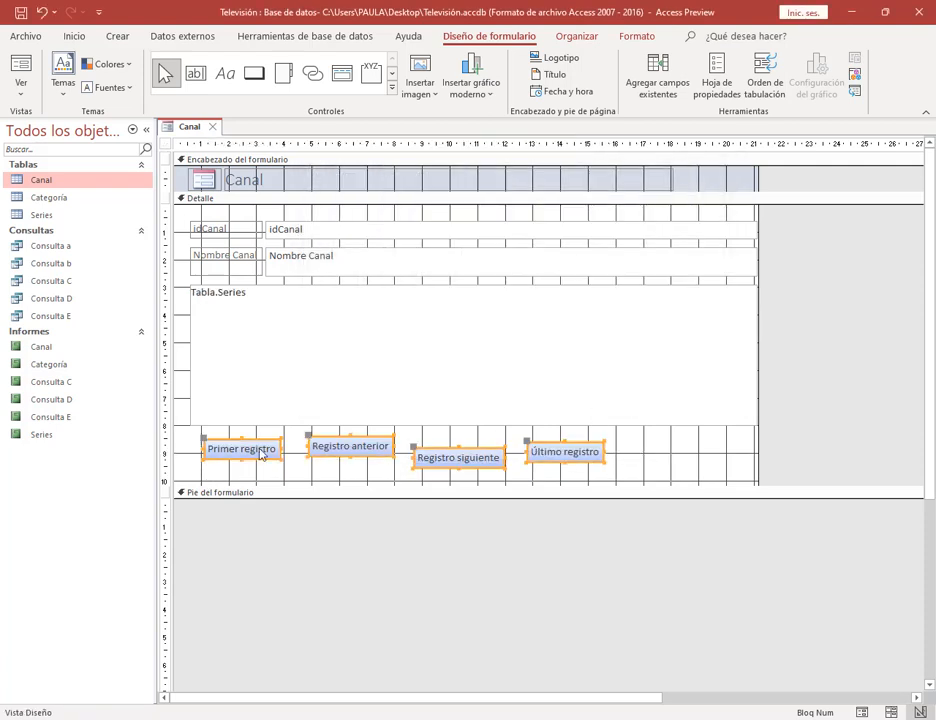
click(590, 38)
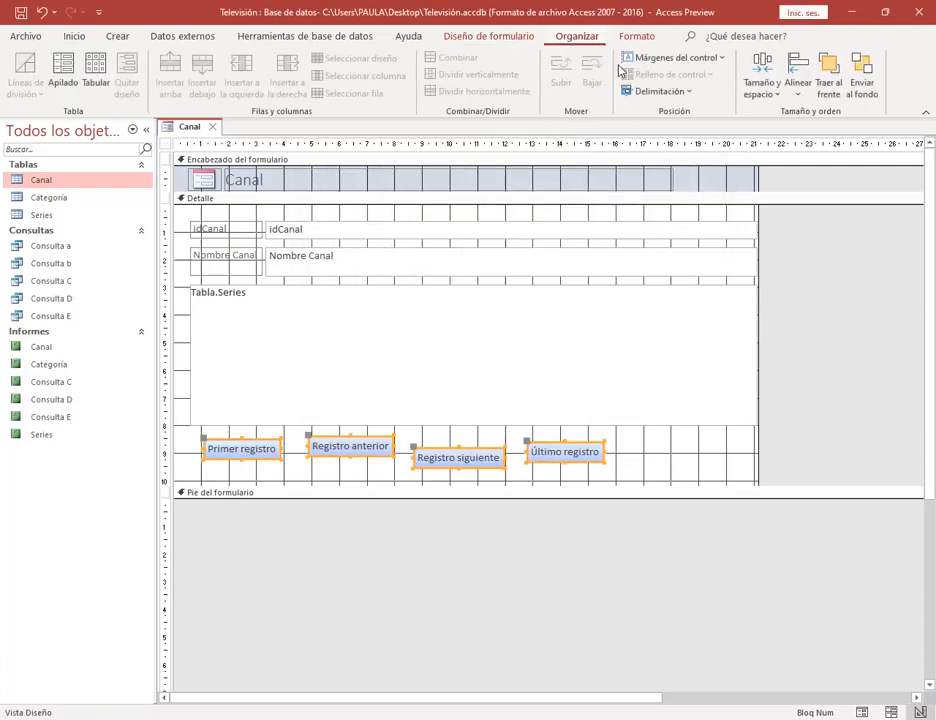
click(799, 78)
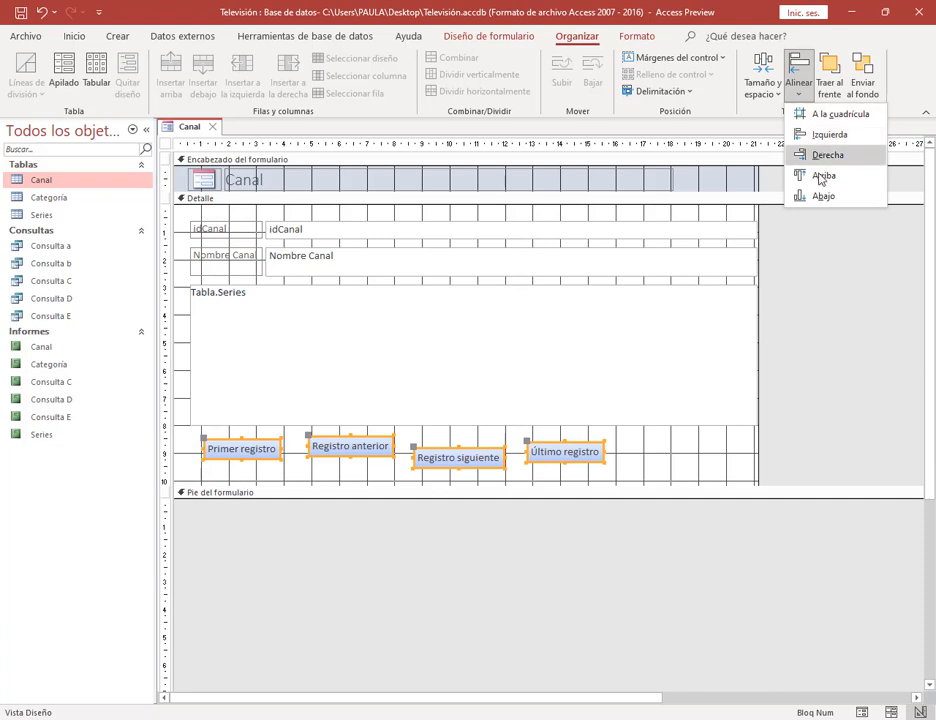
click(824, 175)
click(763, 82)
click(789, 285)
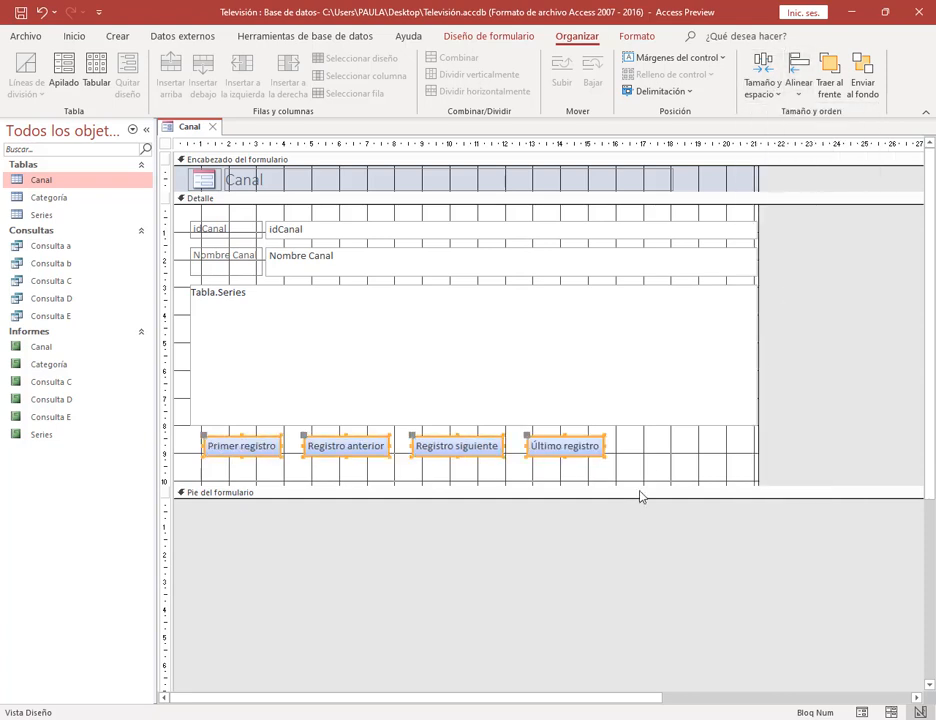
Show the Canal form in Form view and test its next, previous, last and first record buttons.
click(631, 463)
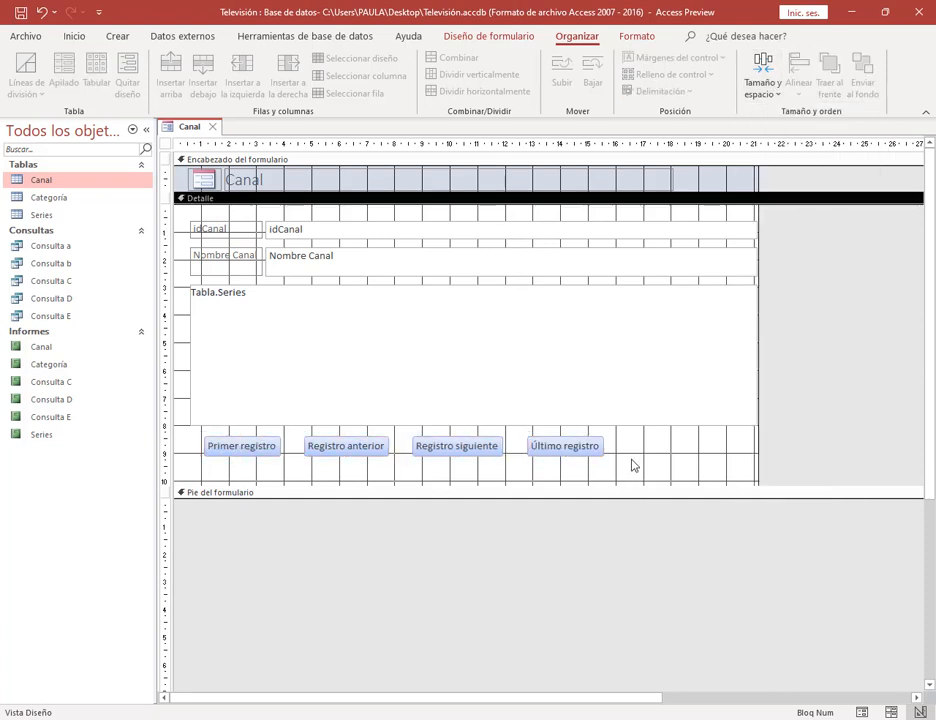
right_click(193, 133)
click(226, 203)
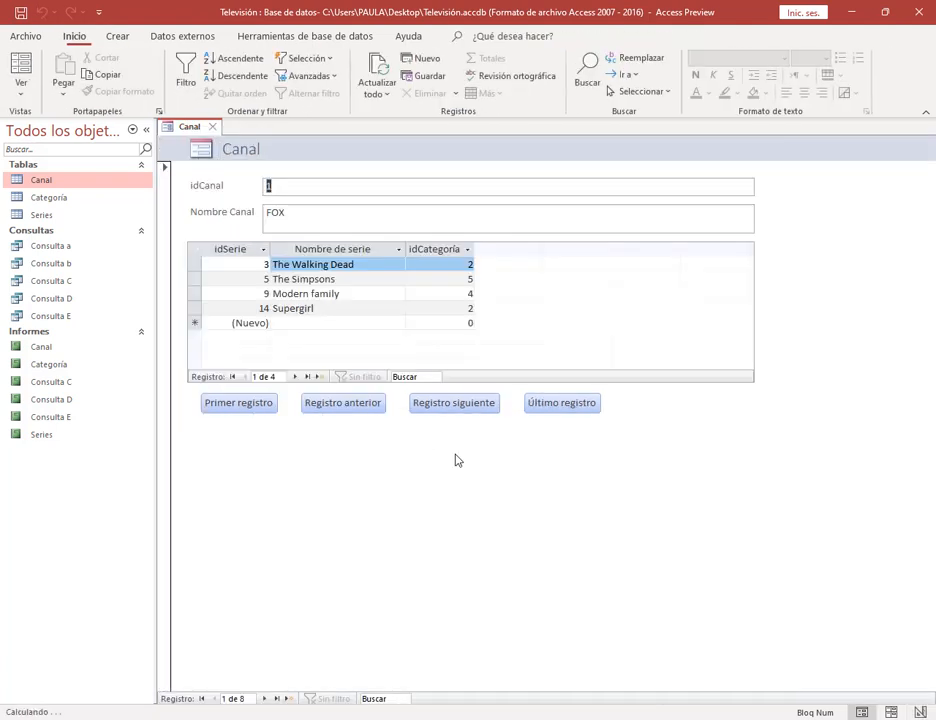
click(443, 406)
click(359, 407)
click(549, 406)
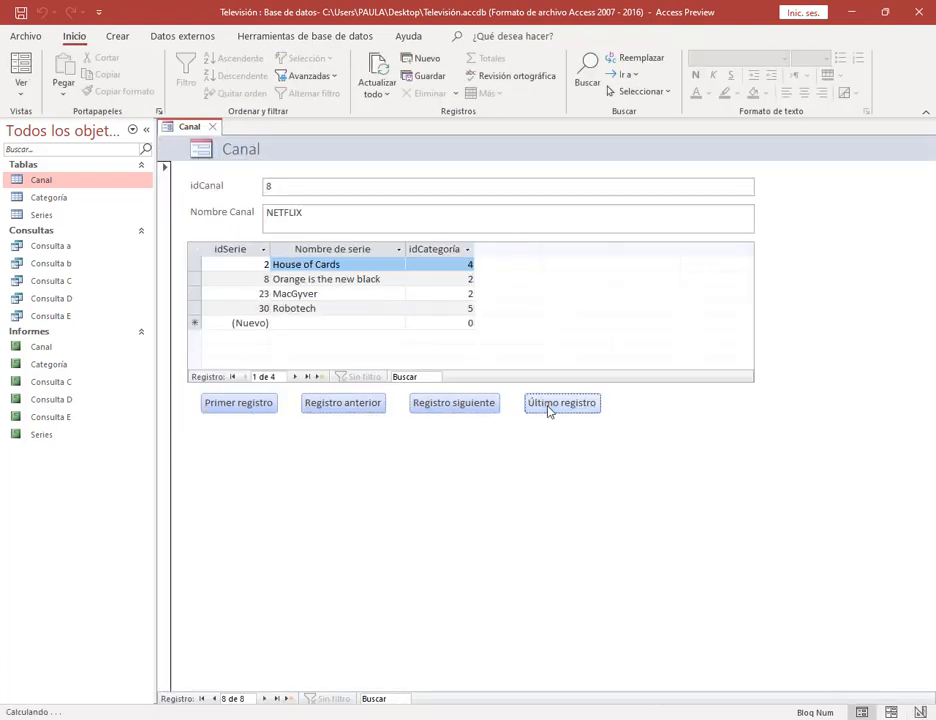
click(256, 410)
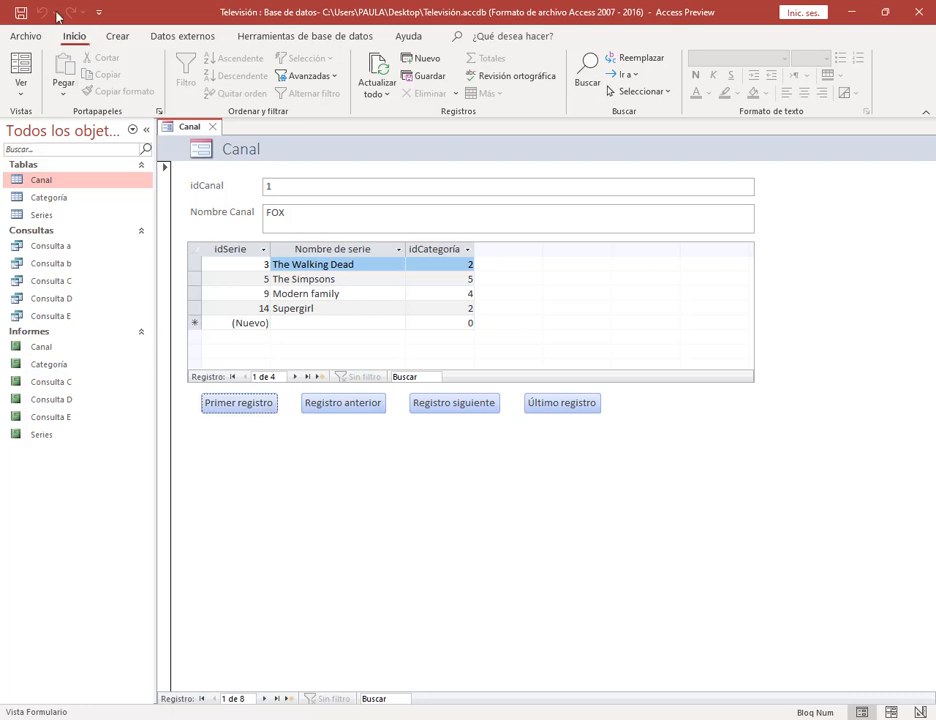
Save the form under the name Canal and close it.
click(20, 14)
click(471, 281)
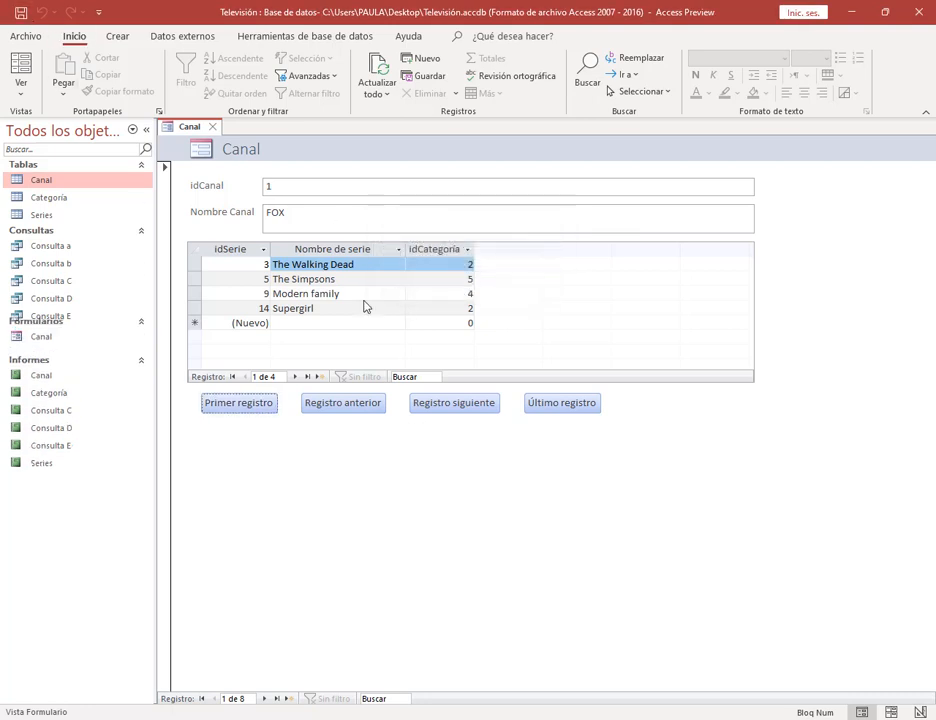
click(212, 128)
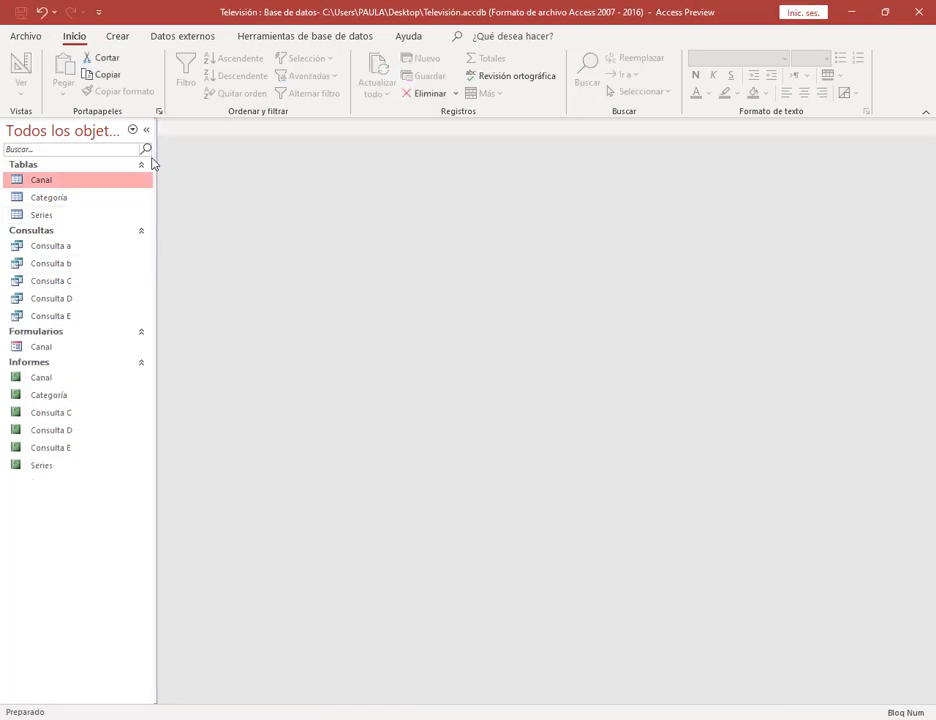
Create a form from the Categoría table and, in Design view, extend its detail section to about 10 cm high.
click(50, 195)
click(118, 37)
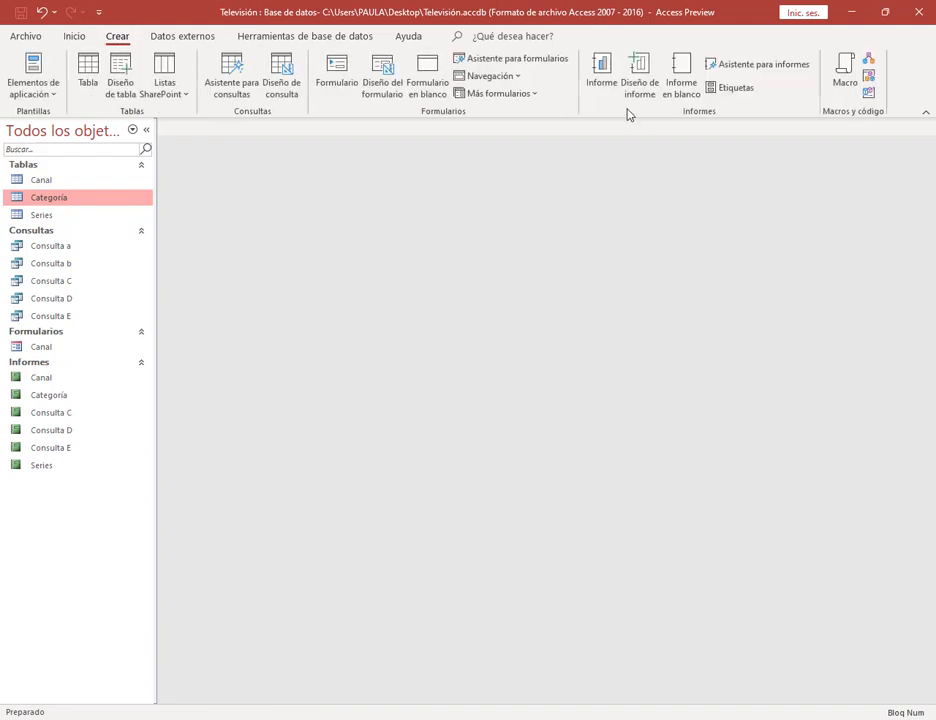
click(336, 66)
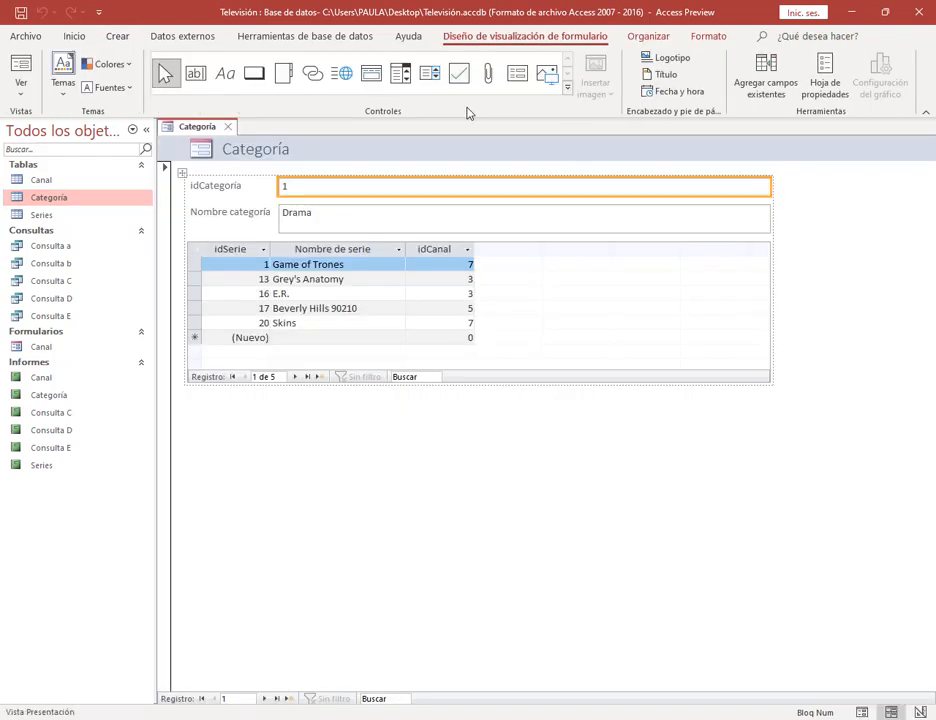
right_click(181, 128)
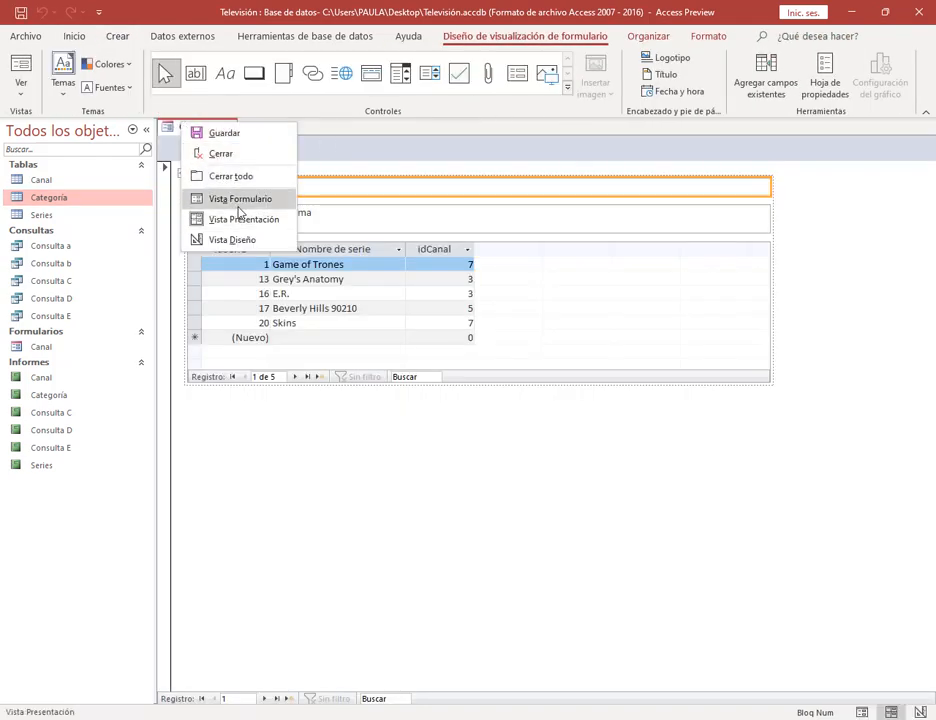
click(246, 245)
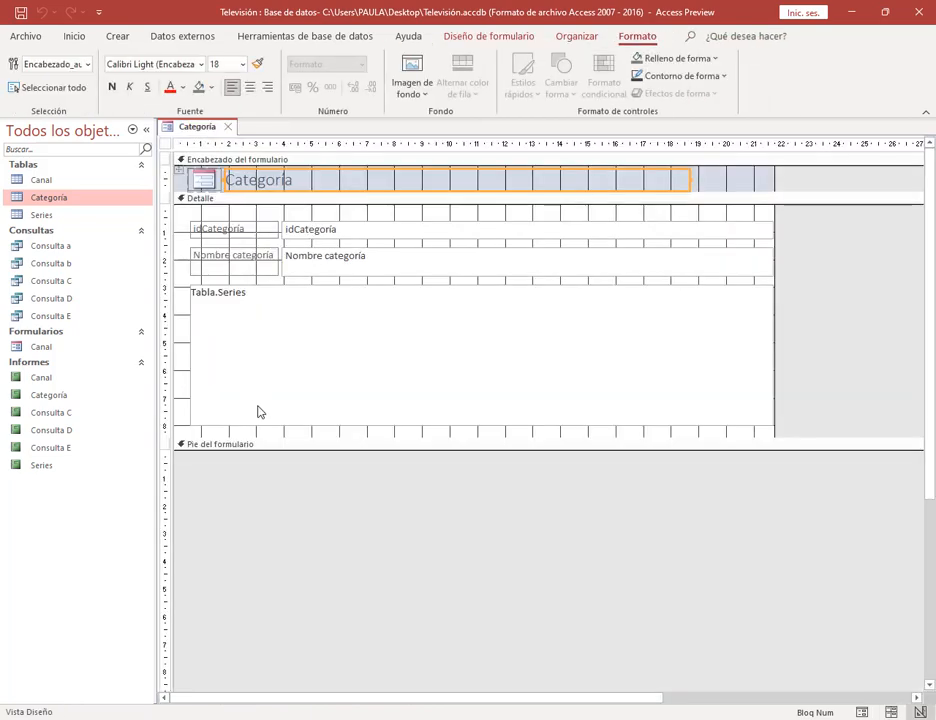
drag(277, 443, 293, 486)
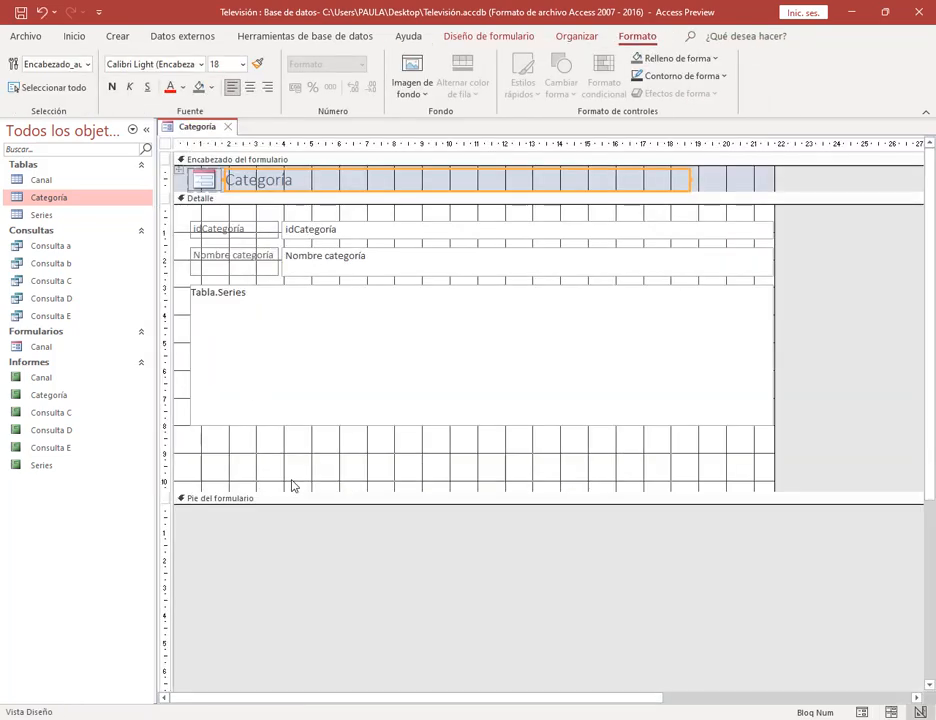
Add a command button below the Series subform that goes to the first record, showing the text Primer registro.
click(489, 36)
click(254, 73)
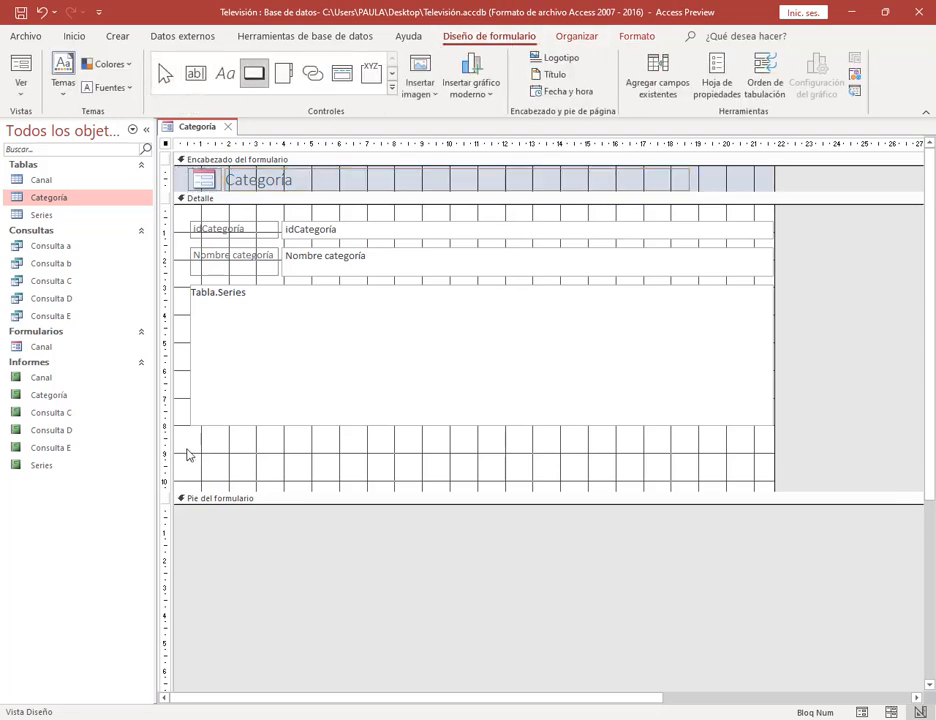
drag(225, 457, 250, 460)
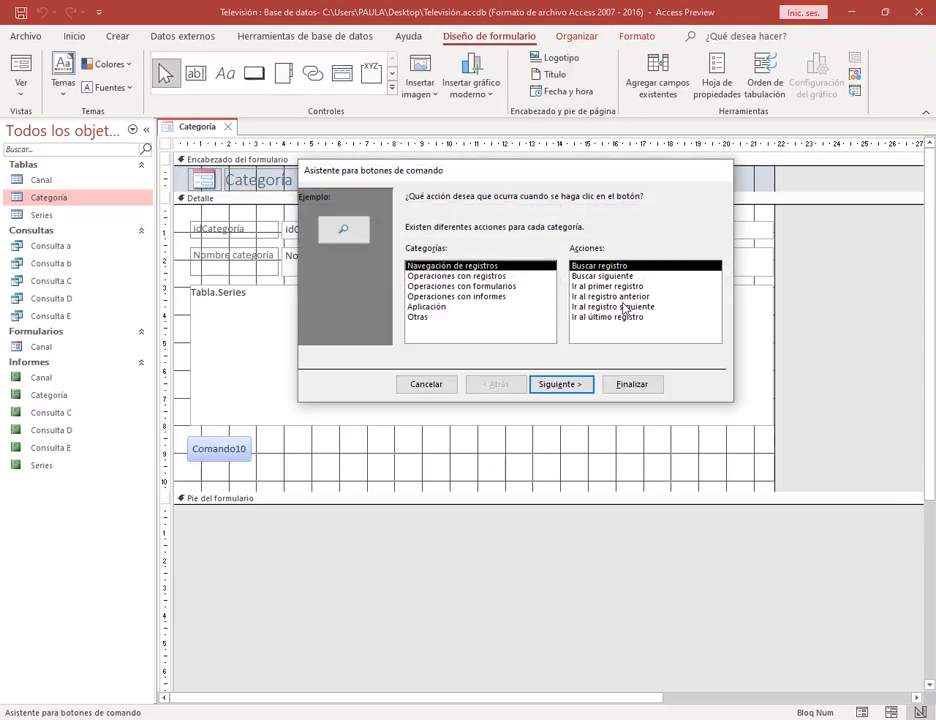
click(612, 287)
click(560, 384)
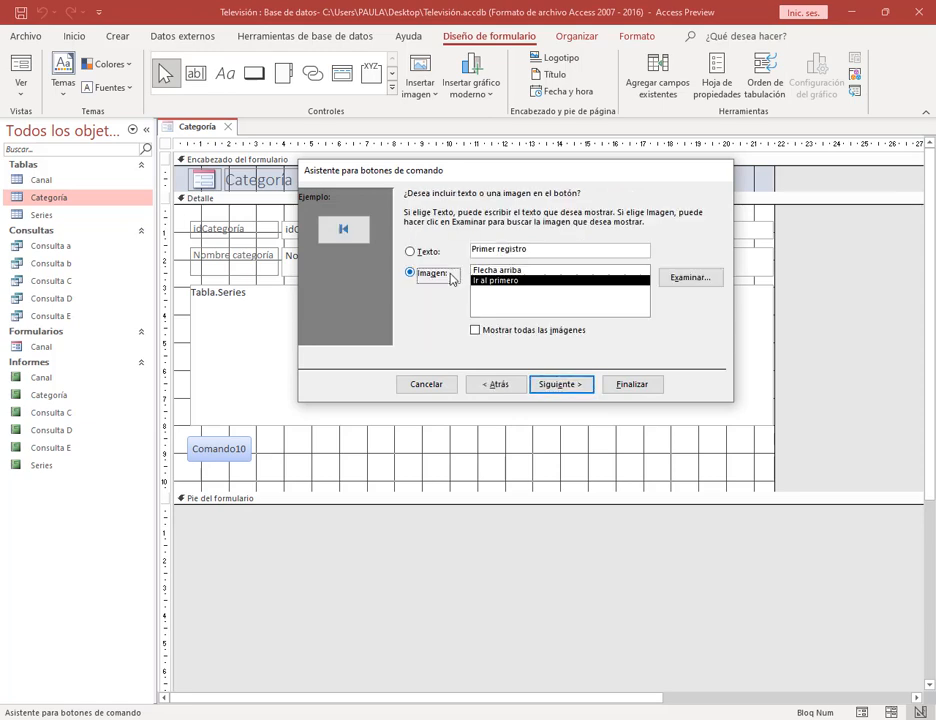
click(426, 252)
click(632, 385)
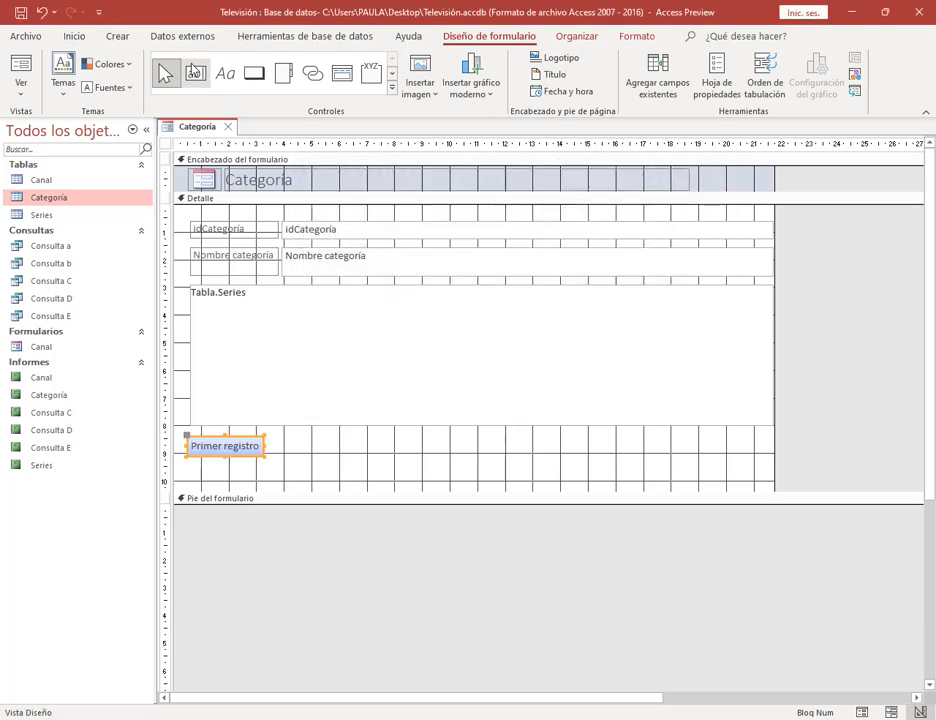
Add a command button beside Primer registro on the Categoría form that goes to the previous record, showing the text Registro anterior.
click(253, 73)
drag(299, 437, 361, 455)
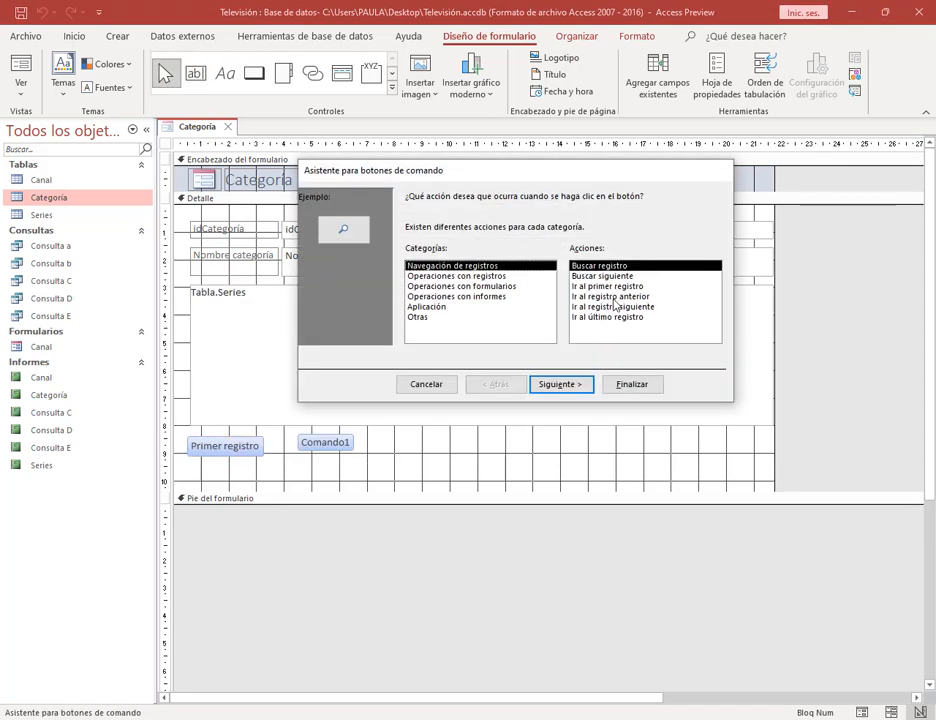
click(612, 296)
click(560, 384)
click(410, 252)
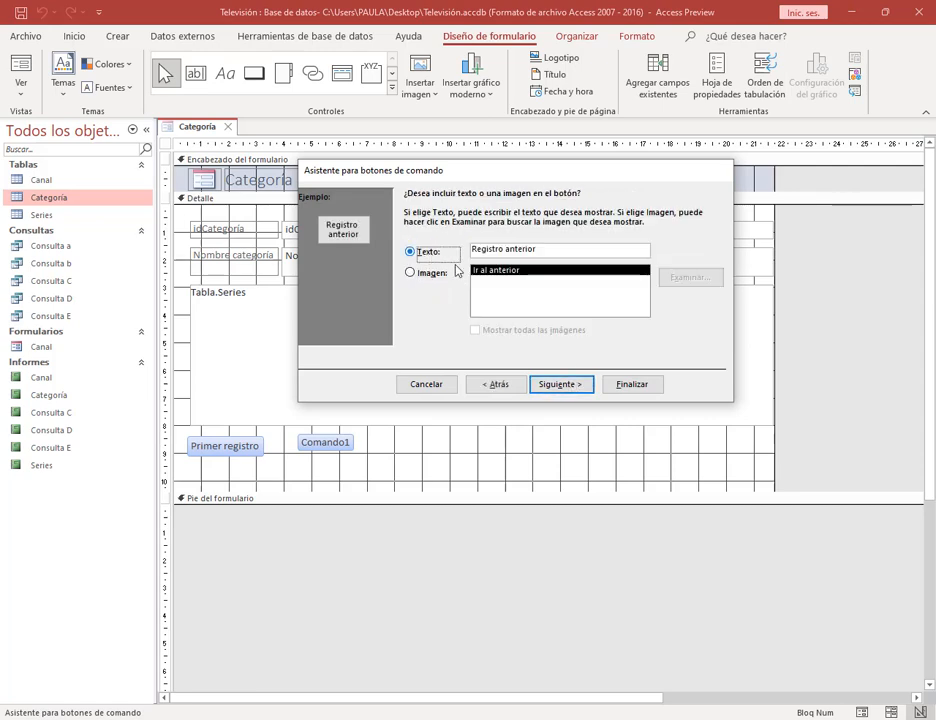
click(632, 385)
Add a command button beside Registro anterior on the Categoría form that goes to the next record, showing the text Registro siguiente.
click(253, 73)
drag(403, 449, 468, 468)
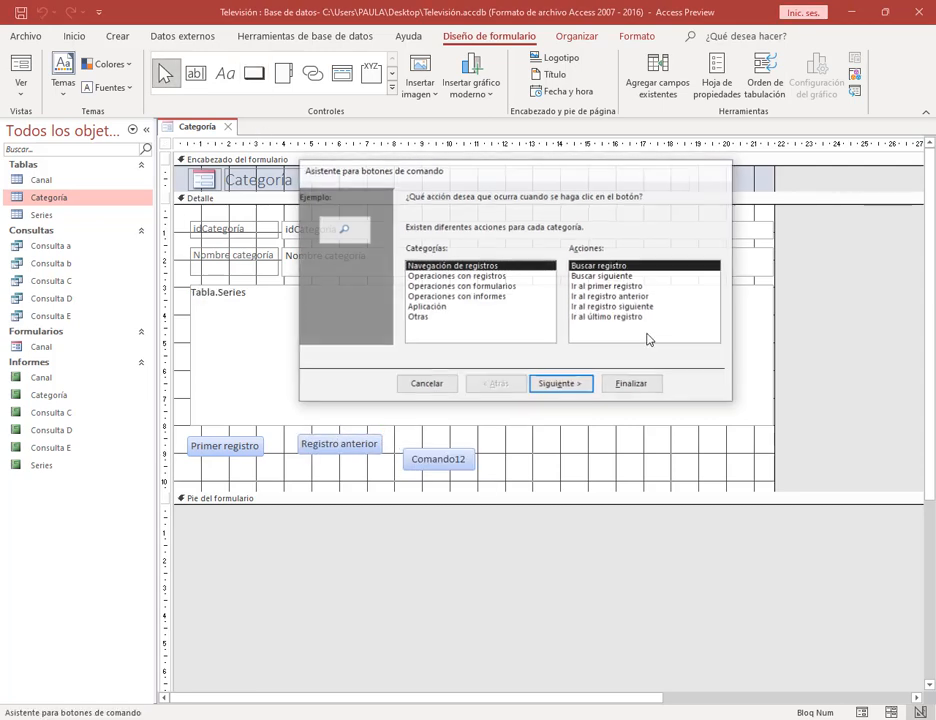
click(612, 306)
click(560, 384)
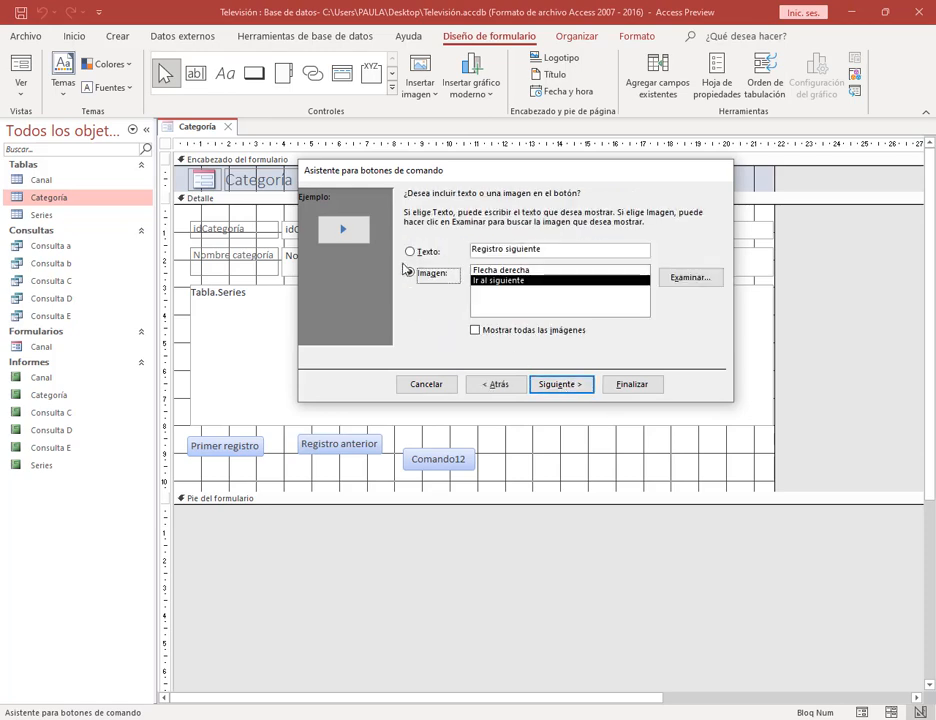
click(410, 252)
click(632, 384)
Add a command button beside Registro siguiente on the Categoría form that goes to the last record, showing the text Último registro.
click(251, 80)
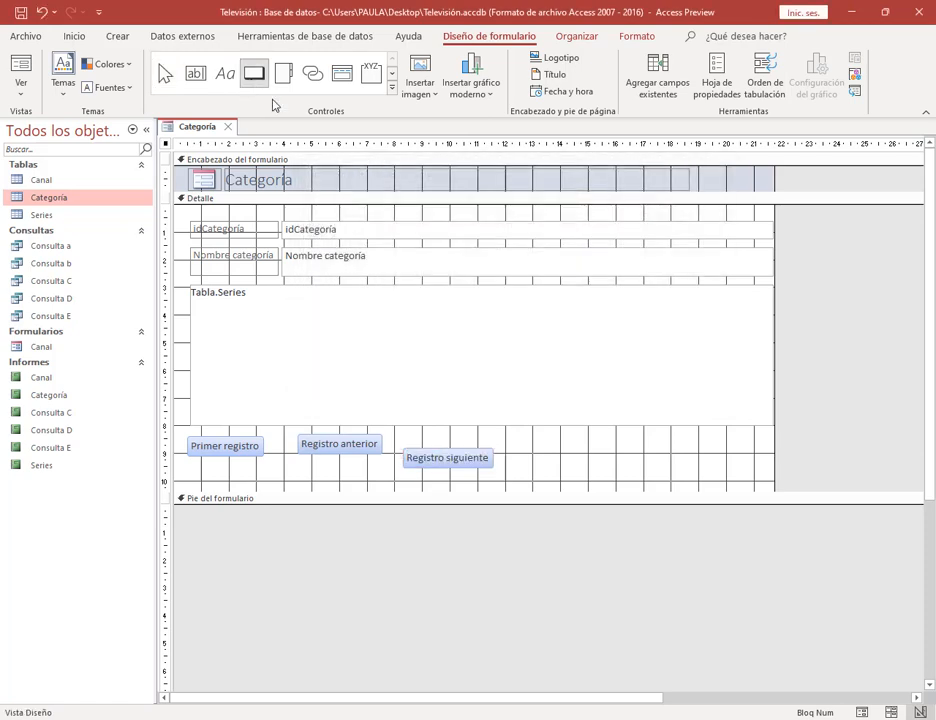
drag(517, 444, 600, 456)
click(612, 317)
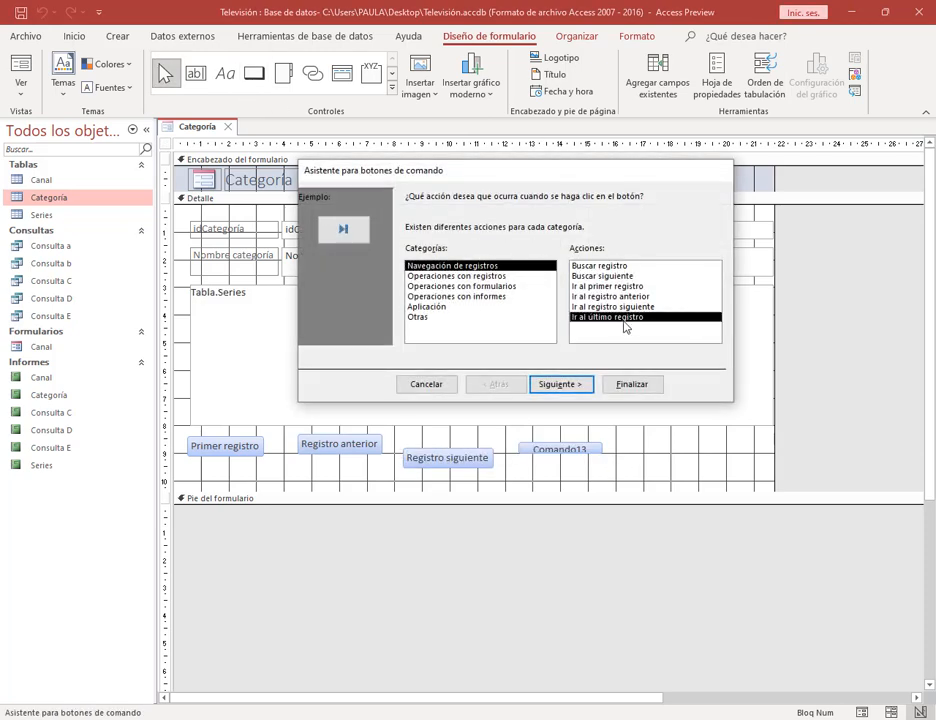
click(560, 384)
click(410, 250)
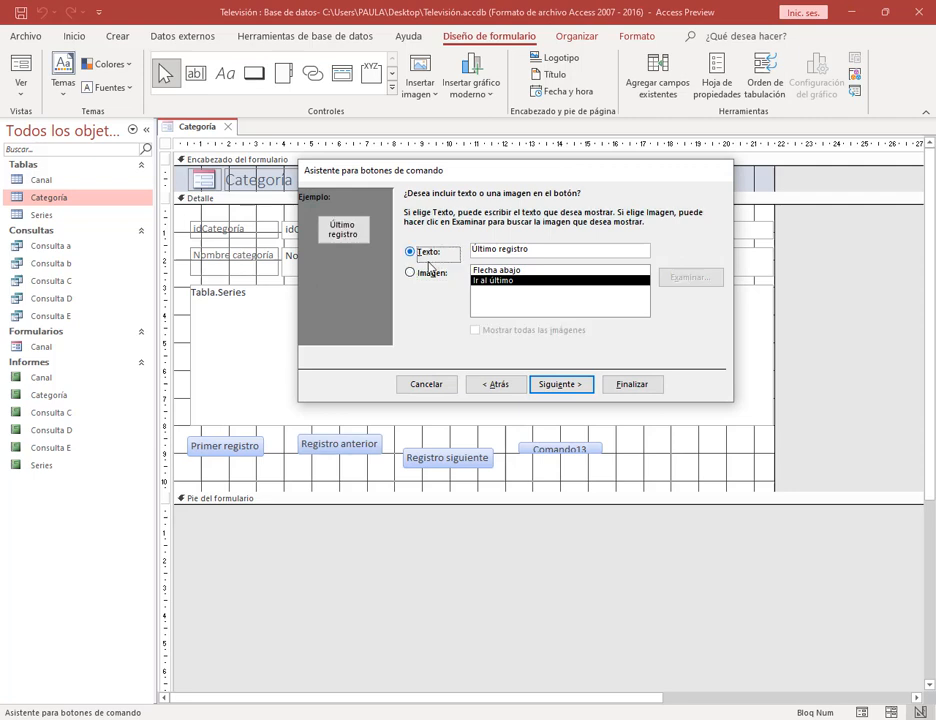
click(630, 384)
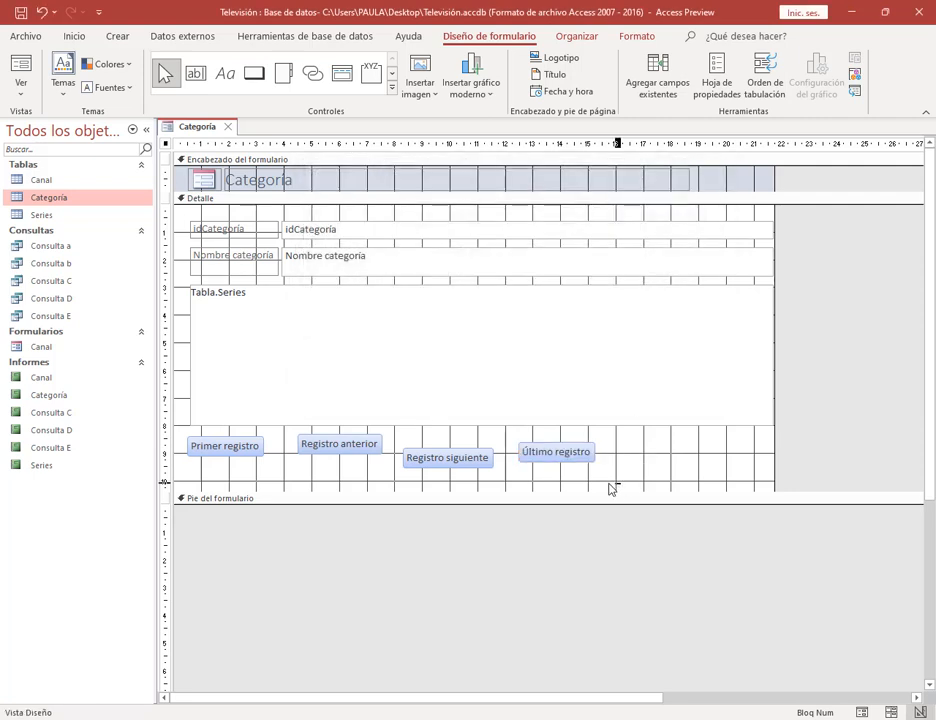
Align the four navigation buttons on the Categoría form by their bottom edges and equalize their horizontal spacing.
drag(612, 489, 168, 428)
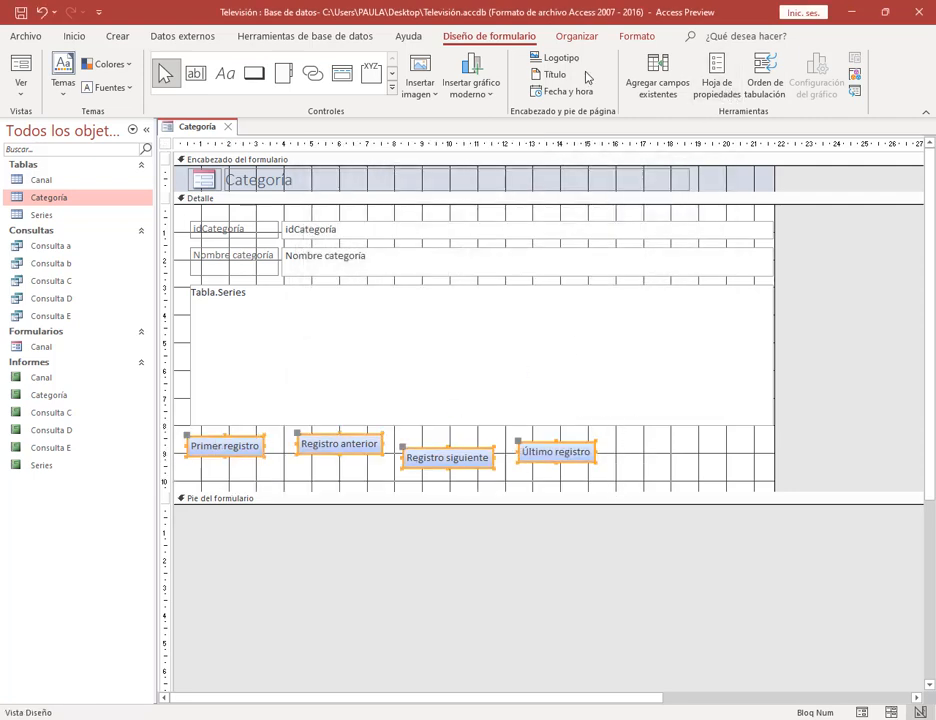
click(568, 38)
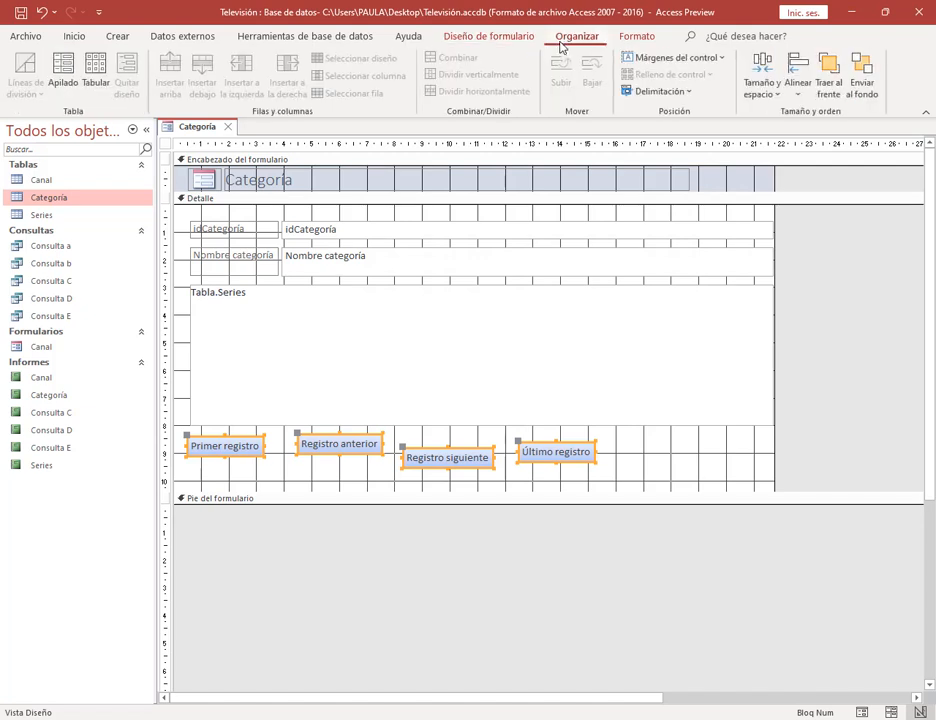
click(799, 90)
click(794, 196)
click(768, 88)
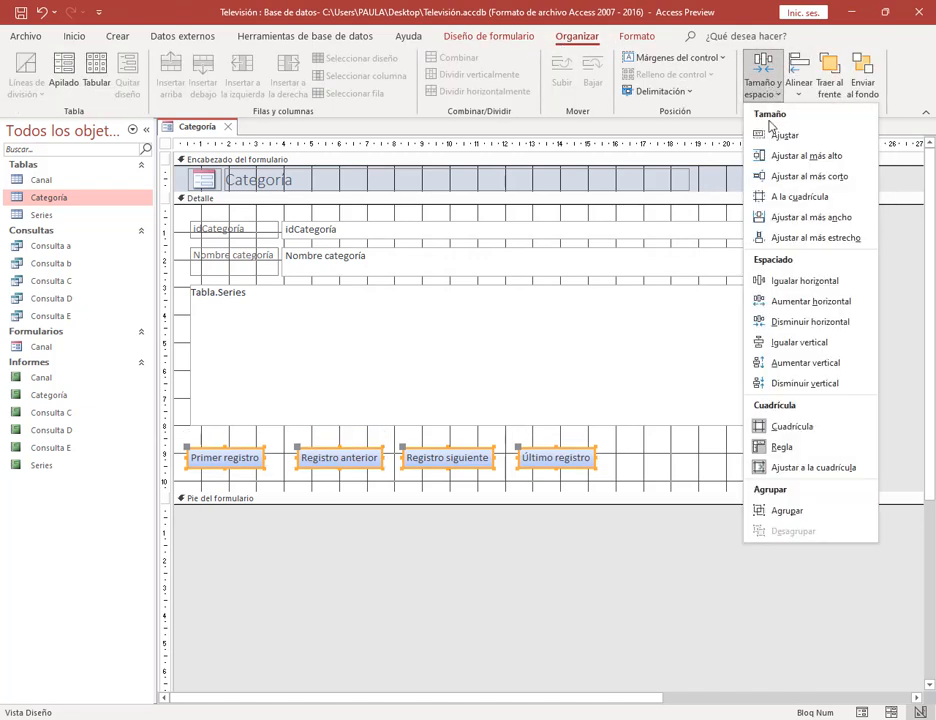
click(798, 274)
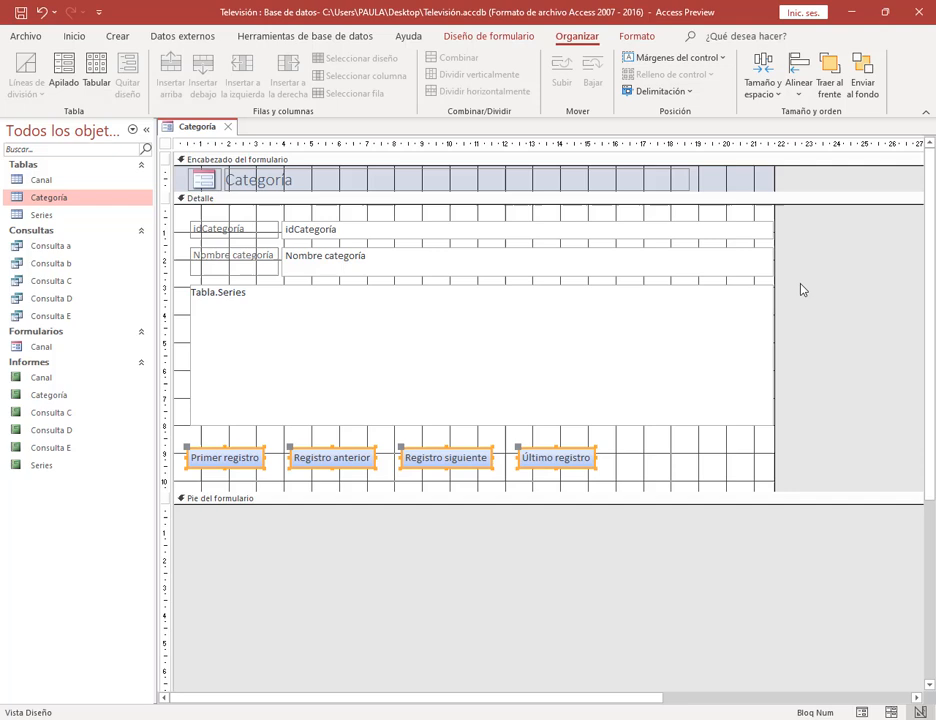
click(648, 465)
Save the form under the name Categoría and close it.
click(20, 14)
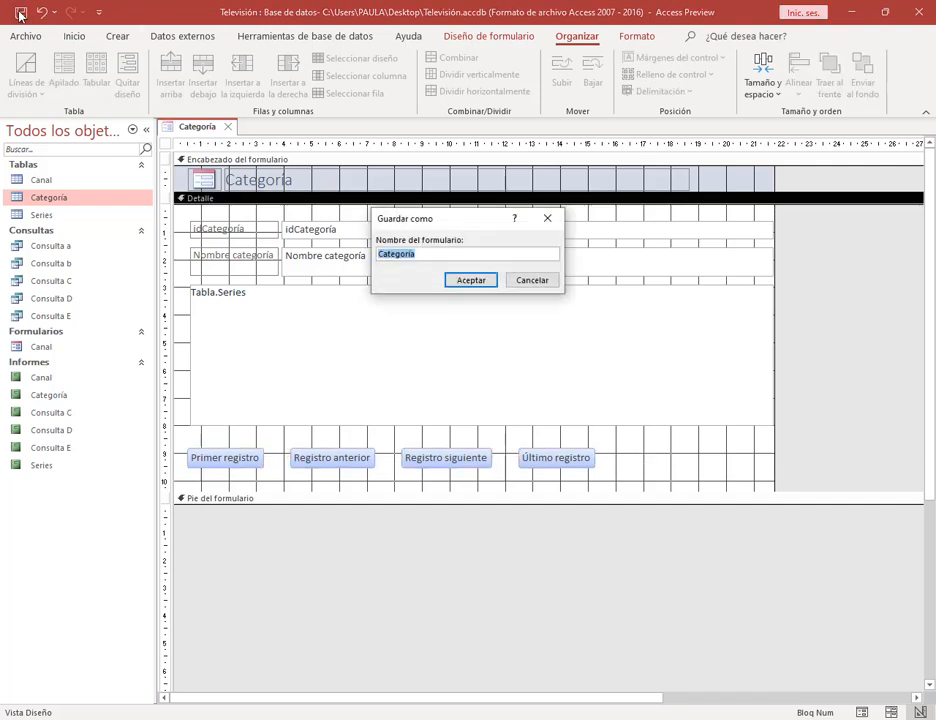
click(464, 284)
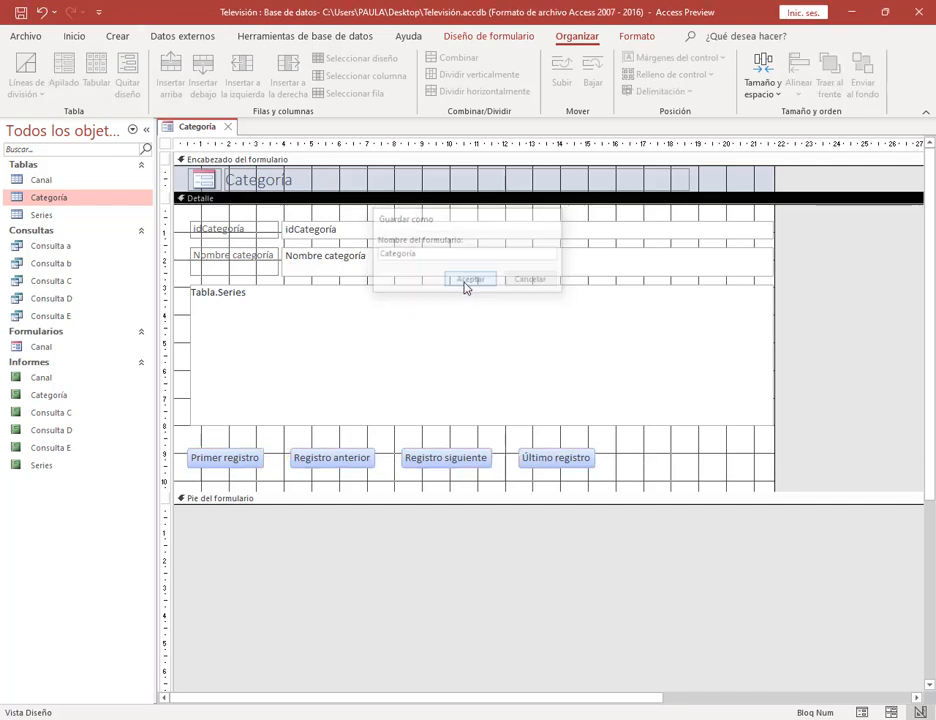
click(228, 128)
Create a form from the Series table and, in Design view, extend its detail section to about 7.5 cm high.
click(25, 217)
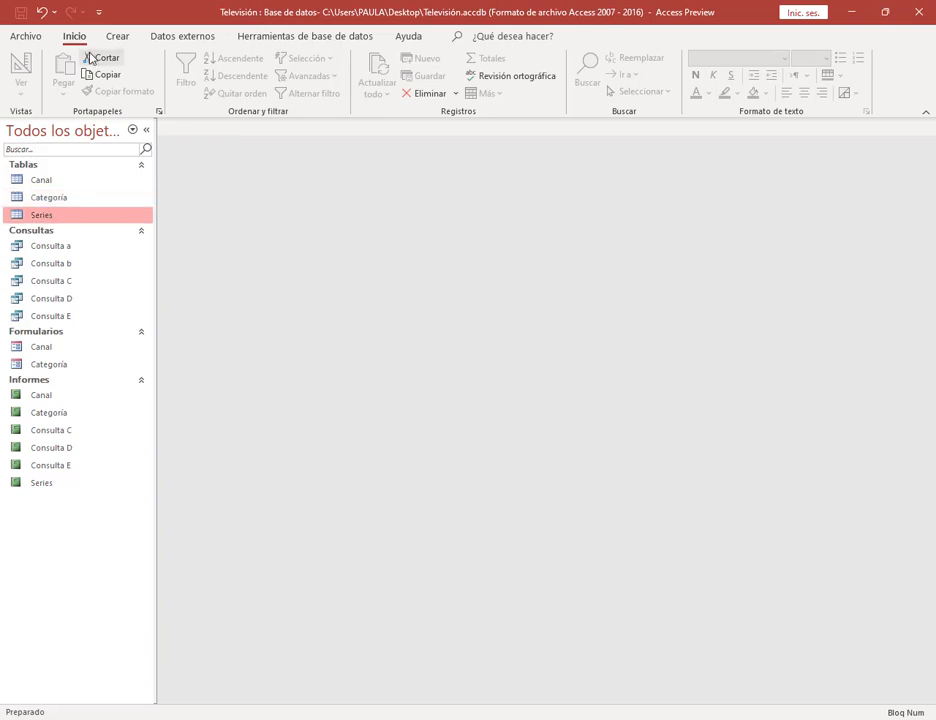
click(113, 38)
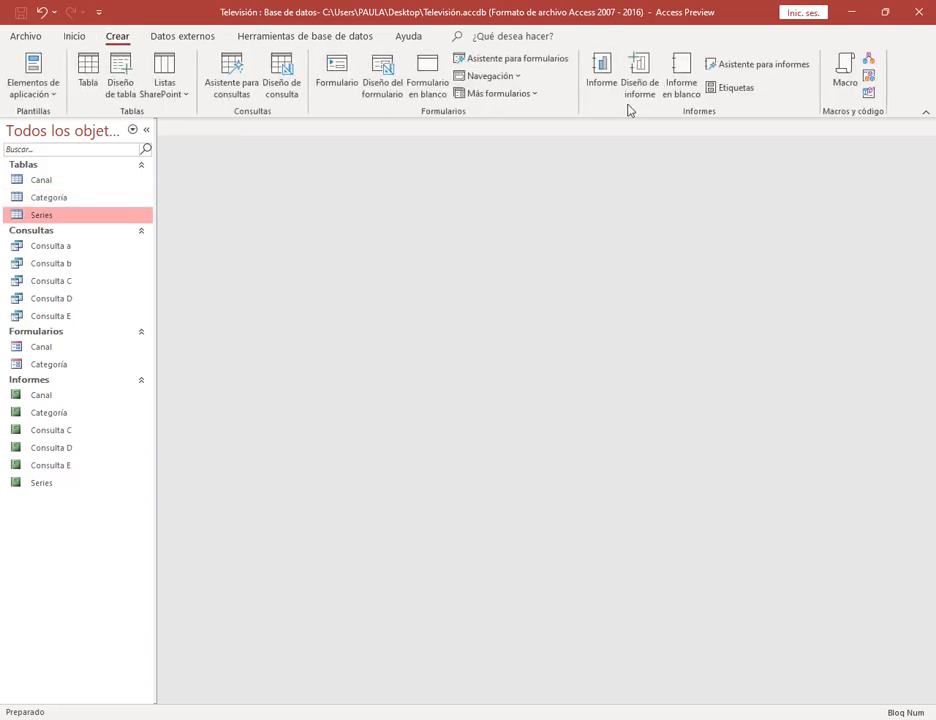
click(338, 72)
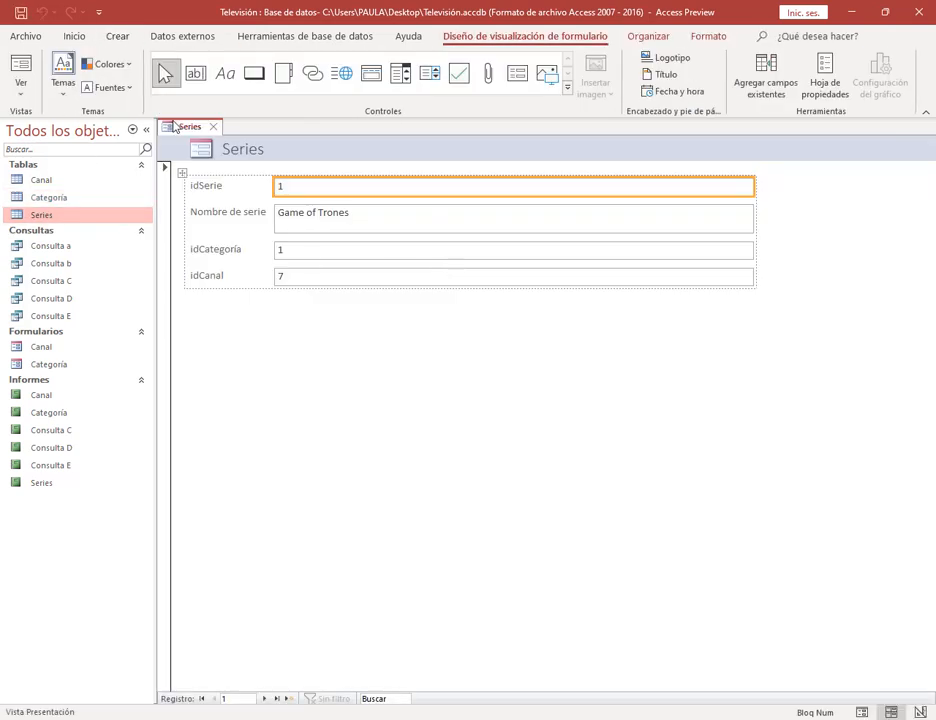
right_click(184, 129)
click(221, 243)
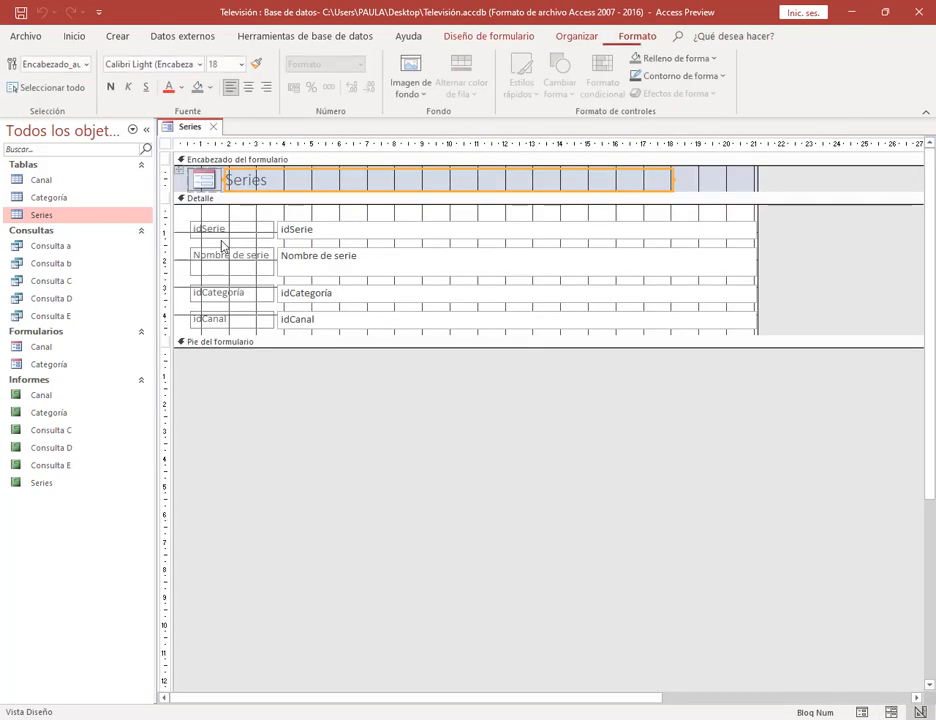
drag(257, 341, 264, 420)
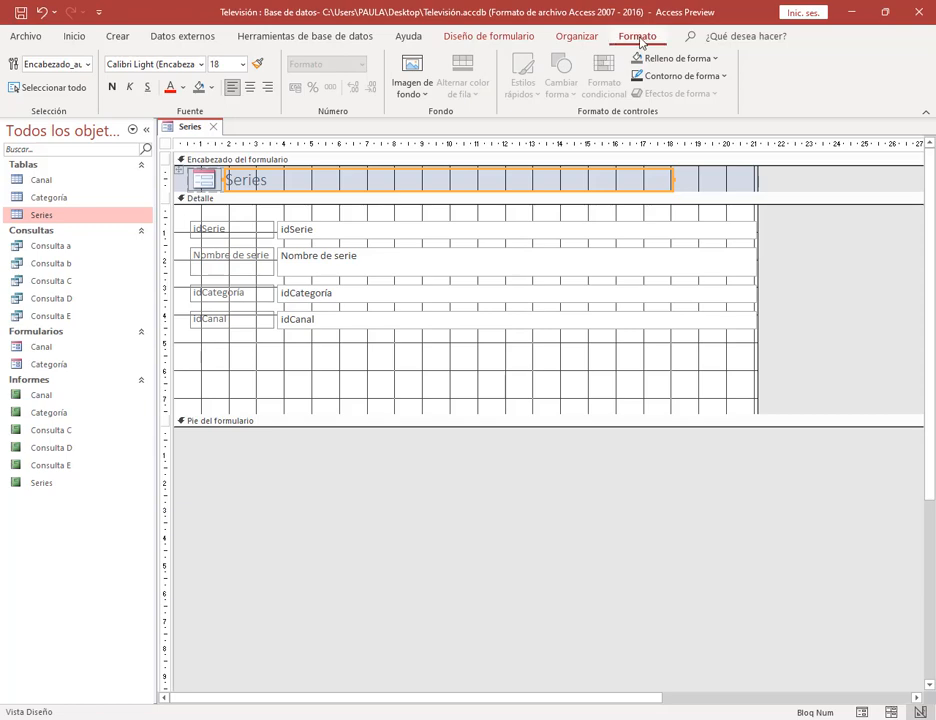
Add a command button below idCanal on the Series form that goes to the first record, showing the text Primer registro.
click(503, 38)
click(253, 71)
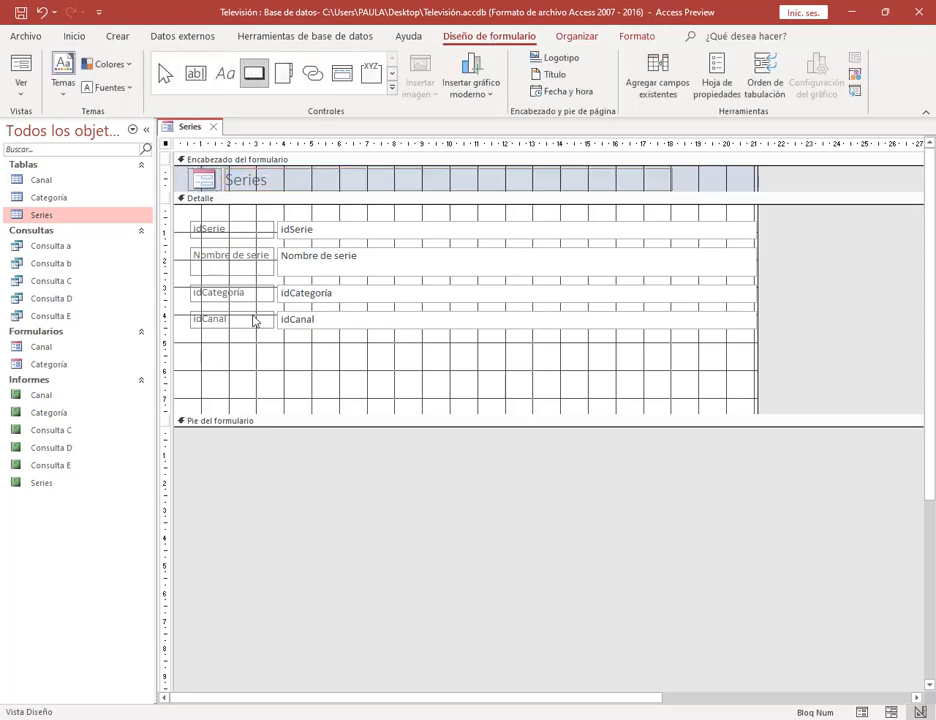
click(203, 352)
click(607, 286)
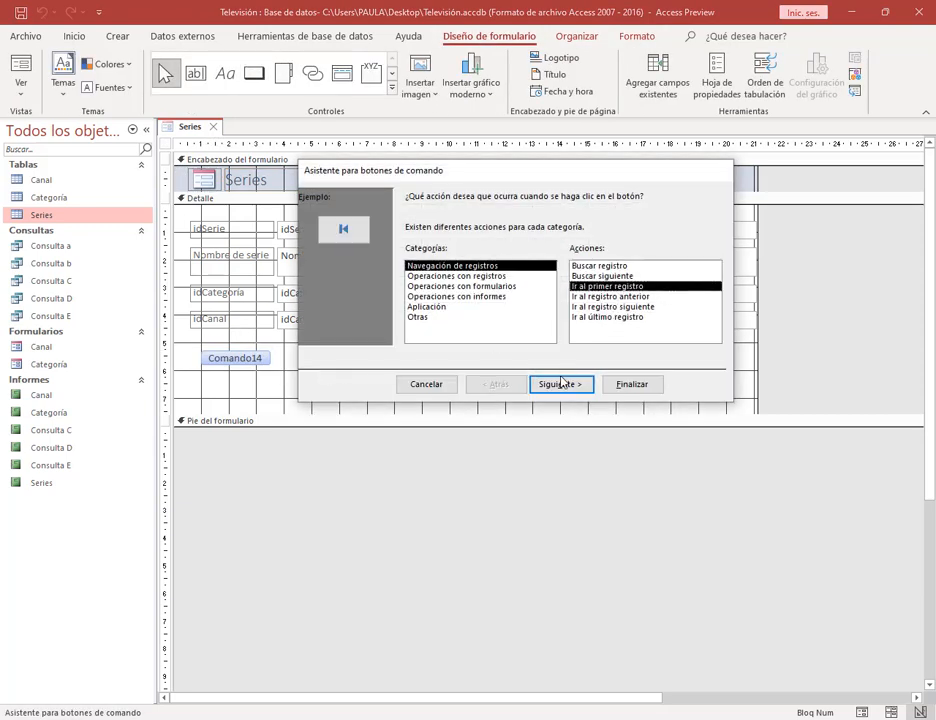
click(558, 384)
click(428, 253)
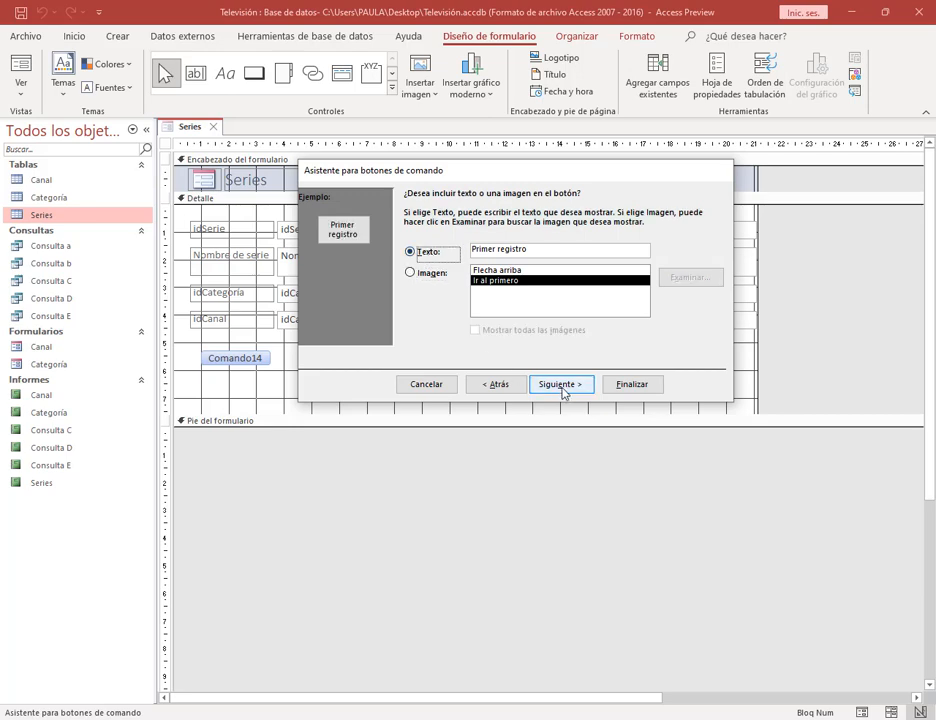
click(617, 389)
Add a command button beside Primer registro on the Series form that goes to the previous record, showing the text Registro anterior.
click(253, 73)
click(297, 362)
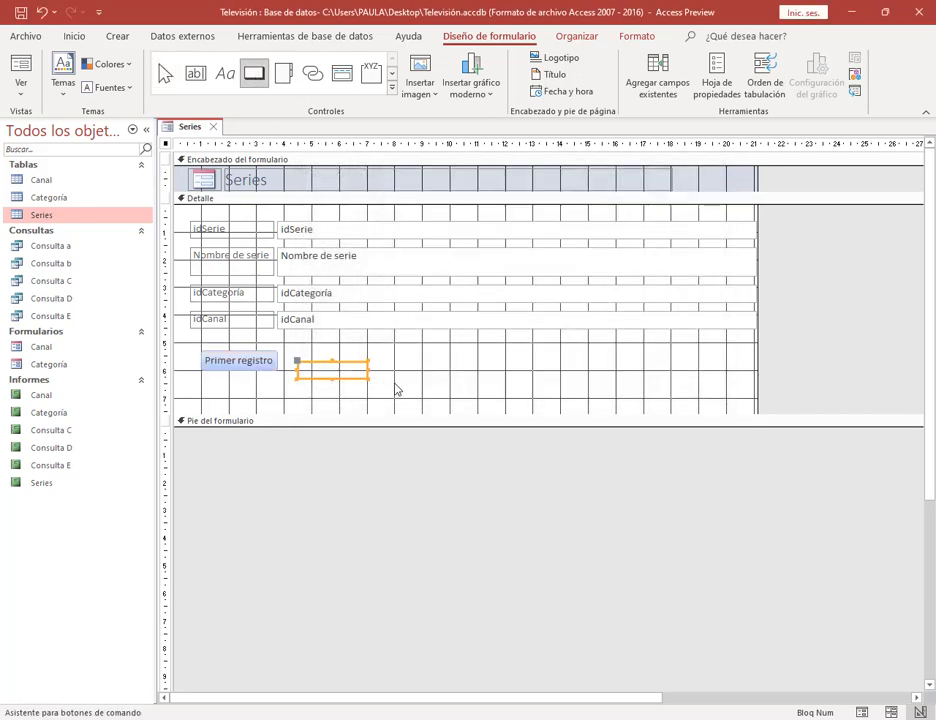
click(632, 297)
click(556, 385)
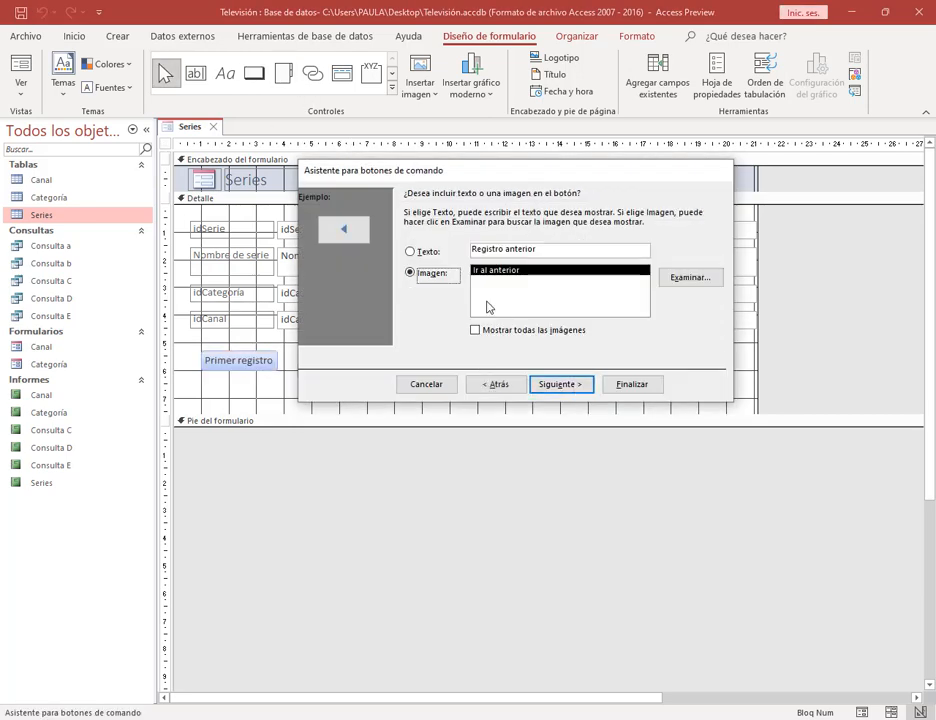
click(427, 254)
click(632, 384)
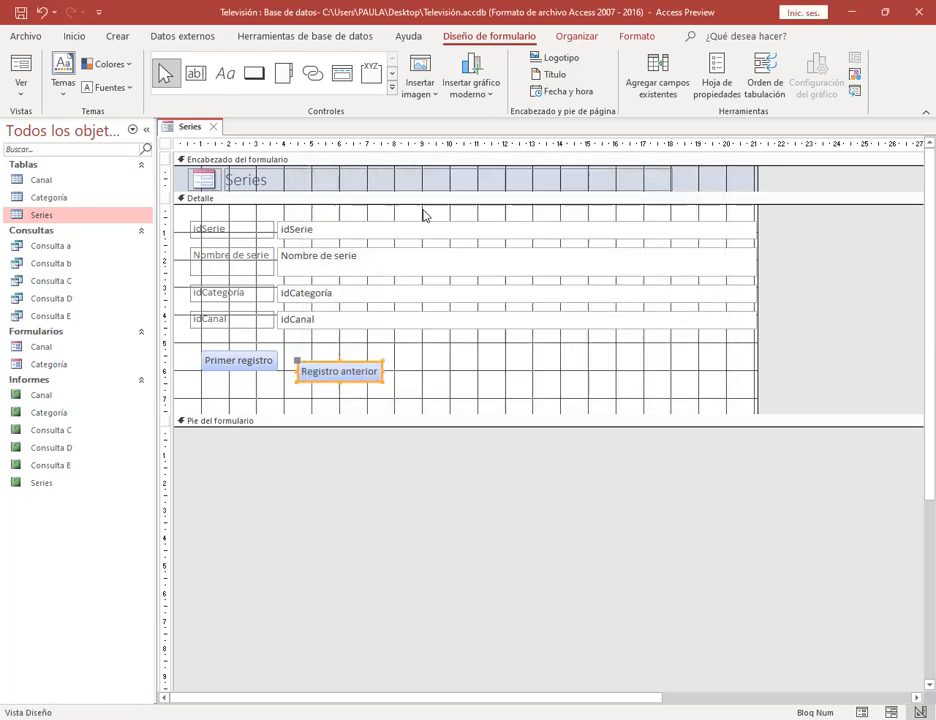
Add a command button beside Registro anterior on the Series form that goes to the next record, showing the text Registro siguiente.
click(254, 73)
drag(409, 380, 463, 403)
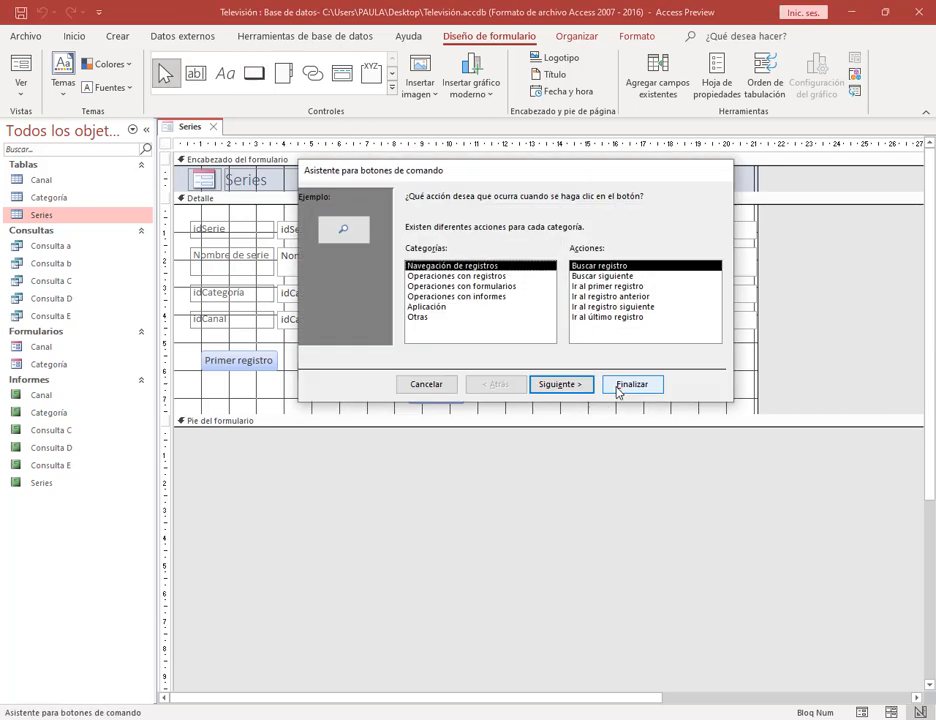
click(610, 306)
click(585, 384)
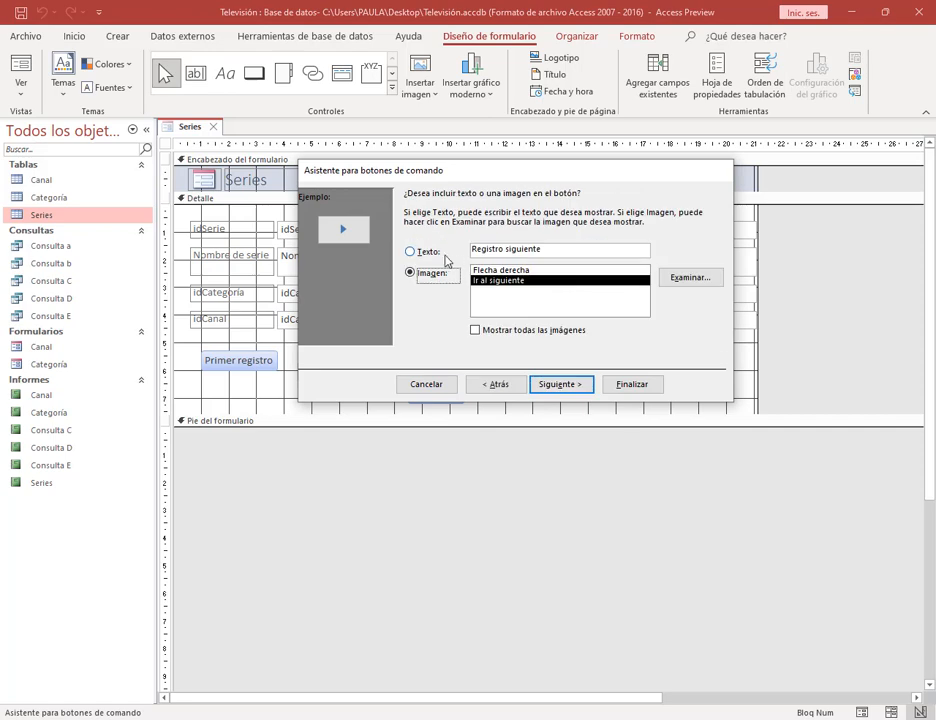
click(411, 253)
click(632, 384)
Add a command button beside Registro siguiente on the Series form that goes to the last record, showing the text Último registro.
click(262, 76)
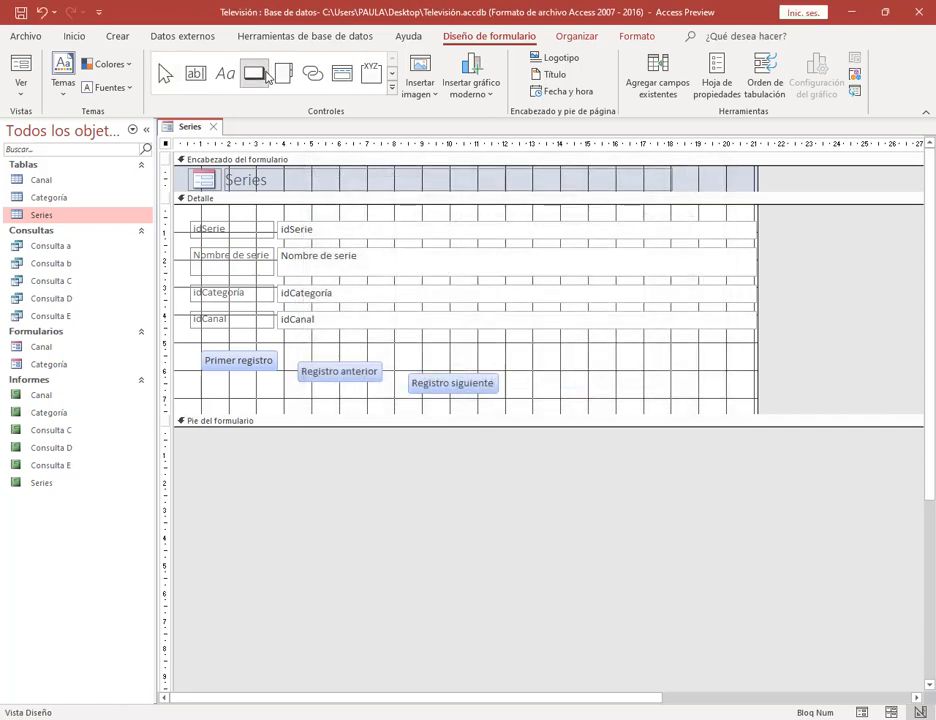
click(521, 368)
click(618, 317)
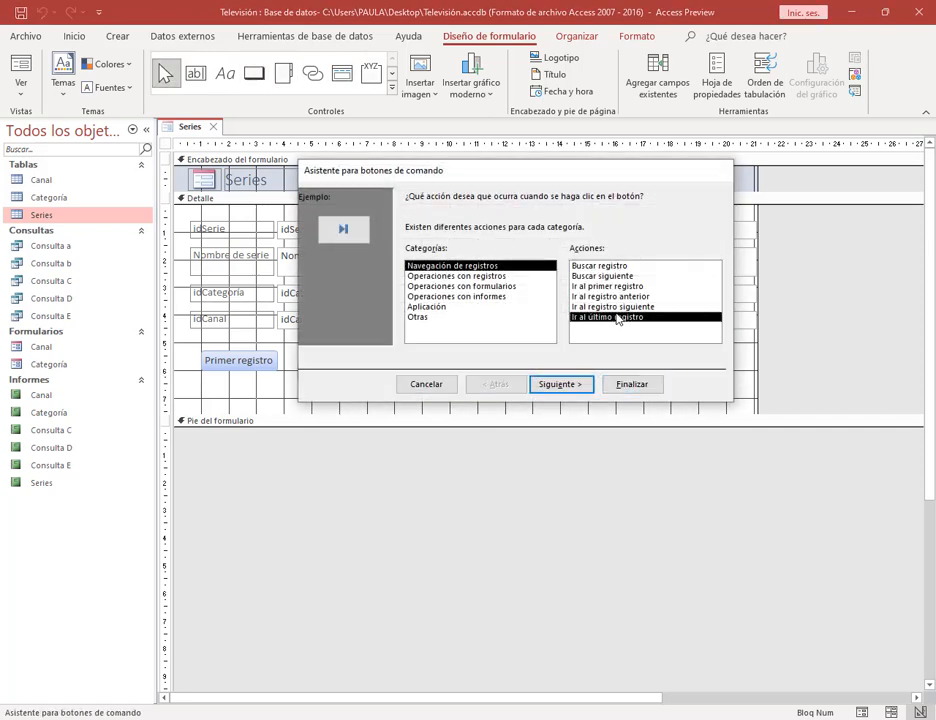
click(561, 384)
click(411, 253)
click(632, 384)
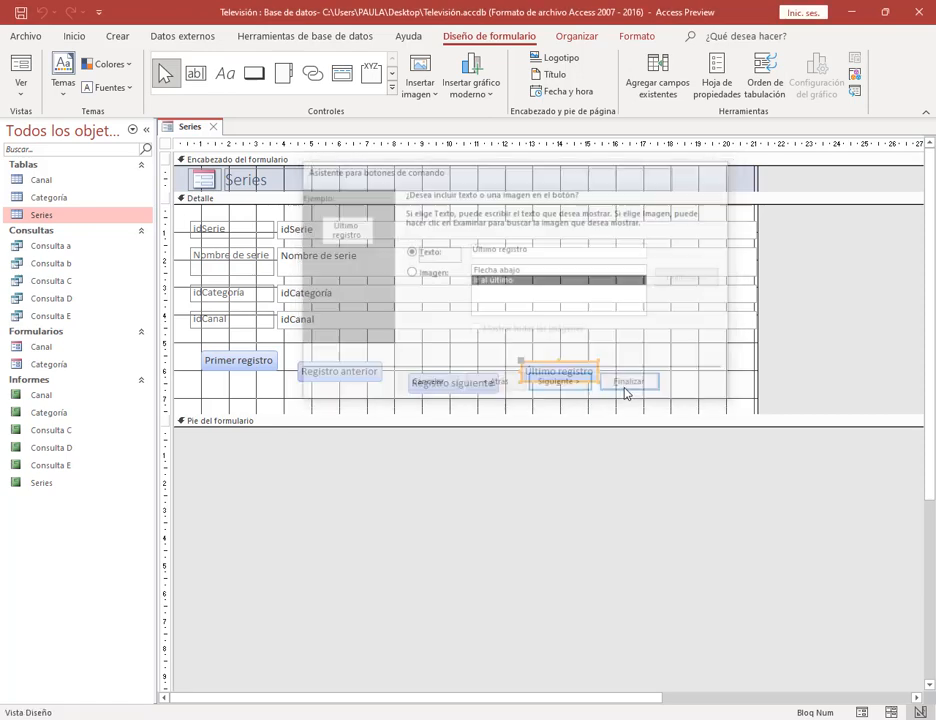
Align the four navigation buttons on the Series form by their bottom edges and equalize their horizontal spacing.
drag(634, 398, 160, 357)
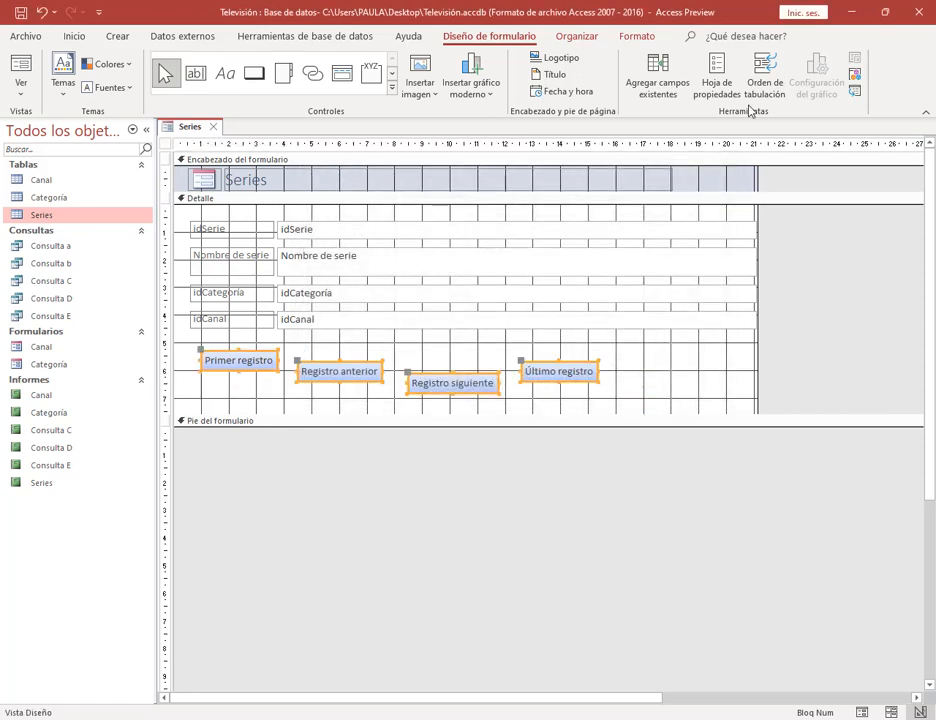
click(587, 38)
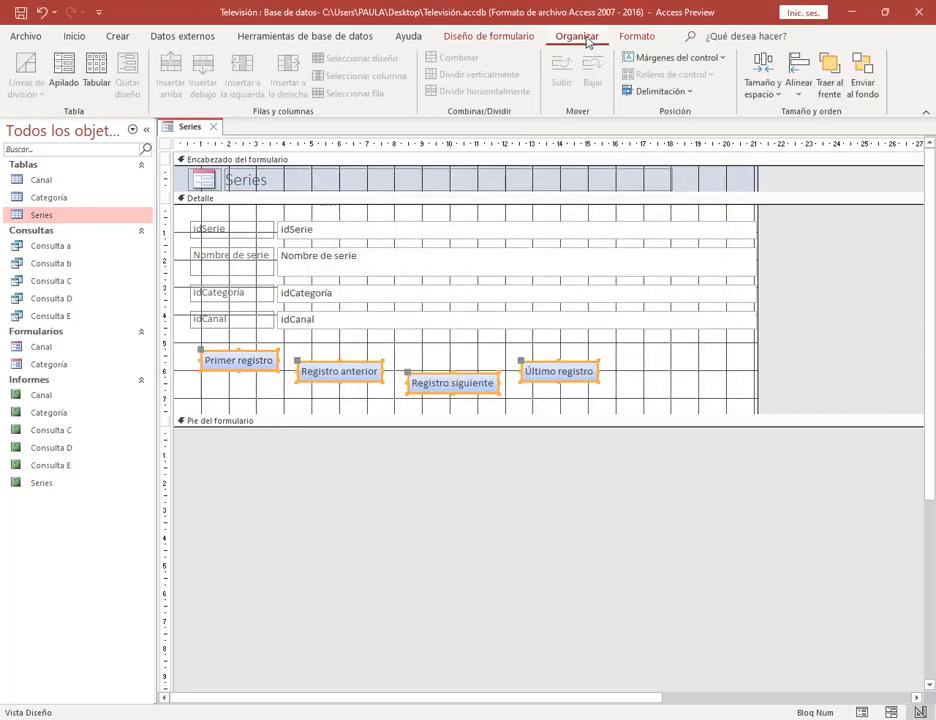
click(803, 88)
click(798, 194)
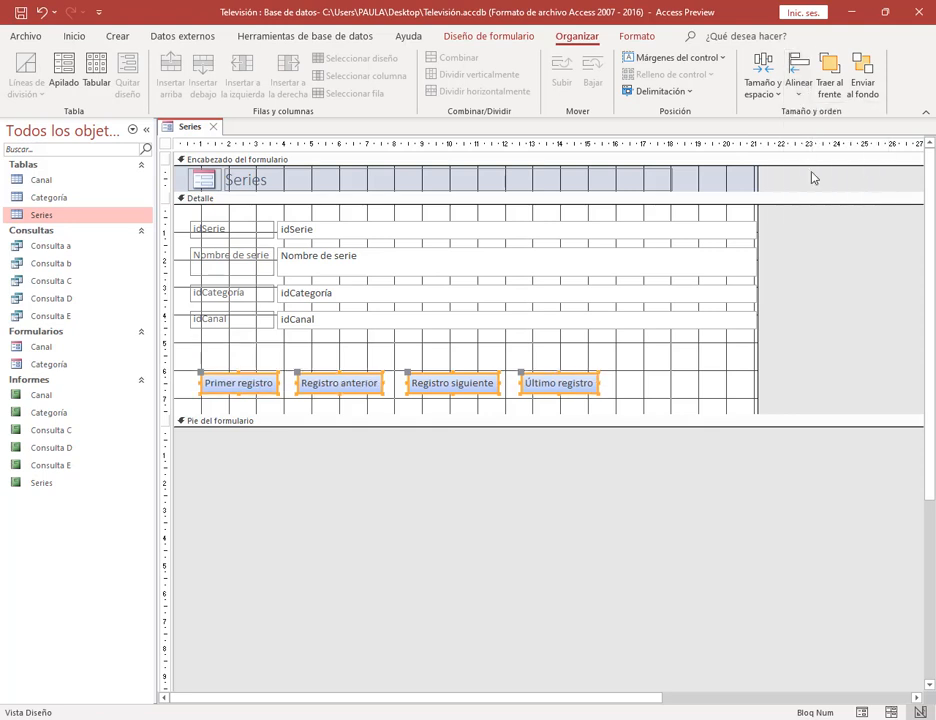
click(775, 92)
click(777, 278)
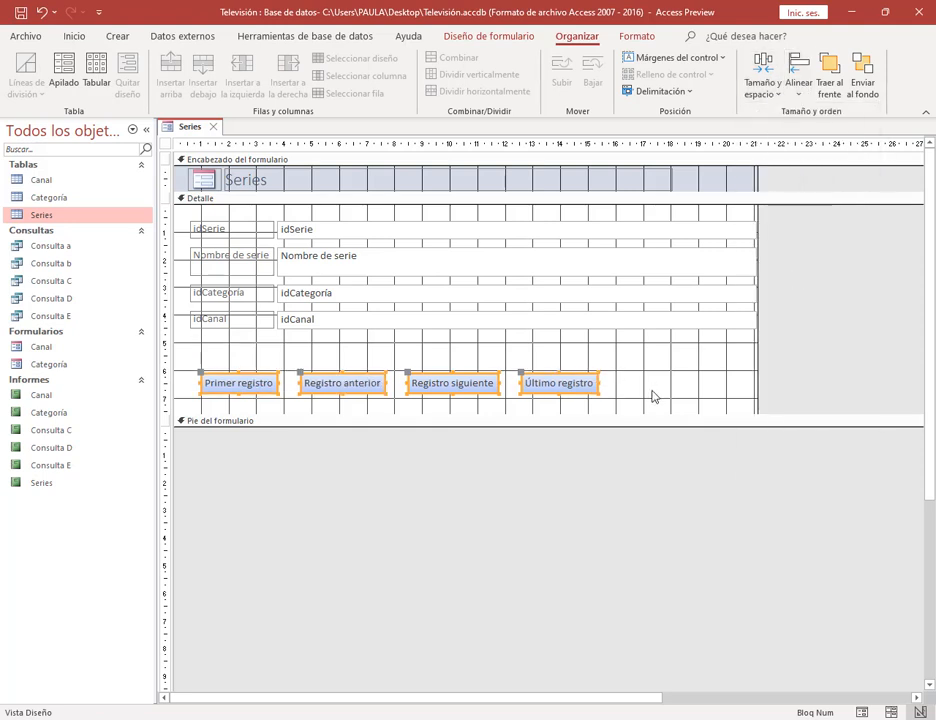
click(653, 399)
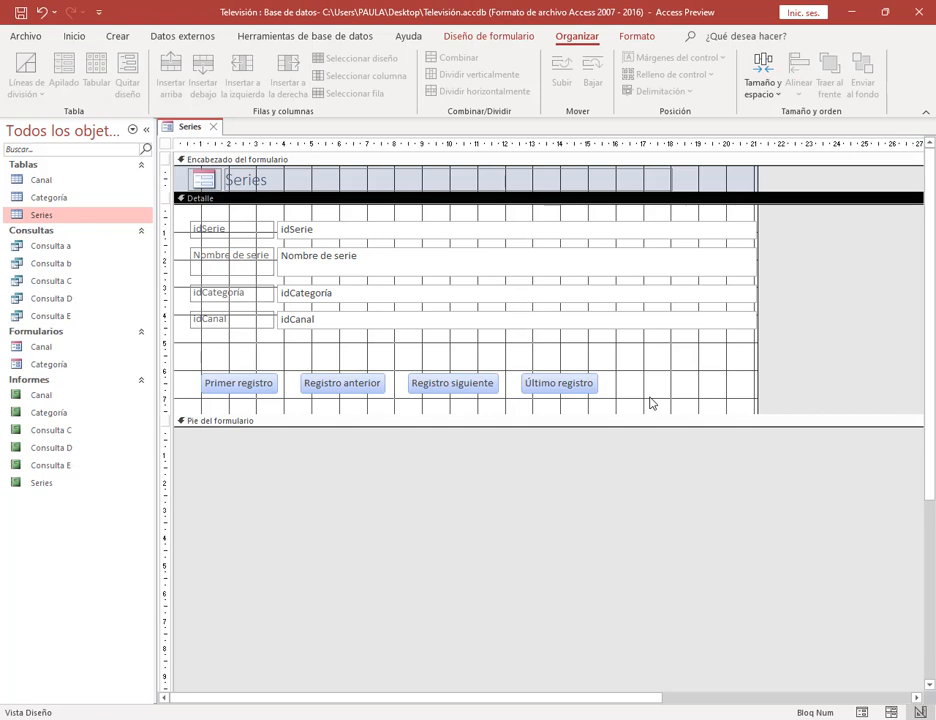
Save the form under the name Series and close it.
click(19, 14)
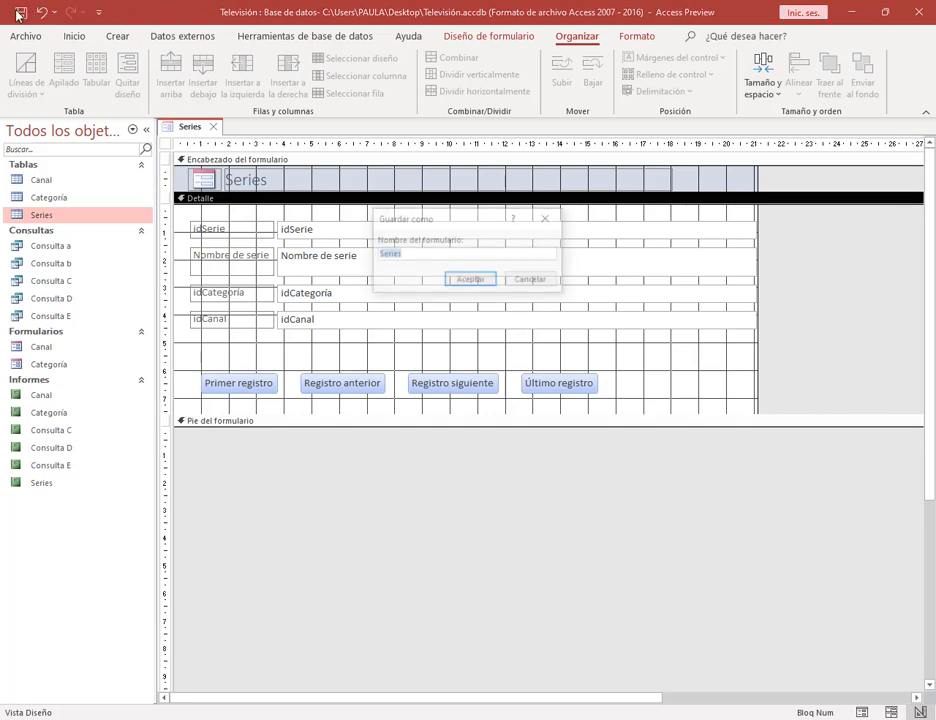
click(473, 280)
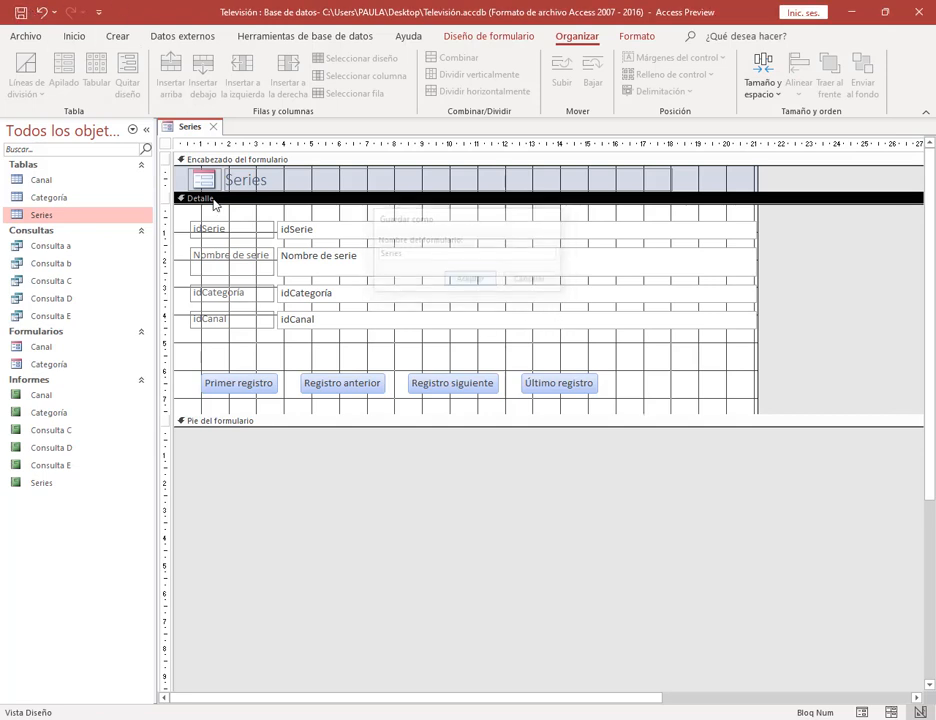
click(213, 127)
Switch to the practice sheet PDF in Chrome and read the Formularios tasks, including which queries need a form.
click(127, 664)
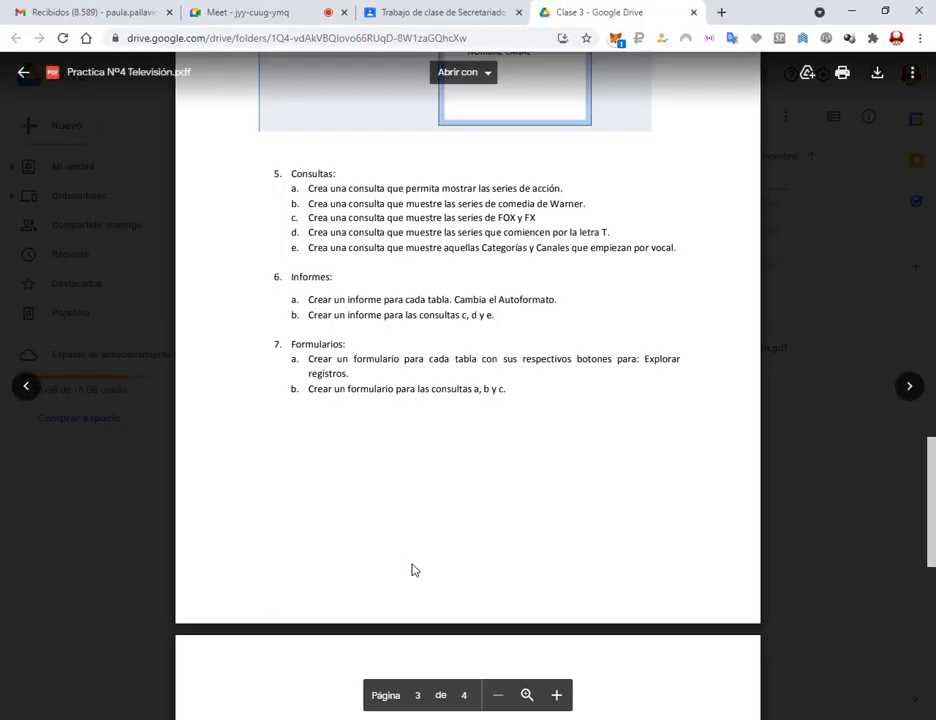
click(293, 7)
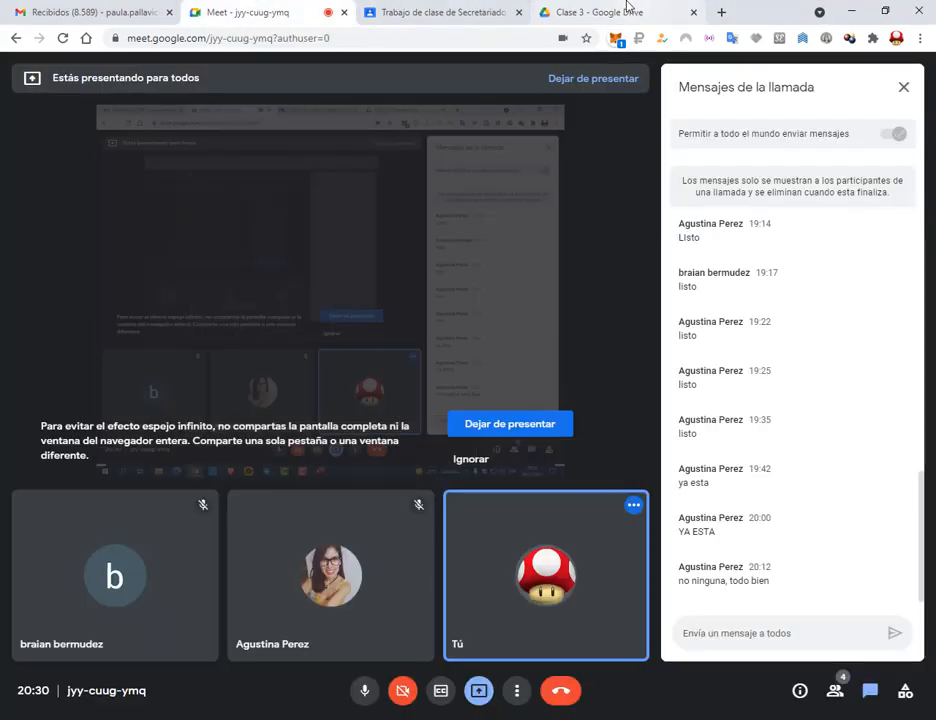
click(627, 6)
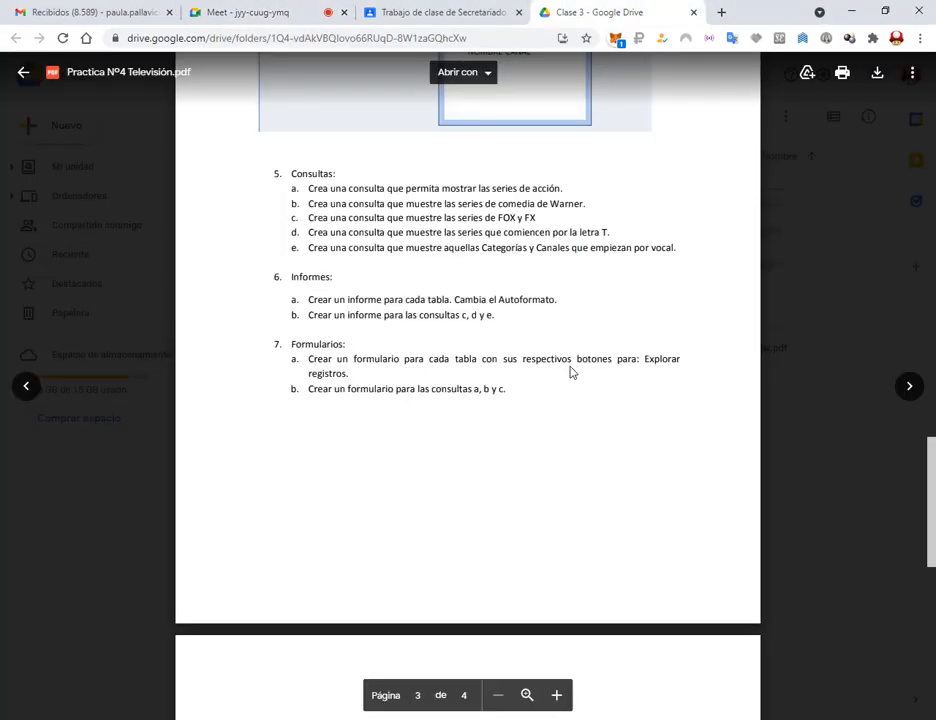
scroll(571, 386, up, 1)
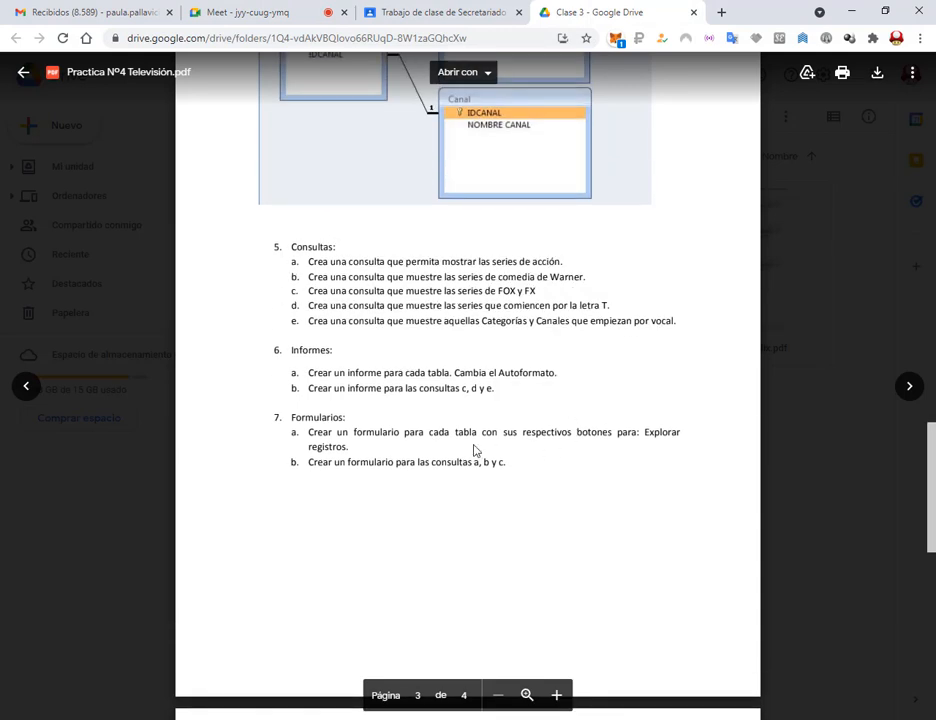
drag(350, 466, 503, 468)
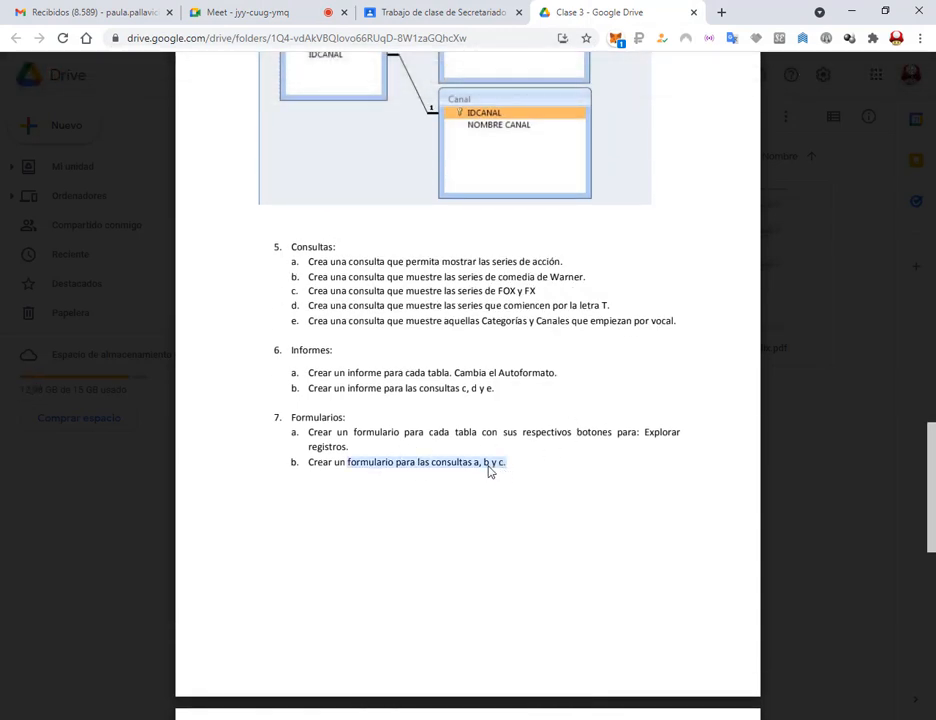
click(490, 473)
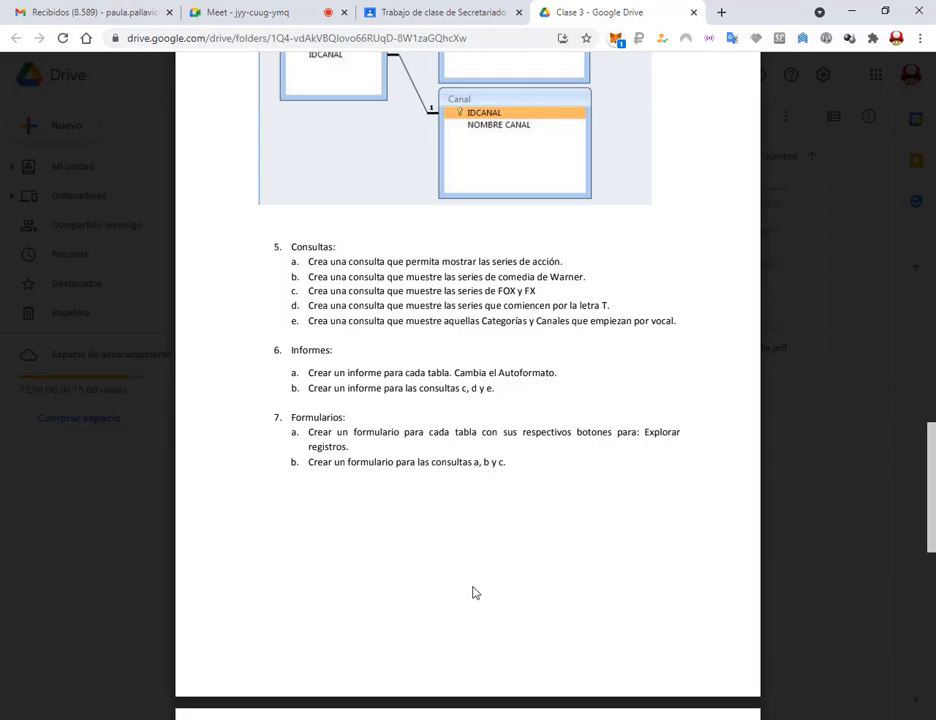
key(alt+Tab)
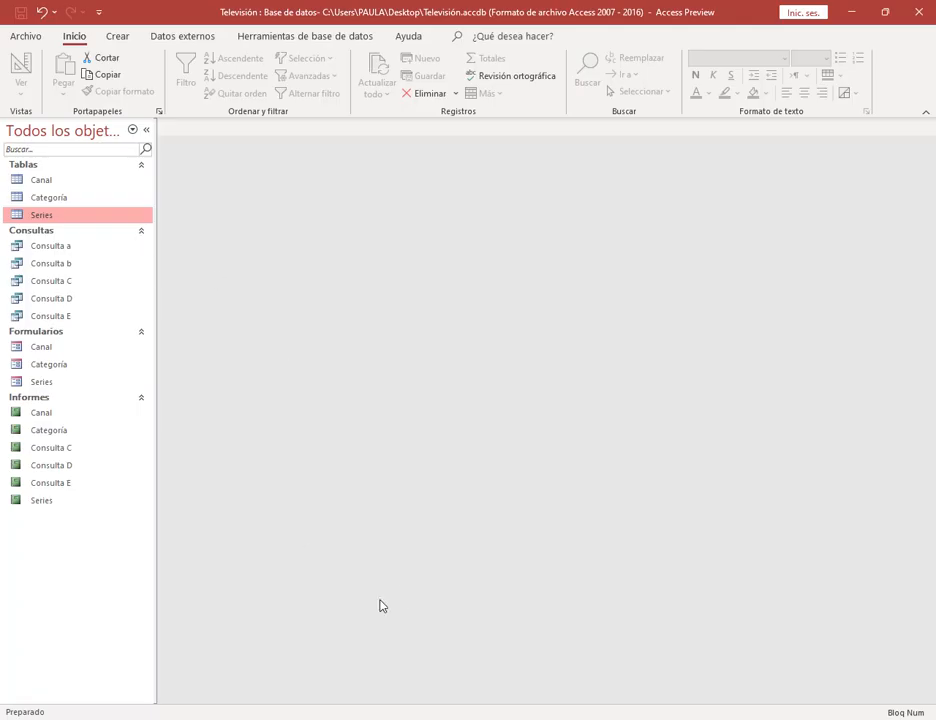
key(alt+Tab)
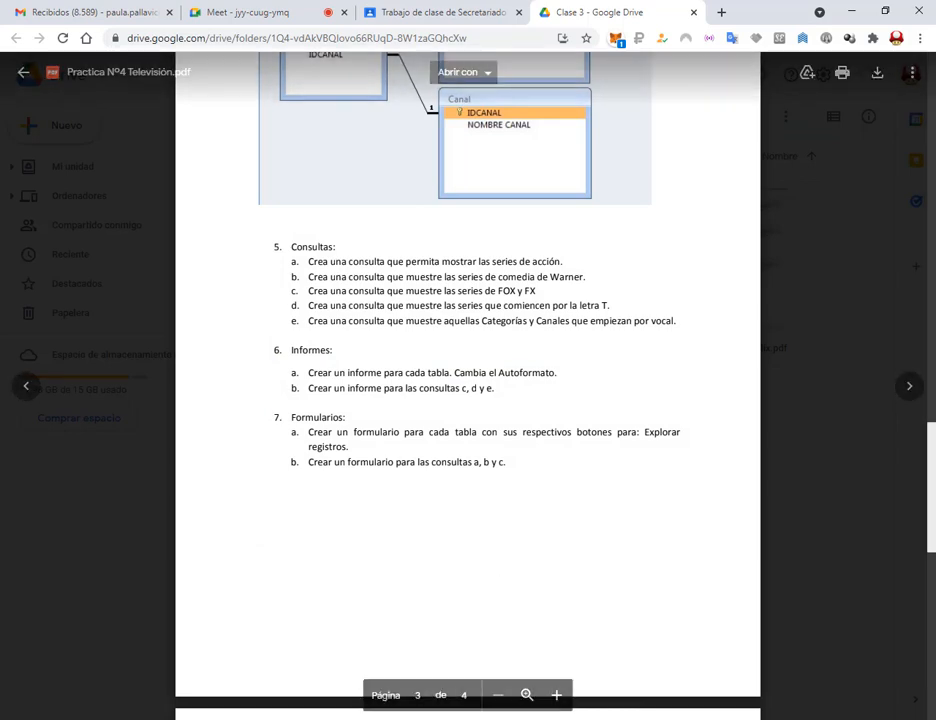
Return to Access, create a form from the query Consulta a and, in Design view, extend its detail section to about 5.5 cm high.
key(alt+Tab)
click(62, 249)
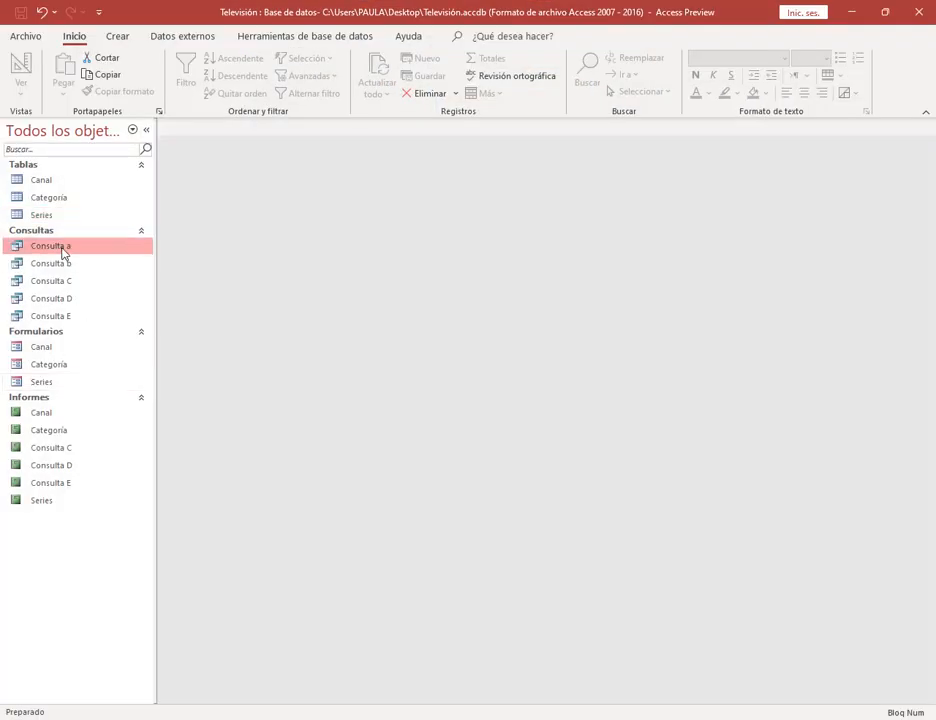
click(118, 37)
click(350, 89)
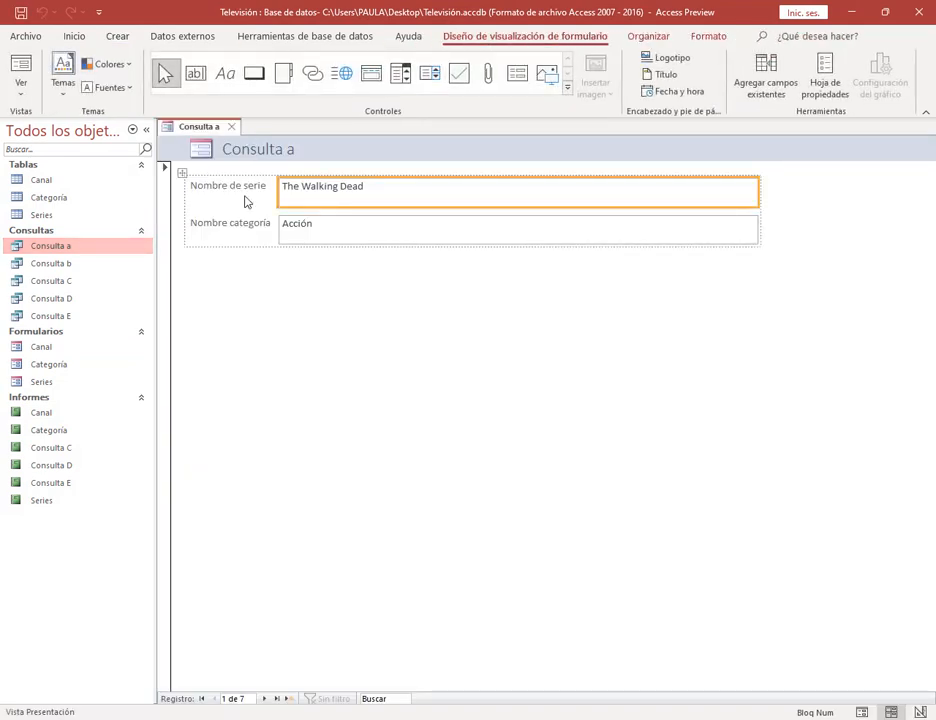
right_click(185, 133)
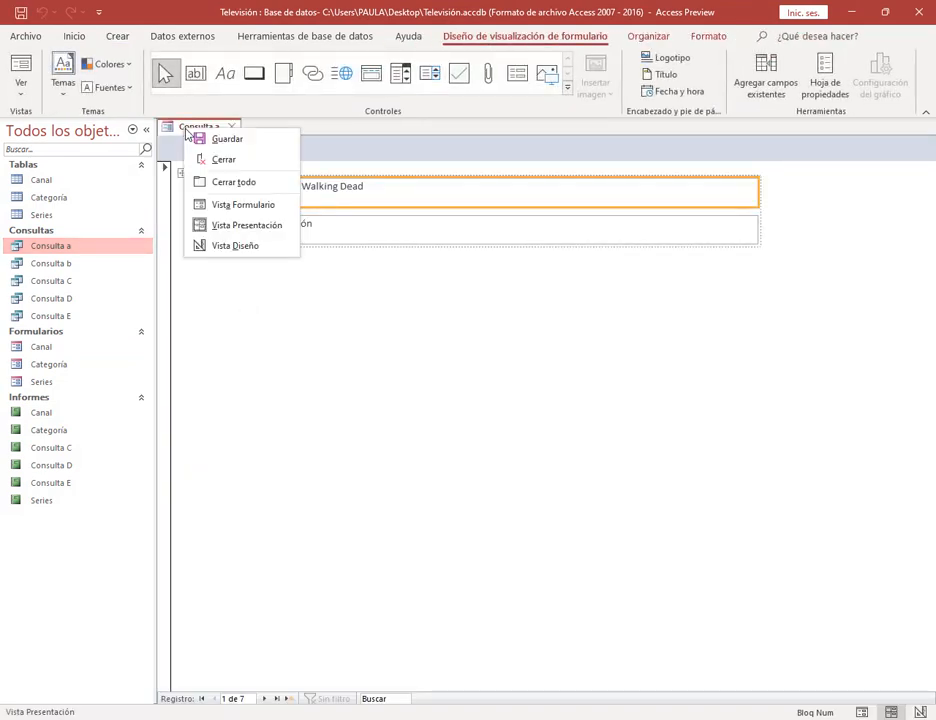
click(224, 247)
drag(270, 297, 270, 364)
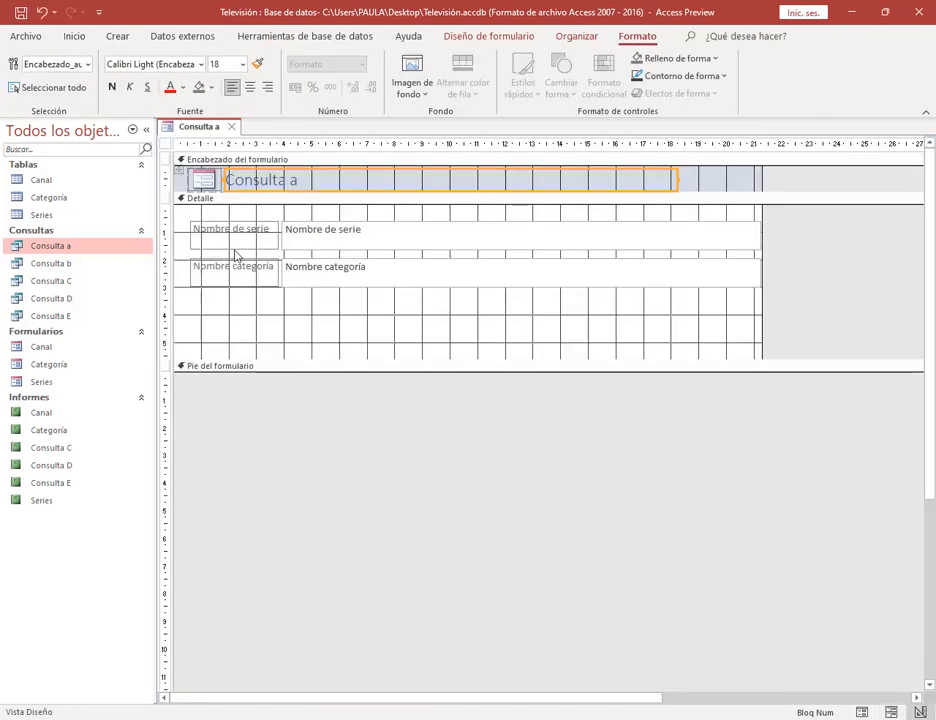
Add a command button below Nombre categoría on the Consulta a form that goes to the first record, showing the text Primer registro.
click(519, 40)
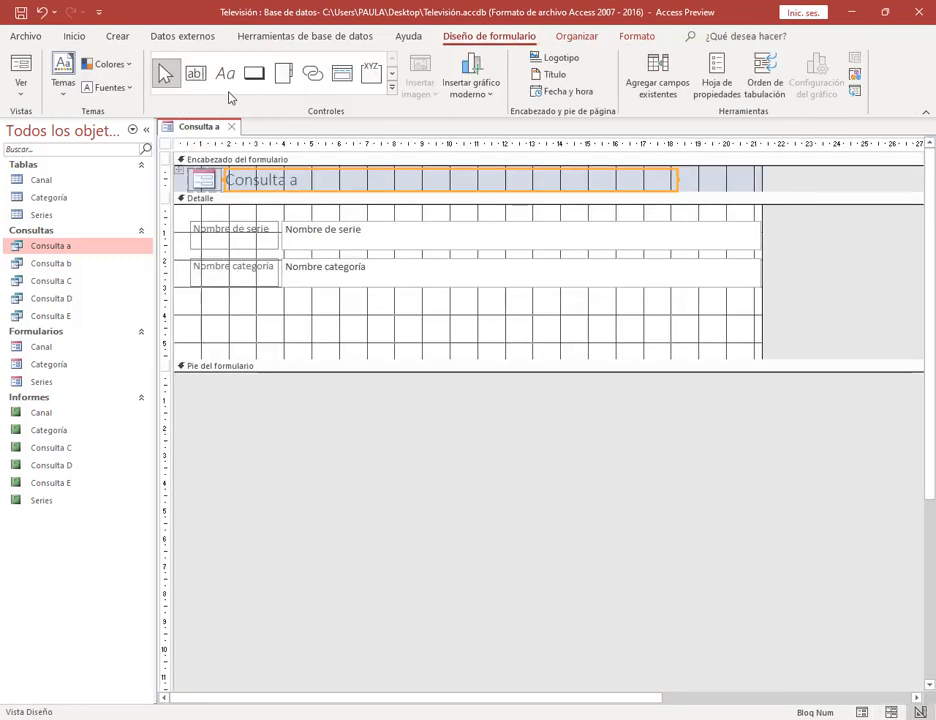
click(253, 74)
mouse_move(206, 305)
mouse_down()
mouse_move(259, 328)
mouse_move(256, 321)
mouse_up()
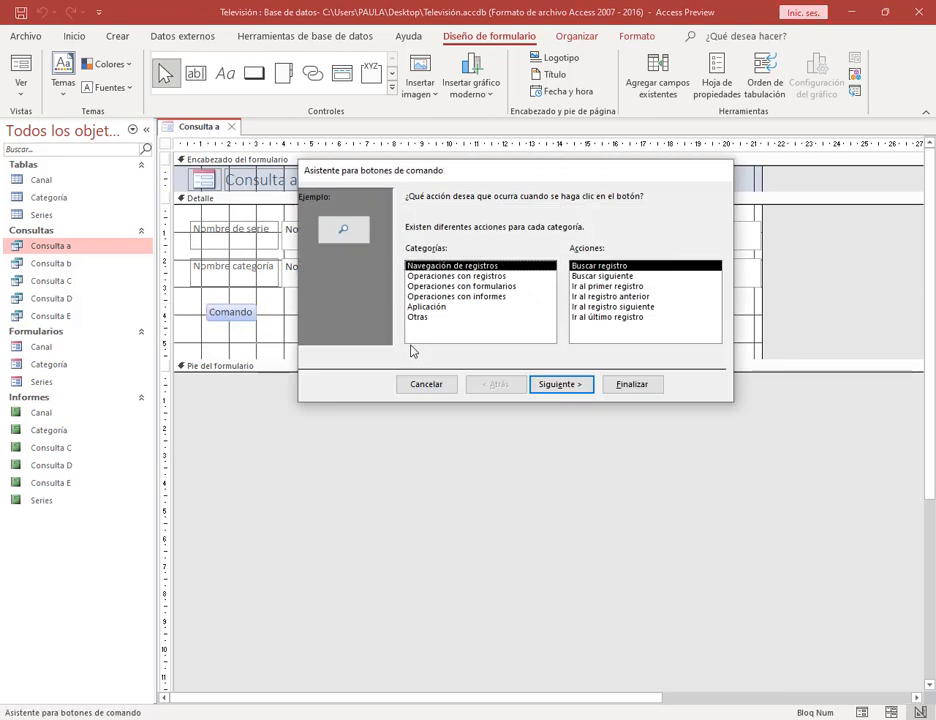
click(612, 287)
click(562, 385)
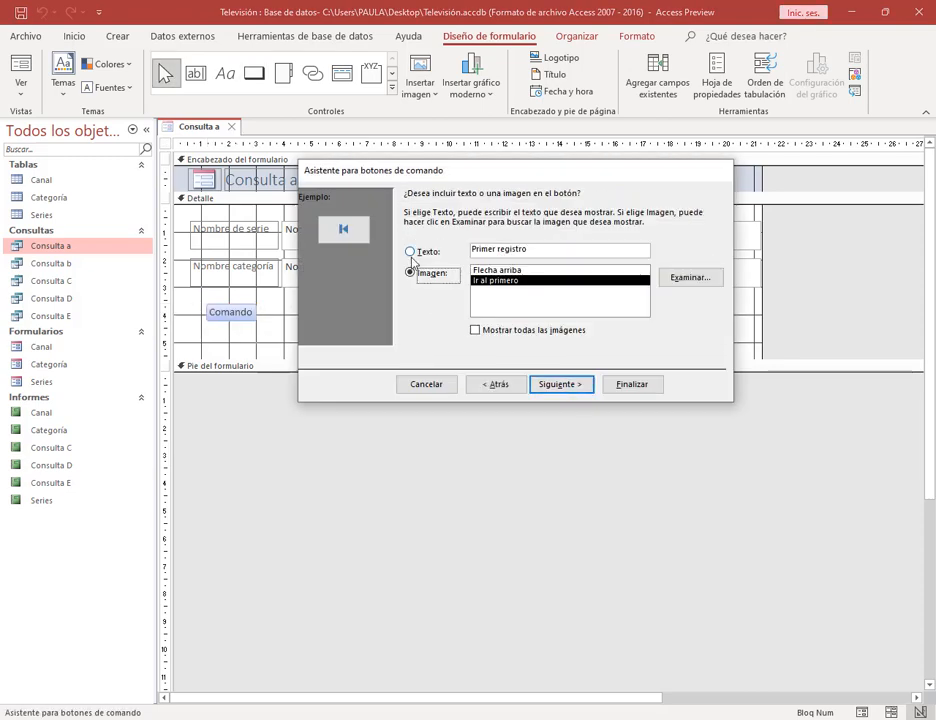
click(628, 386)
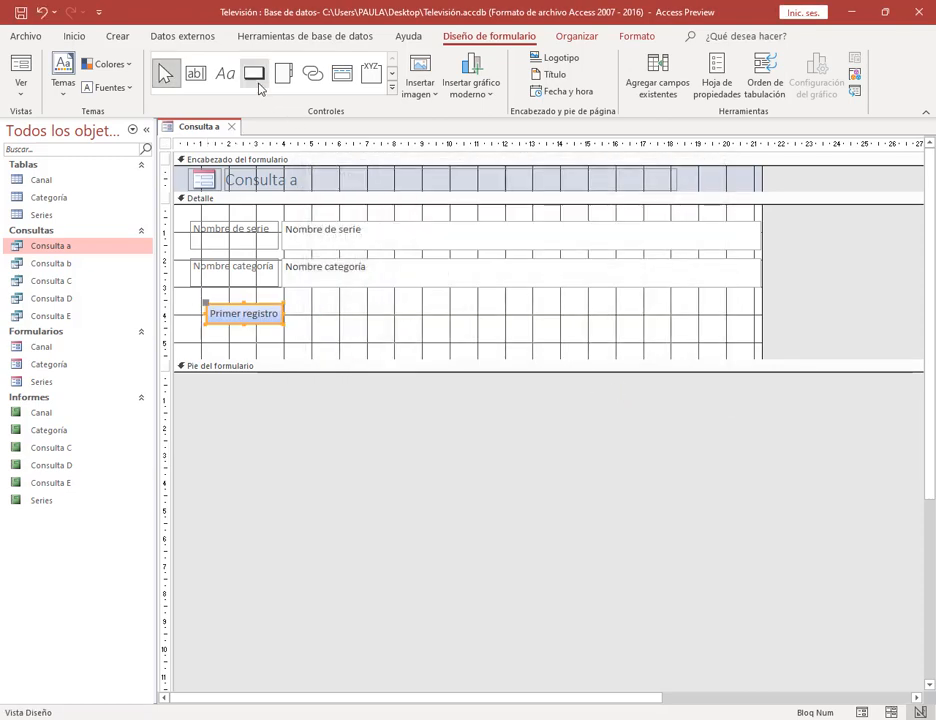
Add a command button beside Primer registro on the Consulta a form that goes to the previous record, showing the text Registro anterior.
drag(333, 321, 361, 330)
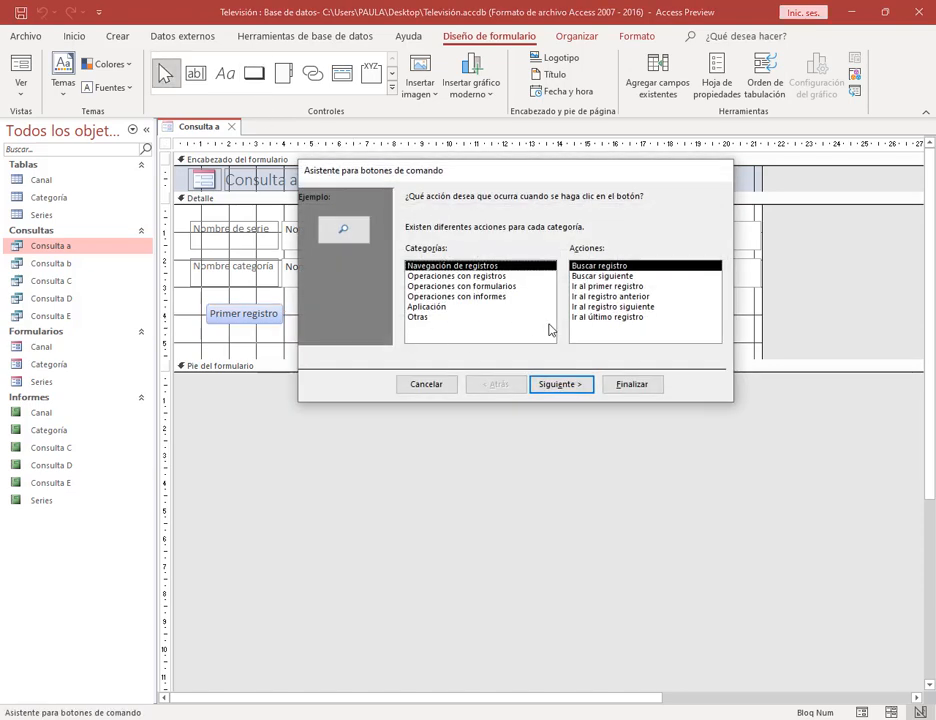
click(614, 307)
click(604, 297)
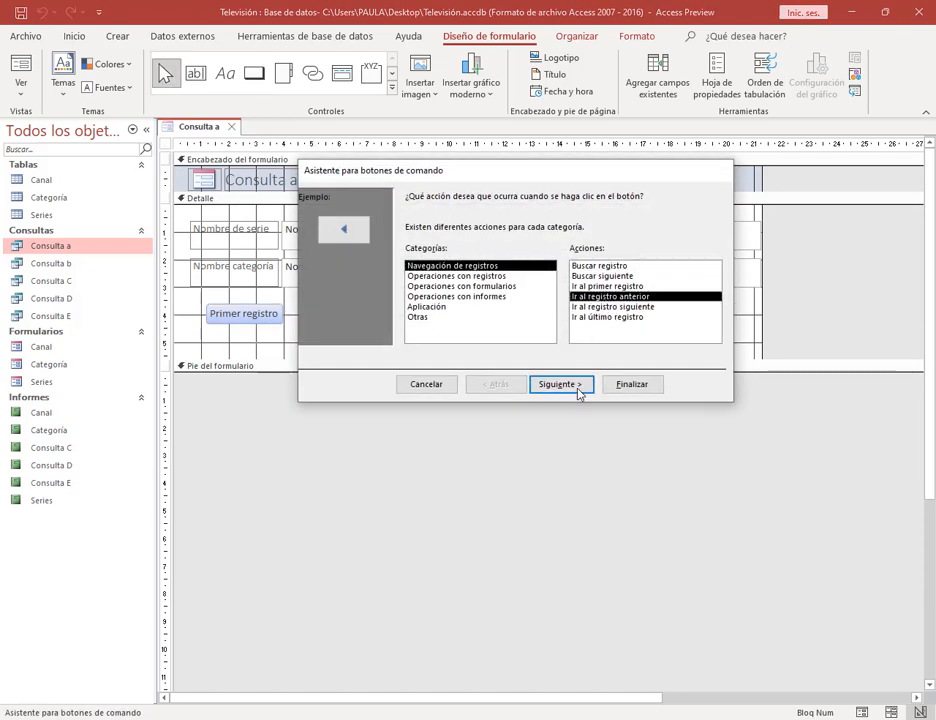
click(545, 385)
click(621, 389)
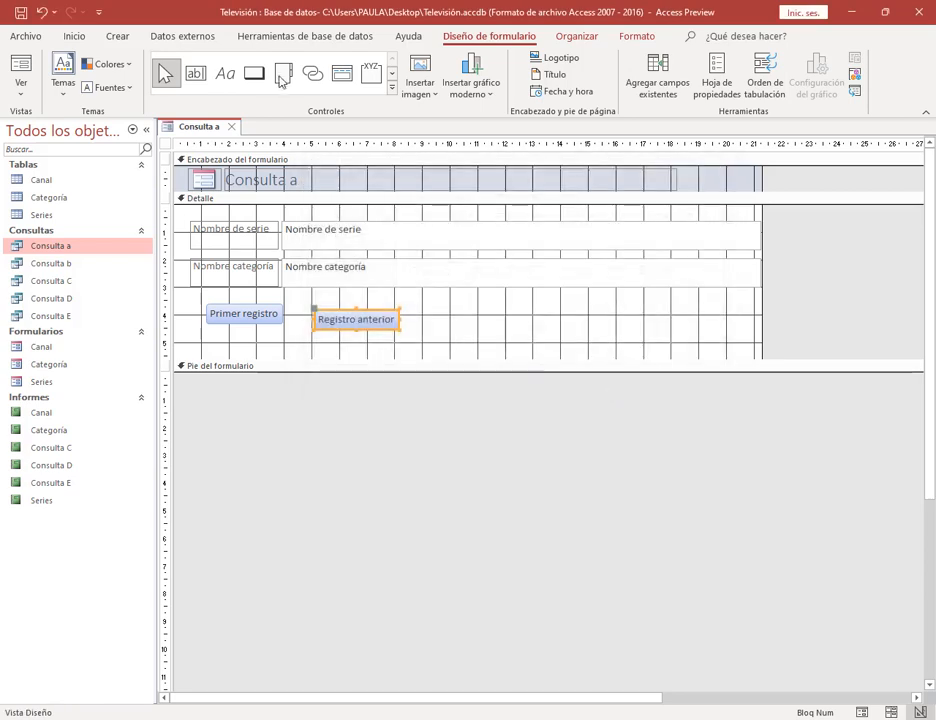
Add a command button beside Registro anterior on the Consulta a form that goes to the next record, showing the text Registro siguiente.
click(253, 73)
drag(412, 324, 446, 337)
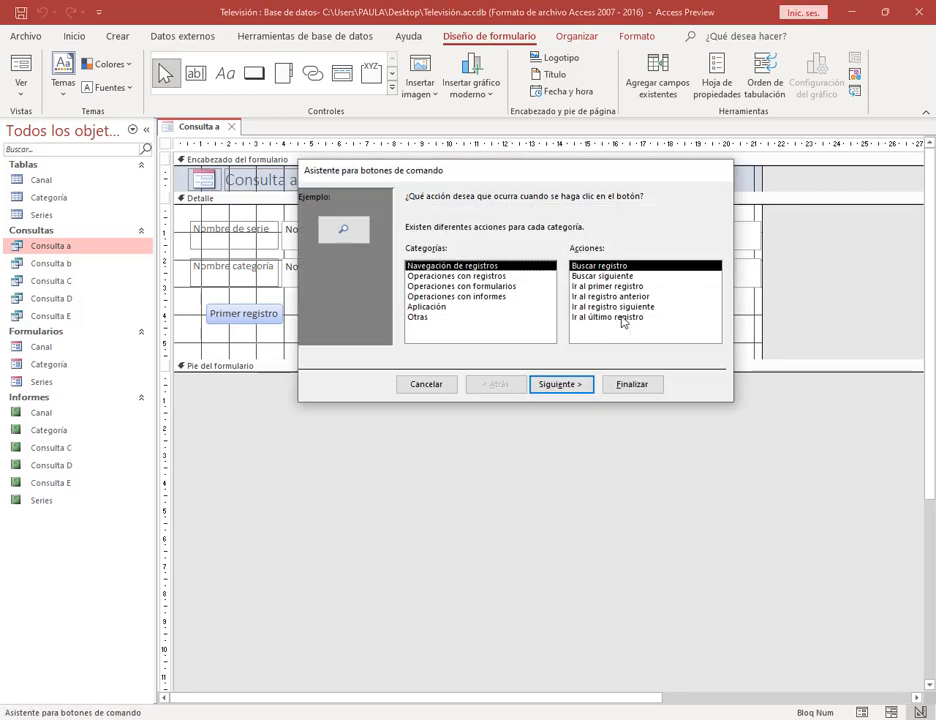
click(620, 308)
click(557, 386)
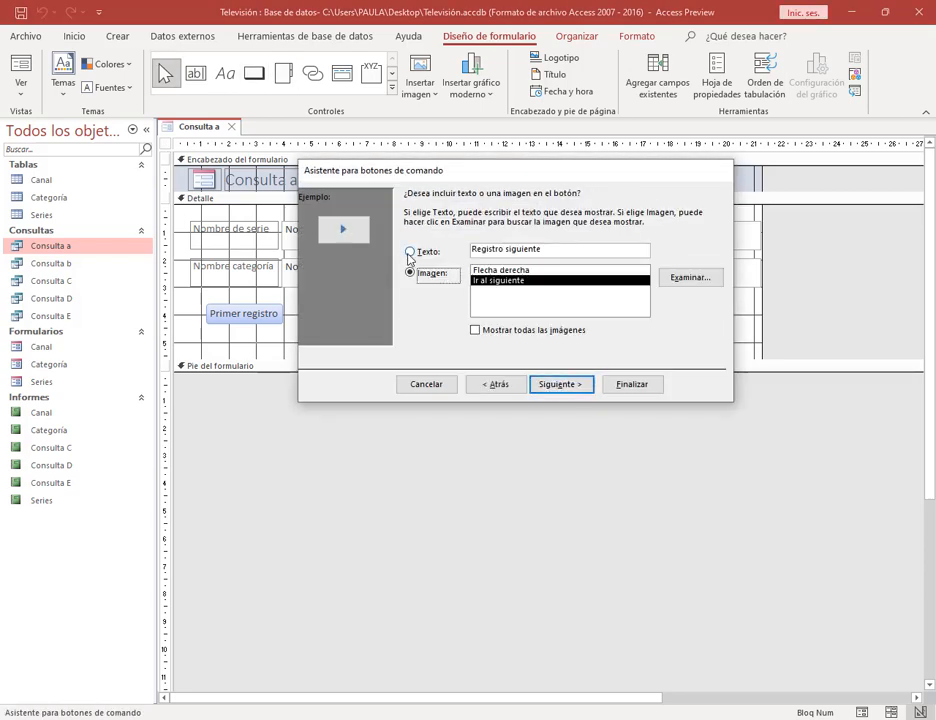
click(409, 252)
click(628, 386)
Add a command button beside Registro siguiente on the Consulta a form that goes to the last record, showing the text Último registro.
click(254, 73)
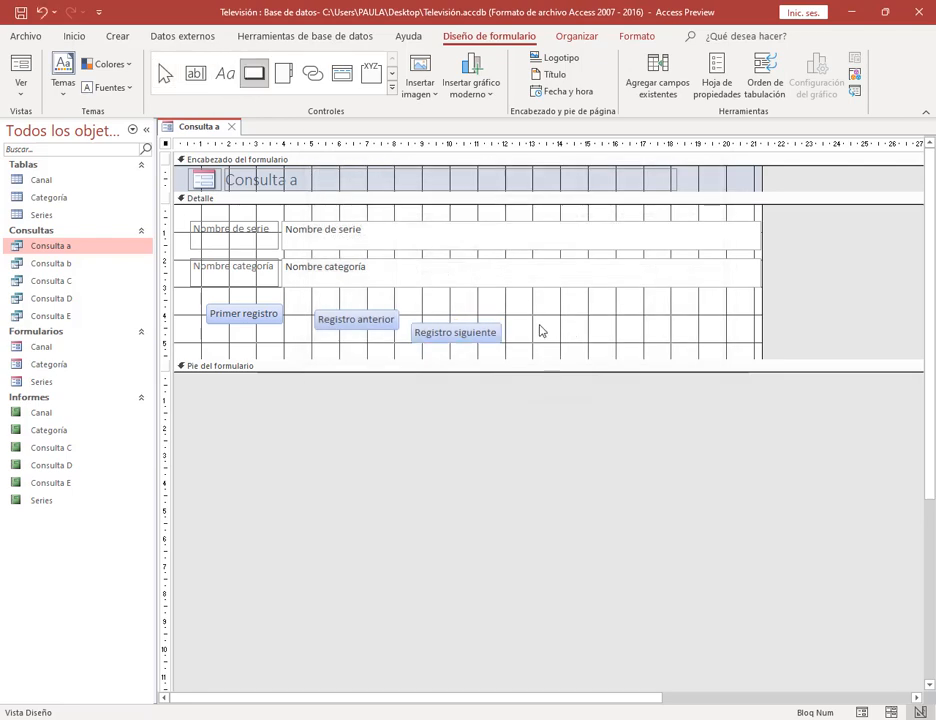
click(540, 335)
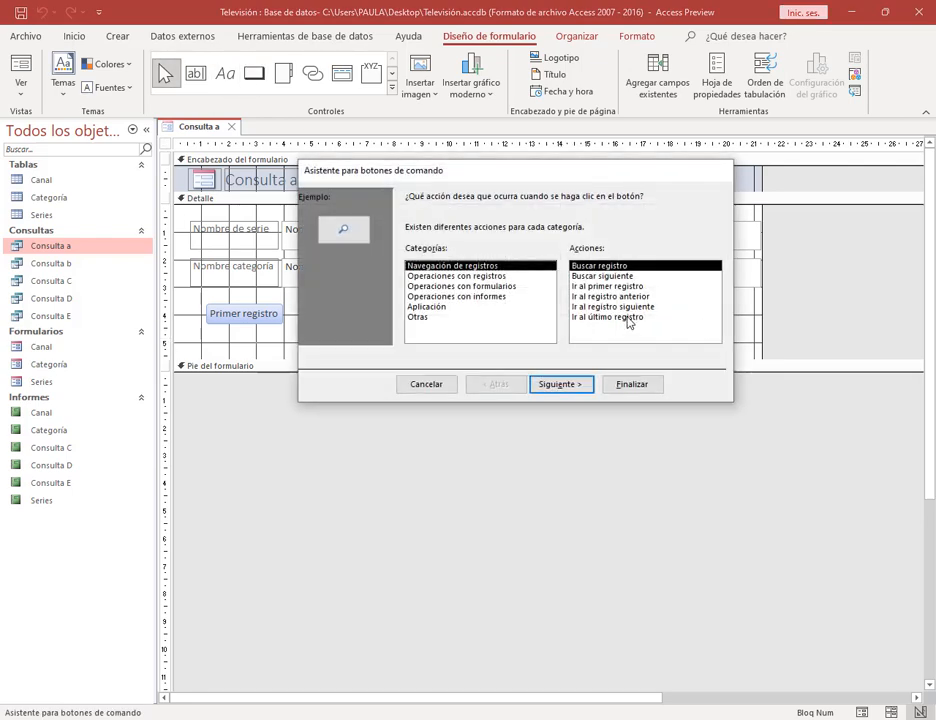
click(629, 318)
click(559, 384)
click(430, 256)
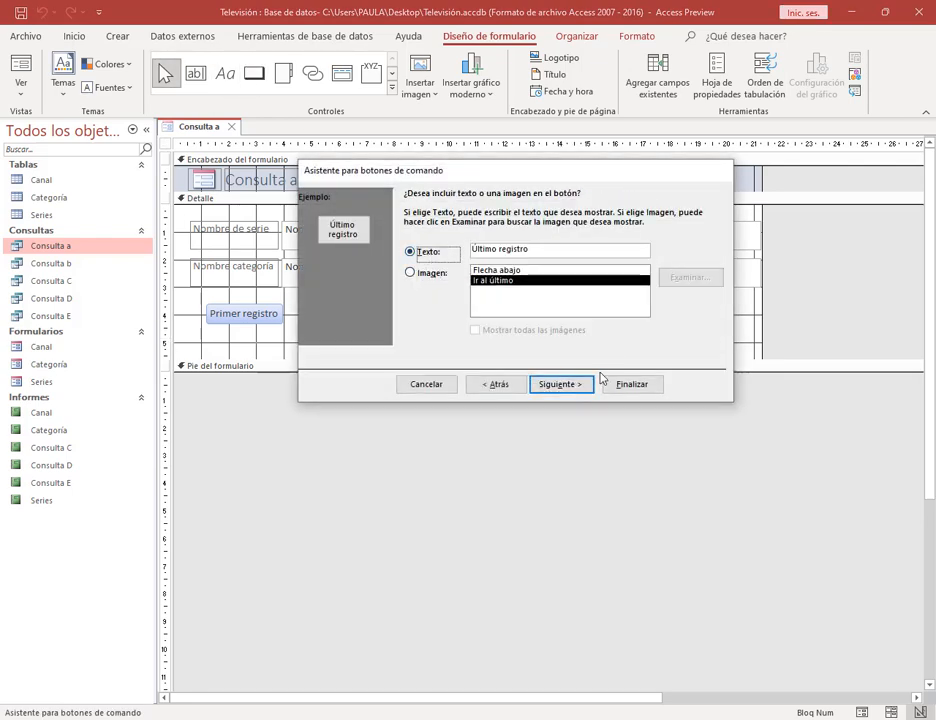
click(628, 384)
Align the four navigation buttons on the Consulta a form by their bottom edges and equalize their horizontal spacing.
drag(643, 313, 238, 362)
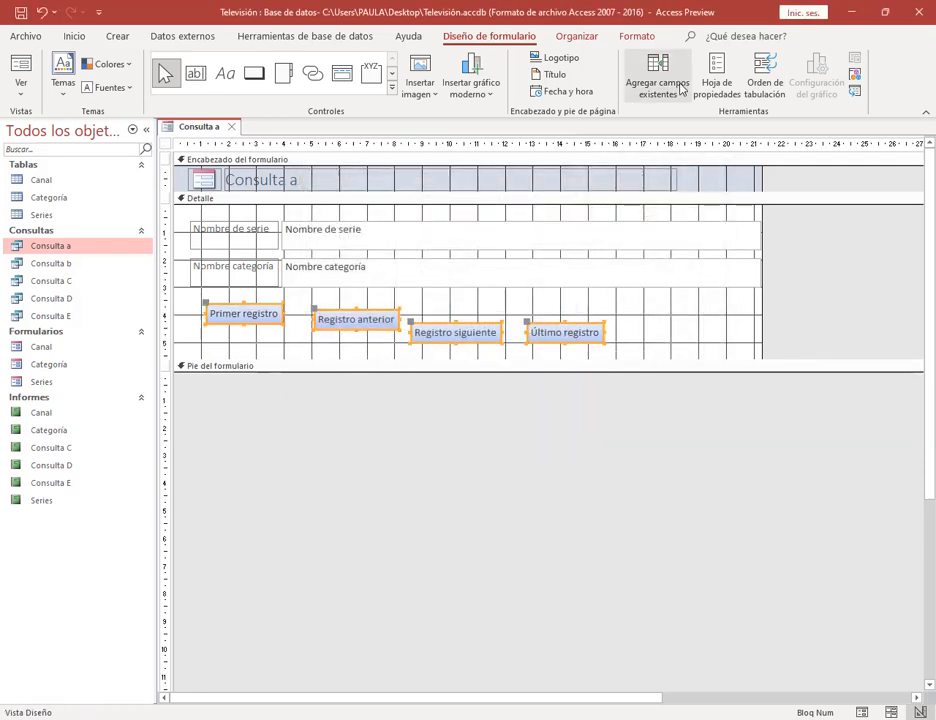
click(590, 37)
click(797, 88)
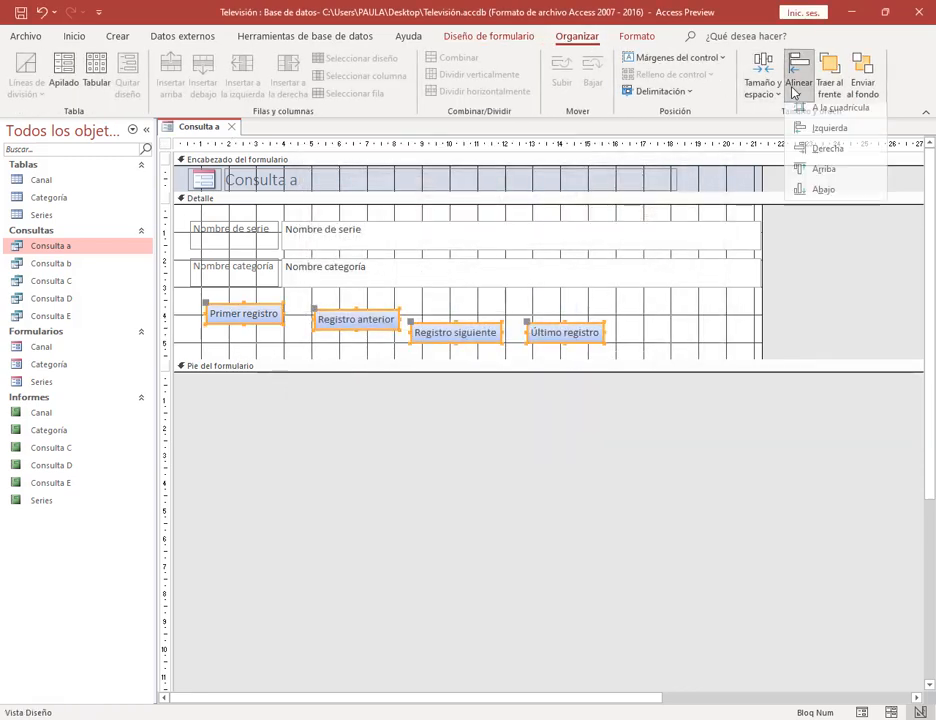
click(821, 197)
click(765, 86)
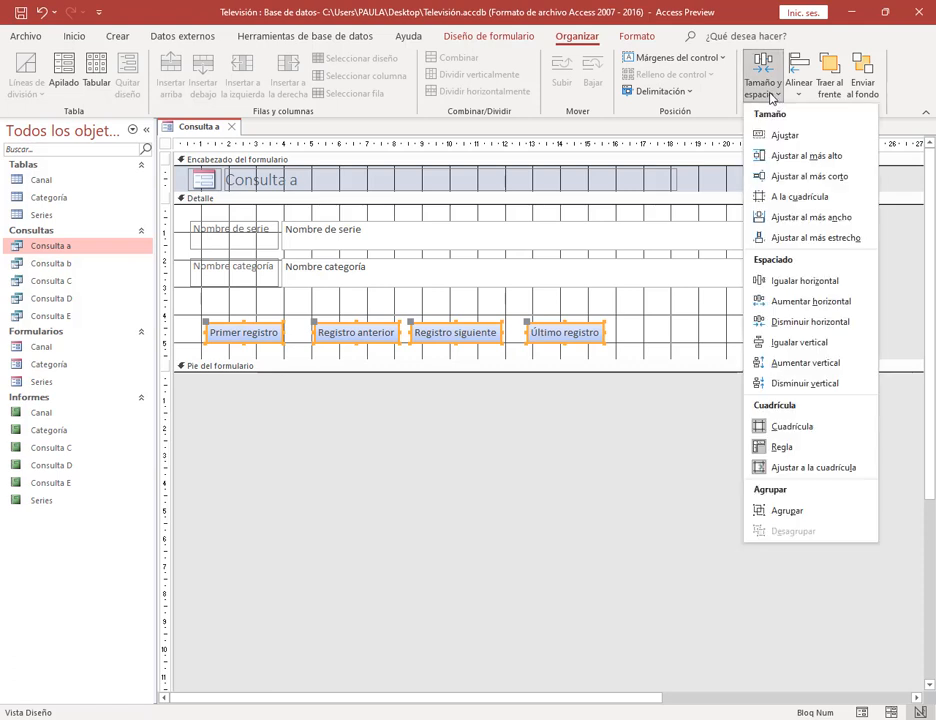
click(783, 283)
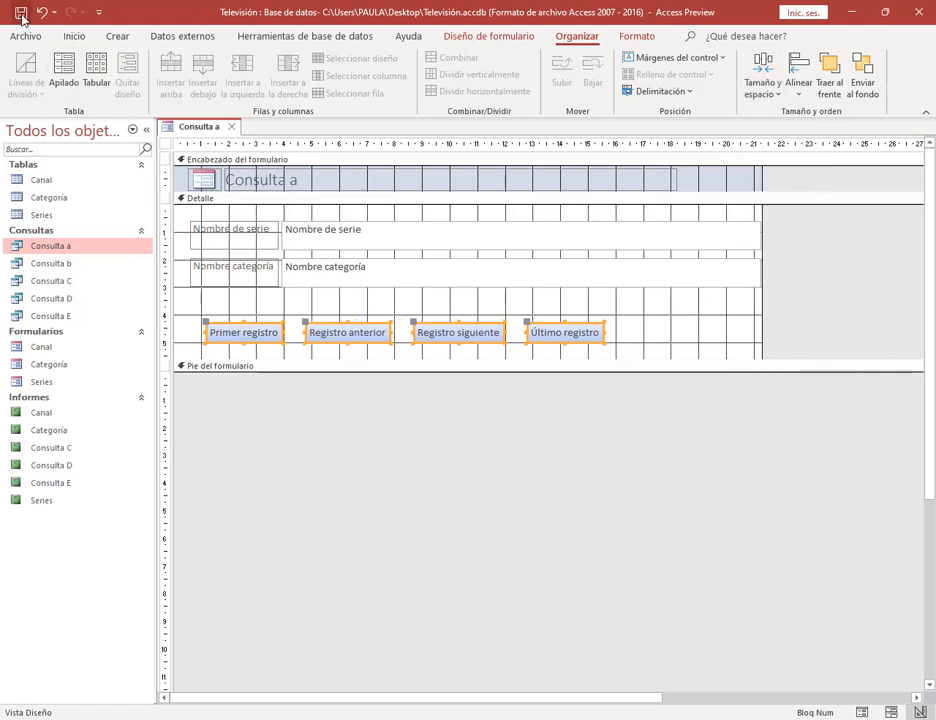
Switch the Consulta a form to Form view and test the next, previous, last and first record buttons.
right_click(194, 135)
click(215, 207)
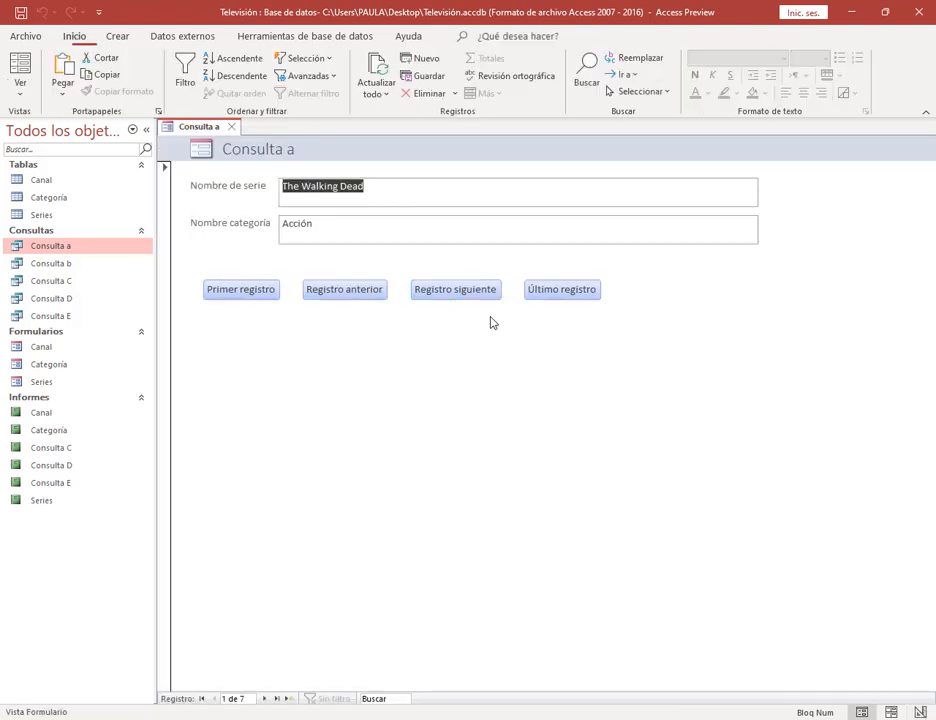
click(455, 289)
click(345, 289)
click(545, 291)
click(241, 289)
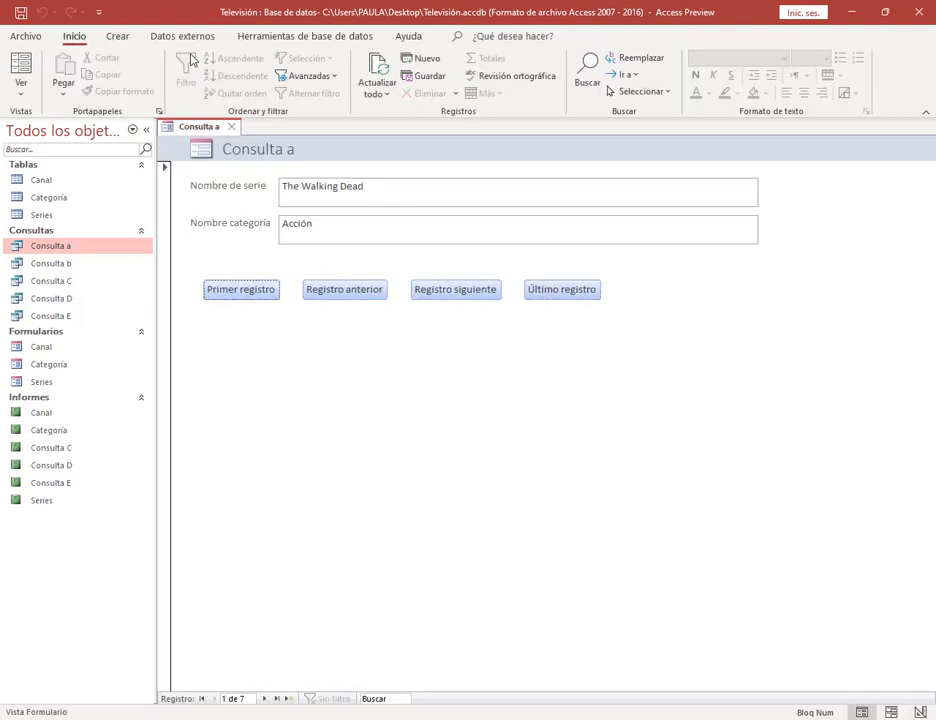
Close the form, saving it under the name Consulta a.
click(233, 128)
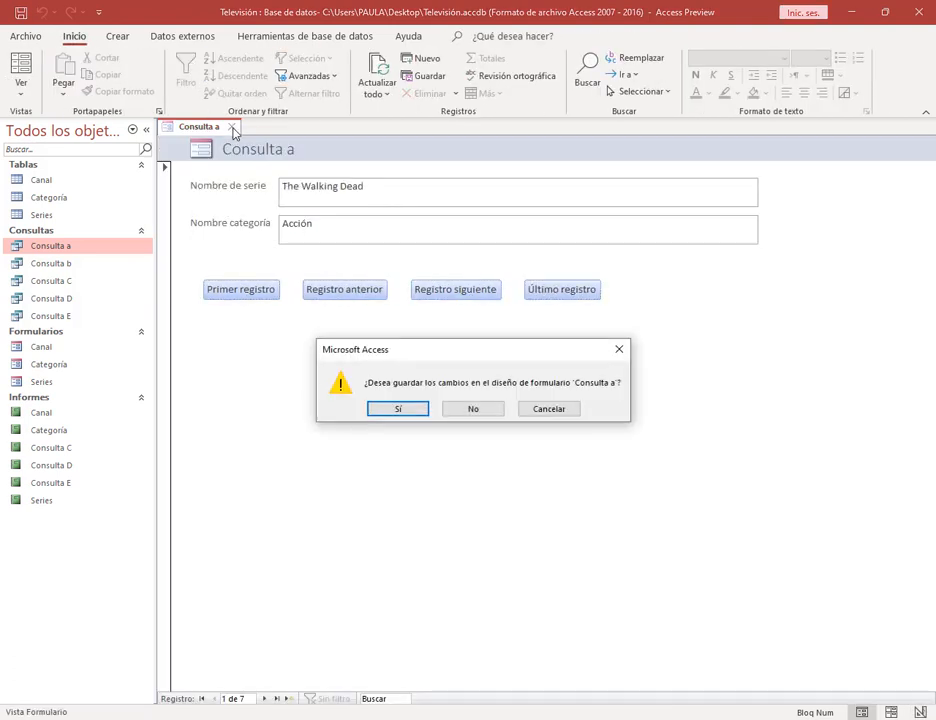
click(417, 412)
click(471, 281)
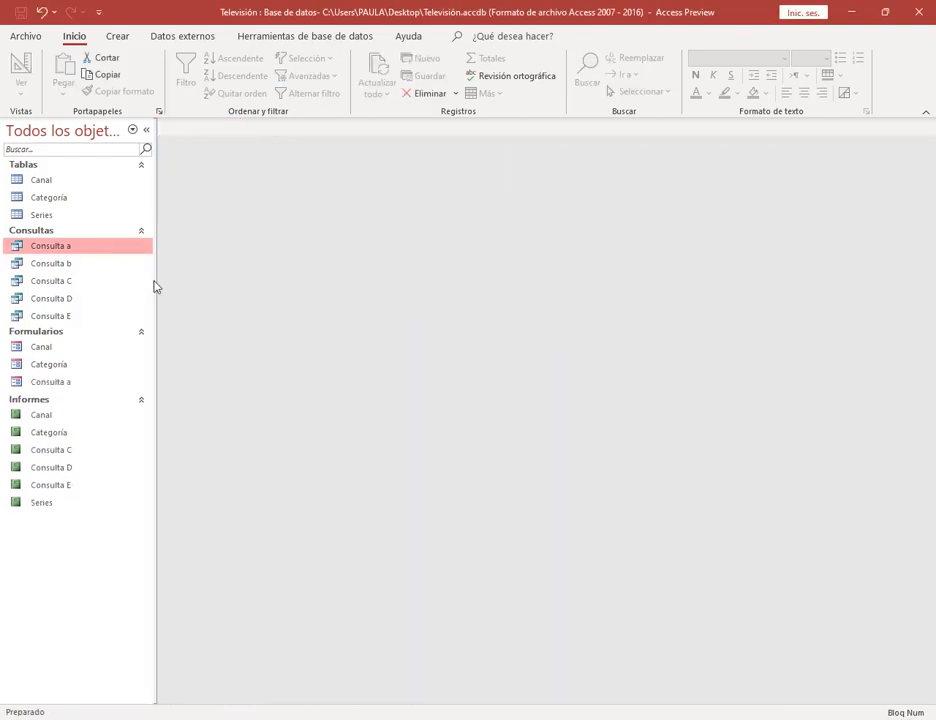
Create a form from the query Consulta b and, in Design view, extend its detail section to about 7 cm high.
click(58, 265)
click(117, 36)
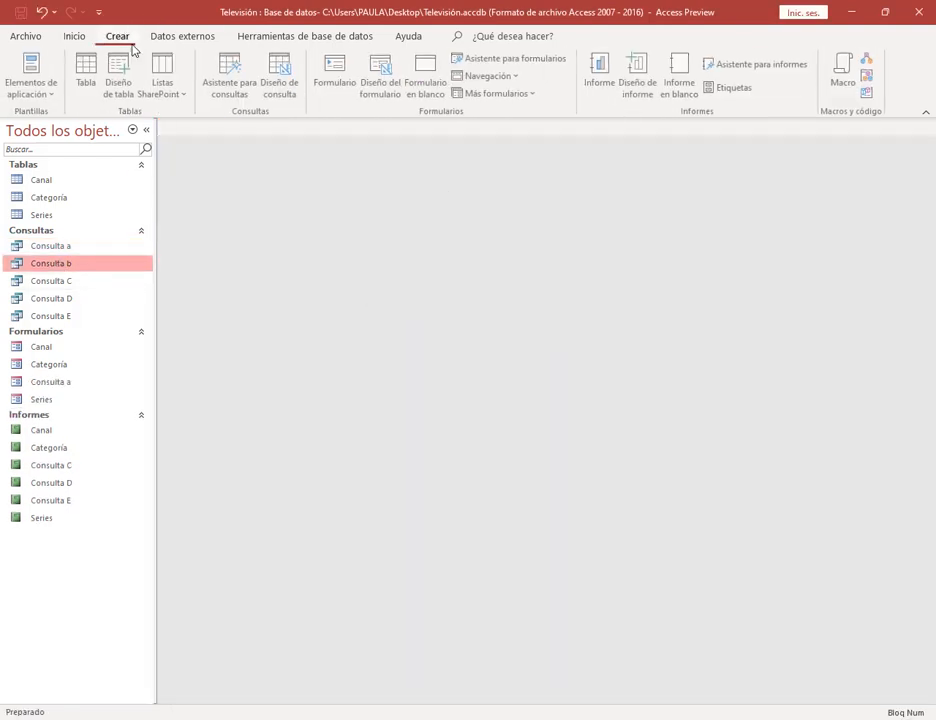
click(349, 68)
right_click(181, 130)
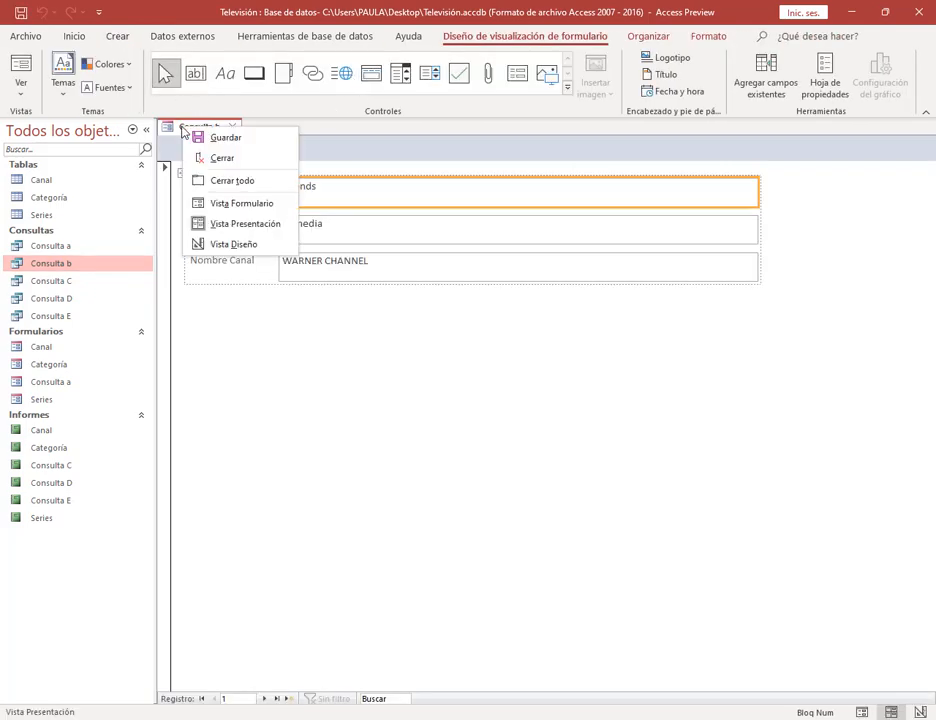
click(215, 245)
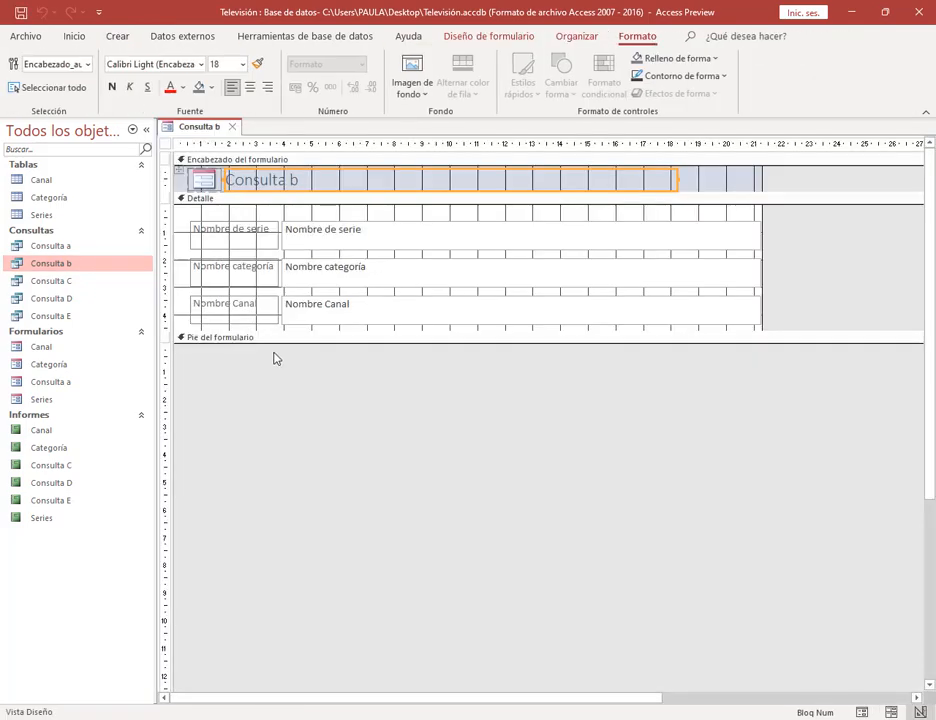
drag(263, 337, 269, 409)
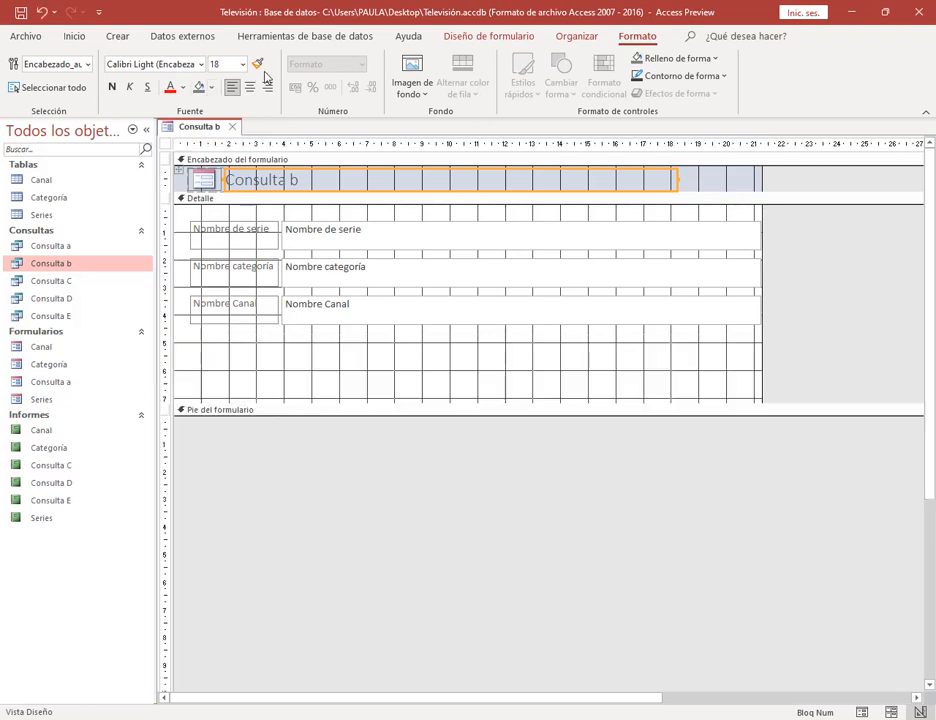
Add a command button below Nombre Canal on the Consulta b form that goes to the first record, showing the text Primer registro.
click(519, 38)
click(254, 73)
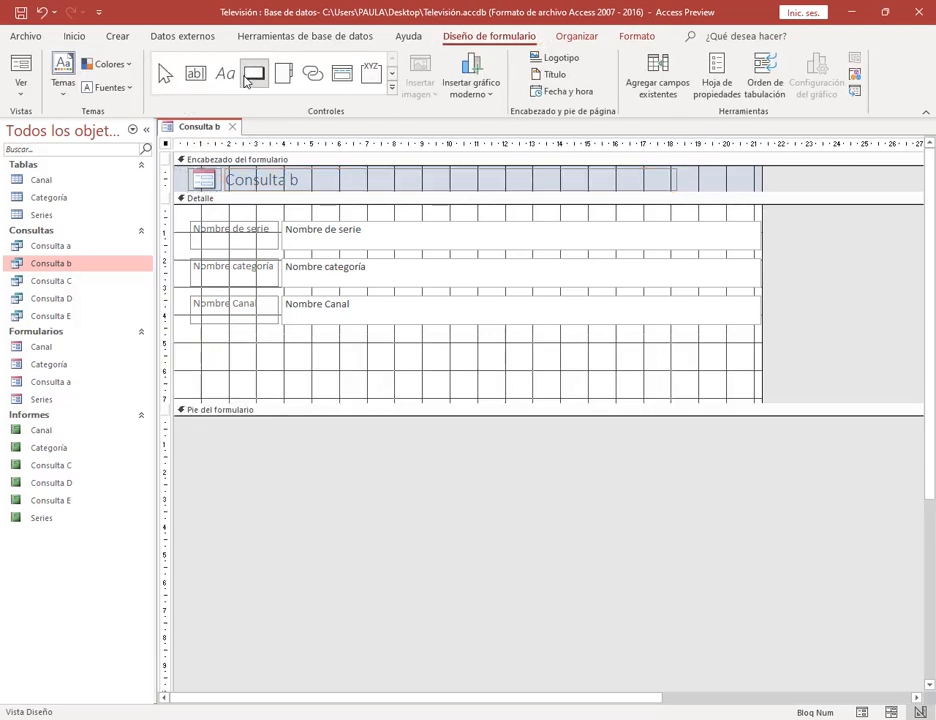
click(221, 355)
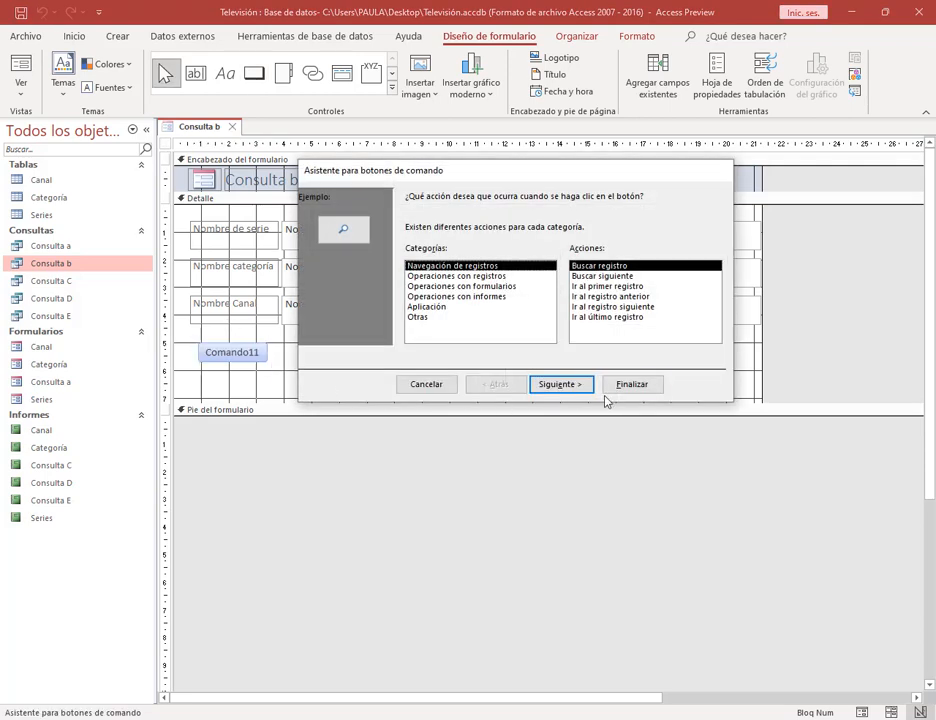
click(607, 286)
click(560, 384)
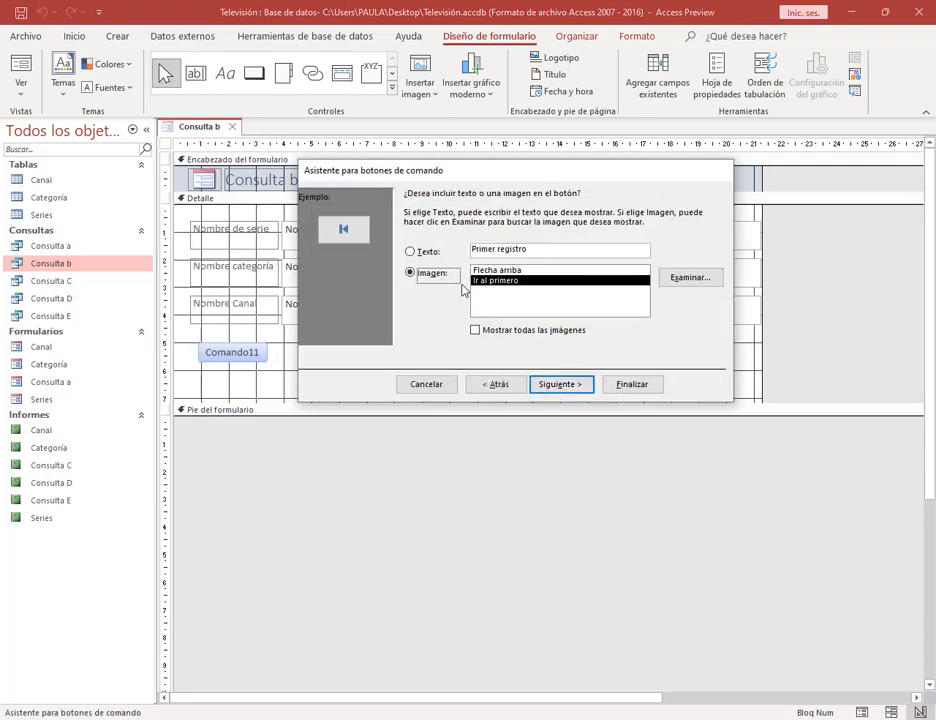
click(432, 260)
click(632, 384)
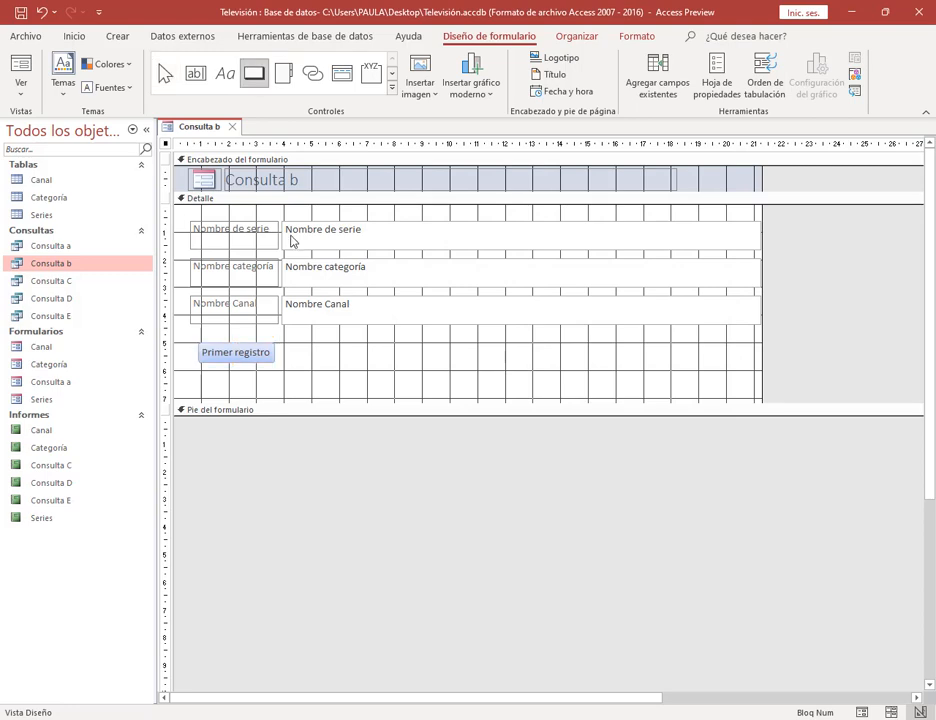
Add a command button beside Primer registro on the Consulta b form that goes to the previous record, showing the text Registro anterior.
click(288, 353)
click(610, 296)
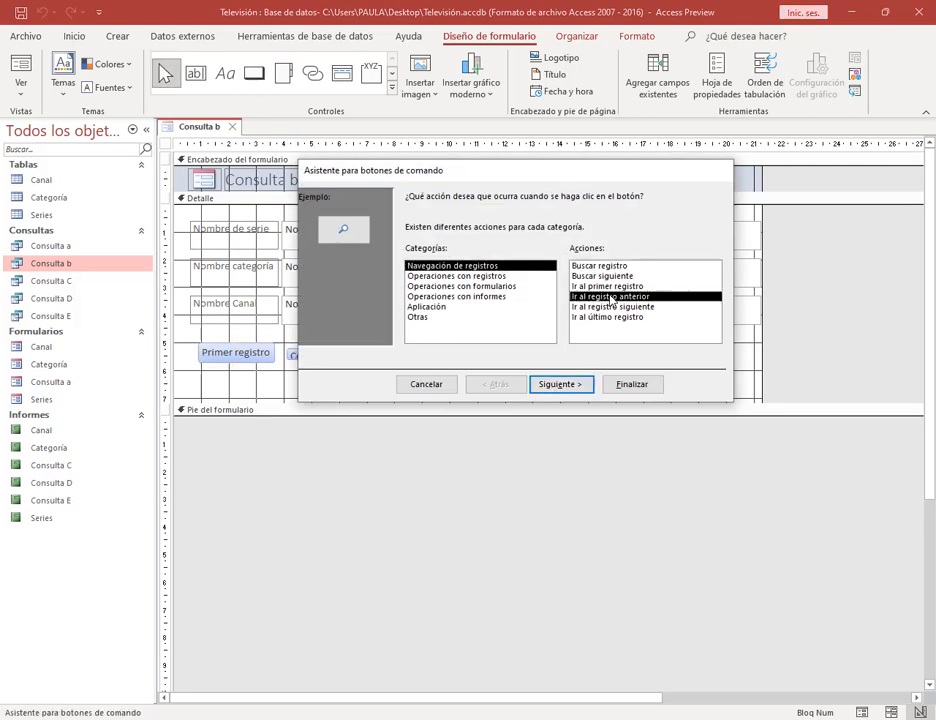
click(560, 384)
click(413, 254)
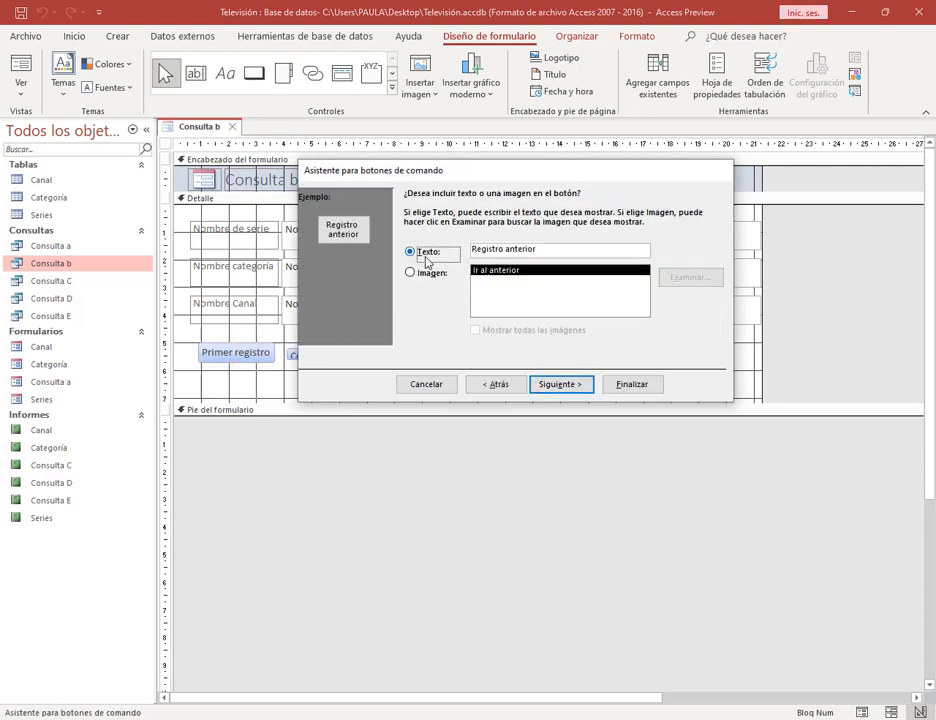
click(631, 386)
Add a command button beside Registro anterior on the Consulta b form that goes to the next record, showing the text Registro siguiente.
click(255, 78)
click(390, 345)
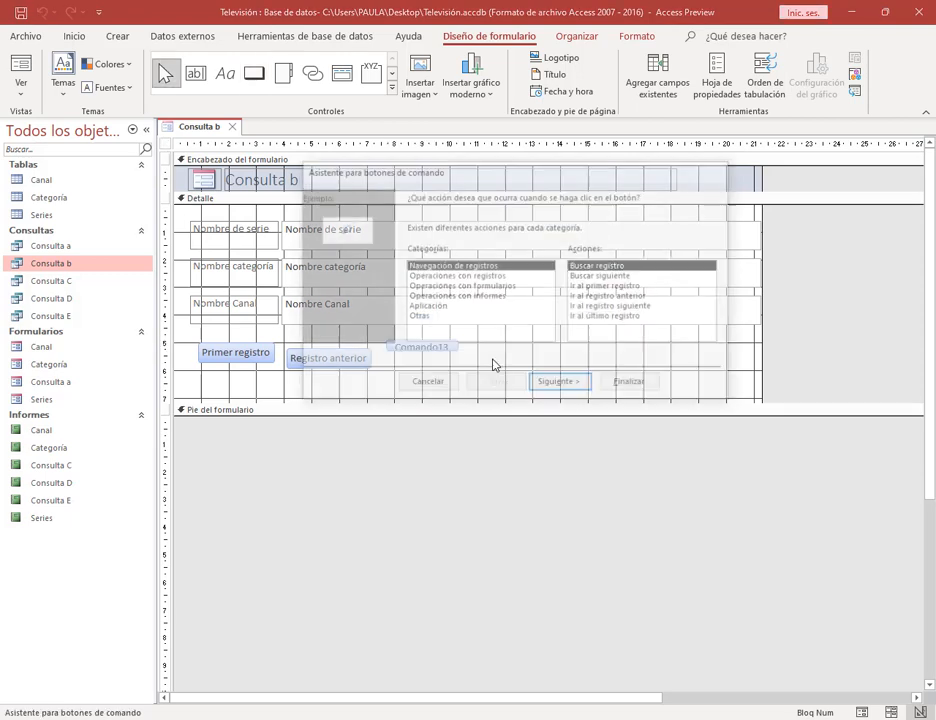
click(560, 384)
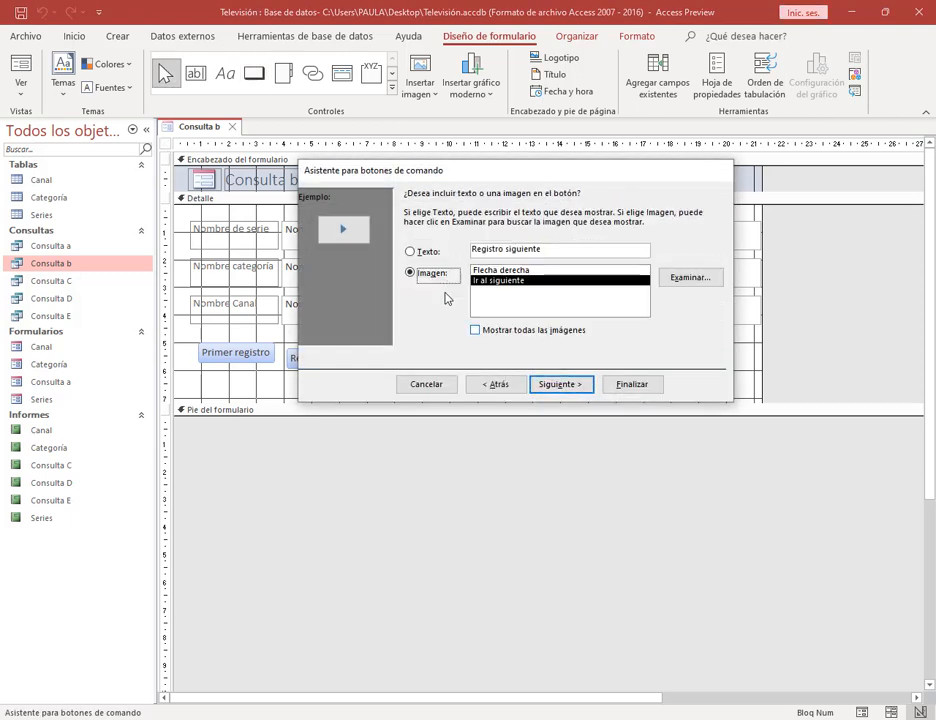
click(413, 251)
click(631, 384)
Add a last-record command button with the text Último registro beside Registro siguiente on the Consulta b form, and select all four buttons.
click(254, 73)
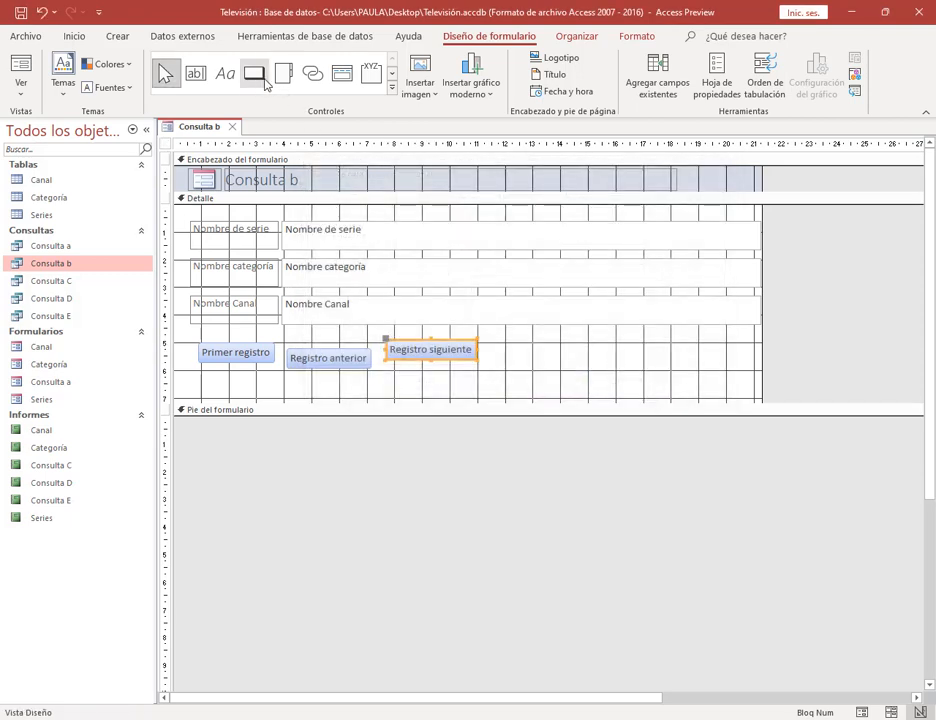
click(503, 355)
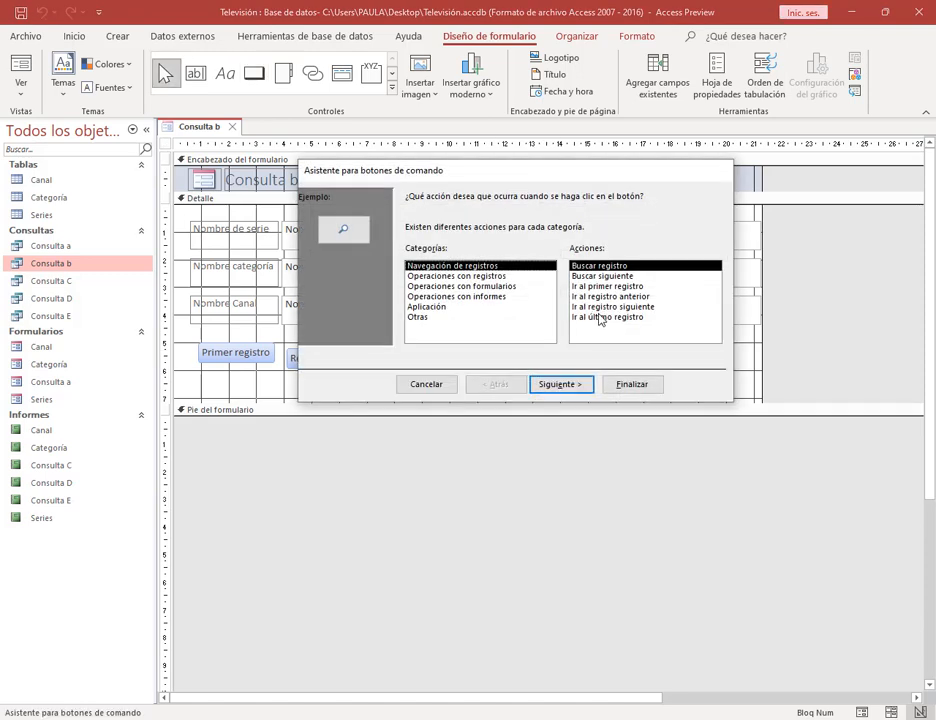
click(600, 316)
click(560, 383)
click(435, 257)
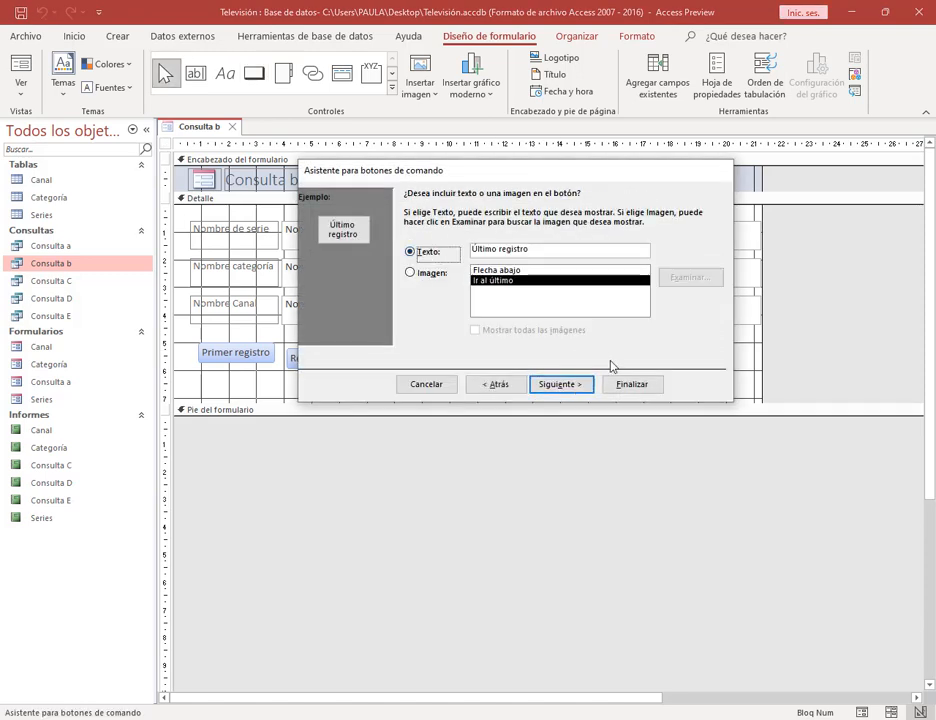
click(615, 384)
drag(604, 388, 268, 350)
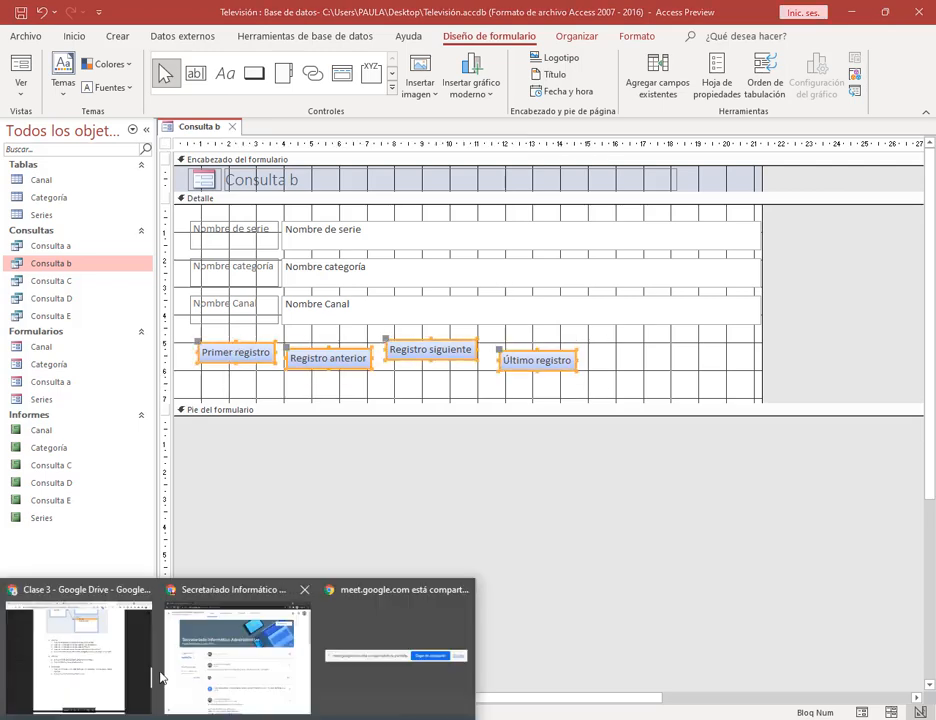
Switch to Chrome to check the Meet tab and the practice sheet PDF, and return to Access.
click(140, 660)
click(331, 5)
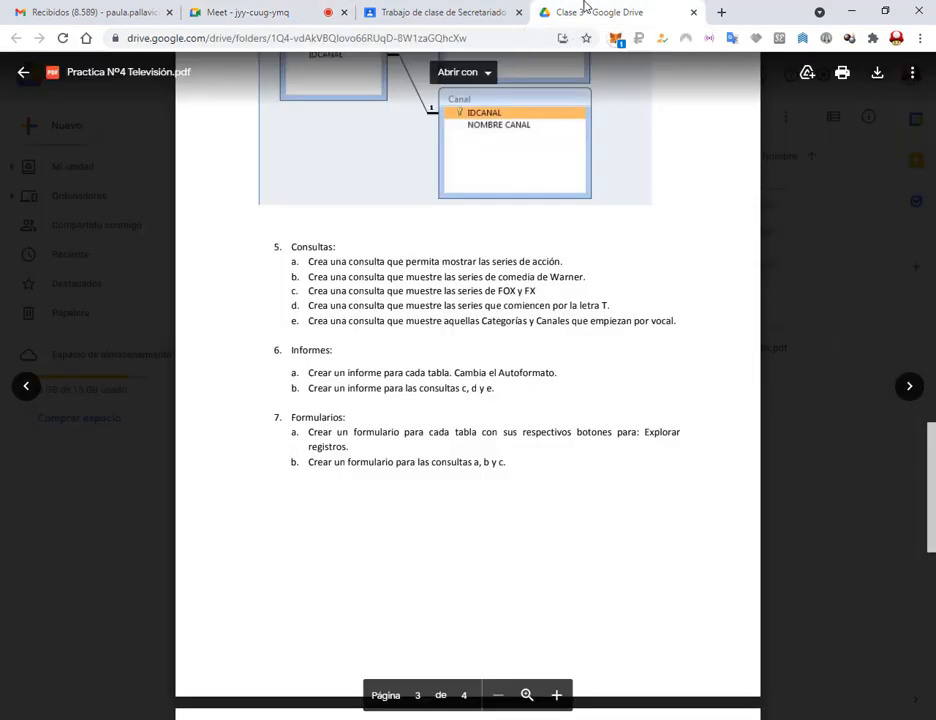
click(583, 8)
click(856, 9)
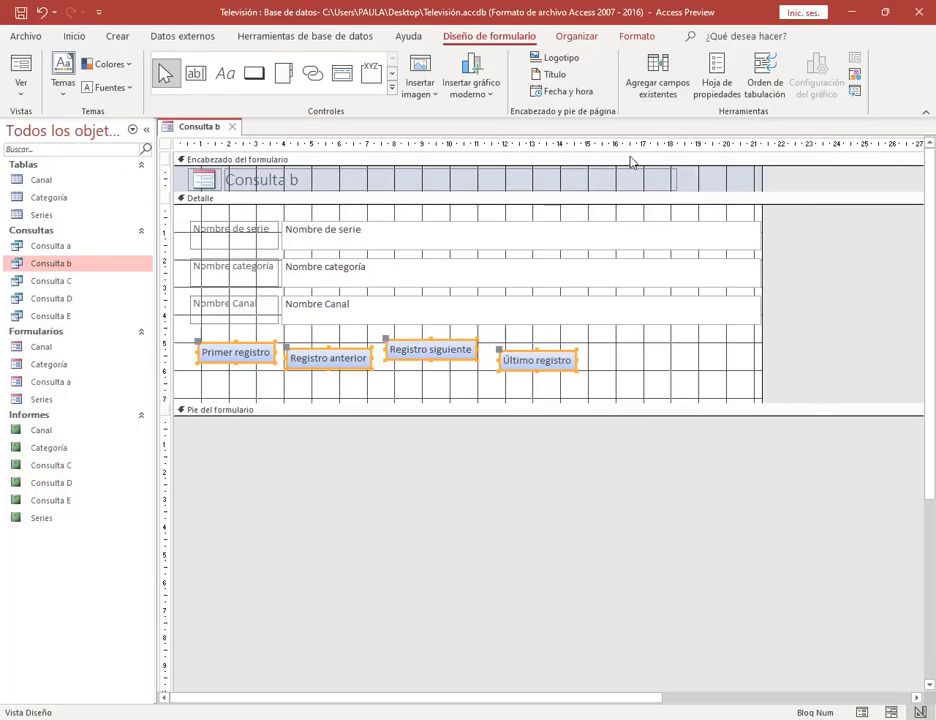
Align the four selected navigation buttons on the Consulta b form to their bottom edges and equalize their horizontal spacing.
click(575, 38)
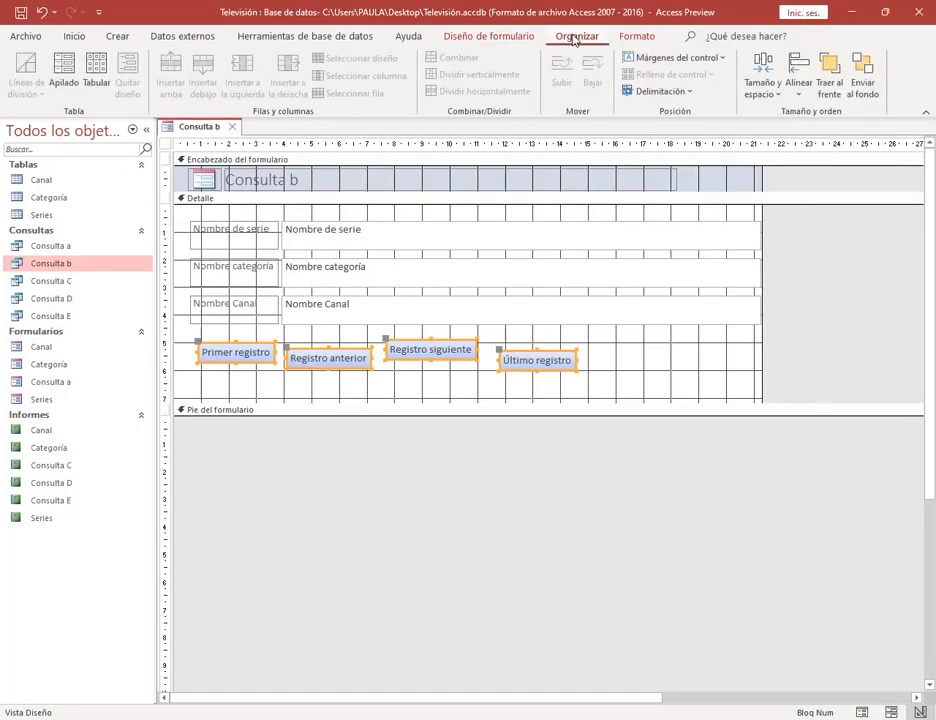
click(799, 80)
click(822, 197)
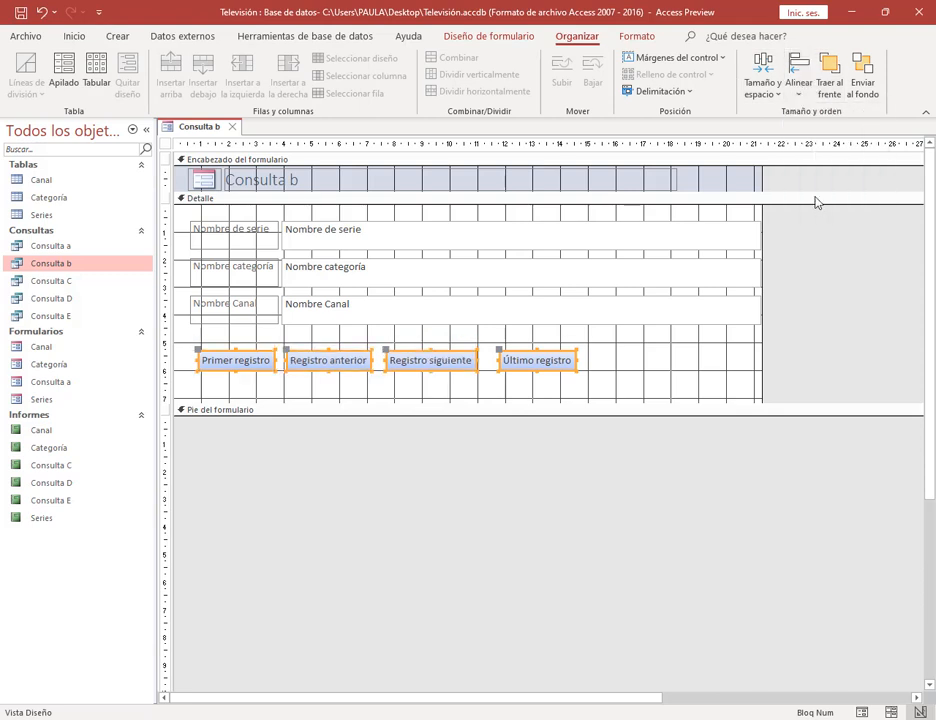
click(763, 85)
click(808, 282)
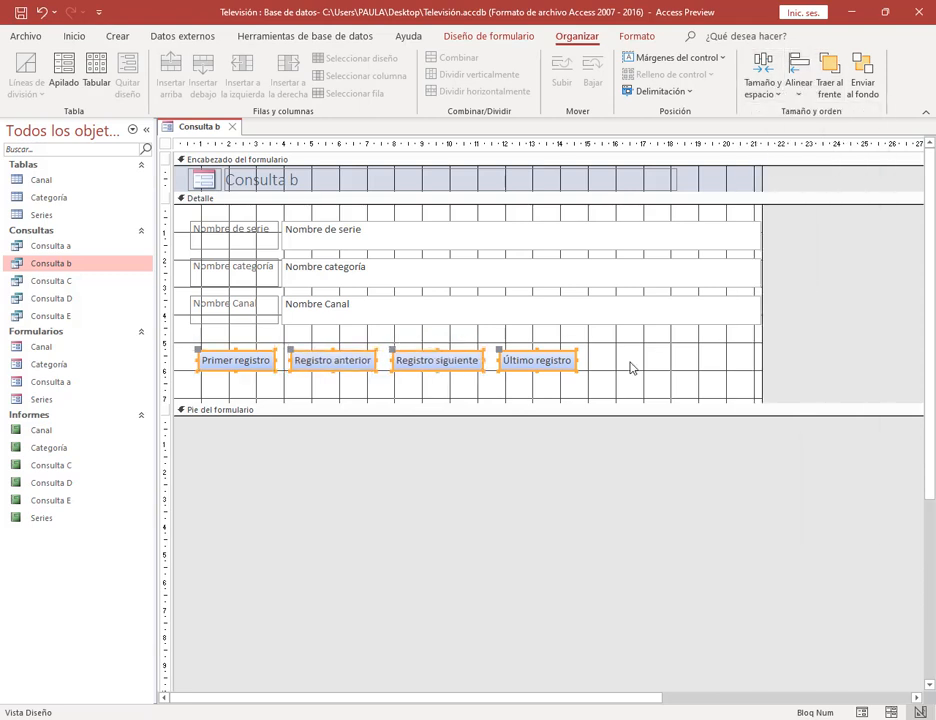
click(632, 370)
Save the form under the name Consulta b and close it.
click(20, 12)
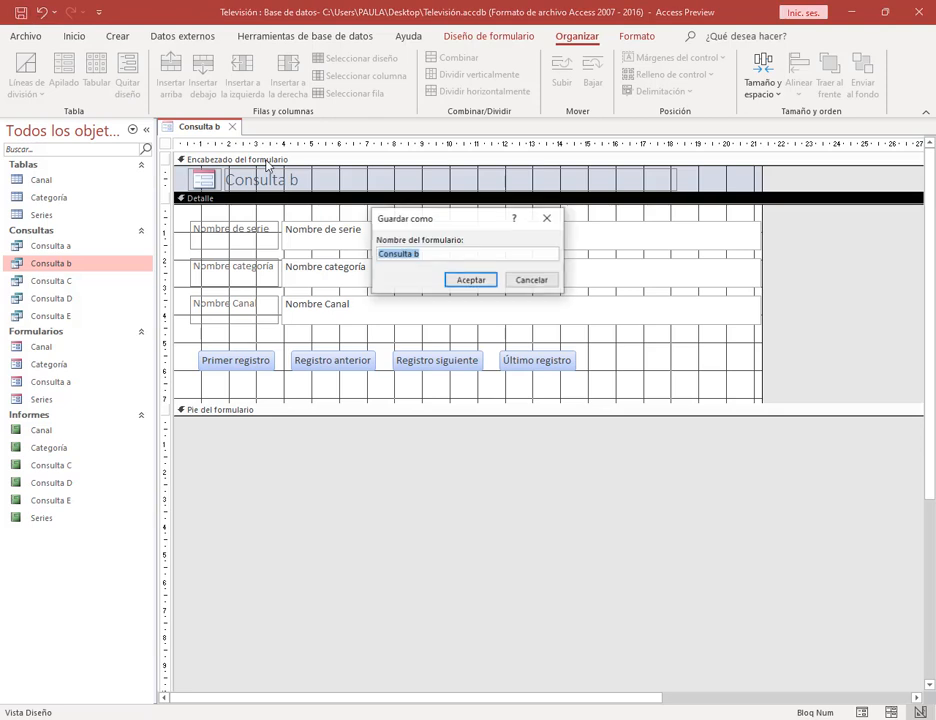
click(478, 280)
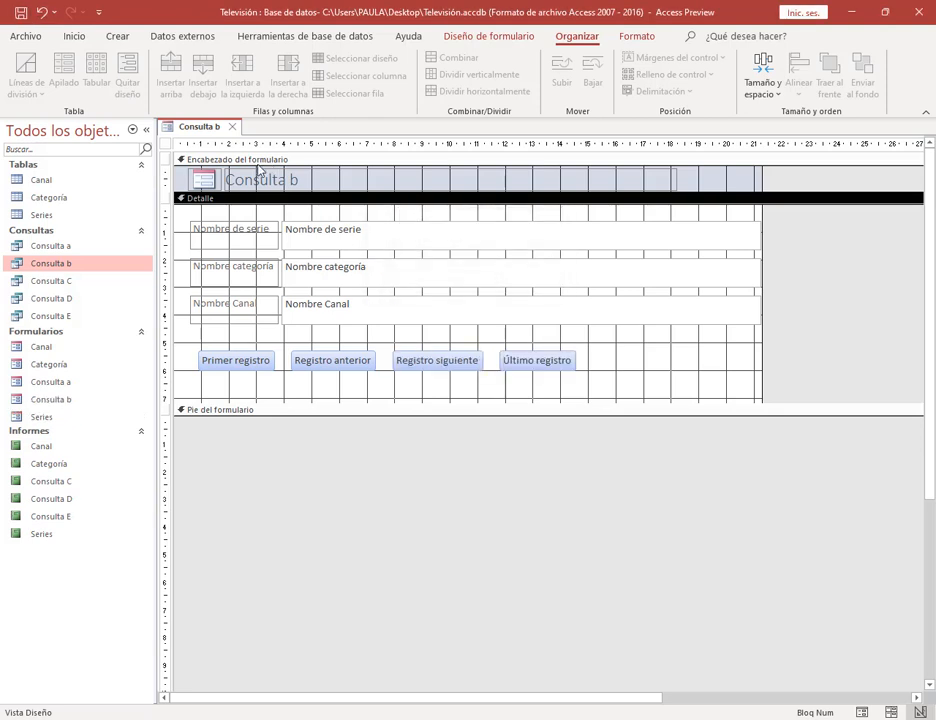
click(232, 127)
Create a form from the Consulta C query, open it in Design view, and extend the Detalle section to about 5 cm tall.
click(50, 281)
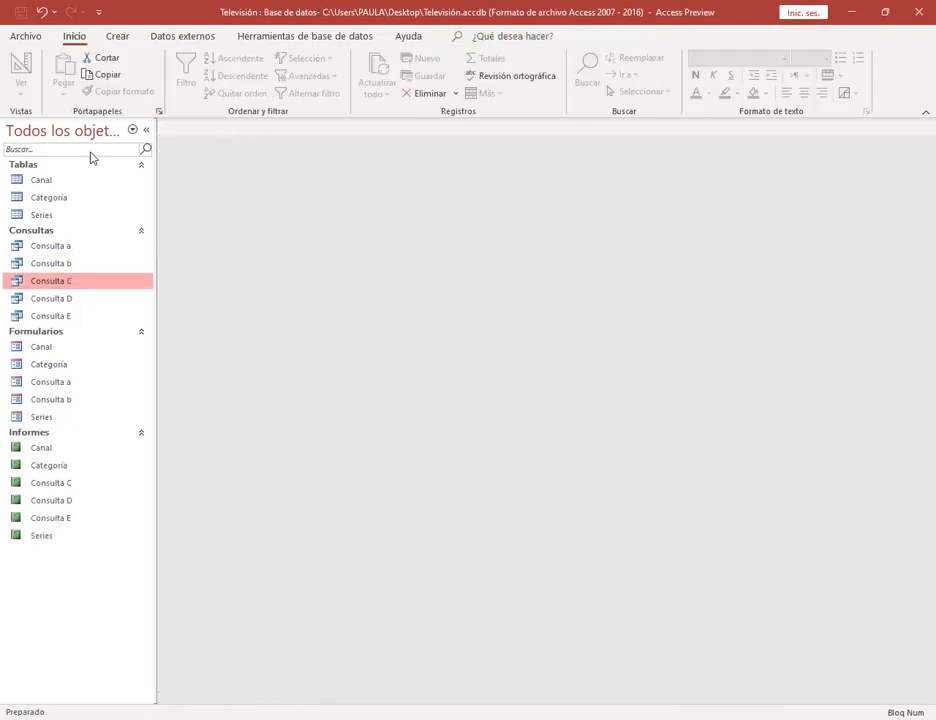
click(117, 38)
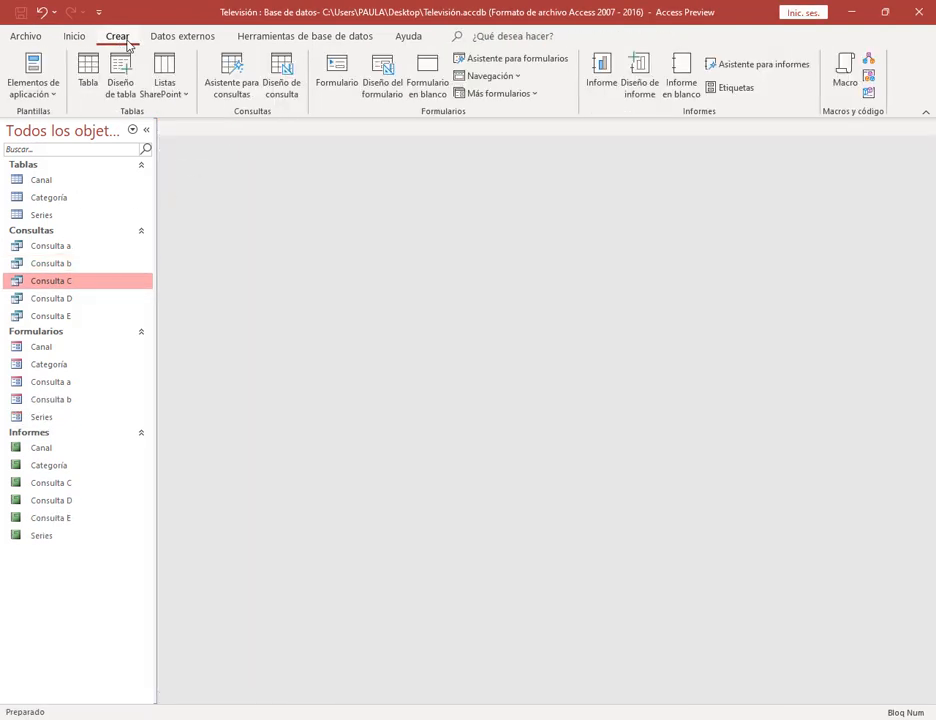
click(335, 82)
right_click(199, 134)
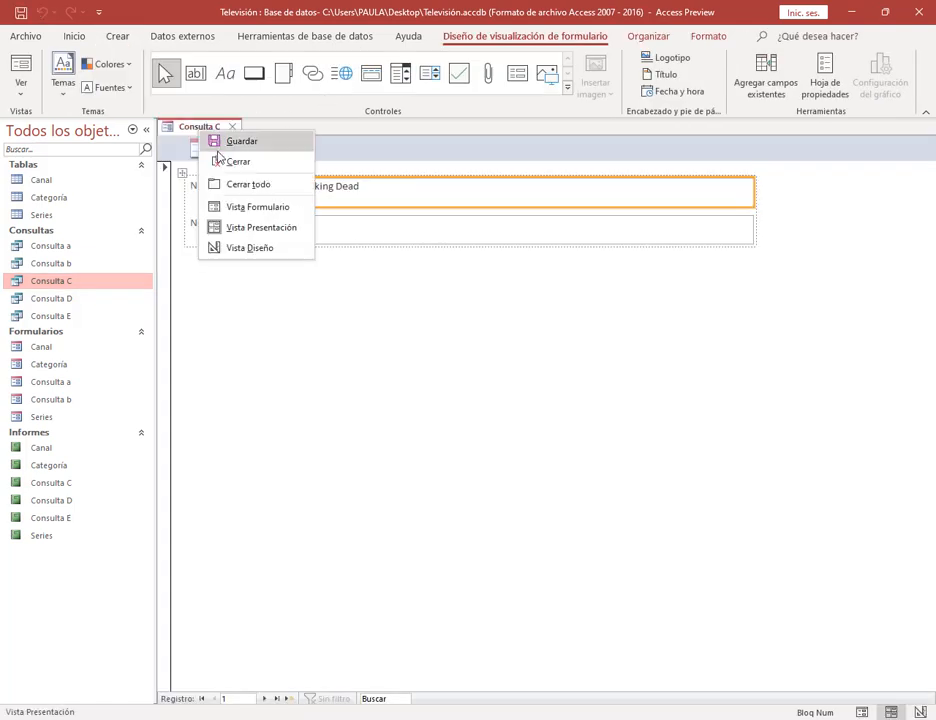
click(253, 248)
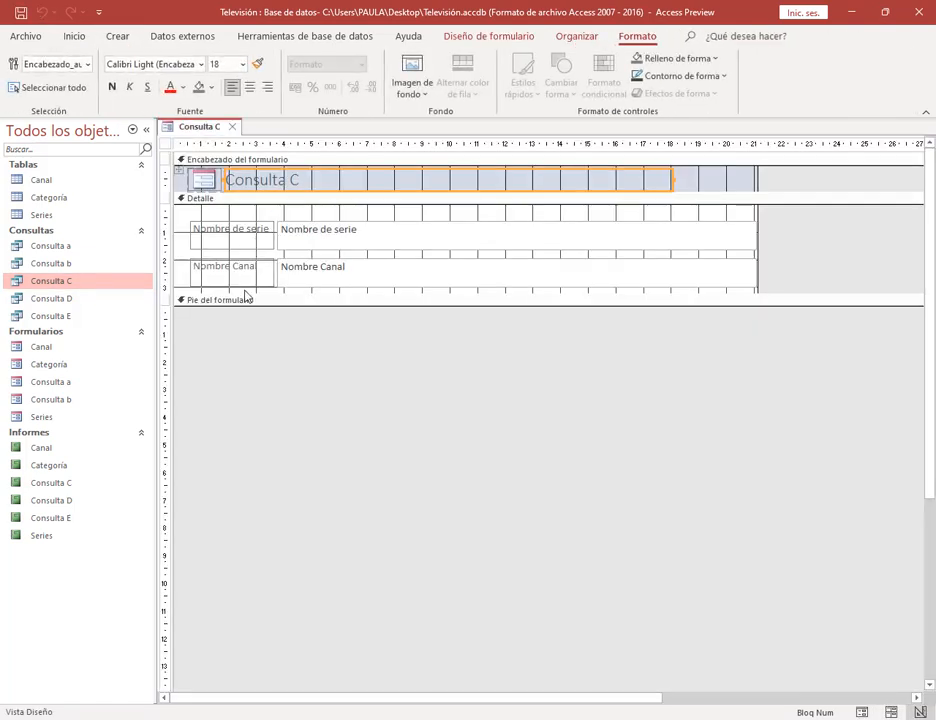
drag(247, 299, 265, 359)
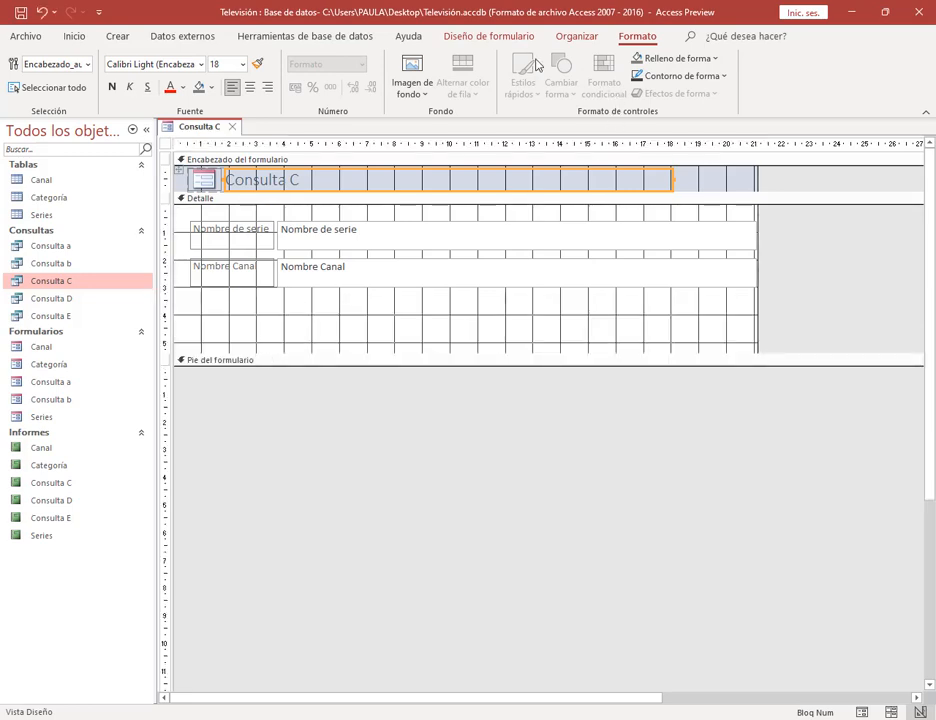
Add a command button below Nombre Canal on the Consulta C form that goes to the first record, showing the text Primer registro.
click(476, 37)
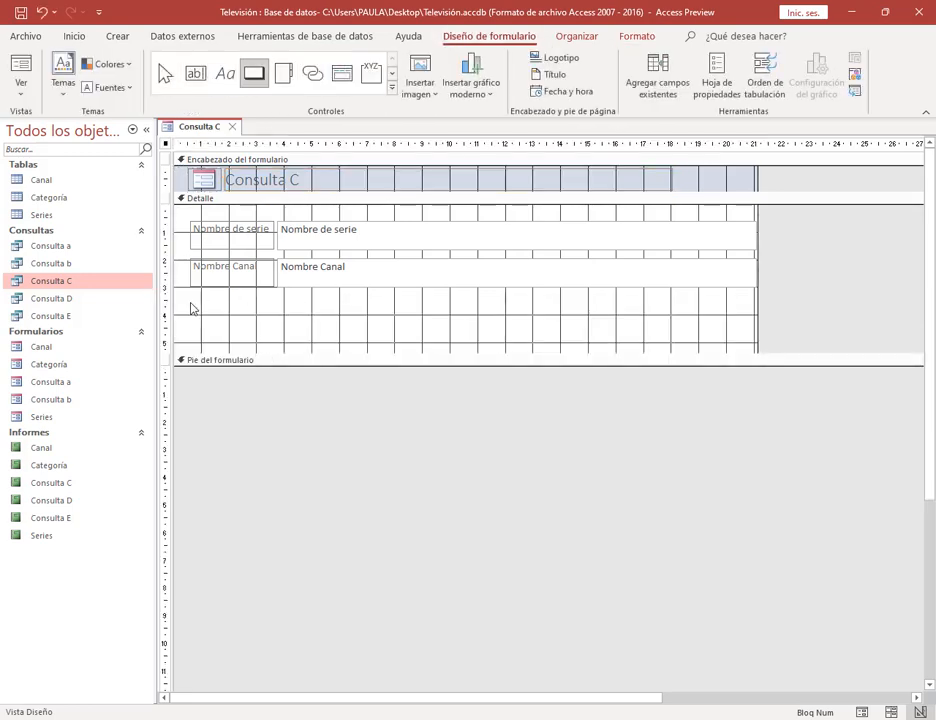
drag(190, 305, 264, 329)
click(600, 286)
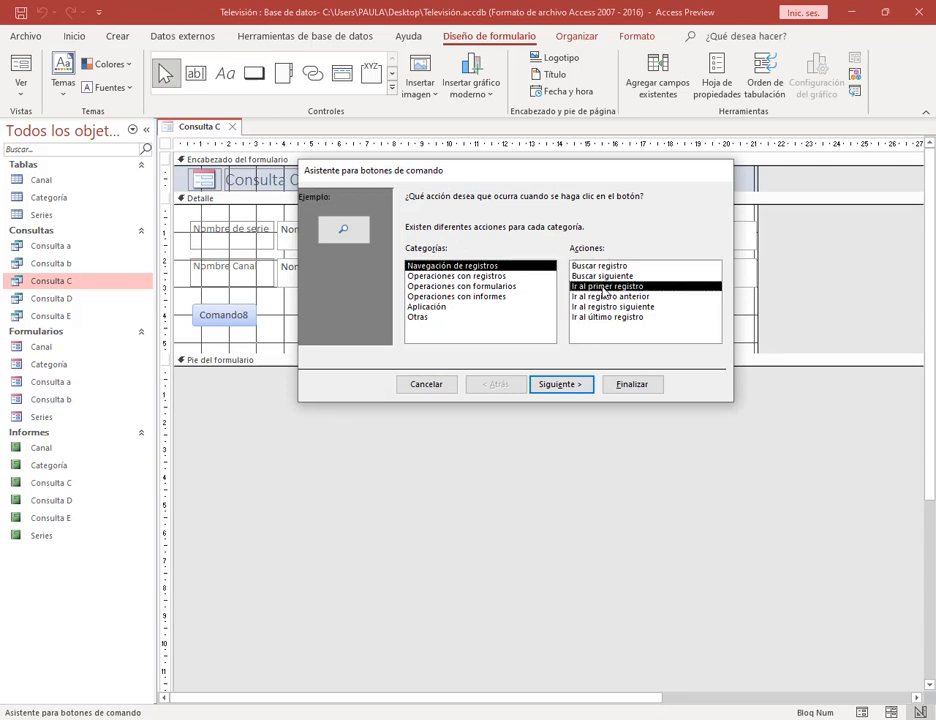
click(556, 384)
click(428, 256)
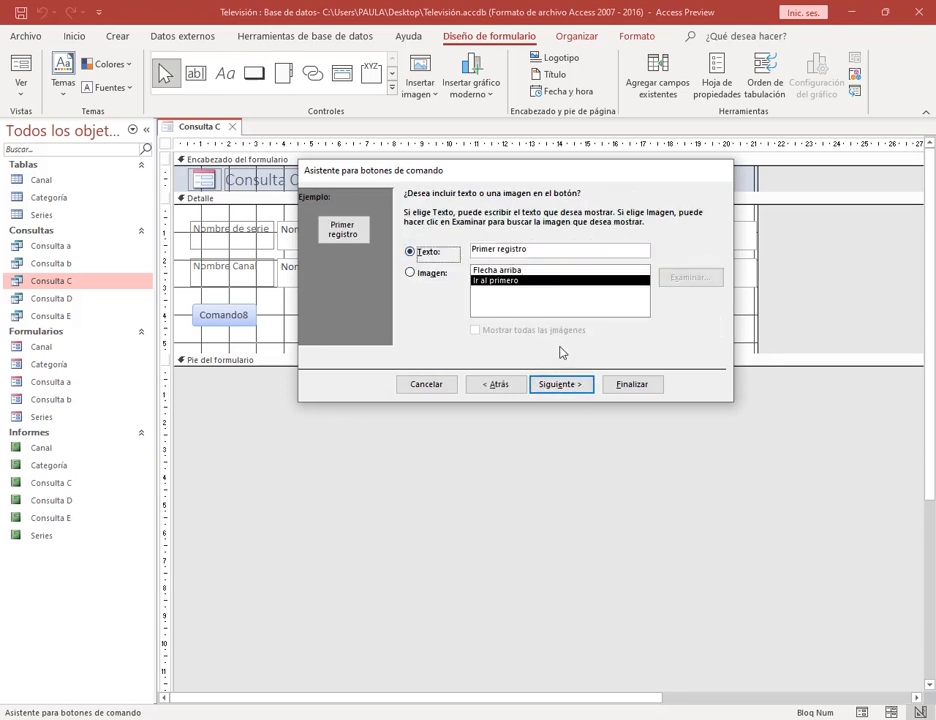
click(632, 384)
Add a command button beside Primer registro on the Consulta C form that goes to the previous record, showing the text Registro anterior.
click(256, 80)
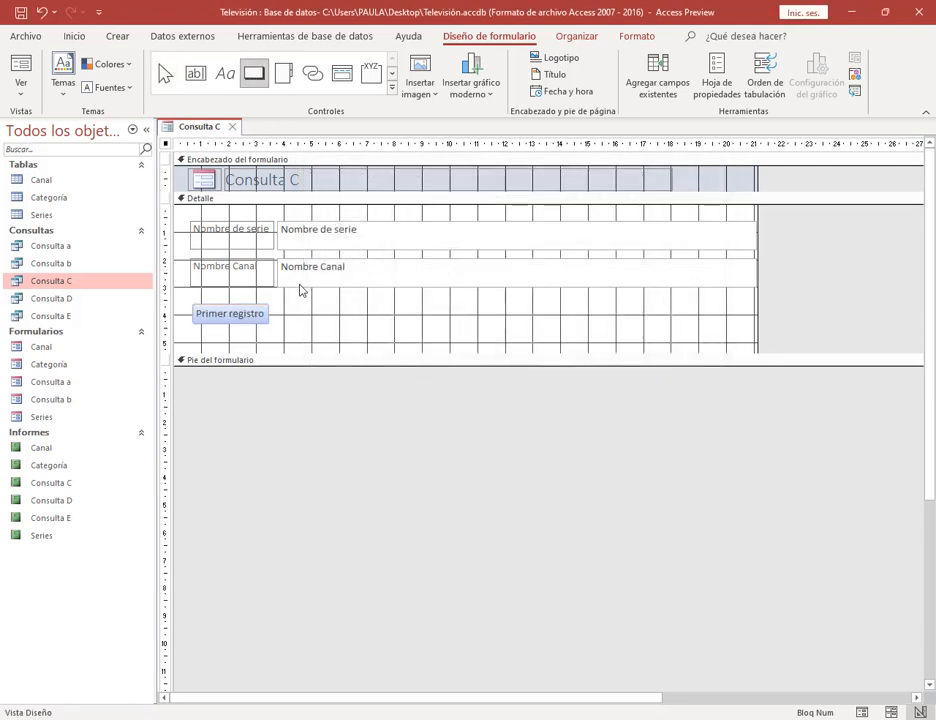
drag(297, 311, 361, 324)
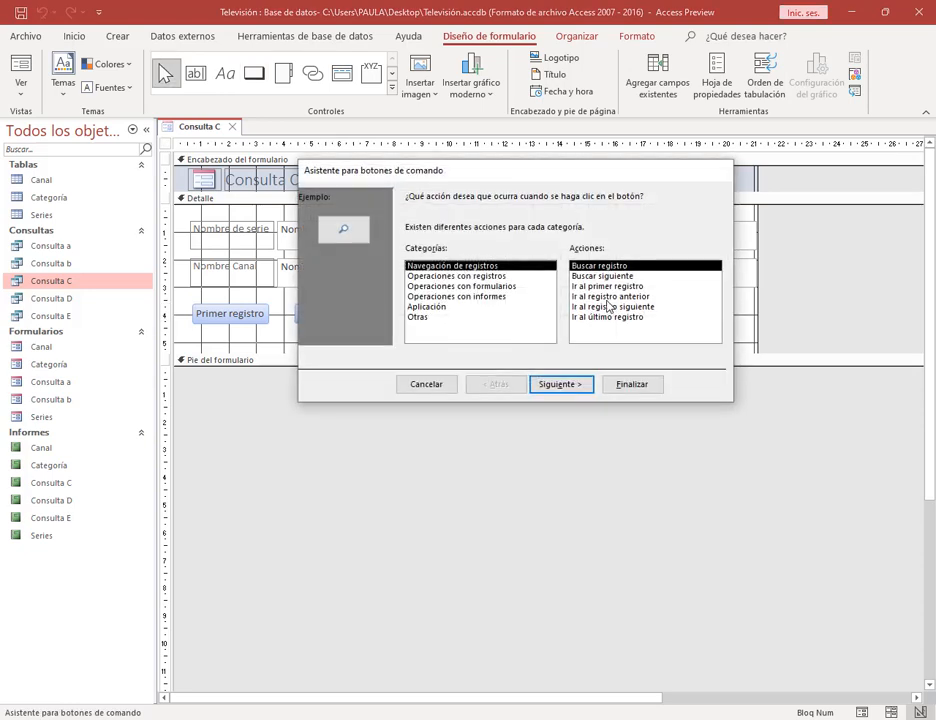
click(604, 297)
click(561, 384)
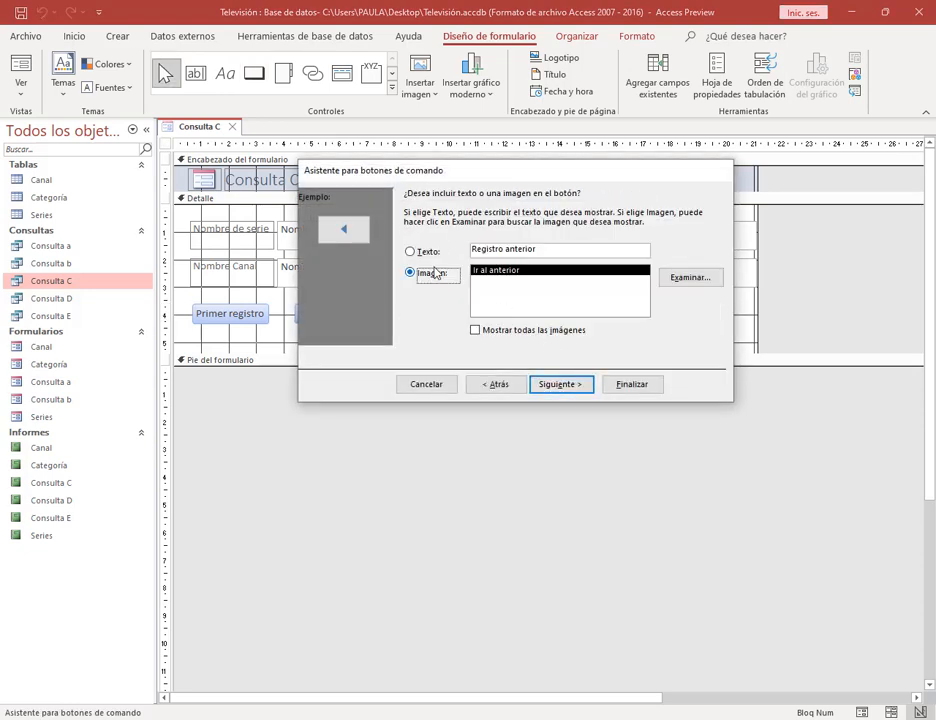
click(428, 253)
click(633, 388)
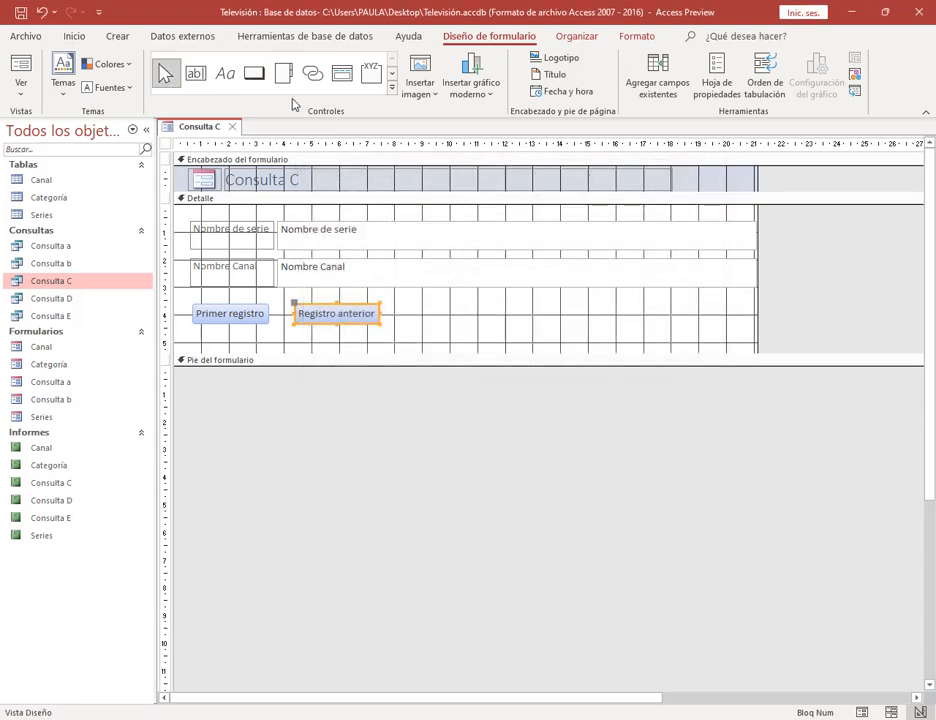
Add a command button beside Registro anterior on the Consulta C form that goes to the next record, showing the text Registro siguiente.
click(257, 76)
drag(401, 302, 430, 311)
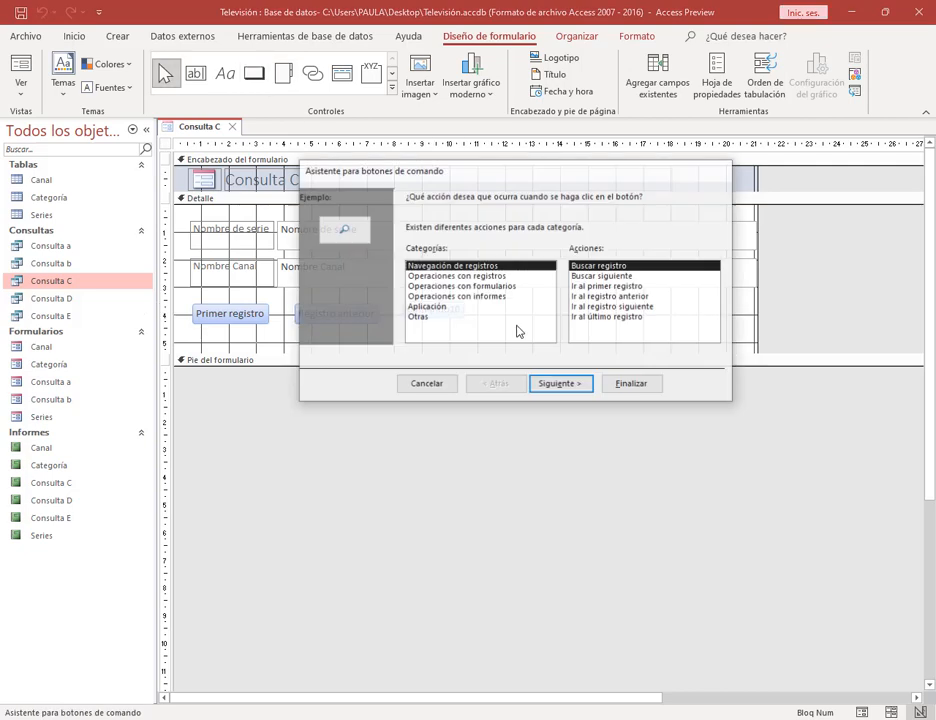
click(612, 306)
click(561, 384)
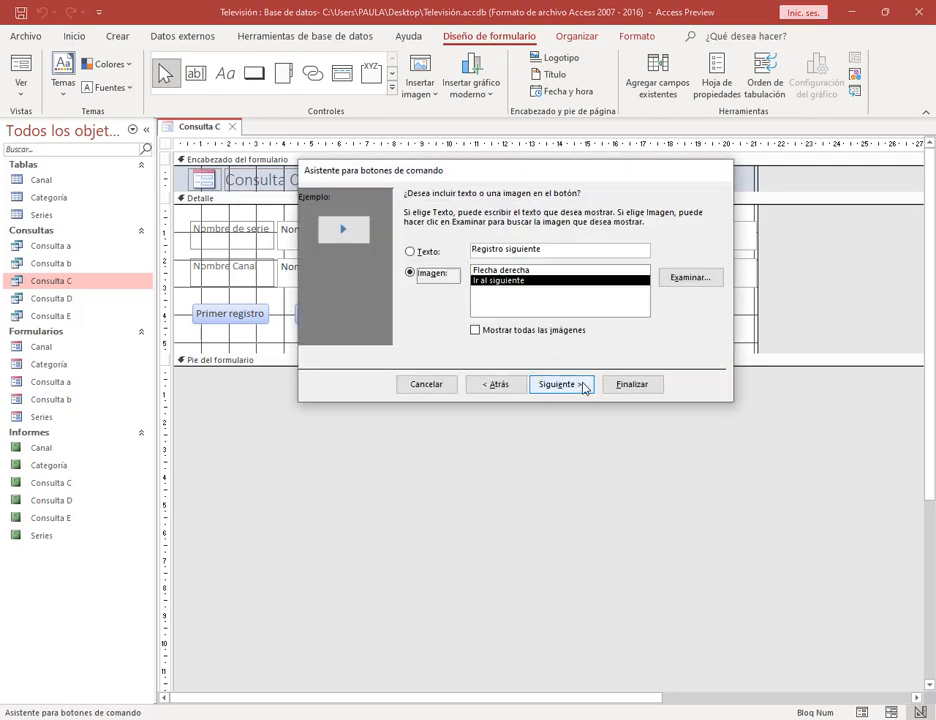
click(430, 252)
click(632, 384)
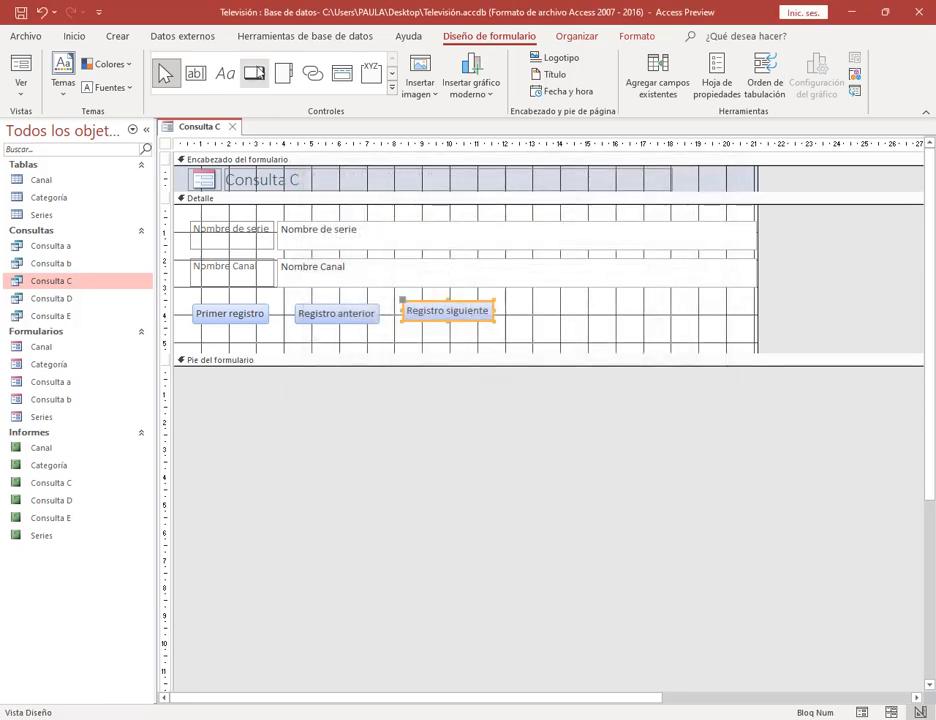
Add a command button beside Registro siguiente on the Consulta C form that goes to the last record, showing the text Último registro.
click(535, 323)
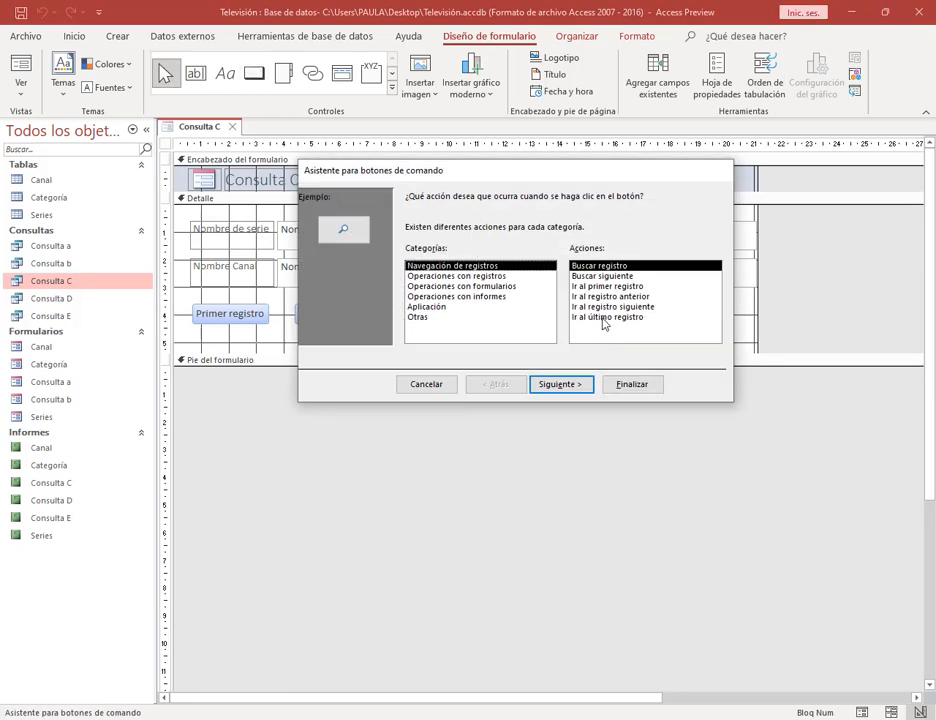
click(606, 318)
click(561, 384)
click(416, 253)
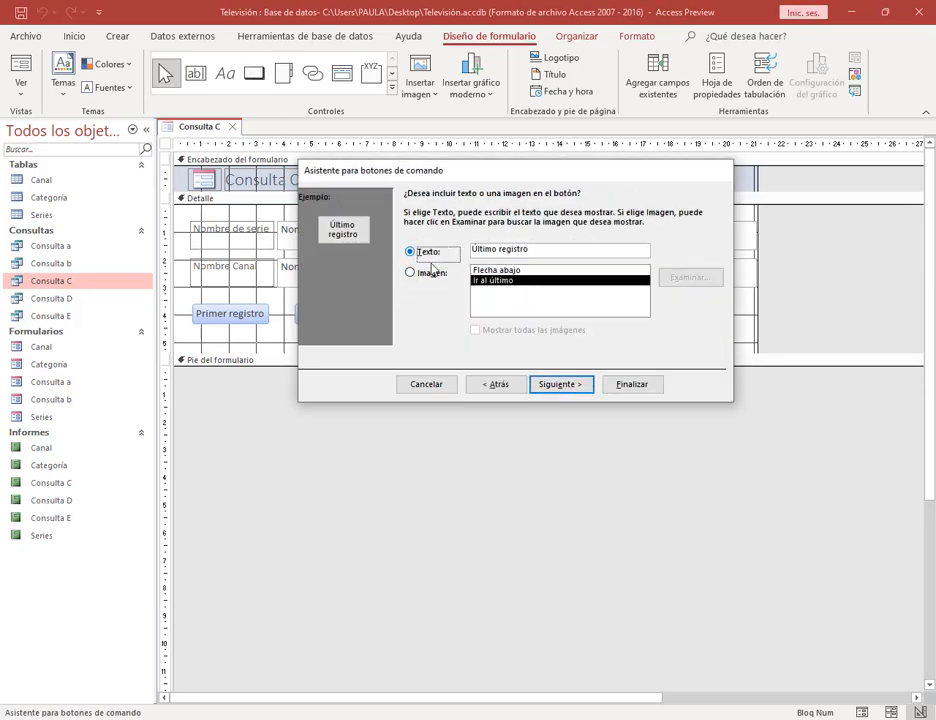
click(631, 386)
Equalize the horizontal spacing of all four navigation buttons on the Consulta C form and align them to their top edges.
drag(632, 349, 236, 309)
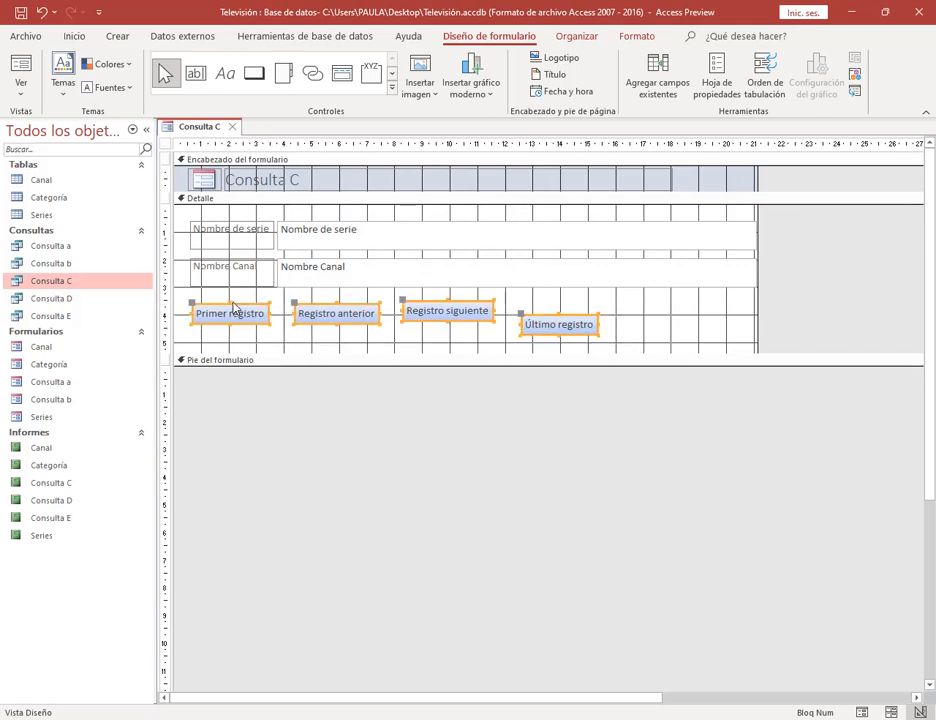
click(576, 36)
click(785, 80)
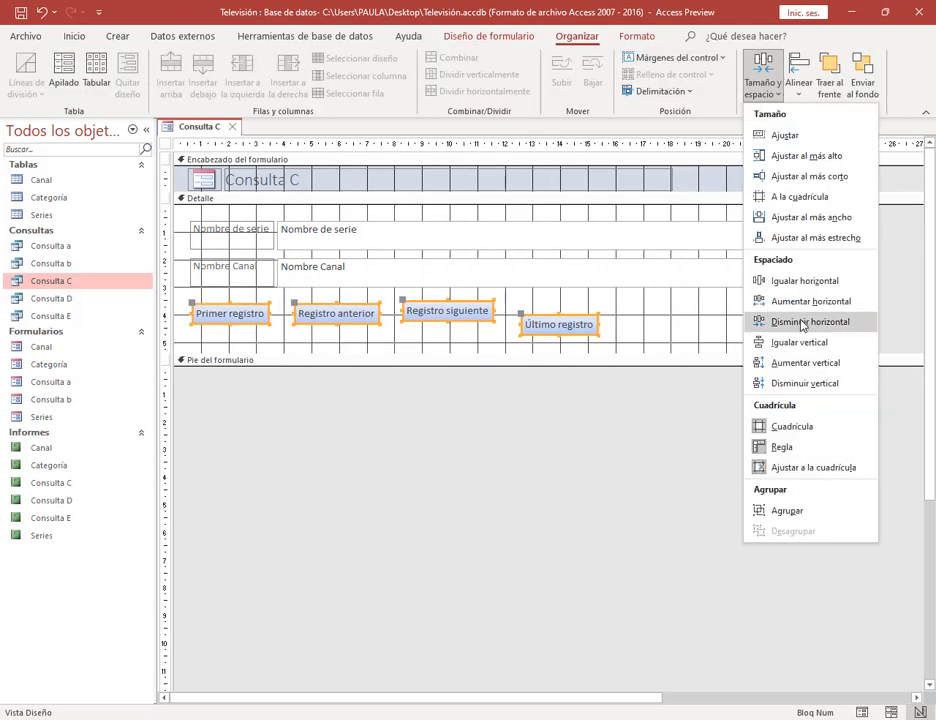
click(800, 281)
click(798, 85)
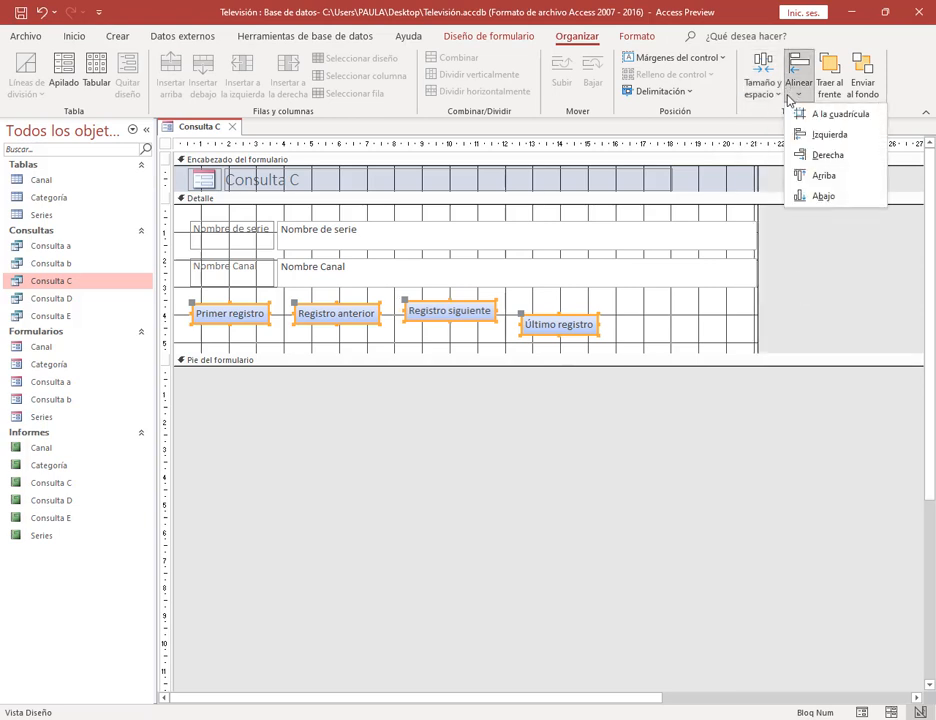
click(810, 176)
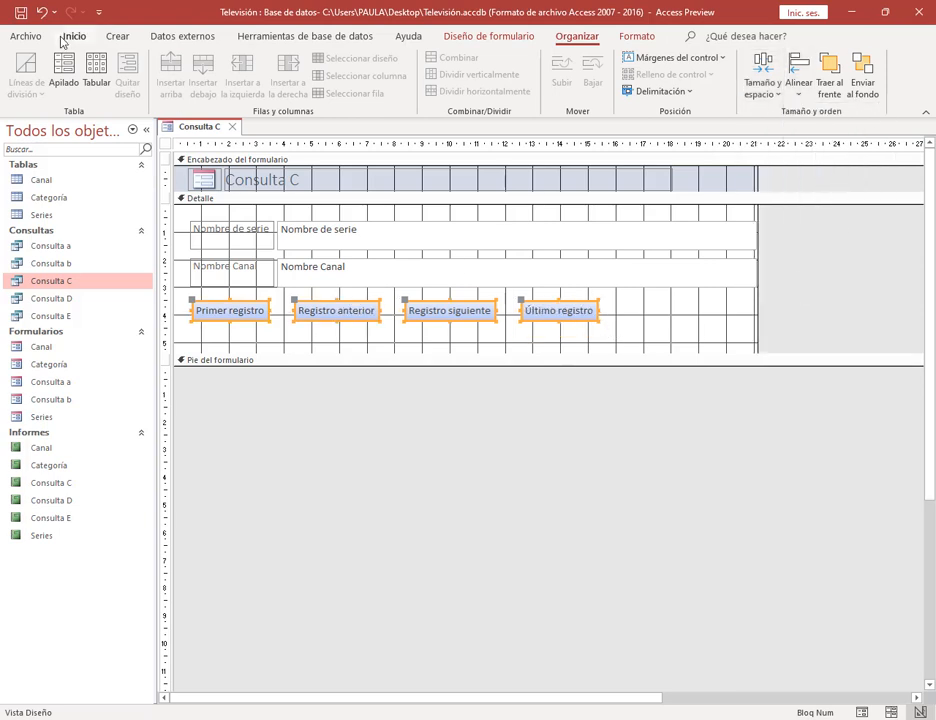
Save the form under the name Consulta C and close it.
click(19, 12)
click(471, 280)
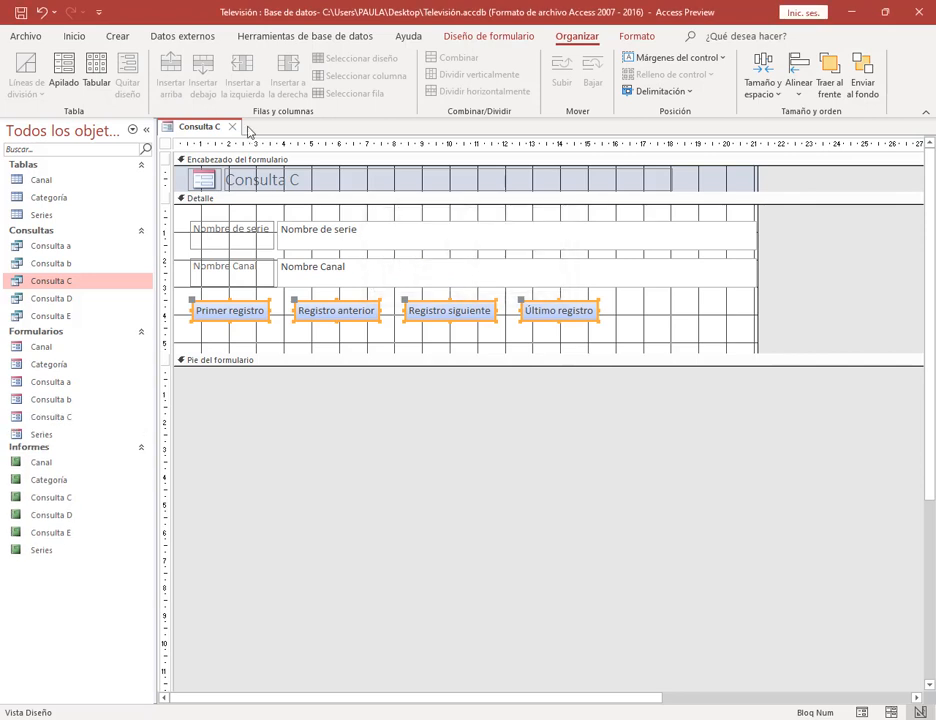
click(235, 128)
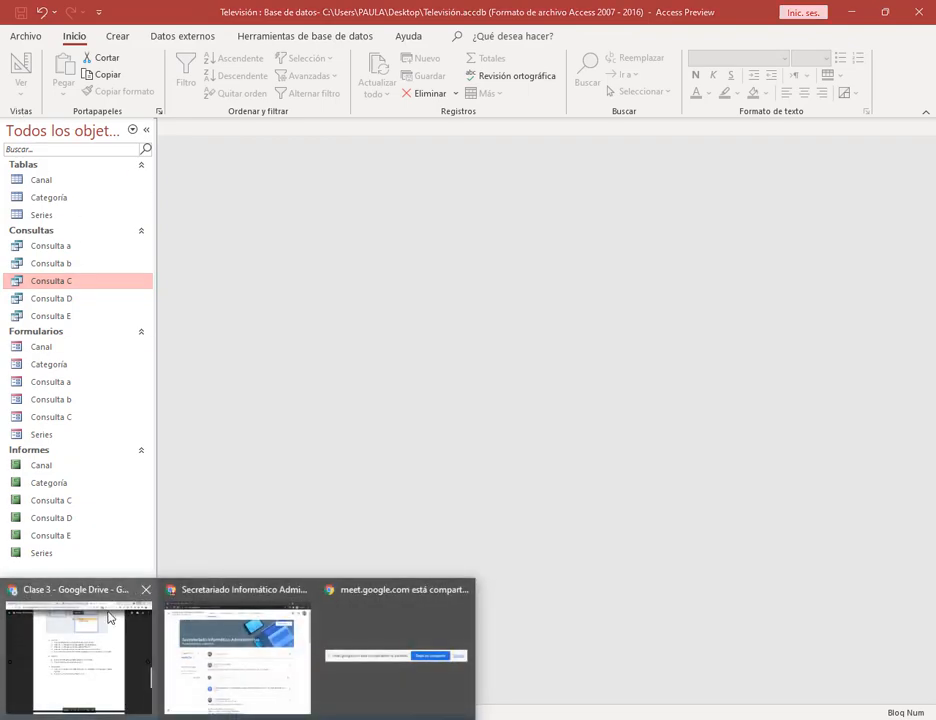
Switch to Chrome to check the Meet chat and review Practica Nº5 Netflix.pdf from the Clase 3 Drive folder.
click(109, 615)
click(250, 8)
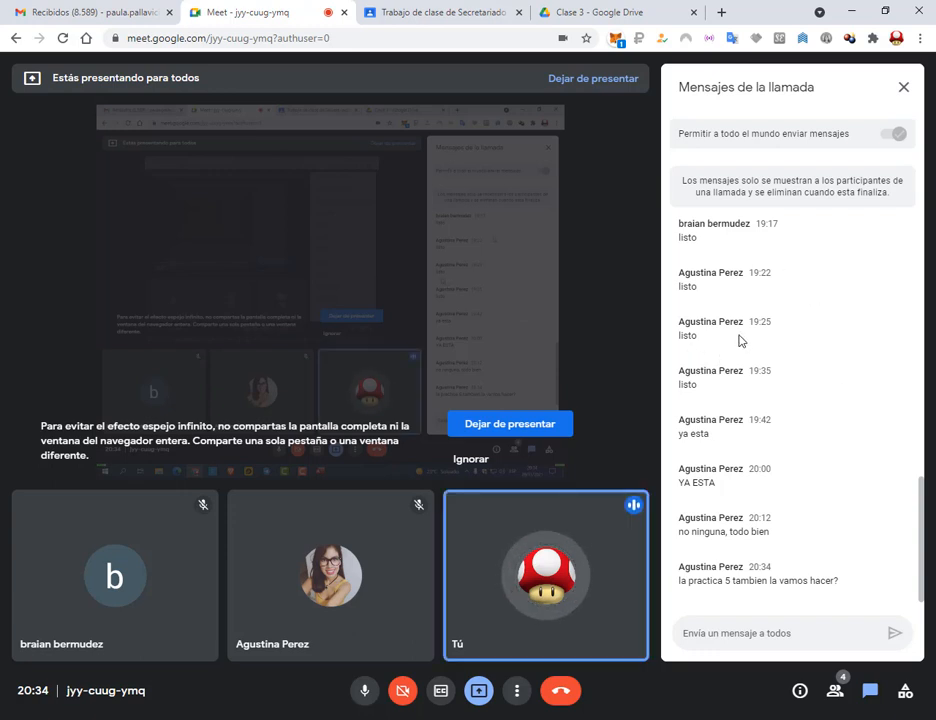
click(612, 11)
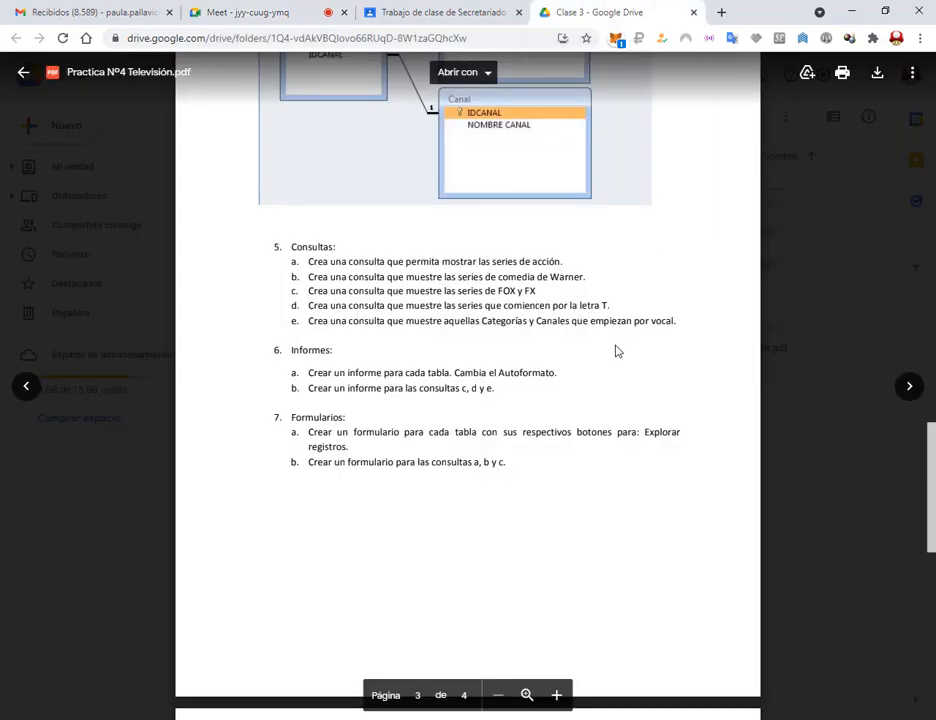
click(848, 240)
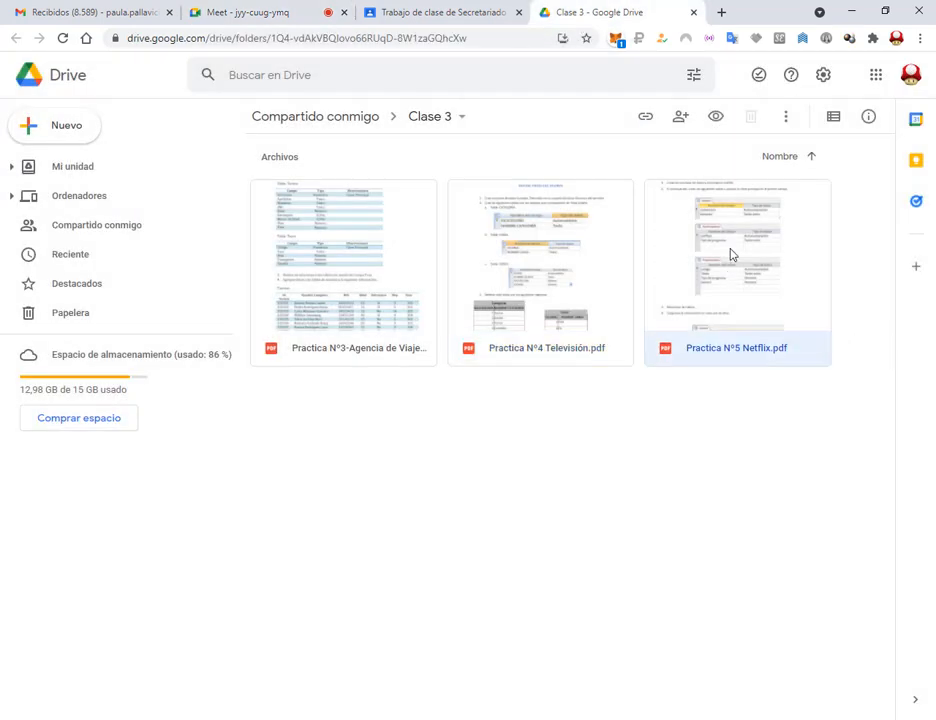
double_click(731, 255)
scroll(600, 405, down, 6)
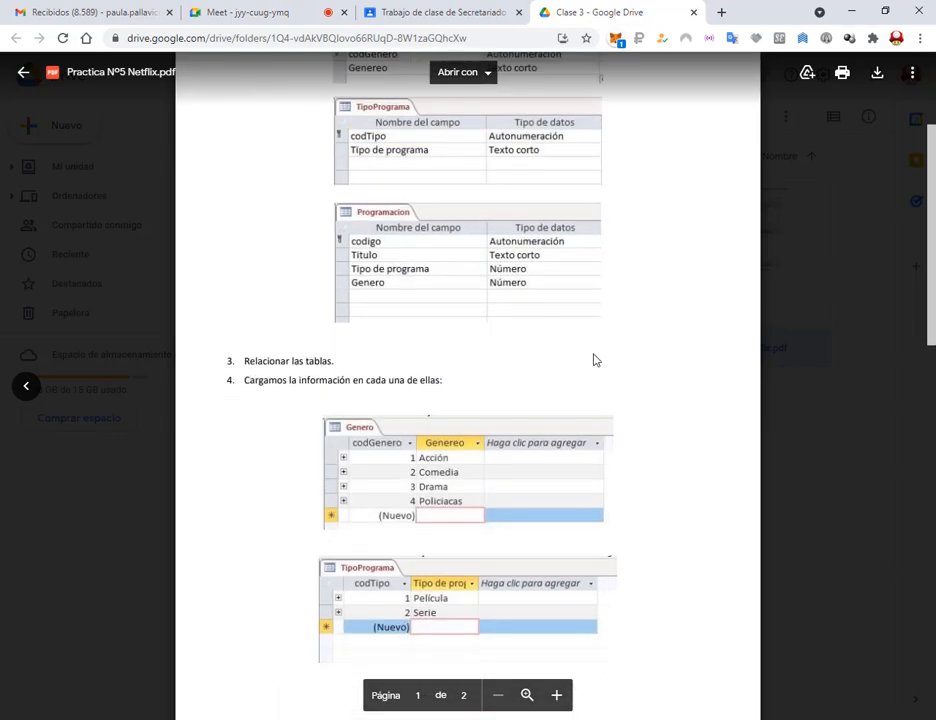